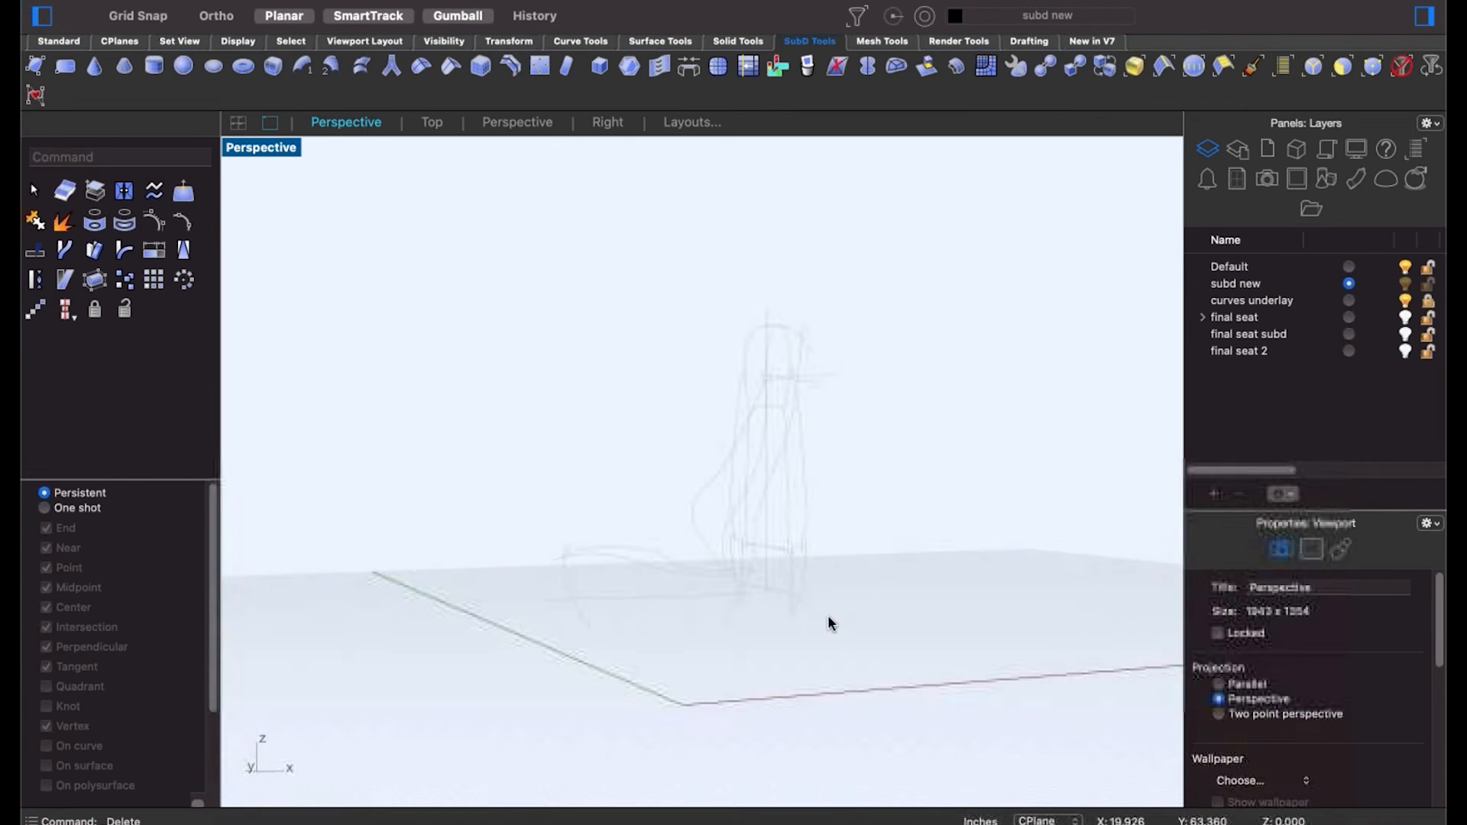
# Examine the seat's underlay curves in the perspective, front and right views.
pyautogui.scroll(3, 818, 576)
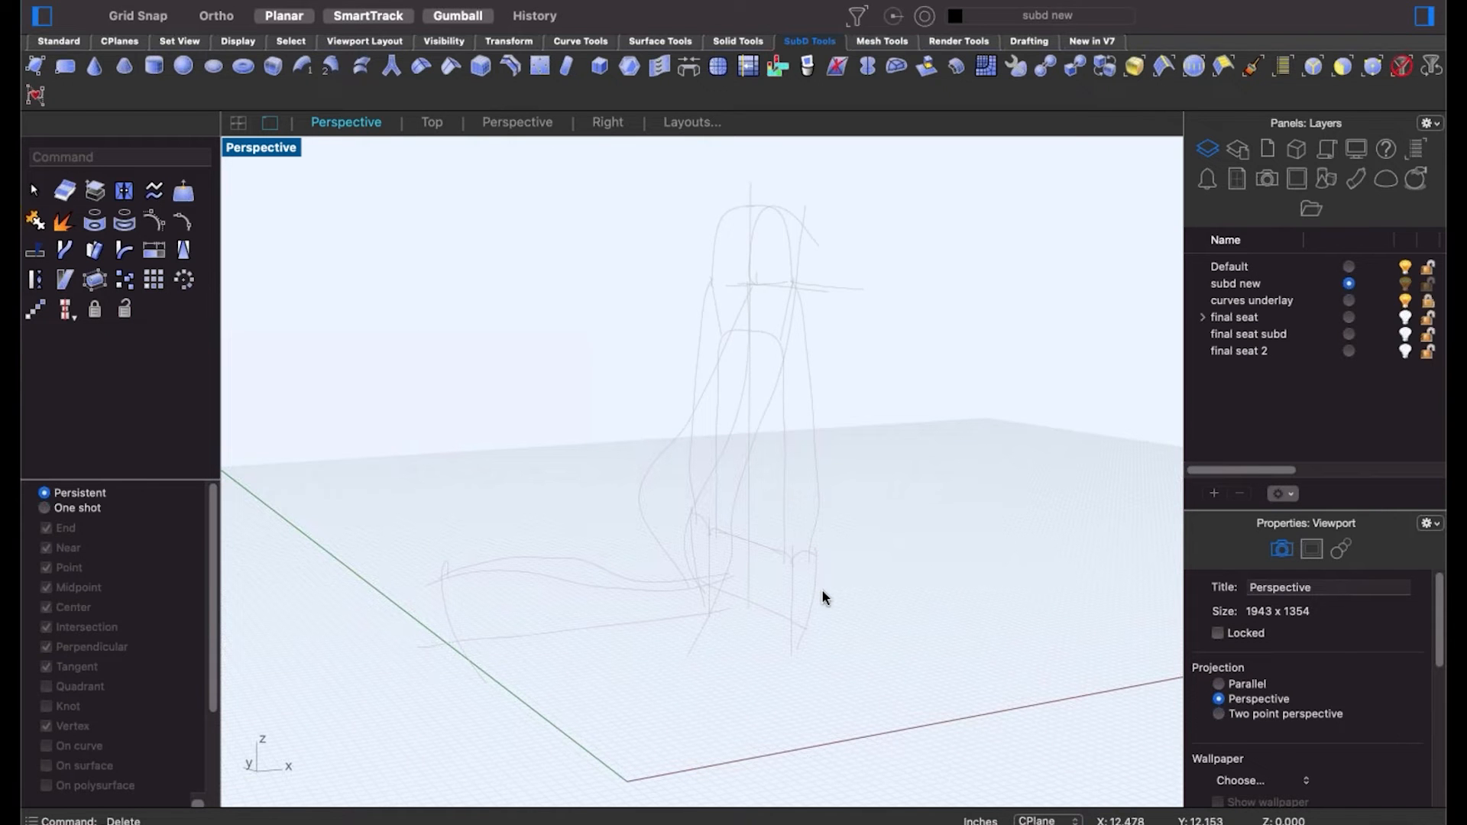
pyautogui.moveTo(812, 593); pyautogui.dragTo(880, 596, button='right')
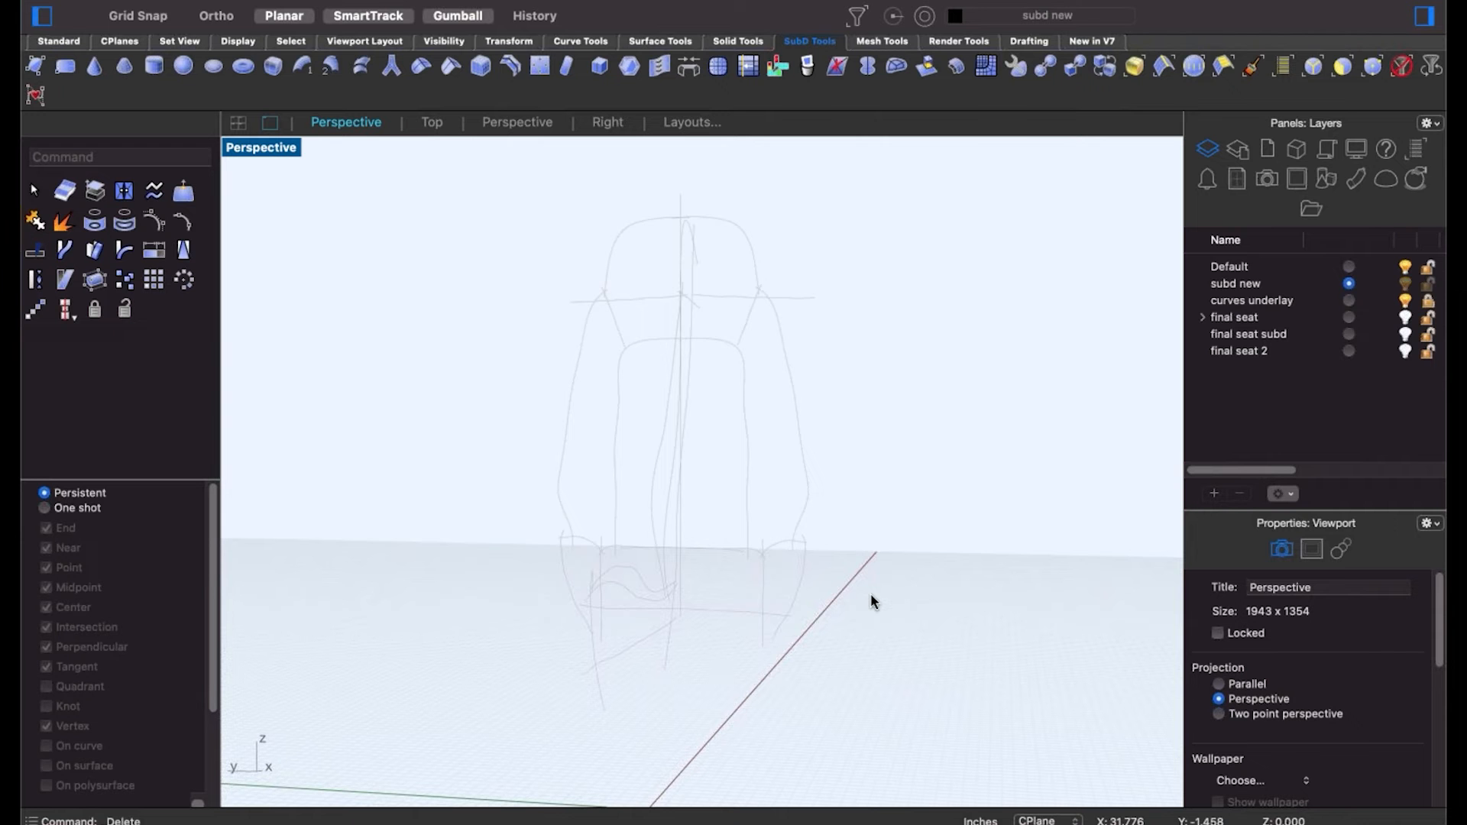
pyautogui.moveTo(858, 606)
pyautogui.mouseDown(button='right')
pyautogui.moveTo(802, 606)
pyautogui.moveTo(828, 576)
pyautogui.moveTo(589, 596)
pyautogui.moveTo(734, 617)
pyautogui.moveTo(851, 613)
pyautogui.moveTo(884, 593)
pyautogui.moveTo(740, 603)
pyautogui.moveTo(752, 608)
pyautogui.mouseUp(button='right')
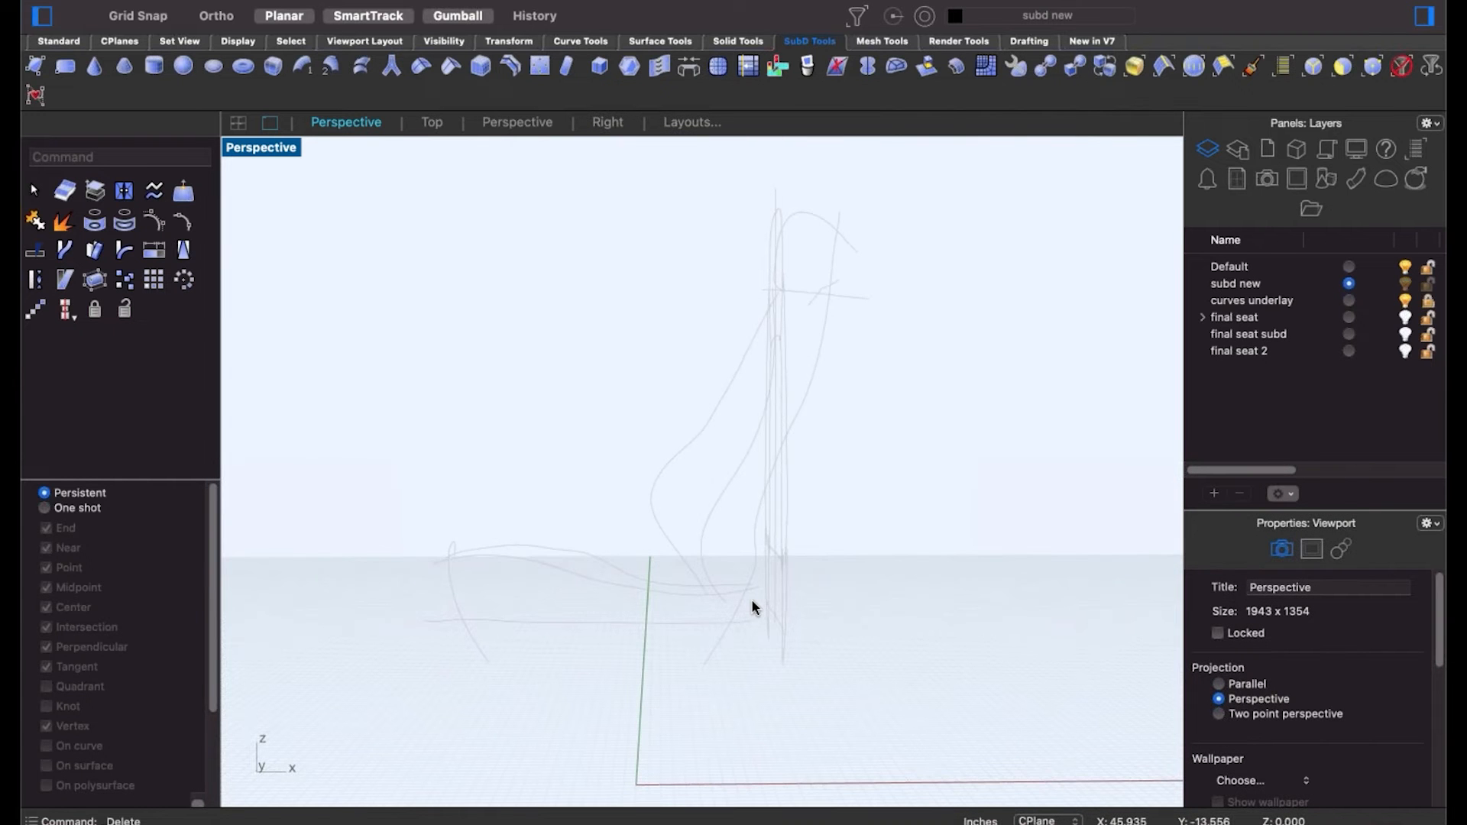
pyautogui.press('ctrl+super+f')
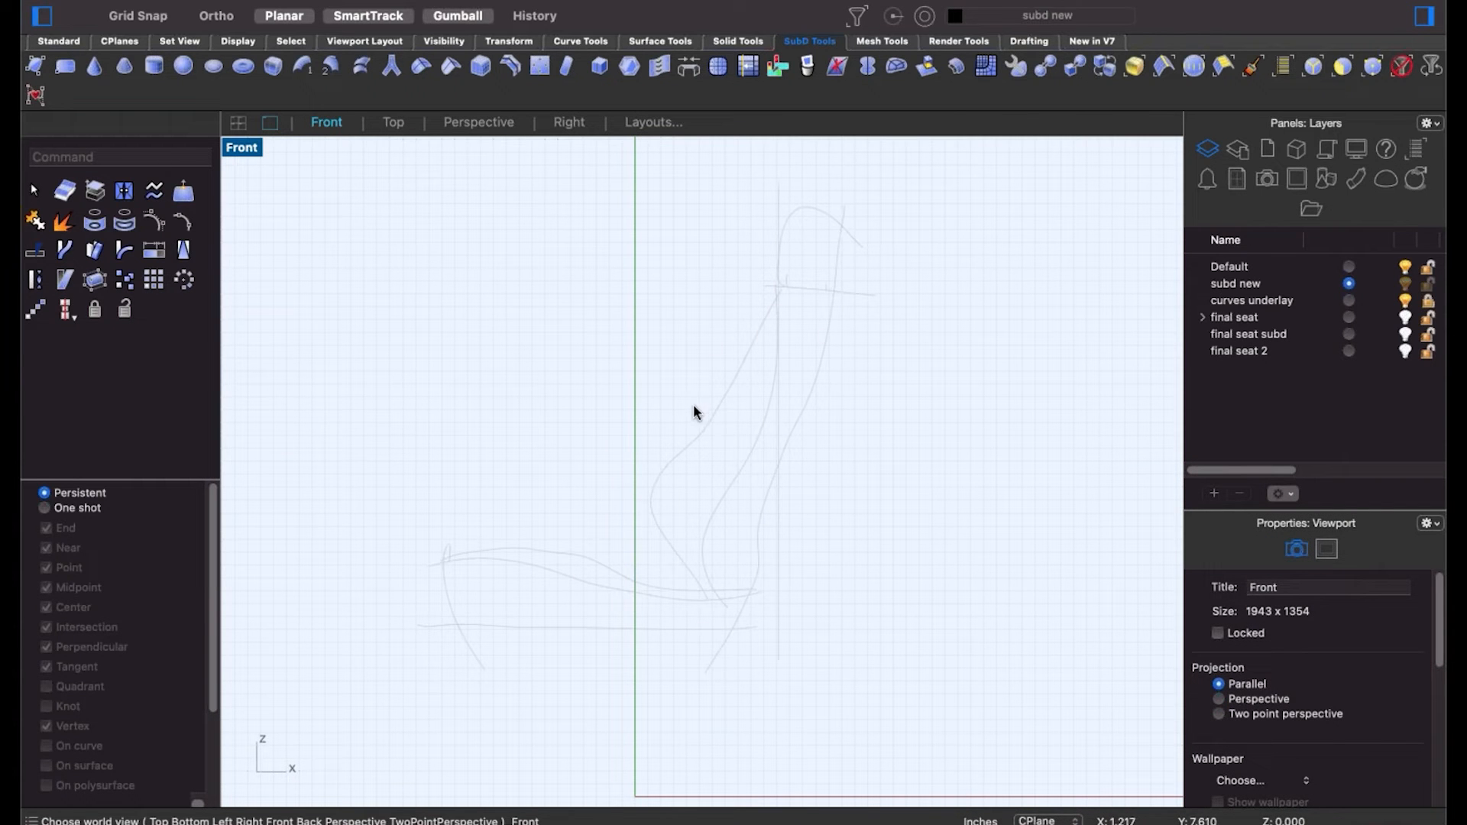
pyautogui.press('ctrl+super+r')
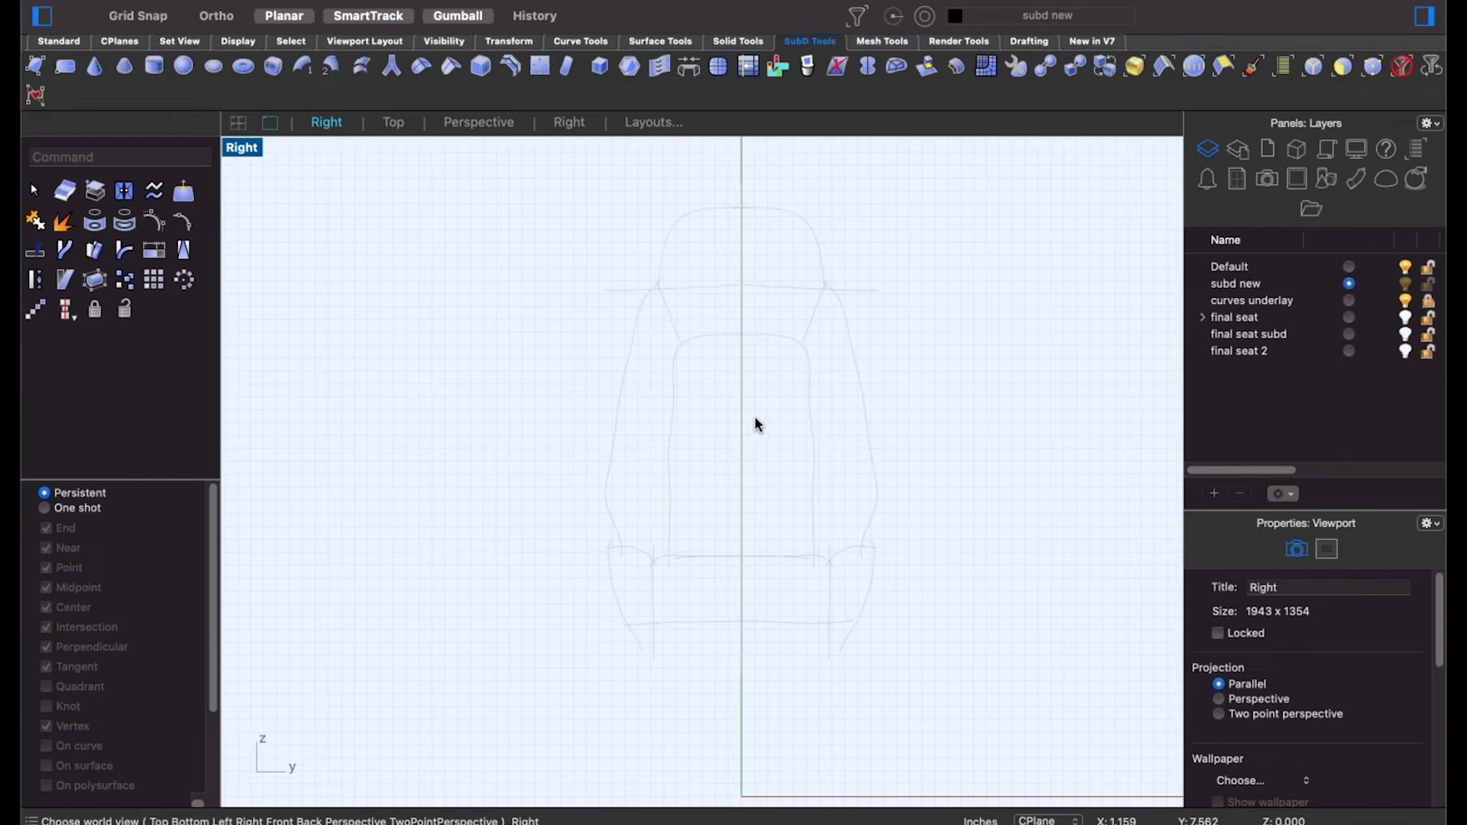
pyautogui.moveTo(748, 452); pyautogui.dragTo(689, 481, button='right')
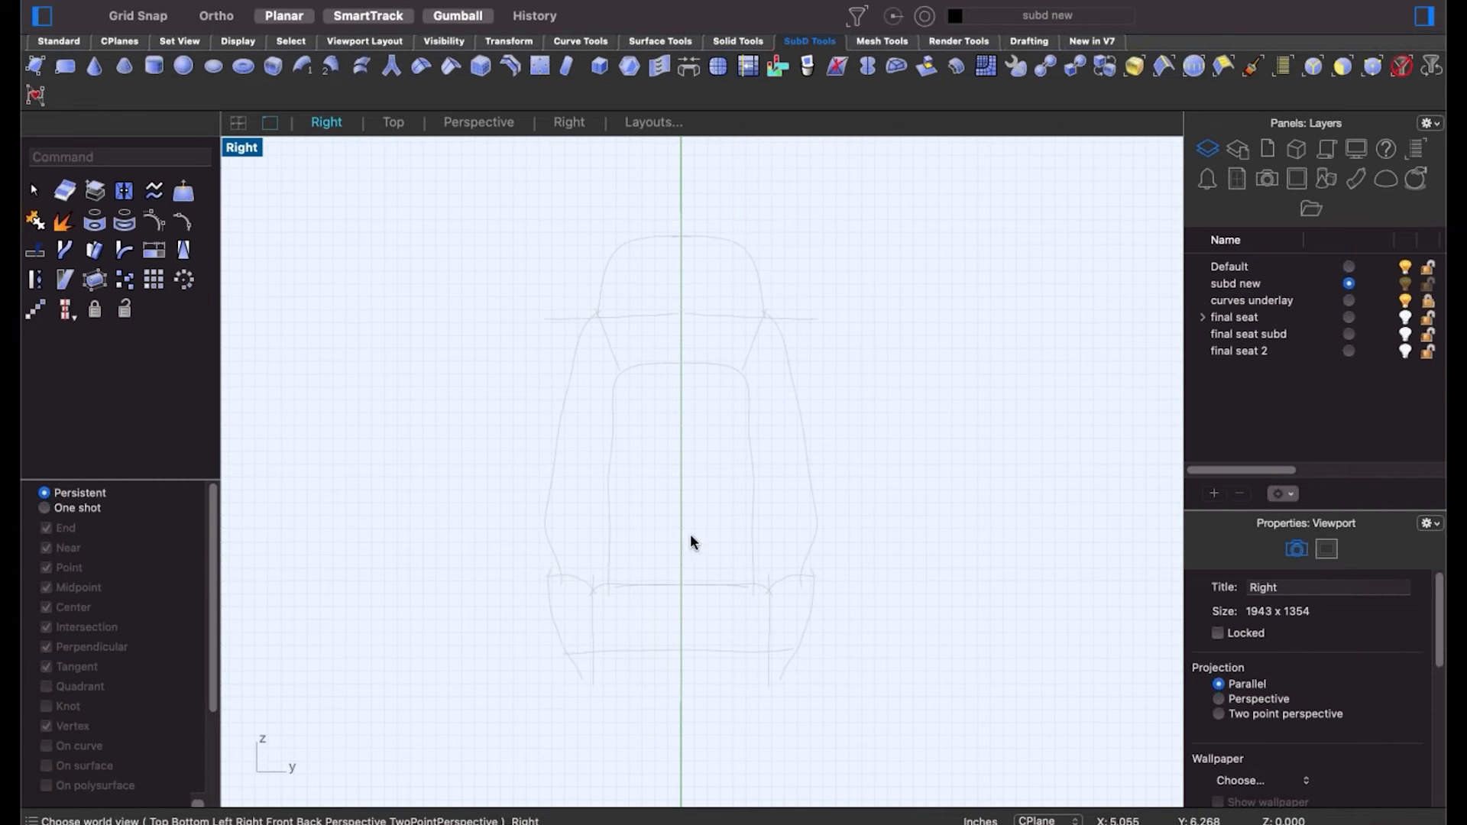
# Draw a four-sided single SubD face in the front view, fitted between the side-profile curves at the base of the backrest.
pyautogui.press('ctrl+super+f')
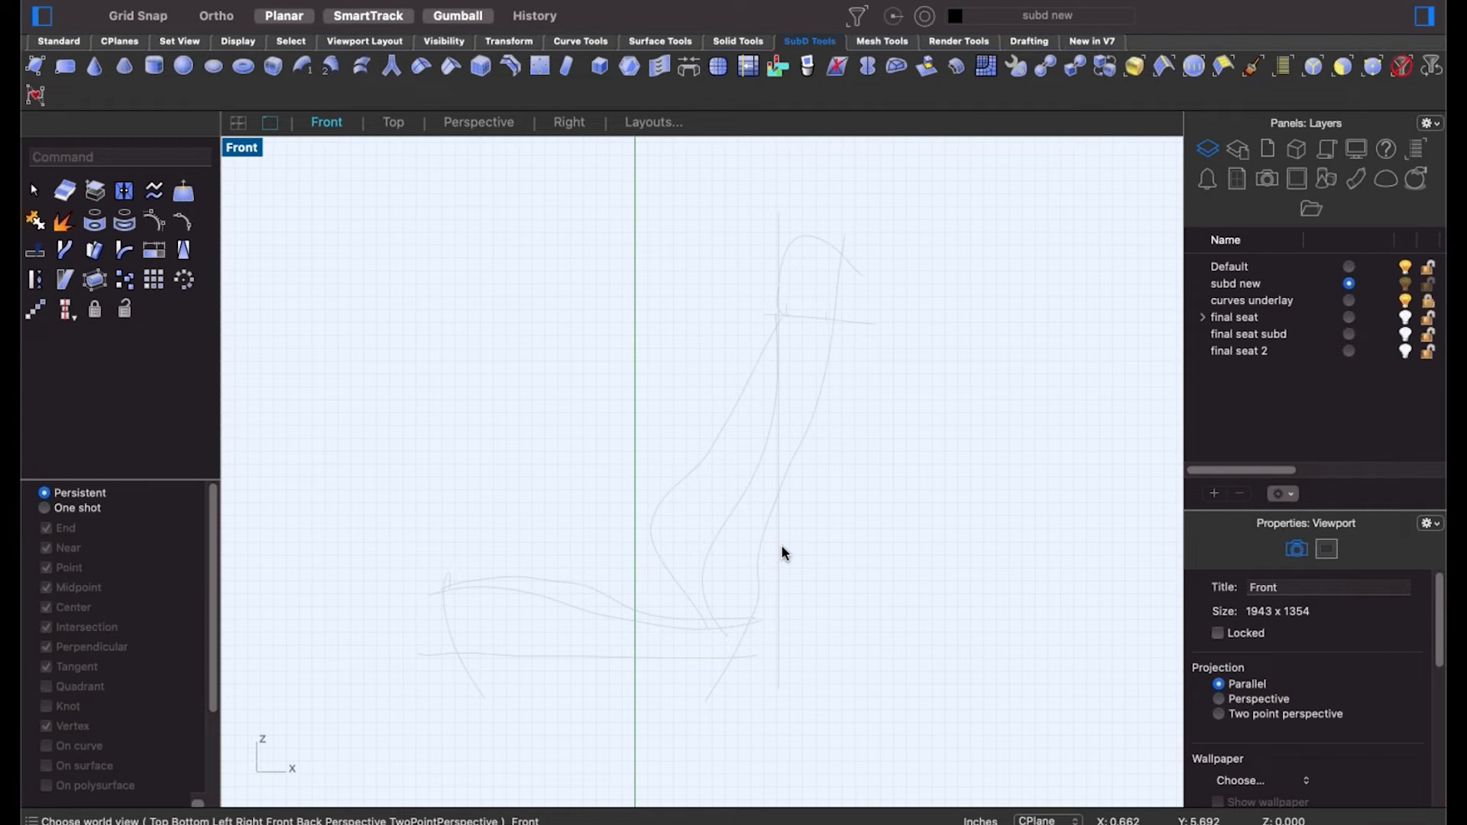
pyautogui.scroll(2, 786, 547)
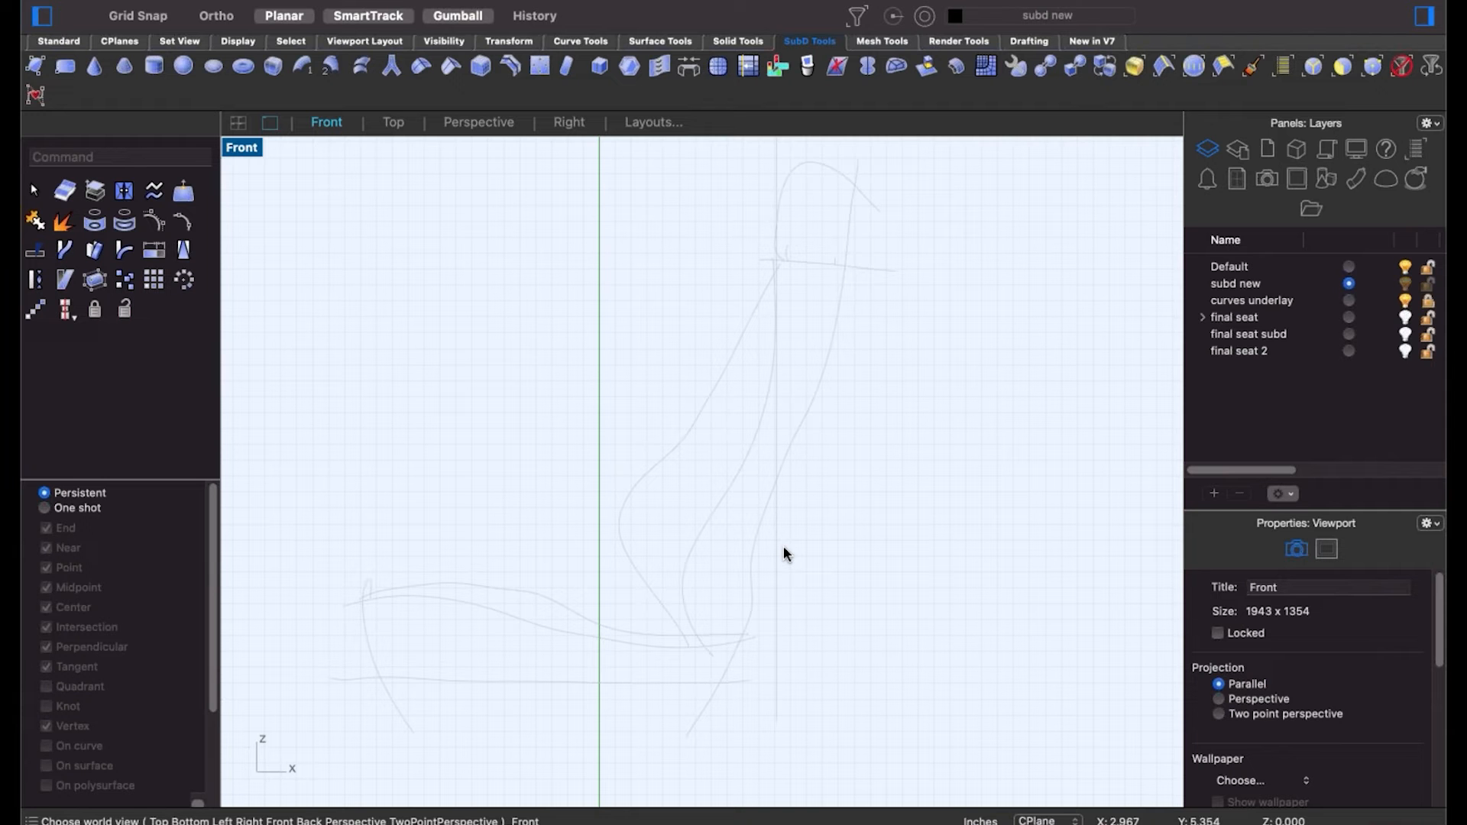
pyautogui.click(35, 66)
pyautogui.scroll(5, 708, 639)
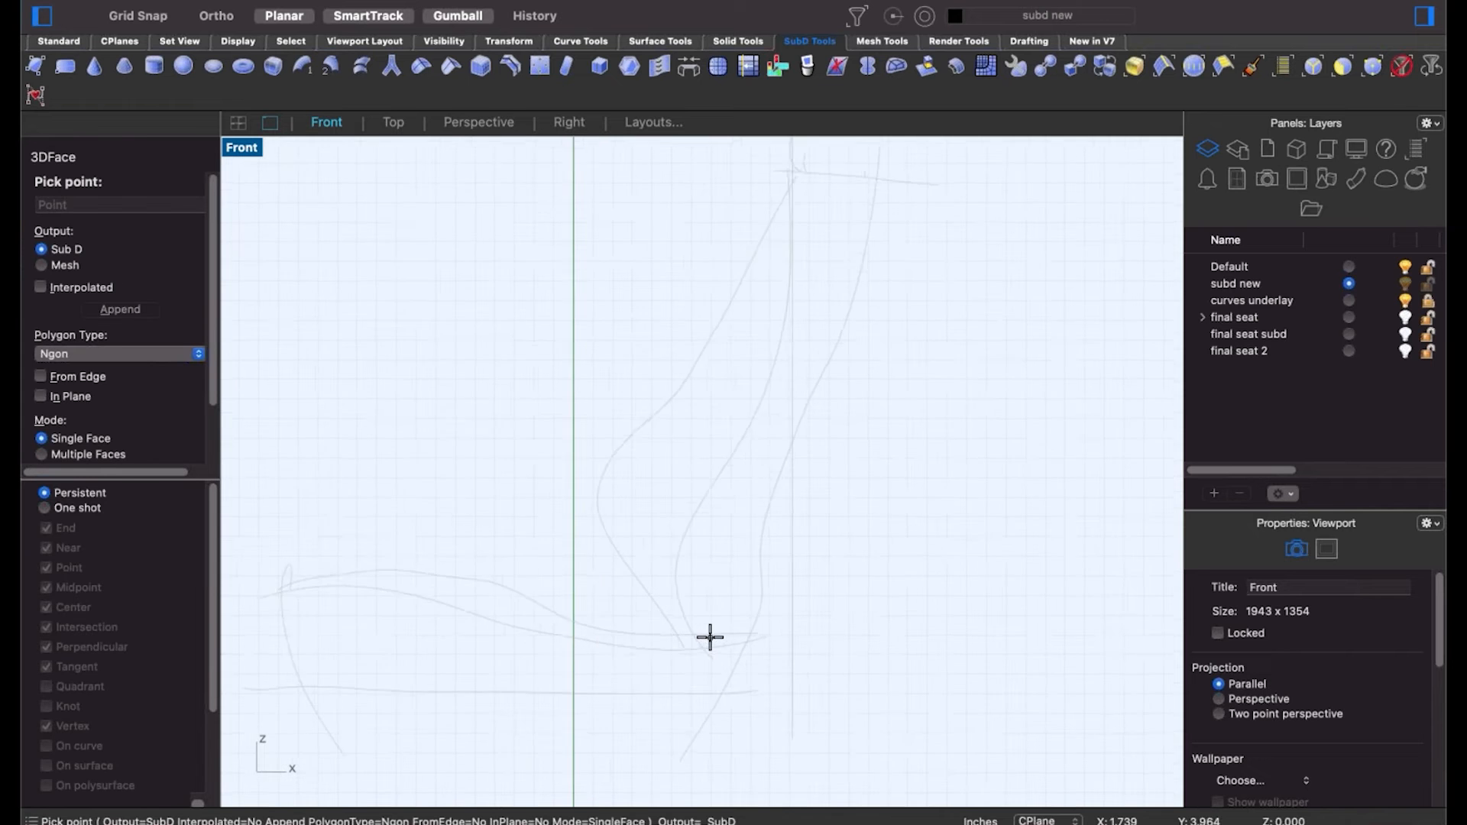
pyautogui.click(643, 627)
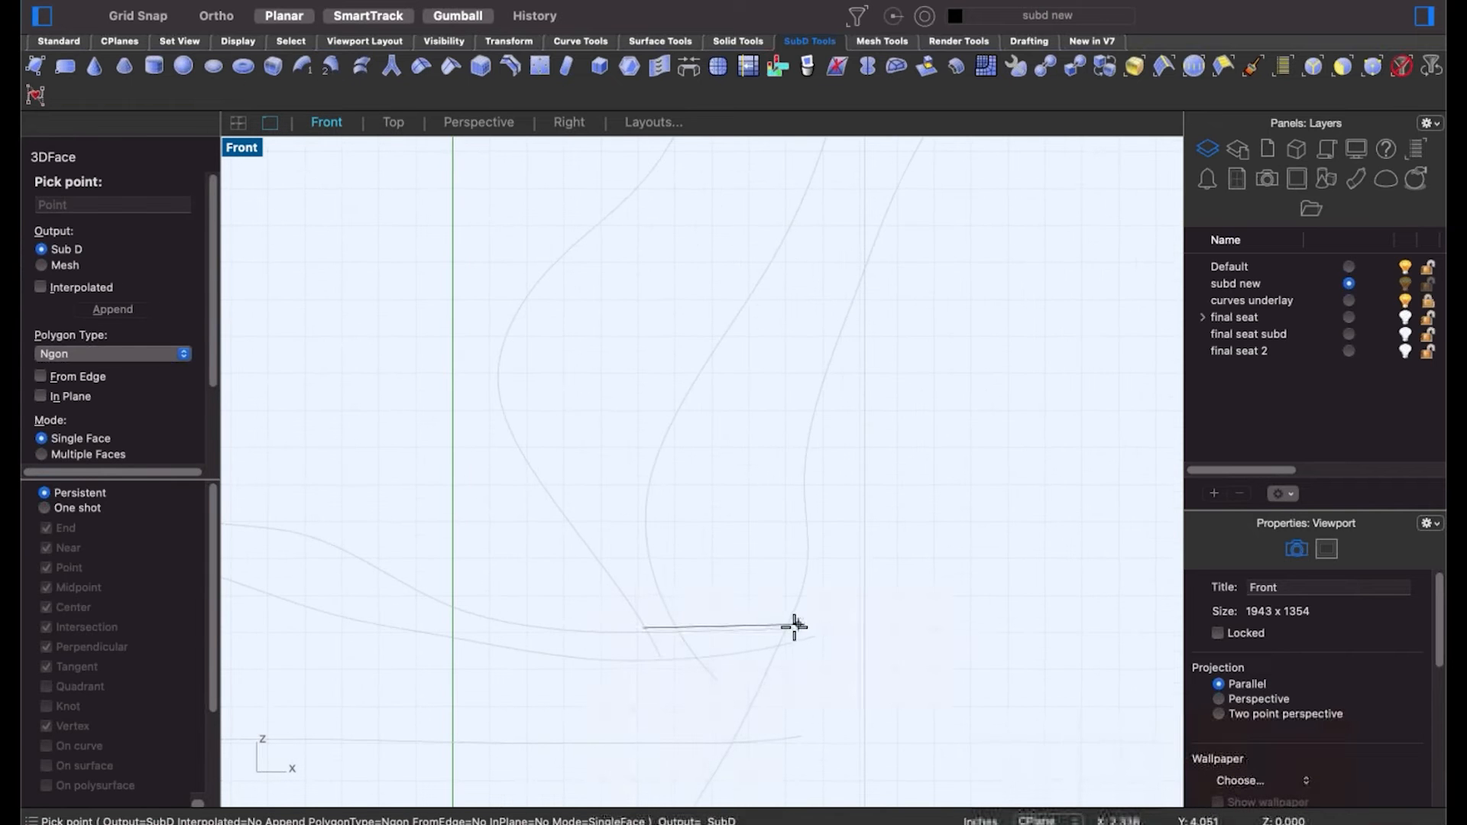
pyautogui.click(792, 627)
pyautogui.click(811, 528)
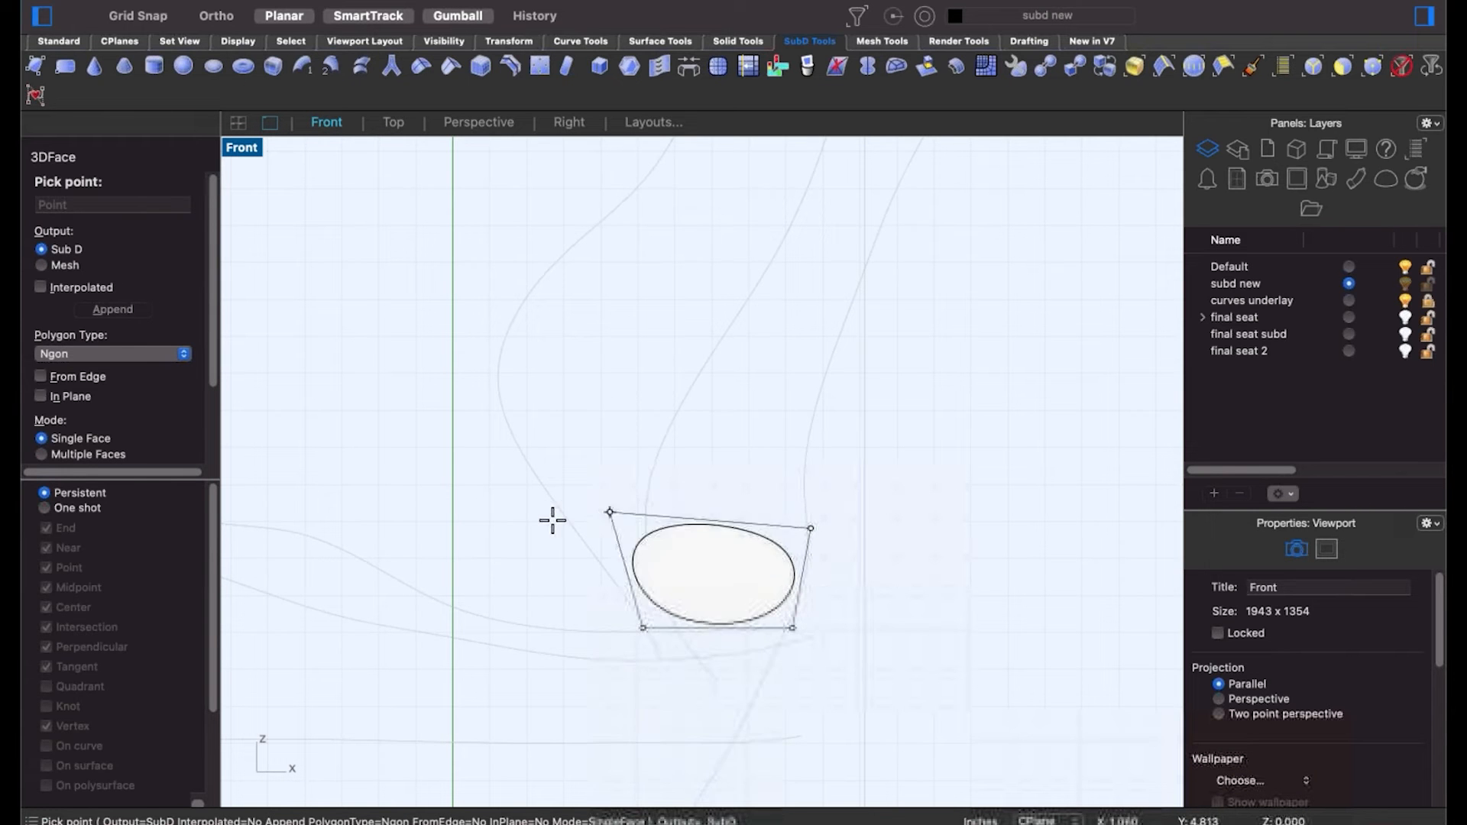
pyautogui.click(557, 512)
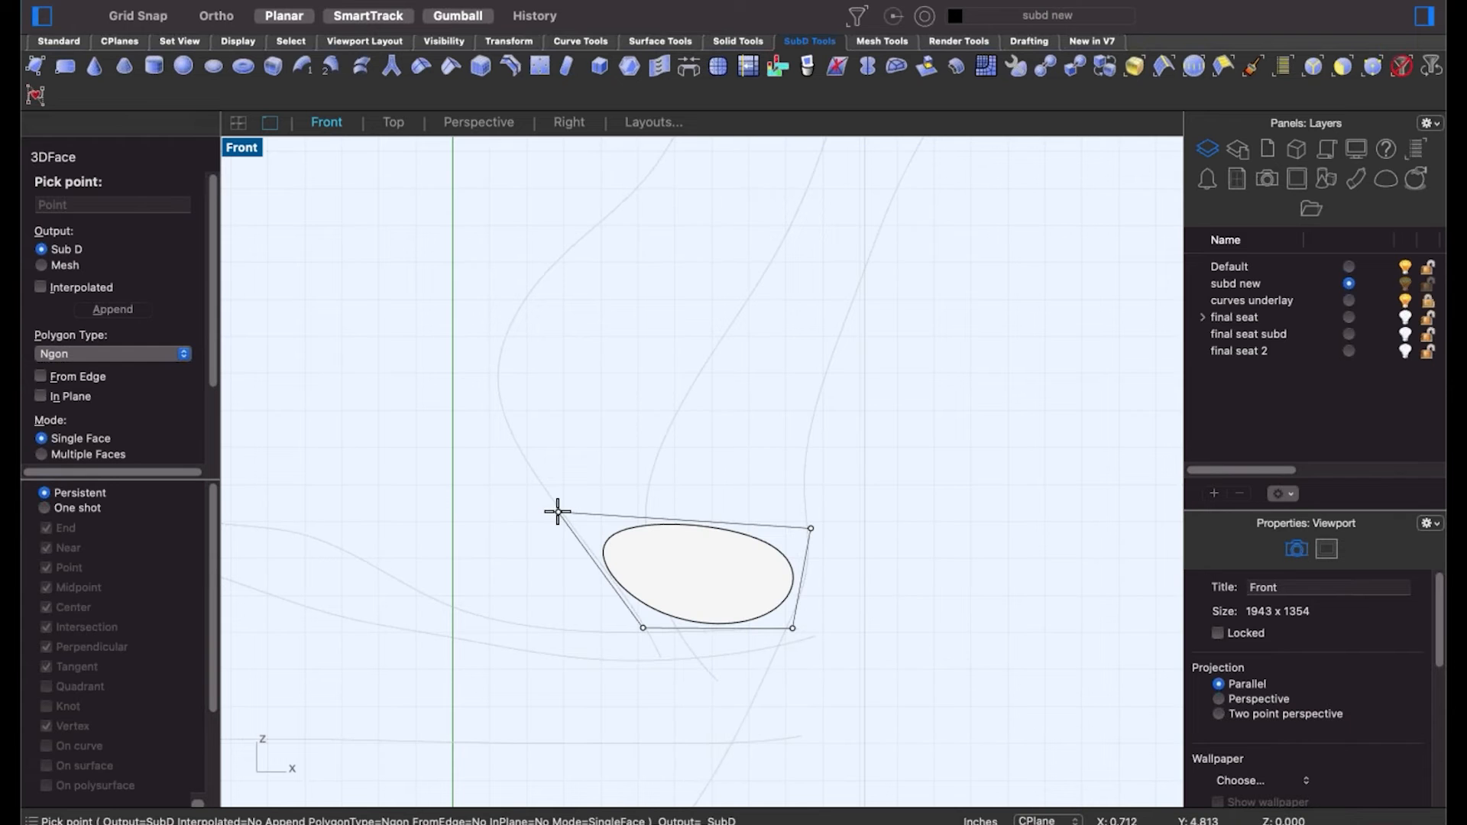
pyautogui.press('Escape')
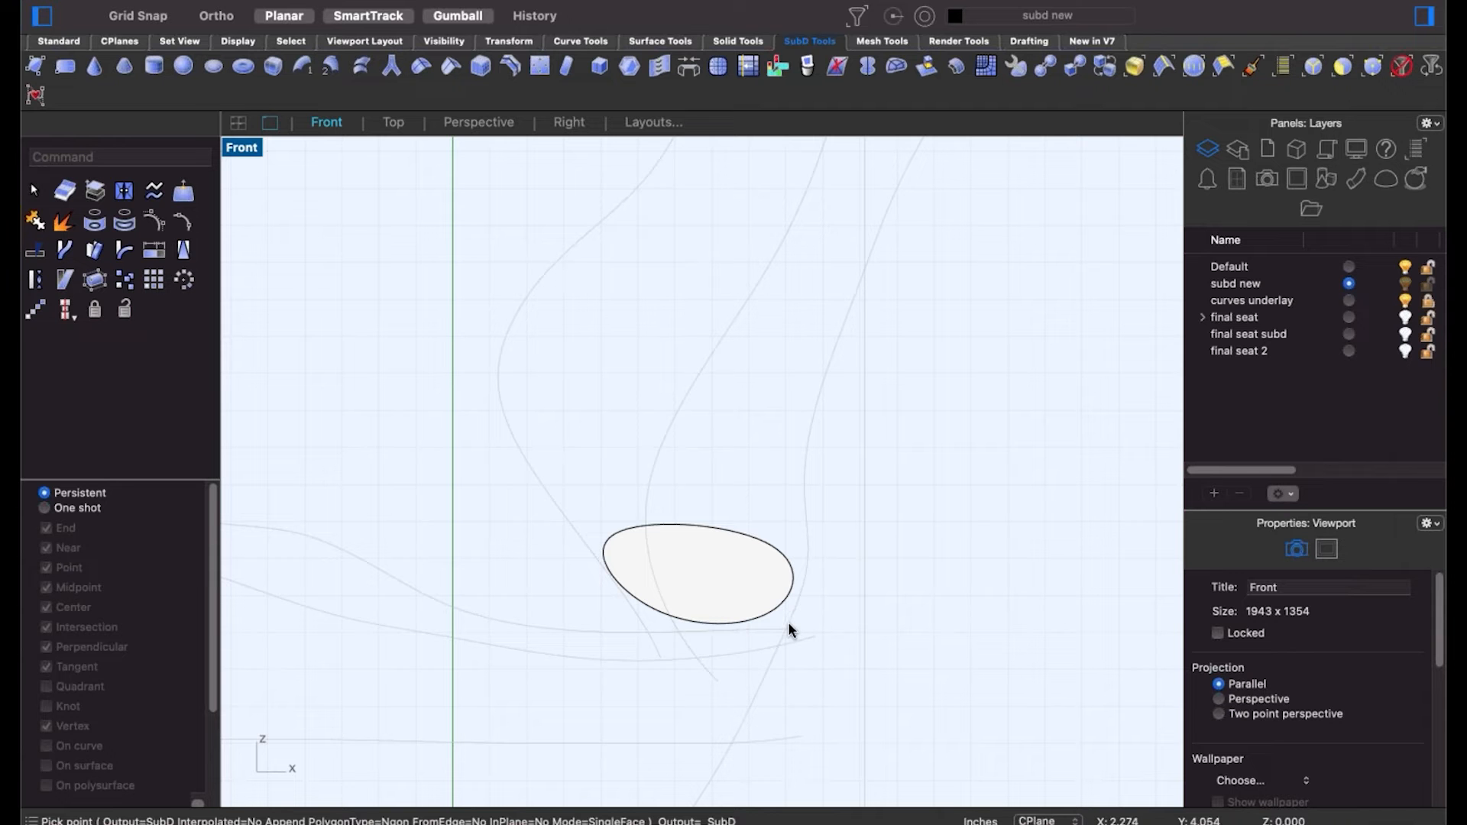
# Show the SubD in flat display and set the front view to Wireframe.
pyautogui.press('Tab')
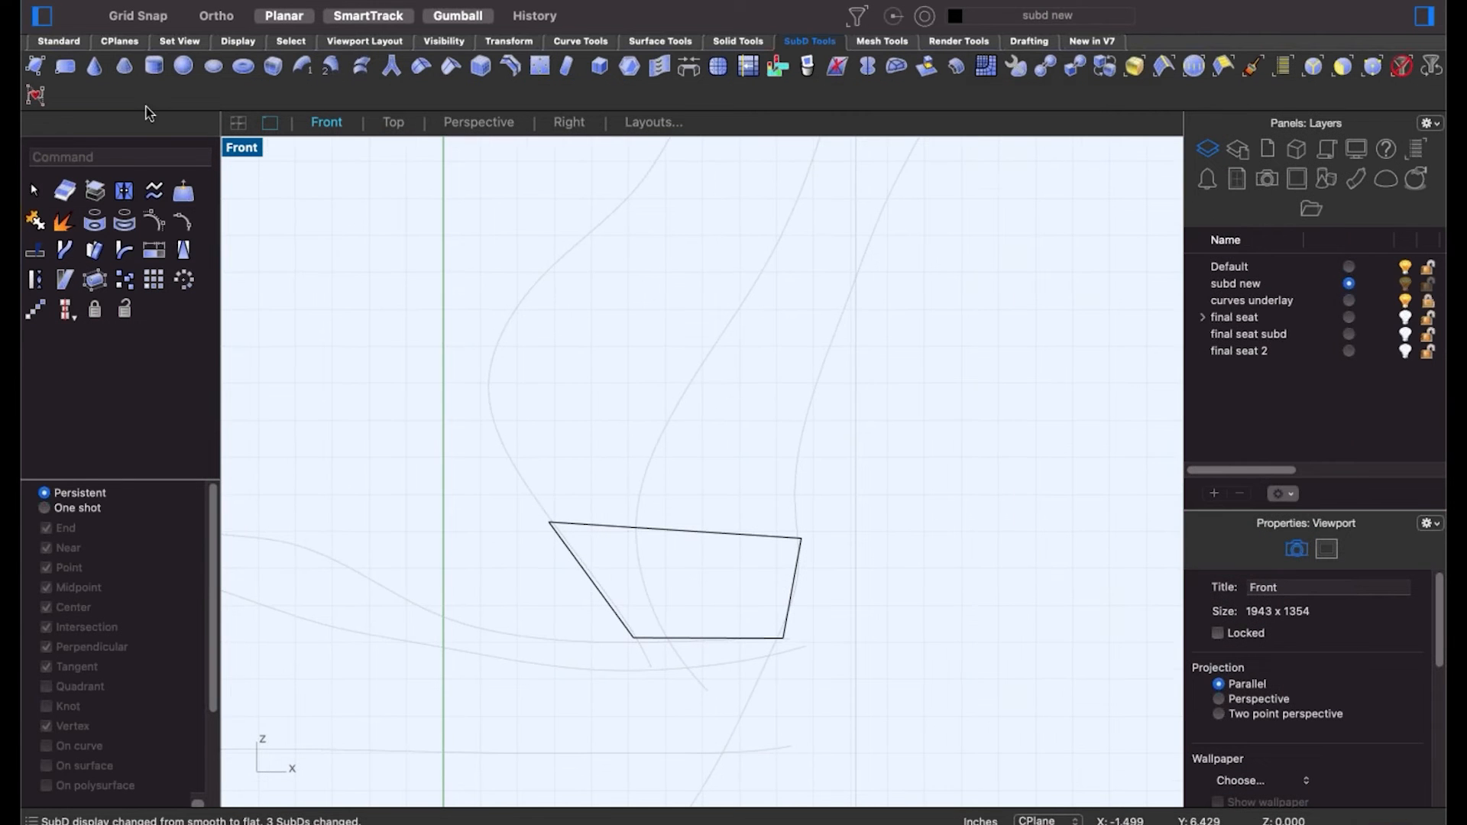
pyautogui.click(244, 150)
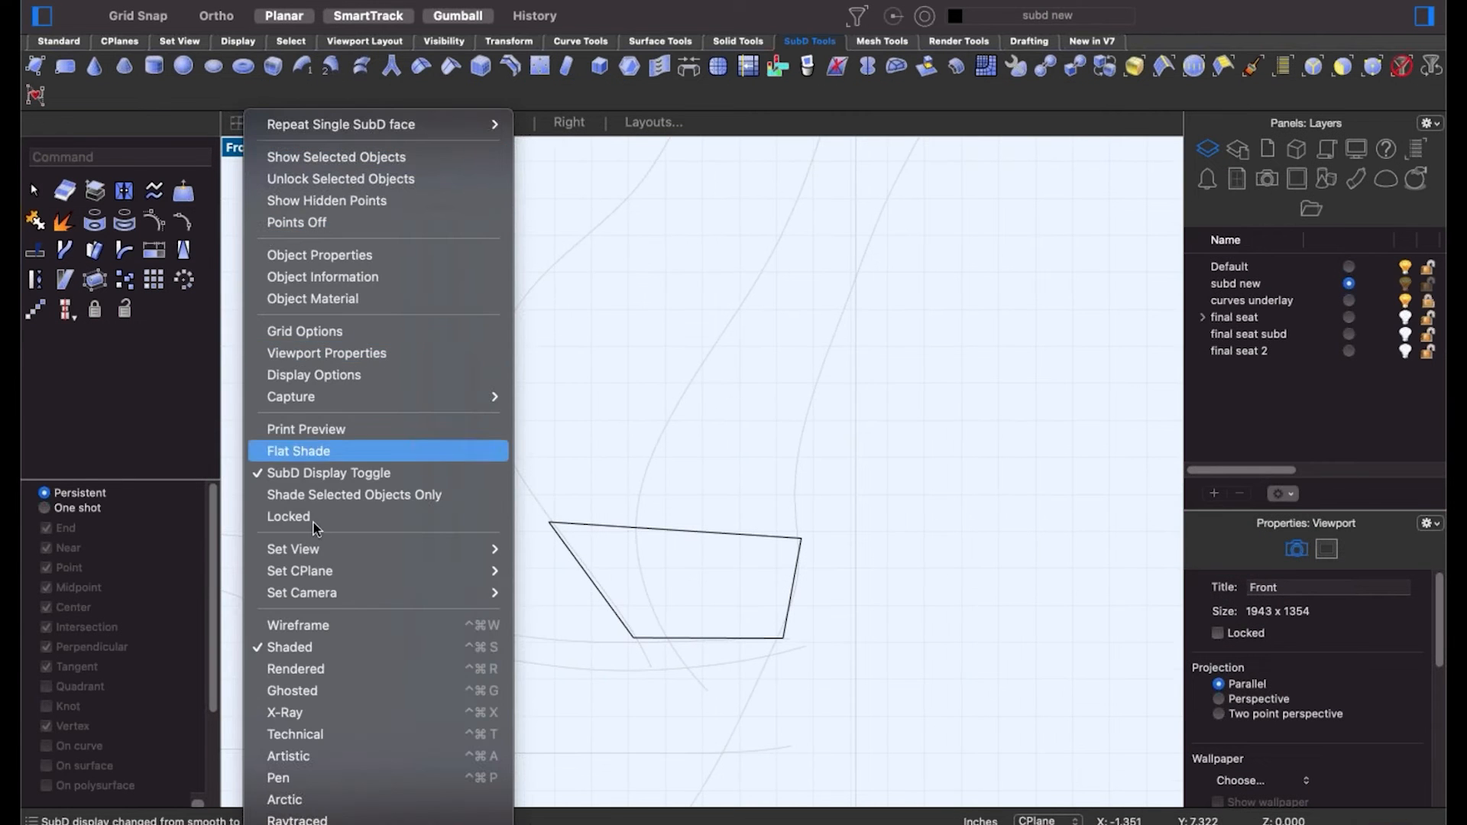
pyautogui.press('ctrl+super+w')
# Extrude the face's upper edge upward and move its new front vertex onto the bolster curve.
pyautogui.scroll(-2, 662, 533)
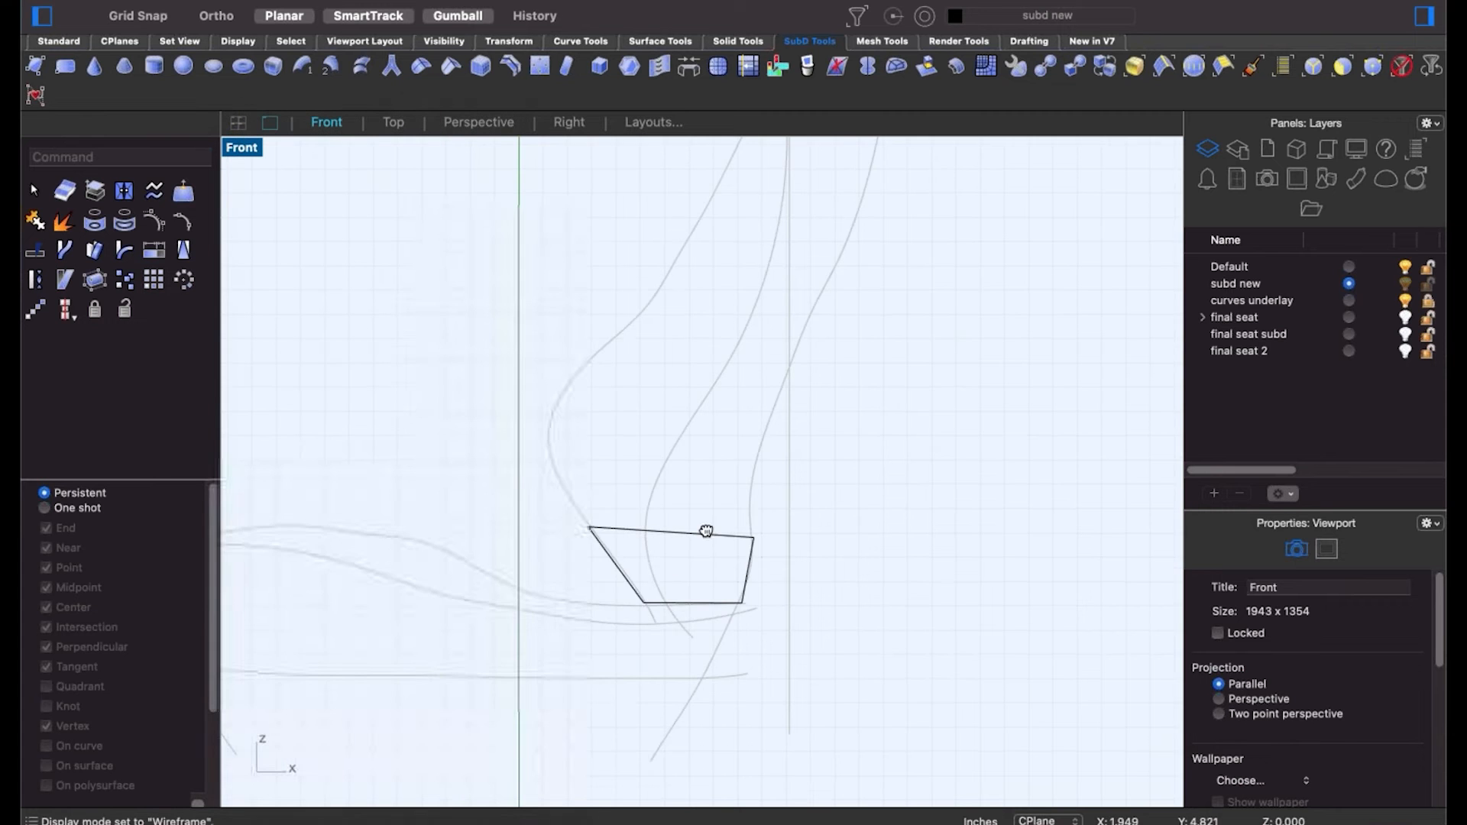
pyautogui.moveTo(706, 531); pyautogui.dragTo(622, 576, button='right')
pyautogui.scroll(-4, 658, 557)
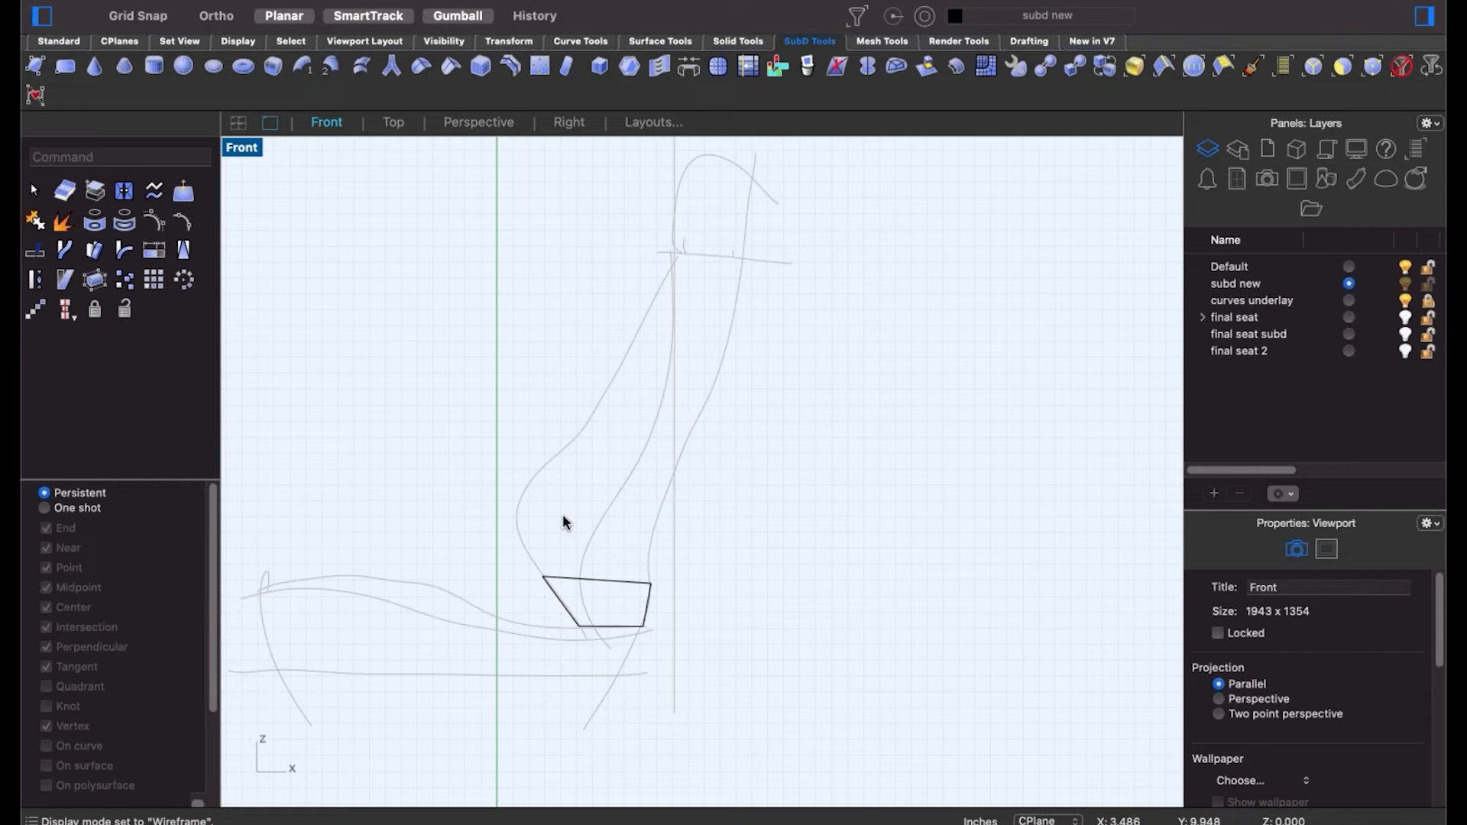
pyautogui.keyDown('shift'); pyautogui.keyDown('super'); pyautogui.click(577, 579); pyautogui.keyUp('super'); pyautogui.keyUp('shift')
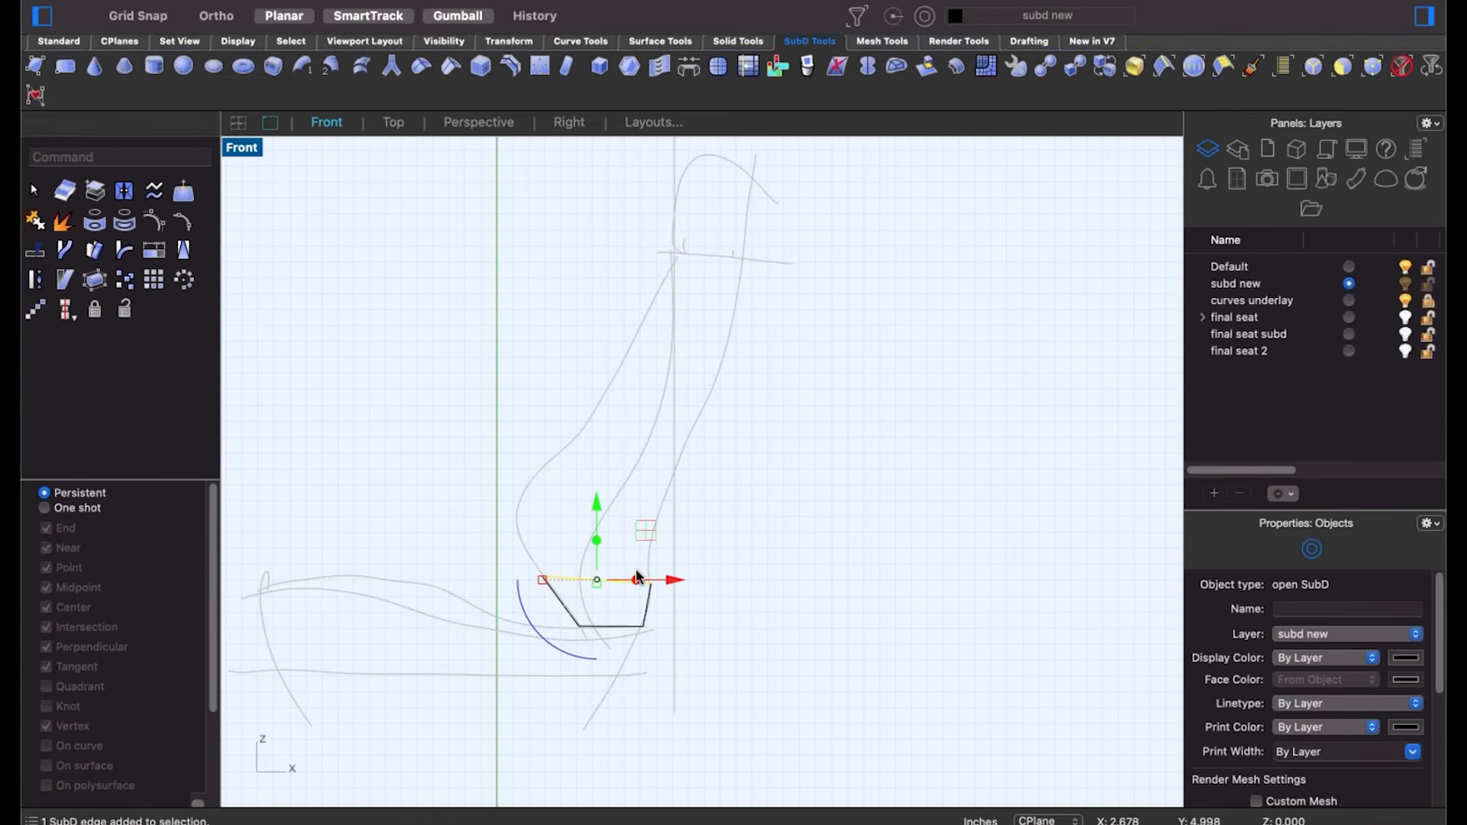
pyautogui.scroll(2, 611, 565)
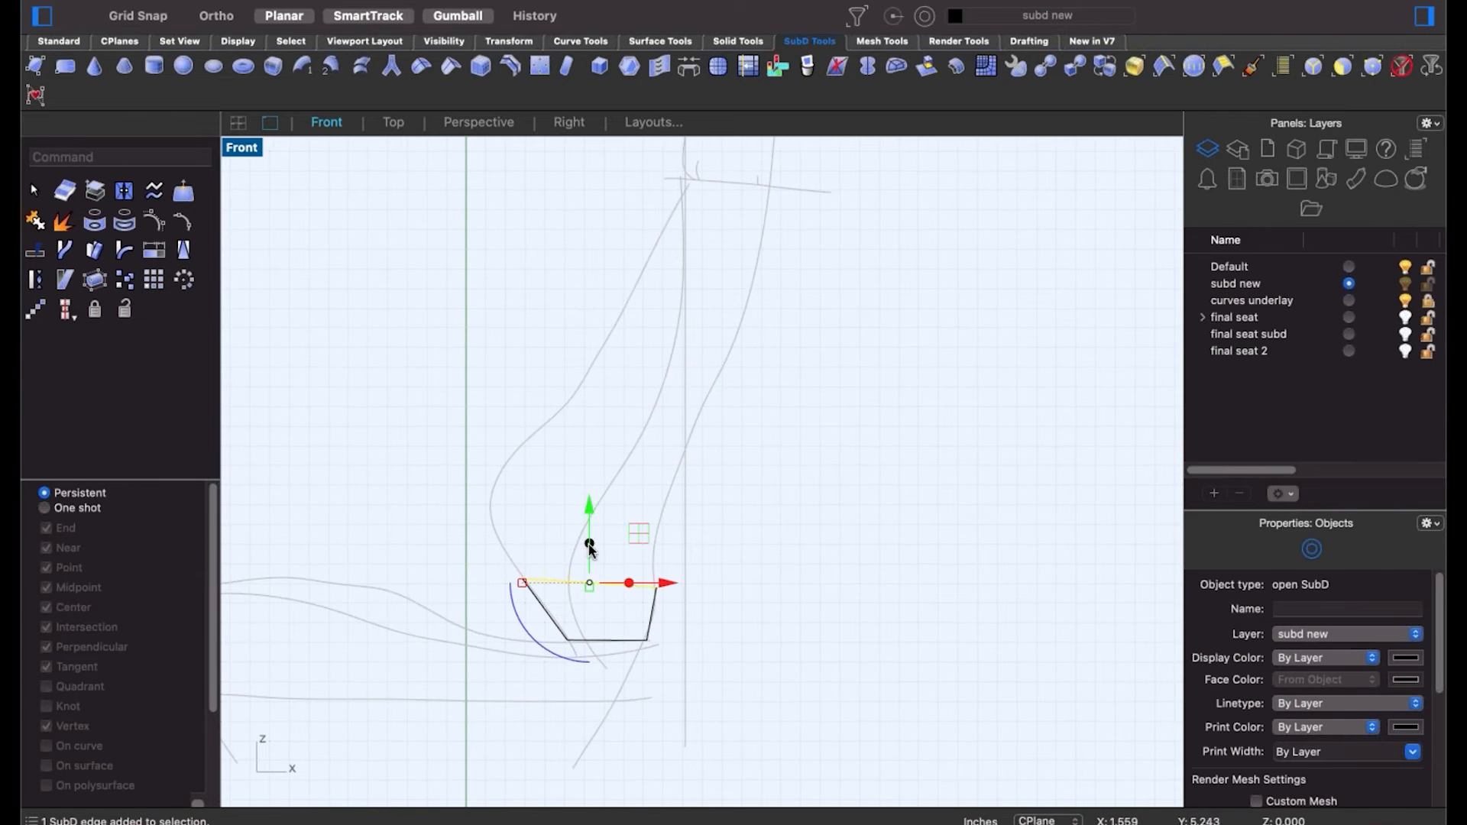
pyautogui.moveTo(591, 545); pyautogui.dragTo(589, 510)
pyautogui.click(475, 497)
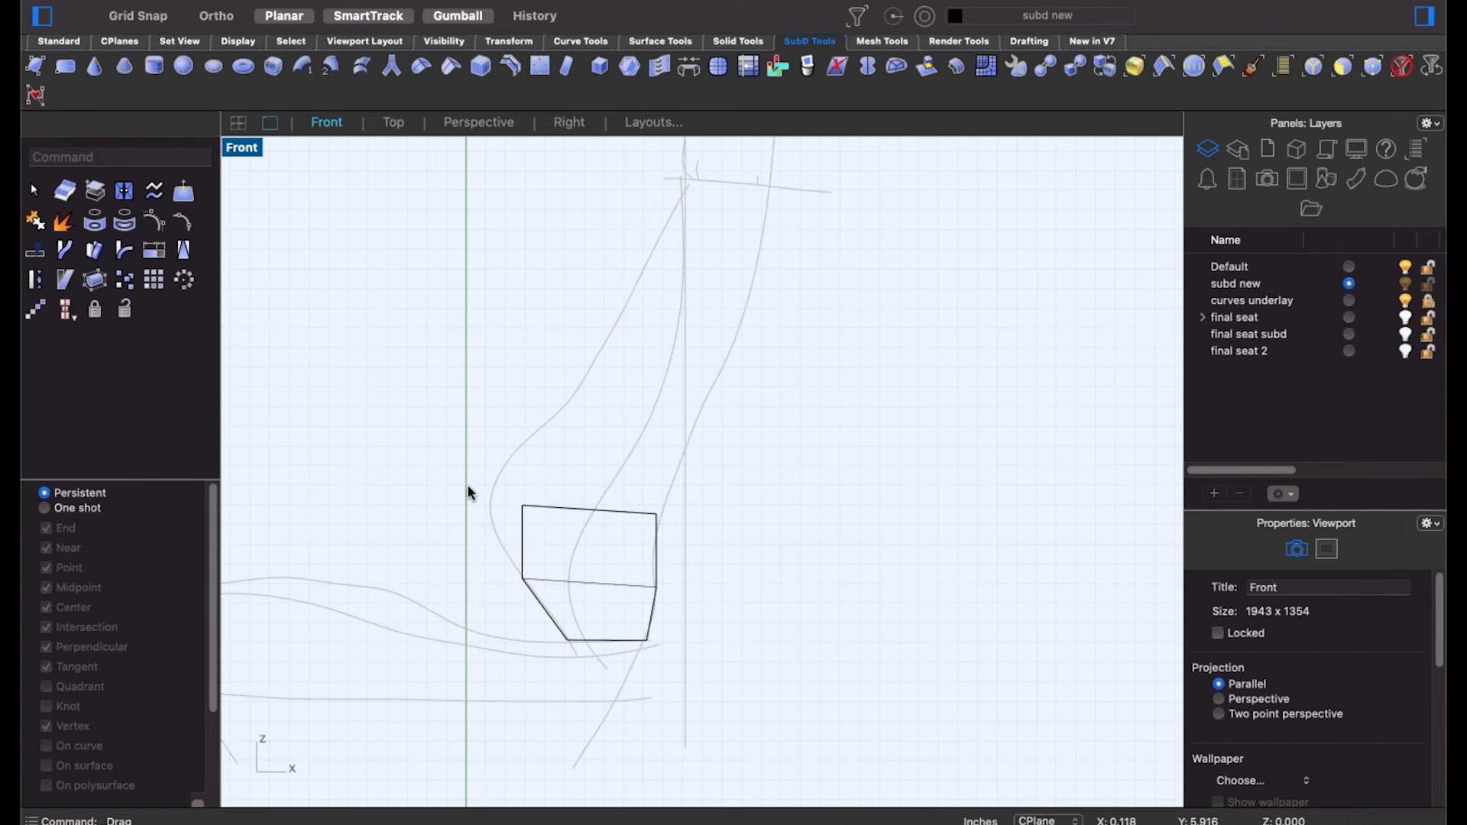
pyautogui.moveTo(467, 491)
pyautogui.mouseDown()
pyautogui.moveTo(529, 510)
pyautogui.moveTo(484, 502)
pyautogui.mouseUp()
pyautogui.press('Escape')
# Extrude the upper edge upward again and fit its two end vertices to the front and rear backrest curves.
pyautogui.click(557, 512)
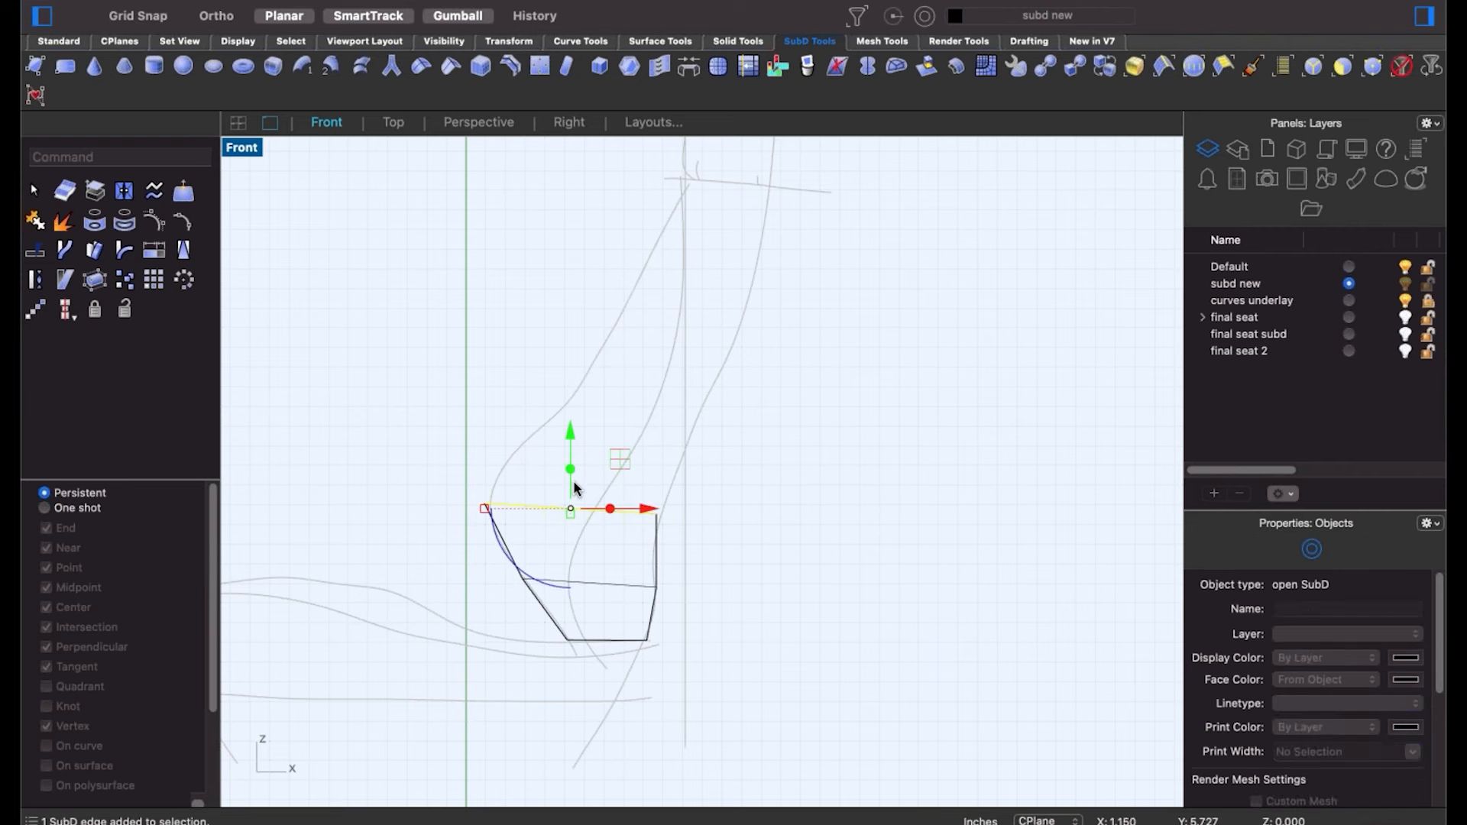
pyautogui.keyDown('ctrl'); pyautogui.moveTo(573, 461); pyautogui.dragTo(573, 417); pyautogui.keyUp('ctrl')
pyautogui.press('Escape')
pyautogui.moveTo(446, 386); pyautogui.dragTo(524, 433)
pyautogui.press('Escape')
pyautogui.moveTo(608, 395); pyautogui.dragTo(678, 463)
pyautogui.press('Escape')
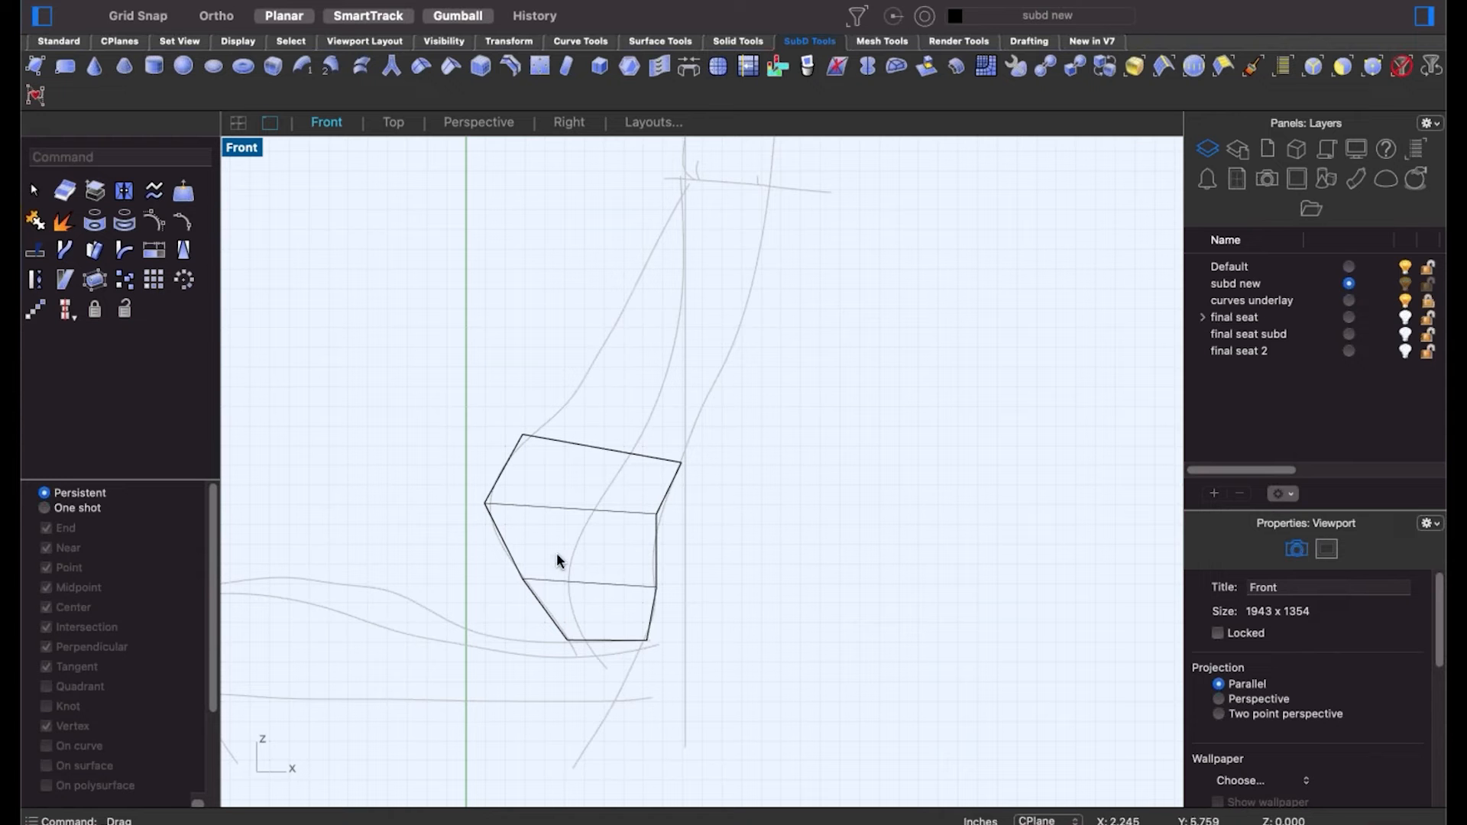
# Lower the rear vertex just below the uppermost edge slightly to follow the rear backrest curve.
pyautogui.click(659, 515)
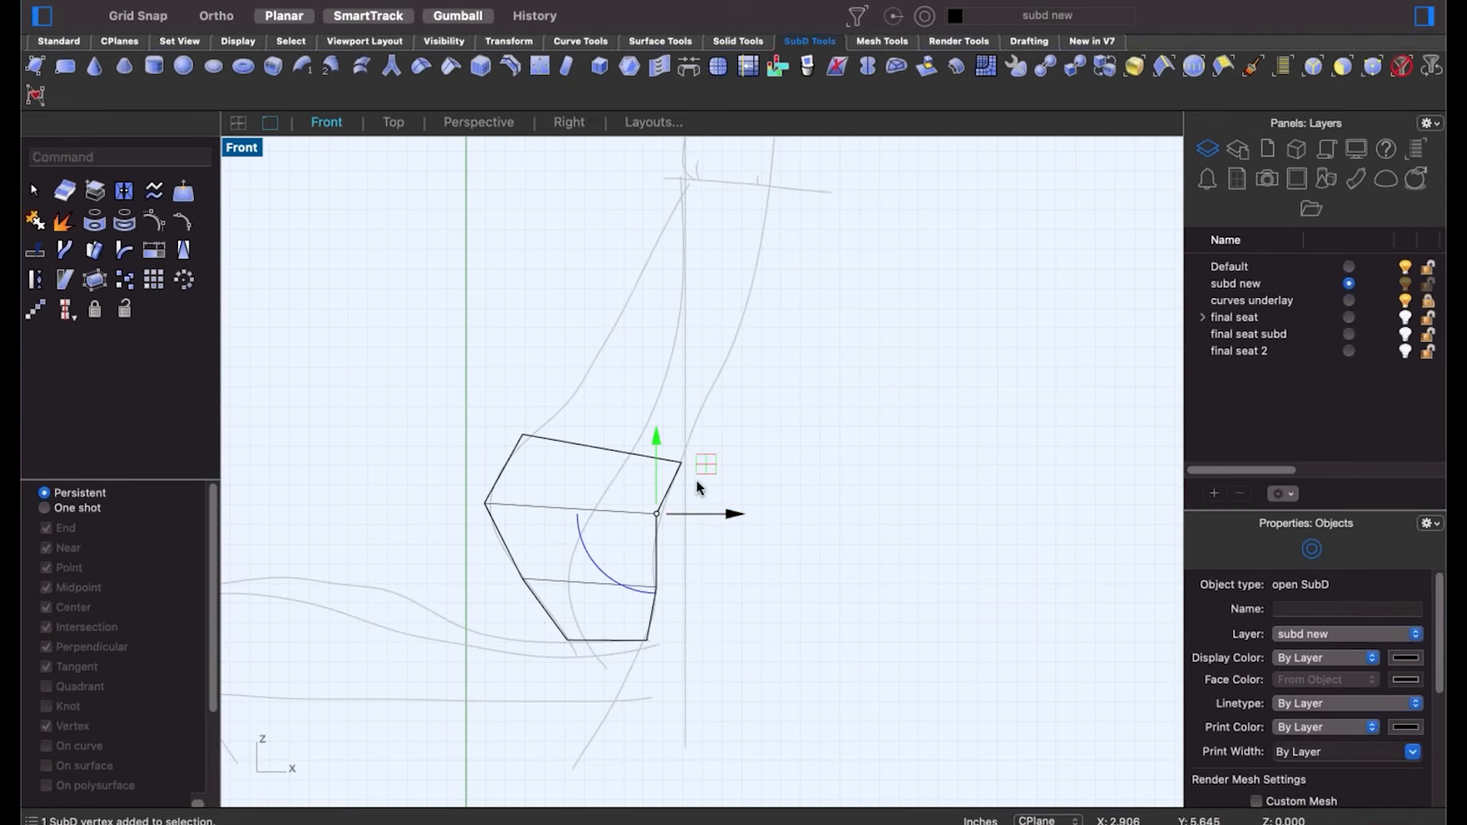
pyautogui.moveTo(663, 521); pyautogui.dragTo(658, 524)
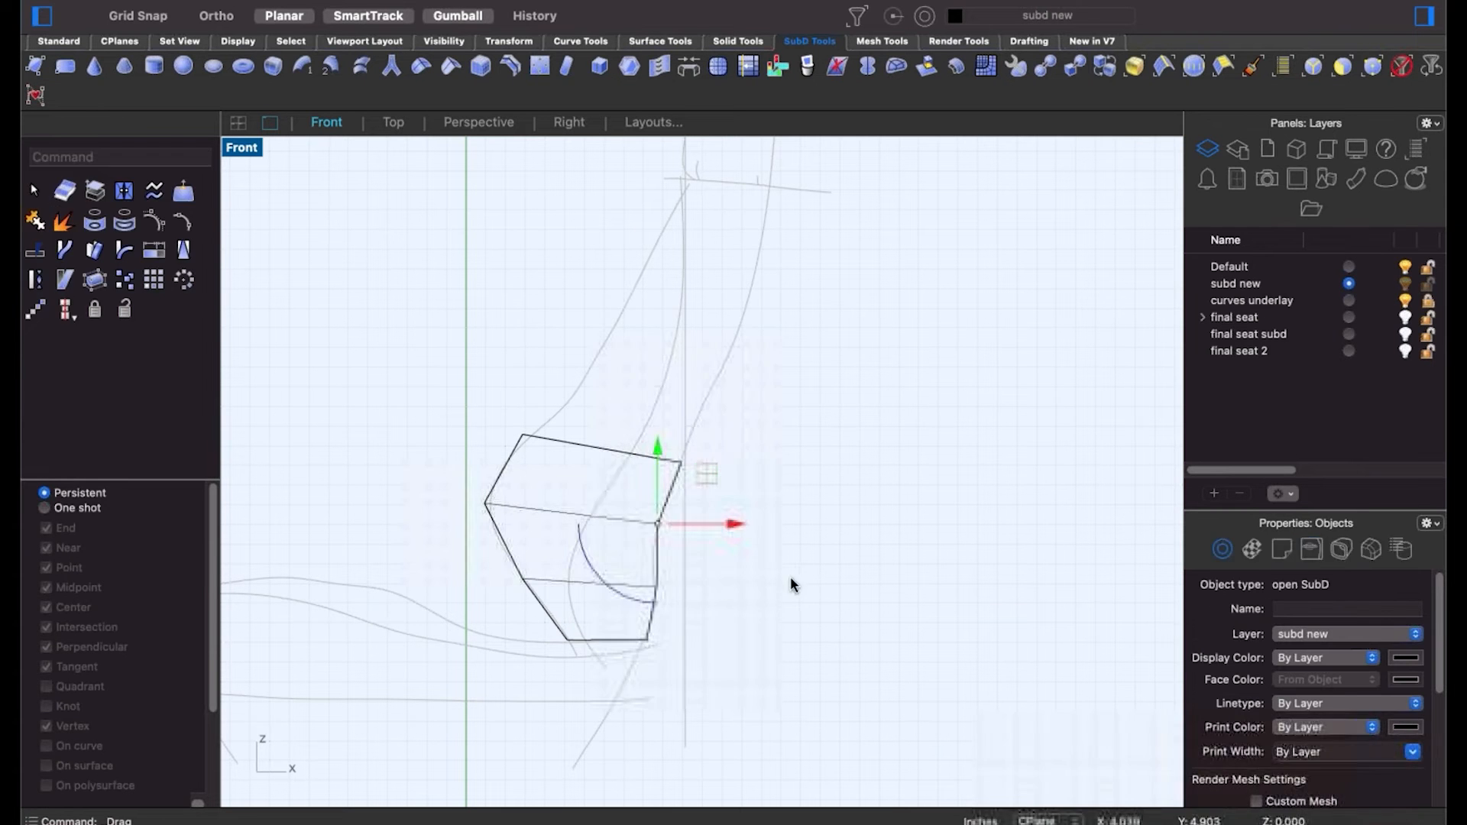
pyautogui.click(790, 577)
pyautogui.click(595, 452)
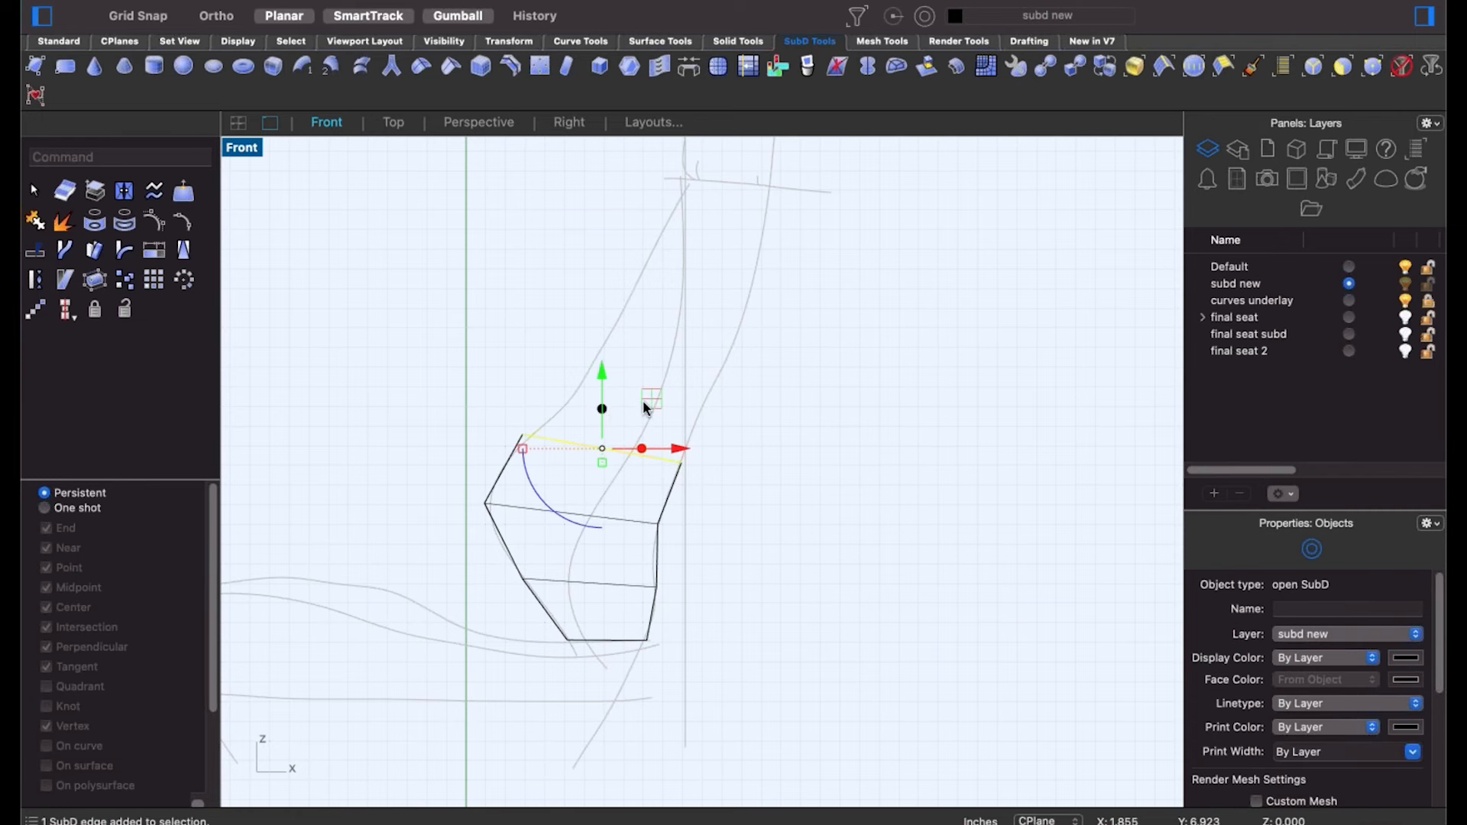
pyautogui.moveTo(646, 407)
pyautogui.mouseDown()
pyautogui.moveTo(692, 319)
pyautogui.moveTo(618, 393)
pyautogui.moveTo(651, 379)
pyautogui.mouseUp()
pyautogui.press('super+z')
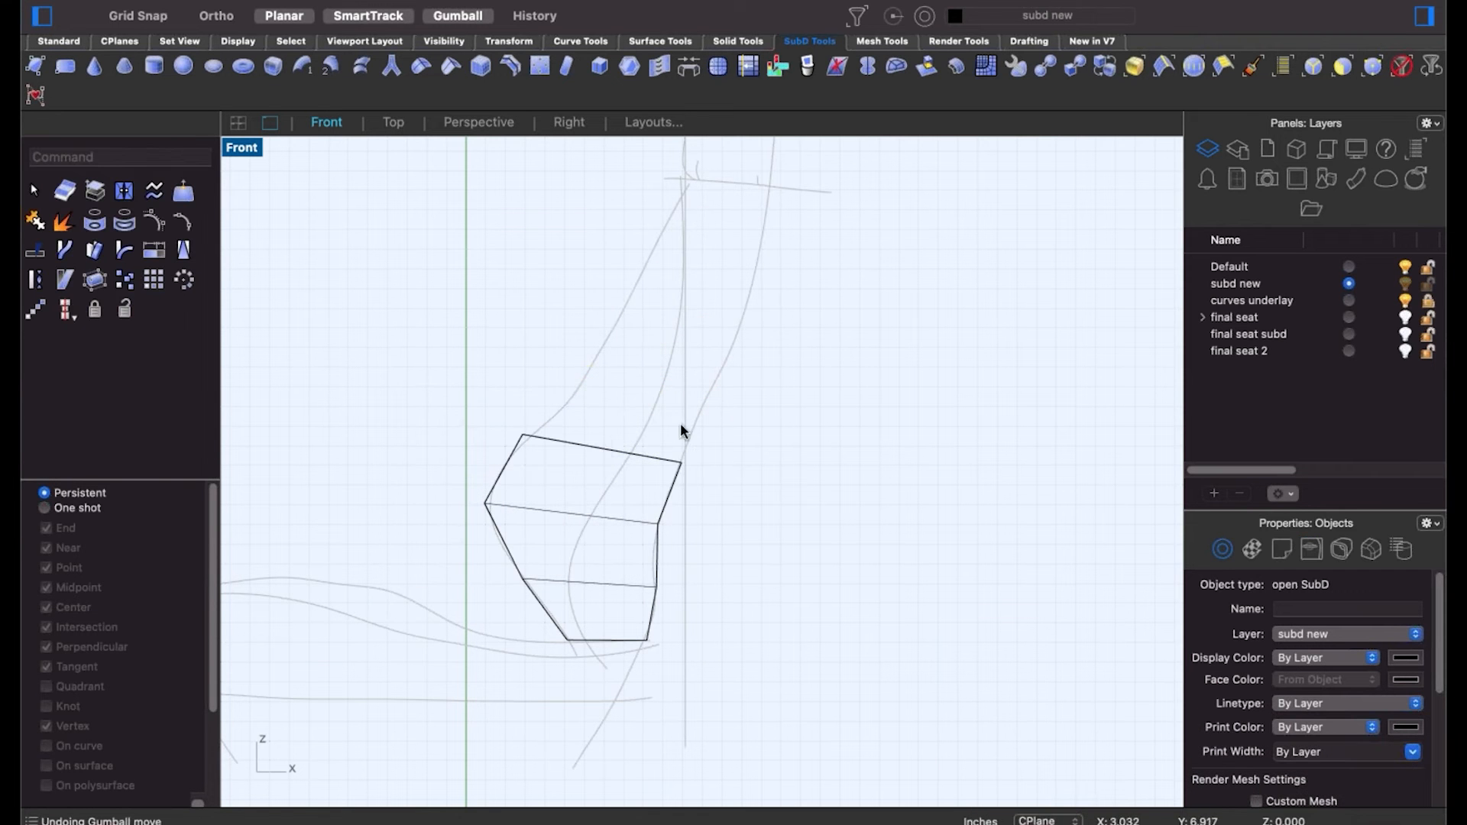
pyautogui.click(587, 446)
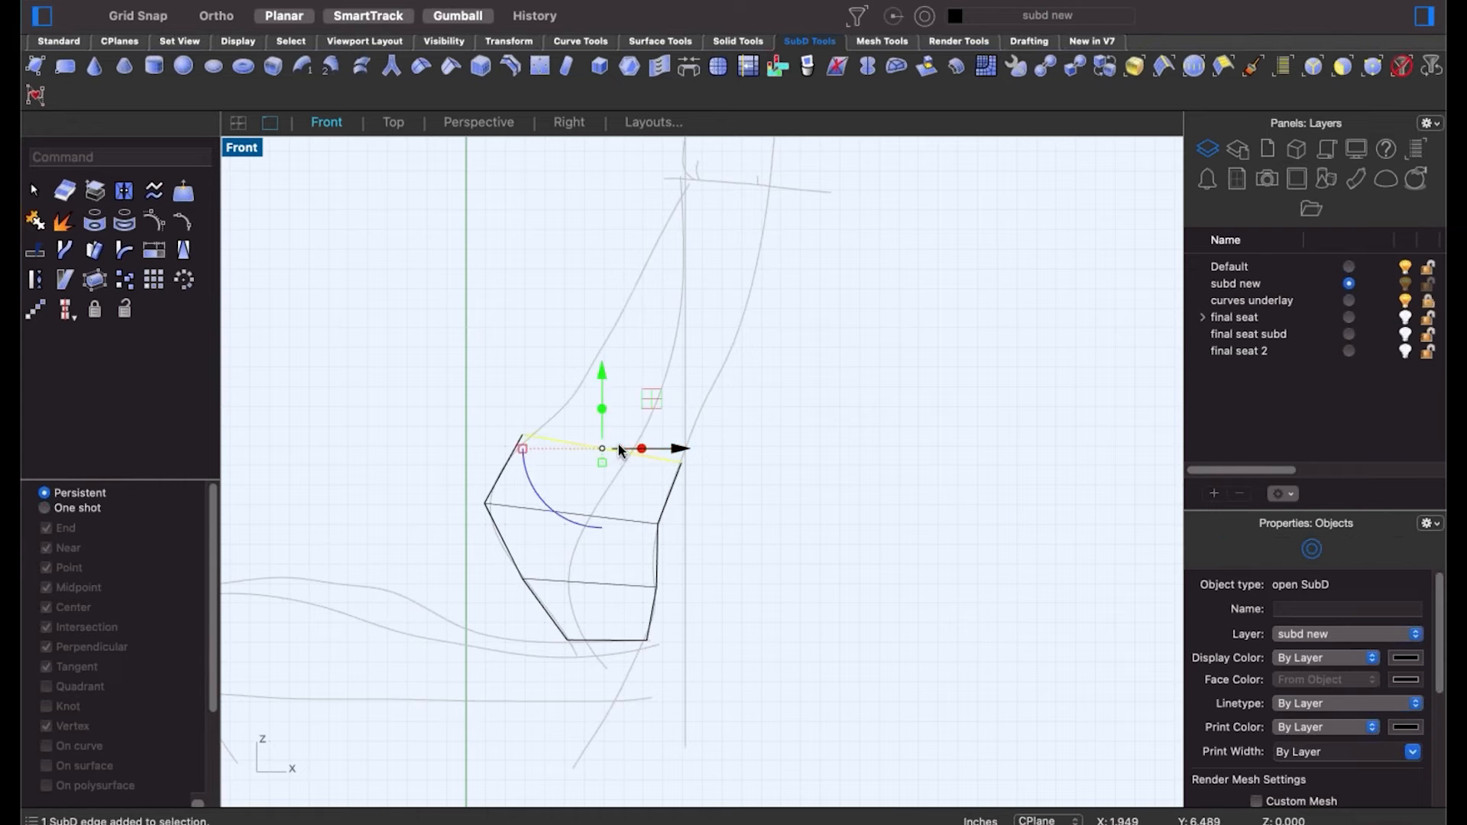
pyautogui.moveTo(602, 408); pyautogui.dragTo(598, 367)
pyautogui.press('super+z')
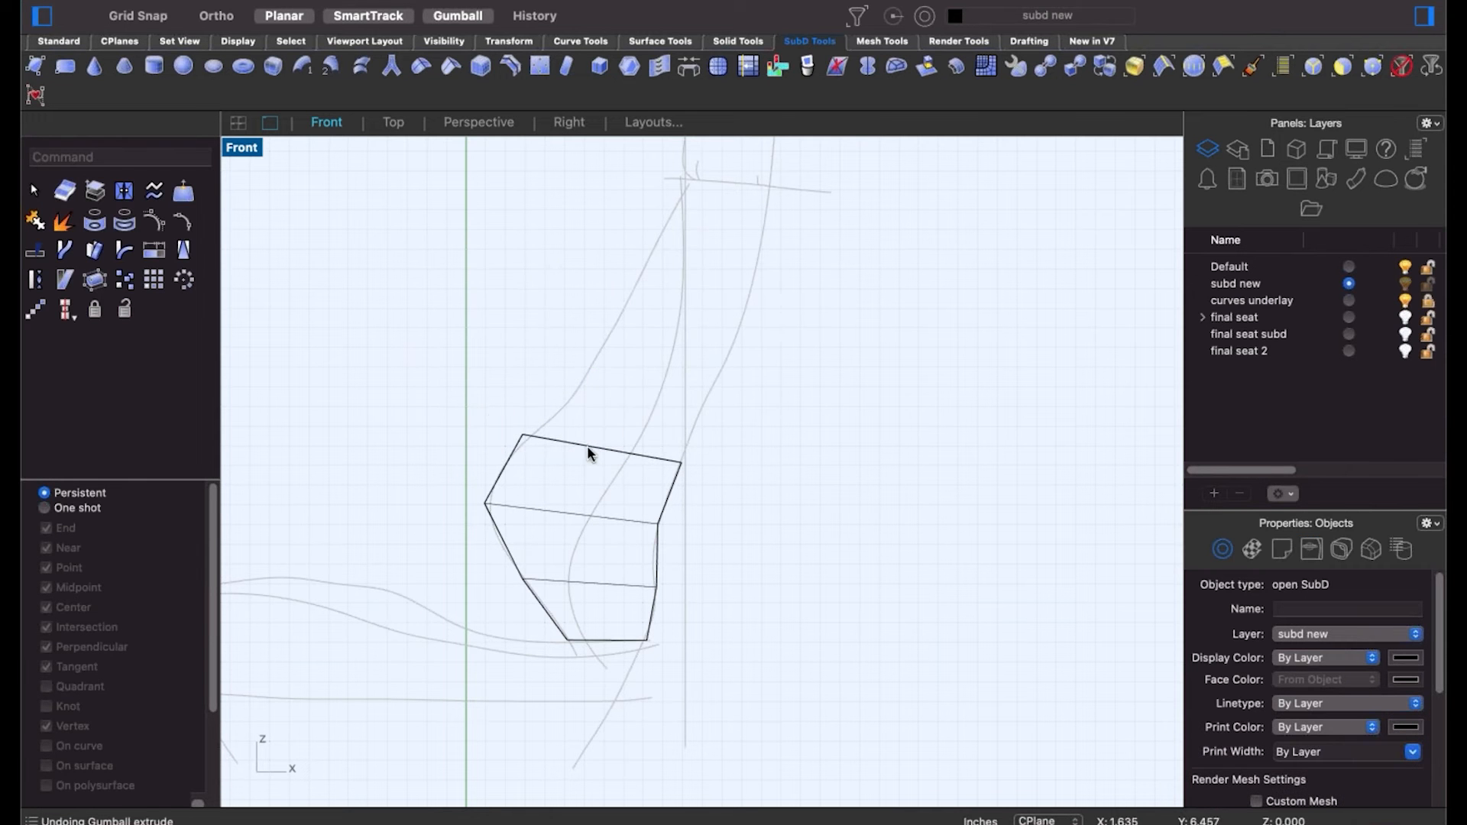
# Extrude the upper edge three more times diagonally along the backrest curves, up to the line below the headrest.
pyautogui.click(589, 443)
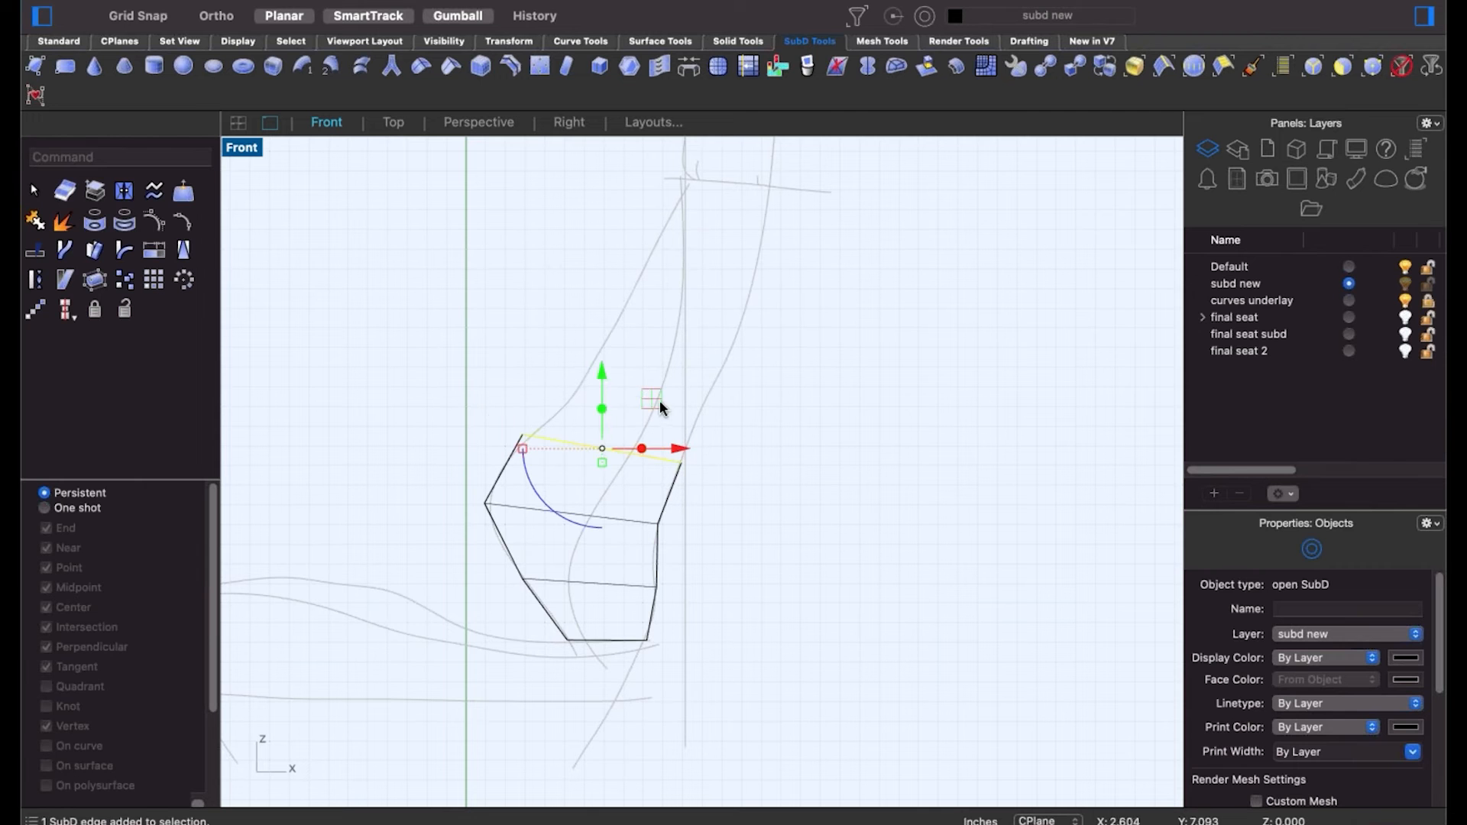
pyautogui.moveTo(651, 400); pyautogui.dragTo(666, 369)
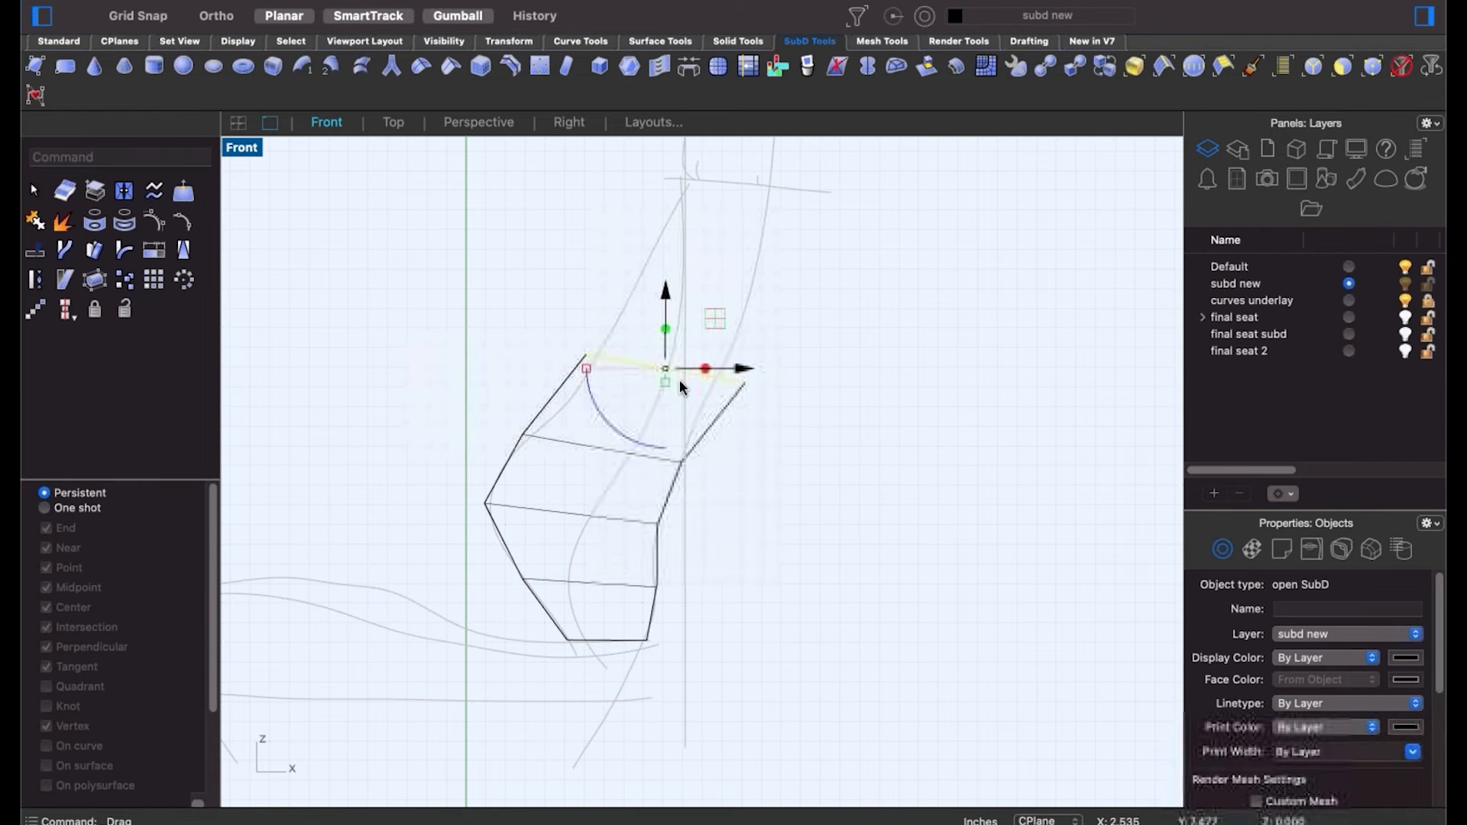
pyautogui.click(768, 407)
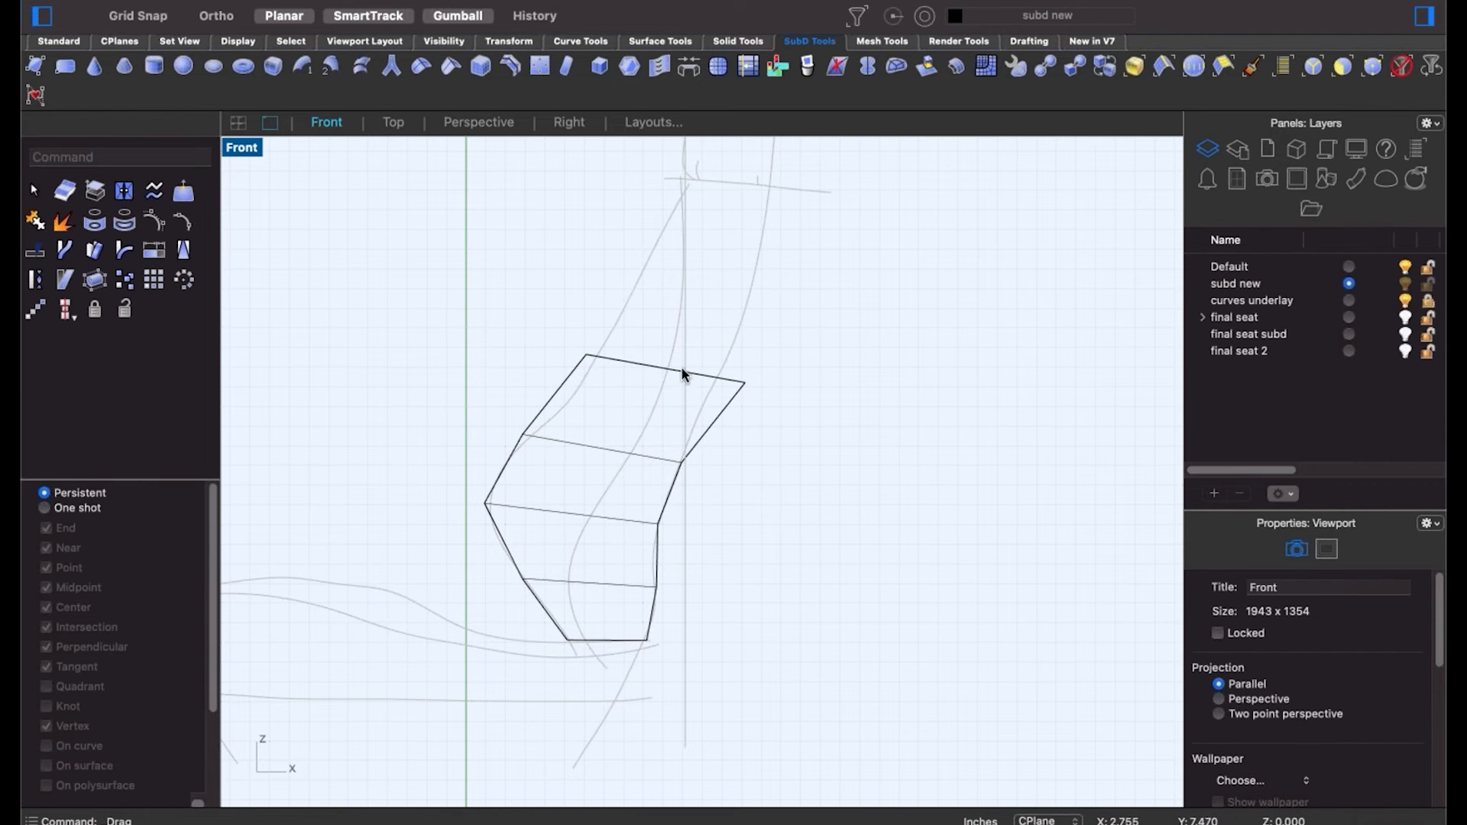
pyautogui.click(681, 369)
pyautogui.moveTo(657, 364); pyautogui.dragTo(701, 303)
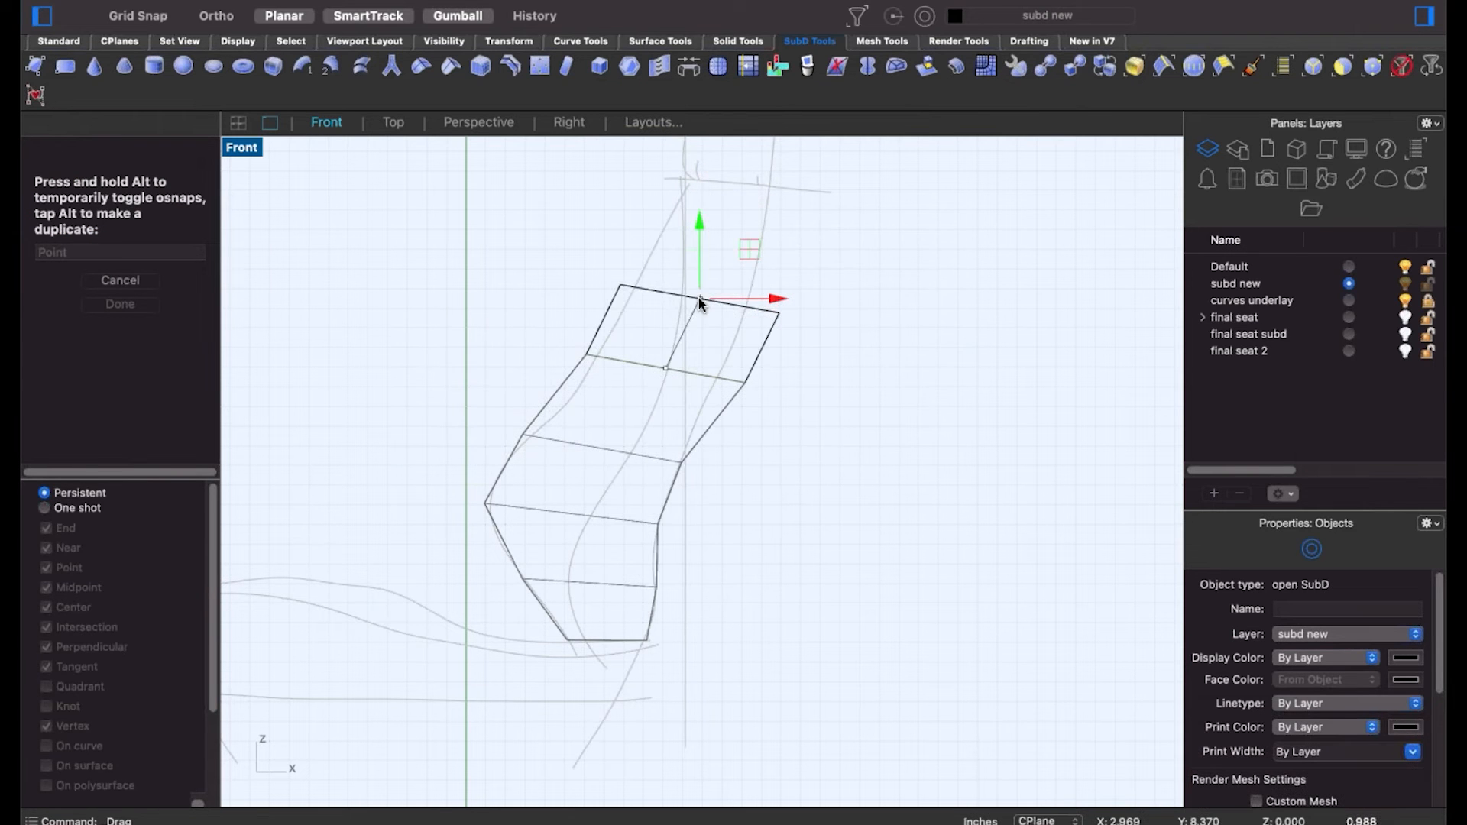
pyautogui.moveTo(747, 247); pyautogui.dragTo(755, 196)
pyautogui.click(826, 340)
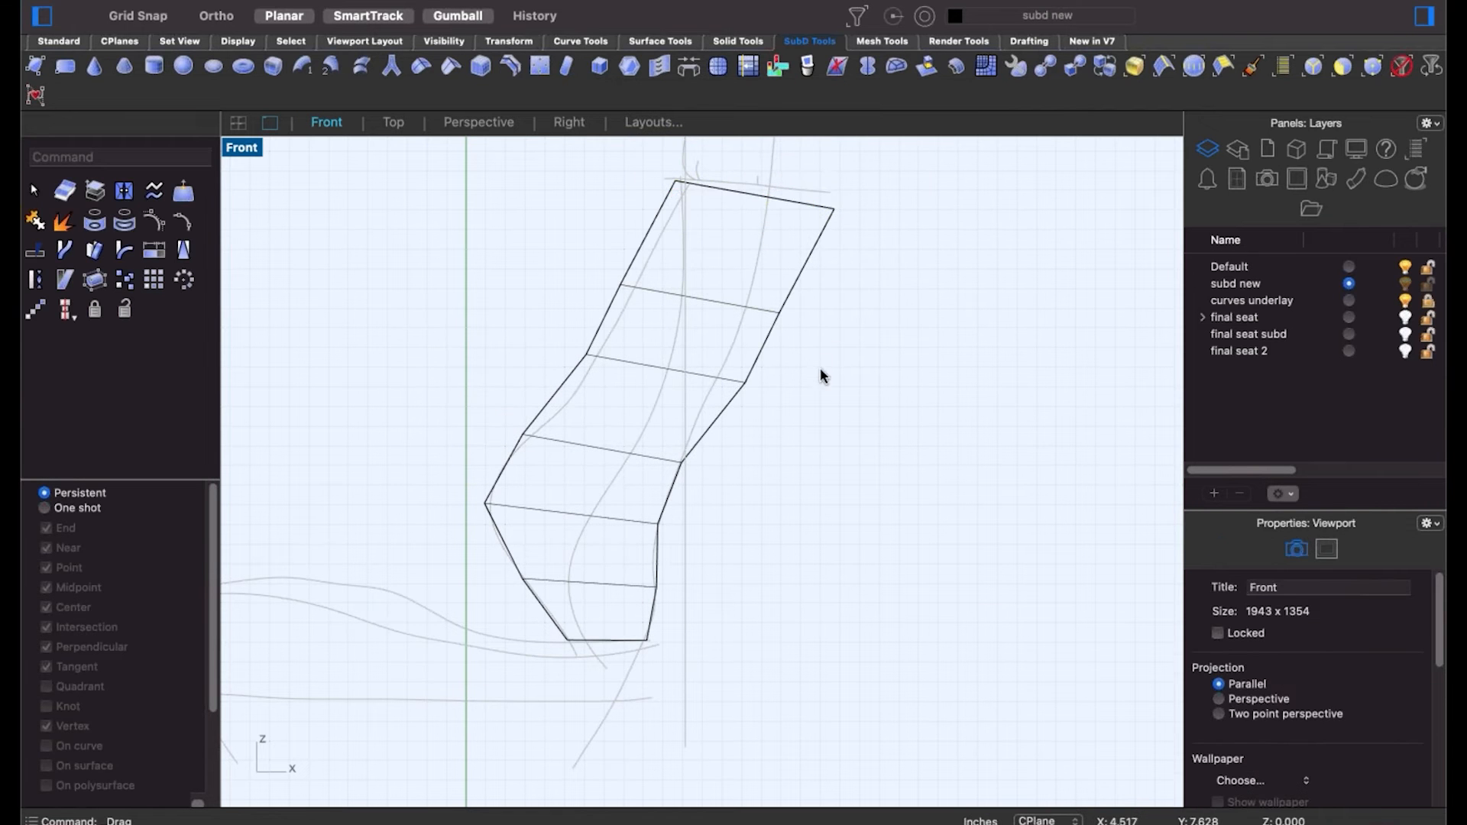
# Fit the front vertices of the backrest's three uppermost cross edges onto the front underlay curve.
pyautogui.moveTo(812, 419); pyautogui.dragTo(769, 471, button='right')
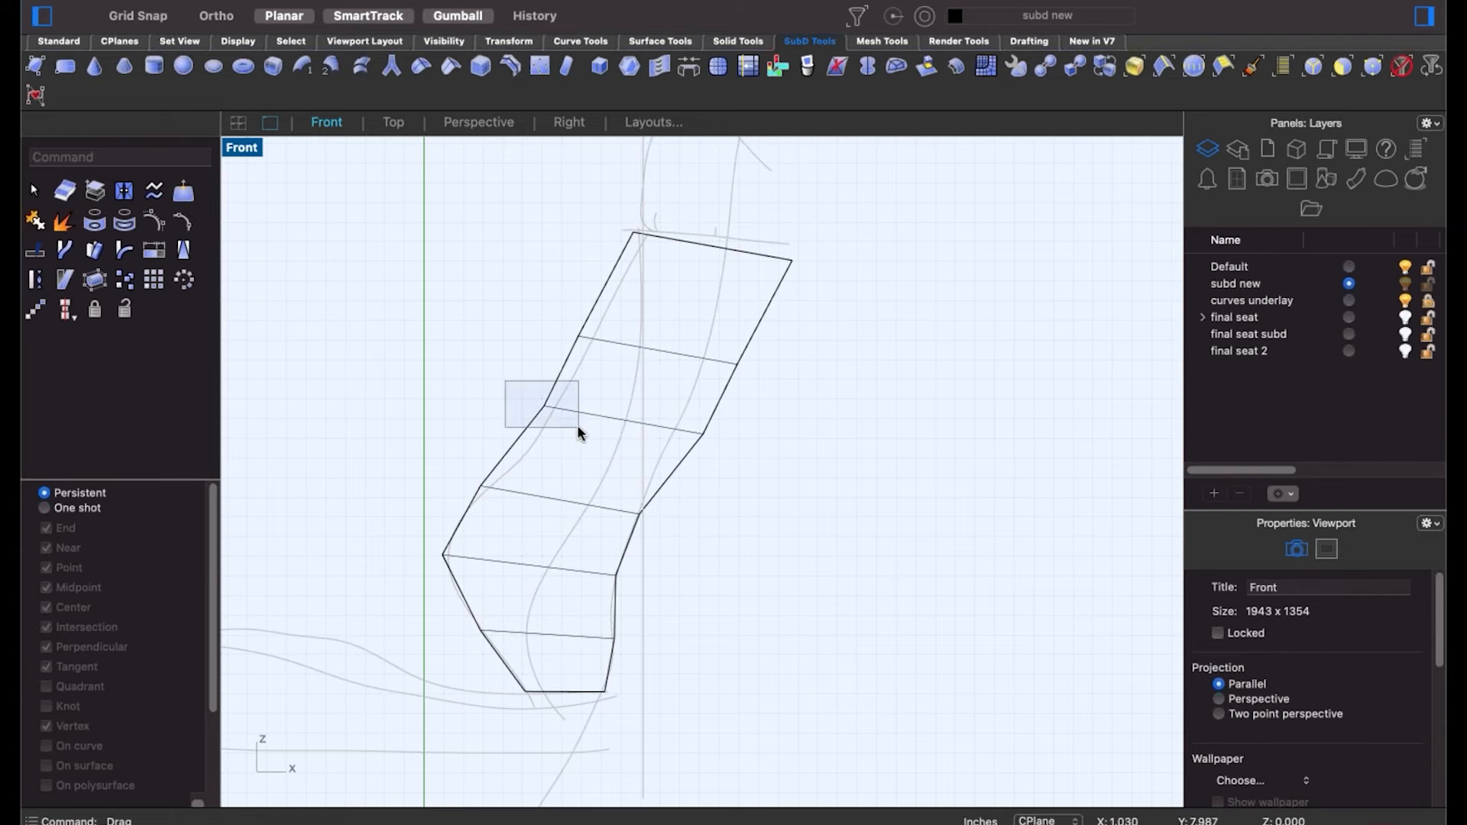
pyautogui.moveTo(577, 429); pyautogui.dragTo(544, 425)
pyautogui.click(540, 303)
pyautogui.moveTo(542, 307); pyautogui.dragTo(662, 384)
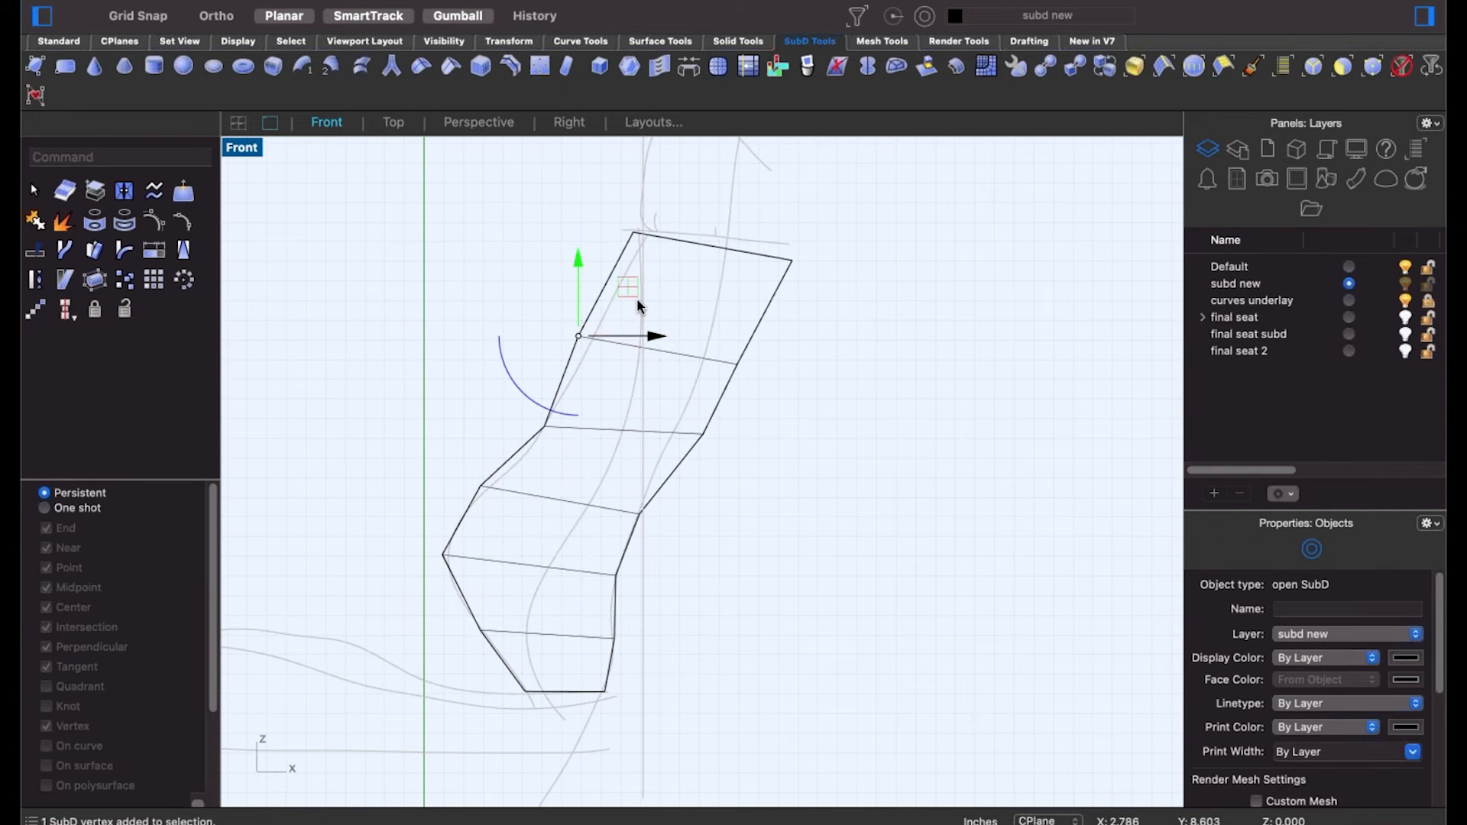
pyautogui.moveTo(578, 336); pyautogui.dragTo(589, 341)
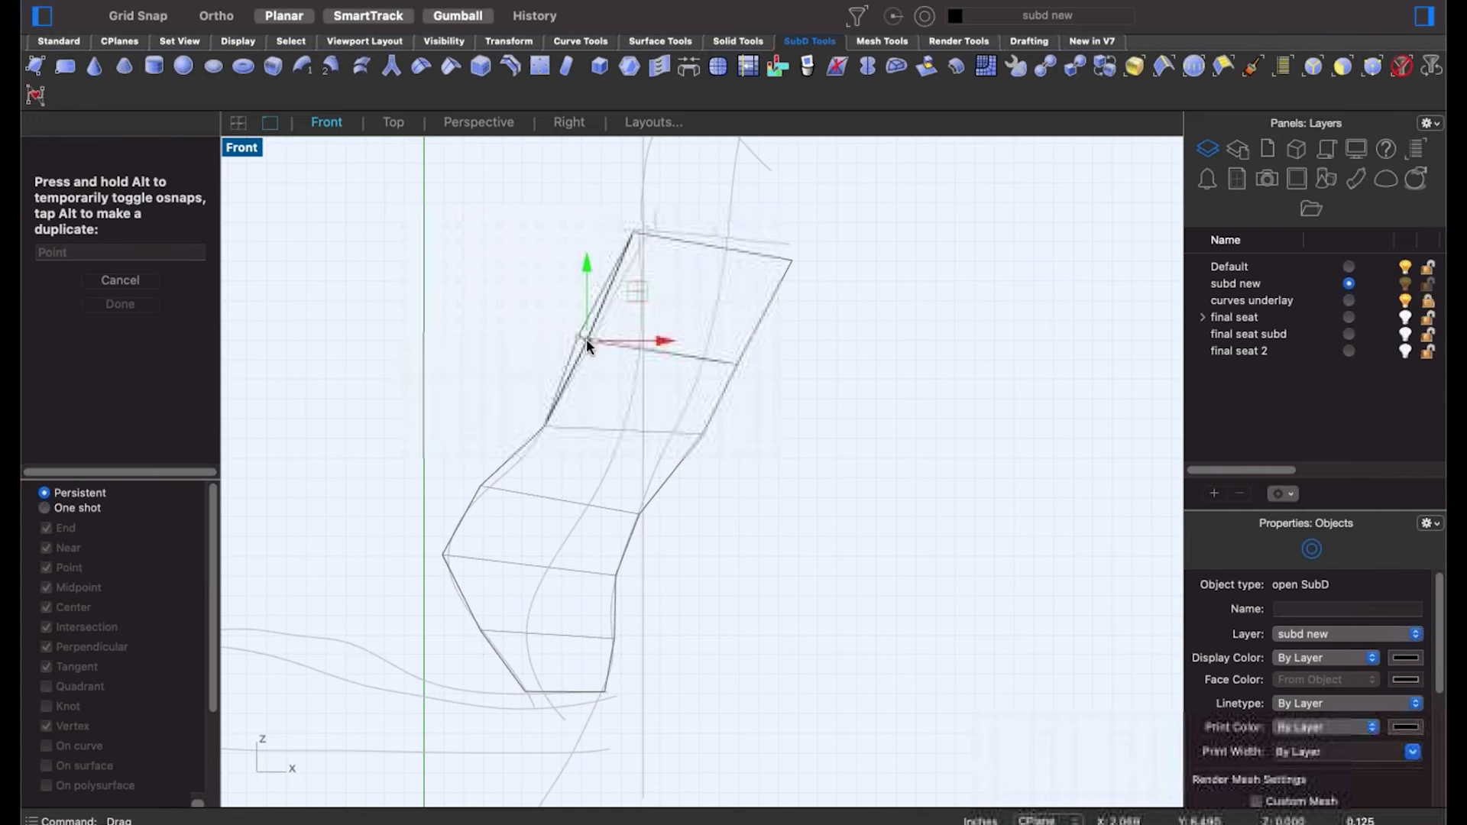
pyautogui.click(638, 222)
pyautogui.moveTo(667, 261); pyautogui.dragTo(669, 264)
pyautogui.moveTo(682, 183); pyautogui.dragTo(642, 231)
# Move the rear vertices of the three uppermost cross edges inward onto the rear backrest curve.
pyautogui.click(947, 225)
pyautogui.moveTo(764, 227); pyautogui.dragTo(728, 243)
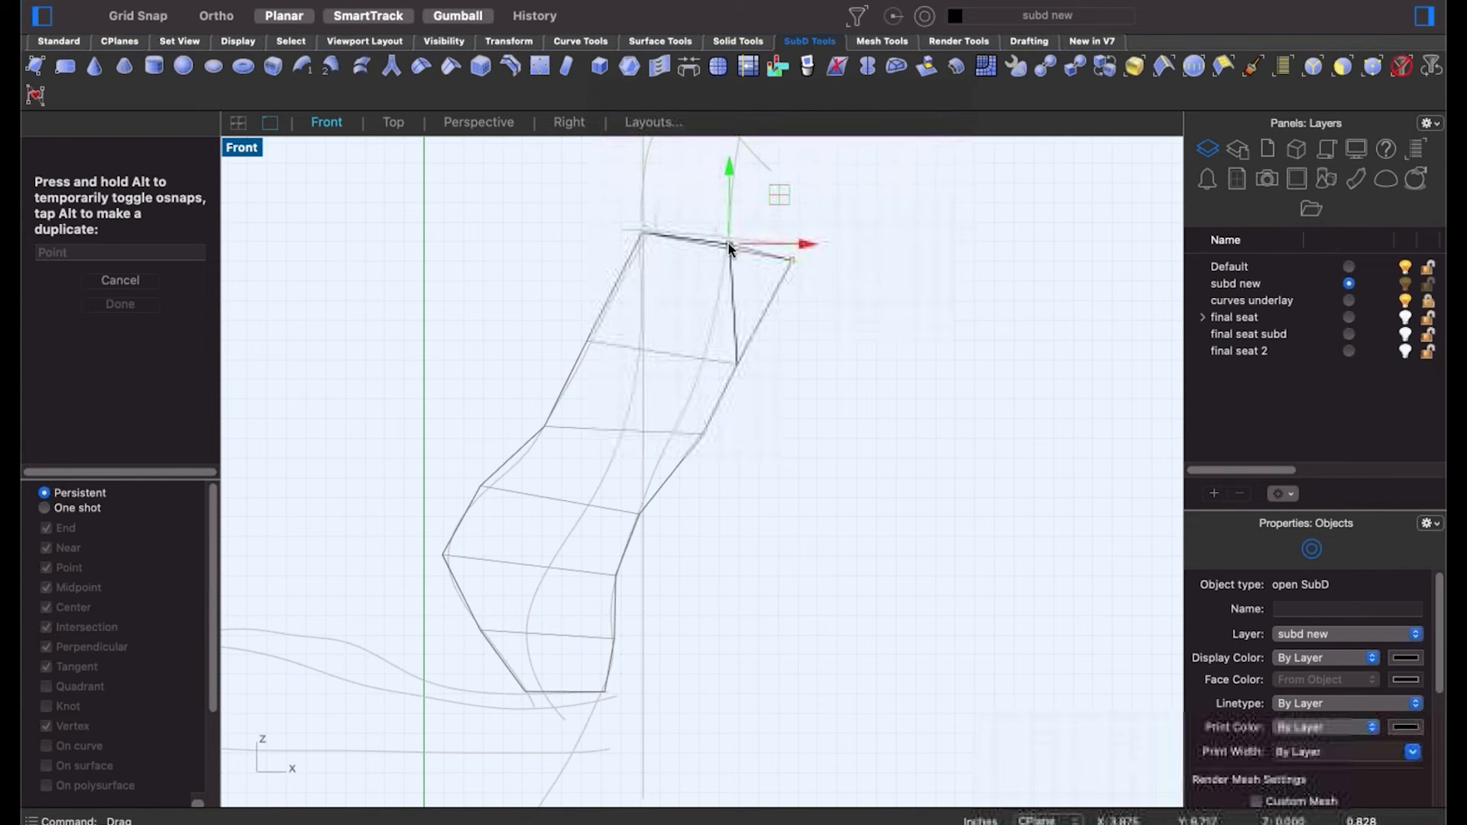
pyautogui.click(918, 376)
pyautogui.moveTo(787, 387); pyautogui.dragTo(708, 351)
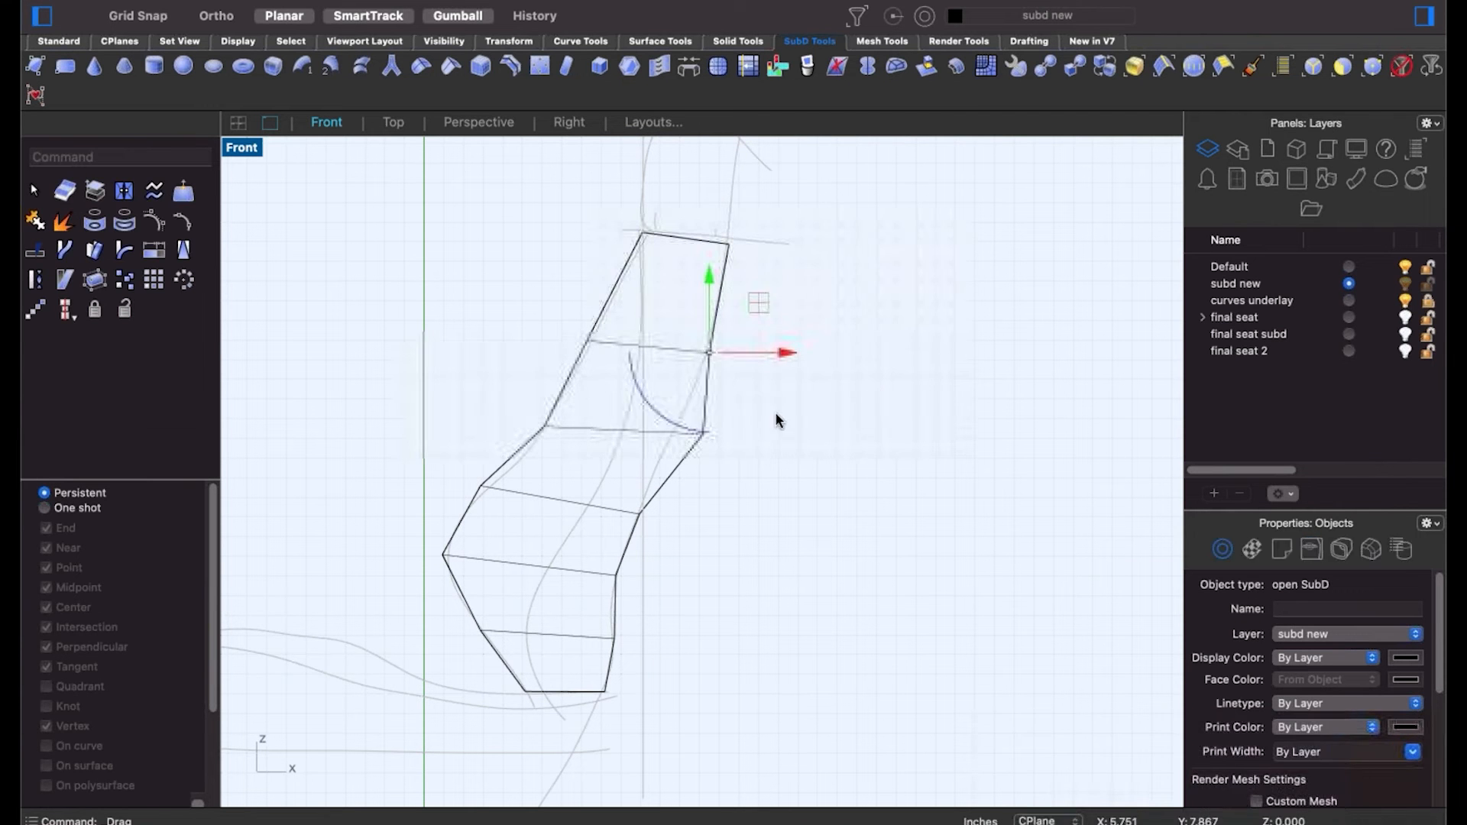
pyautogui.click(774, 411)
pyautogui.moveTo(667, 416)
pyautogui.mouseDown()
pyautogui.moveTo(735, 452)
pyautogui.moveTo(676, 438)
pyautogui.mouseUp()
pyautogui.click(714, 502)
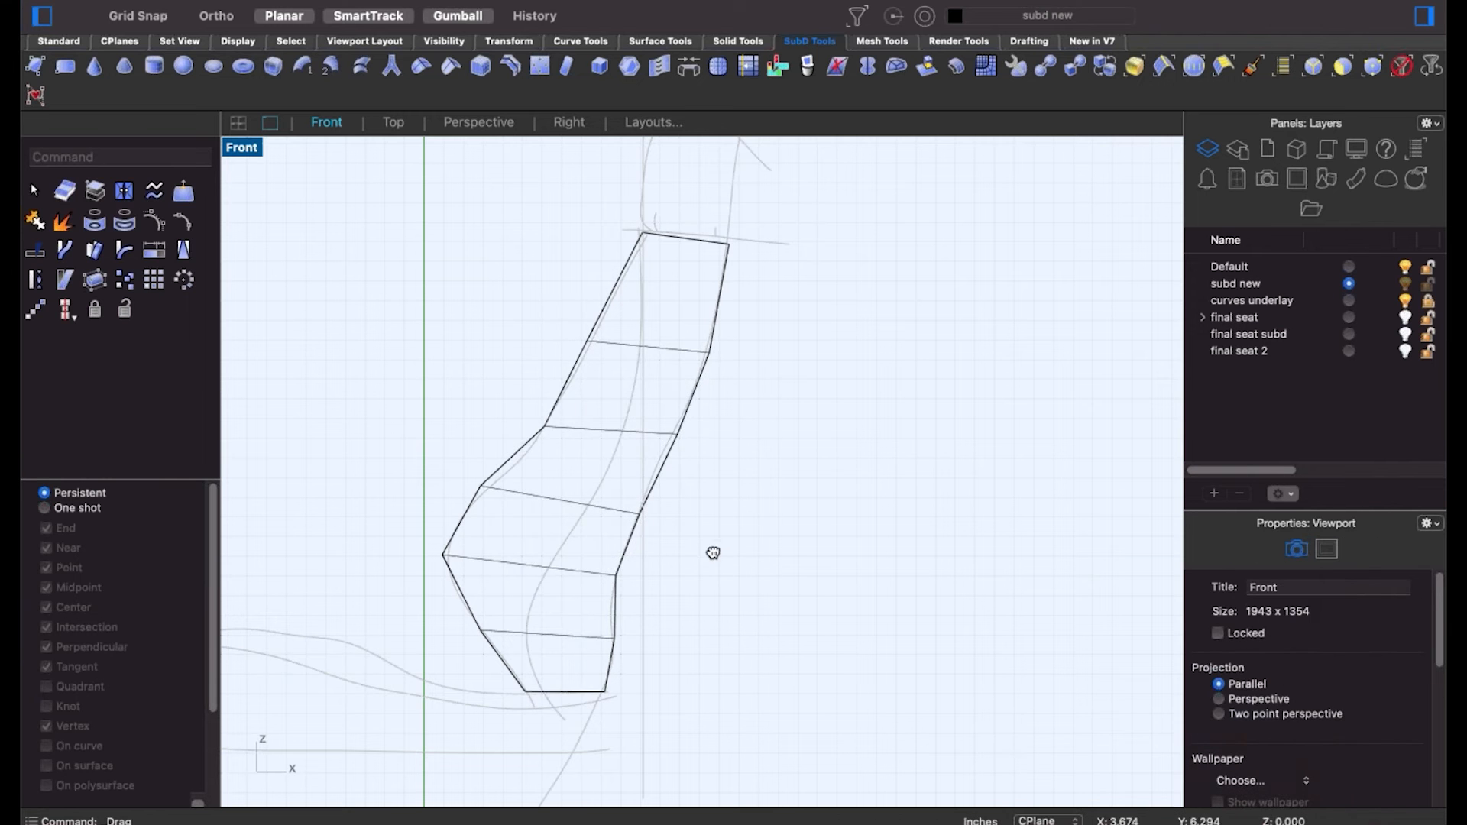
# Draw a five-point degree 3 control-point curve above the seat cushion, straight up and around a corner toward the backrest, and show its control points.
pyautogui.moveTo(710, 550); pyautogui.dragTo(767, 497, button='right')
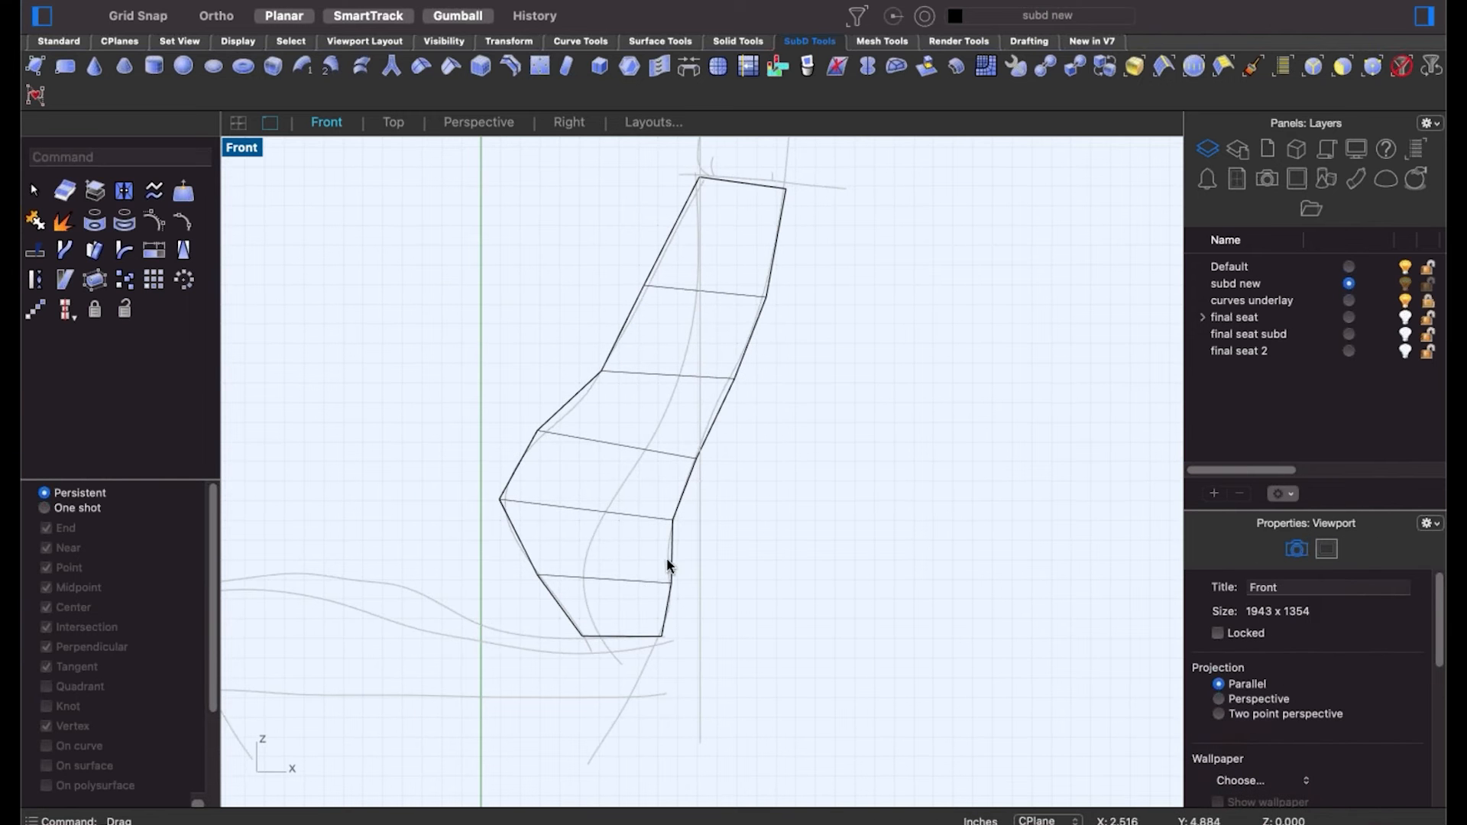
pyautogui.moveTo(671, 563); pyautogui.dragTo(758, 587, button='right')
pyautogui.scroll(-2, 754, 581)
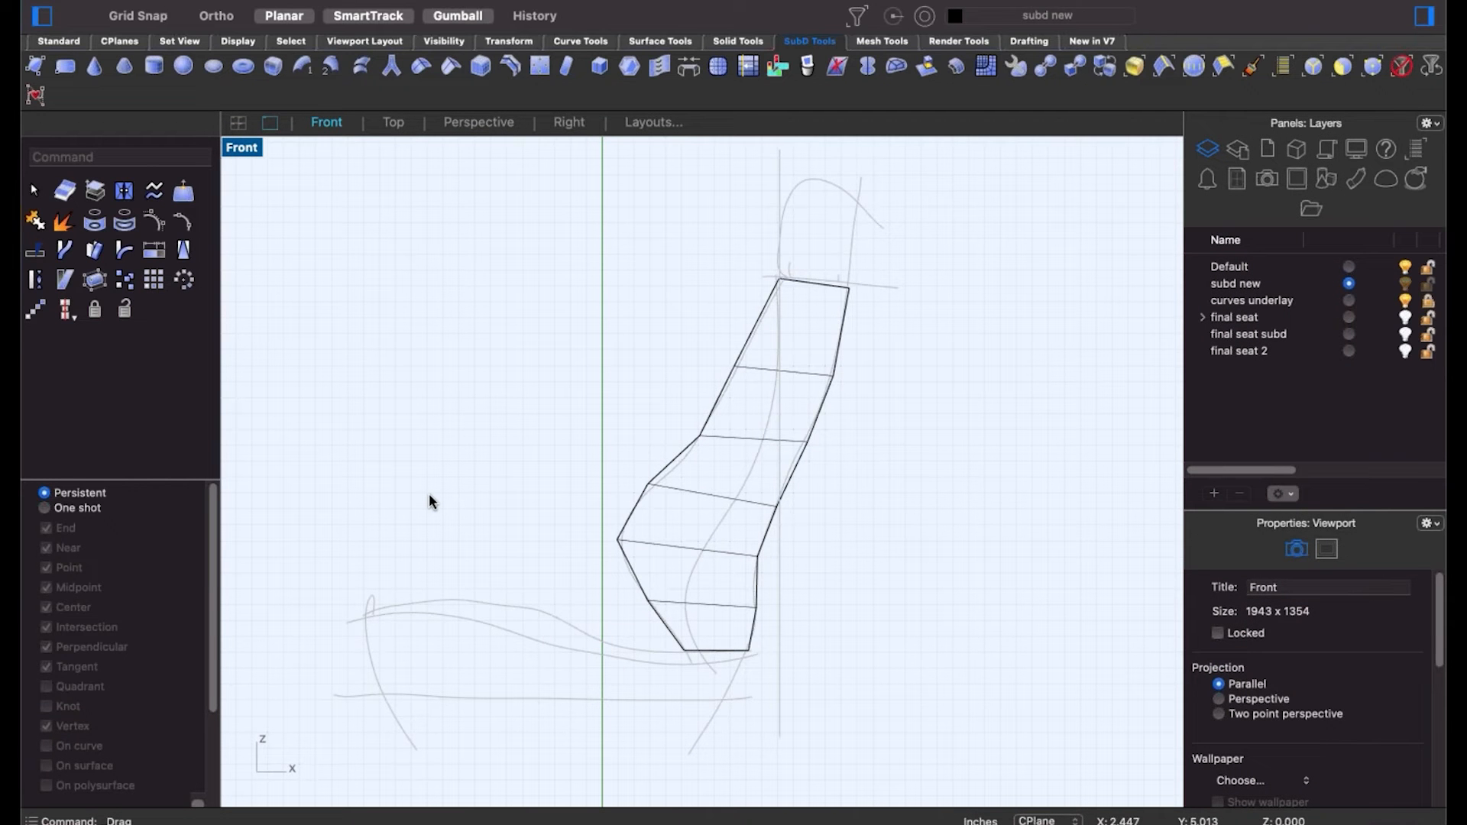
pyautogui.moveTo(491, 478); pyautogui.dragTo(527, 502, button='right')
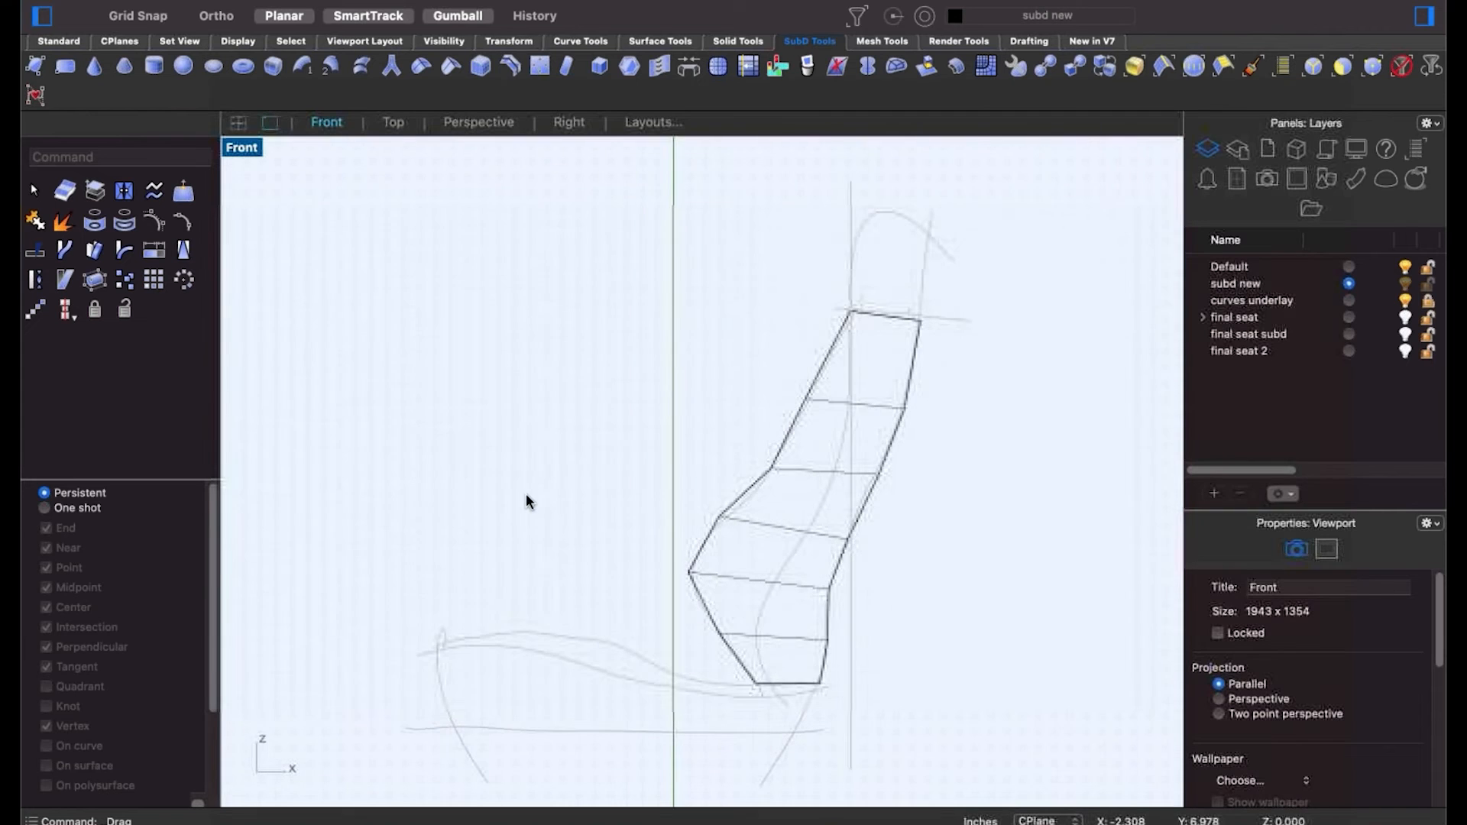
pyautogui.click(59, 42)
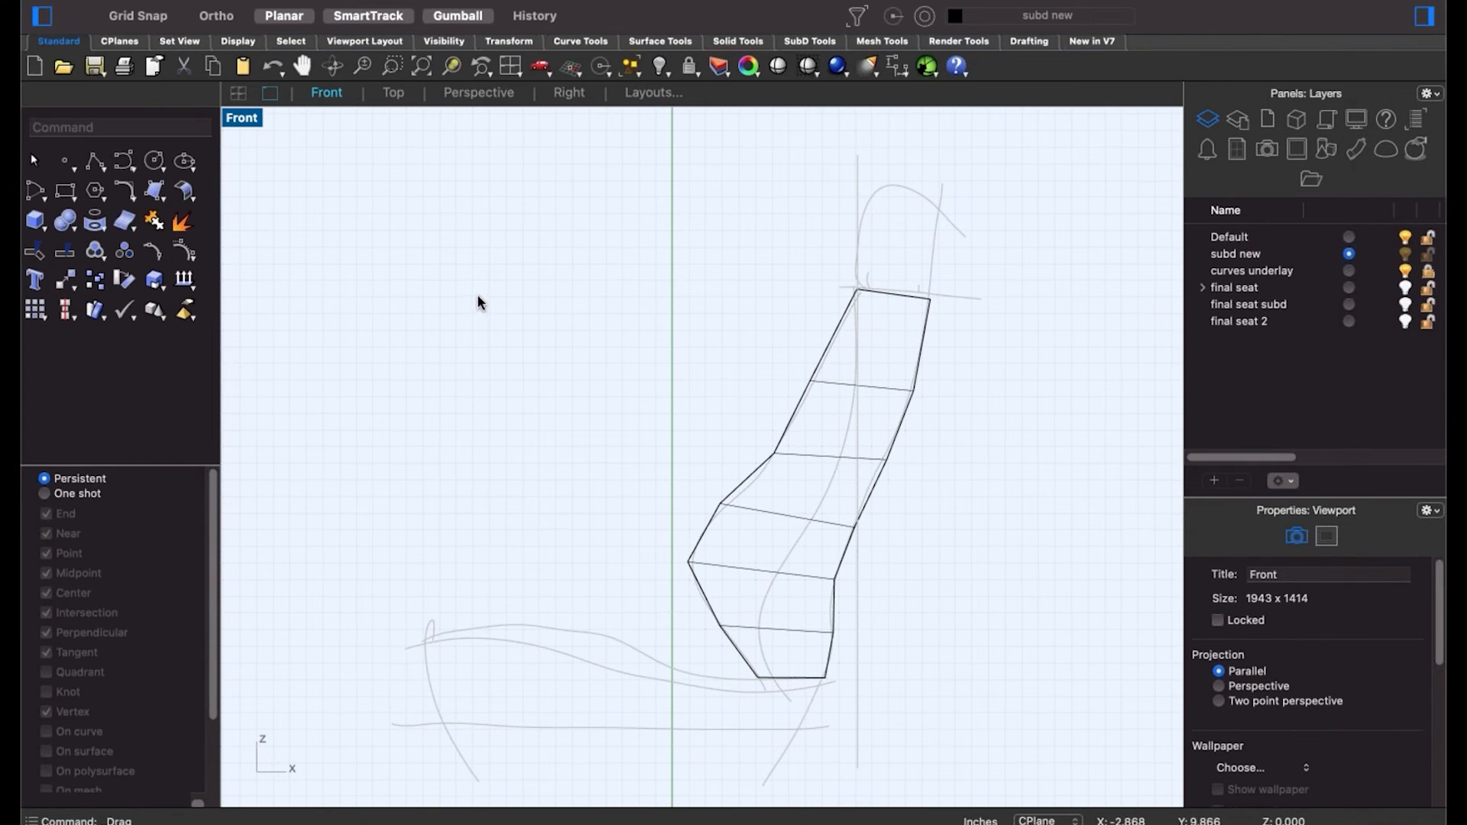
pyautogui.click(124, 161)
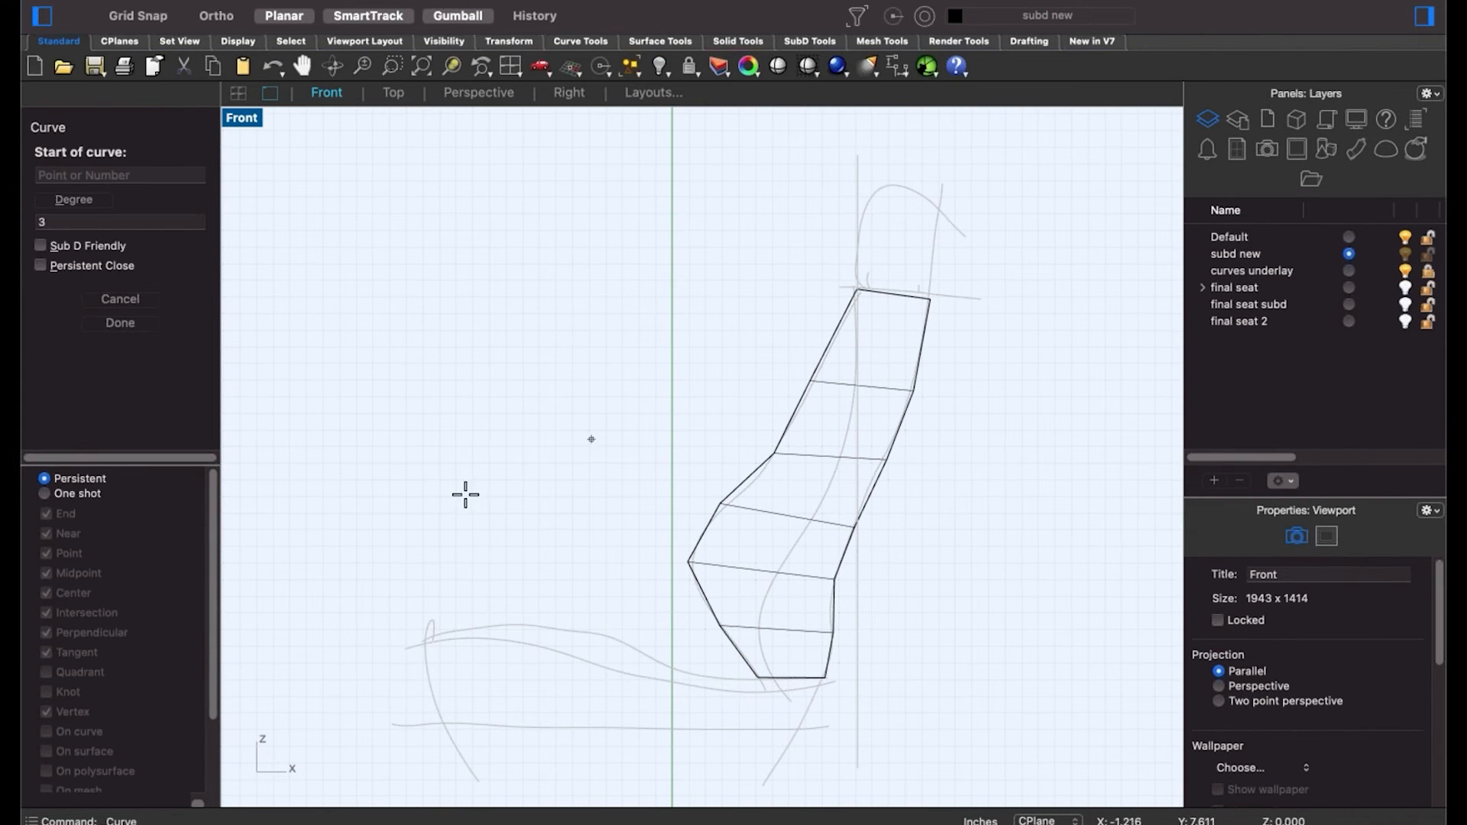
pyautogui.click(431, 550)
pyautogui.press('F8')
pyautogui.click(431, 375)
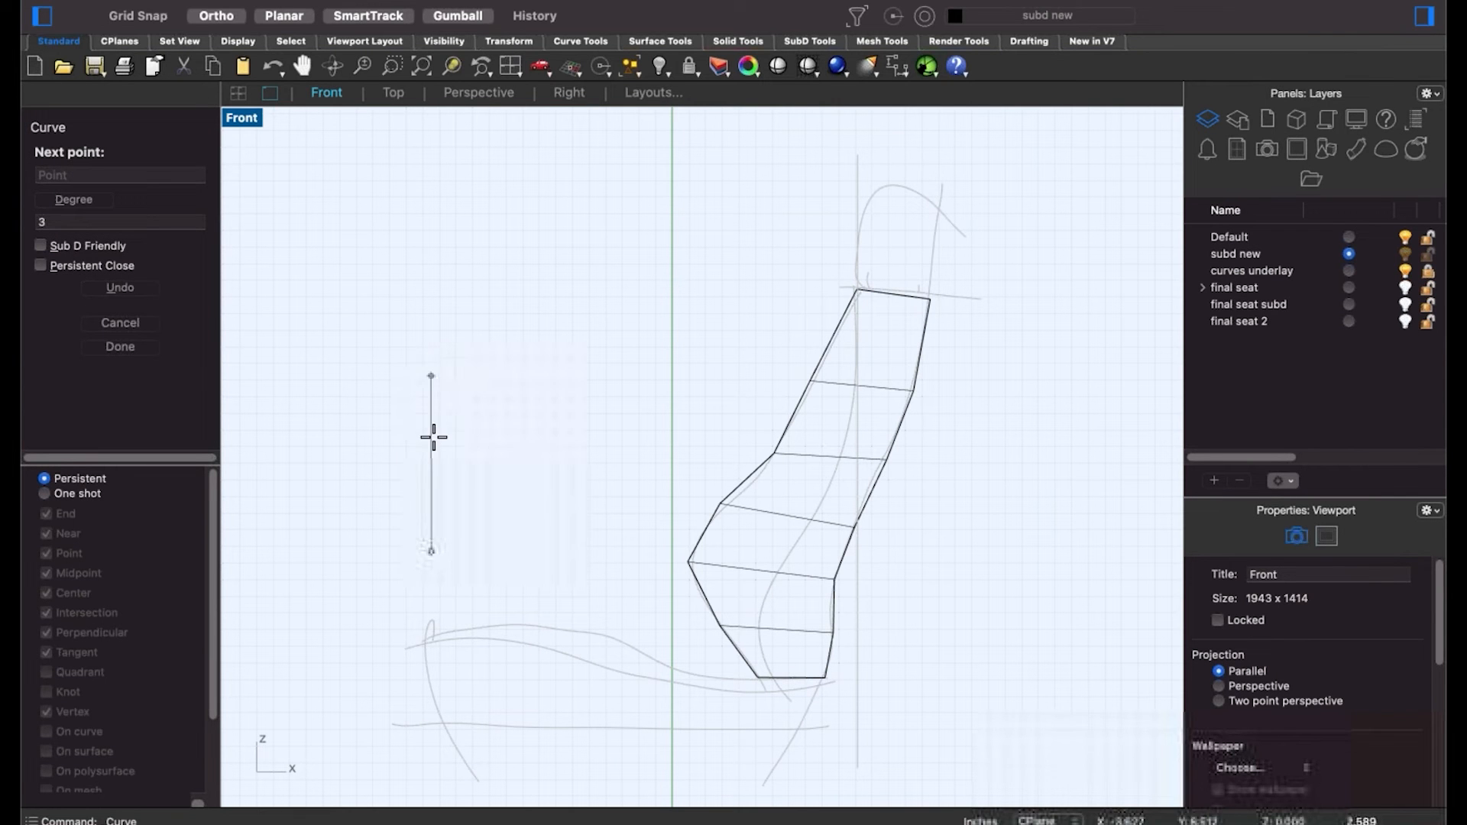
pyautogui.press('shift')
pyautogui.click(429, 378)
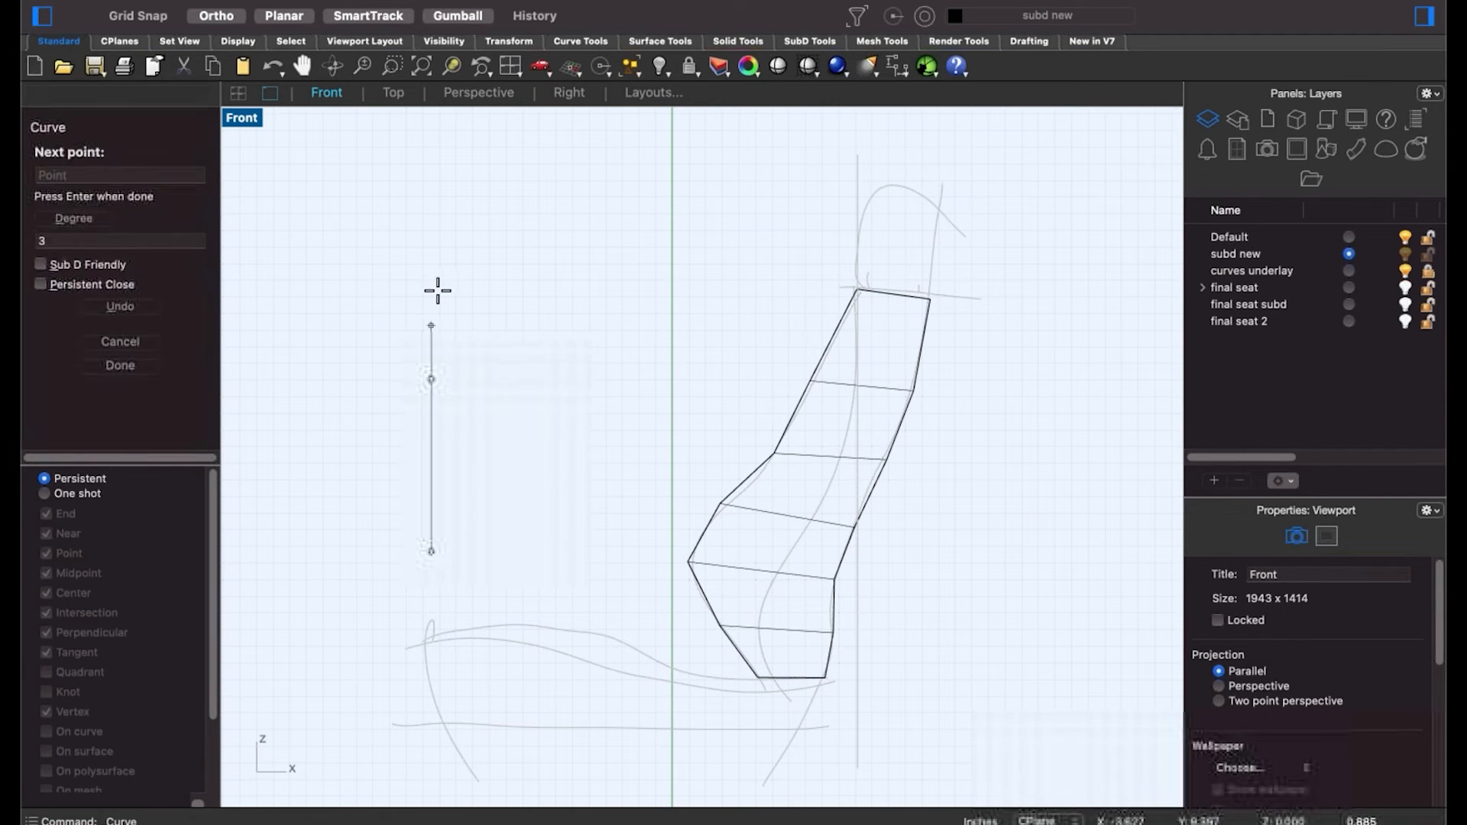
pyautogui.click(431, 276)
pyautogui.click(593, 276)
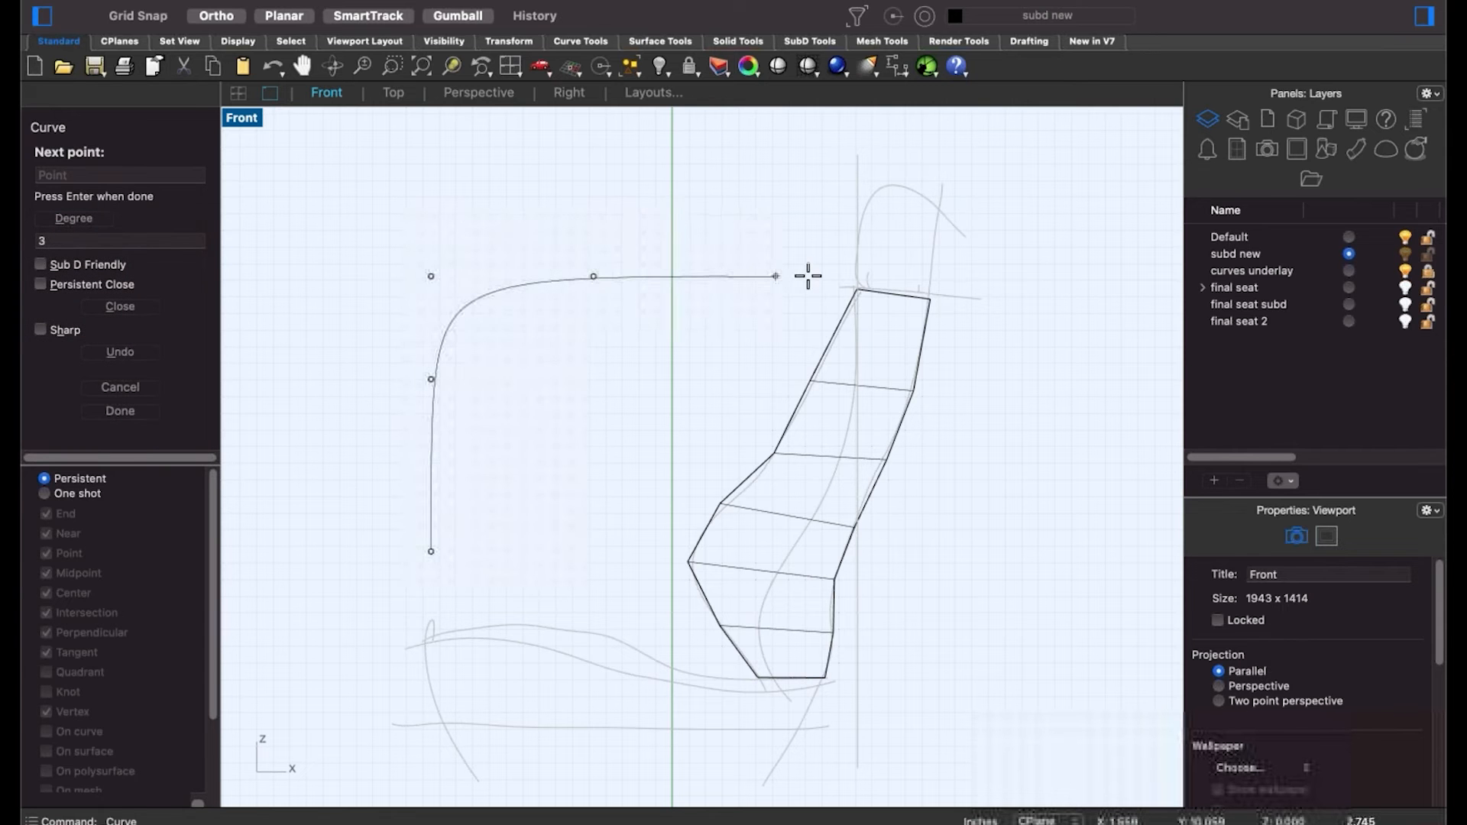
pyautogui.click(816, 275)
pyautogui.press('Return')
pyautogui.click(581, 278)
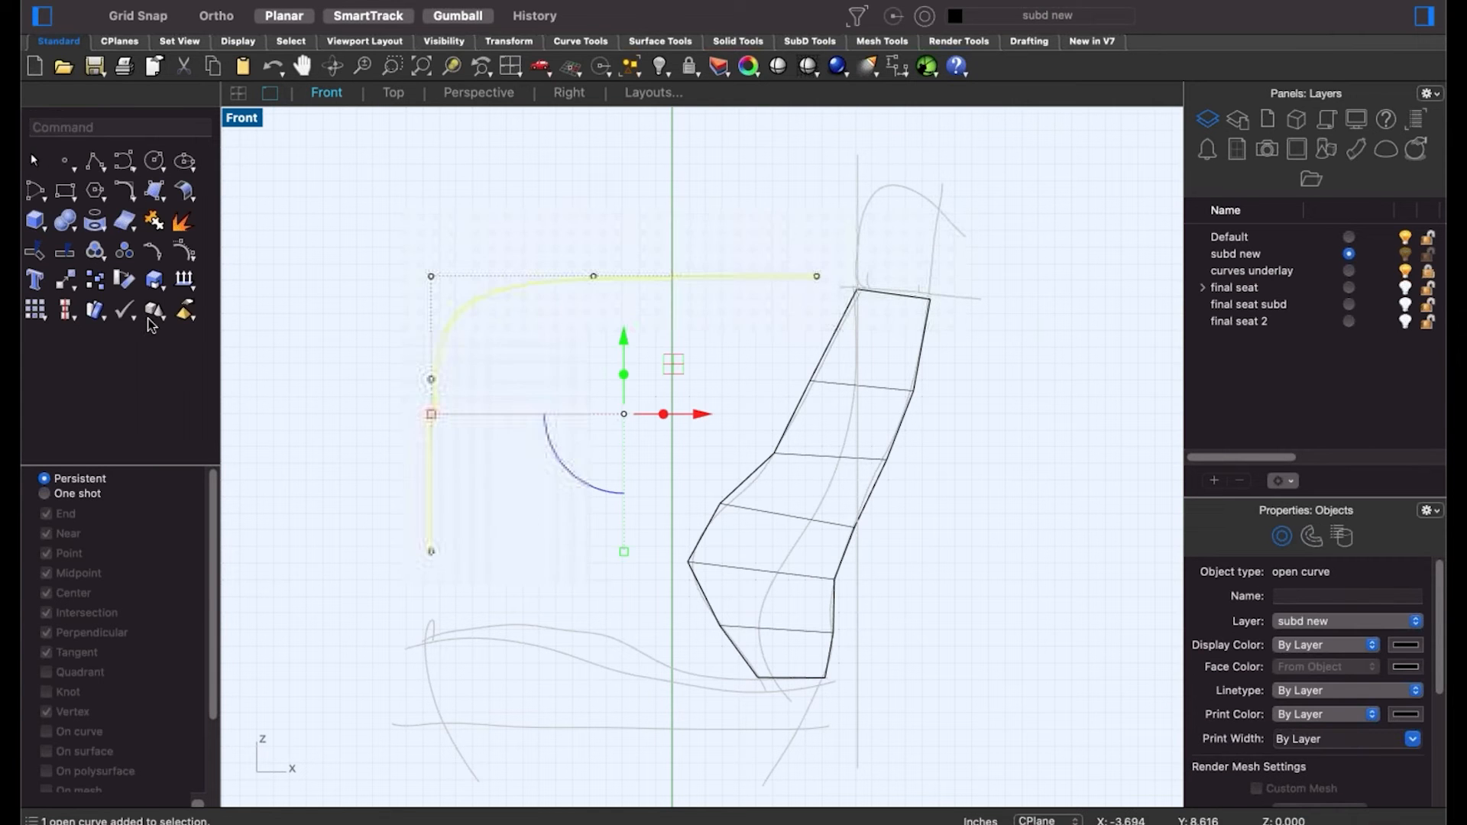
pyautogui.click(188, 250)
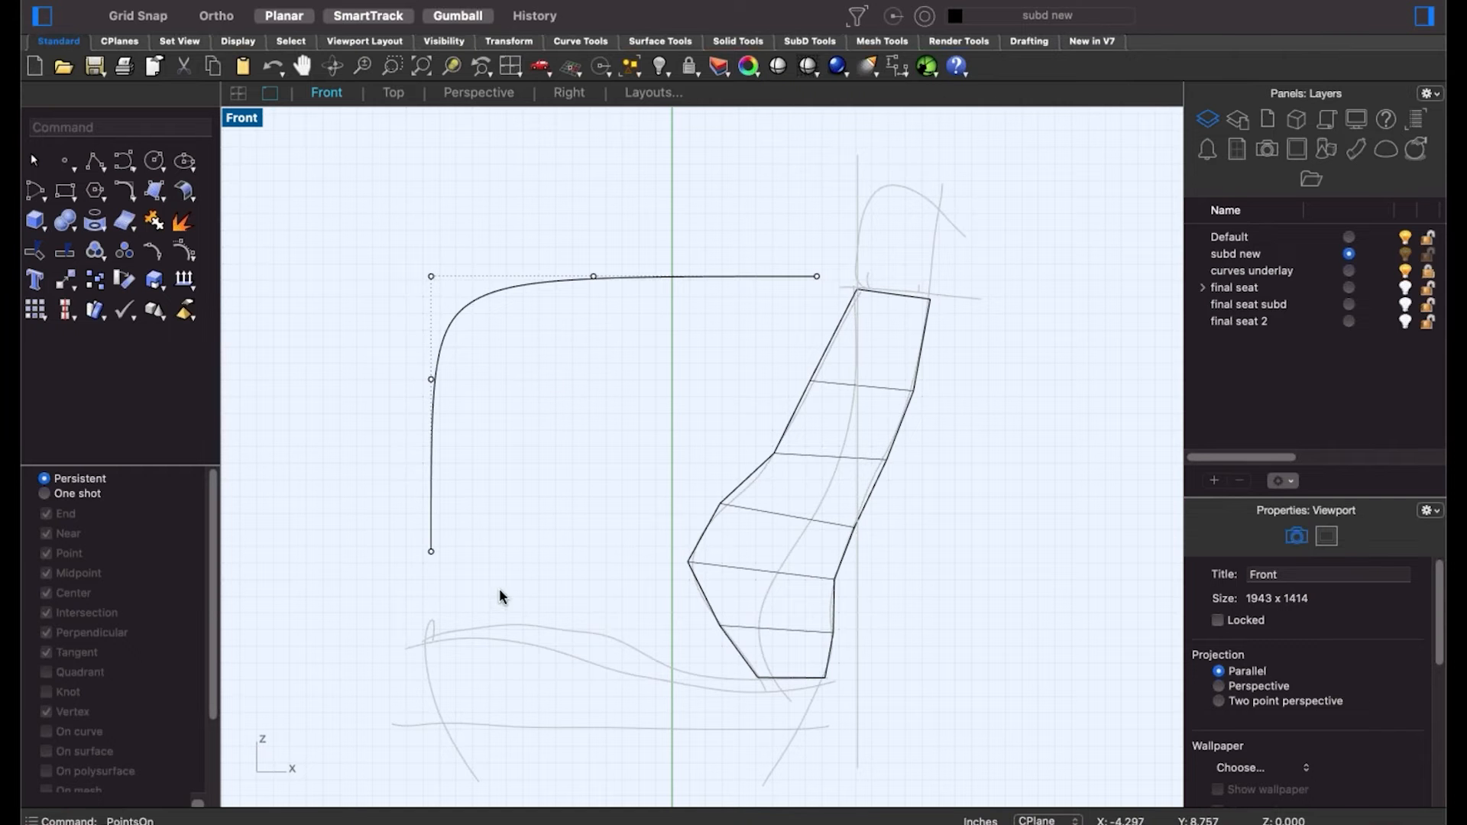
# Examine the example curve's control points along each straight leg and around the corner.
pyautogui.moveTo(387, 360); pyautogui.dragTo(504, 617)
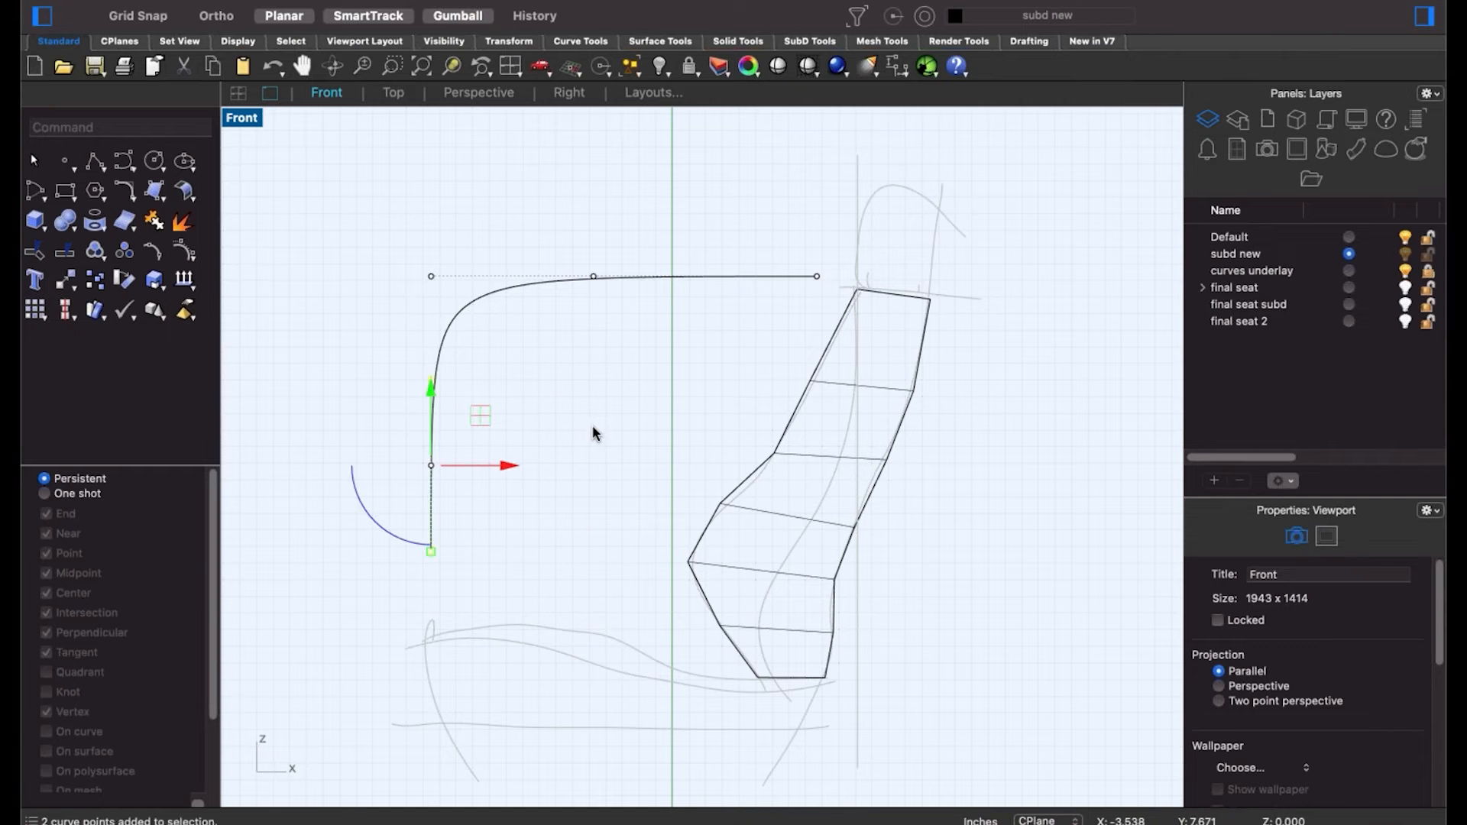
pyautogui.press('Escape')
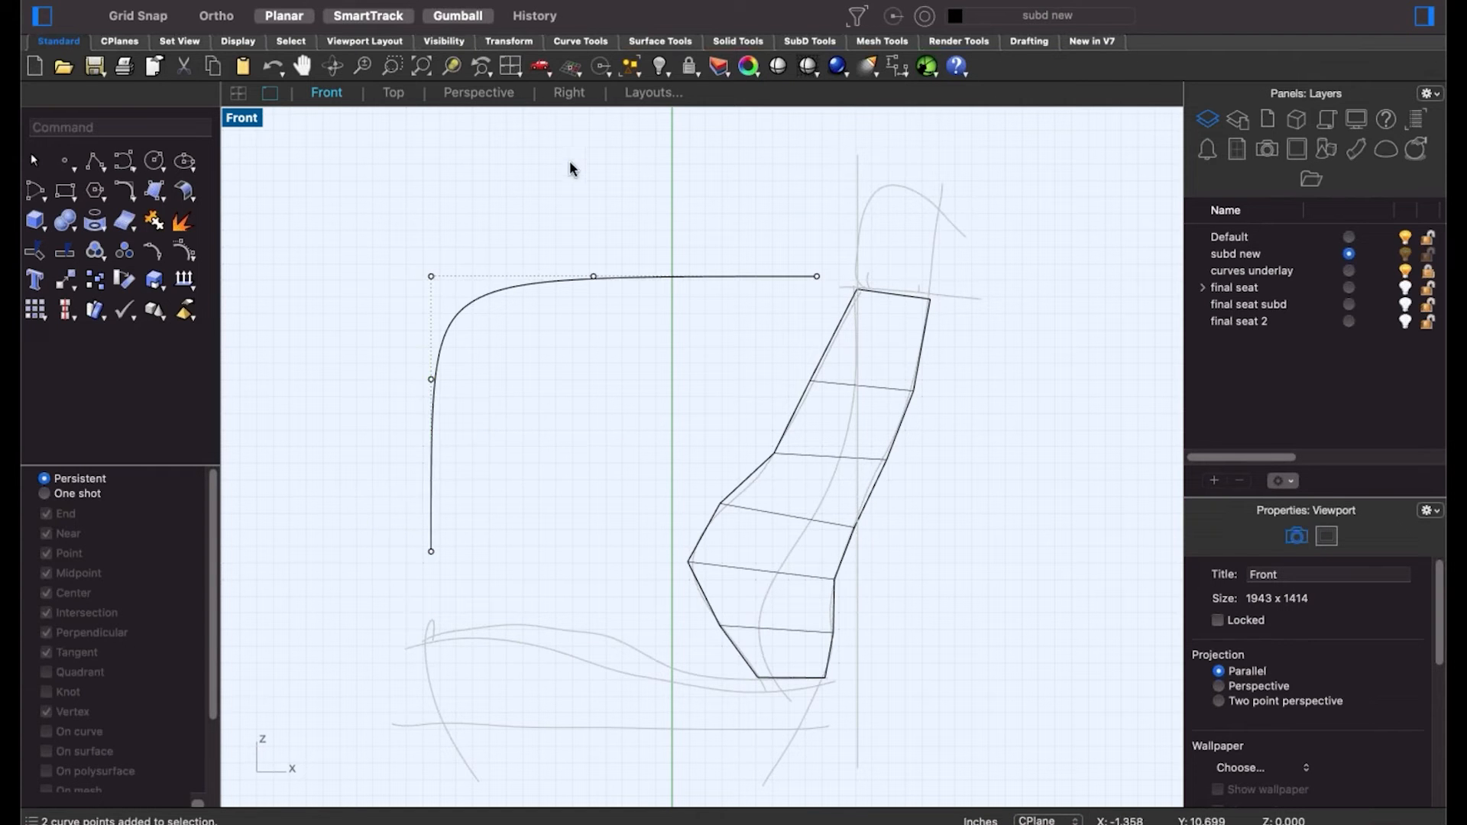
pyautogui.moveTo(574, 205); pyautogui.dragTo(836, 324)
pyautogui.press('Escape')
pyautogui.moveTo(359, 191); pyautogui.dragTo(635, 416)
pyautogui.press('Escape')
# Tighten the example curve's corner by moving the neighbouring control points on both legs close to the corner point.
pyautogui.moveTo(550, 242); pyautogui.dragTo(528, 278)
pyautogui.moveTo(373, 351); pyautogui.dragTo(588, 483)
pyautogui.moveTo(442, 327); pyautogui.dragTo(433, 300)
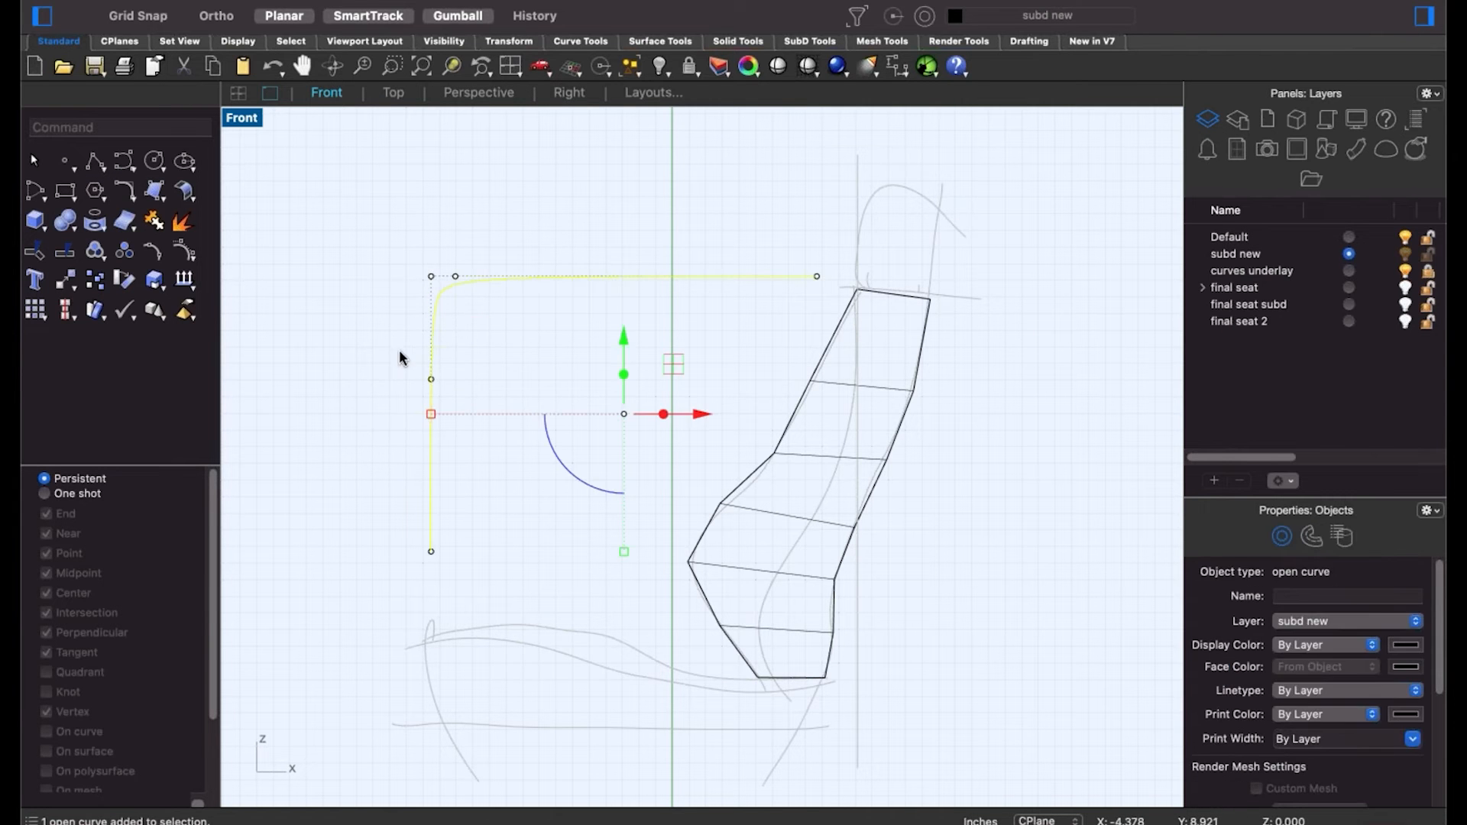
pyautogui.moveTo(370, 353); pyautogui.dragTo(551, 451)
pyautogui.moveTo(431, 379); pyautogui.dragTo(430, 301)
pyautogui.click(561, 379)
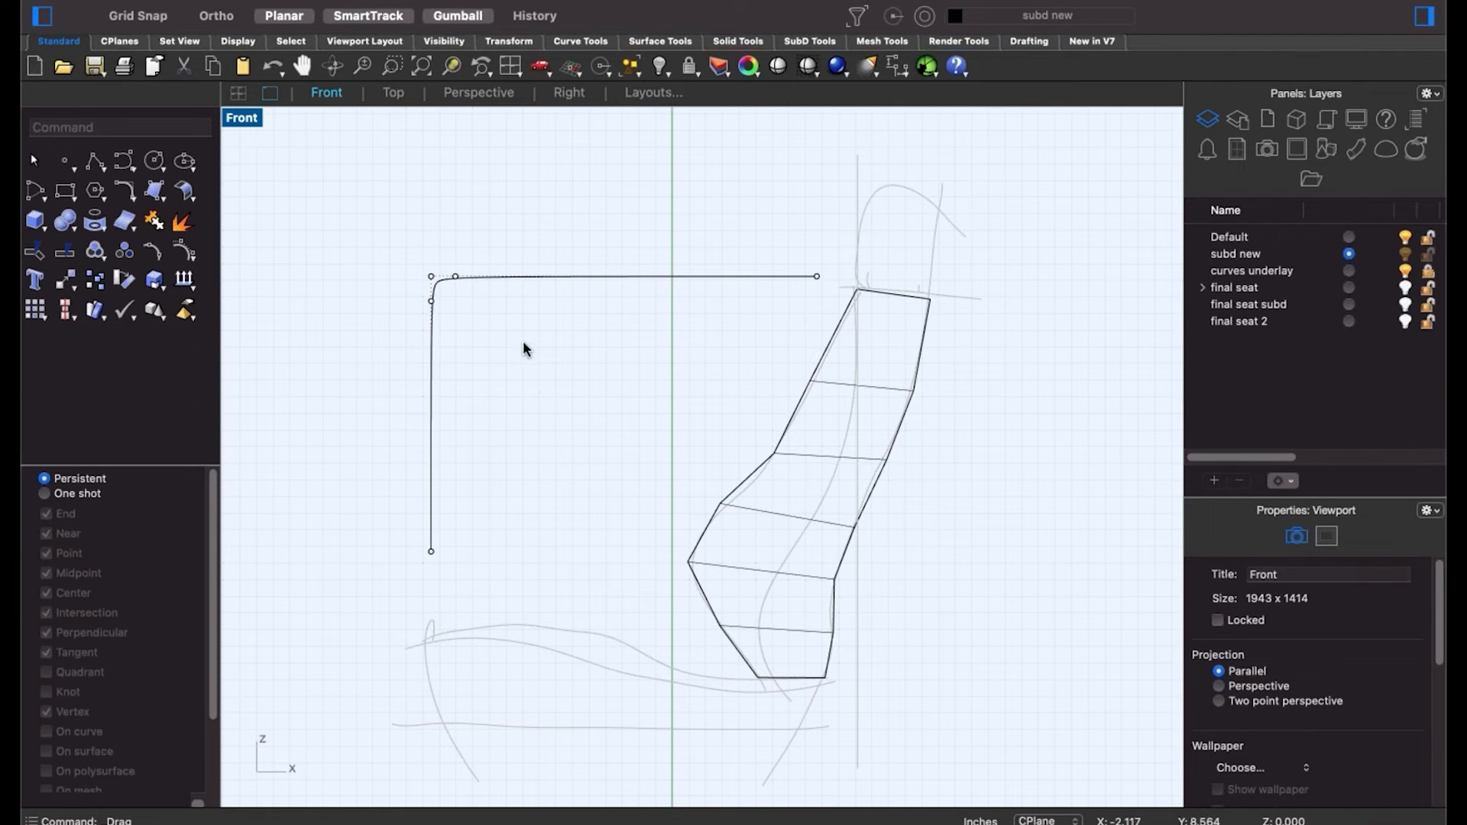
# Soften the corner into a broad arc by moving its two neighbouring control points out toward the curve's ends.
pyautogui.click(456, 277)
pyautogui.moveTo(538, 280); pyautogui.dragTo(749, 301)
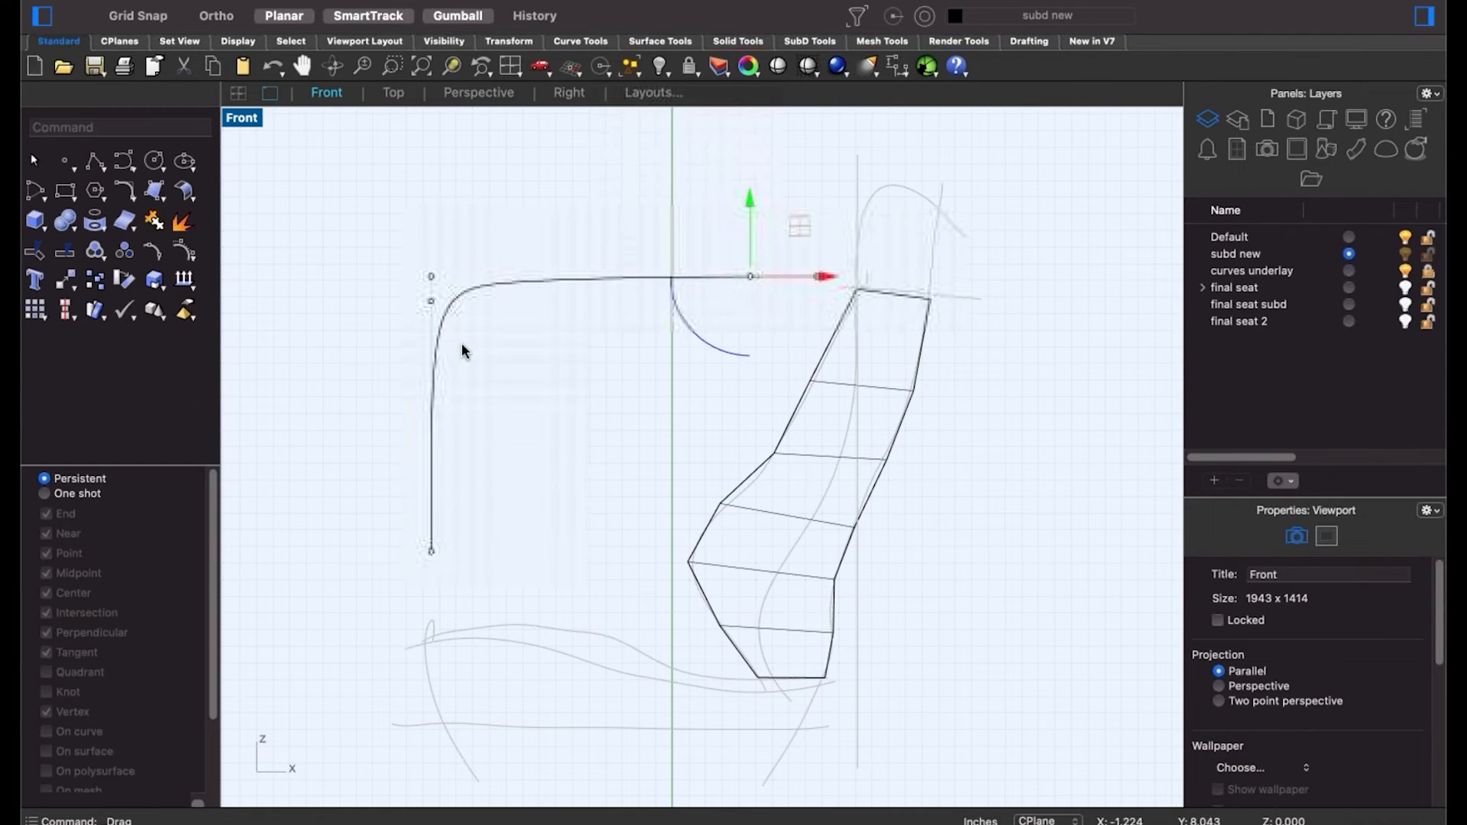
pyautogui.click(433, 301)
pyautogui.moveTo(432, 301); pyautogui.dragTo(431, 503)
pyautogui.click(498, 500)
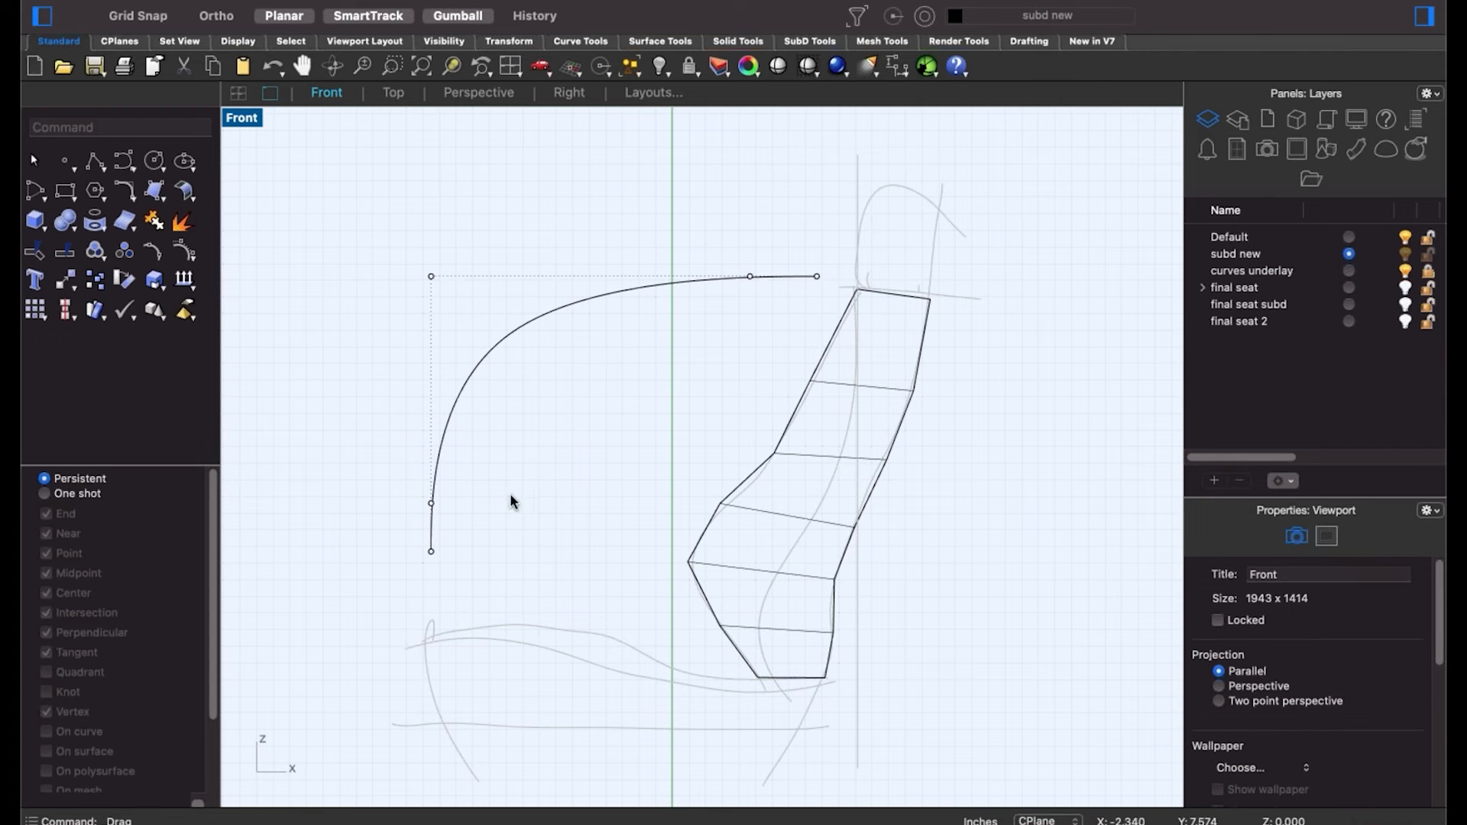
pyautogui.moveTo(394, 236); pyautogui.dragTo(745, 504)
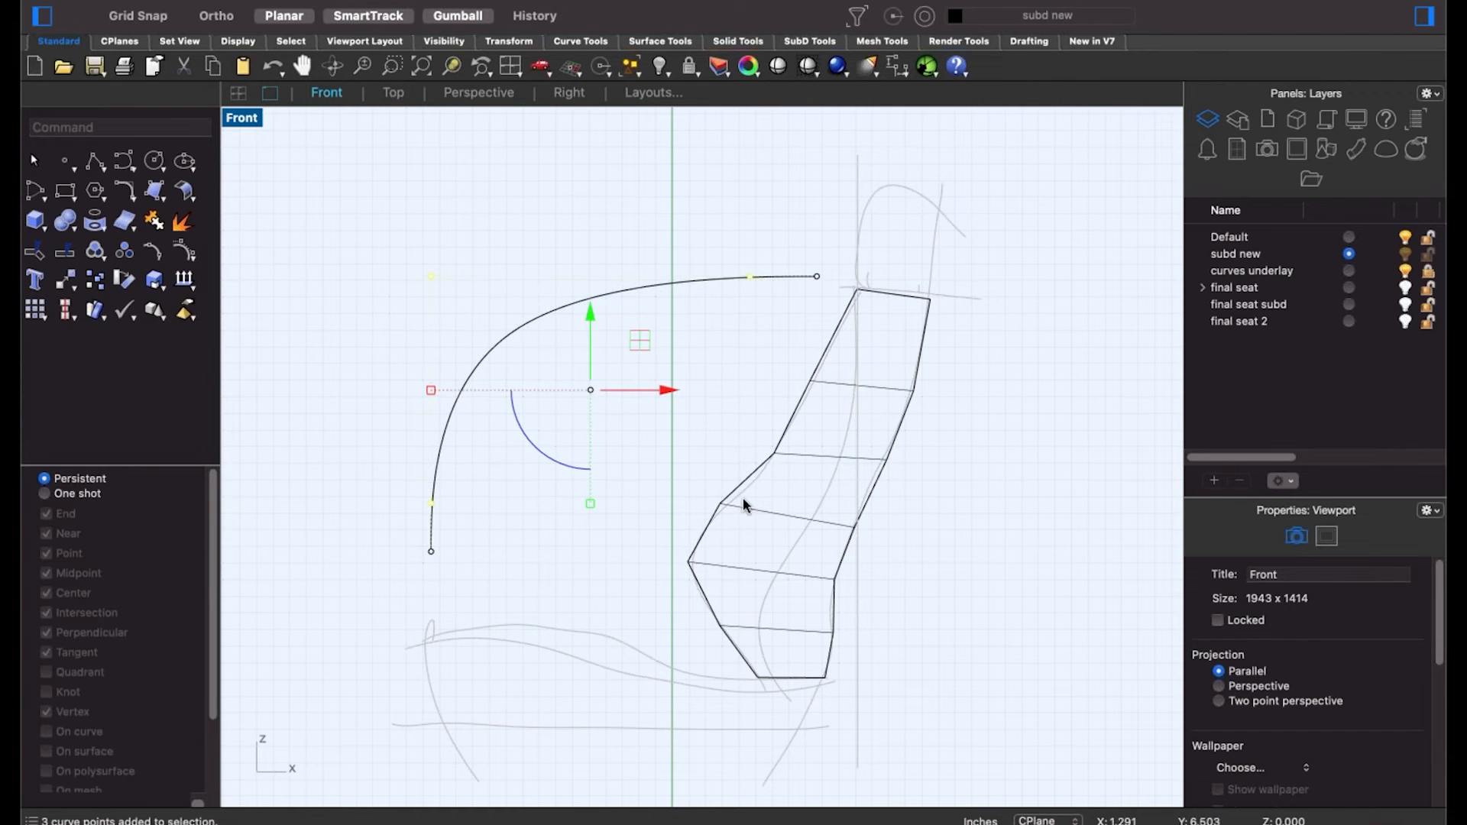
pyautogui.click(618, 533)
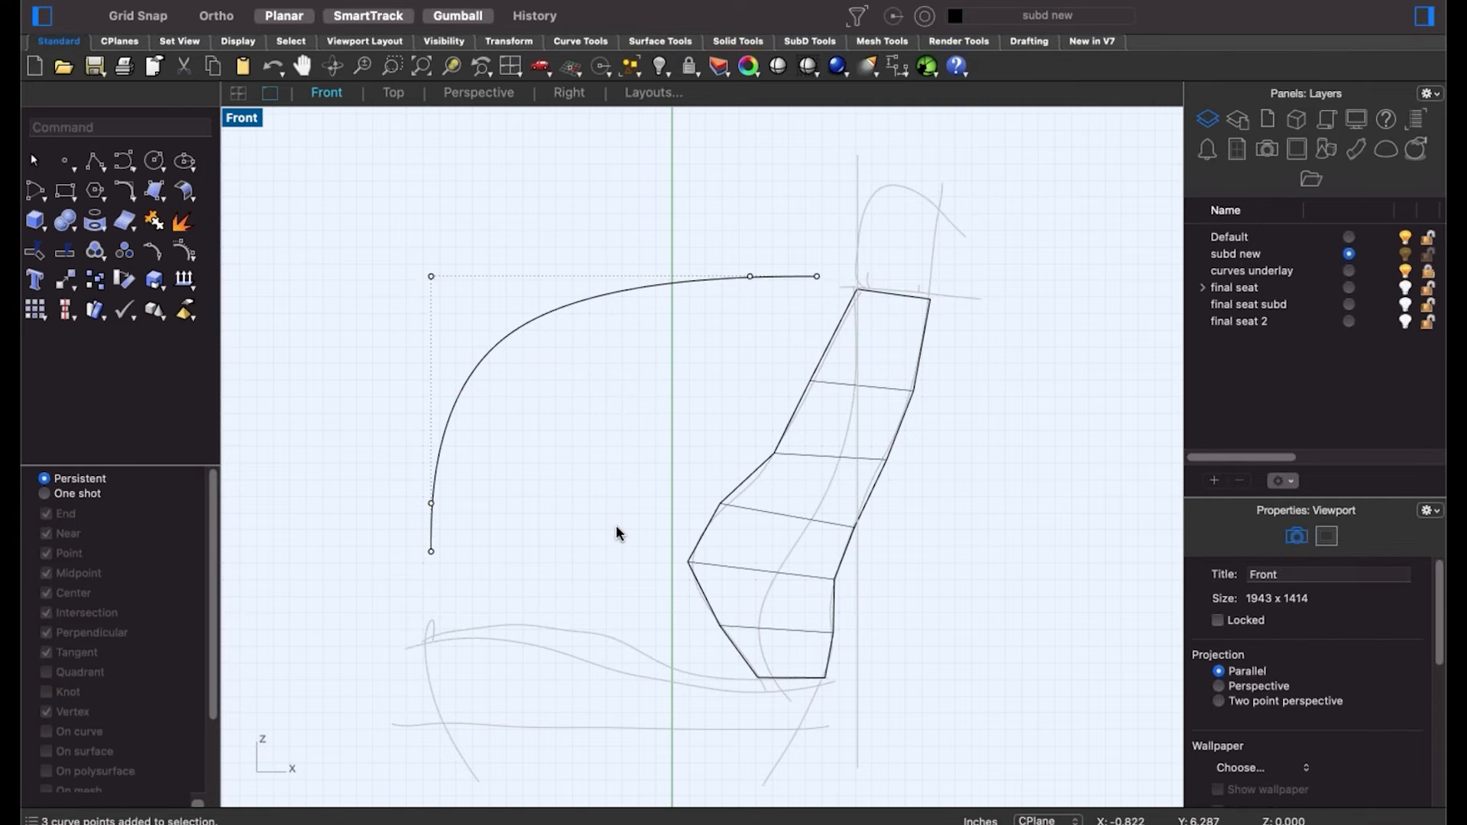
# Extrude the softly rounded example curve into a surface along the Y direction in the perspective view.
pyautogui.press('super+4')
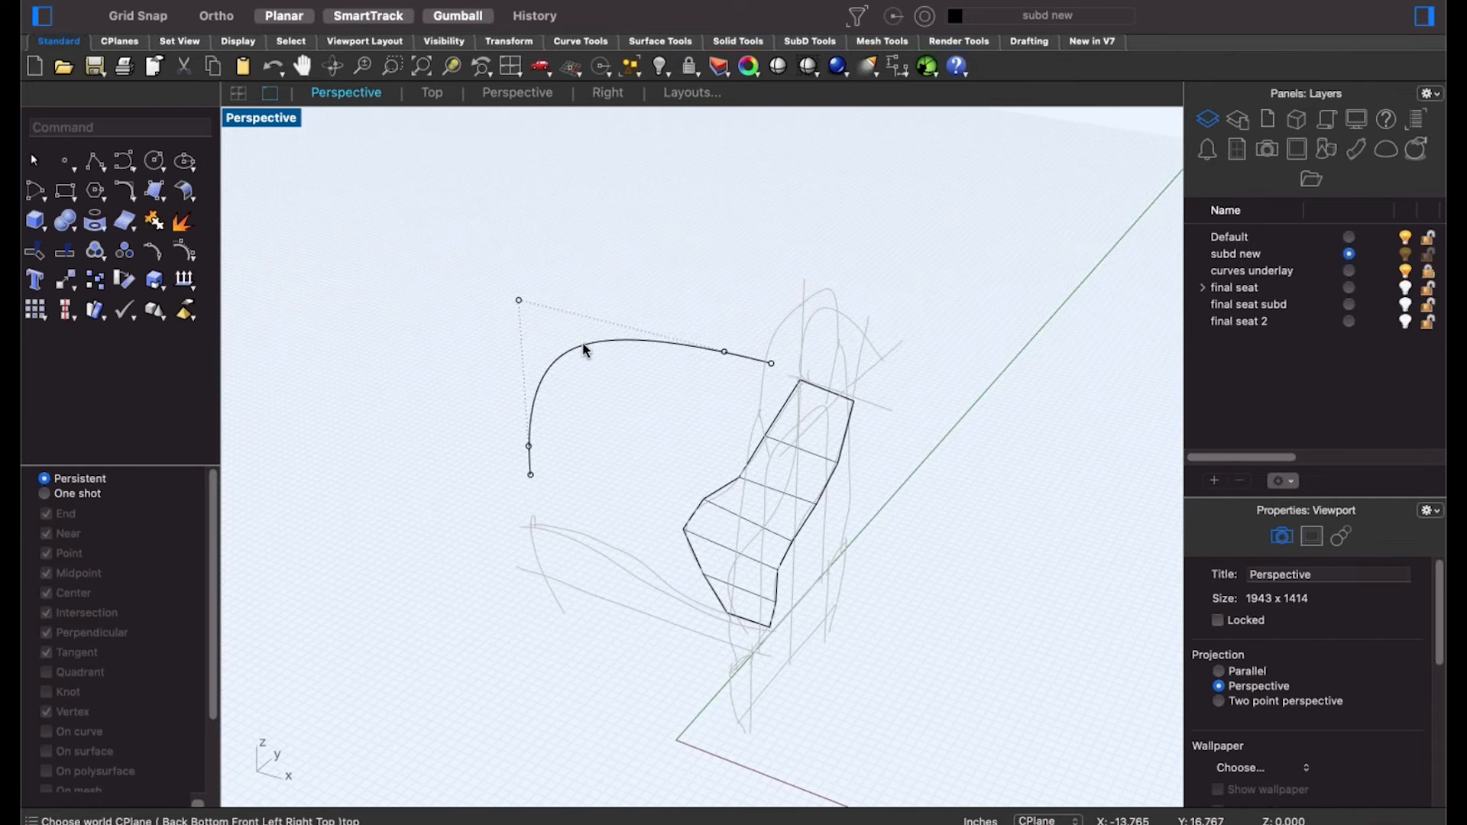
pyautogui.click(584, 346)
pyautogui.moveTo(663, 411); pyautogui.dragTo(796, 301)
pyautogui.moveTo(405, 329); pyautogui.dragTo(496, 338, button='right')
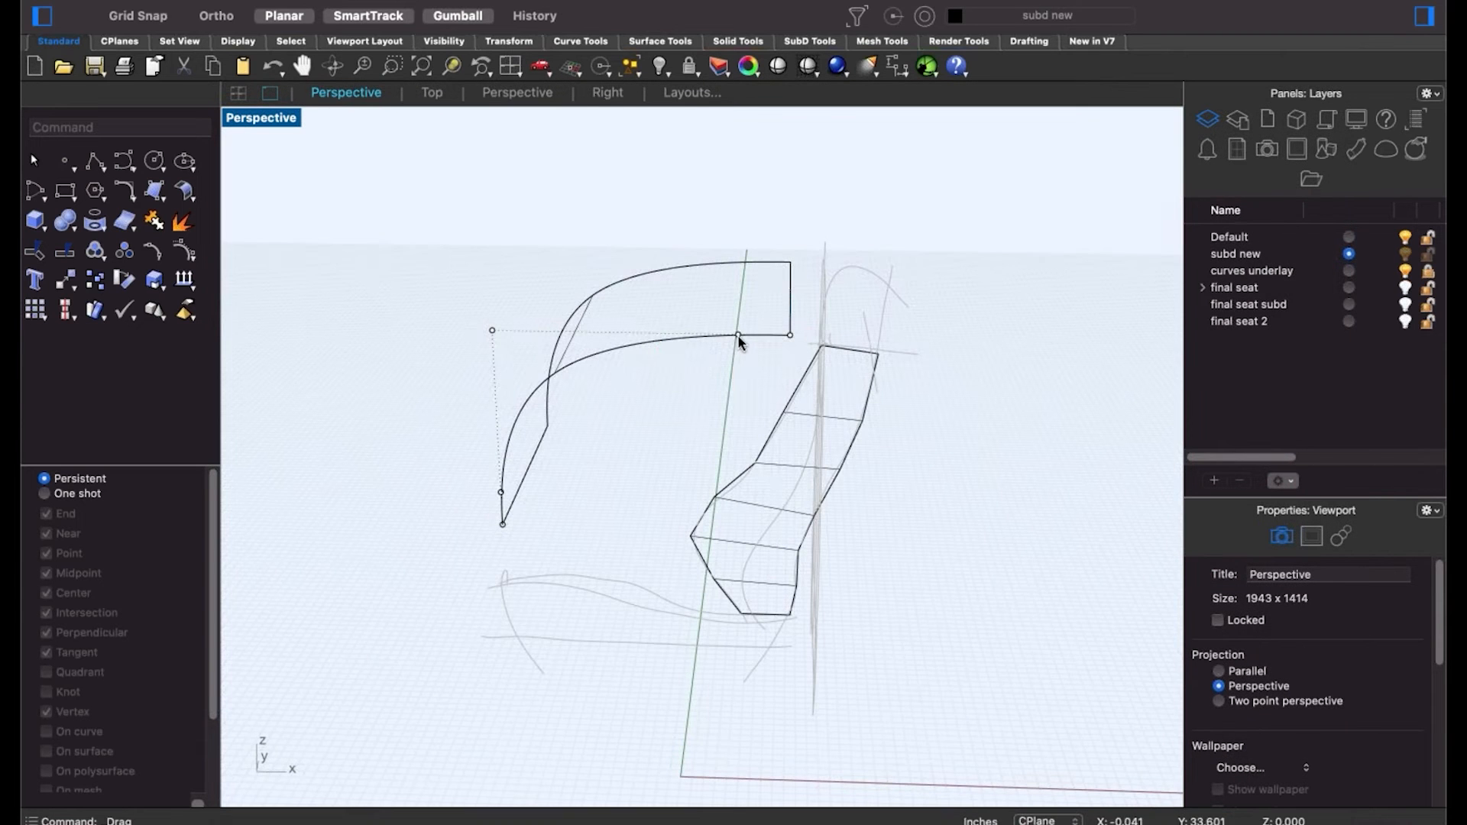
# Move the example curve's two inner leg control points back toward the corner point to give a tighter rounding.
pyautogui.click(738, 334)
pyautogui.moveTo(738, 334); pyautogui.dragTo(565, 332)
pyautogui.click(602, 424)
pyautogui.click(502, 493)
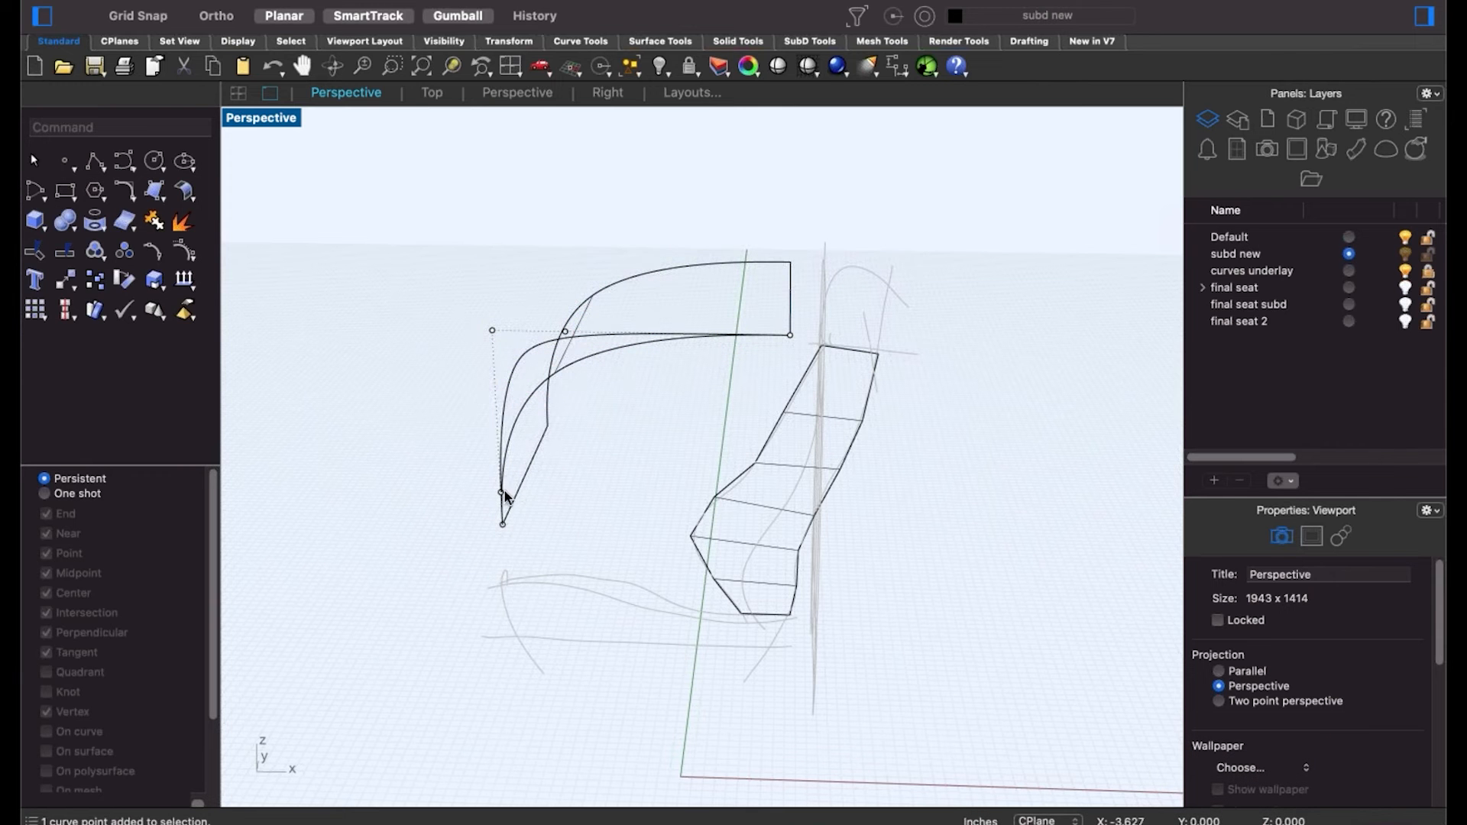
pyautogui.moveTo(499, 457); pyautogui.dragTo(490, 370)
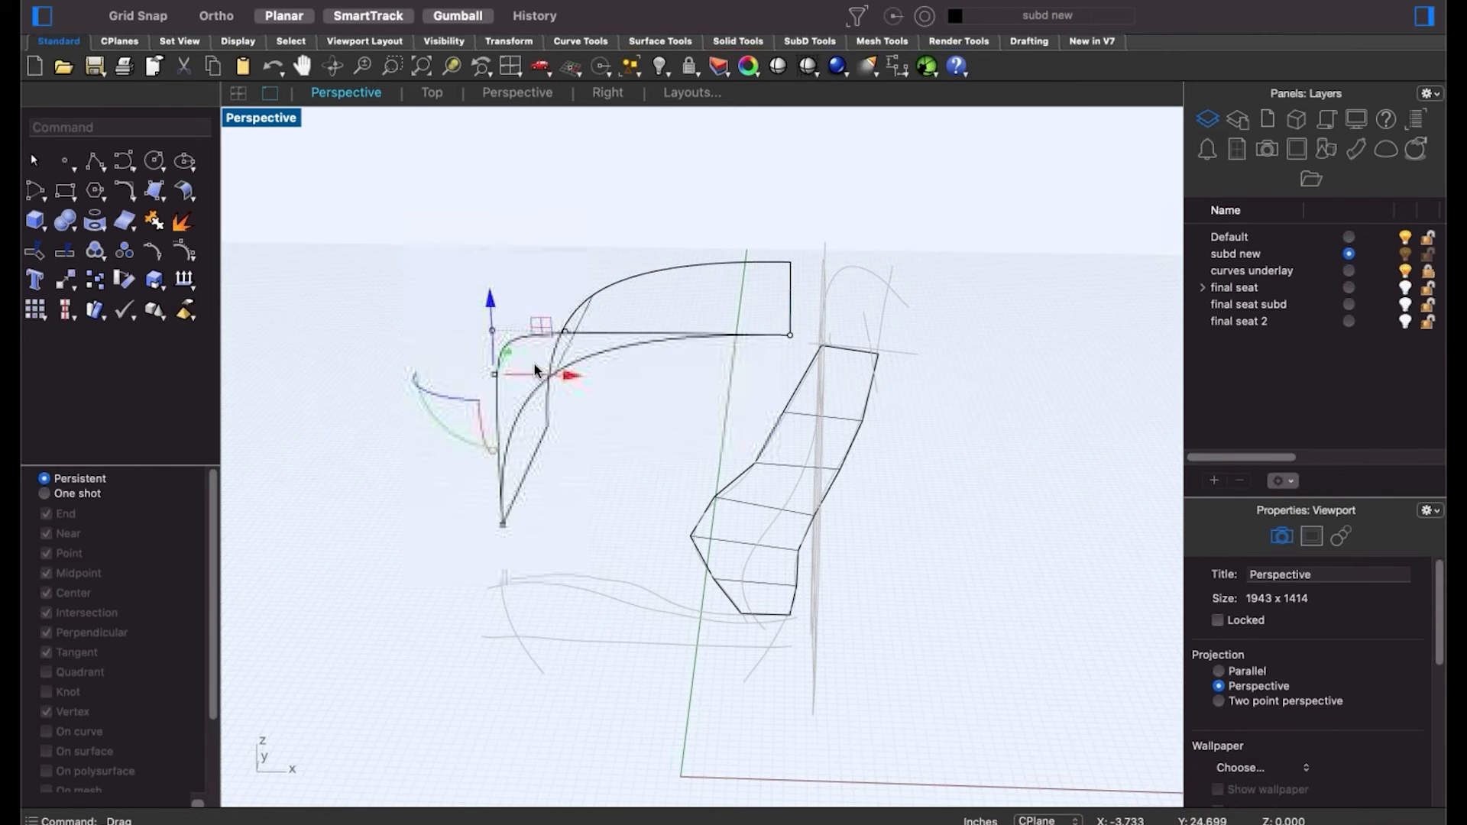
pyautogui.click(536, 367)
# Extrude the tighter example curve into a second surface along the Y direction.
pyautogui.click(509, 344)
pyautogui.moveTo(526, 367); pyautogui.dragTo(556, 447, button='right')
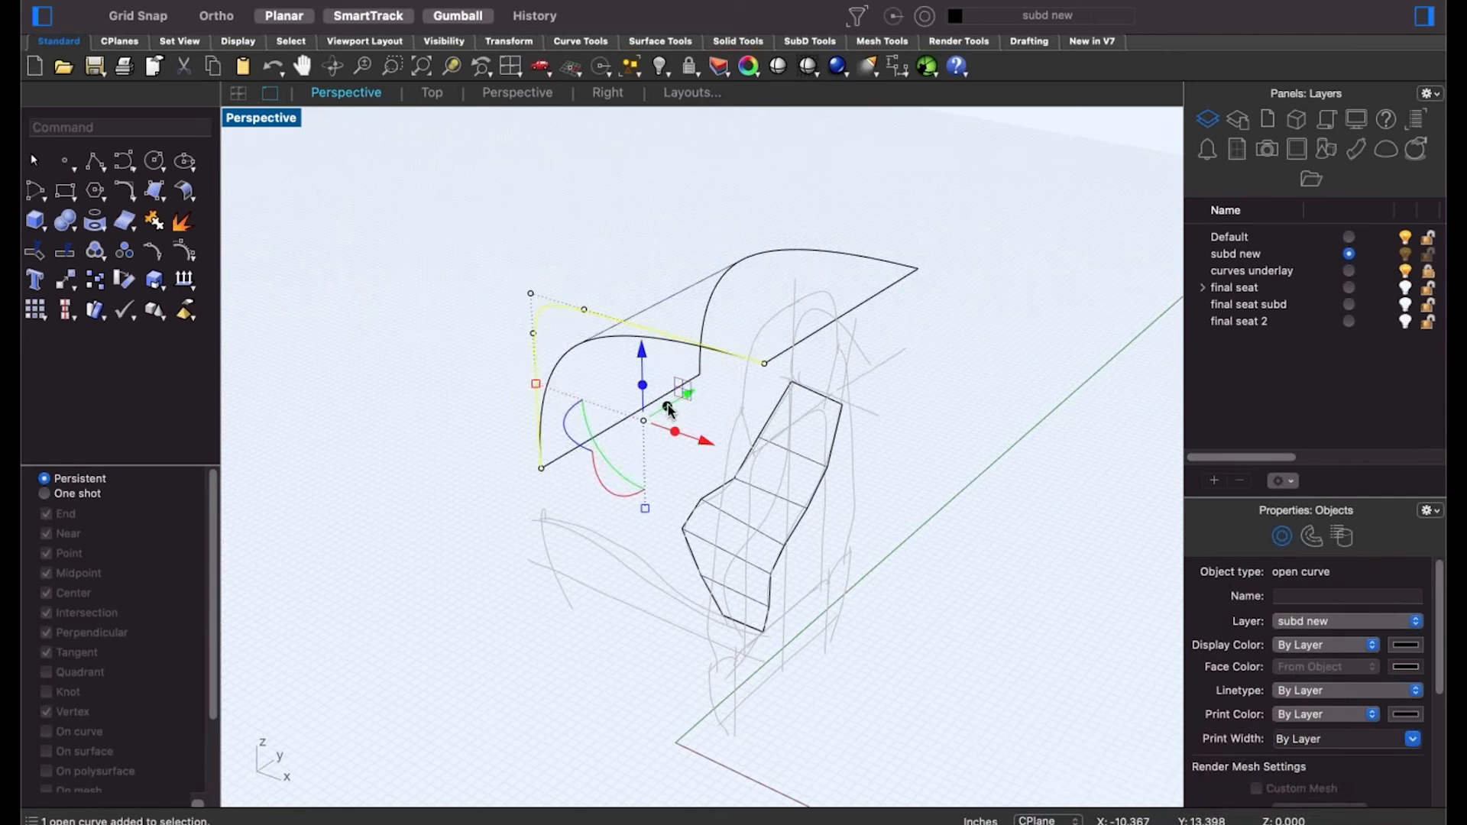
pyautogui.moveTo(670, 402); pyautogui.dragTo(835, 350)
pyautogui.click(953, 388)
# Compare the corners of the two extruded surfaces and delete both, keeping the example curve.
pyautogui.moveTo(548, 388); pyautogui.dragTo(563, 395, button='right')
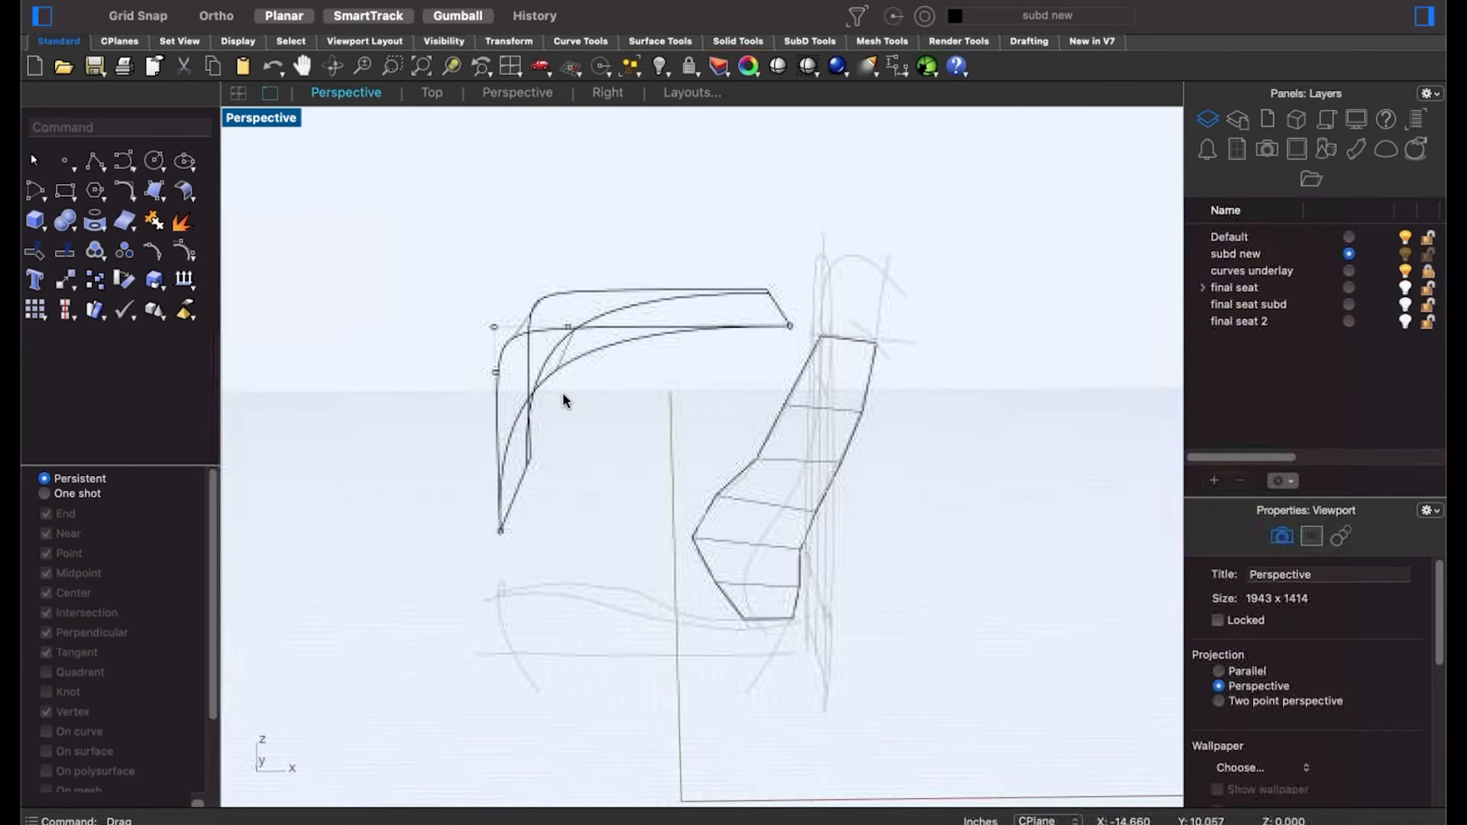
pyautogui.click(566, 329)
pyautogui.click(646, 425)
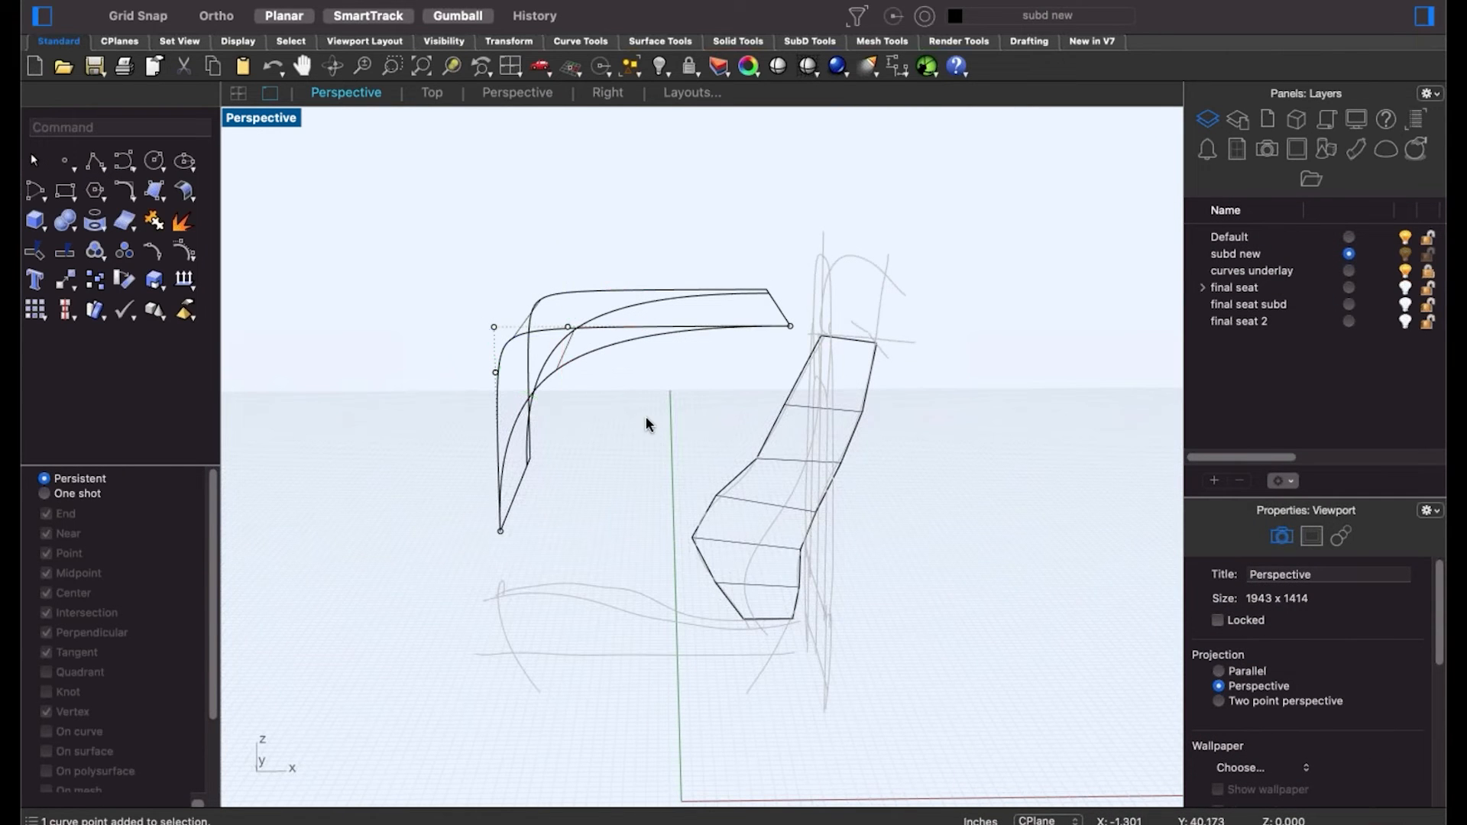
pyautogui.moveTo(397, 243); pyautogui.dragTo(623, 425)
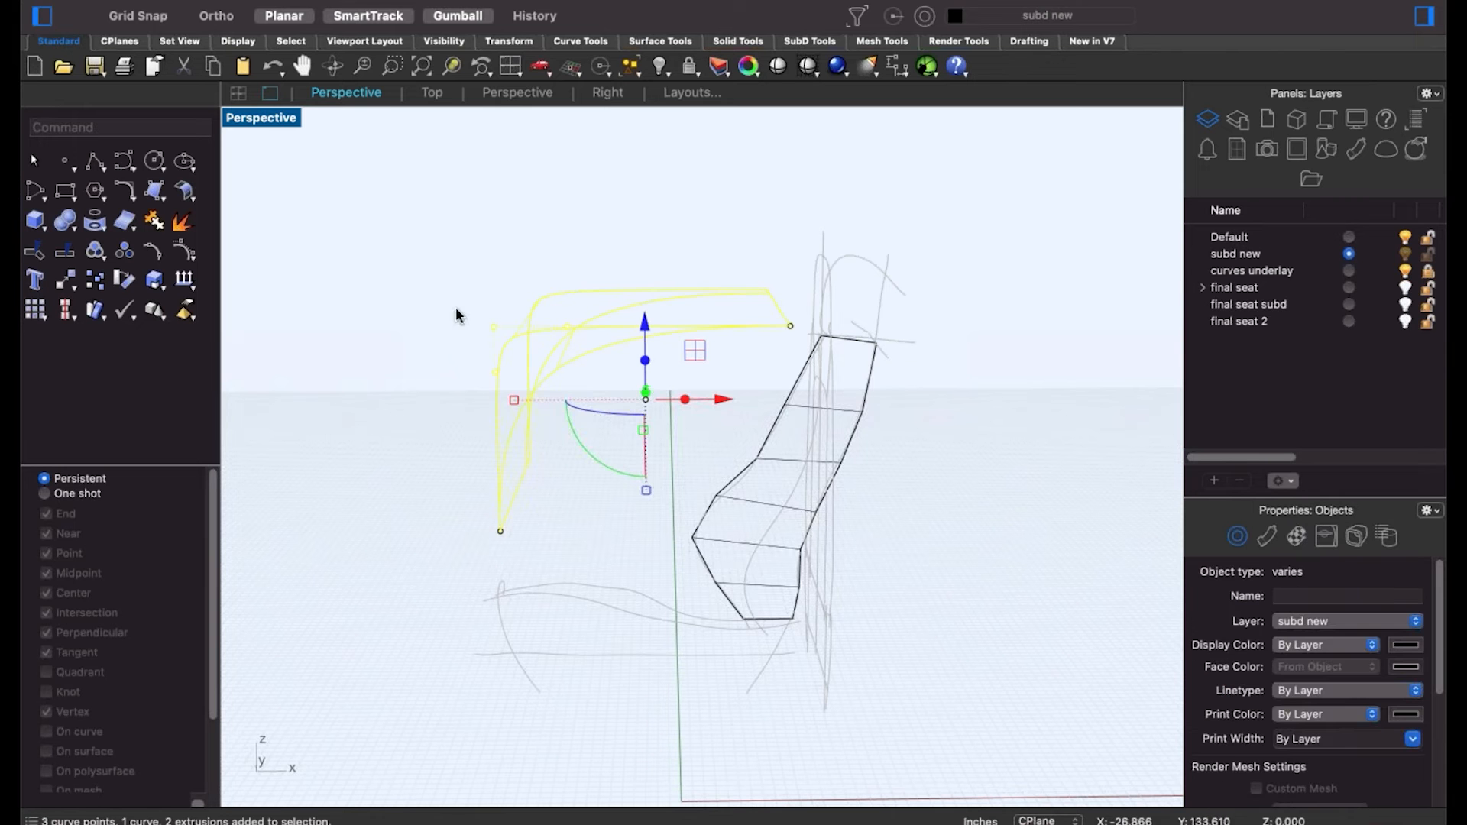
pyautogui.click(591, 495)
pyautogui.click(565, 374)
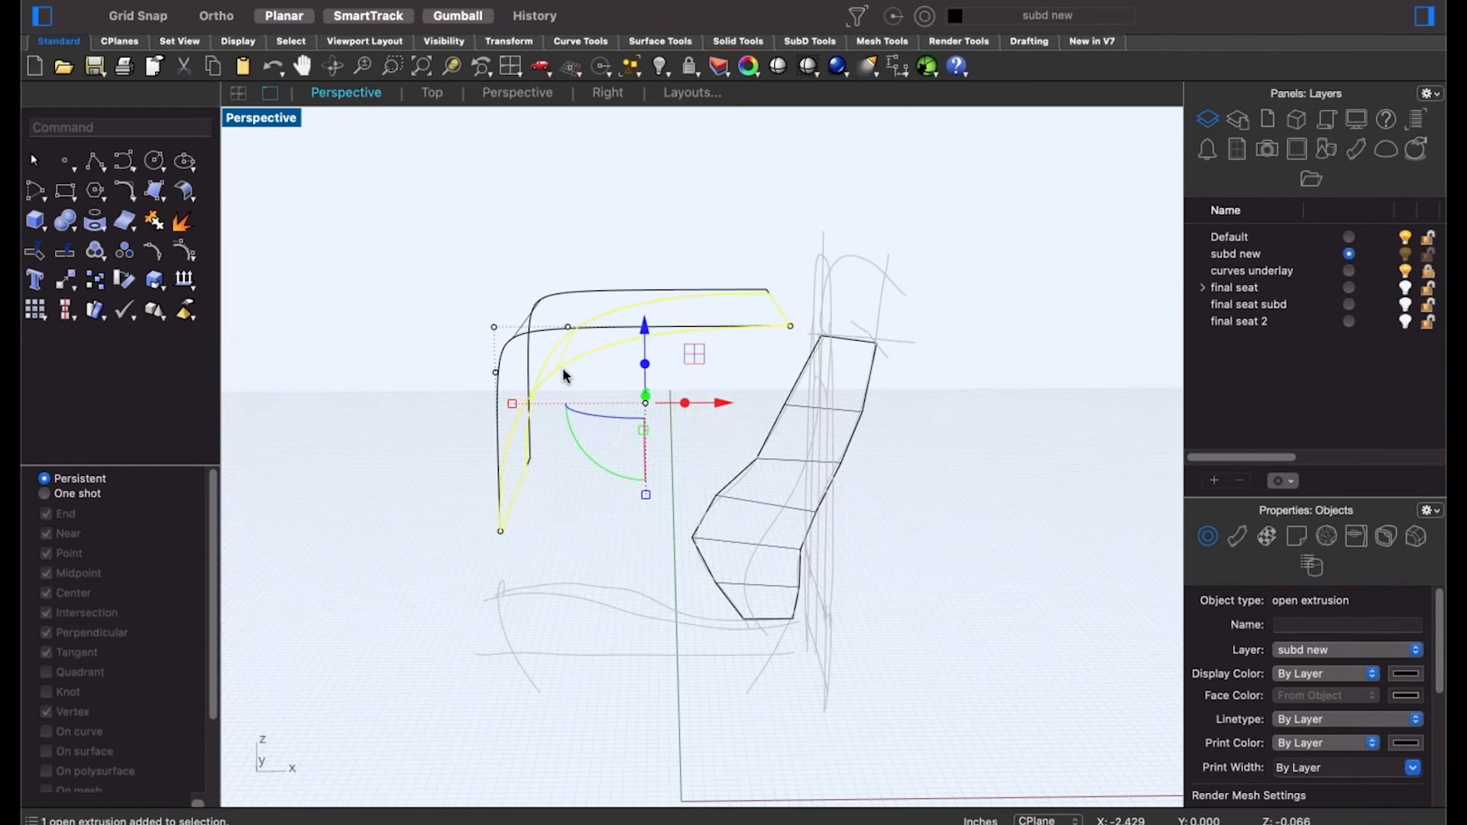
pyautogui.press('Delete')
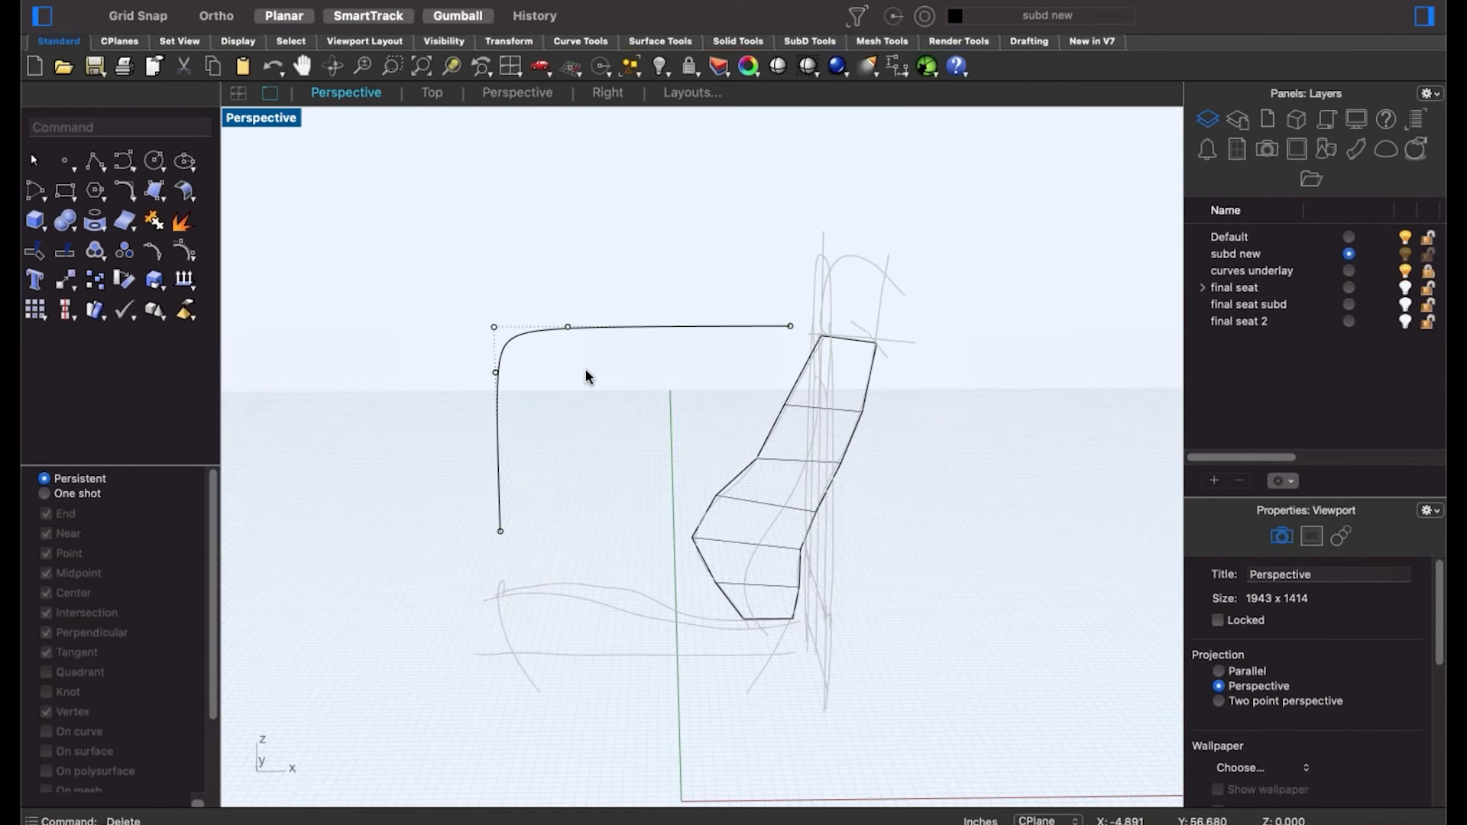
# Return to the front view with the backrest profile and the example curve framed.
pyautogui.press('ctrl+super+f')
pyautogui.hscroll(5, 747, 380)
pyautogui.scroll(-2, 746, 381)
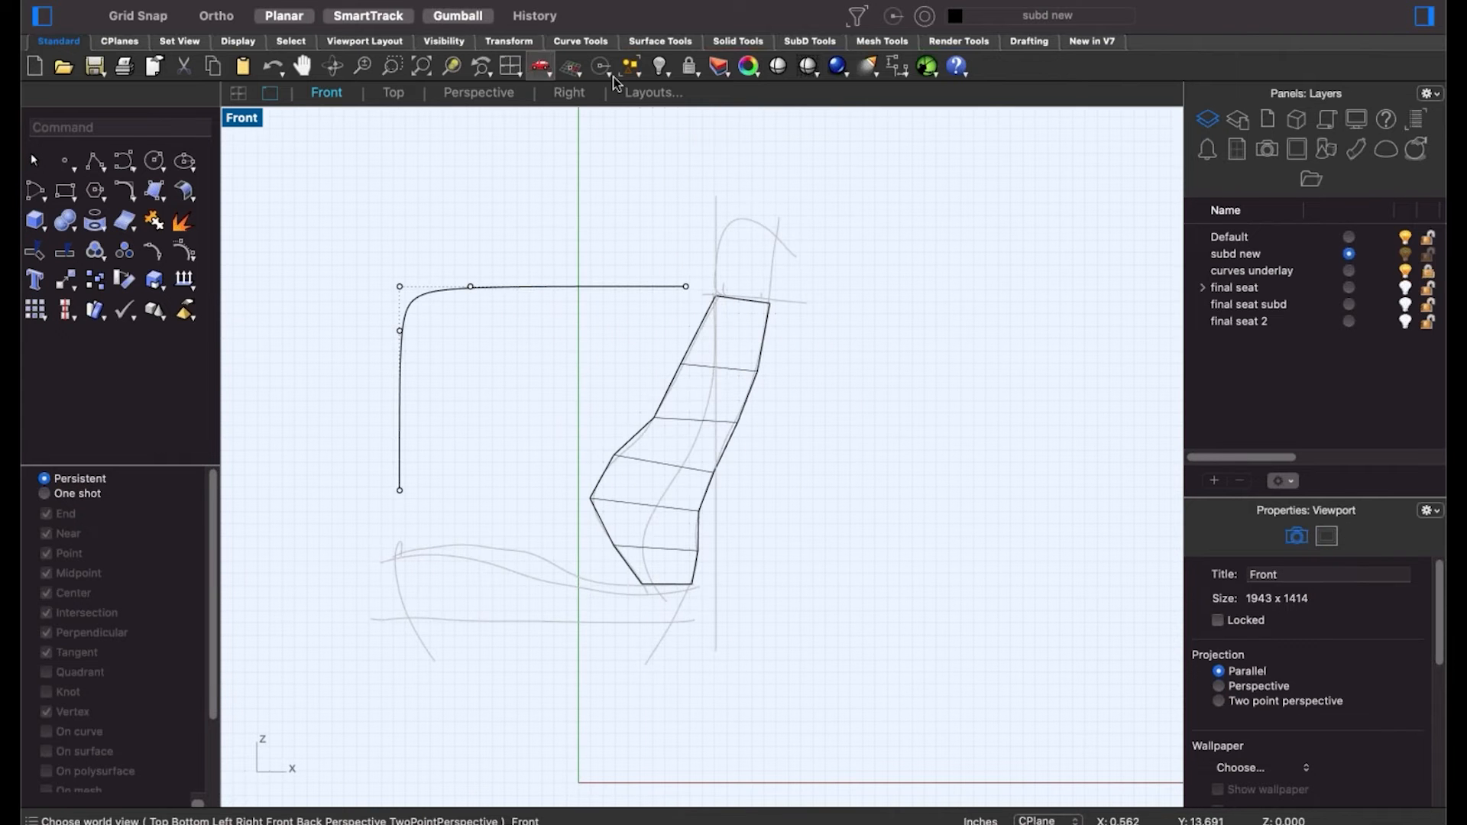
# Create a SubD box with 2 × 2 × 2 faces between the example curve and the backrest profile, using its width as height.
pyautogui.click(809, 42)
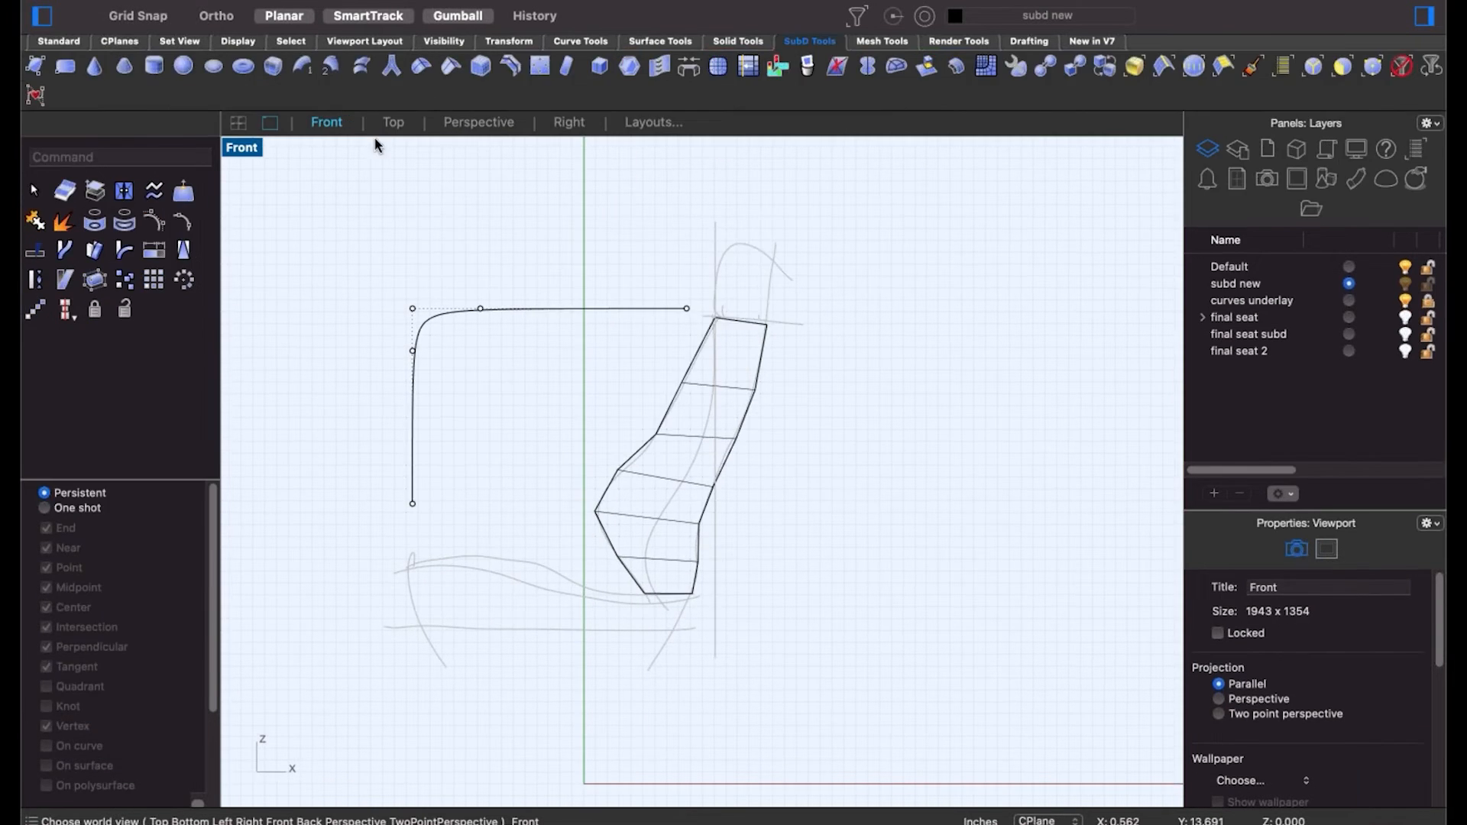
pyautogui.click(154, 69)
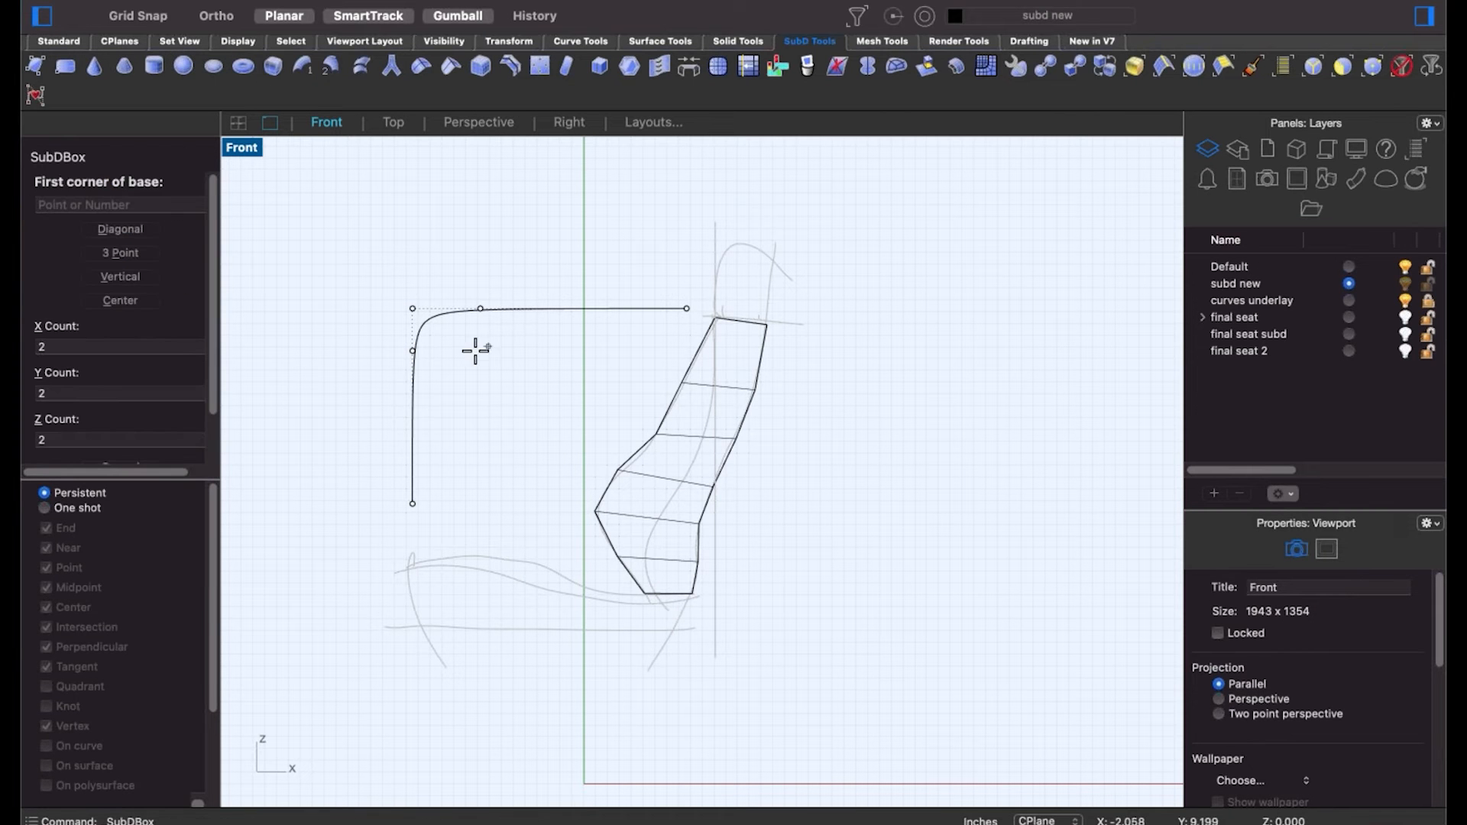
pyautogui.click(461, 351)
pyautogui.click(741, 570)
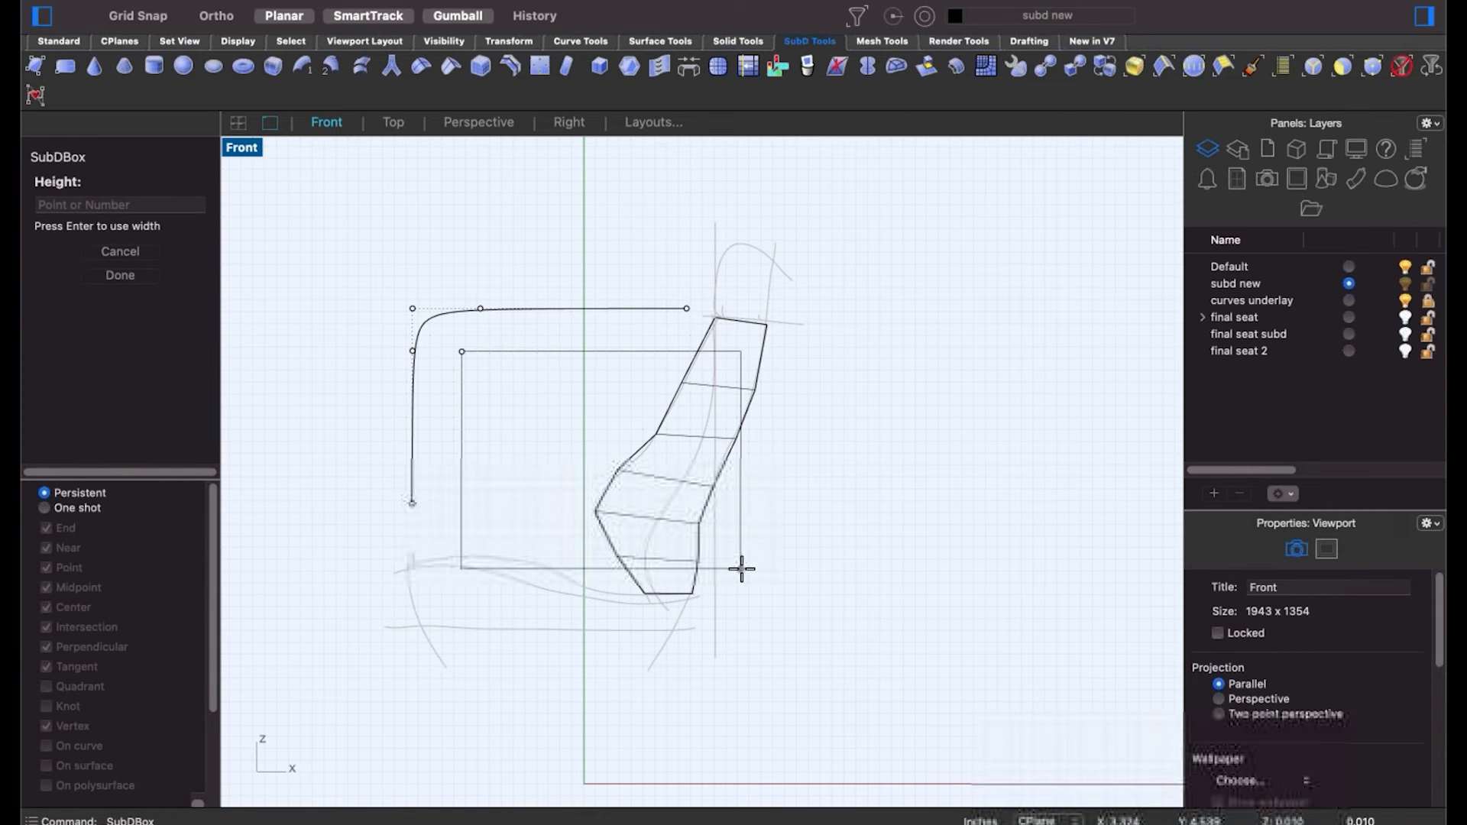
pyautogui.press('Return')
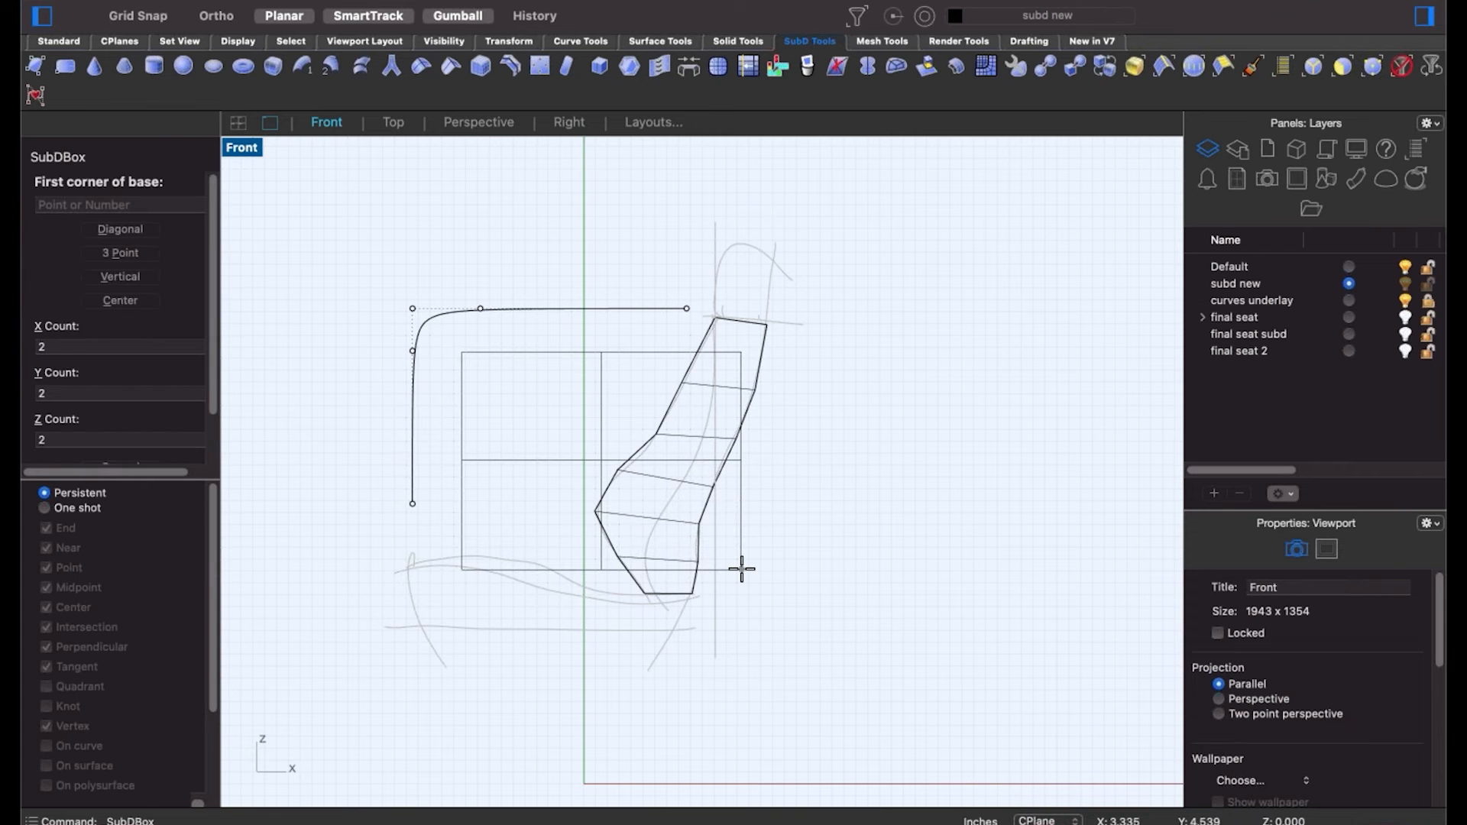
pyautogui.press('Escape')
# Hide the backrest SubD, leaving the example curve and the box, and switch the SubD display to smooth.
pyautogui.click(533, 460)
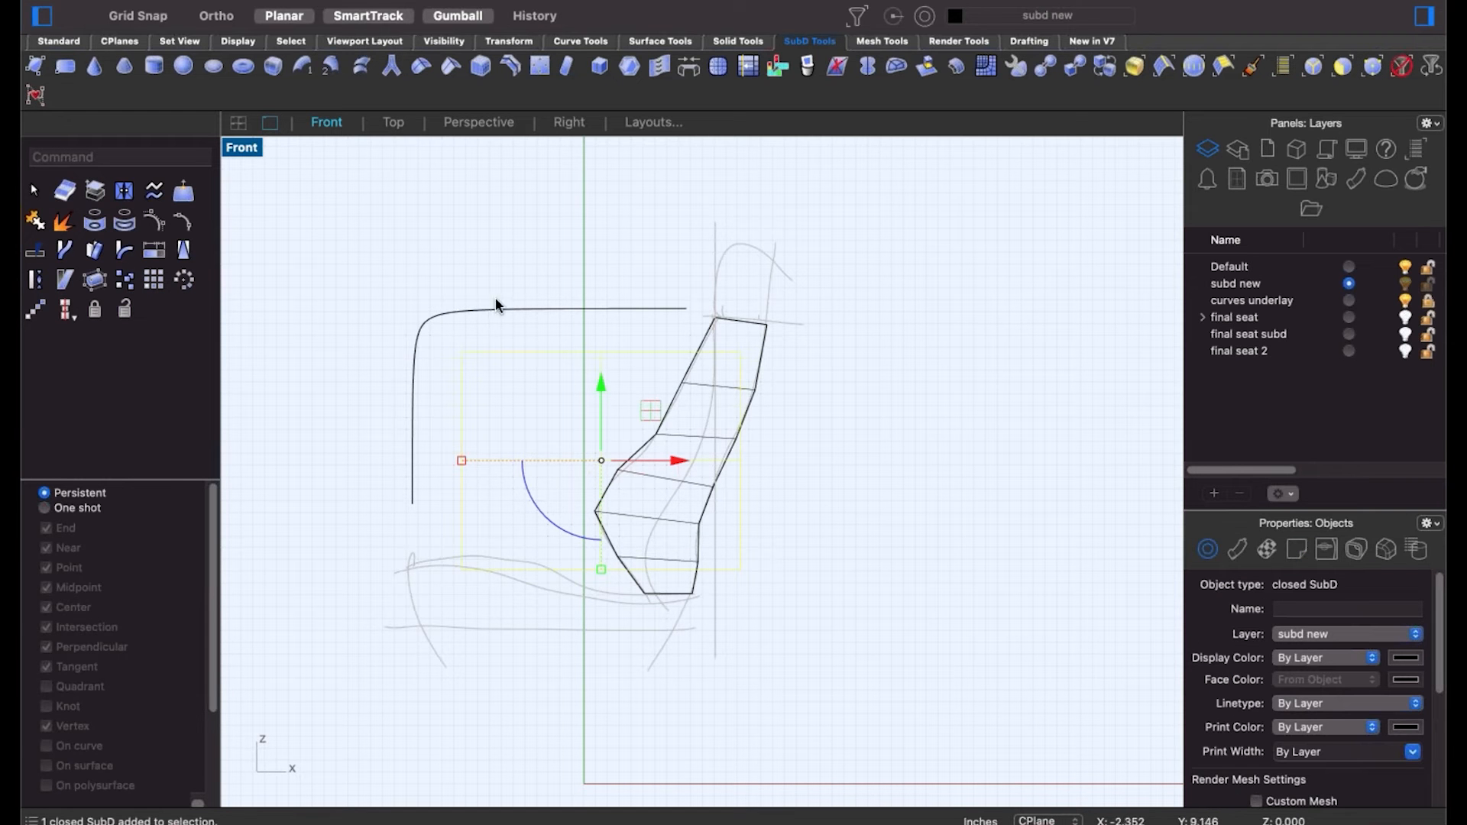
pyautogui.keyDown('shift'); pyautogui.moveTo(510, 290); pyautogui.dragTo(488, 320); pyautogui.keyUp('shift')
pyautogui.write('ih')
pyautogui.press('Return')
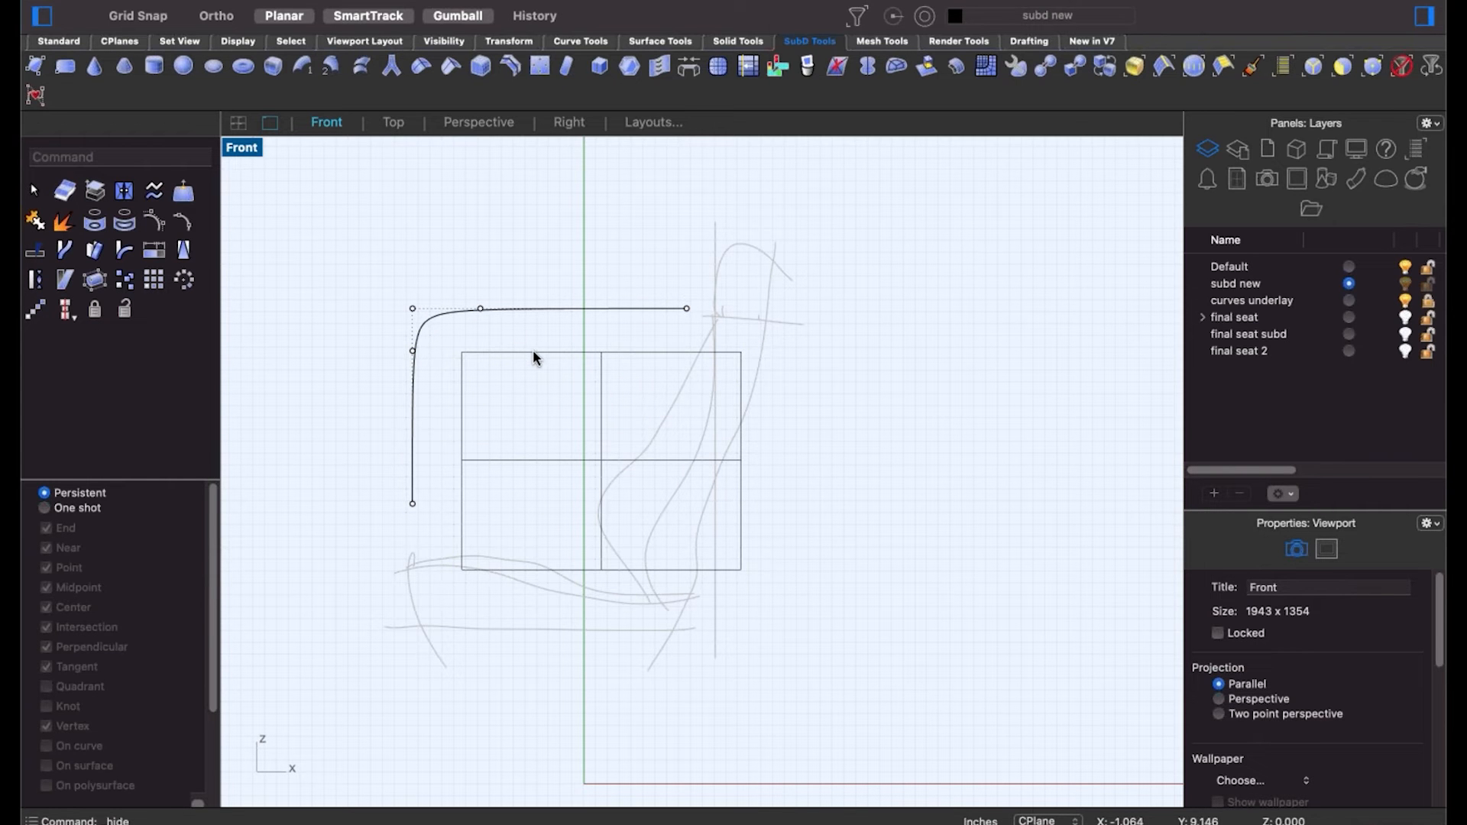
pyautogui.press('Tab')
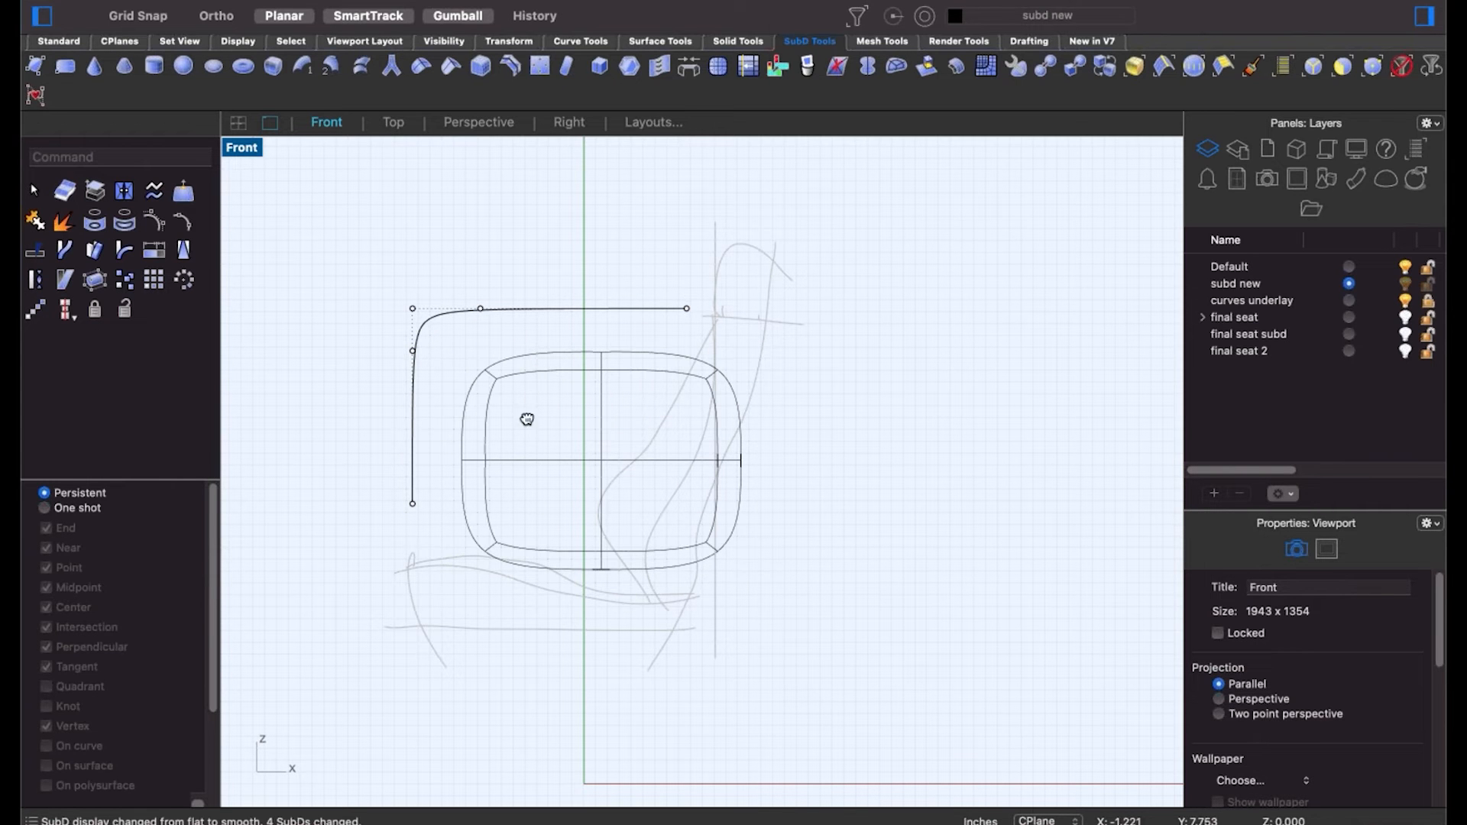
pyautogui.moveTo(527, 416); pyautogui.dragTo(530, 380, button='right')
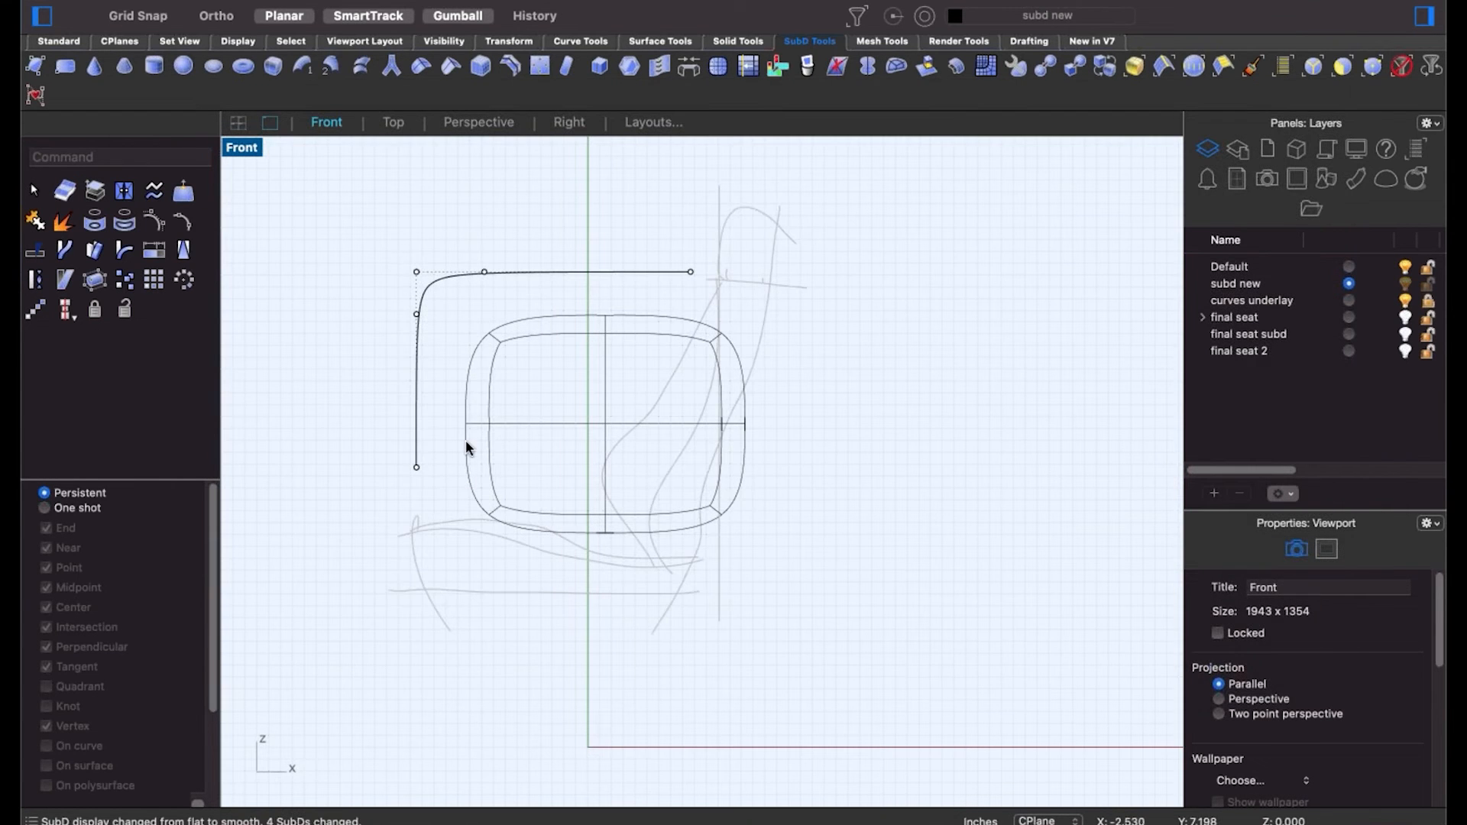
# Turn on the SubD box's control points and pick the top-middle and left-middle points around its upper-left corner.
pyautogui.click(491, 420)
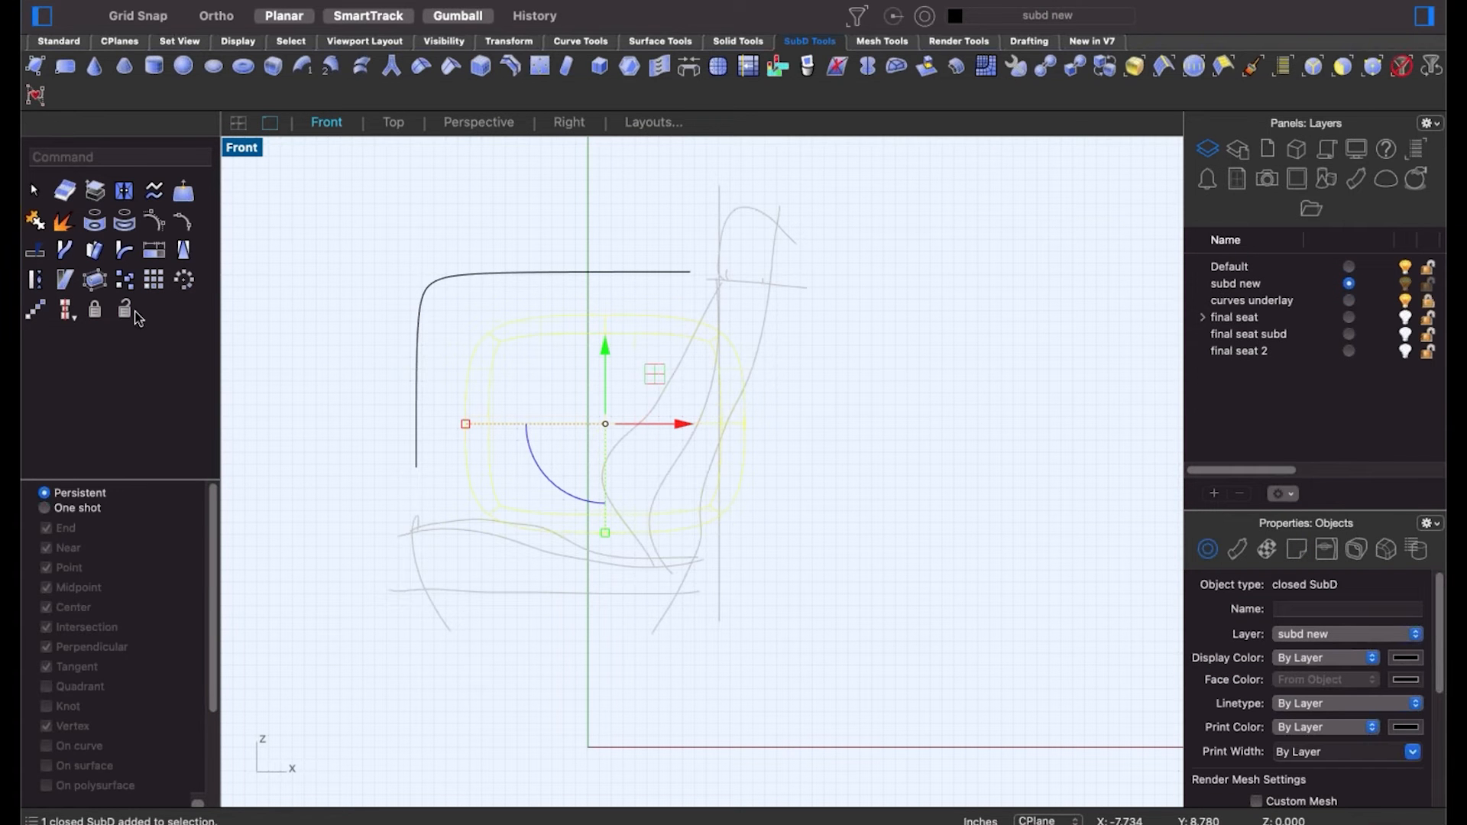
pyautogui.click(187, 255)
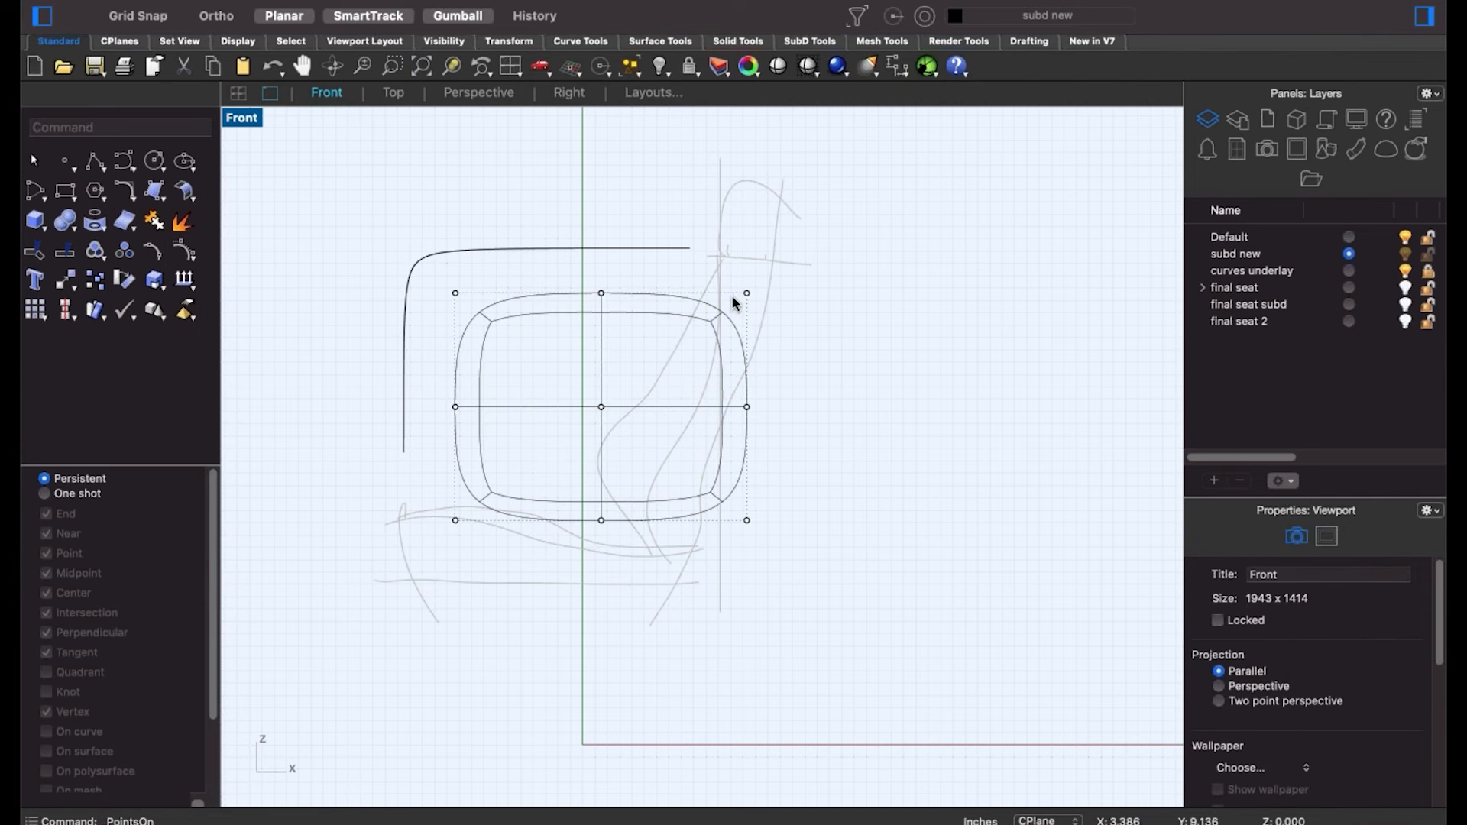
pyautogui.click(602, 295)
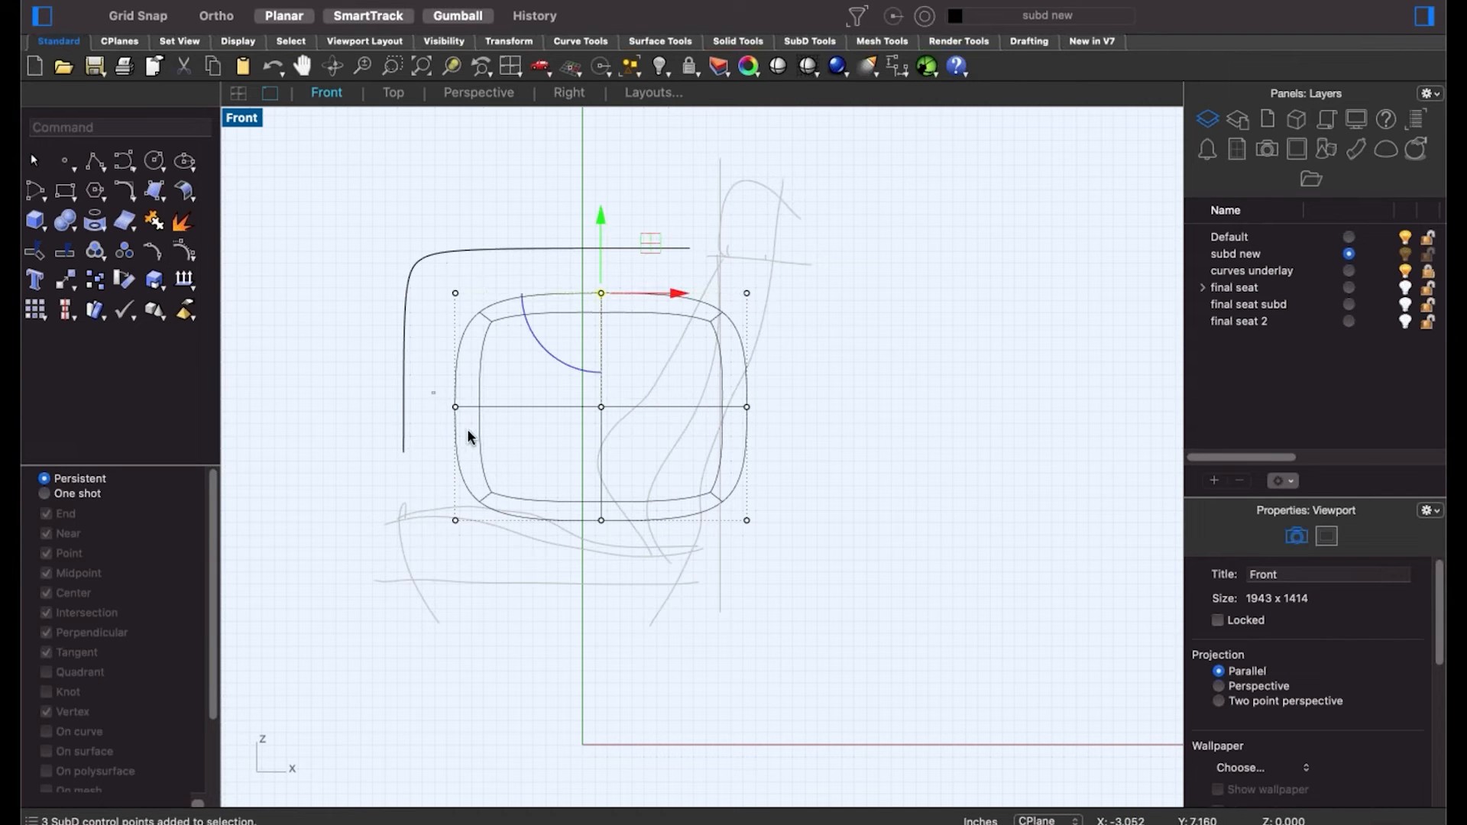
pyautogui.keyDown('shift'); pyautogui.click(460, 407); pyautogui.keyUp('shift')
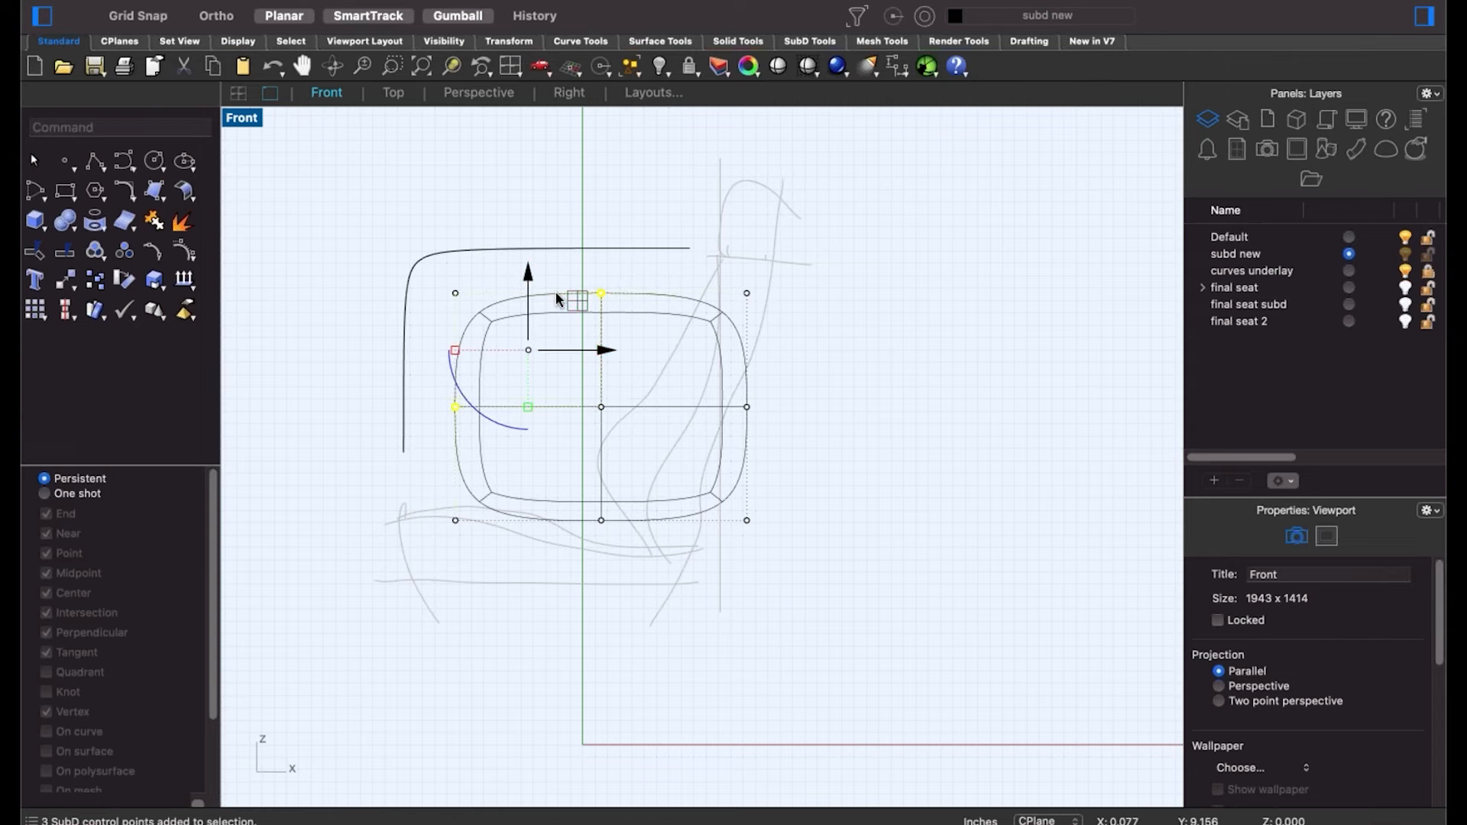
pyautogui.click(565, 268)
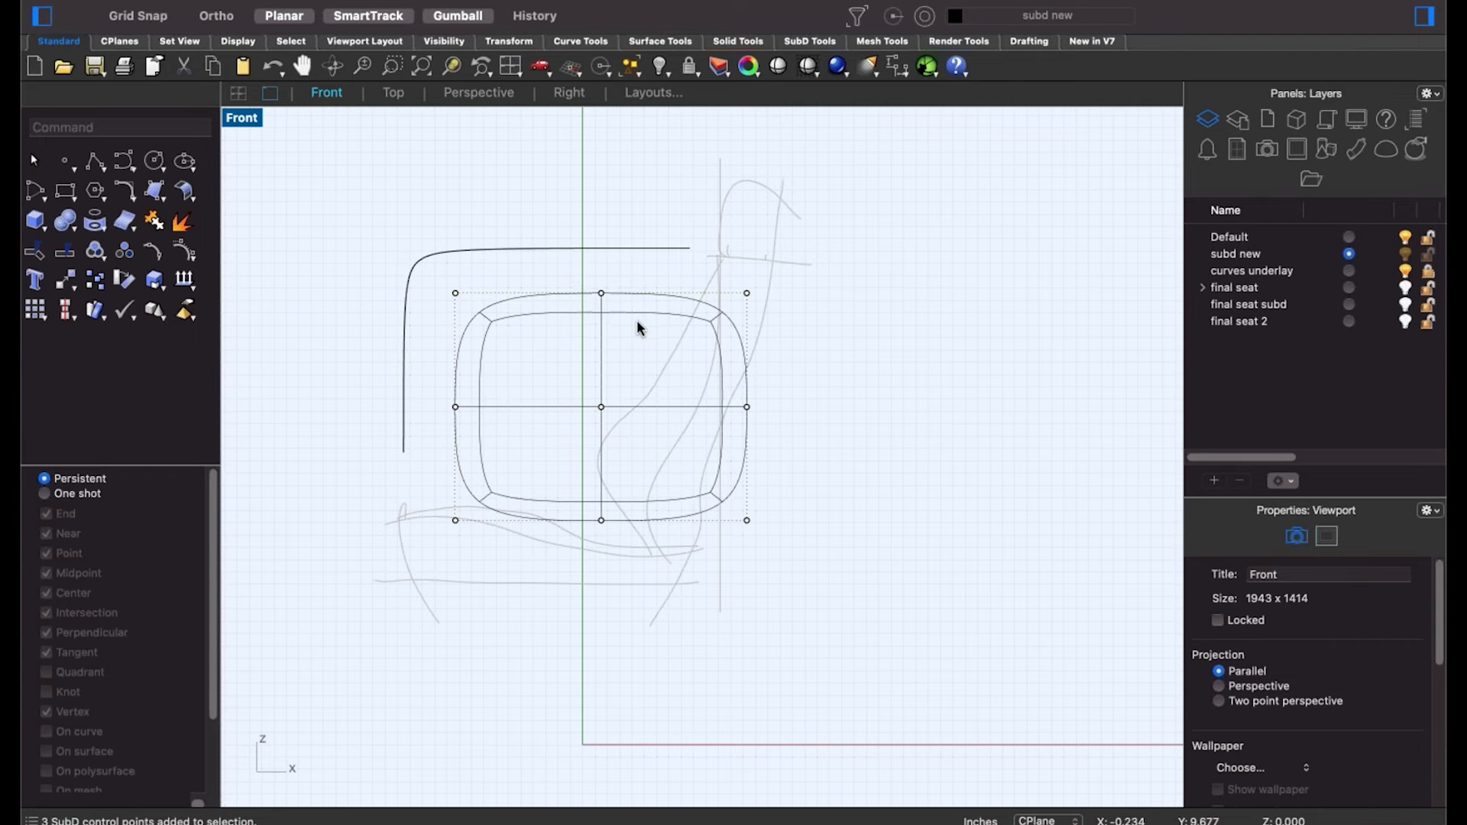
# Try pulling the box's top-middle and left-middle control points toward its upper-left corner, and undo both moves.
pyautogui.moveTo(639, 318); pyautogui.dragTo(571, 266)
pyautogui.moveTo(673, 294); pyautogui.dragTo(492, 295)
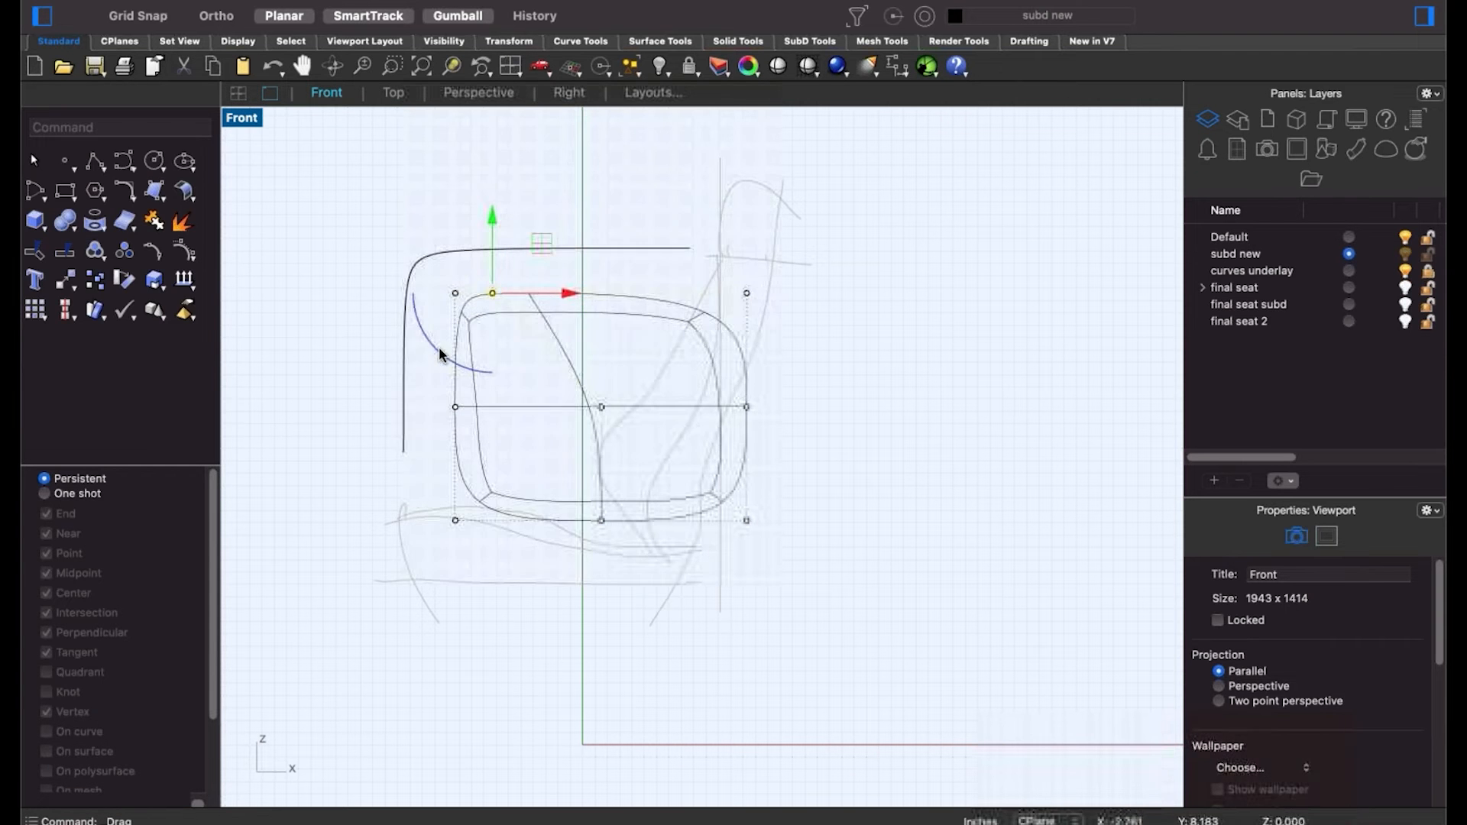
pyautogui.click(434, 379)
pyautogui.moveTo(532, 456); pyautogui.dragTo(430, 384)
pyautogui.moveTo(457, 330); pyautogui.dragTo(456, 242)
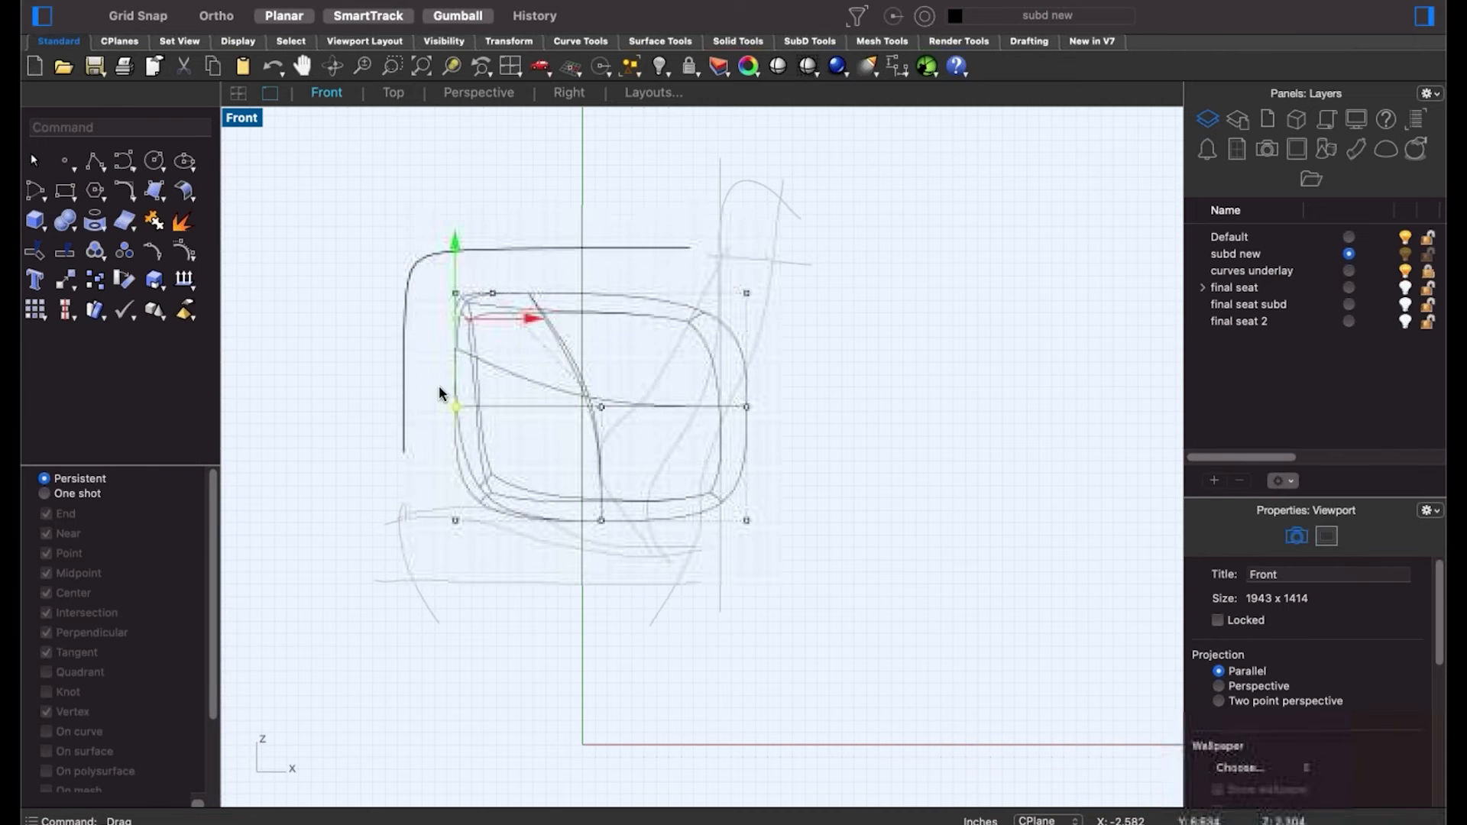
pyautogui.click(439, 447)
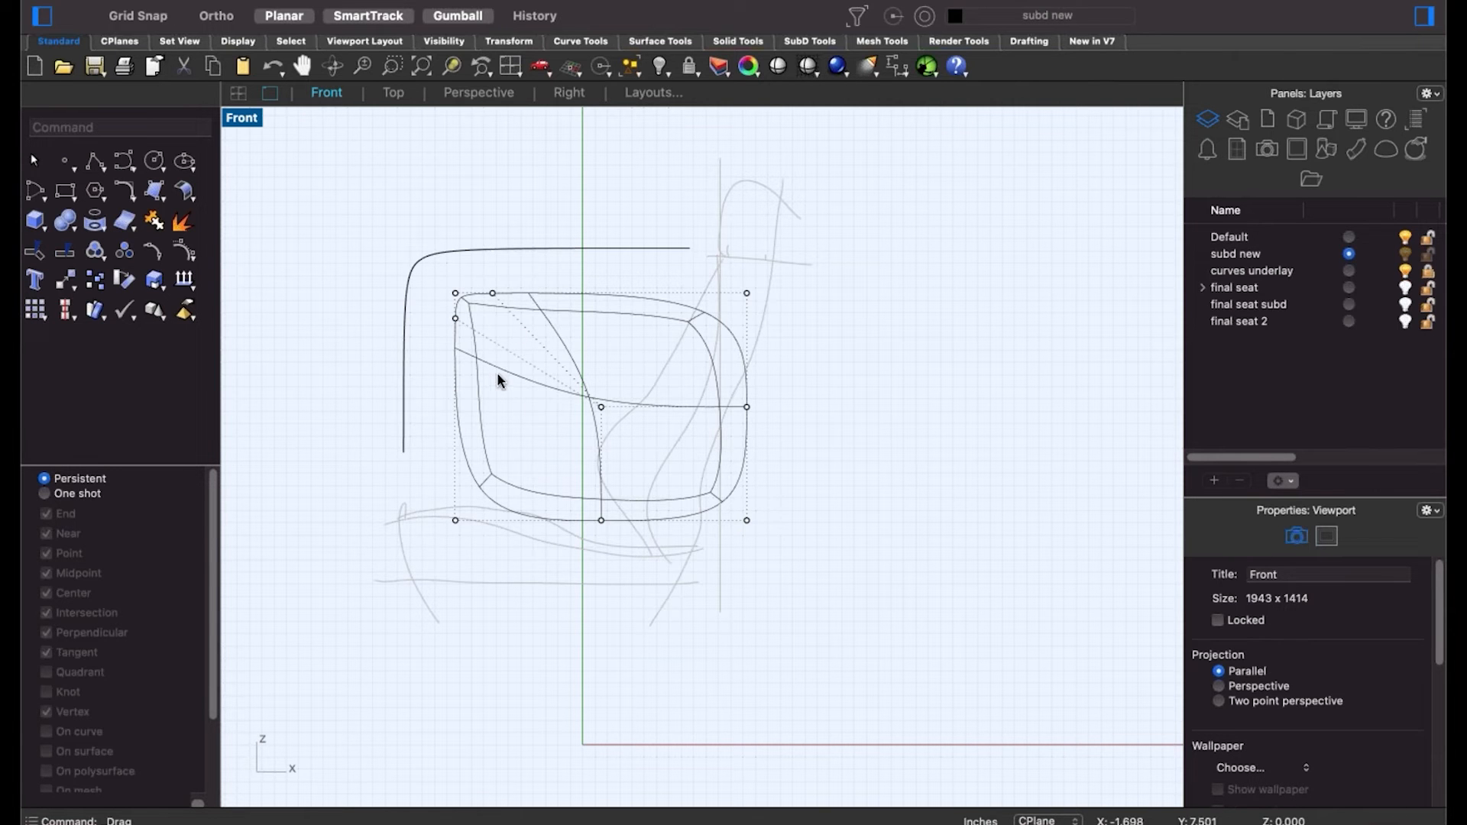
pyautogui.press('super+z')
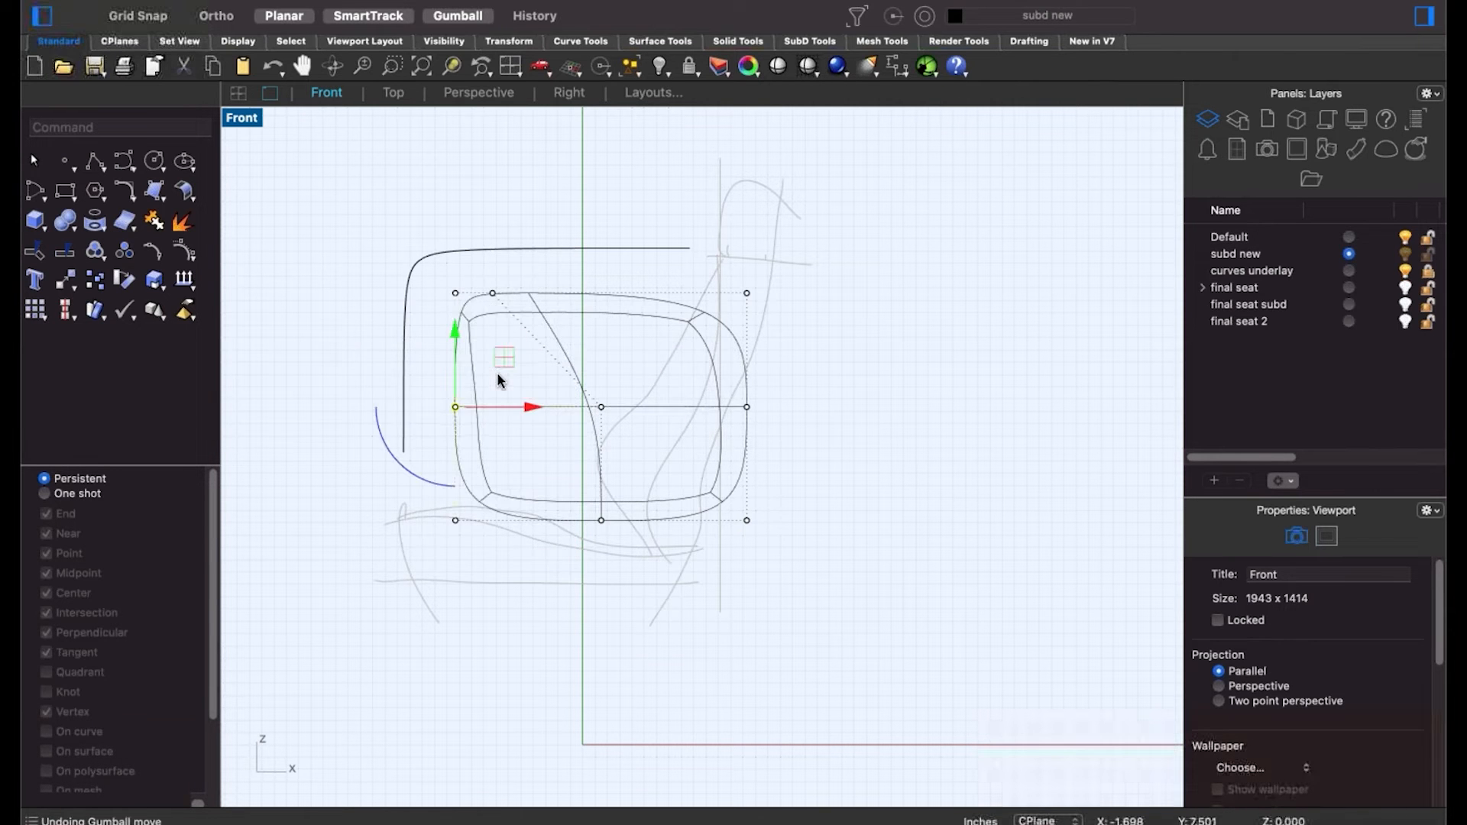
pyautogui.press('super+z')
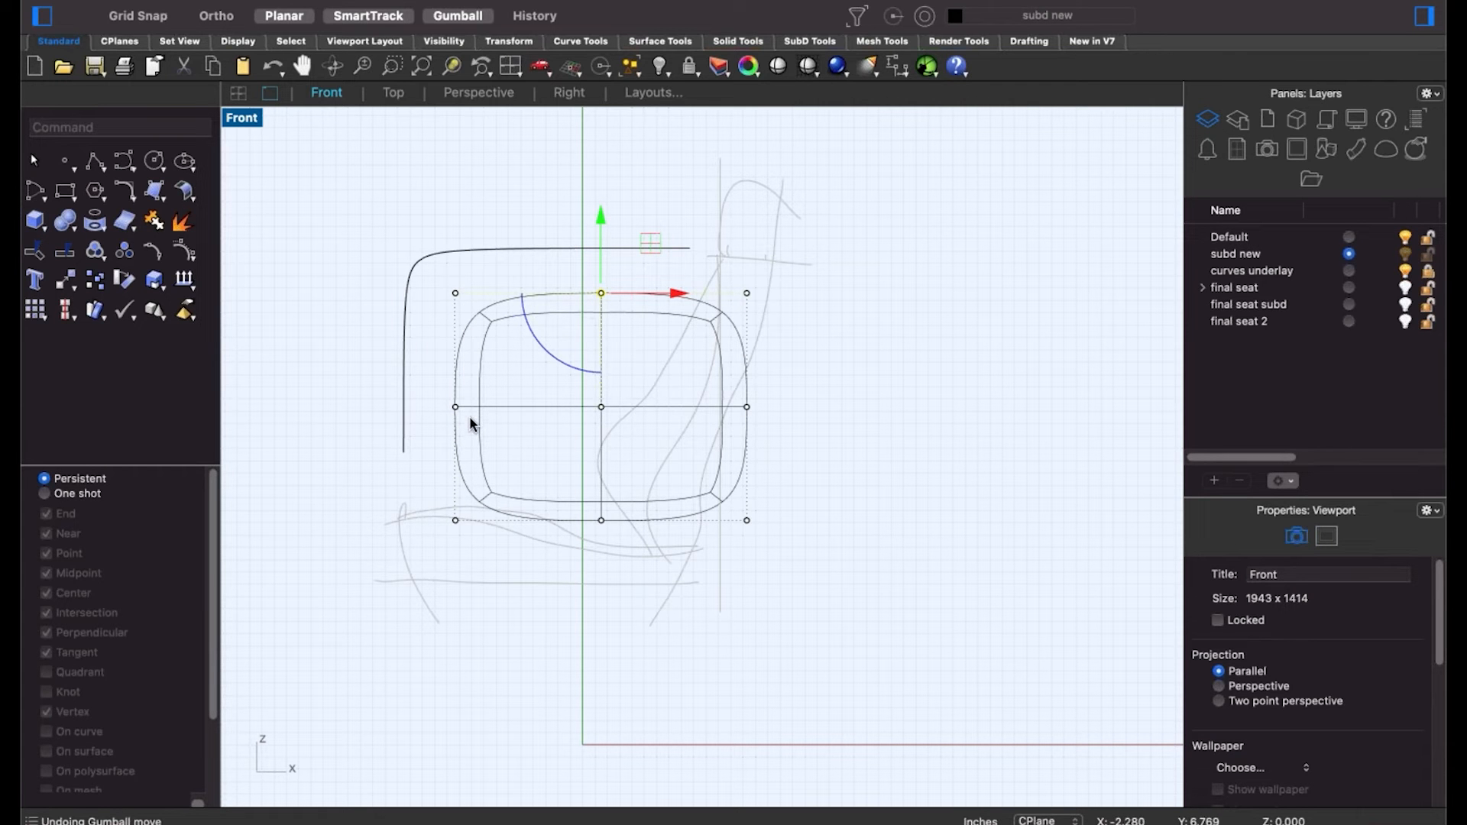
# Examine the box's middle row and middle column of control points by selecting each of them in turn.
pyautogui.moveTo(433, 393); pyautogui.dragTo(718, 442)
pyautogui.press('Escape')
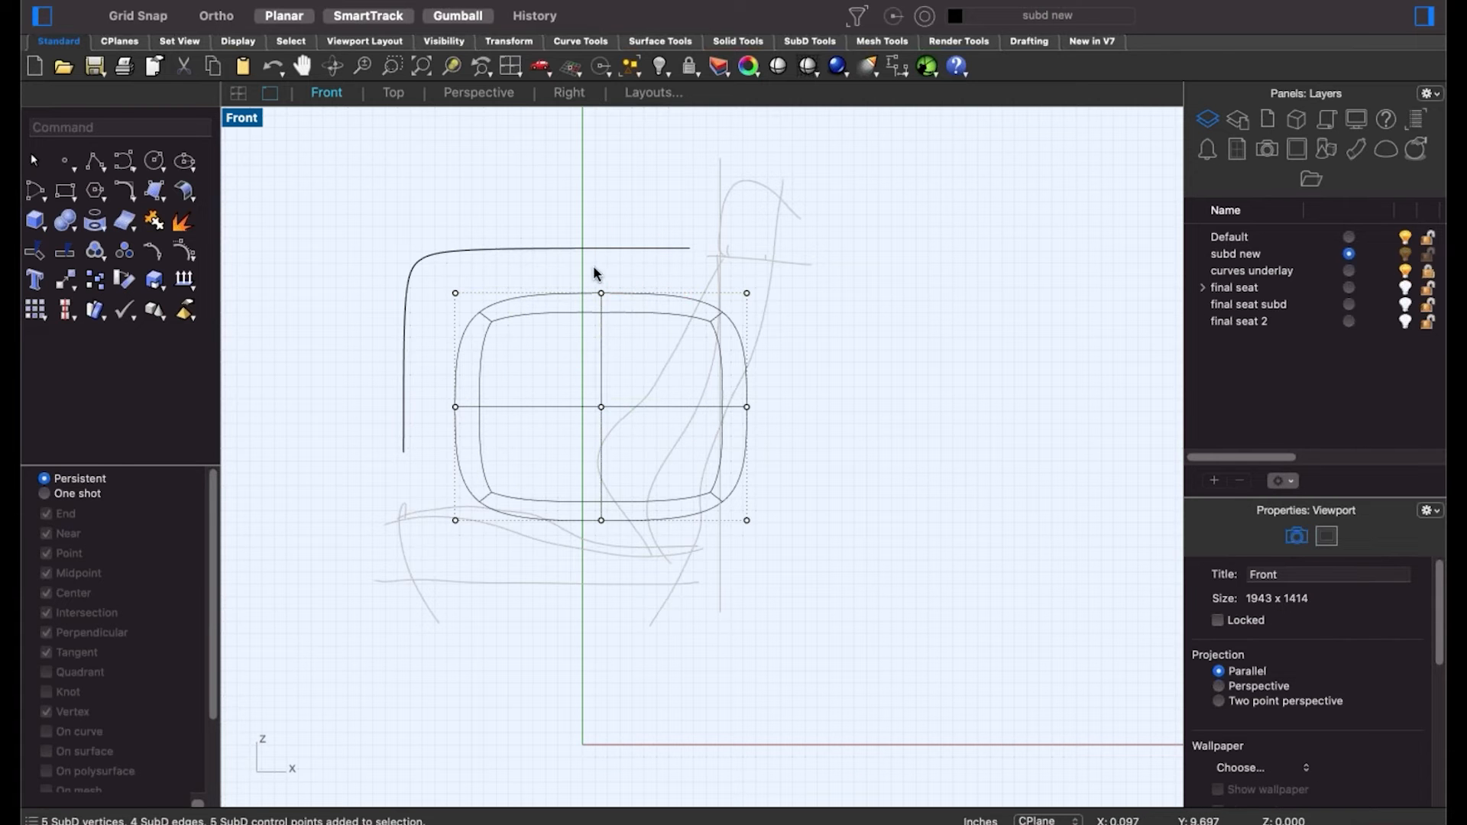
pyautogui.moveTo(594, 267); pyautogui.dragTo(623, 498)
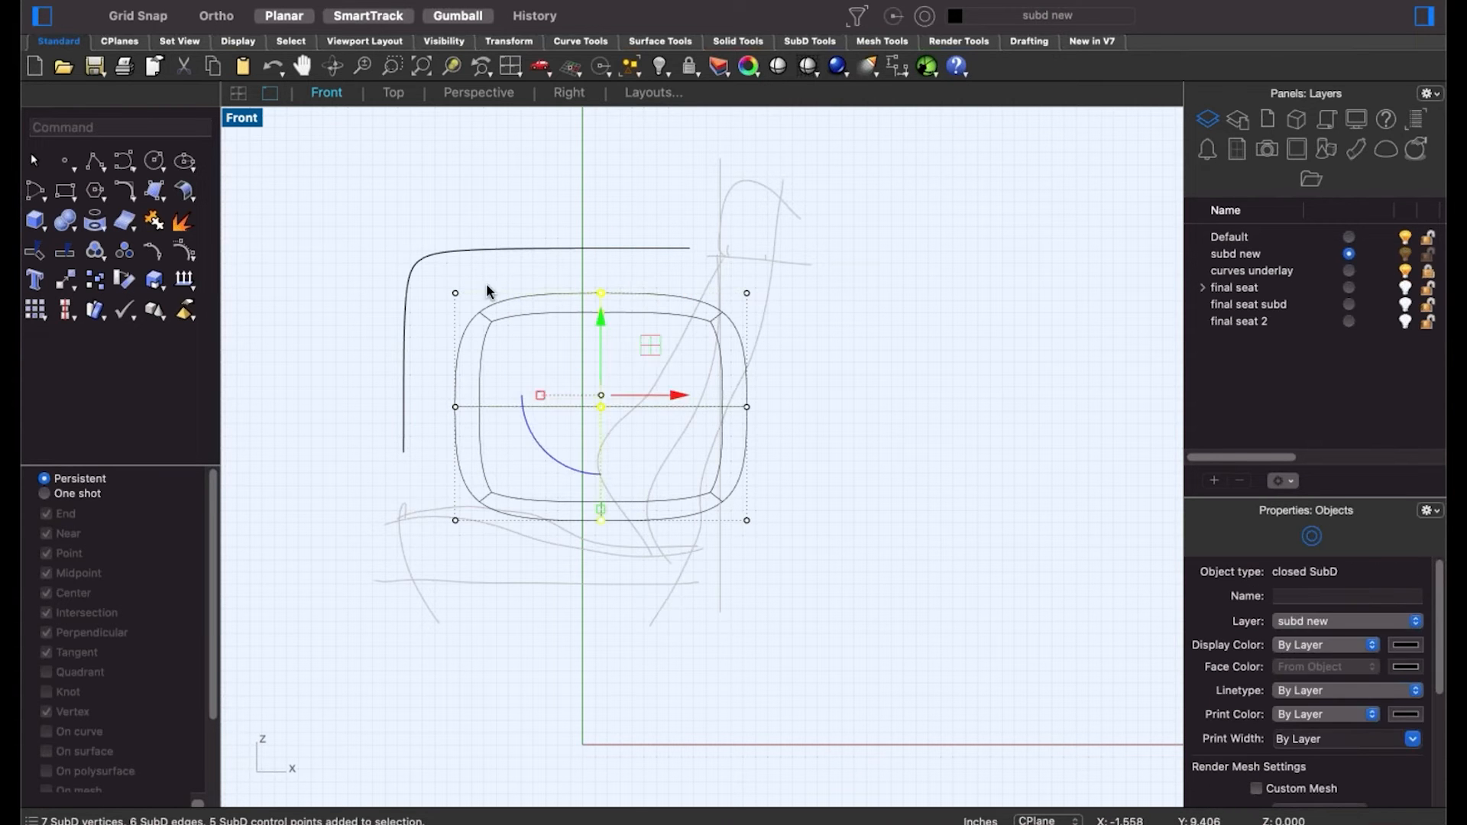
pyautogui.press('Escape')
pyautogui.moveTo(522, 348); pyautogui.dragTo(522, 353)
pyautogui.press('Escape')
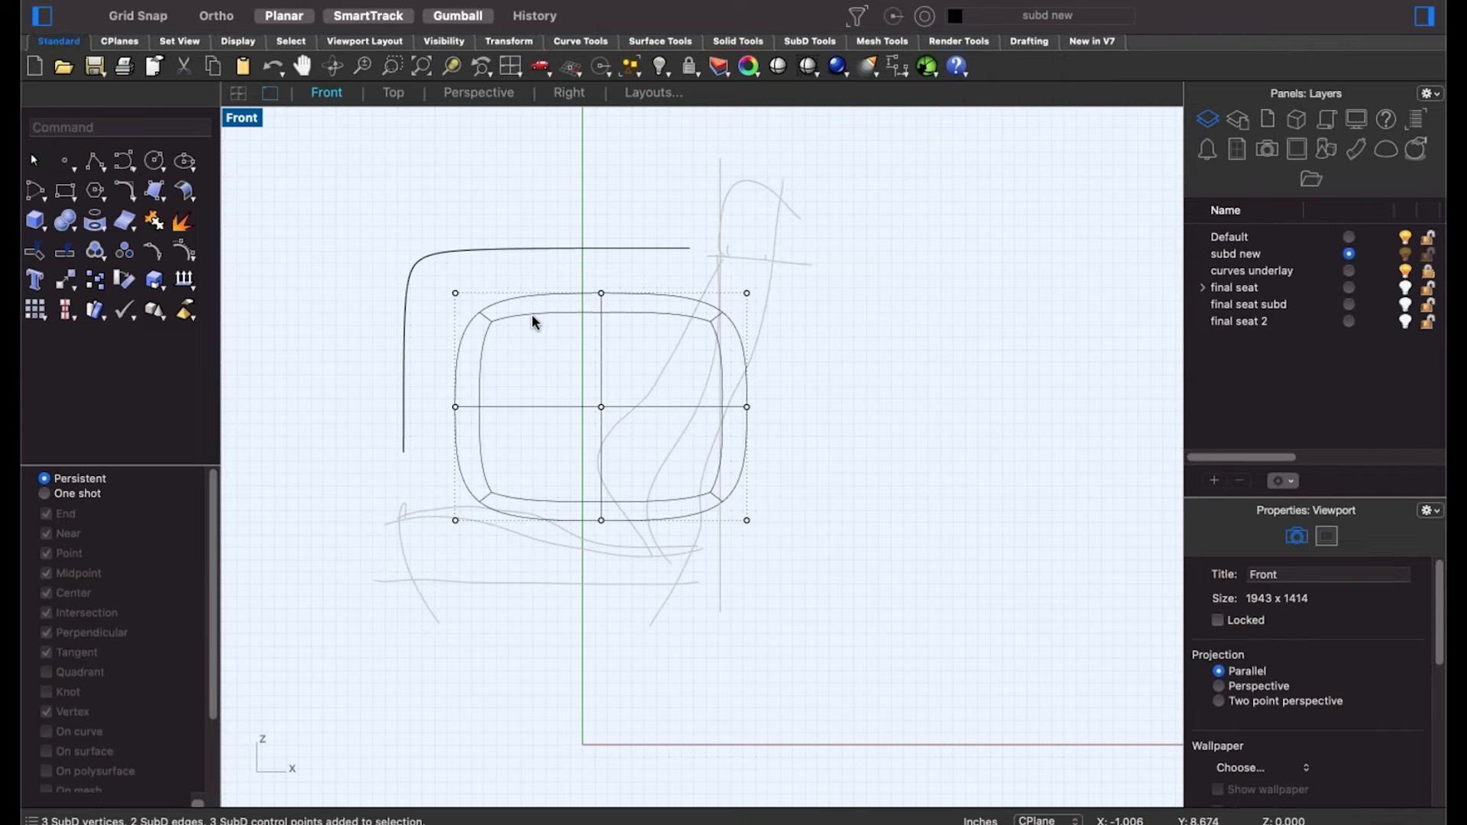
# Delete the SubD box and the example curve, leaving only the seat underlay curves in the front view.
pyautogui.click(553, 321)
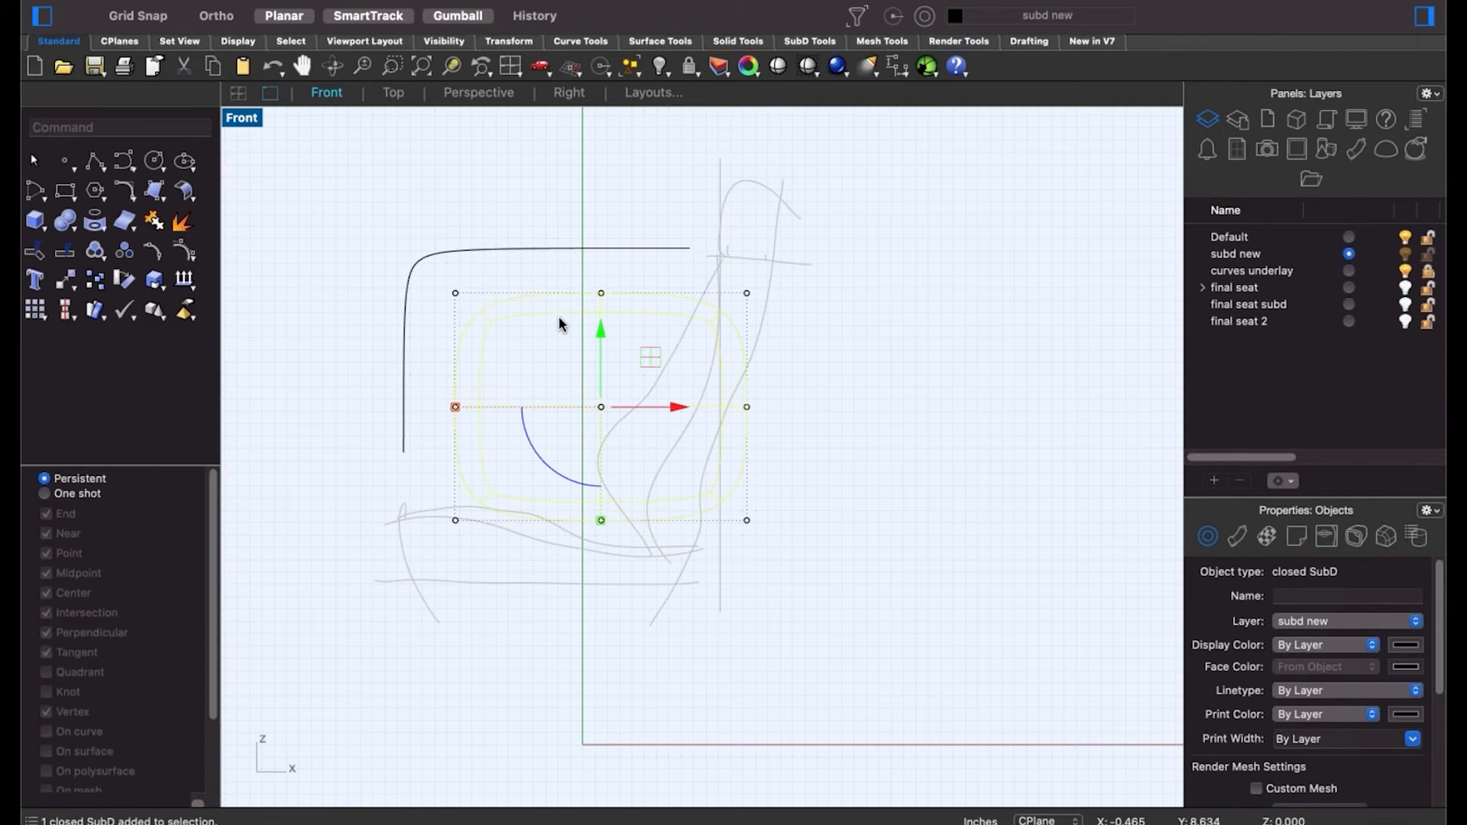
pyautogui.click(560, 324)
pyautogui.moveTo(604, 232); pyautogui.dragTo(549, 288)
pyautogui.press('Delete')
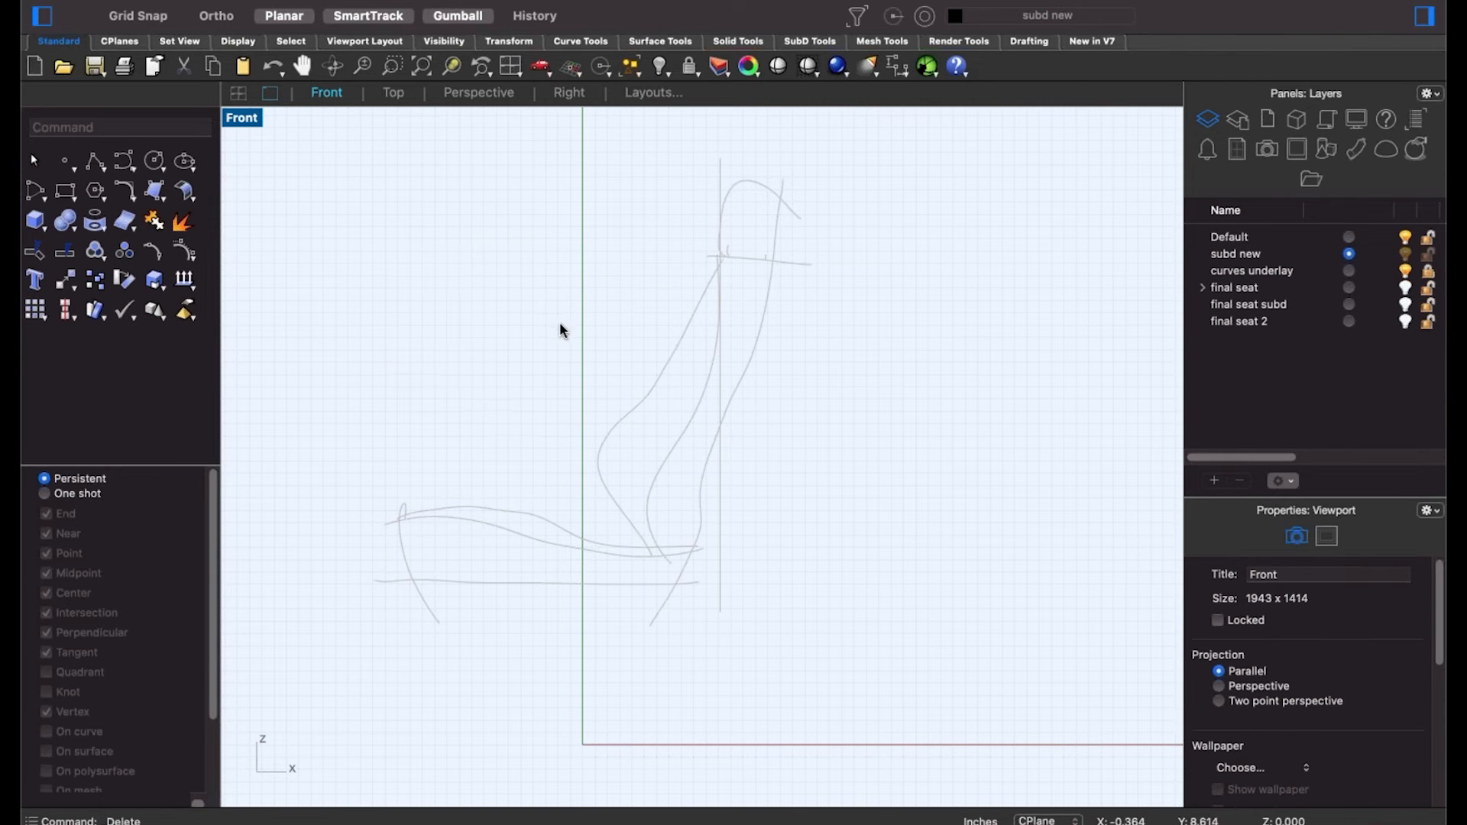
# Draw a ten-point, degree 3 zigzag control-point curve with right-angled legs beside the seat underlay, and turn on its control points.
pyautogui.moveTo(559, 323); pyautogui.dragTo(647, 482, button='right')
pyautogui.click(123, 162)
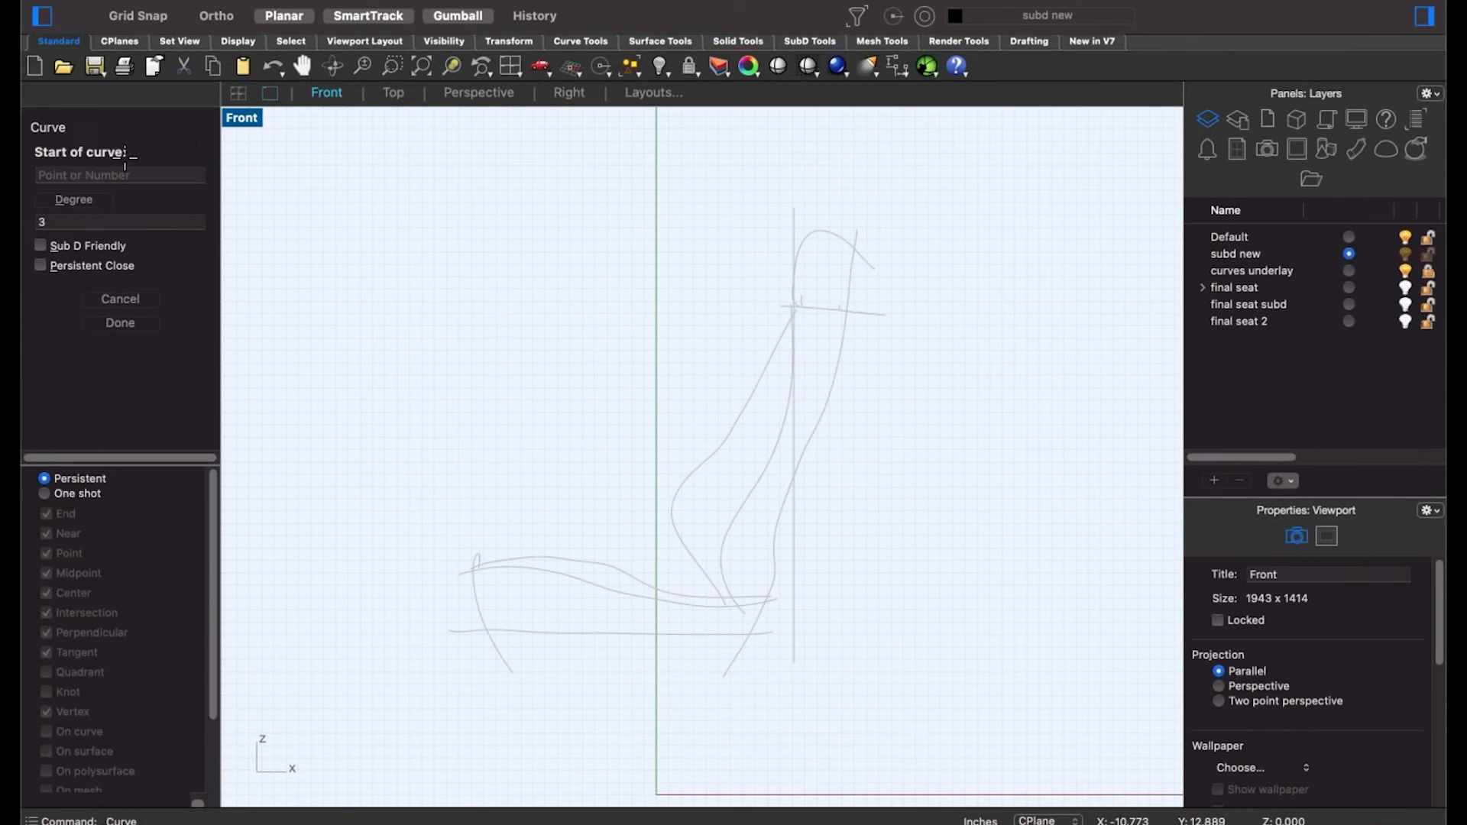
pyautogui.click(346, 567)
pyautogui.click(345, 474)
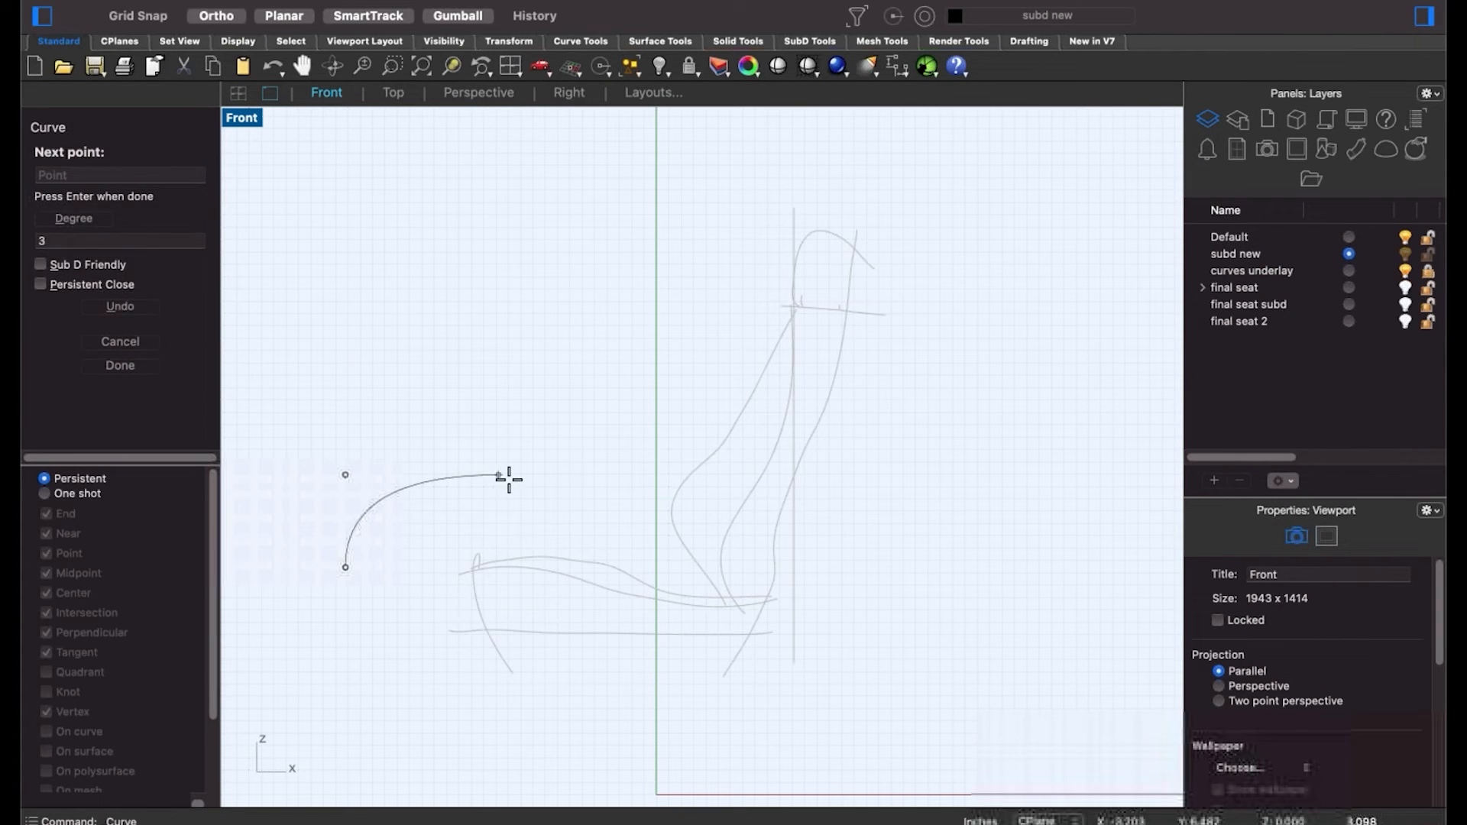
pyautogui.keyDown('shift'); pyautogui.click(510, 474); pyautogui.keyUp('shift')
pyautogui.keyDown('shift'); pyautogui.click(510, 389); pyautogui.keyUp('shift')
pyautogui.keyDown('shift'); pyautogui.click(363, 388); pyautogui.keyUp('shift')
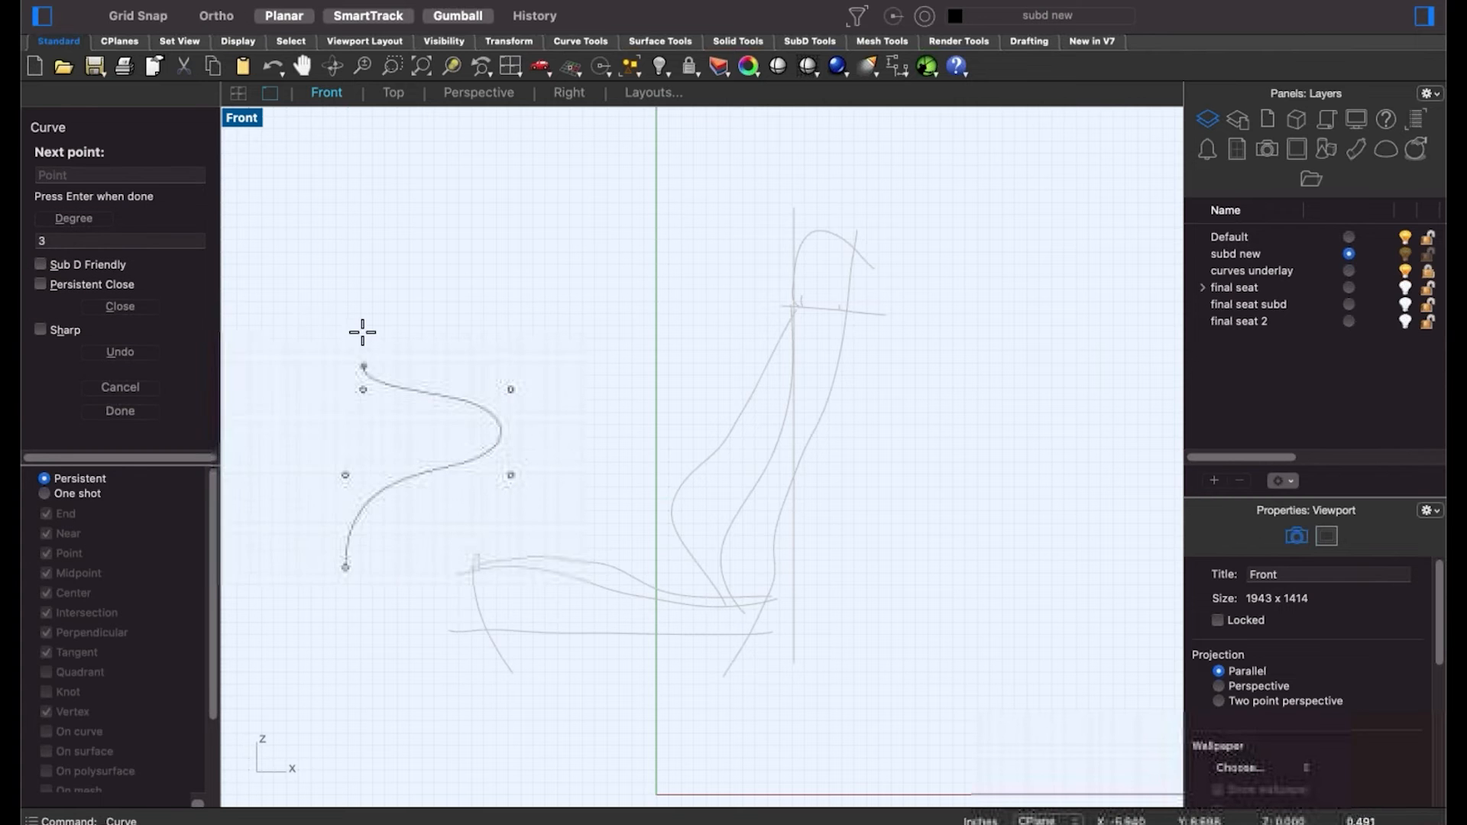
pyautogui.keyDown('shift'); pyautogui.click(363, 299); pyautogui.keyUp('shift')
pyautogui.keyDown('shift'); pyautogui.click(509, 299); pyautogui.keyUp('shift')
pyautogui.keyDown('shift'); pyautogui.click(509, 203); pyautogui.keyUp('shift')
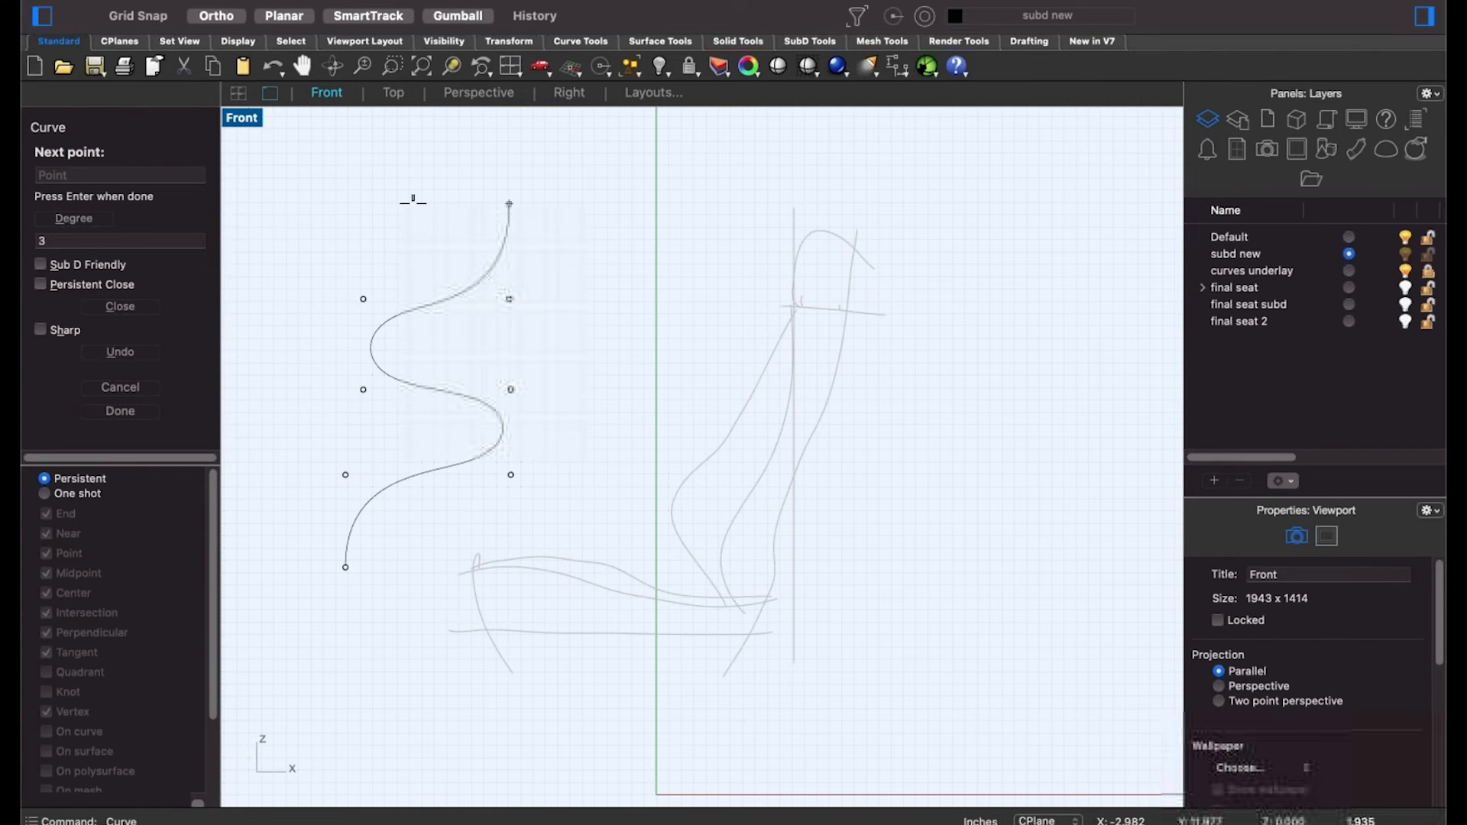
pyautogui.keyDown('shift'); pyautogui.click(367, 204); pyautogui.keyUp('shift')
pyautogui.keyDown('shift'); pyautogui.click(367, 145); pyautogui.keyUp('shift')
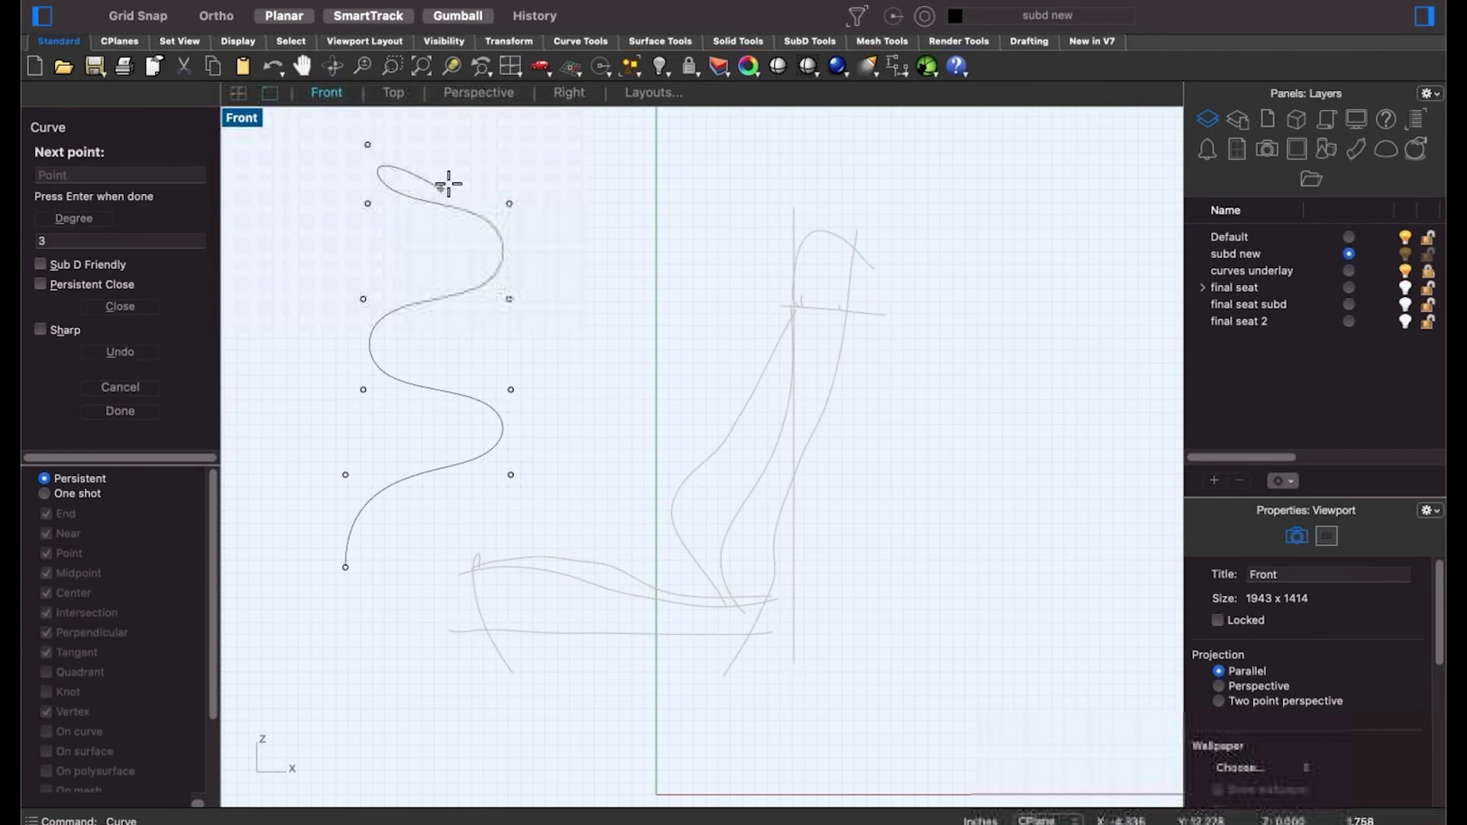
pyautogui.press('Return')
pyautogui.moveTo(462, 184); pyautogui.dragTo(362, 284)
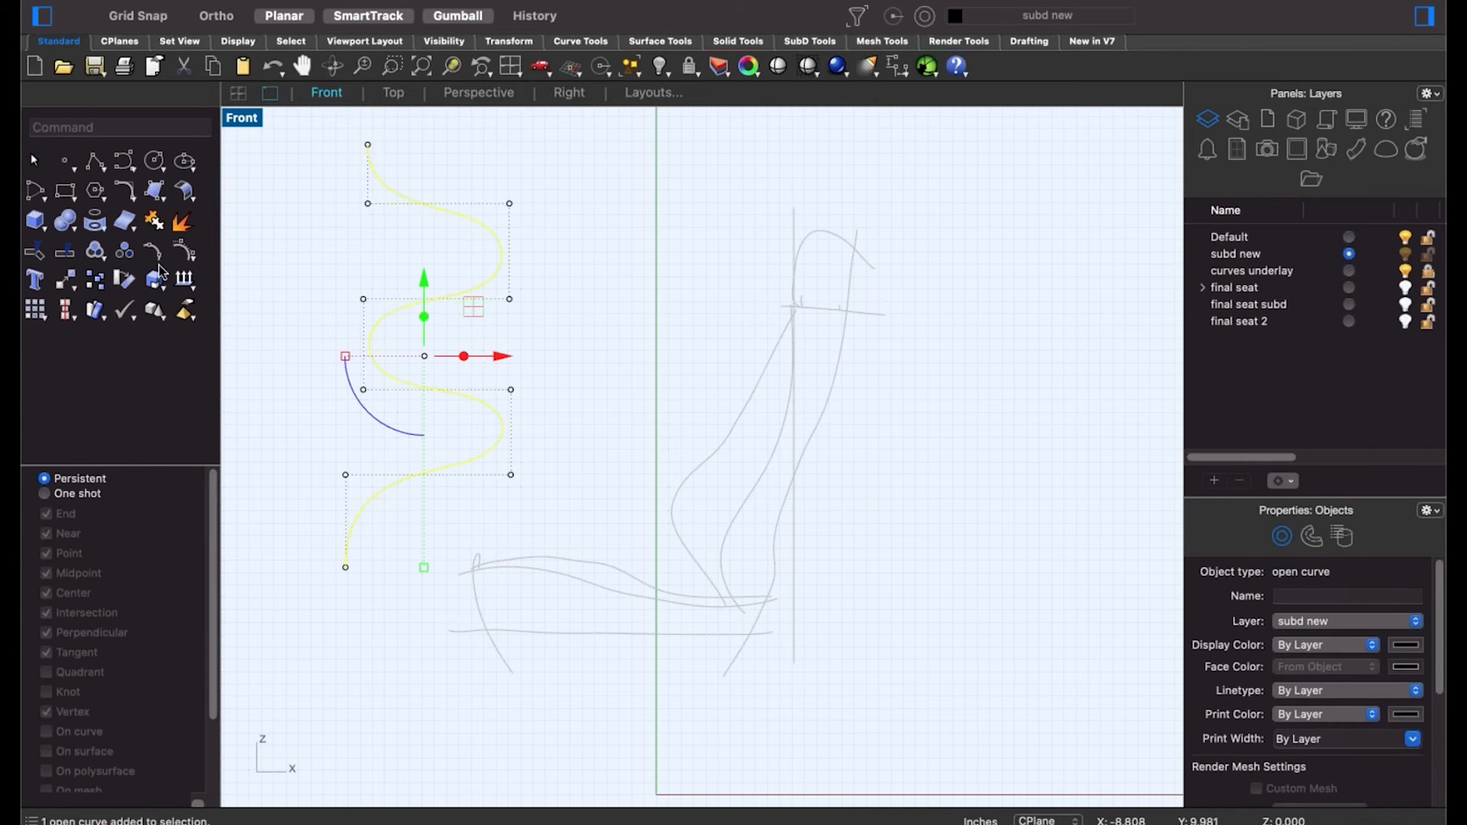
pyautogui.click(184, 255)
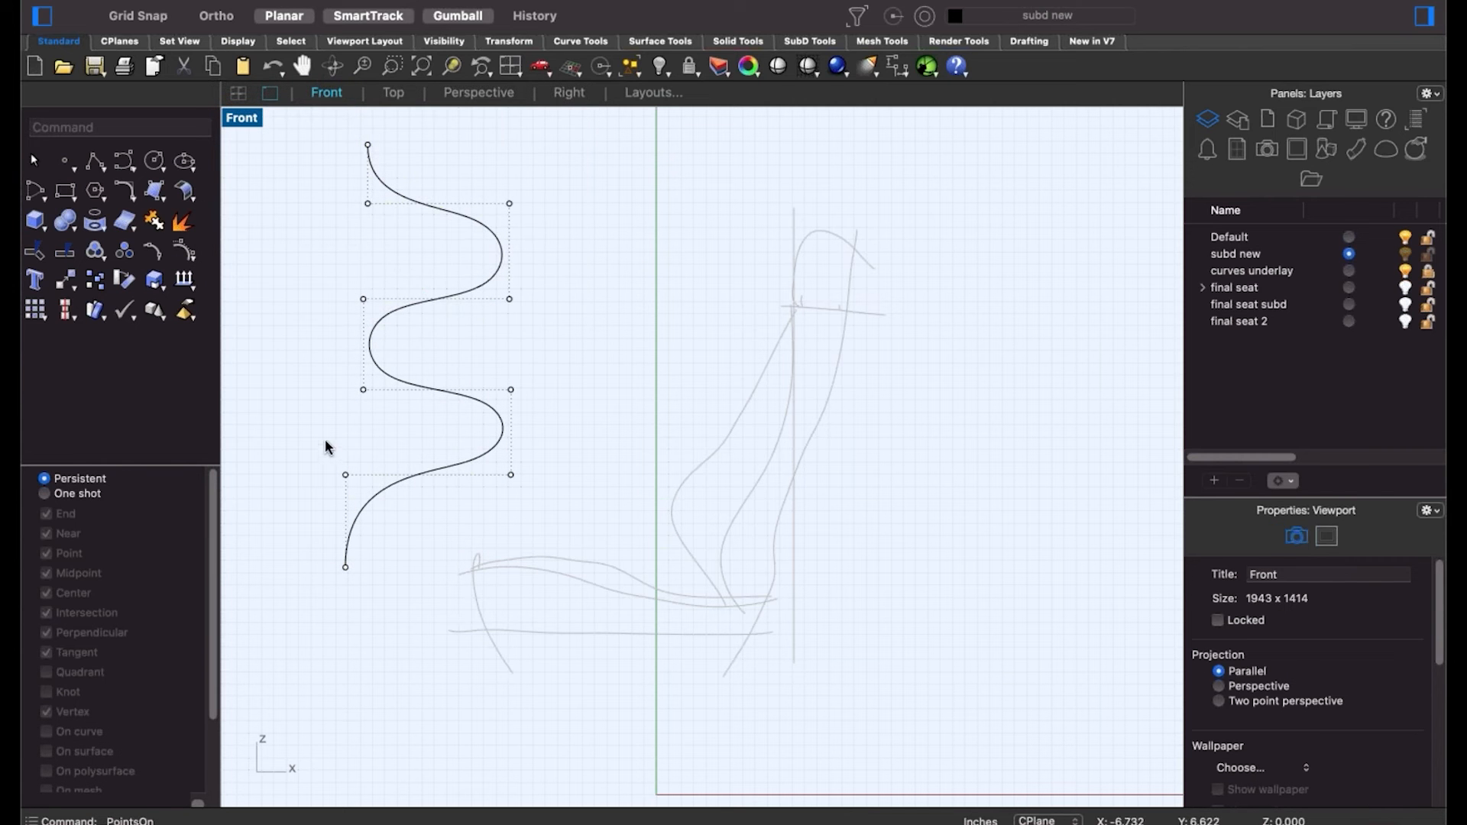
# Examine how the zigzag curve's control points shape its bends by selecting the lowest three singly and together, plus neighbouring points.
pyautogui.click(345, 566)
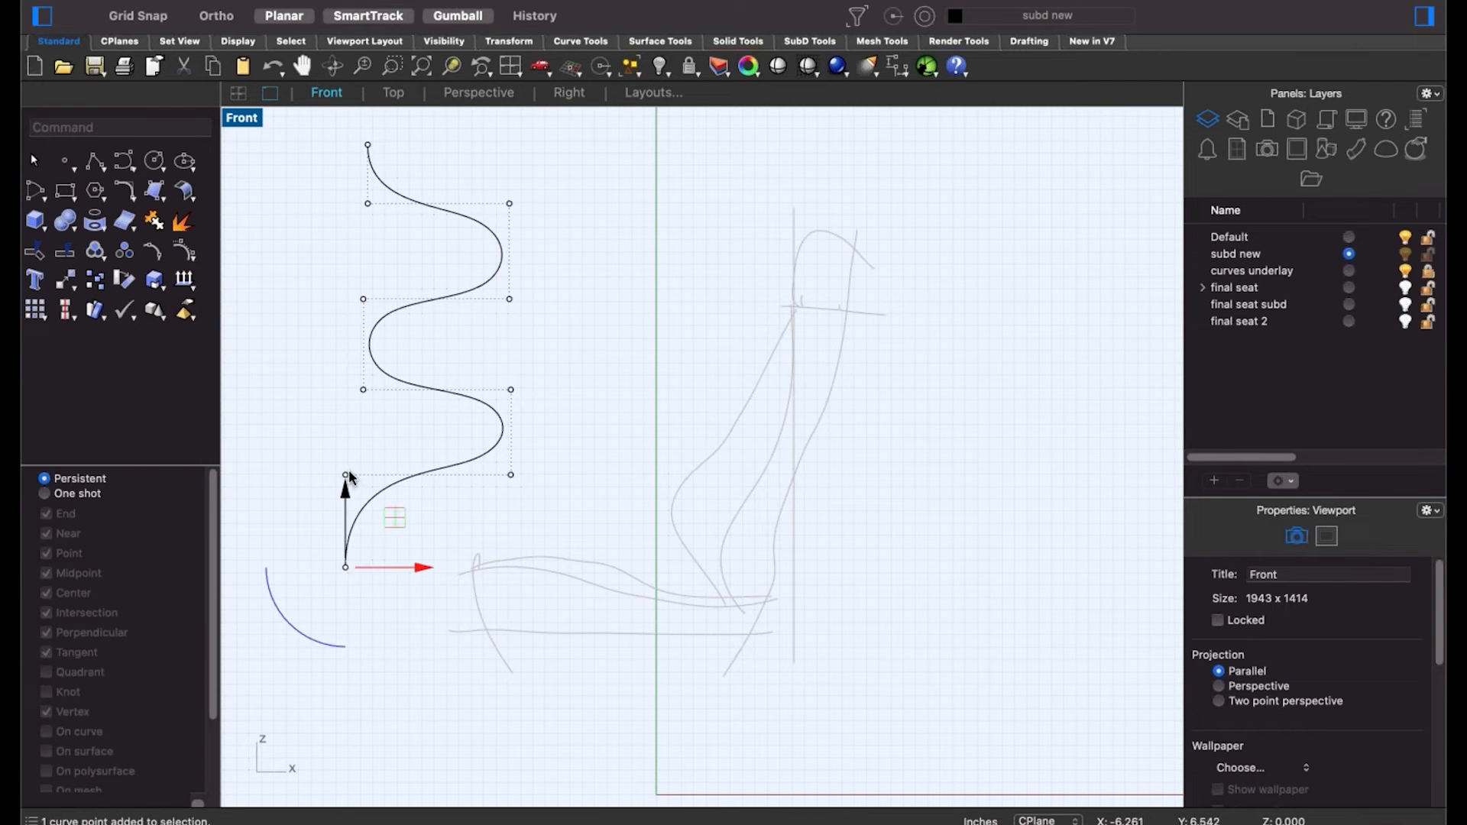
pyautogui.click(346, 483)
pyautogui.click(510, 475)
pyautogui.press('Escape')
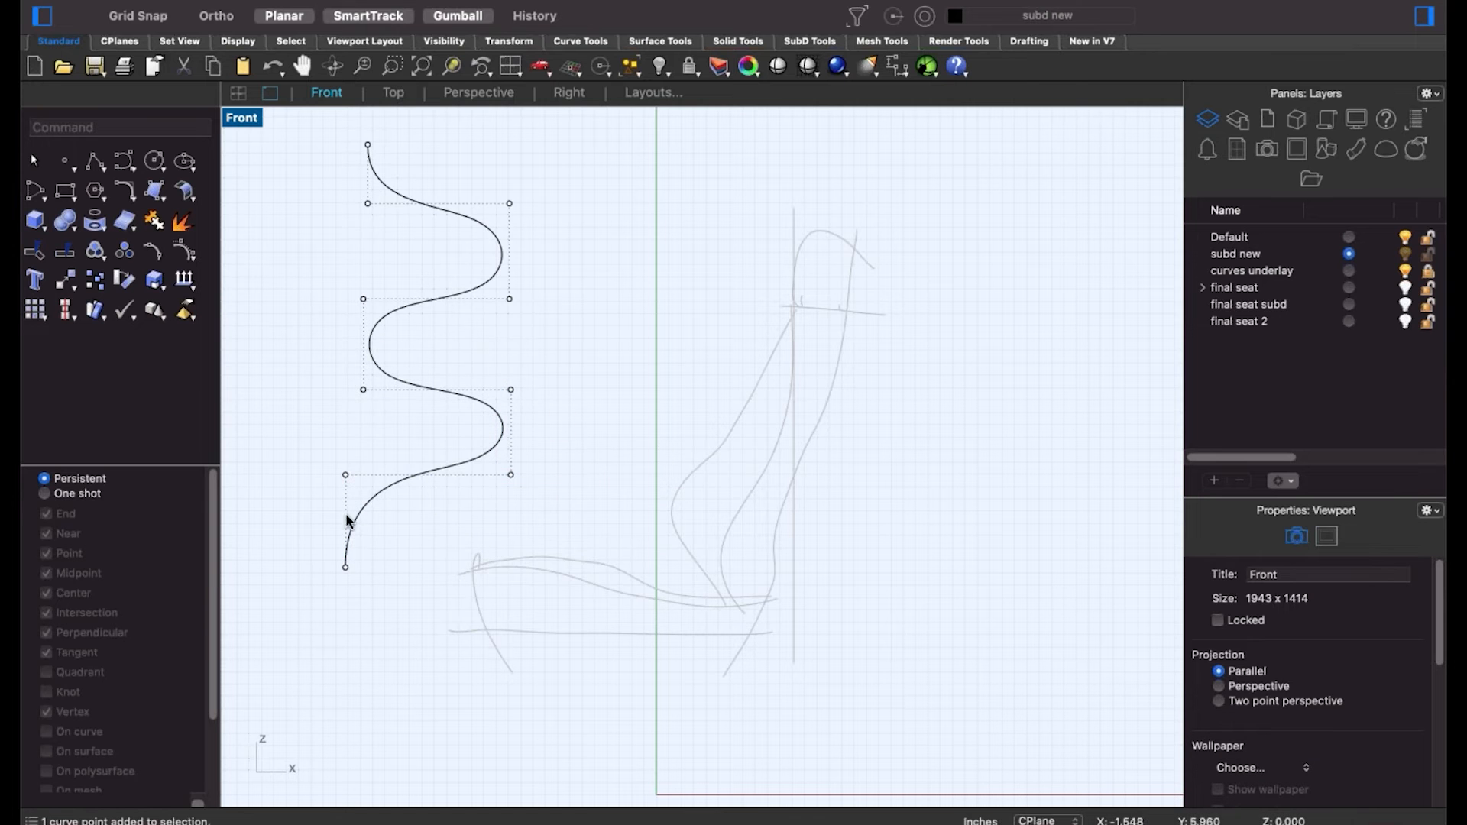
pyautogui.moveTo(321, 449); pyautogui.dragTo(622, 602)
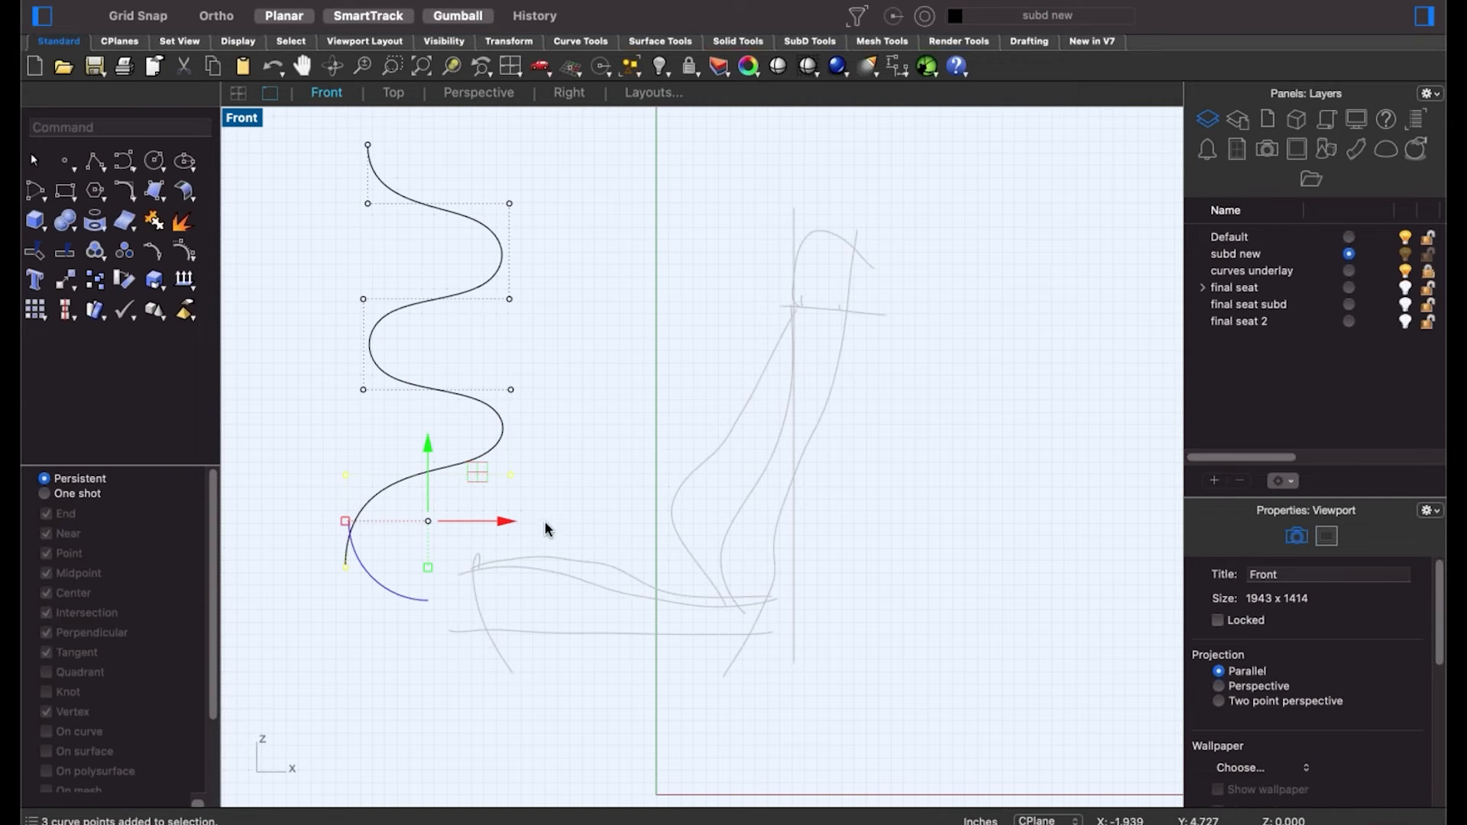
pyautogui.click(385, 459)
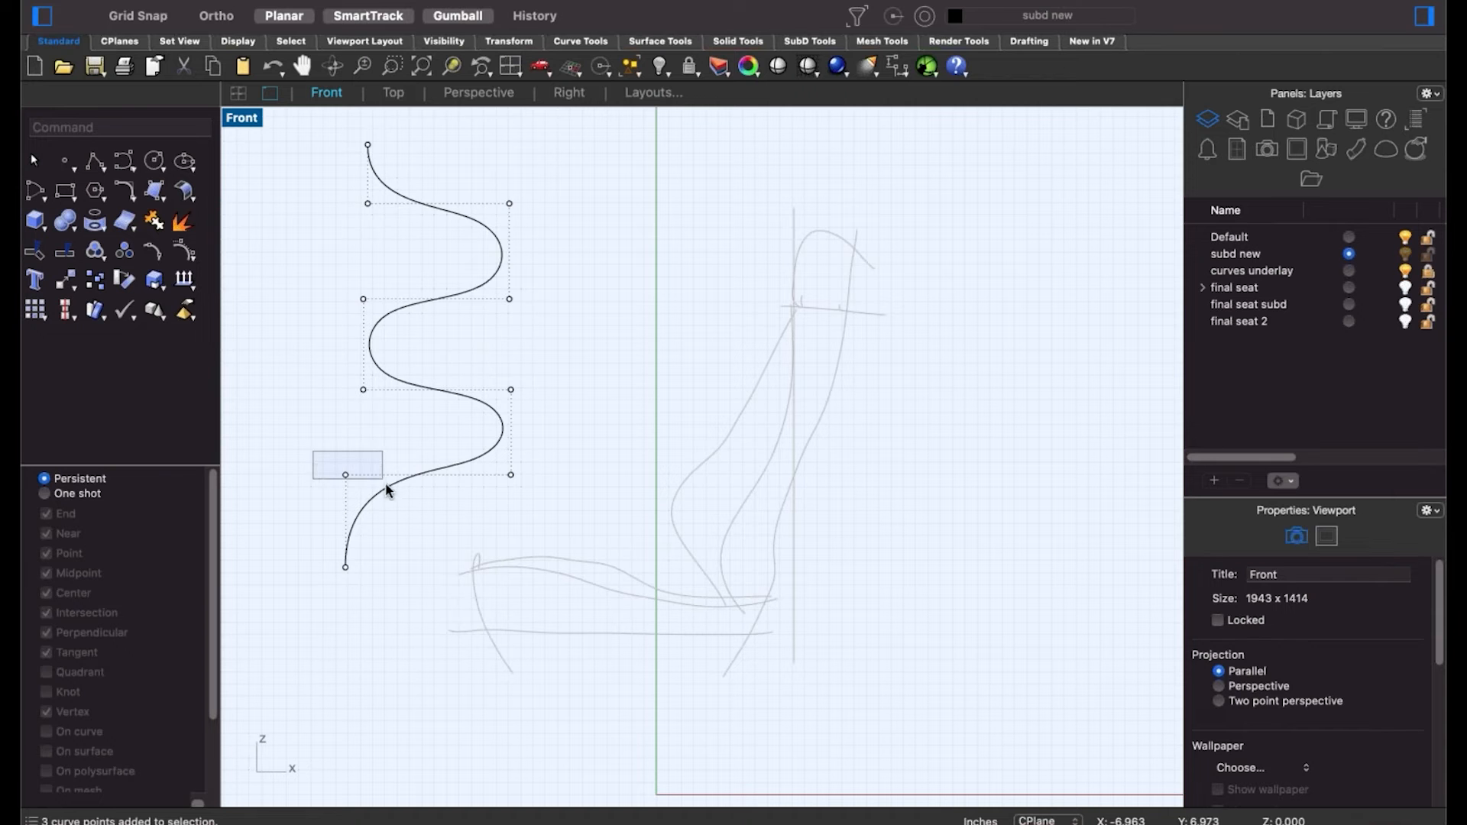
pyautogui.moveTo(313, 452); pyautogui.dragTo(383, 481)
pyautogui.moveTo(490, 362); pyautogui.dragTo(527, 402)
pyautogui.click(566, 428)
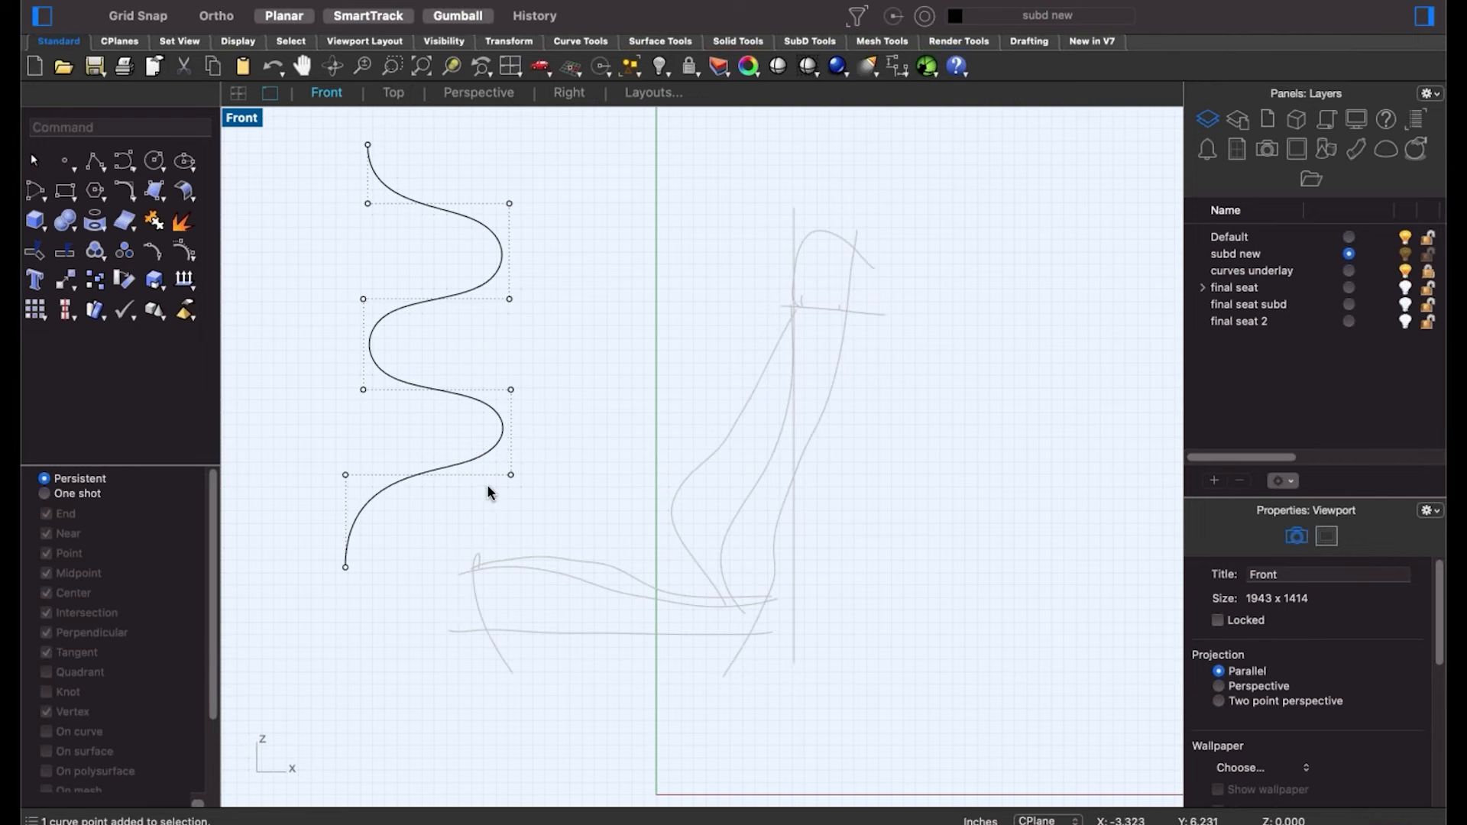
# Examine how groups of three neighbouring control points form the zigzag curve's lower bends by selecting each group in turn.
pyautogui.moveTo(524, 469); pyautogui.dragTo(474, 434)
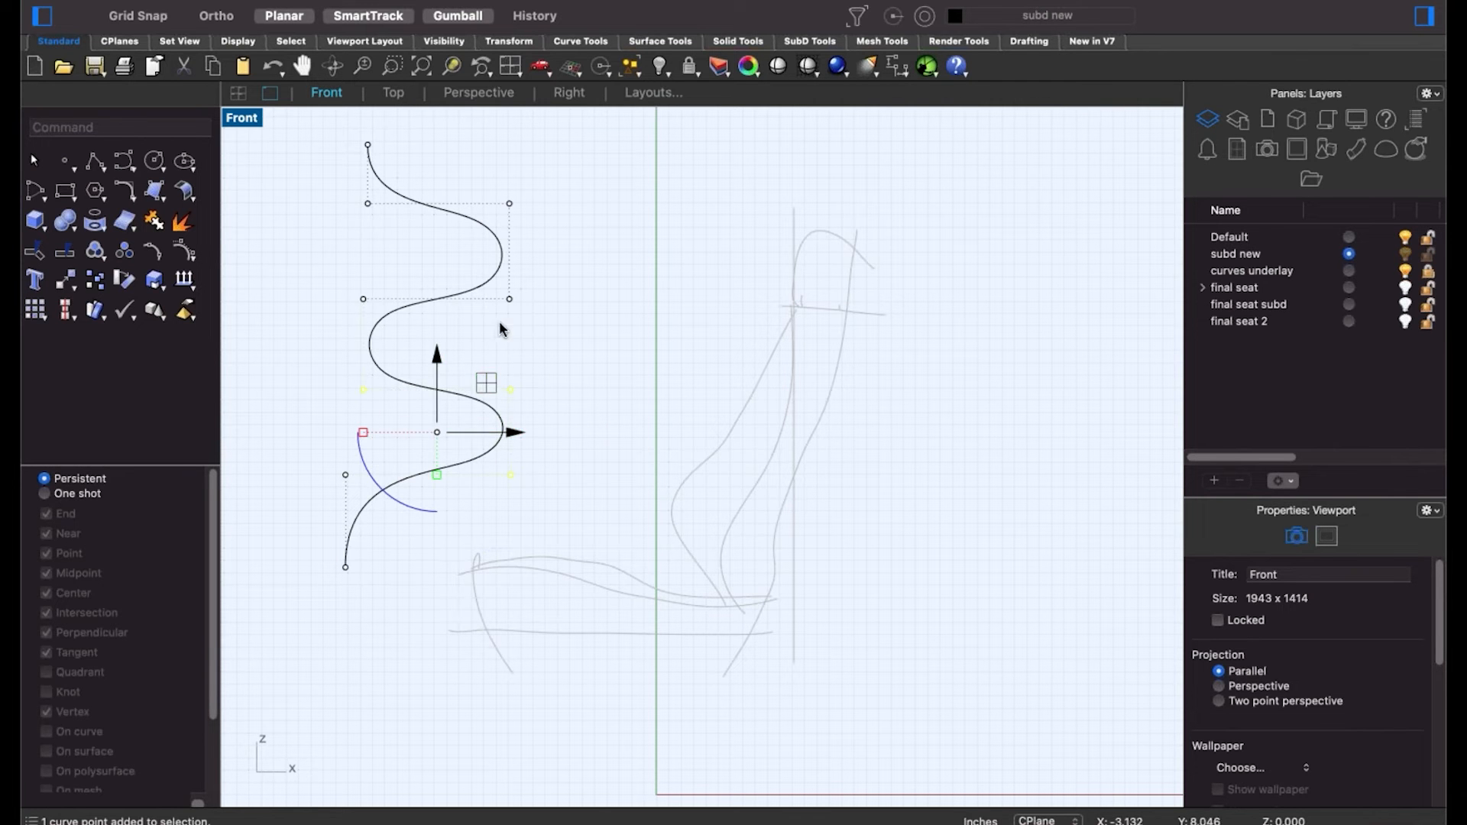
pyautogui.click(525, 359)
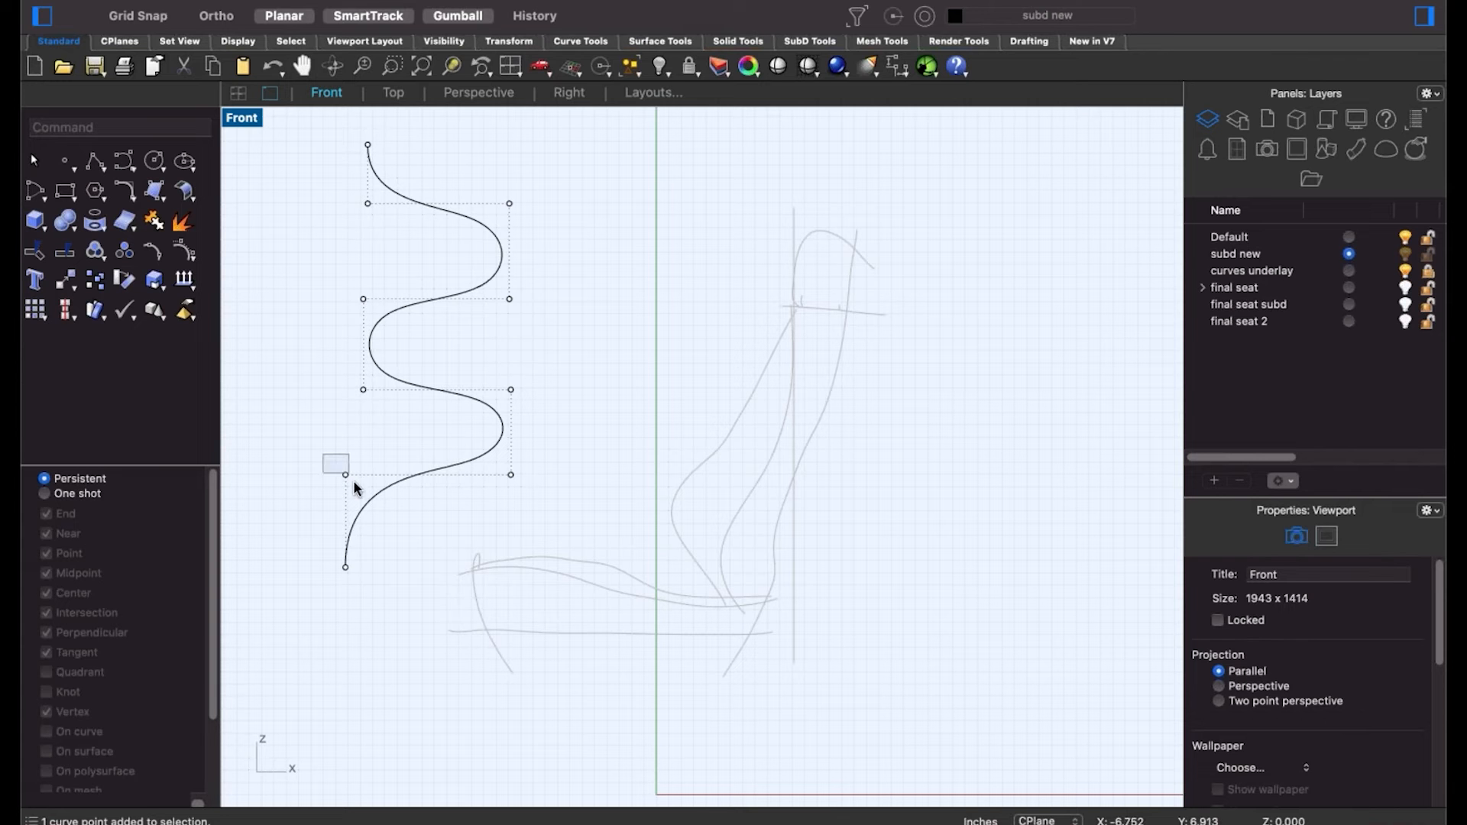
pyautogui.moveTo(360, 490); pyautogui.dragTo(361, 492)
pyautogui.keyDown('shift'); pyautogui.moveTo(495, 498); pyautogui.dragTo(527, 458); pyautogui.keyUp('shift')
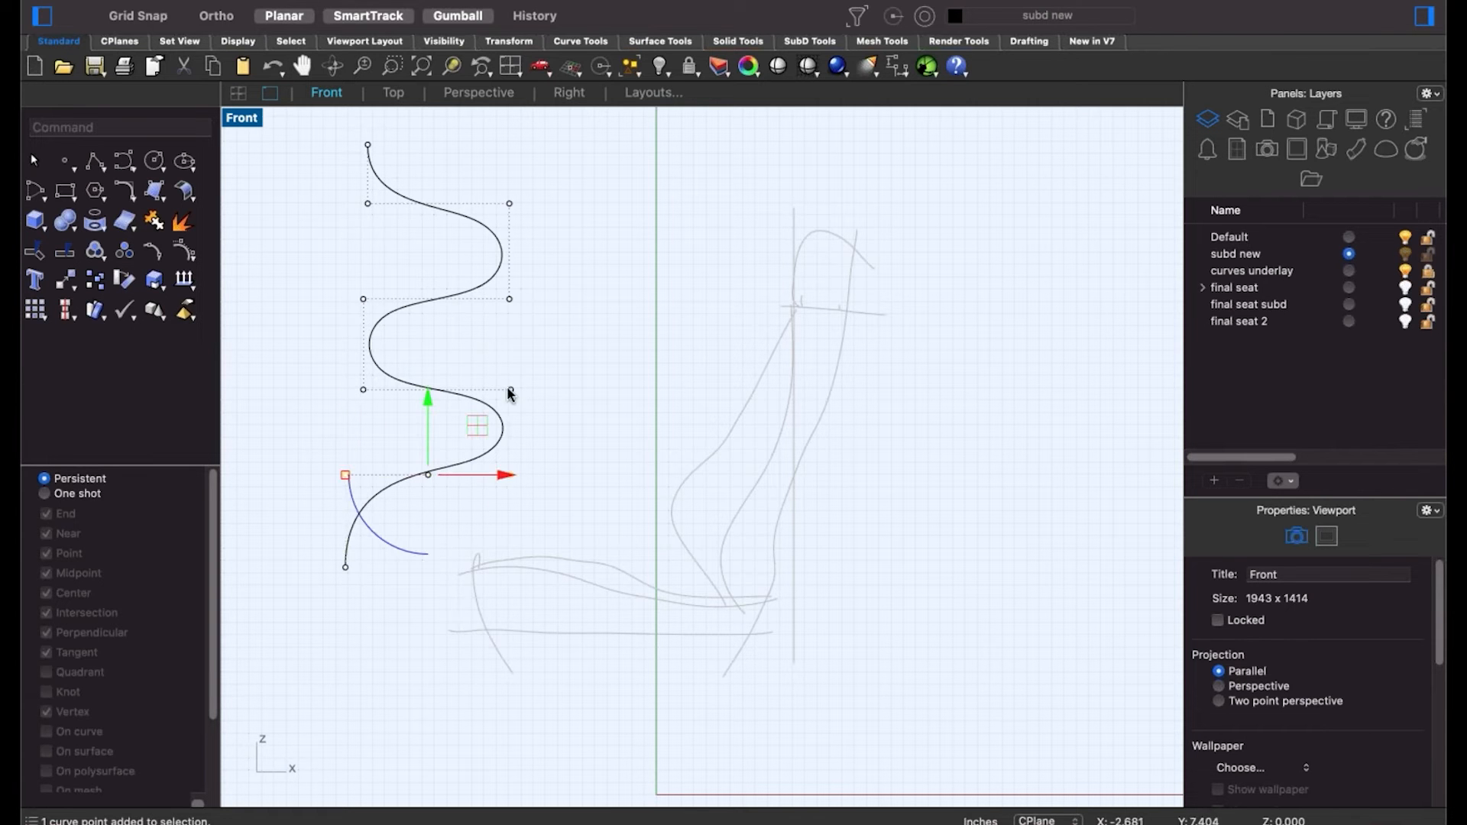
pyautogui.keyDown('shift'); pyautogui.moveTo(500, 361); pyautogui.dragTo(533, 419); pyautogui.keyUp('shift')
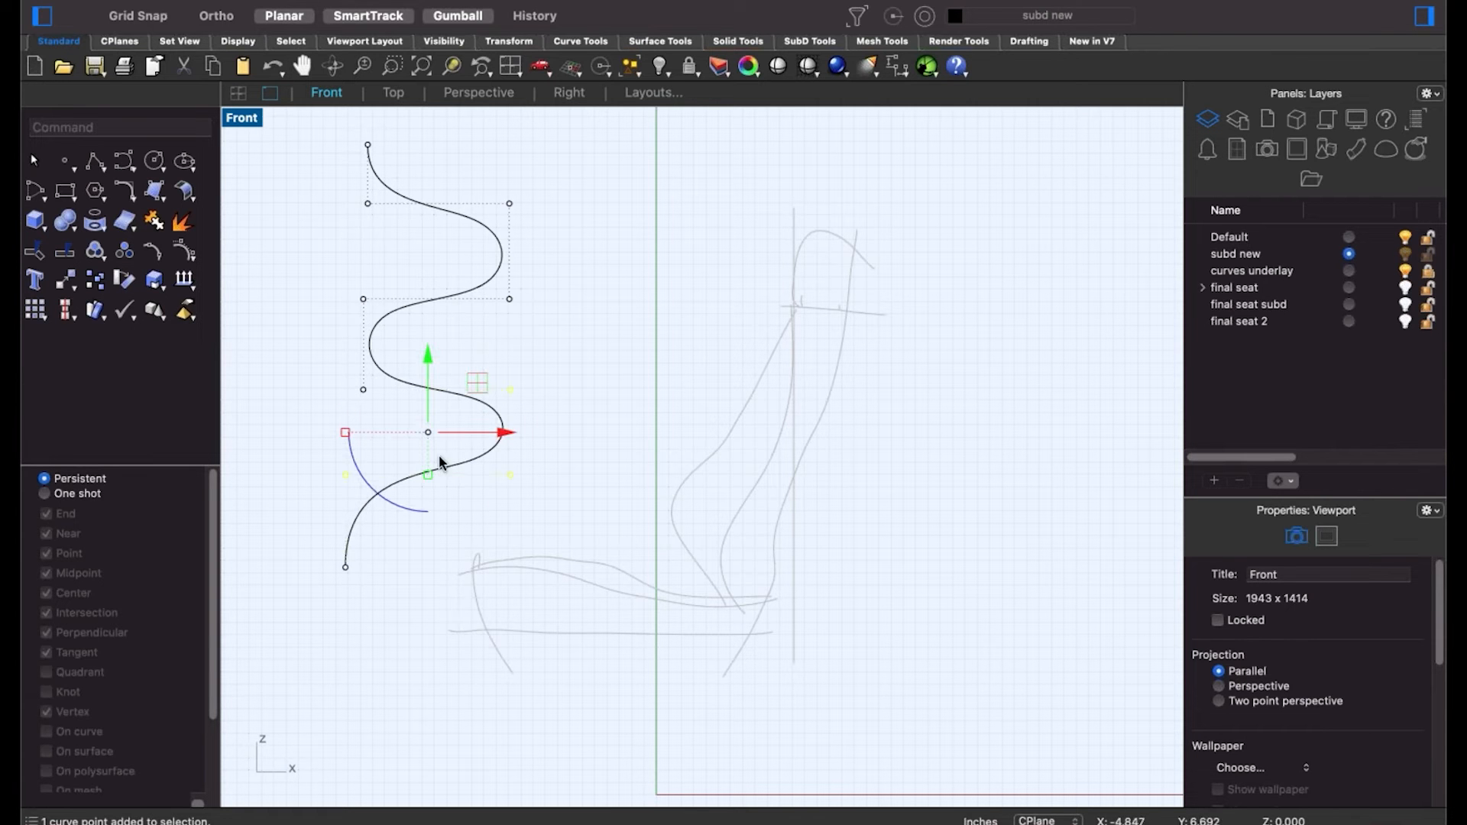
pyautogui.click(324, 475)
pyautogui.moveTo(324, 581); pyautogui.dragTo(536, 451)
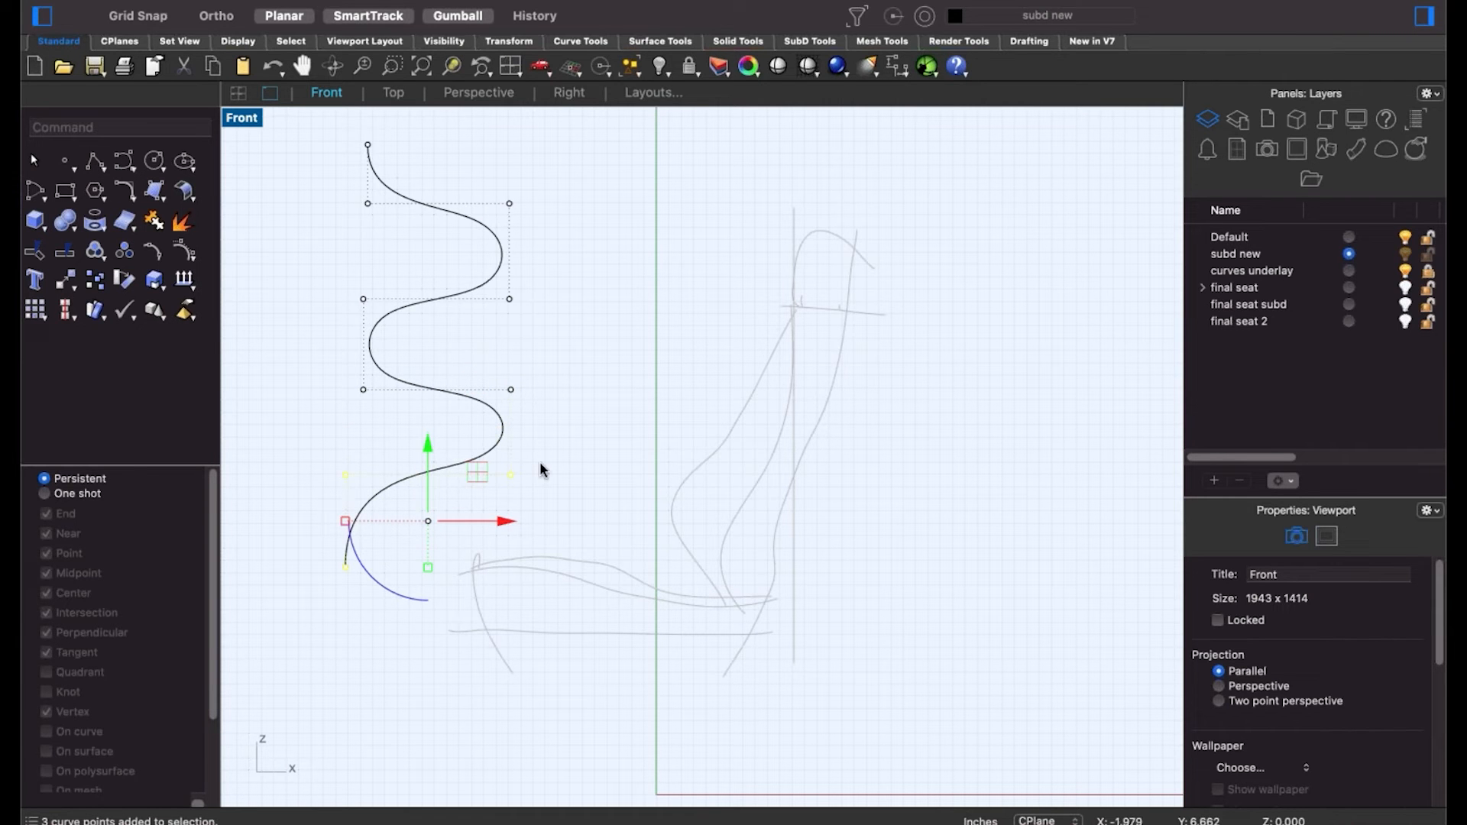
pyautogui.press('Escape')
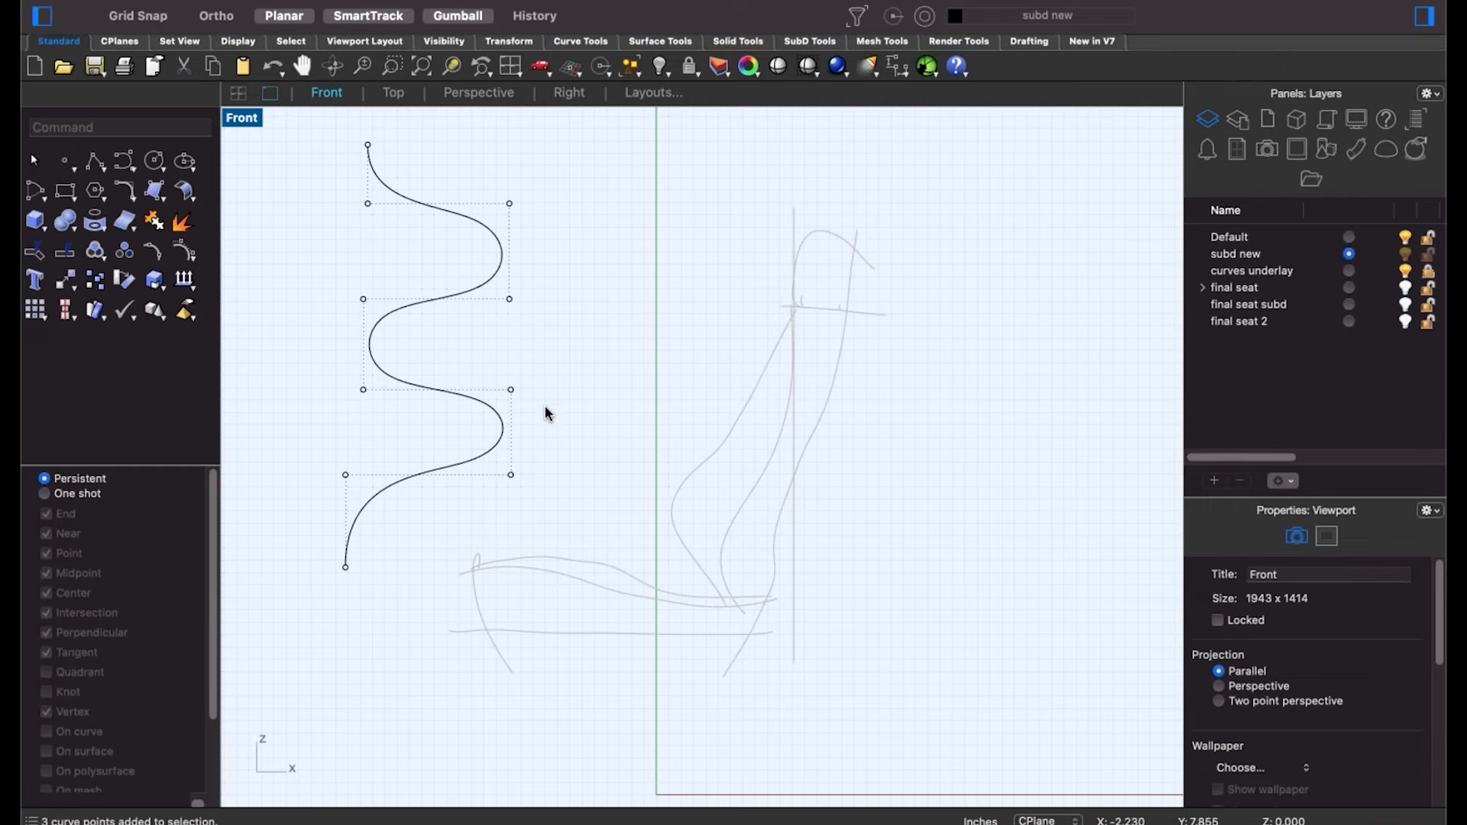
# Delete the zigzag curve and bring back the hidden backrest SubD in flat display.
pyautogui.click(497, 432)
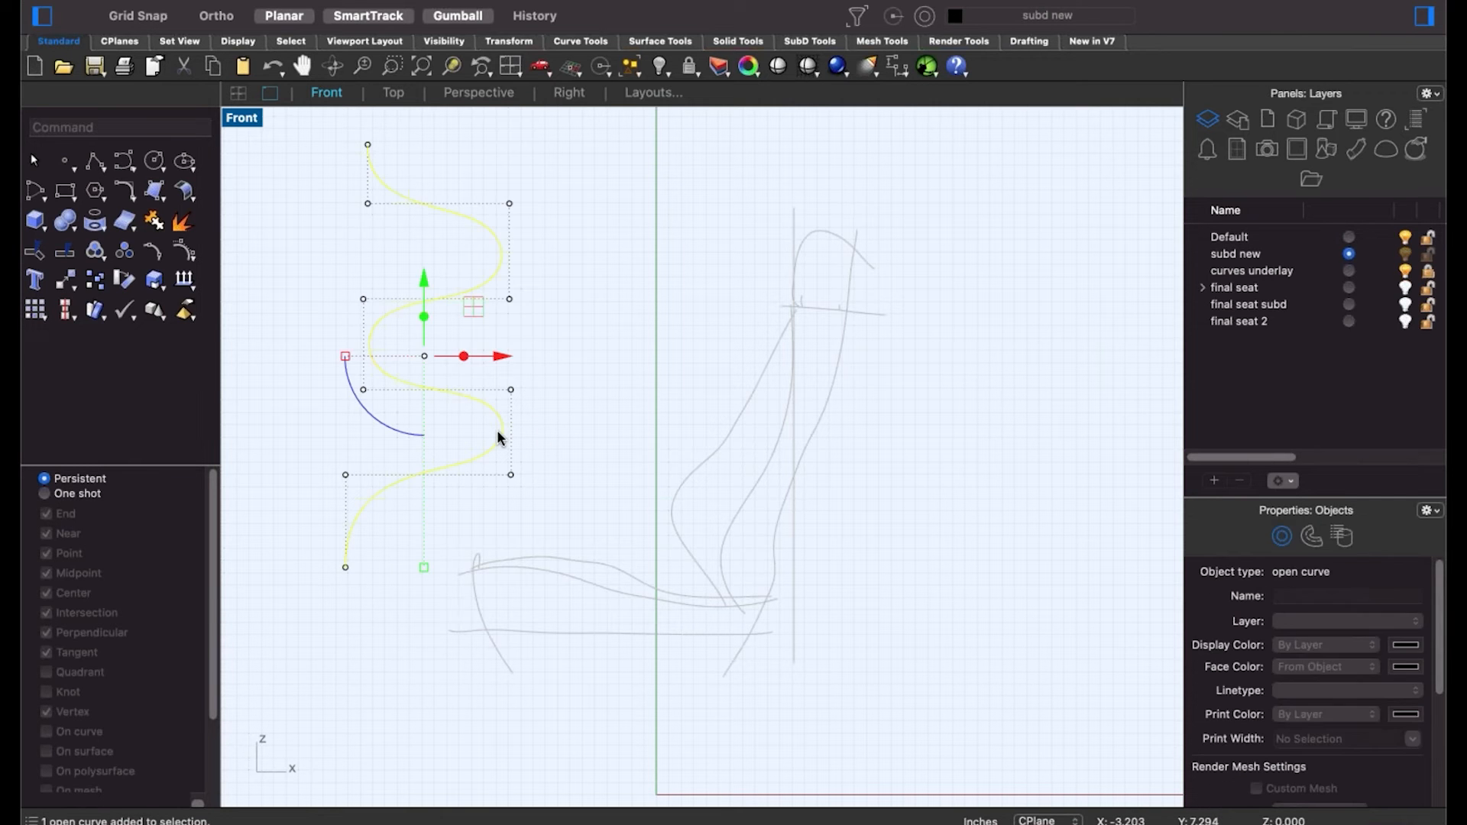
pyautogui.press('Delete')
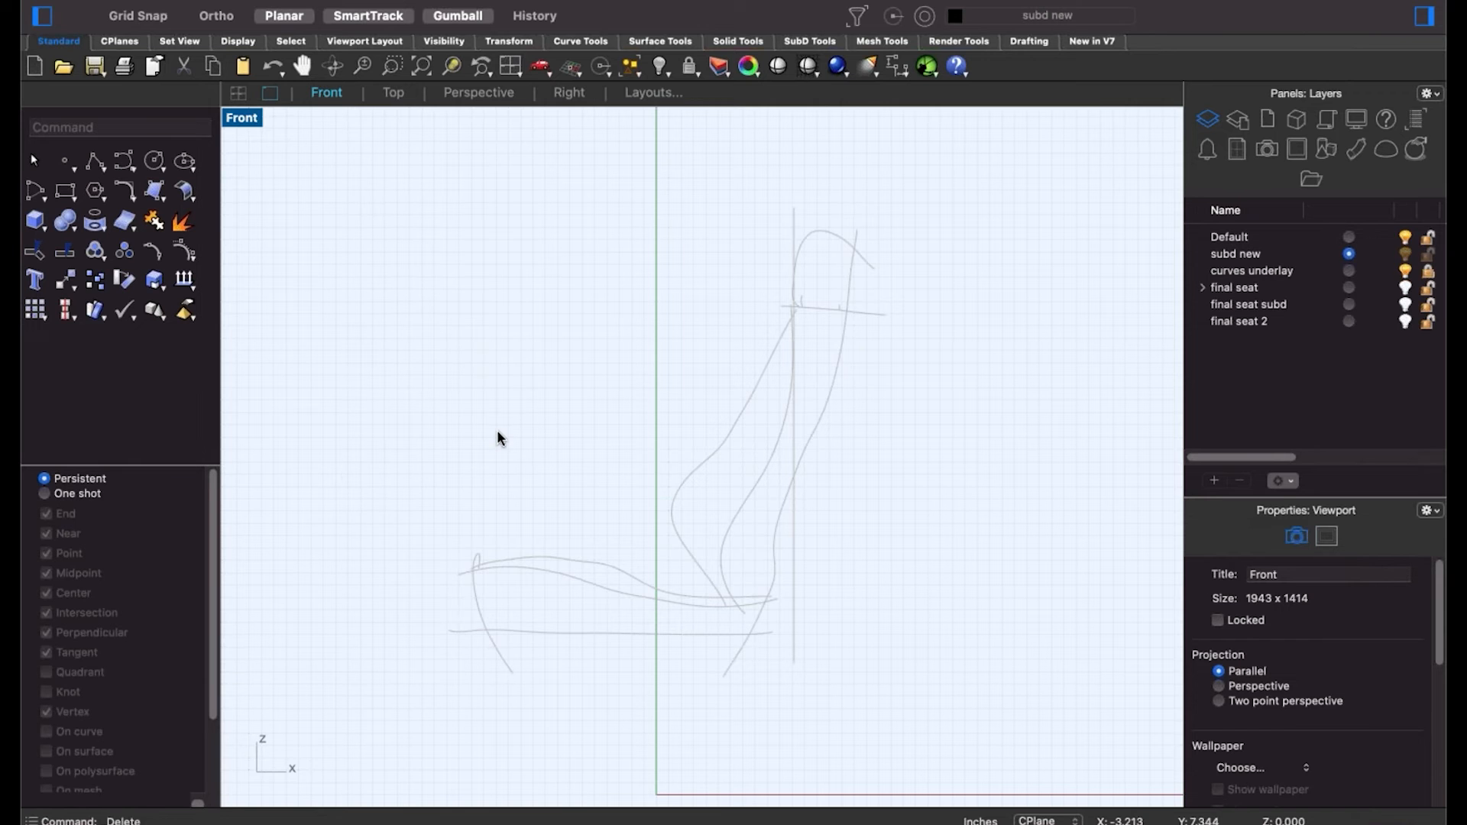
pyautogui.hotkey('ctrl', 'alt', 'h')
pyautogui.scroll(4, 828, 579)
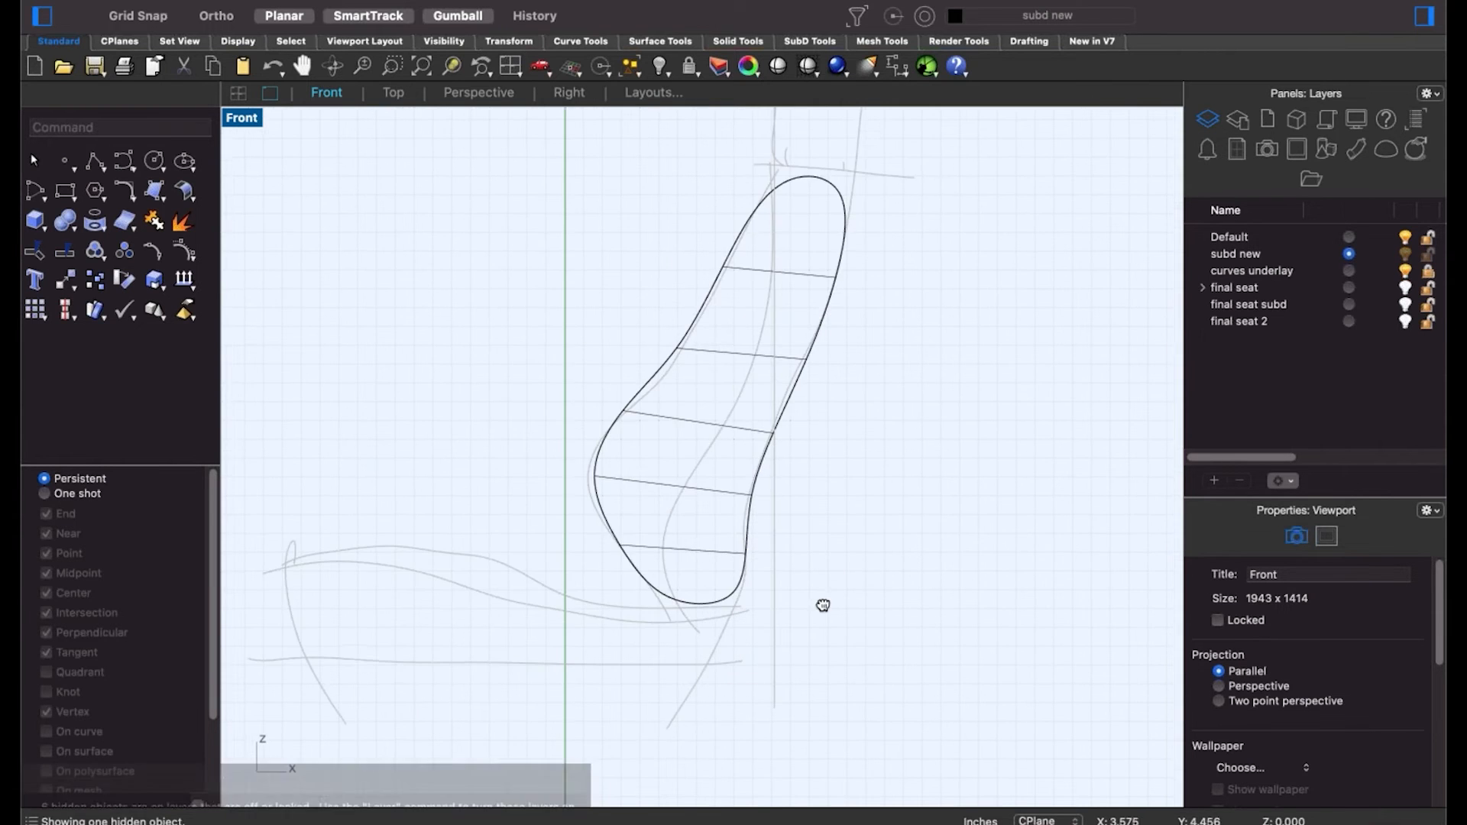
pyautogui.press('Tab')
pyautogui.scroll(3, 795, 577)
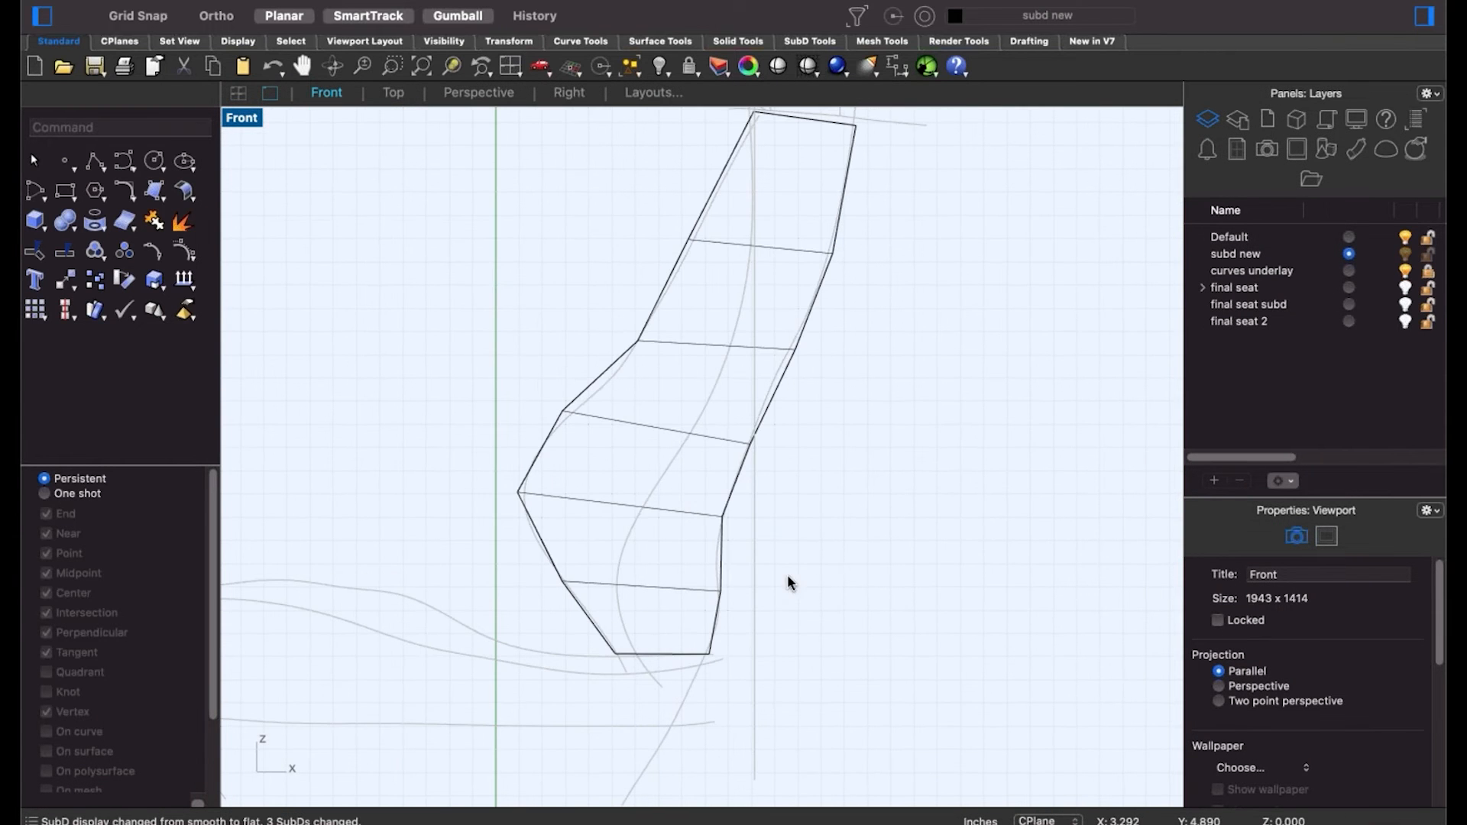
# Hide the backrest SubD so only the seat underlay curves remain in the front view.
pyautogui.click(608, 508)
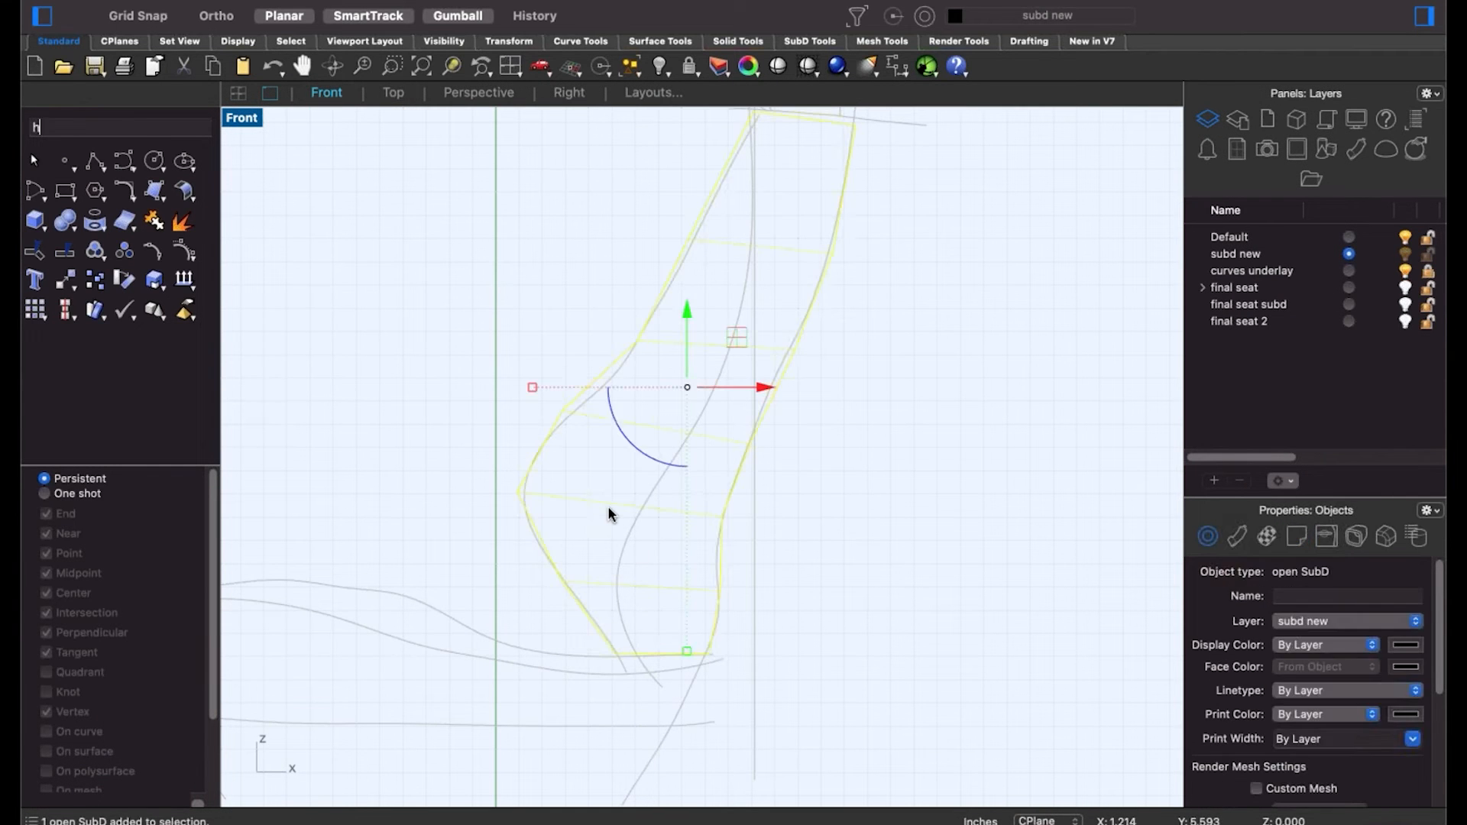
pyautogui.hotkey('ctrl', 'h')
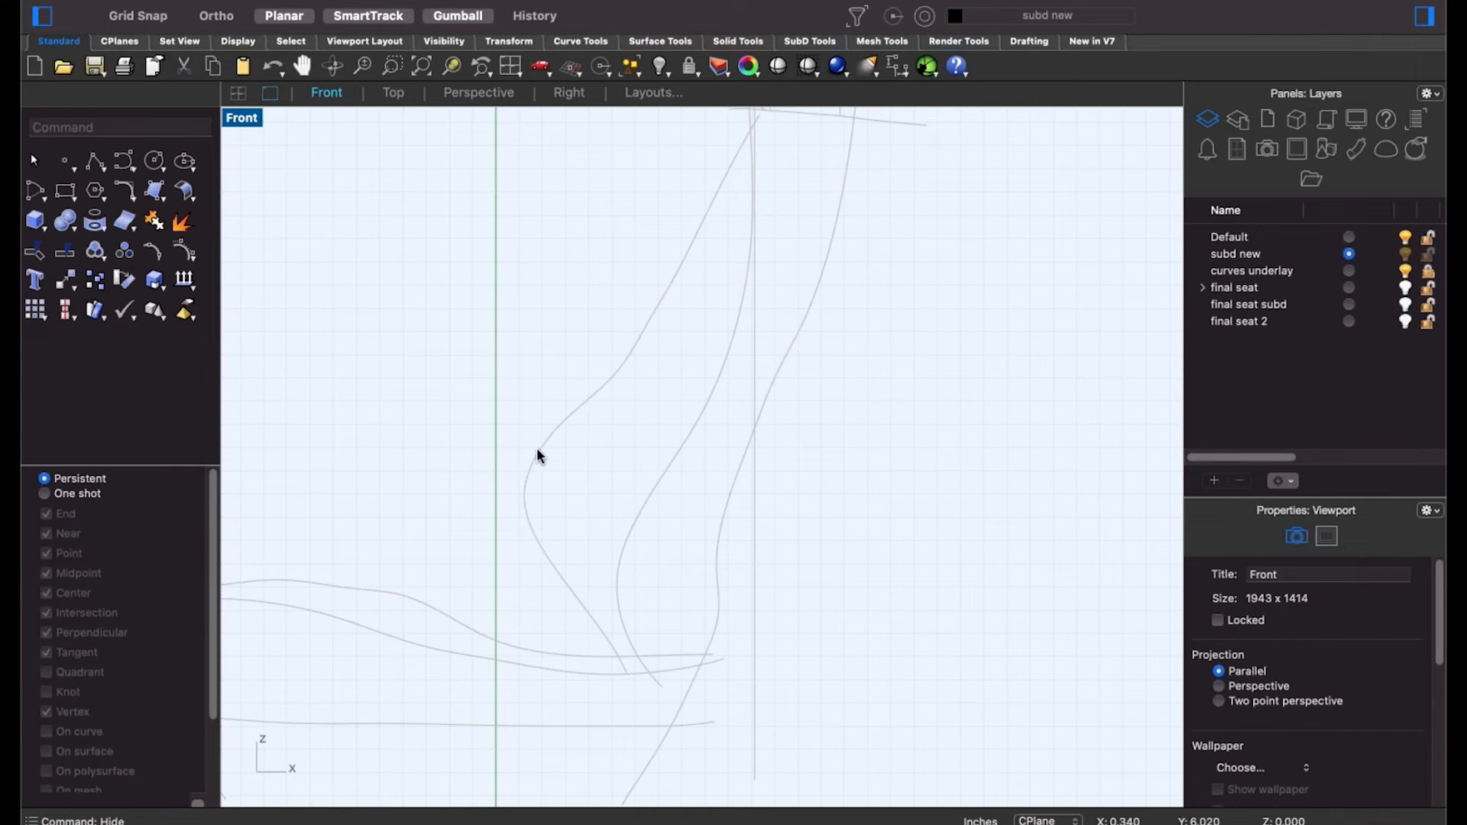
pyautogui.scroll(-5, 631, 380)
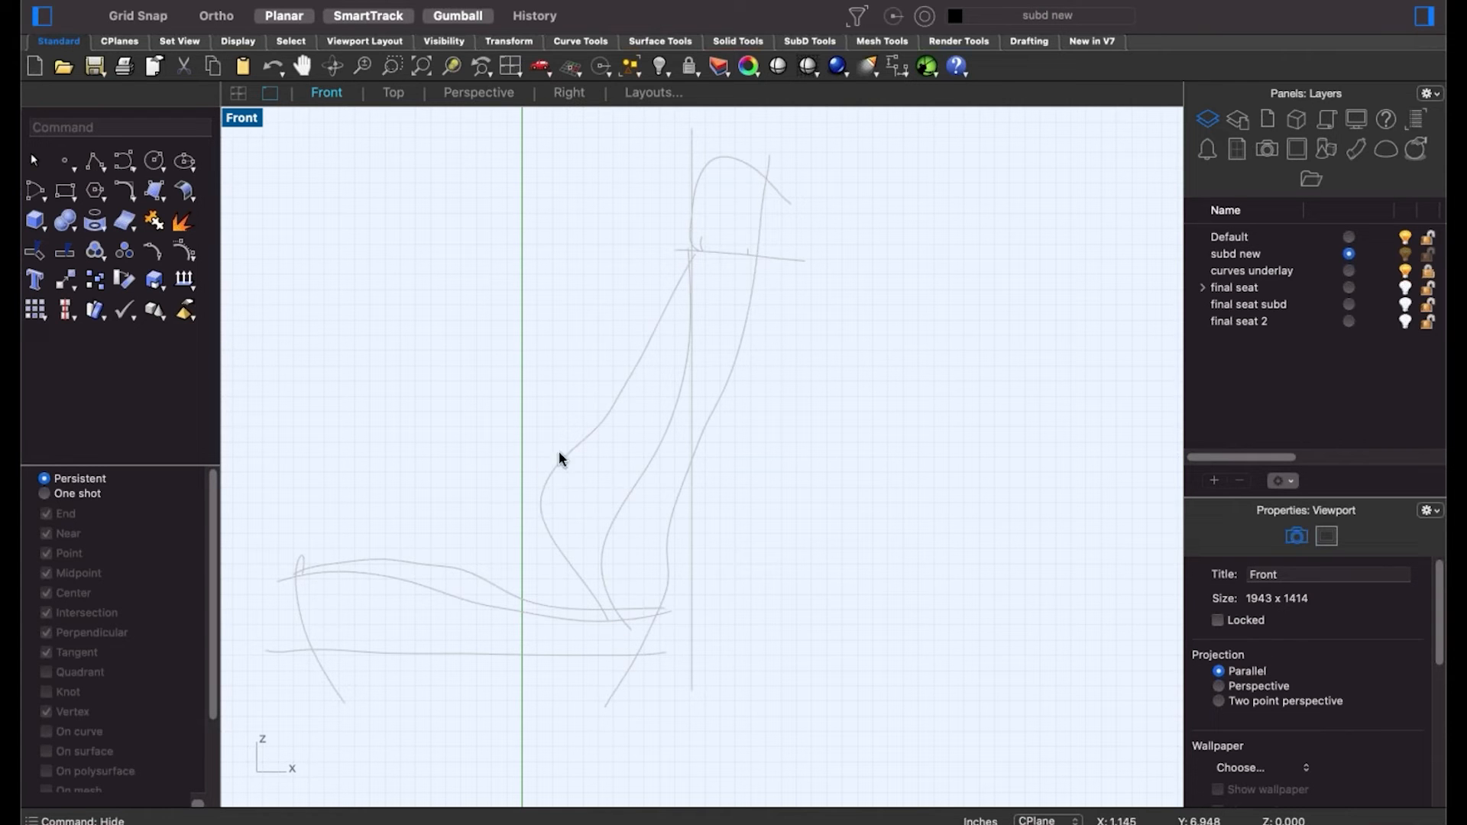
# Draw a three-point control-point curve around the underlay's lumbar bulge, check its control points, and delete it.
pyautogui.click(124, 166)
pyautogui.click(603, 622)
pyautogui.click(501, 489)
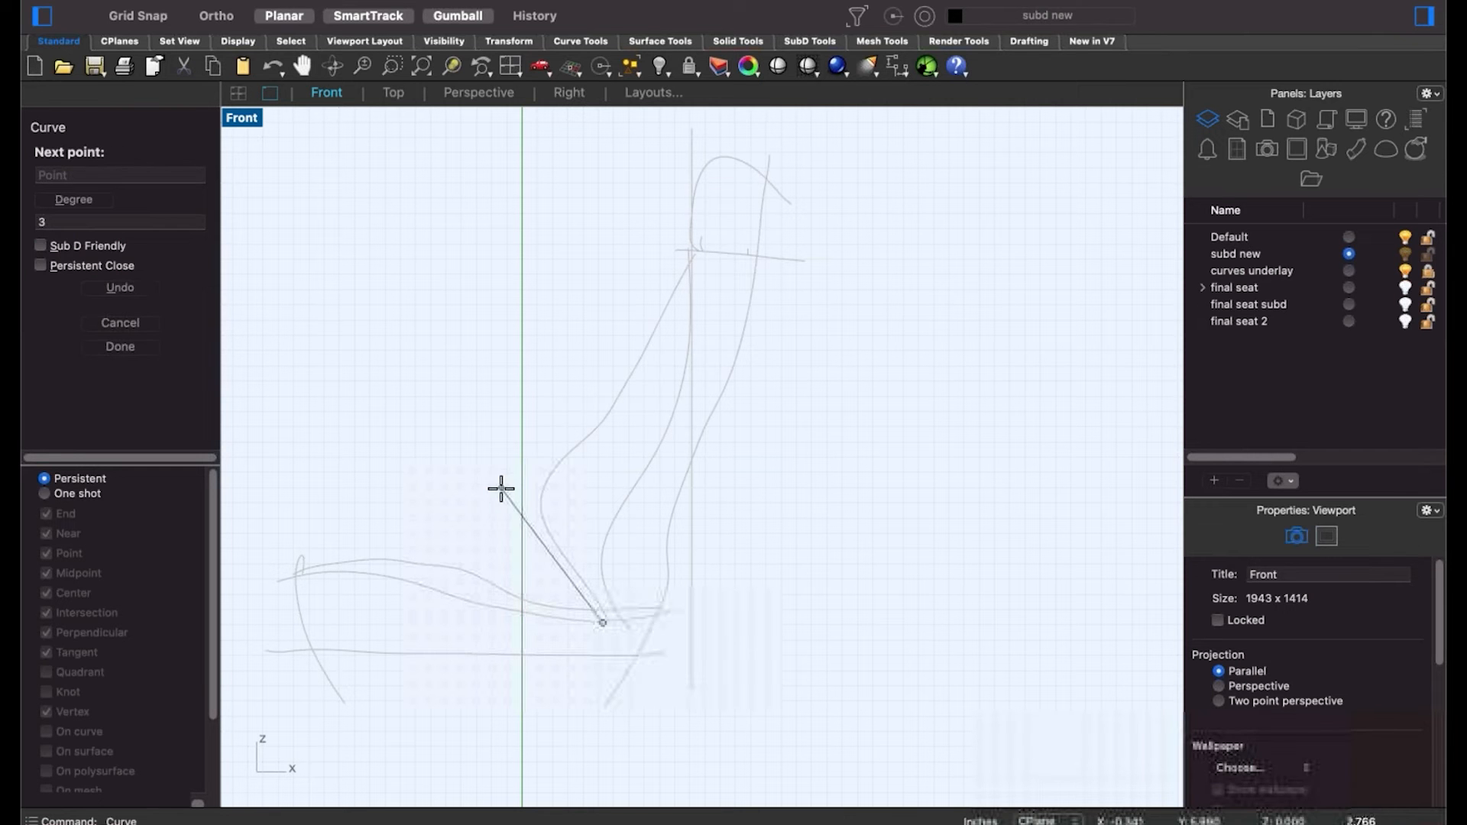
pyautogui.click(583, 433)
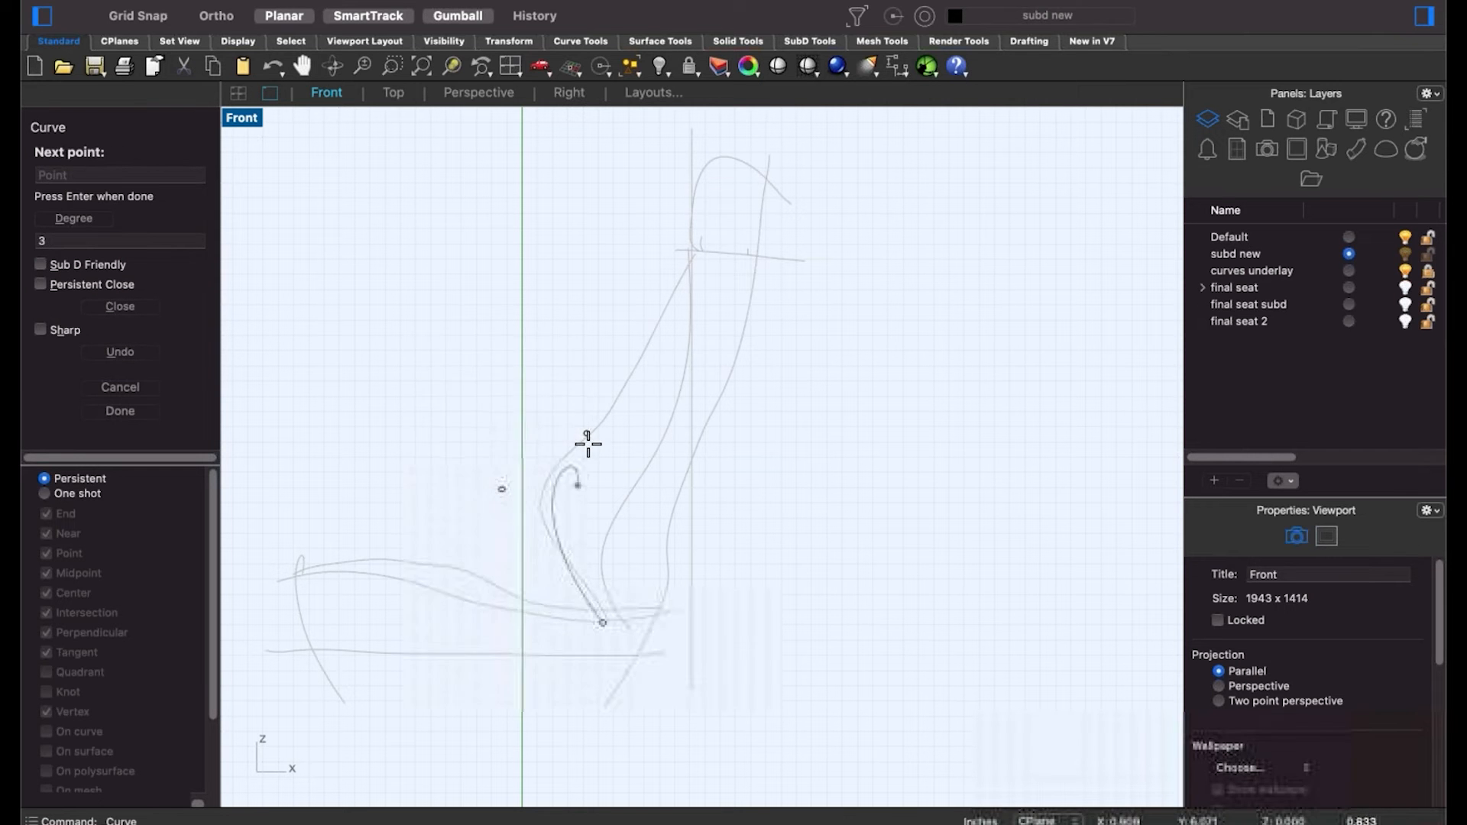
pyautogui.press('Return')
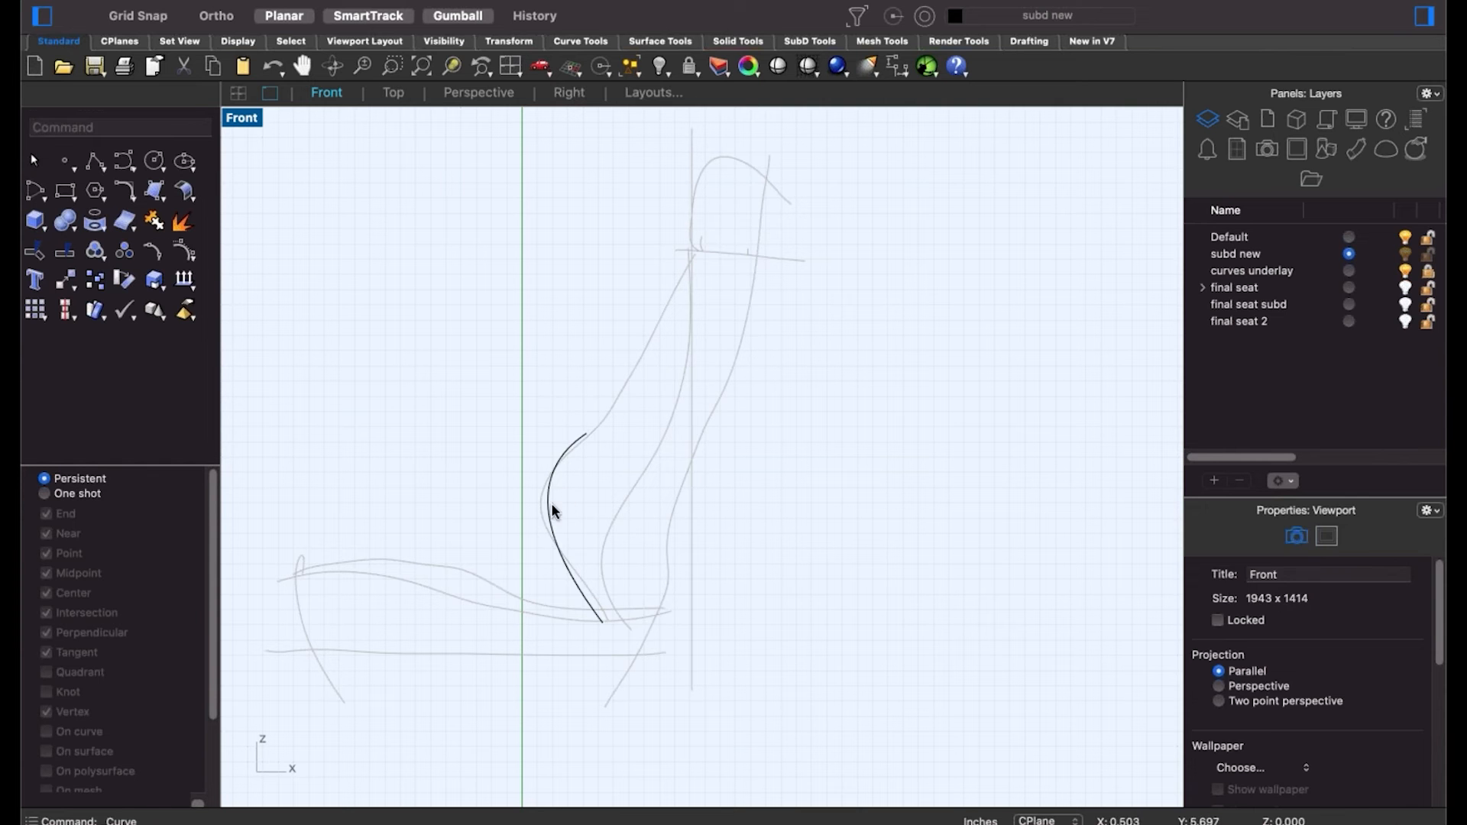
pyautogui.click(551, 503)
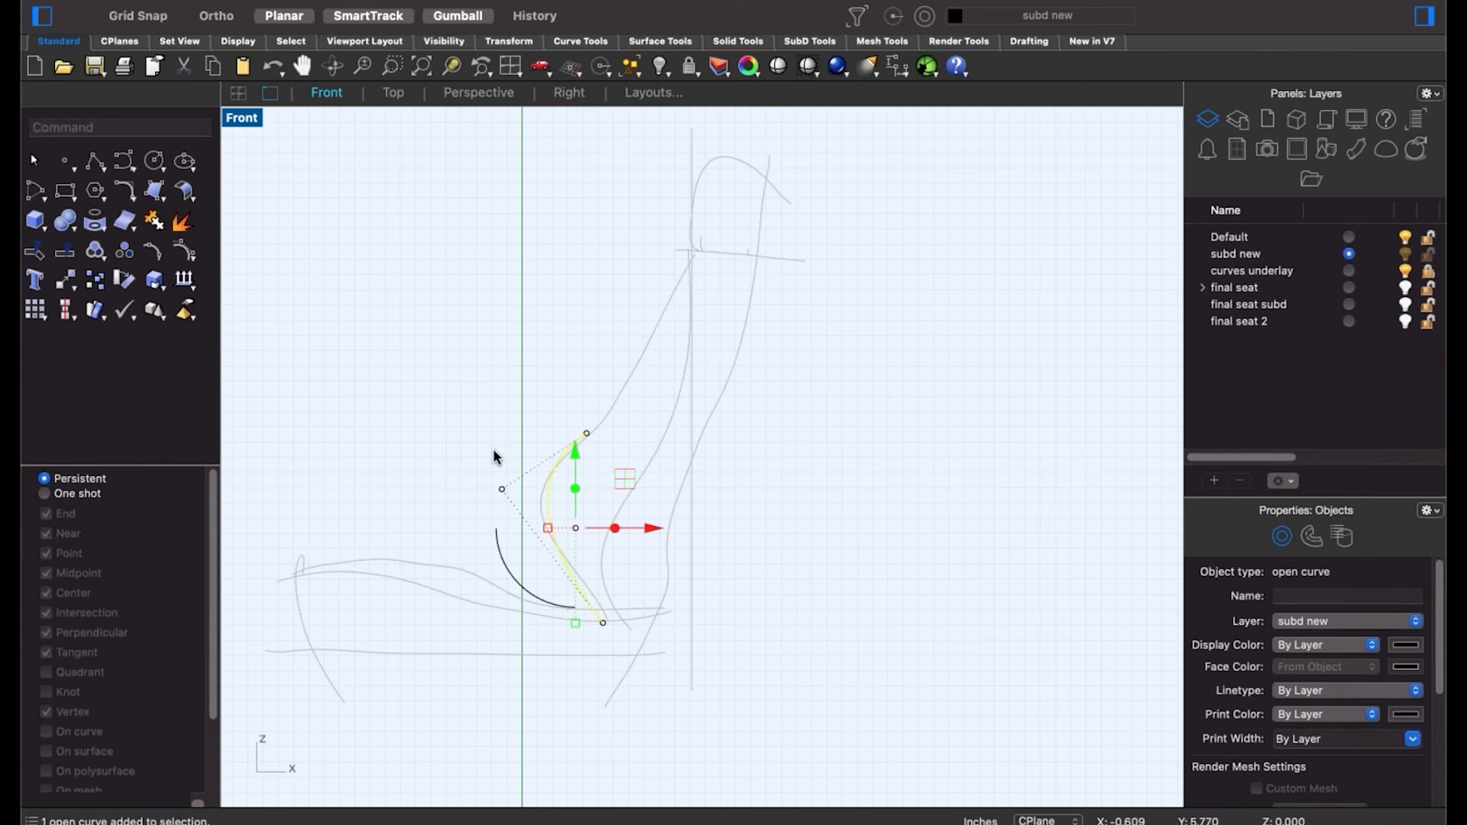
pyautogui.press('Delete')
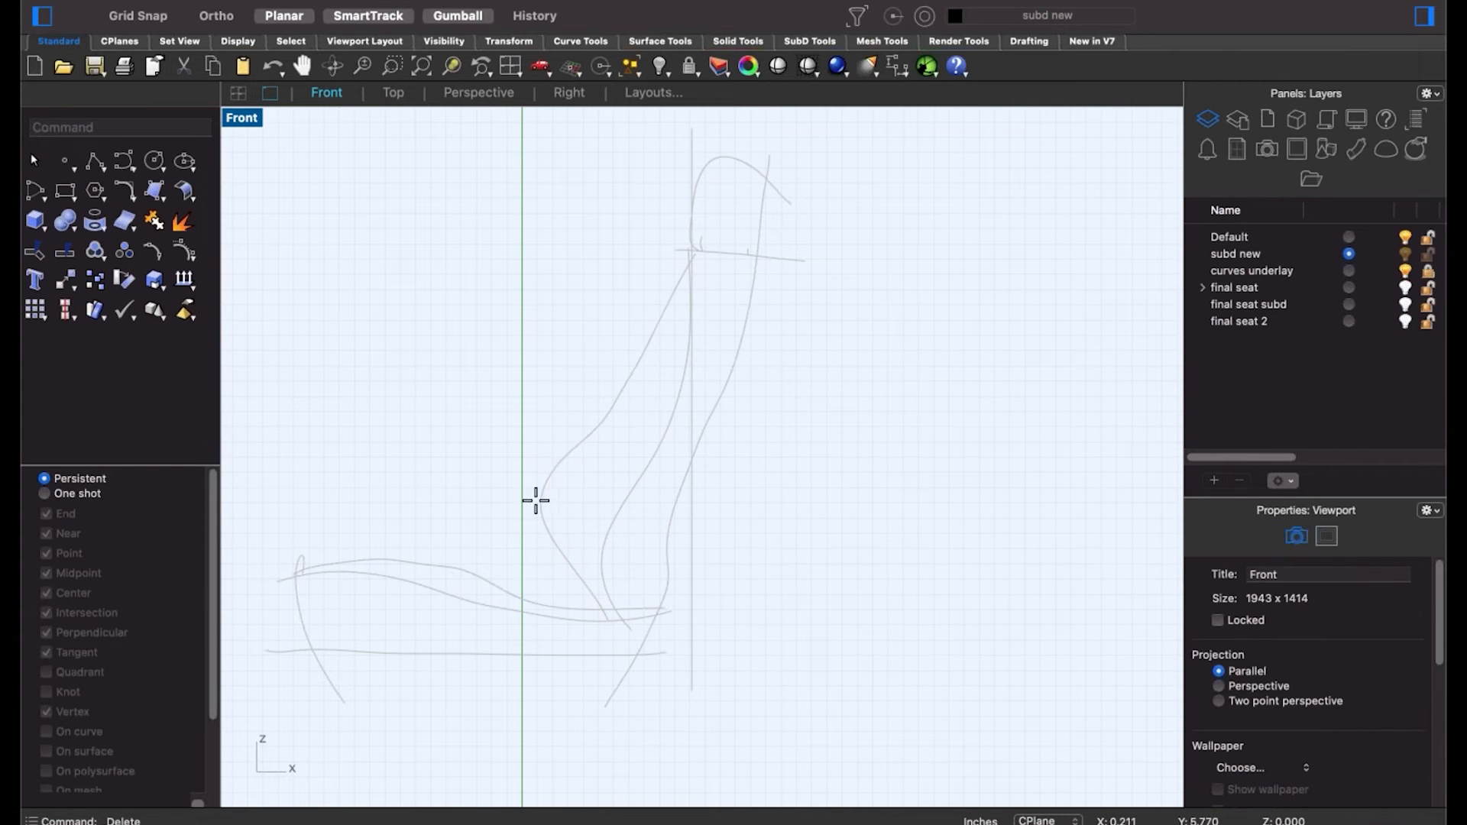
# Draw a three-point control-point curve along the backrest underlay's concave bend above the lumbar bulge, and turn on its control points.
pyautogui.press('Return')
pyautogui.click(555, 470)
pyautogui.click(612, 423)
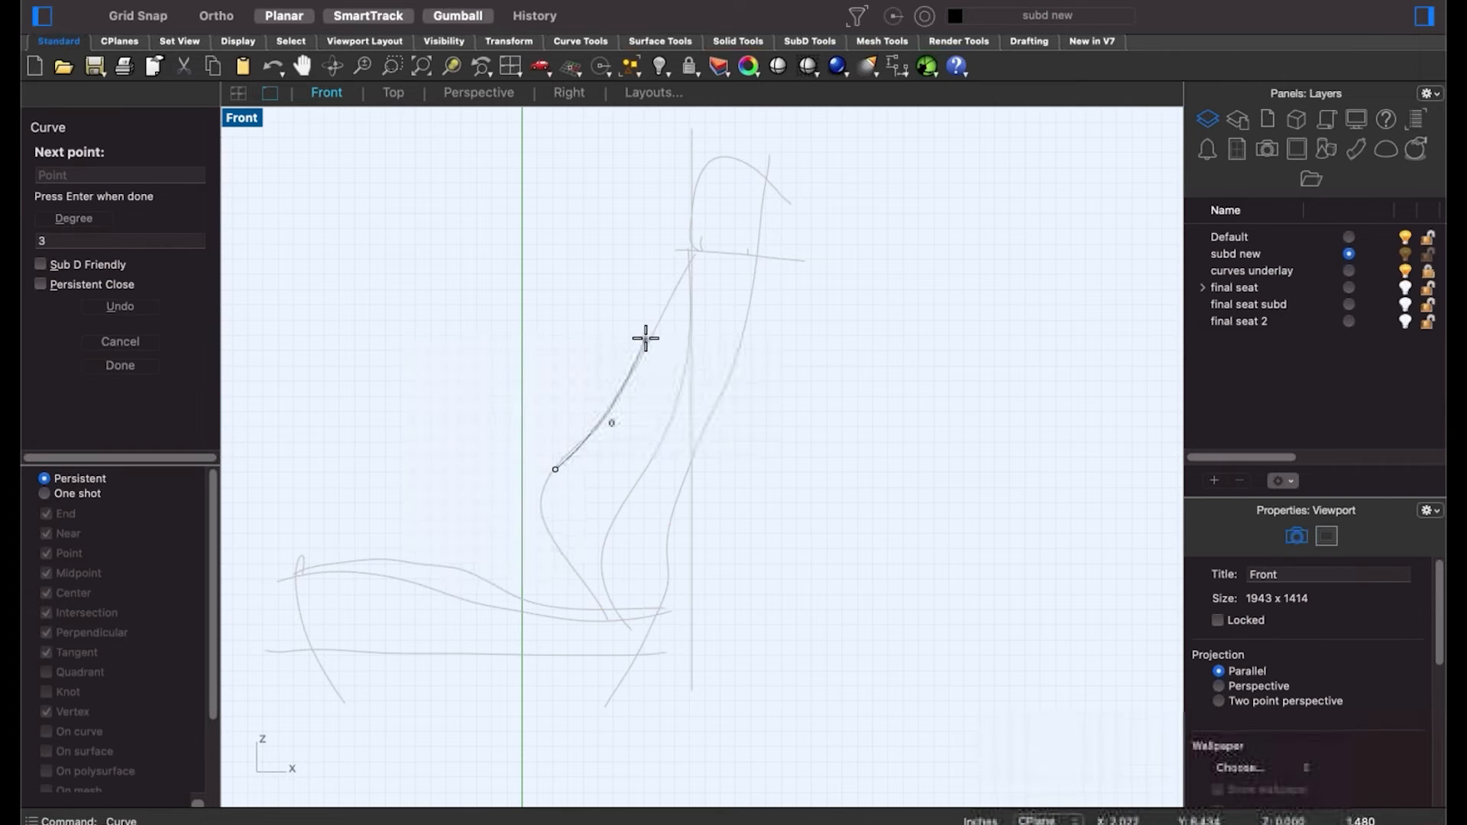
pyautogui.click(645, 339)
pyautogui.press('Return')
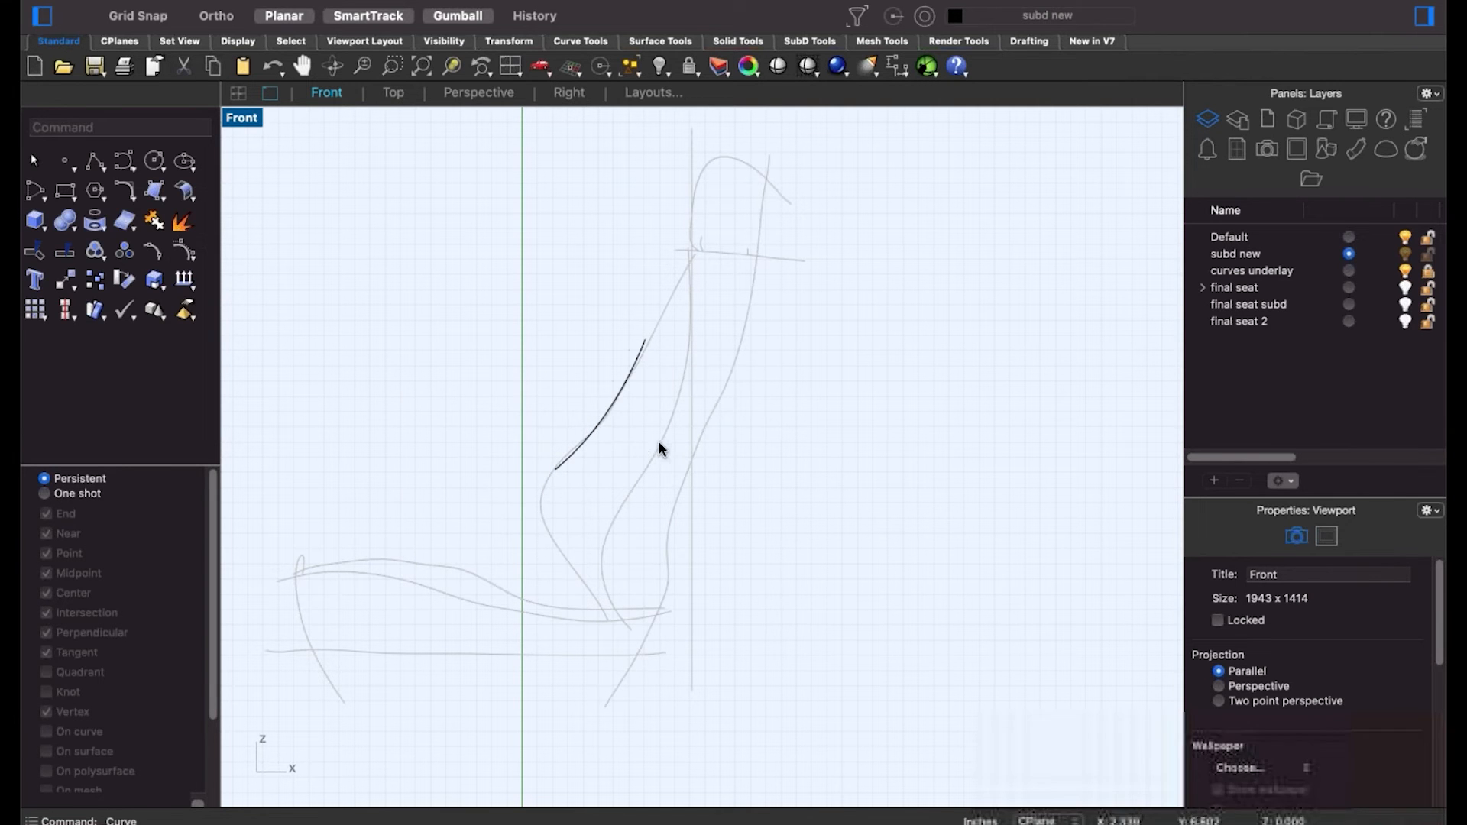
pyautogui.click(625, 397)
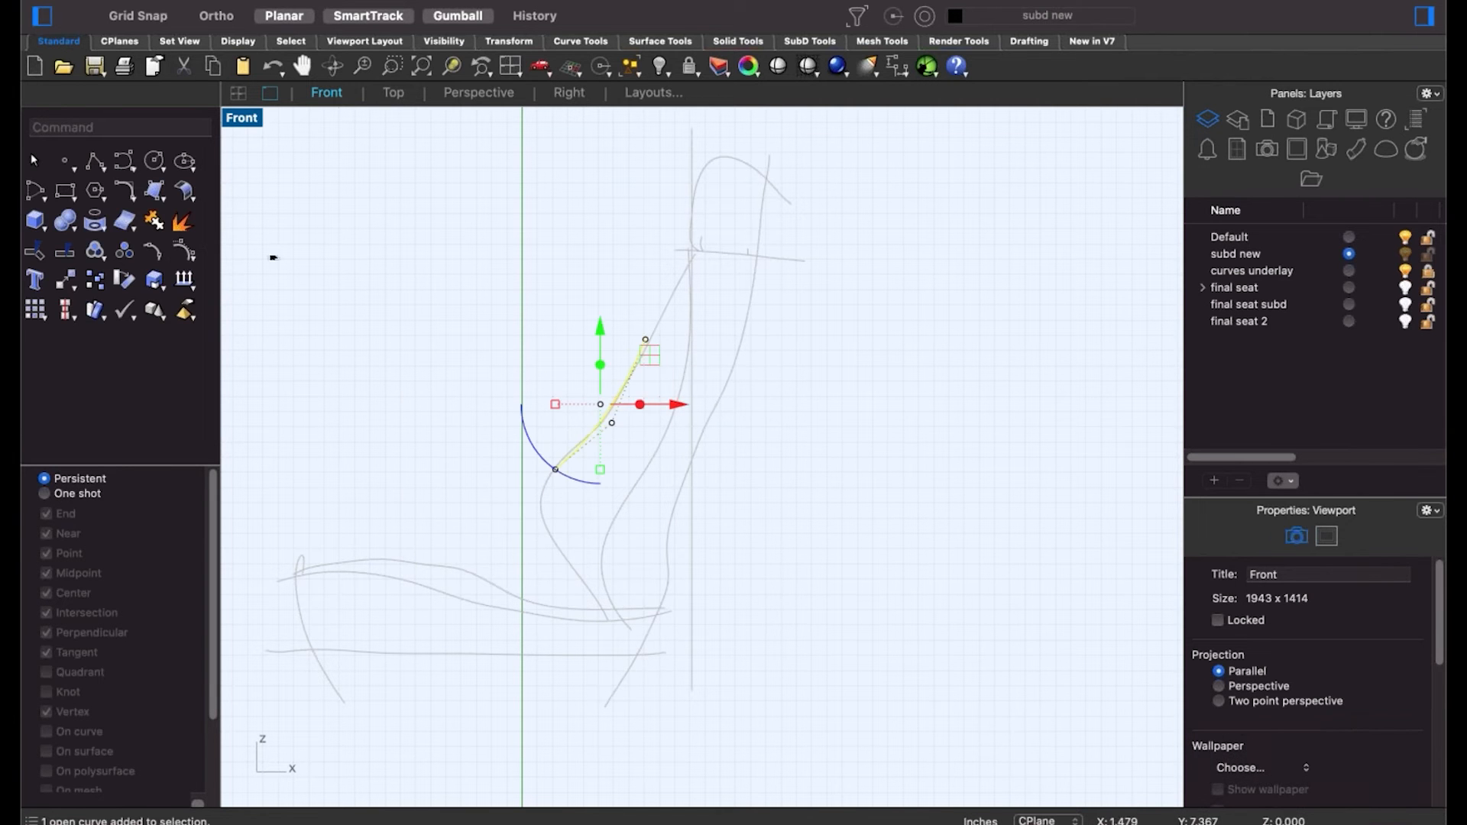
pyautogui.click(186, 252)
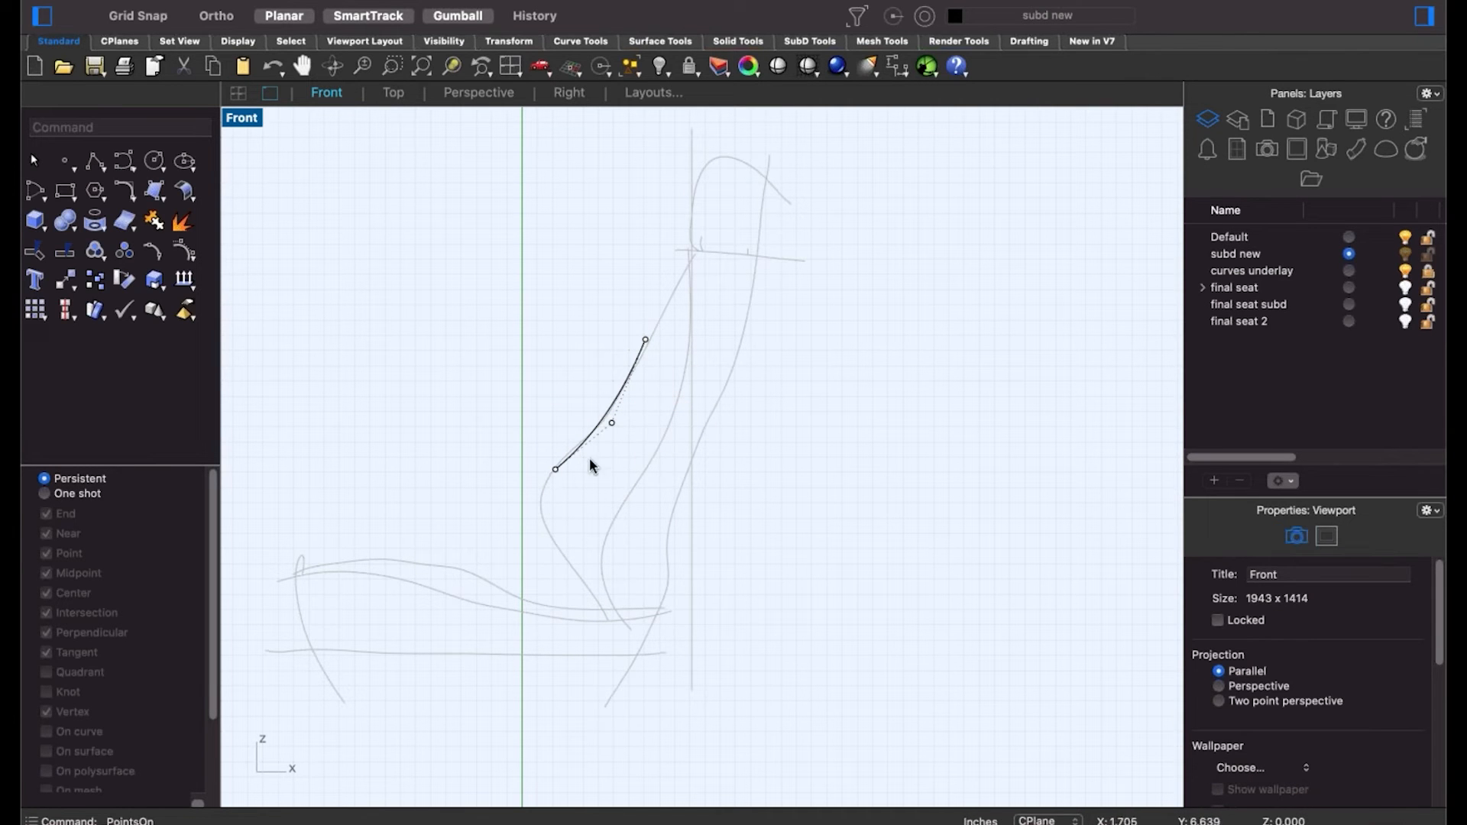
pyautogui.click(555, 470)
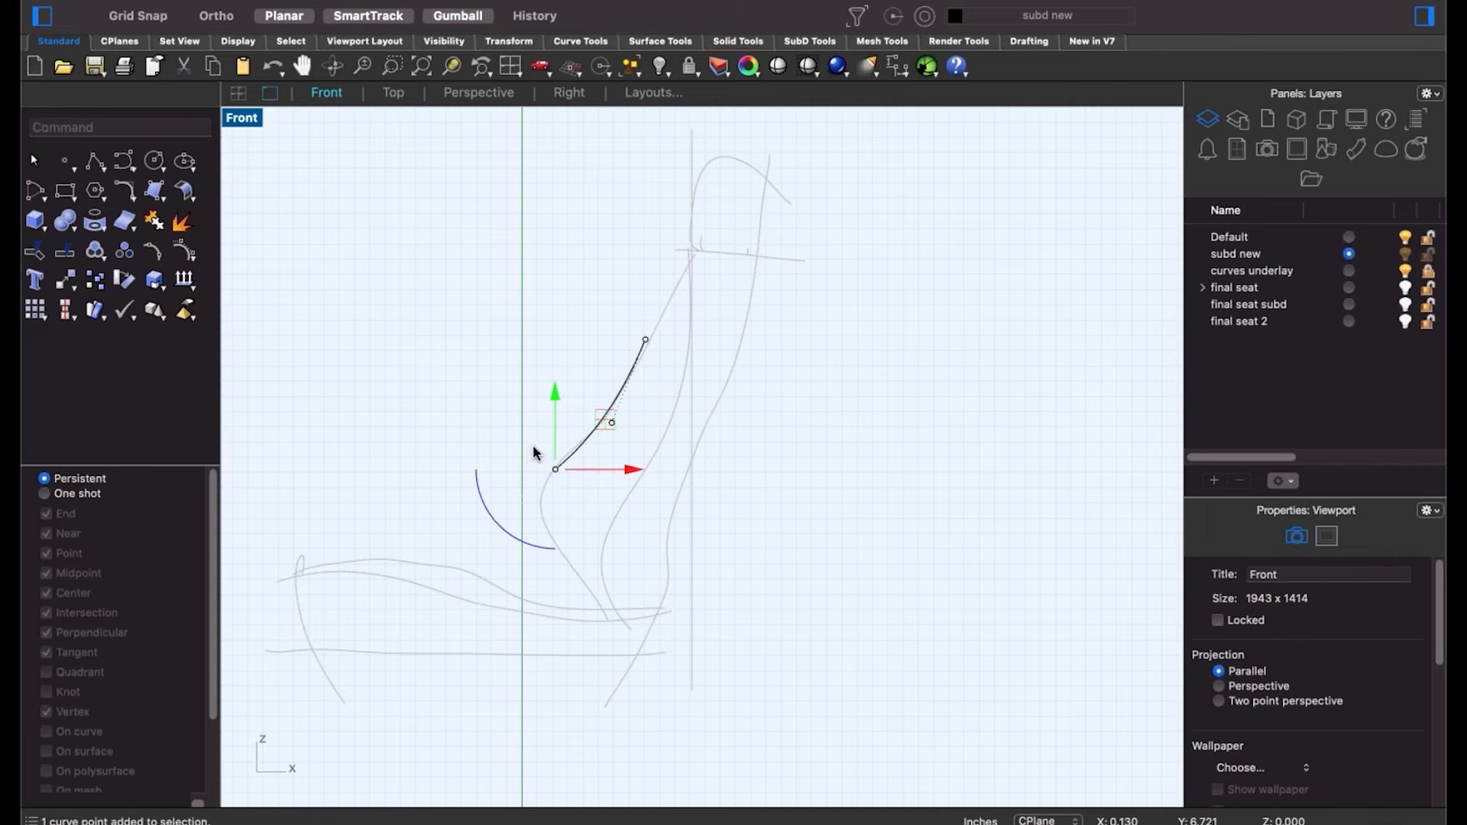
pyautogui.press('Escape')
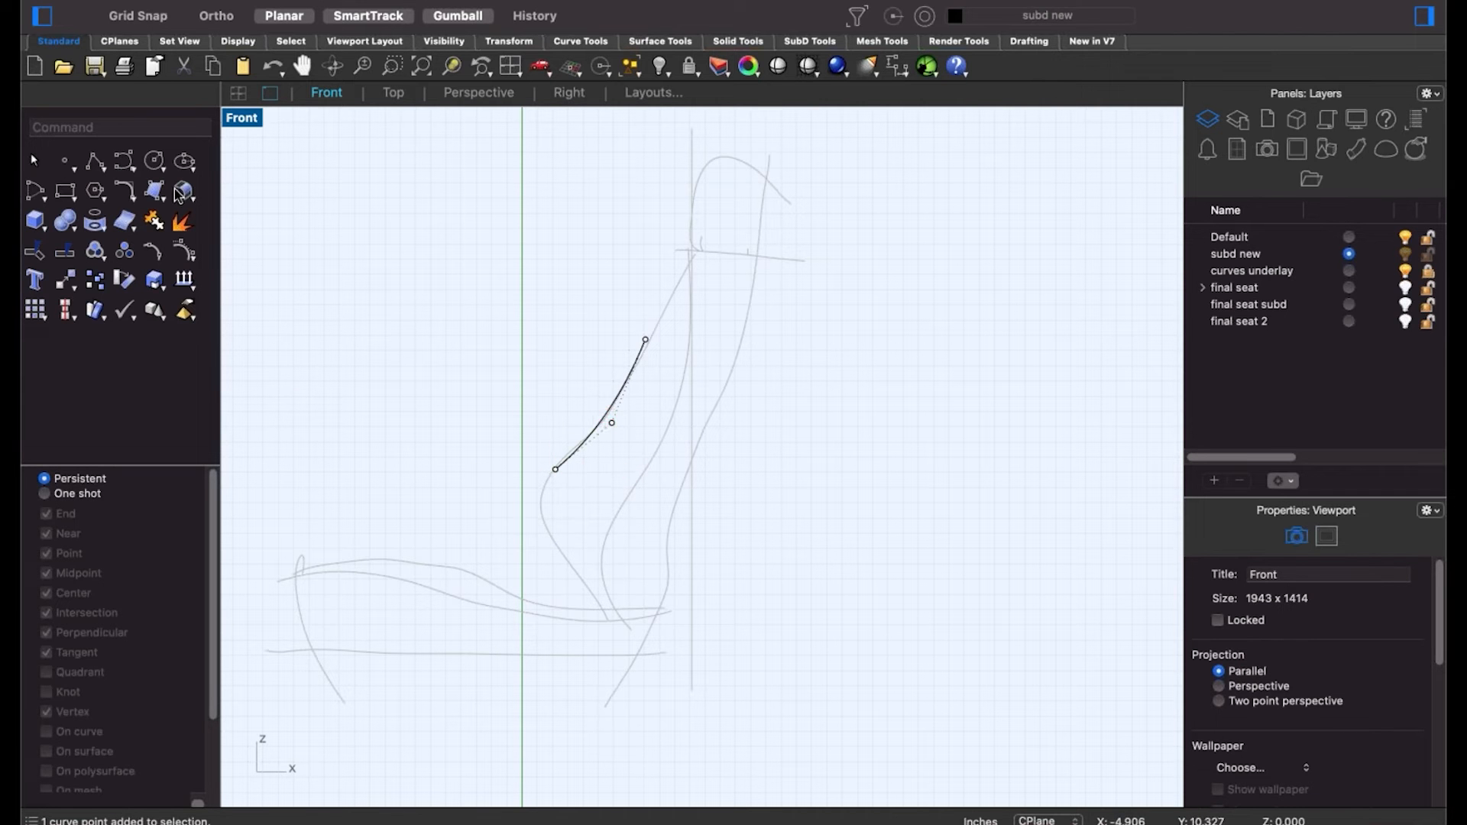
# Draw a five-point, degree 3 control-point curve with two bends in the empty area beside the underlay, and delete it.
pyautogui.click(125, 161)
pyautogui.click(292, 394)
pyautogui.click(302, 271)
pyautogui.click(459, 289)
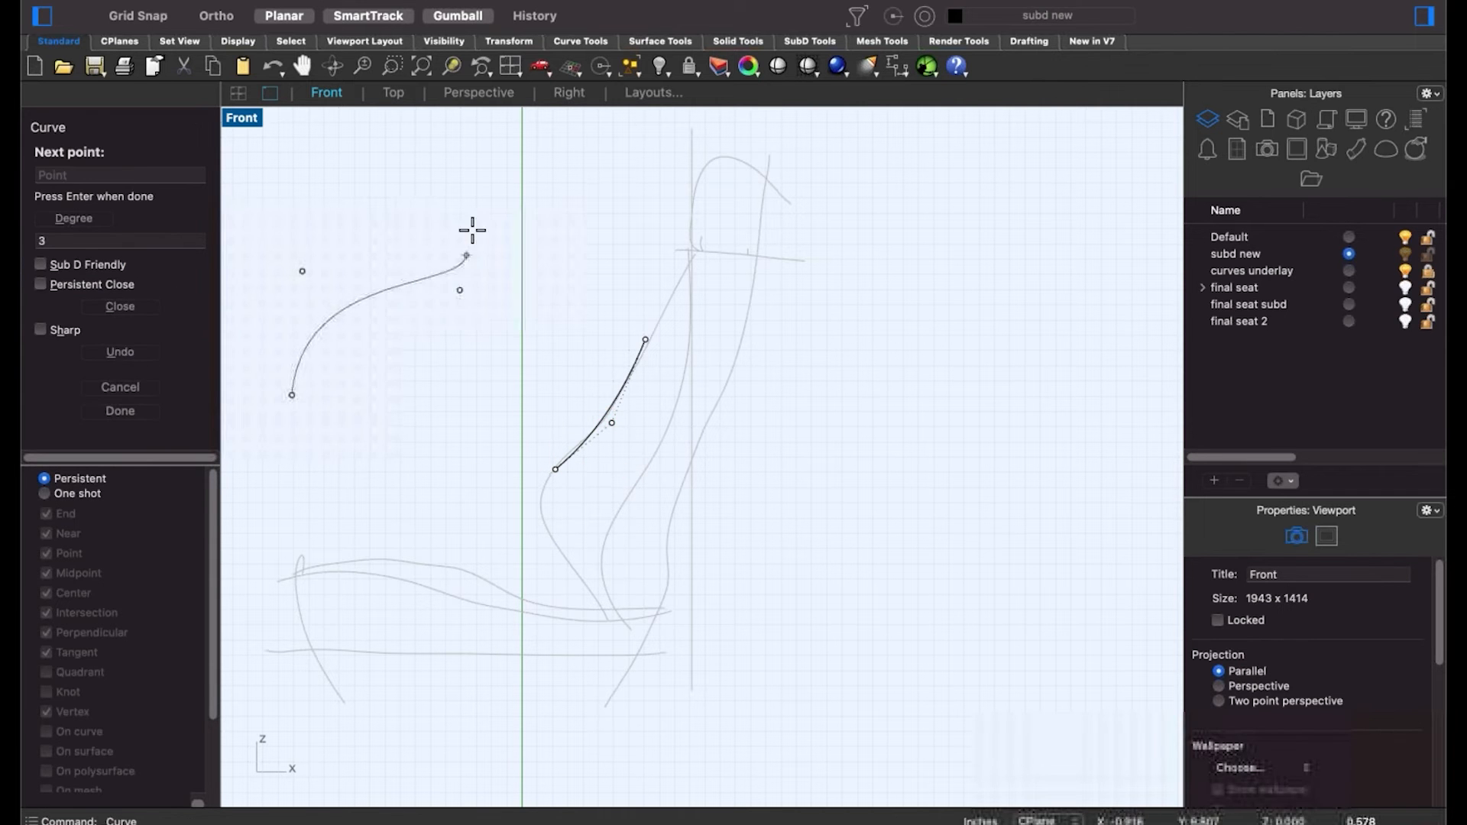
pyautogui.click(473, 231)
pyautogui.click(323, 177)
pyautogui.press('Return')
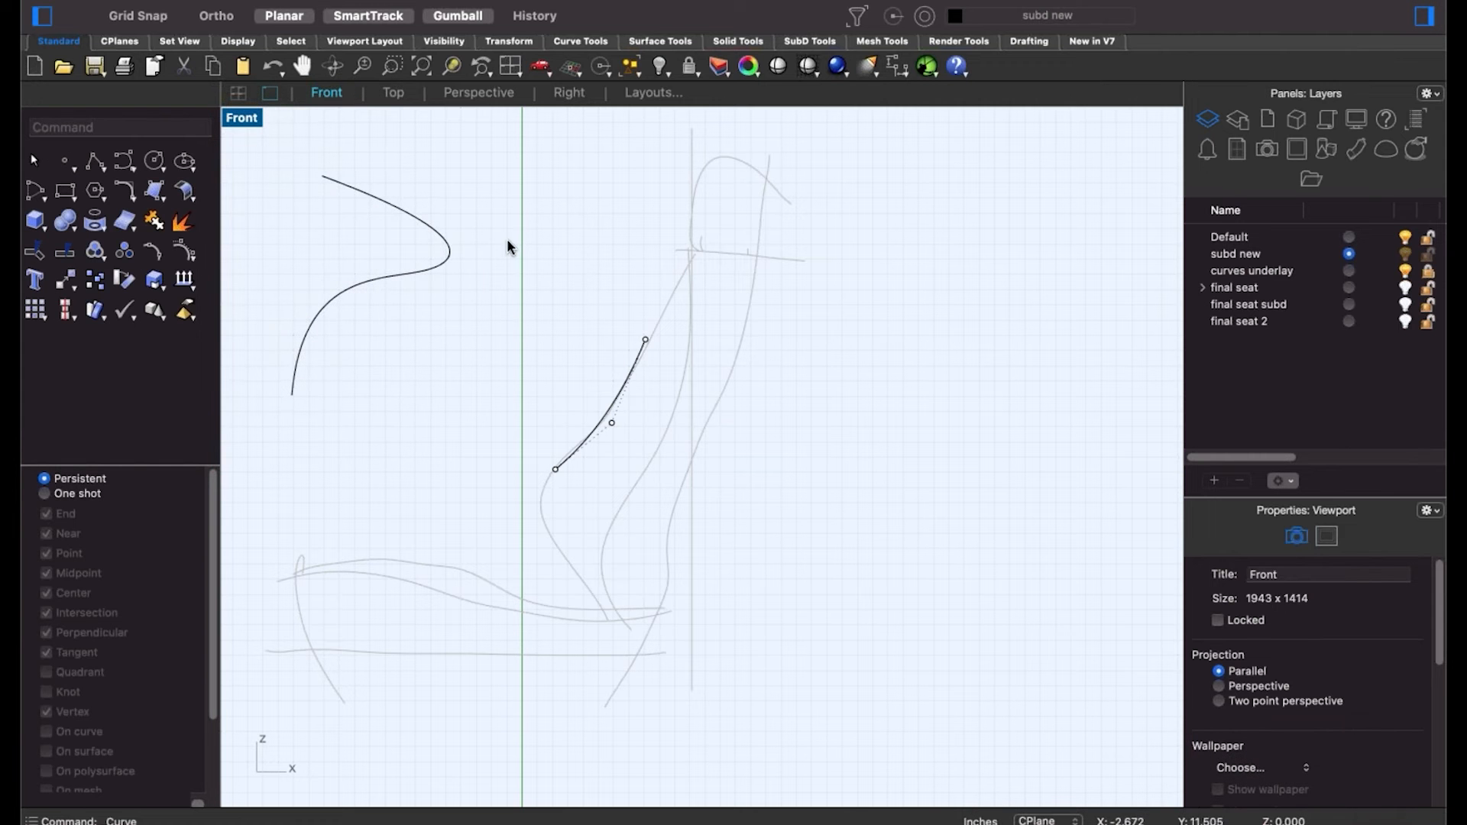
pyautogui.click(311, 327)
pyautogui.press('Delete')
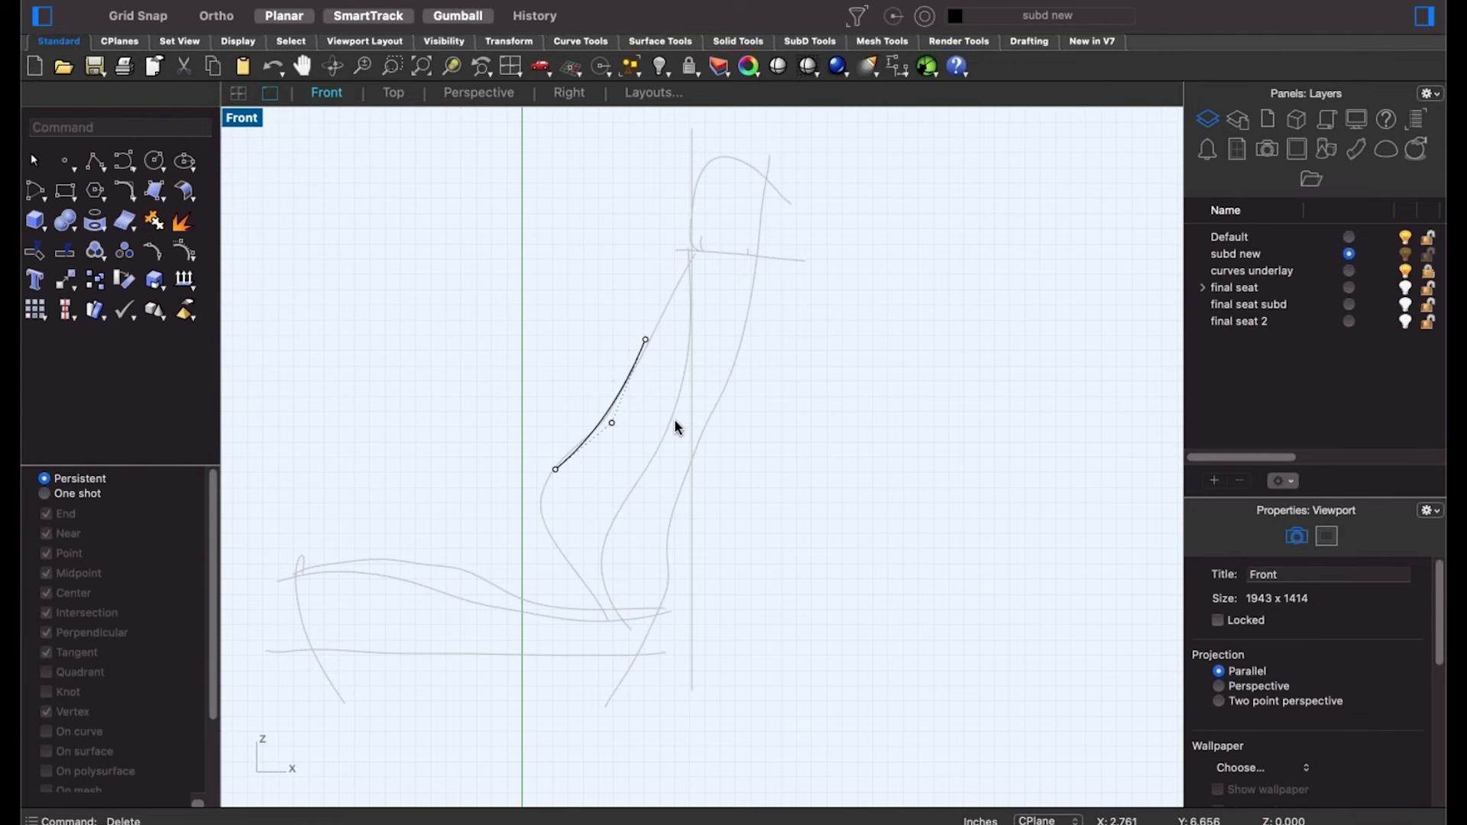
# Delete the remaining example curve from the backrest underlay and show the hidden backrest SubD.
pyautogui.click(621, 399)
pyautogui.press('Delete')
pyautogui.write('show')
pyautogui.press('Return')
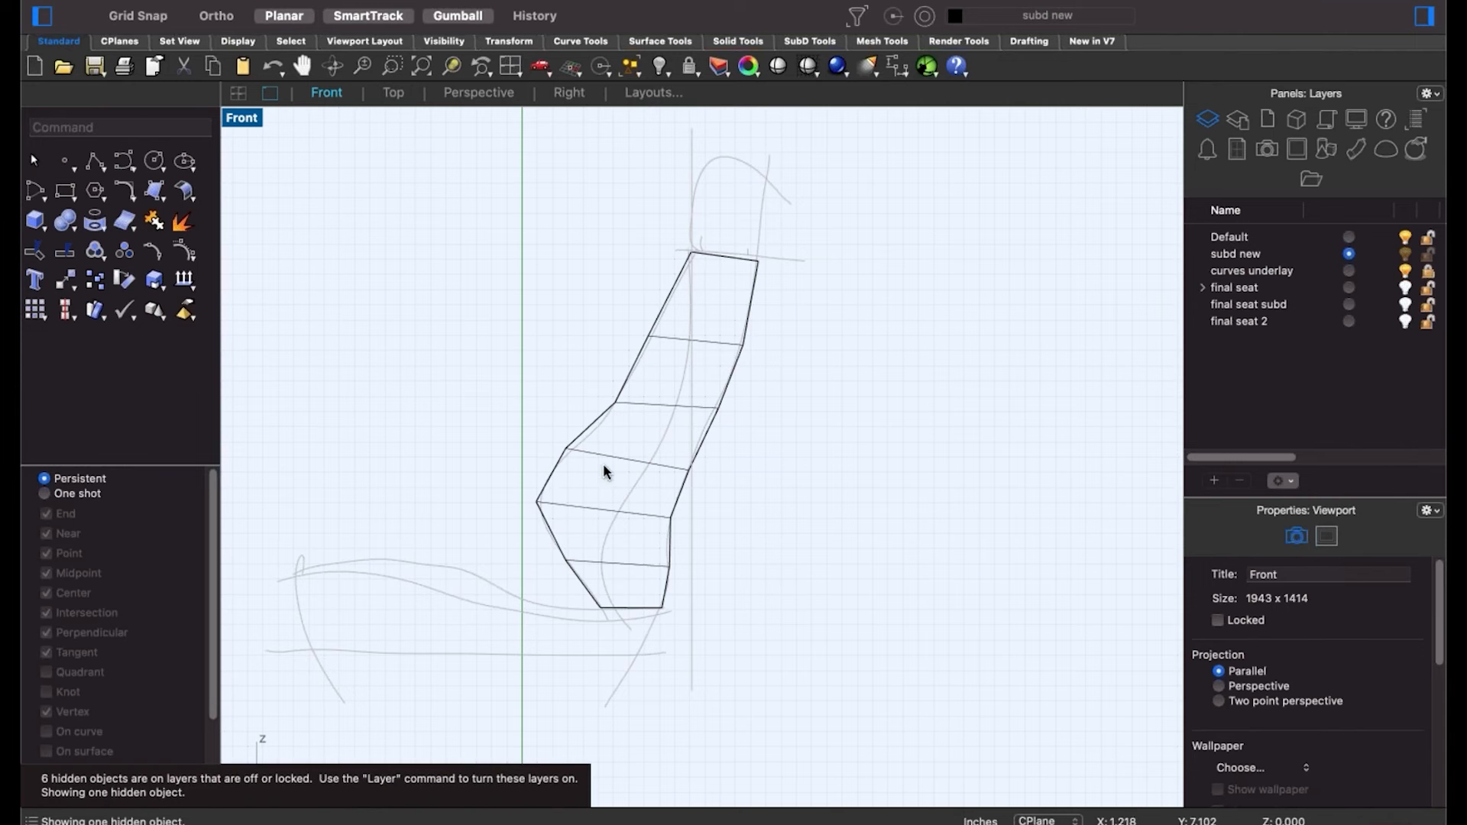
# Examine how the backrest SubD's three lowest front vertices shape its profile by selecting them one after another.
pyautogui.click(581, 585)
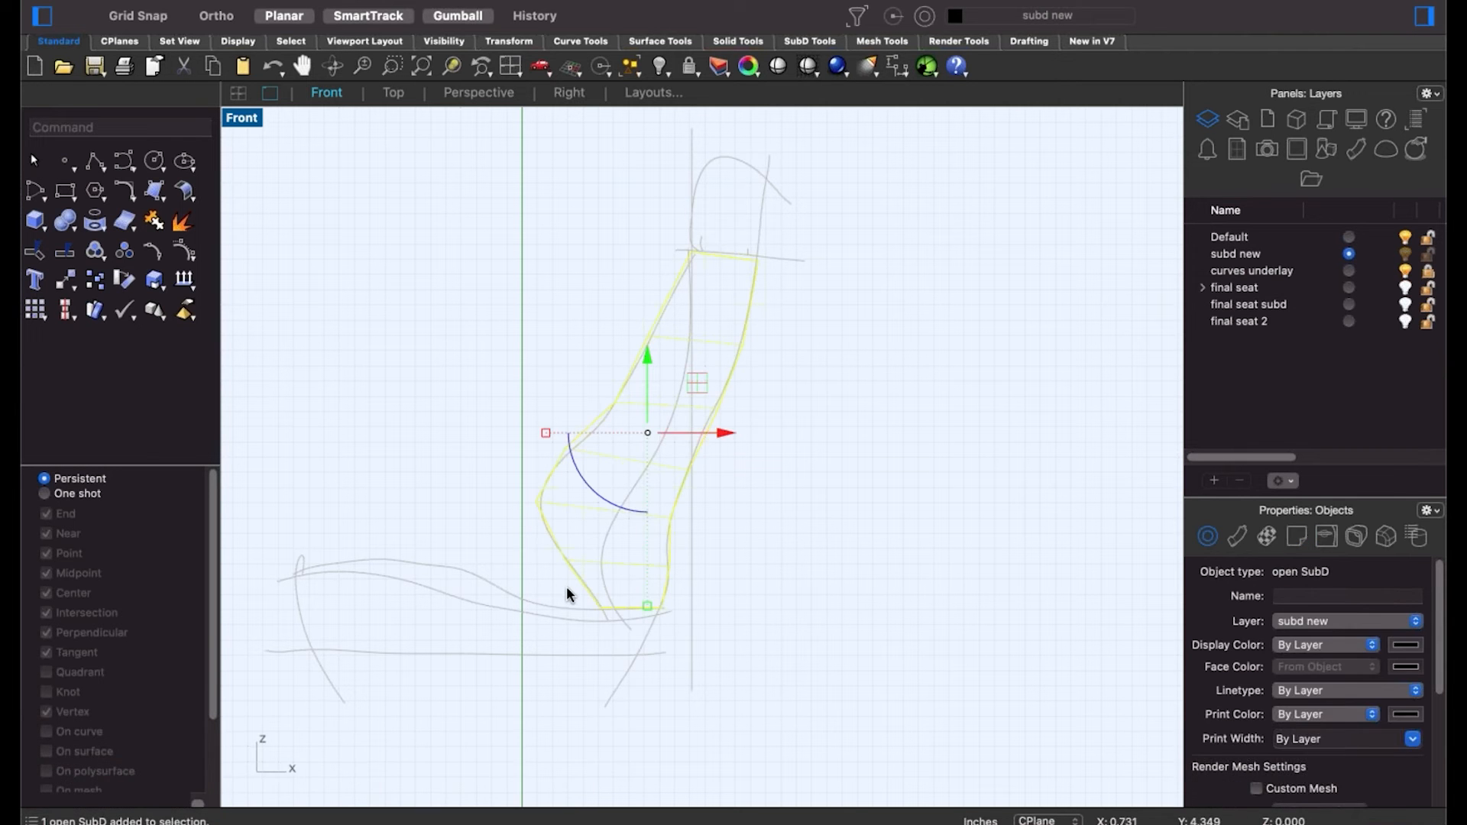
pyautogui.click(566, 588)
pyautogui.keyDown('shift'); pyautogui.keyDown('super'); pyautogui.click(588, 595); pyautogui.keyUp('super'); pyautogui.keyUp('shift')
pyautogui.click(524, 579)
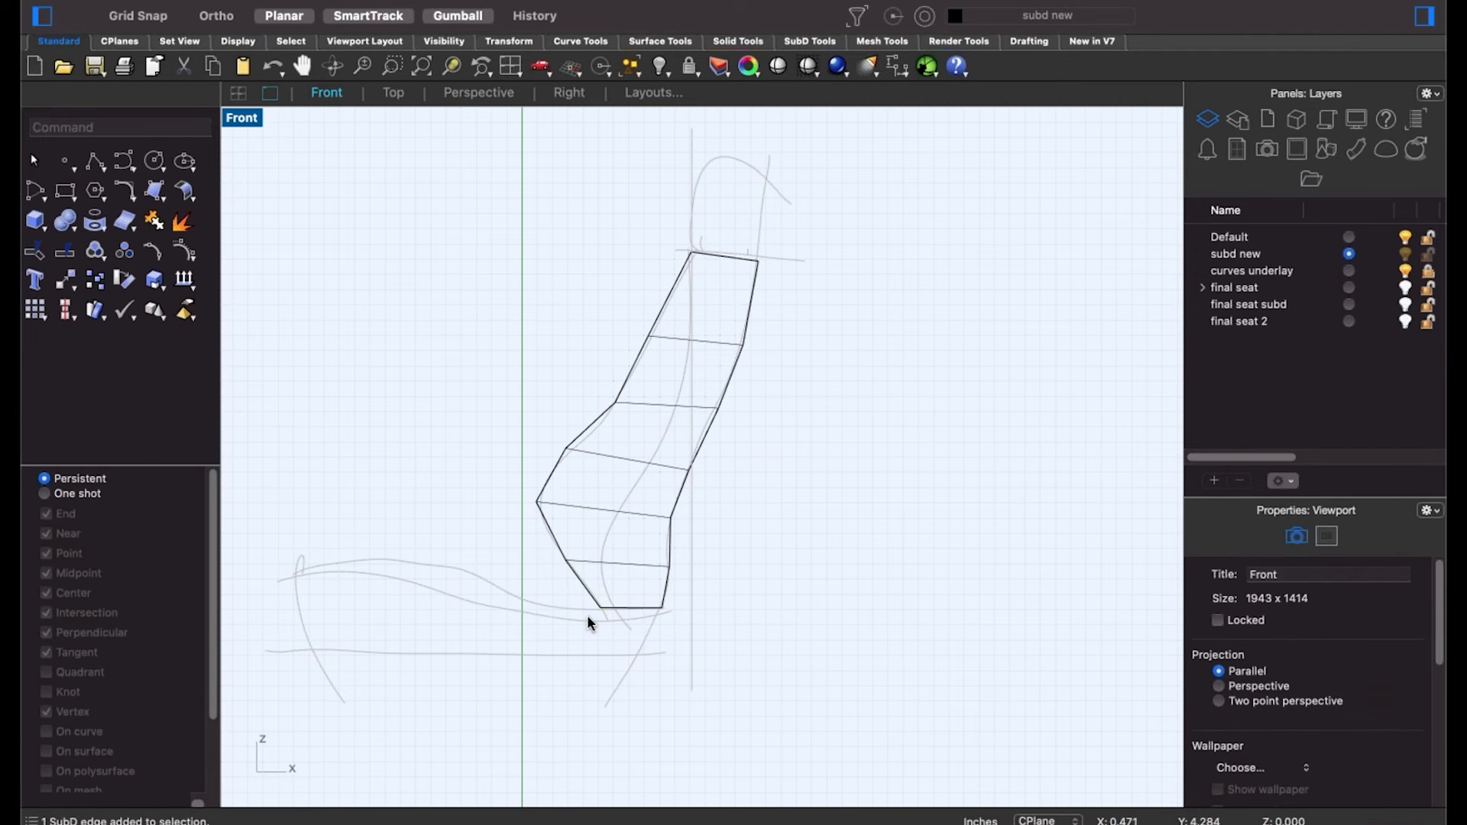
pyautogui.keyDown('shift'); pyautogui.keyDown('super'); pyautogui.moveTo(551, 593); pyautogui.dragTo(625, 627); pyautogui.keyUp('super'); pyautogui.keyUp('shift')
pyautogui.keyDown('shift'); pyautogui.keyDown('super'); pyautogui.moveTo(536, 550); pyautogui.dragTo(589, 577); pyautogui.keyUp('super'); pyautogui.keyUp('shift')
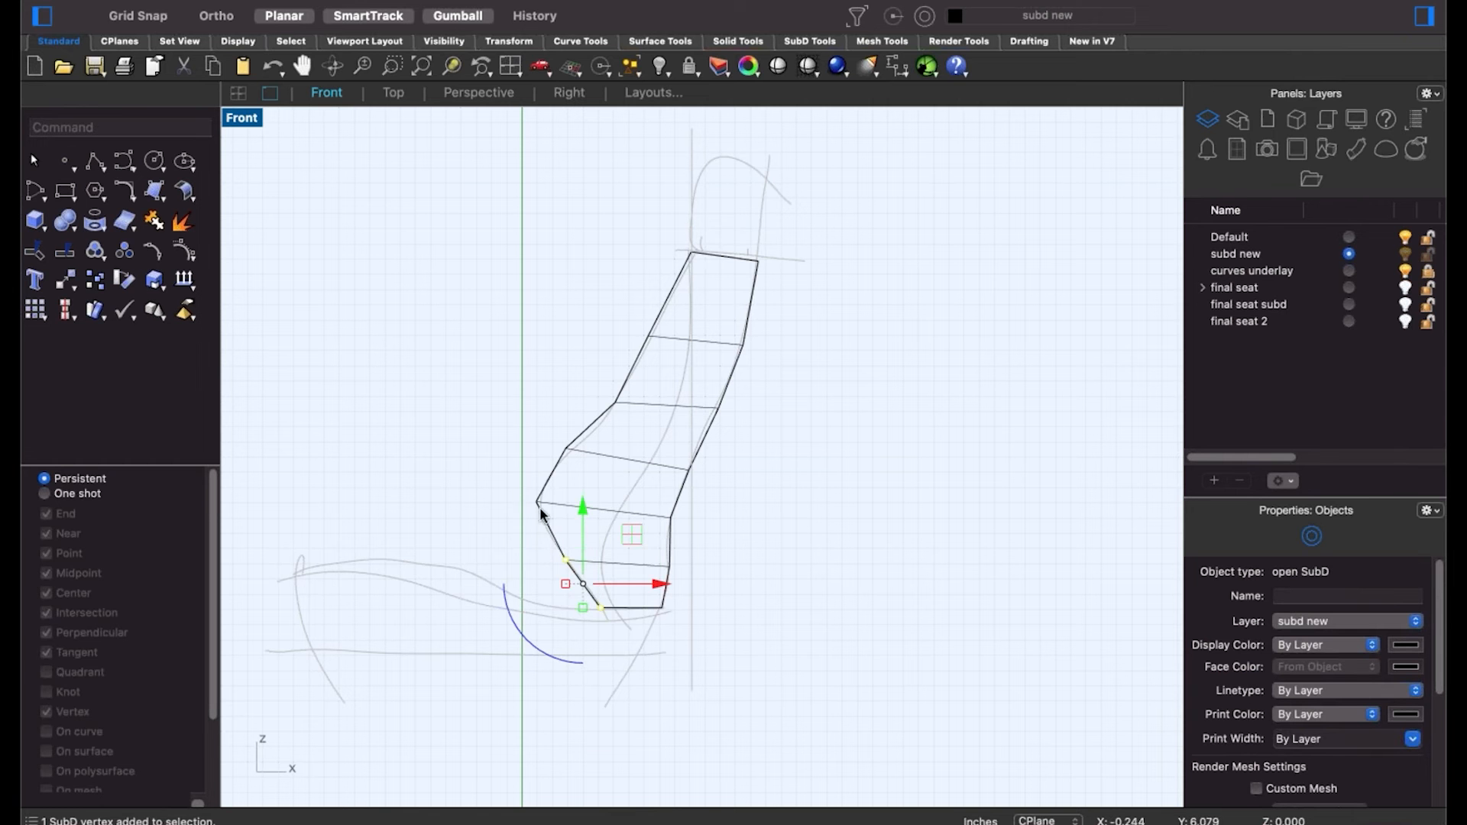
pyautogui.keyDown('shift'); pyautogui.keyDown('super'); pyautogui.click(539, 505); pyautogui.keyUp('super'); pyautogui.keyUp('shift')
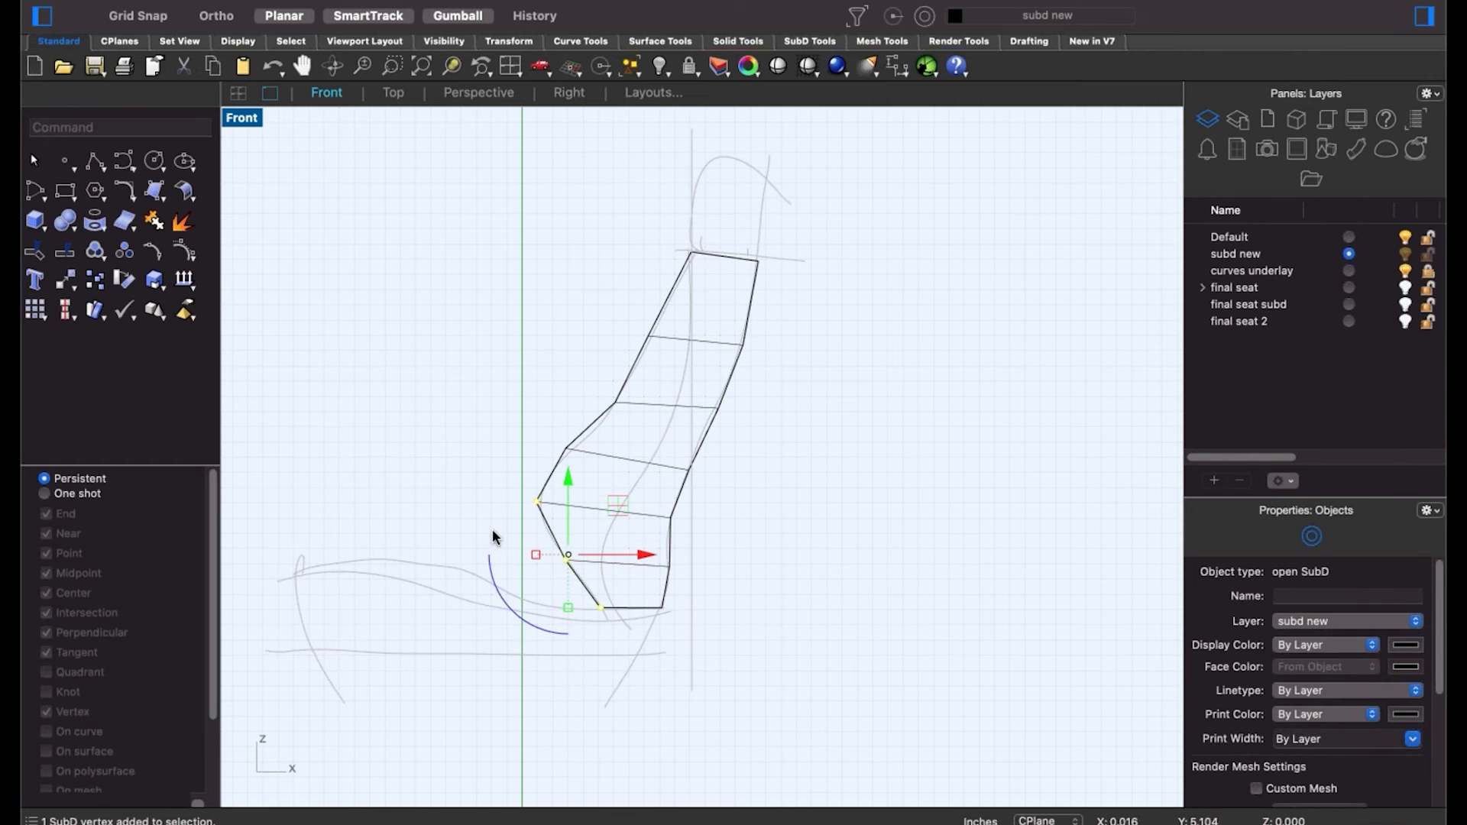
pyautogui.click(546, 574)
# Nudge the backrest SubD's second-lowest front and rear vertices slightly outward.
pyautogui.scroll(4, 575, 575)
pyautogui.keyDown('shift'); pyautogui.keyDown('super'); pyautogui.moveTo(517, 530); pyautogui.dragTo(557, 557); pyautogui.keyUp('super'); pyautogui.keyUp('shift')
pyautogui.click(877, 604)
pyautogui.keyDown('shift'); pyautogui.keyDown('super'); pyautogui.moveTo(690, 533); pyautogui.dragTo(719, 558); pyautogui.keyUp('super'); pyautogui.keyUp('shift')
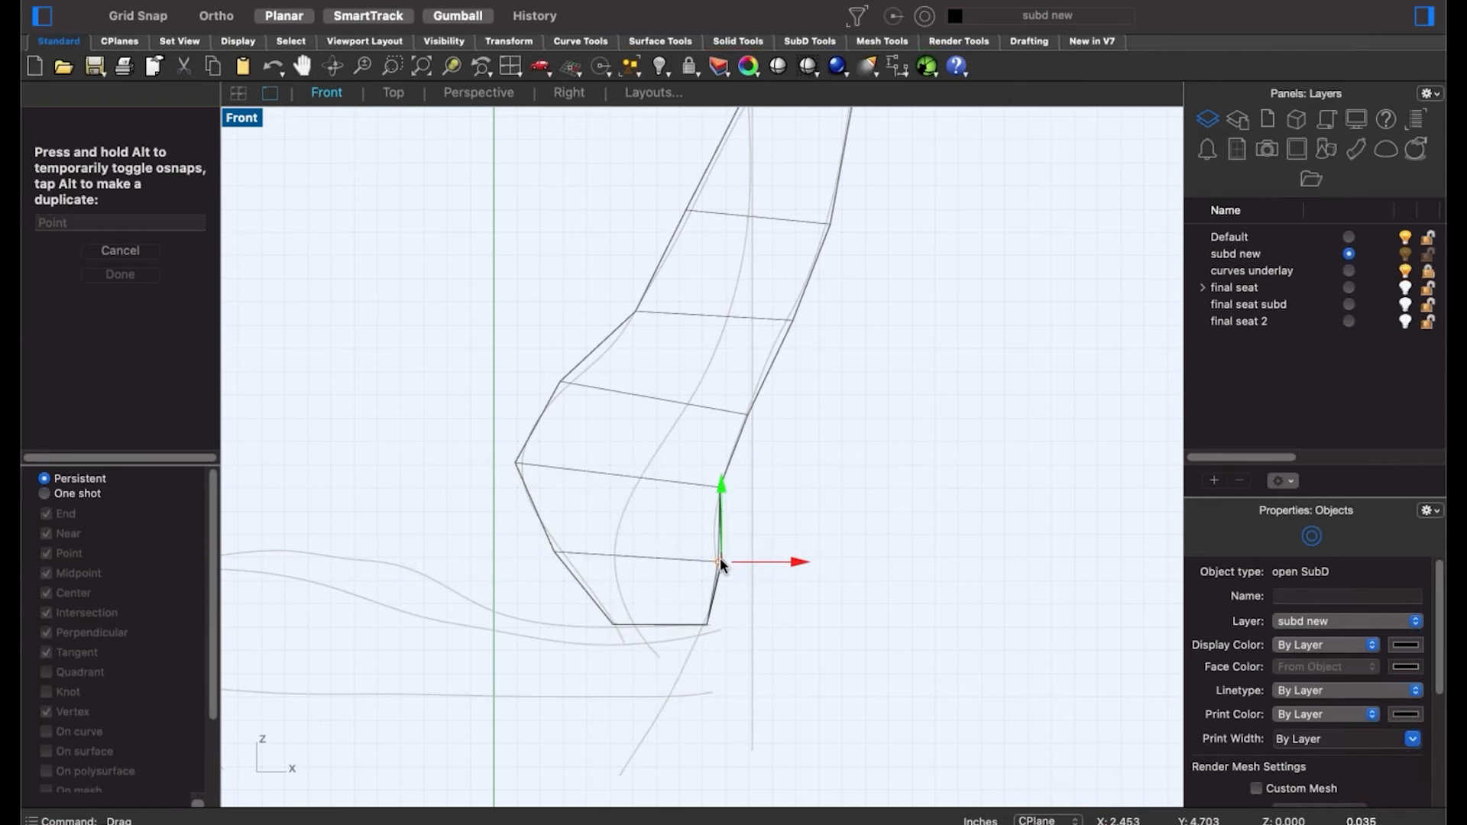
pyautogui.click(862, 656)
# Examine how the three vertices around the backrest SubD's lower front bulge form the bend by selecting them one after another.
pyautogui.click(562, 382)
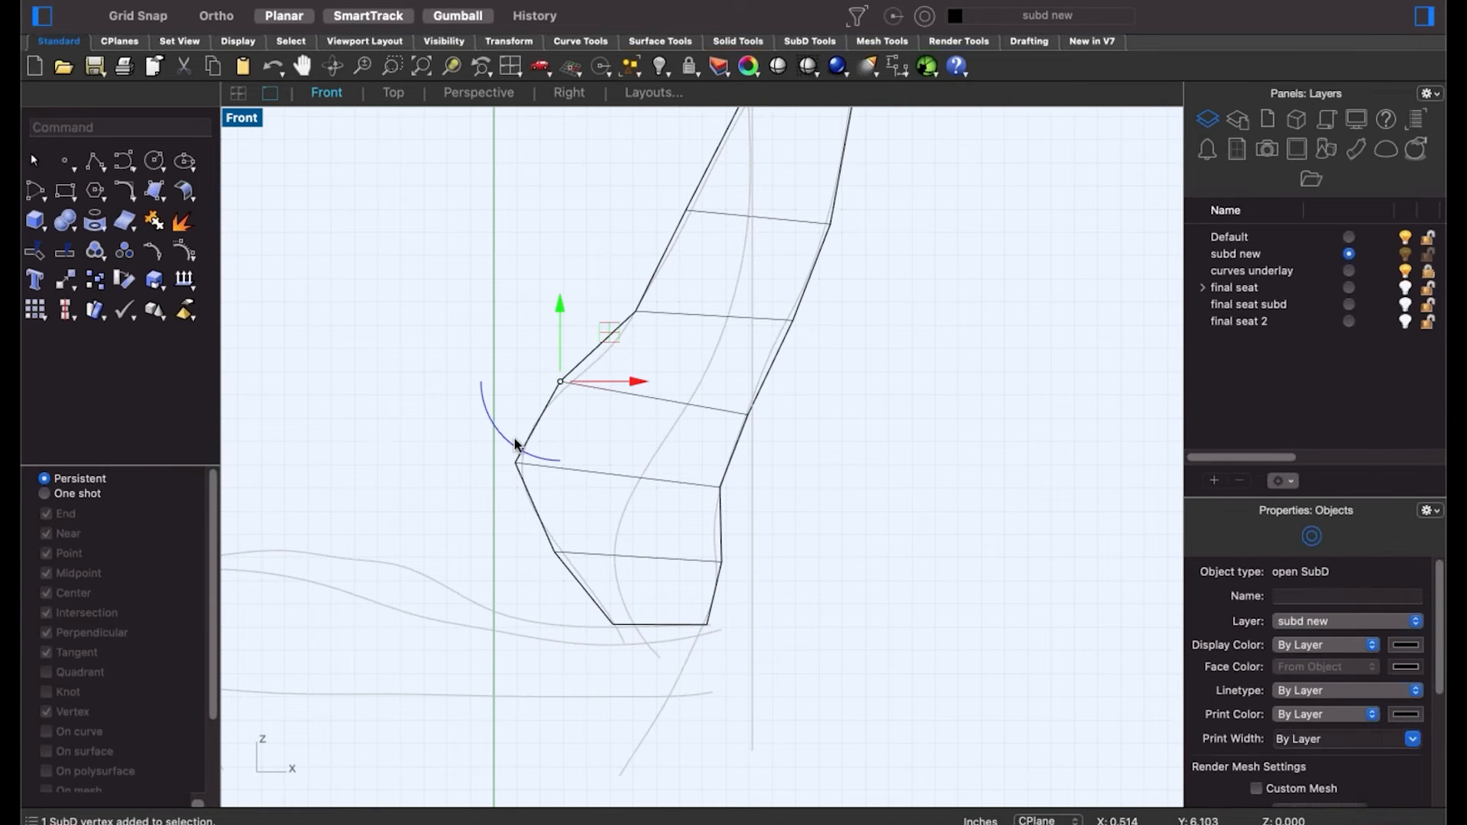
pyautogui.keyDown('shift'); pyautogui.moveTo(473, 421); pyautogui.dragTo(581, 576); pyautogui.keyUp('shift')
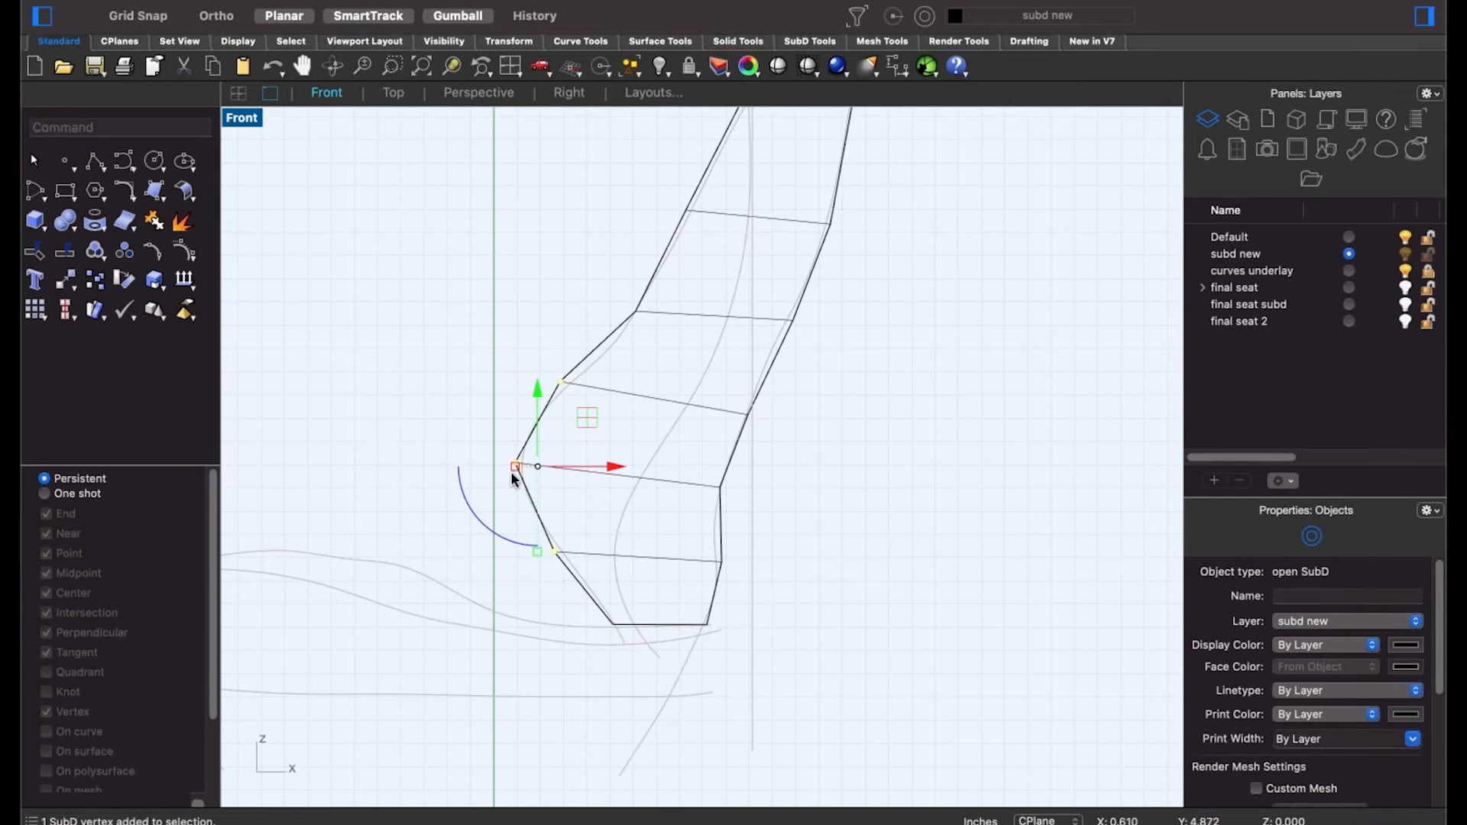
pyautogui.click(479, 428)
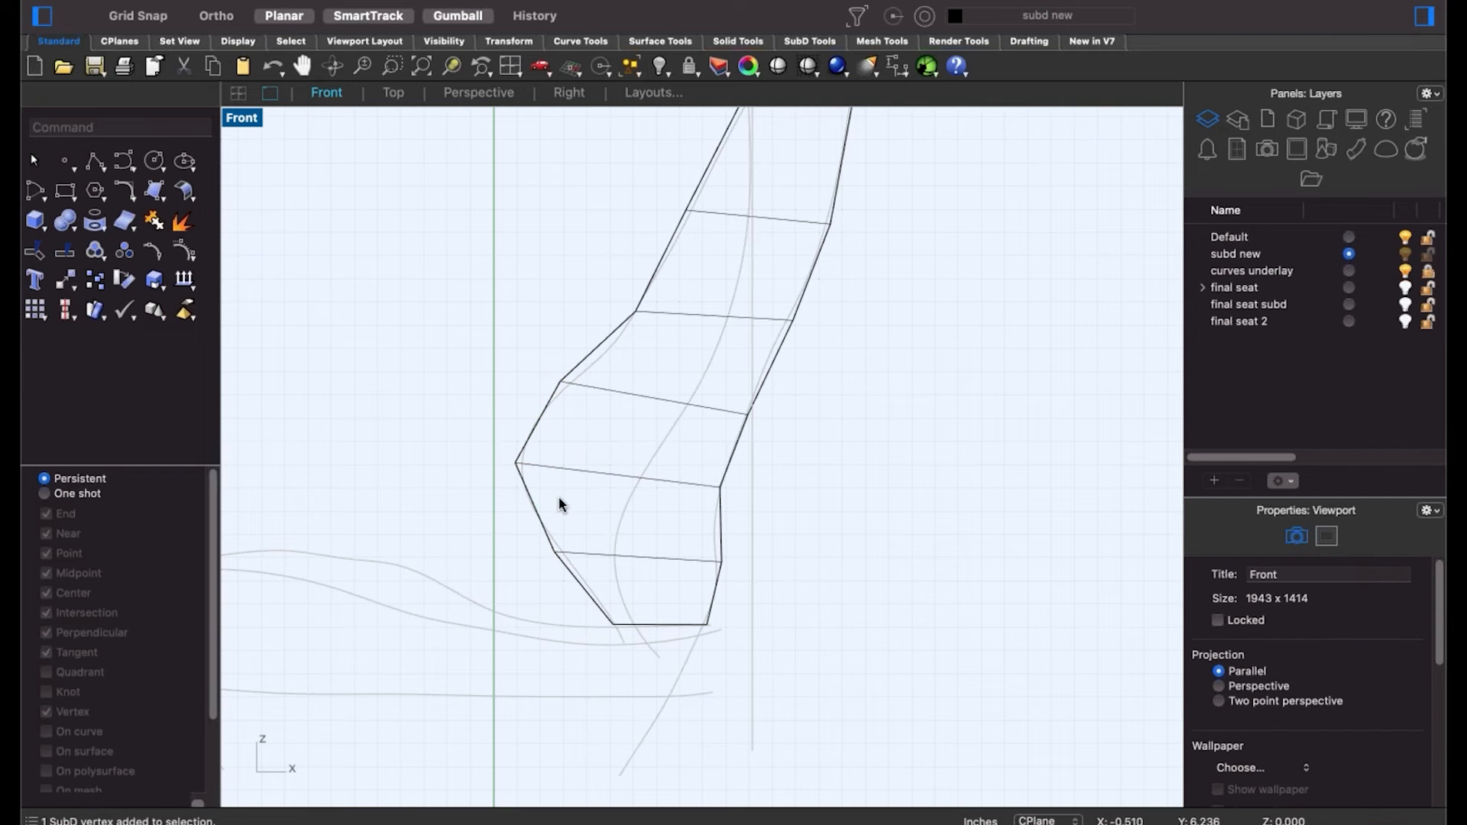
pyautogui.moveTo(559, 497); pyautogui.dragTo(446, 420)
pyautogui.moveTo(567, 462); pyautogui.dragTo(473, 480)
pyautogui.moveTo(470, 479); pyautogui.dragTo(513, 493)
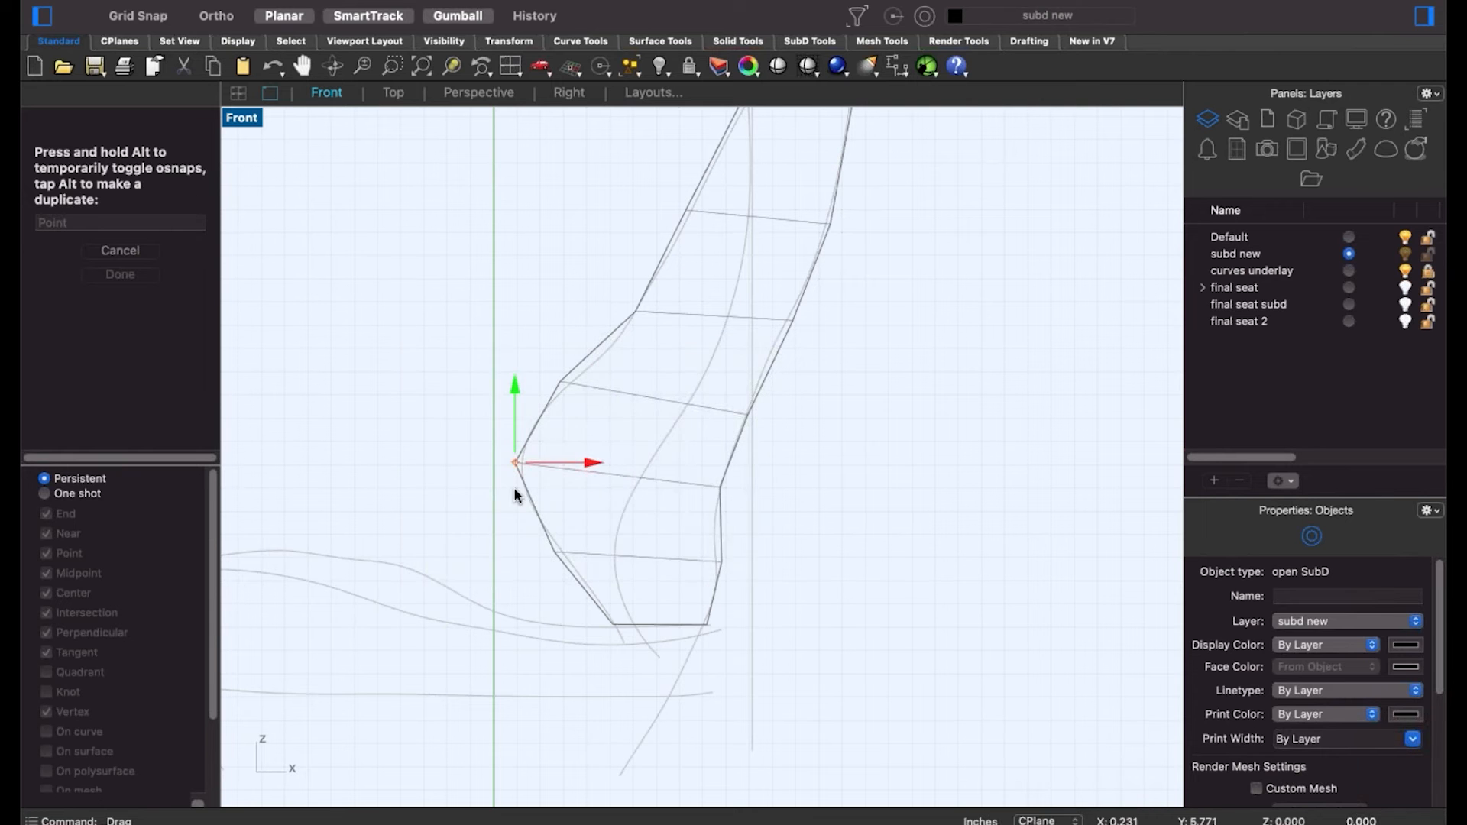
pyautogui.click(950, 565)
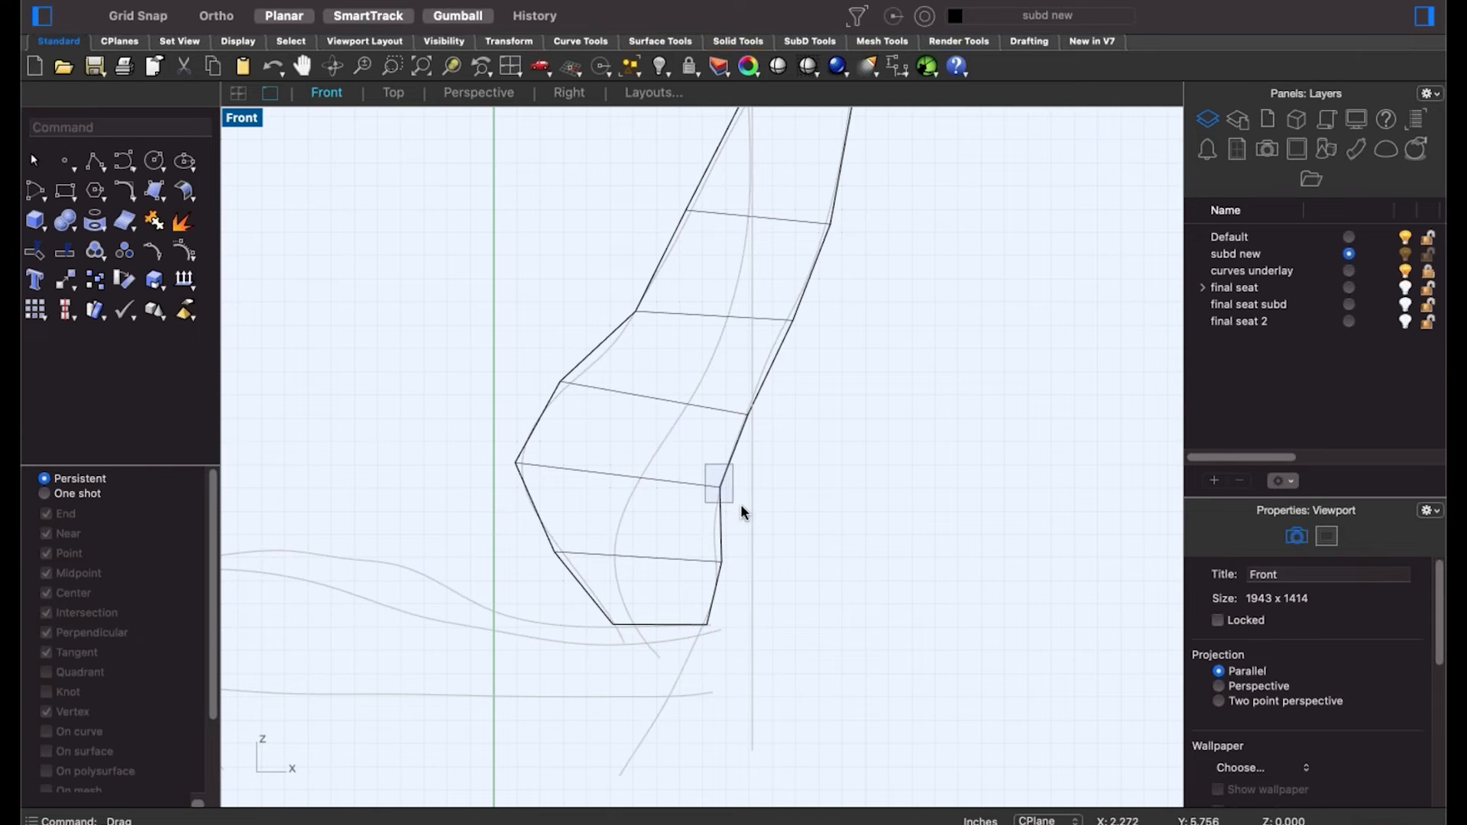
# Nudge the backrest SubD's third-lowest rear vertex slightly inward.
pyautogui.click(719, 485)
pyautogui.moveTo(720, 485); pyautogui.dragTo(715, 486)
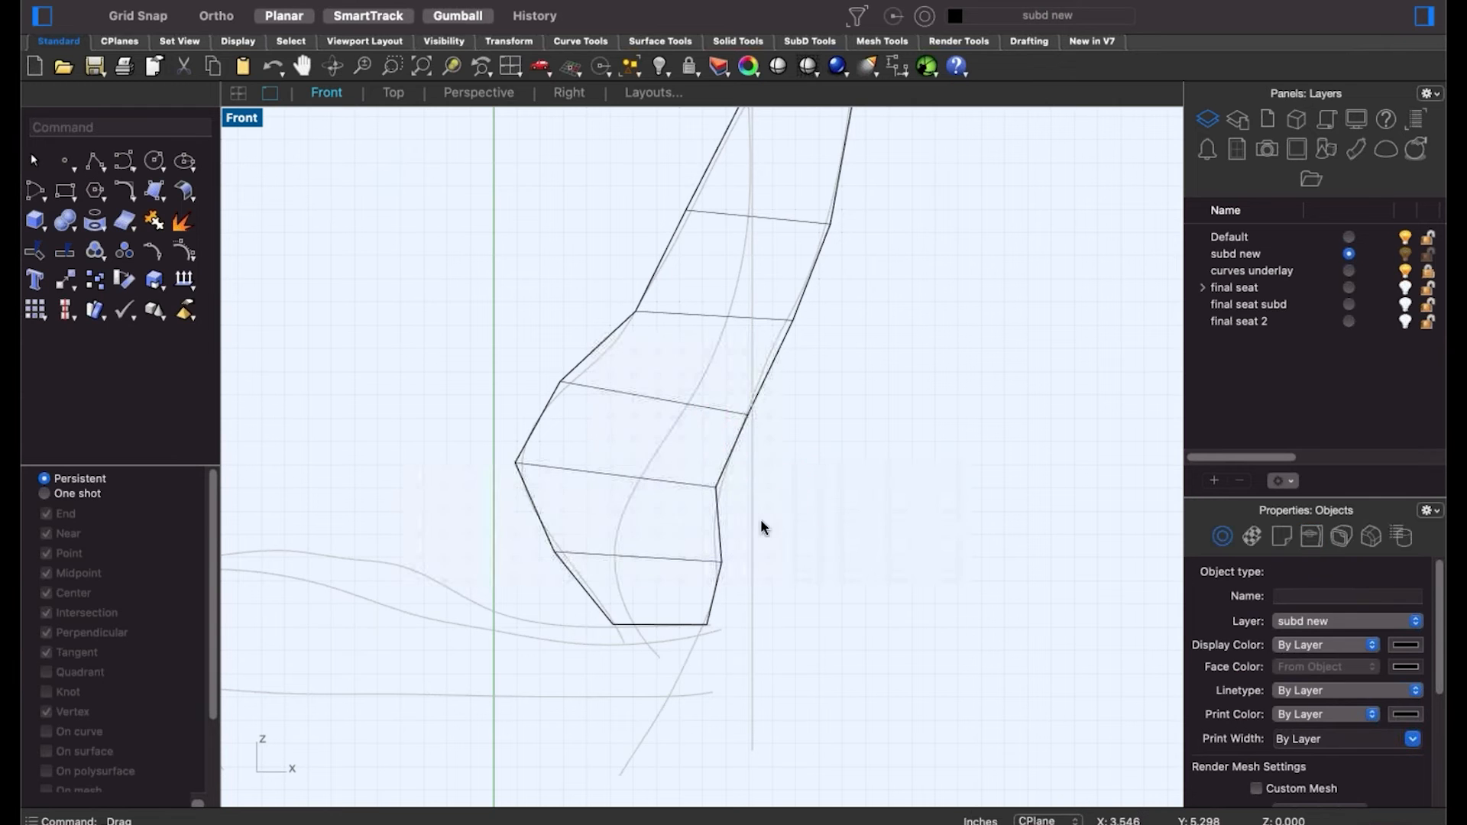
pyautogui.click(761, 524)
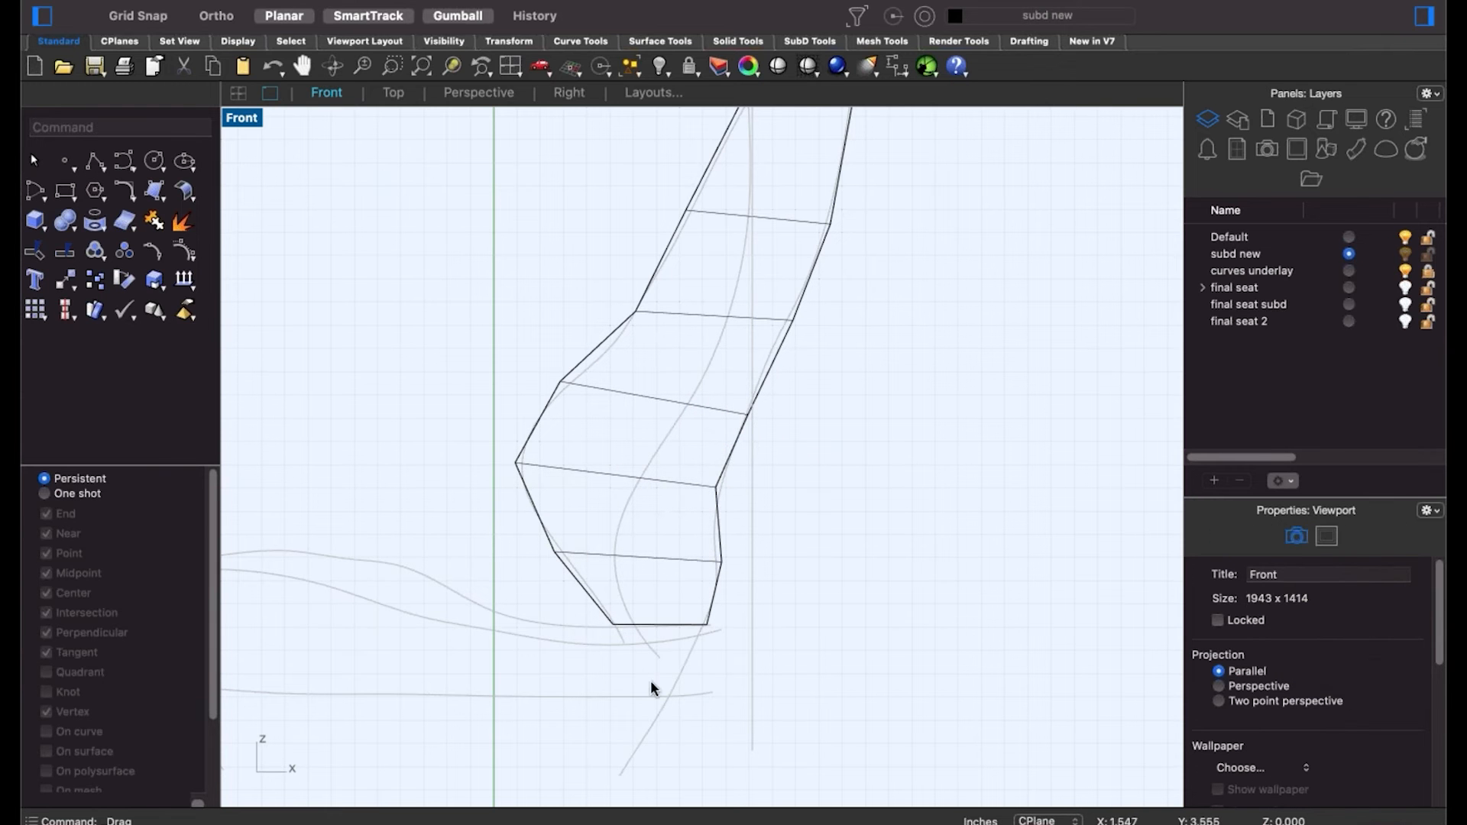
# Examine the three vertices that form the backrest's upper front bend by selecting the fourth- to sixth-lowest front vertices.
pyautogui.moveTo(537, 365); pyautogui.dragTo(497, 465, button='right')
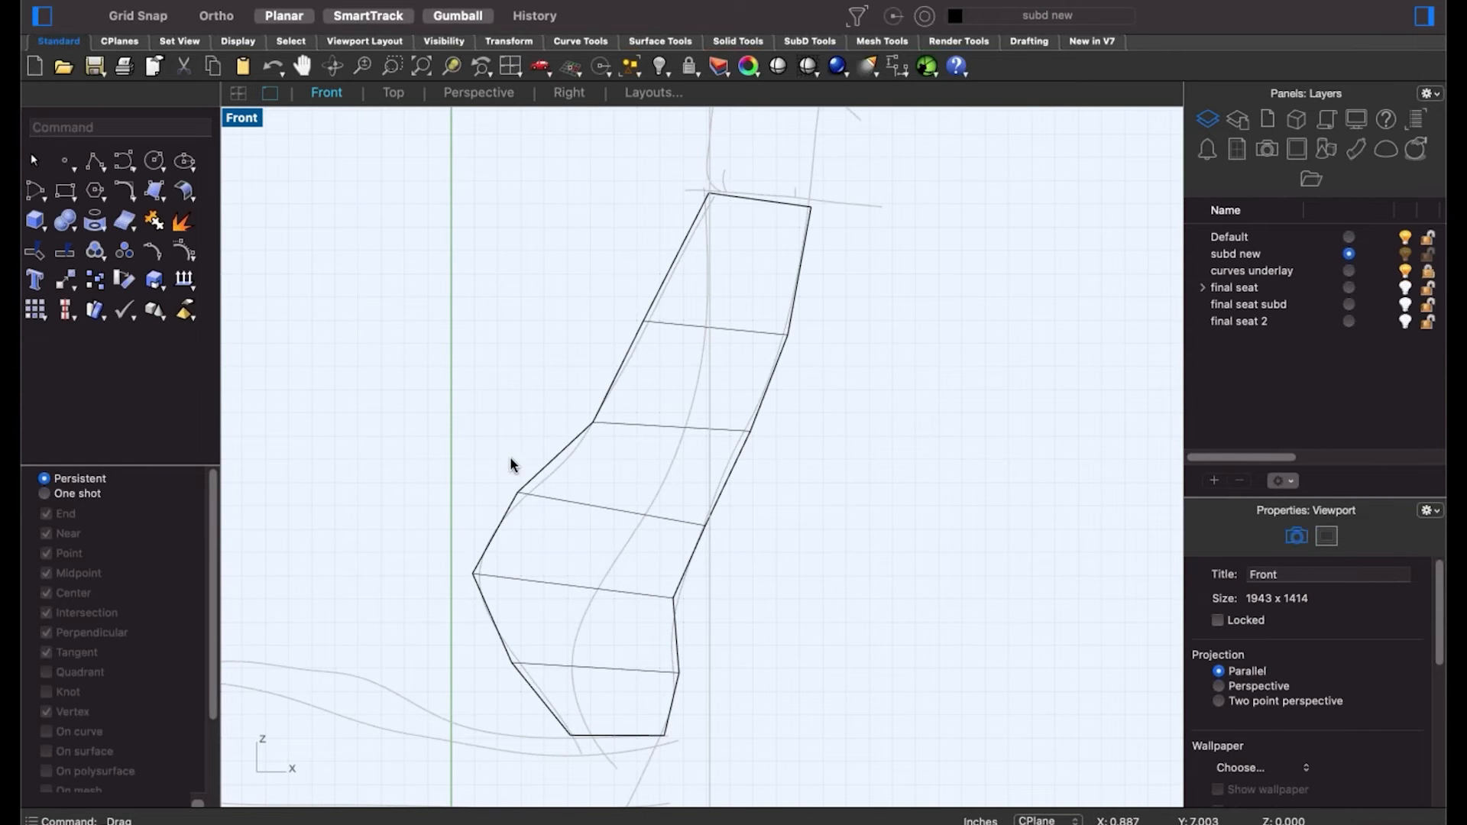
pyautogui.keyDown('shift'); pyautogui.keyDown('super'); pyautogui.moveTo(527, 503); pyautogui.dragTo(530, 505); pyautogui.keyUp('super'); pyautogui.keyUp('shift')
pyautogui.keyDown('shift'); pyautogui.keyDown('super'); pyautogui.moveTo(575, 400); pyautogui.dragTo(626, 448); pyautogui.keyUp('super'); pyautogui.keyUp('shift')
pyautogui.keyDown('shift'); pyautogui.keyDown('super'); pyautogui.moveTo(631, 284); pyautogui.dragTo(668, 341); pyautogui.keyUp('super'); pyautogui.keyUp('shift')
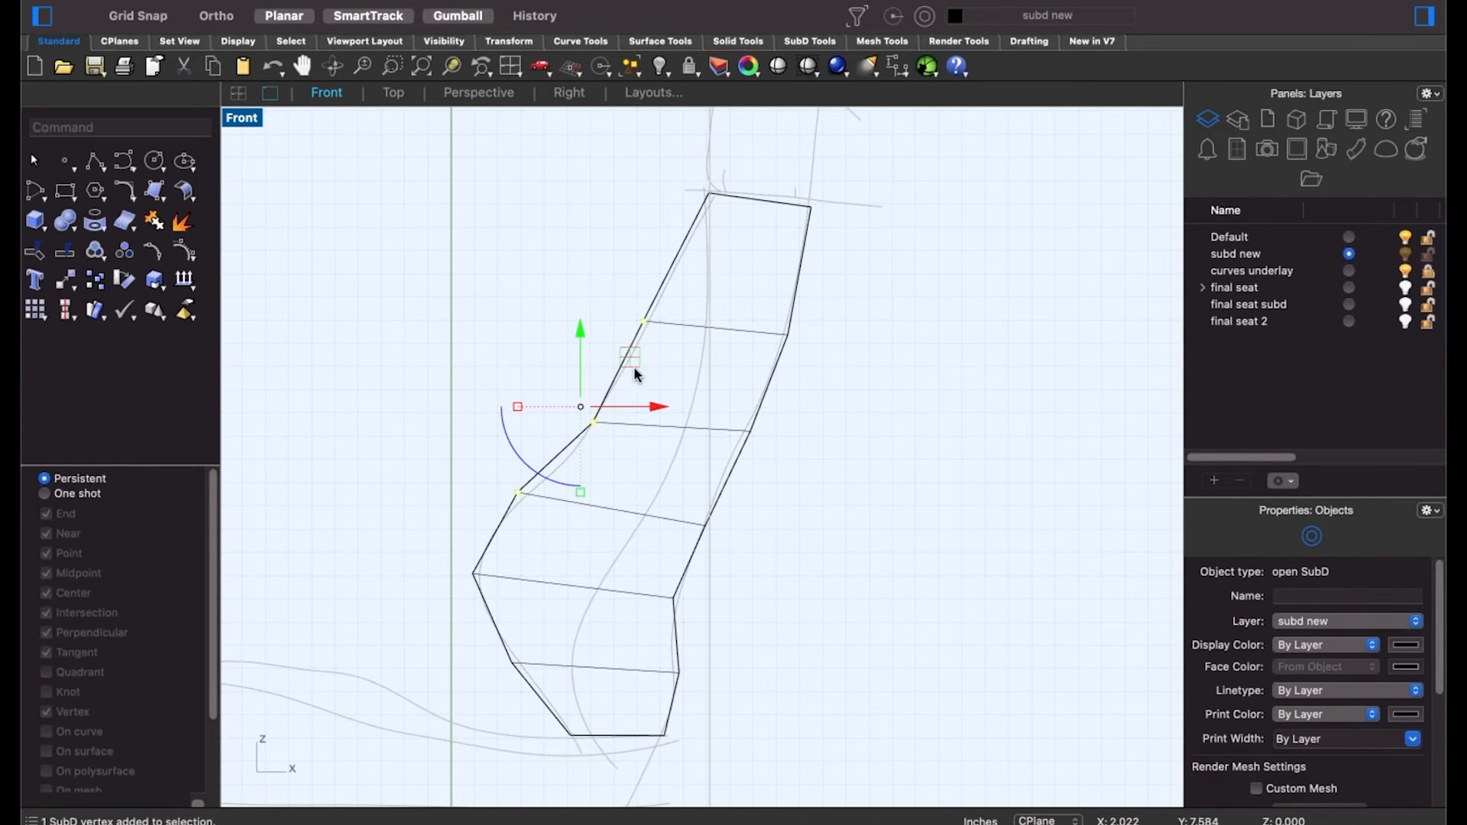
pyautogui.click(618, 434)
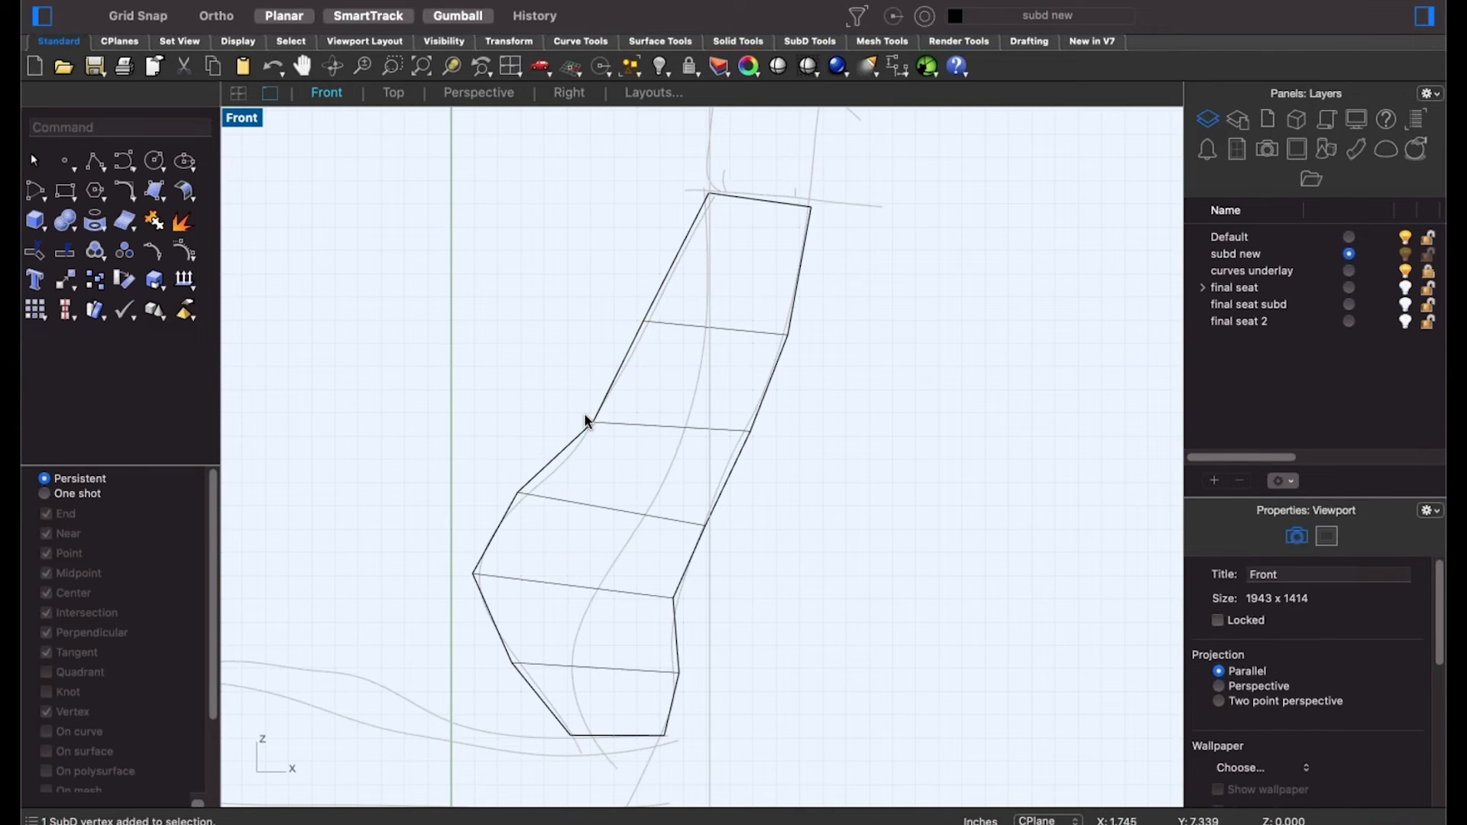
# Move the backrest's fifth-lowest front vertex slightly inward, and its matching rear vertex slightly down and inward.
pyautogui.keyDown('shift'); pyautogui.keyDown('super'); pyautogui.moveTo(584, 414); pyautogui.dragTo(616, 440); pyautogui.keyUp('super'); pyautogui.keyUp('shift')
pyautogui.moveTo(642, 375); pyautogui.dragTo(599, 422)
pyautogui.click(796, 442)
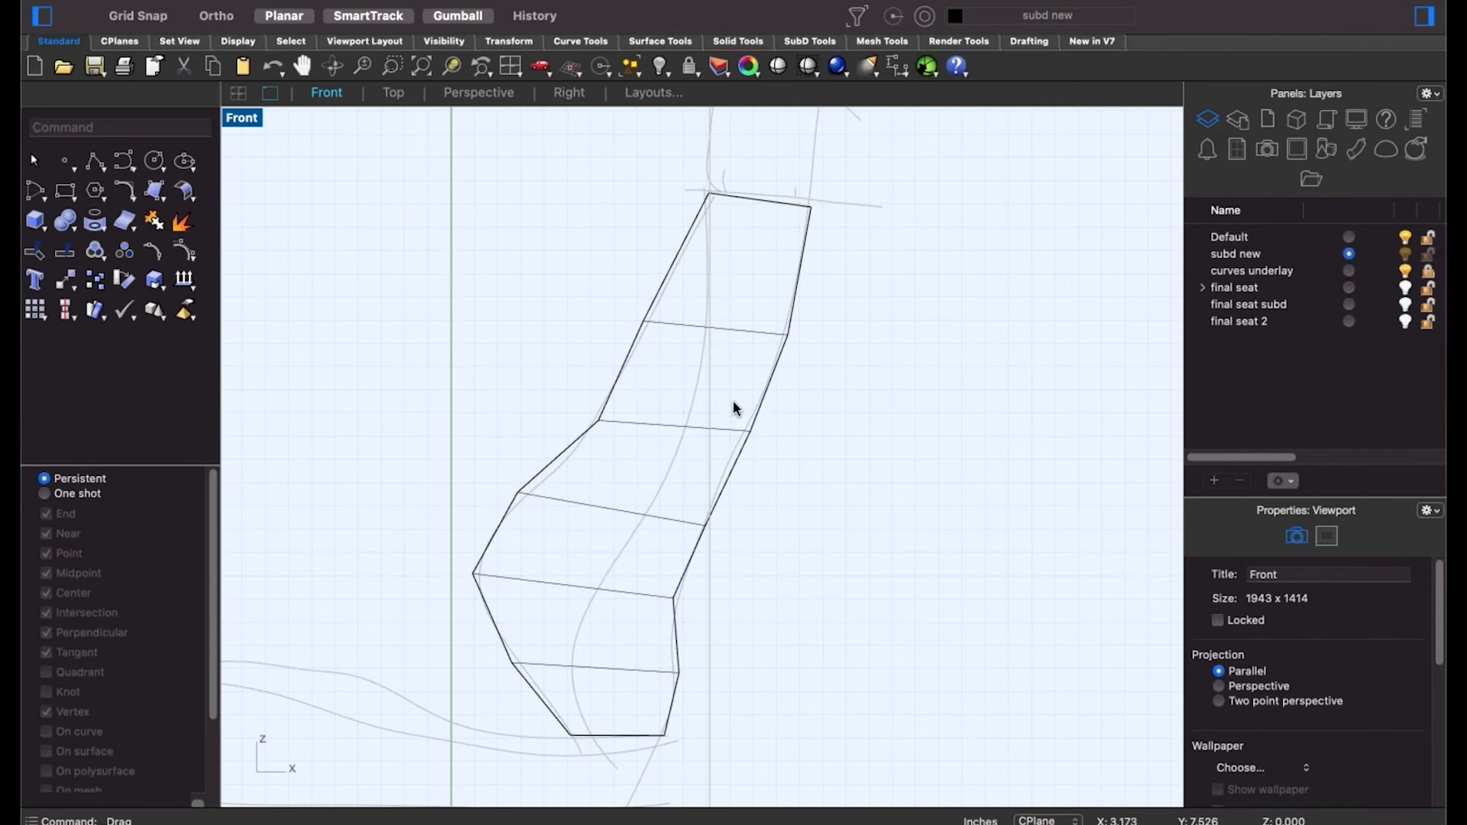
pyautogui.moveTo(800, 457); pyautogui.dragTo(741, 441)
pyautogui.click(801, 457)
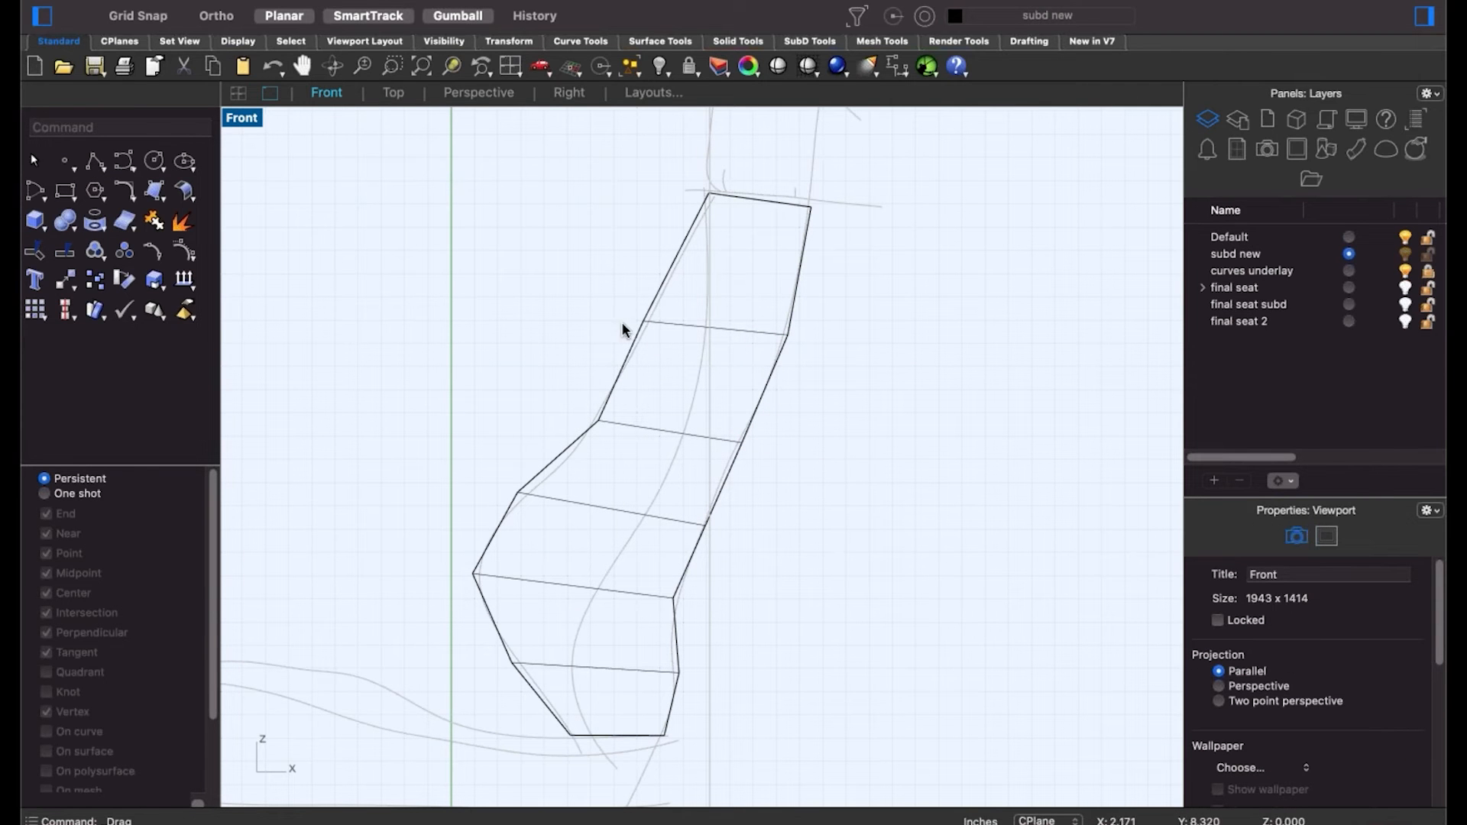
# Nudge the backrest's second-highest front vertex slightly outward and check it together with the vertex below.
pyautogui.moveTo(667, 333); pyautogui.dragTo(630, 336)
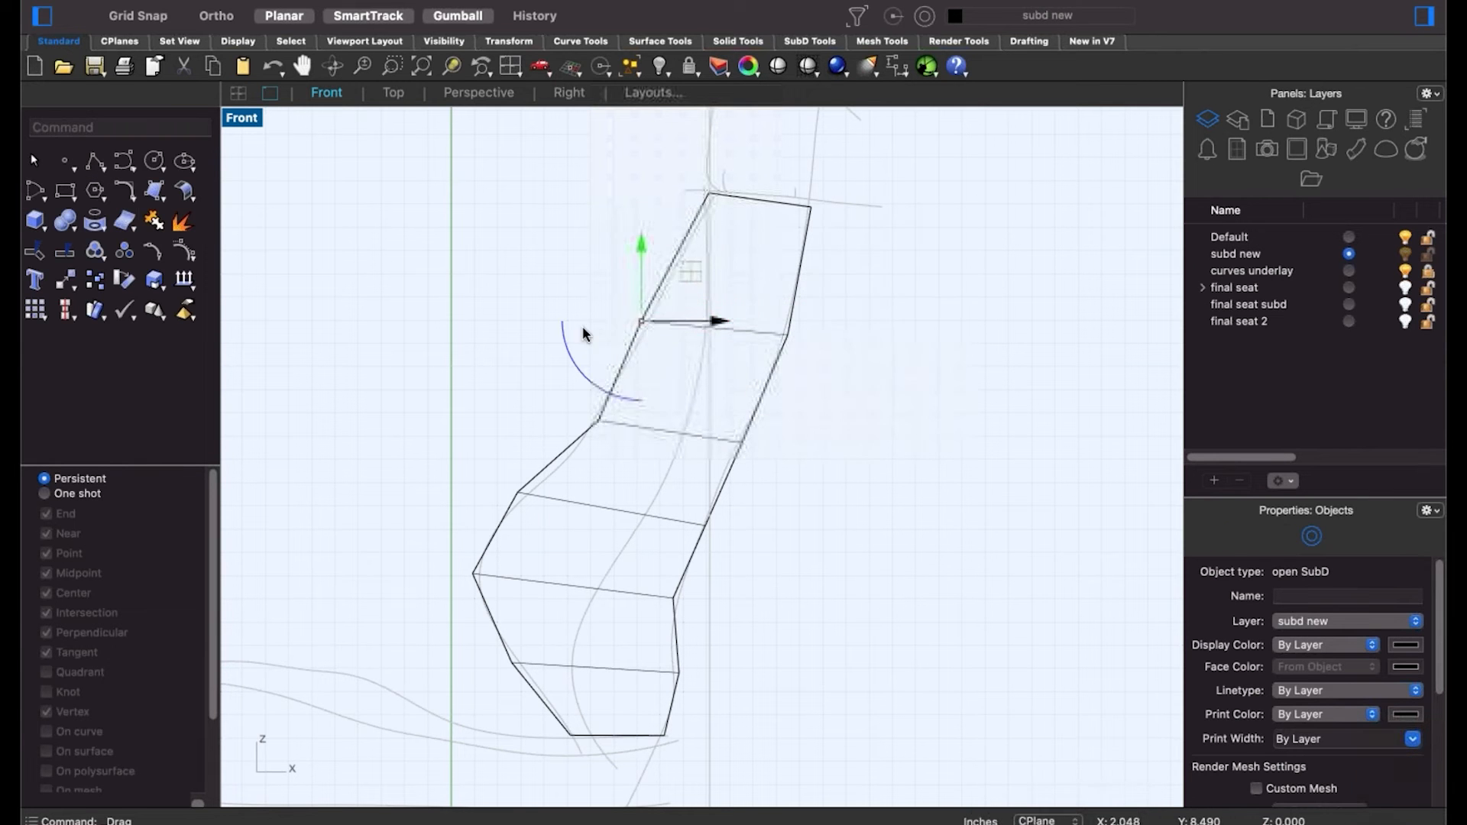
pyautogui.click(580, 387)
pyautogui.moveTo(580, 387); pyautogui.dragTo(621, 245)
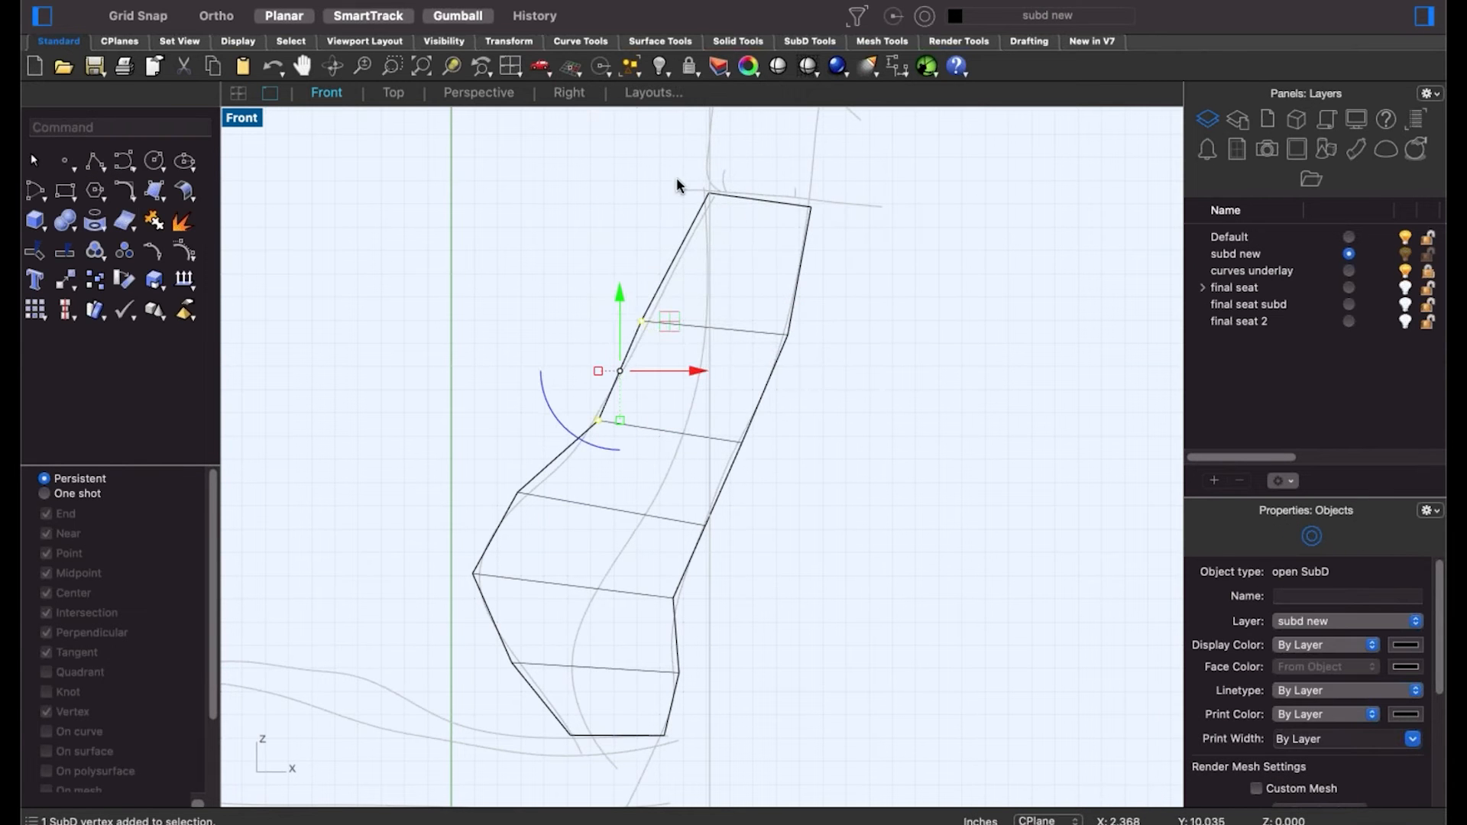
pyautogui.click(804, 339)
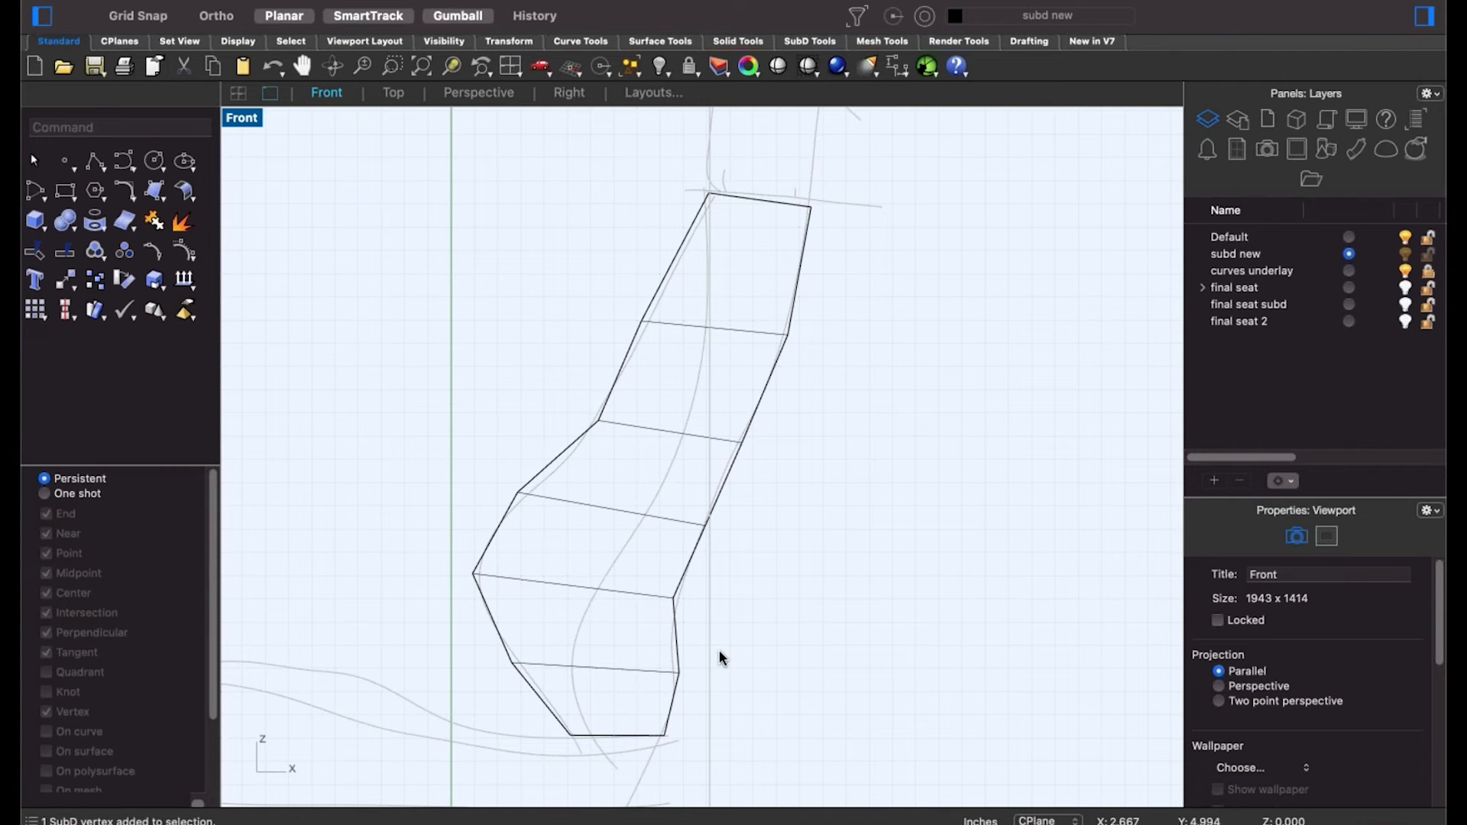
# In smooth SubD display, pull the backrest's third-lowest front vertex outward and its fifth-lowest front vertex down to follow the underlay.
pyautogui.press('Tab')
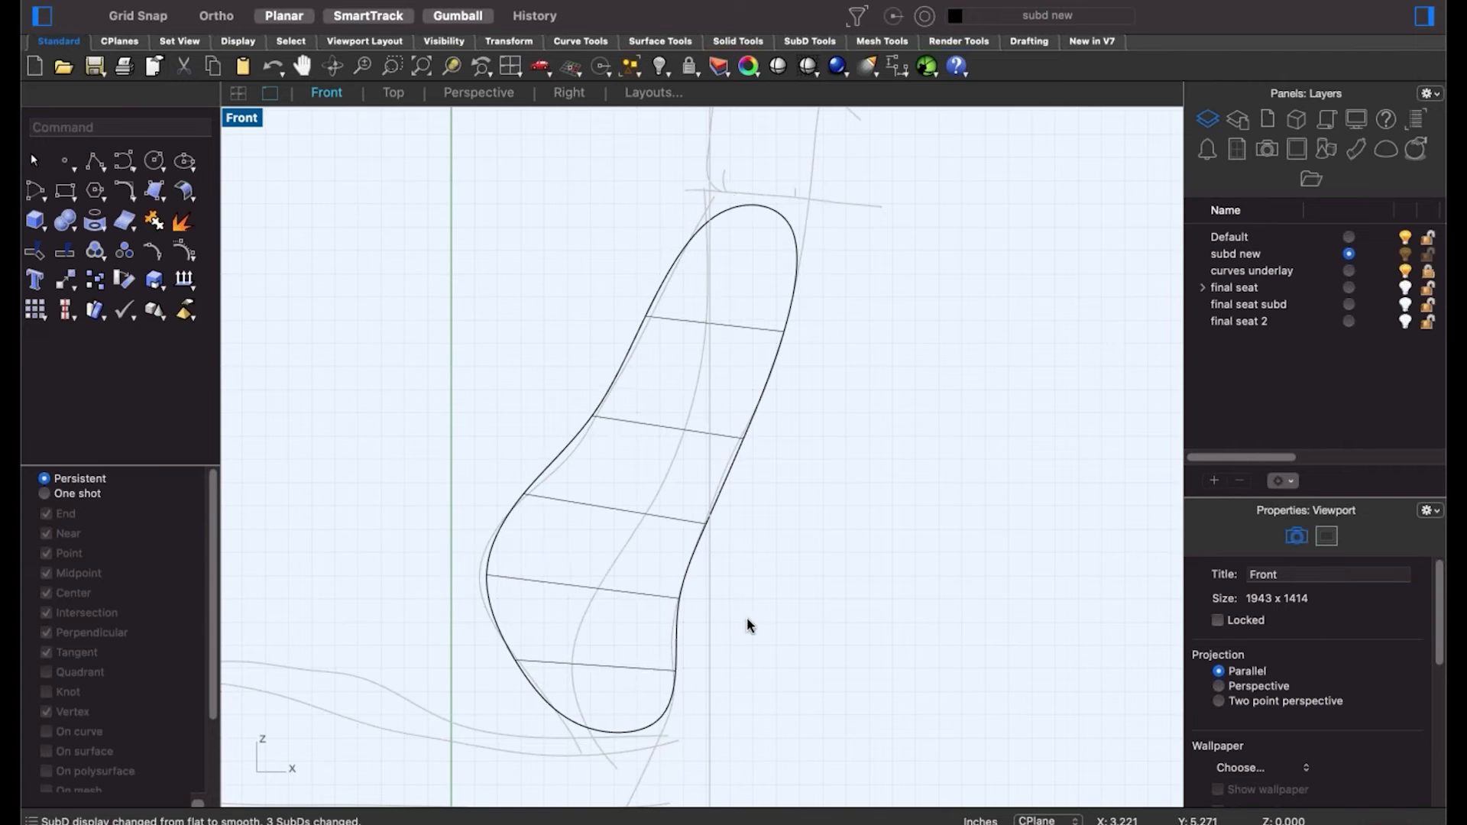
pyautogui.hscroll(-2, 788, 178)
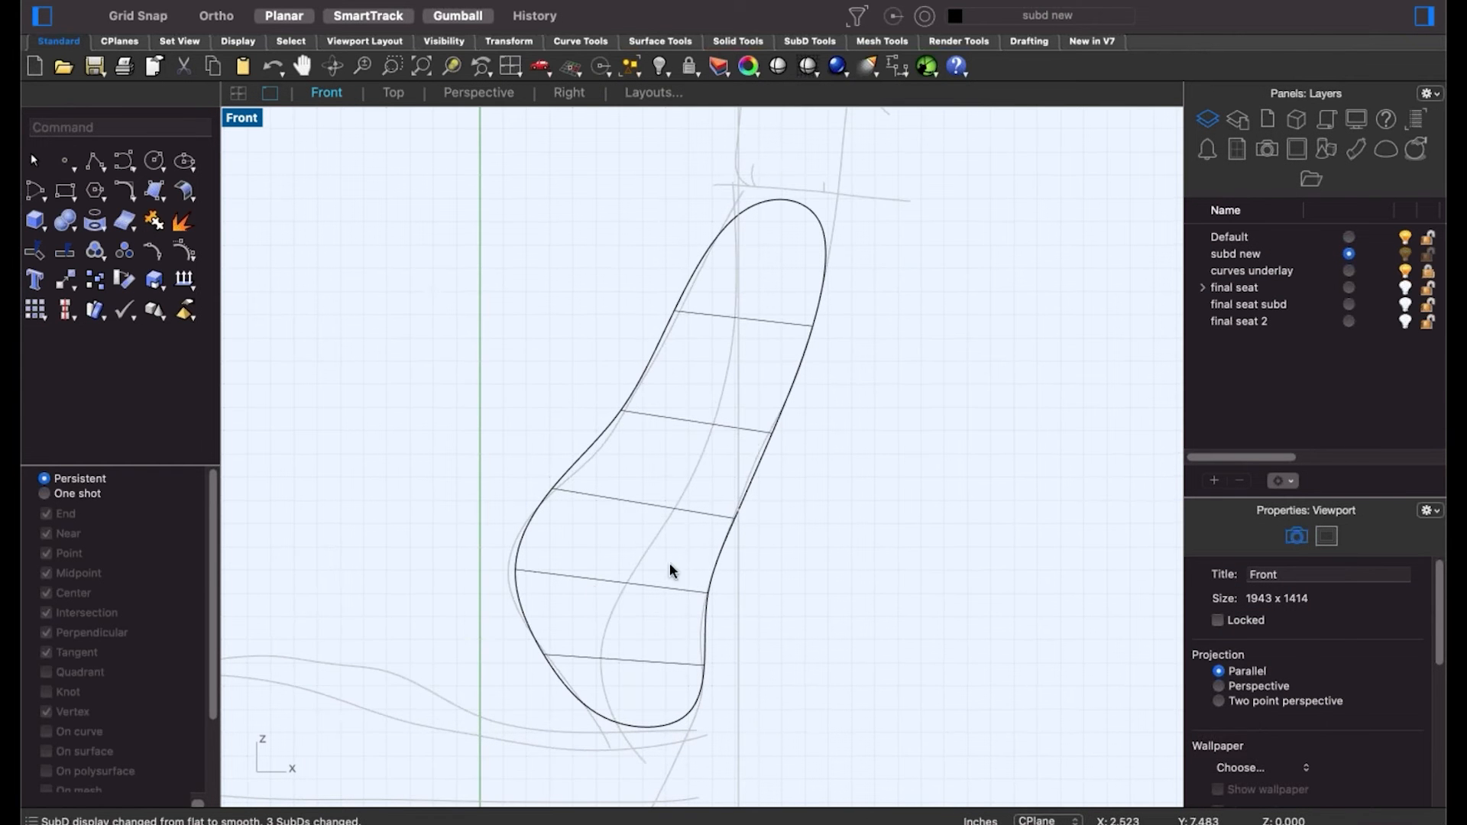
pyautogui.keyDown('shift'); pyautogui.keyDown('super'); pyautogui.moveTo(482, 553); pyautogui.dragTo(635, 611); pyautogui.keyUp('super'); pyautogui.keyUp('shift')
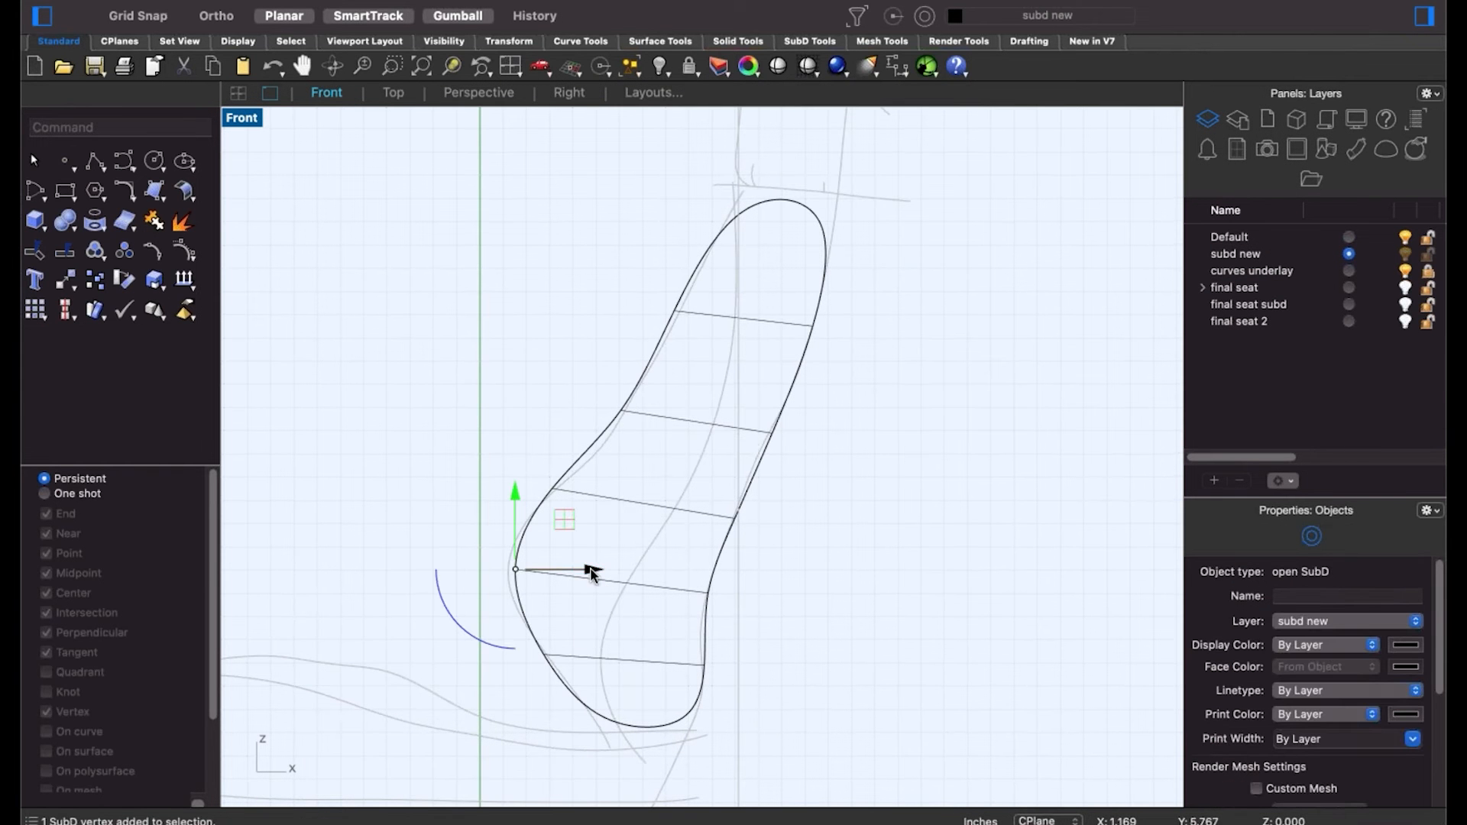
pyautogui.moveTo(584, 570); pyautogui.dragTo(509, 571)
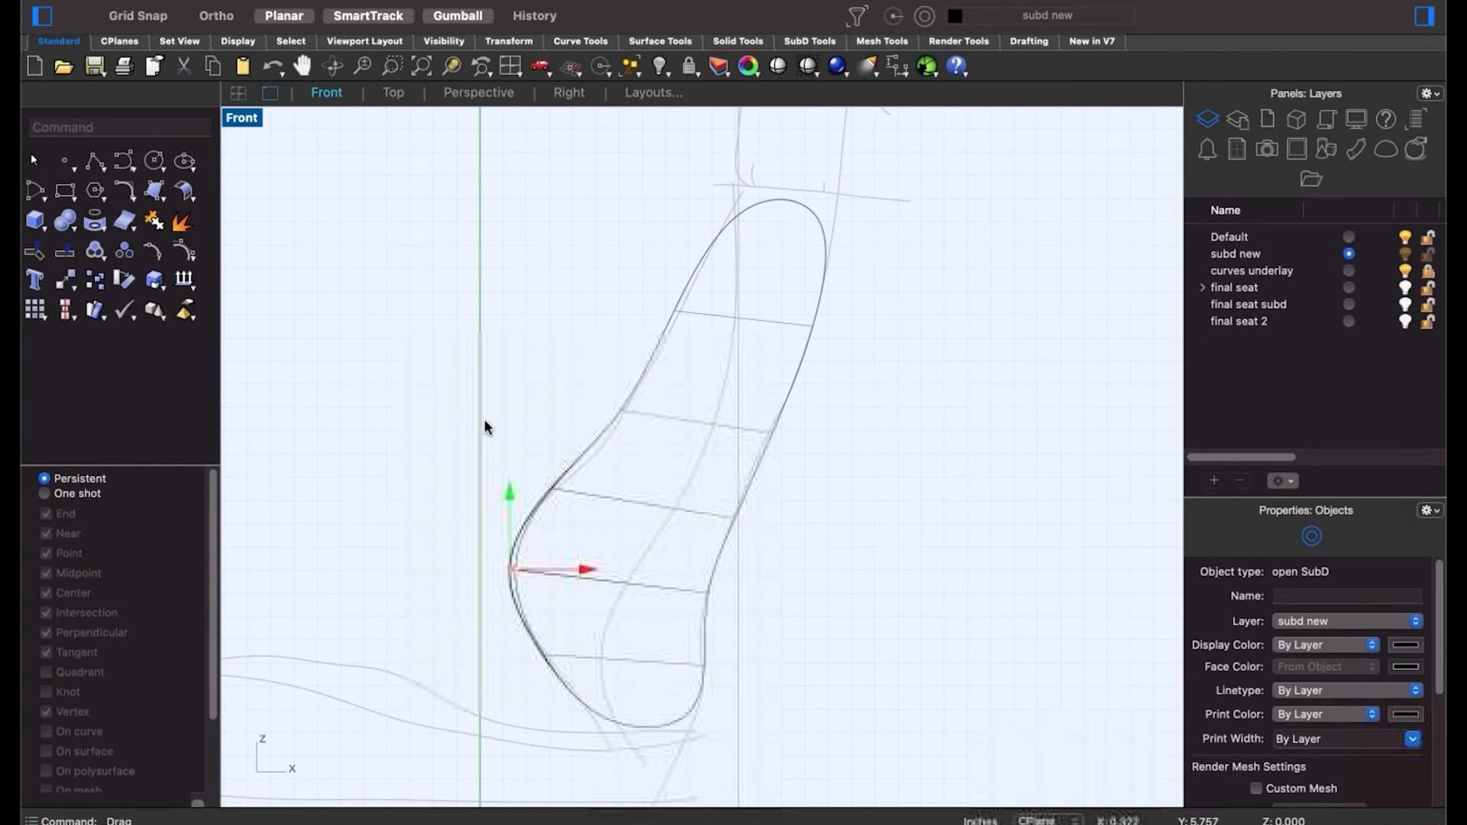
pyautogui.press('Escape')
pyautogui.click(620, 417)
pyautogui.moveTo(620, 417); pyautogui.dragTo(616, 420)
pyautogui.press('Escape')
pyautogui.moveTo(789, 593); pyautogui.dragTo(772, 560, button='right')
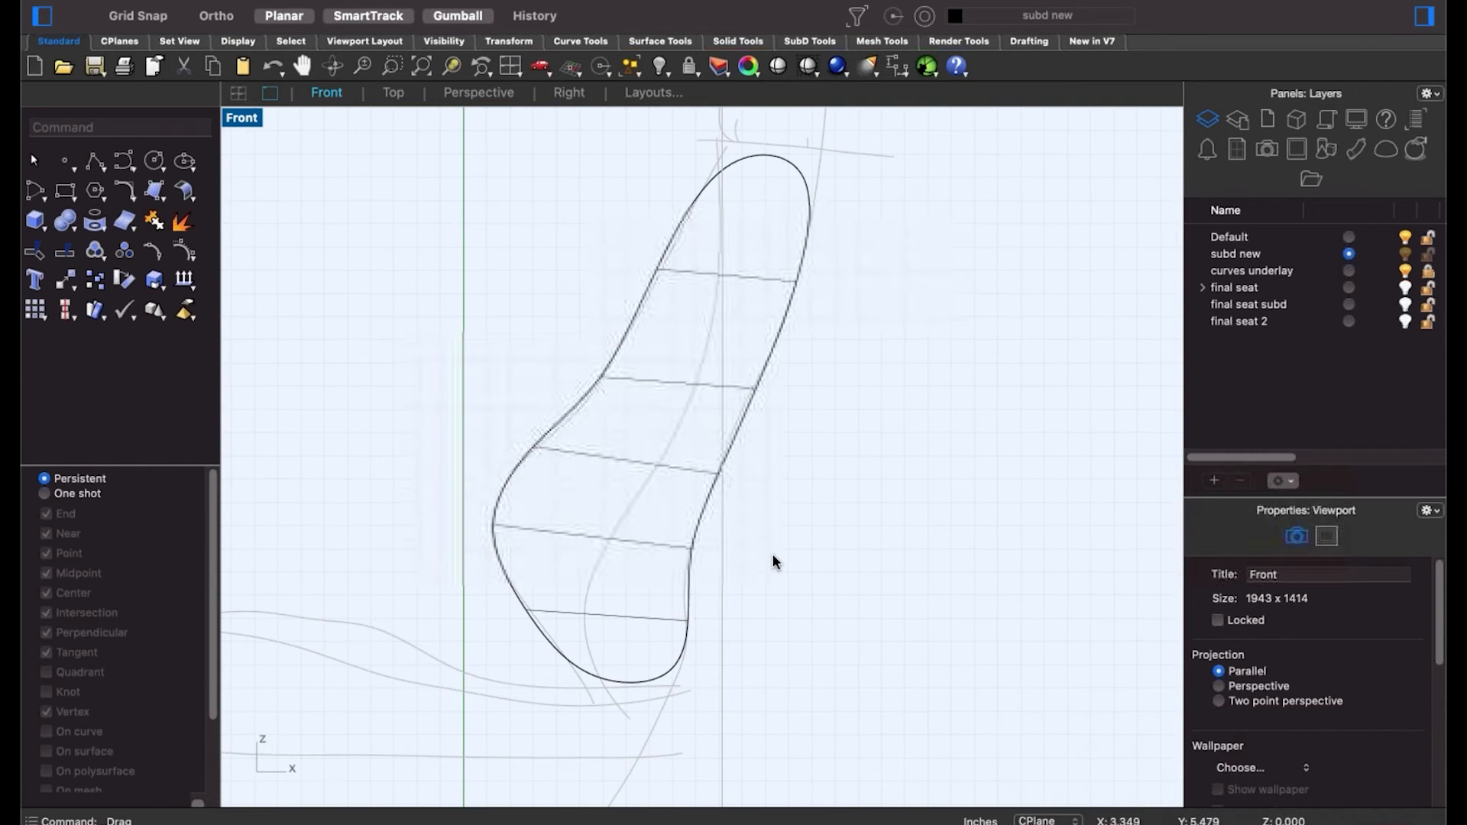
# Nudge the backrest's second-lowest rear vertex slightly inward and compare the flat and smooth SubD displays.
pyautogui.moveTo(672, 606)
pyautogui.mouseDown()
pyautogui.moveTo(743, 640)
pyautogui.moveTo(683, 621)
pyautogui.mouseUp()
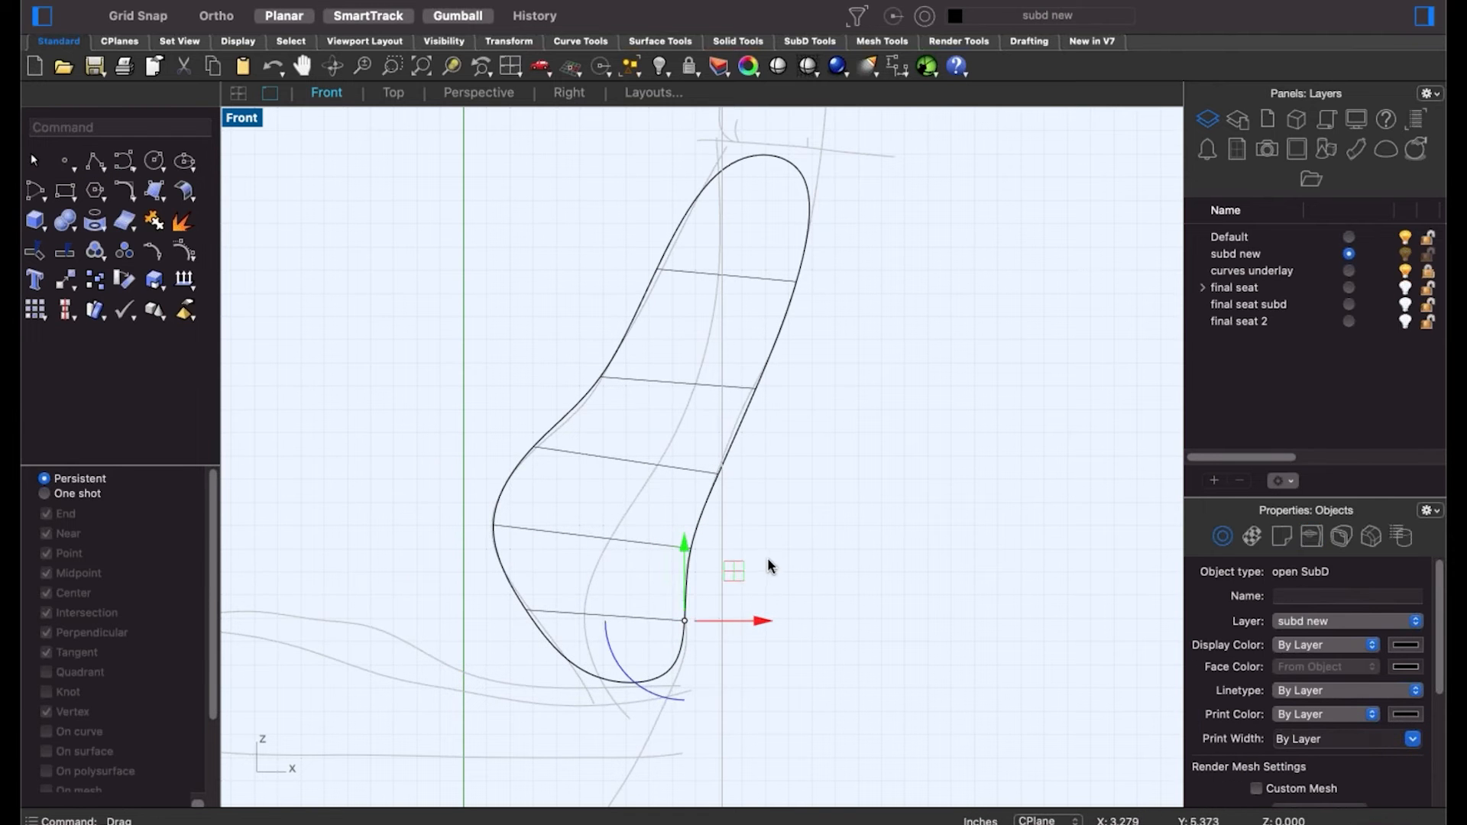
pyautogui.press('Escape')
pyautogui.press('Tab')
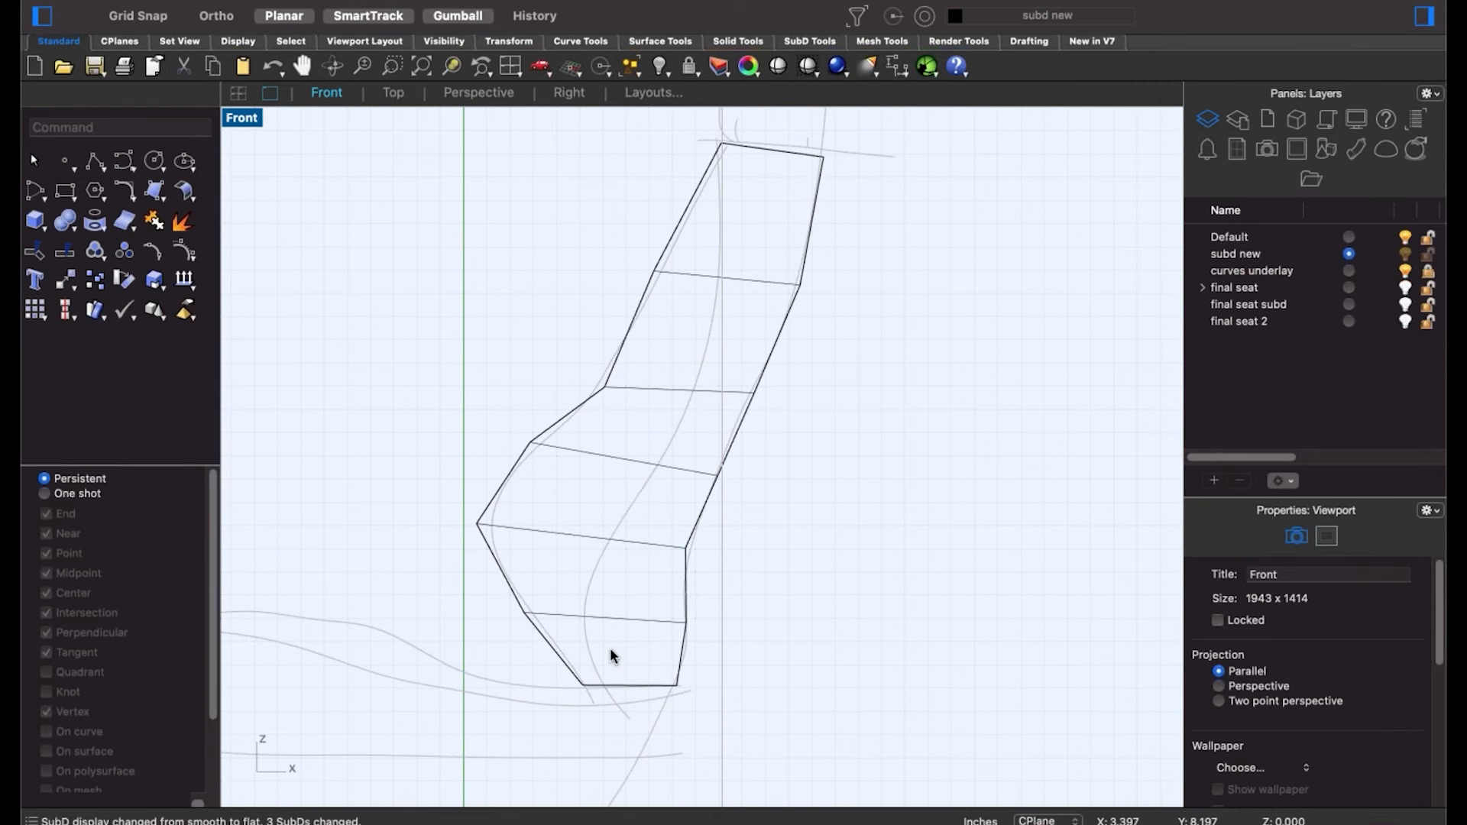
pyautogui.press('Tab')
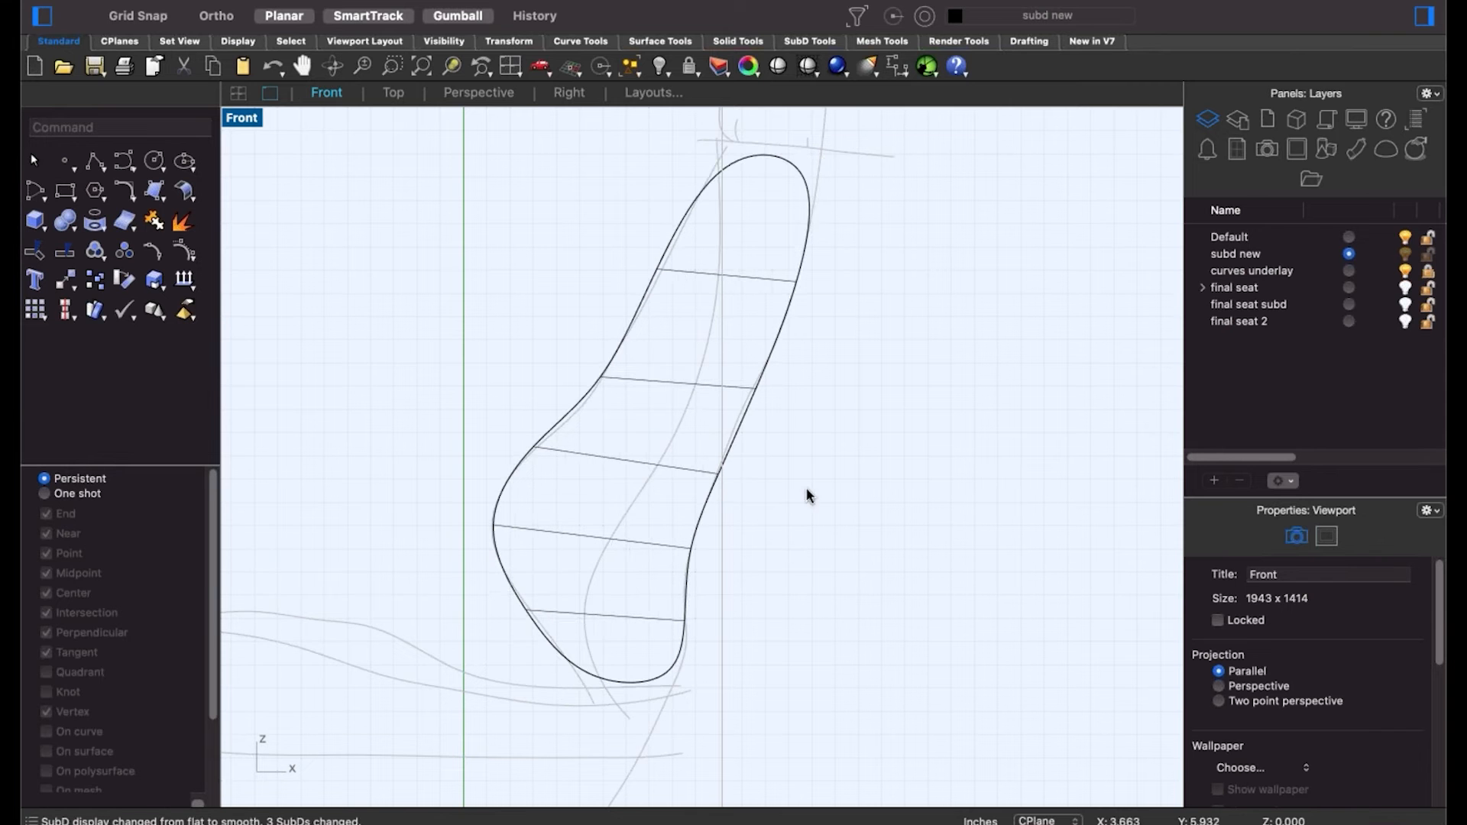
# Nudge the backrest's second-highest front vertex slightly inward, closer to the underlay curve.
pyautogui.click(726, 279)
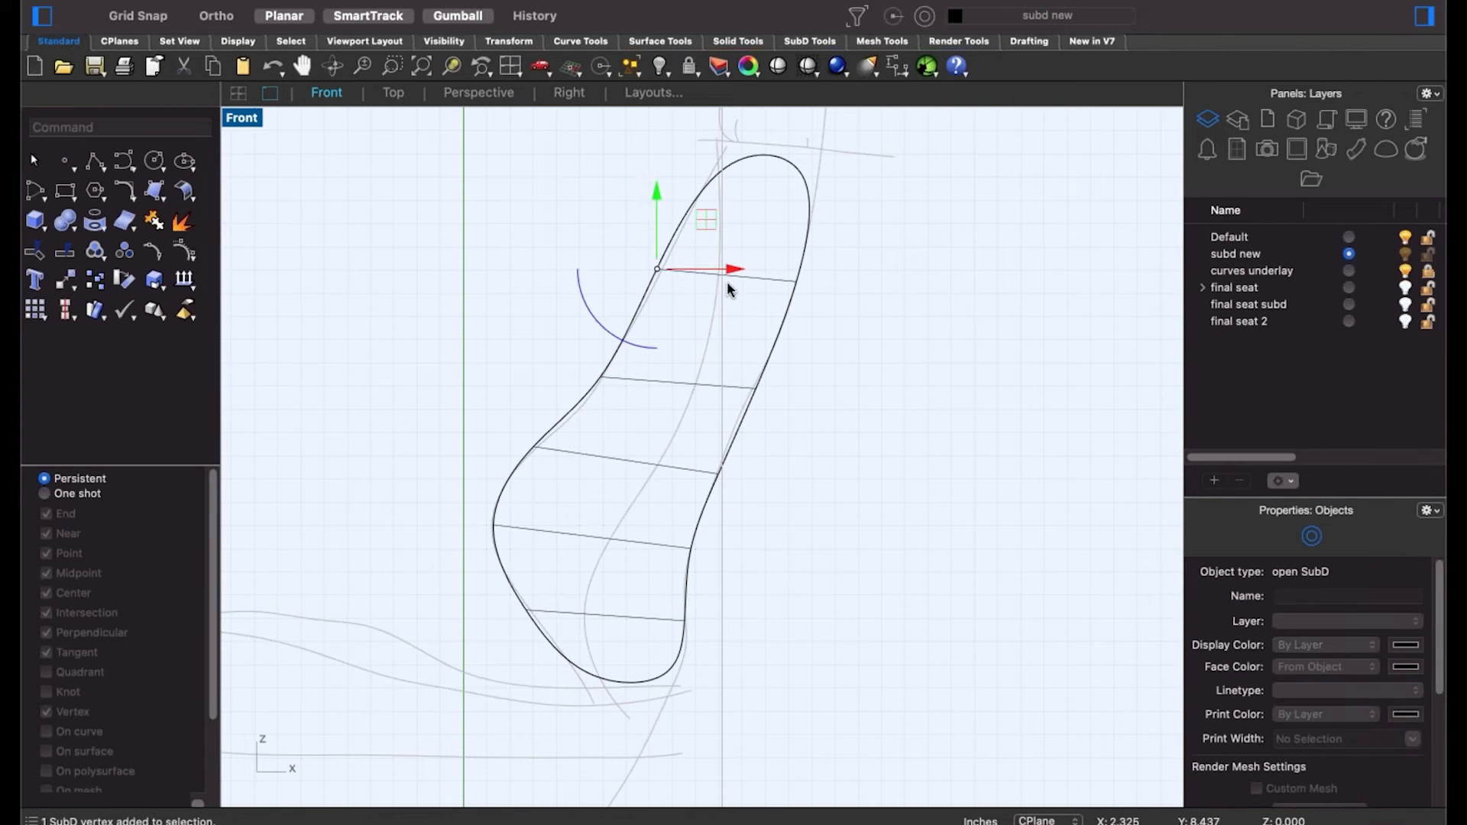
pyautogui.moveTo(727, 279); pyautogui.dragTo(661, 269)
pyautogui.click(538, 228)
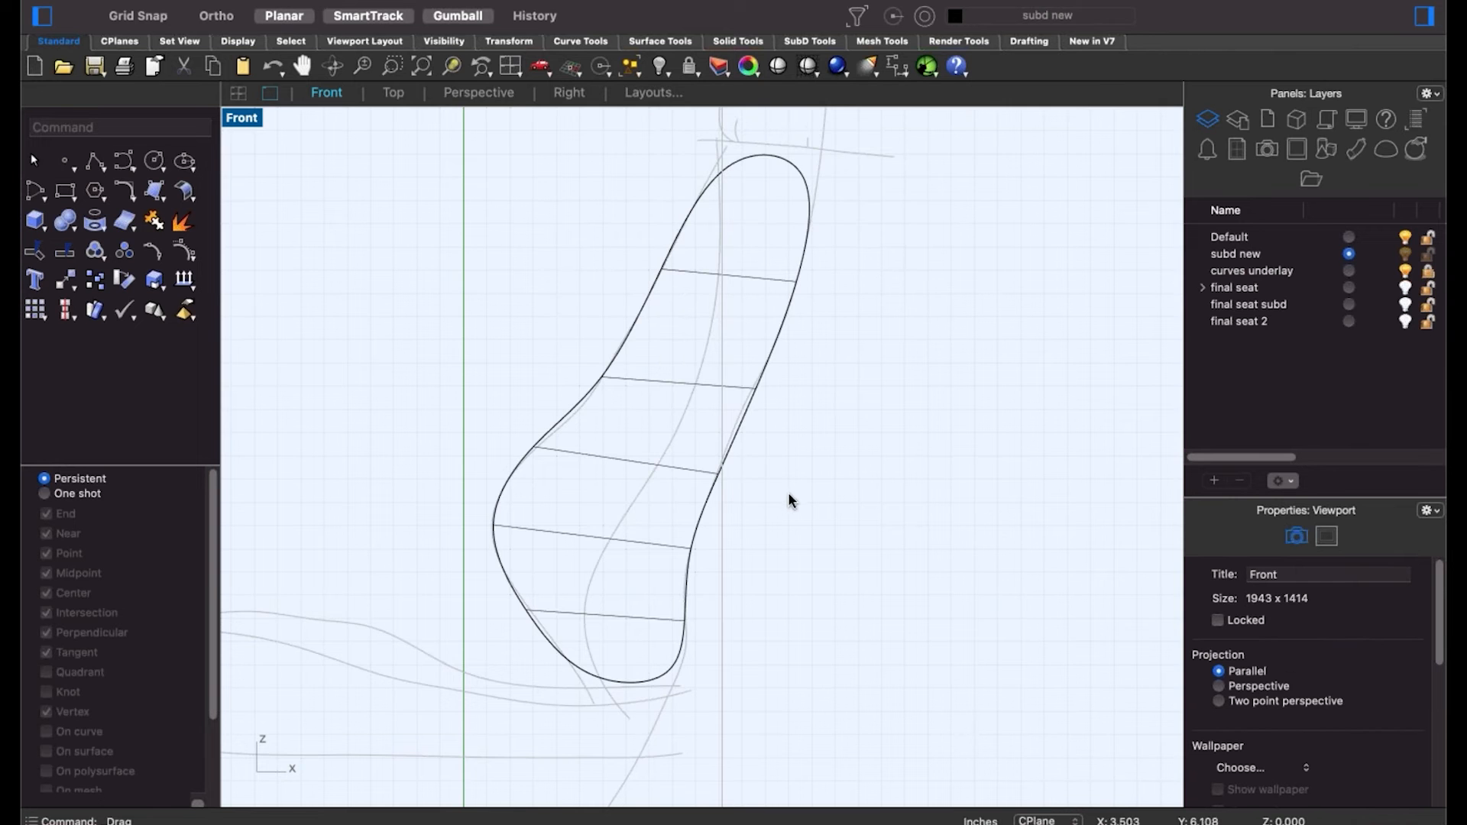
pyautogui.scroll(-3, 795, 535)
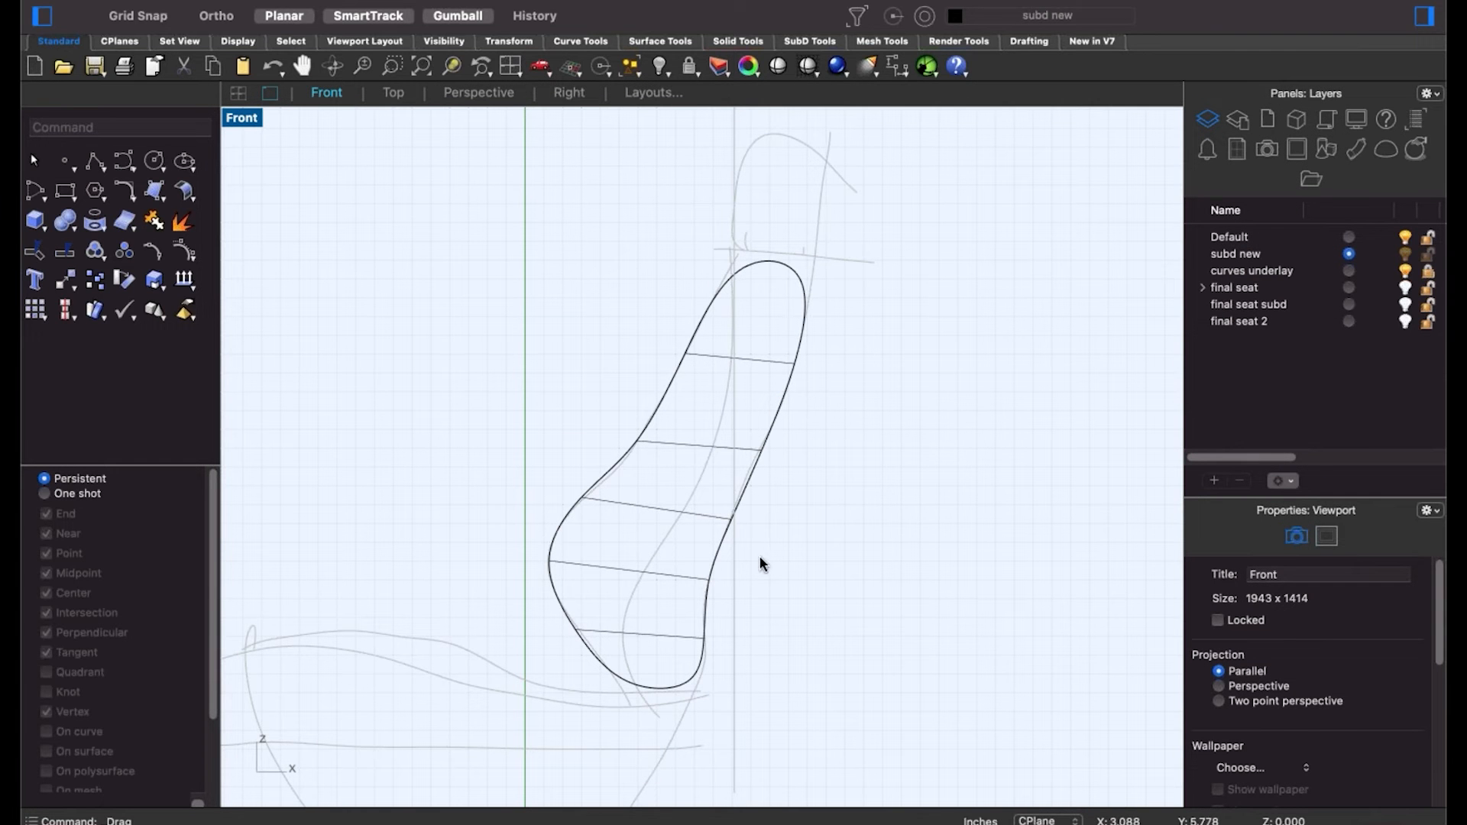
# Show the SubDs in flat display and view the selected backrest SubD in the Perspective and Right views.
pyautogui.press('Tab')
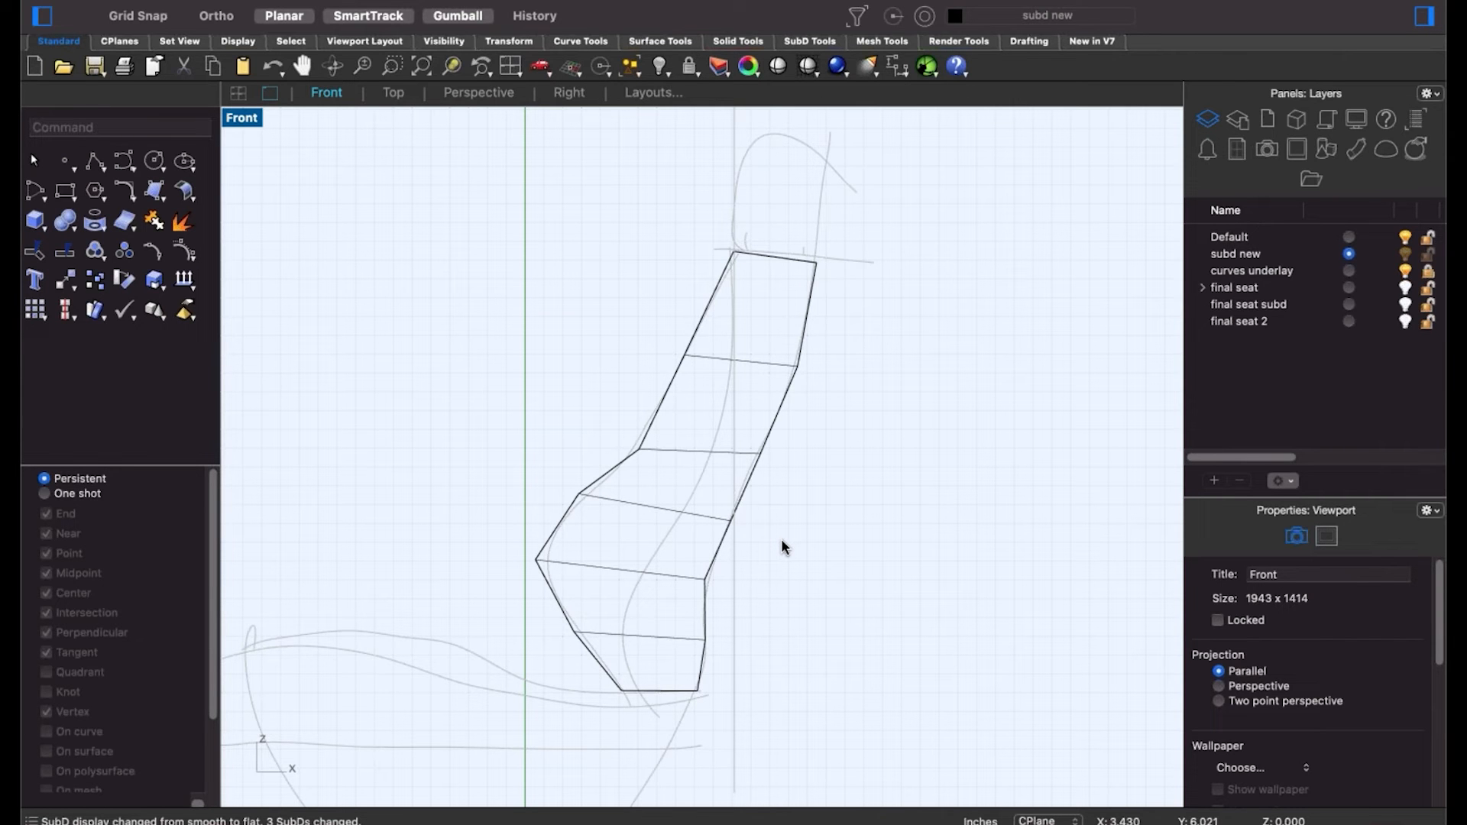
pyautogui.write('p')
pyautogui.press('Return')
pyautogui.moveTo(638, 465)
pyautogui.mouseDown(button='right')
pyautogui.moveTo(802, 474)
pyautogui.moveTo(845, 439)
pyautogui.moveTo(622, 535)
pyautogui.mouseUp(button='right')
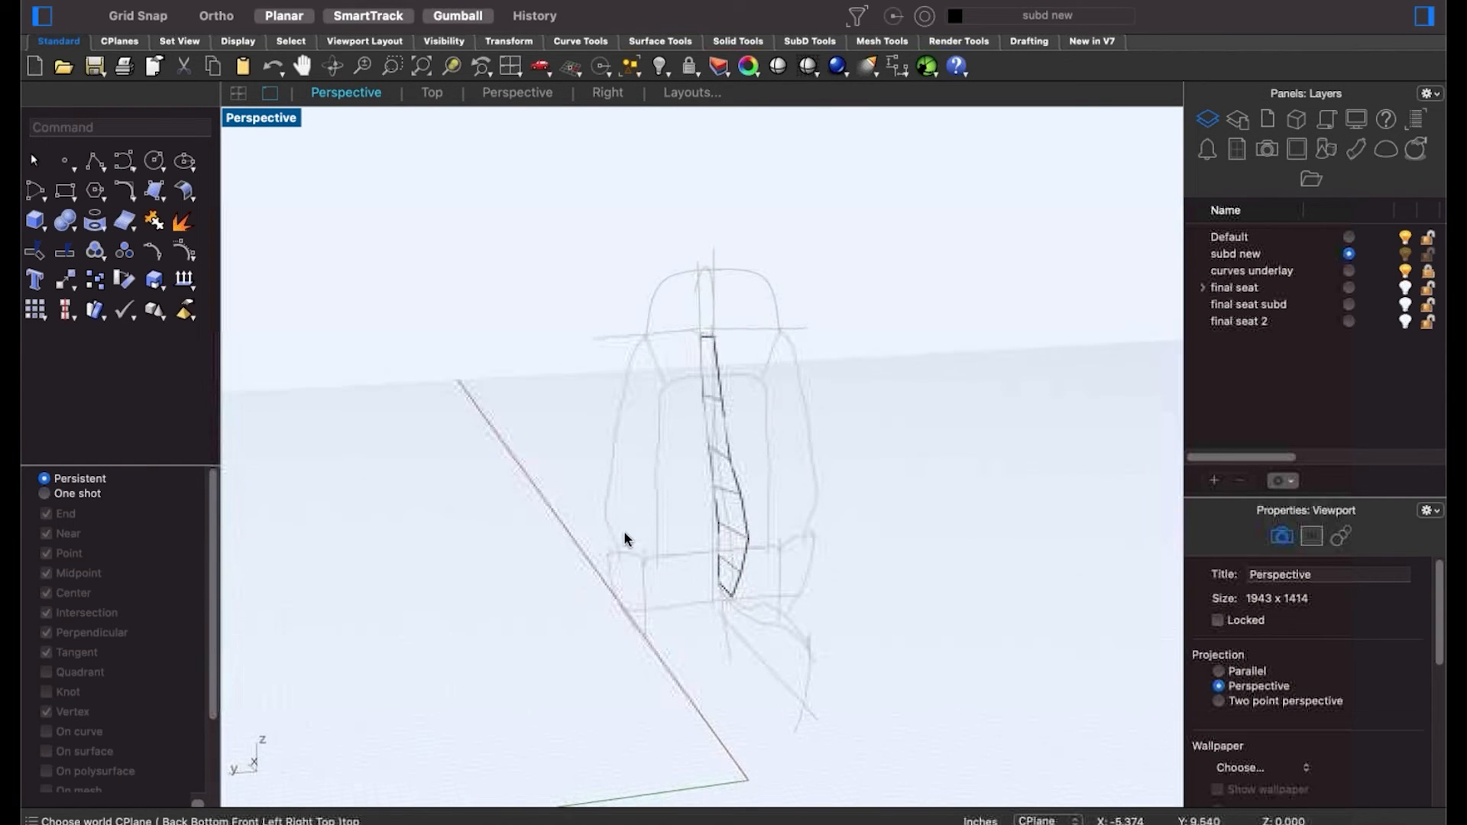
pyautogui.click(730, 527)
pyautogui.moveTo(729, 527); pyautogui.dragTo(638, 466, button='right')
pyautogui.moveTo(638, 465); pyautogui.dragTo(861, 567)
pyautogui.moveTo(861, 568)
pyautogui.mouseDown(button='right')
pyautogui.moveTo(753, 550)
pyautogui.moveTo(878, 558)
pyautogui.mouseUp(button='right')
pyautogui.press('ctrl+super+r')
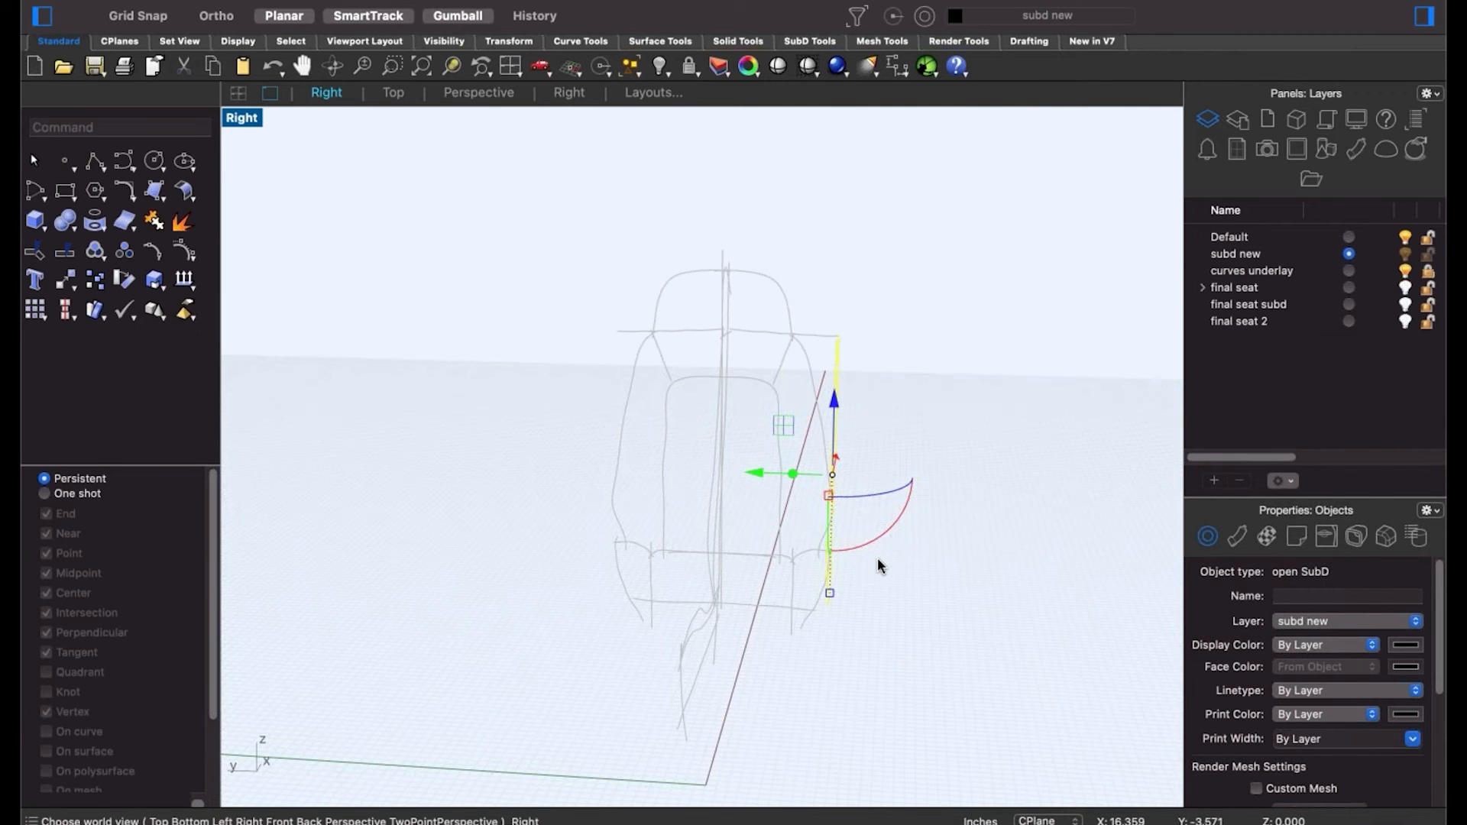
pyautogui.scroll(3, 535, 491)
pyautogui.moveTo(535, 495); pyautogui.dragTo(500, 521)
pyautogui.press('super+z')
pyautogui.click(492, 537)
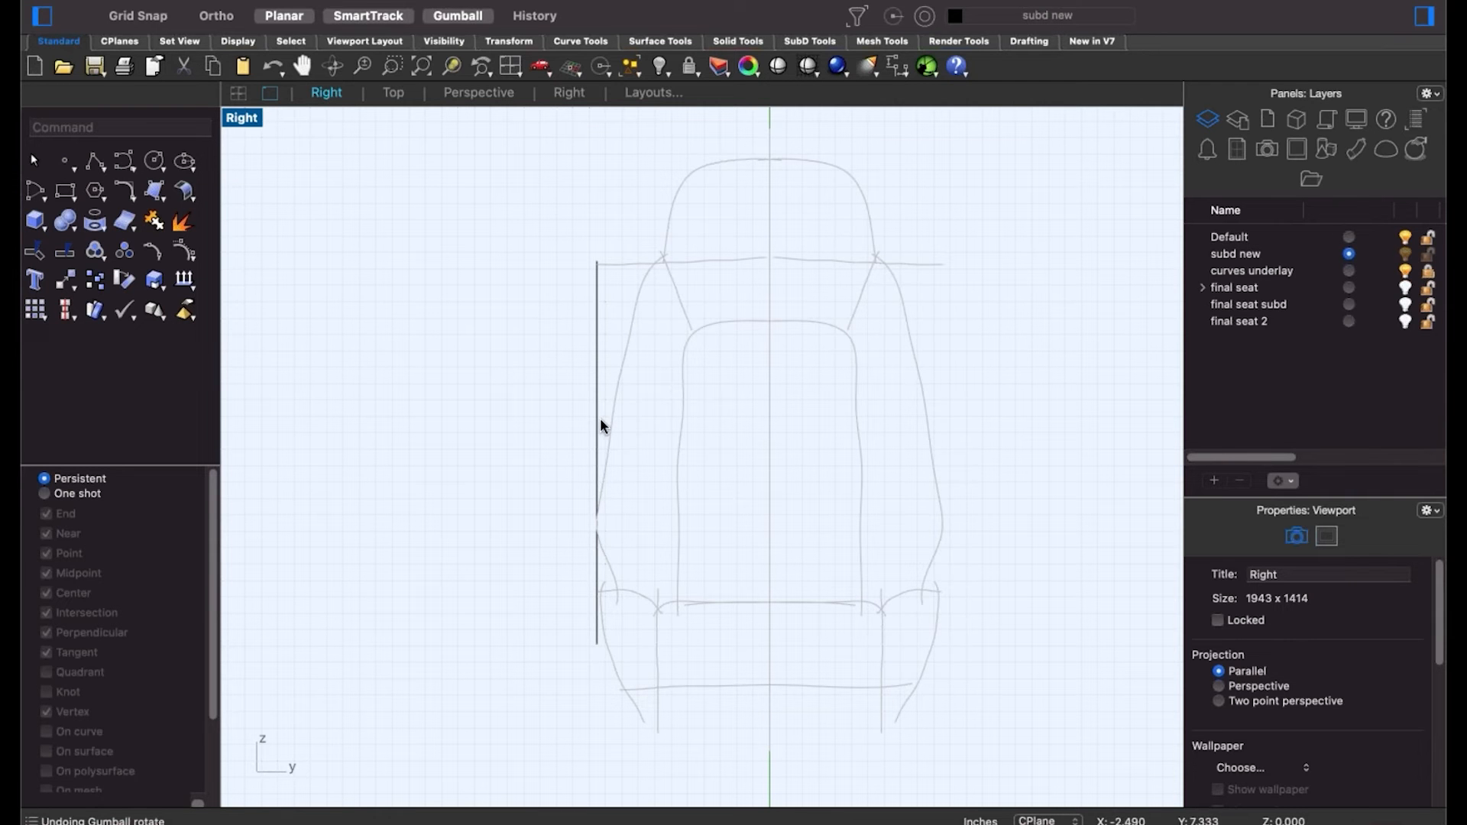
# Bend the upper part of the backrest's side SubD inward from the outline's widest point, following the underlay's upper curve.
pyautogui.click(594, 437)
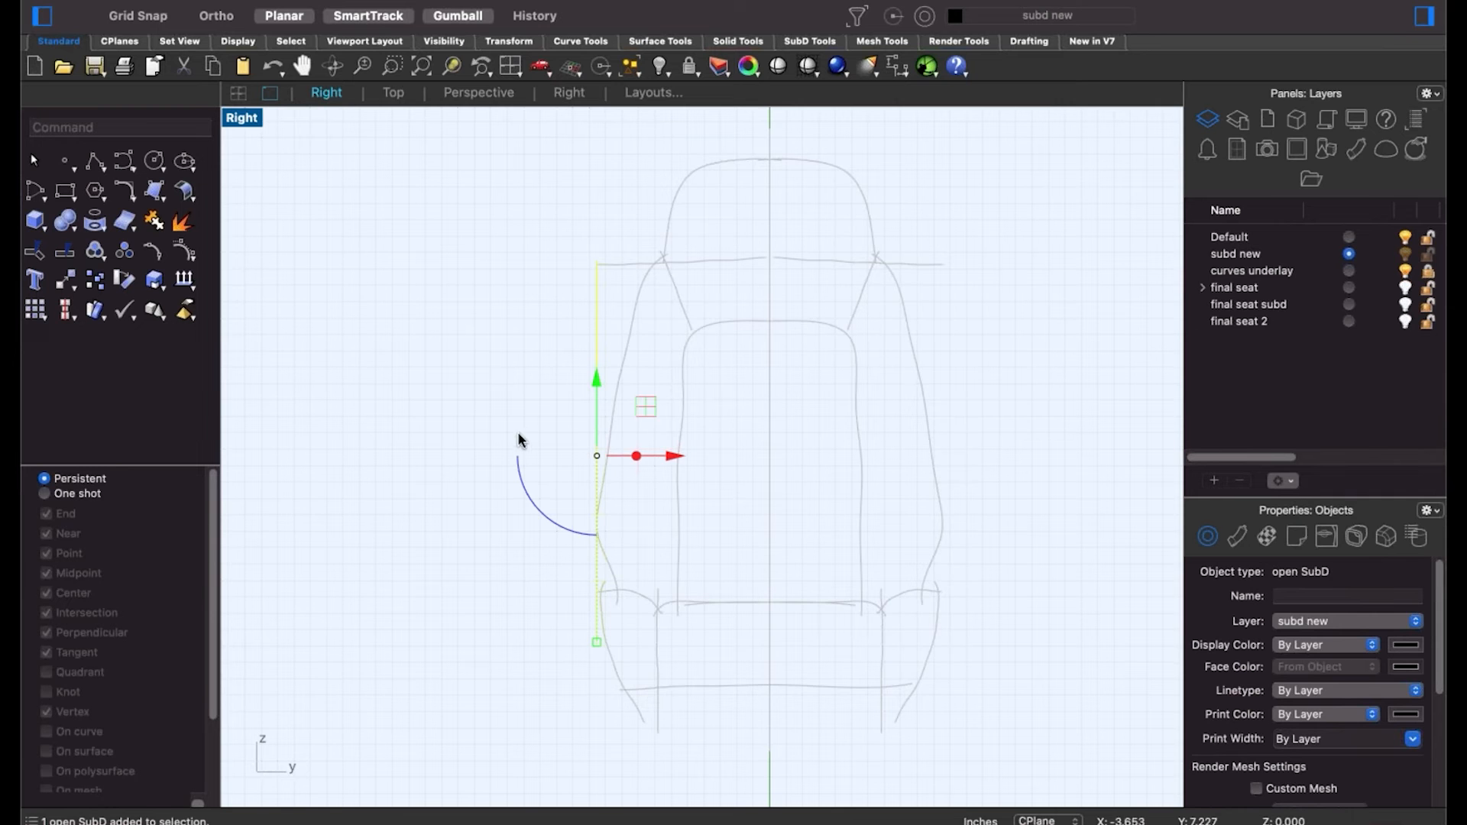
pyautogui.moveTo(504, 429); pyautogui.dragTo(487, 423, button='right')
pyautogui.click(493, 334)
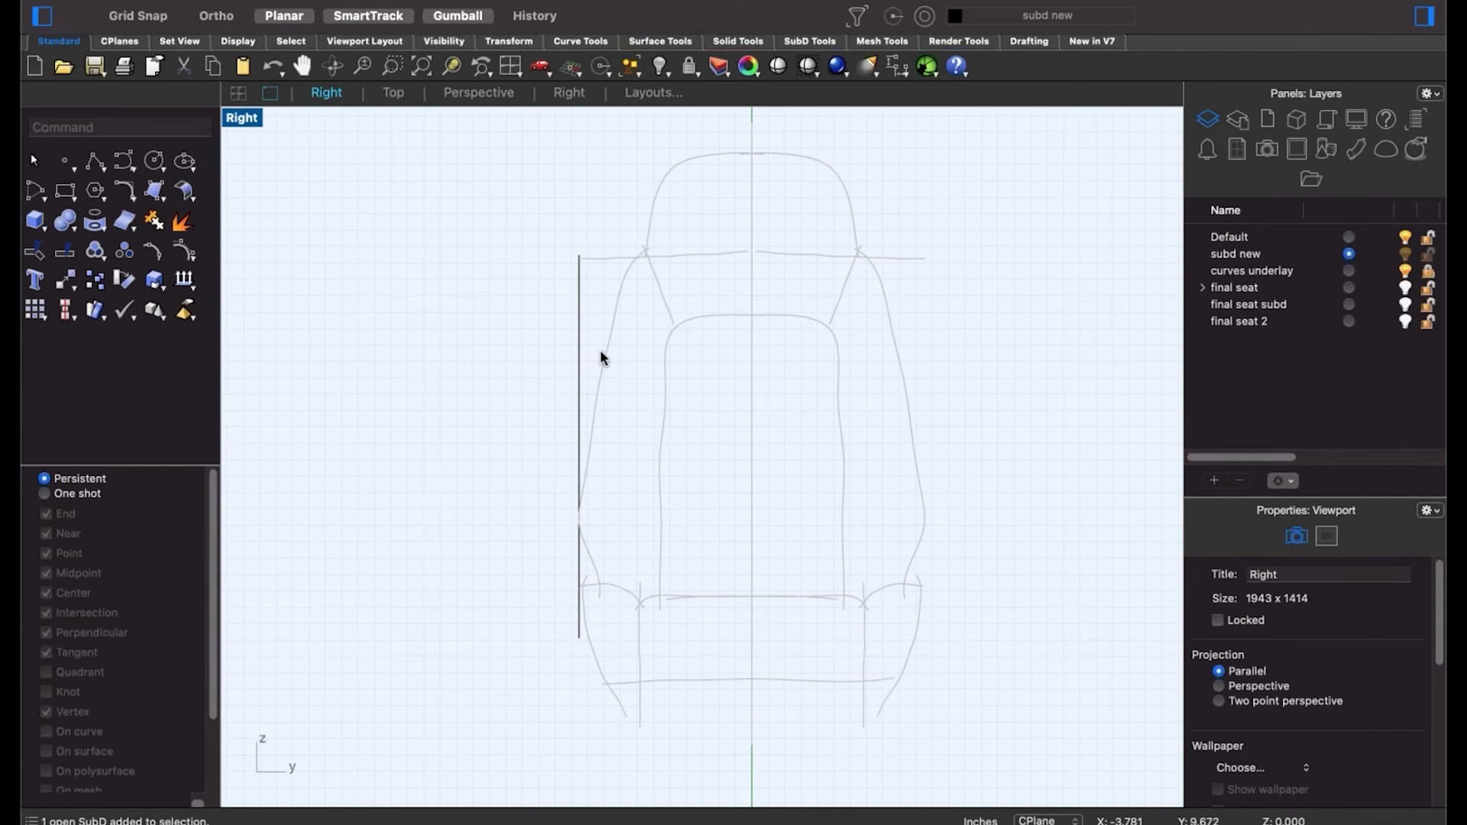
pyautogui.click(579, 379)
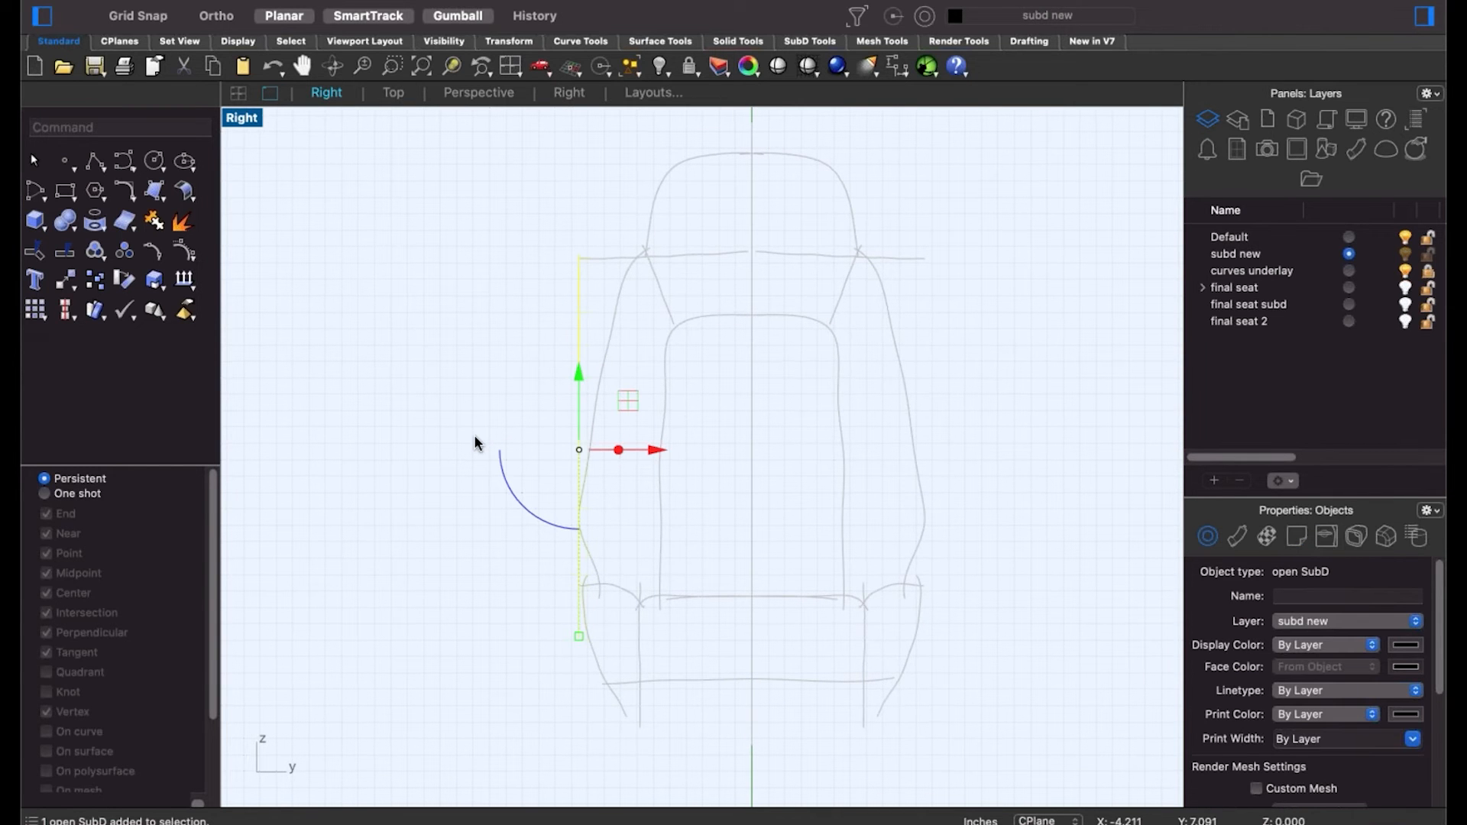
pyautogui.write('bend')
pyautogui.press('Return')
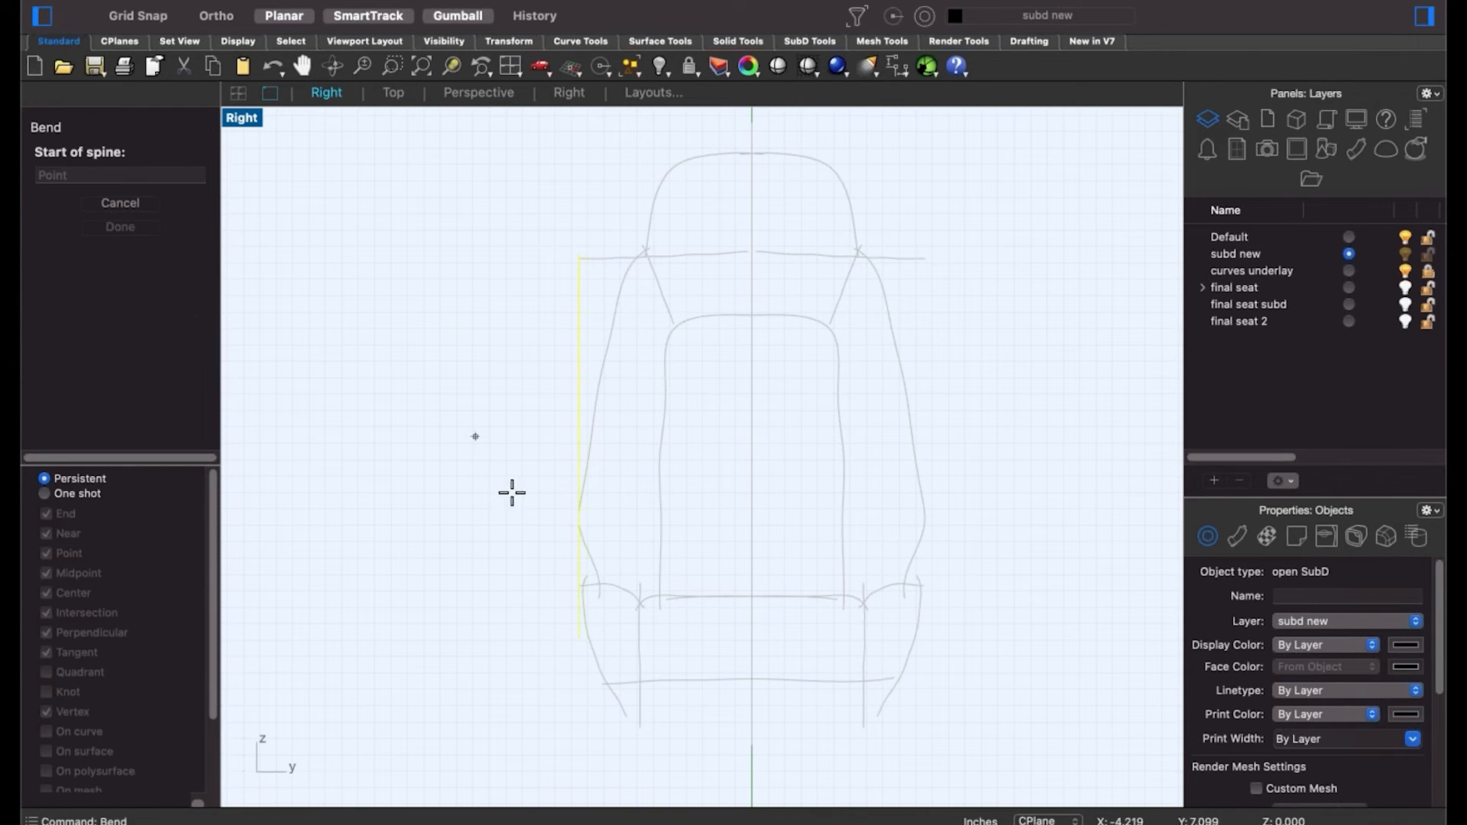
pyautogui.click(577, 518)
pyautogui.click(579, 215)
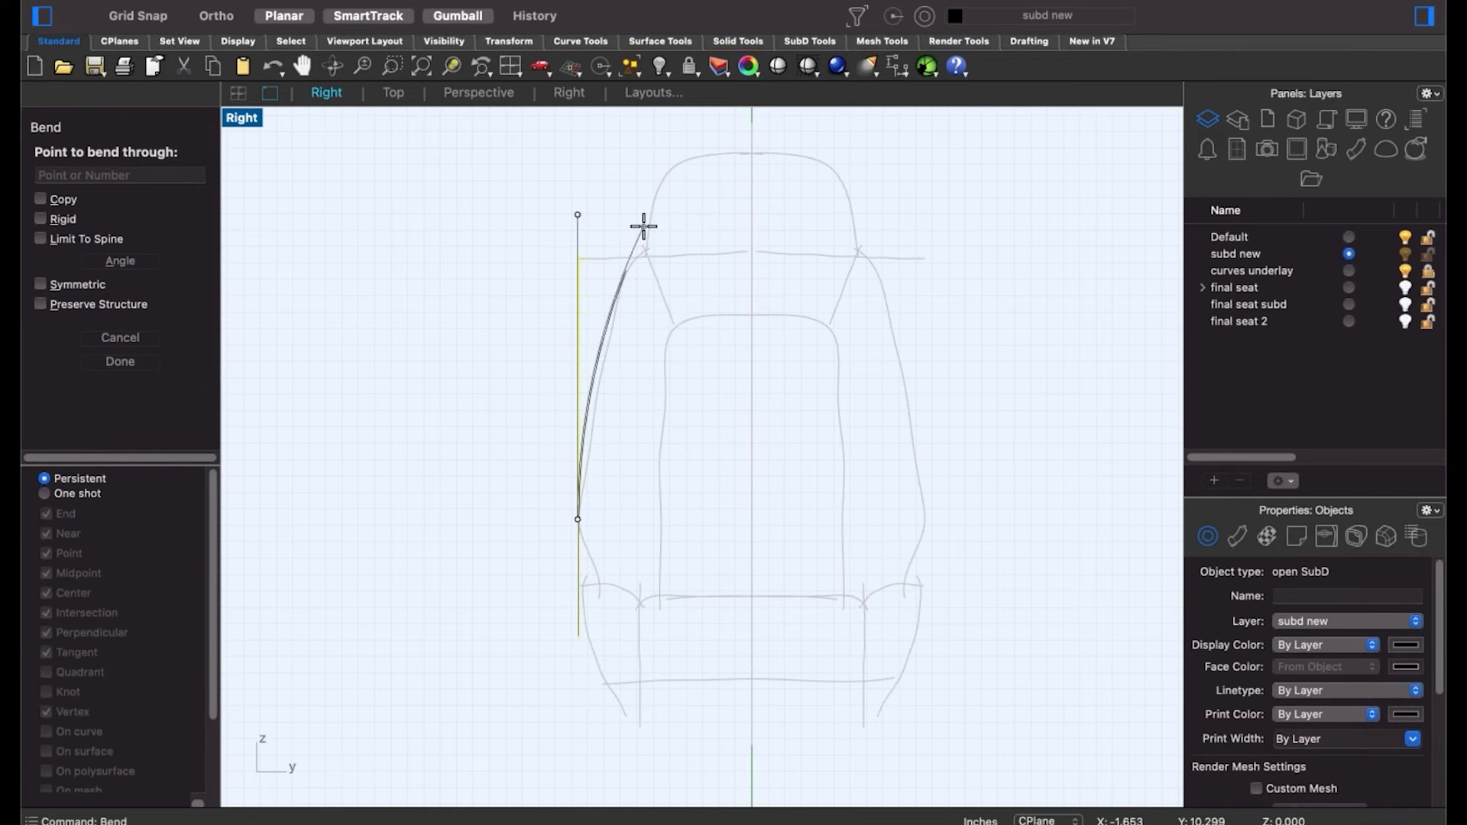
pyautogui.click(643, 226)
pyautogui.click(518, 514)
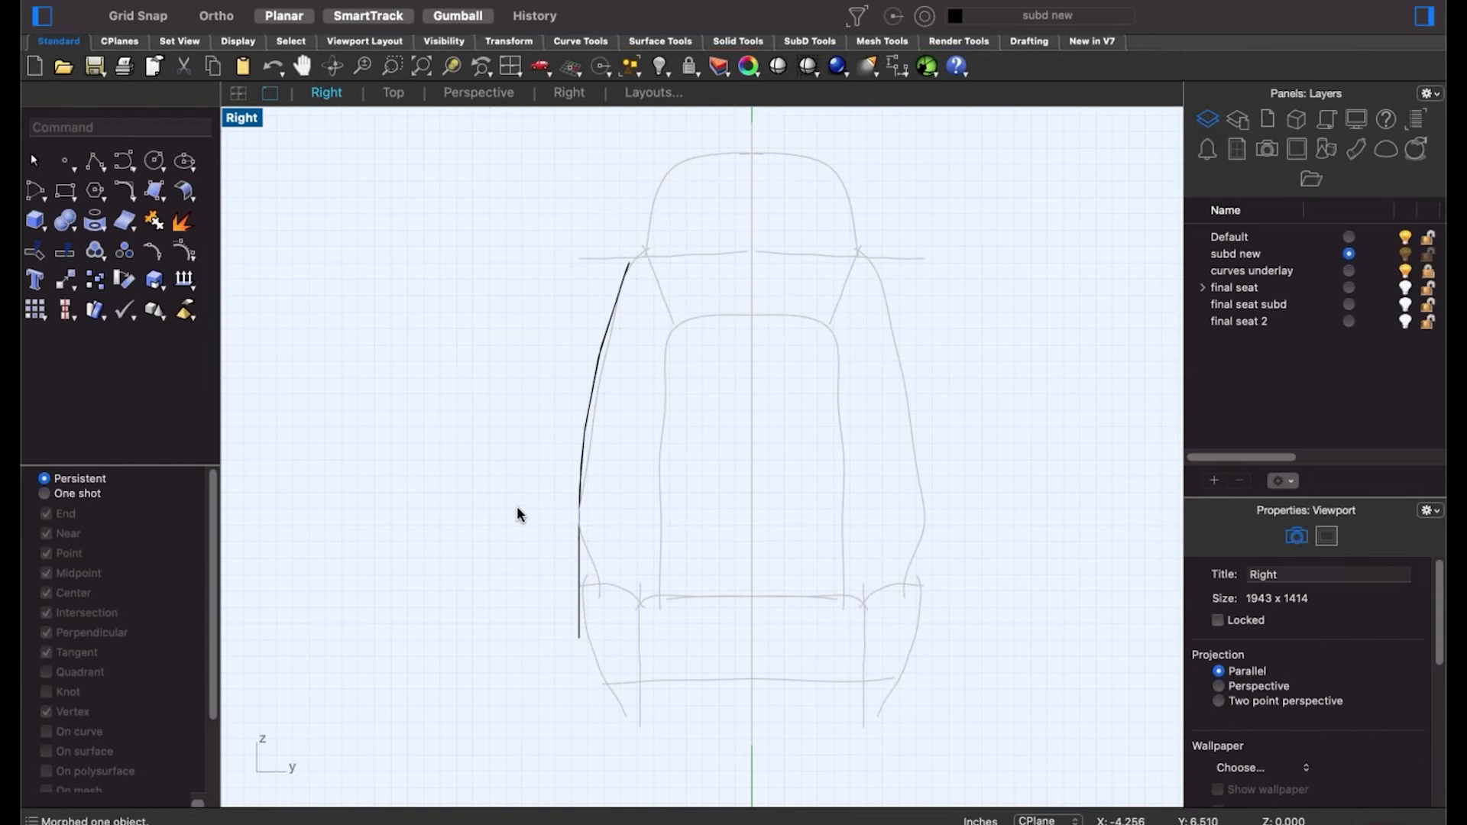
# Bend the lower part of the backrest's side SubD inward from the same widest point along the underlay's lower curve.
pyautogui.click(580, 481)
pyautogui.rightClick(576, 517)
pyautogui.click(580, 518)
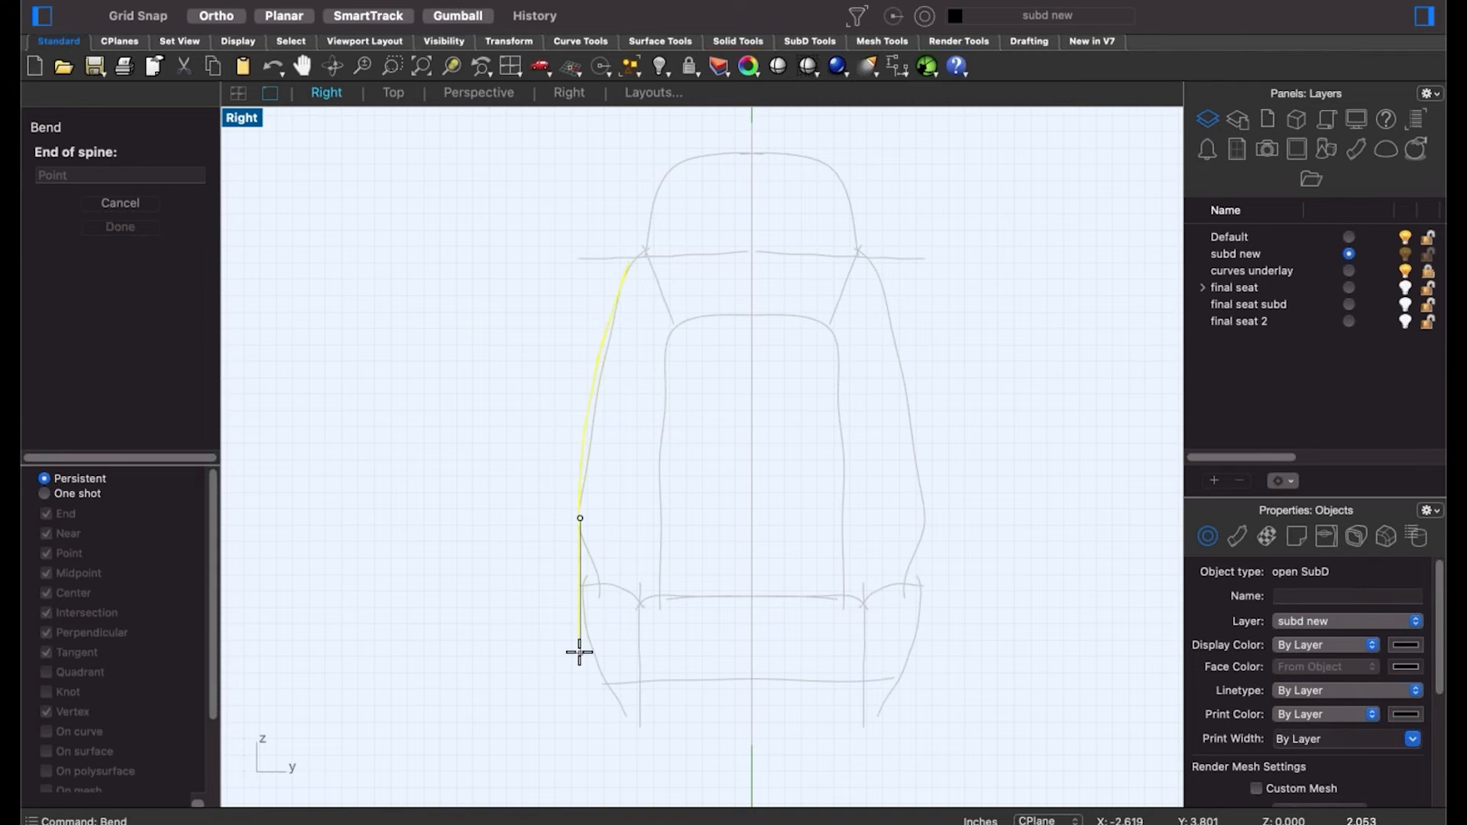
pyautogui.click(579, 652)
pyautogui.press('F8')
pyautogui.click(621, 645)
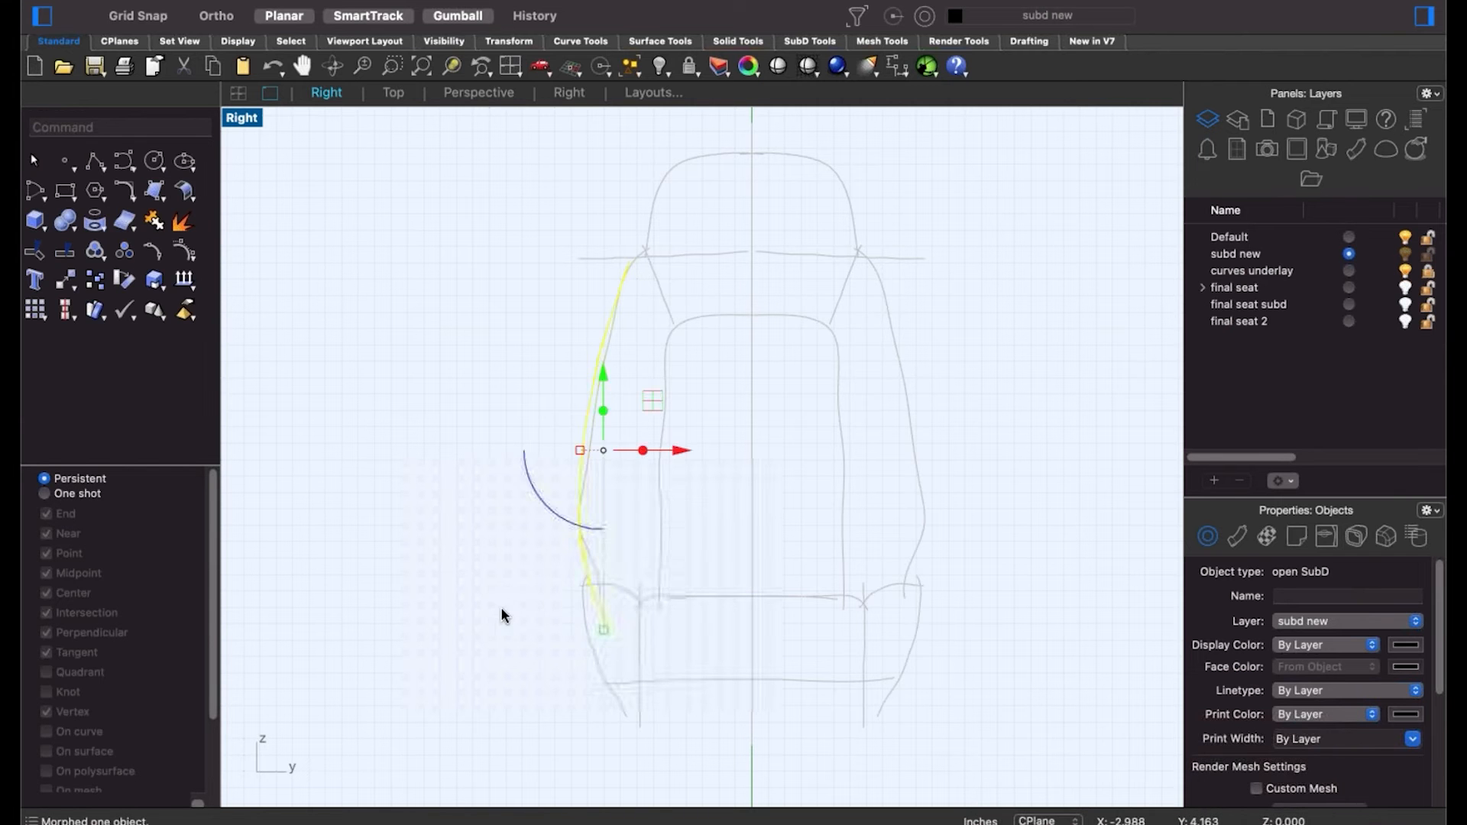
pyautogui.click(544, 627)
# Examine the bent backrest side against the underlay curves in the Perspective and Top views.
pyautogui.hotkey('ctrl', 'F4')
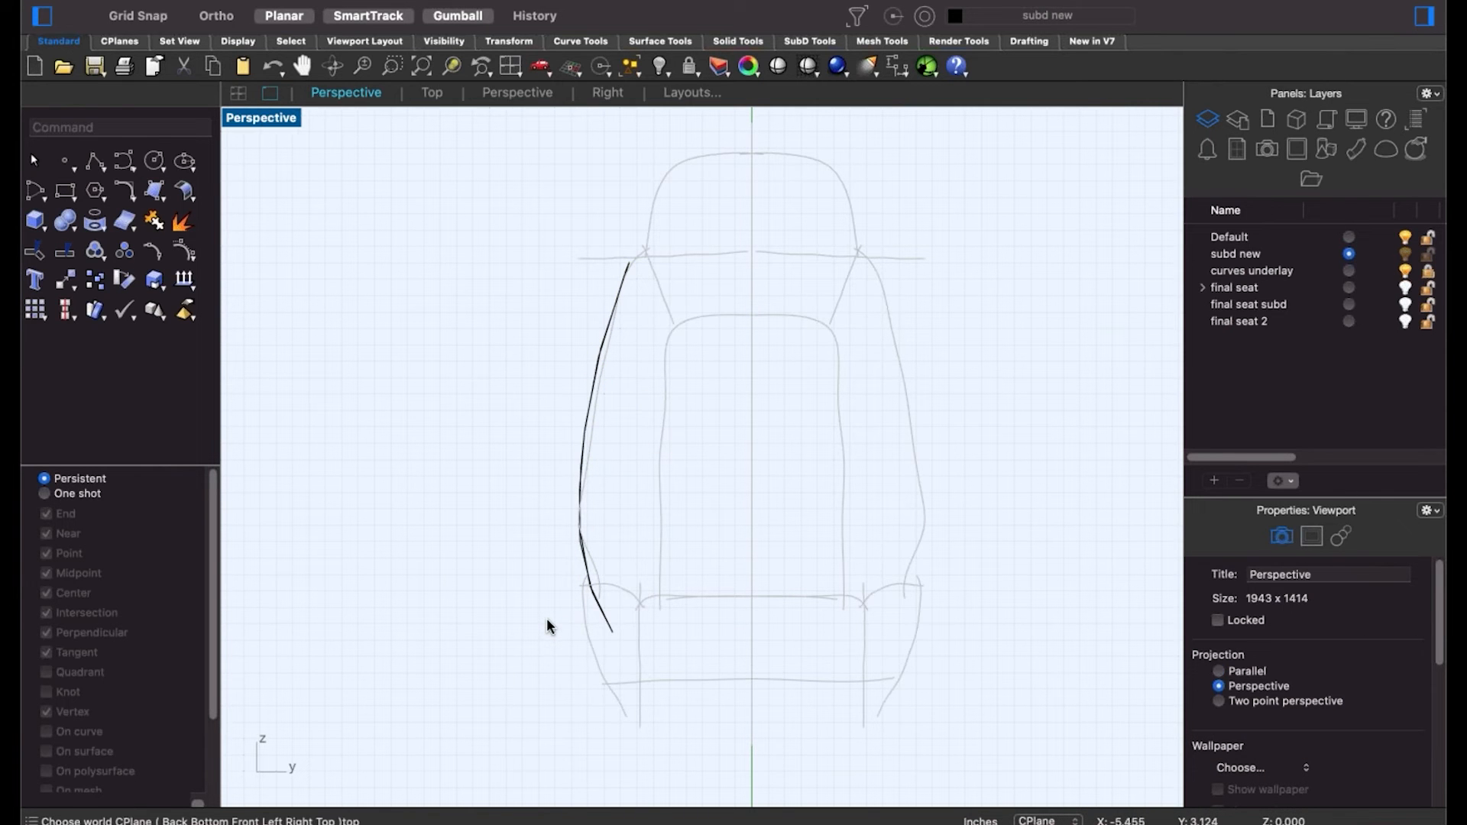
pyautogui.moveTo(722, 559)
pyautogui.mouseDown(button='right')
pyautogui.moveTo(754, 533)
pyautogui.moveTo(851, 550)
pyautogui.moveTo(645, 560)
pyautogui.moveTo(459, 544)
pyautogui.moveTo(703, 571)
pyautogui.moveTo(741, 564)
pyautogui.moveTo(727, 558)
pyautogui.mouseUp(button='right')
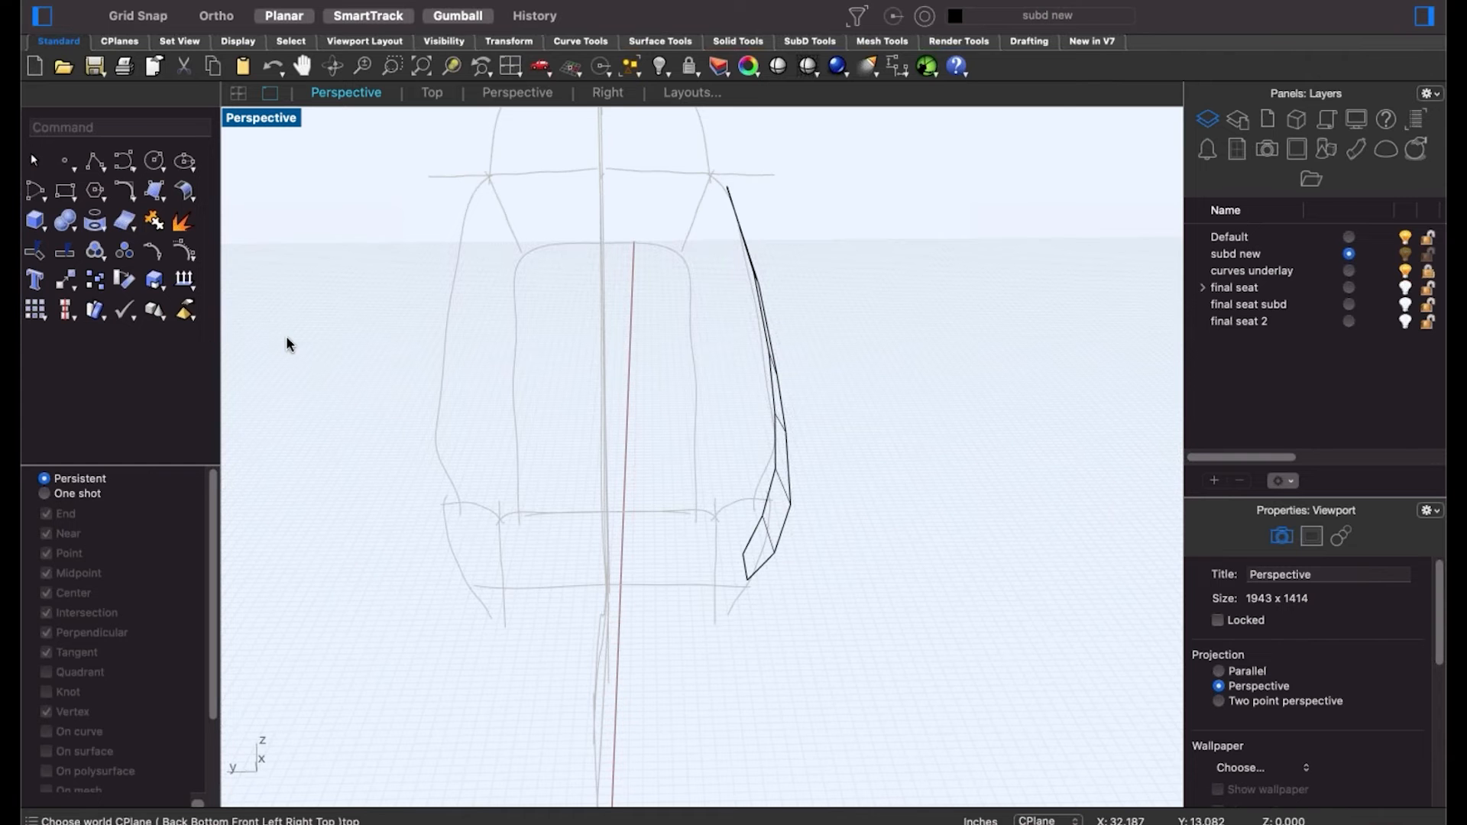
pyautogui.keyDown('shift'); pyautogui.moveTo(286, 337); pyautogui.dragTo(293, 359, button='right'); pyautogui.keyUp('shift')
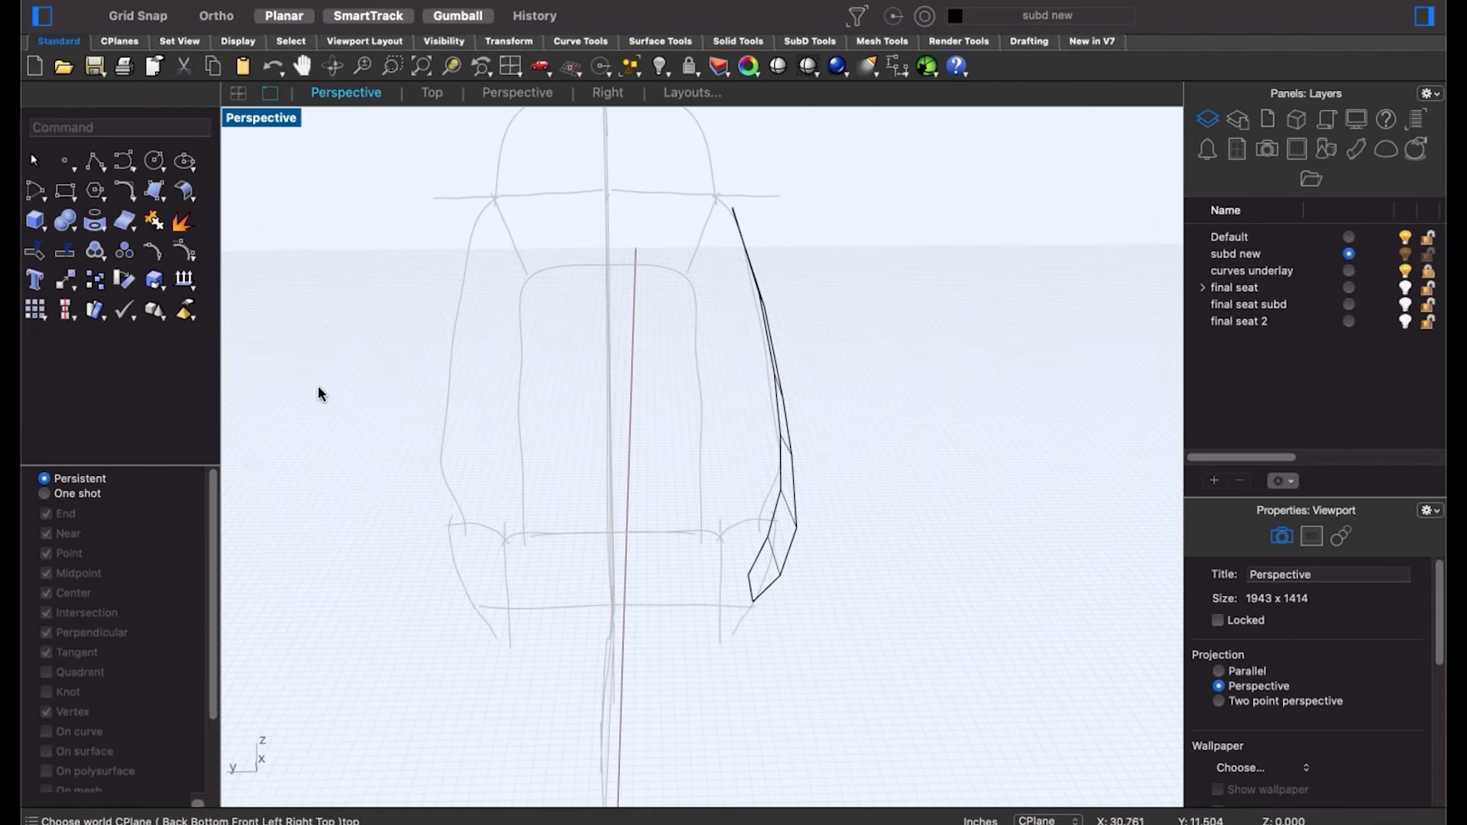
pyautogui.moveTo(351, 403)
pyautogui.mouseDown(button='right')
pyautogui.moveTo(471, 505)
pyautogui.moveTo(423, 489)
pyautogui.moveTo(429, 474)
pyautogui.moveTo(462, 508)
pyautogui.moveTo(583, 528)
pyautogui.moveTo(567, 587)
pyautogui.mouseUp(button='right')
pyautogui.write('top')
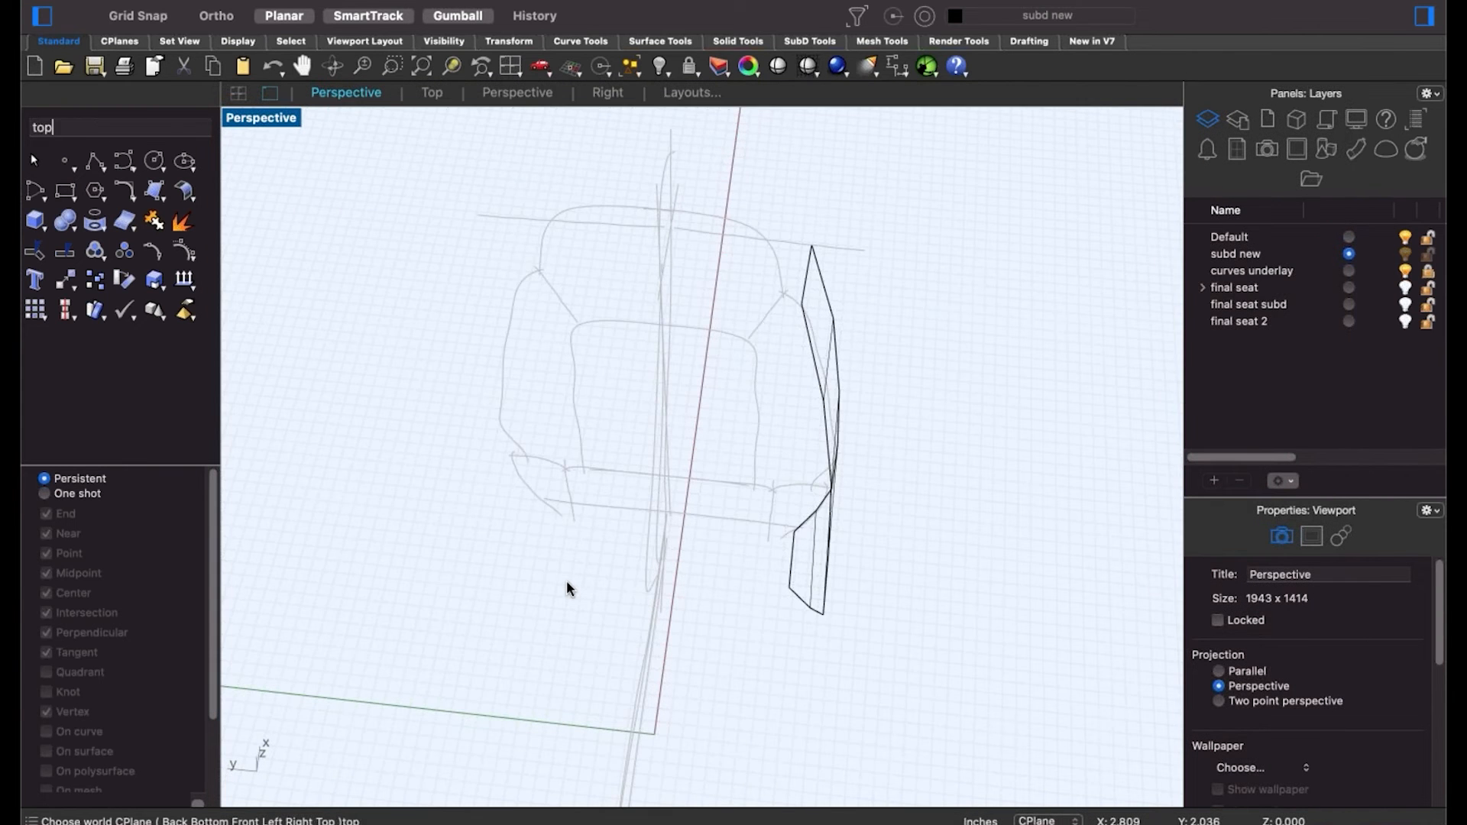
pyautogui.press('Return')
pyautogui.scroll(5, 719, 589)
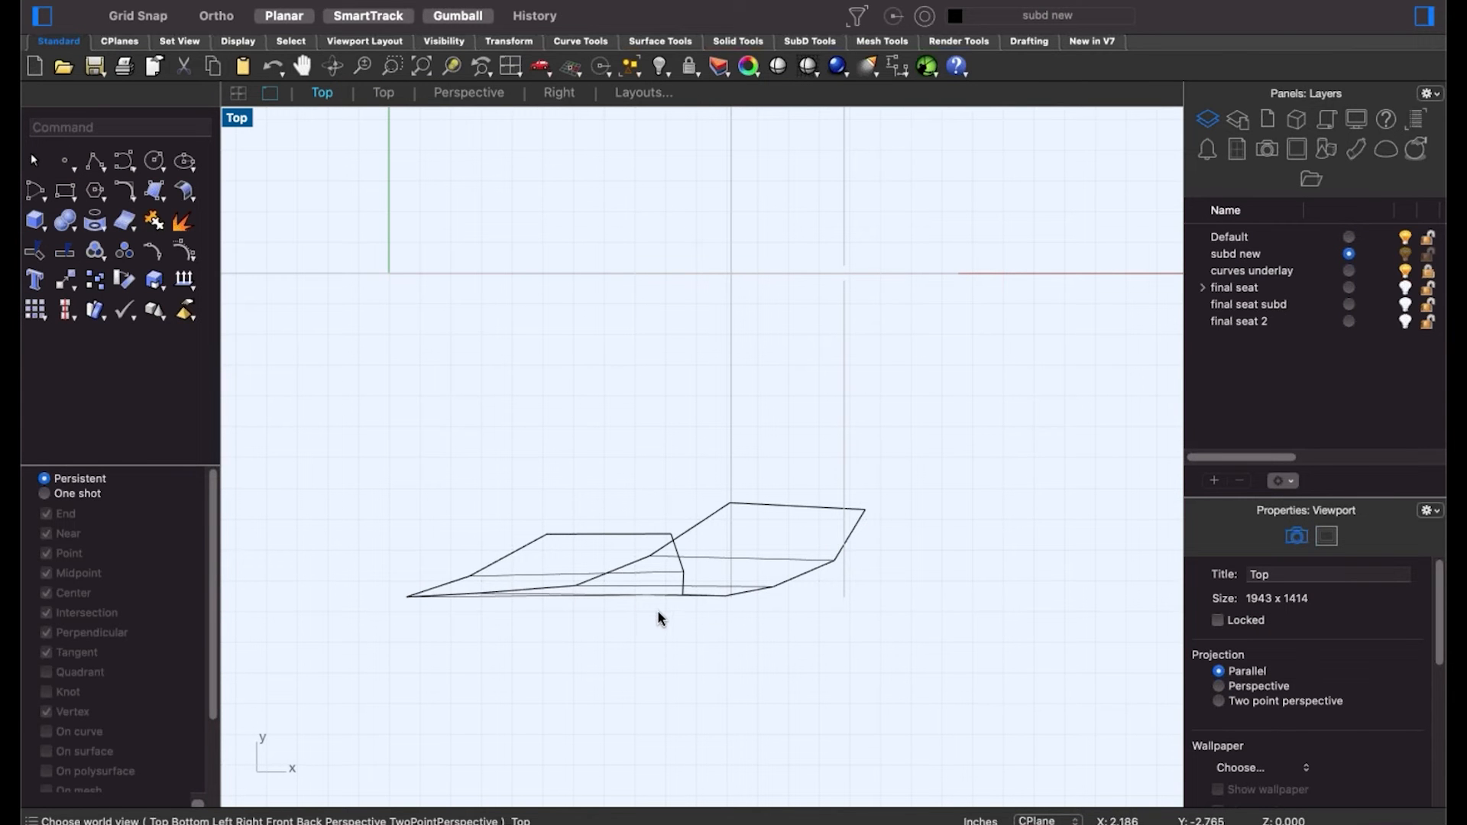
pyautogui.write('p')
pyautogui.press('Return')
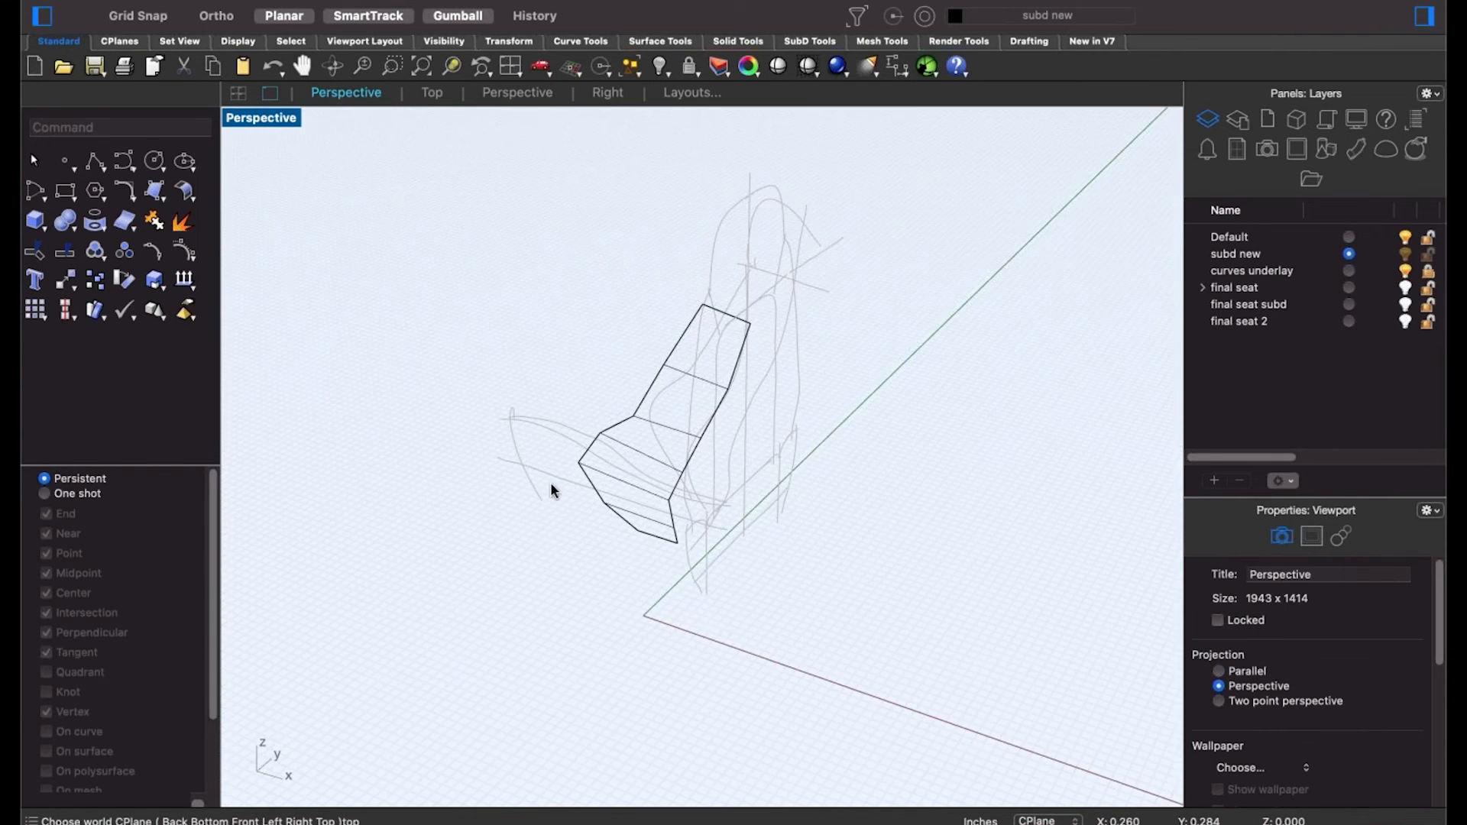
# Move the whole front edge chain of the backrest's side SubD outward in the Perspective view.
pyautogui.moveTo(550, 483); pyautogui.dragTo(606, 510, button='right')
pyautogui.scroll(5, 620, 539)
pyautogui.keyDown('shift'); pyautogui.keyDown('super'); pyautogui.click(620, 539); pyautogui.keyUp('super'); pyautogui.keyUp('shift')
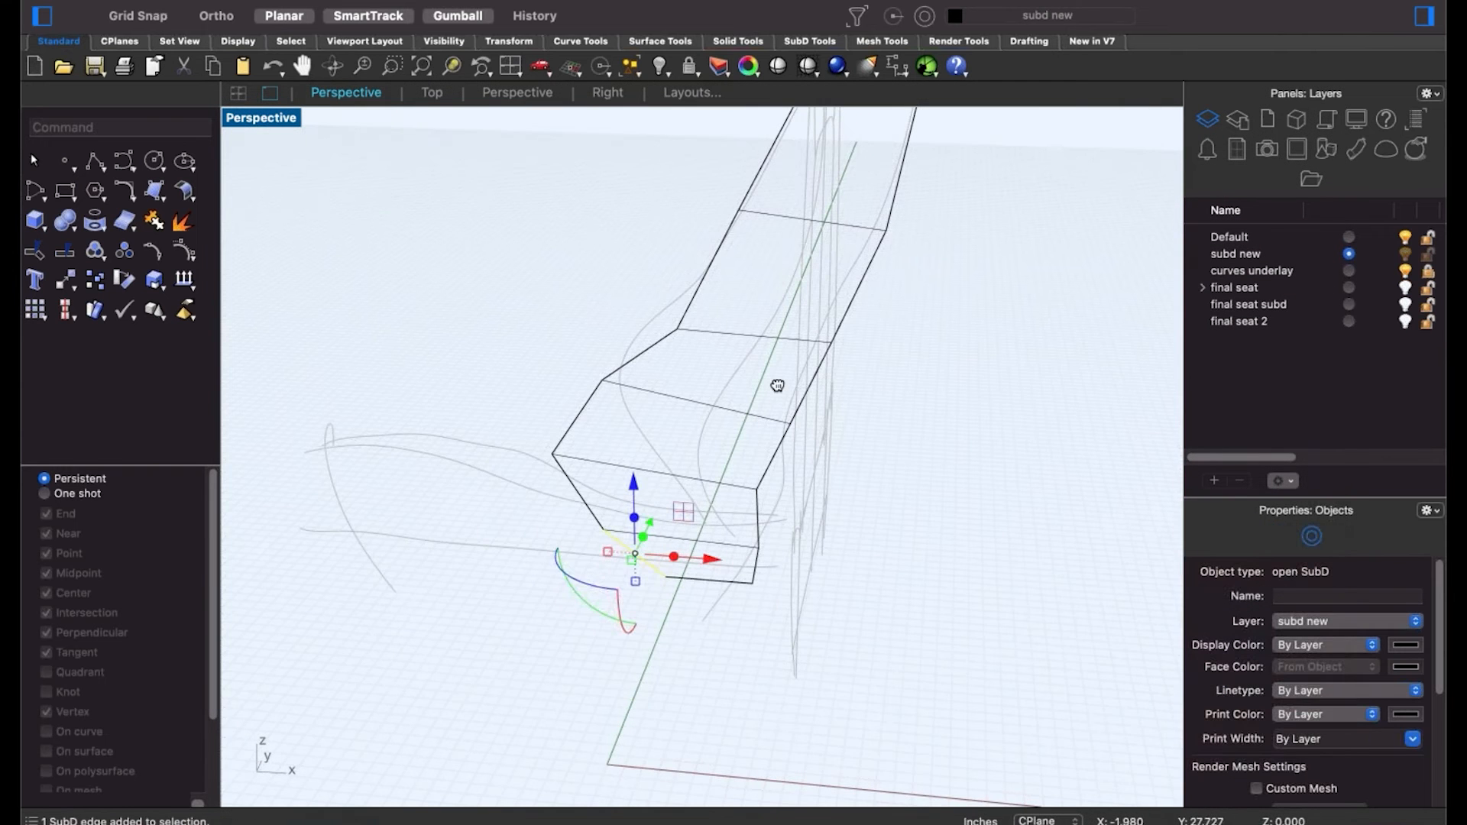
pyautogui.moveTo(778, 386); pyautogui.dragTo(760, 153, button='right')
pyautogui.keyDown('shift'); pyautogui.keyDown('super'); pyautogui.doubleClick(763, 163); pyautogui.keyUp('super'); pyautogui.keyUp('shift')
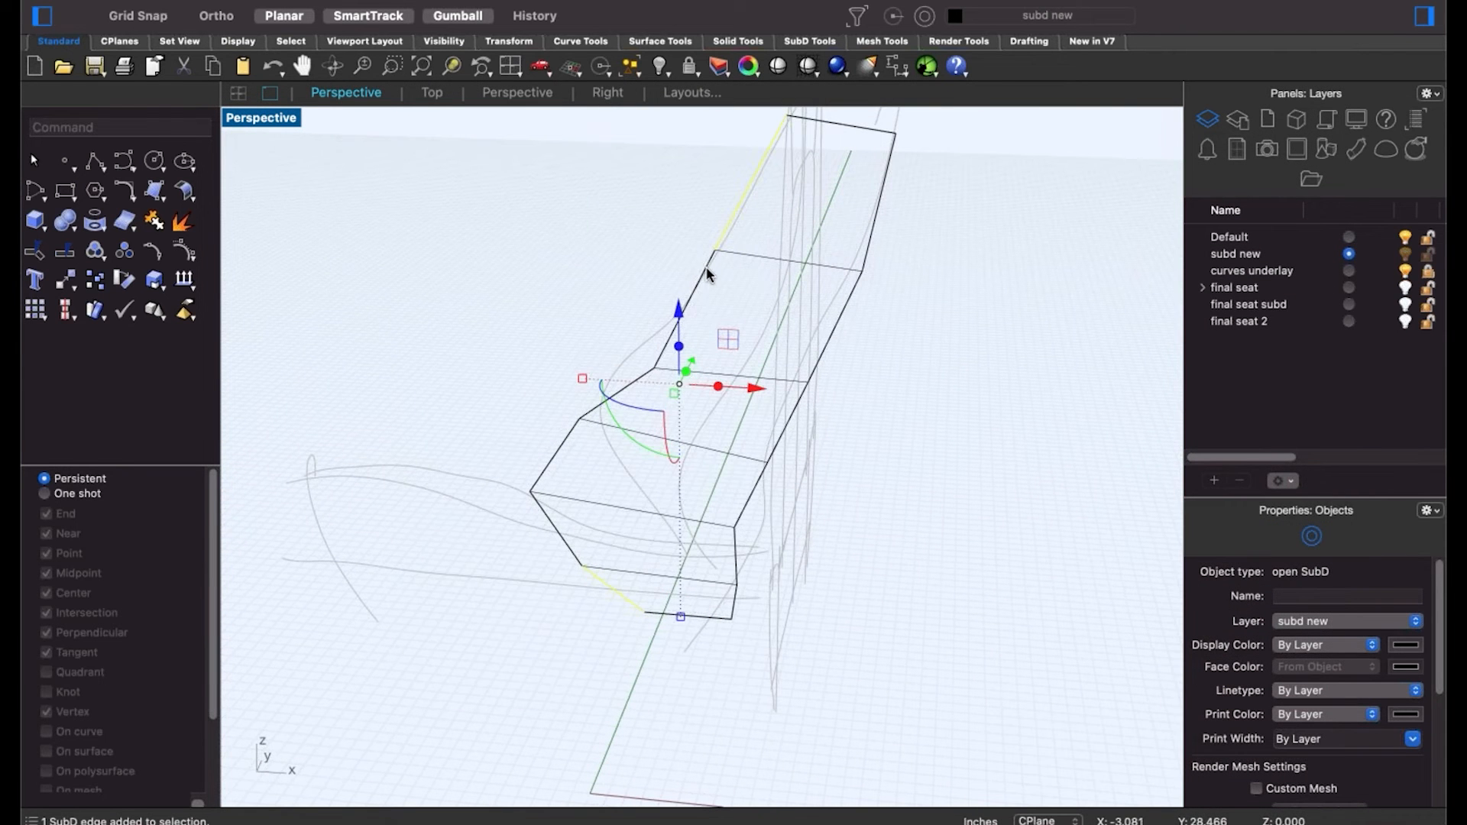
pyautogui.moveTo(583, 466); pyautogui.dragTo(747, 466, button='right')
pyautogui.moveTo(690, 398); pyautogui.dragTo(813, 391)
pyautogui.click(909, 390)
pyautogui.scroll(-4, 906, 389)
pyautogui.moveTo(882, 456)
pyautogui.mouseDown(button='right')
pyautogui.moveTo(878, 514)
pyautogui.moveTo(845, 573)
pyautogui.moveTo(550, 474)
pyautogui.moveTo(570, 415)
pyautogui.moveTo(590, 439)
pyautogui.moveTo(1019, 476)
pyautogui.moveTo(858, 435)
pyautogui.moveTo(828, 539)
pyautogui.mouseUp(button='right')
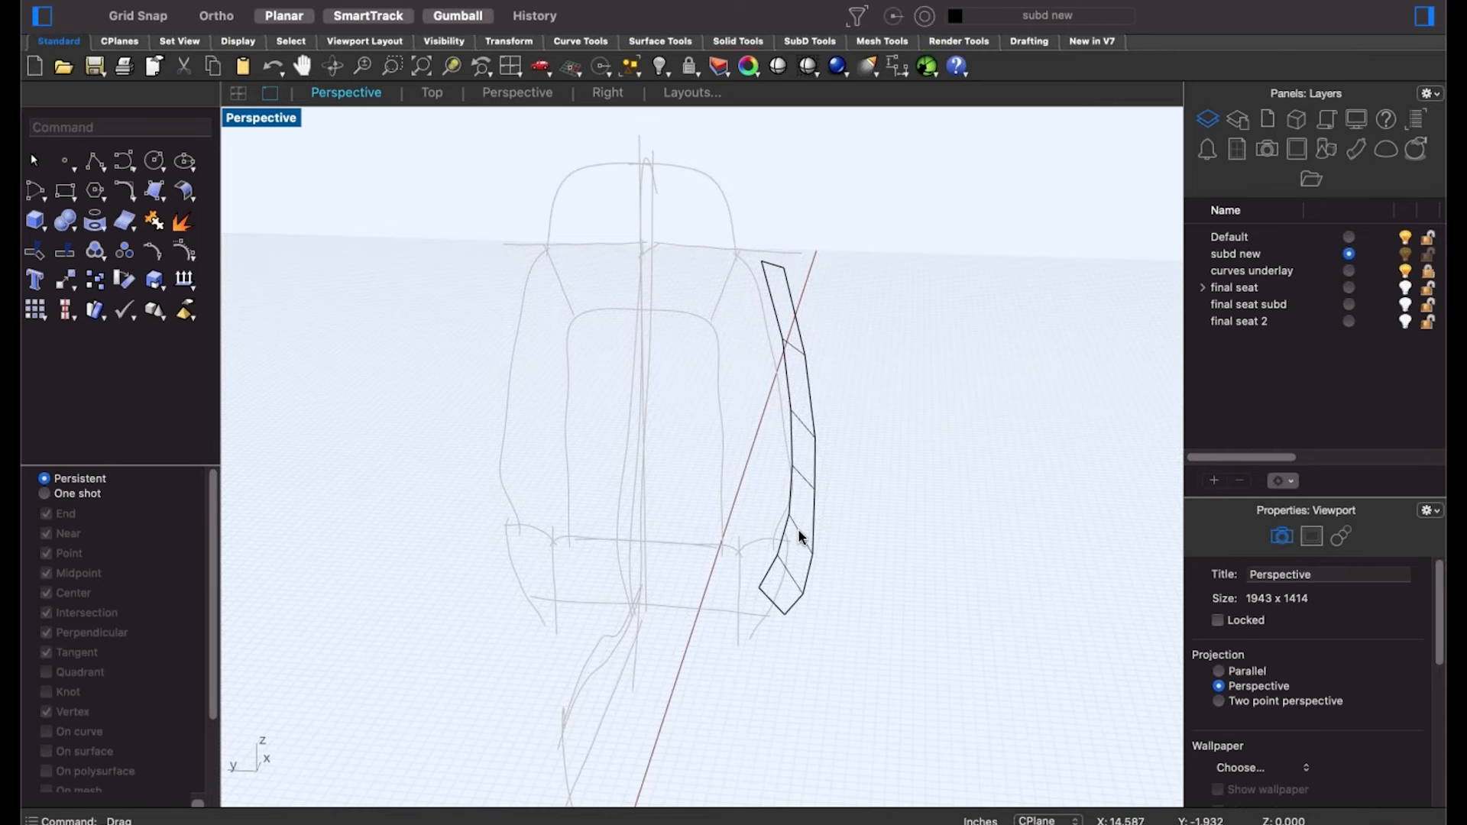
# Mirror a copy of the backrest's side SubD across the X axis, starting the mirror plane at the origin (0).
pyautogui.click(803, 537)
pyautogui.write('mirror')
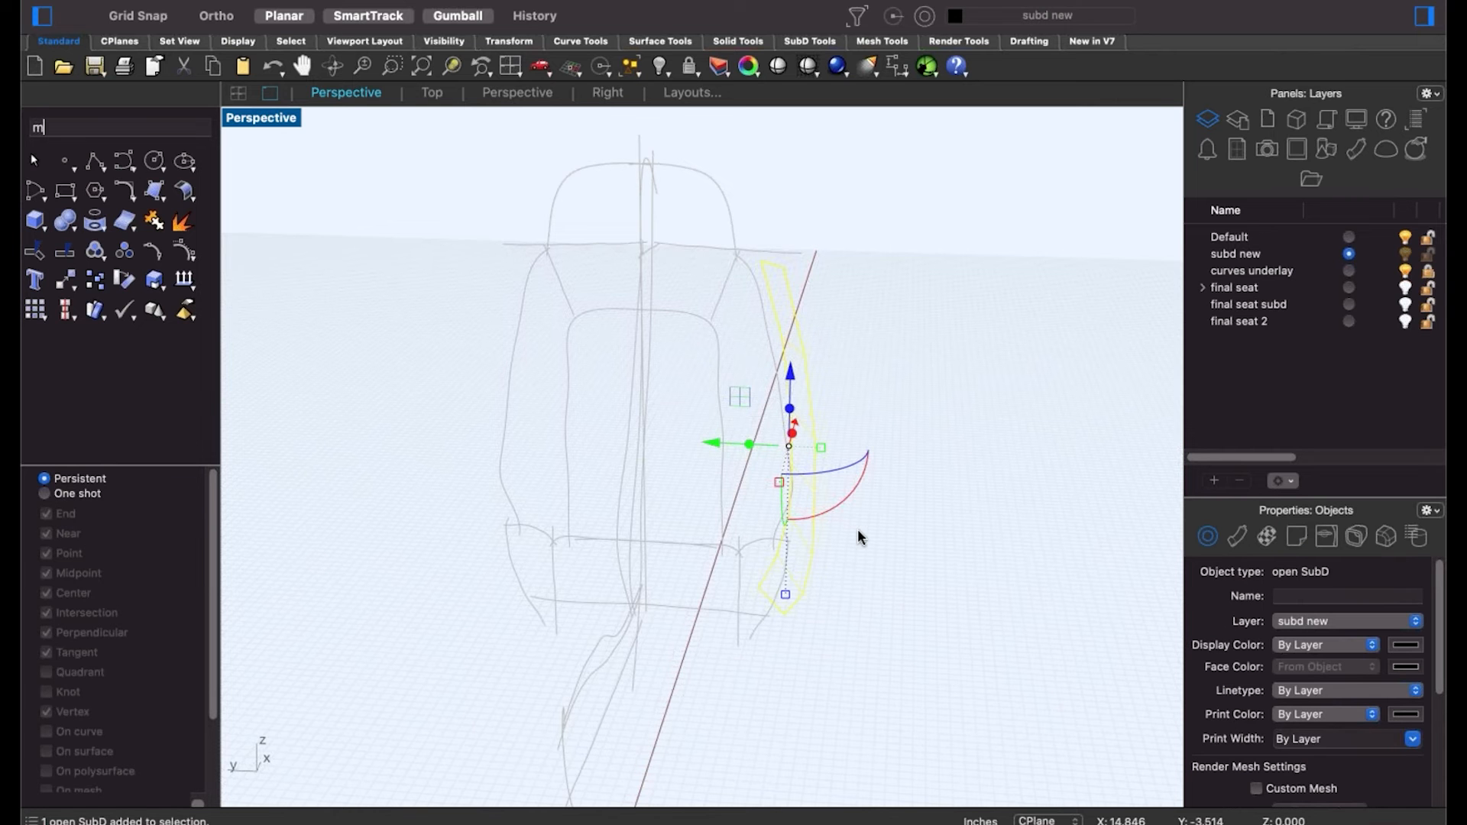
pyautogui.press('Return')
pyautogui.write('0')
pyautogui.press('Return')
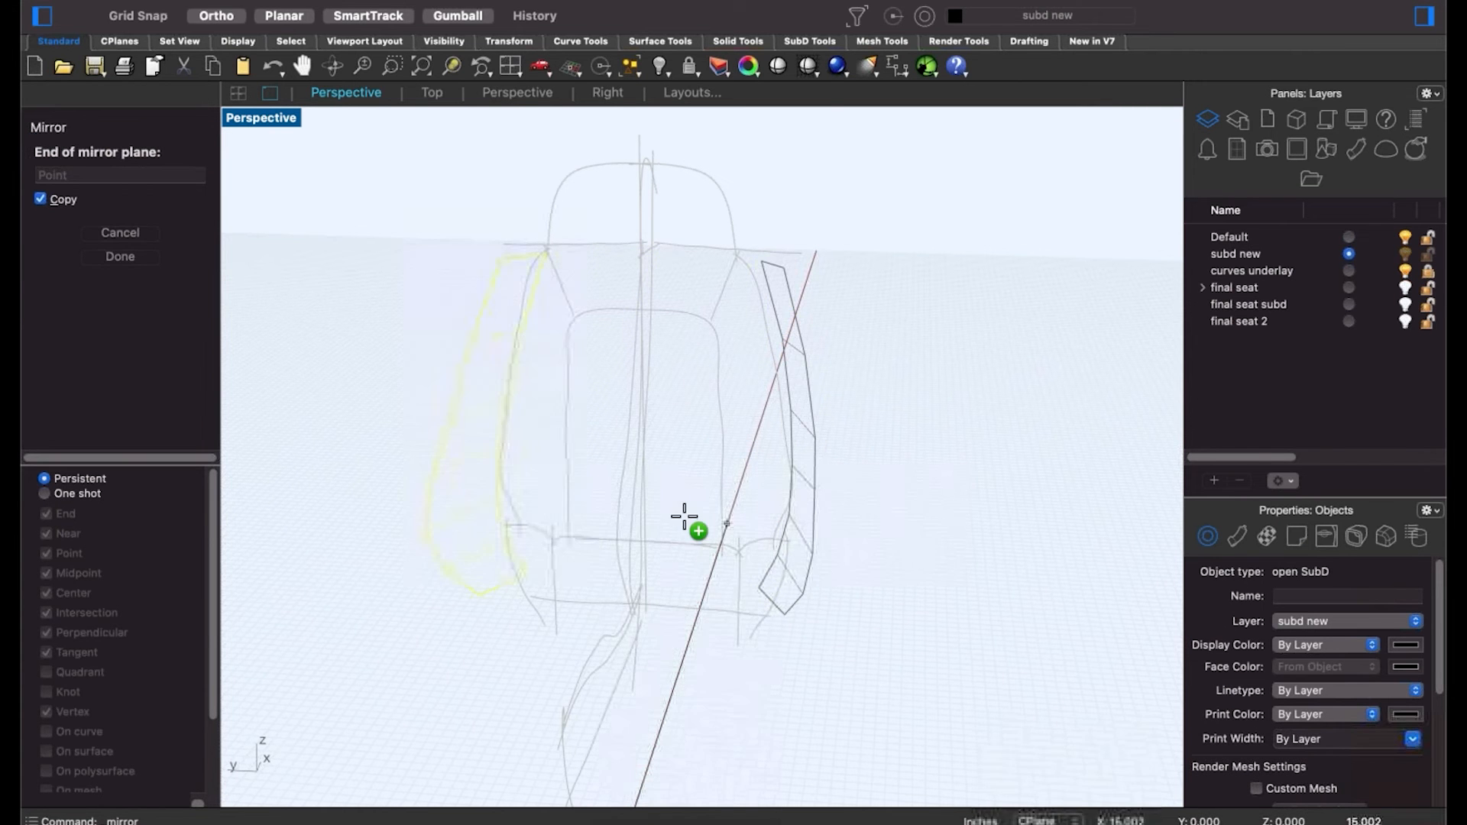
pyautogui.keyDown('shift'); pyautogui.click(686, 518); pyautogui.keyUp('shift')
pyautogui.click(901, 563)
# Bridge the rear edge chains of the two backrest sides with 2 segments, Join enabled and 100% straightness.
pyautogui.moveTo(818, 573)
pyautogui.mouseDown(button='right')
pyautogui.moveTo(875, 531)
pyautogui.moveTo(933, 550)
pyautogui.moveTo(973, 540)
pyautogui.moveTo(815, 524)
pyautogui.moveTo(711, 556)
pyautogui.moveTo(502, 547)
pyautogui.moveTo(835, 557)
pyautogui.moveTo(647, 559)
pyautogui.mouseUp(button='right')
pyautogui.moveTo(760, 474); pyautogui.dragTo(721, 241, button='right')
pyautogui.keyDown('ctrl'); pyautogui.keyDown('shift'); pyautogui.click(723, 245); pyautogui.keyUp('shift'); pyautogui.keyUp('ctrl')
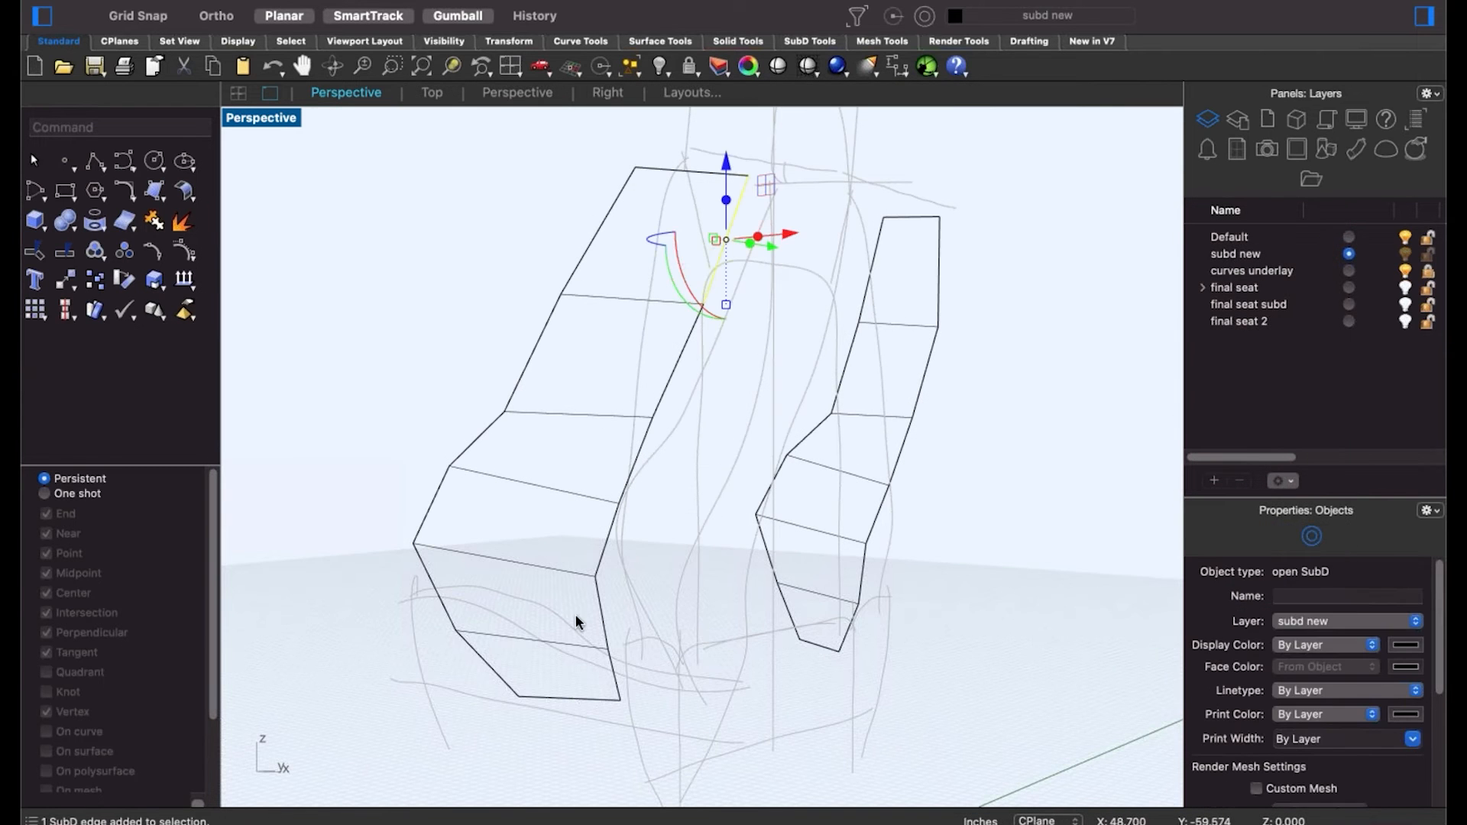
pyautogui.keyDown('ctrl'); pyautogui.keyDown('shift'); pyautogui.click(609, 651); pyautogui.keyUp('shift'); pyautogui.keyUp('ctrl')
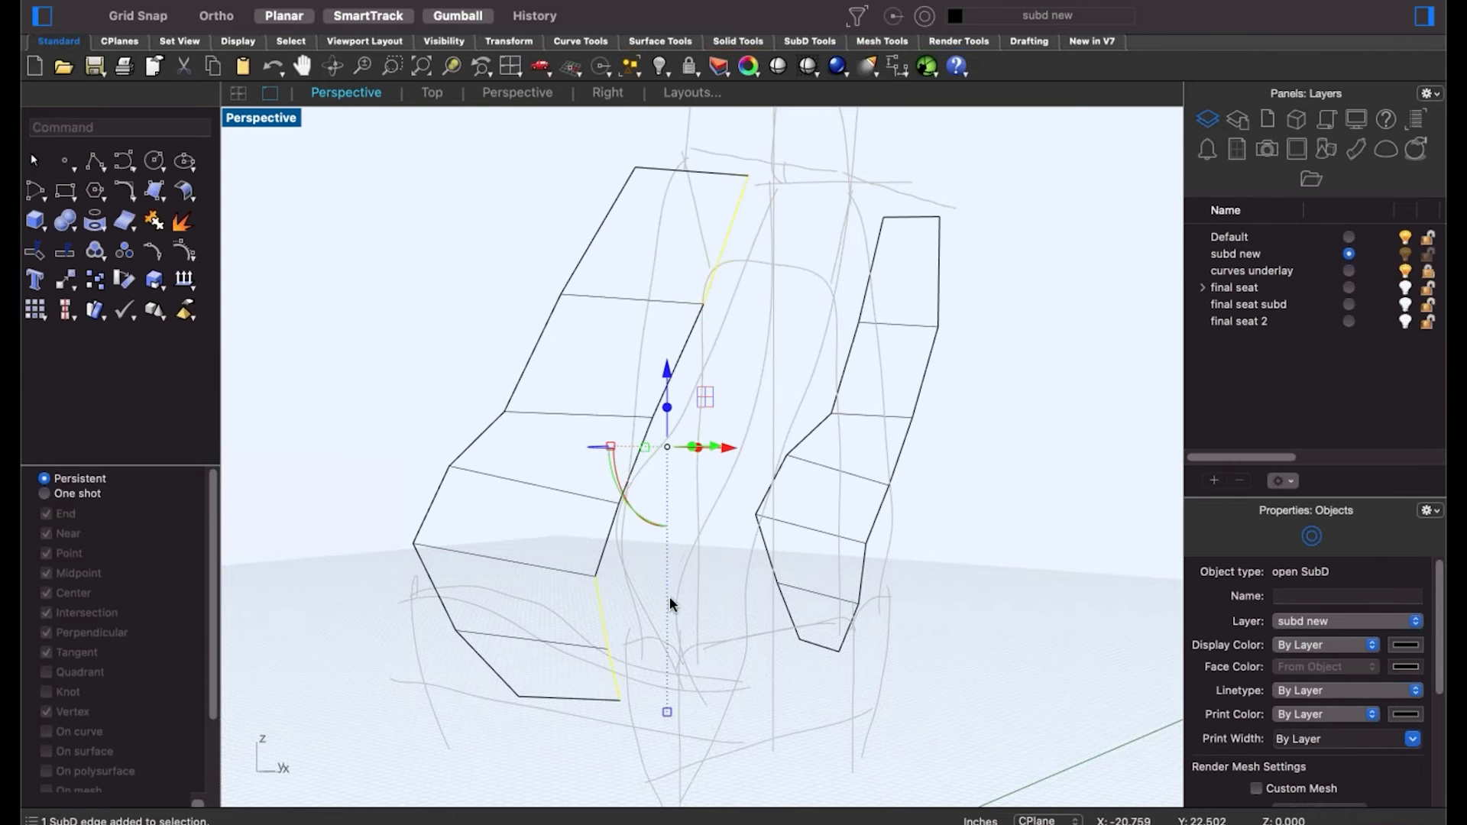
pyautogui.keyDown('ctrl'); pyautogui.keyDown('shift'); pyautogui.click(938, 289); pyautogui.keyUp('shift'); pyautogui.keyUp('ctrl')
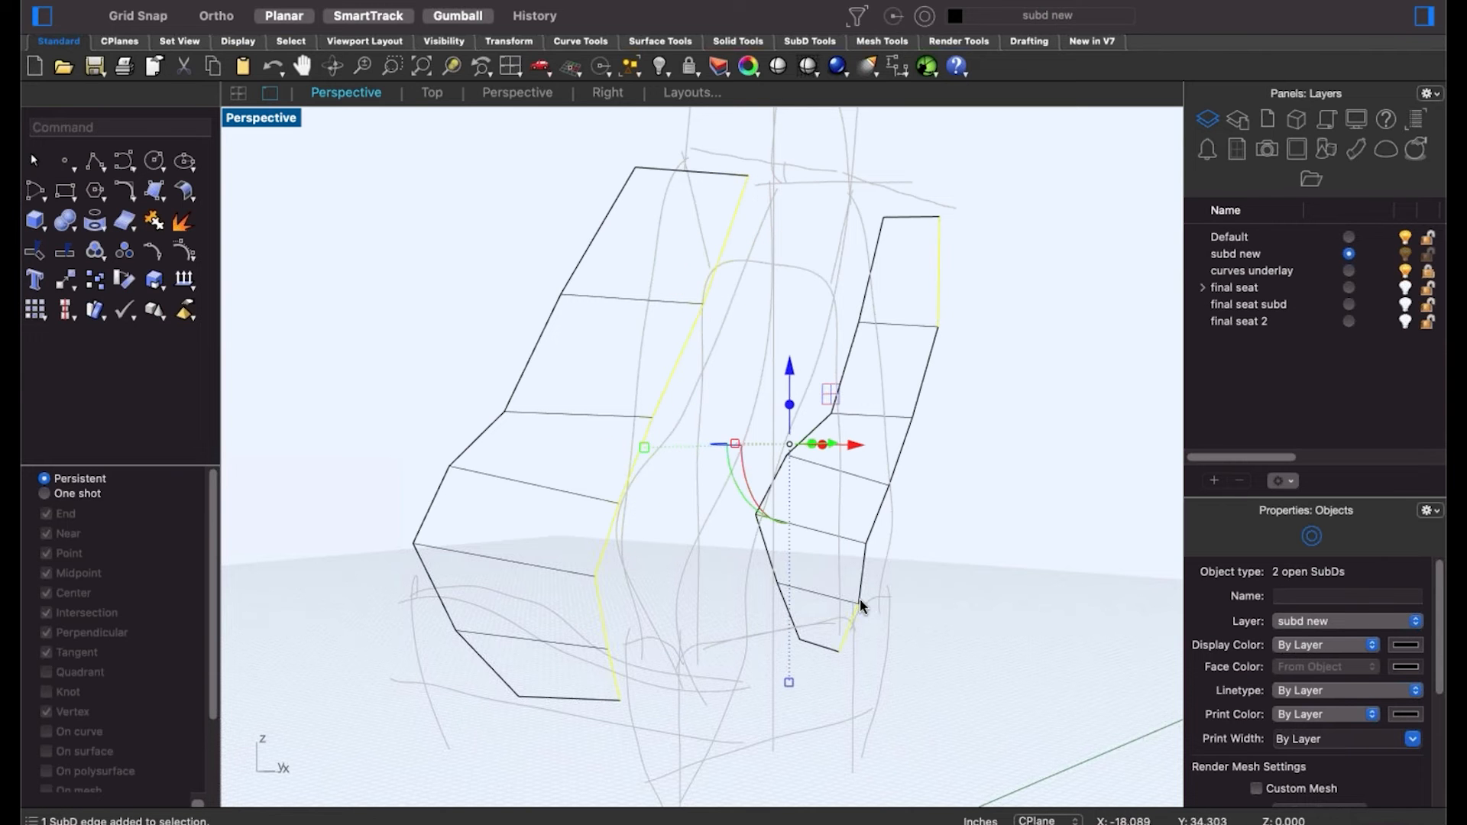
pyautogui.keyDown('ctrl'); pyautogui.keyDown('shift'); pyautogui.doubleClick(861, 599); pyautogui.keyUp('shift'); pyautogui.keyUp('ctrl')
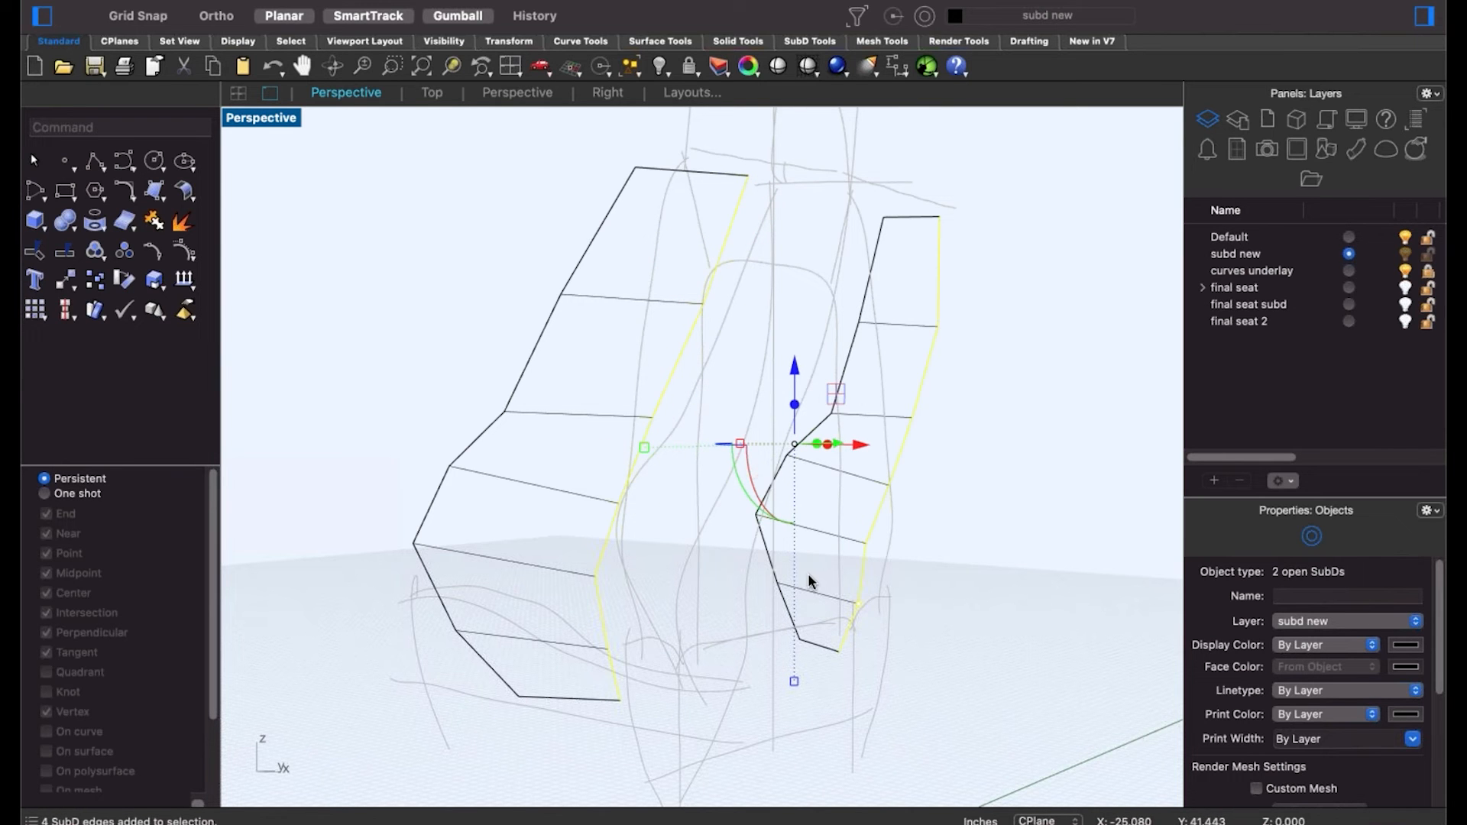
pyautogui.write('Bridge')
pyautogui.press('Return')
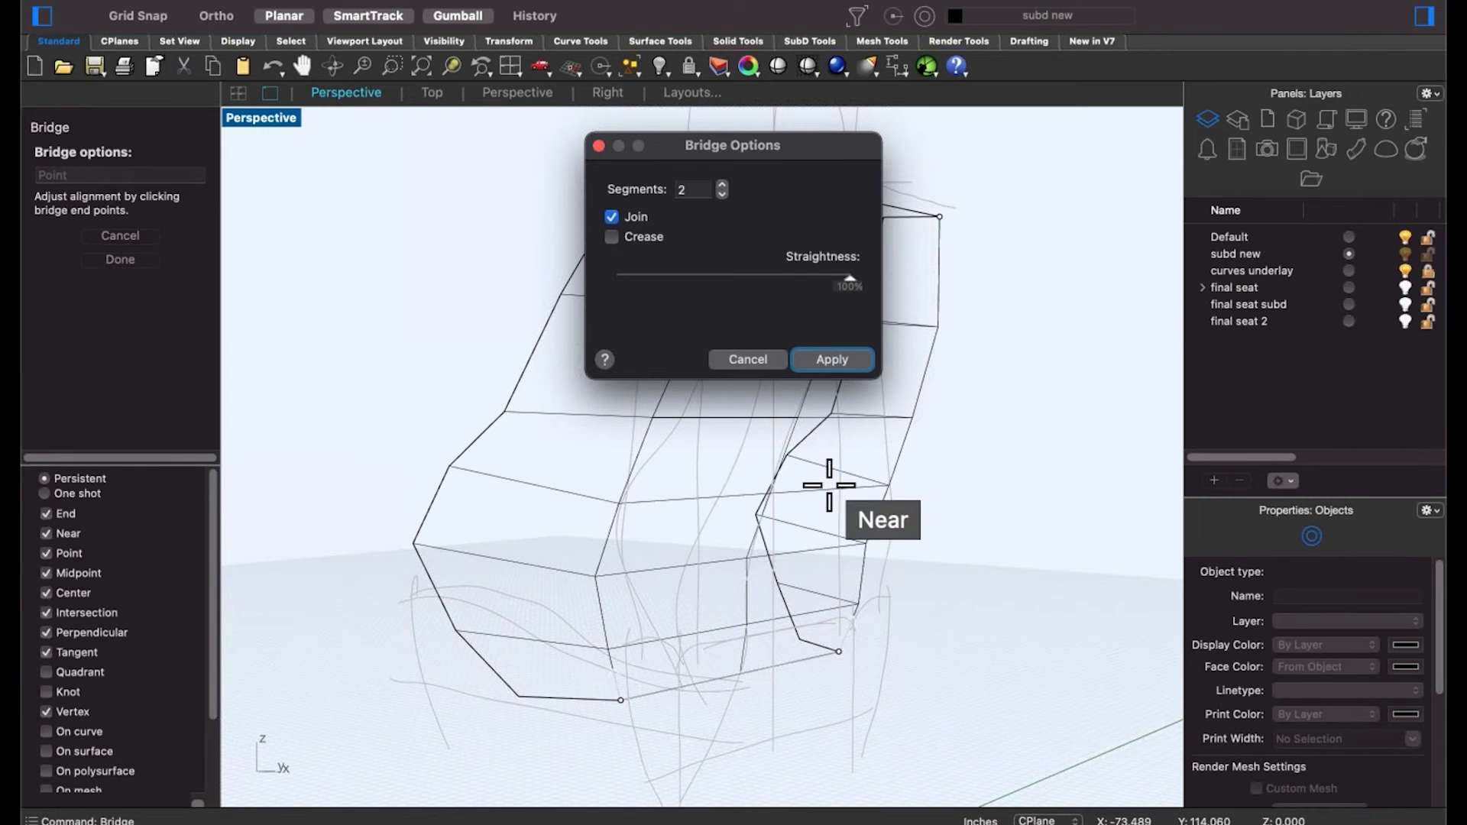
pyautogui.click(832, 359)
pyautogui.moveTo(858, 491); pyautogui.dragTo(803, 506, button='right')
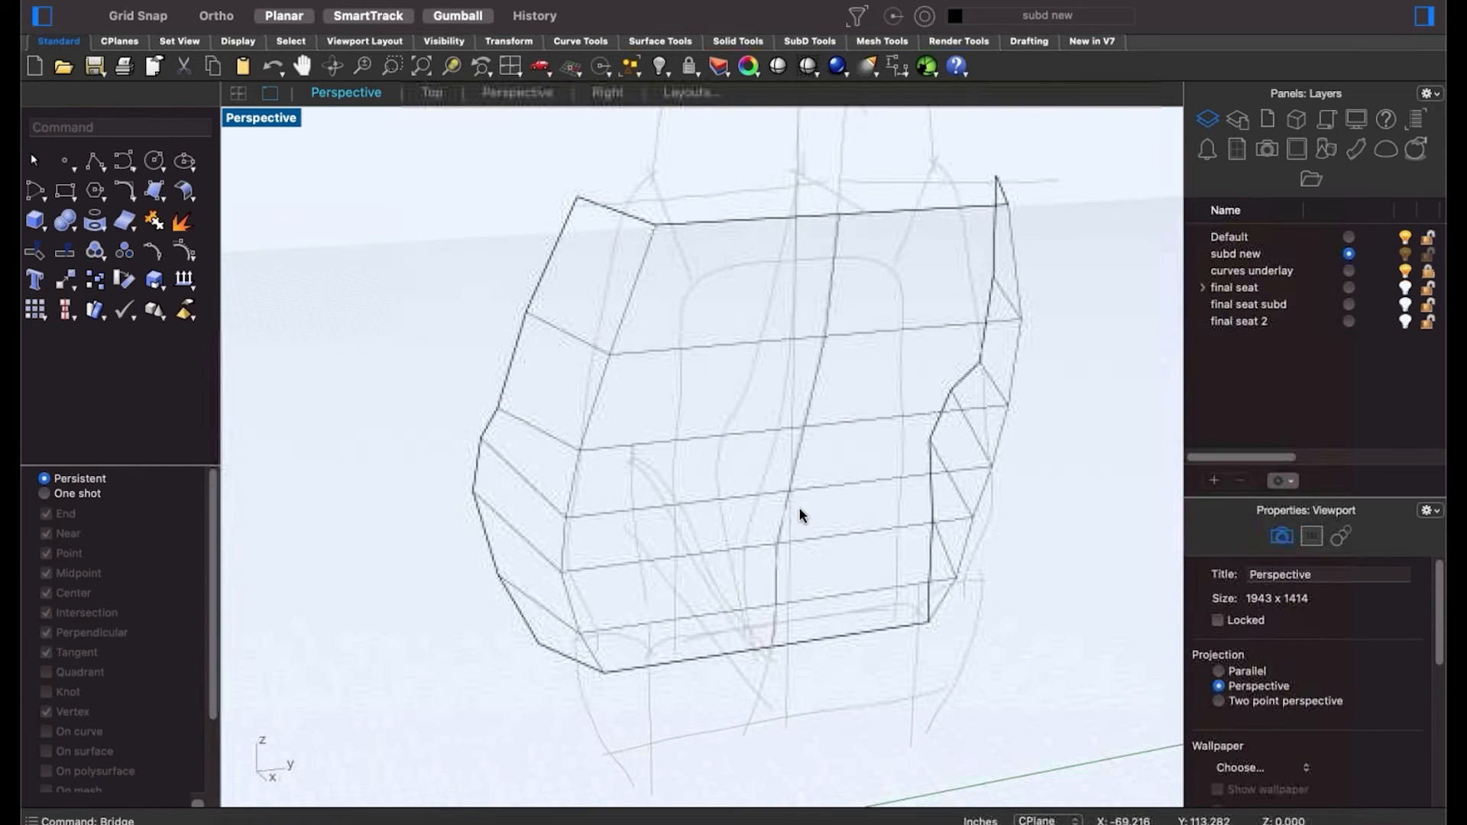
pyautogui.click(808, 415)
pyautogui.doubleClick(808, 415)
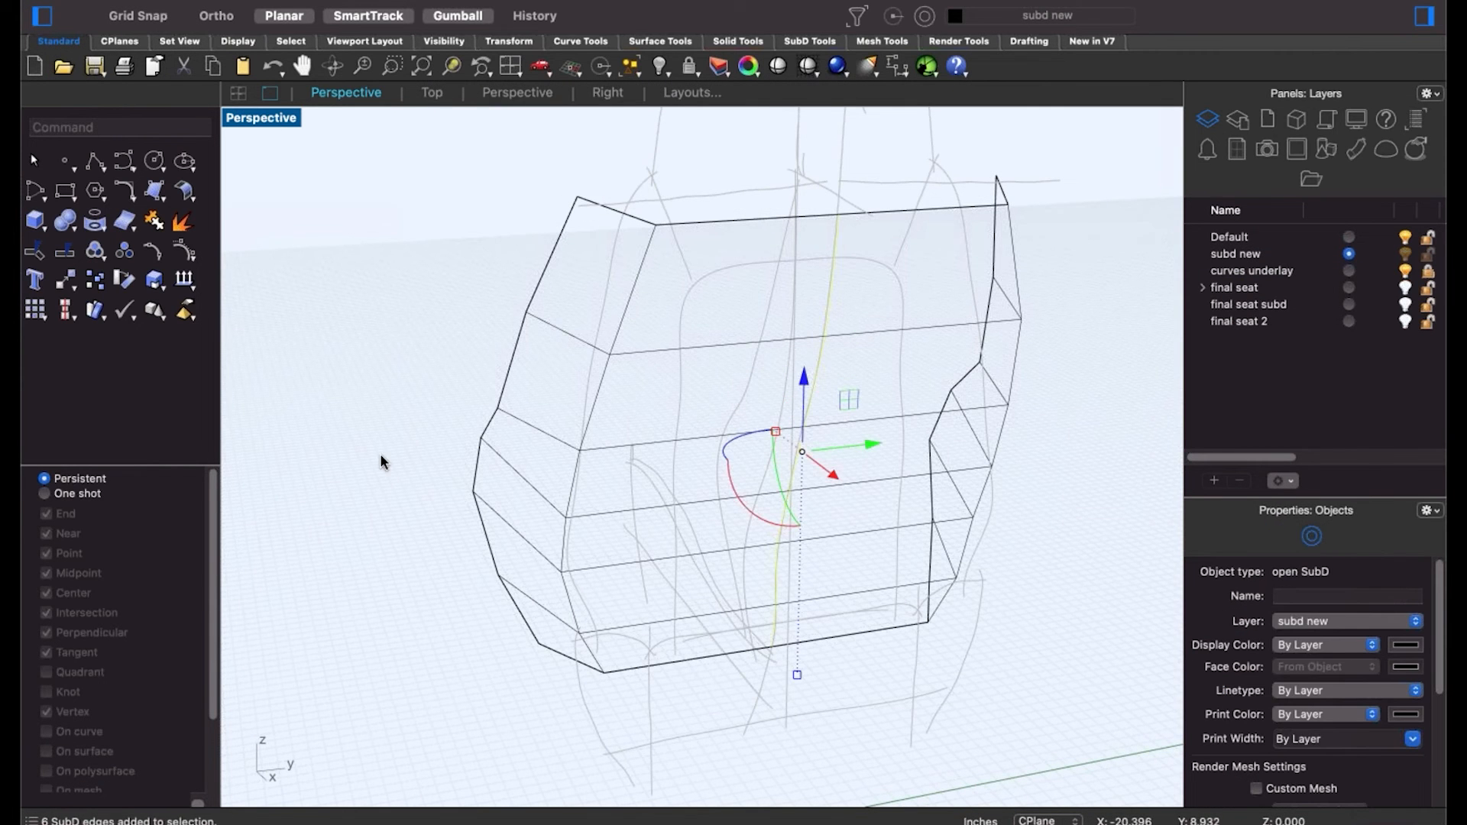
pyautogui.moveTo(380, 462); pyautogui.dragTo(916, 642, button='right')
pyautogui.click(916, 441)
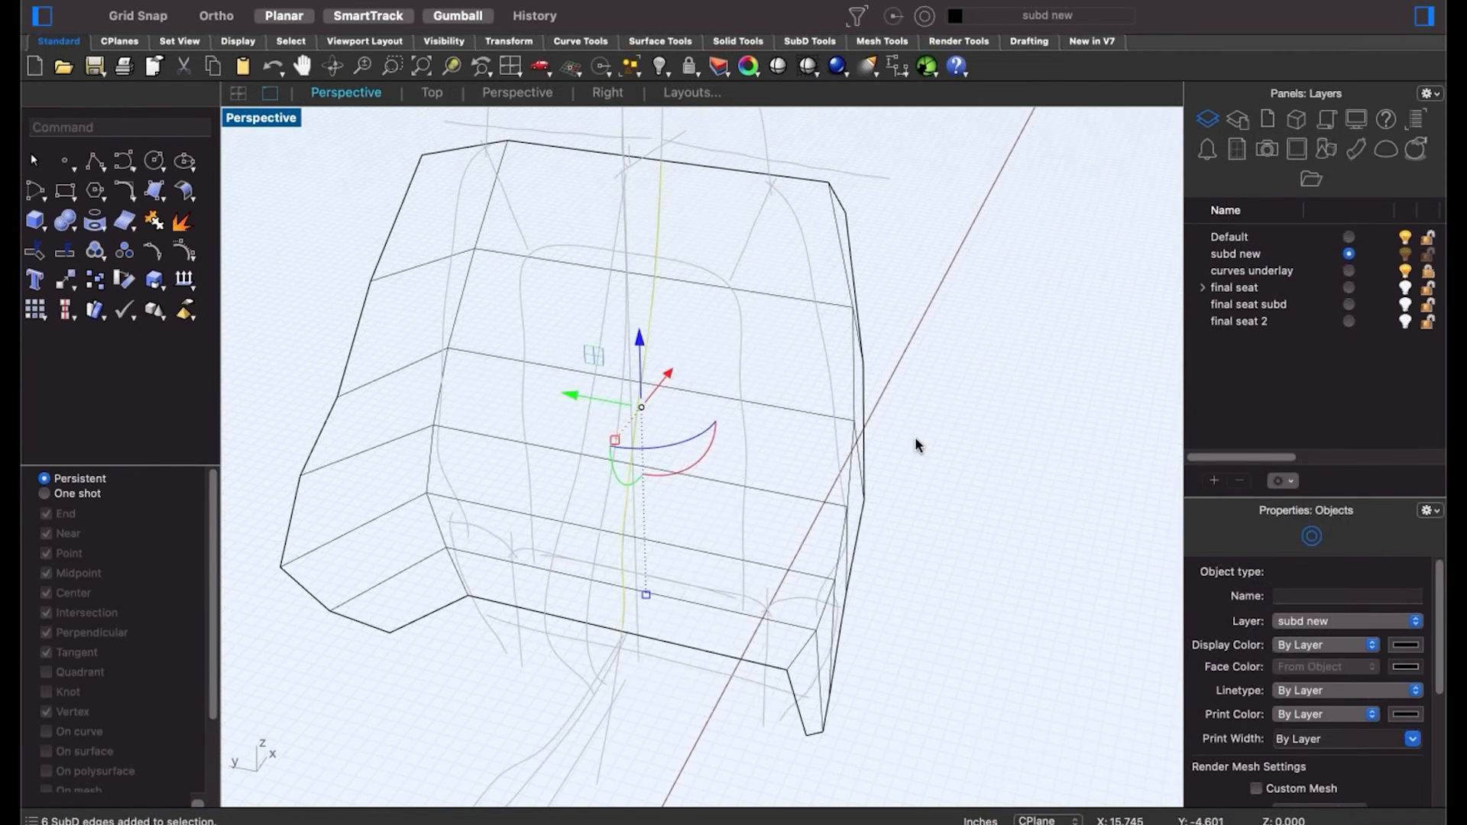
pyautogui.moveTo(916, 441); pyautogui.dragTo(682, 352, button='right')
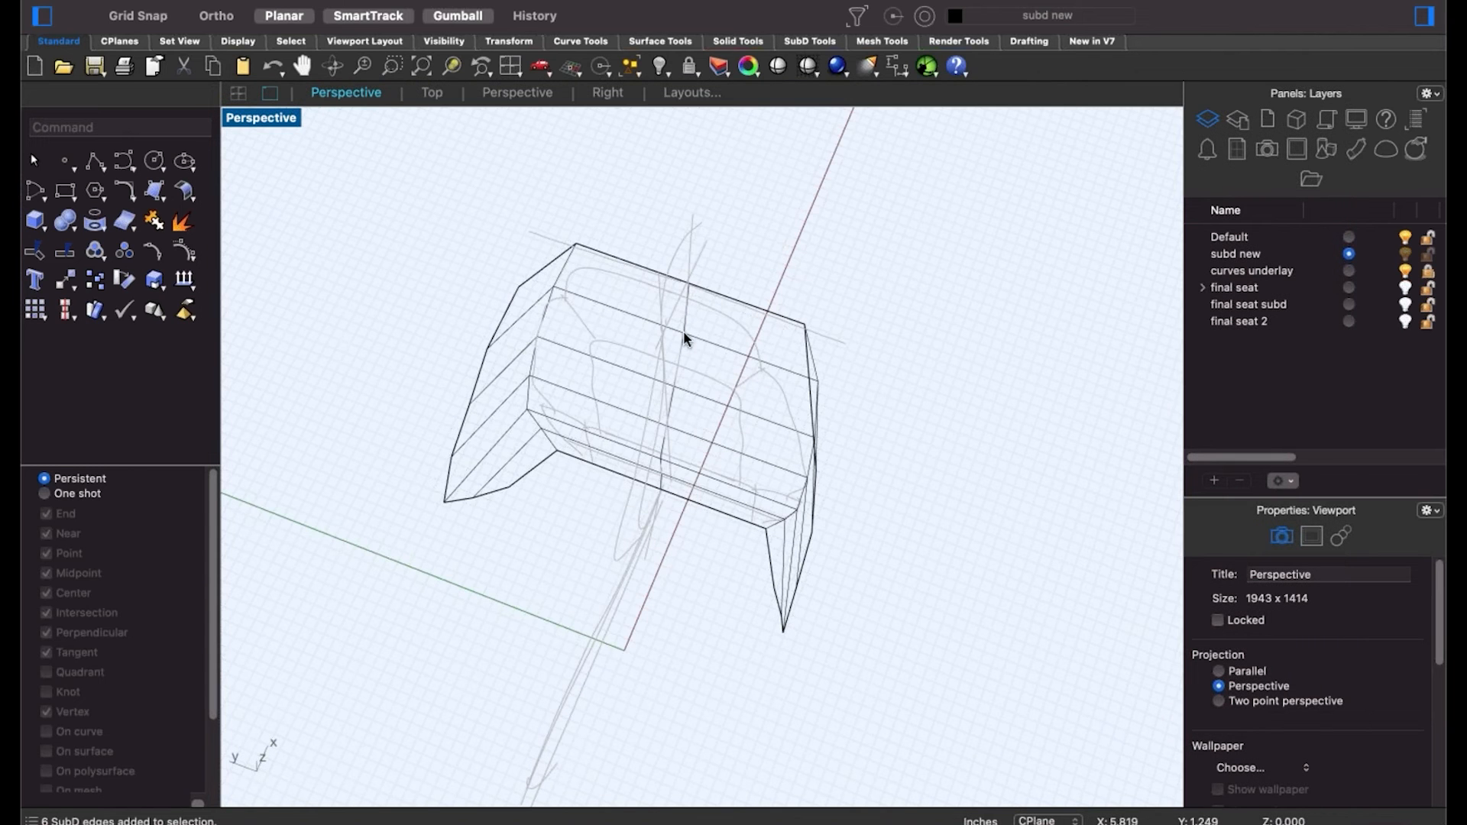
pyautogui.moveTo(691, 412); pyautogui.dragTo(672, 328, button='right')
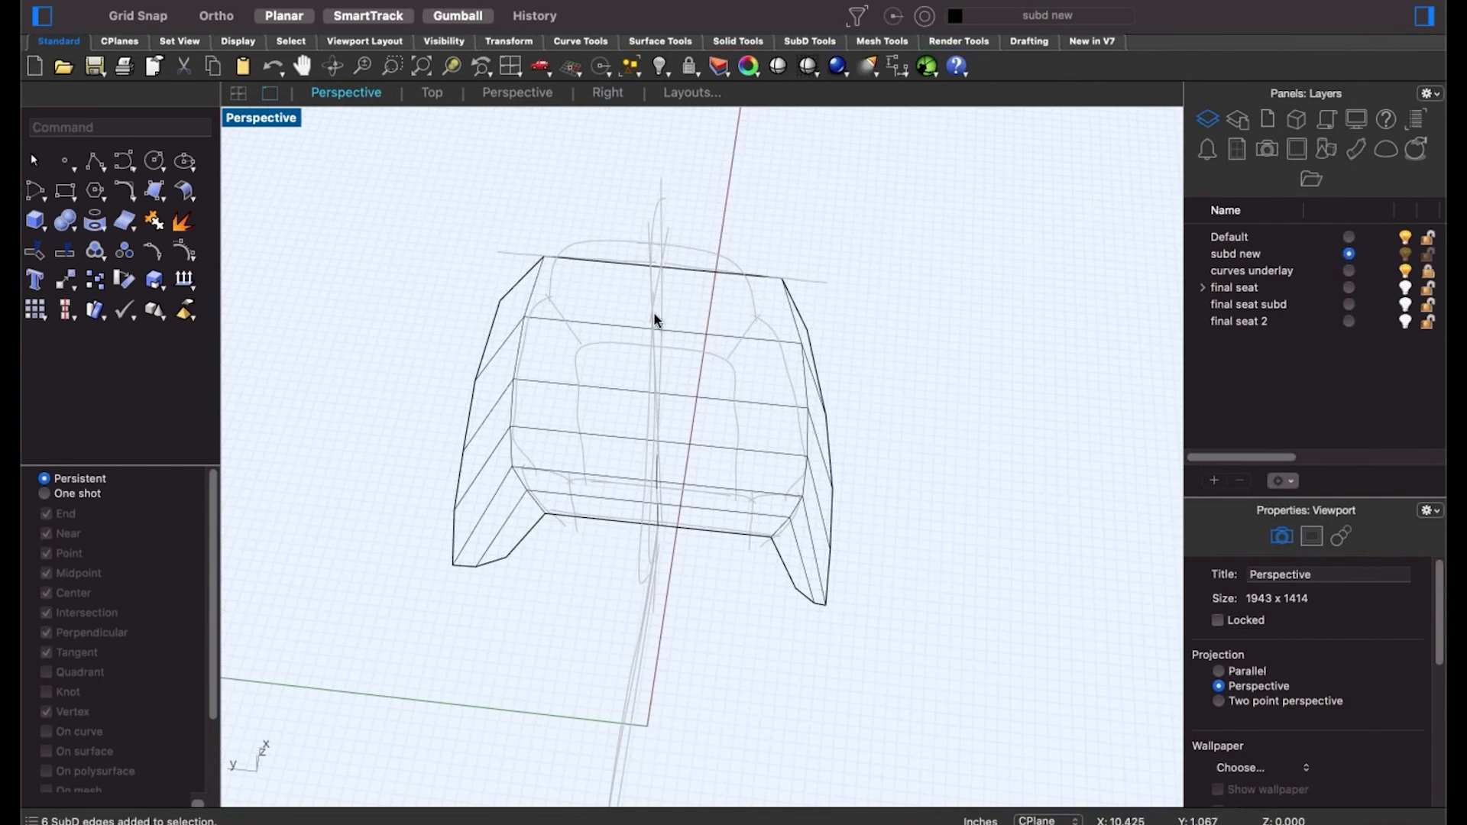
pyautogui.click(540, 255)
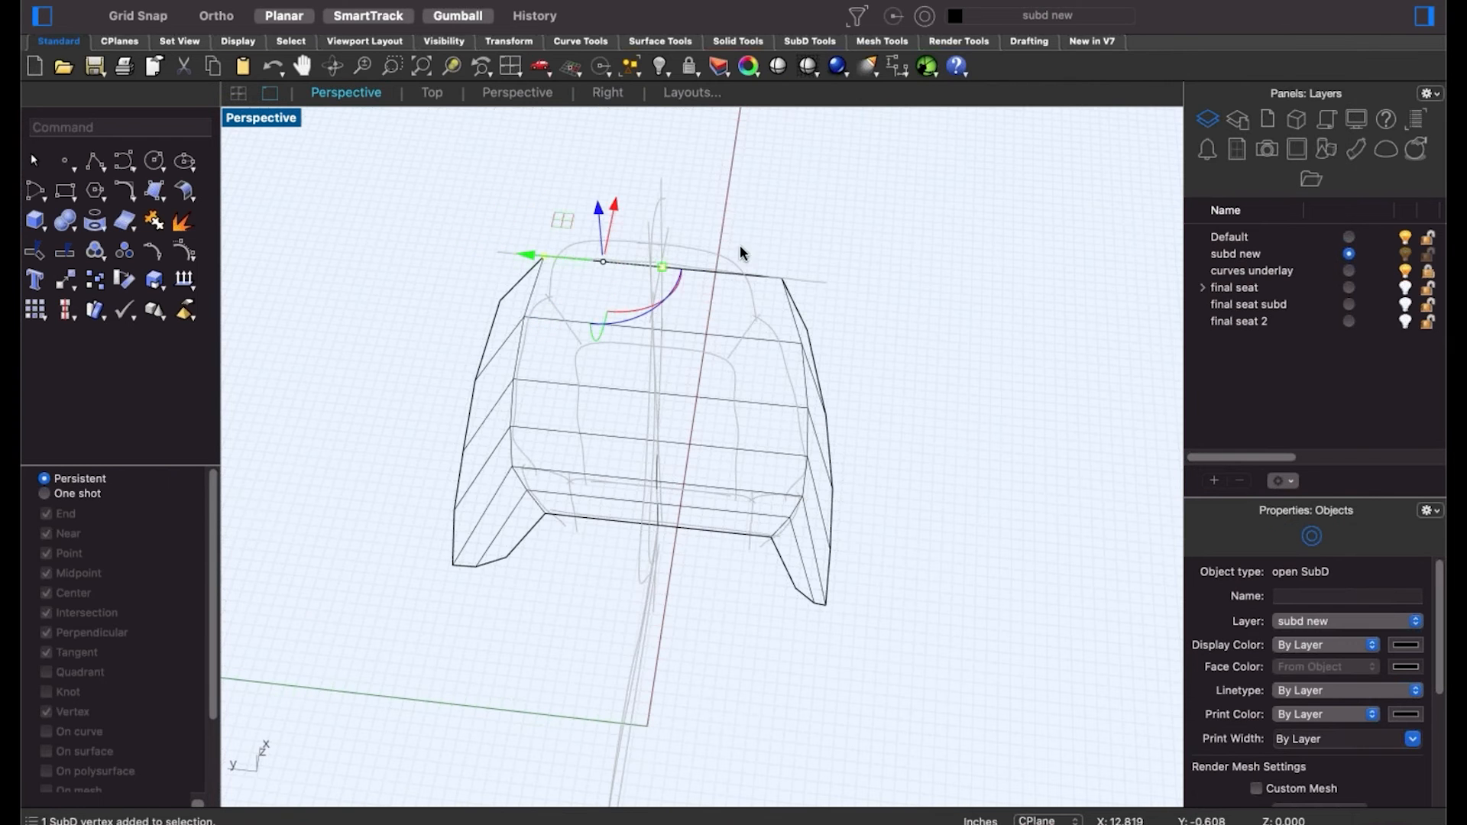
pyautogui.keyDown('shift'); pyautogui.moveTo(745, 251); pyautogui.dragTo(882, 348); pyautogui.keyUp('shift')
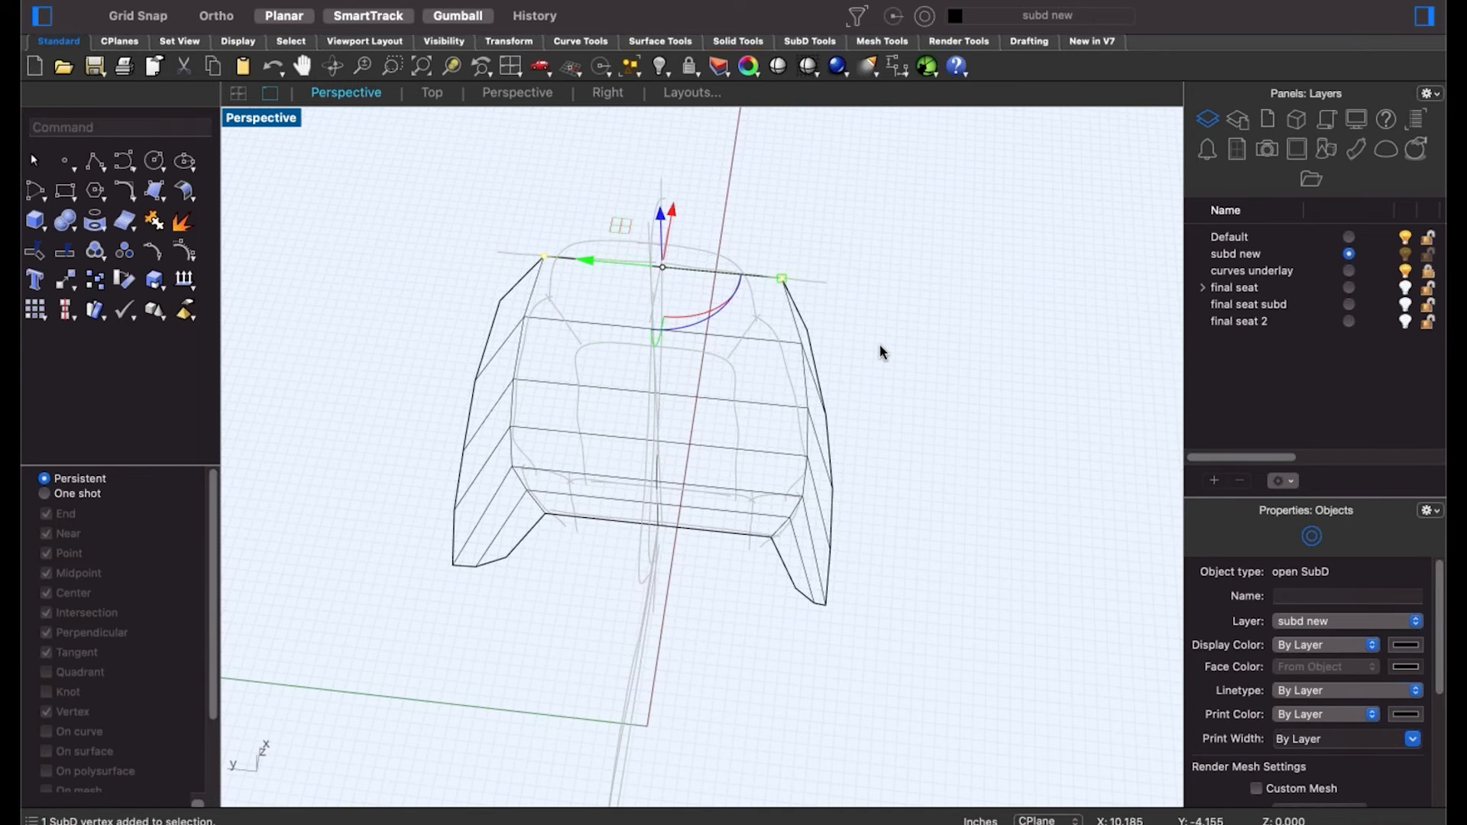
pyautogui.click(803, 409)
pyautogui.moveTo(803, 409); pyautogui.dragTo(829, 432, button='right')
# Move the bridge's central vertical edge loop rearward to give the backrest a curved back.
pyautogui.doubleClick(700, 306)
pyautogui.moveTo(828, 433); pyautogui.dragTo(772, 425)
pyautogui.press('Escape')
pyautogui.moveTo(772, 426); pyautogui.dragTo(851, 380, button='right')
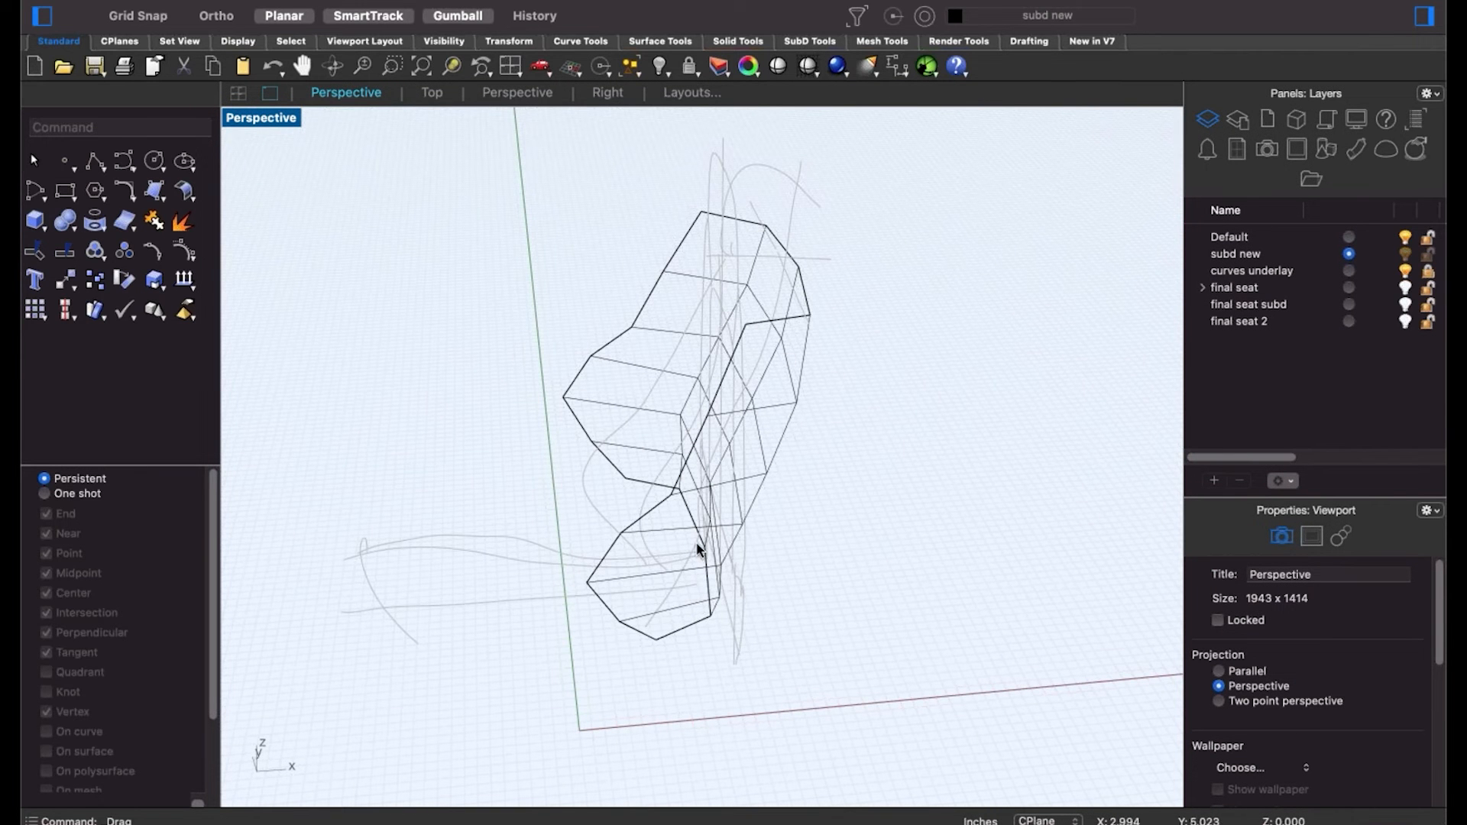
pyautogui.moveTo(730, 435); pyautogui.dragTo(683, 345, button='right')
pyautogui.moveTo(748, 450); pyautogui.dragTo(720, 435, button='right')
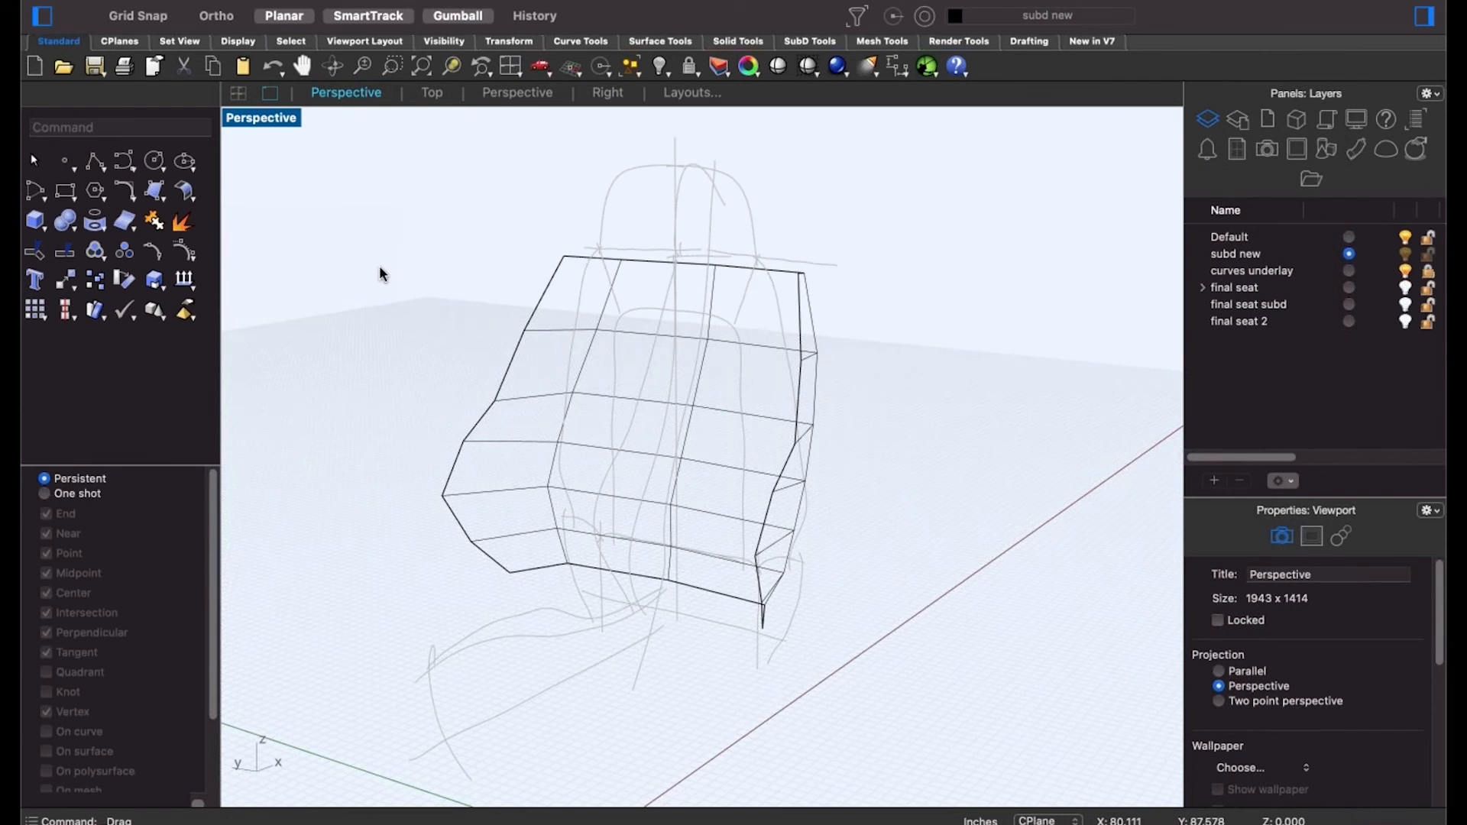
# Show the backrest SubD in smooth display and set the Perspective viewport to Shaded mode.
pyautogui.press('Tab')
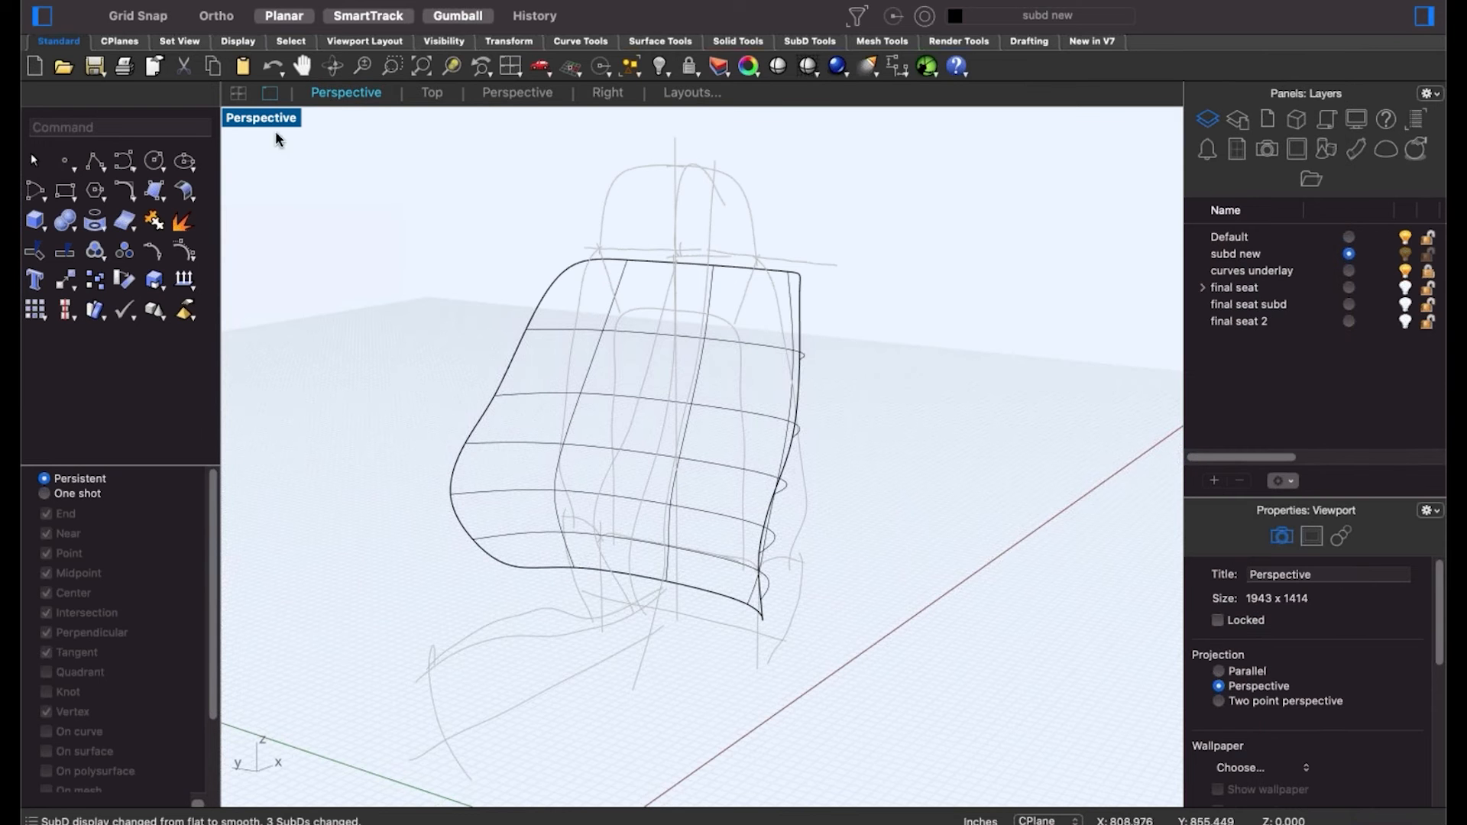
pyautogui.click(275, 122)
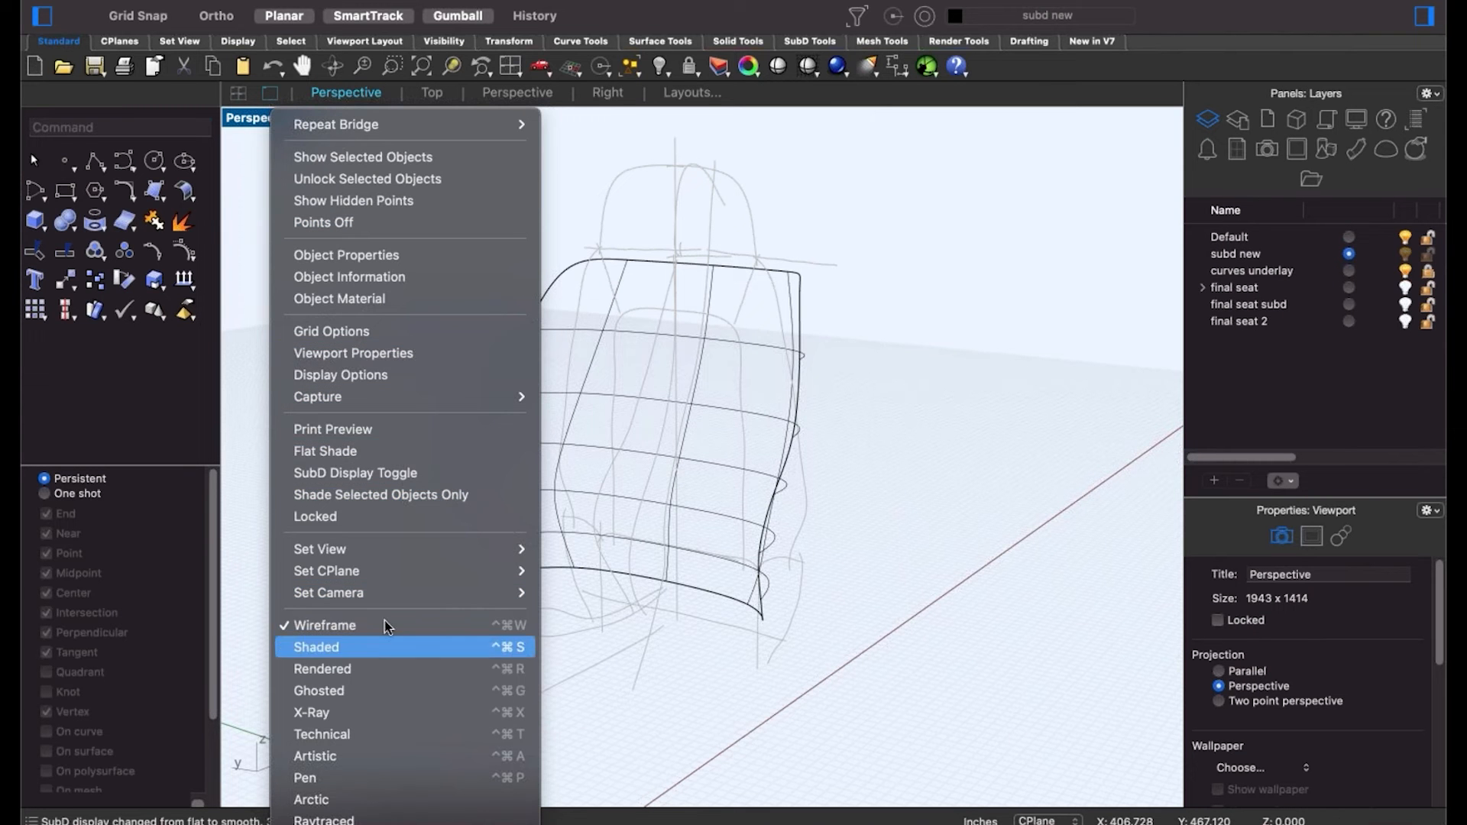
pyautogui.click(385, 646)
pyautogui.moveTo(867, 527)
pyautogui.mouseDown(button='right')
pyautogui.moveTo(720, 484)
pyautogui.moveTo(675, 449)
pyautogui.moveTo(697, 415)
pyautogui.moveTo(773, 451)
pyautogui.moveTo(799, 492)
pyautogui.moveTo(970, 501)
pyautogui.moveTo(989, 475)
pyautogui.moveTo(909, 519)
pyautogui.moveTo(767, 387)
pyautogui.mouseUp(button='right')
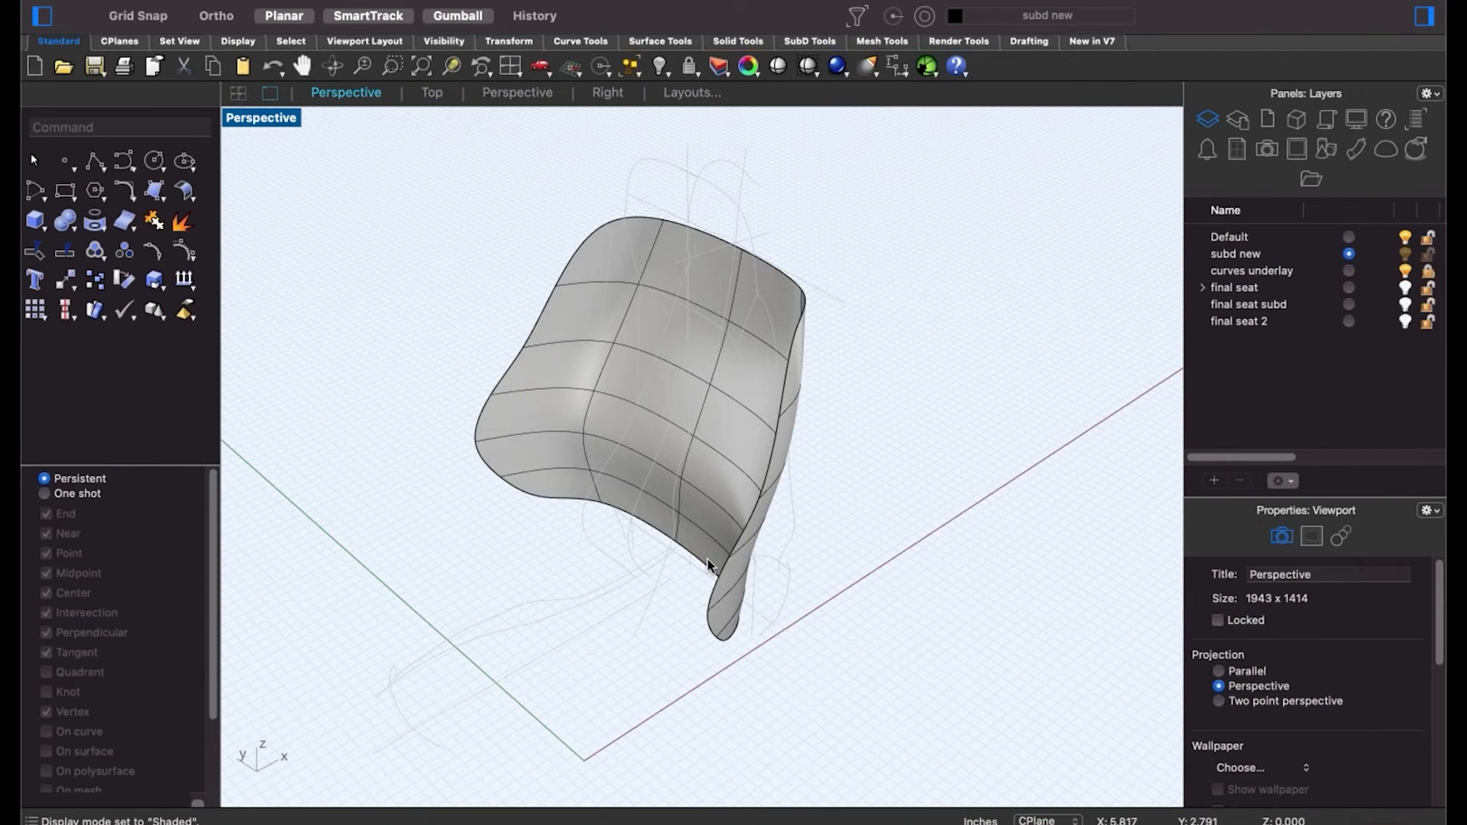
# Offset the backrest SubD by 0.75 as a solid, deleting the input, with the offset direction flipped toward the seat's front.
pyautogui.click(723, 450)
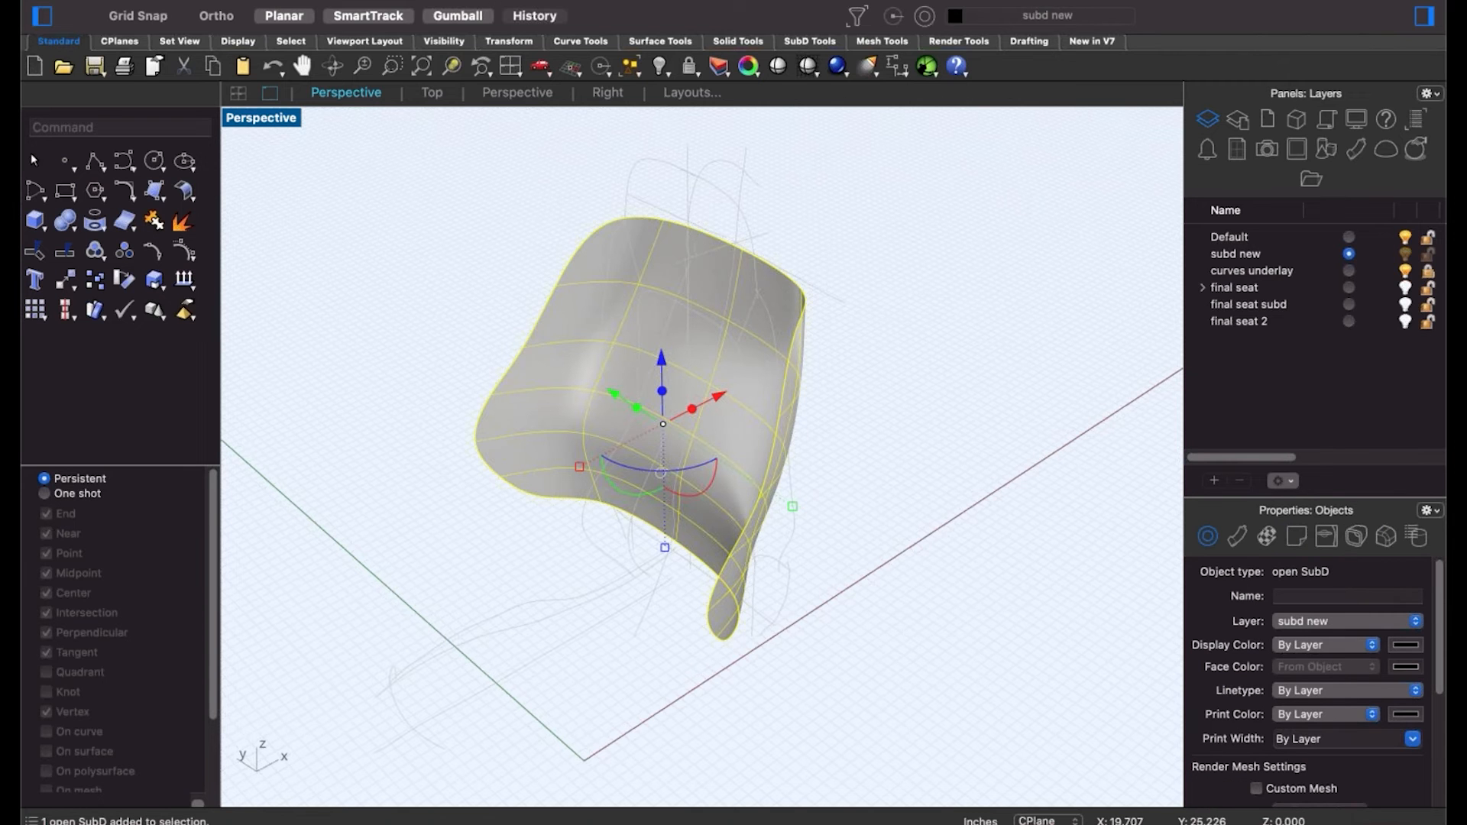
pyautogui.click(408, 0)
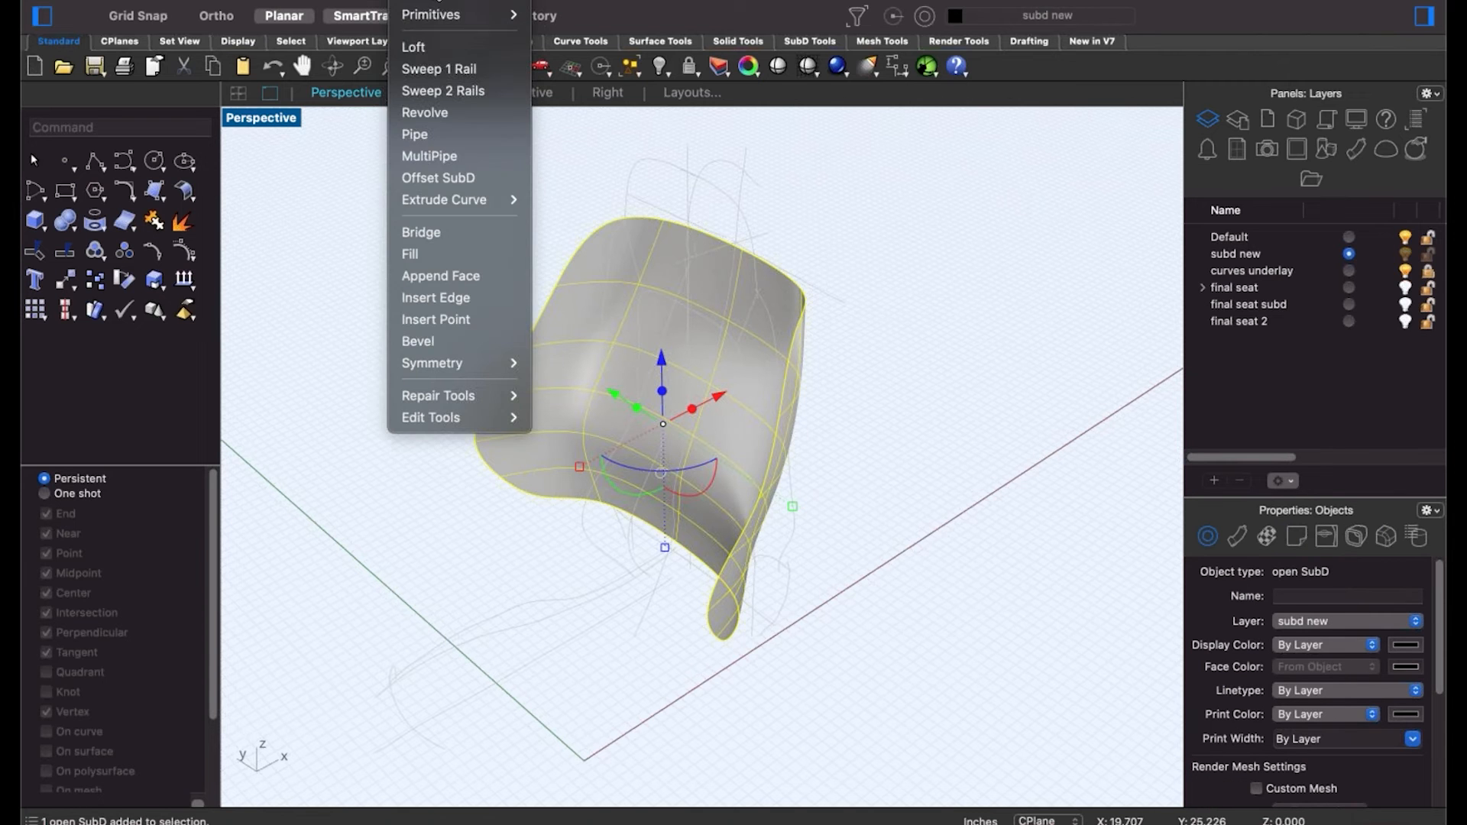
pyautogui.click(443, 177)
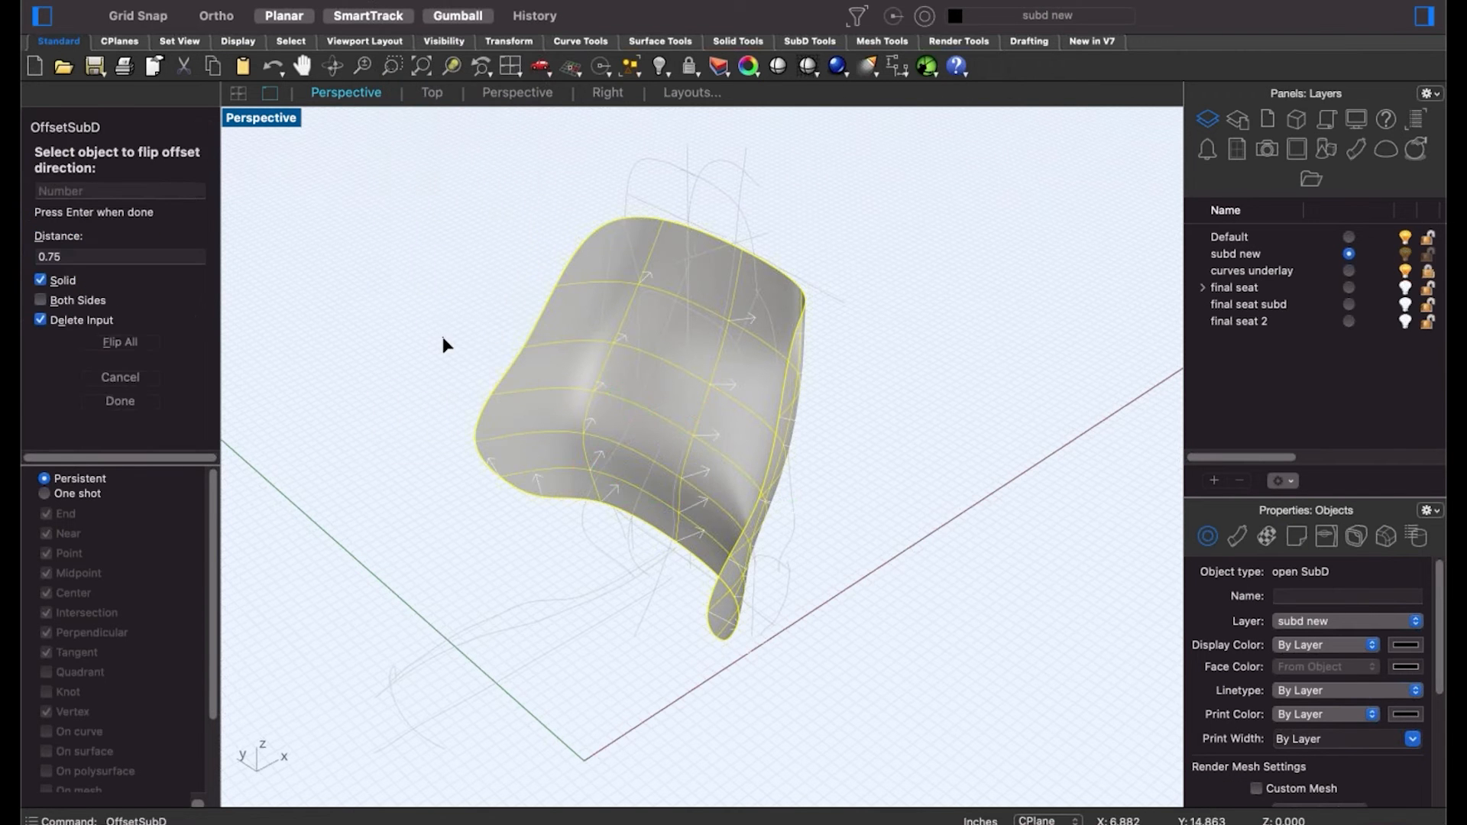
pyautogui.moveTo(639, 507); pyautogui.dragTo(672, 493, button='right')
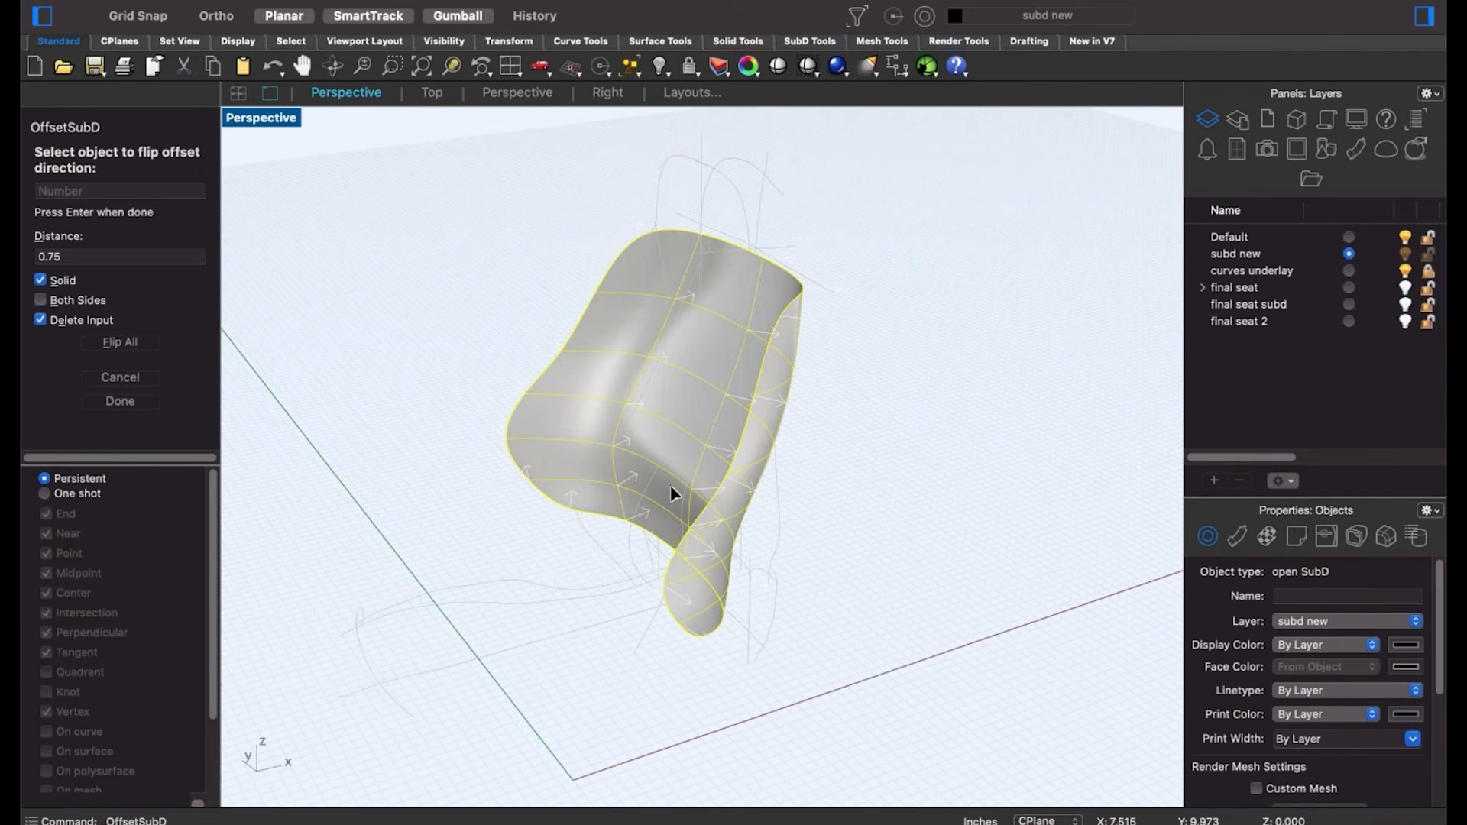
pyautogui.click(673, 493)
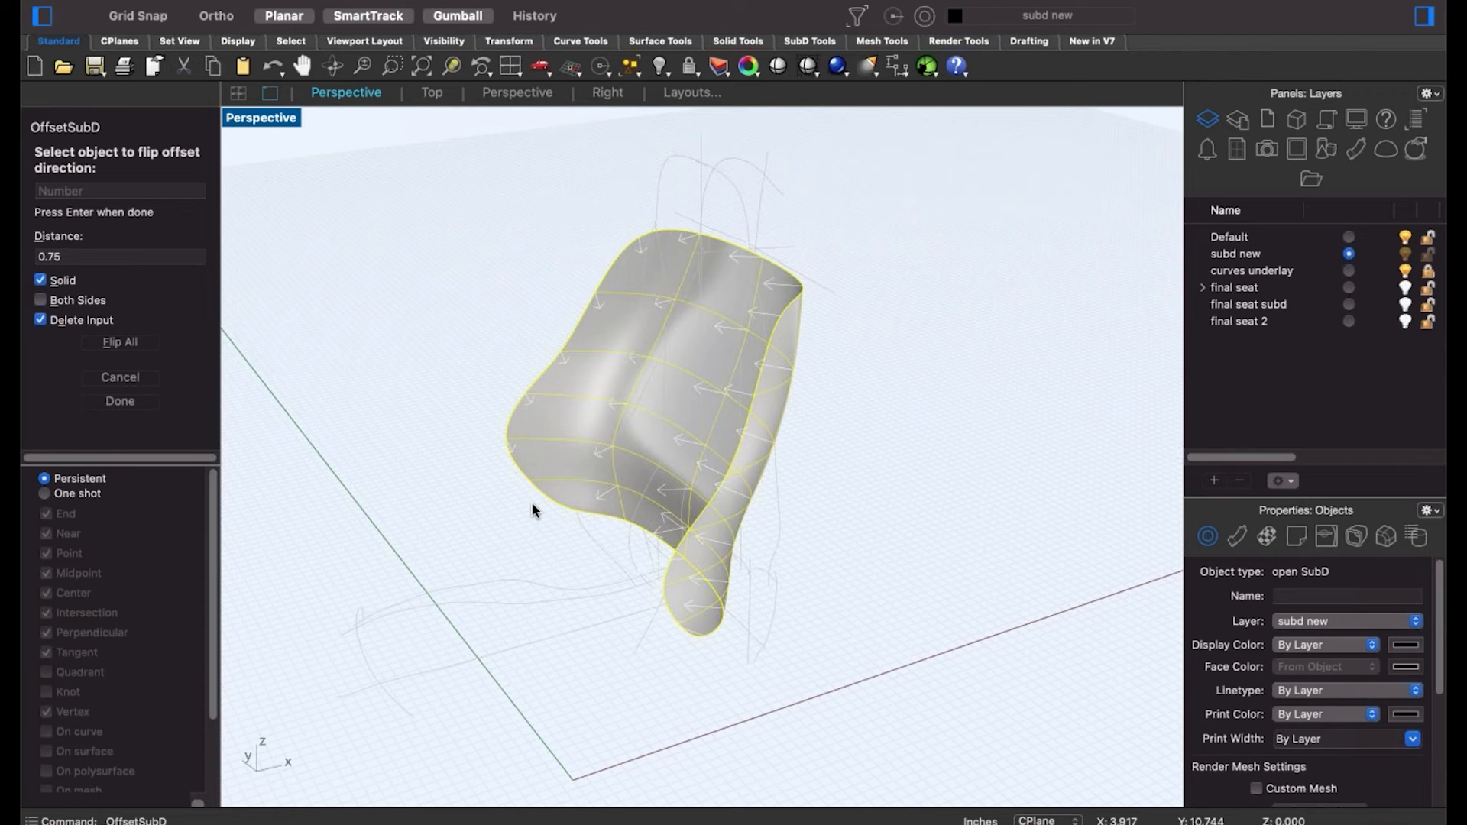
pyautogui.press('Return')
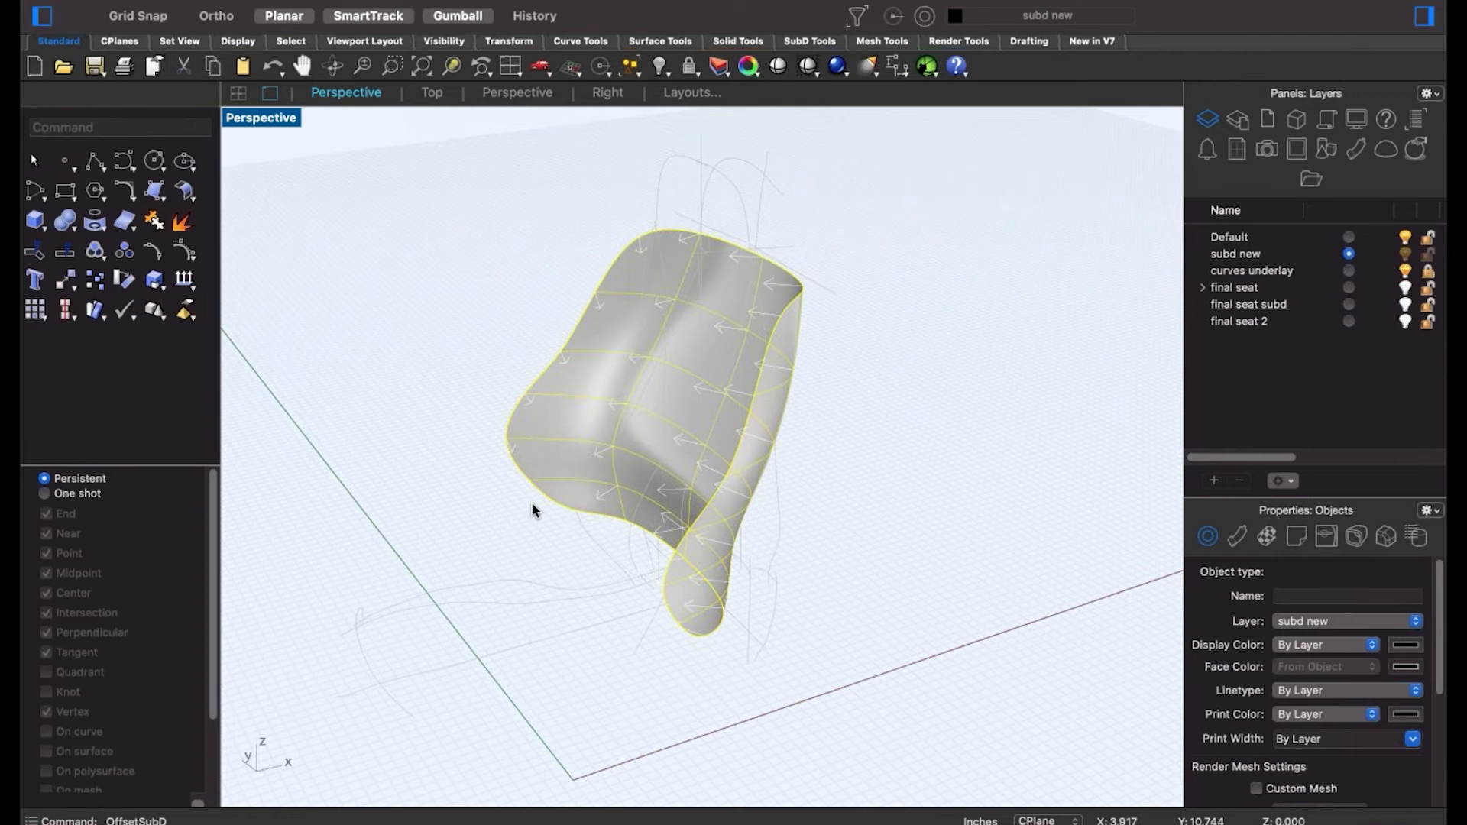
pyautogui.moveTo(659, 508)
pyautogui.mouseDown(button='right')
pyautogui.moveTo(681, 438)
pyautogui.moveTo(668, 366)
pyautogui.moveTo(591, 380)
pyautogui.moveTo(550, 420)
pyautogui.moveTo(573, 507)
pyautogui.moveTo(668, 514)
pyautogui.mouseUp(button='right')
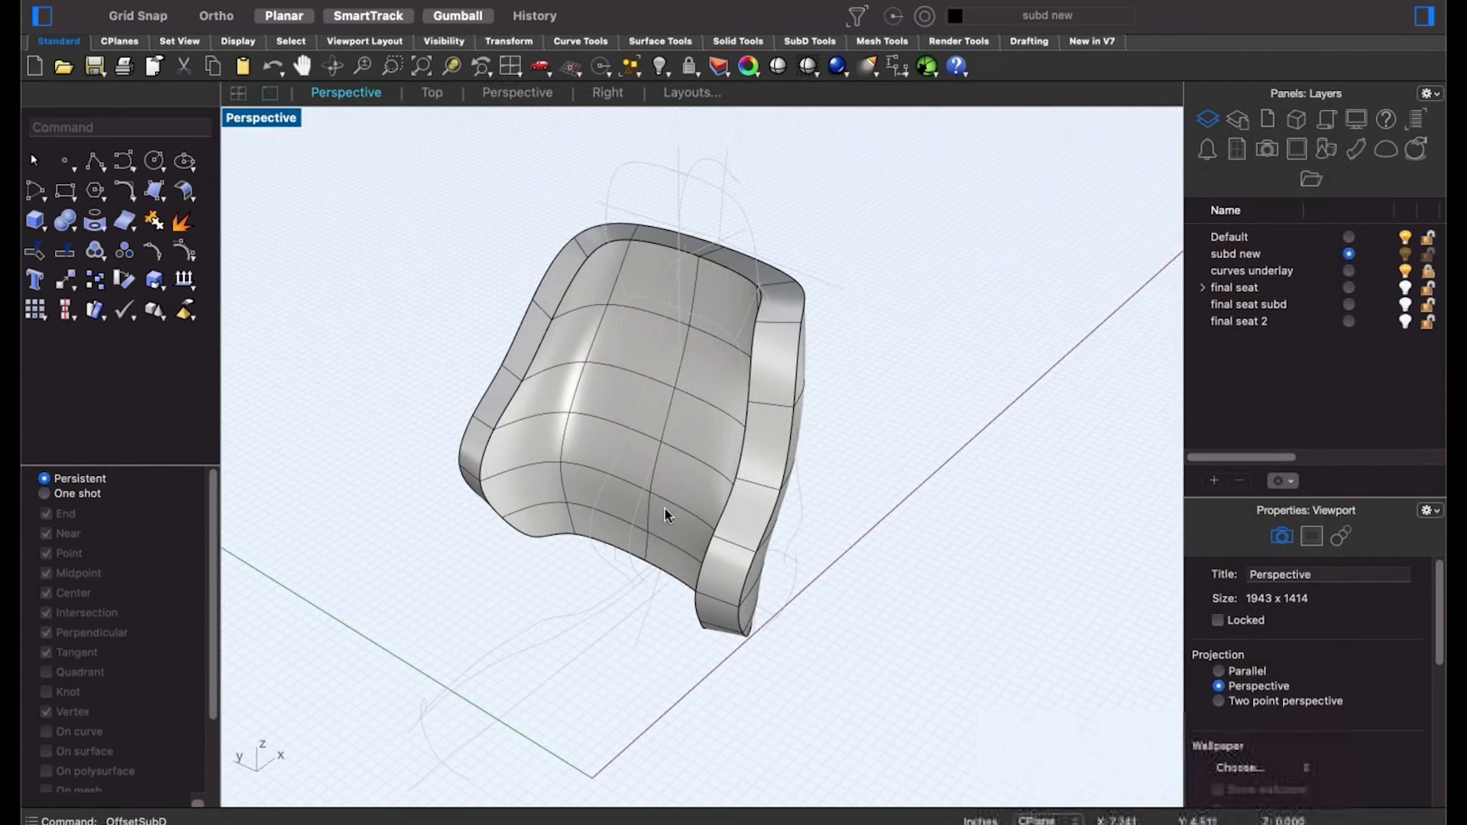
# Remove the crease from the front edge loop of the thickened backrest.
pyautogui.doubleClick(727, 510)
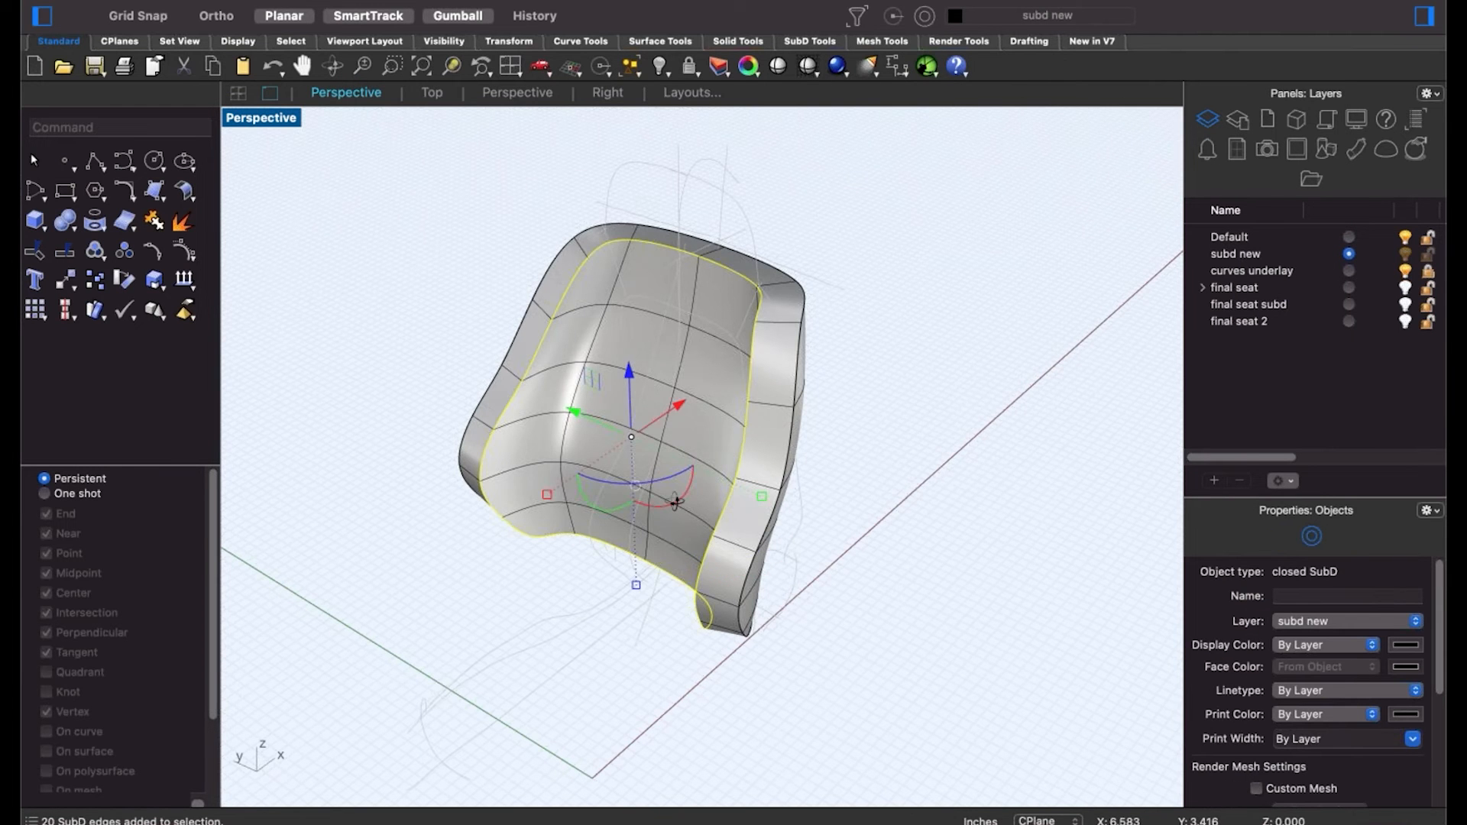
pyautogui.moveTo(674, 502)
pyautogui.mouseDown(button='right')
pyautogui.moveTo(684, 485)
pyautogui.moveTo(676, 508)
pyautogui.mouseUp(button='right')
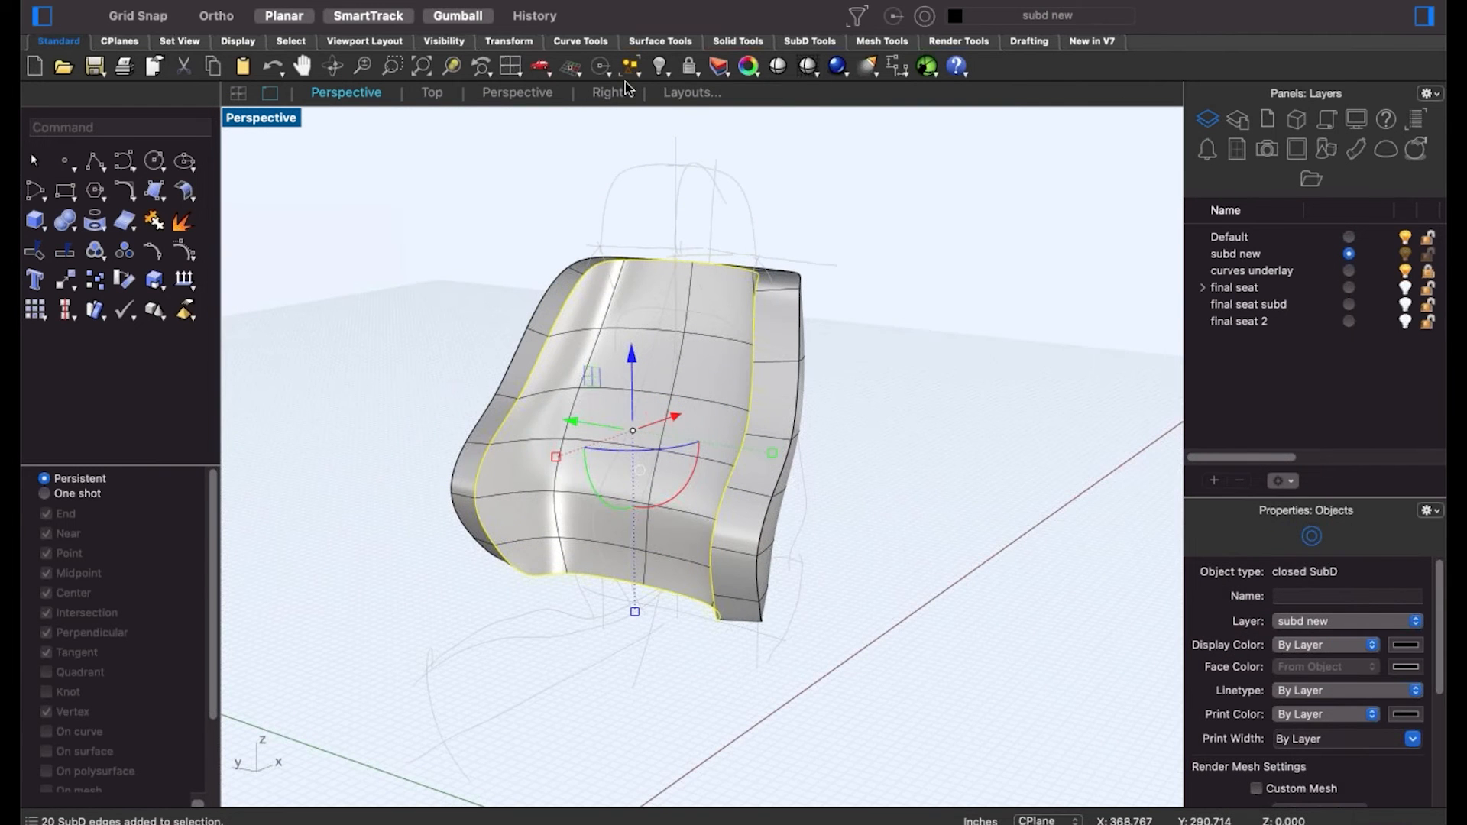
pyautogui.click(815, 45)
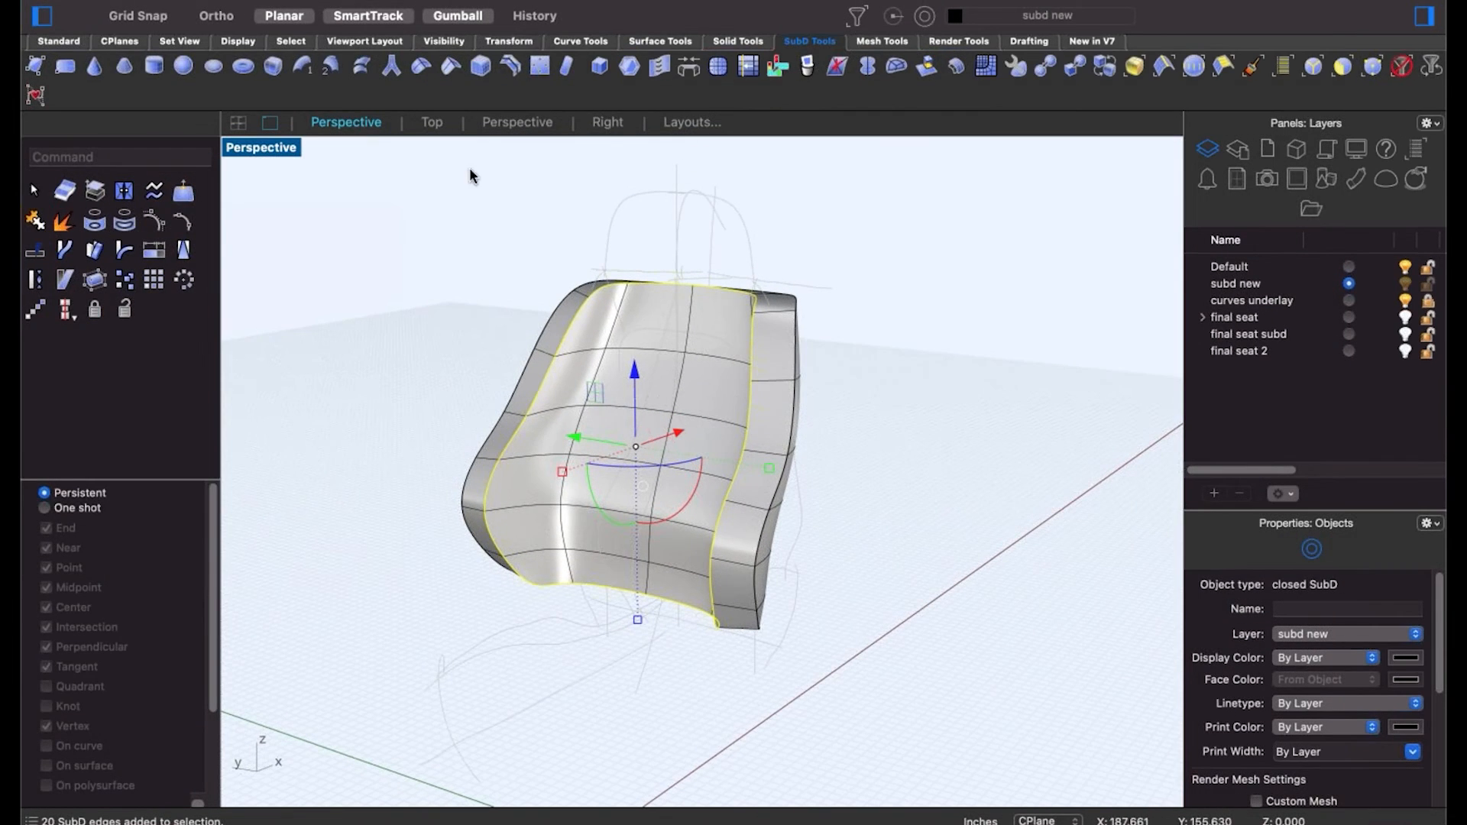
pyautogui.click(421, 68)
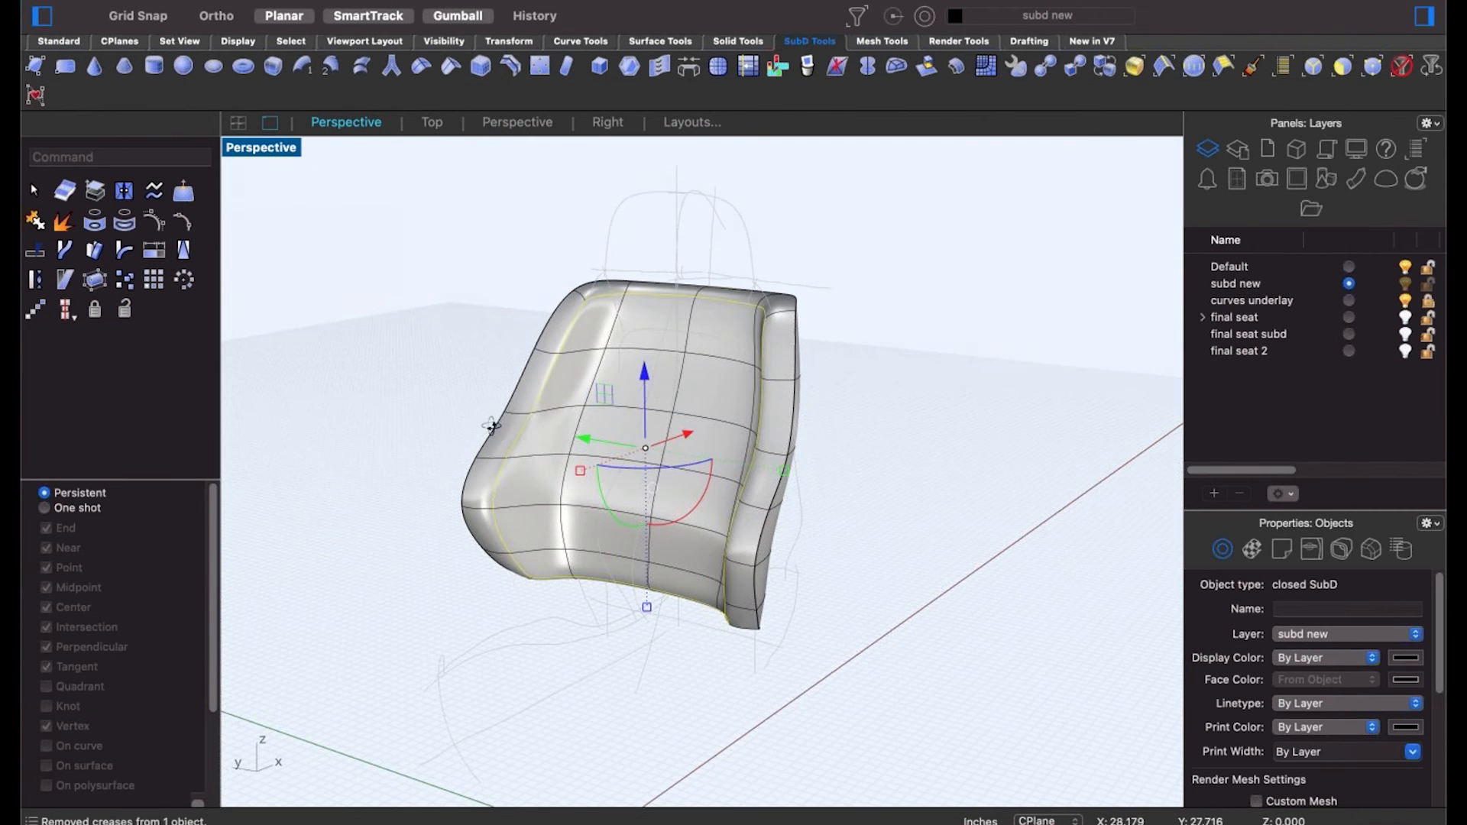
pyautogui.moveTo(580, 458); pyautogui.dragTo(428, 446, button='right')
pyautogui.click(455, 401)
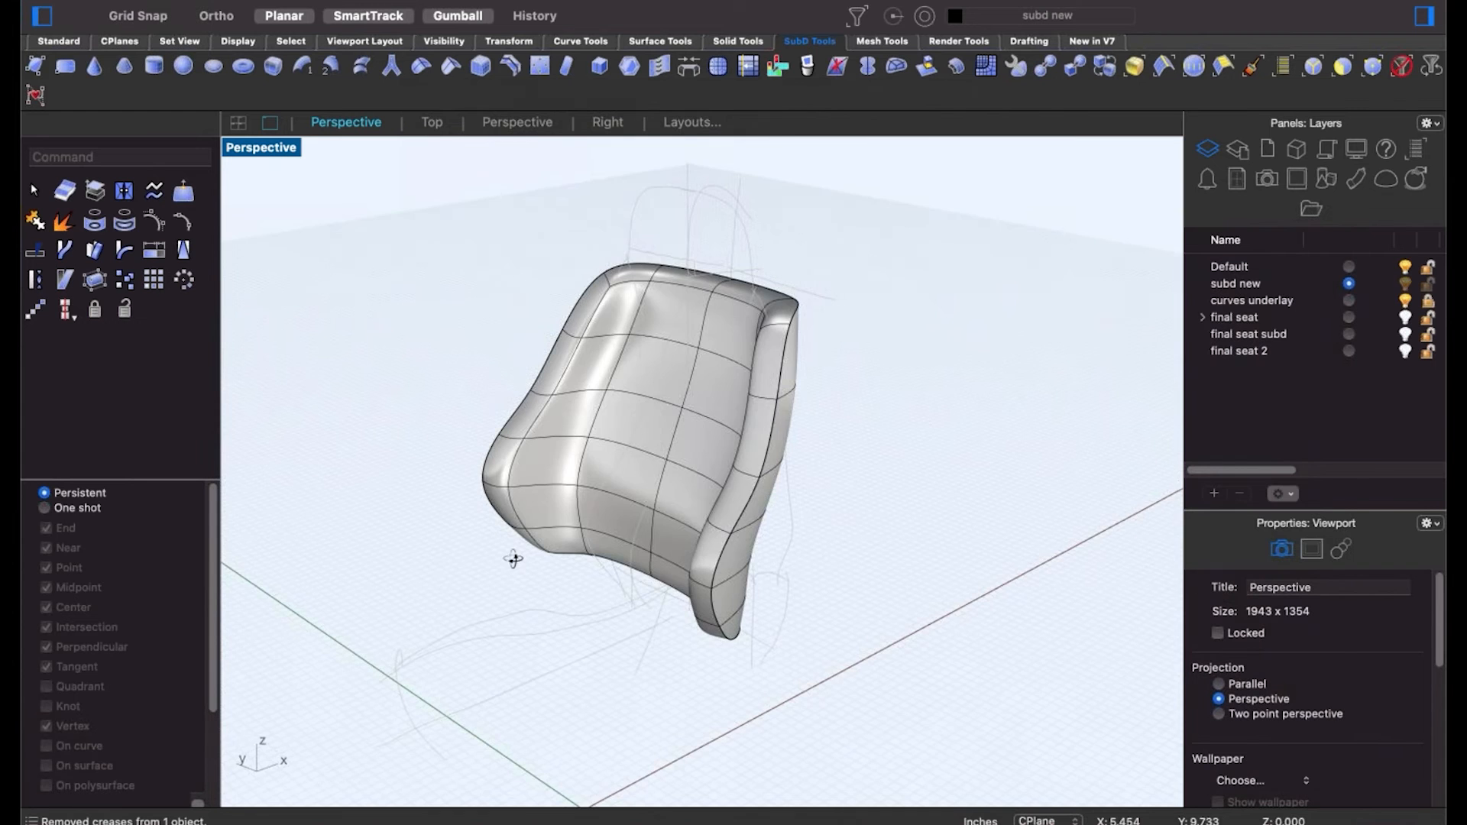
pyautogui.moveTo(514, 557); pyautogui.dragTo(499, 559, button='right')
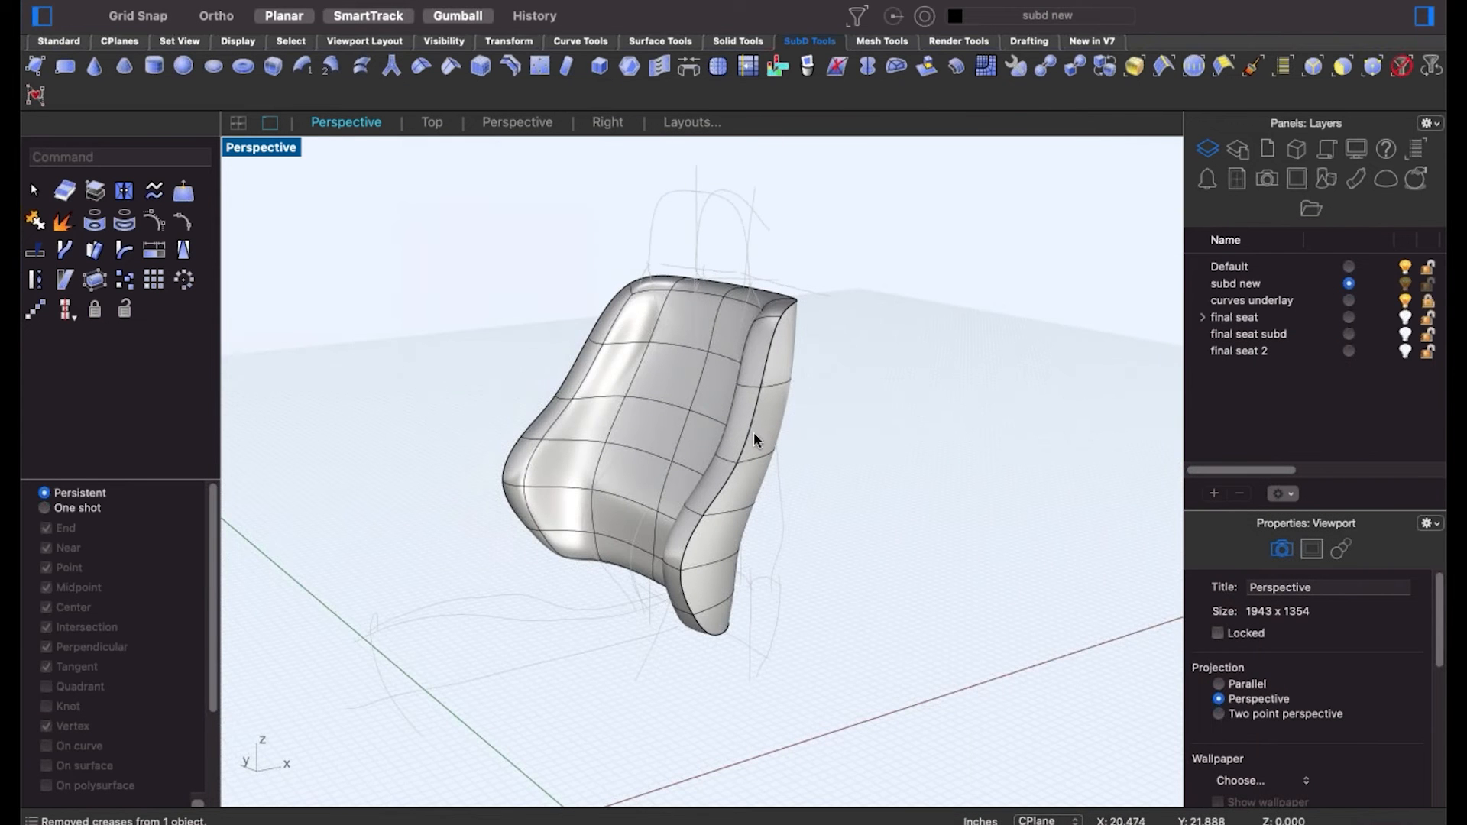
pyautogui.scroll(5, 753, 437)
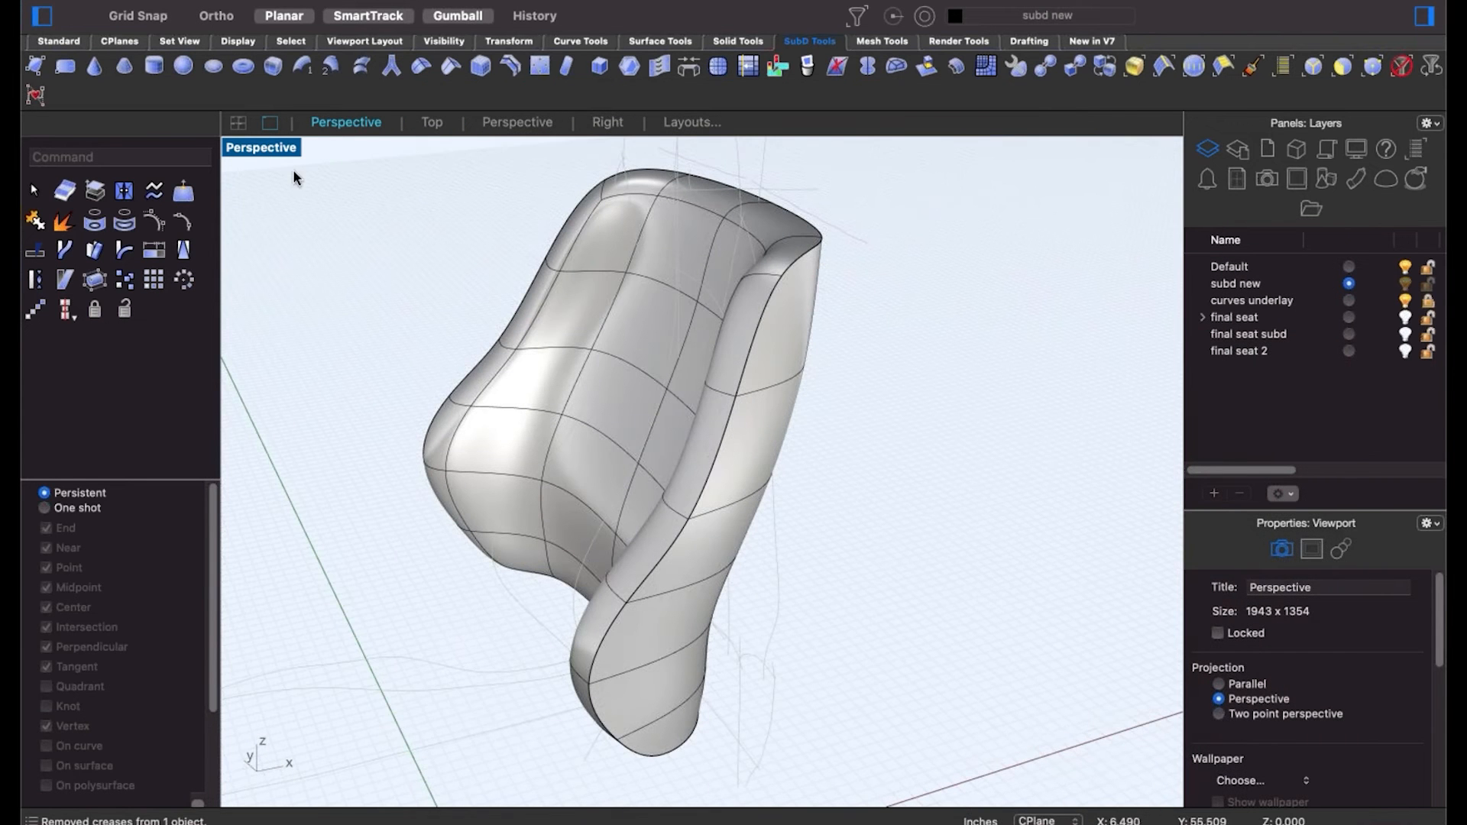
pyautogui.scroll(6, 785, 454)
pyautogui.moveTo(786, 377)
pyautogui.mouseDown(button='right')
pyautogui.moveTo(772, 556)
pyautogui.moveTo(768, 457)
pyautogui.moveTo(703, 415)
pyautogui.mouseUp(button='right')
pyautogui.scroll(-5, 783, 456)
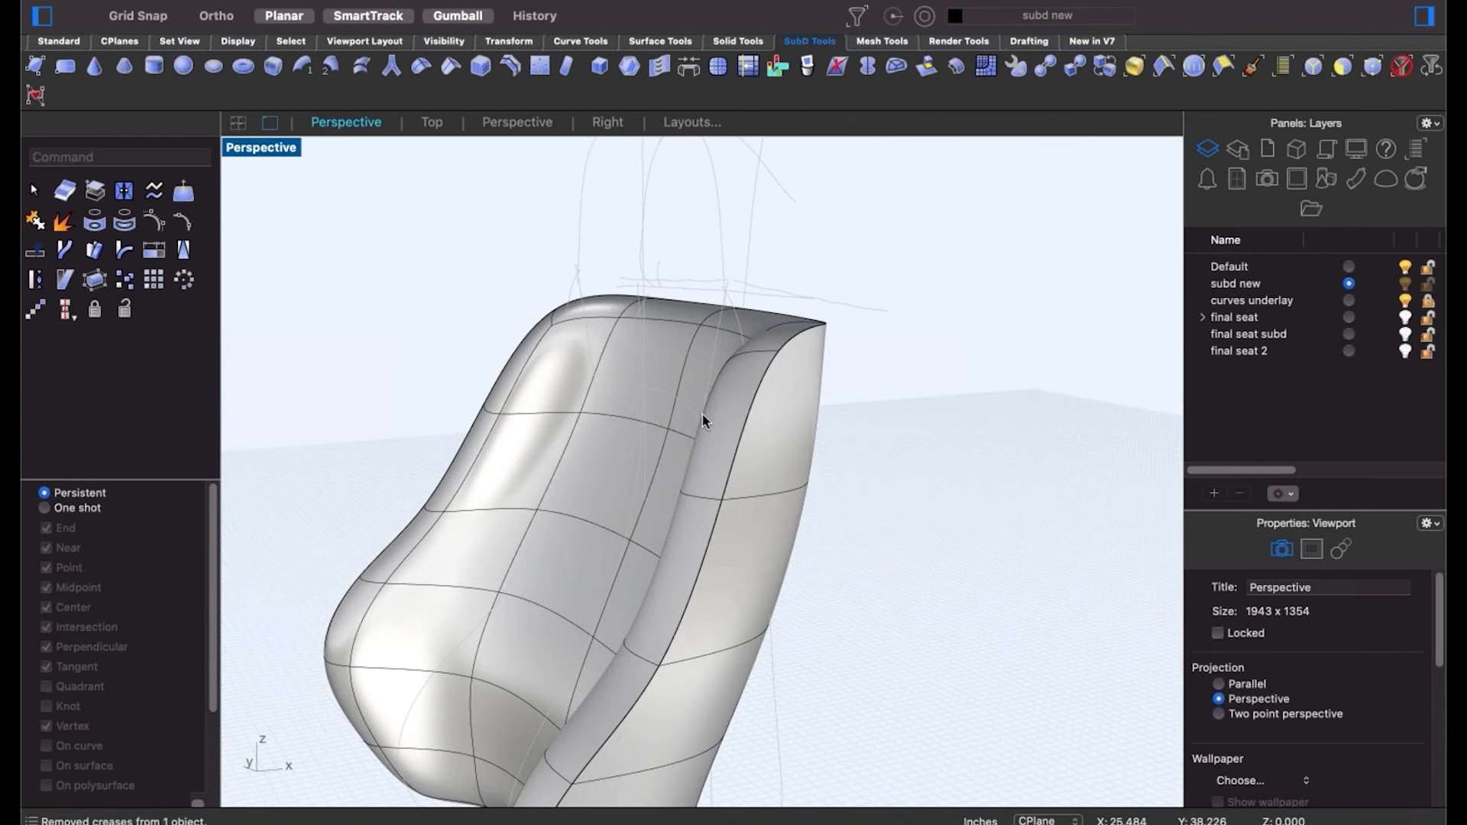
# Bevel the backrest's creased outer edge loop narrowly with 2 segments, absolute offset, straightness 0 and Keep Creases enabled.
pyautogui.click(777, 464)
pyautogui.click(1062, 621)
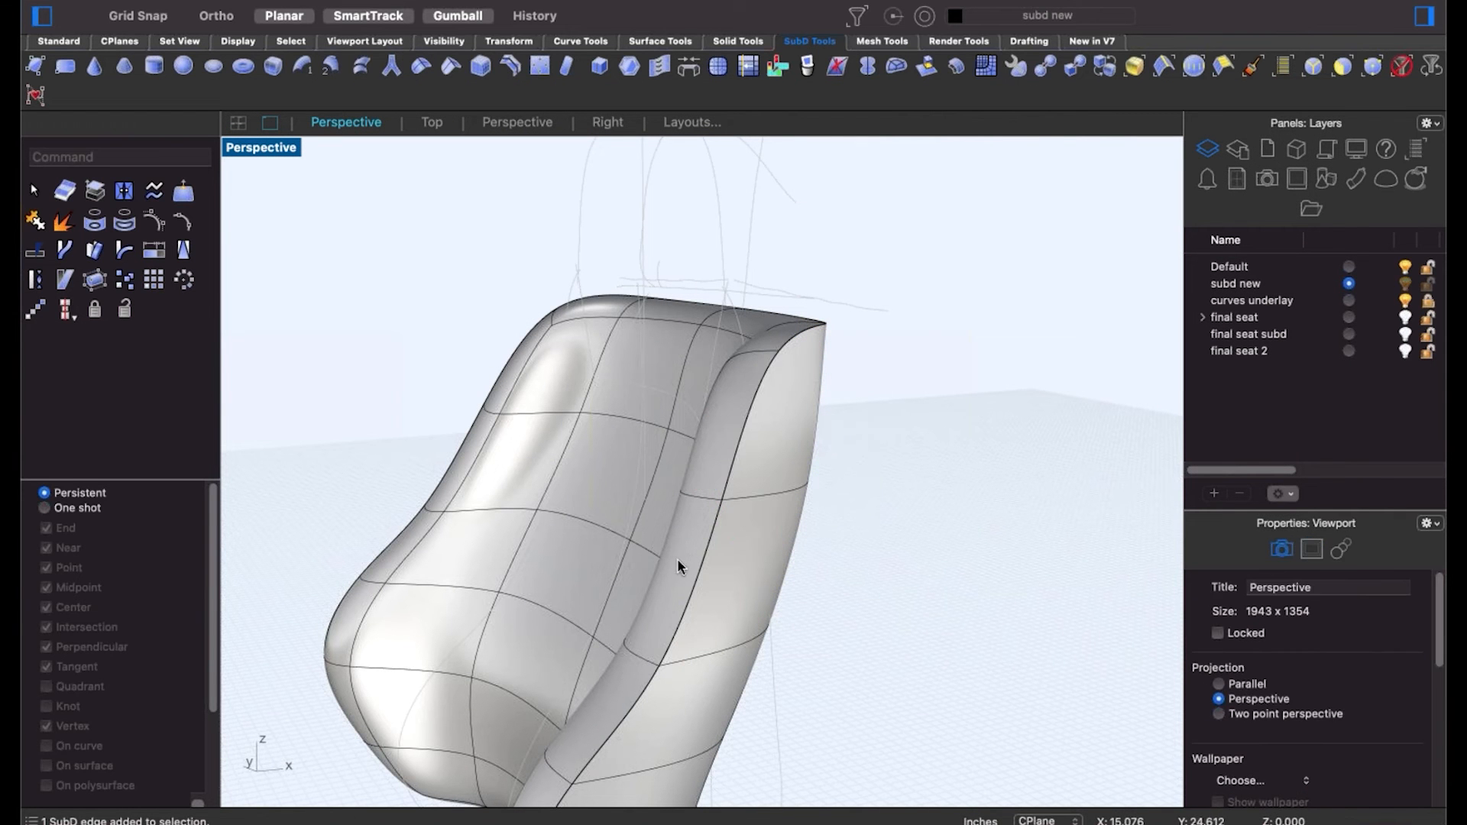
pyautogui.click(678, 564)
pyautogui.keyDown('shift'); pyautogui.click(704, 453); pyautogui.keyUp('shift')
pyautogui.click(886, 489)
pyautogui.doubleClick(732, 456)
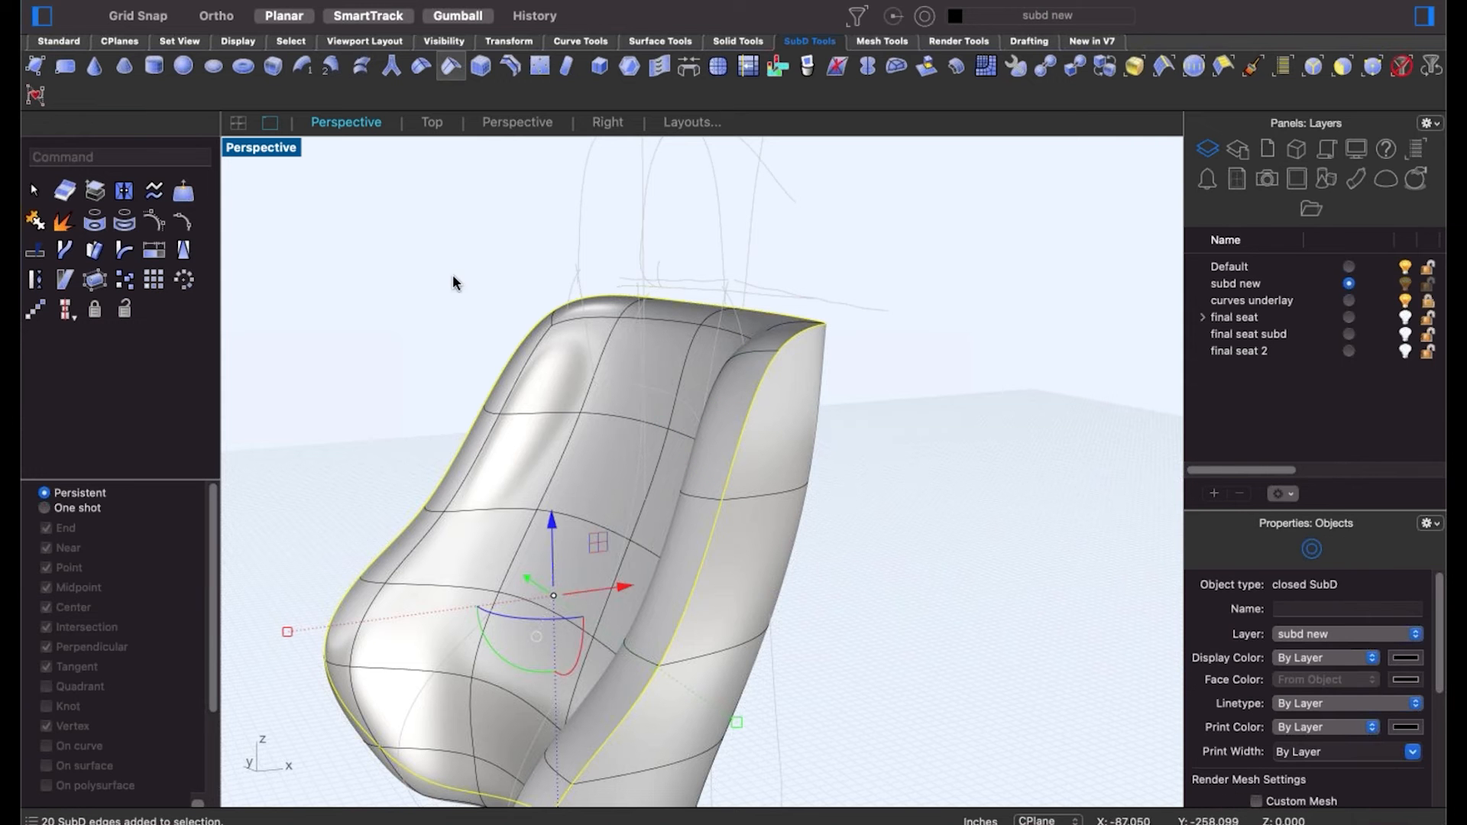
pyautogui.press('Tab')
pyautogui.scroll(5, 781, 396)
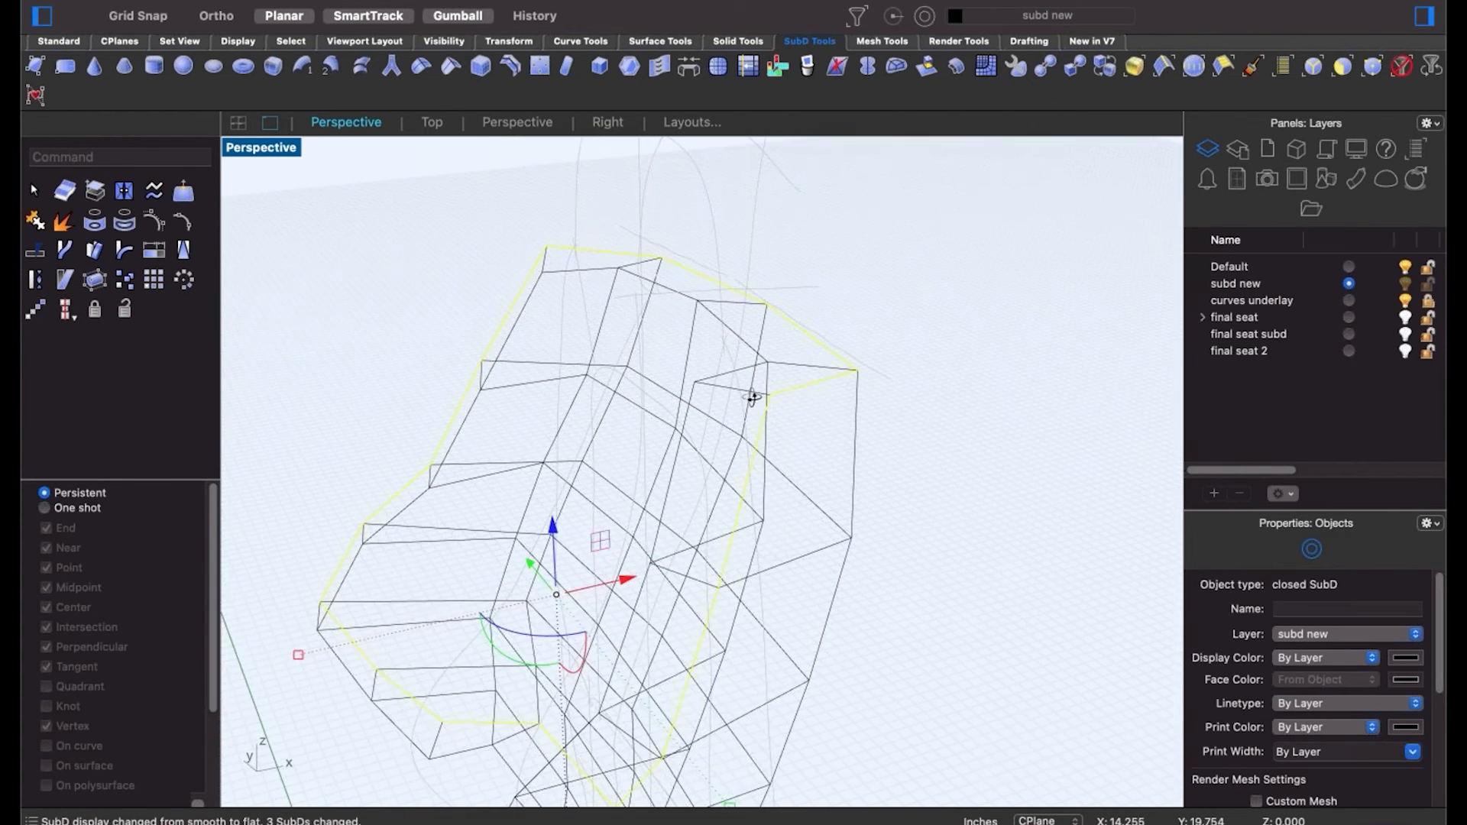
pyautogui.scroll(2, 810, 409)
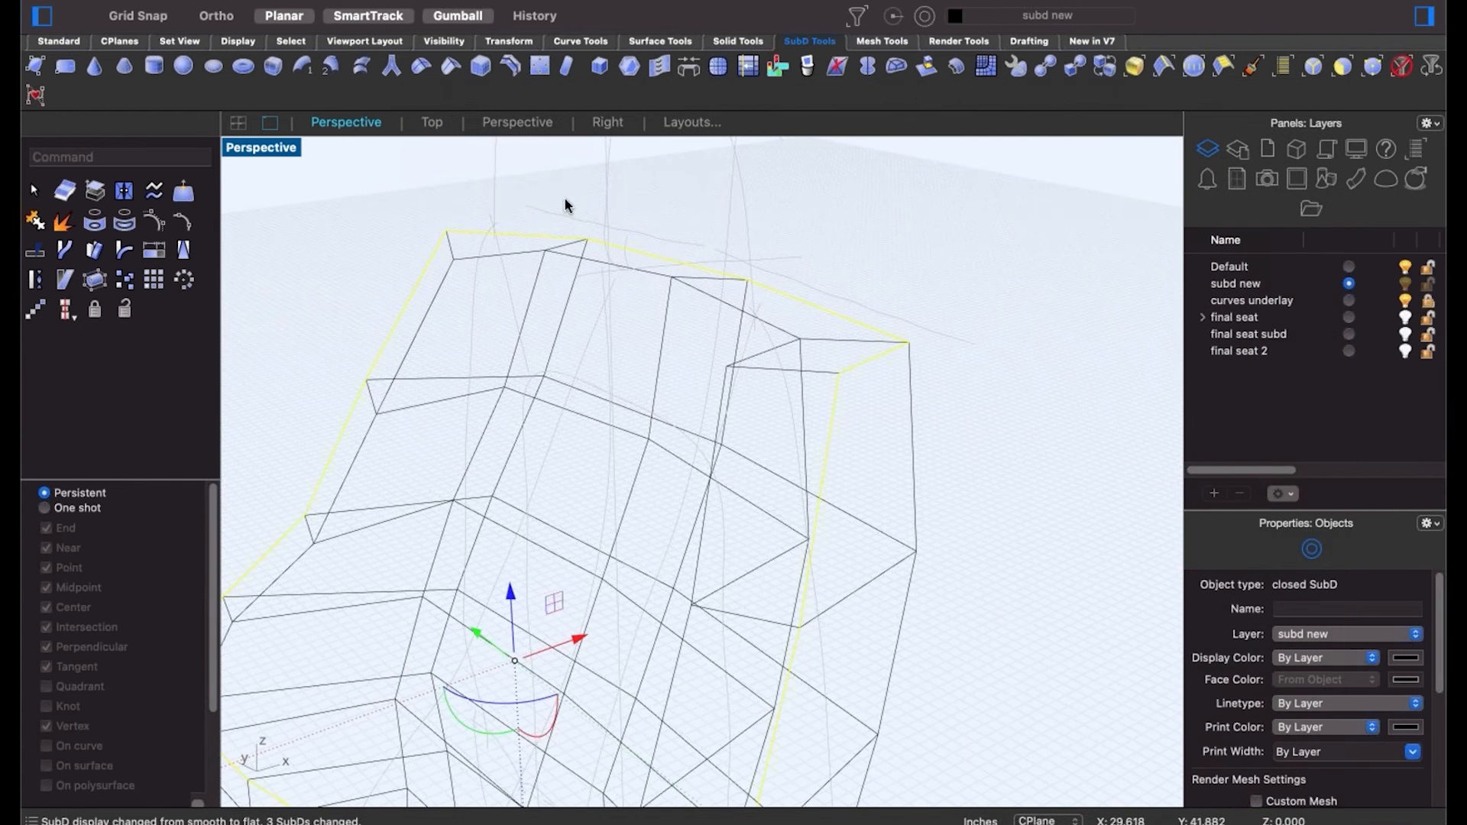
pyautogui.click(481, 66)
pyautogui.scroll(6, 798, 385)
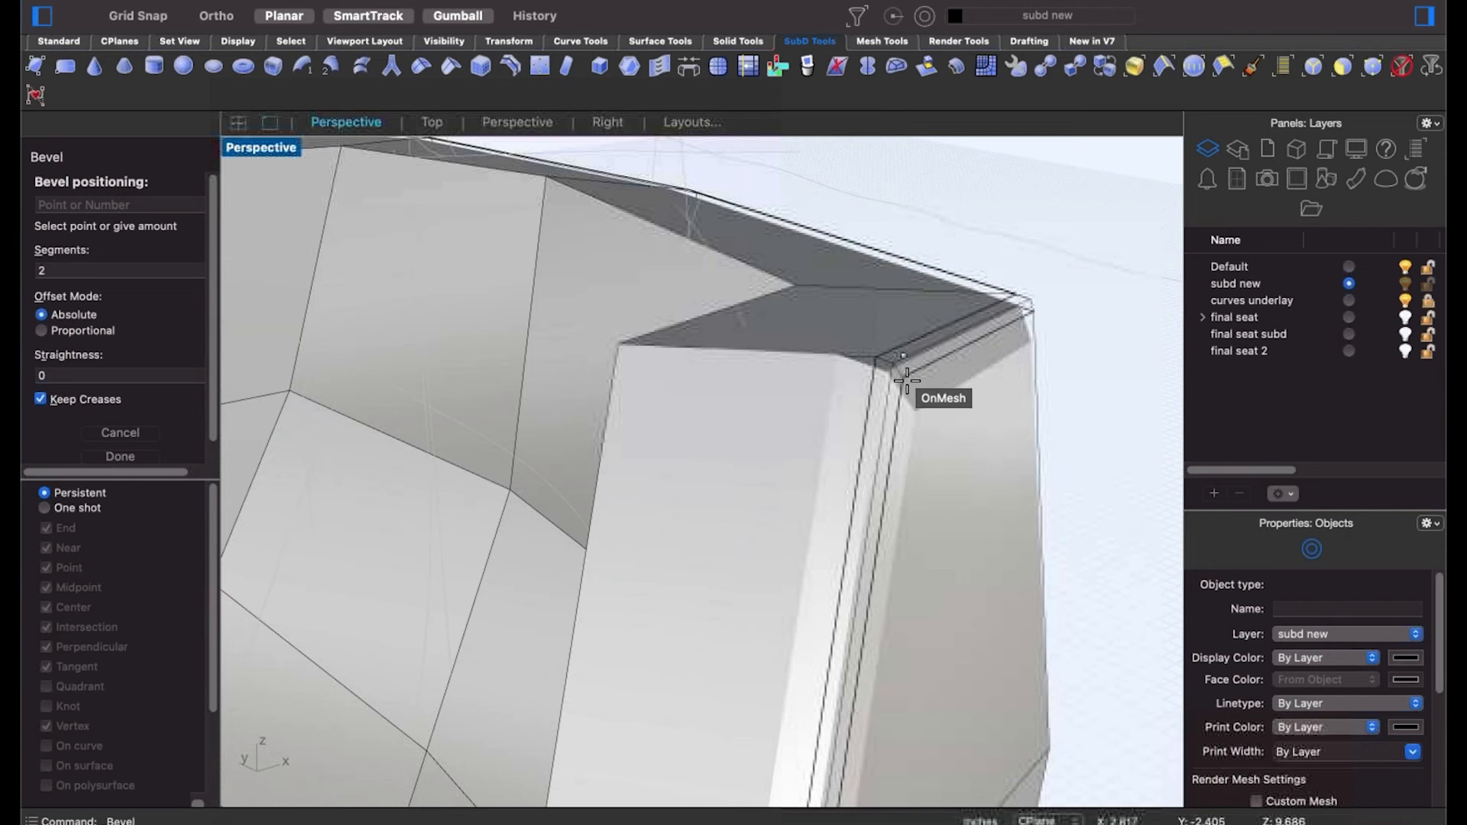
pyautogui.click(907, 381)
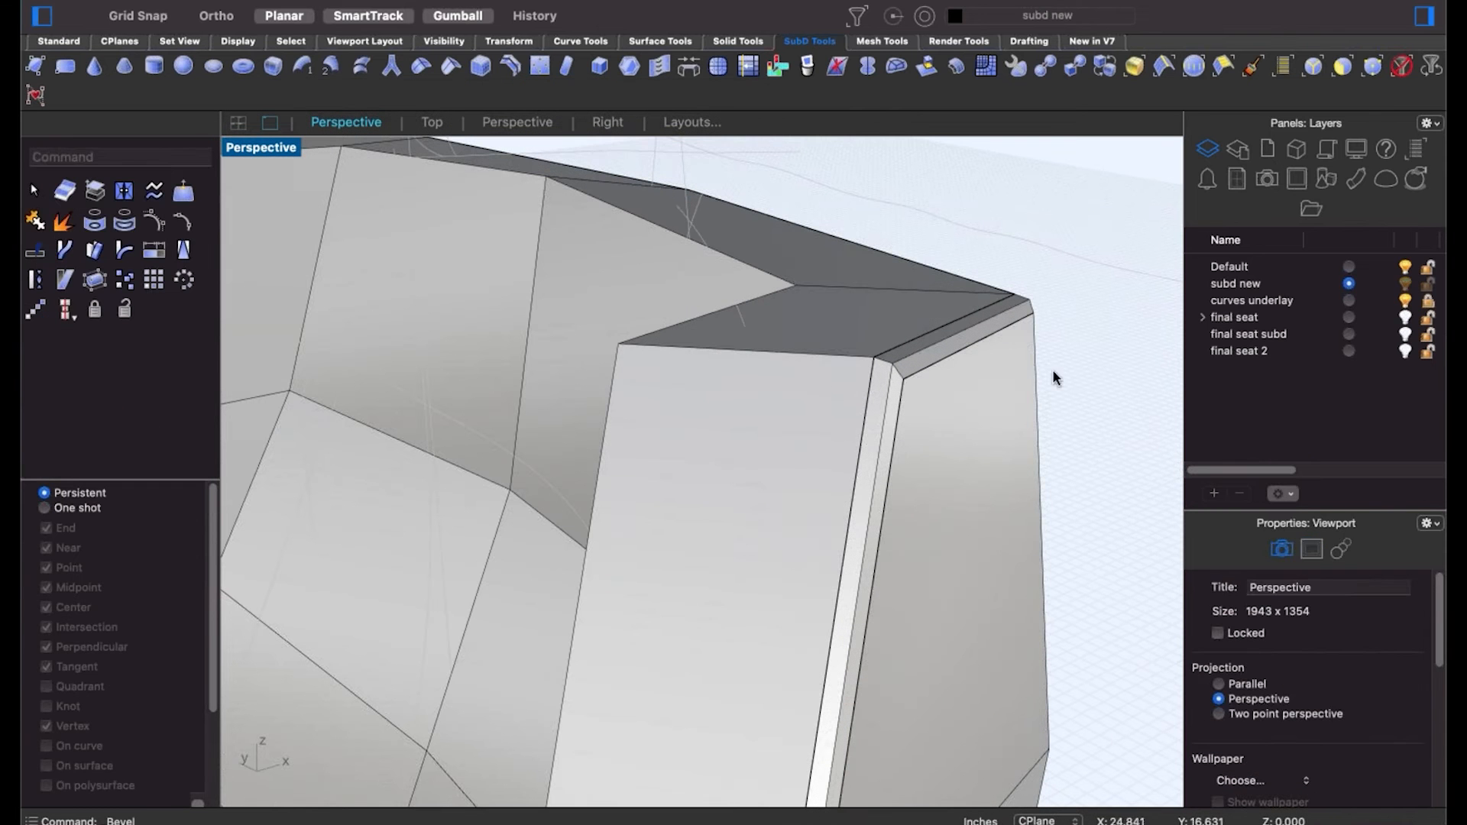
# Remove the creases from both border edge loops of the backrest's bevel.
pyautogui.doubleClick(903, 347)
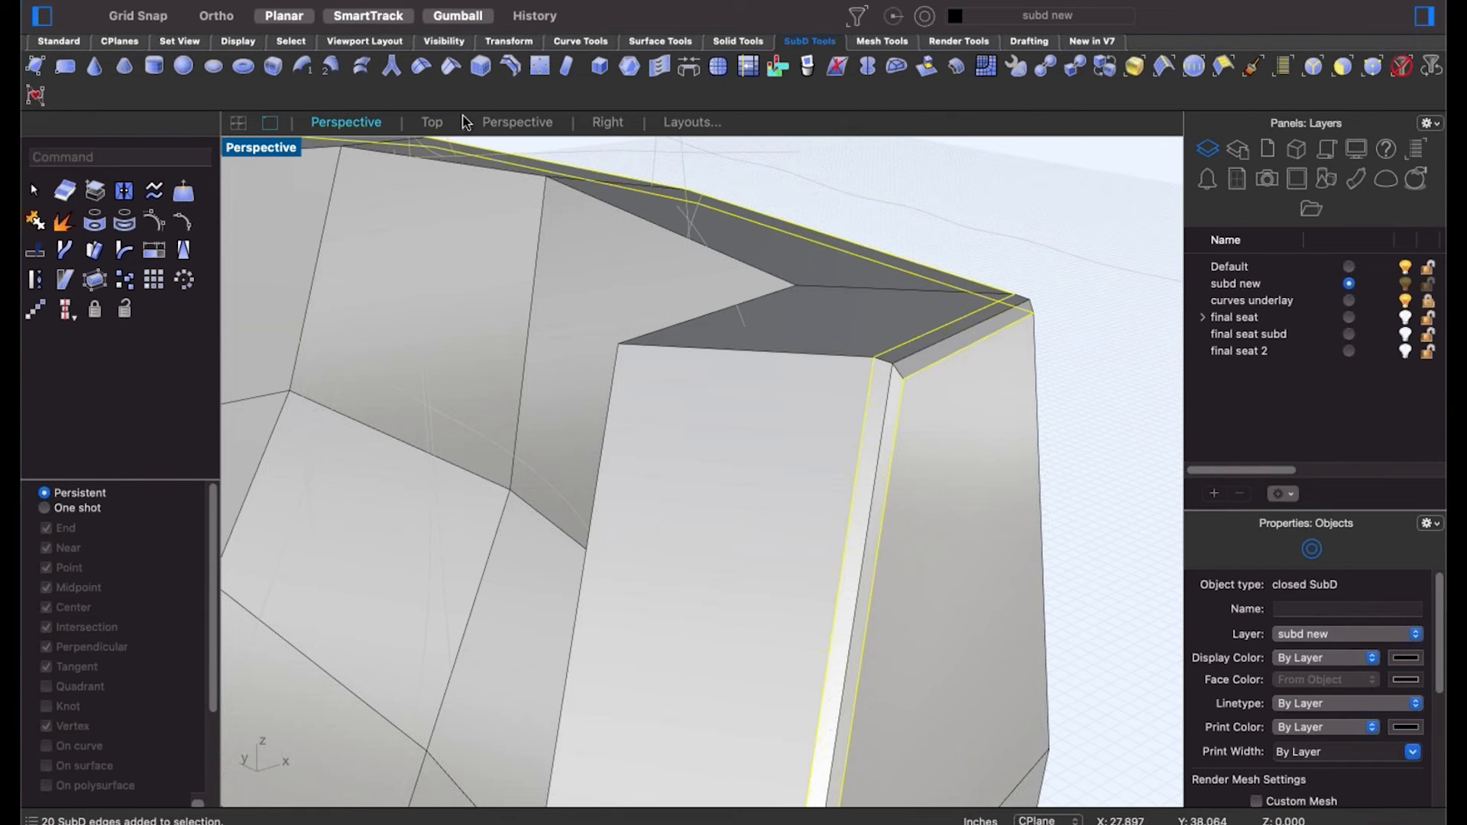
pyautogui.press('Return')
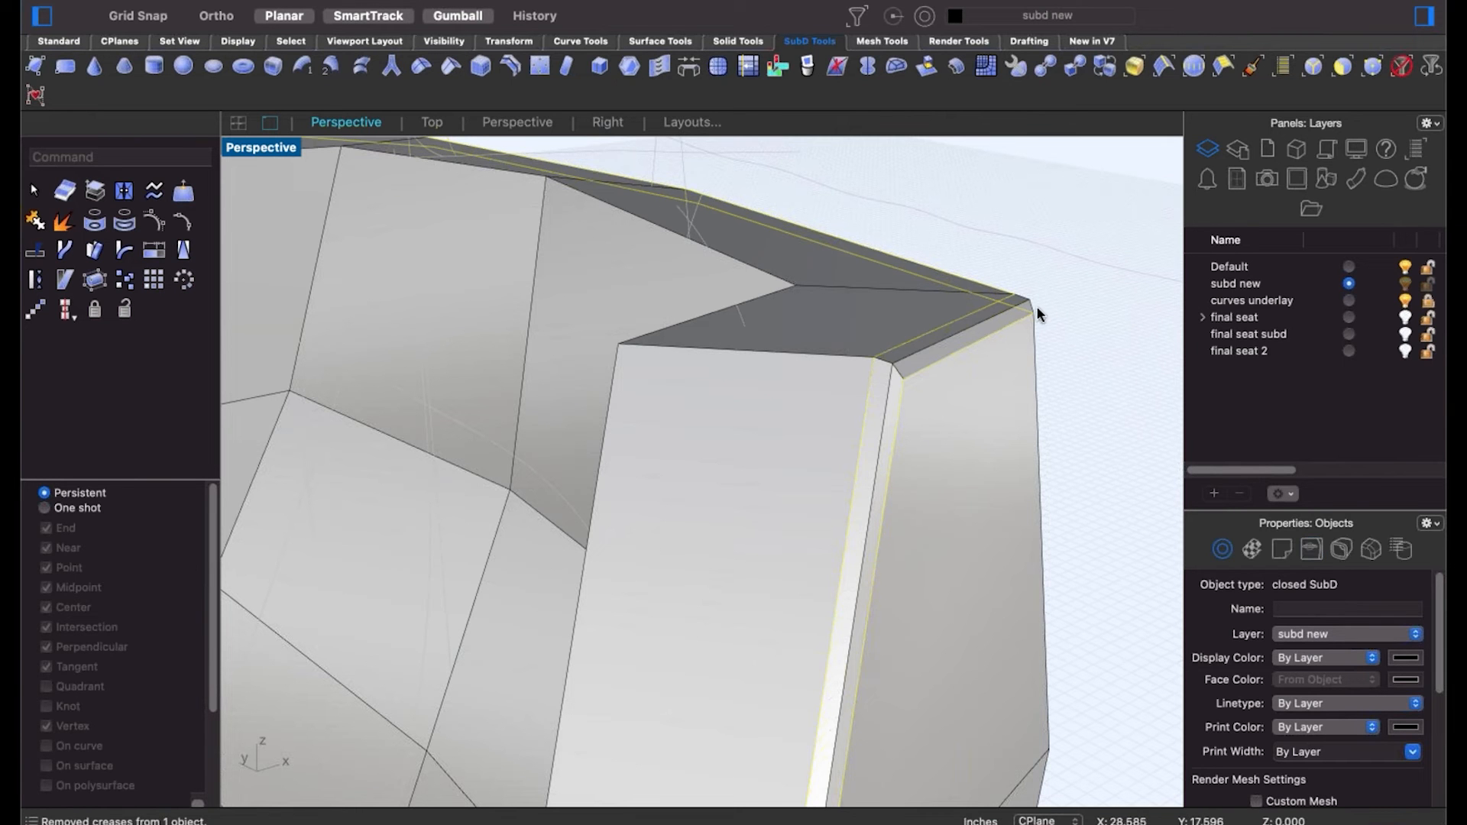
pyautogui.scroll(2, 858, 365)
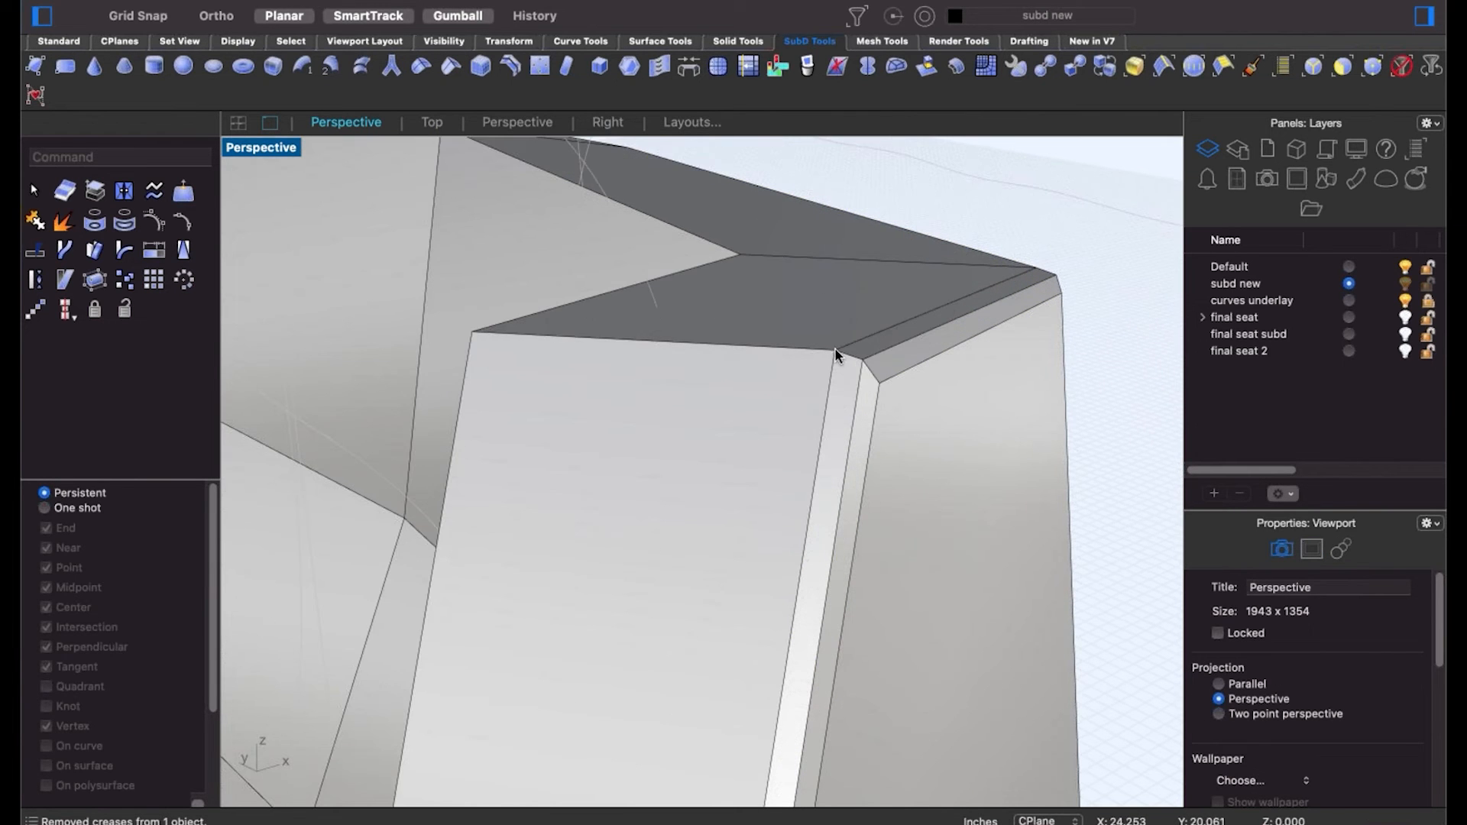
pyautogui.click(836, 350)
pyautogui.keyDown('shift'); pyautogui.click(878, 384); pyautogui.keyUp('shift')
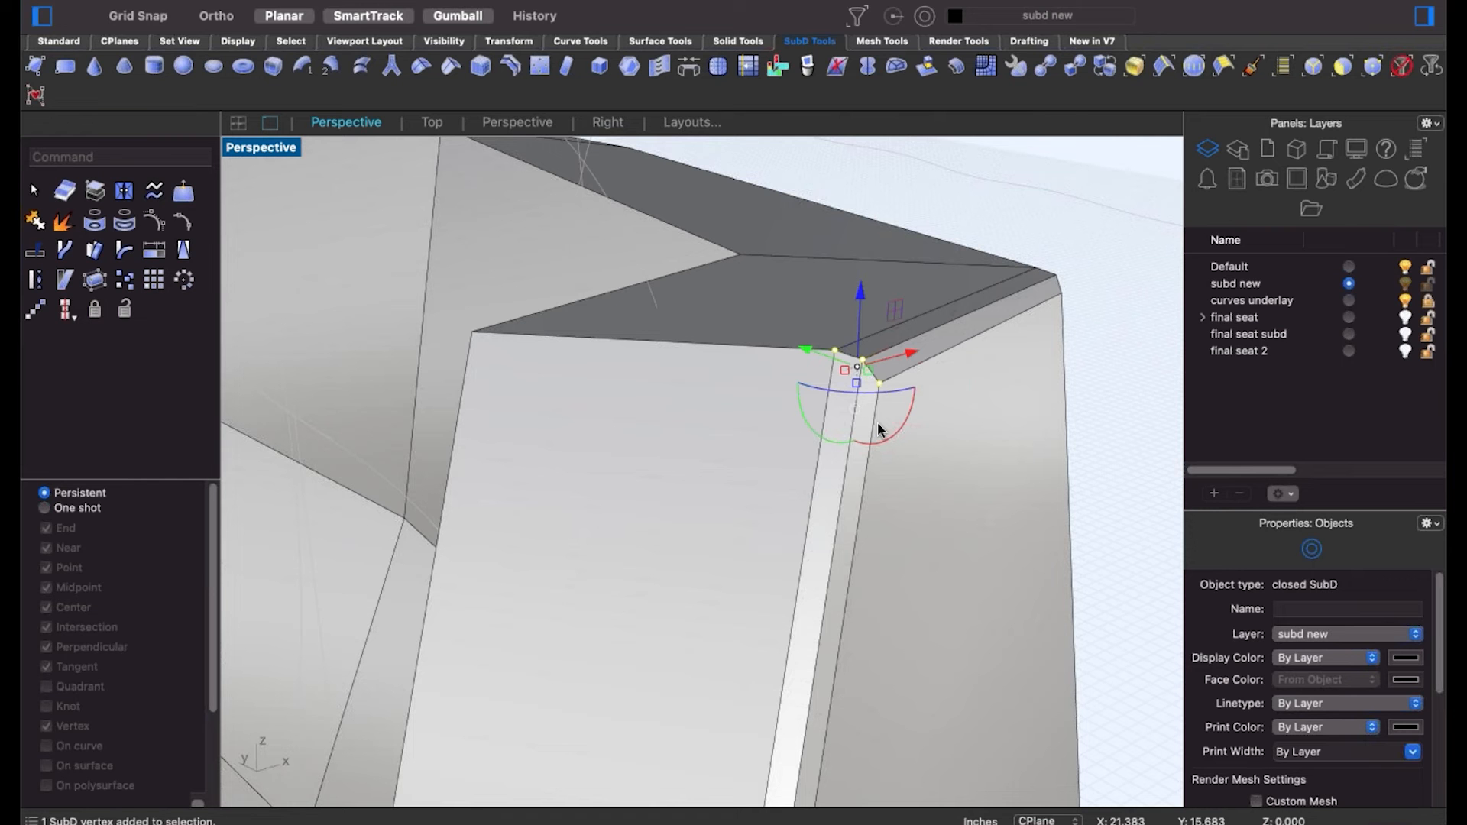
pyautogui.click(1012, 217)
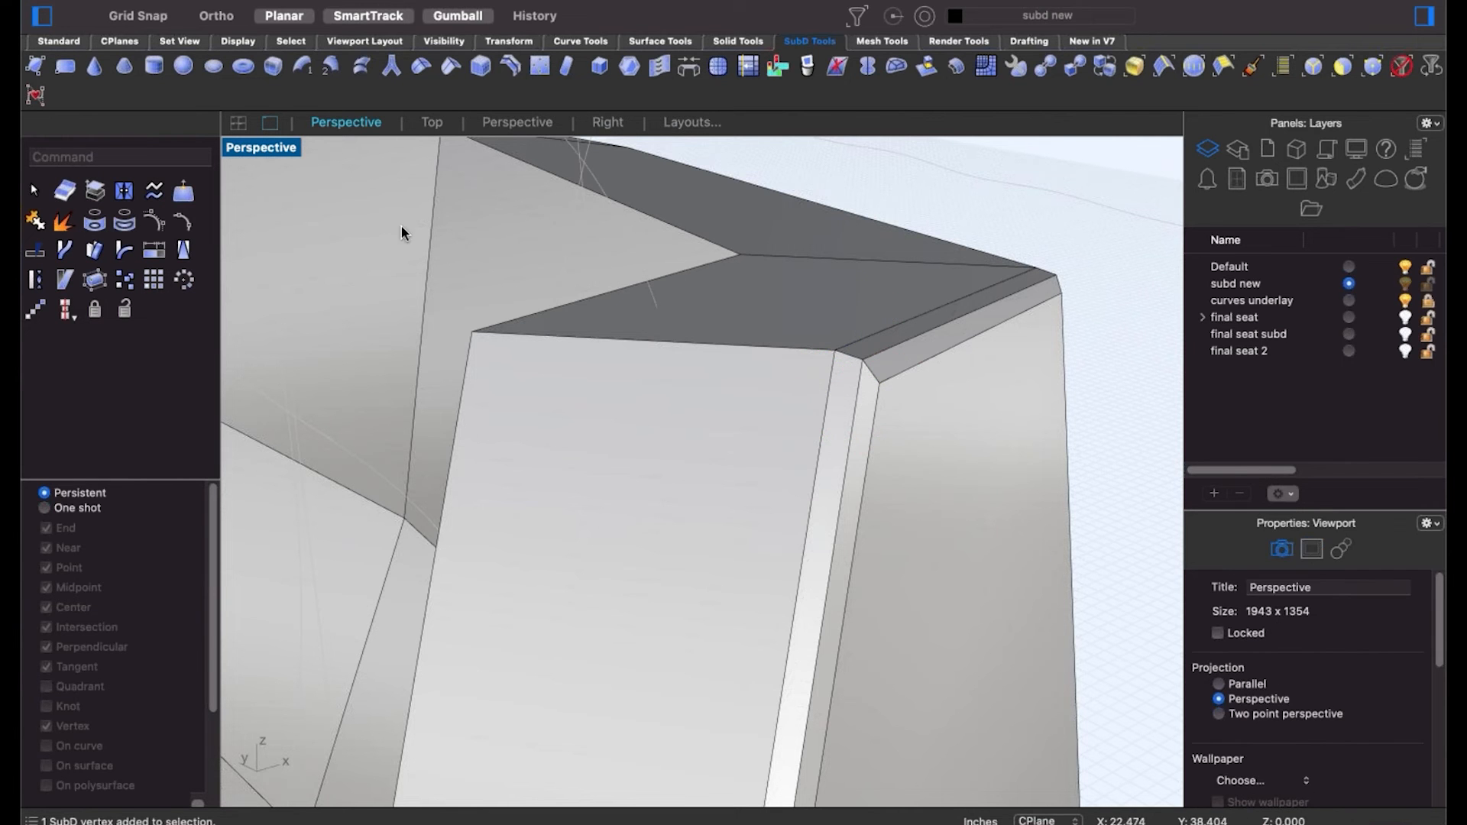
# Examine the beveled outer edge and upper corner of the backrest in smooth display.
pyautogui.press('Tab')
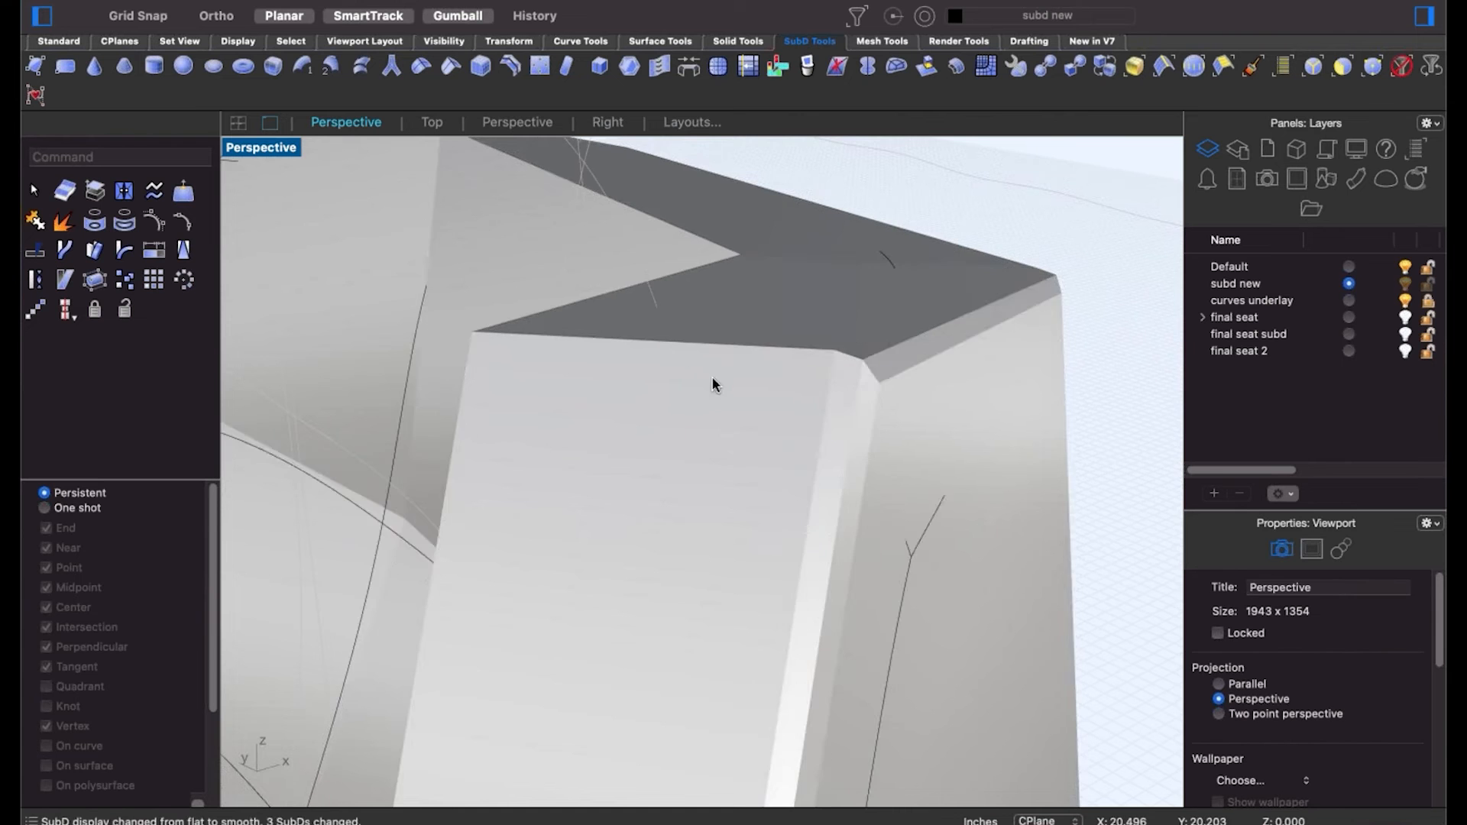
pyautogui.click(800, 428)
pyautogui.moveTo(804, 431); pyautogui.dragTo(819, 425, button='right')
pyautogui.click(1030, 423)
pyautogui.scroll(-5, 1030, 425)
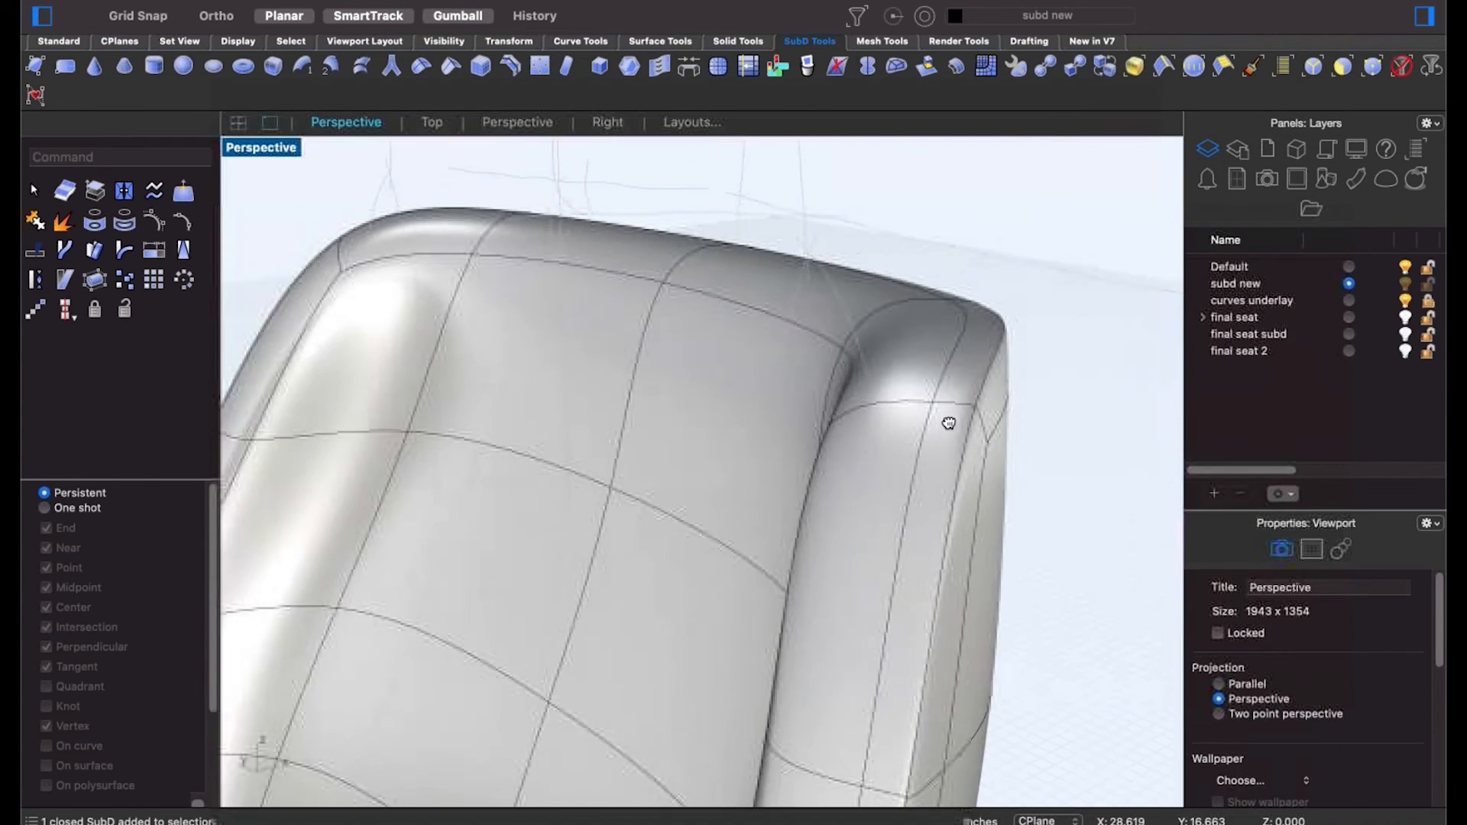
pyautogui.moveTo(948, 423); pyautogui.dragTo(887, 394, button='right')
pyautogui.scroll(-5, 789, 412)
pyautogui.moveTo(780, 438); pyautogui.dragTo(773, 425, button='right')
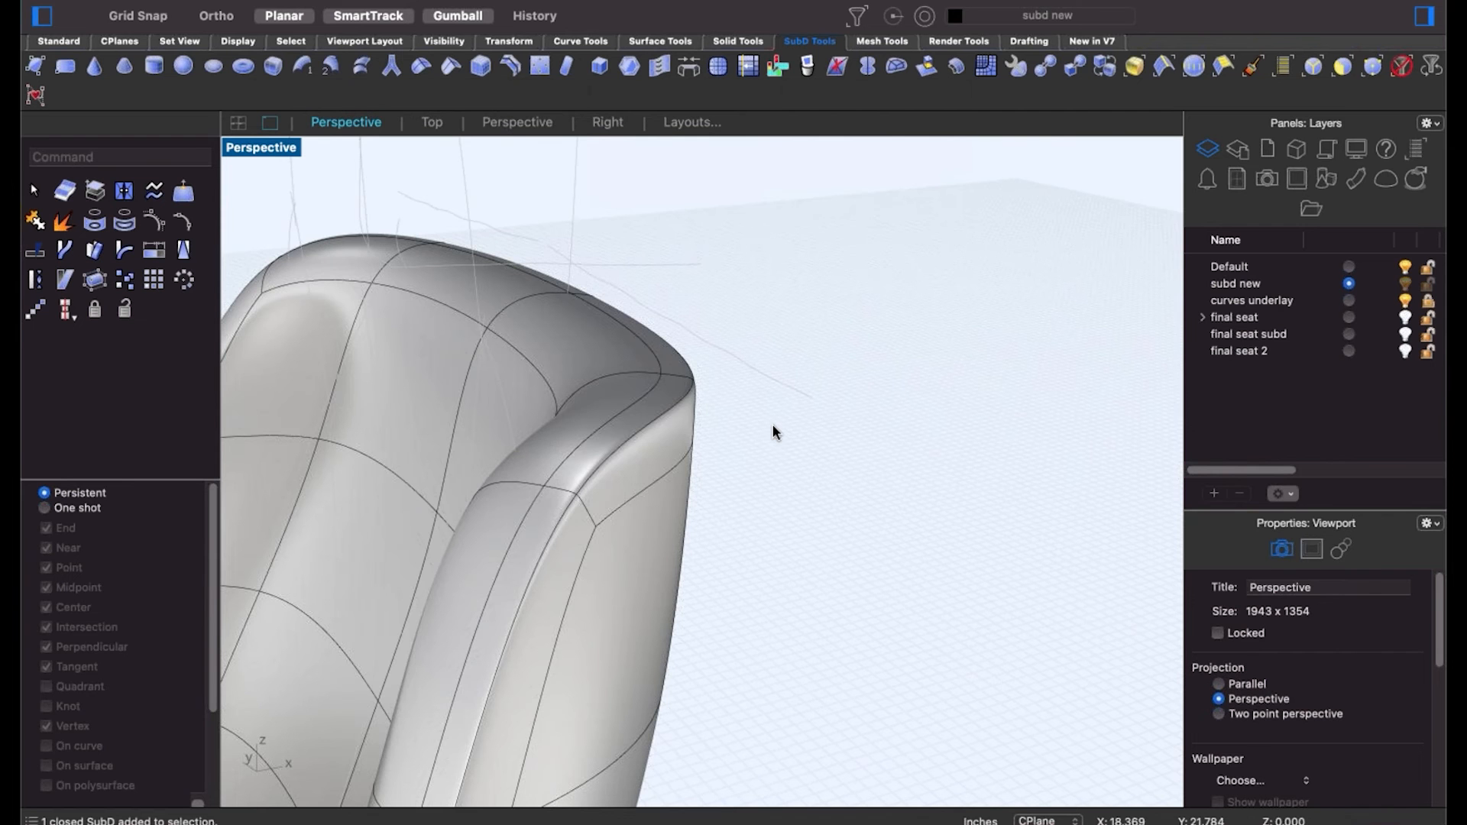
pyautogui.moveTo(753, 435); pyautogui.dragTo(693, 545, button='right')
# Return the backrest SubD to flat display and set the Perspective viewport to Wireframe mode.
pyautogui.press('Tab')
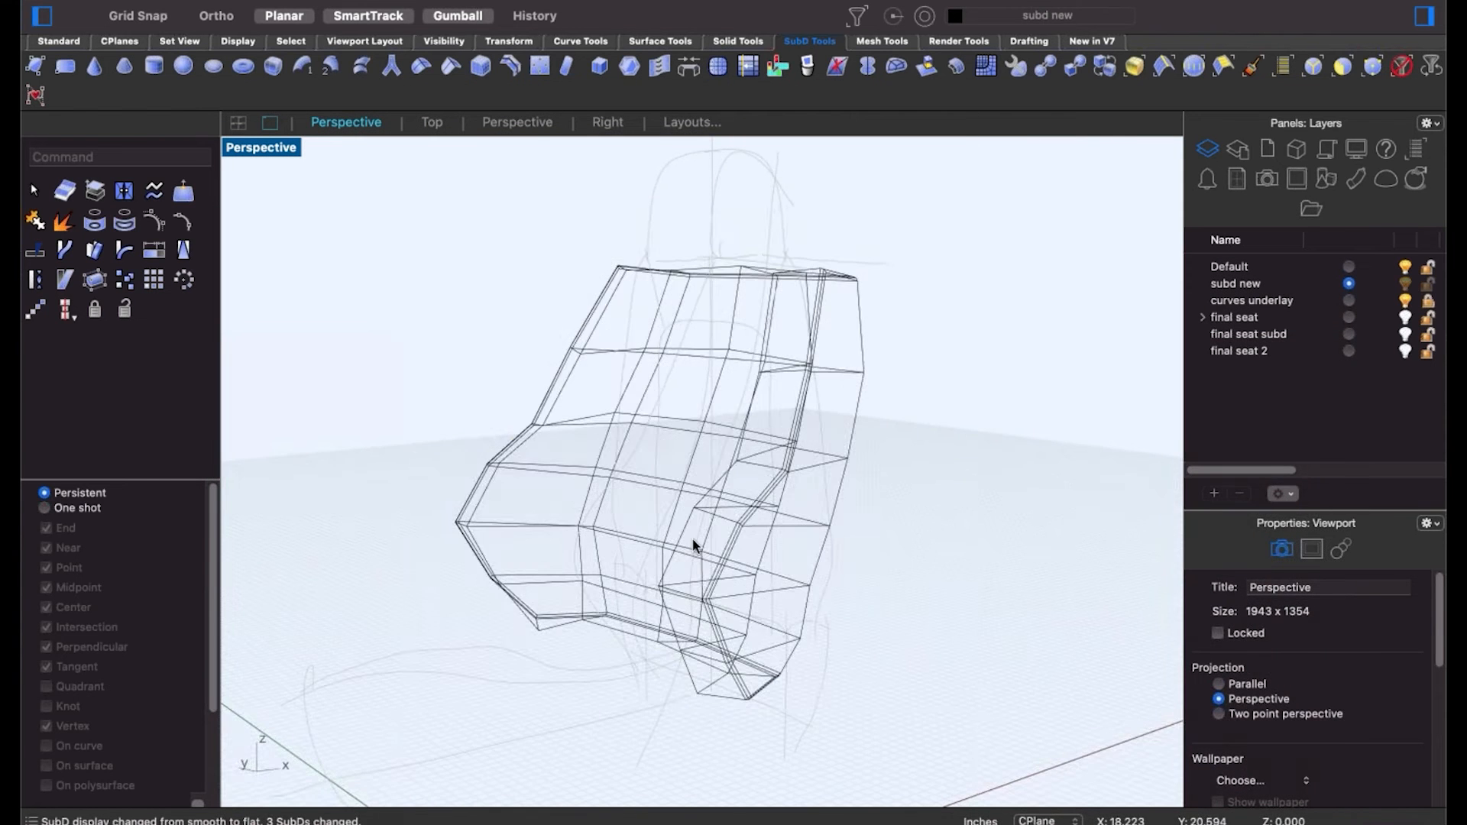
pyautogui.click(561, 599)
pyautogui.click(337, 341)
pyautogui.rightClick(258, 148)
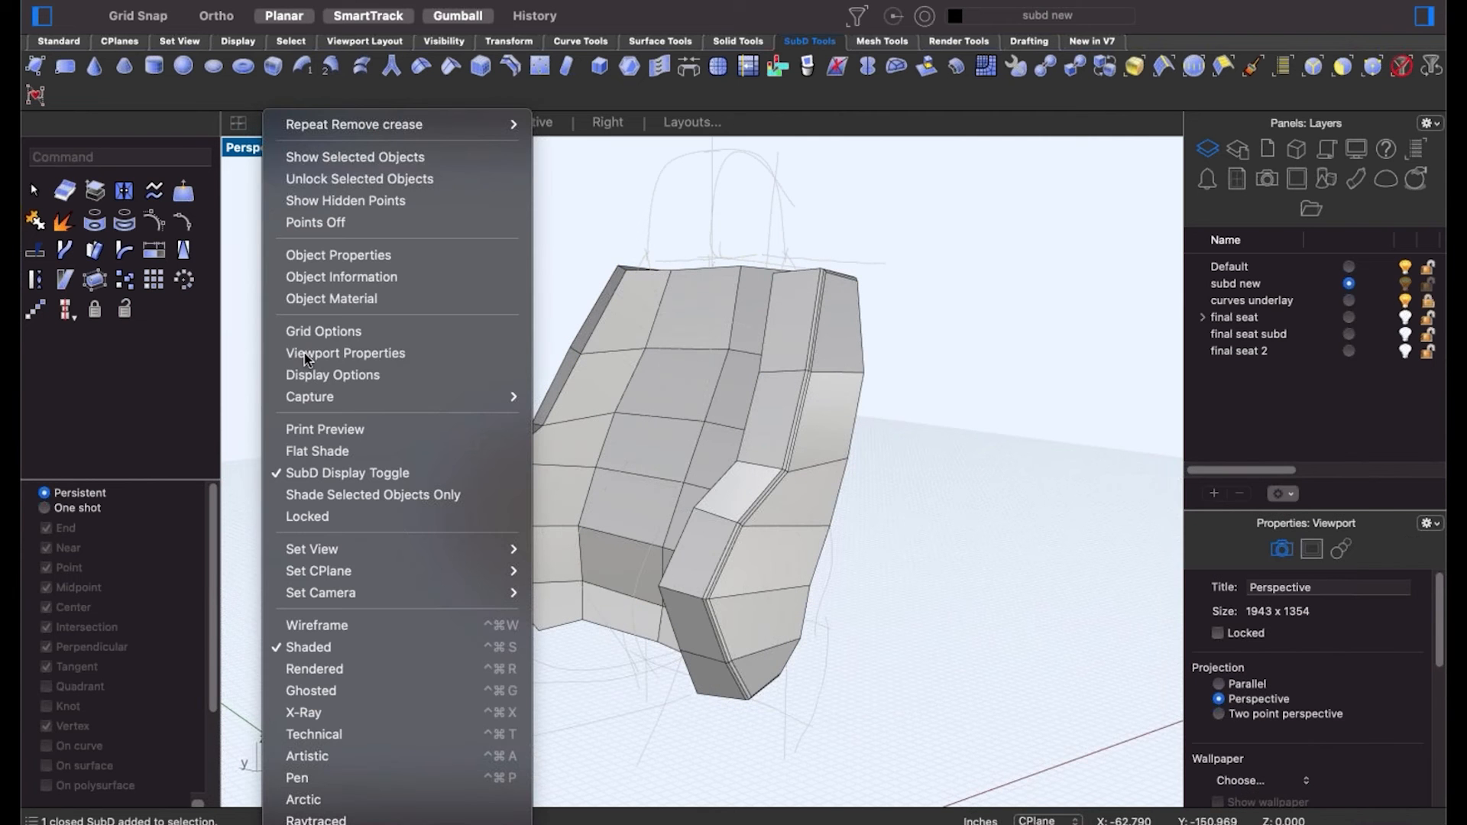
pyautogui.click(352, 625)
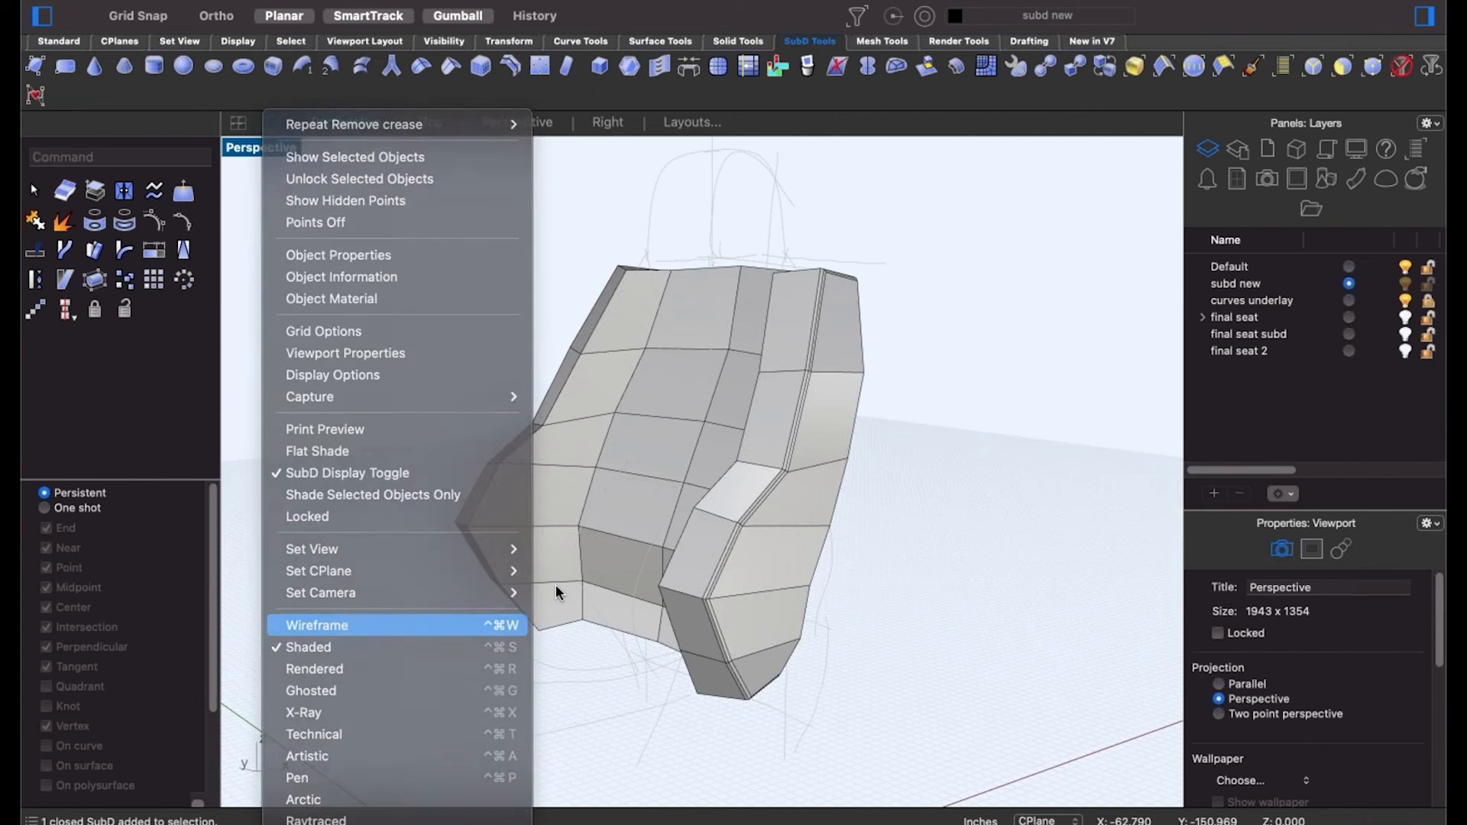
# Hide the backrest SubD and frame the seat cushion's underlay curves in the Front view.
pyautogui.moveTo(556, 585); pyautogui.dragTo(610, 503, button='right')
pyautogui.click(607, 478)
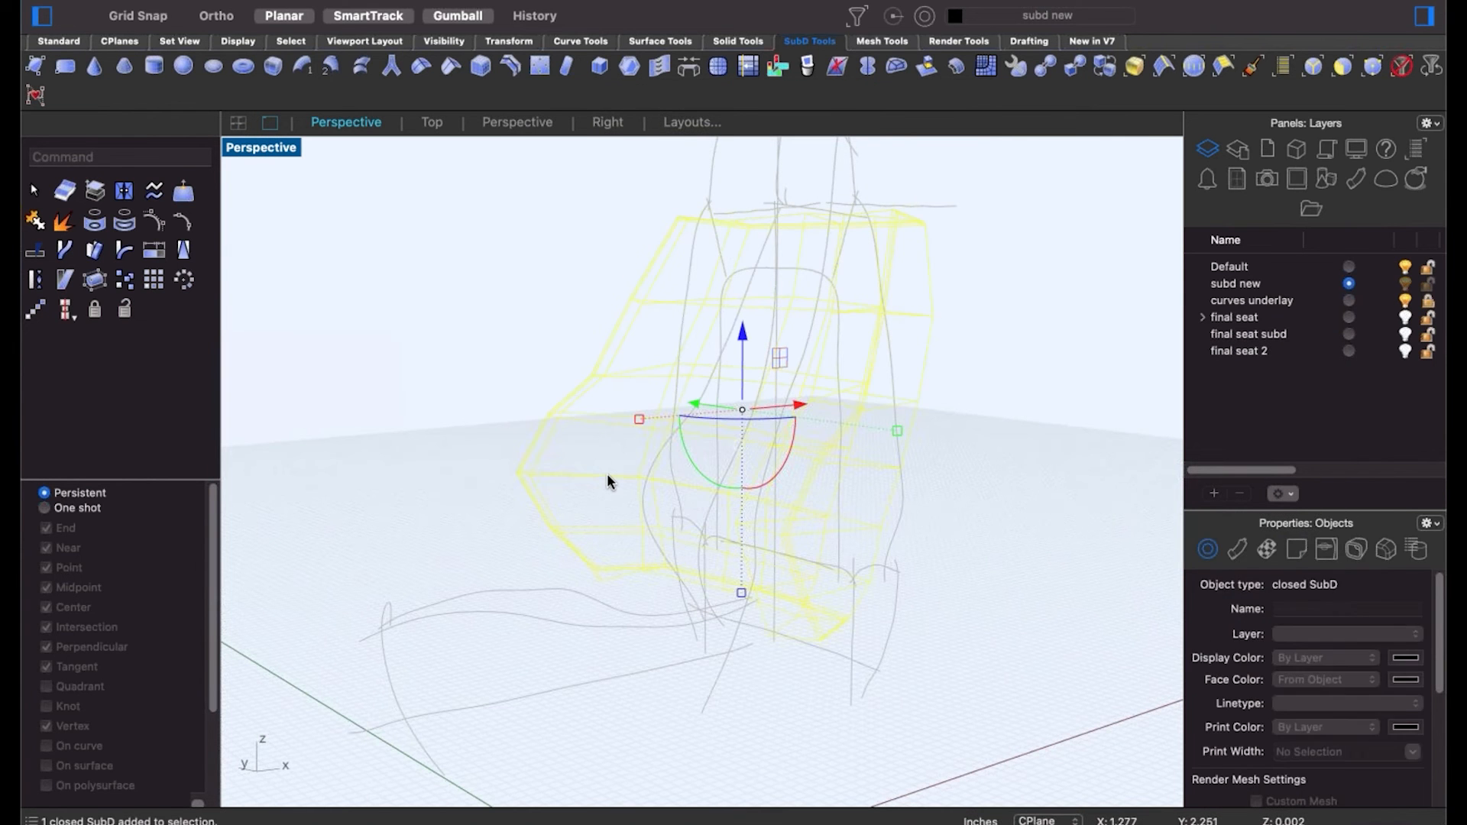
pyautogui.press('Delete')
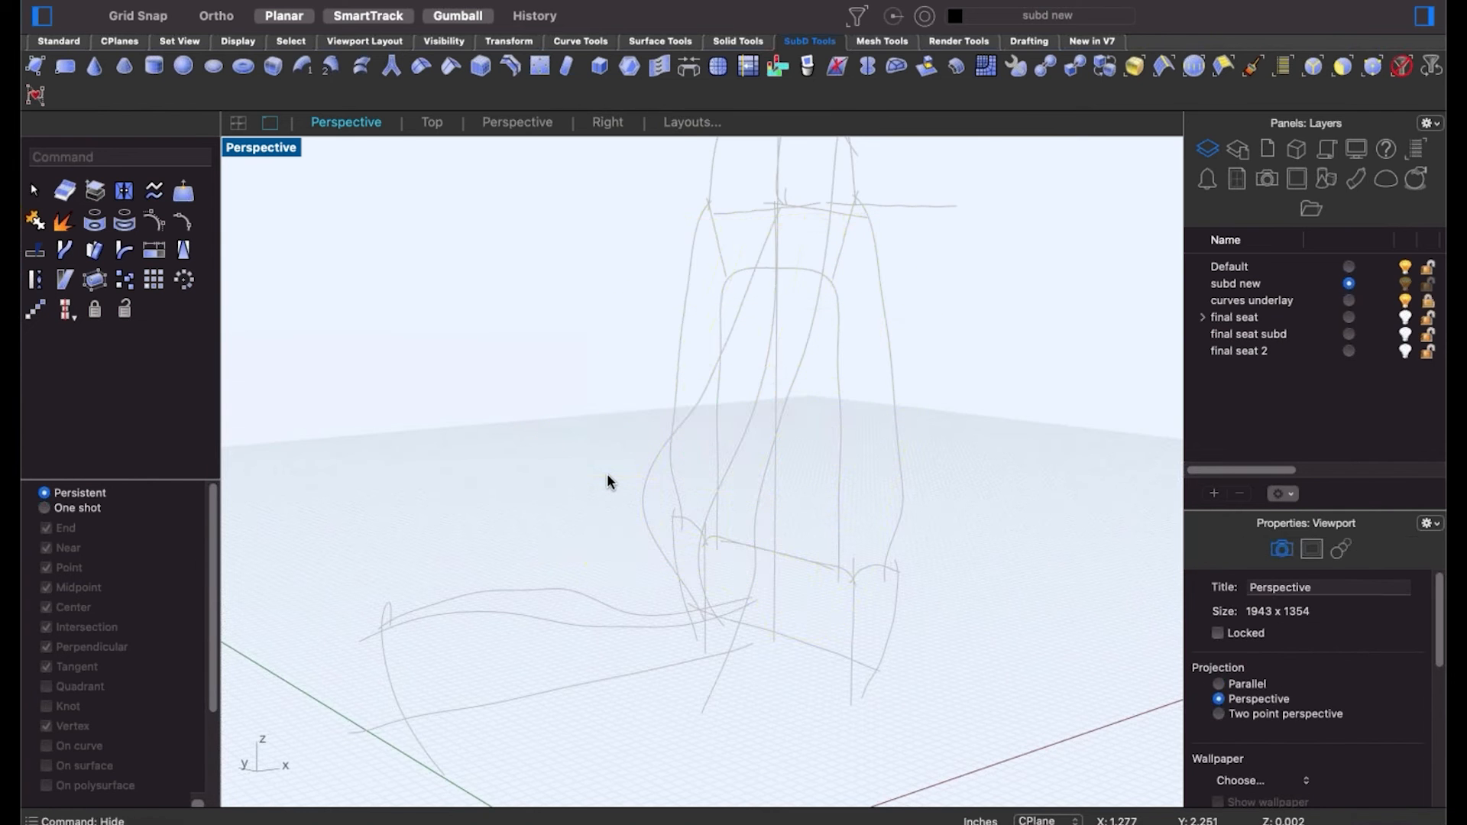
pyautogui.press('ctrl+super+f')
pyautogui.moveTo(676, 581); pyautogui.dragTo(793, 522, button='right')
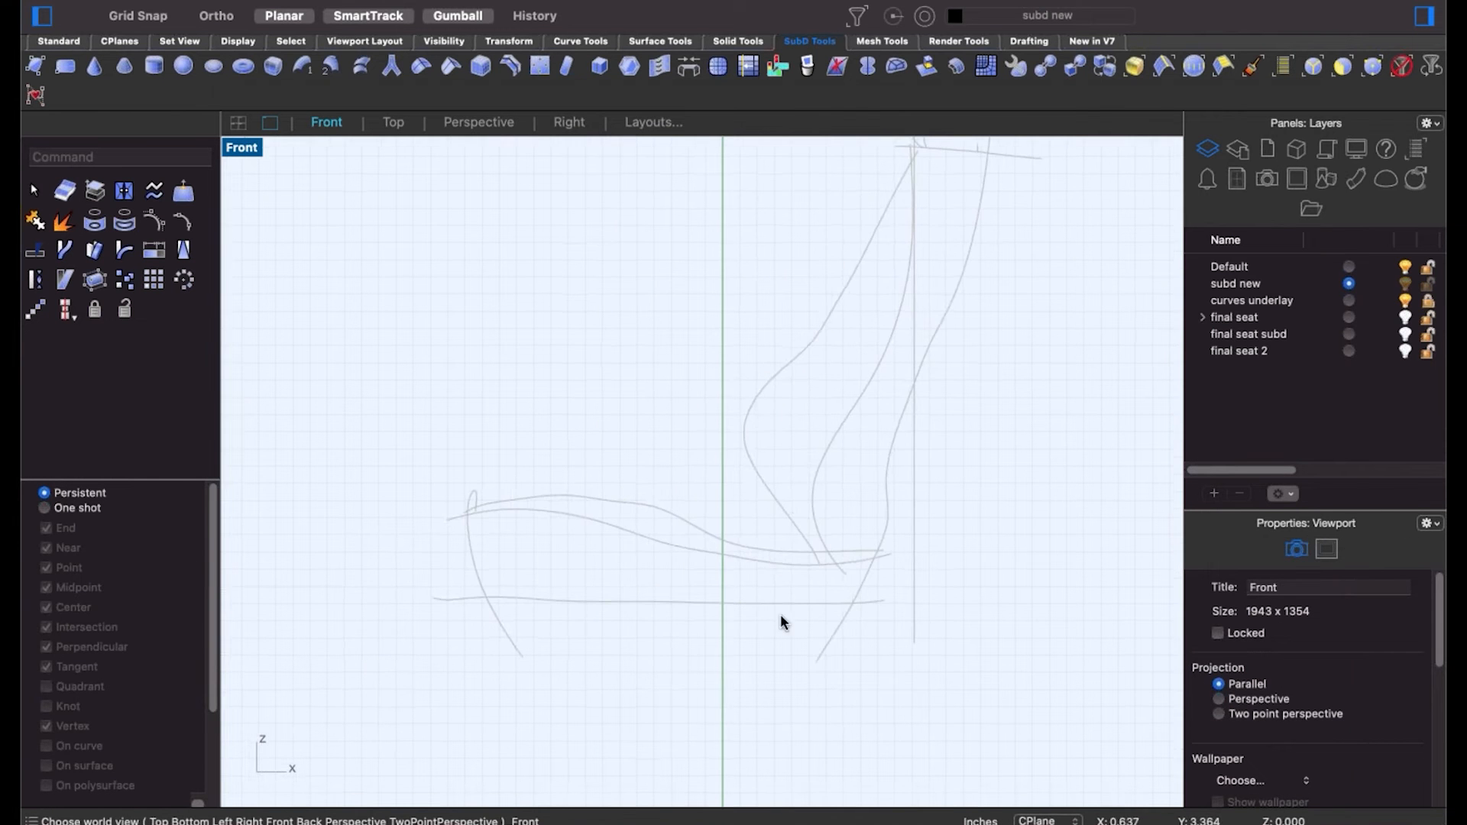
pyautogui.scroll(6, 773, 616)
pyautogui.moveTo(814, 645)
pyautogui.mouseDown(button='right')
pyautogui.moveTo(835, 636)
pyautogui.moveTo(856, 653)
pyautogui.moveTo(793, 627)
pyautogui.mouseUp(button='right')
pyautogui.scroll(-2, 855, 624)
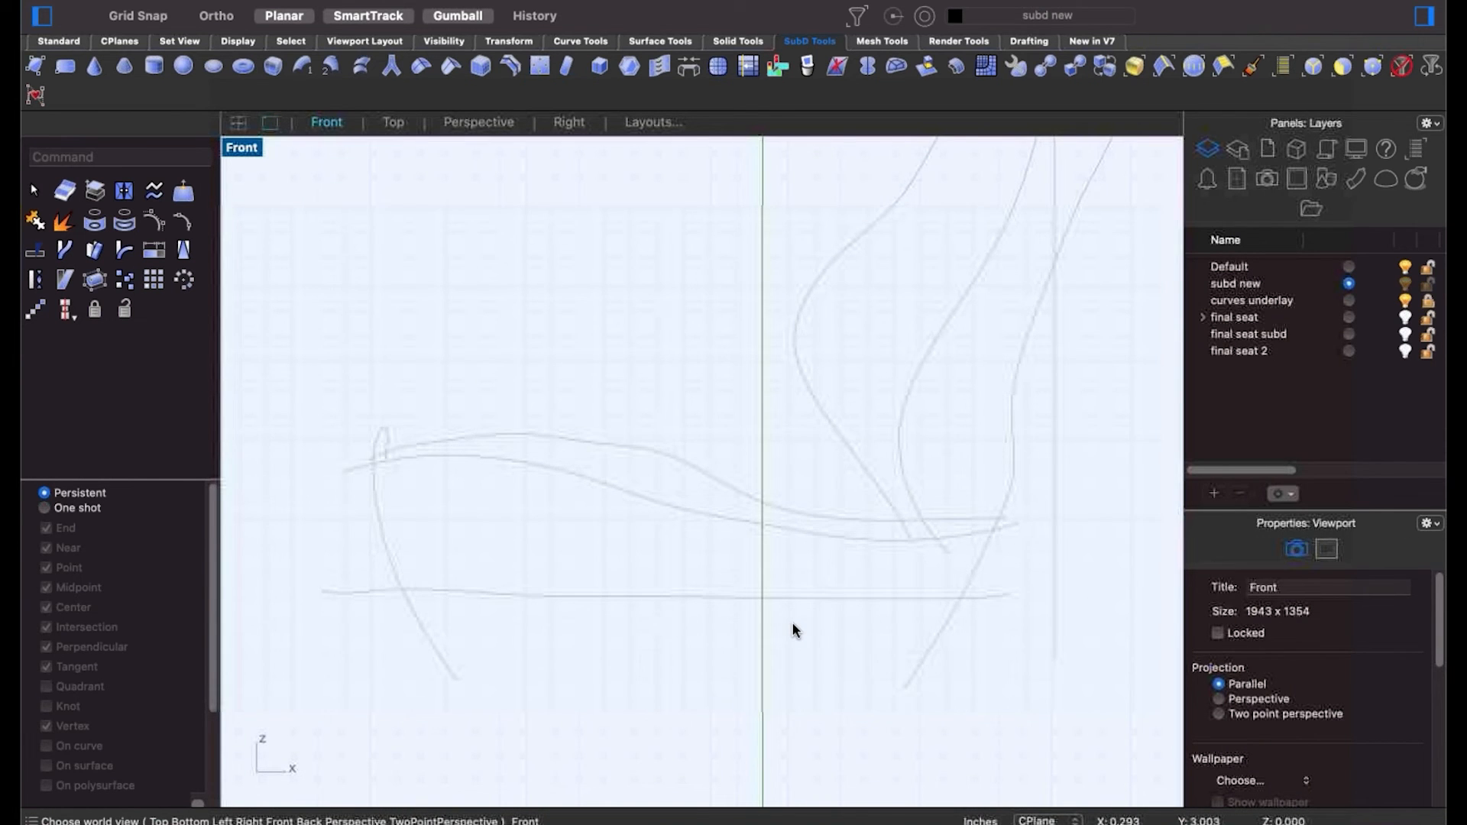
# Draw a degree 3 control point curve with Sub D Friendly enabled along the seat cushion's upper underlay profile, from front to back.
pyautogui.click(58, 41)
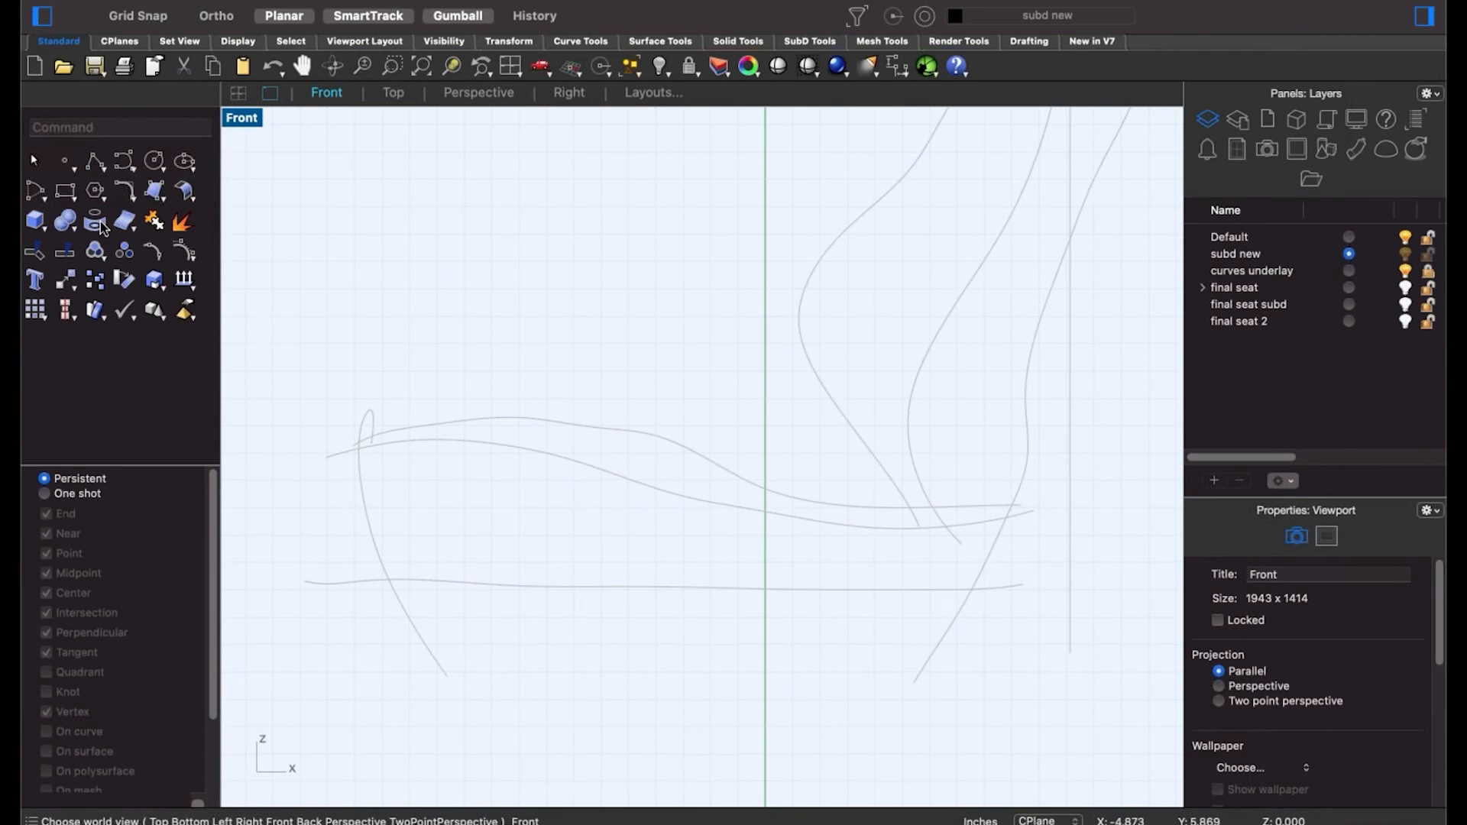
pyautogui.click(126, 170)
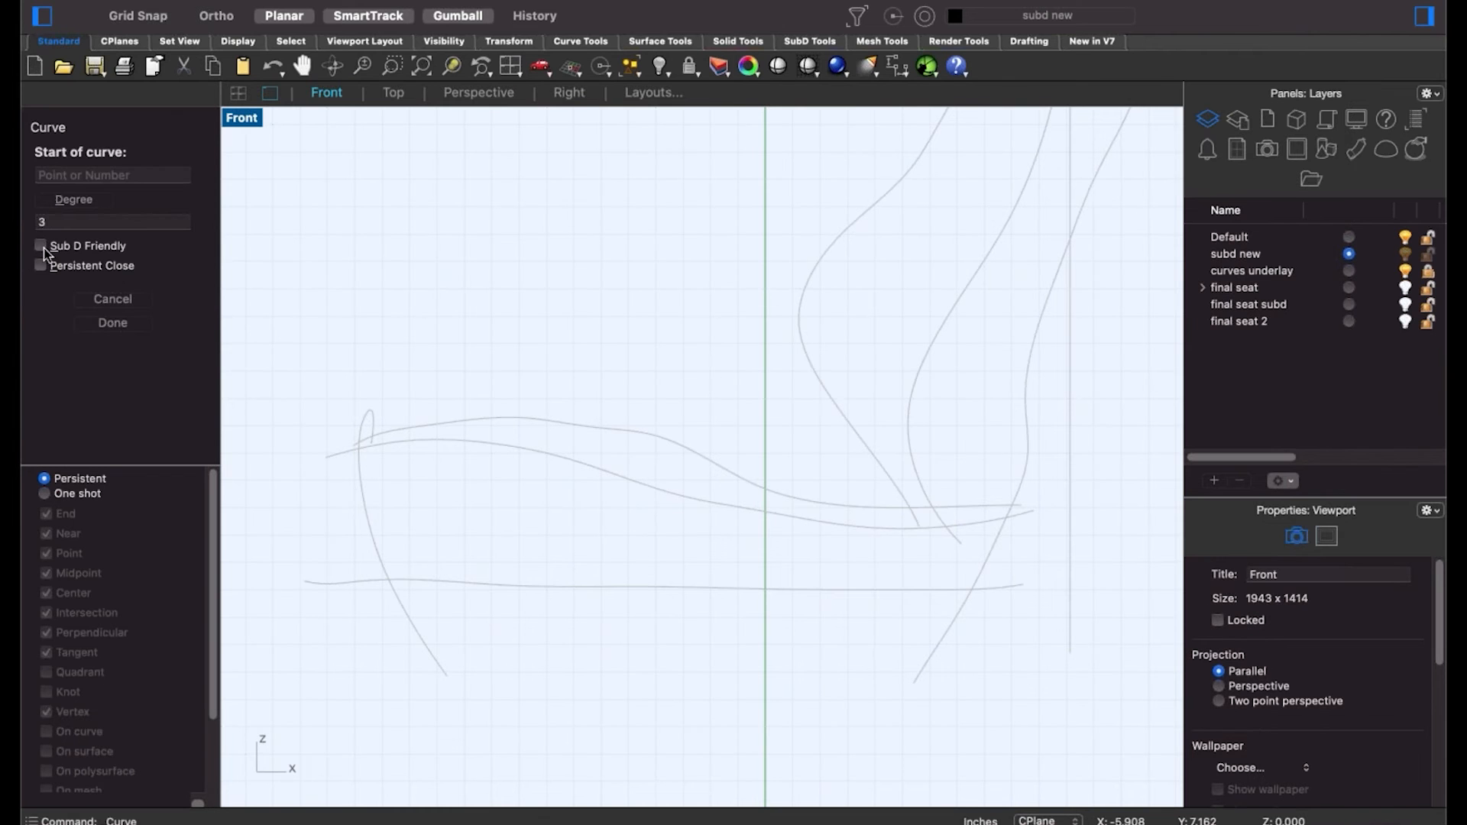
pyautogui.click(40, 247)
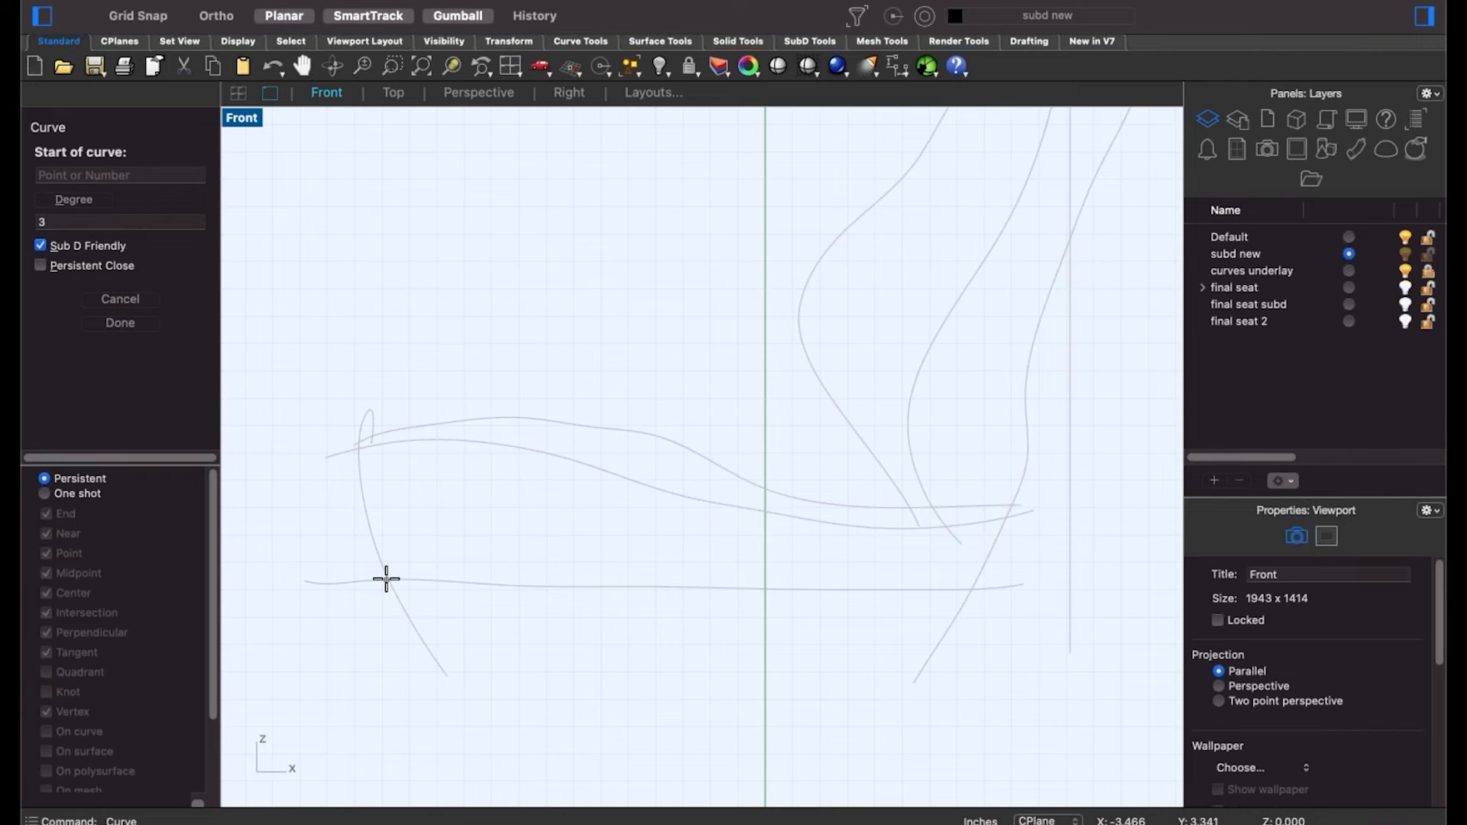
pyautogui.click(385, 579)
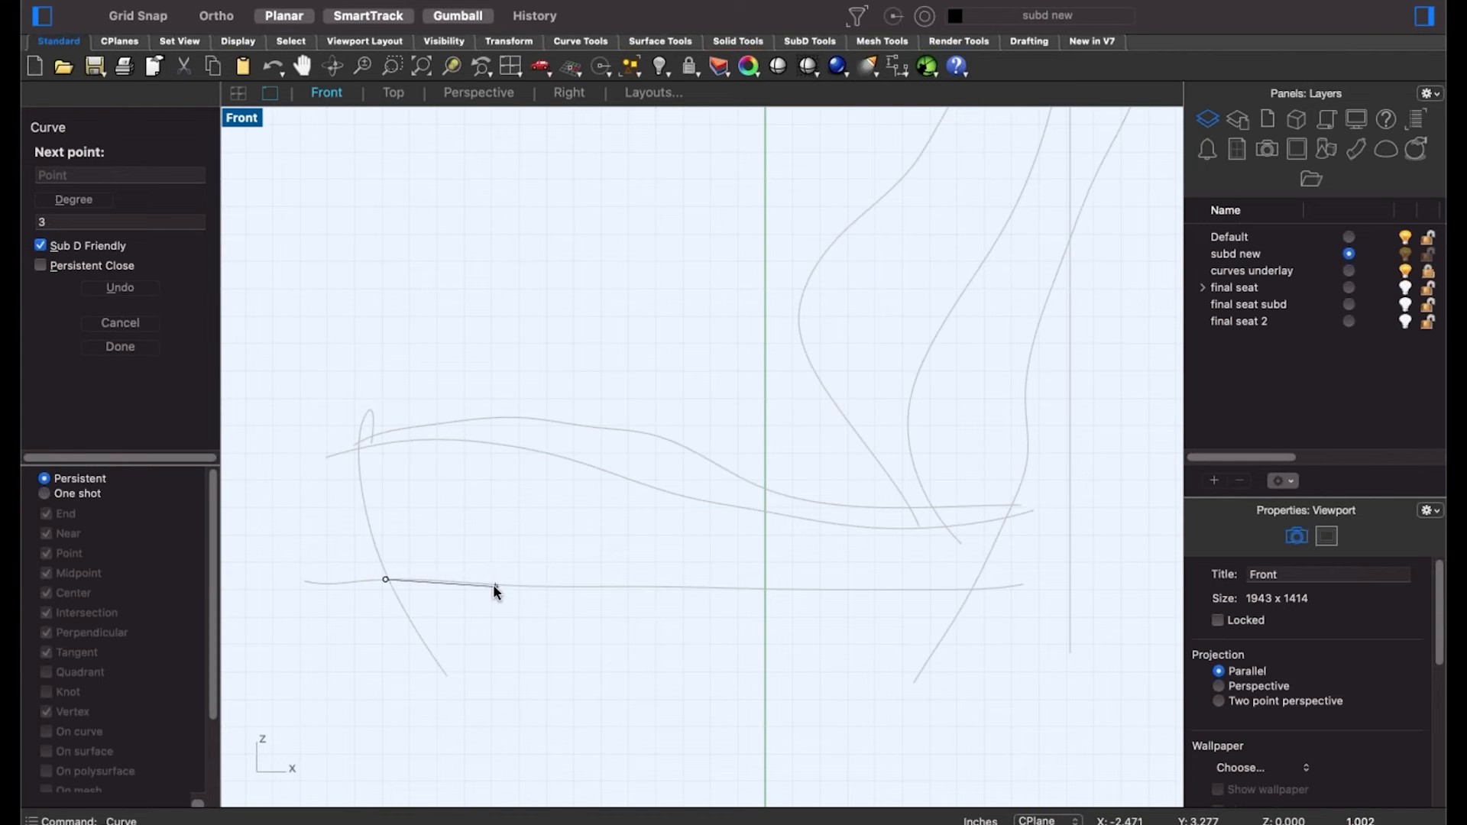
pyautogui.press('Escape')
pyautogui.press('Return')
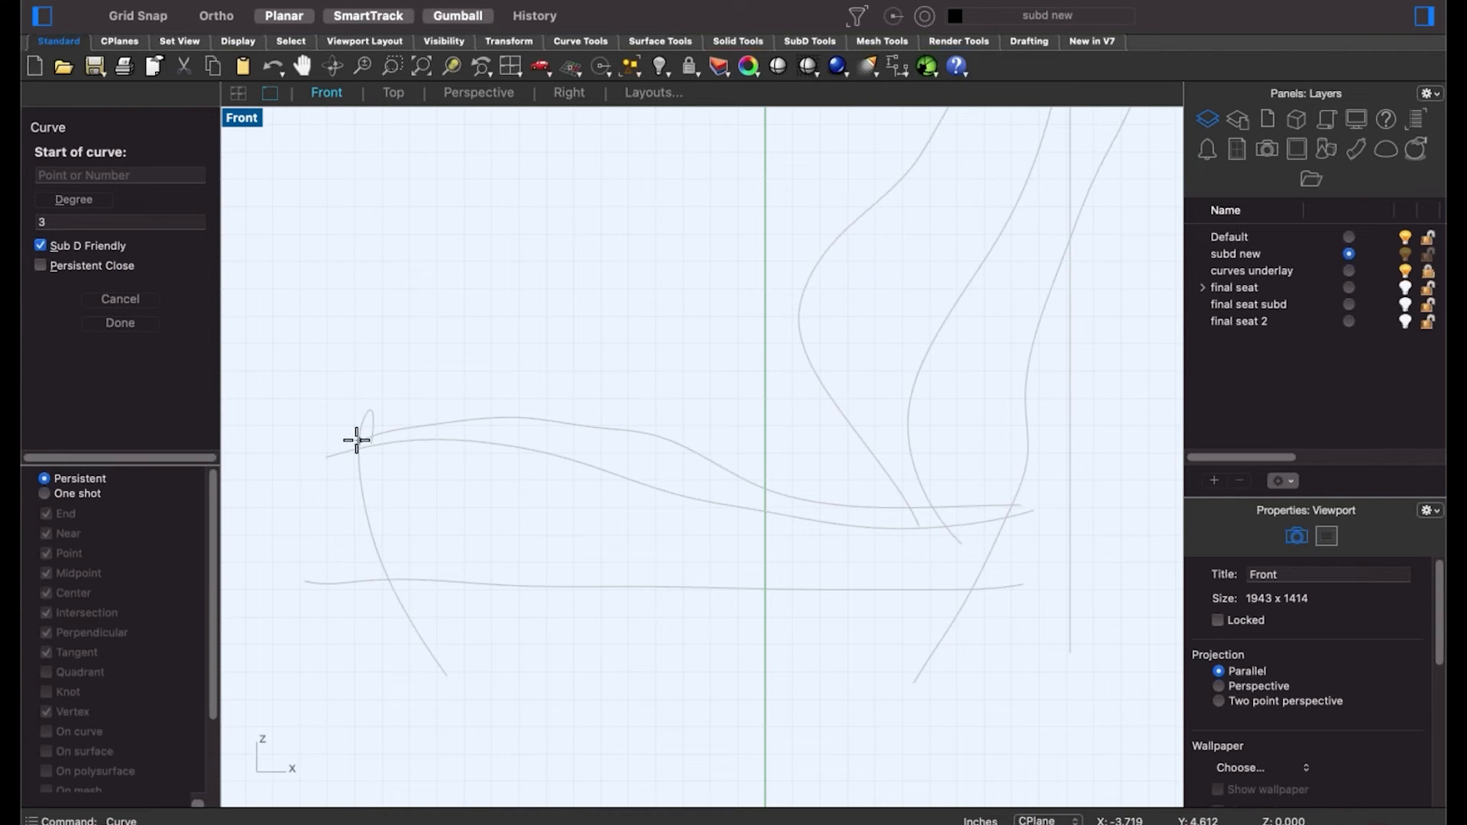
pyautogui.click(357, 441)
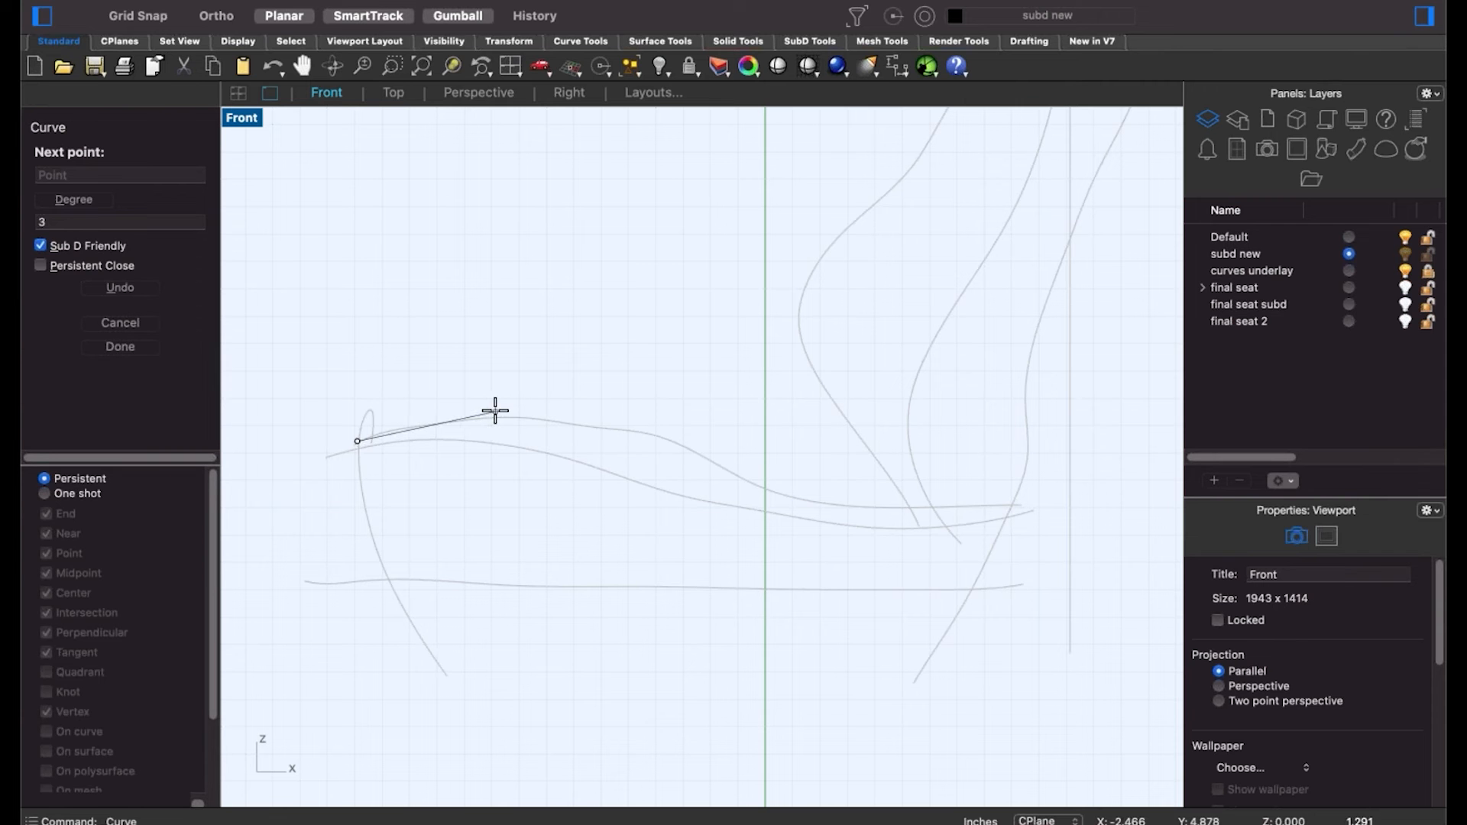
pyautogui.click(495, 411)
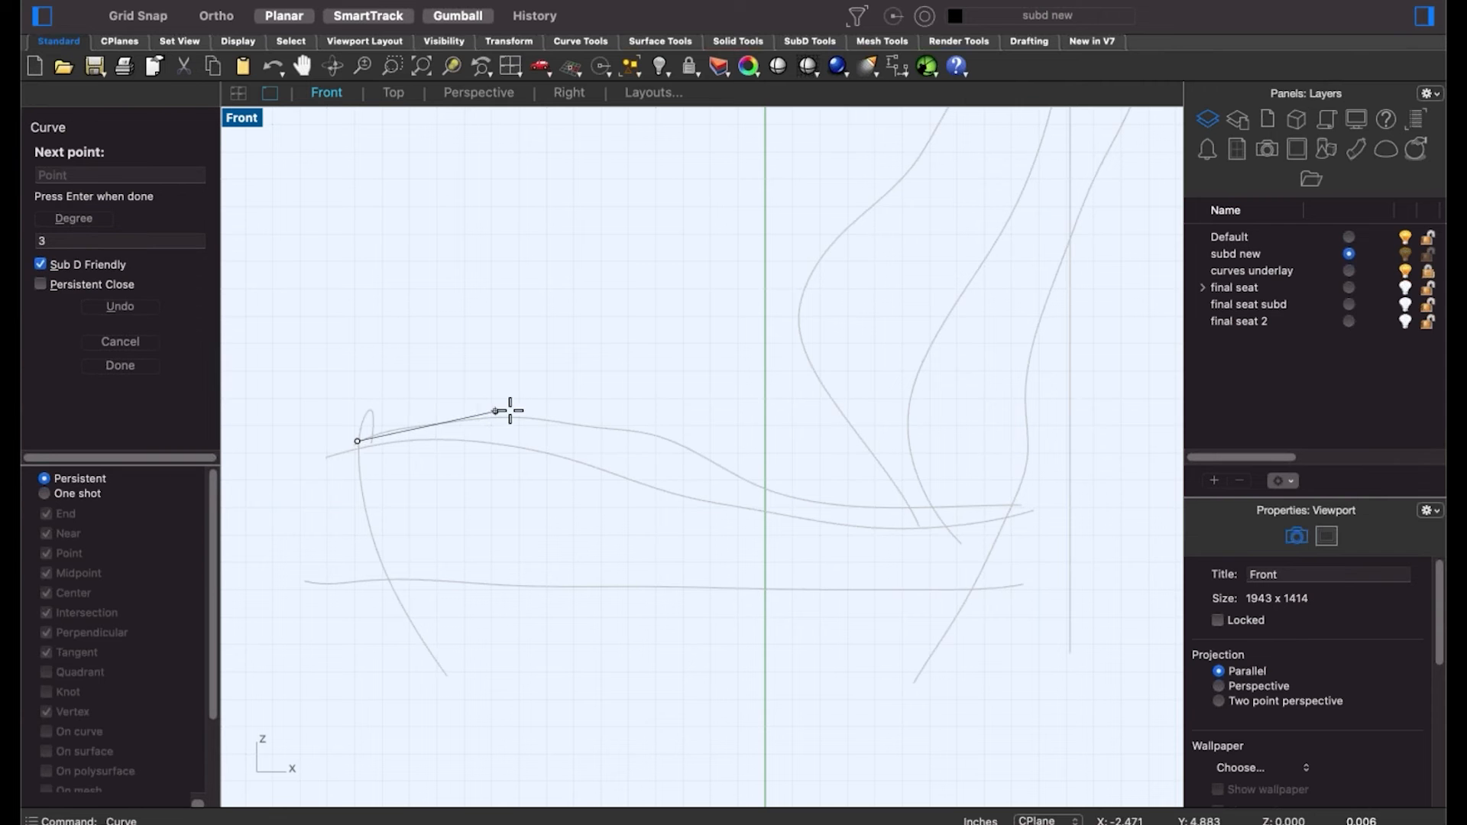
pyautogui.click(644, 433)
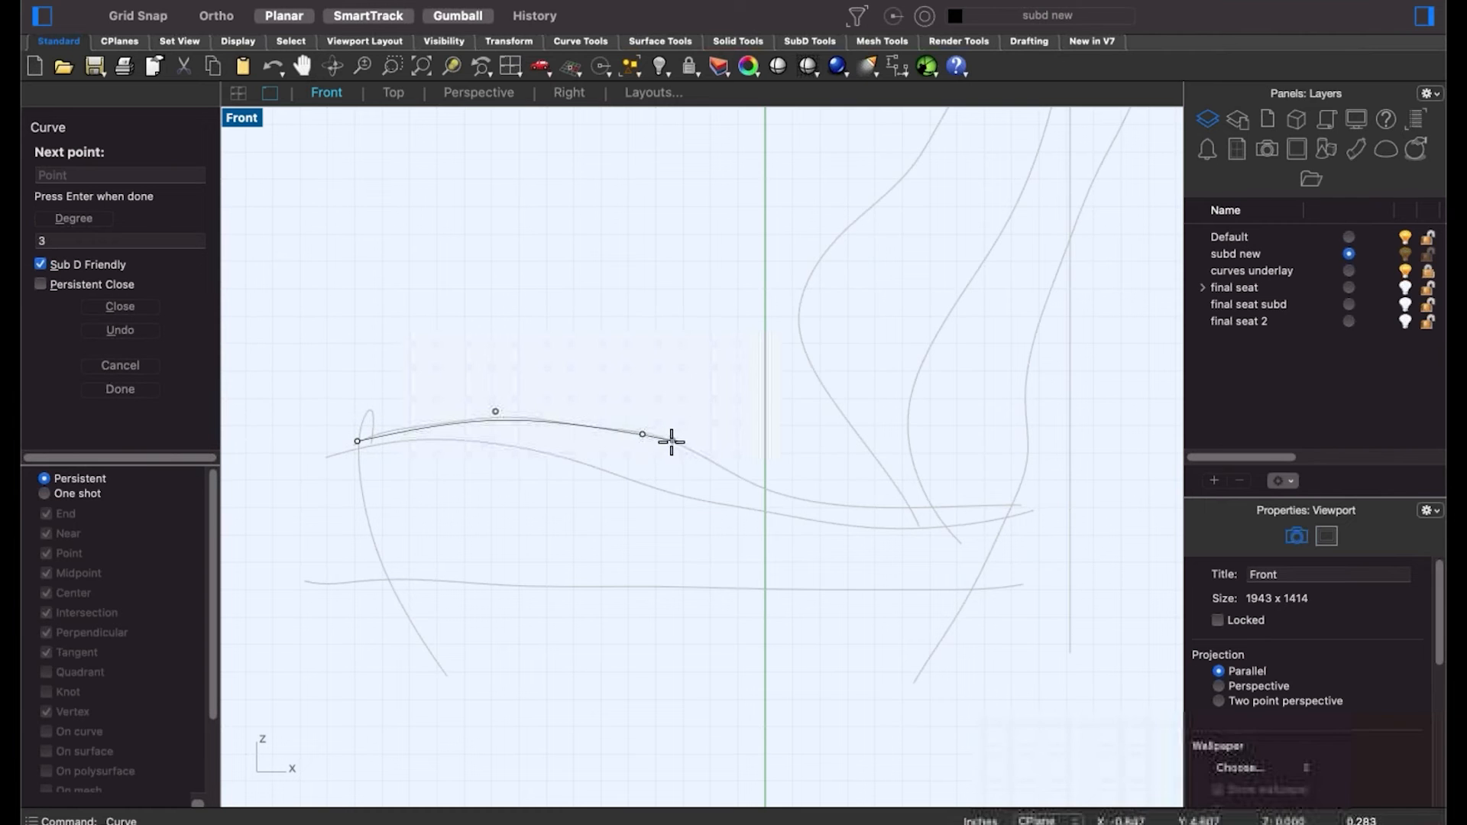
pyautogui.click(680, 440)
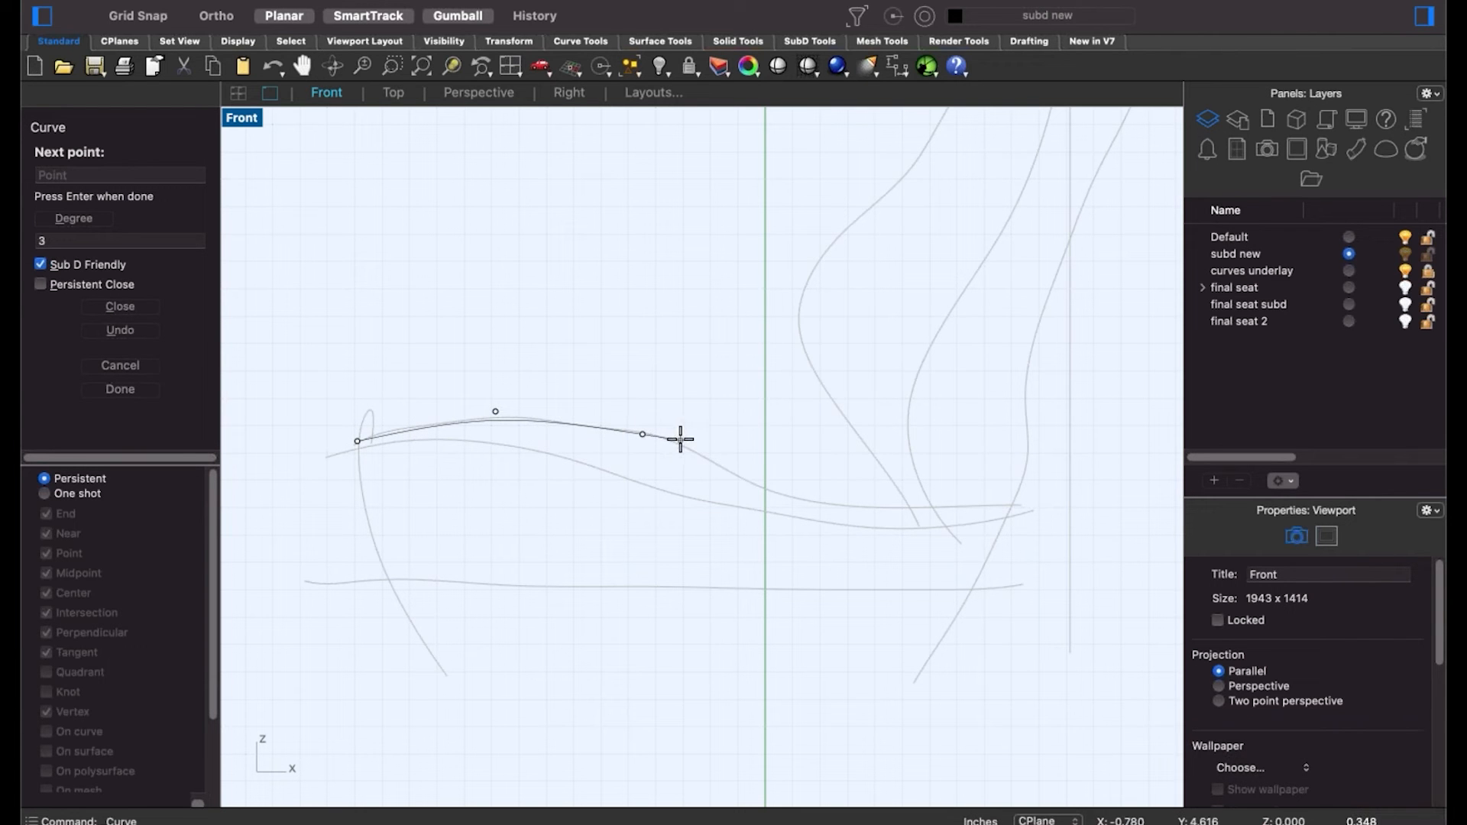
pyautogui.click(748, 481)
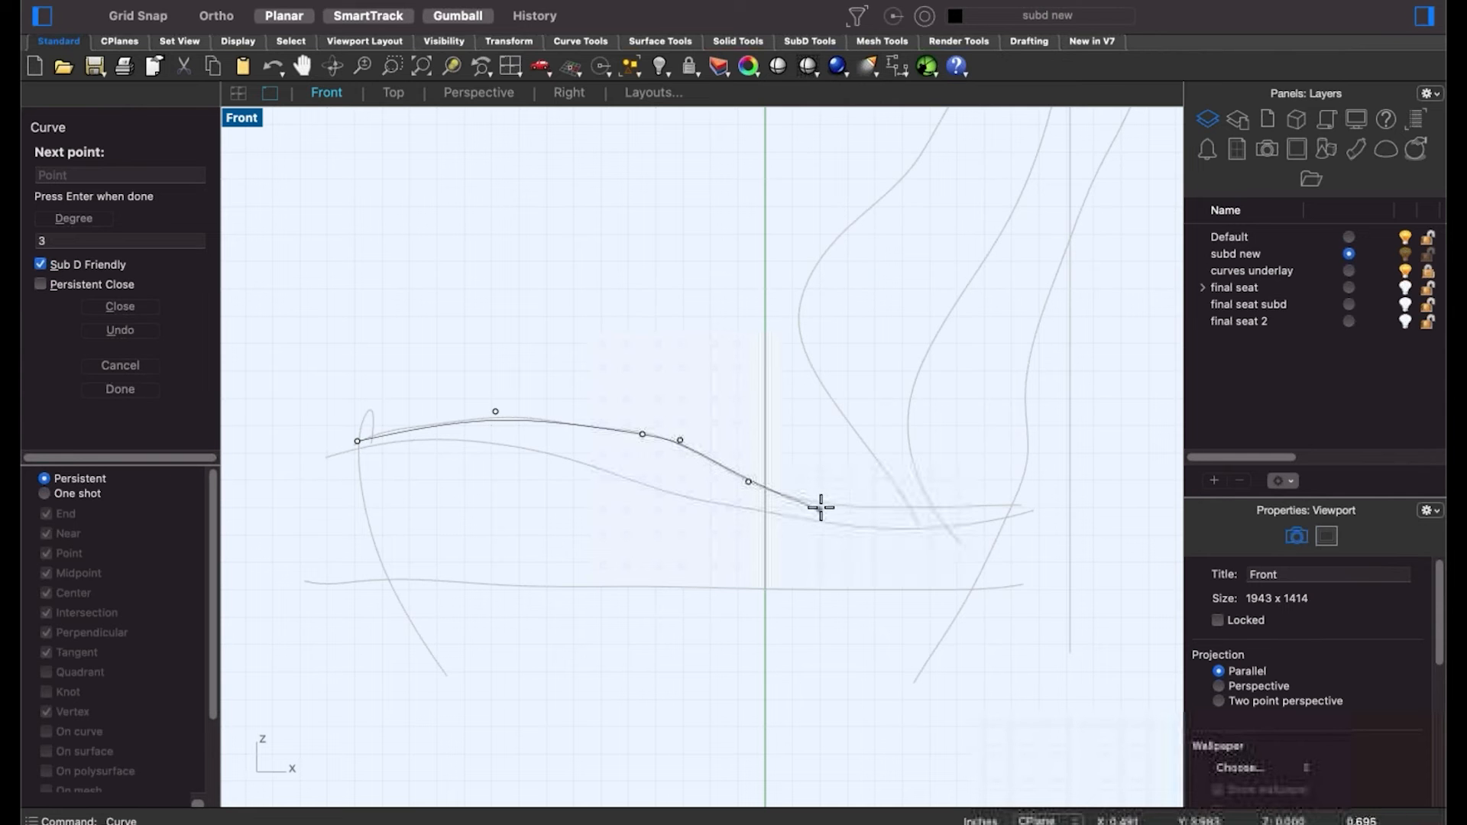
pyautogui.click(680, 441)
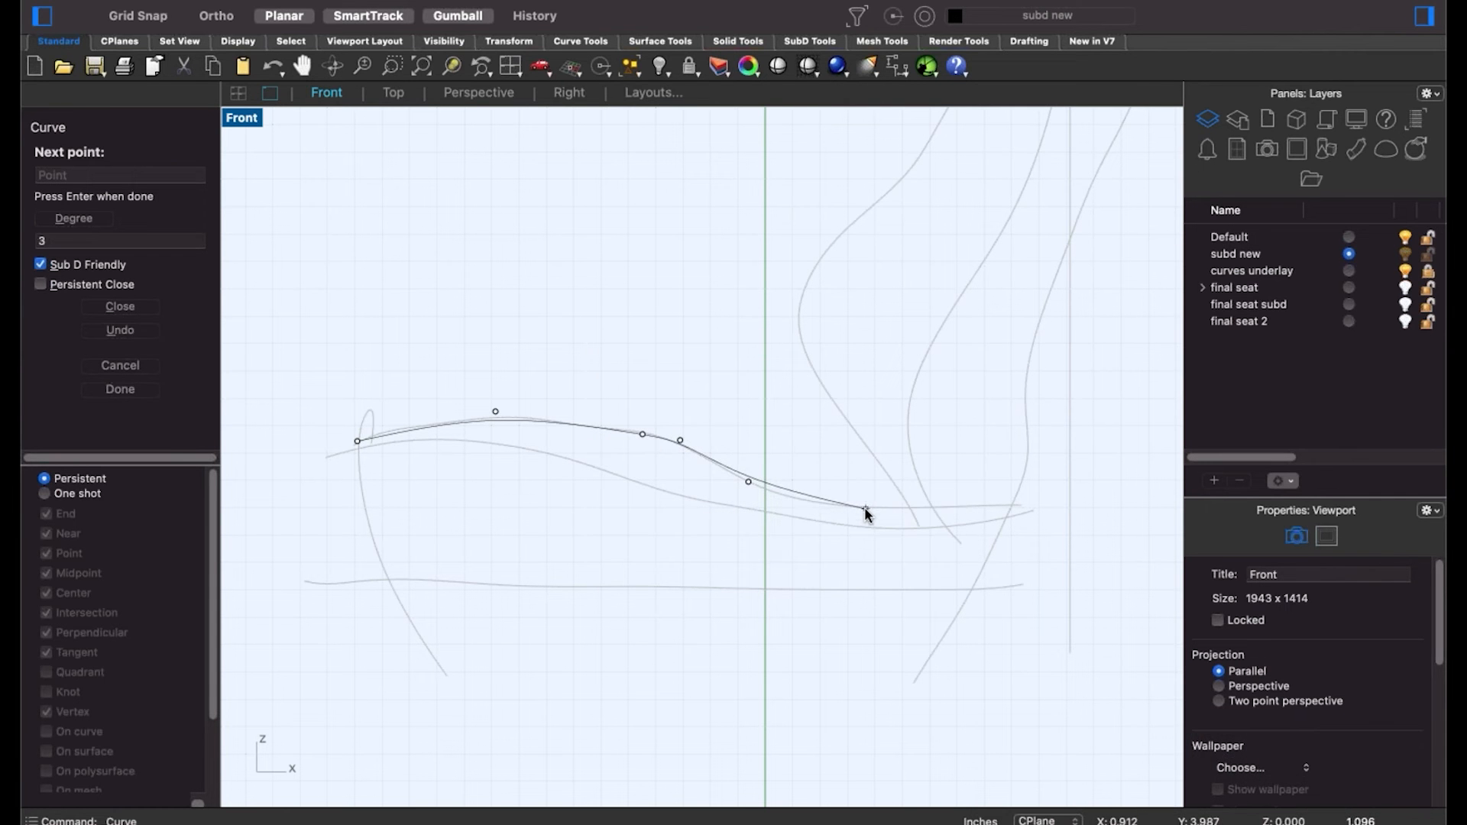
pyautogui.click(866, 510)
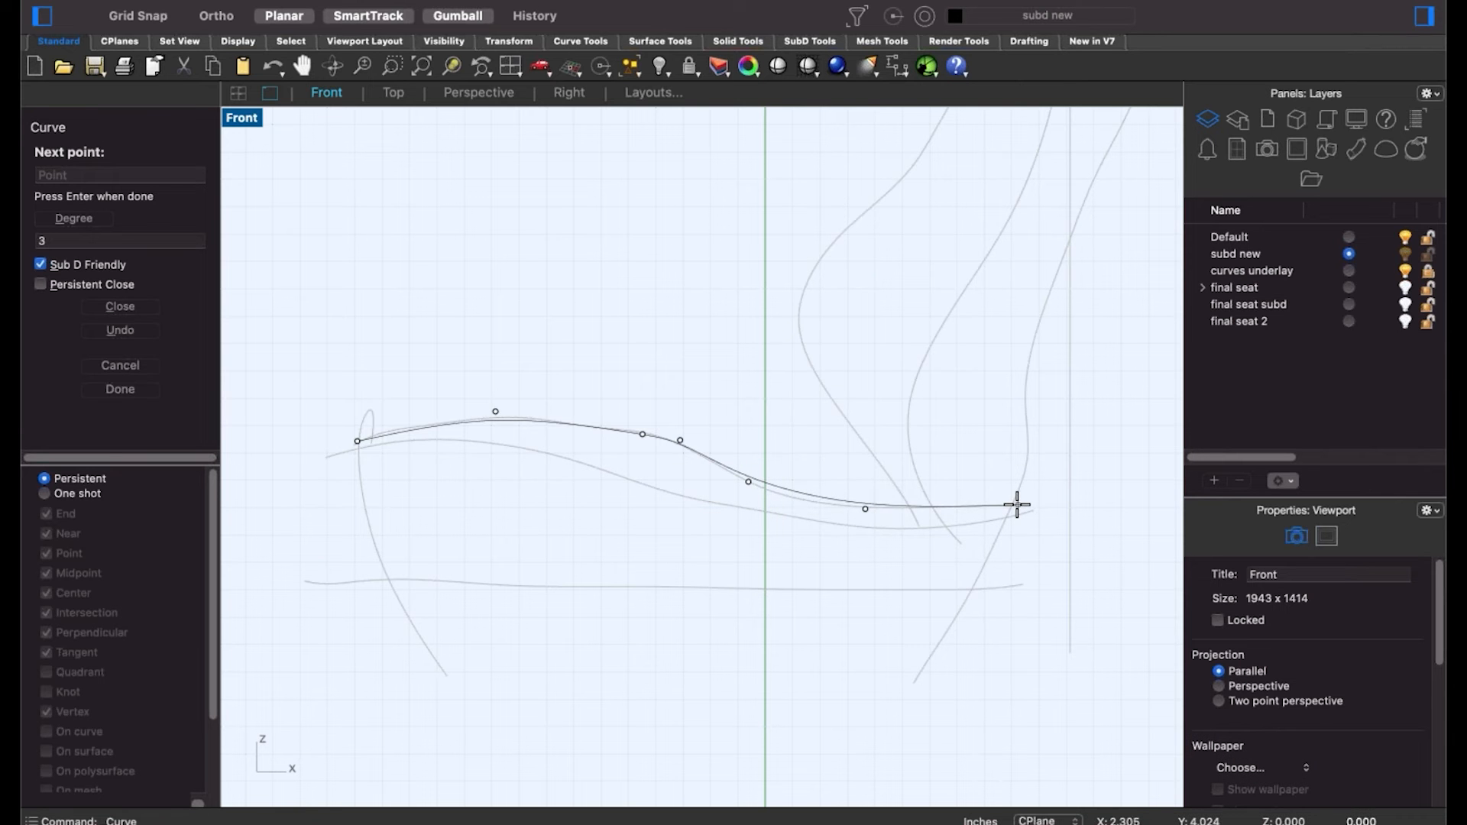
pyautogui.click(1017, 504)
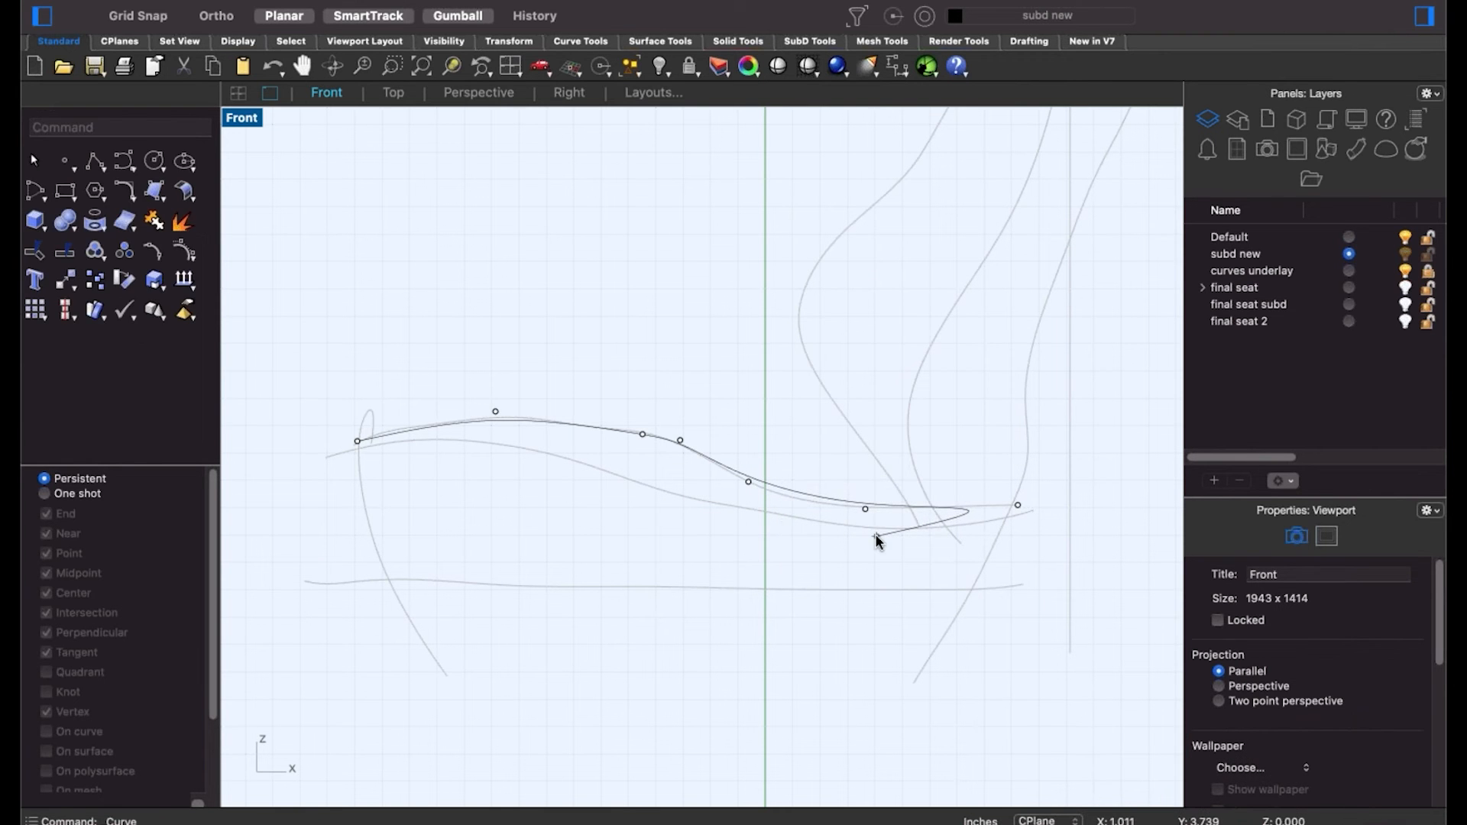
pyautogui.press('Return')
# Extrude the cushion profile curve downward into an open SubD.
pyautogui.click(812, 498)
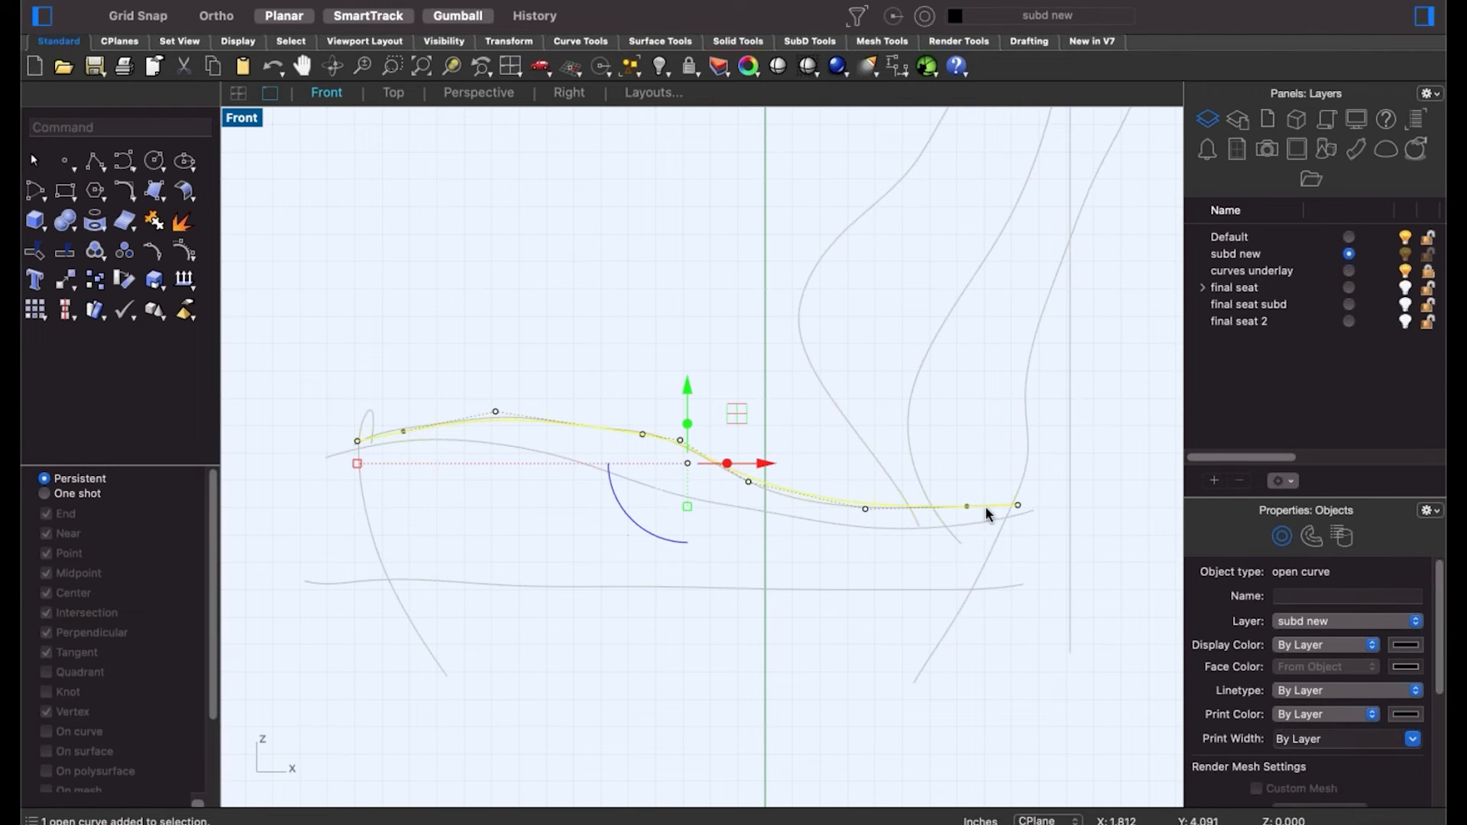
pyautogui.moveTo(687, 423); pyautogui.dragTo(695, 562)
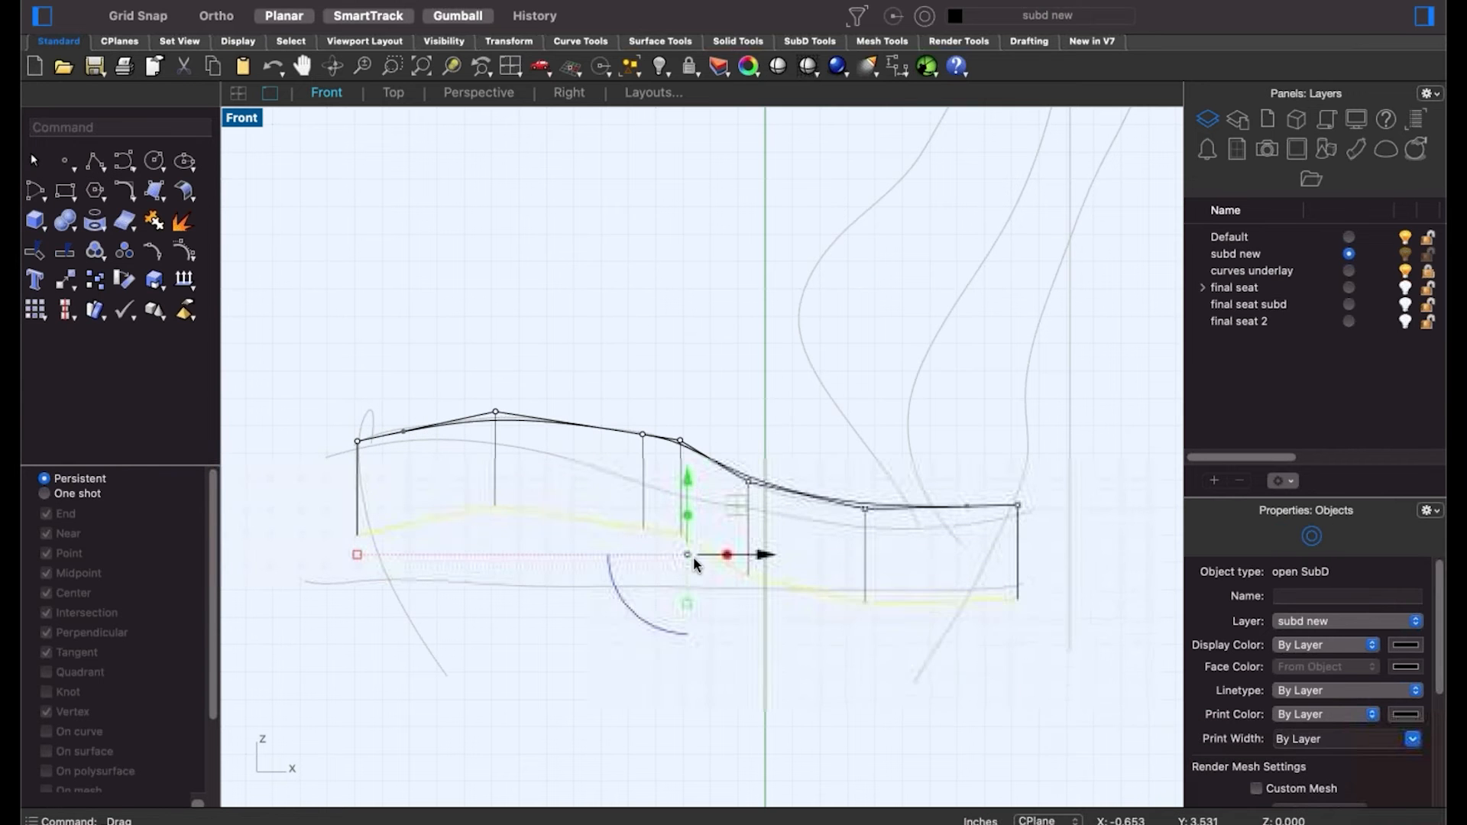
pyautogui.press('Escape')
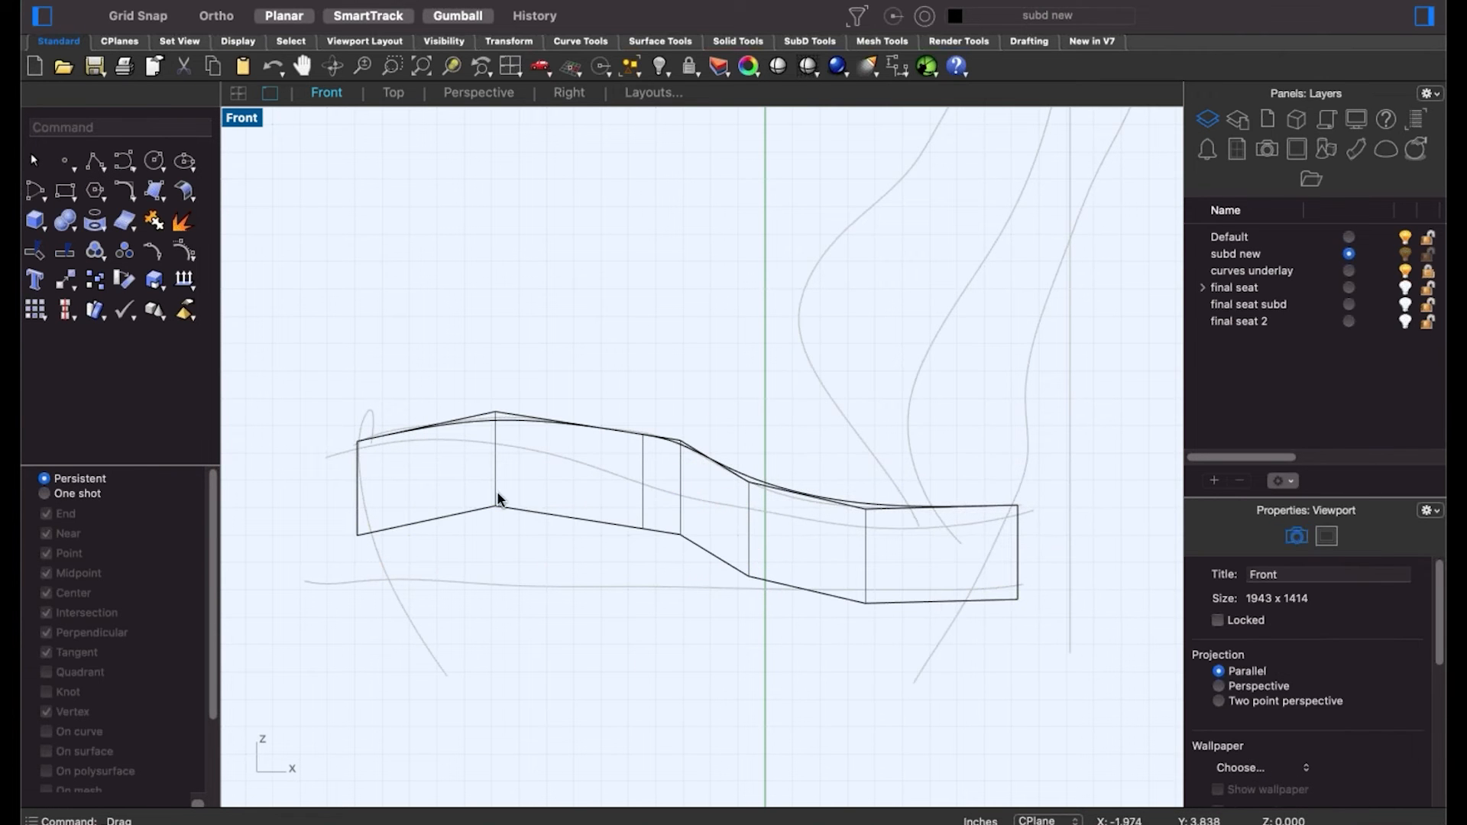
pyautogui.click(497, 491)
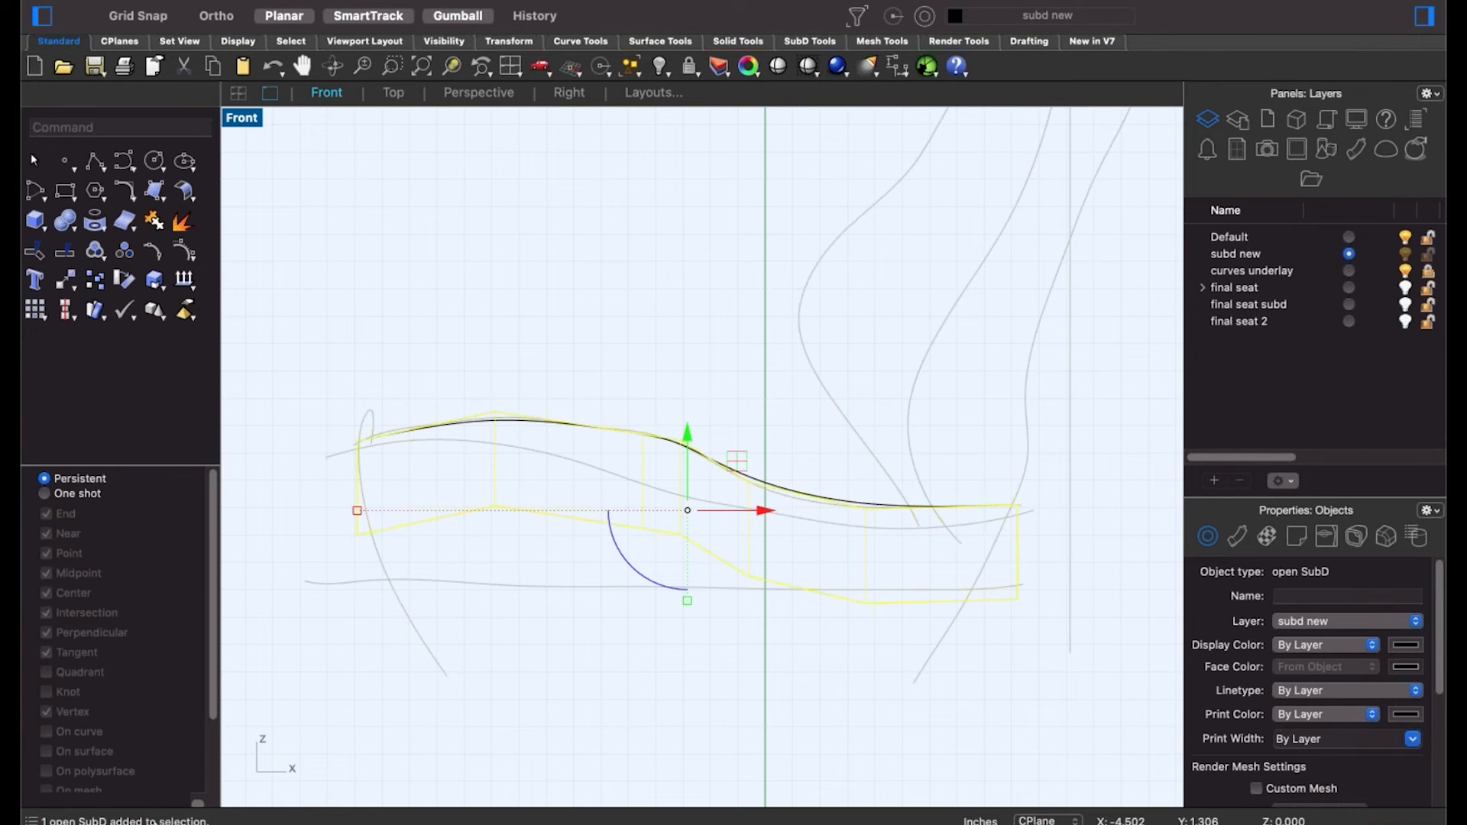
pyautogui.press('Escape')
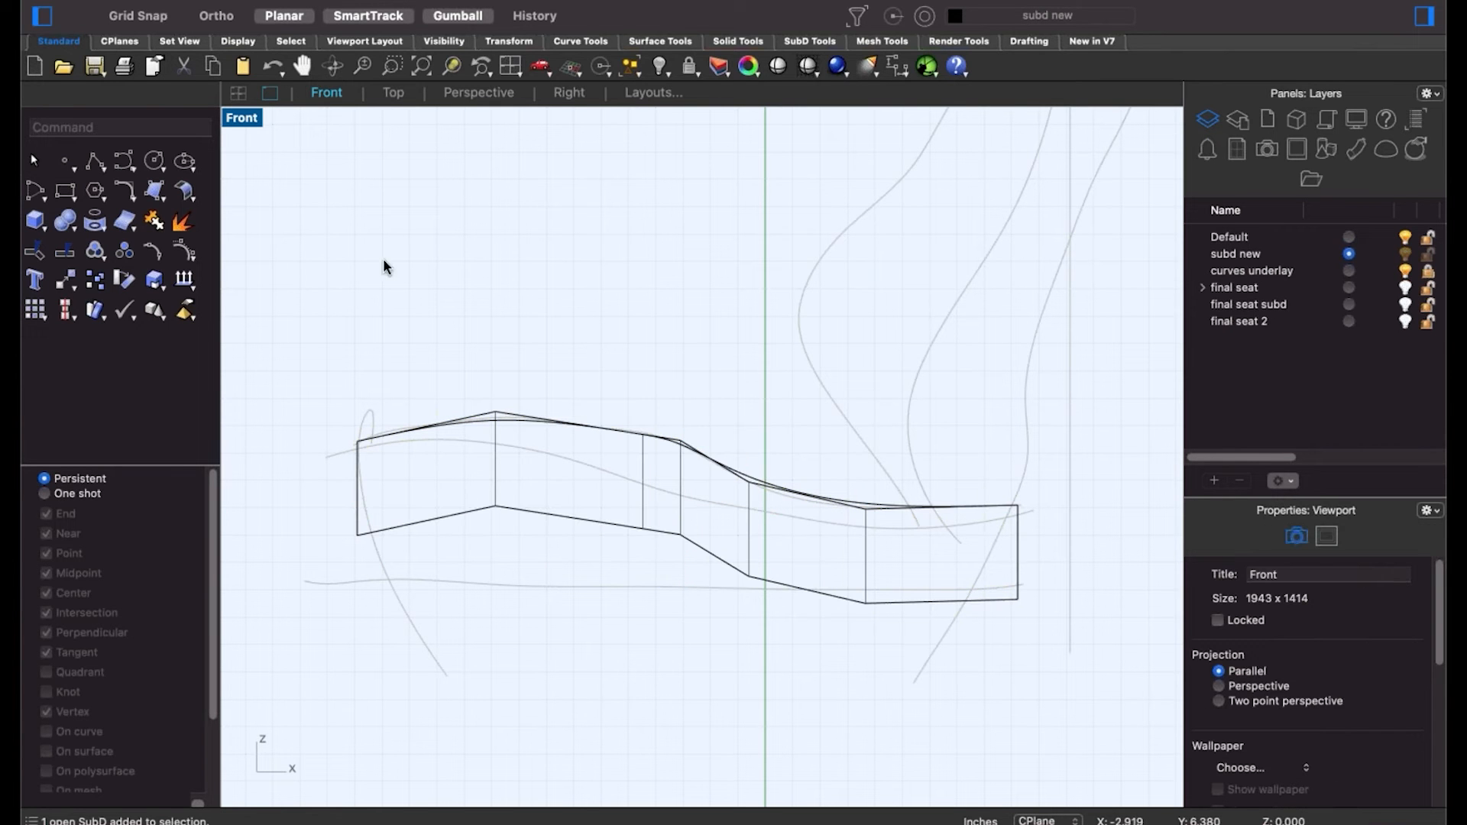
# Draw a degree 3 comparison curve above the seat SubD with Sub D Friendly disabled.
pyautogui.click(126, 164)
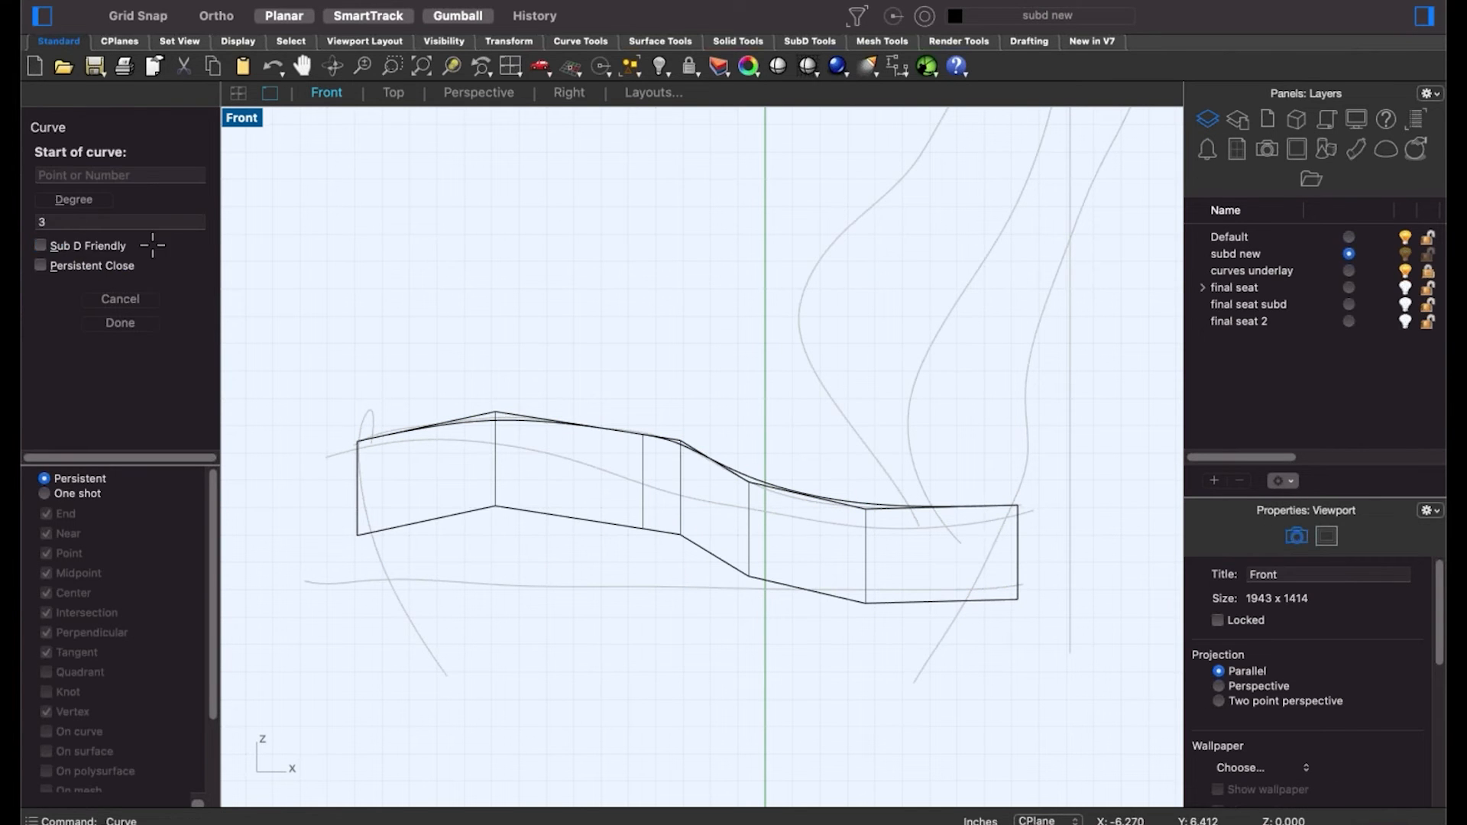
pyautogui.click(374, 256)
pyautogui.click(590, 195)
pyautogui.click(665, 209)
pyautogui.click(796, 250)
pyautogui.click(905, 277)
pyautogui.click(947, 286)
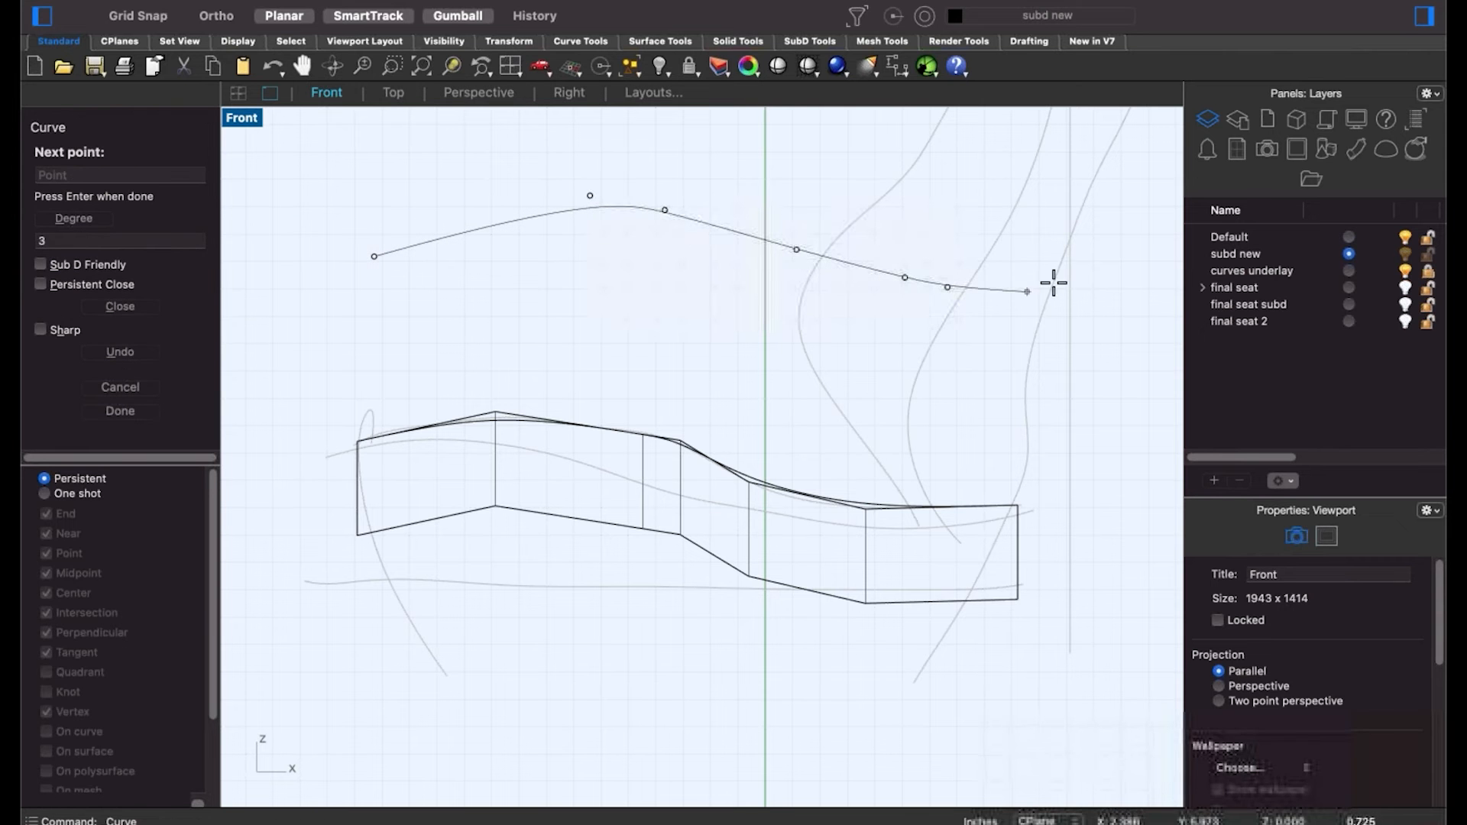
pyautogui.click(1028, 290)
pyautogui.click(1054, 284)
pyautogui.press('Return')
# Extrude the comparison curve downward and select the extruded object for inspection.
pyautogui.click(630, 206)
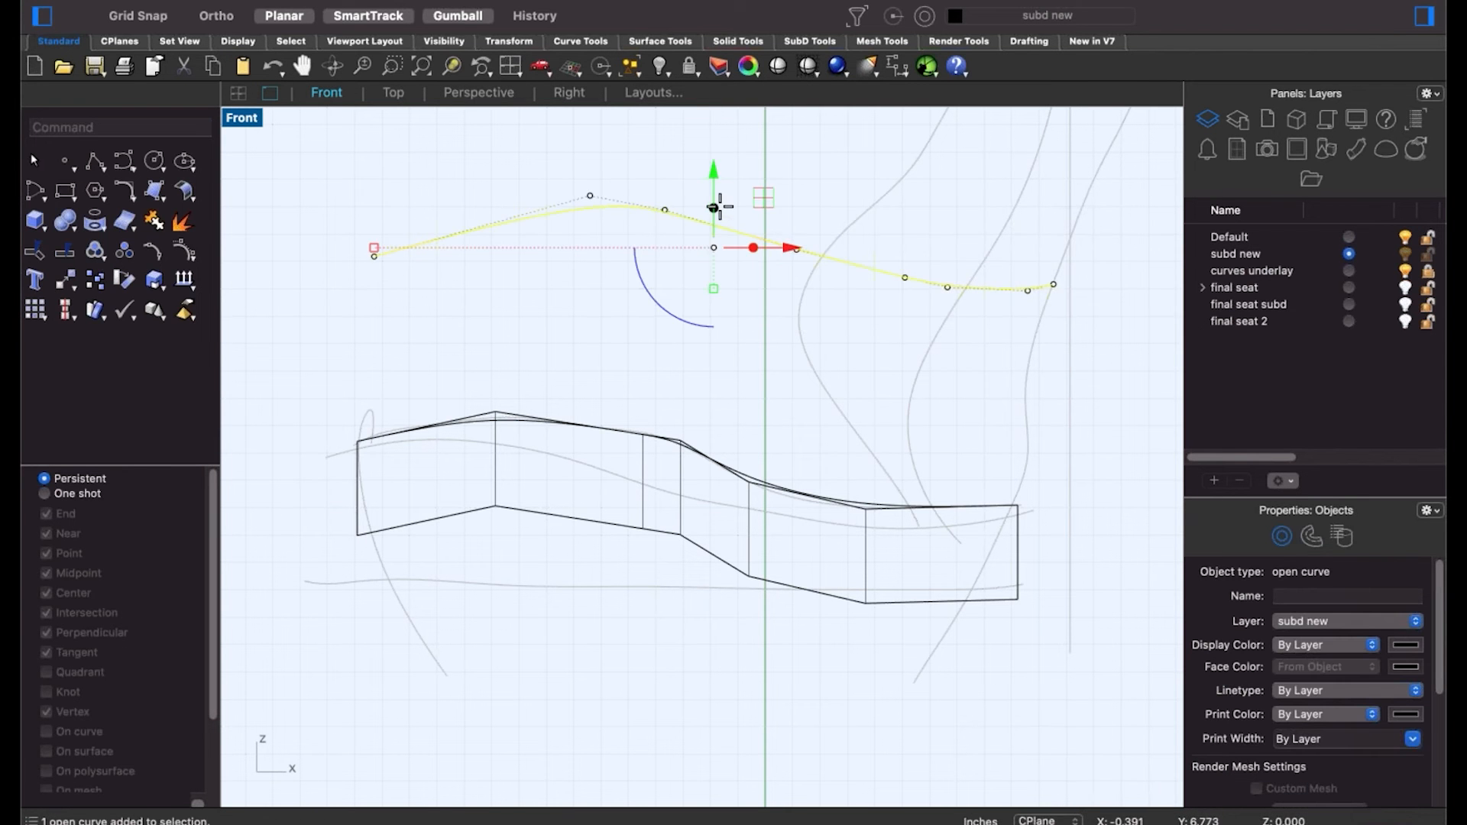
pyautogui.moveTo(716, 243); pyautogui.dragTo(695, 345)
pyautogui.click(566, 354)
pyautogui.click(554, 255)
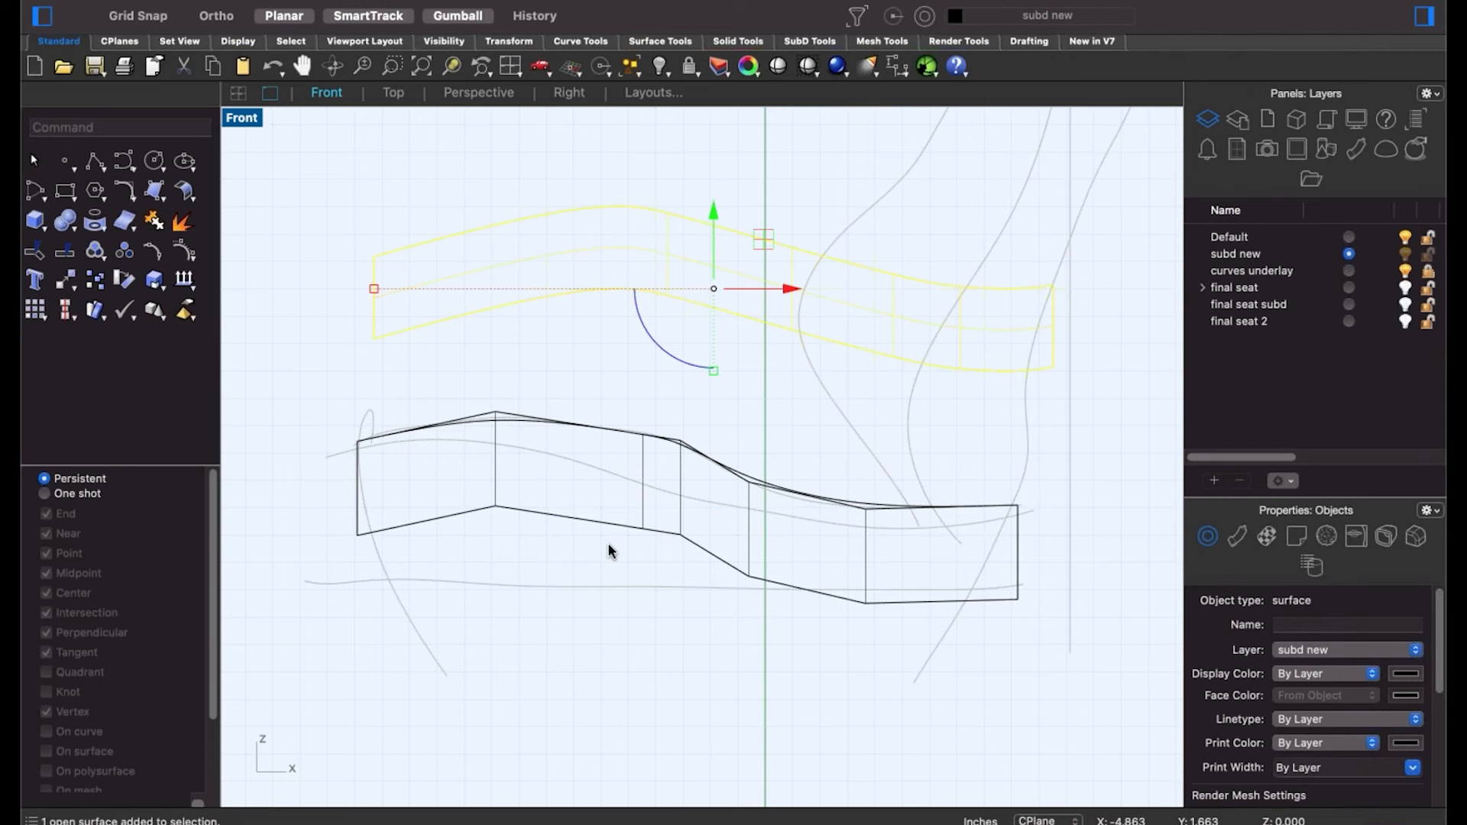
# Delete the comparison curve with its extruded surface, and the seat SubD's original profile curve.
pyautogui.click(609, 344)
pyautogui.moveTo(623, 337); pyautogui.dragTo(548, 205)
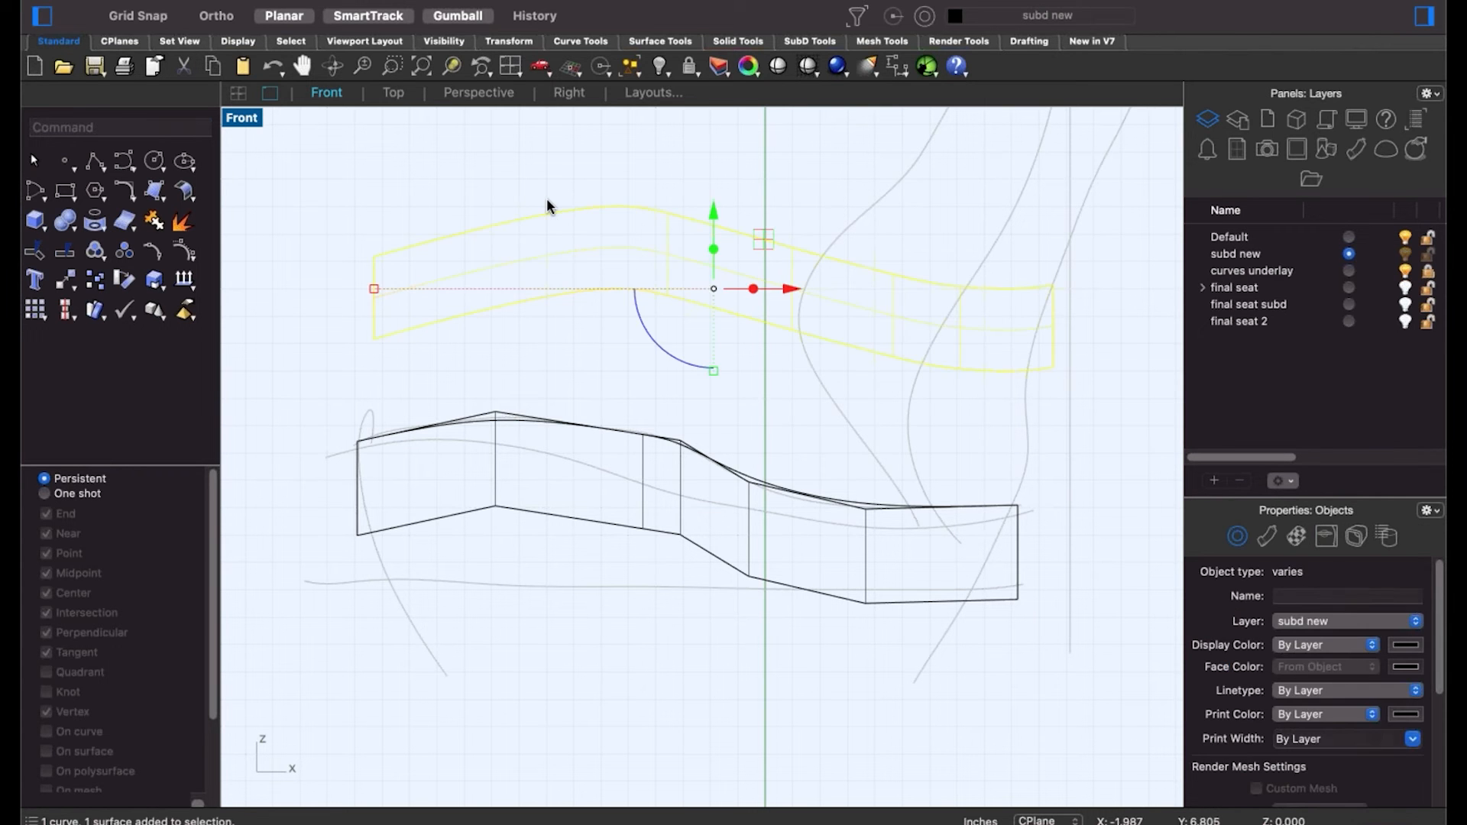
pyautogui.press('Delete')
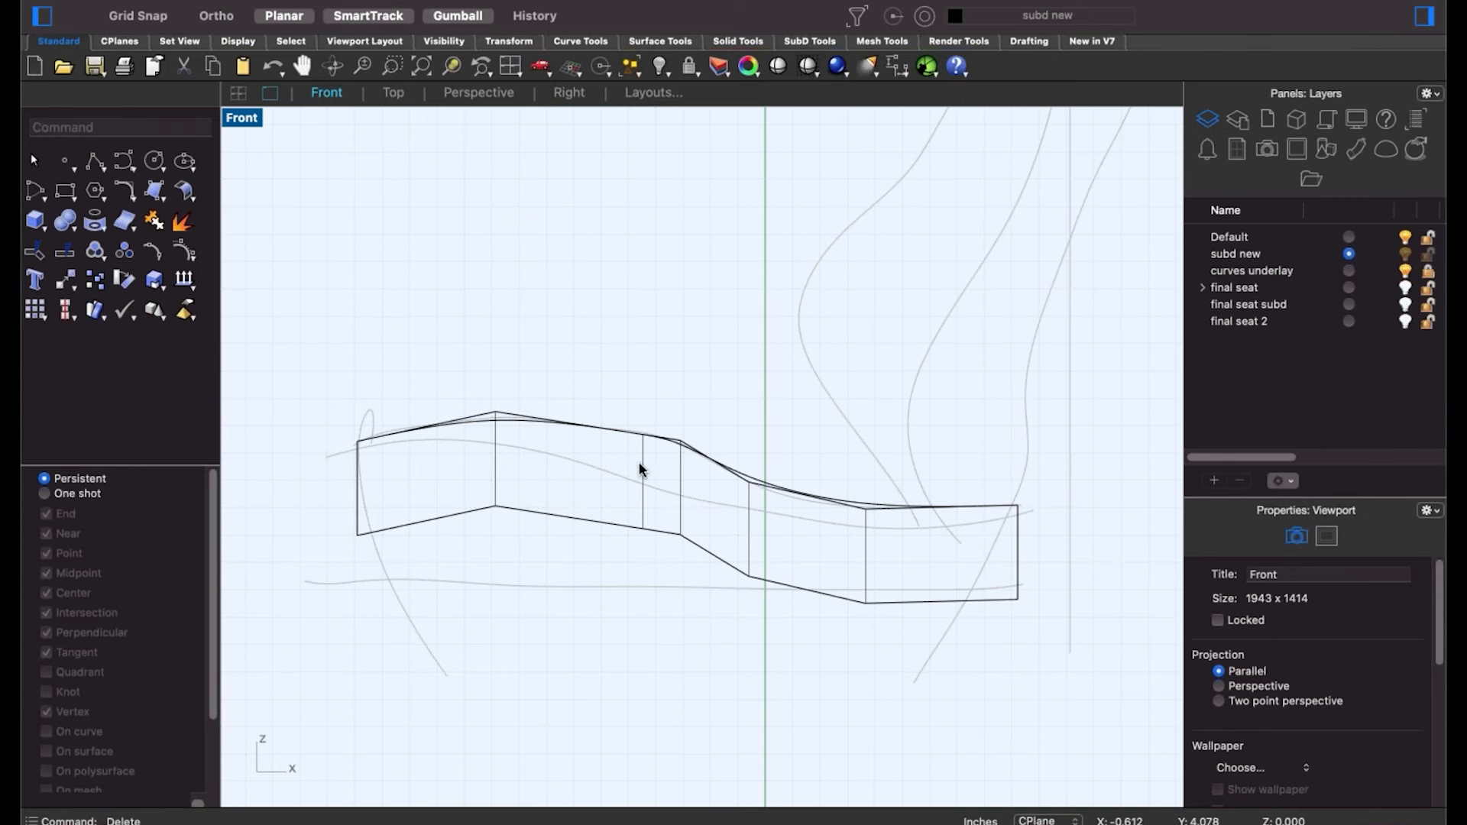
pyautogui.click(513, 426)
pyautogui.click(585, 451)
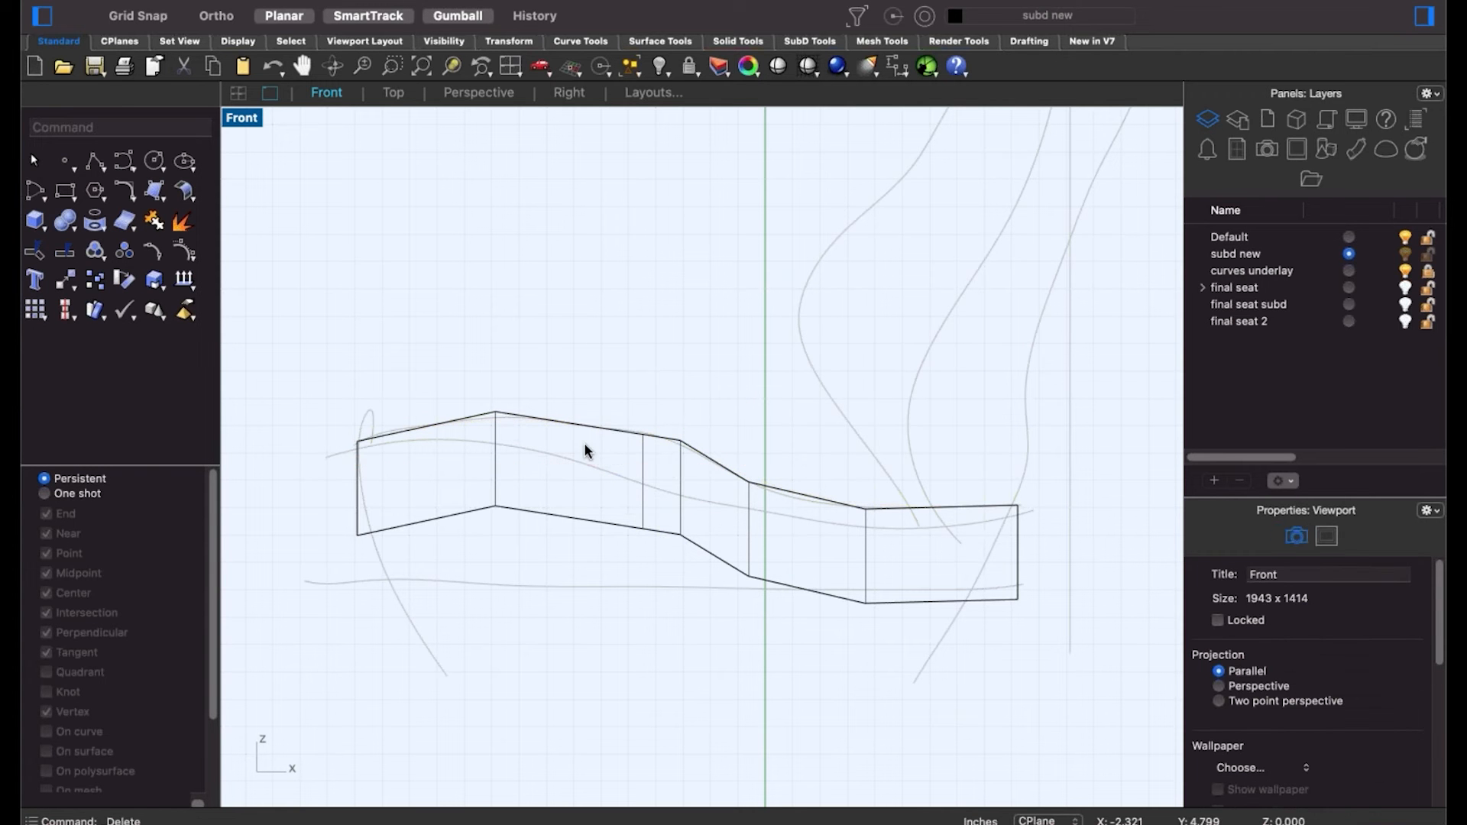
# Flatten the seat SubD's whole lower edge chain into a horizontal line and move it down onto the bottom underlay curve.
pyautogui.click(435, 519)
pyautogui.keyDown('shift'); pyautogui.click(878, 602); pyautogui.keyUp('shift')
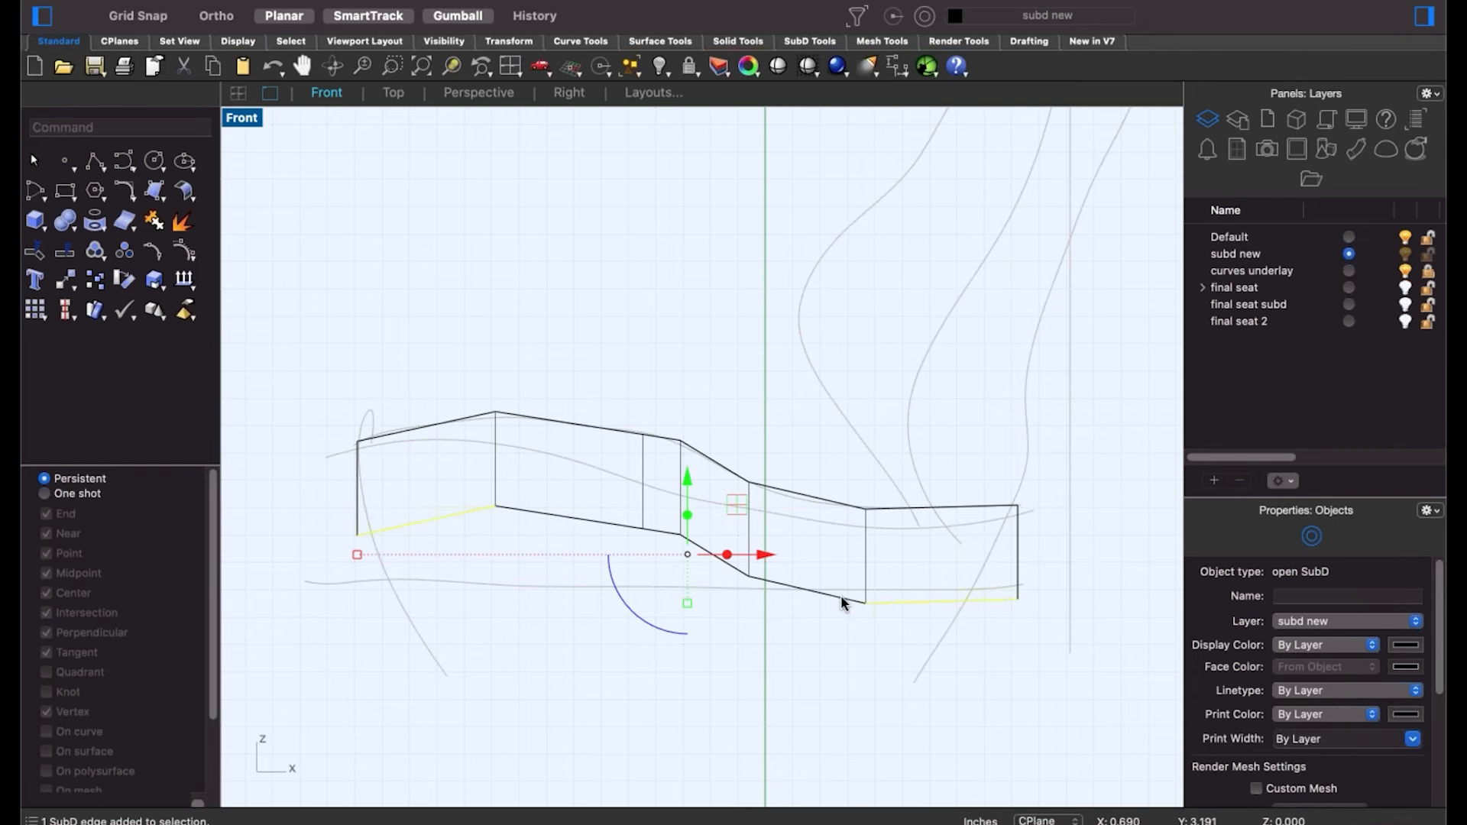
pyautogui.keyDown('shift'); pyautogui.doubleClick(841, 600); pyautogui.keyUp('shift')
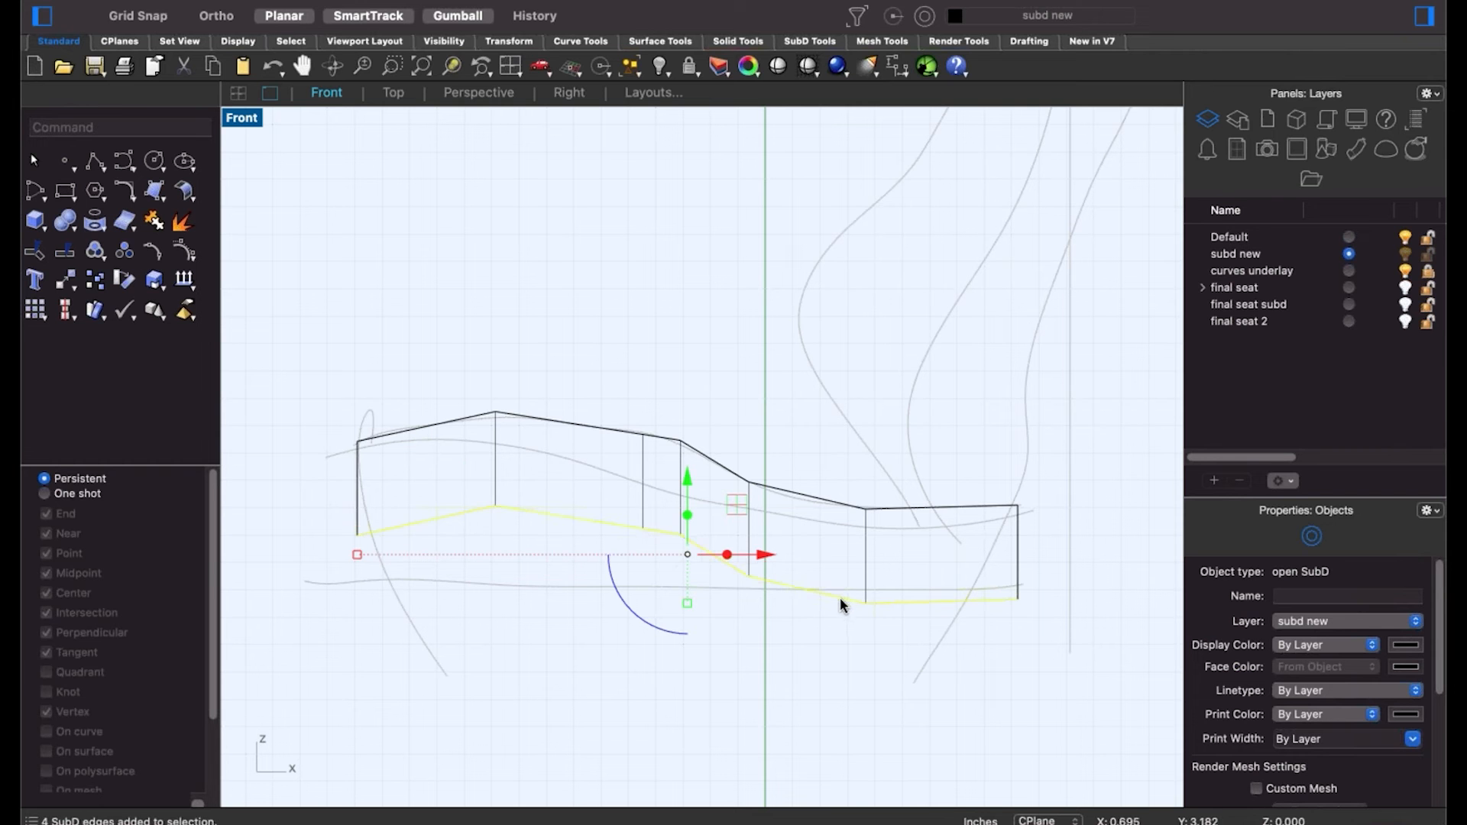
pyautogui.click(688, 603)
pyautogui.press('Return')
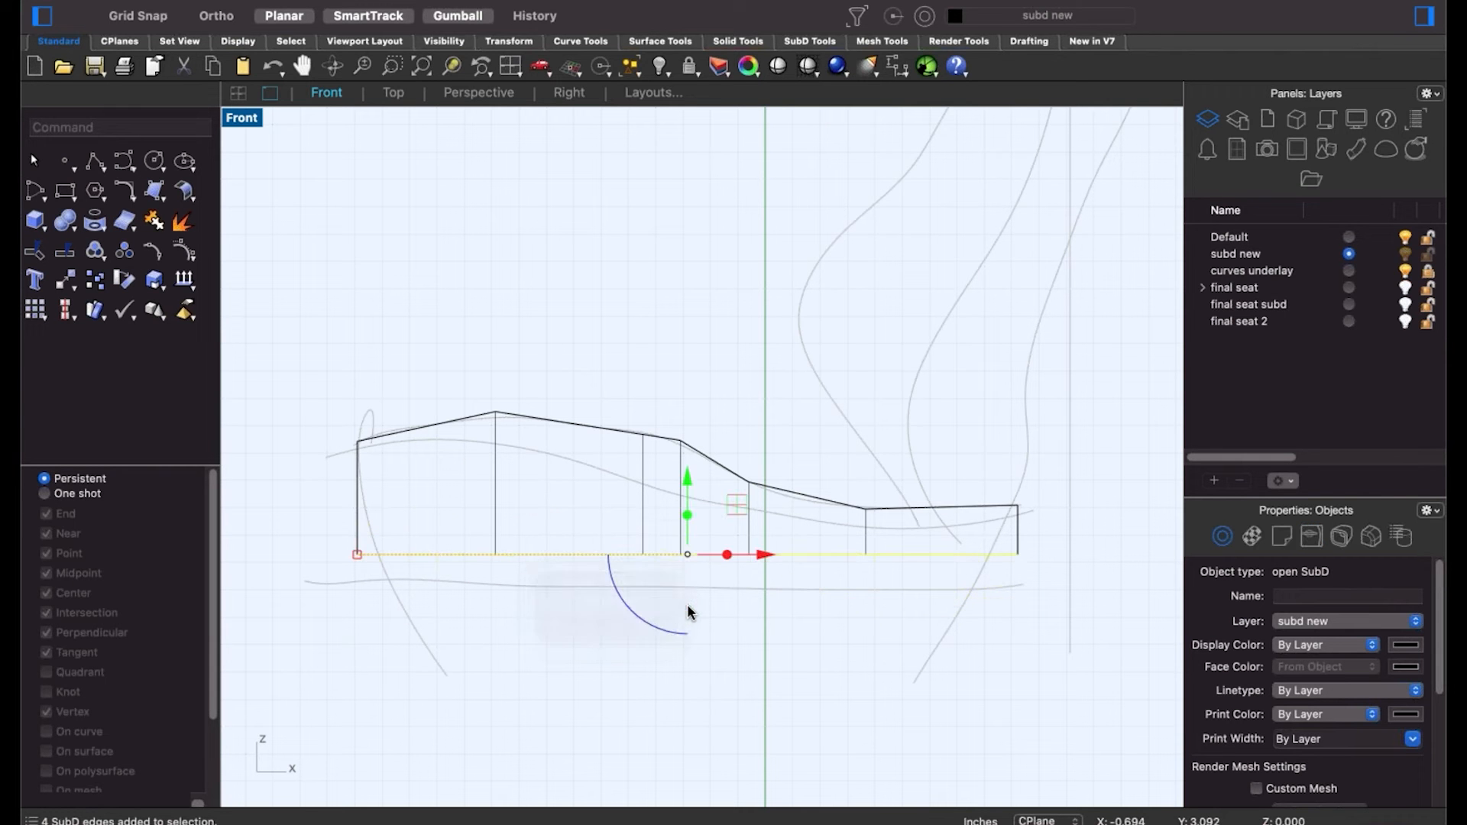
pyautogui.moveTo(691, 557); pyautogui.dragTo(692, 586)
pyautogui.click(695, 667)
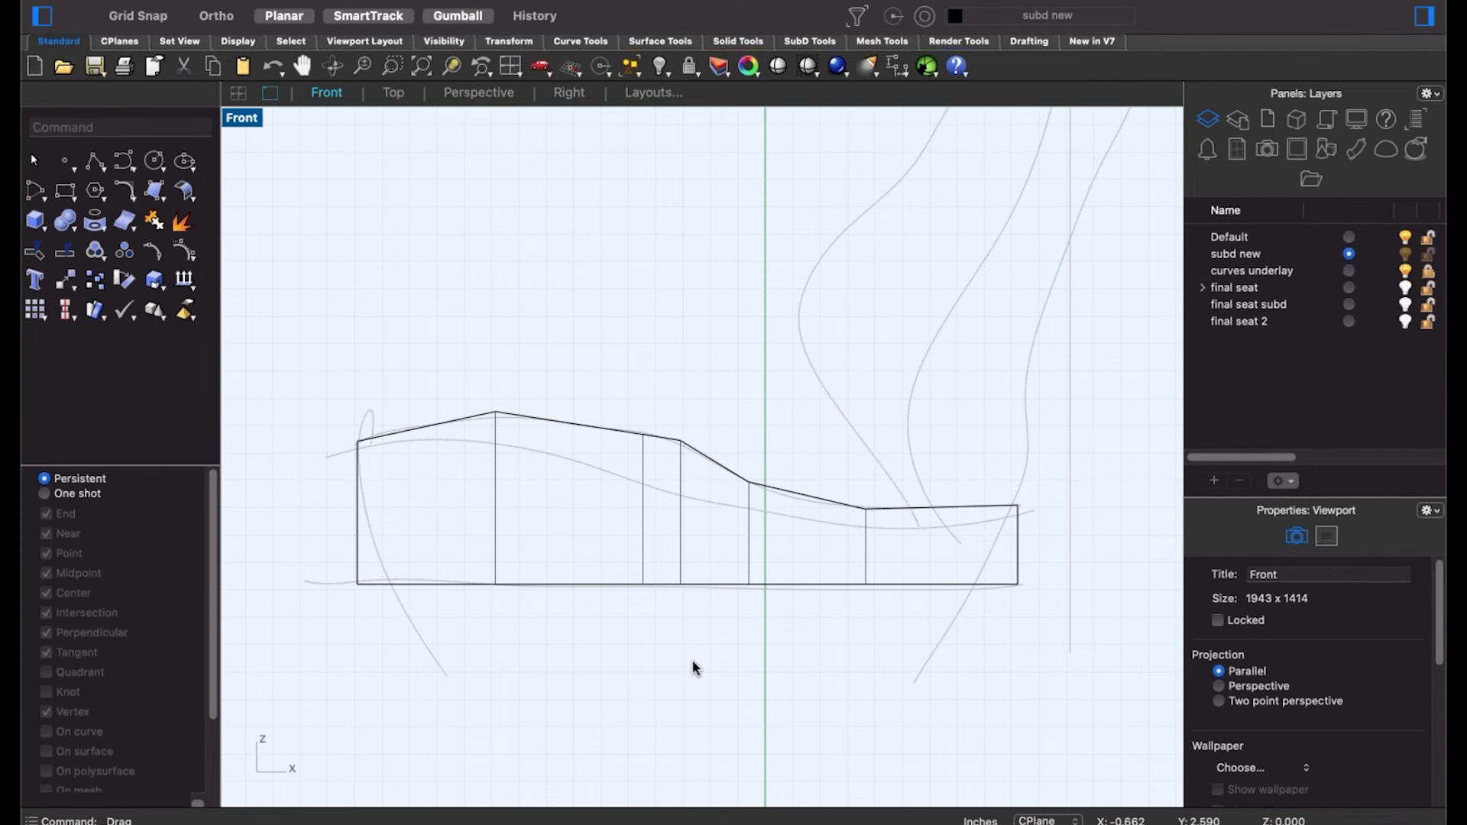
# Switch the SubD display to smooth and select the entire seat side SubD.
pyautogui.press('Tab')
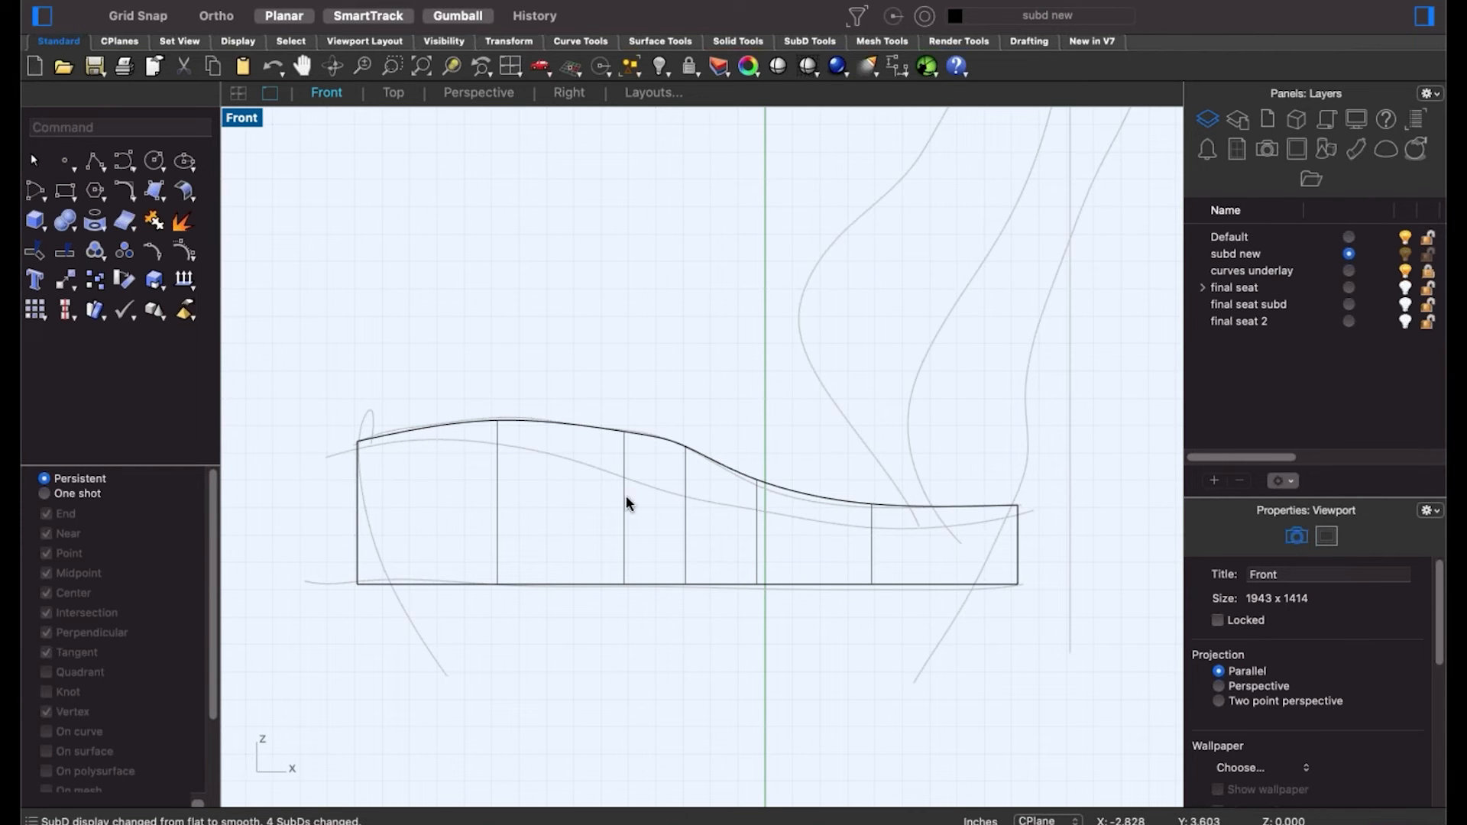
pyautogui.press('Tab')
pyautogui.press('Tab')
pyautogui.moveTo(343, 401); pyautogui.dragTo(1107, 680)
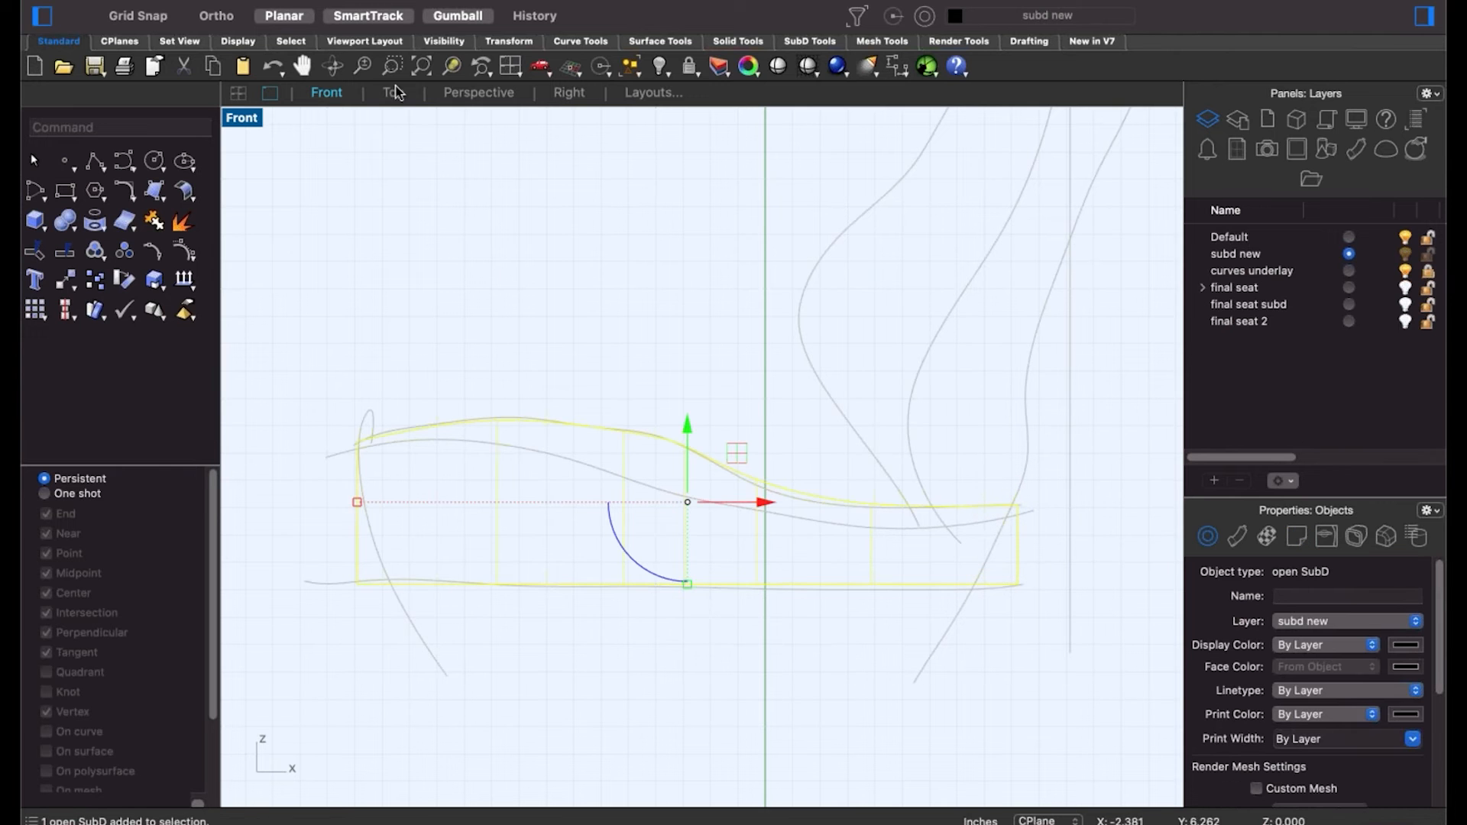
# Remove the creases from all edges and vertices of the seat side SubD.
pyautogui.click(745, 43)
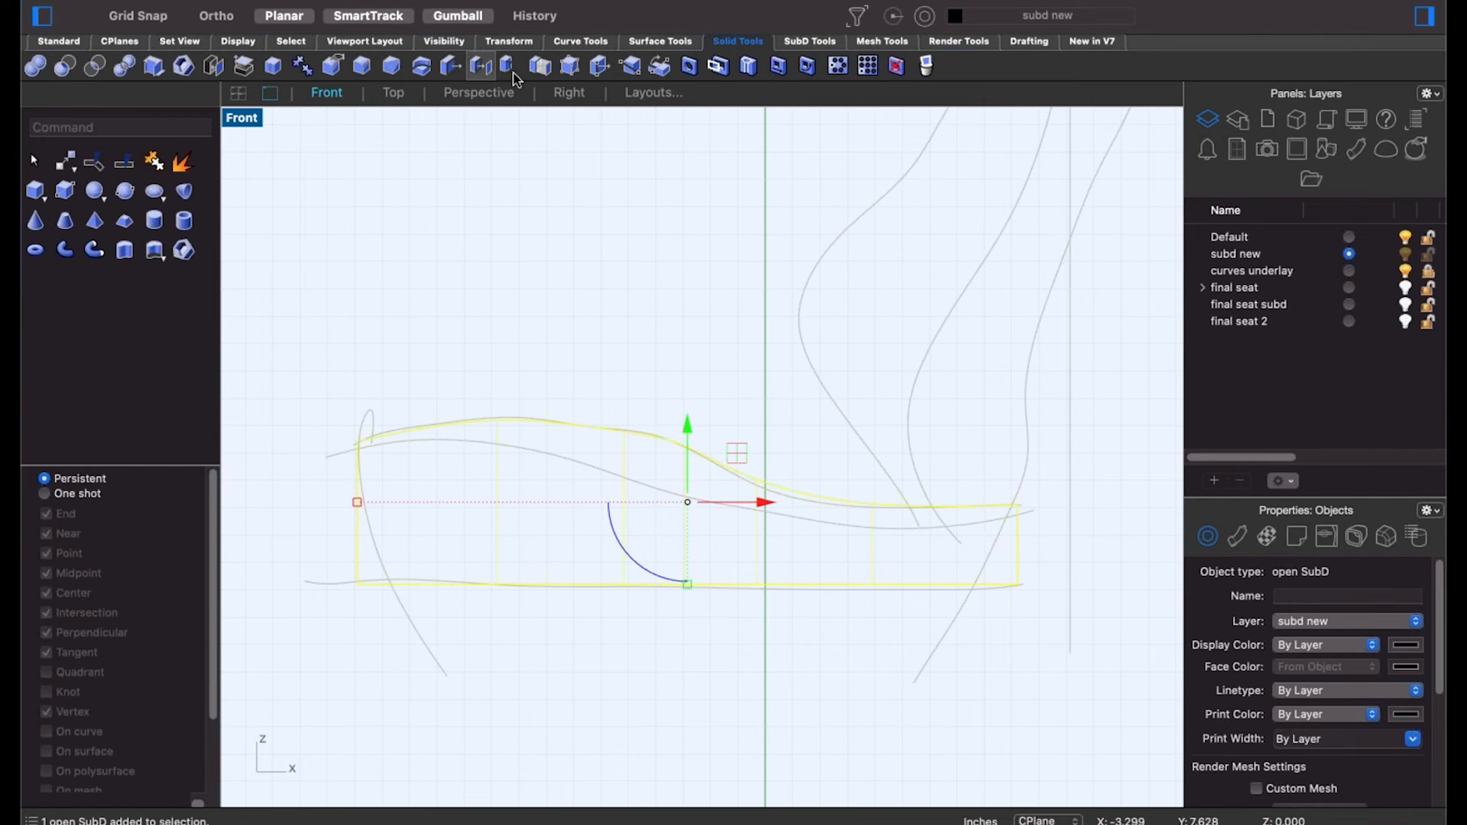
pyautogui.click(669, 43)
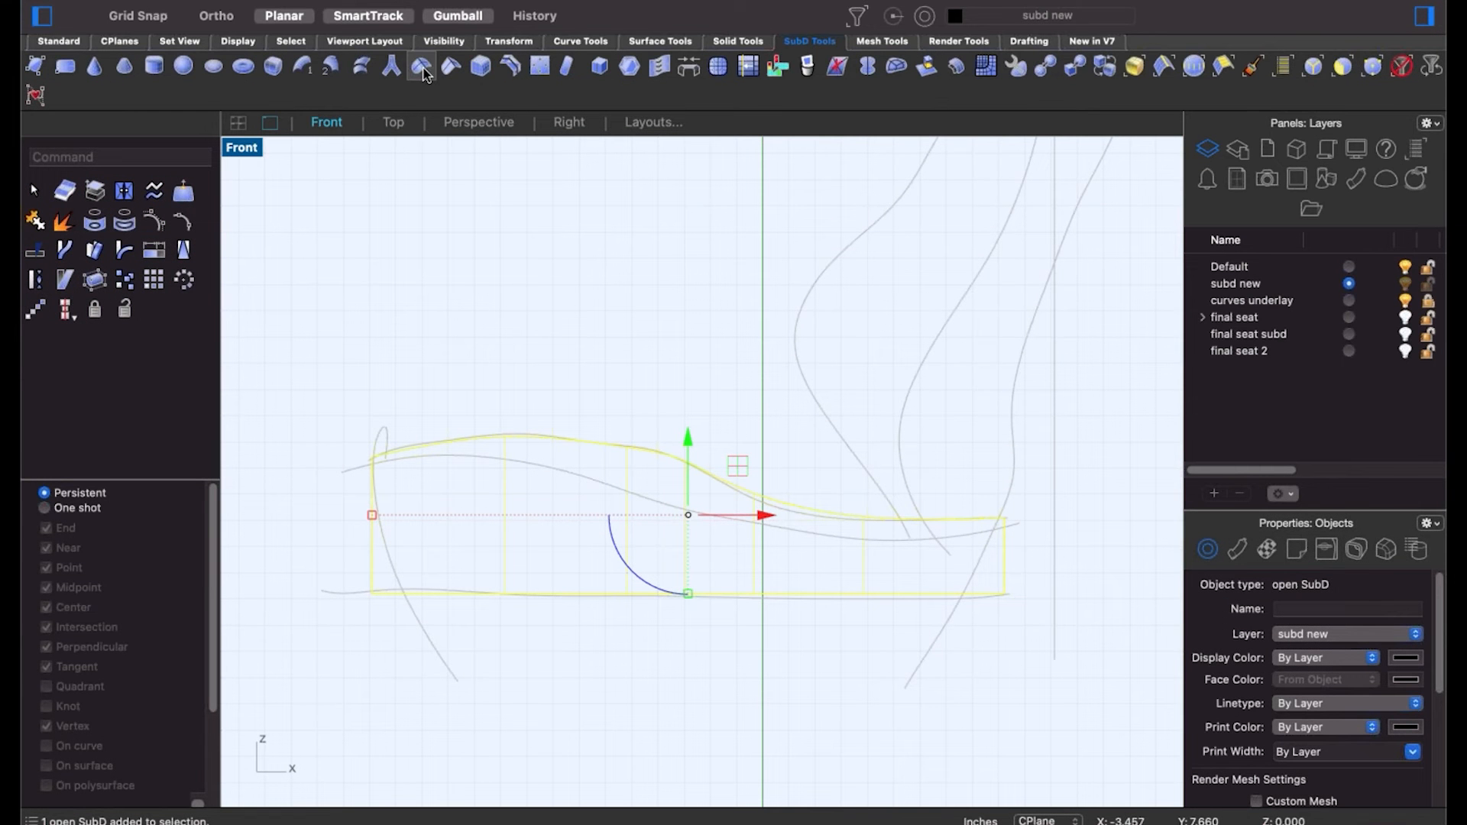
pyautogui.click(423, 69)
pyautogui.moveTo(360, 406); pyautogui.dragTo(1074, 701)
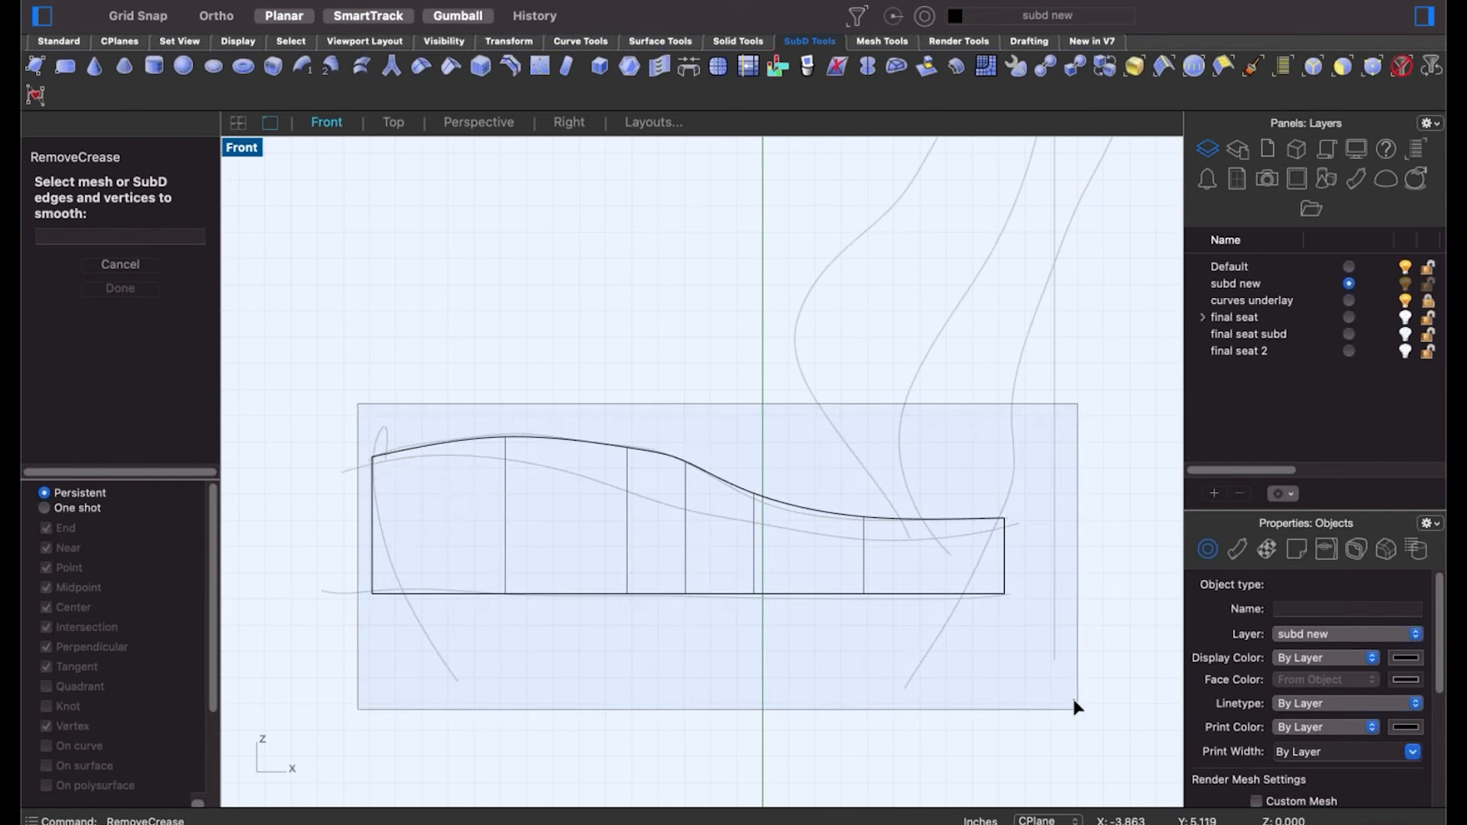
pyautogui.press('Return')
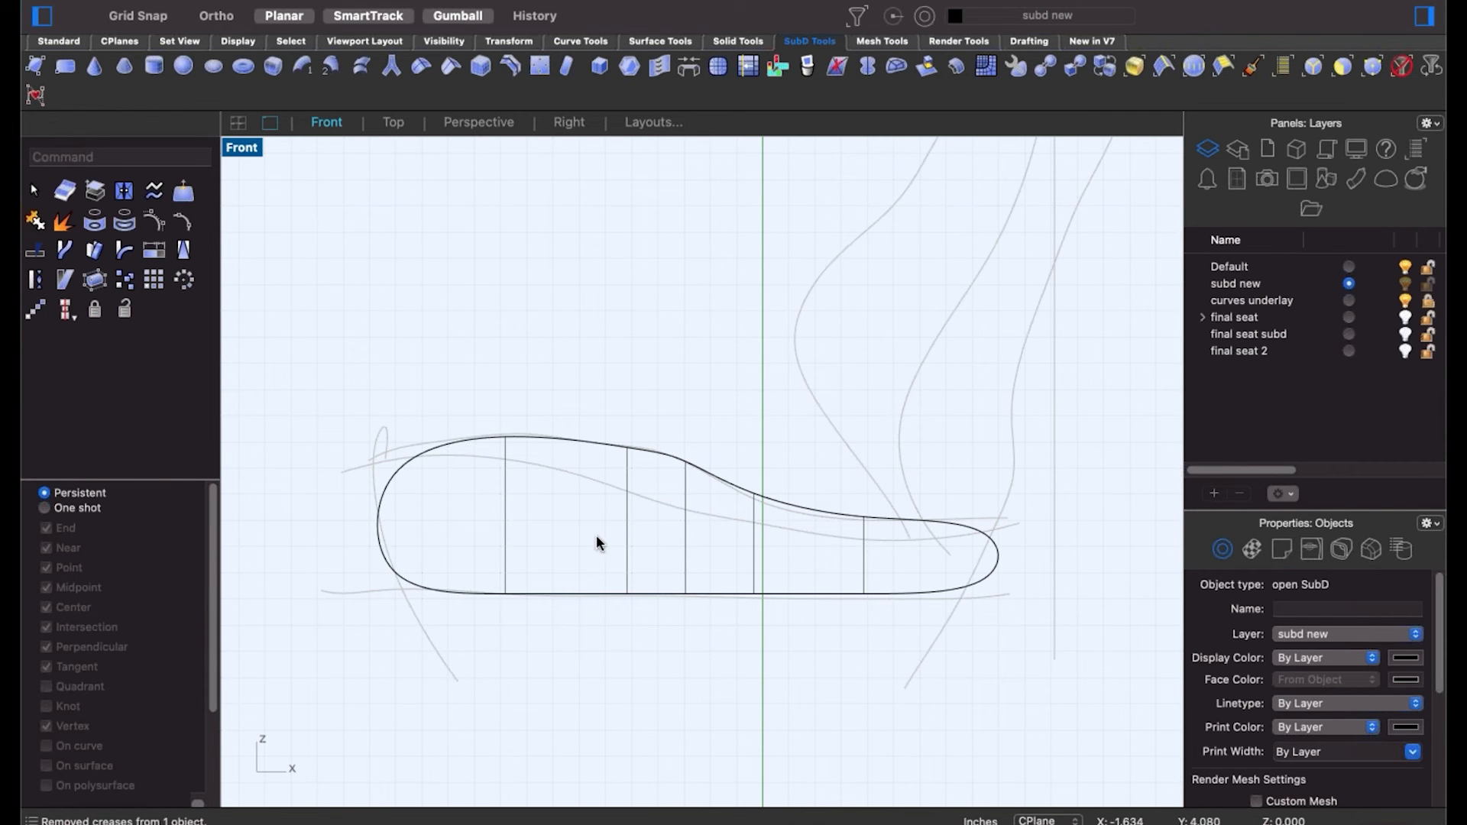
# Try creasing the upper front corner vertex of the seat SubD, and undo it.
pyautogui.moveTo(333, 374); pyautogui.dragTo(486, 525)
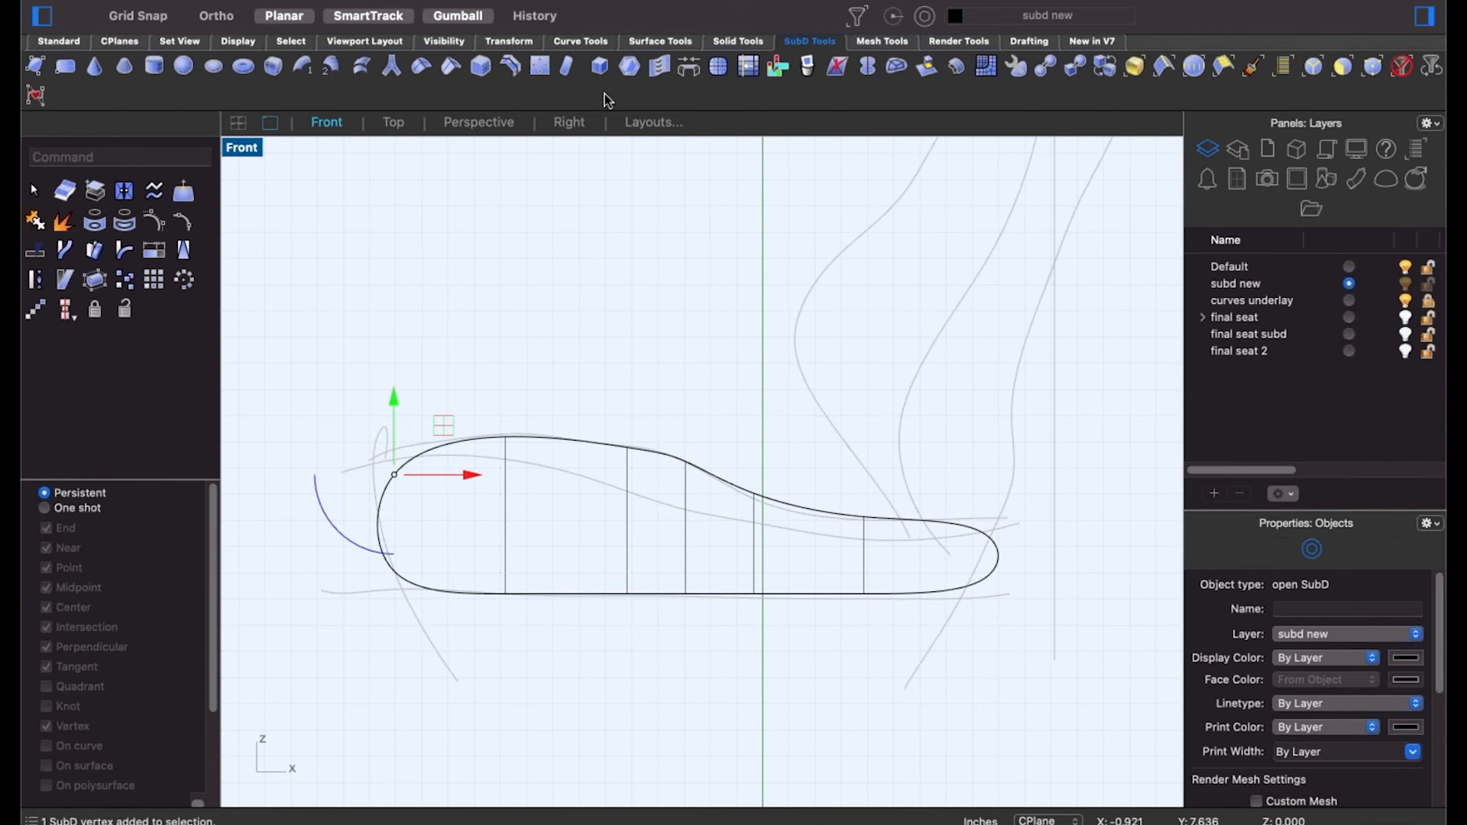
pyautogui.click(452, 68)
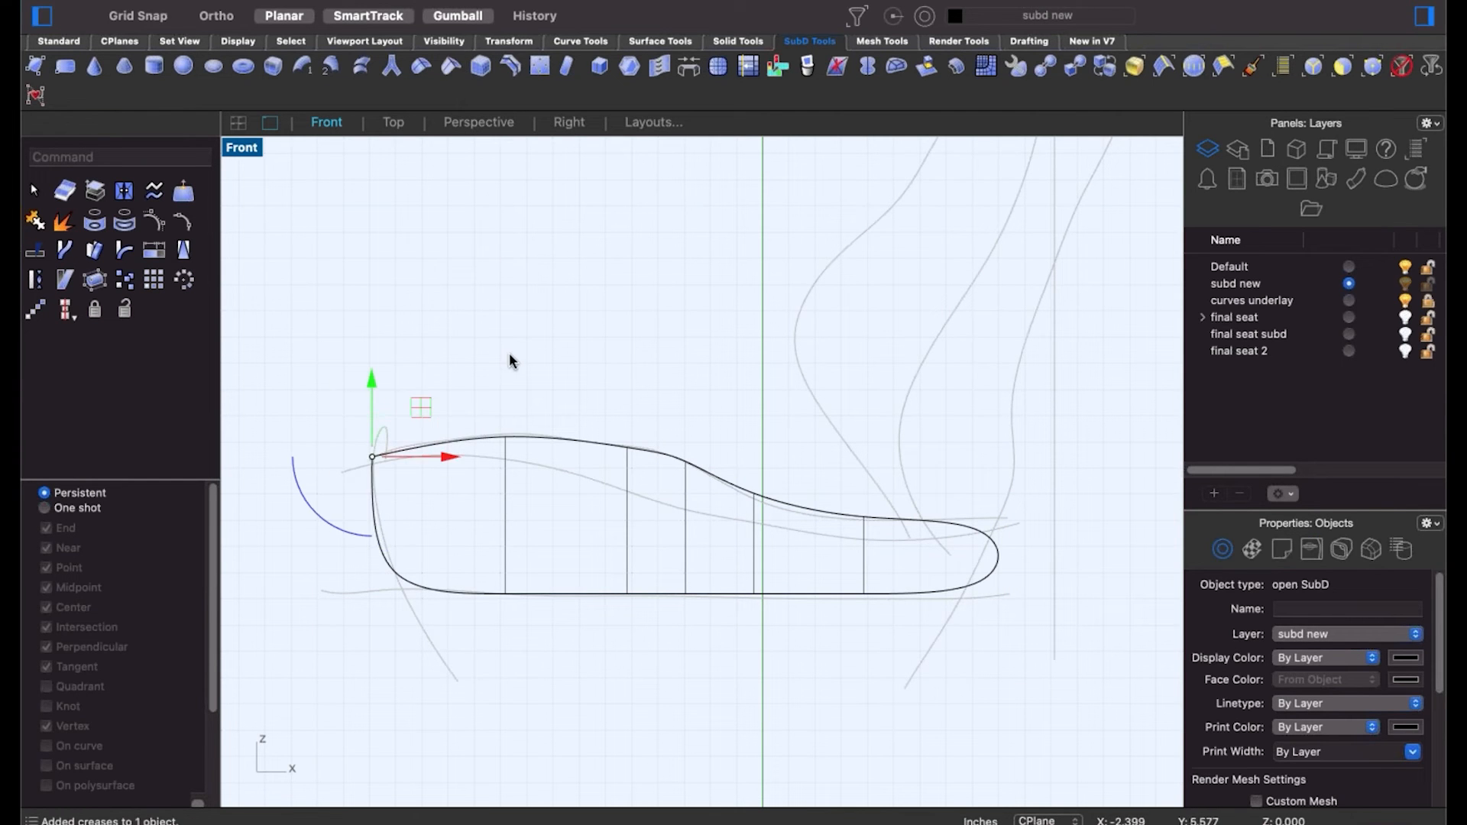
pyautogui.press('super+z')
# Switch the SubD display to flat and move the seat's lower front corner vertex horizontally inward onto the front underlay curve.
pyautogui.scroll(-3, 549, 375)
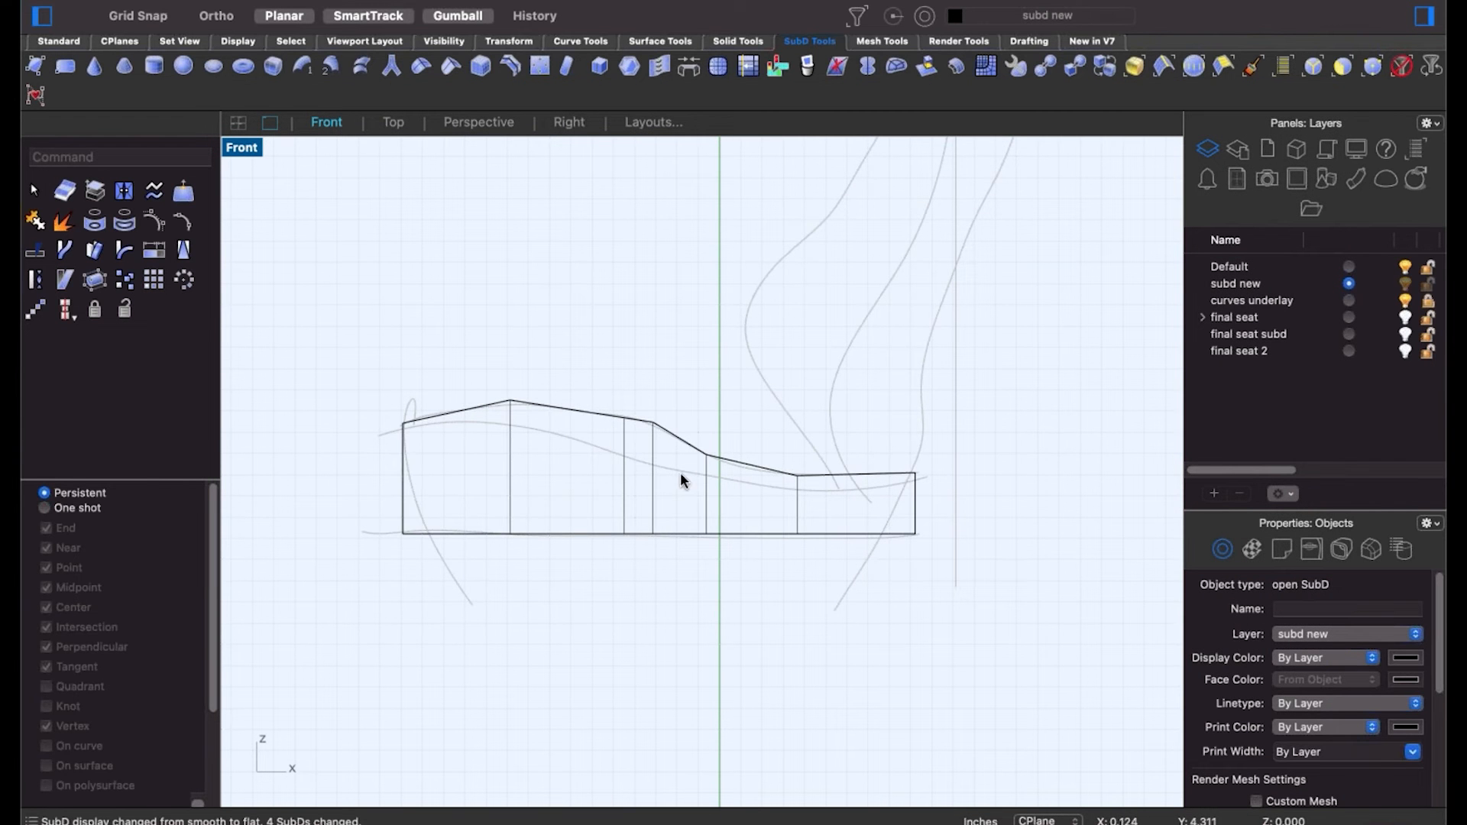
pyautogui.scroll(3, 418, 526)
pyautogui.keyDown('ctrl'); pyautogui.keyDown('shift'); pyautogui.moveTo(380, 517); pyautogui.dragTo(510, 541); pyautogui.keyUp('shift'); pyautogui.keyUp('ctrl')
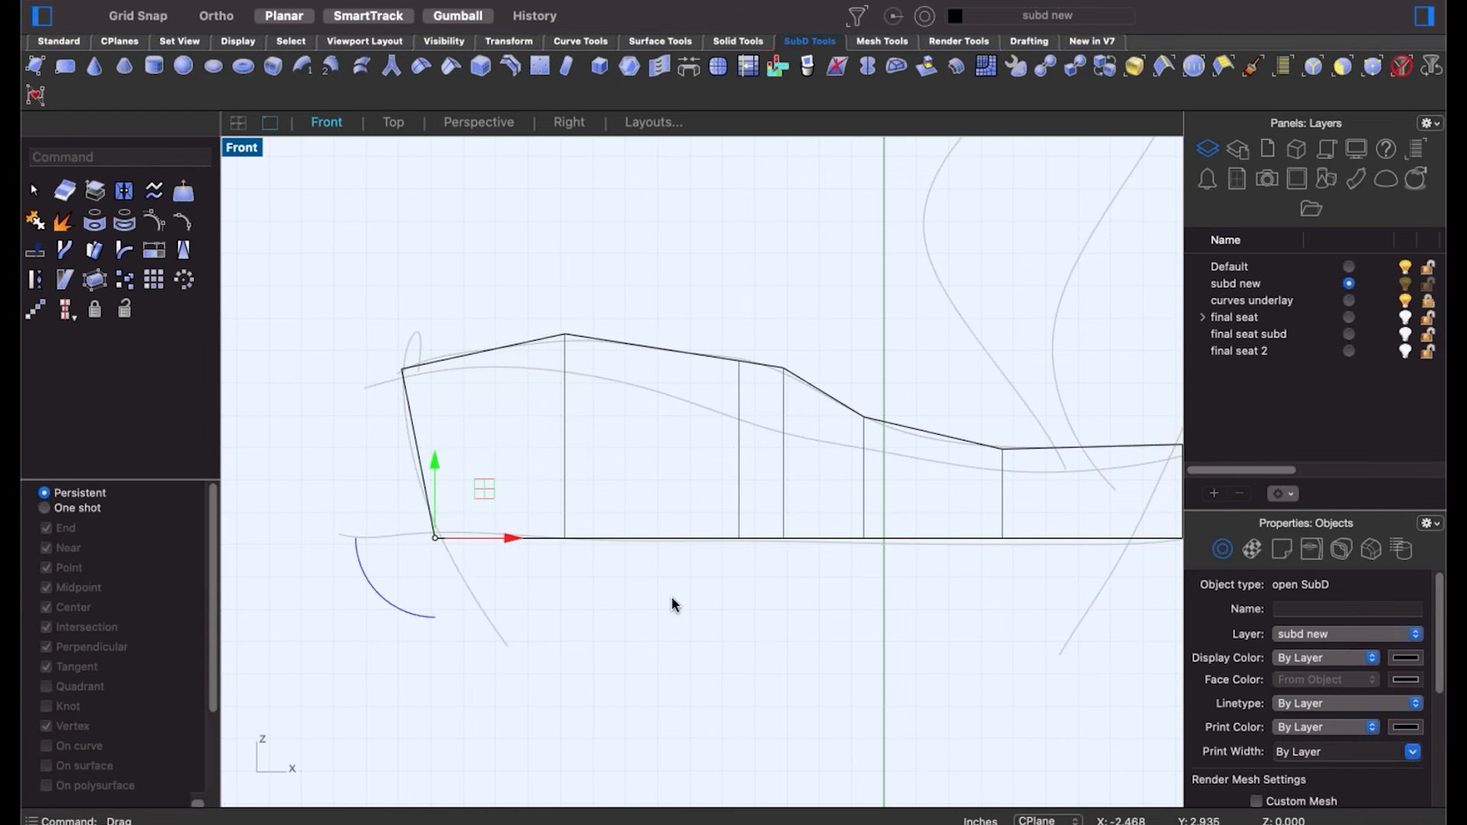
pyautogui.click(718, 588)
# Move the seat's lower rear corner vertex horizontally inward toward the rear underlay curve.
pyautogui.scroll(-2, 722, 588)
pyautogui.moveTo(891, 582); pyautogui.dragTo(616, 560, button='right')
pyautogui.scroll(4, 808, 526)
pyautogui.keyDown('shift'); pyautogui.keyDown('super'); pyautogui.click(836, 520); pyautogui.keyUp('super'); pyautogui.keyUp('shift')
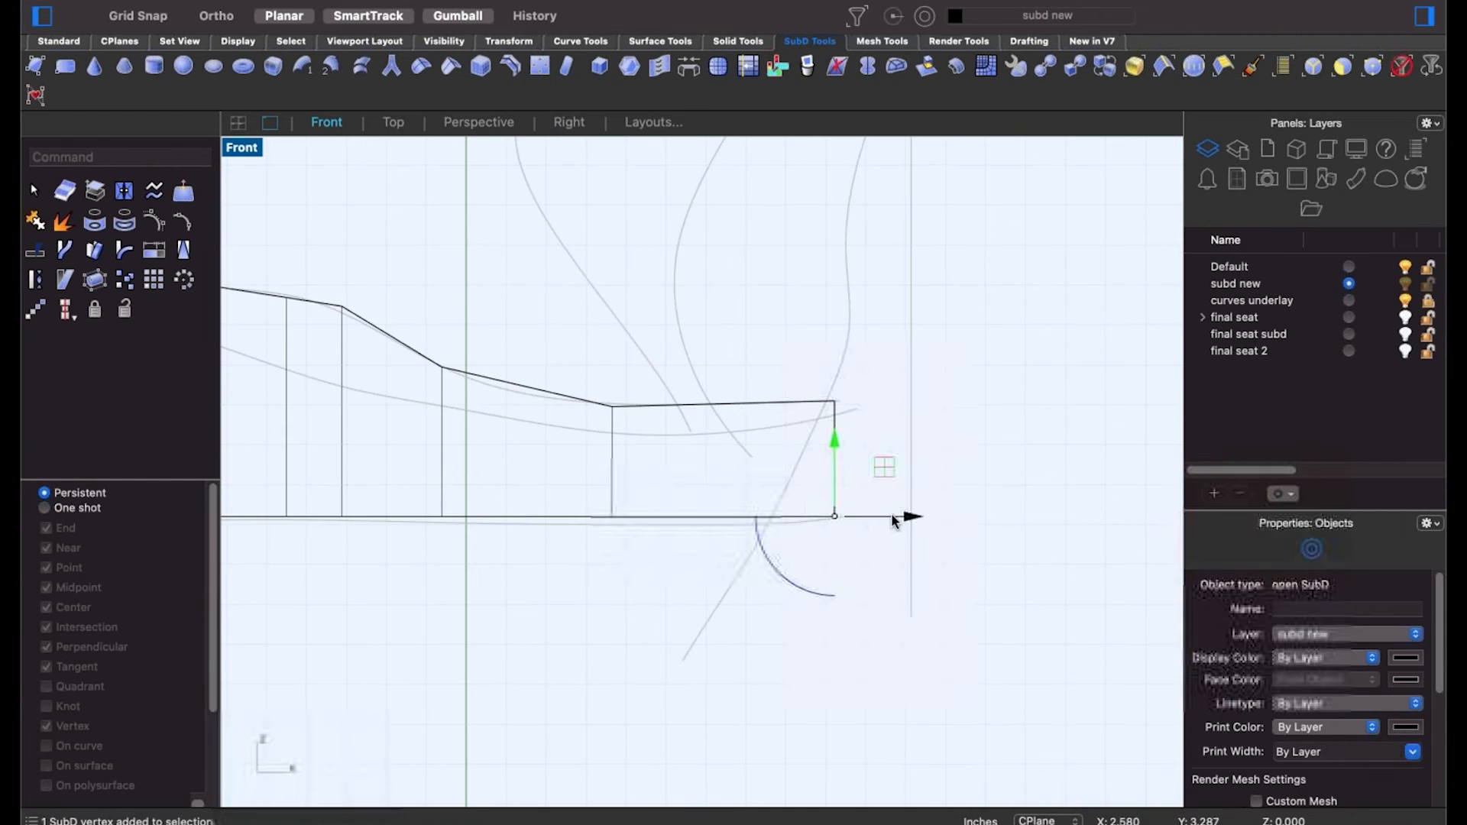
pyautogui.moveTo(894, 522); pyautogui.dragTo(785, 515)
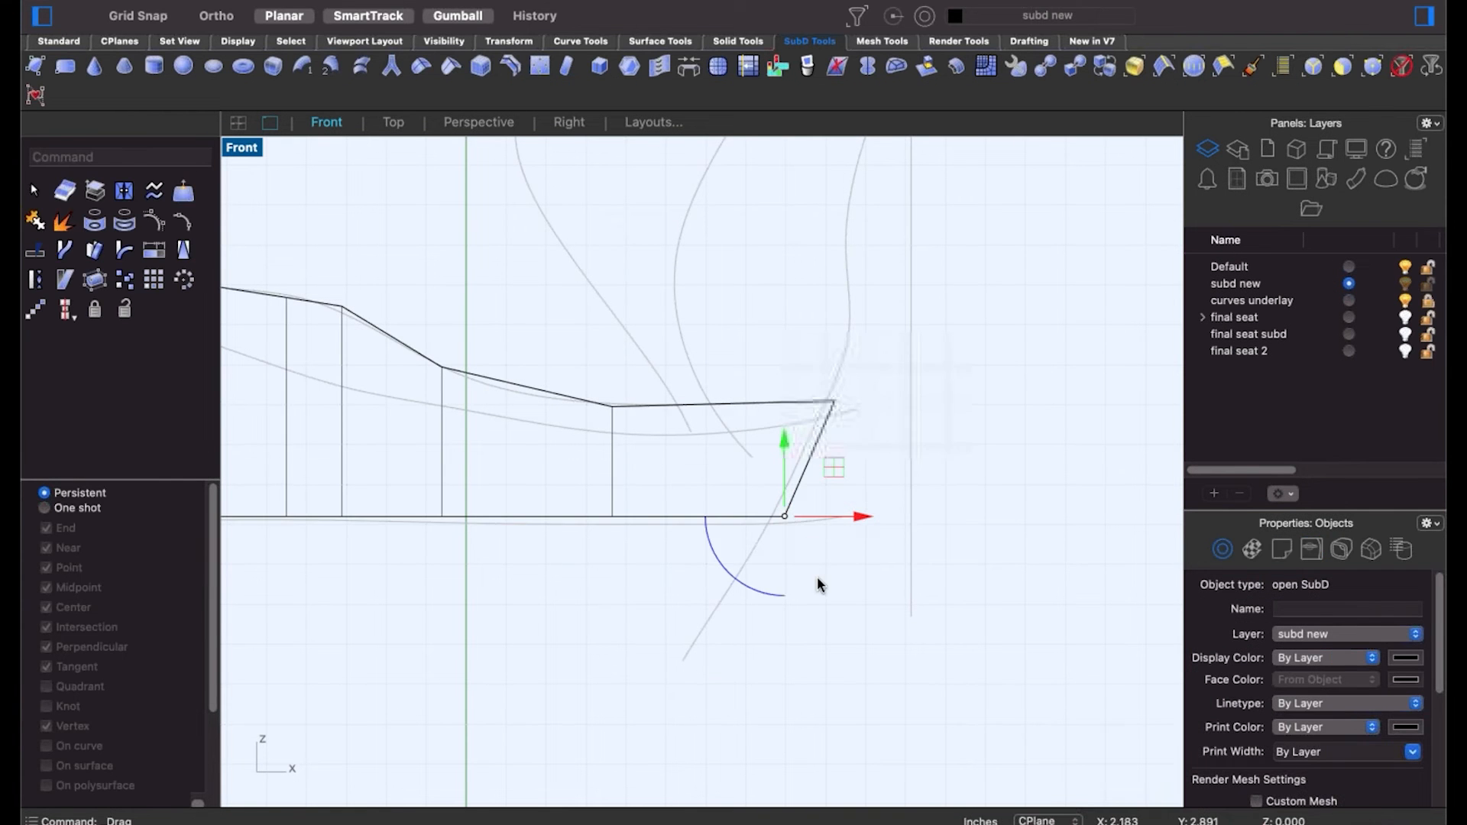
pyautogui.click(816, 578)
pyautogui.scroll(-3, 686, 536)
pyautogui.moveTo(475, 574); pyautogui.dragTo(724, 567, button='right')
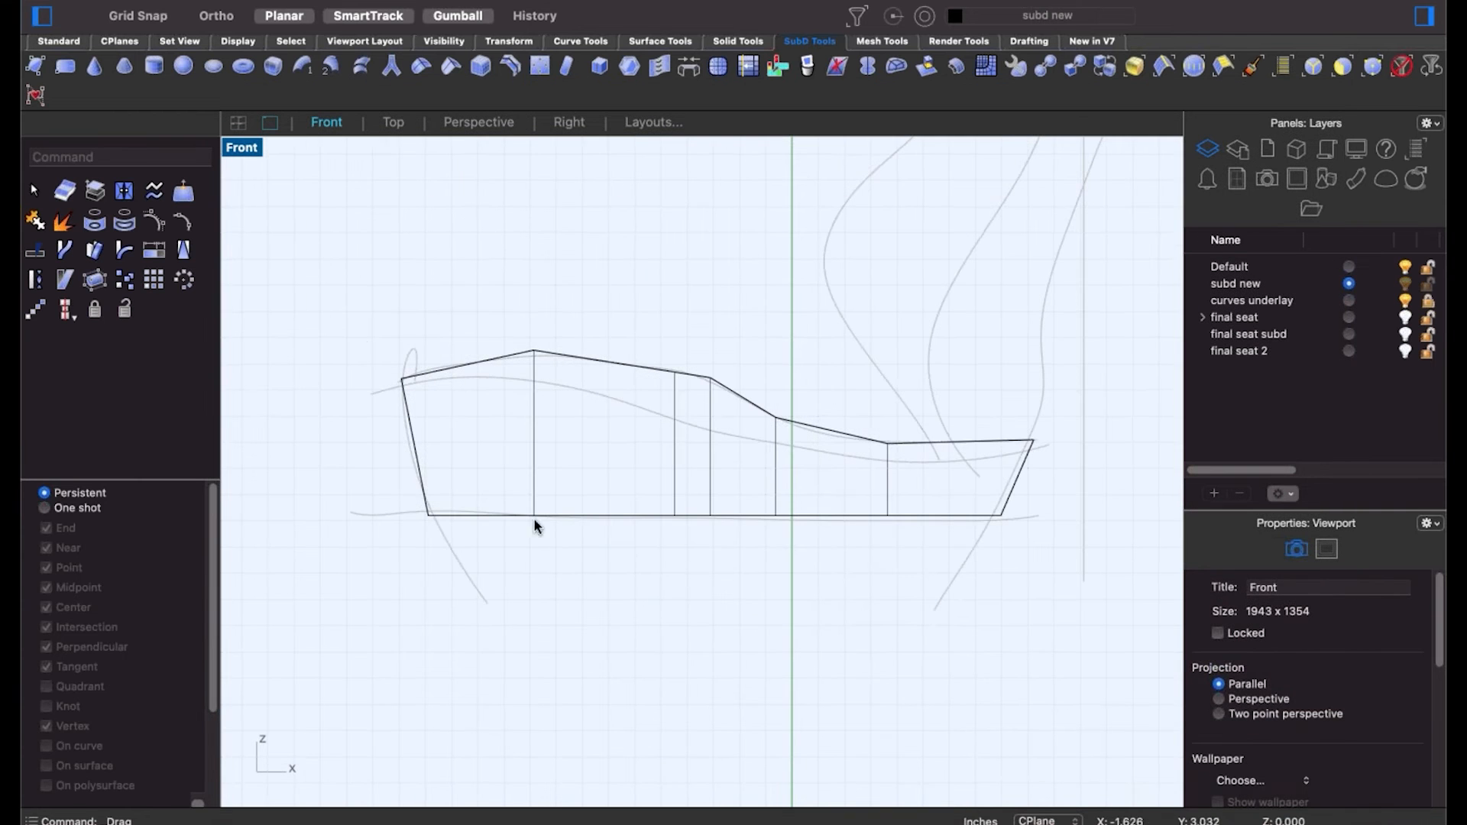
pyautogui.scroll(4, 416, 457)
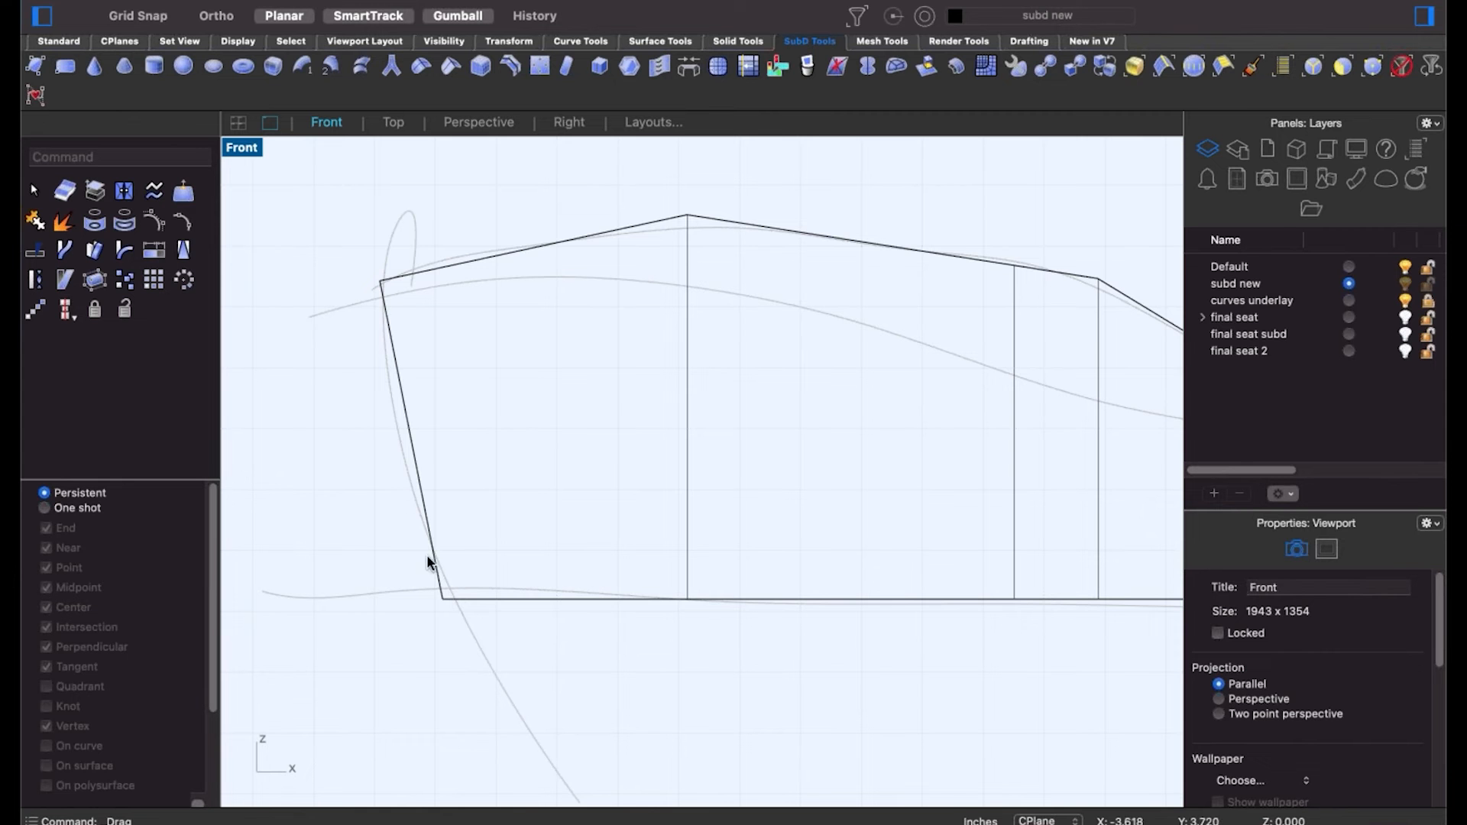
pyautogui.moveTo(435, 443); pyautogui.dragTo(392, 449)
pyautogui.click(425, 457)
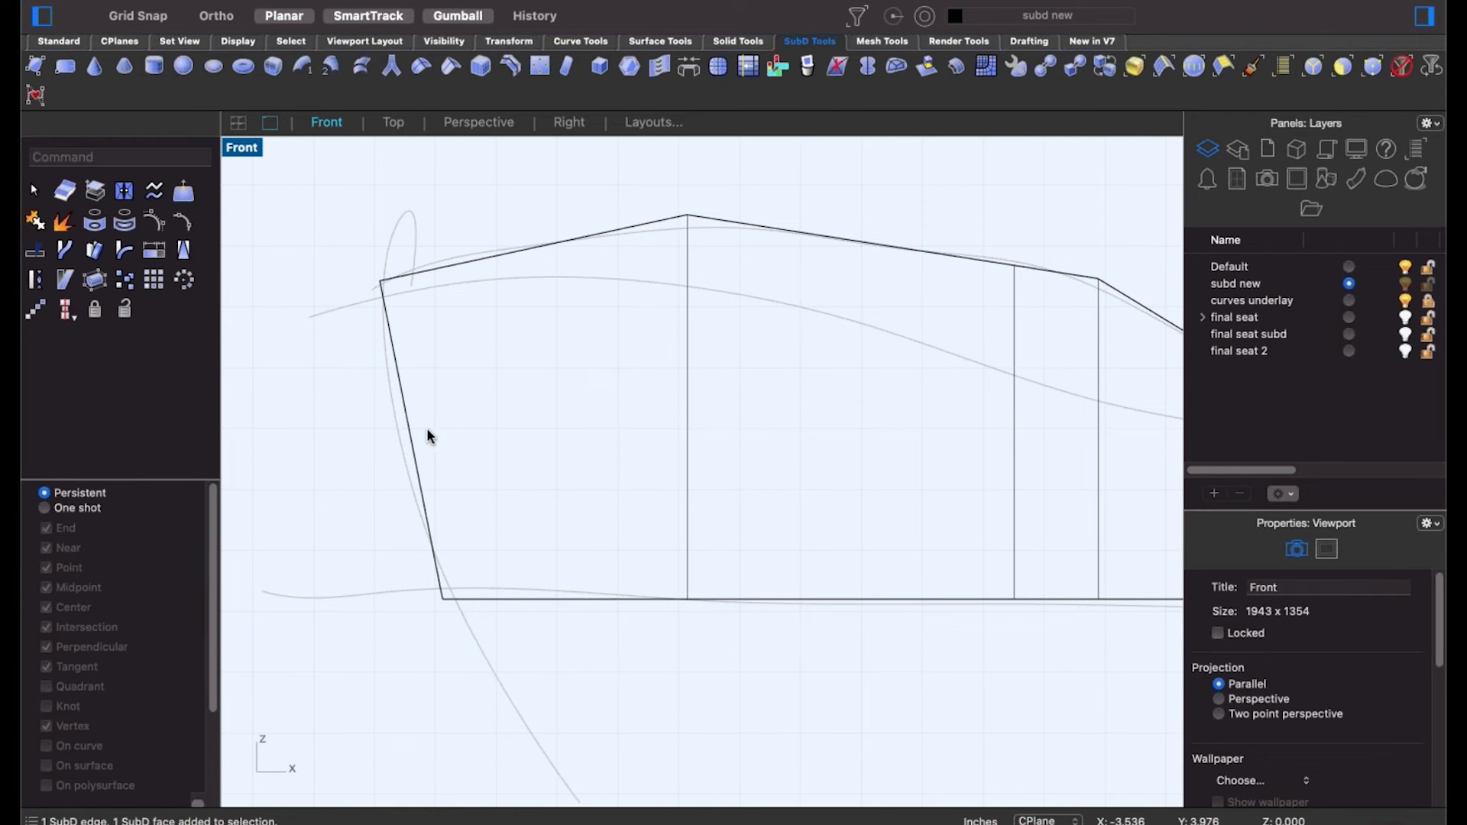
# Select the seat's whole lower edge chain and insert an absolute-offset edge loop a short distance above it.
pyautogui.scroll(-6, 427, 430)
pyautogui.keyDown('shift'); pyautogui.keyDown('super'); pyautogui.click(507, 518); pyautogui.keyUp('super'); pyautogui.keyUp('shift')
pyautogui.keyDown('shift'); pyautogui.keyDown('super'); pyautogui.click(1078, 520); pyautogui.keyUp('super'); pyautogui.keyUp('shift')
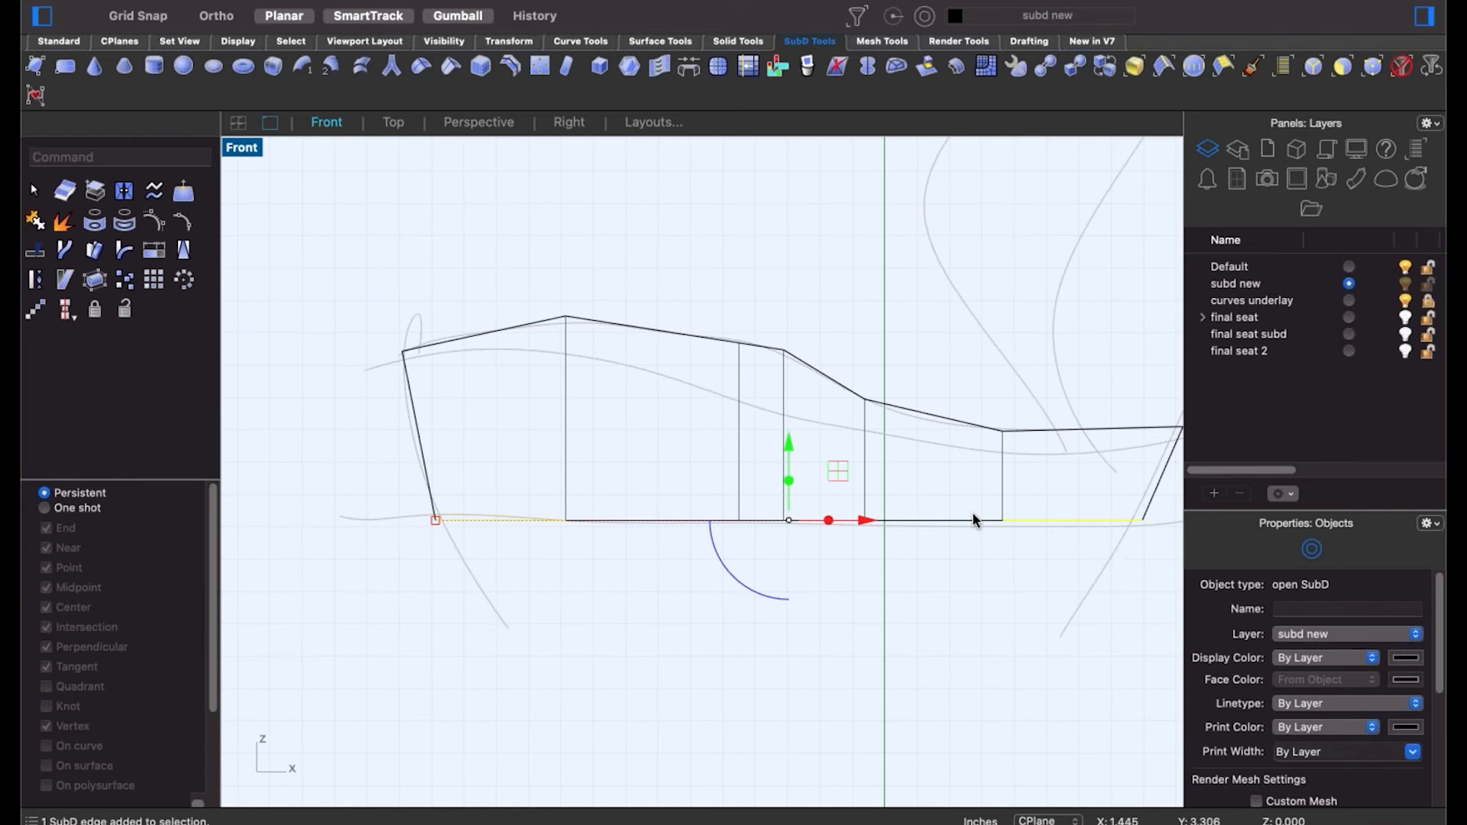
pyautogui.keyDown('shift'); pyautogui.keyDown('super'); pyautogui.doubleClick(971, 519); pyautogui.keyUp('super'); pyautogui.keyUp('shift')
pyautogui.hscroll(3, 952, 565)
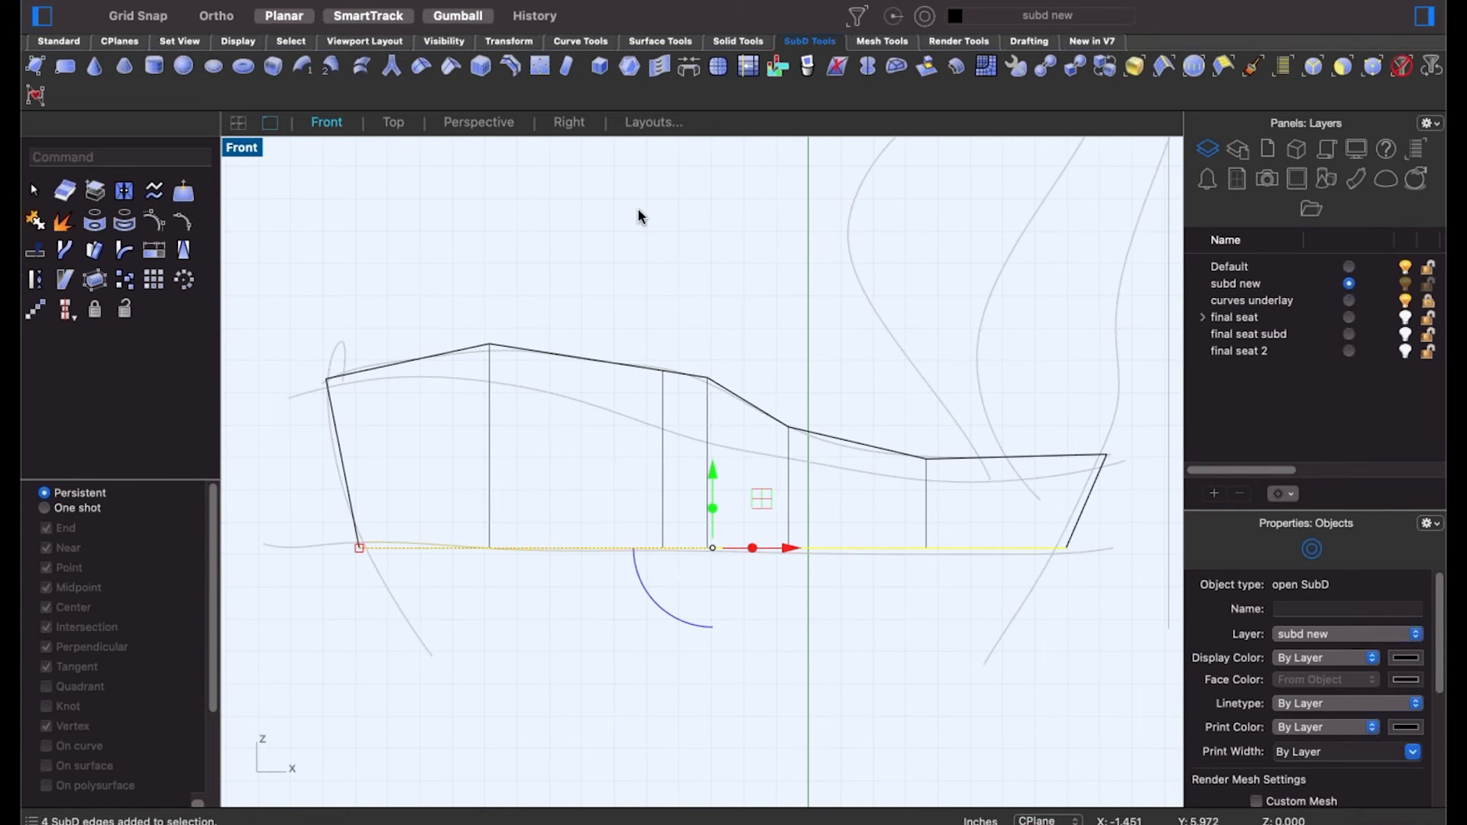
pyautogui.click(510, 66)
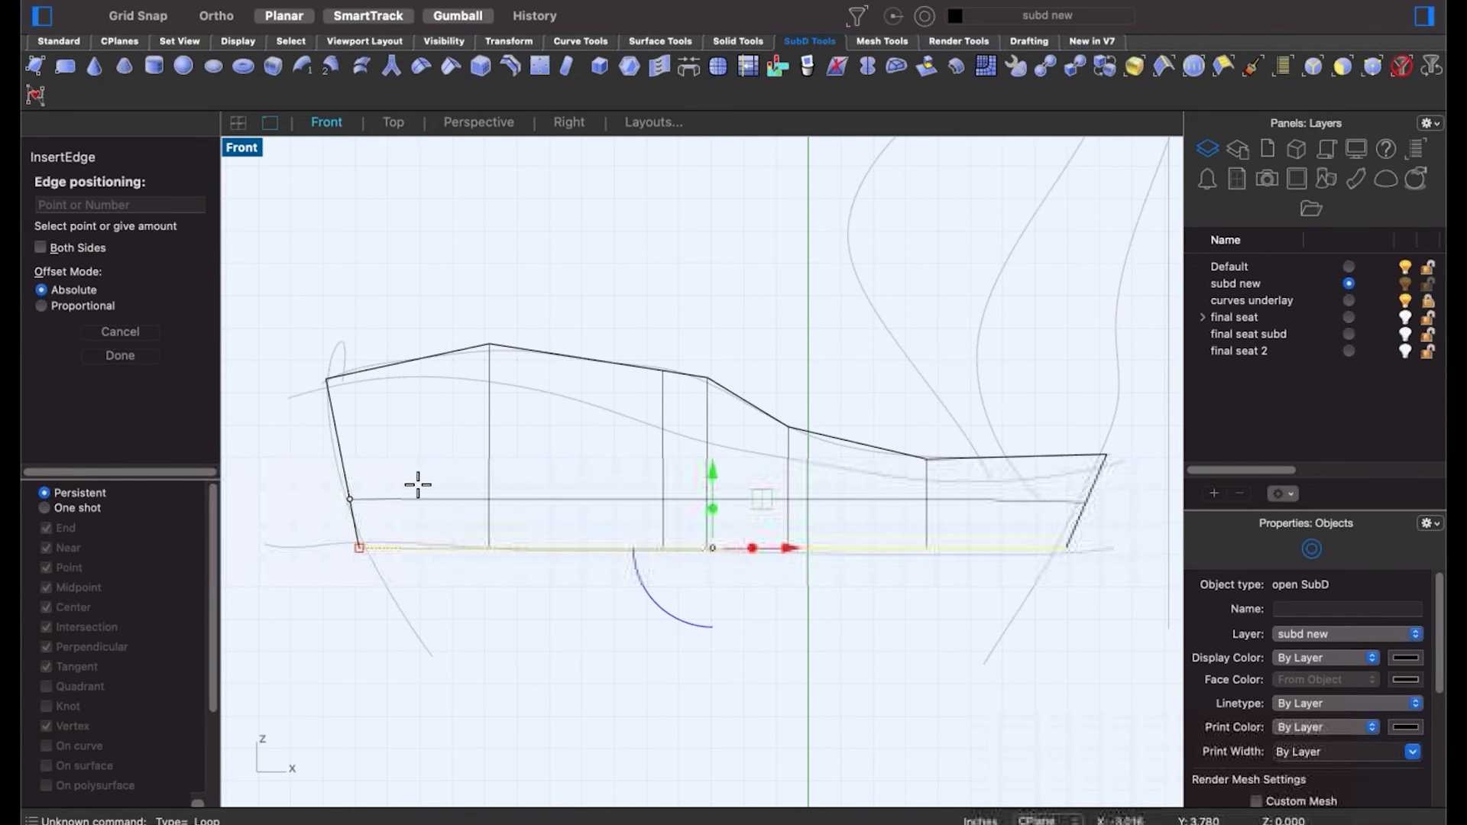
pyautogui.click(417, 491)
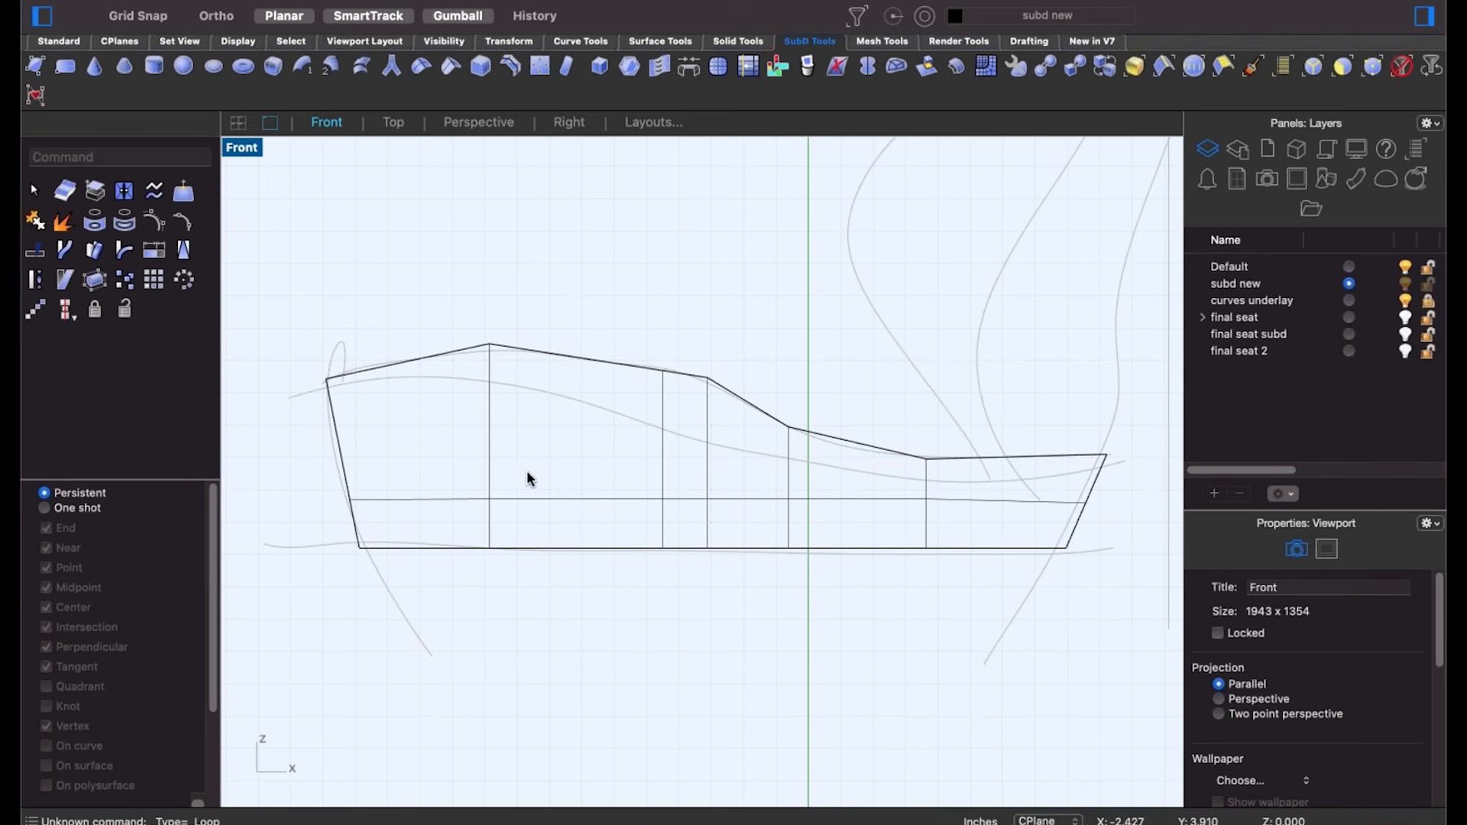
# Raise the inserted loop's vertices below the seat's slope and its crest so the loop follows the upper profile.
pyautogui.keyDown('shift'); pyautogui.keyDown('super'); pyautogui.click(788, 501); pyautogui.keyUp('super'); pyautogui.keyUp('shift')
pyautogui.moveTo(787, 489); pyautogui.dragTo(776, 485)
pyautogui.click(613, 467)
pyautogui.keyDown('shift'); pyautogui.keyDown('super'); pyautogui.moveTo(612, 468); pyautogui.dragTo(682, 489); pyautogui.keyUp('super'); pyautogui.keyUp('shift')
pyautogui.click(571, 458)
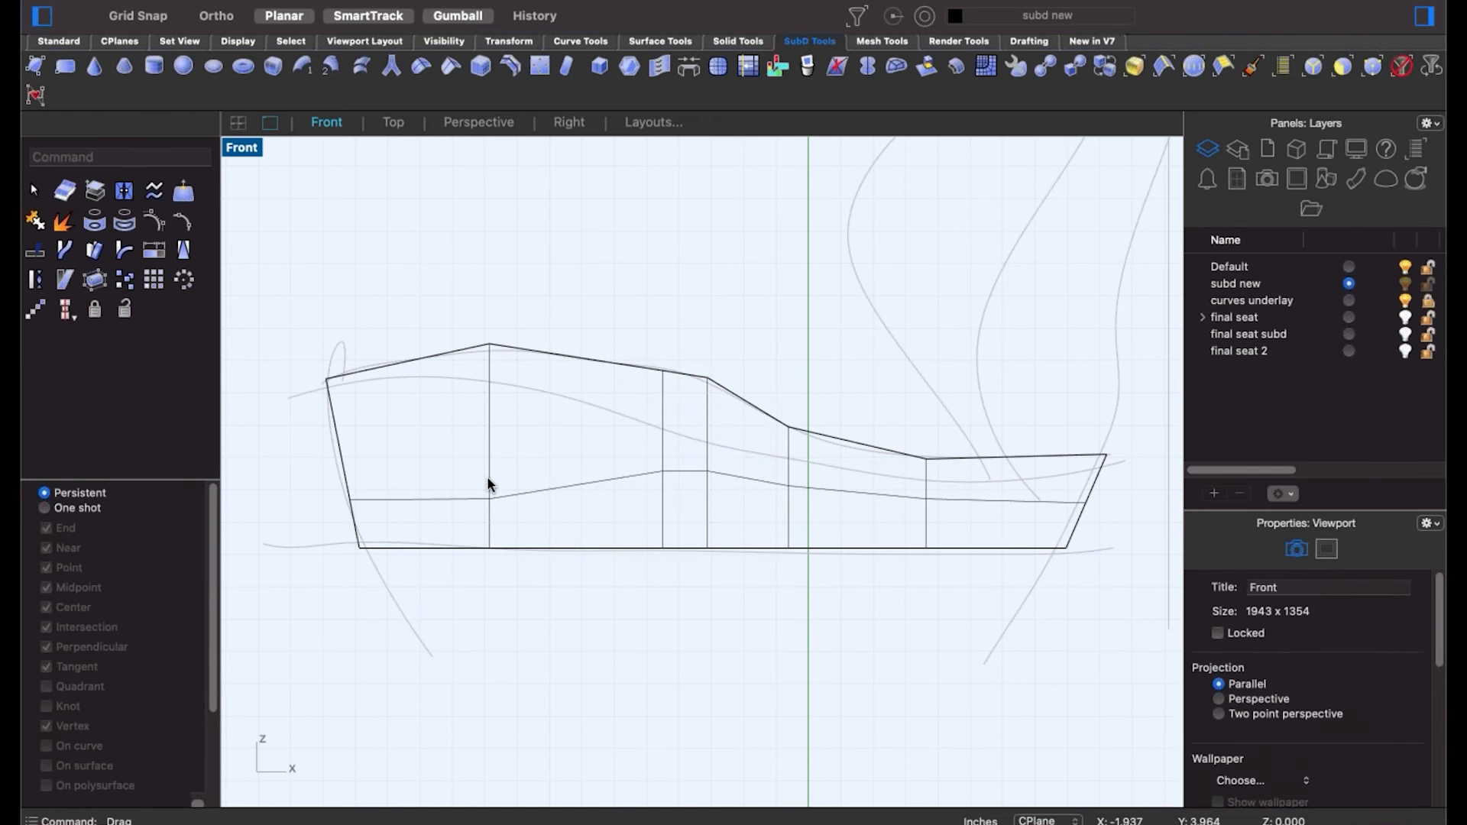
# Raise the loop's vertex below the profile's peak and move its front end vertex up onto the front underlay curve.
pyautogui.moveTo(471, 474); pyautogui.dragTo(490, 434)
pyautogui.click(413, 434)
pyautogui.moveTo(326, 480)
pyautogui.keyDown('shift'); pyautogui.keyDown('super'); pyautogui.mouseDown()
pyautogui.moveTo(374, 505)
pyautogui.moveTo(318, 475)
pyautogui.moveTo(334, 468)
pyautogui.mouseUp(); pyautogui.keyUp('super'); pyautogui.keyUp('shift')
pyautogui.click(442, 434)
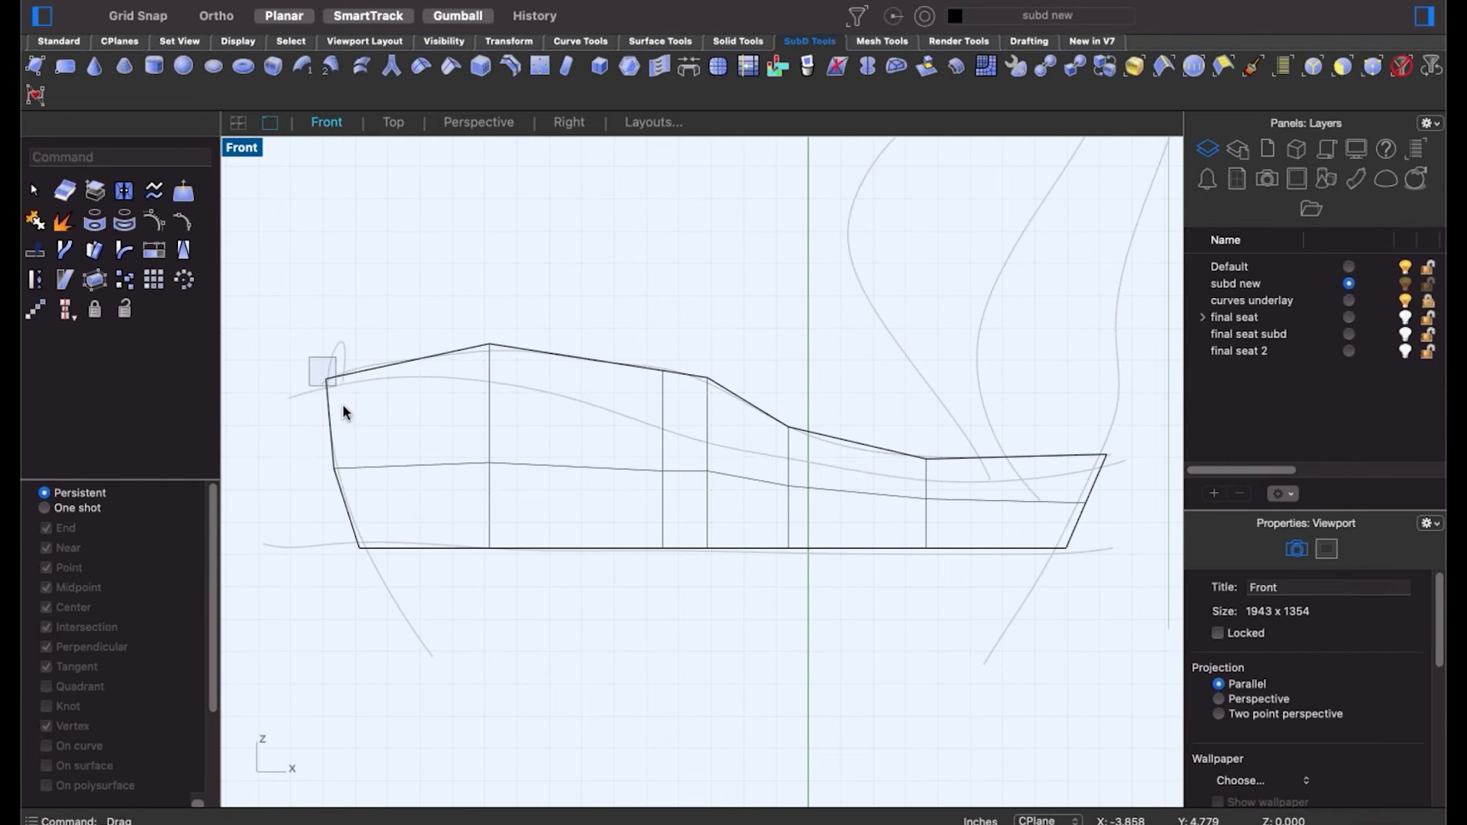
pyautogui.moveTo(343, 405); pyautogui.dragTo(340, 514)
pyautogui.keyDown('shift'); pyautogui.moveTo(420, 608); pyautogui.dragTo(423, 609); pyautogui.keyUp('shift')
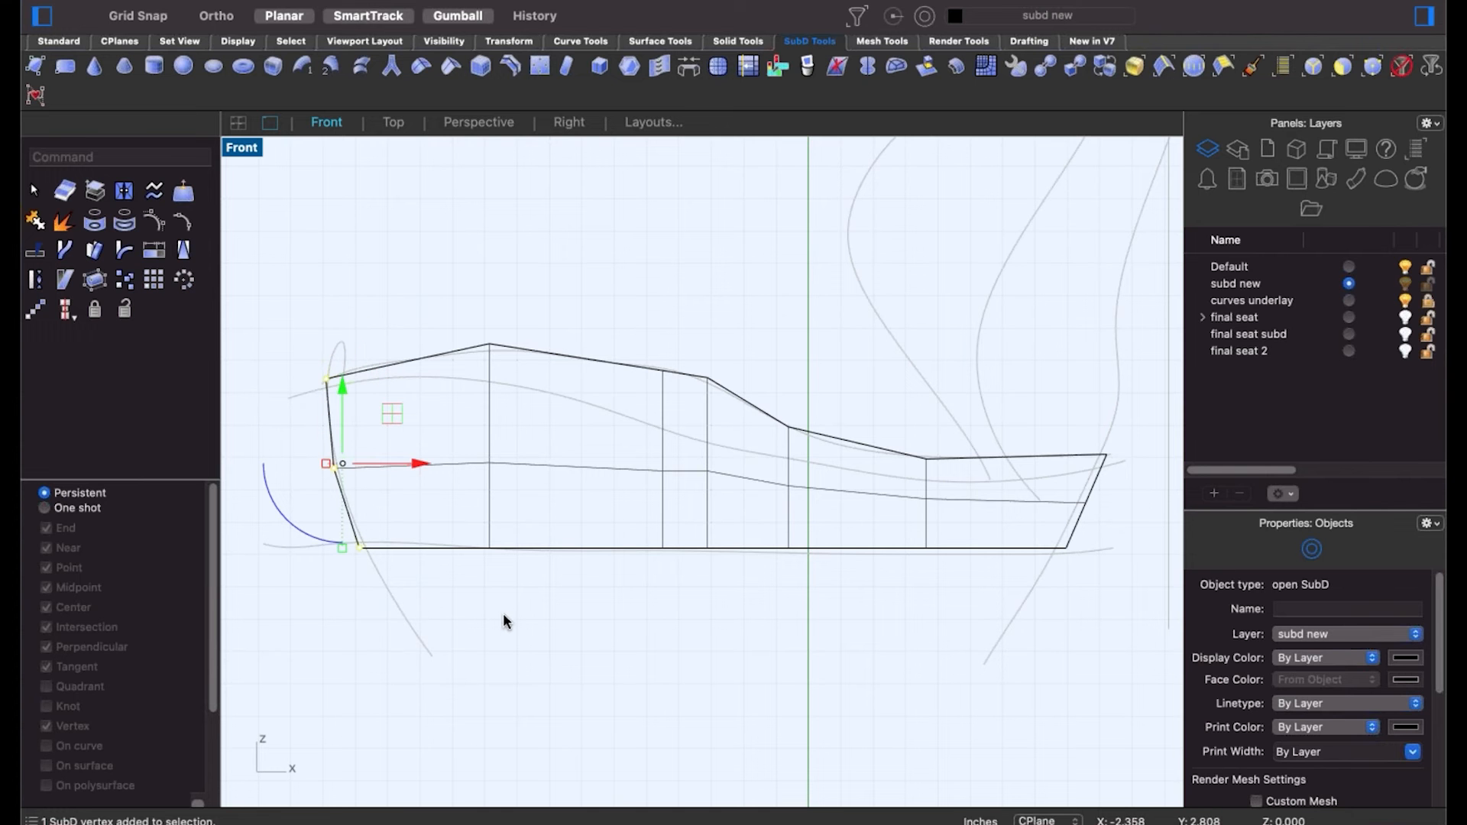
pyautogui.click(548, 605)
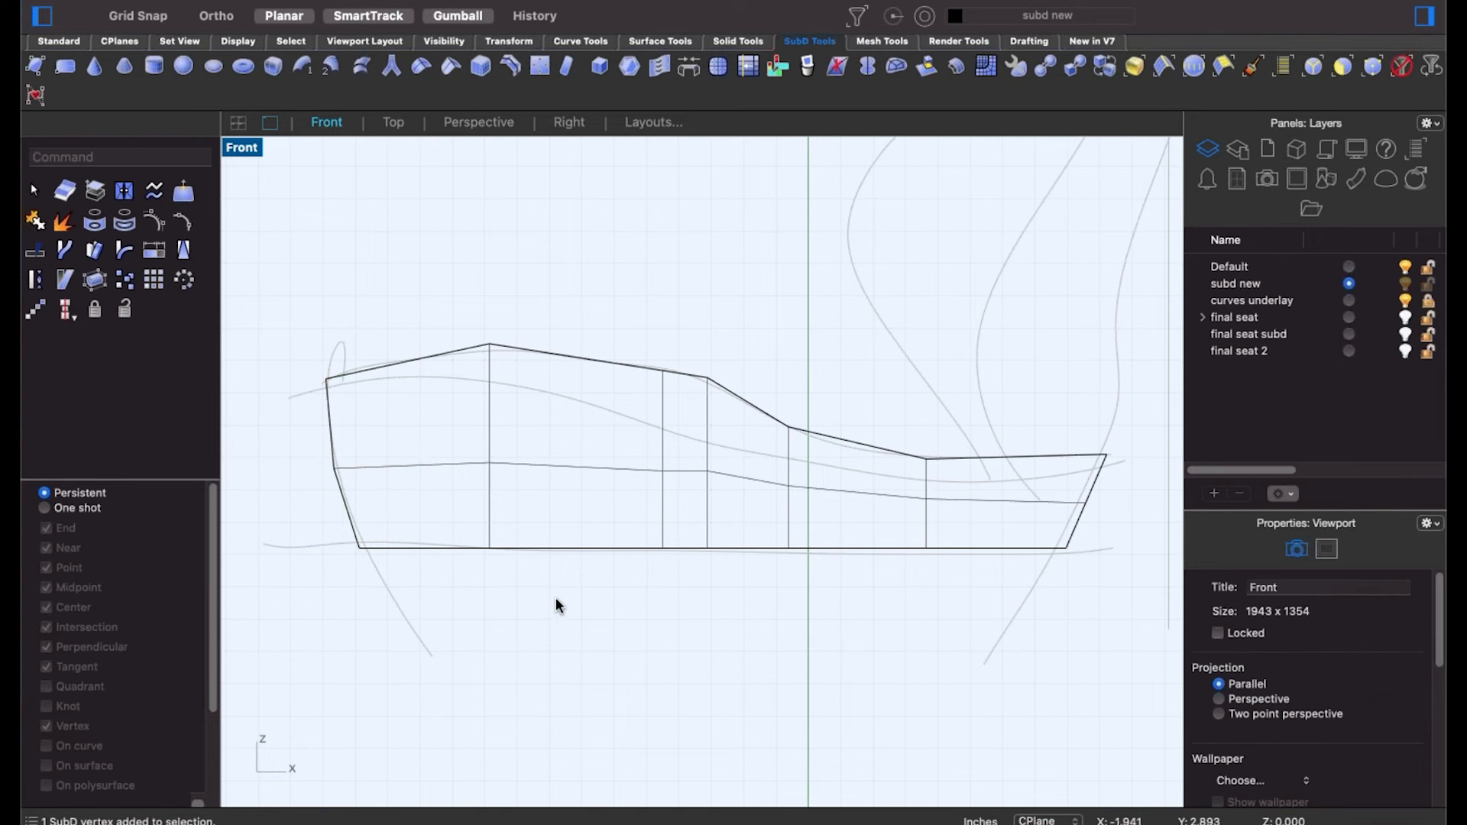
# Move the seat's lower rear corner vertex slightly further inward onto the rear underlay curve.
pyautogui.scroll(3, 1047, 563)
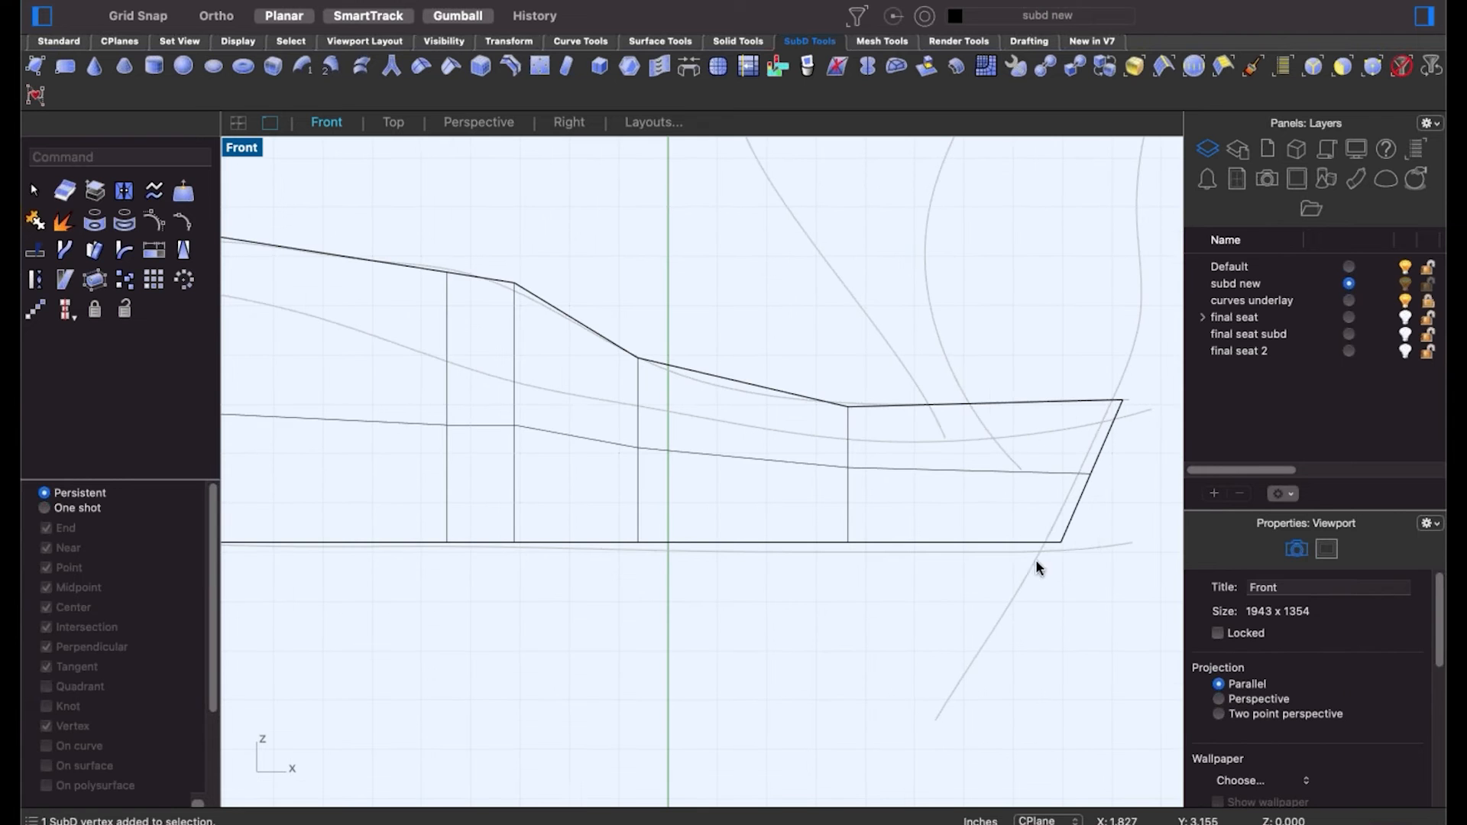
pyautogui.moveTo(1099, 550); pyautogui.dragTo(1046, 544)
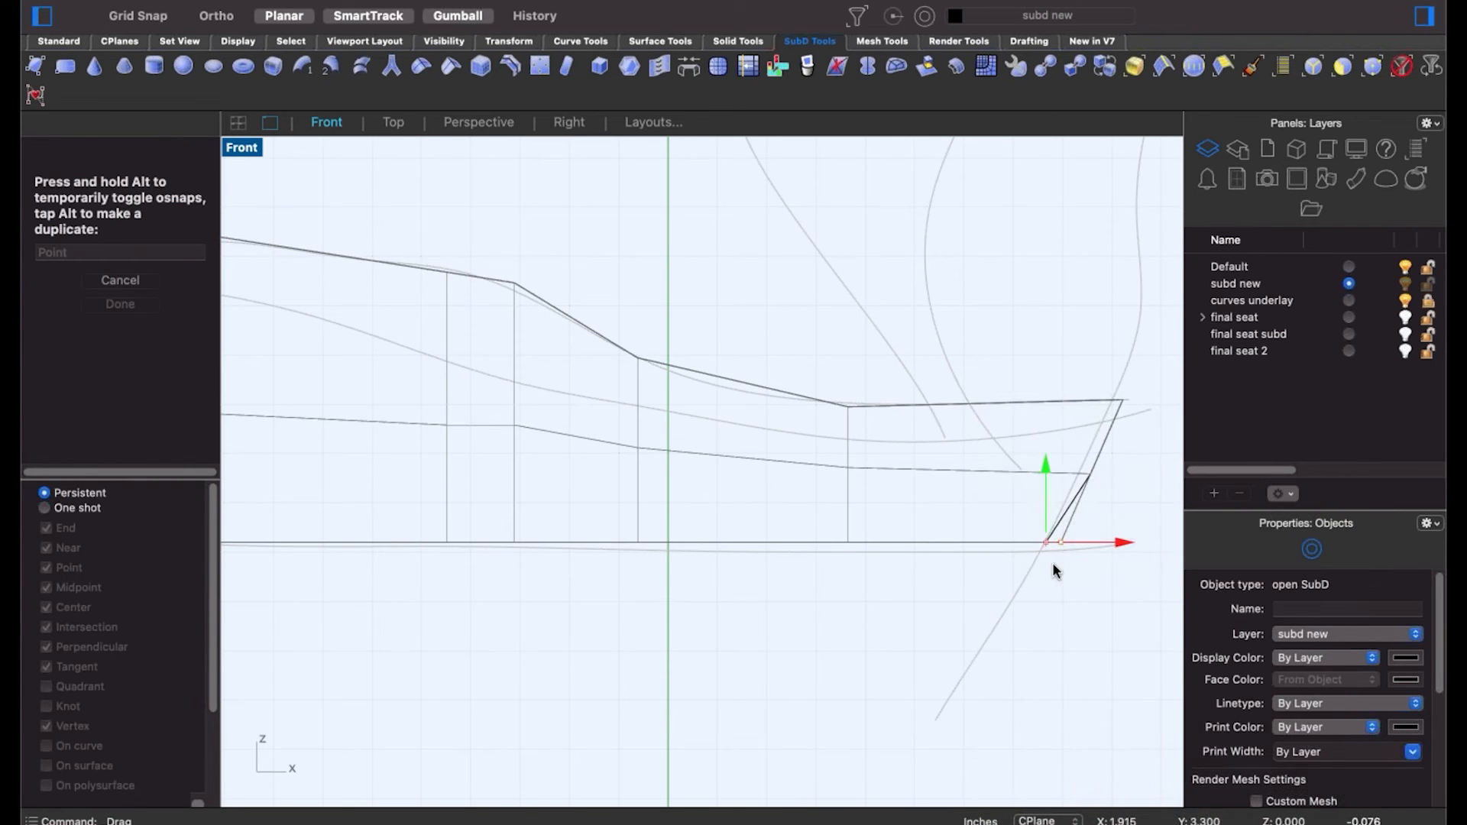
pyautogui.click(1054, 567)
pyautogui.moveTo(1105, 527); pyautogui.dragTo(901, 605, button='right')
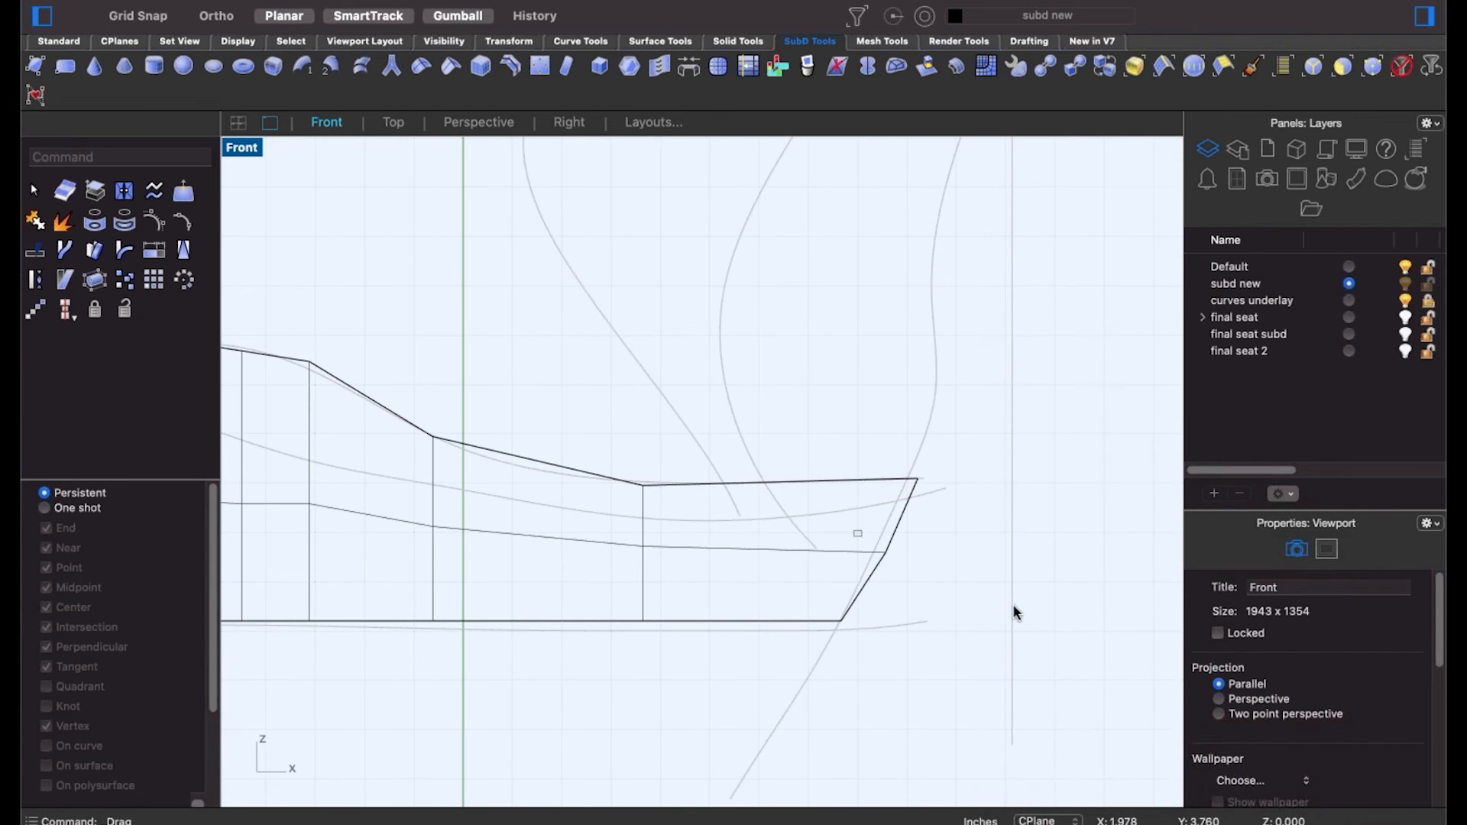
# Shift the rear edge's middle and top vertices slightly inward to match the rear underlay curve.
pyautogui.moveTo(1016, 612); pyautogui.dragTo(879, 552)
pyautogui.click(917, 571)
pyautogui.moveTo(906, 462)
pyautogui.mouseDown()
pyautogui.moveTo(937, 500)
pyautogui.moveTo(910, 481)
pyautogui.mouseUp()
pyautogui.click(924, 581)
pyautogui.moveTo(764, 644); pyautogui.dragTo(915, 549, button='right')
pyautogui.scroll(-6, 915, 548)
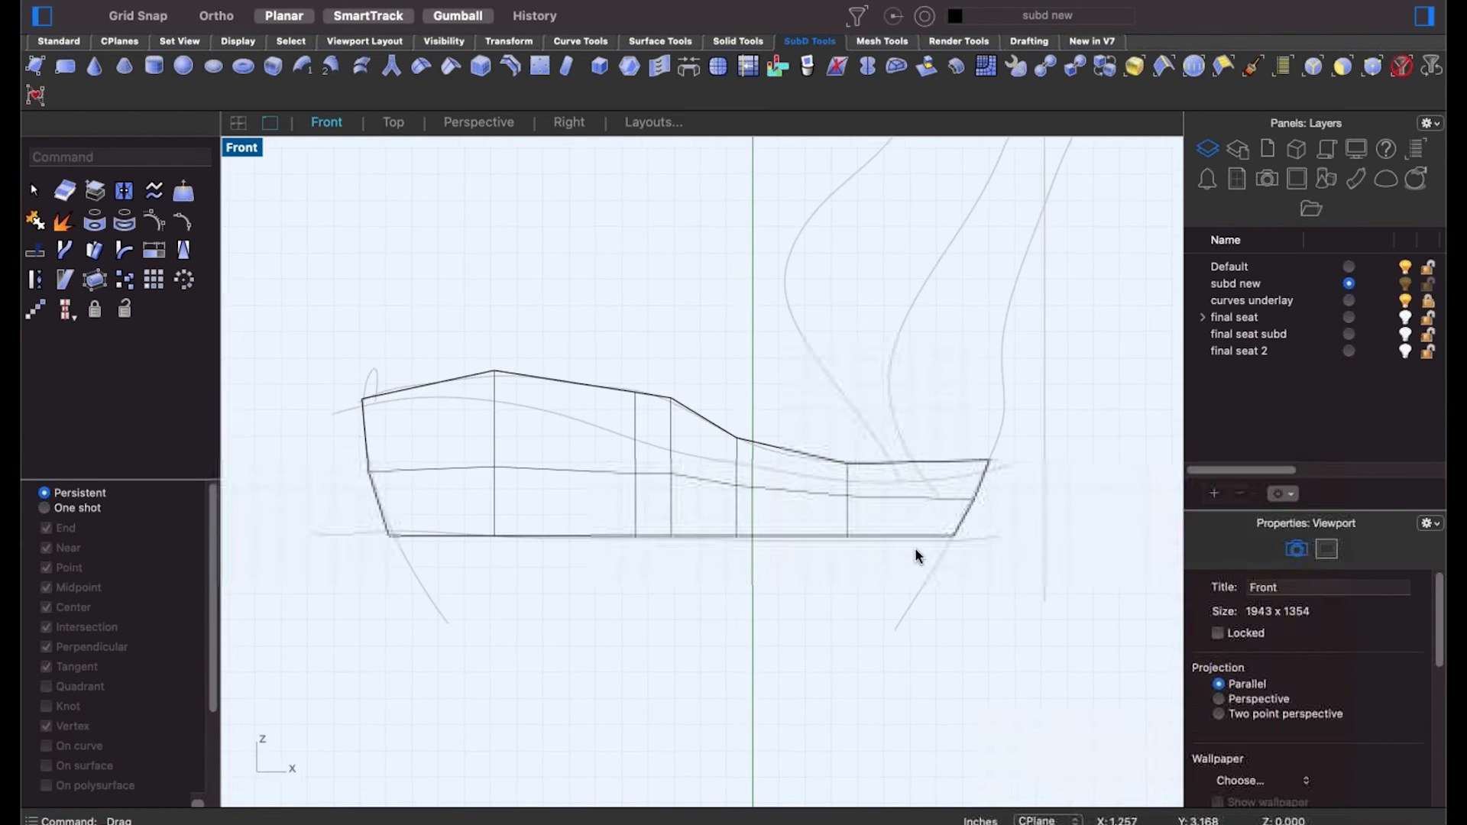
# In the Perspective view, lower the loop's vertex below the slope's crest slightly to even out the edge flow.
pyautogui.press('ctrl+super+p')
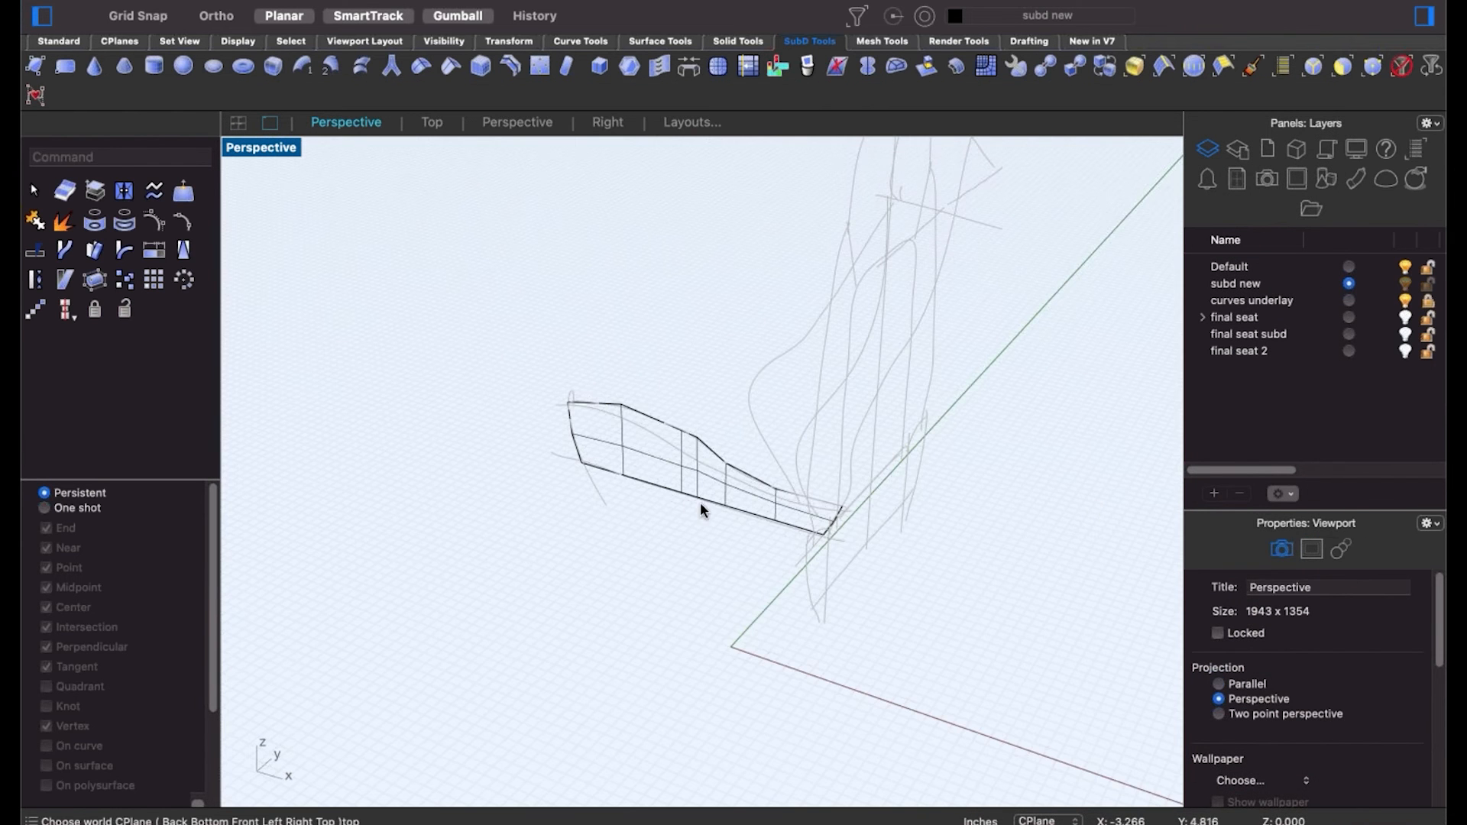
pyautogui.moveTo(699, 502)
pyautogui.mouseDown(button='right')
pyautogui.moveTo(877, 491)
pyautogui.moveTo(792, 543)
pyautogui.moveTo(653, 497)
pyautogui.moveTo(714, 511)
pyautogui.moveTo(691, 488)
pyautogui.mouseUp(button='right')
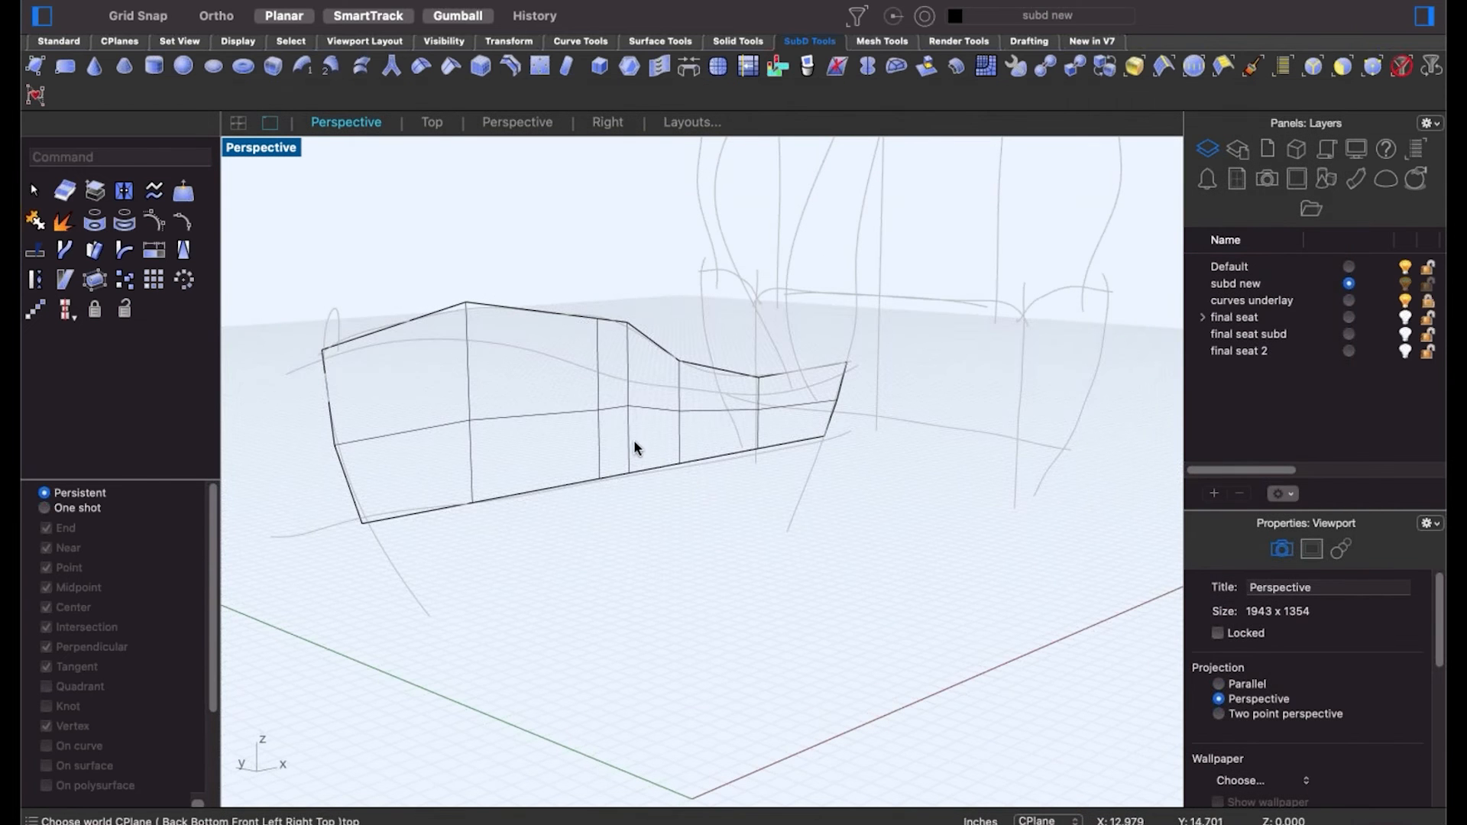
pyautogui.click(625, 410)
pyautogui.moveTo(628, 411); pyautogui.dragTo(631, 418)
pyautogui.click(744, 511)
pyautogui.moveTo(717, 498); pyautogui.dragTo(686, 480, button='right')
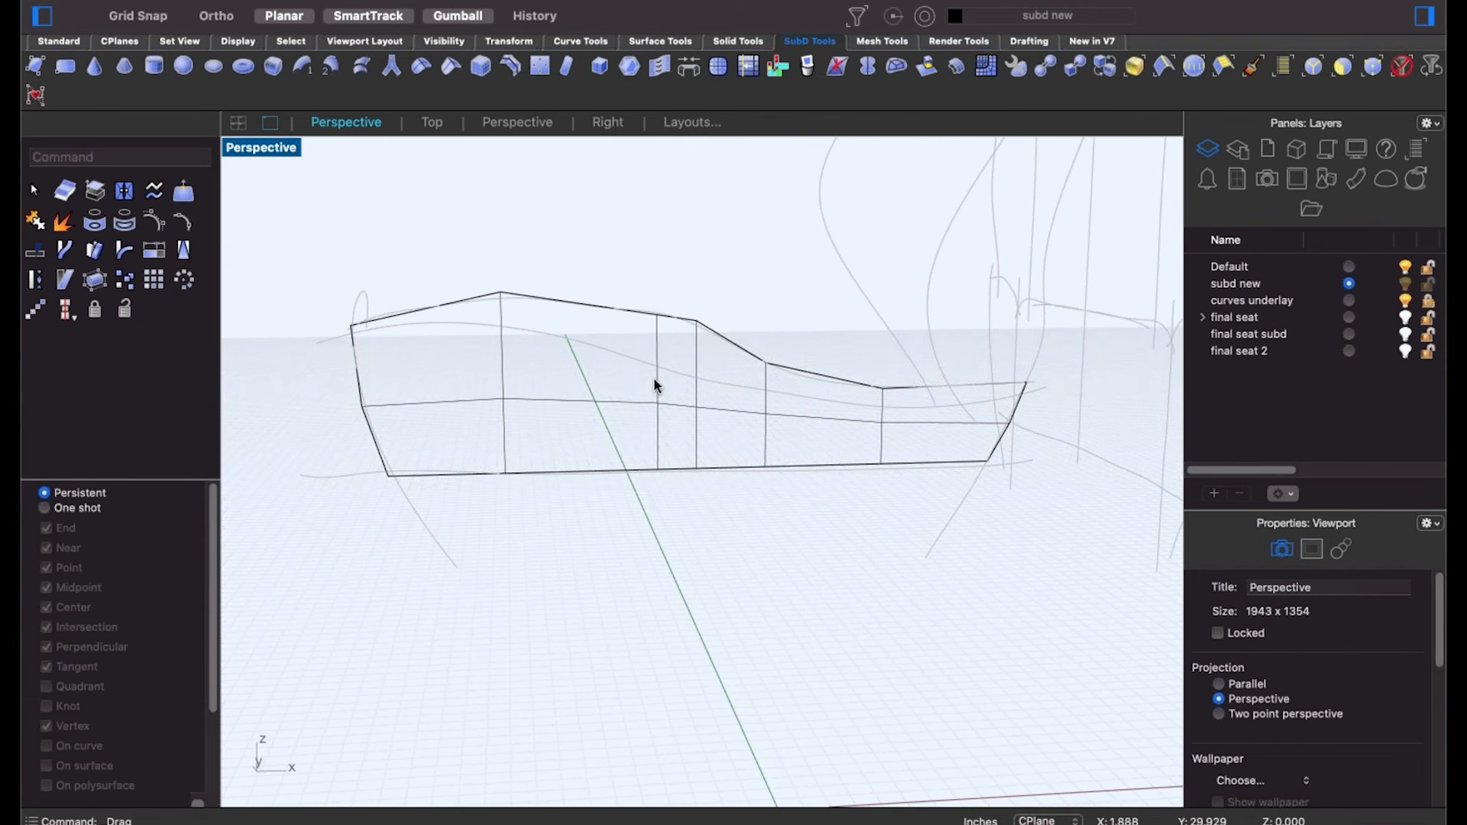
# Try deleting the vertical edge line just in front of the slope's crest, switch the display to smooth, and undo the deletion.
pyautogui.keyDown('shift'); pyautogui.keyDown('super'); pyautogui.click(655, 386); pyautogui.keyUp('super'); pyautogui.keyUp('shift')
pyautogui.click(674, 508)
pyautogui.moveTo(674, 507); pyautogui.dragTo(659, 506, button='right')
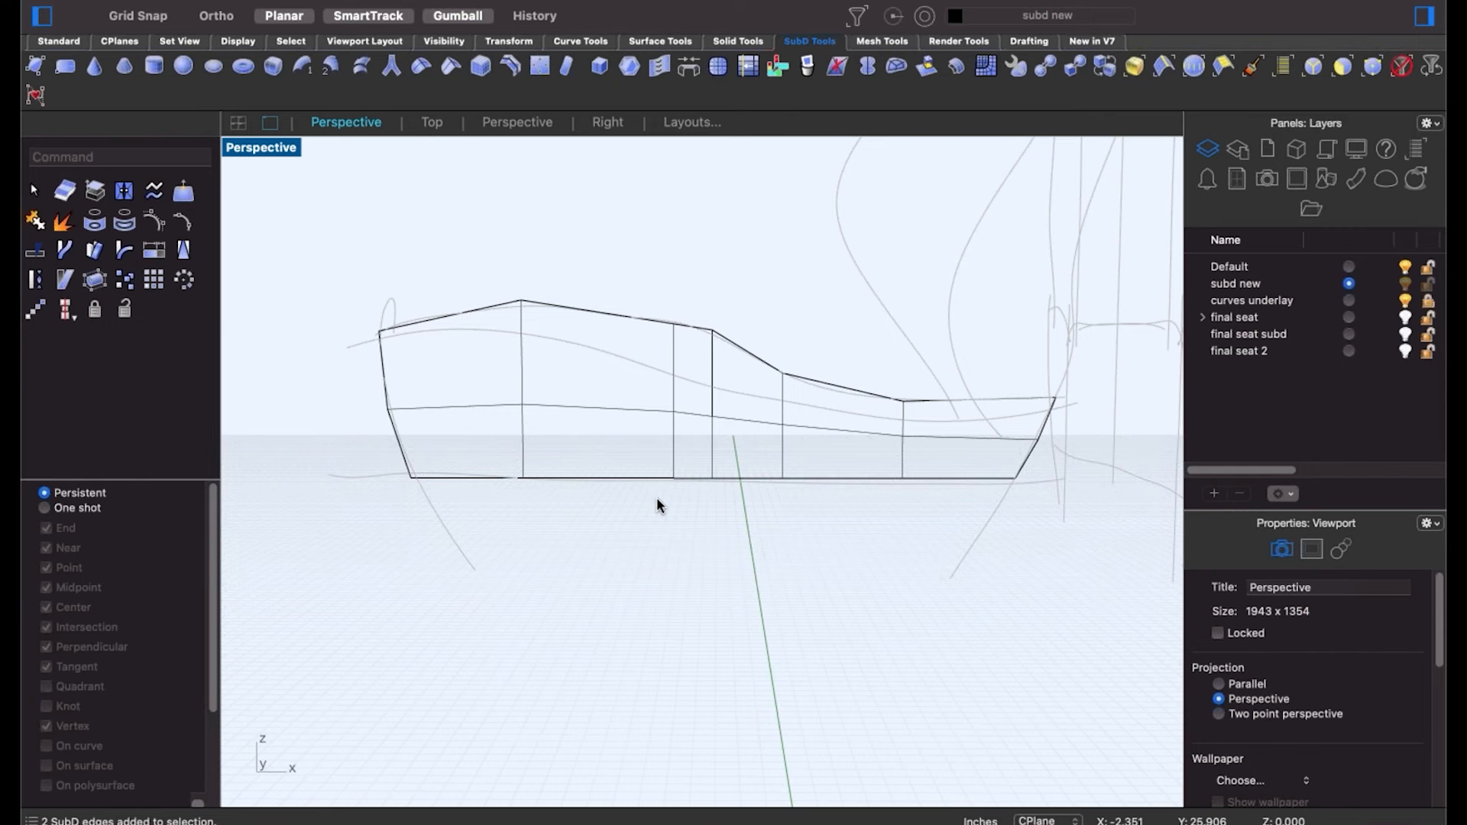
pyautogui.keyDown('shift'); pyautogui.keyDown('super'); pyautogui.click(673, 353); pyautogui.keyUp('super'); pyautogui.keyUp('shift')
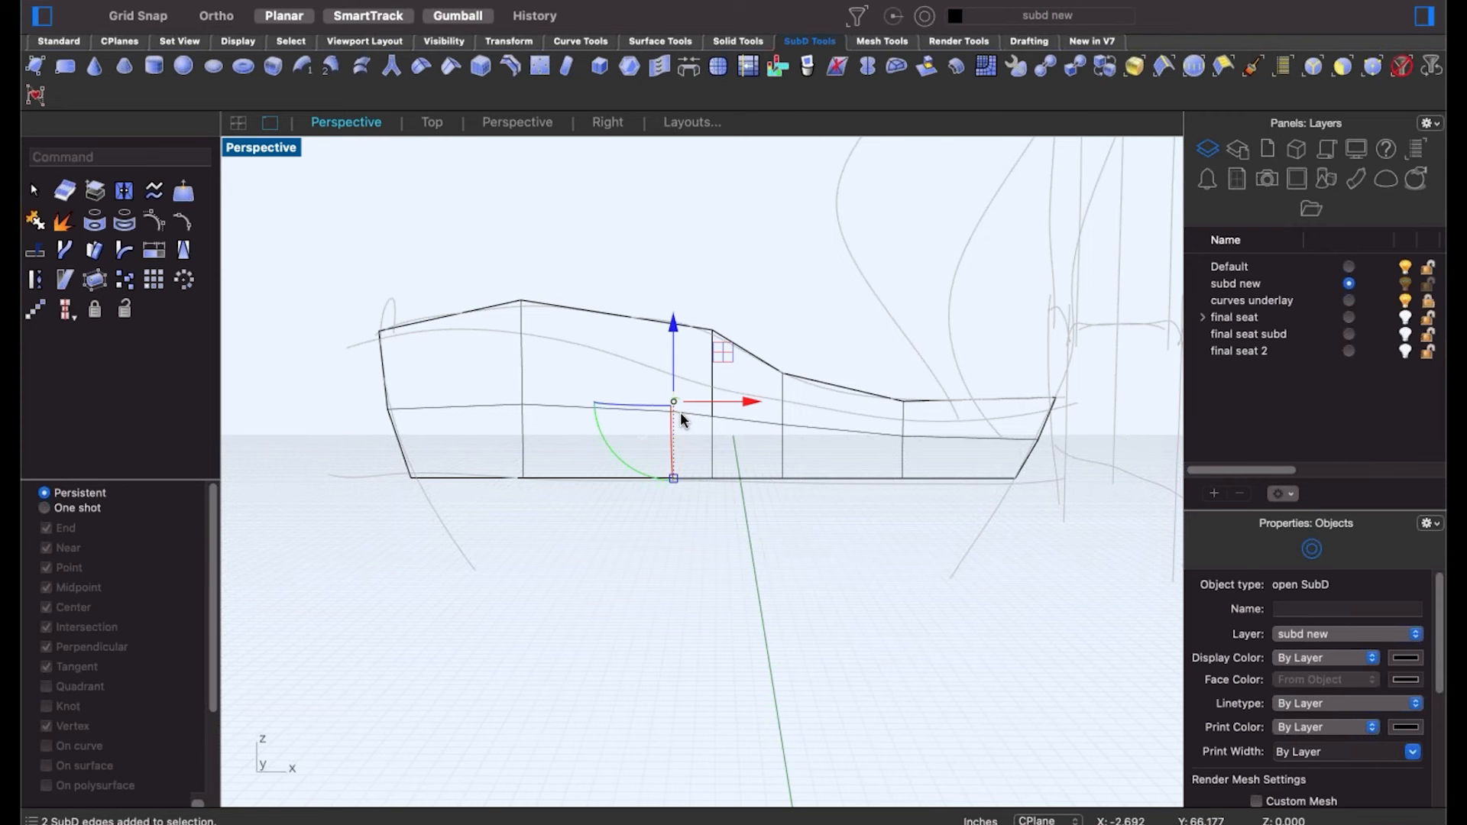
pyautogui.press('Delete')
pyautogui.press('Tab')
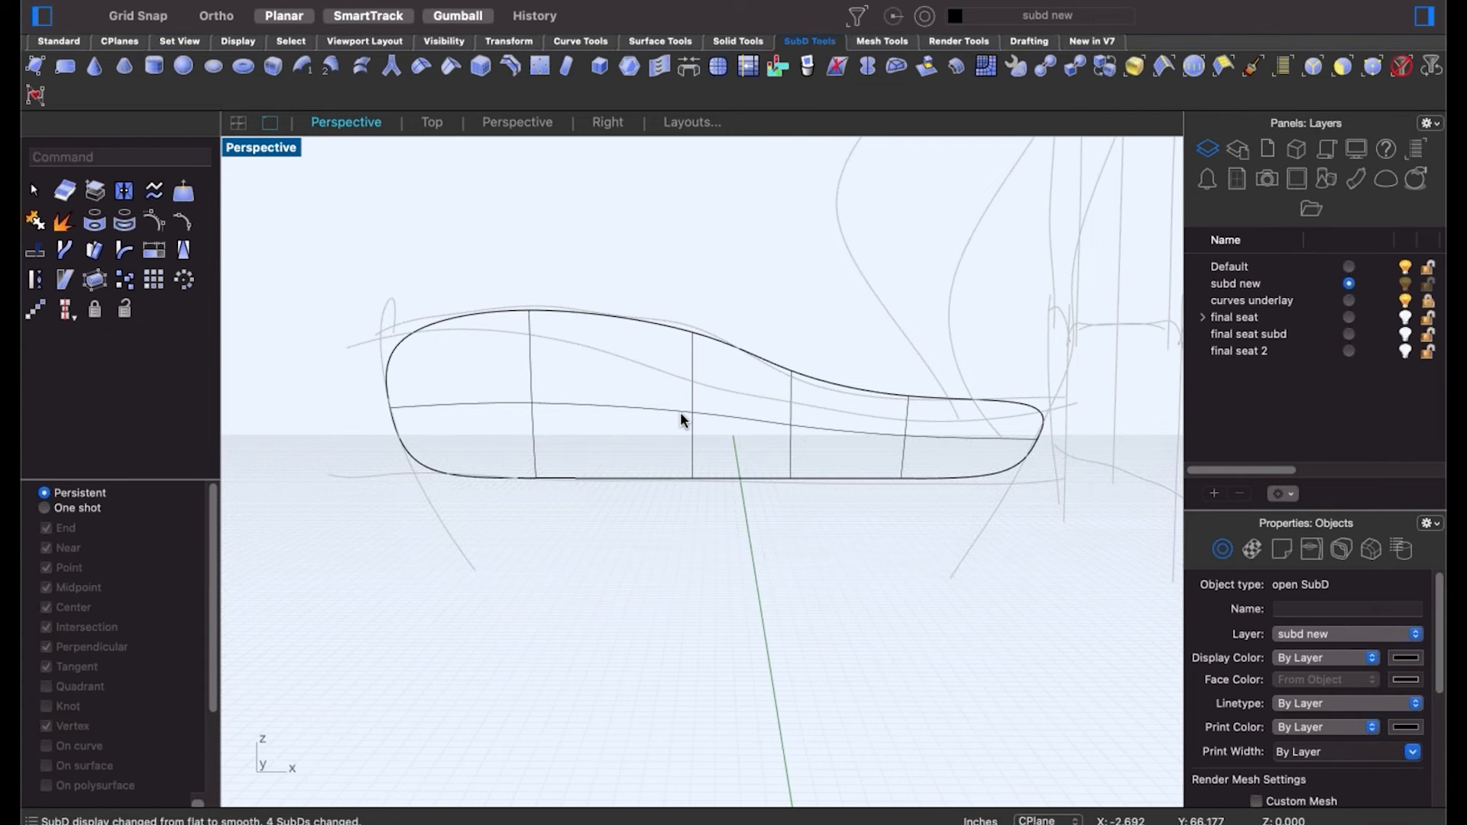
pyautogui.press('super+z')
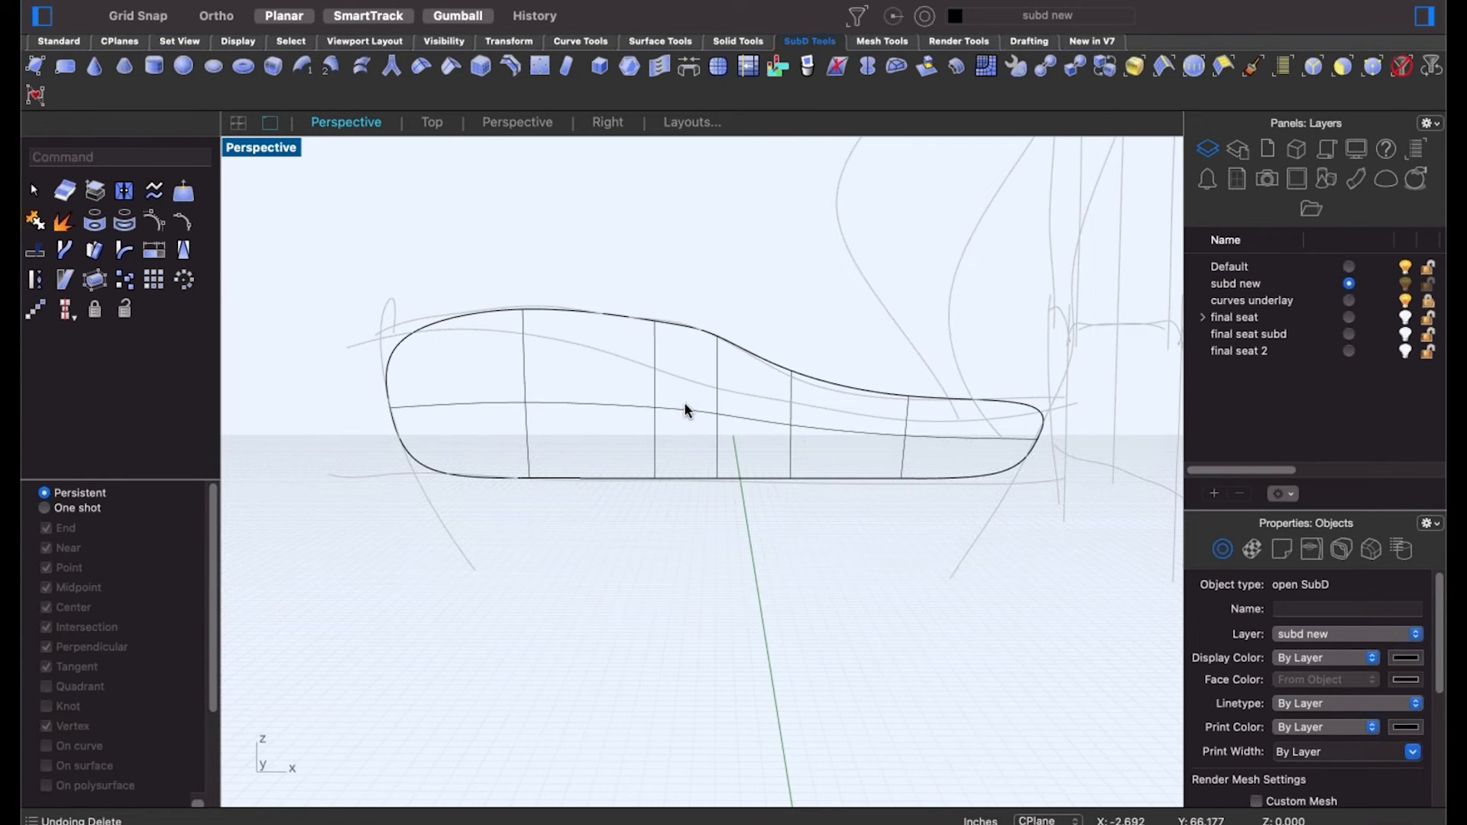
# Delete the vertical edge line in front of the crest again in smooth display to compare shapes, and undo it.
pyautogui.click(660, 385)
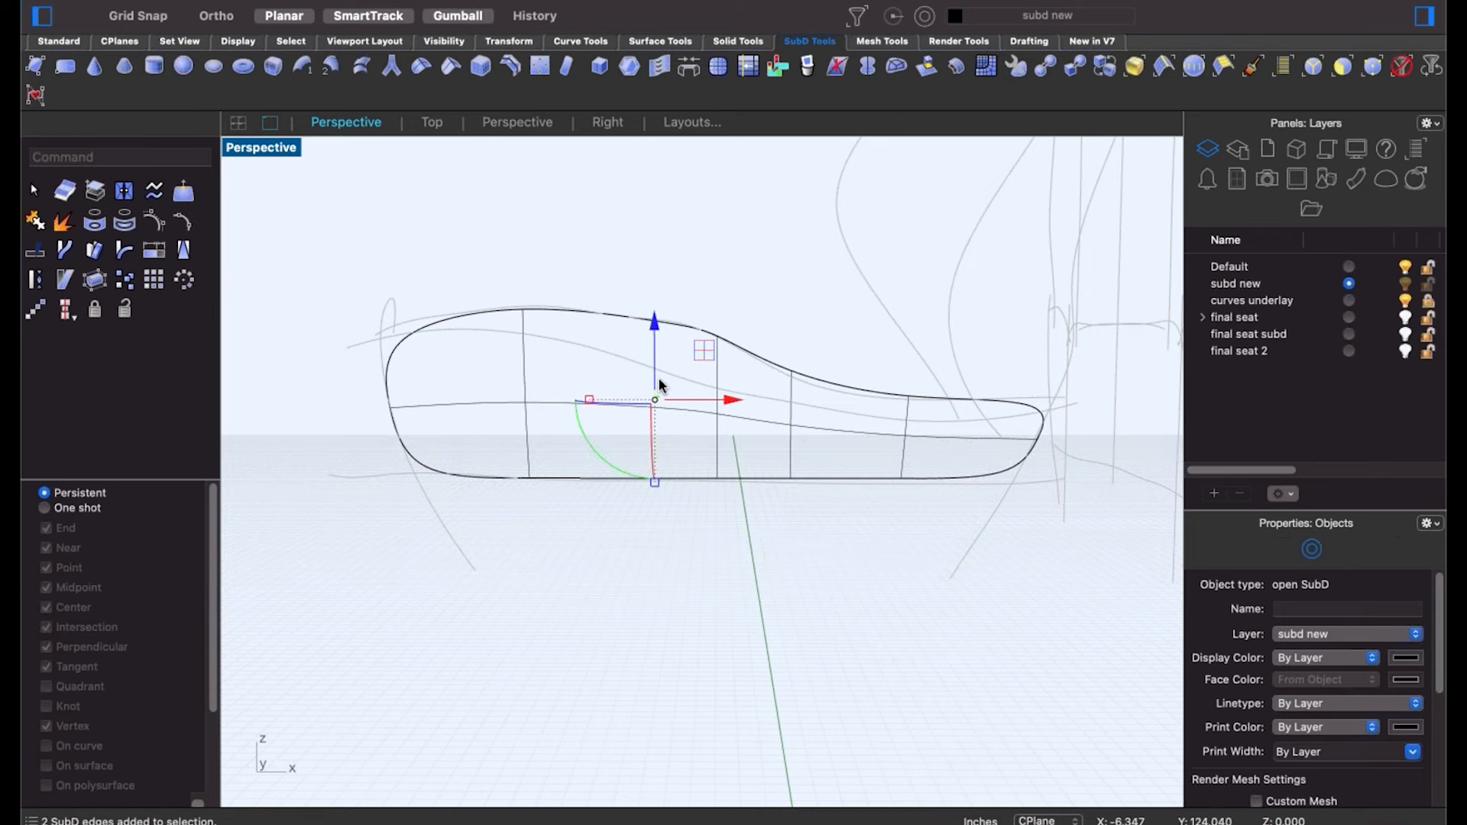
pyautogui.press('Delete')
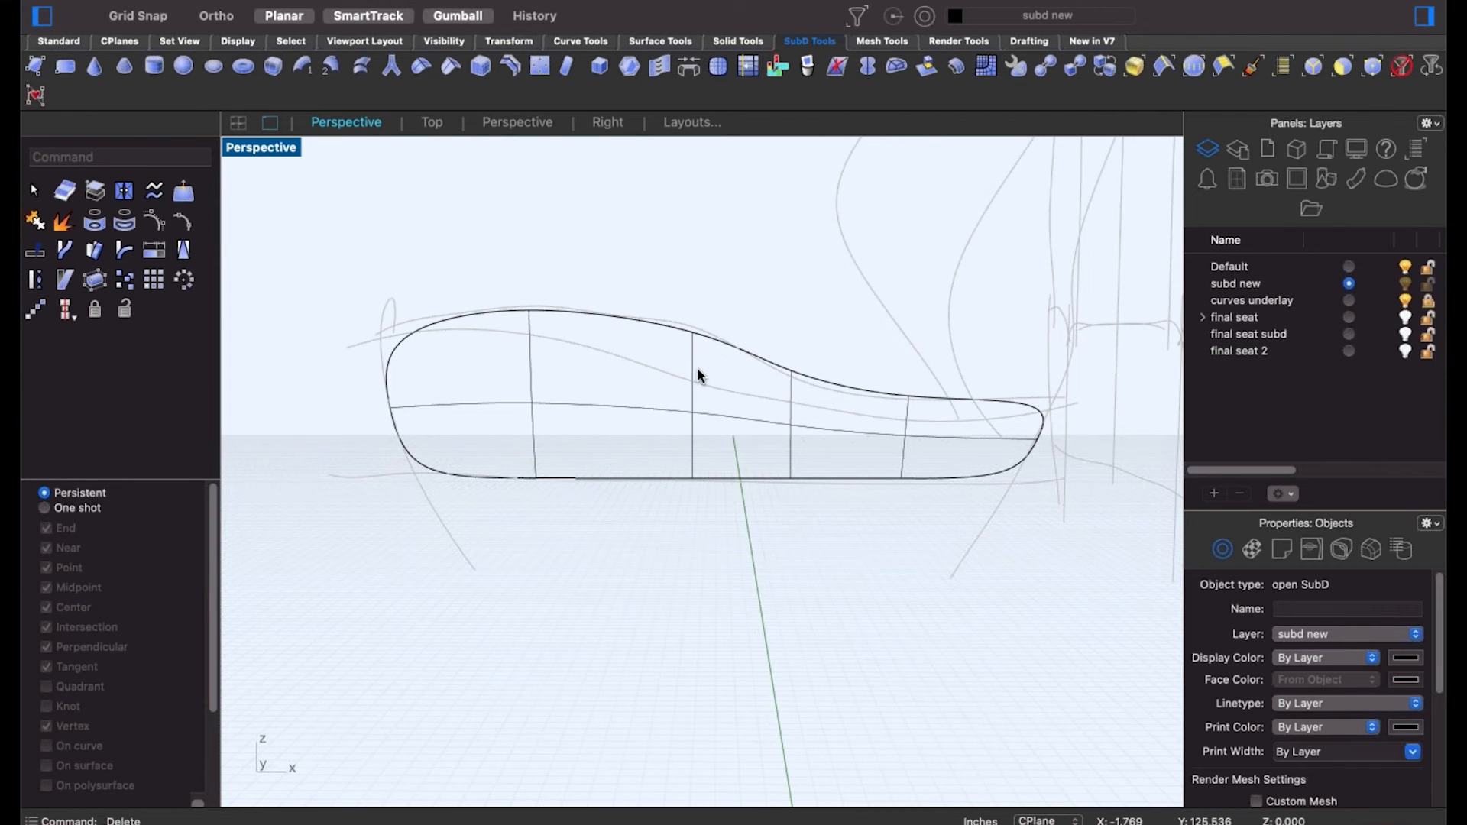
pyautogui.press('super+z')
pyautogui.scroll(3, 693, 541)
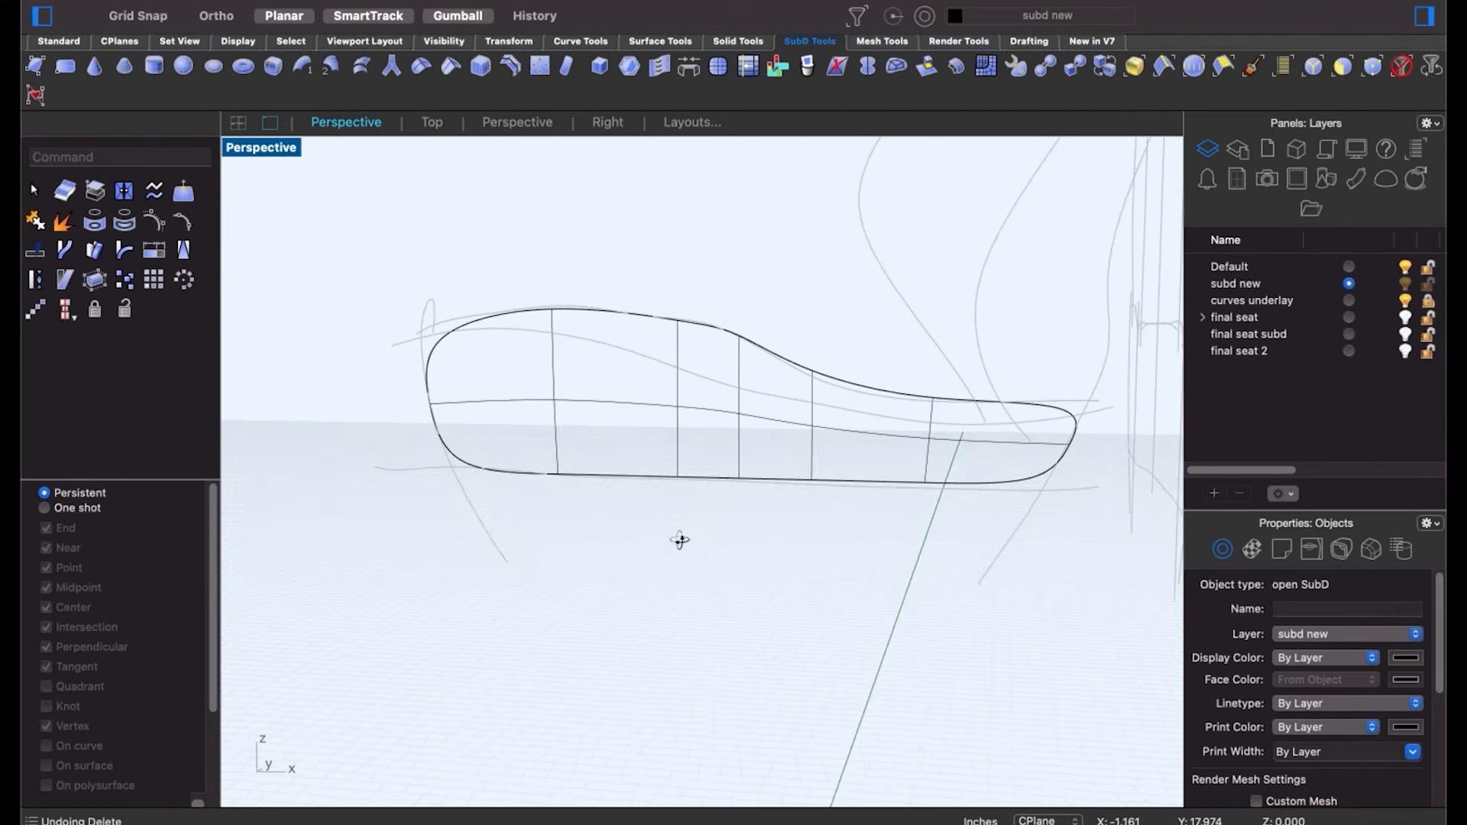
# In the Front view, lower the vertex at the foot of the slope onto the seat underlay curve.
pyautogui.hotkey('ctrl', 'F2')
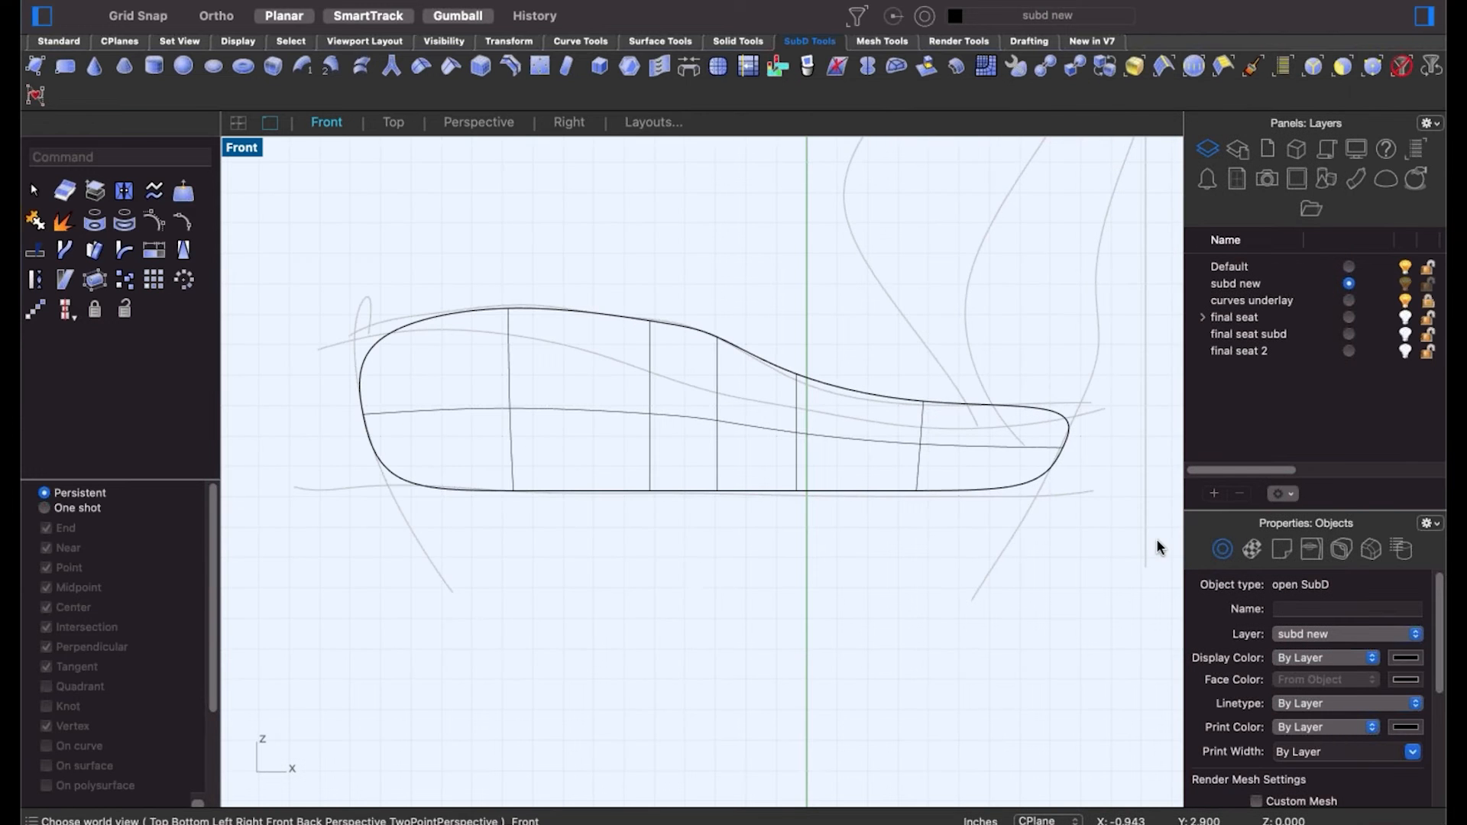
pyautogui.scroll(2, 874, 396)
pyautogui.click(779, 360)
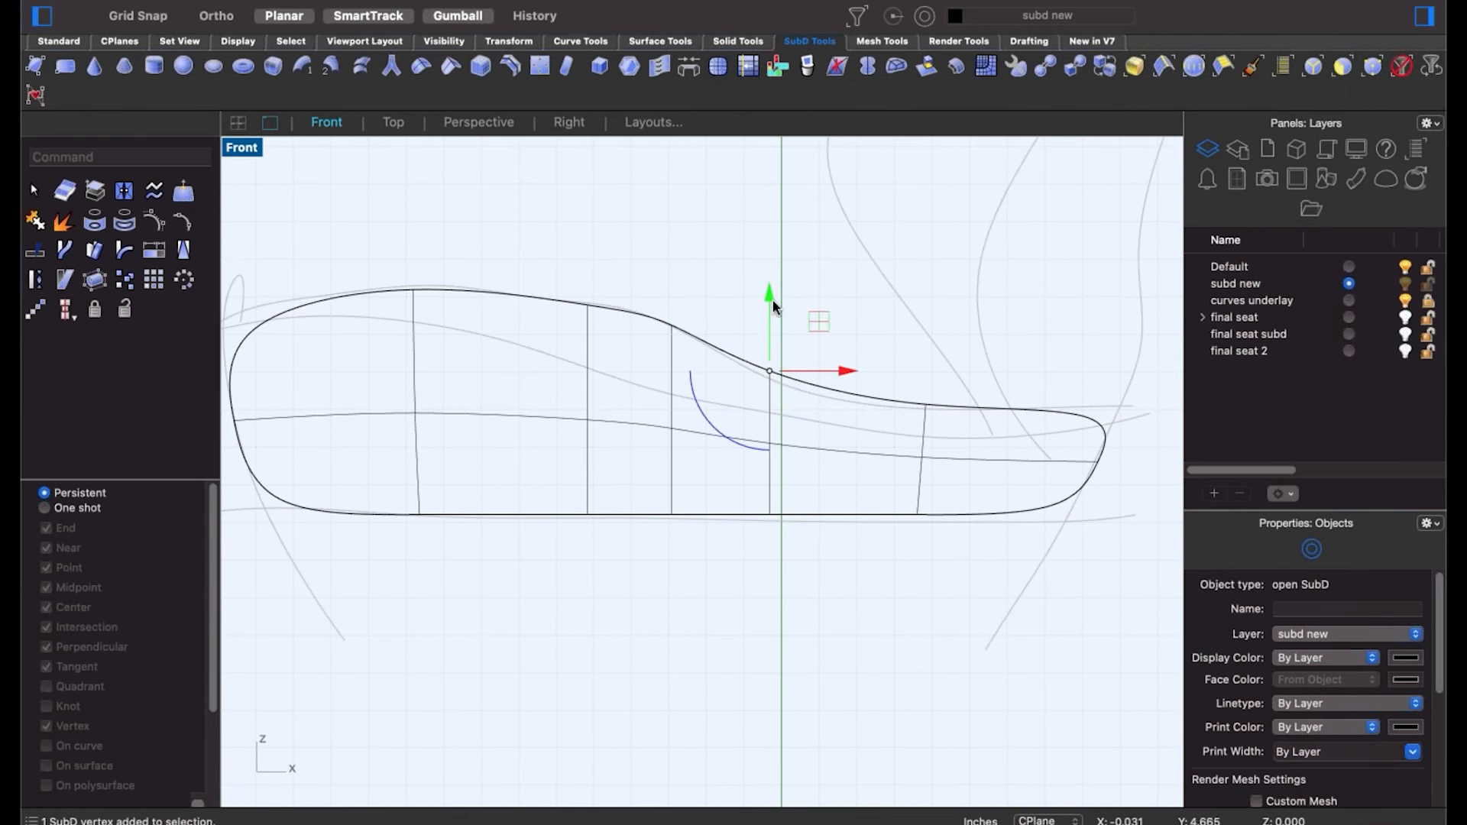
pyautogui.moveTo(772, 300); pyautogui.dragTo(770, 379)
pyautogui.click(895, 367)
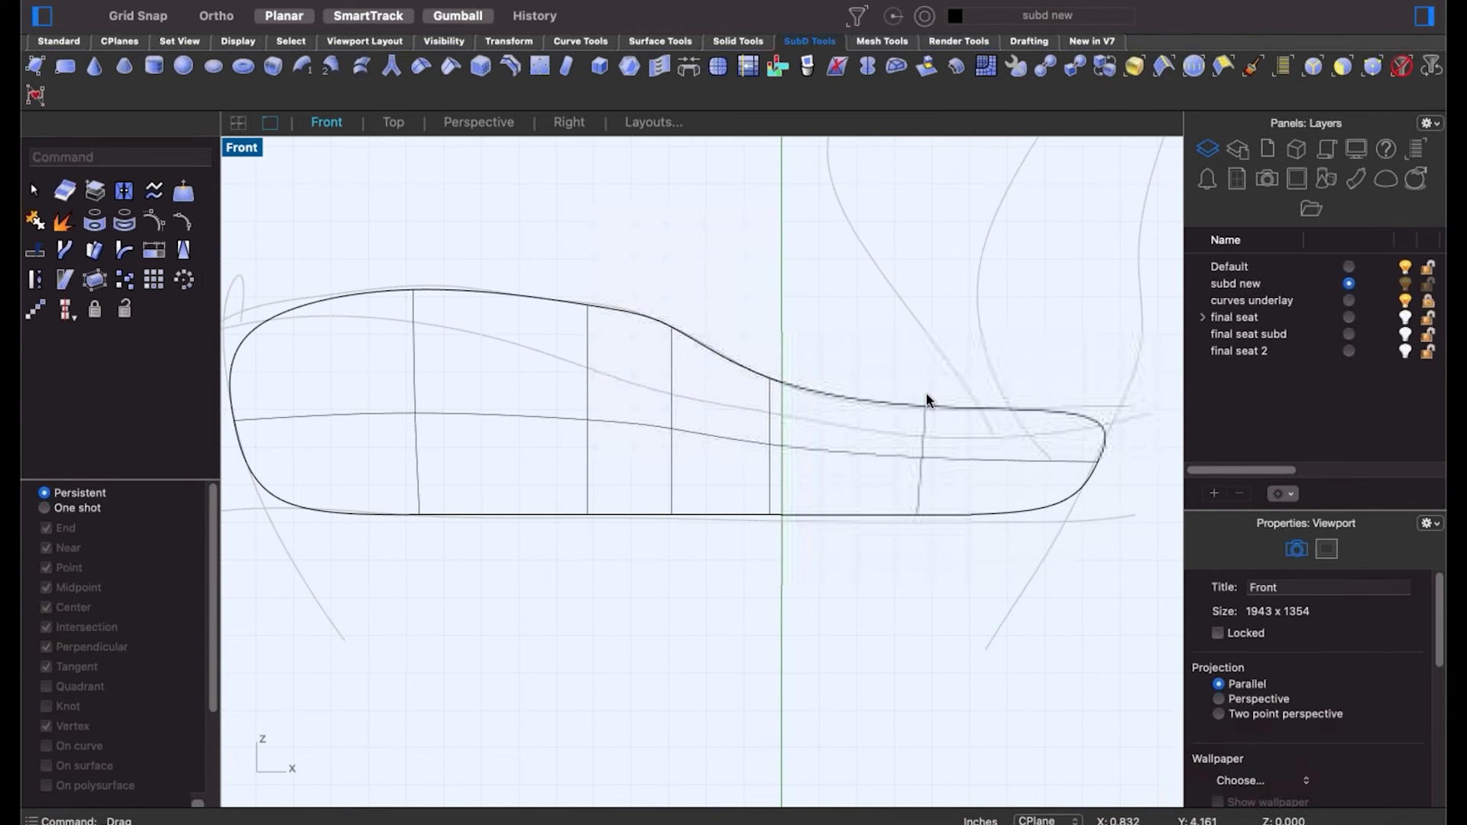
# Adjust the top vertex of the rearmost vertical edge slightly to refine the low rear section against the underlay.
pyautogui.click(925, 405)
pyautogui.moveTo(926, 406); pyautogui.dragTo(905, 393)
pyautogui.click(907, 579)
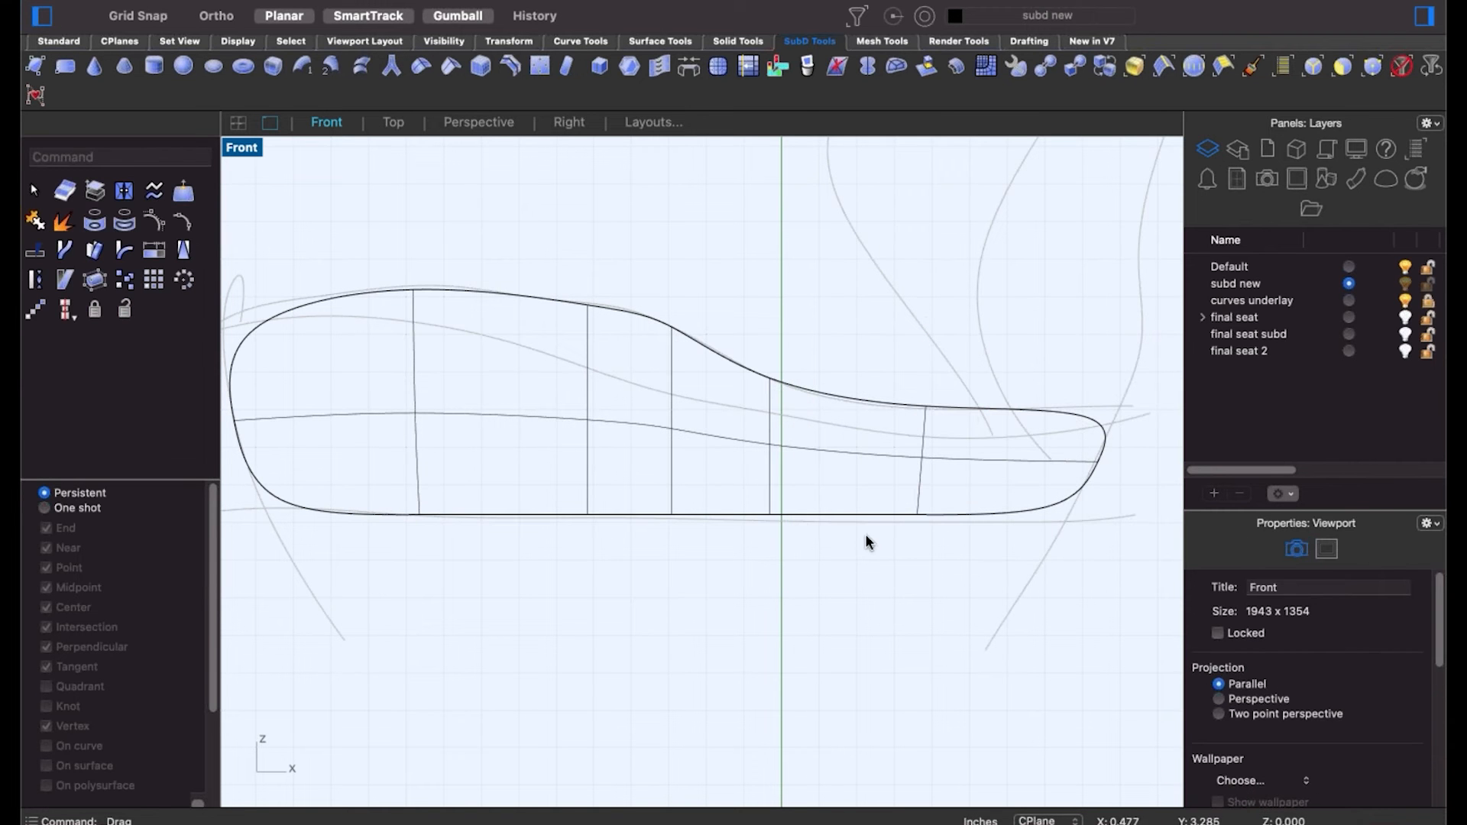
pyautogui.click(917, 510)
pyautogui.click(827, 678)
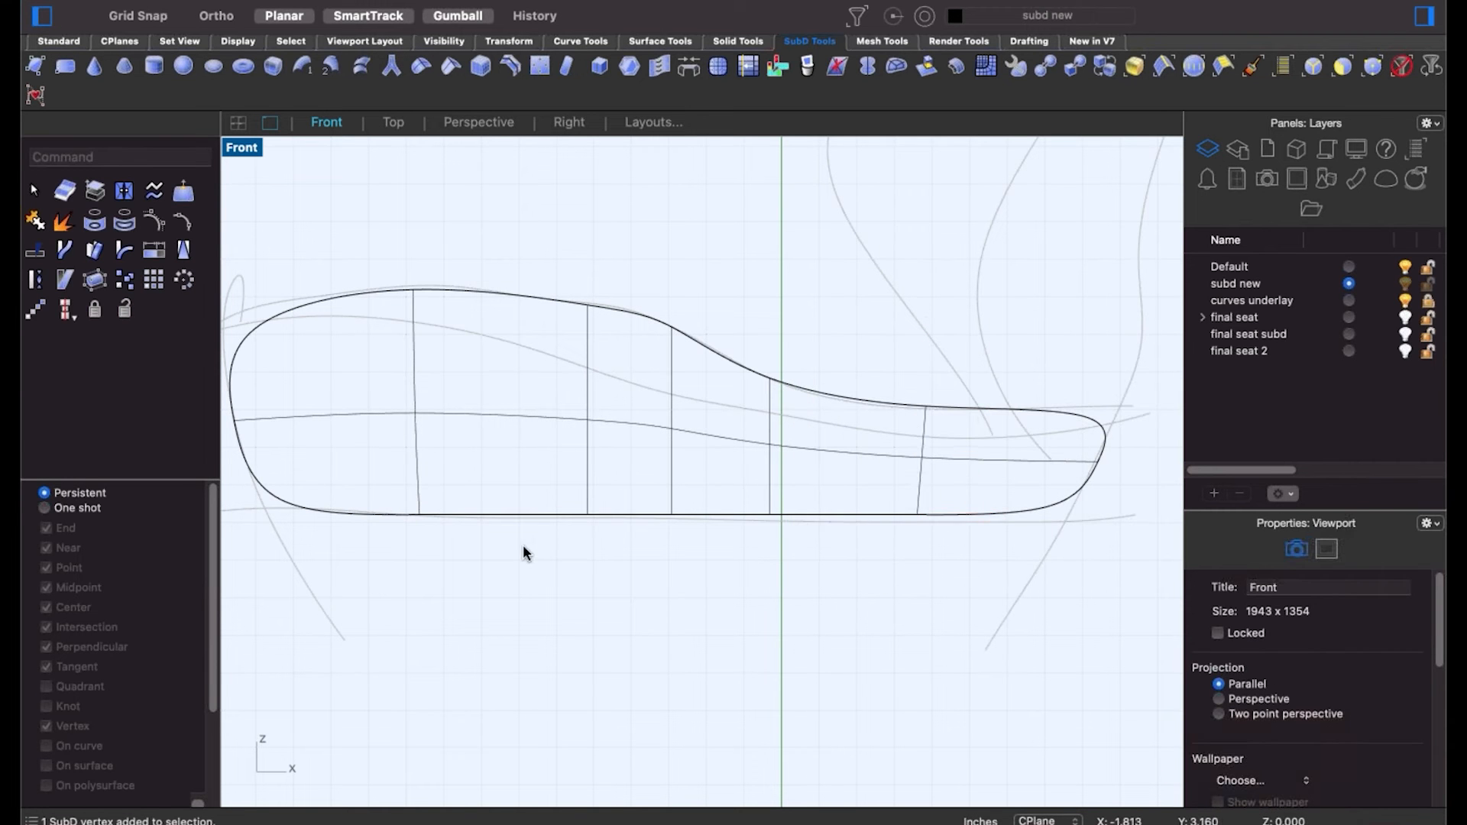
pyautogui.scroll(-2, 348, 498)
pyautogui.moveTo(348, 498); pyautogui.dragTo(489, 518, button='right')
pyautogui.scroll(1, 382, 432)
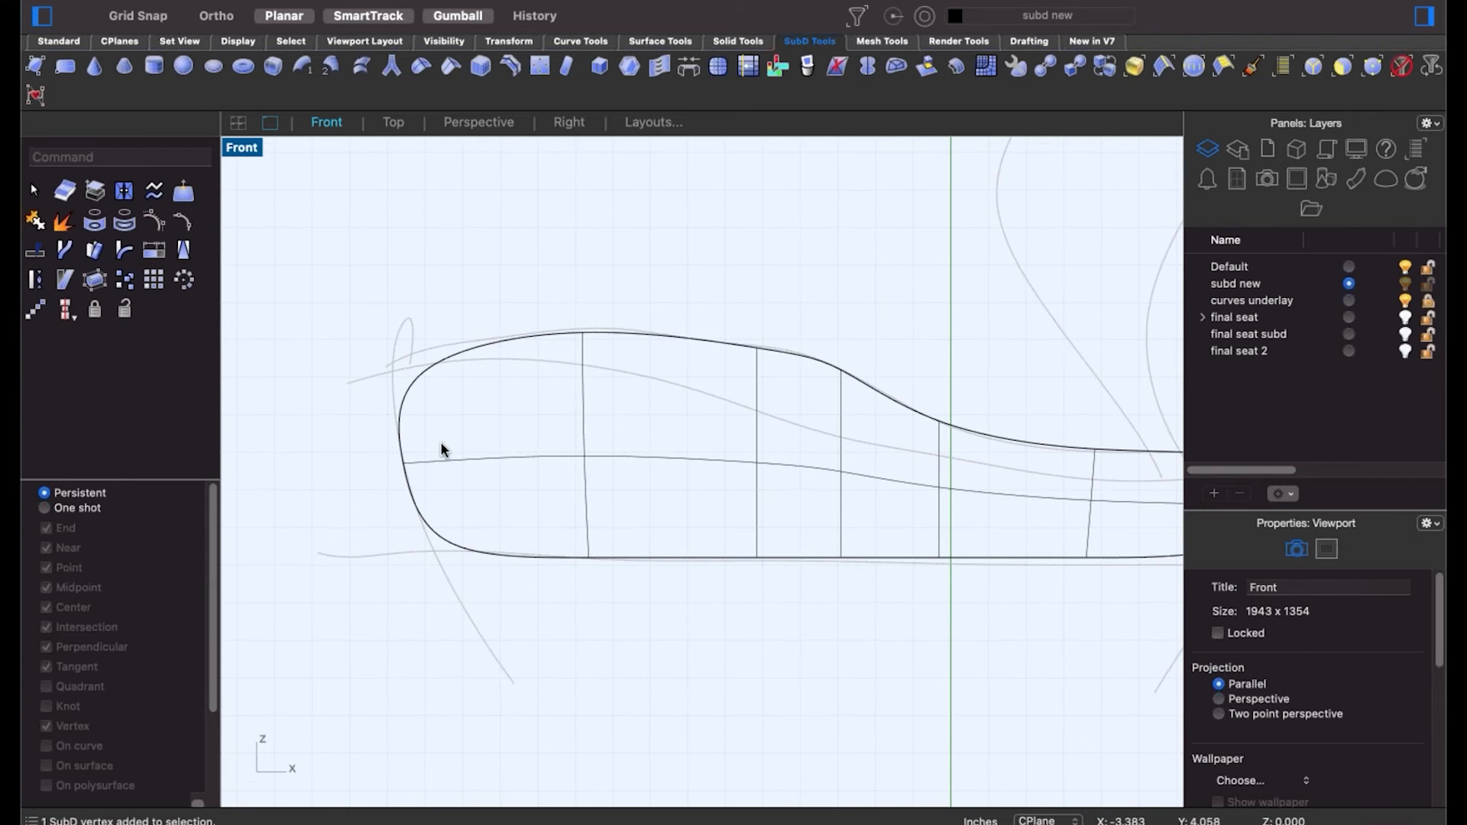
# In the Perspective view, switch the SubD display to flat and move the side profile along Y to the seat's outer side.
pyautogui.press('Return')
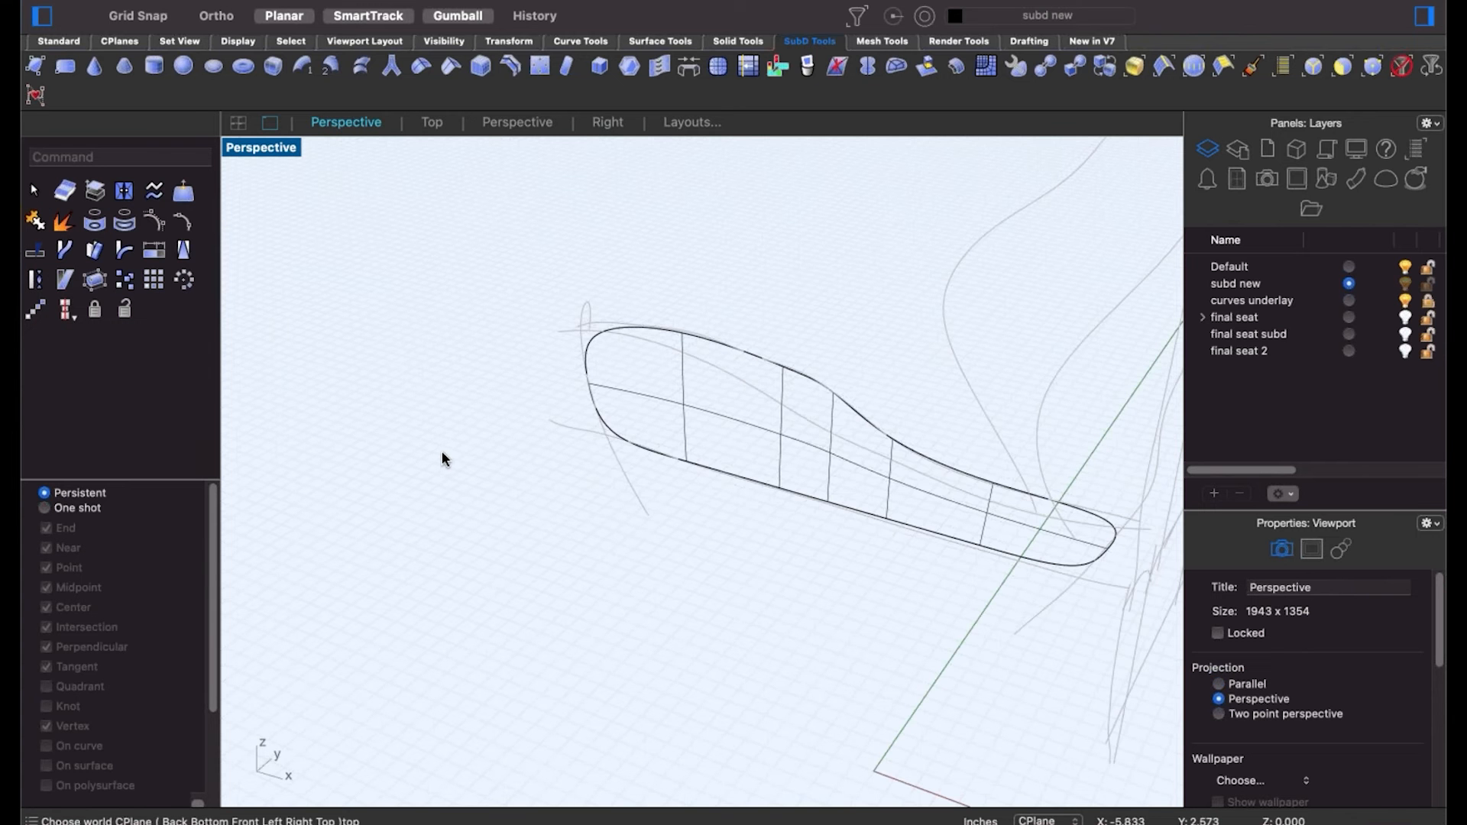
pyautogui.moveTo(631, 504); pyautogui.dragTo(691, 560, button='right')
pyautogui.press('Tab')
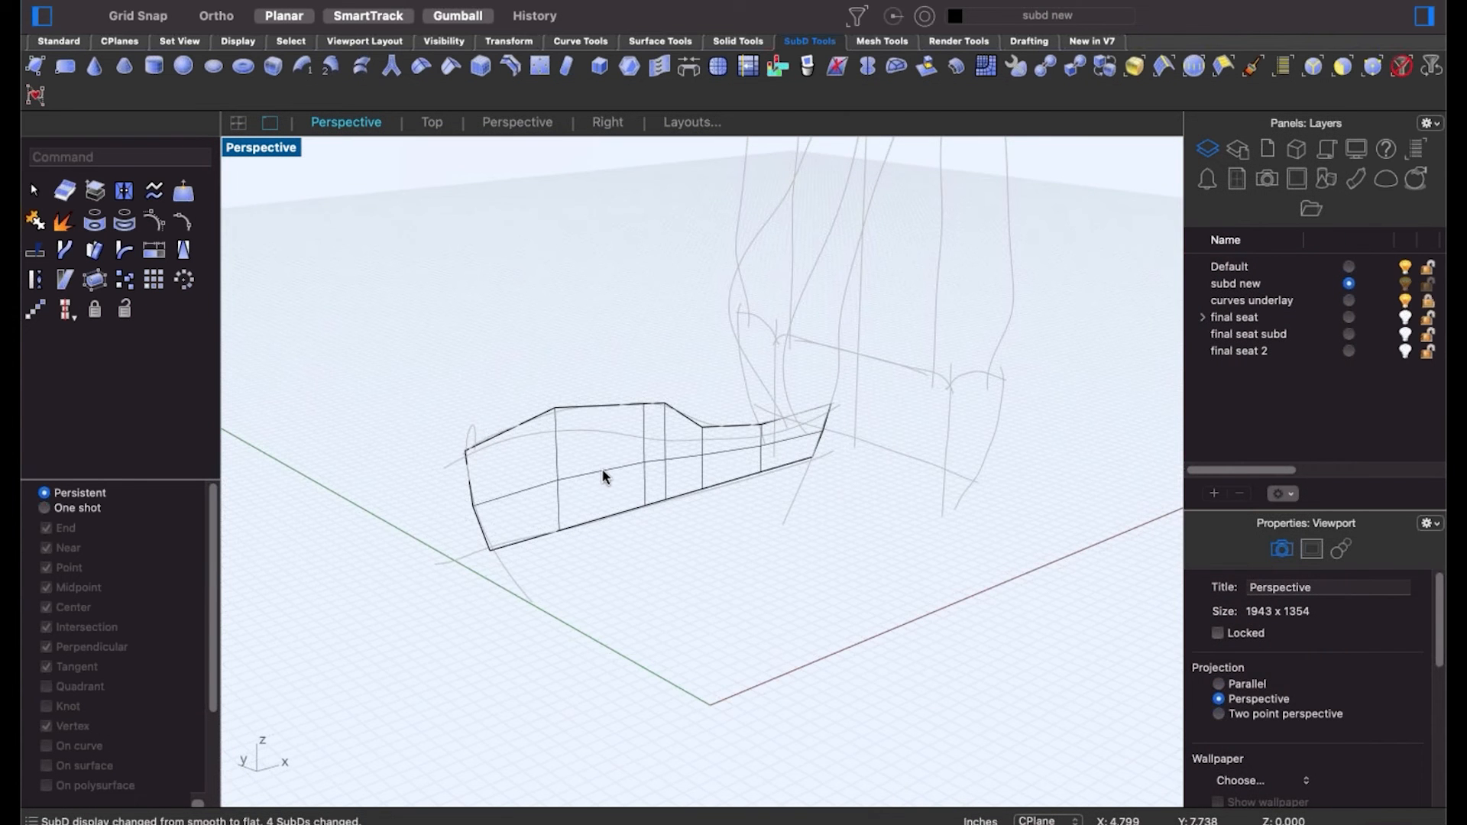
pyautogui.click(604, 473)
pyautogui.moveTo(627, 525); pyautogui.dragTo(688, 535, button='right')
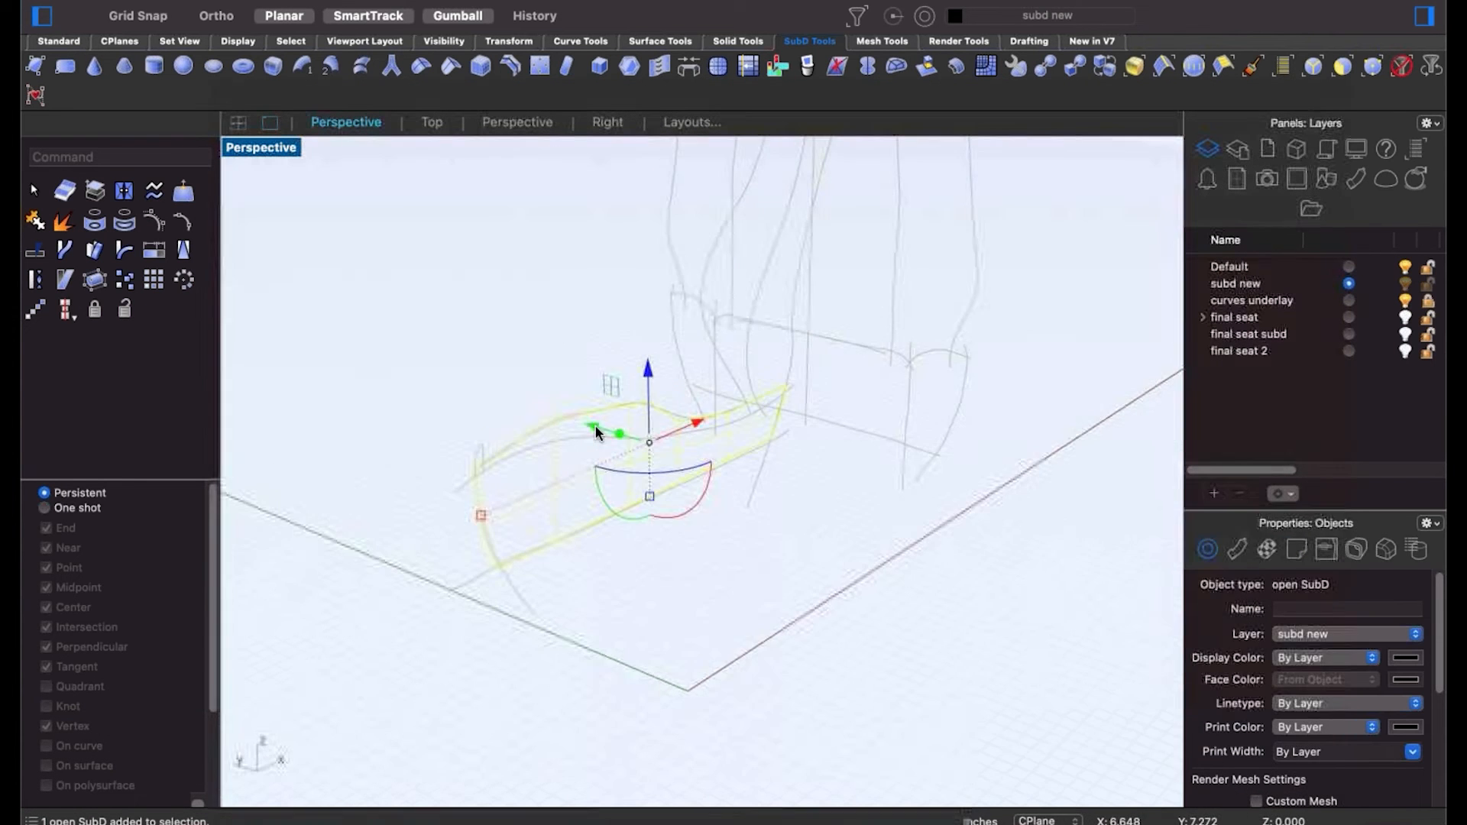
pyautogui.moveTo(596, 428); pyautogui.dragTo(968, 365)
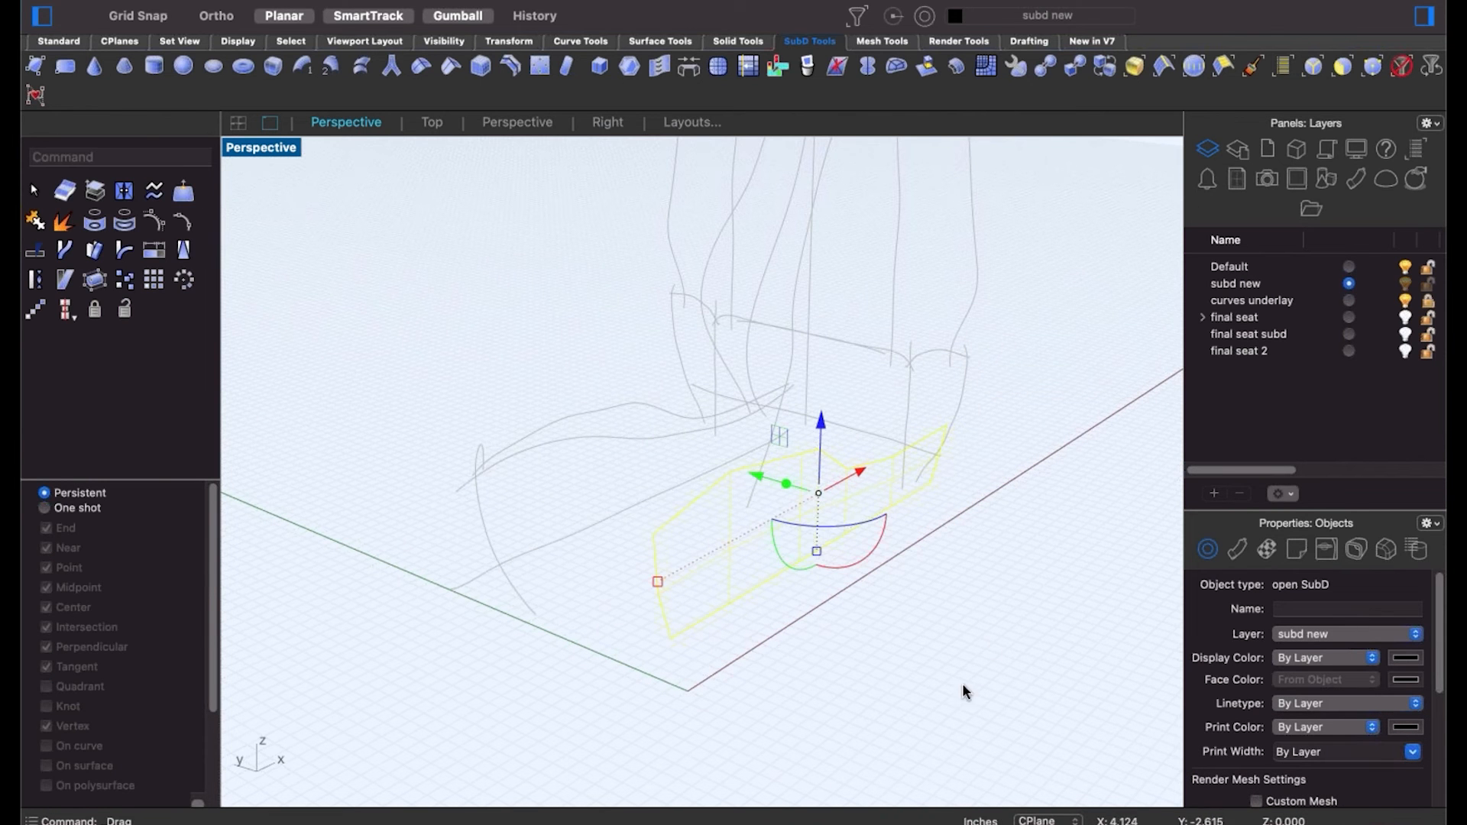
pyautogui.moveTo(936, 670); pyautogui.dragTo(776, 592, button='right')
pyautogui.click(897, 677)
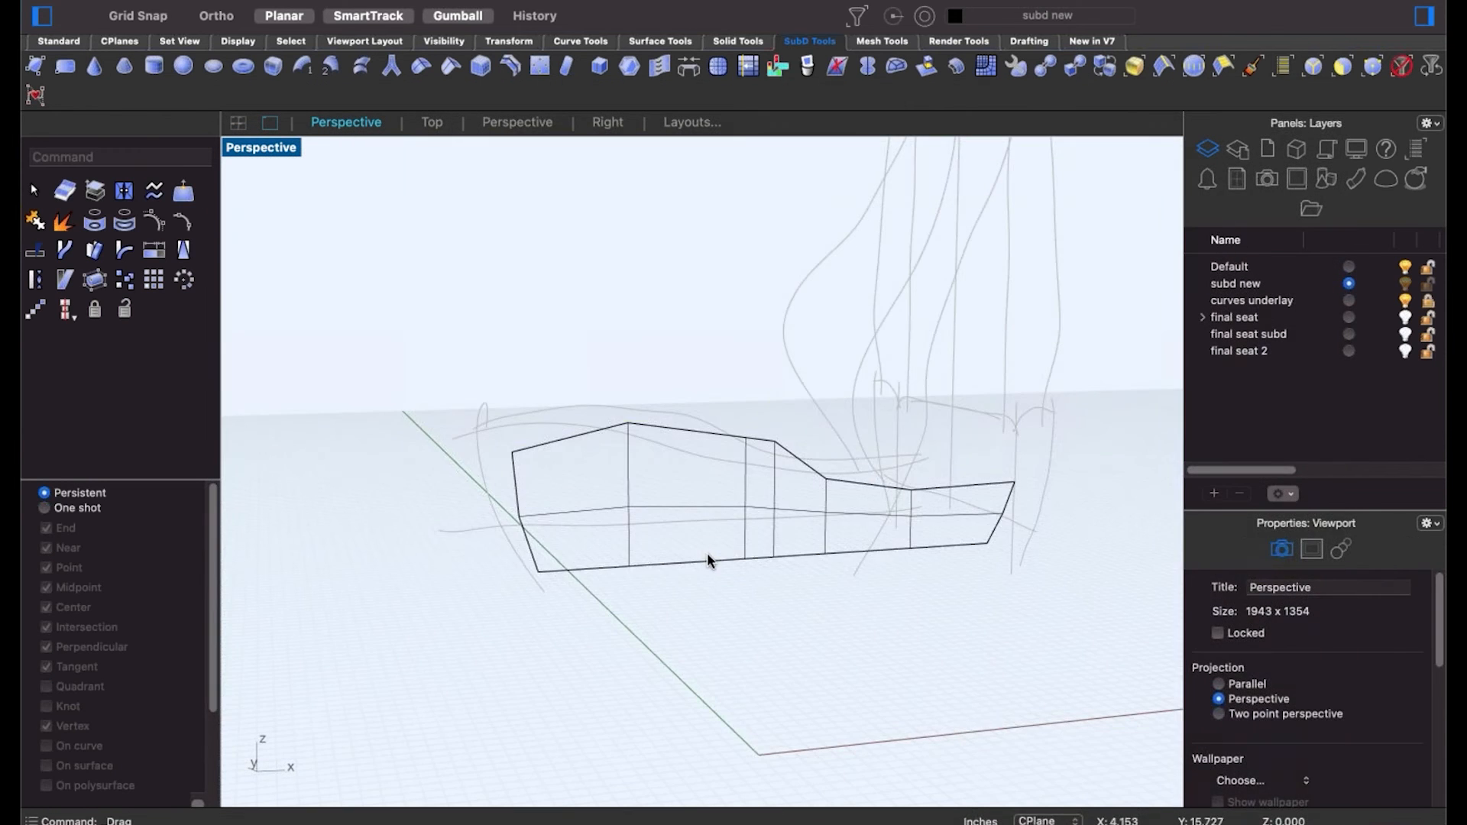
# Select the side panel and review the gumball's alignment and dragging options.
pyautogui.click(707, 557)
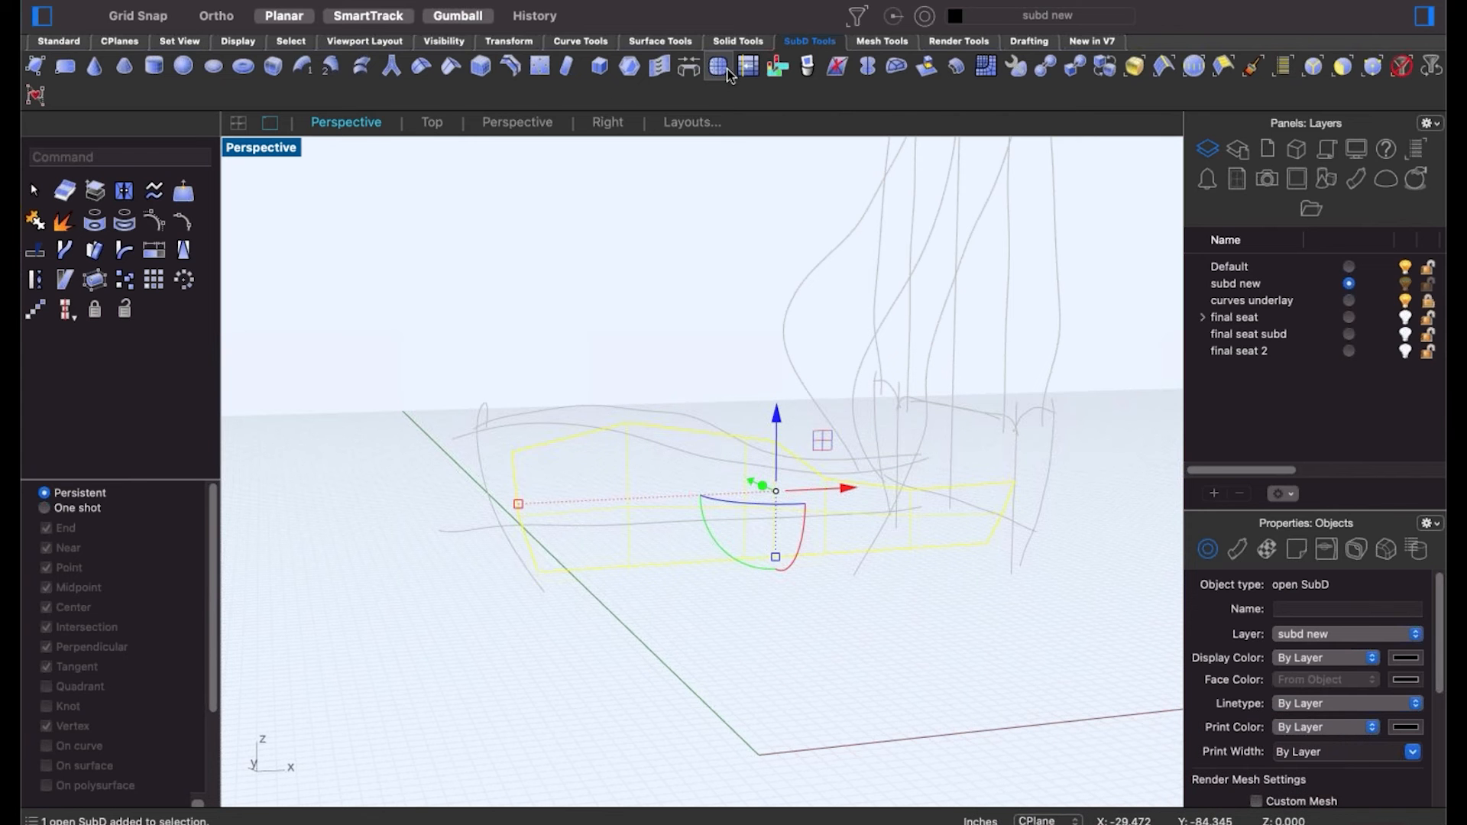
pyautogui.rightClick(463, 23)
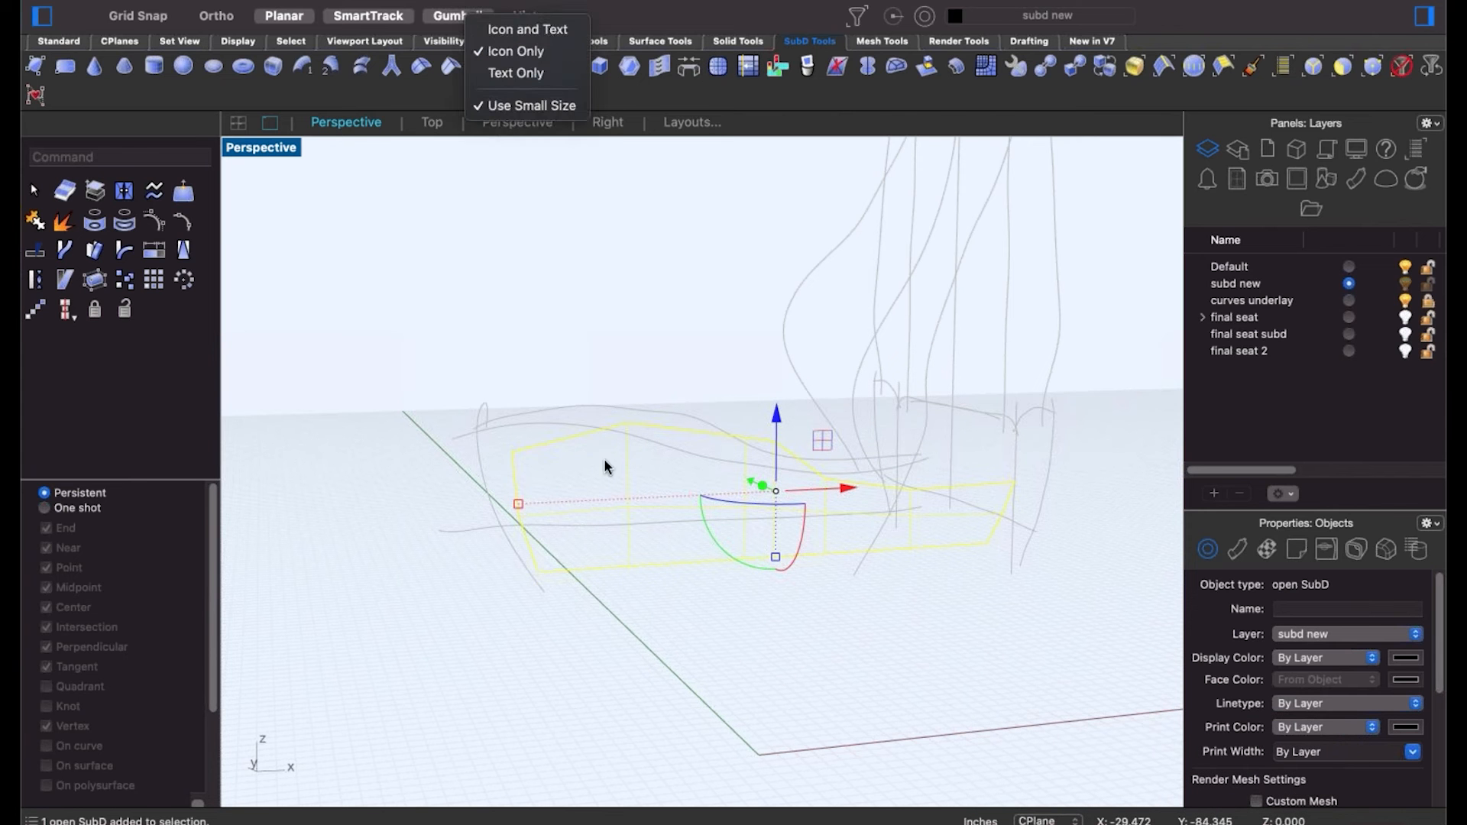
pyautogui.click(655, 551)
pyautogui.keyDown('shift'); pyautogui.moveTo(659, 555); pyautogui.dragTo(664, 601, button='right'); pyautogui.keyUp('shift')
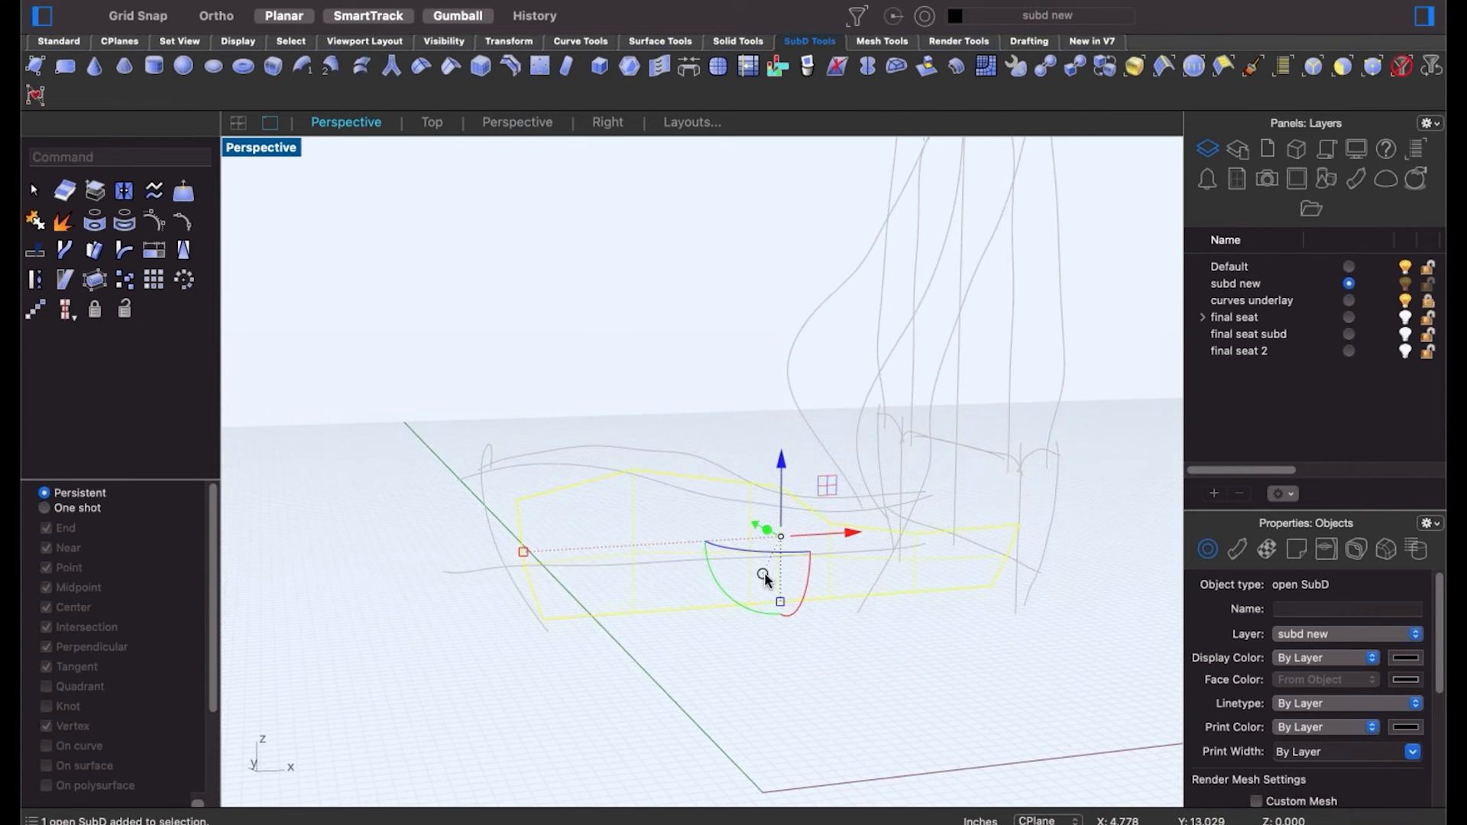
pyautogui.click(763, 573)
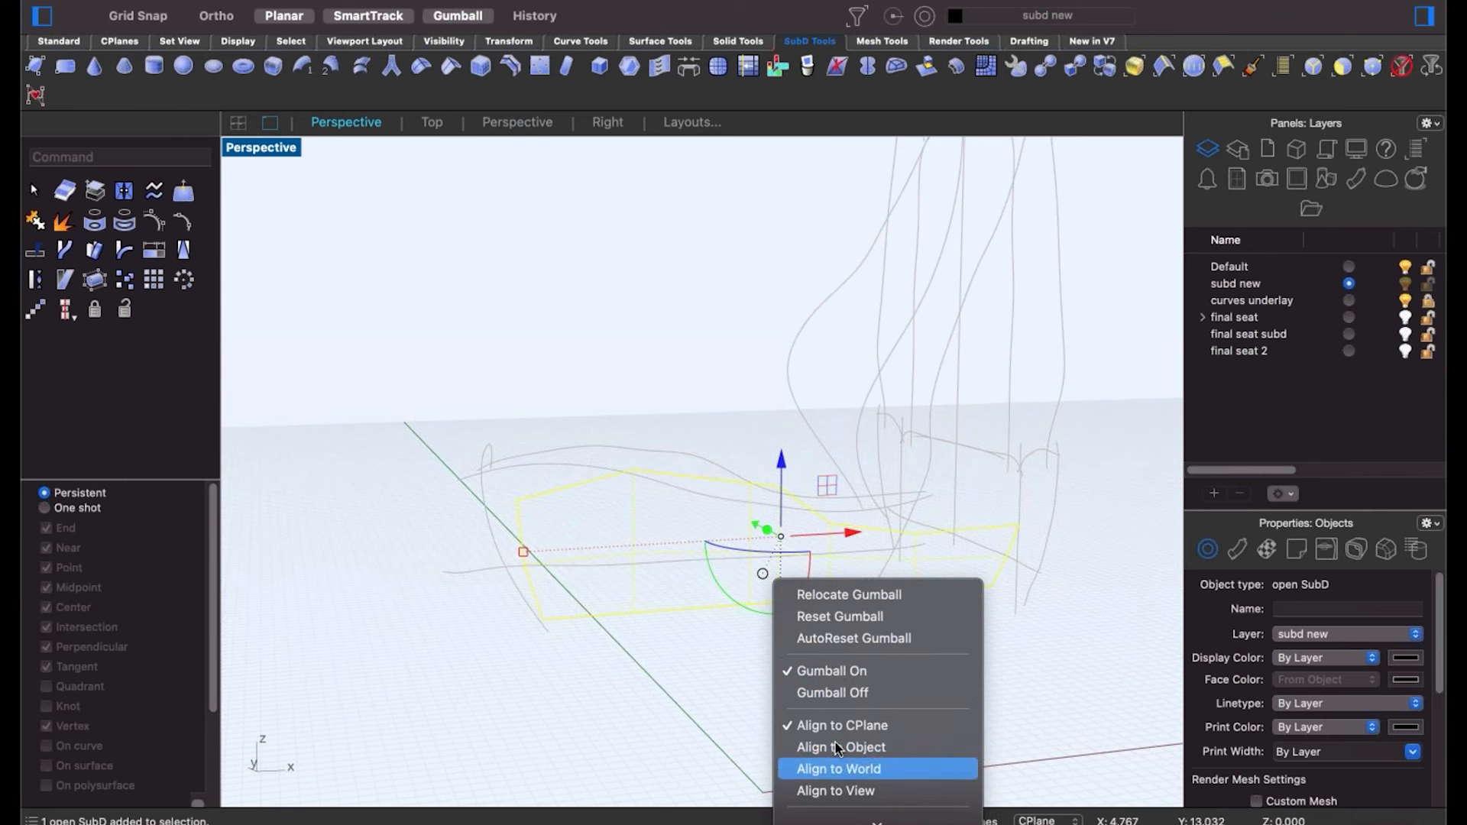
pyautogui.scroll(-3, 836, 741)
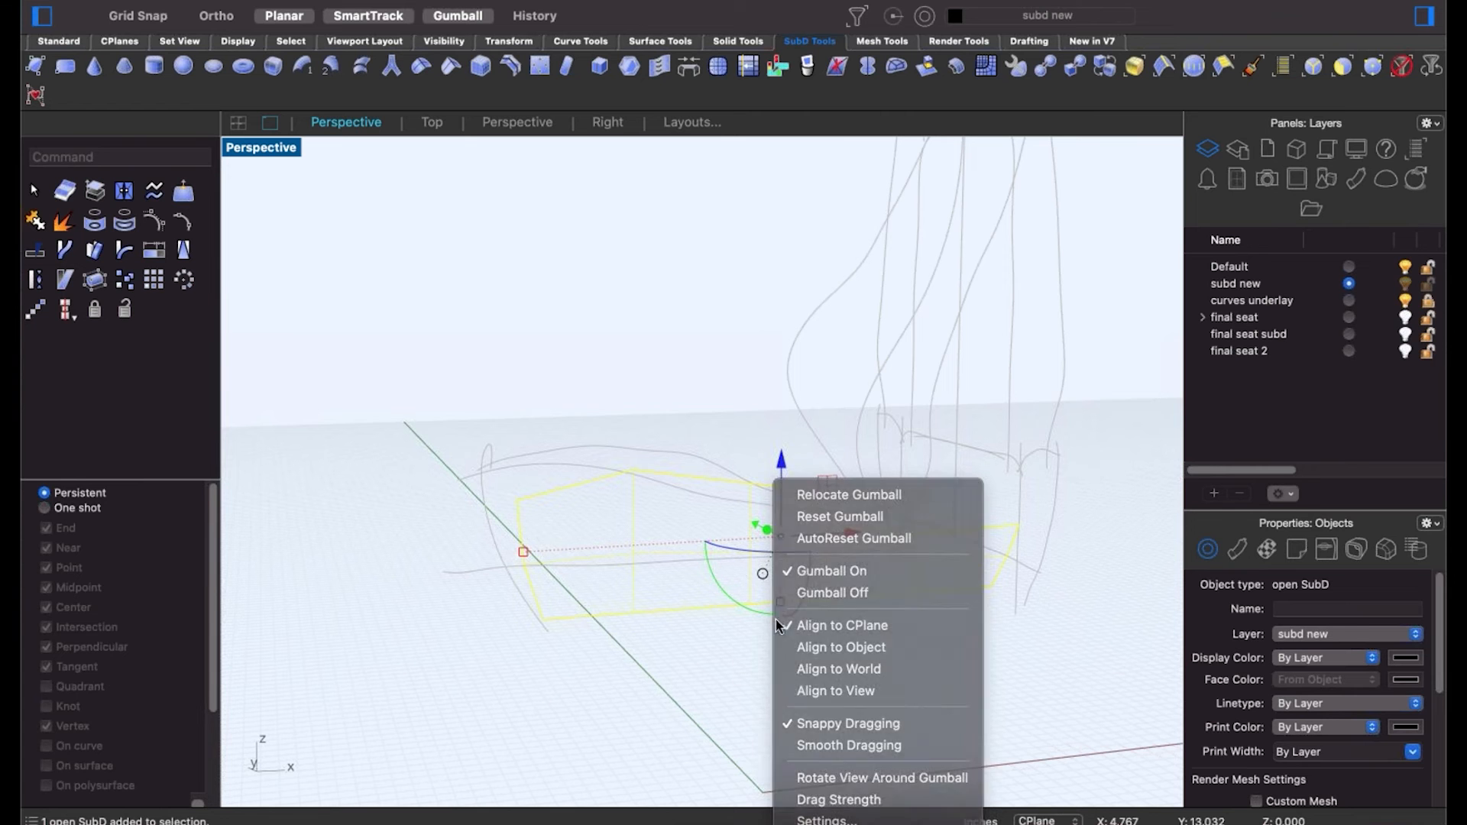
pyautogui.click(766, 586)
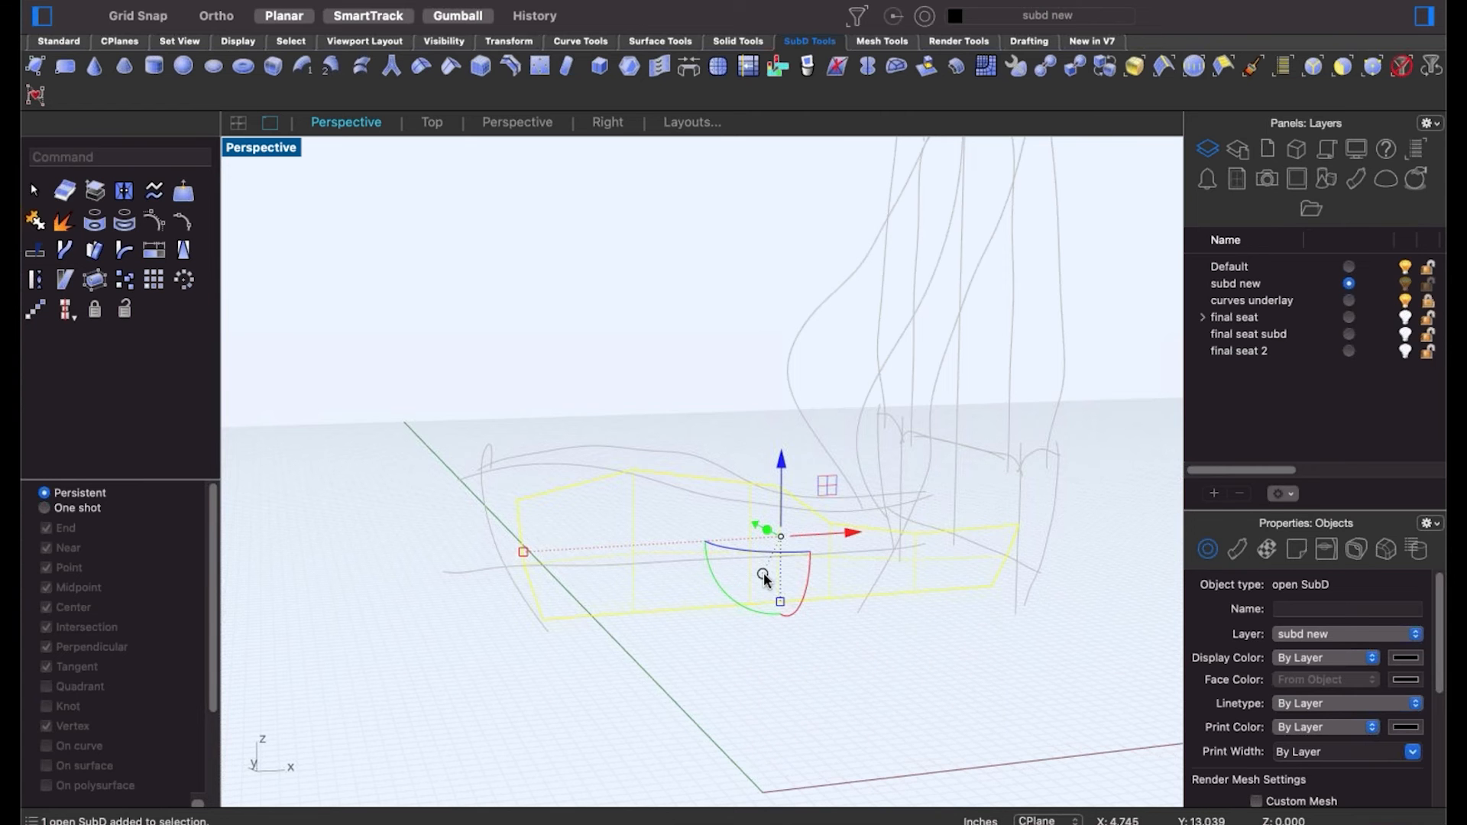
pyautogui.click(763, 575)
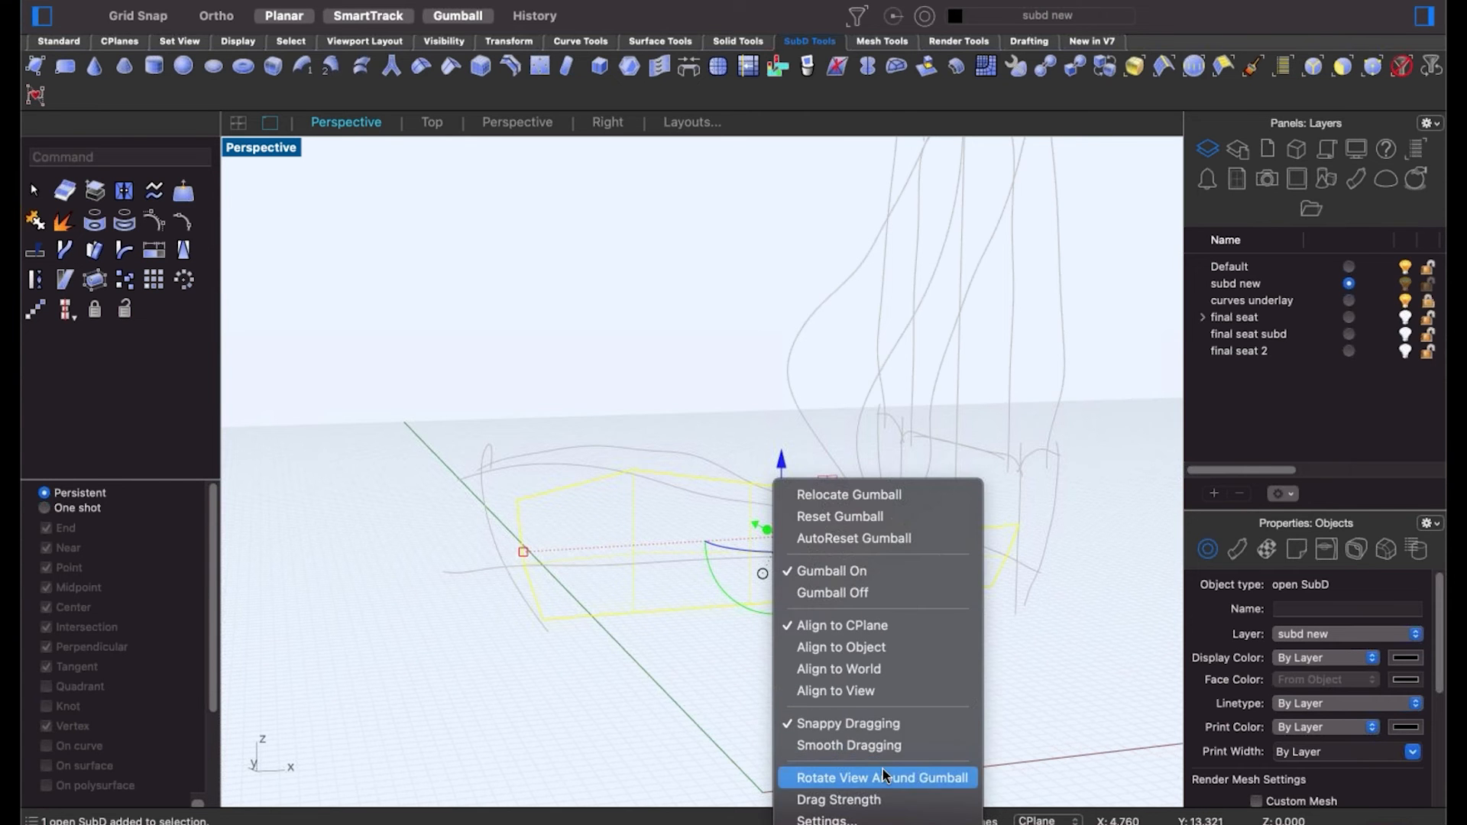
pyautogui.click(810, 723)
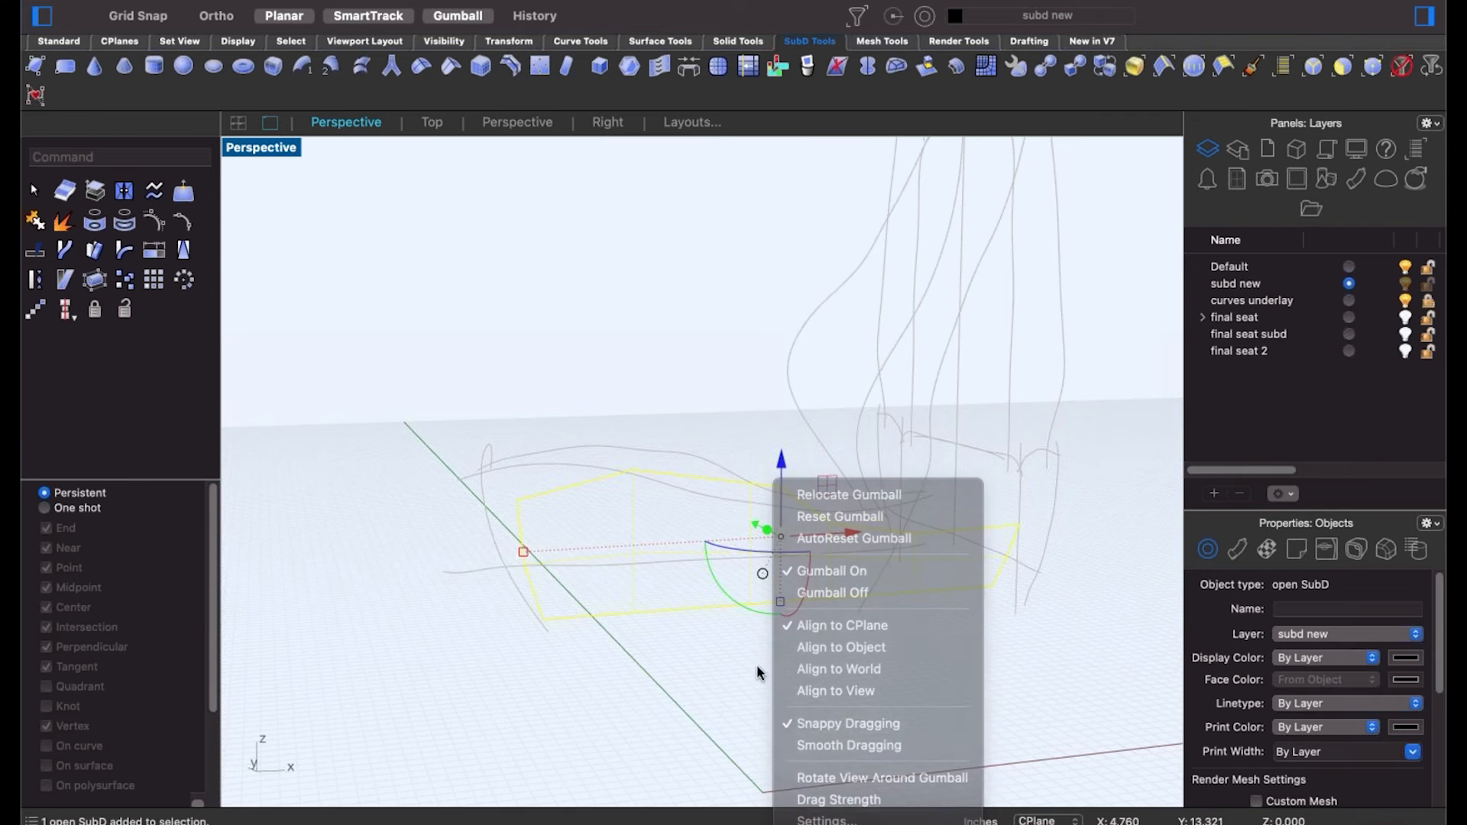
# In the Right view, bend the side panel along a vertical spine inward to follow the seat's curved side underlay.
pyautogui.moveTo(731, 661); pyautogui.dragTo(893, 606, button='right')
pyautogui.click(914, 655)
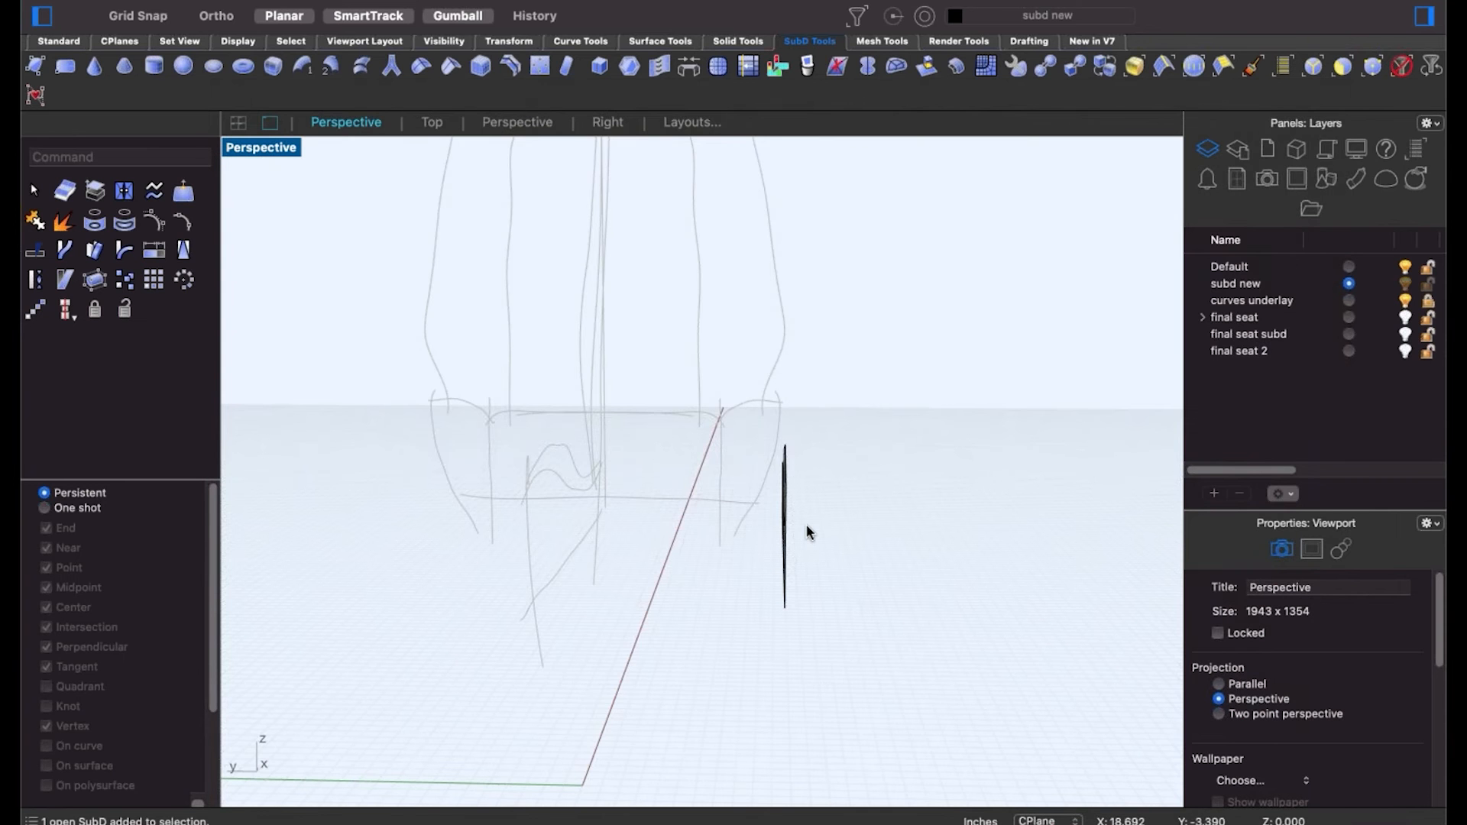
pyautogui.press('ctrl+super+r')
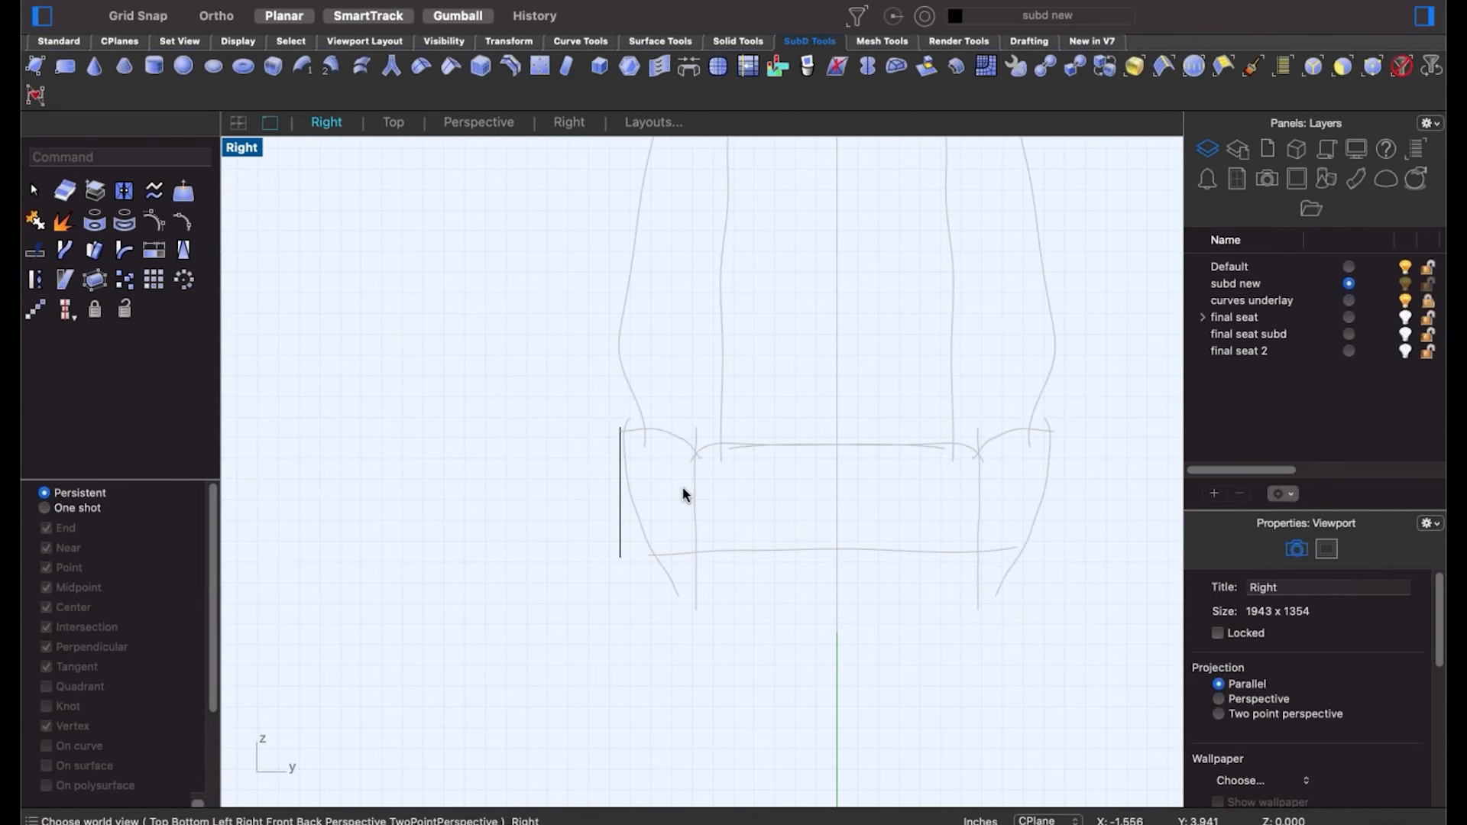
pyautogui.scroll(3, 682, 494)
pyautogui.moveTo(548, 366); pyautogui.dragTo(672, 670)
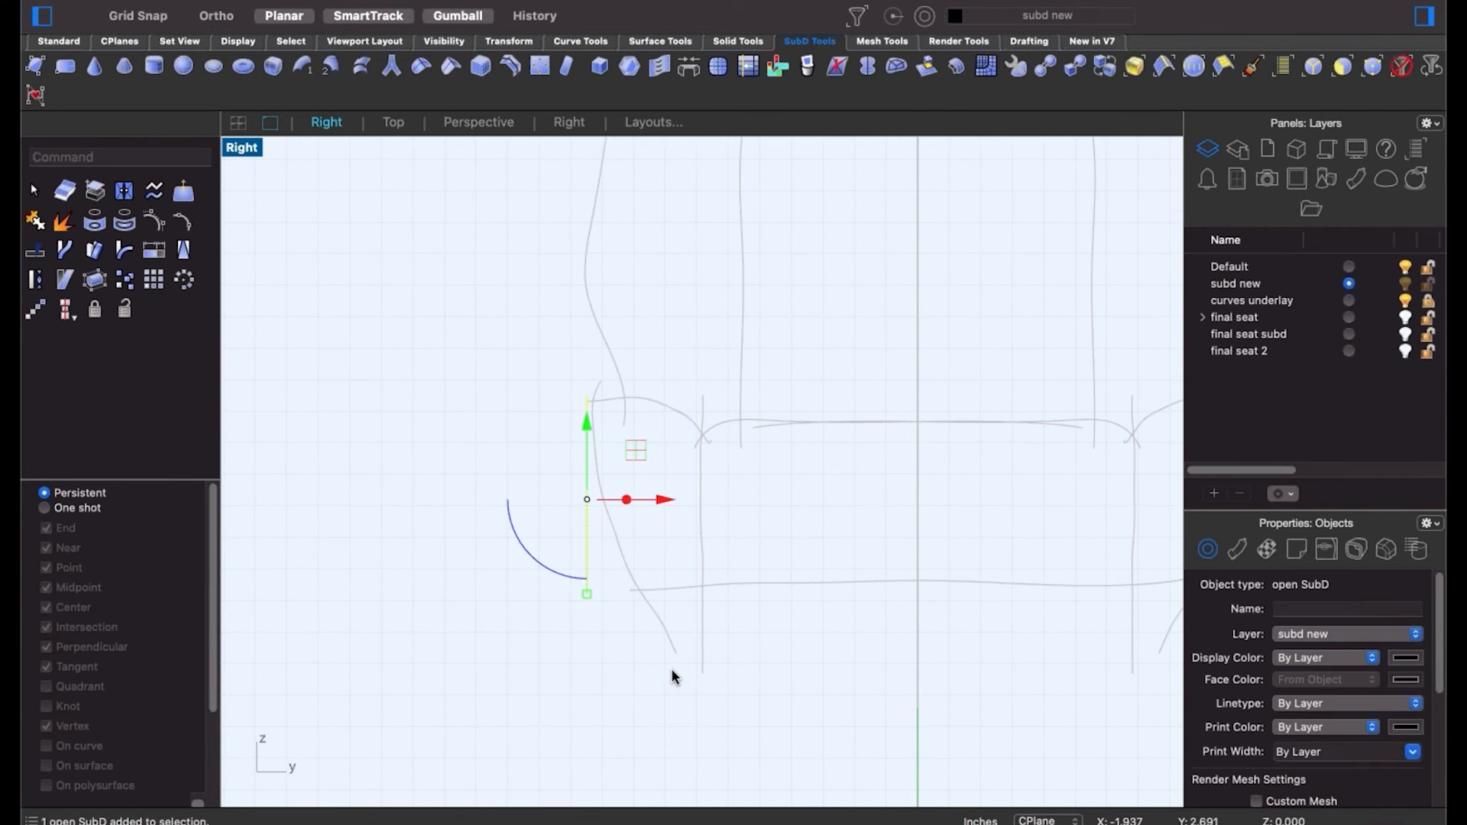
pyautogui.press('Return')
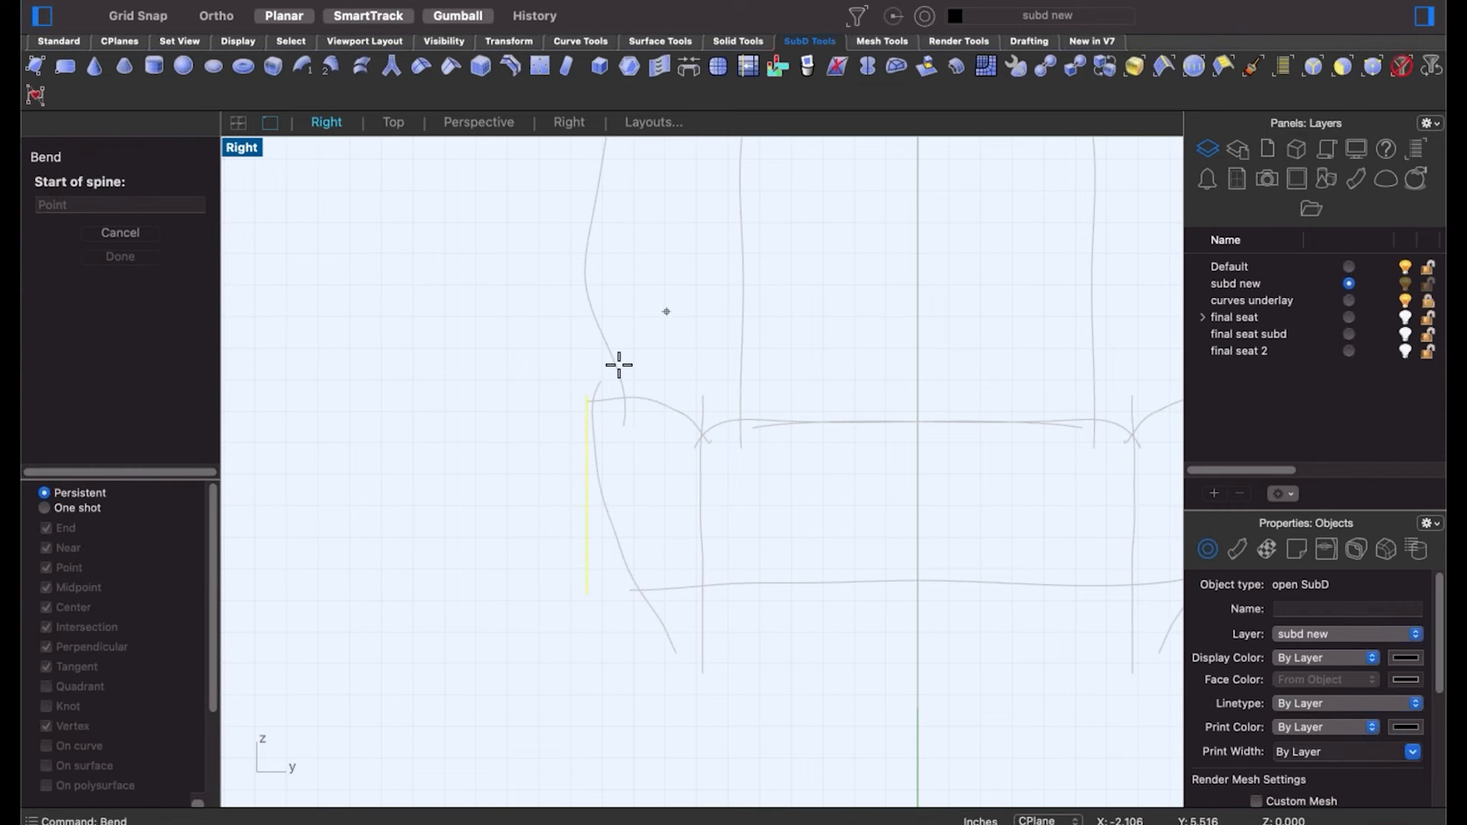
pyautogui.click(592, 396)
pyautogui.click(592, 631)
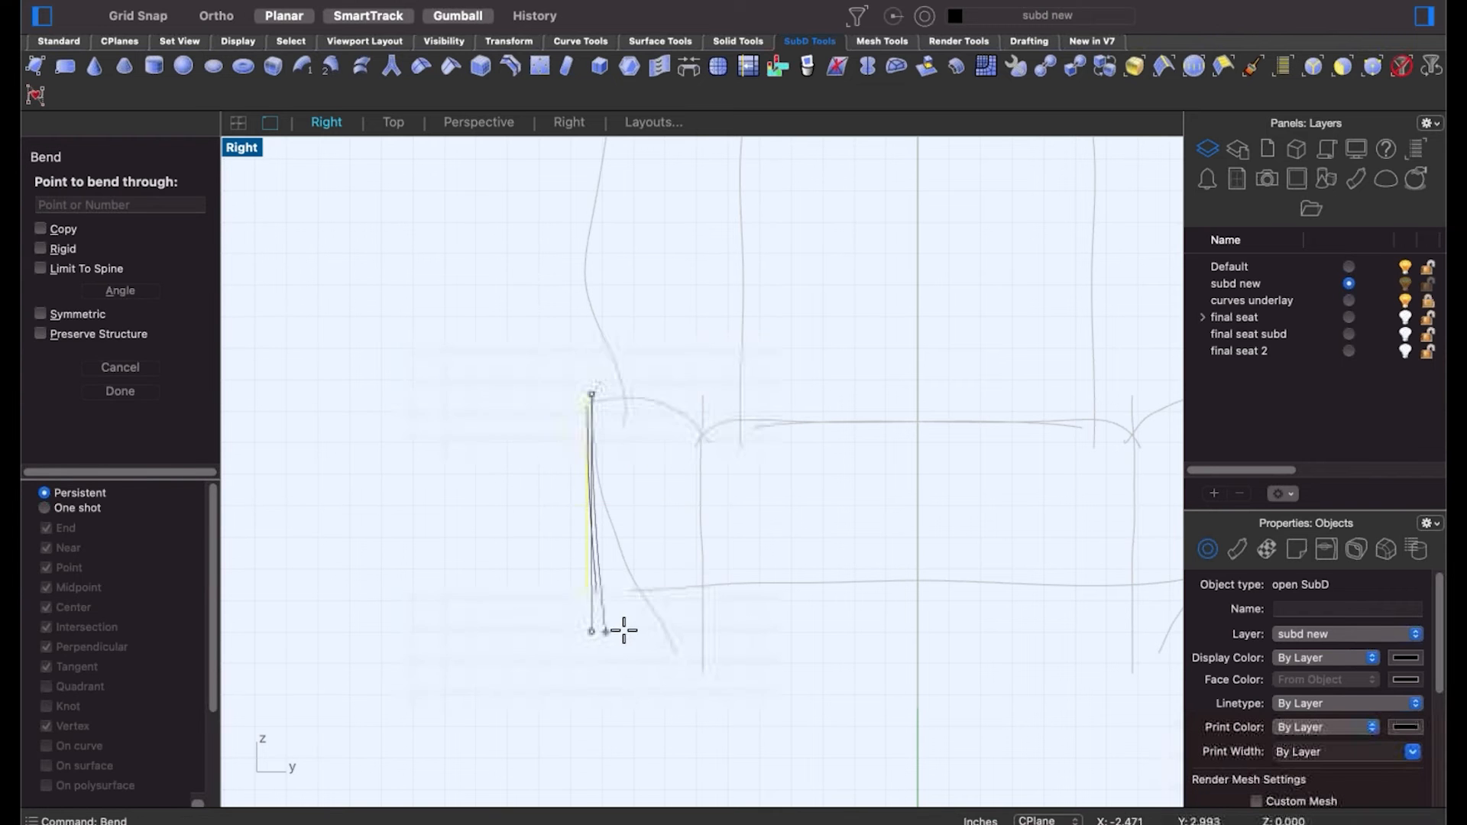
pyautogui.click(667, 623)
pyautogui.click(606, 651)
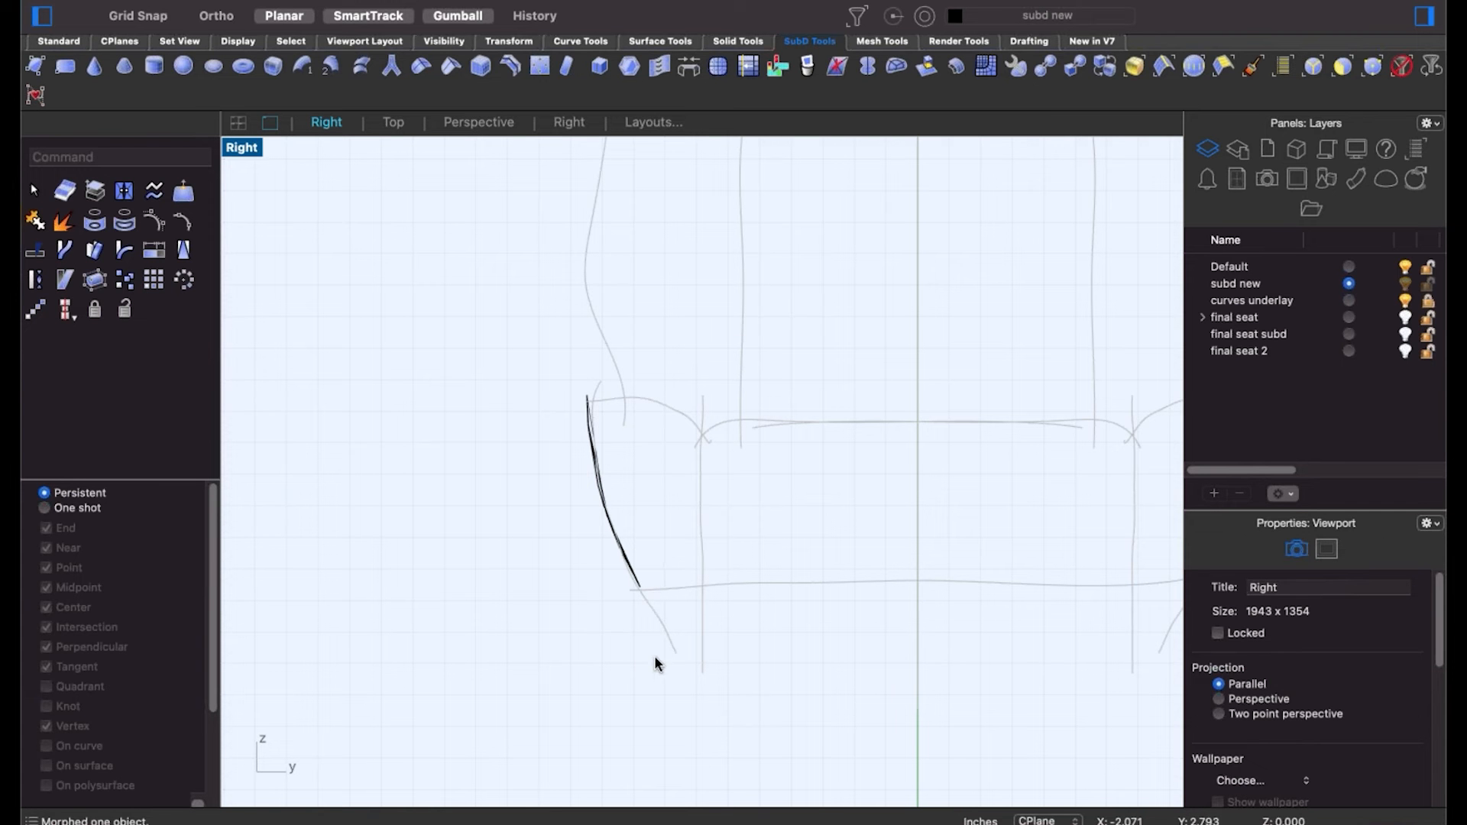
# In the Perspective view, move the side panel's rear vertices inward toward the seat's centreline.
pyautogui.hotkey('ctrl', 'F4')
pyautogui.moveTo(622, 583); pyautogui.dragTo(623, 648, button='right')
pyautogui.scroll(5, 848, 543)
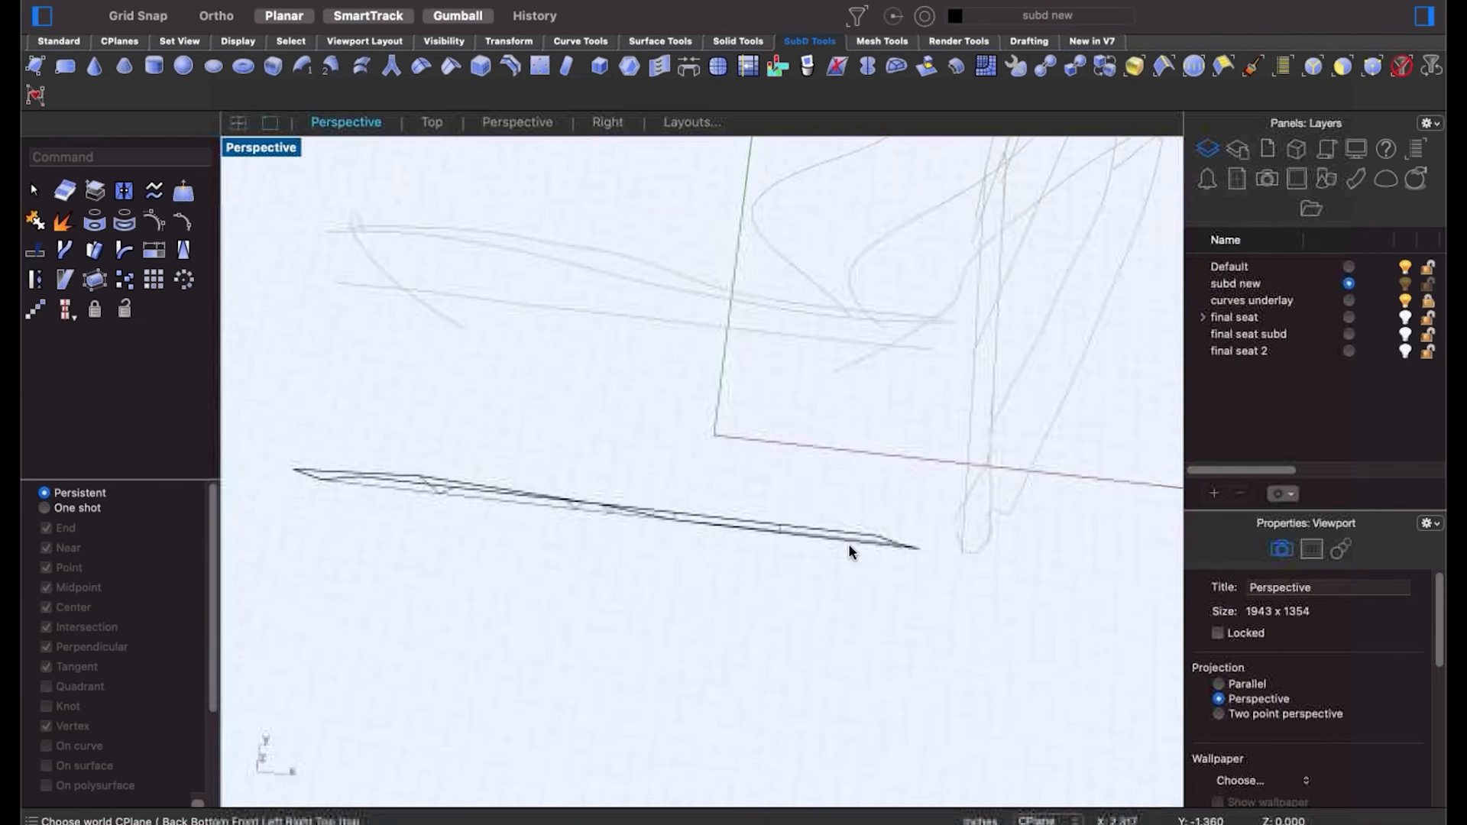
pyautogui.moveTo(708, 467); pyautogui.dragTo(974, 612)
pyautogui.moveTo(831, 467); pyautogui.dragTo(841, 468)
pyautogui.click(717, 578)
# Select all vertices of the side panel's front section and adjust their position slightly.
pyautogui.scroll(-4, 718, 571)
pyautogui.keyDown('shift'); pyautogui.moveTo(900, 568); pyautogui.dragTo(1093, 554, button='right'); pyautogui.keyUp('shift')
pyautogui.moveTo(394, 388); pyautogui.dragTo(854, 547)
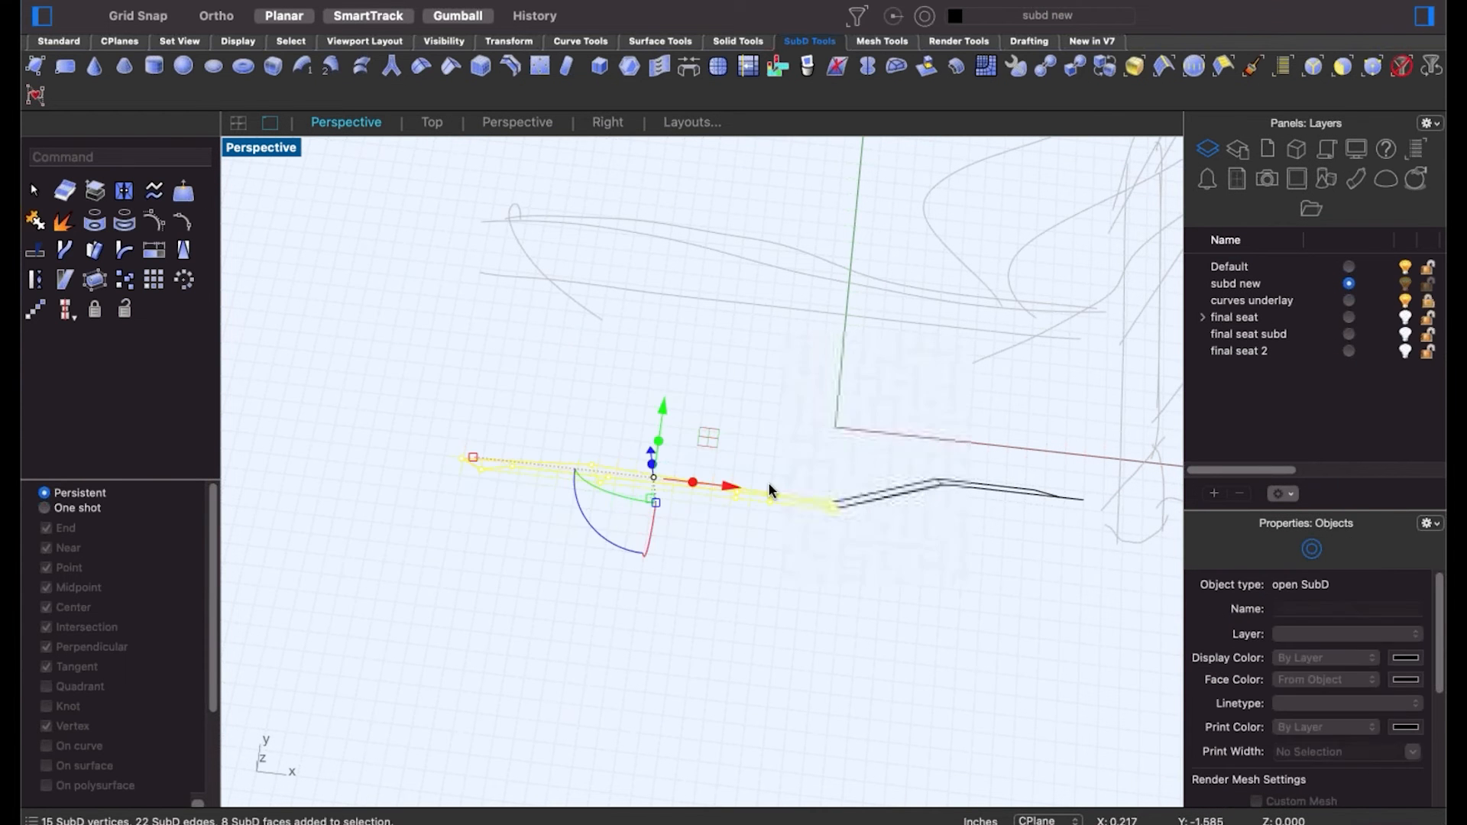
pyautogui.moveTo(658, 486); pyautogui.dragTo(662, 486)
pyautogui.click(693, 525)
# Mirror a copy of the side panel across the seat's centreline, starting the mirror plane at the origin (0).
pyautogui.moveTo(618, 527); pyautogui.dragTo(753, 553, button='right')
pyautogui.click(766, 552)
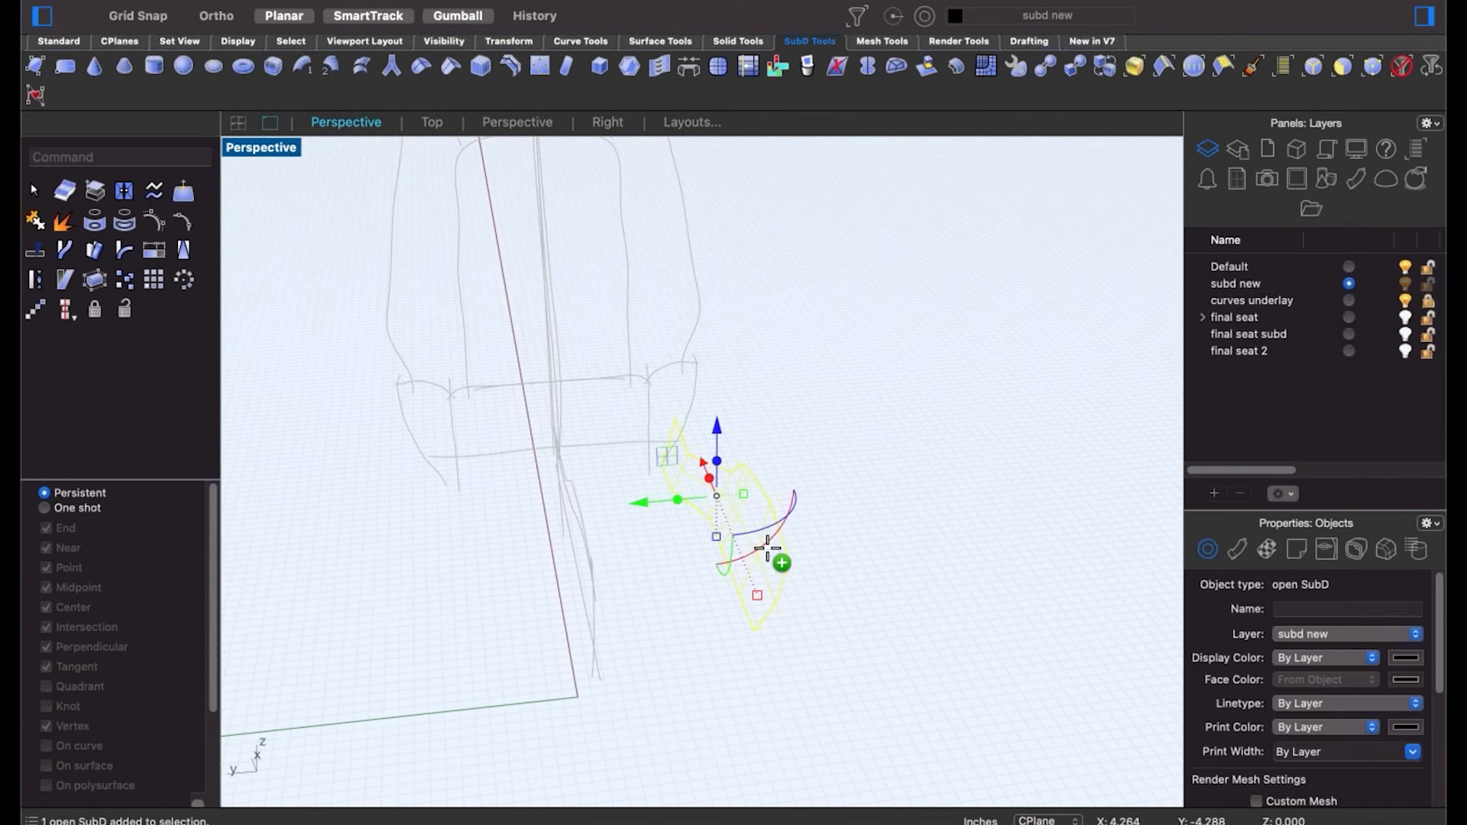
pyautogui.press('Return')
pyautogui.write('0')
pyautogui.press('Return')
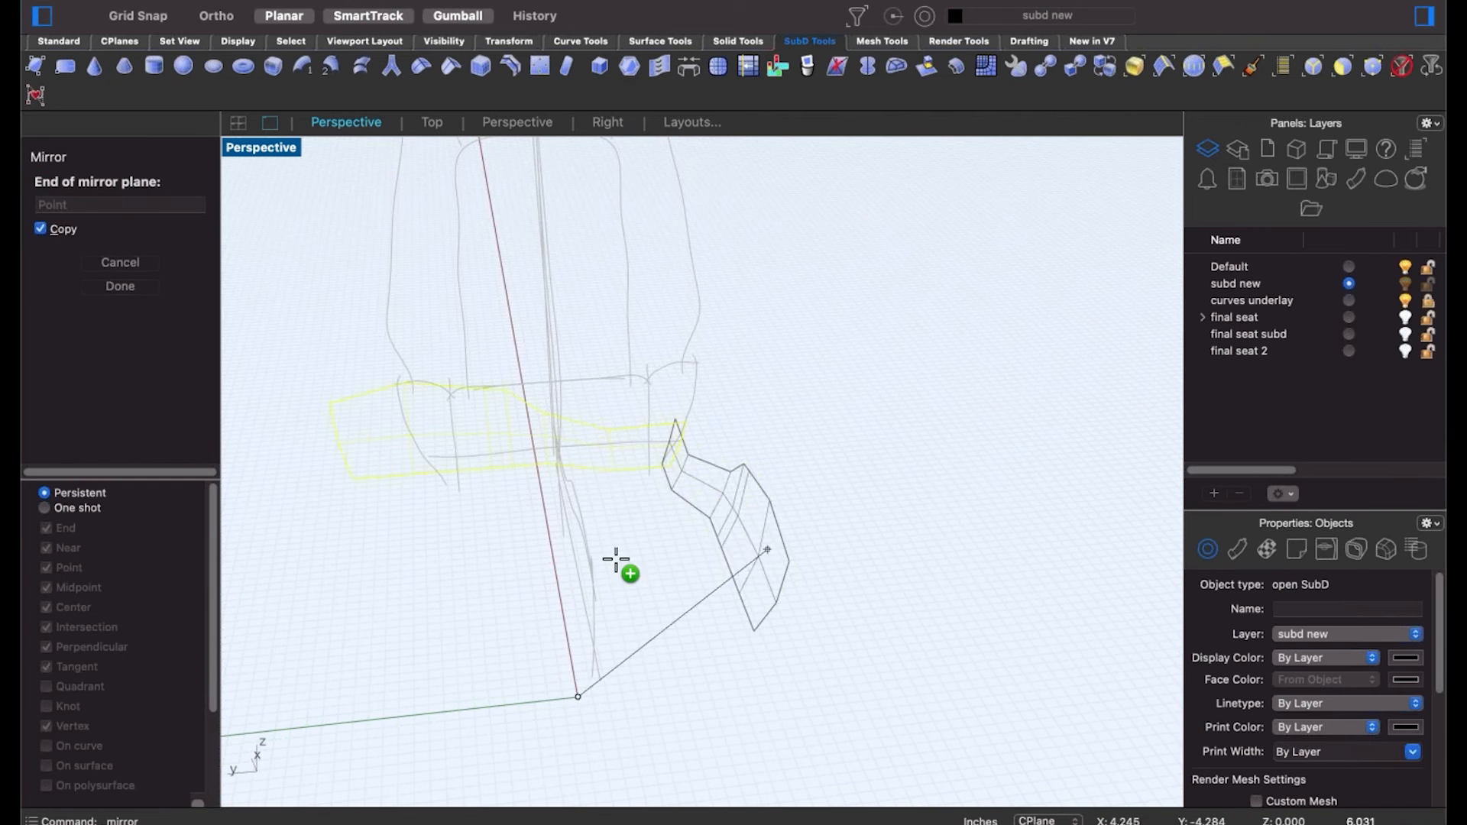
pyautogui.keyDown('shift'); pyautogui.click(511, 515); pyautogui.keyUp('shift')
# Bridge the lower edge chains of the two side panels with 2 joined segments at 100% straightness.
pyautogui.moveTo(570, 596); pyautogui.dragTo(379, 592, button='right')
pyautogui.keyDown('shift'); pyautogui.keyDown('super'); pyautogui.click(492, 350); pyautogui.keyUp('super'); pyautogui.keyUp('shift')
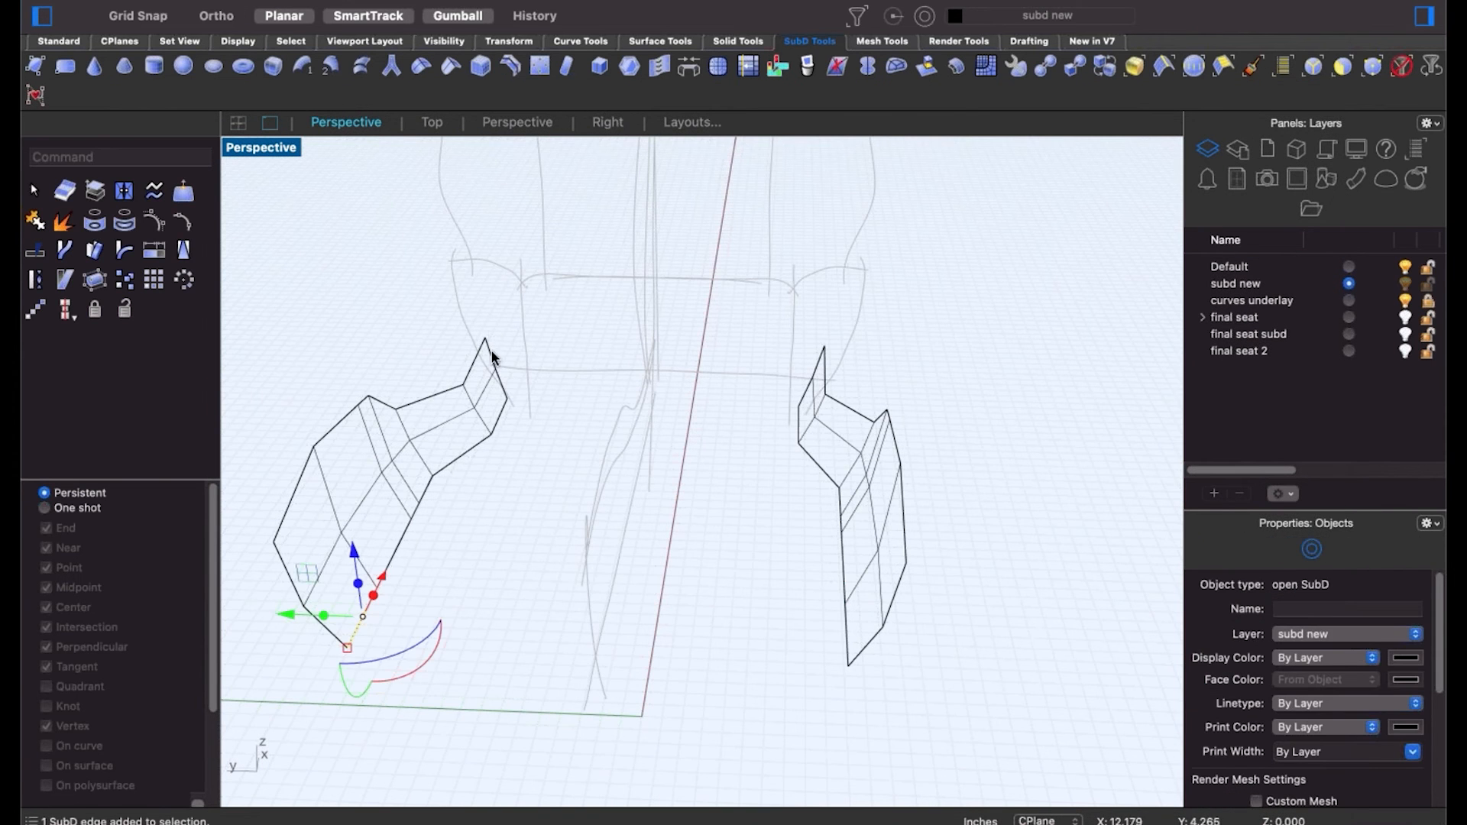
pyautogui.keyDown('shift'); pyautogui.keyDown('super'); pyautogui.click(821, 372); pyautogui.keyUp('super'); pyautogui.keyUp('shift')
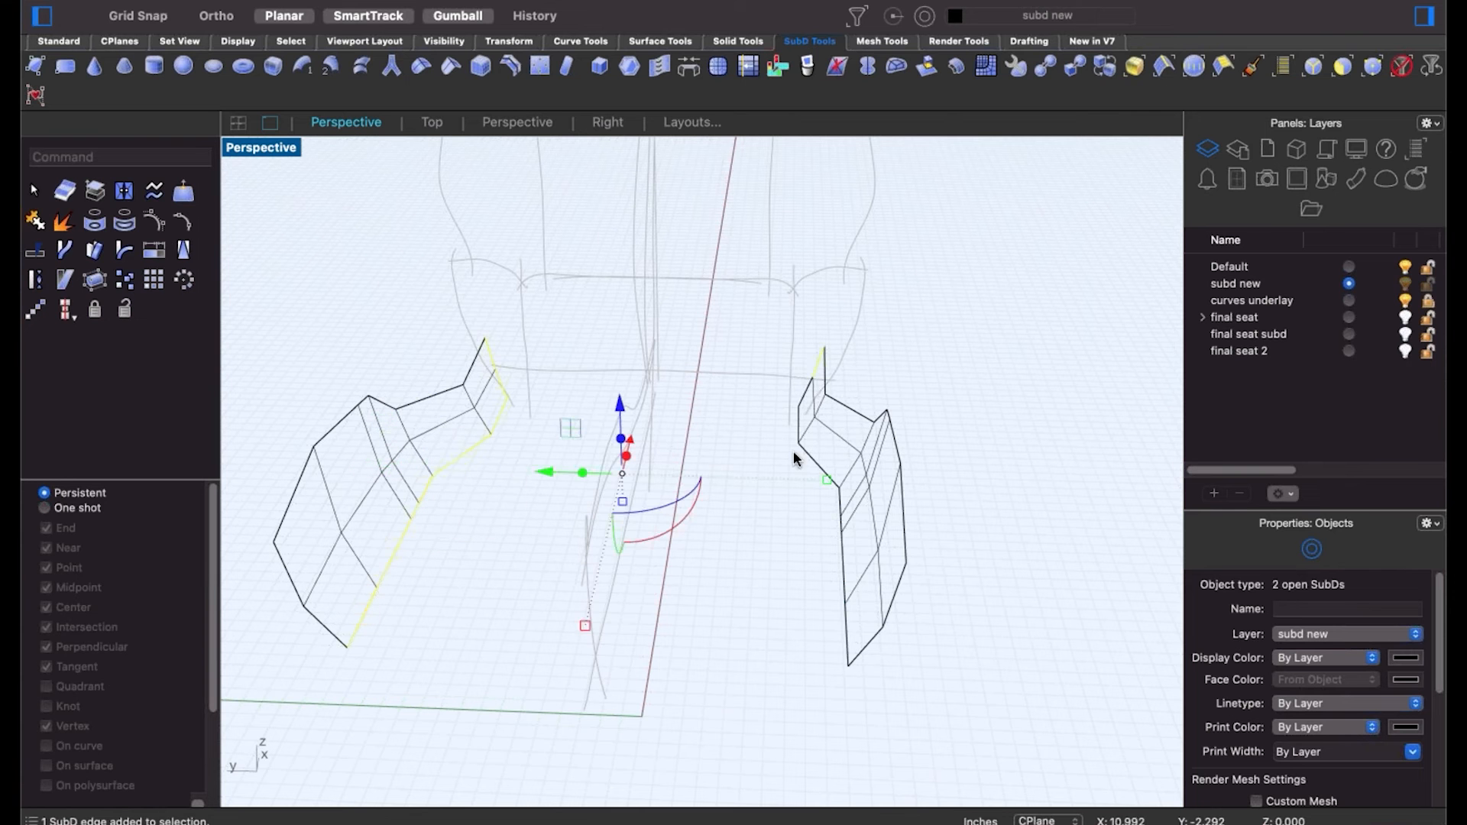
pyautogui.keyDown('shift'); pyautogui.keyDown('super'); pyautogui.doubleClick(845, 596); pyautogui.keyUp('super'); pyautogui.keyUp('shift')
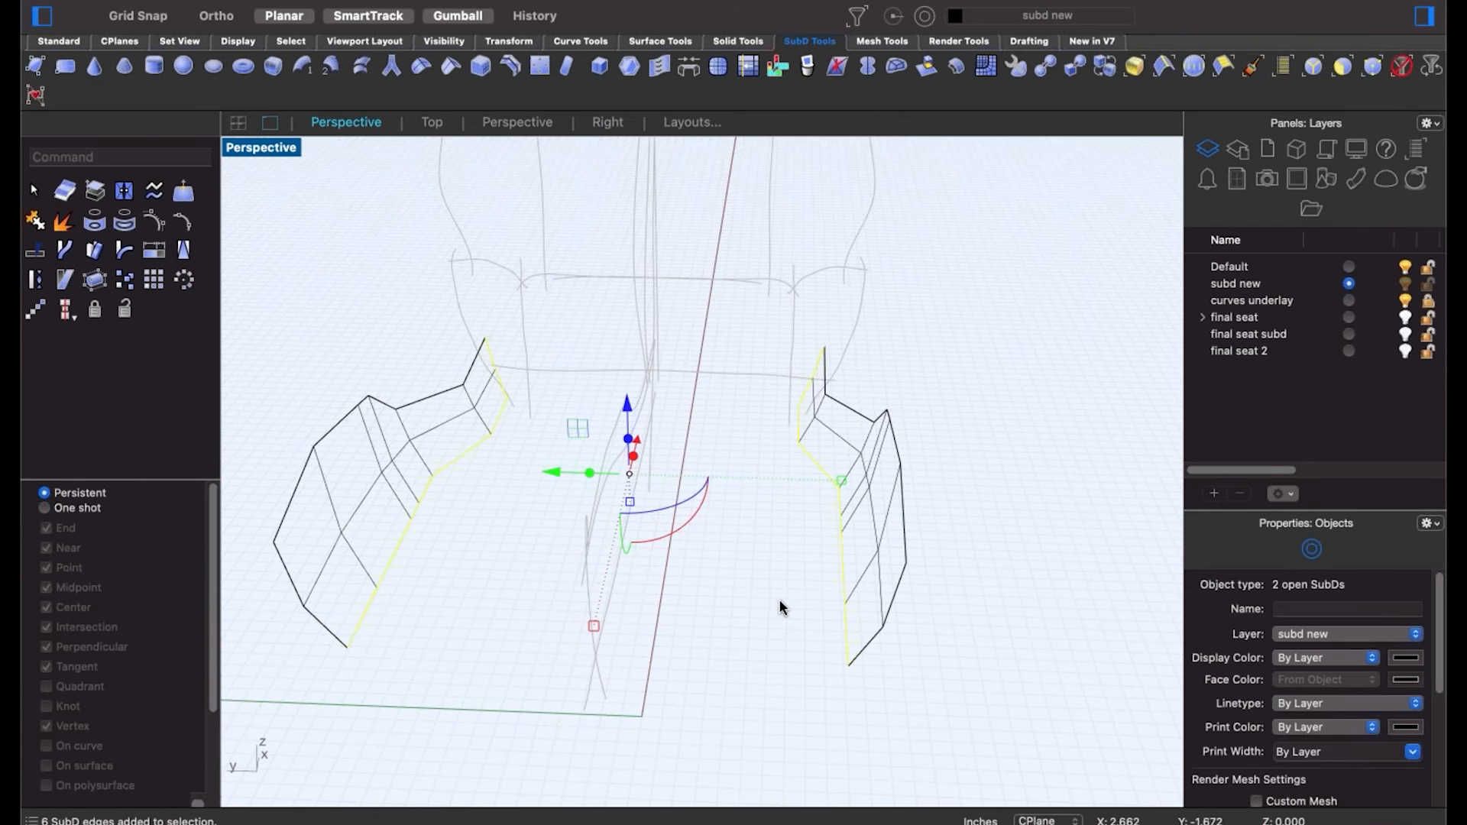
pyautogui.write('bridge')
pyautogui.press('Return')
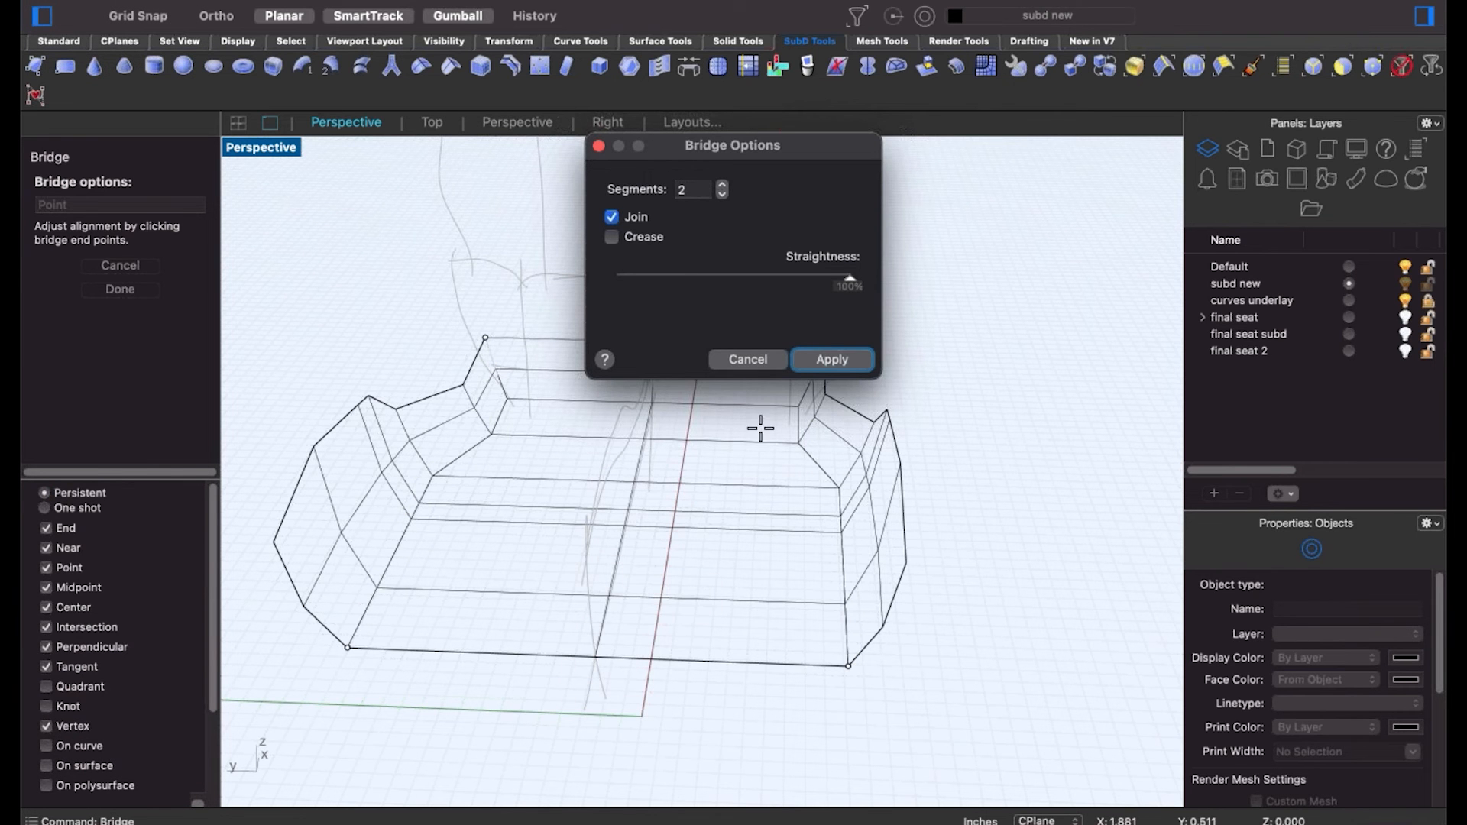
pyautogui.click(829, 361)
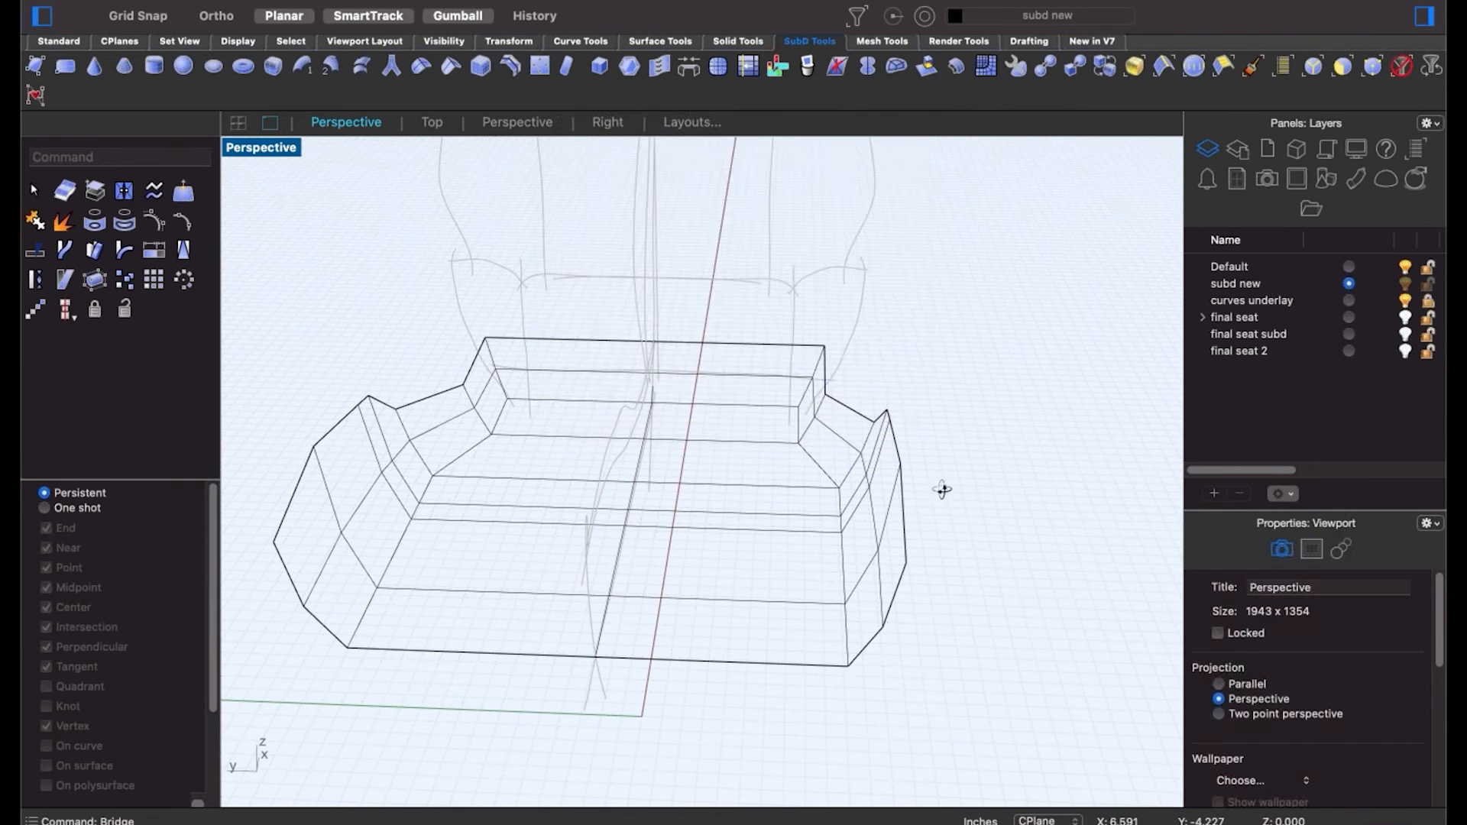
pyautogui.moveTo(940, 491); pyautogui.dragTo(904, 500, button='right')
pyautogui.scroll(-2, 905, 490)
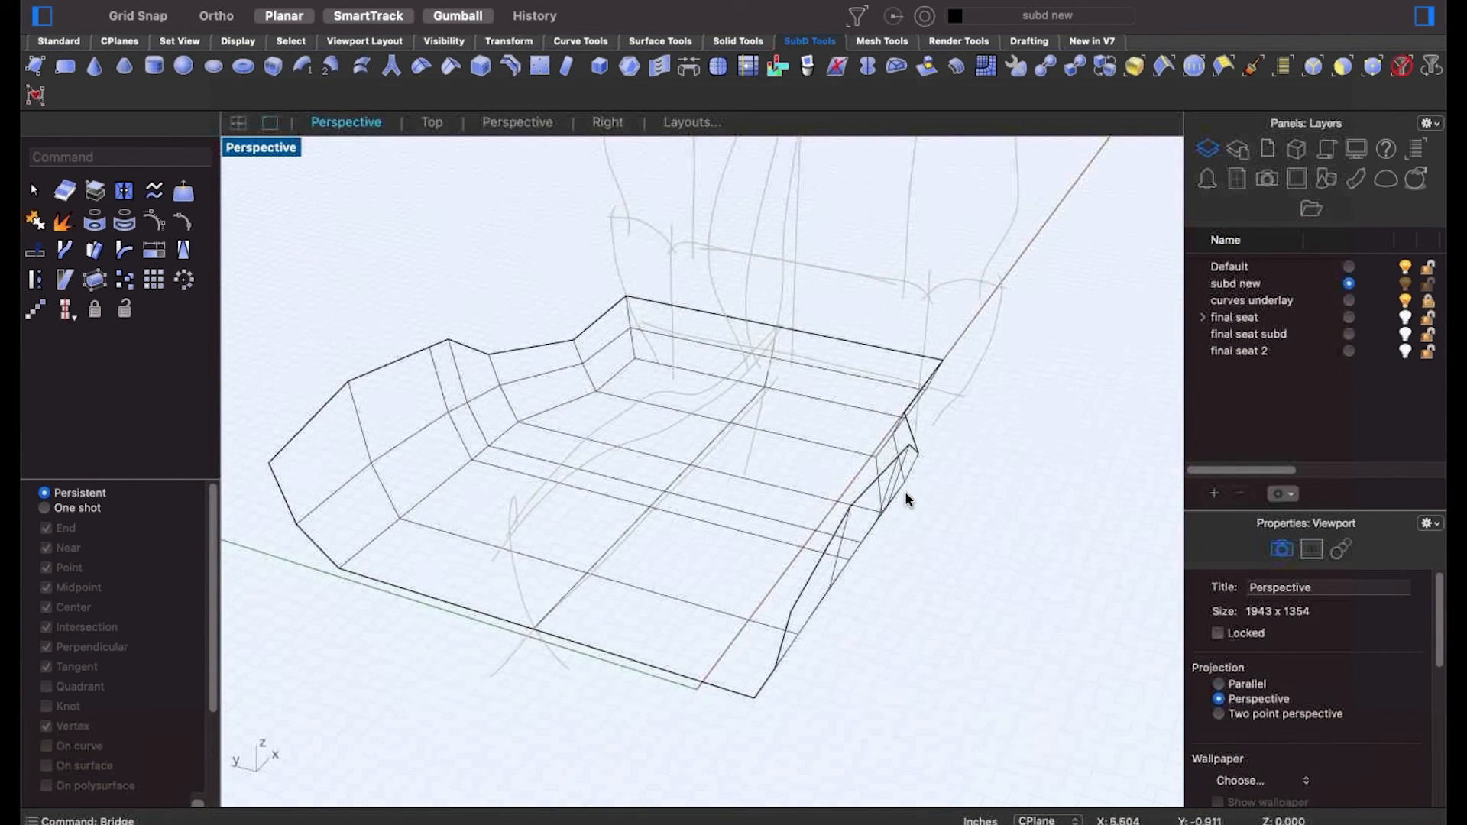
# Select the centre edge chain along the cushion bottom and move it downward to give the seat a shallow dip.
pyautogui.doubleClick(567, 593)
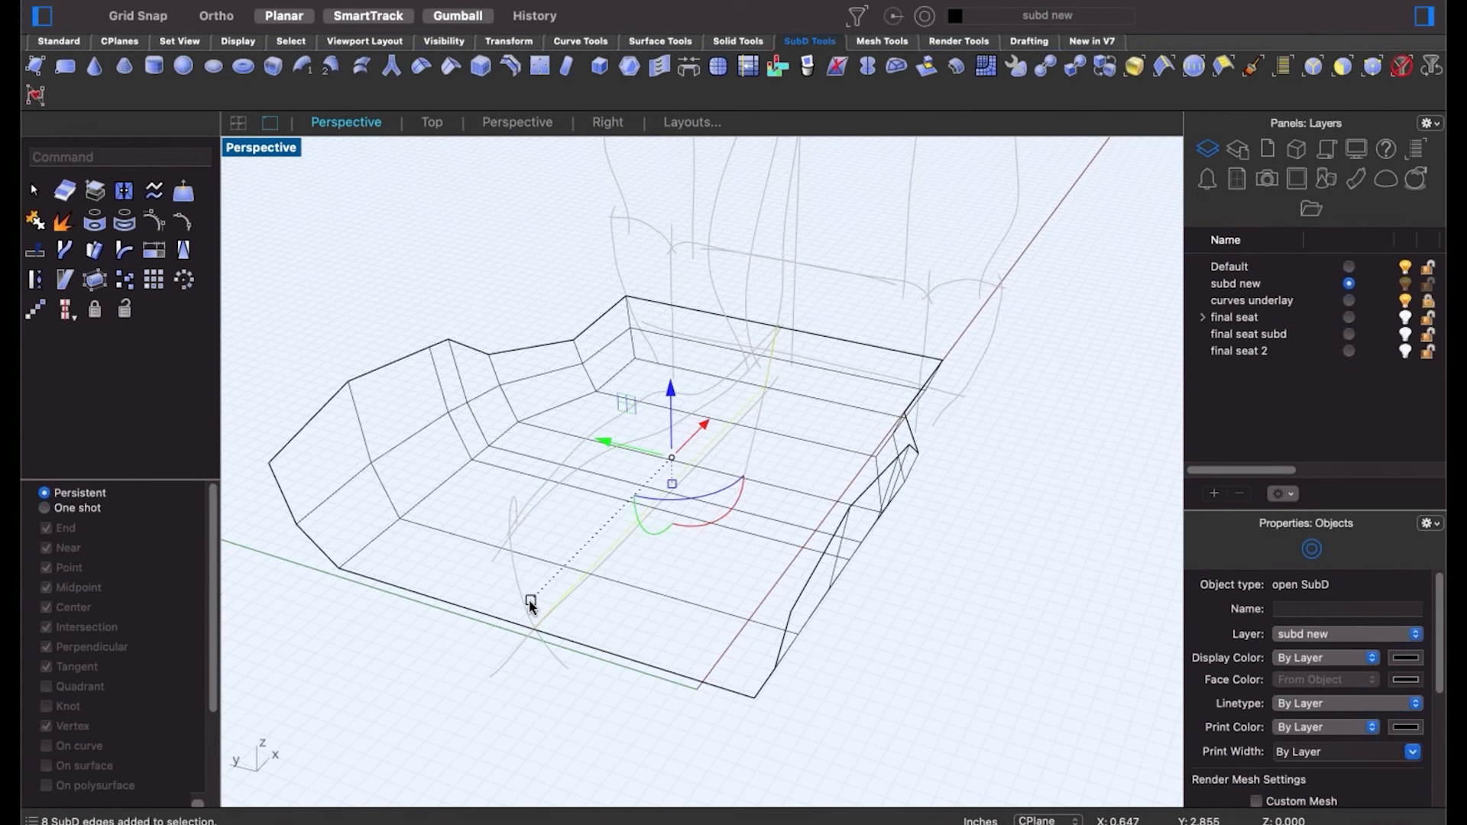
pyautogui.moveTo(528, 600); pyautogui.dragTo(515, 612)
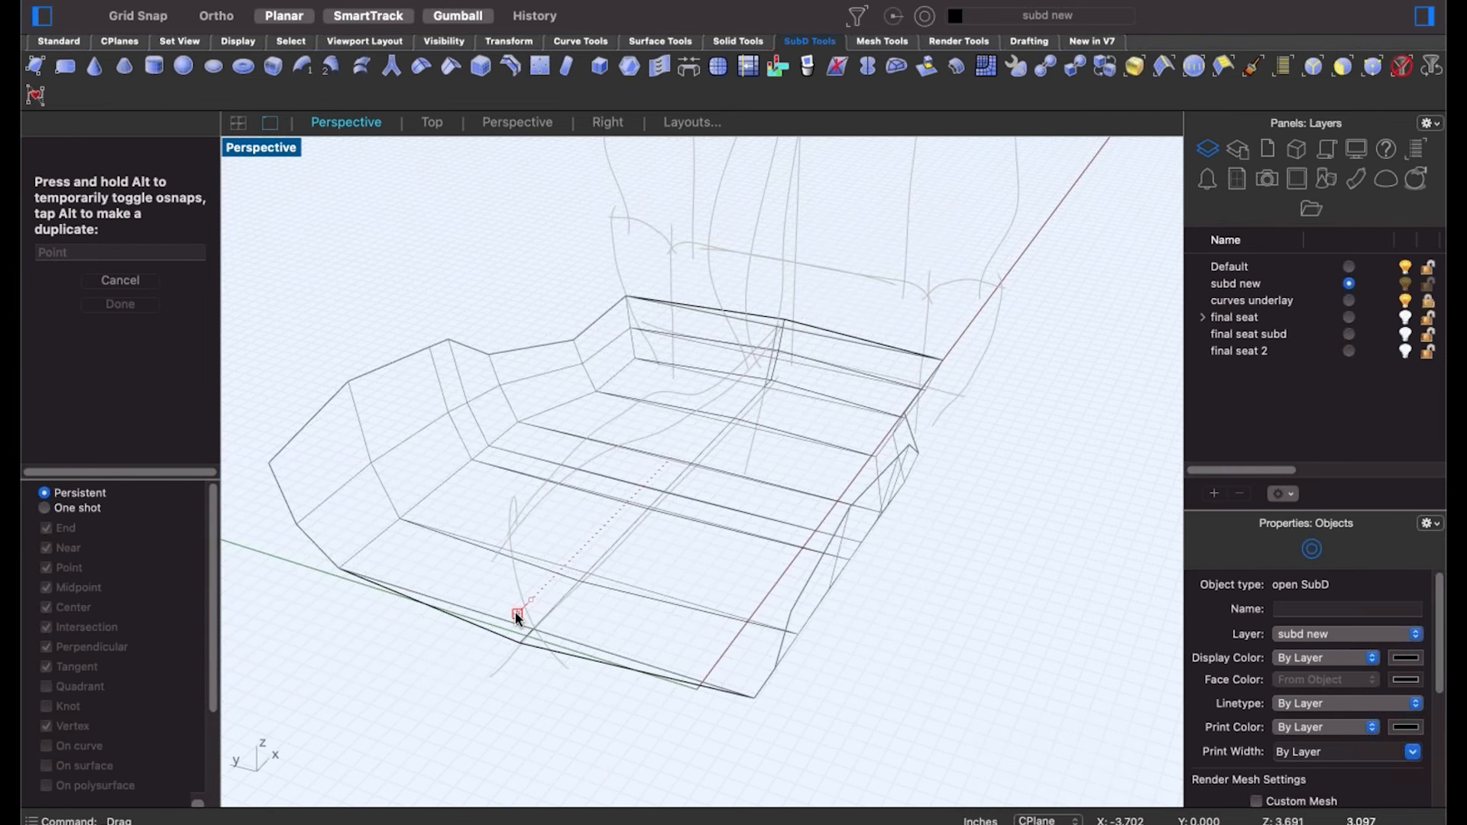
pyautogui.click(493, 686)
# Set the Perspective view's display mode to Shaded.
pyautogui.scroll(-4, 512, 680)
pyautogui.click(262, 147)
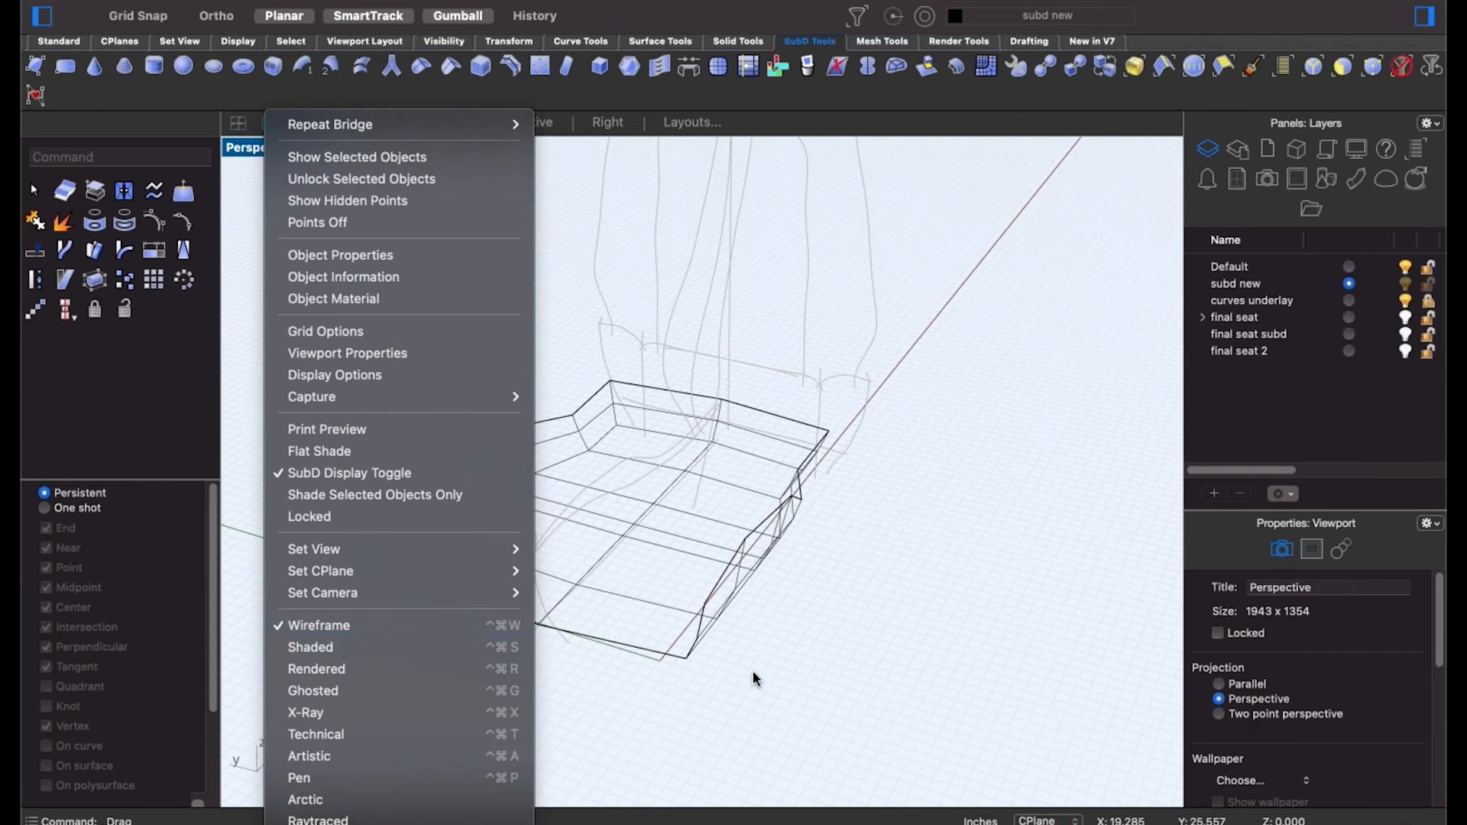
pyautogui.moveTo(764, 684)
pyautogui.mouseDown(button='right')
pyautogui.moveTo(725, 643)
pyautogui.moveTo(576, 621)
pyautogui.moveTo(772, 664)
pyautogui.moveTo(799, 645)
pyautogui.moveTo(949, 645)
pyautogui.moveTo(739, 664)
pyautogui.mouseUp(button='right')
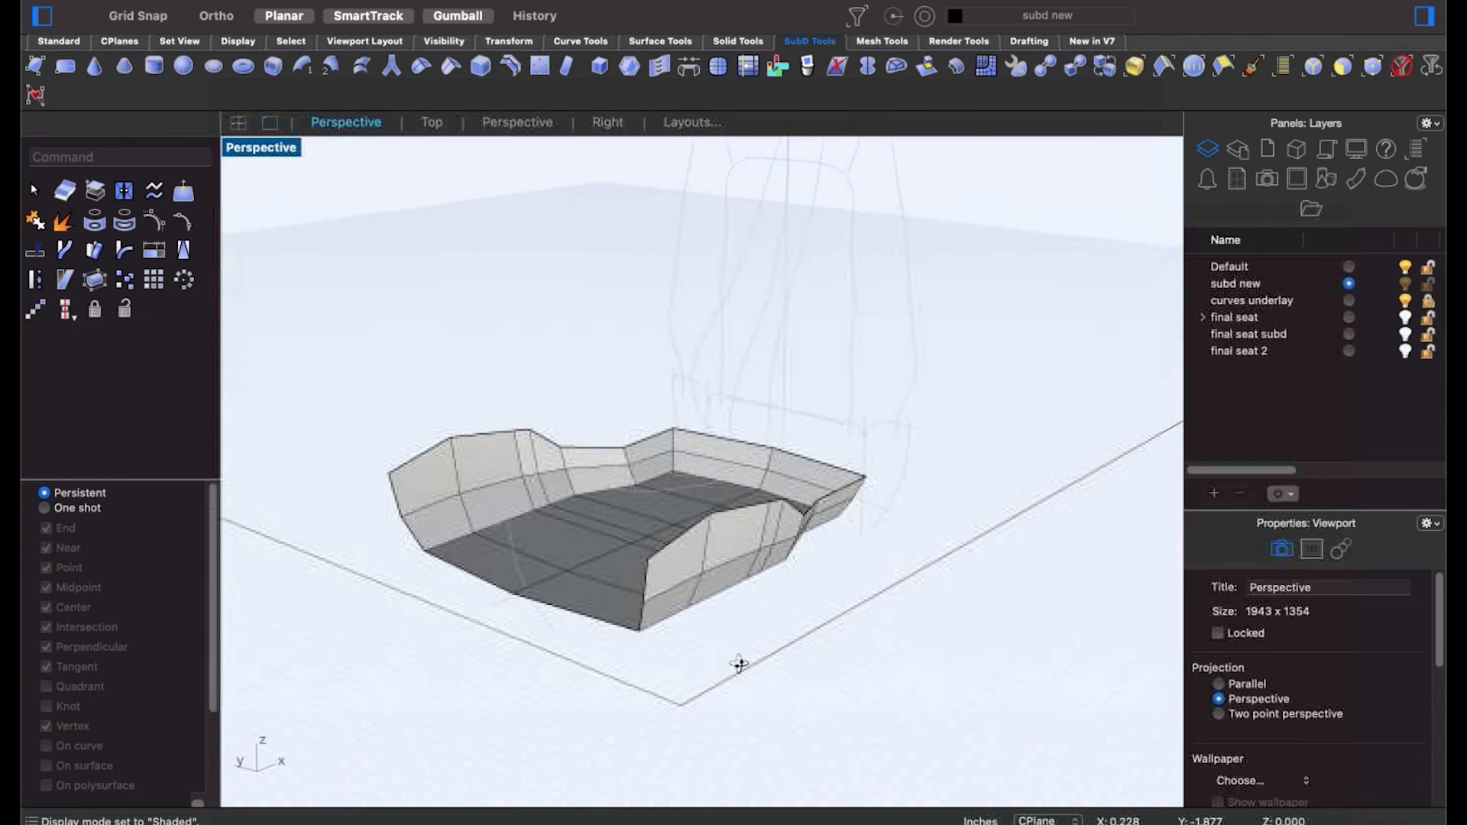
pyautogui.scroll(3, 589, 574)
# Offset the cushion SubD by 0.75 as a solid with the direction flipped inward and the input deleted.
pyautogui.click(588, 569)
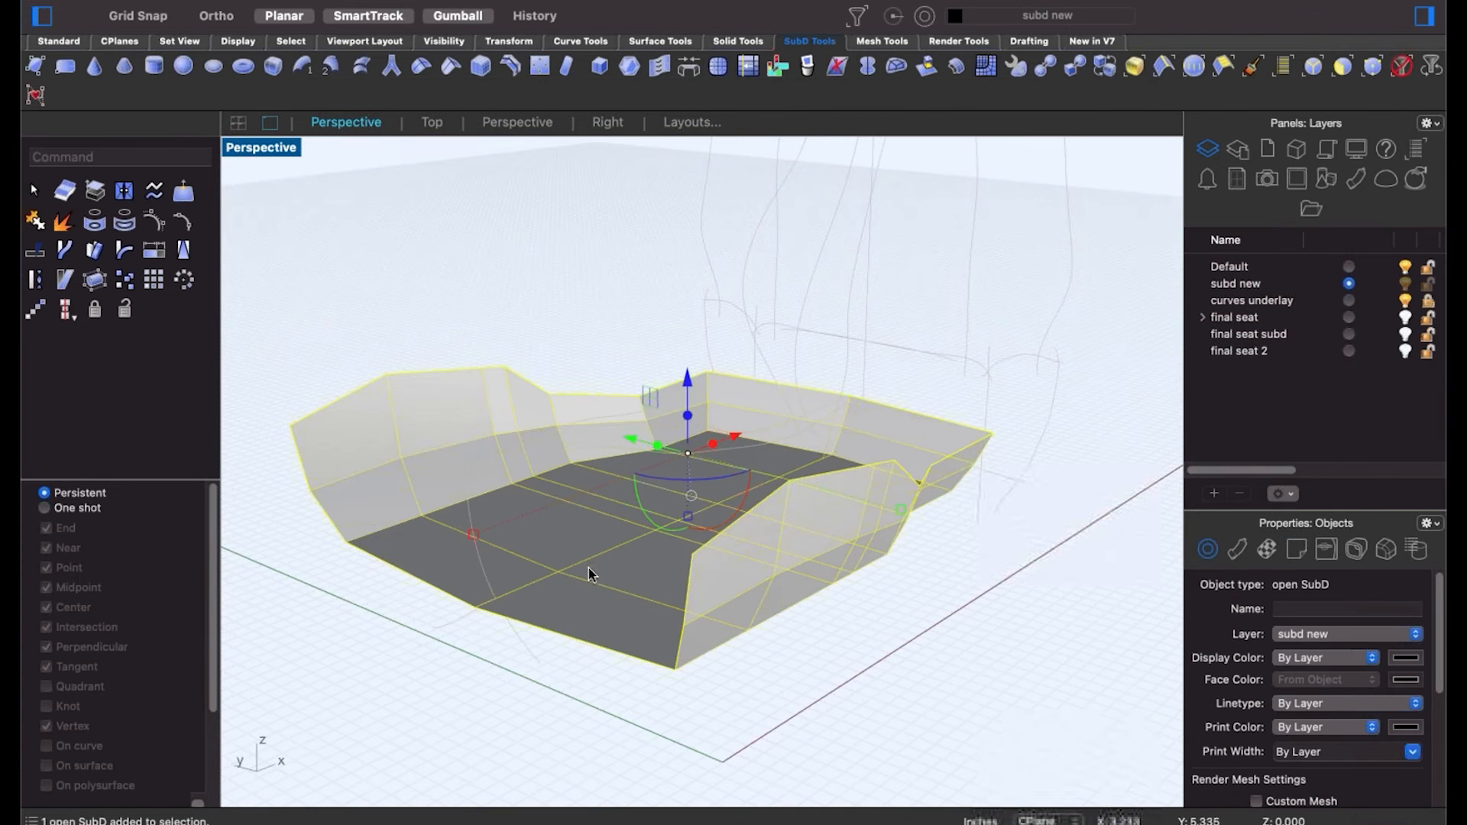
pyautogui.click(414, 1)
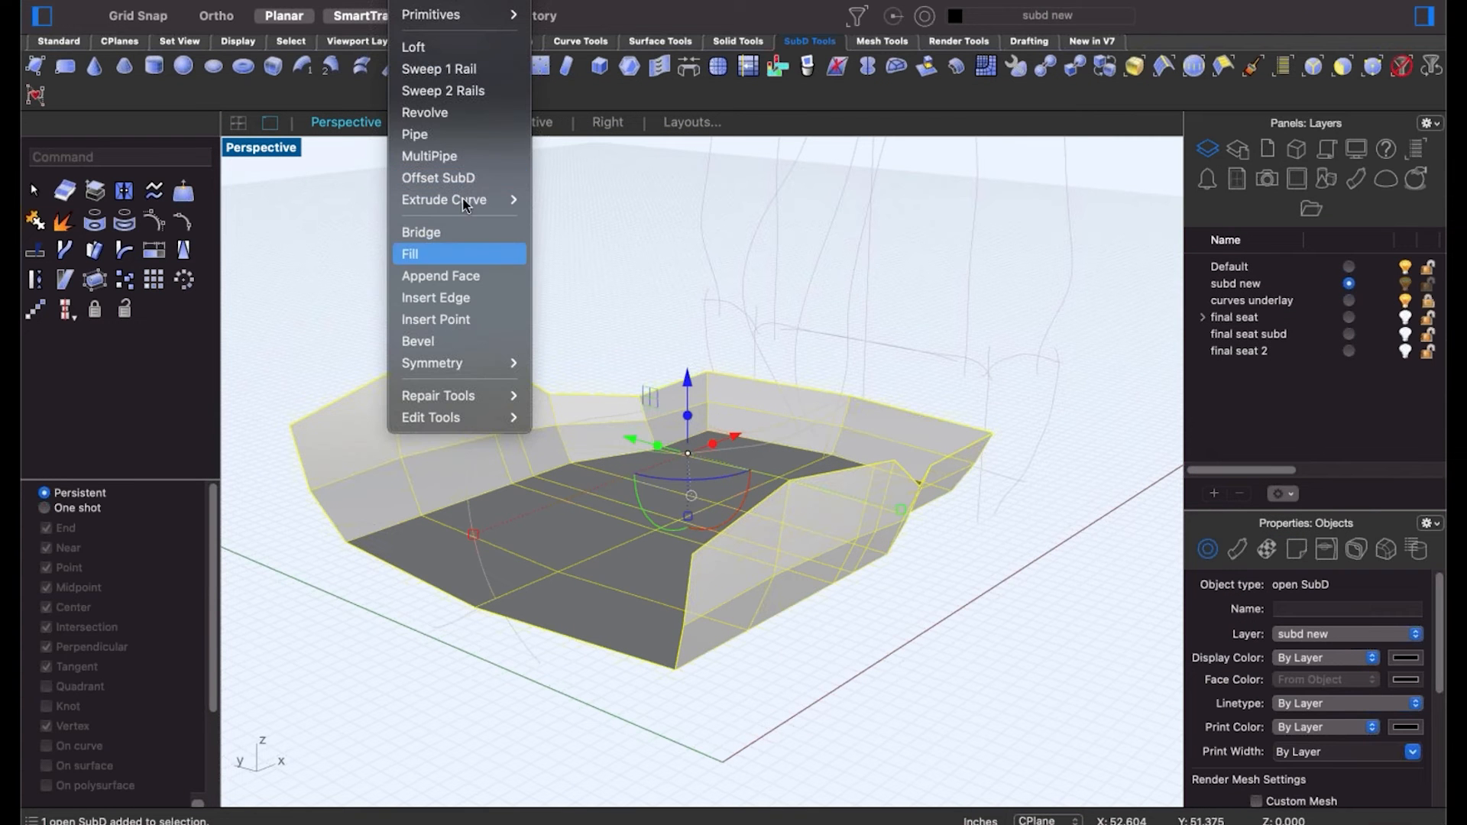
pyautogui.click(463, 183)
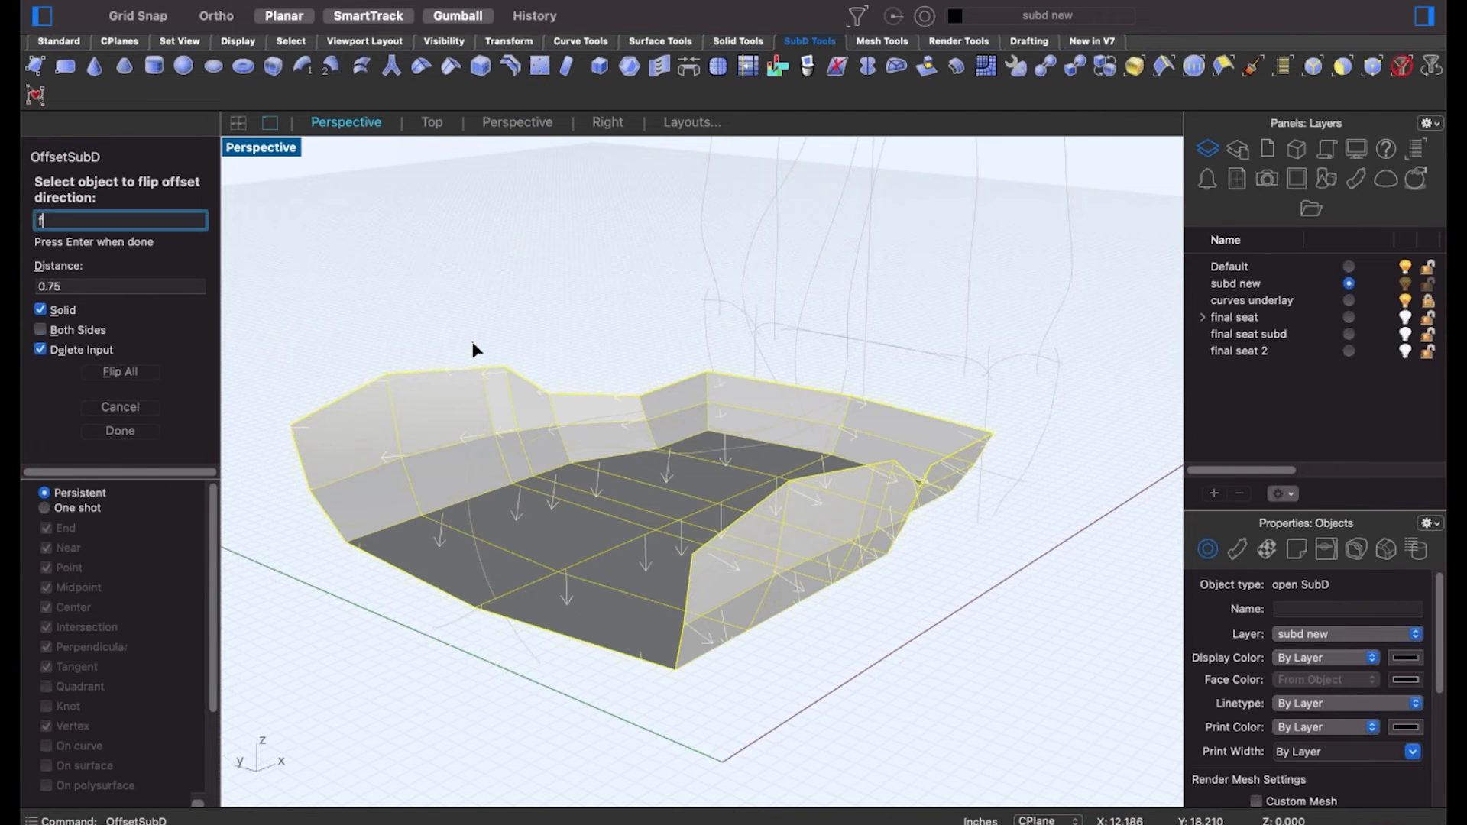
pyautogui.write('f')
pyautogui.press('Return')
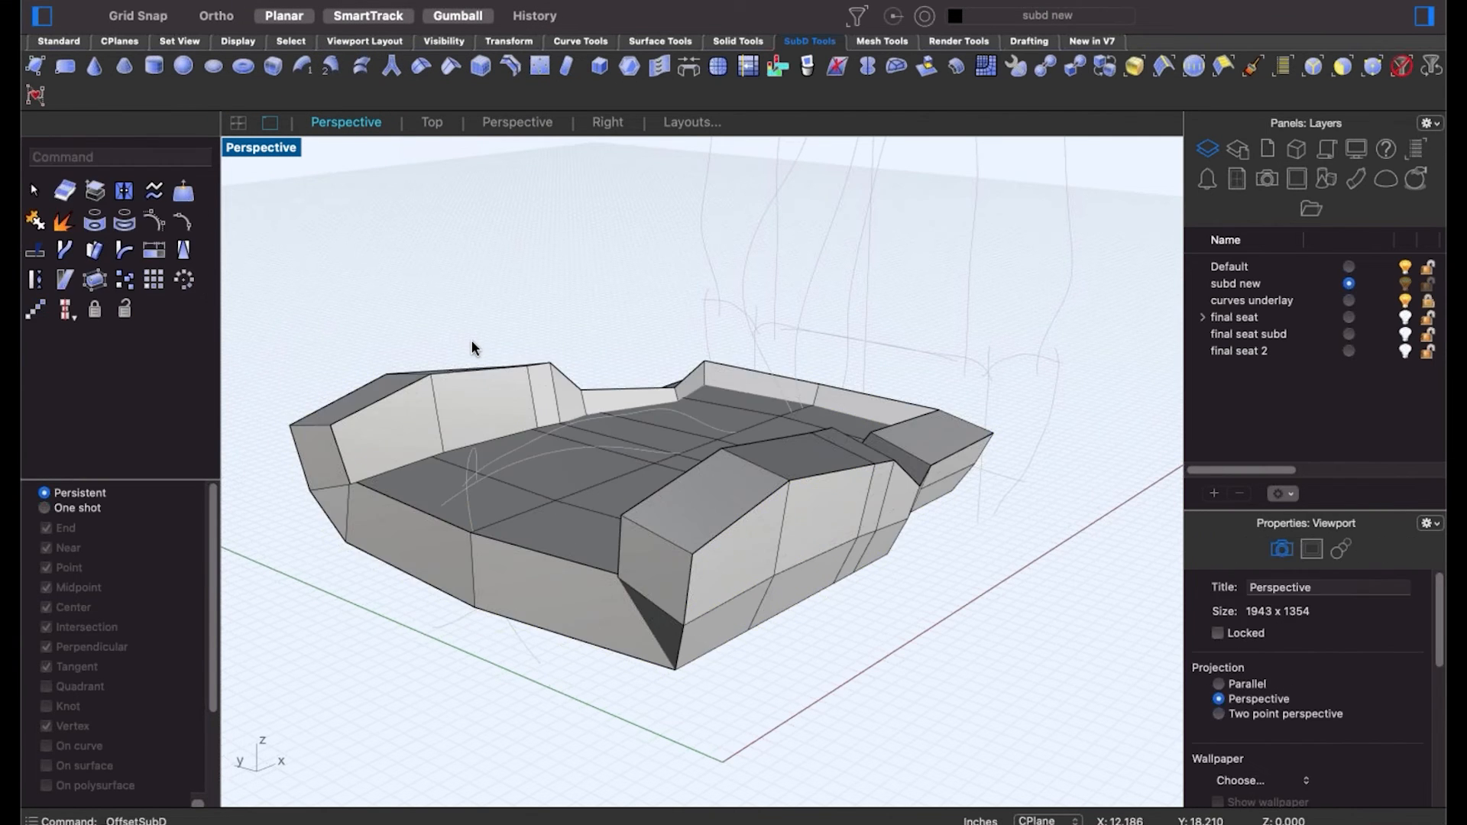
# Toggle the thickened cushion to smooth SubD display and examine the creased edges around its front corners.
pyautogui.moveTo(472, 344); pyautogui.dragTo(780, 354, button='right')
pyautogui.scroll(5, 878, 520)
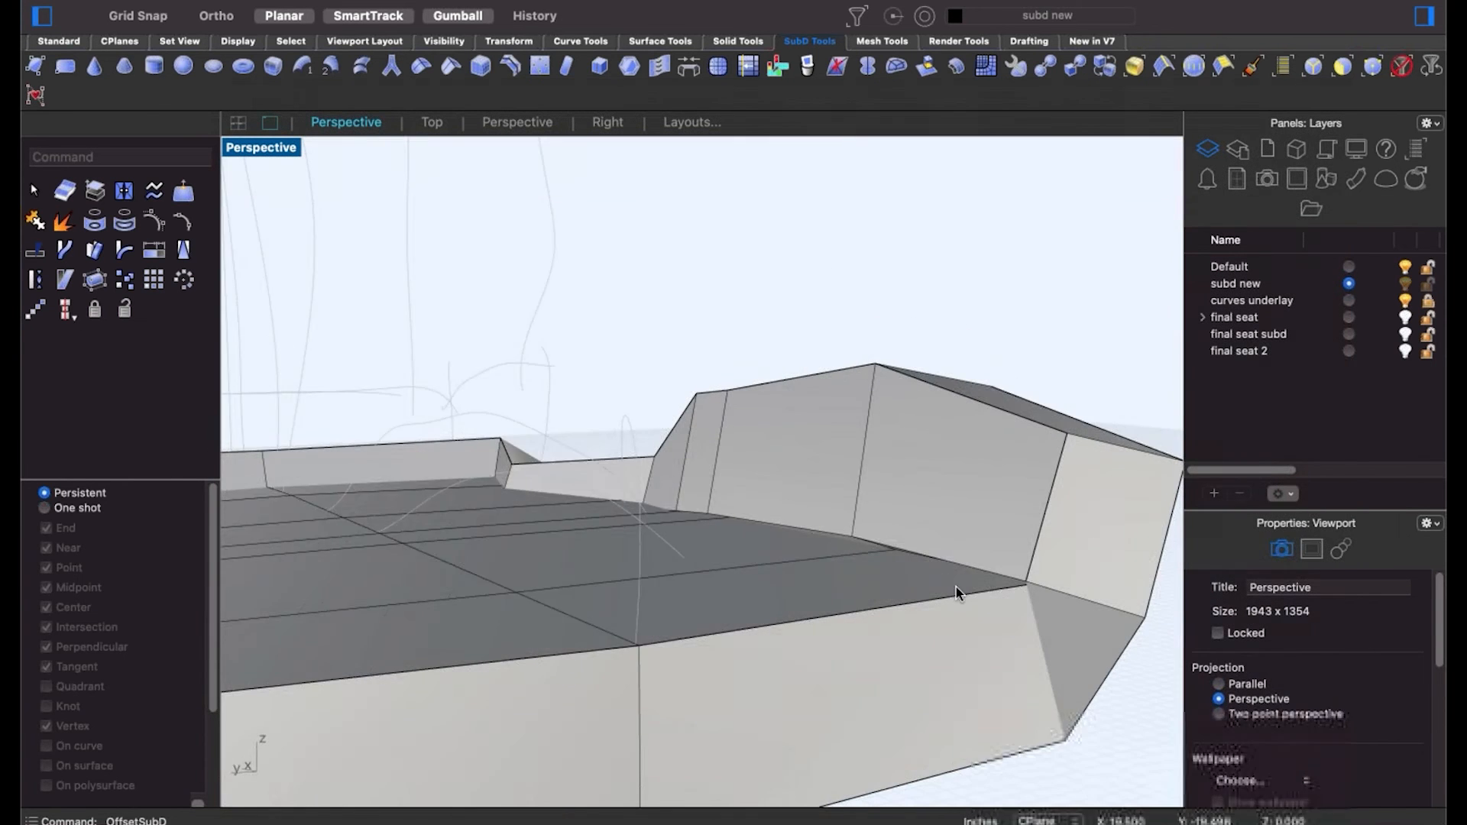
pyautogui.moveTo(957, 593); pyautogui.dragTo(880, 586, button='right')
pyautogui.scroll(-5, 932, 556)
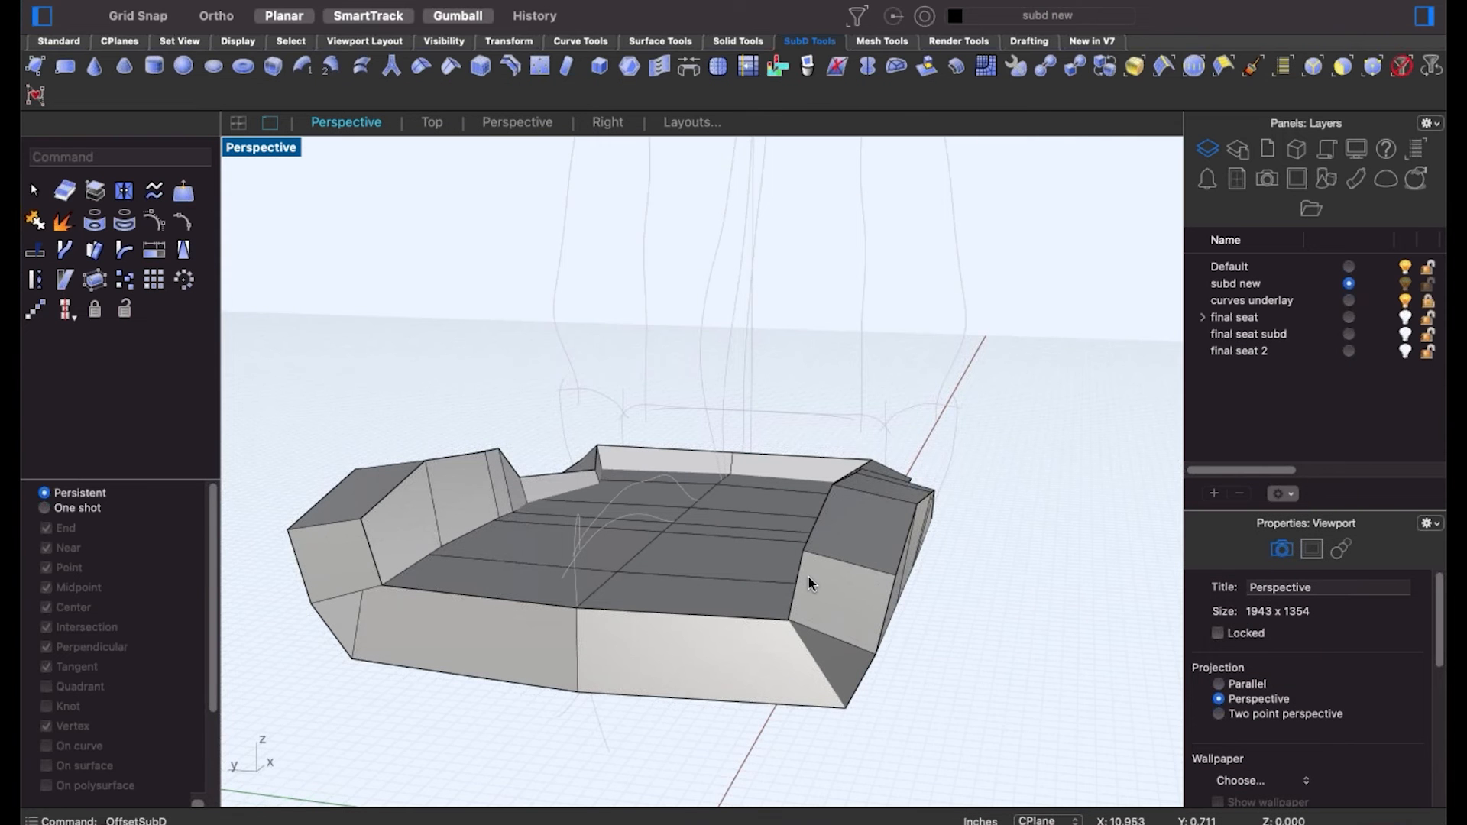
pyautogui.press('Tab')
pyautogui.moveTo(766, 585)
pyautogui.mouseDown(button='right')
pyautogui.moveTo(753, 602)
pyautogui.moveTo(684, 569)
pyautogui.moveTo(745, 531)
pyautogui.moveTo(764, 544)
pyautogui.mouseUp(button='right')
pyautogui.click(653, 589)
pyautogui.scroll(6, 1040, 616)
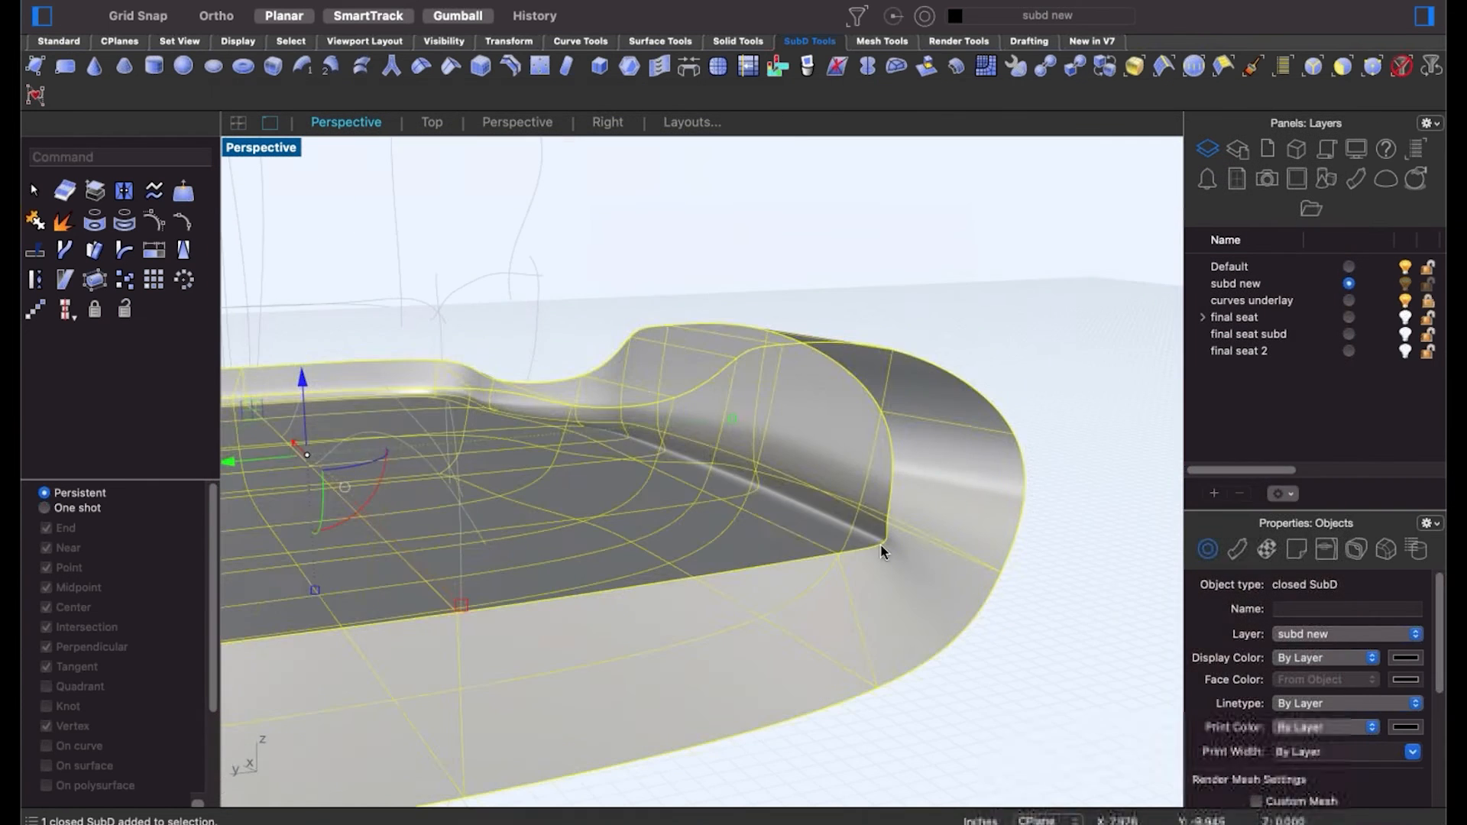
pyautogui.click(976, 337)
pyautogui.moveTo(887, 527); pyautogui.dragTo(797, 518, button='right')
pyautogui.scroll(-5, 811, 514)
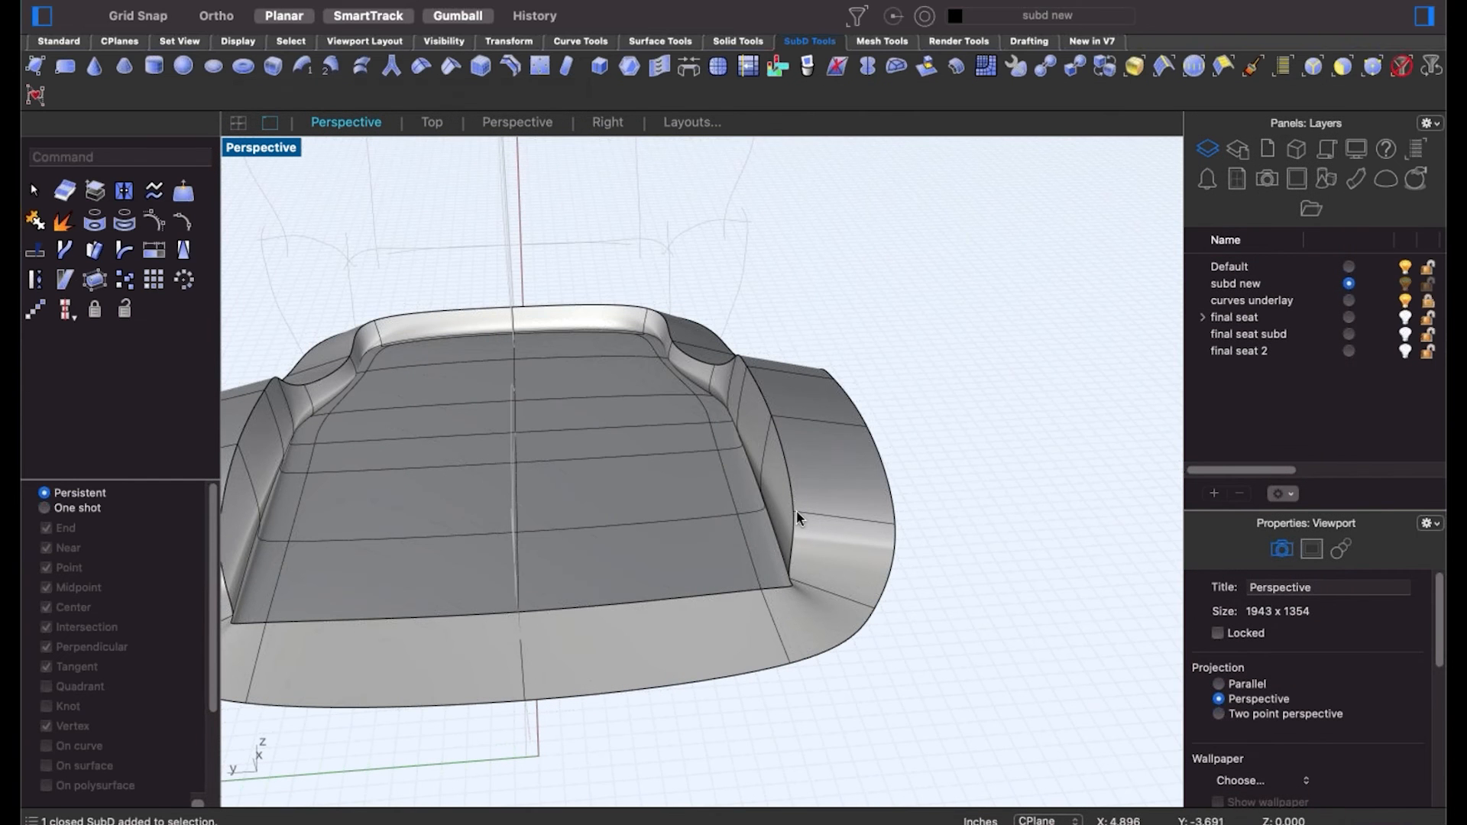
# Select the creased inner edge loop around the cushion's seating surface and remove its crease.
pyautogui.doubleClick(797, 496)
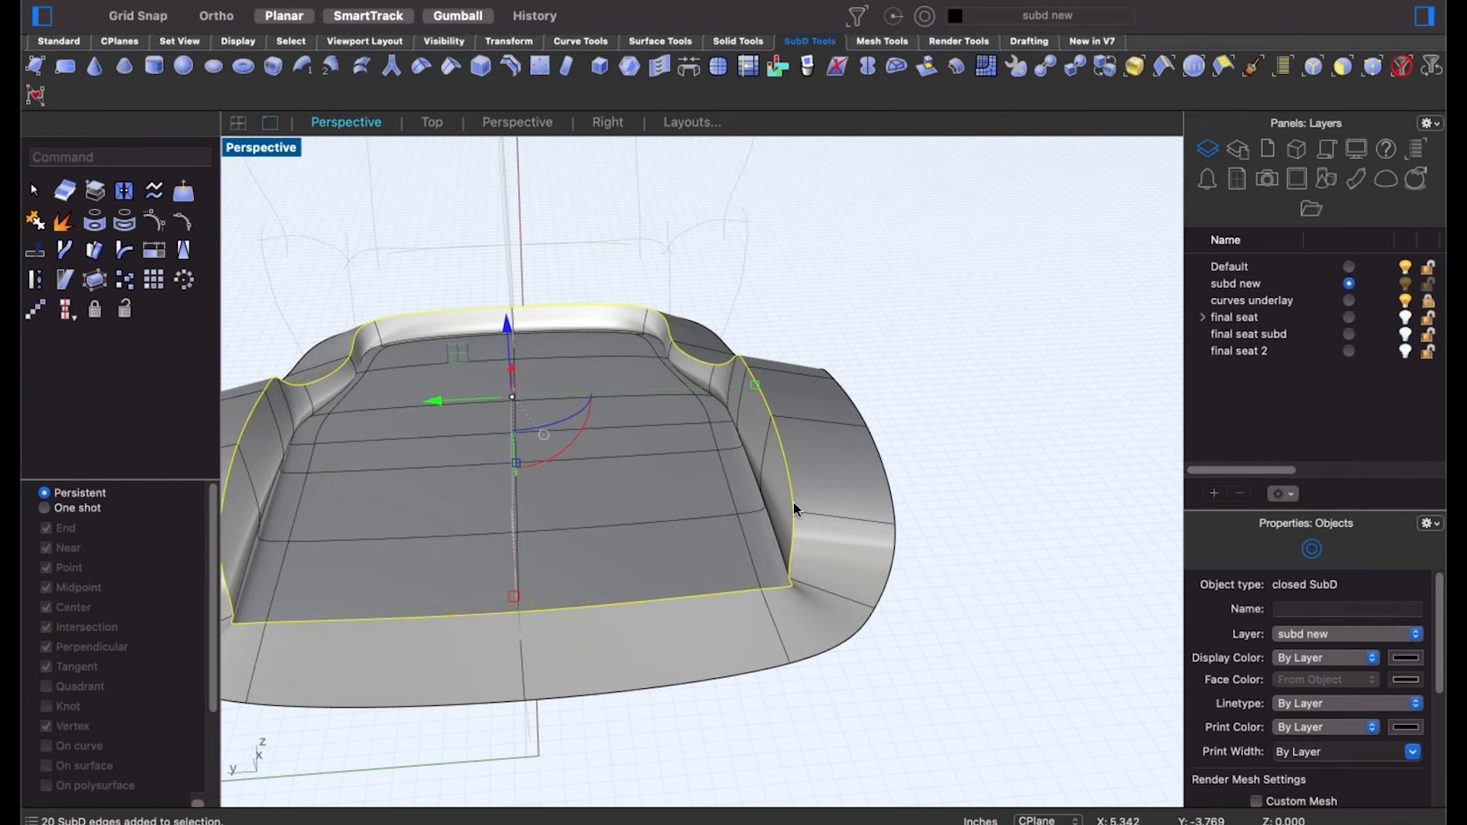
pyautogui.click(423, 68)
pyautogui.moveTo(940, 541); pyautogui.dragTo(891, 382, button='right')
pyautogui.scroll(5, 855, 217)
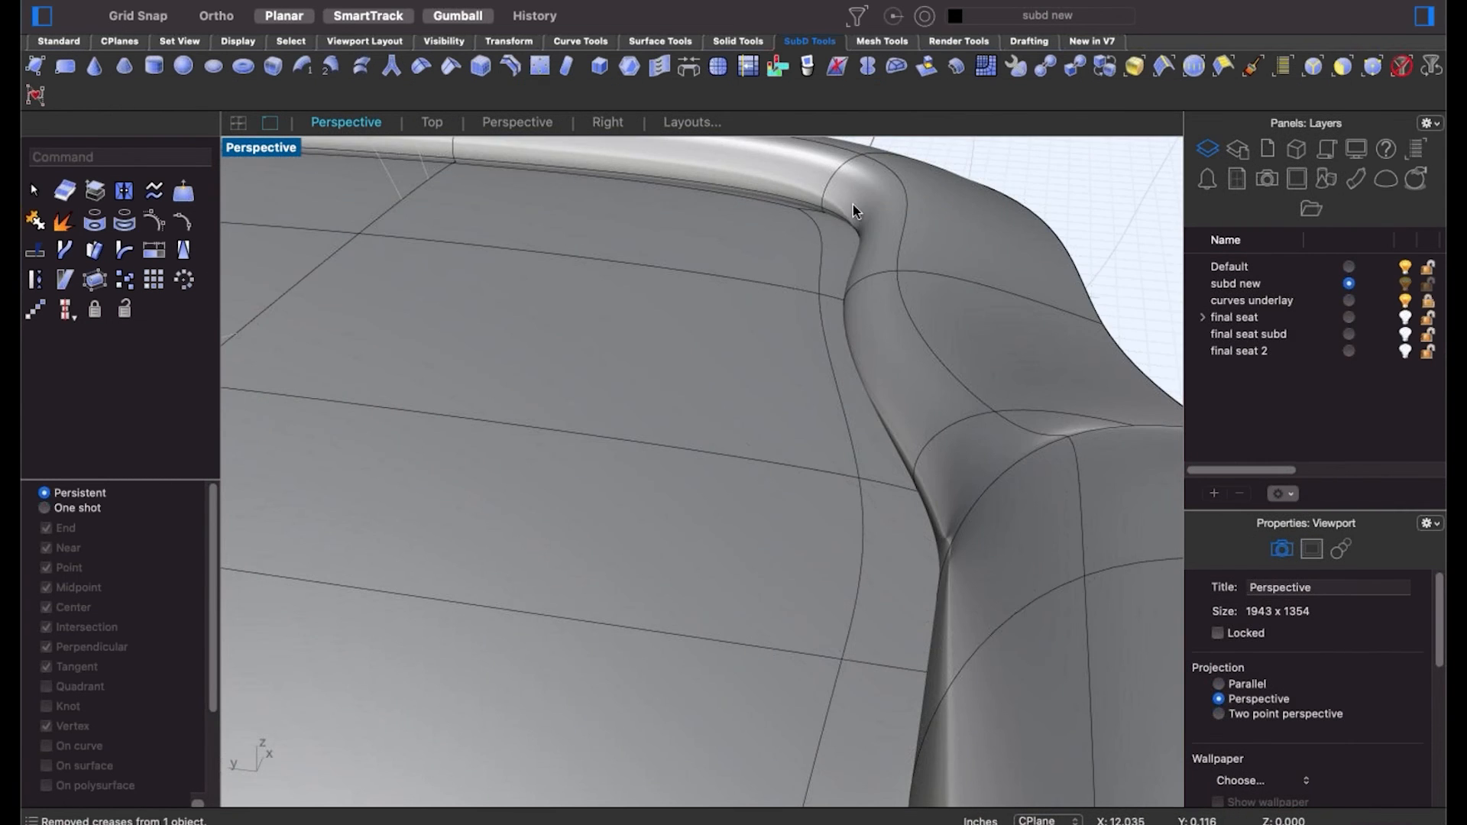
pyautogui.scroll(-5, 884, 524)
pyautogui.moveTo(884, 524); pyautogui.dragTo(736, 690, button='right')
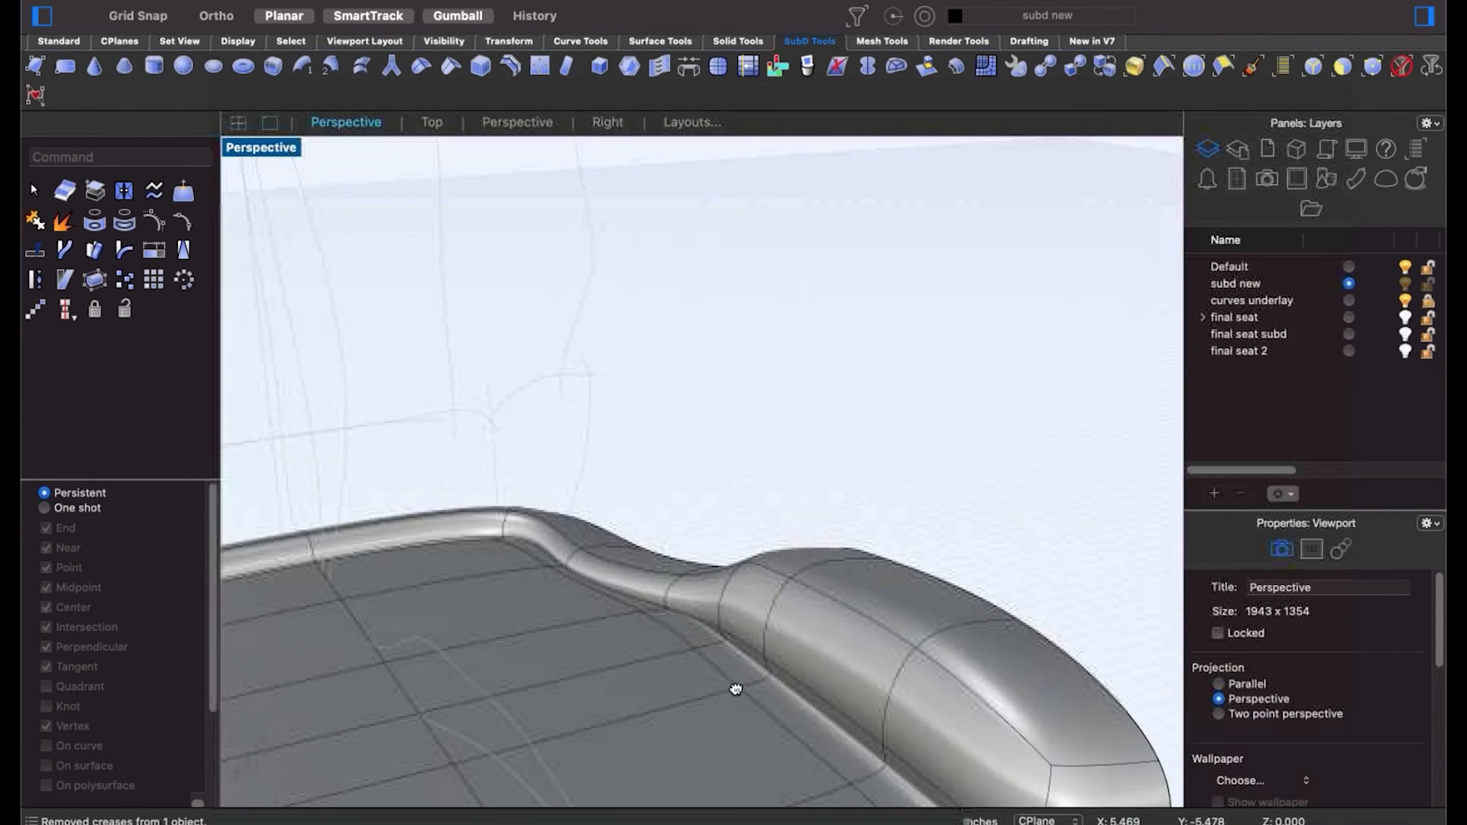
pyautogui.scroll(-3, 814, 554)
pyautogui.moveTo(815, 553); pyautogui.dragTo(705, 553, button='right')
pyautogui.scroll(5, 634, 538)
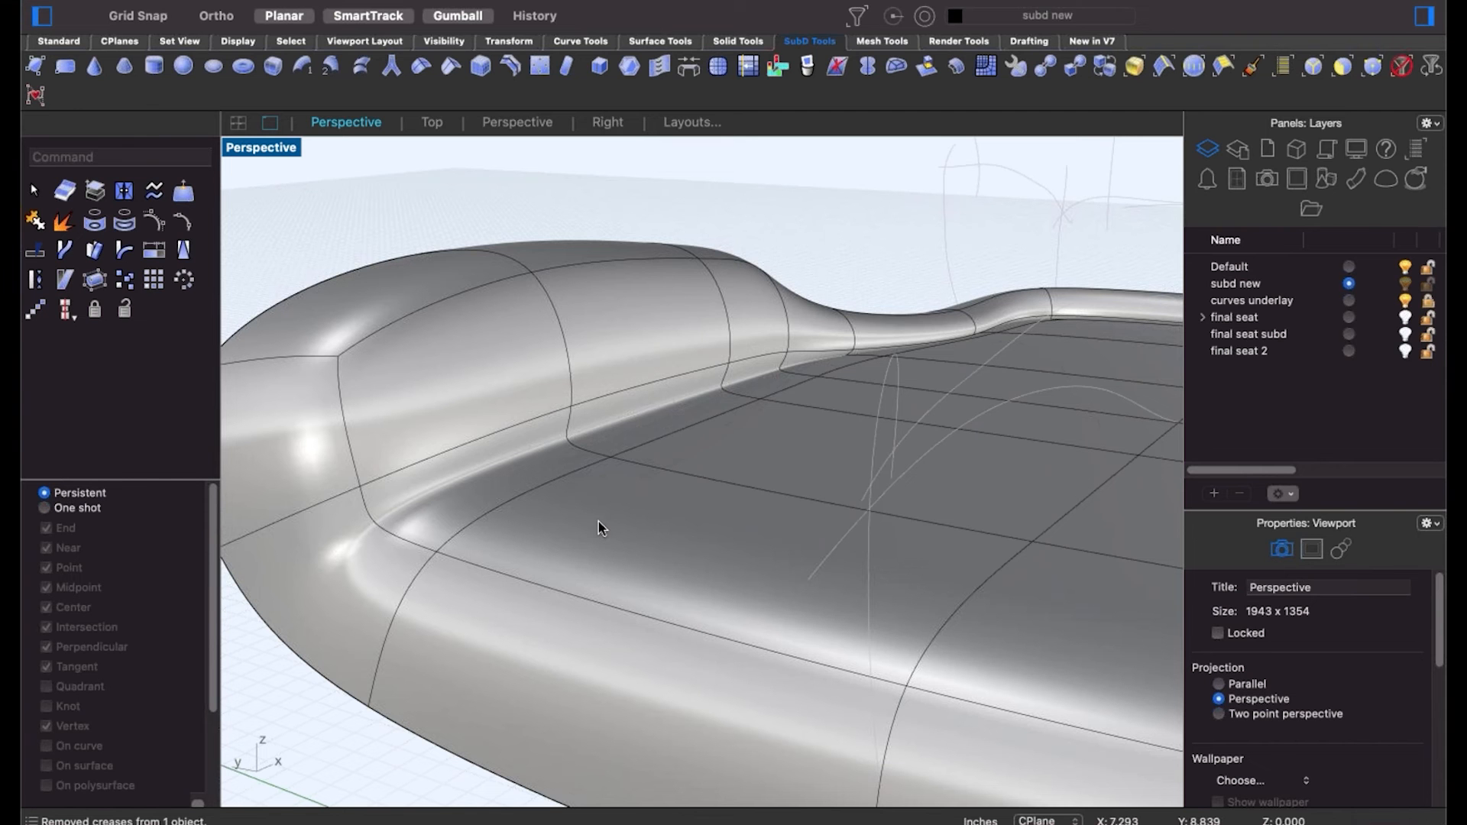
# Show the seat SubD as its flat control cage and set the perspective view's display mode to Wireframe.
pyautogui.press('Tab')
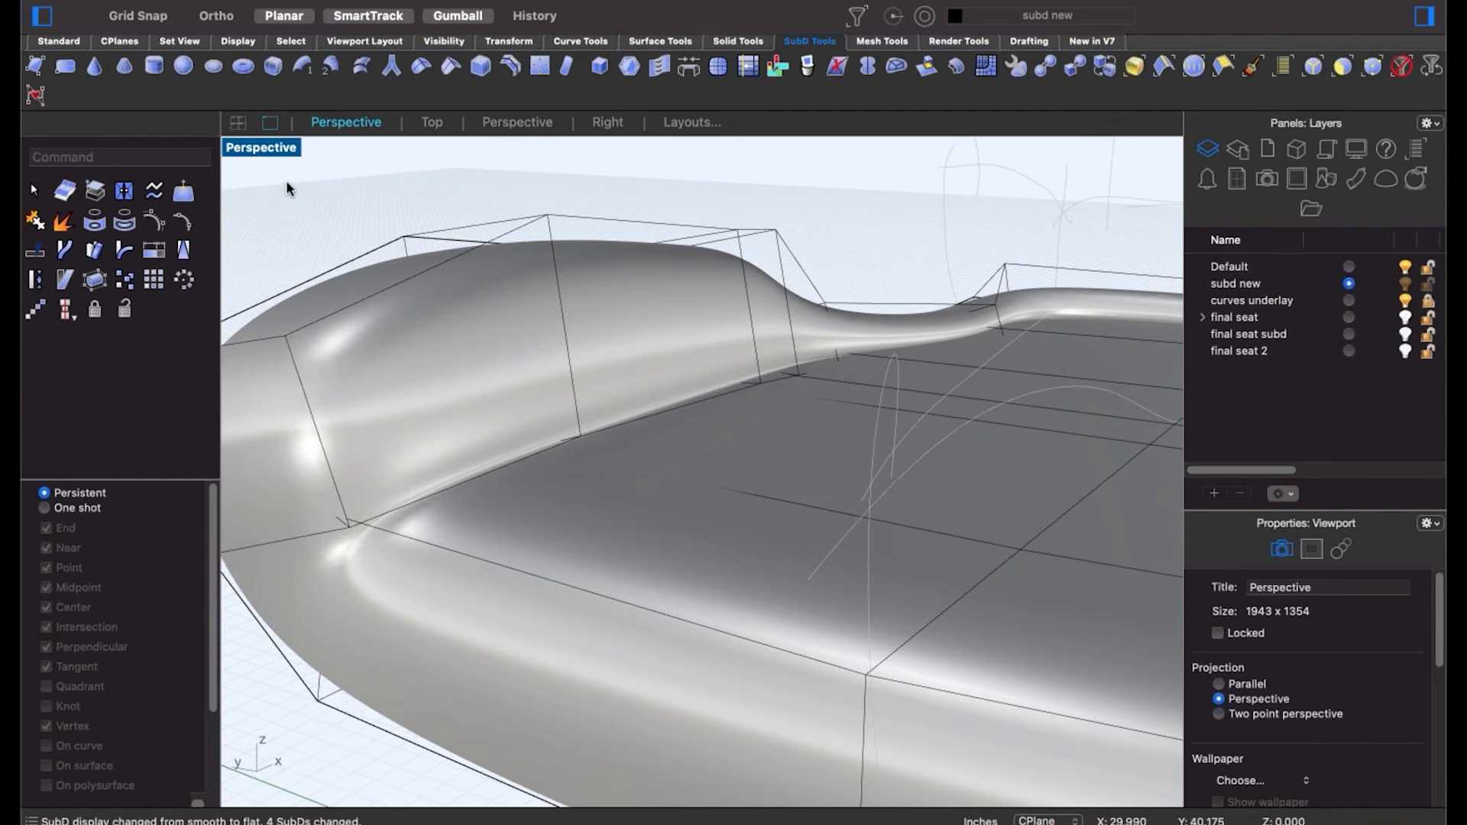
pyautogui.click(260, 149)
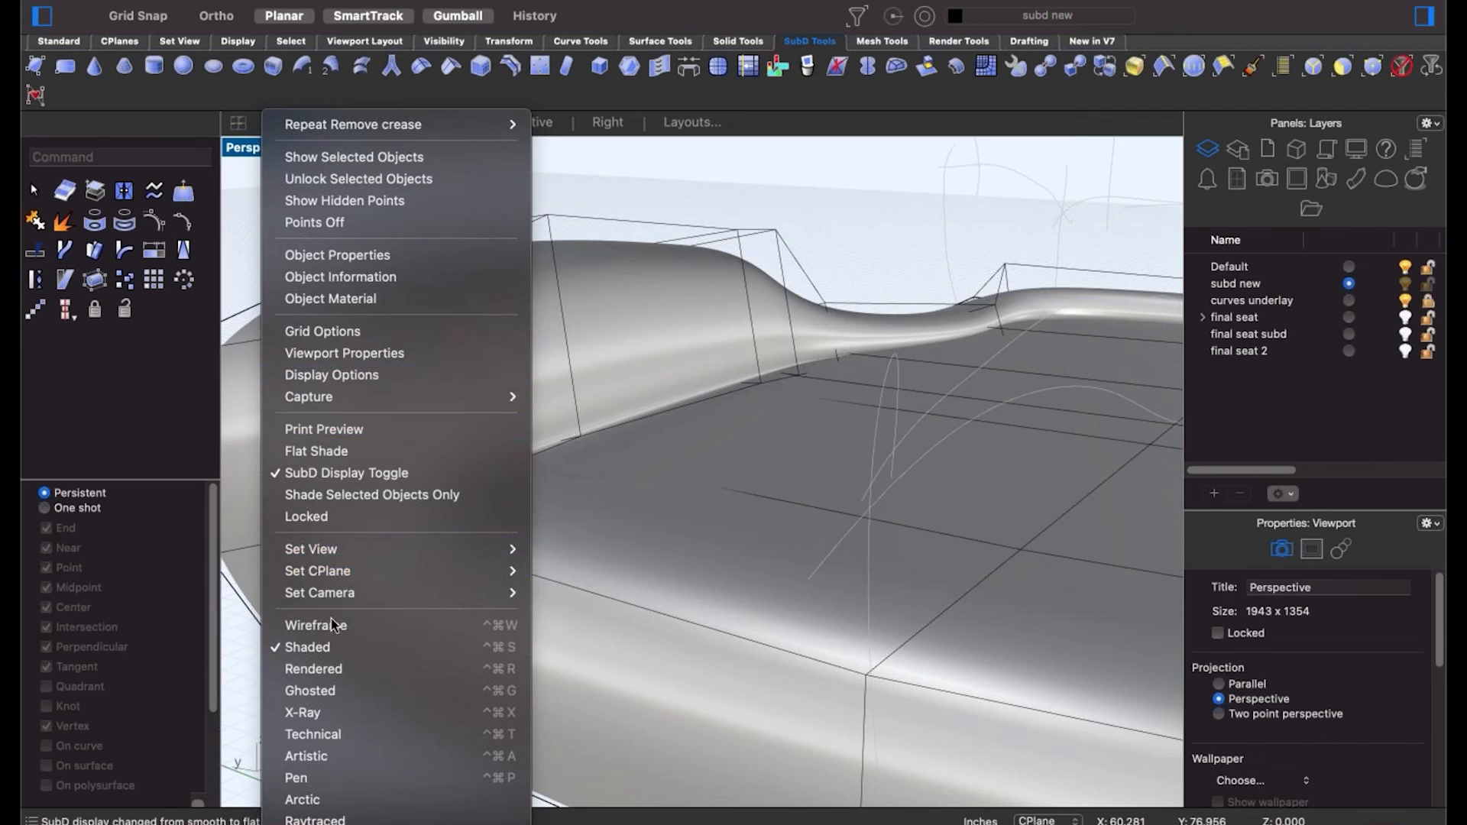
pyautogui.click(504, 625)
pyautogui.moveTo(567, 547); pyautogui.dragTo(594, 520, button='right')
pyautogui.scroll(-5, 579, 535)
pyautogui.scroll(5, 527, 548)
pyautogui.doubleClick(593, 520)
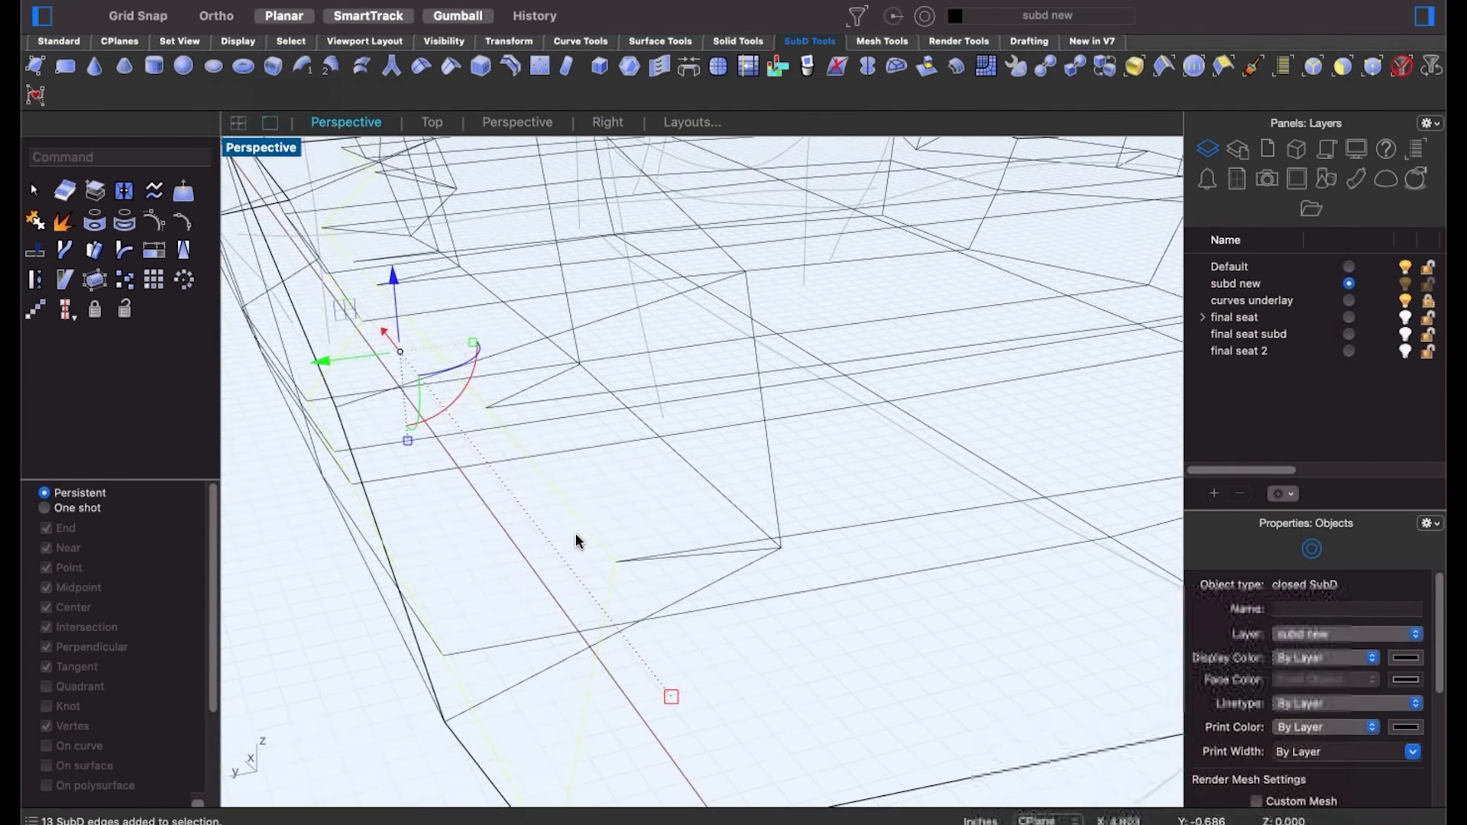
pyautogui.click(599, 498)
pyautogui.doubleClick(593, 525)
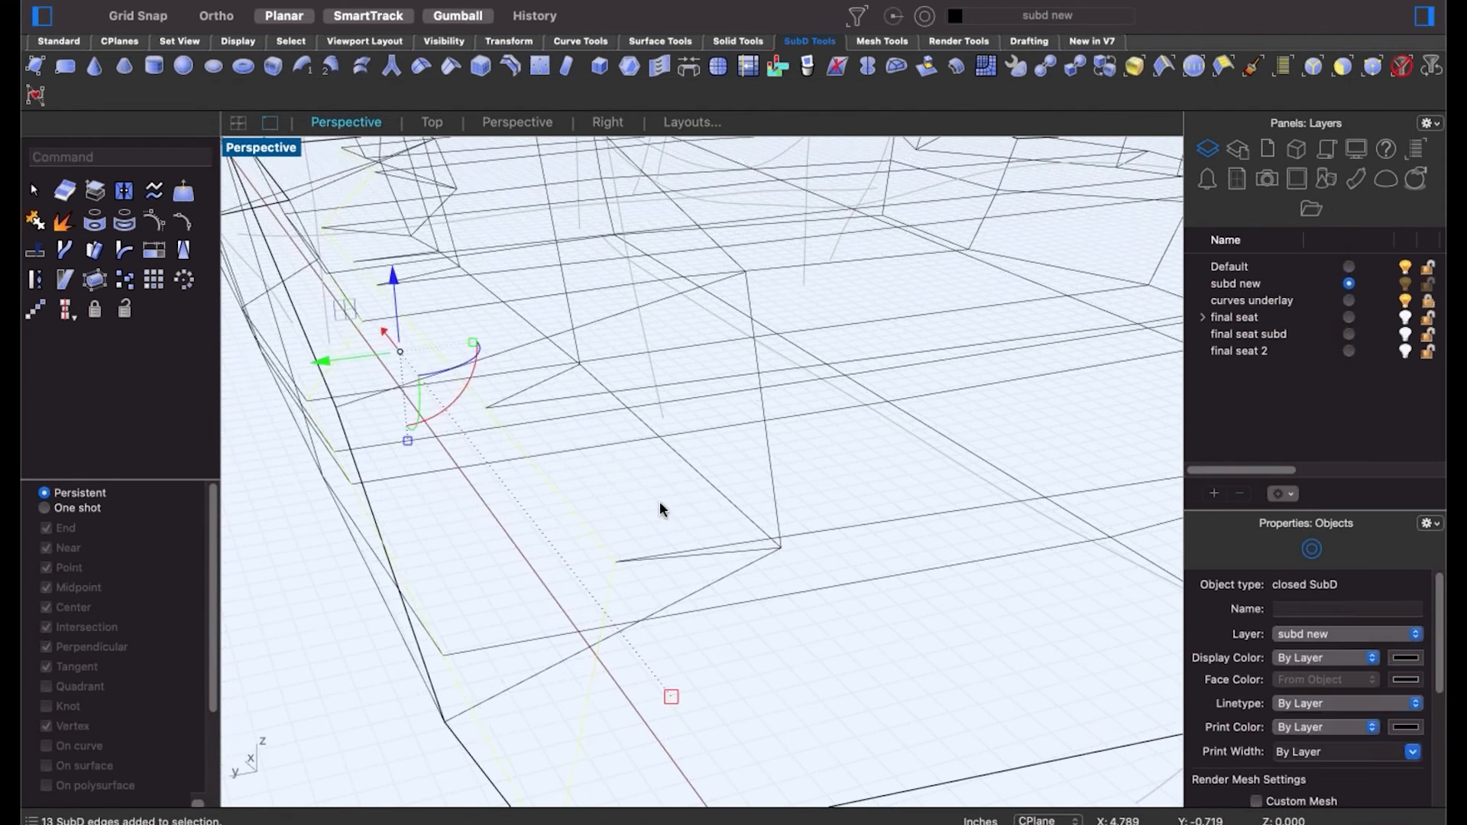
pyautogui.click(596, 524)
pyautogui.click(610, 512)
# Select the inner edge chain along both side bolsters and the seat's rear, and scale it slightly narrower across the seat's width.
pyautogui.moveTo(610, 512); pyautogui.dragTo(703, 527, button='right')
pyautogui.scroll(2, 858, 275)
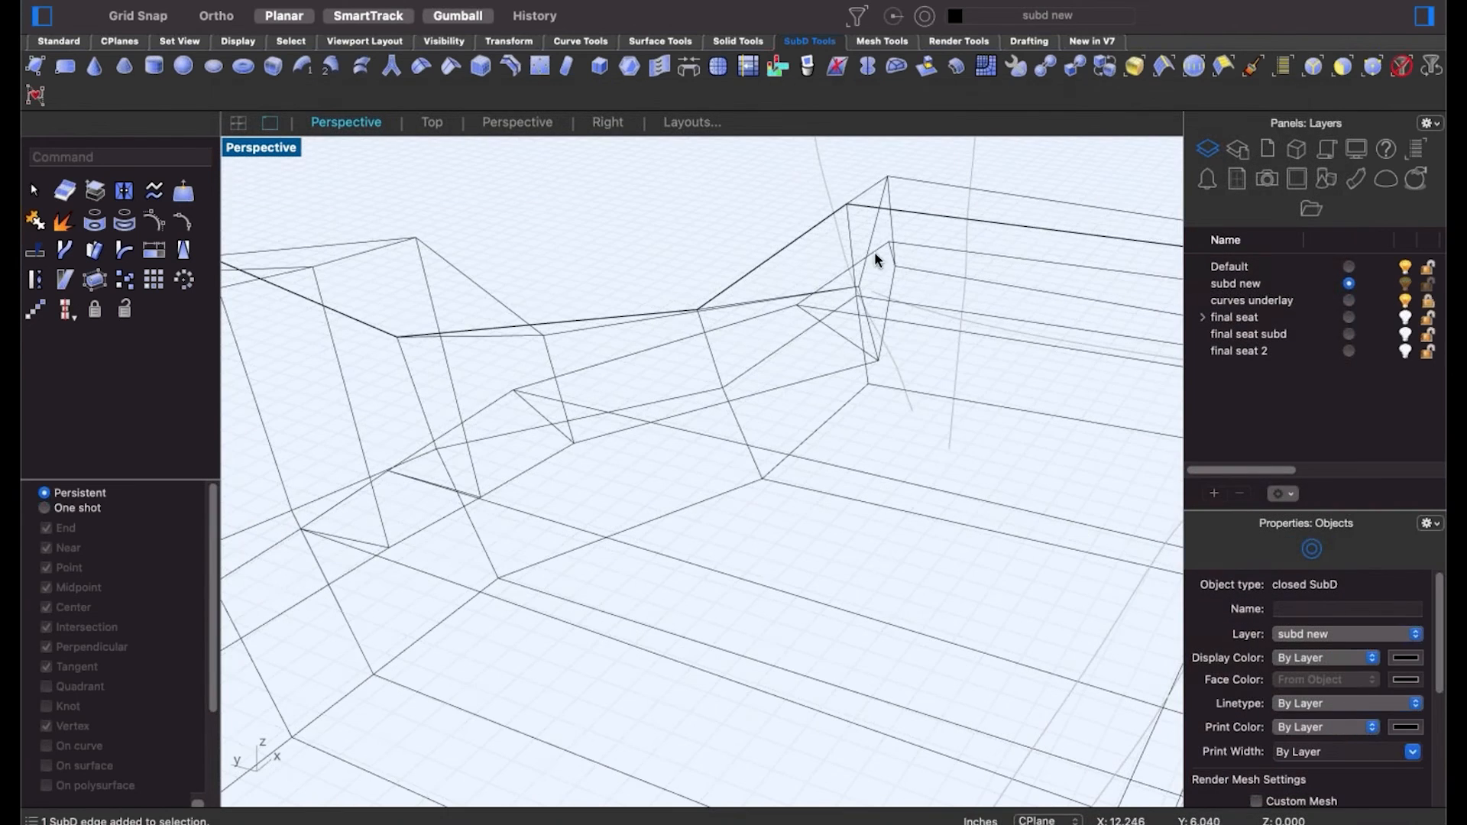
pyautogui.doubleClick(859, 285)
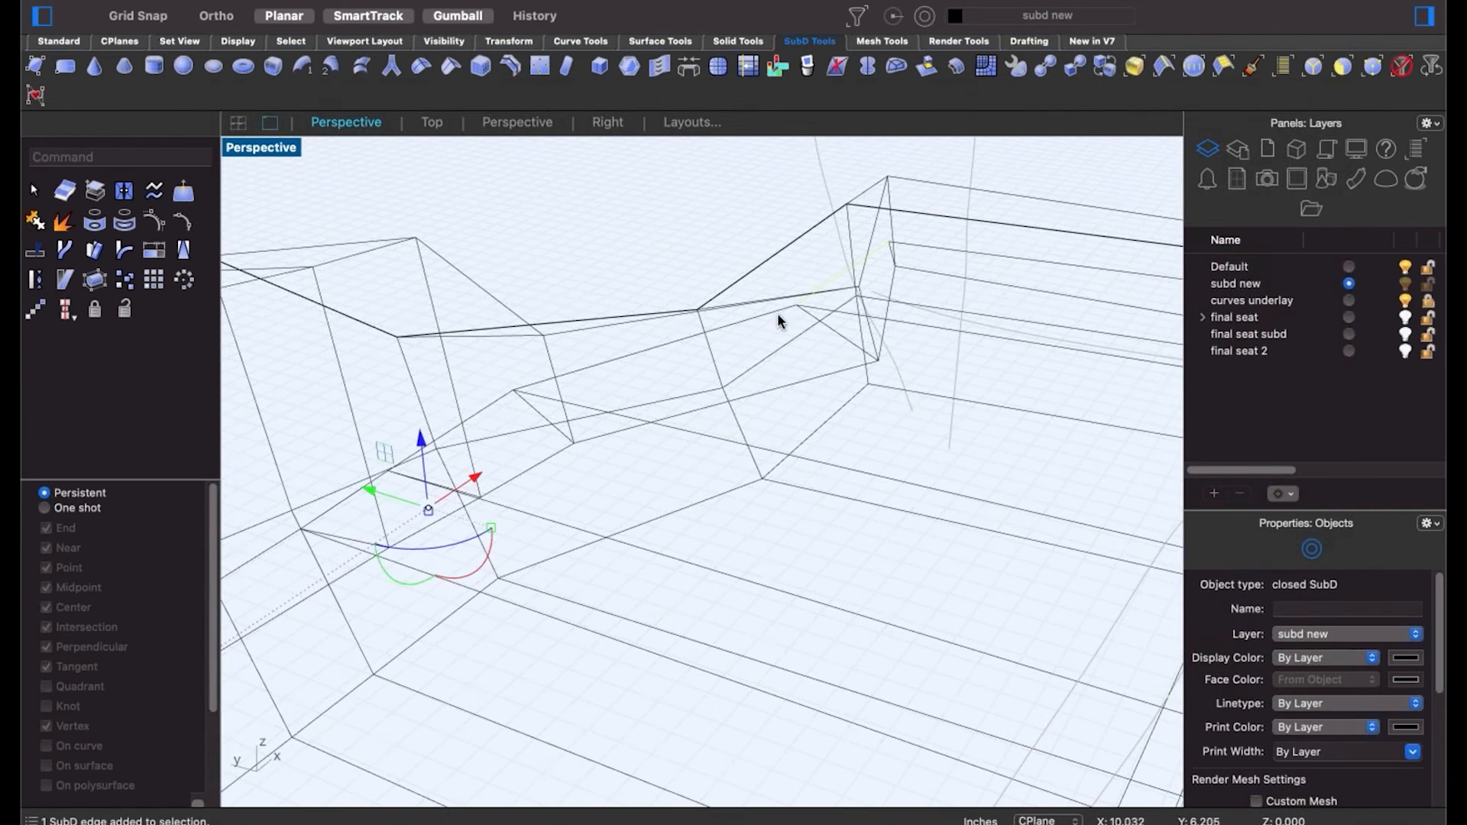
pyautogui.keyDown('shift'); pyautogui.keyDown('super'); pyautogui.click(926, 249); pyautogui.keyUp('super'); pyautogui.keyUp('shift')
pyautogui.scroll(-5, 920, 268)
pyautogui.moveTo(681, 334); pyautogui.dragTo(851, 352, button='right')
pyautogui.keyDown('shift'); pyautogui.keyDown('super'); pyautogui.click(737, 300); pyautogui.keyUp('super'); pyautogui.keyUp('shift')
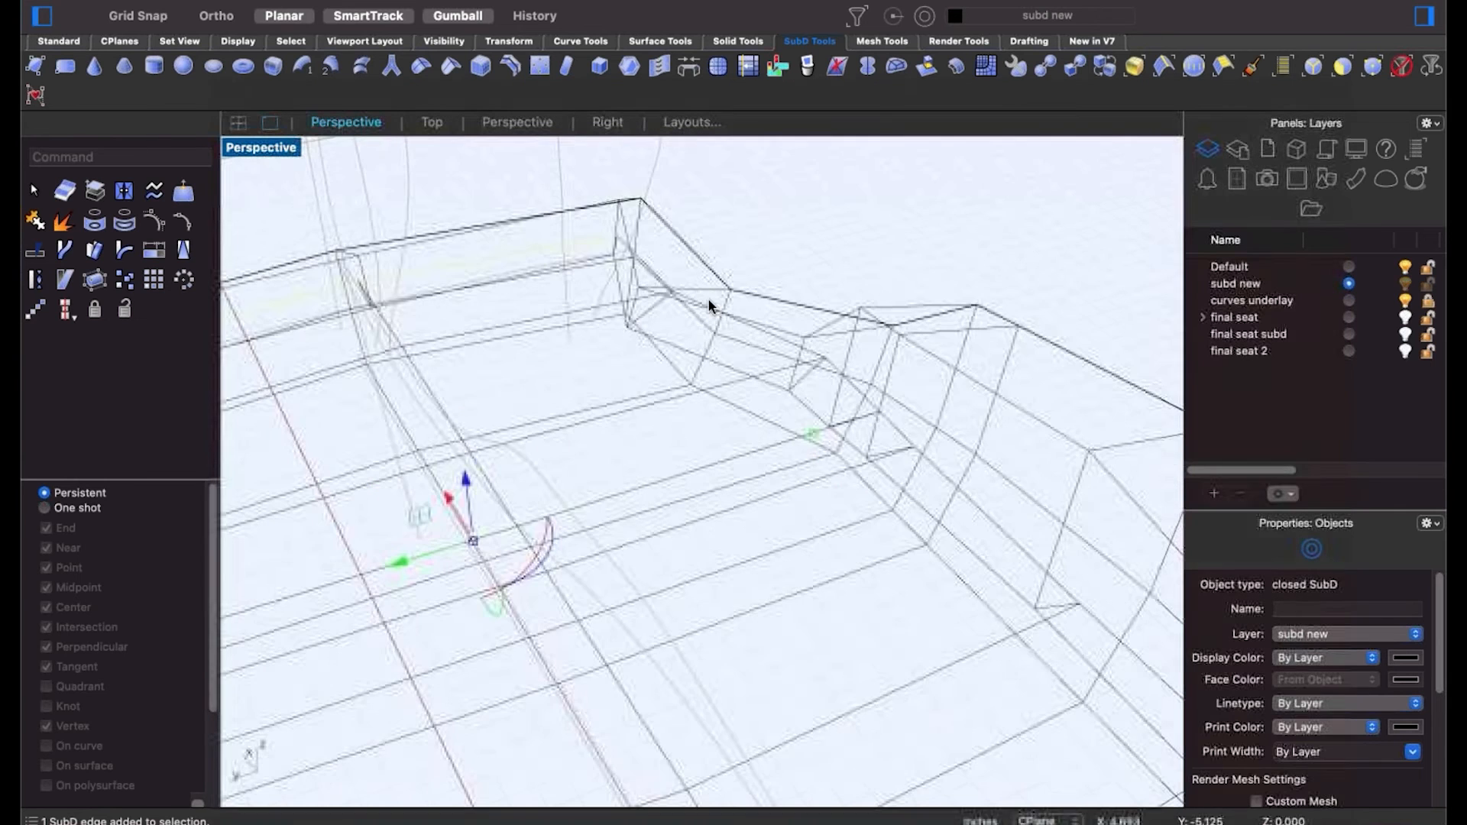
pyautogui.keyDown('shift'); pyautogui.moveTo(937, 564); pyautogui.dragTo(666, 367, button='right'); pyautogui.keyUp('shift')
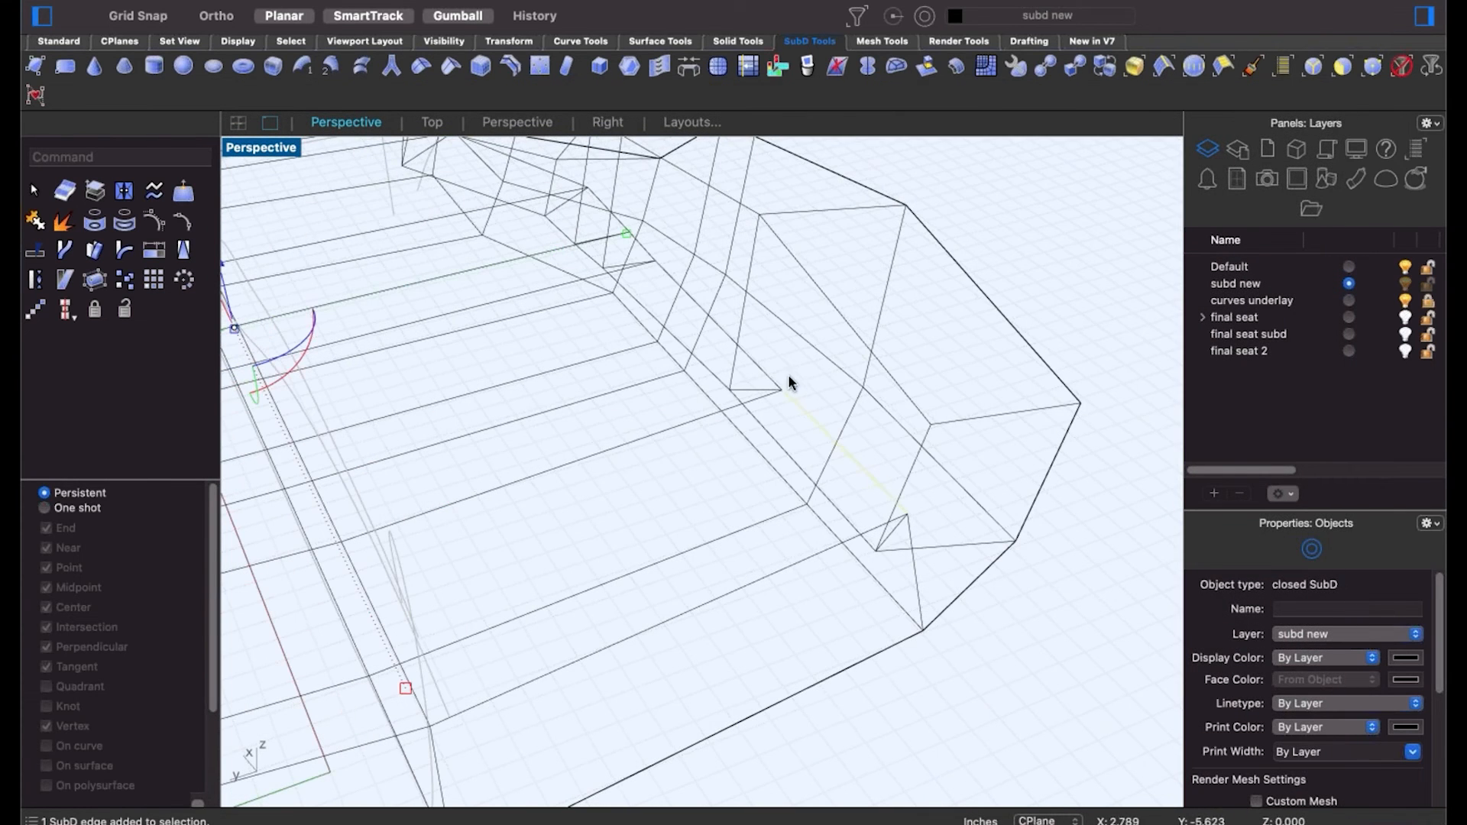
pyautogui.keyDown('shift'); pyautogui.keyDown('super'); pyautogui.doubleClick(762, 368); pyautogui.keyUp('super'); pyautogui.keyUp('shift')
pyautogui.scroll(-9, 913, 466)
pyautogui.moveTo(915, 504); pyautogui.dragTo(872, 512, button='right')
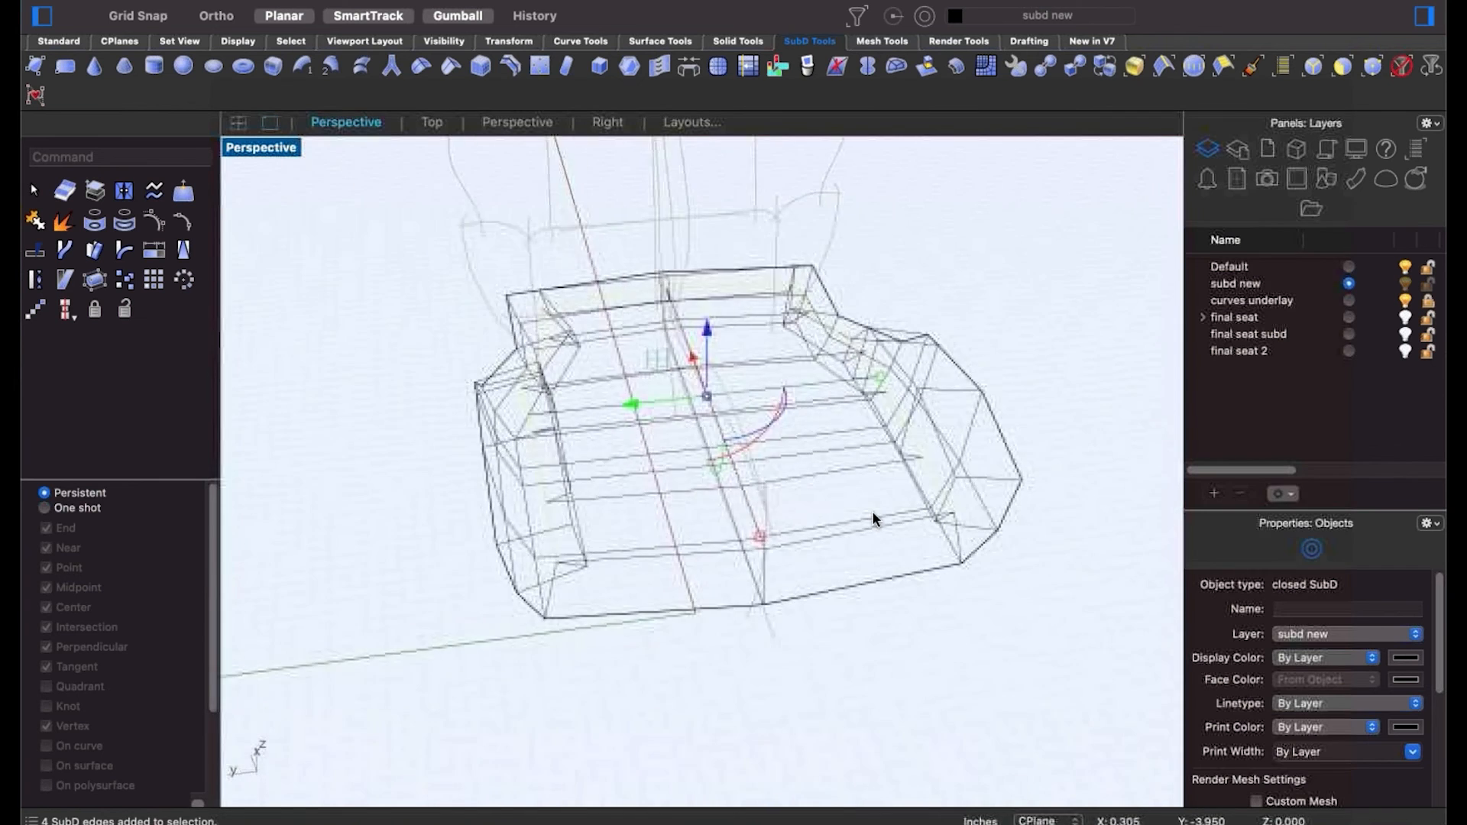
pyautogui.scroll(5, 786, 459)
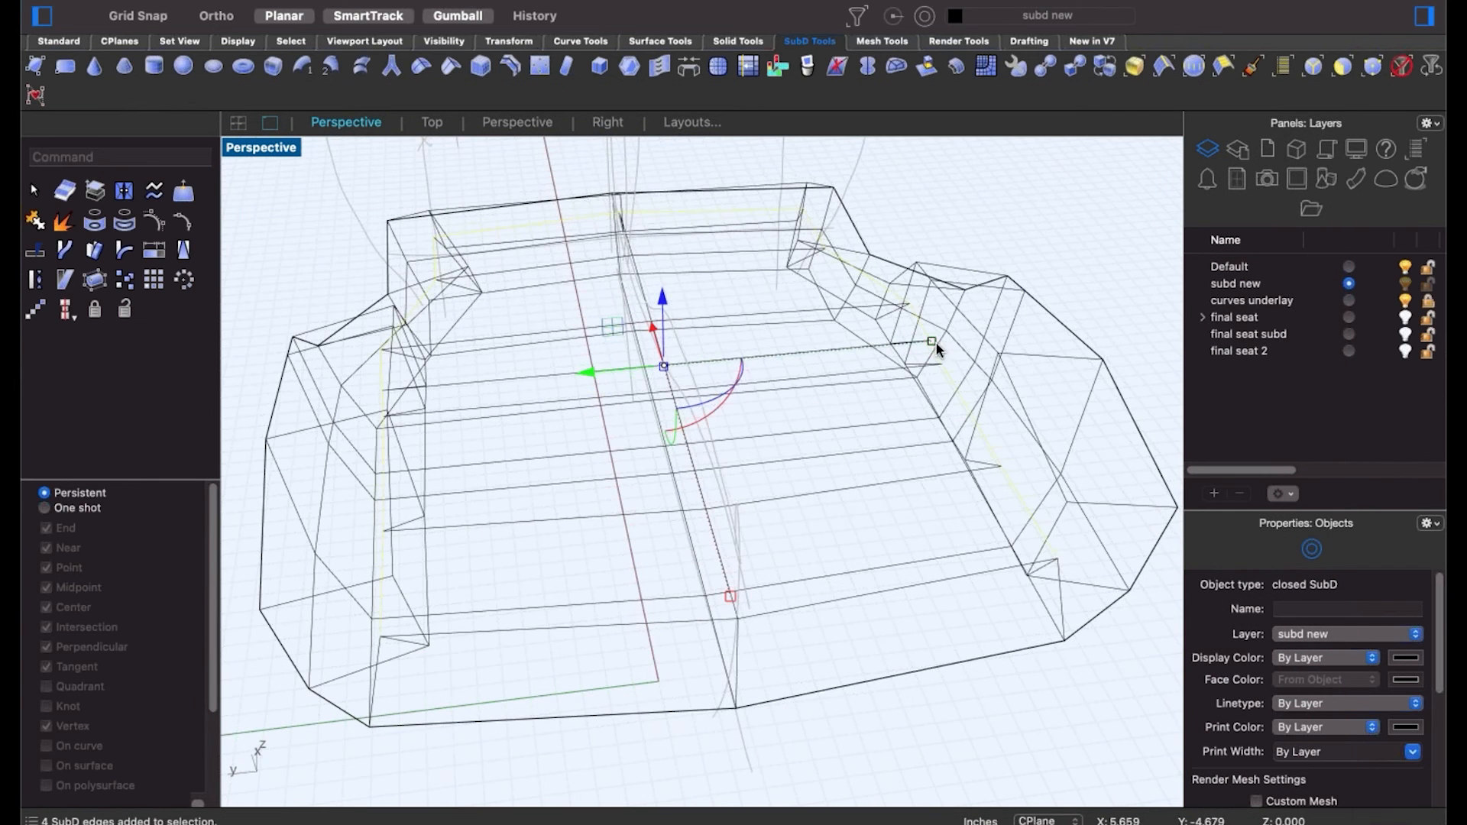
pyautogui.moveTo(934, 342); pyautogui.dragTo(880, 367)
# Apply Scale1D to the selected edges lengthwise from the seat's front centre, pulling their rear section slightly forward.
pyautogui.moveTo(748, 531); pyautogui.dragTo(576, 547, button='right')
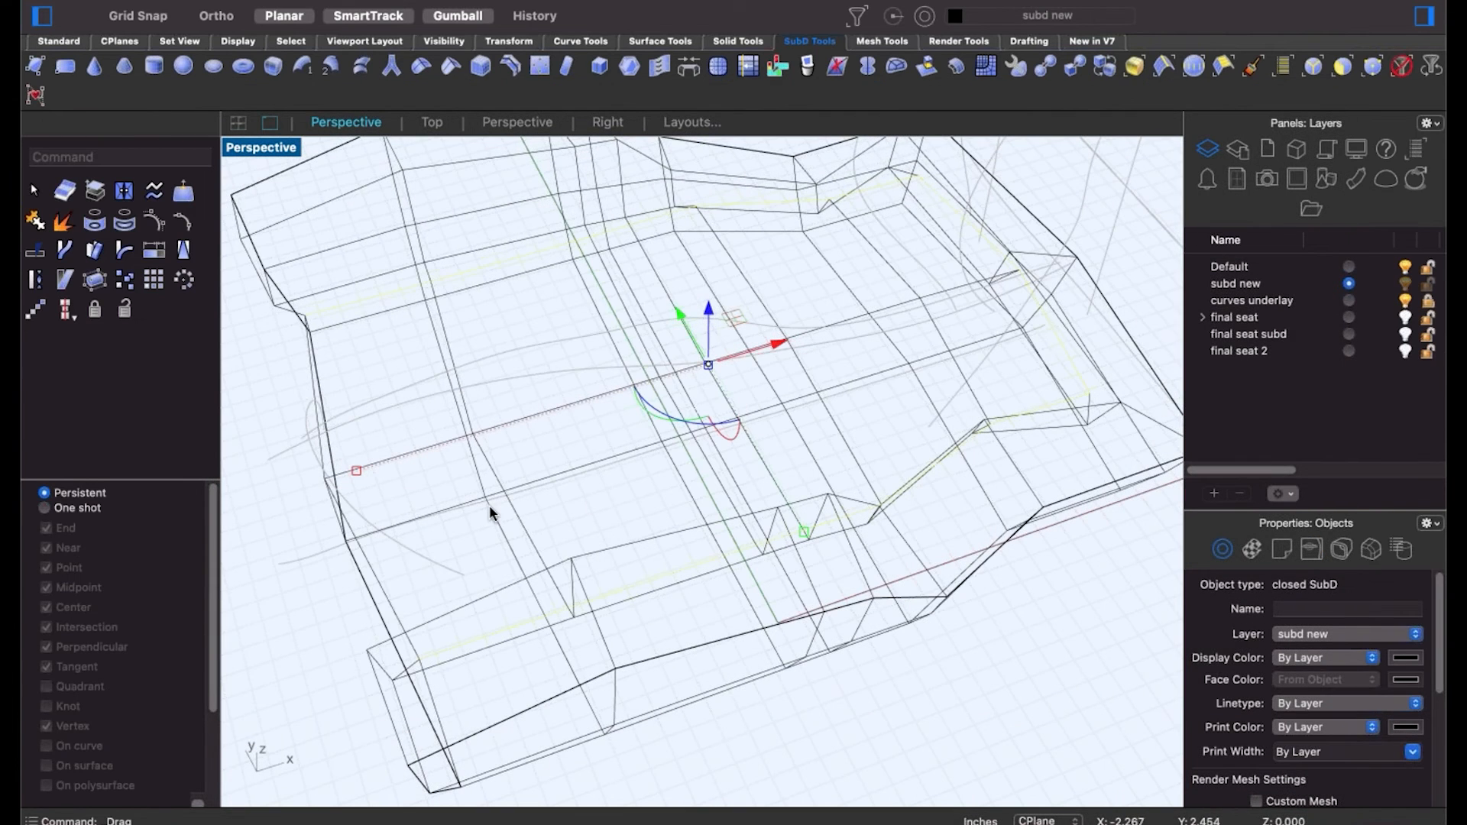
pyautogui.write('scale1d')
pyautogui.press('Return')
pyautogui.click(321, 477)
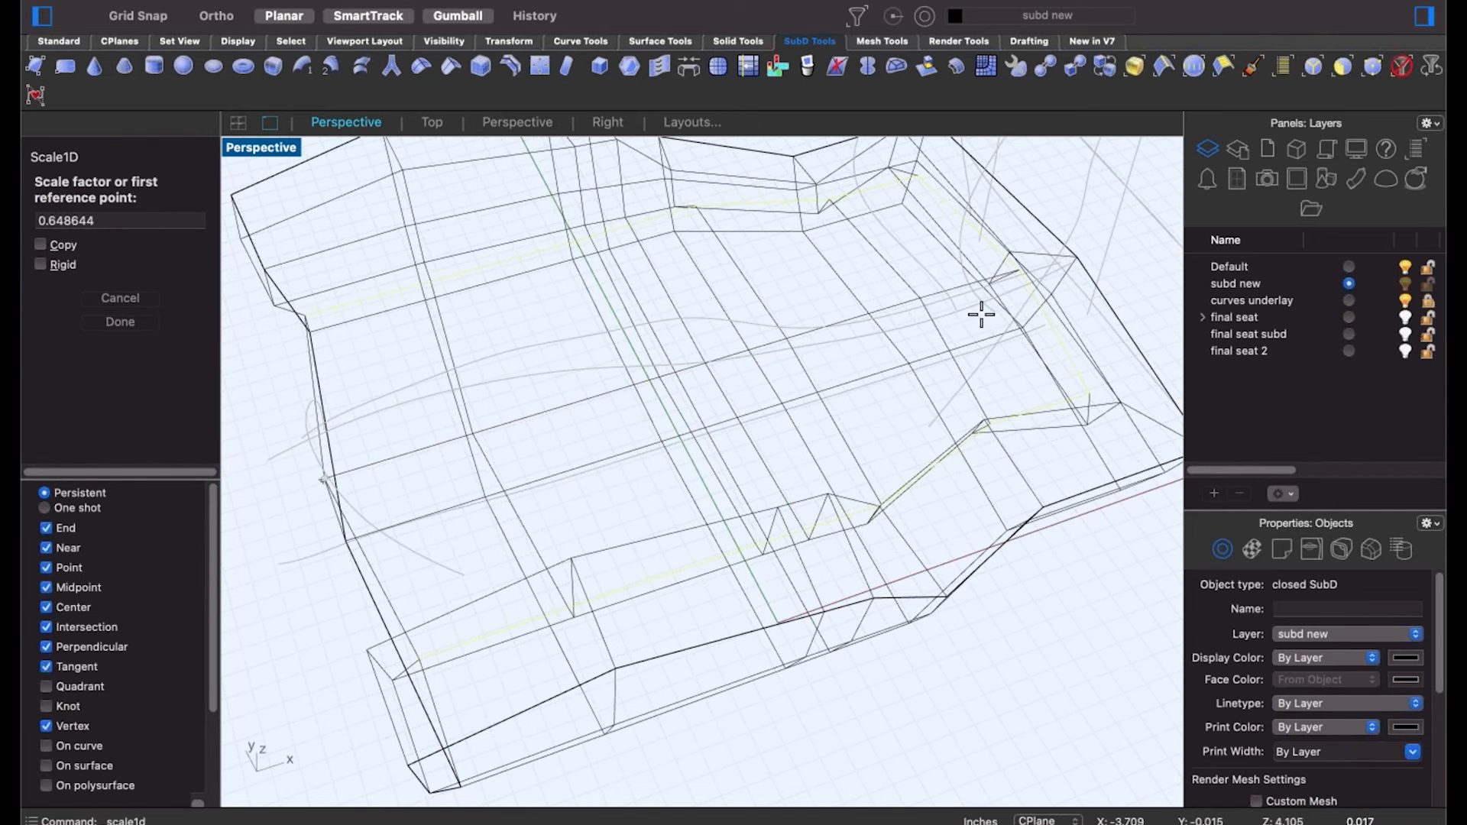
pyautogui.click(1033, 277)
pyautogui.press('shift')
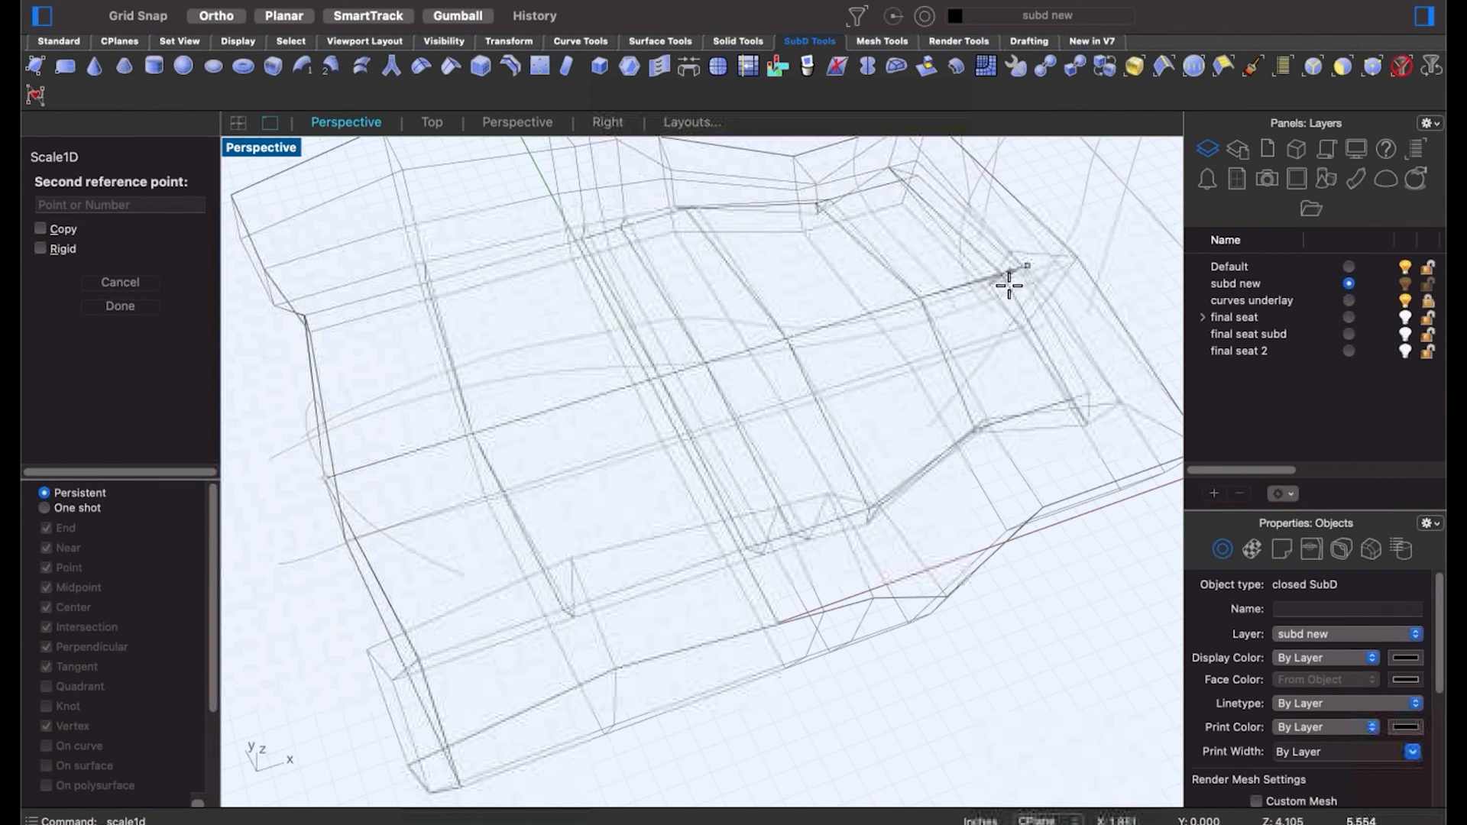
pyautogui.keyDown('shift'); pyautogui.click(1003, 288); pyautogui.keyUp('shift')
# Select the two rear edges of the inner edge chain and scale them slightly narrower across the seat's width.
pyautogui.moveTo(1003, 288); pyautogui.dragTo(659, 279, button='right')
pyautogui.scroll(5, 682, 271)
pyautogui.click(680, 271)
pyautogui.keyDown('shift'); pyautogui.keyDown('super'); pyautogui.doubleClick(524, 217); pyautogui.keyUp('super'); pyautogui.keyUp('shift')
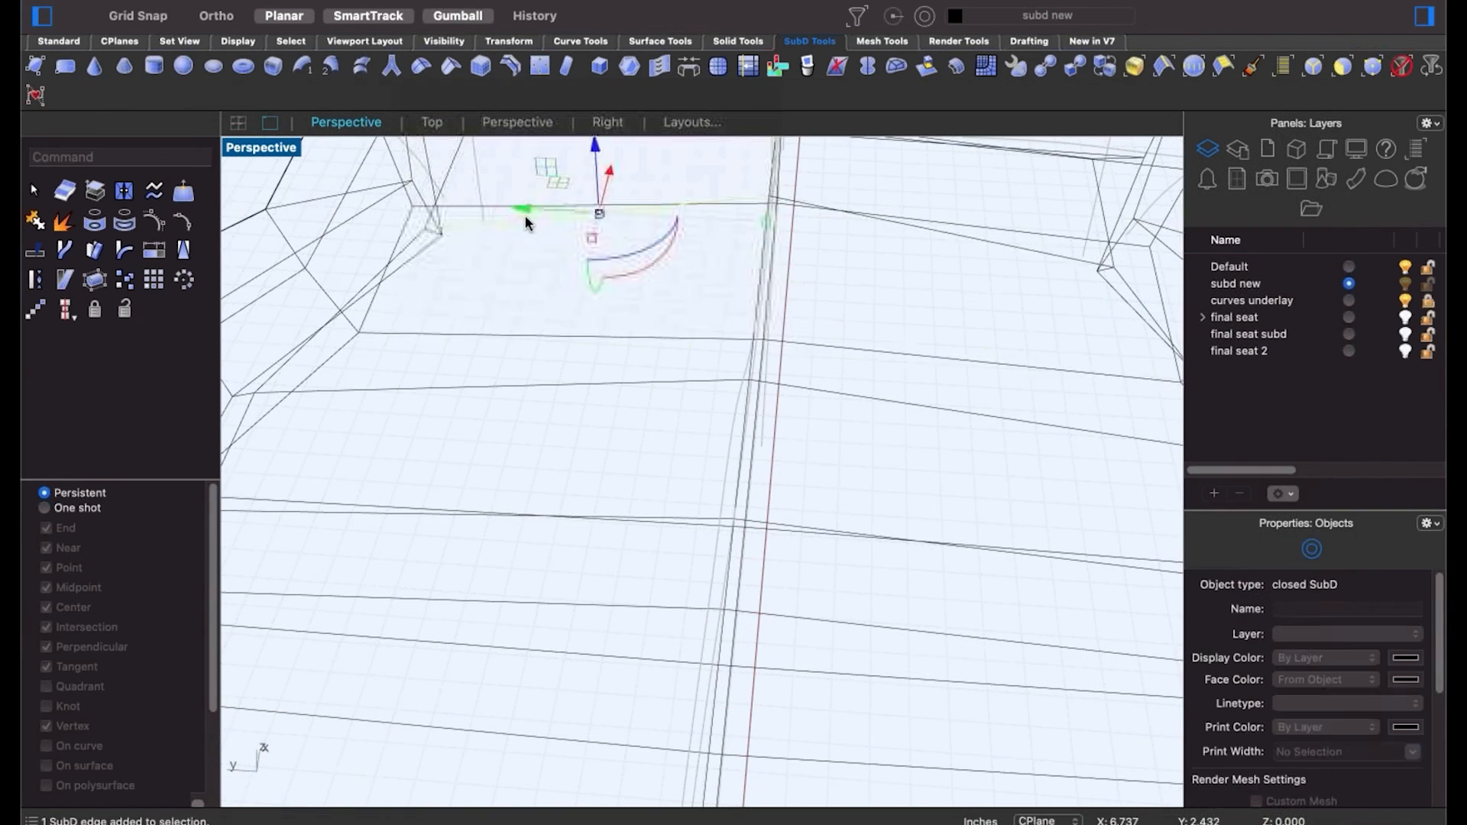
pyautogui.click(504, 241)
pyautogui.moveTo(573, 234); pyautogui.dragTo(425, 235, button='right')
pyautogui.keyDown('shift'); pyautogui.keyDown('super'); pyautogui.click(425, 231); pyautogui.keyUp('super'); pyautogui.keyUp('shift')
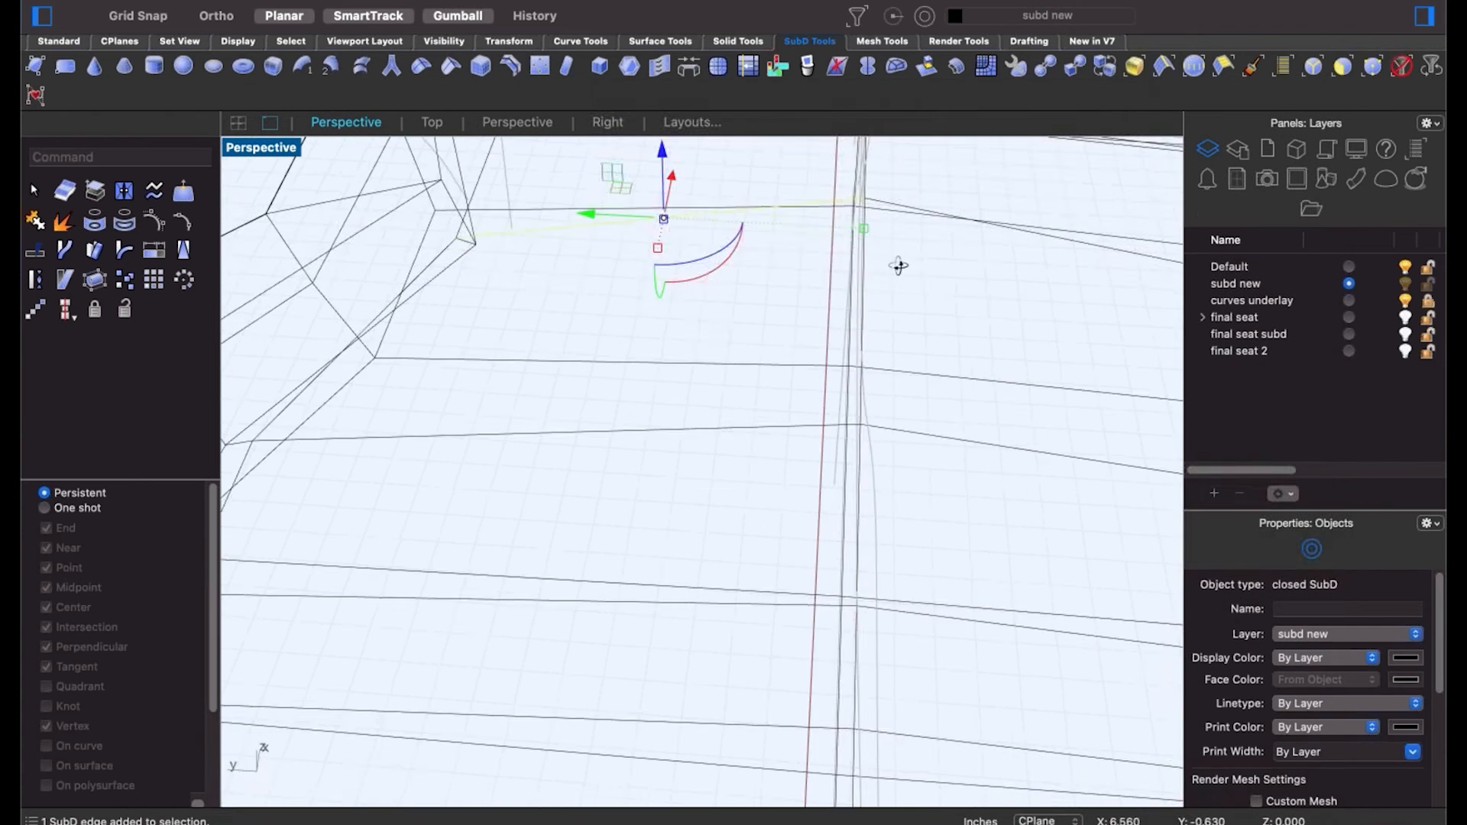
pyautogui.moveTo(899, 266); pyautogui.dragTo(979, 206, button='right')
pyautogui.scroll(-6, 848, 253)
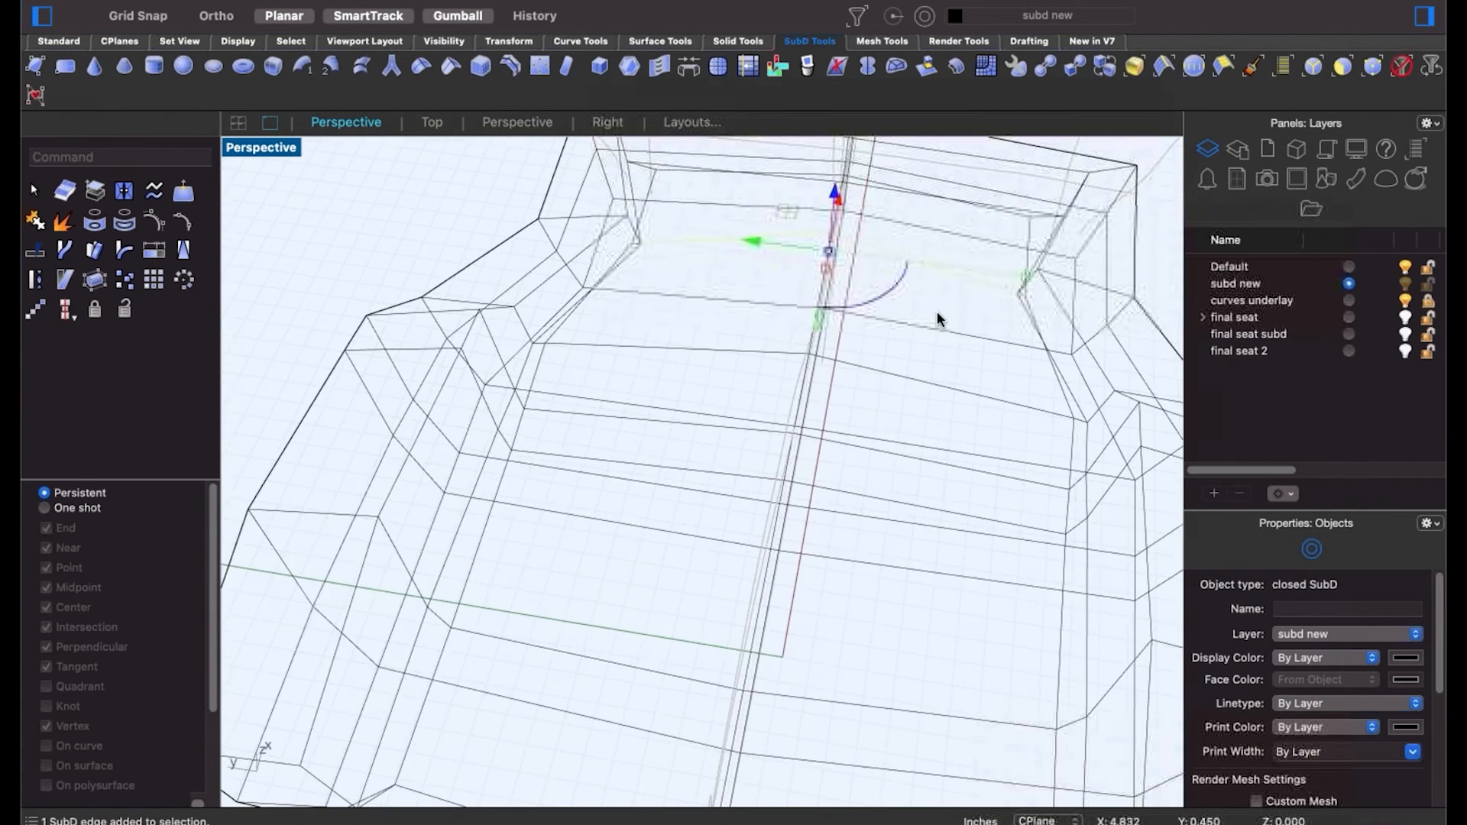
pyautogui.moveTo(1009, 289); pyautogui.dragTo(981, 285)
pyautogui.click(985, 401)
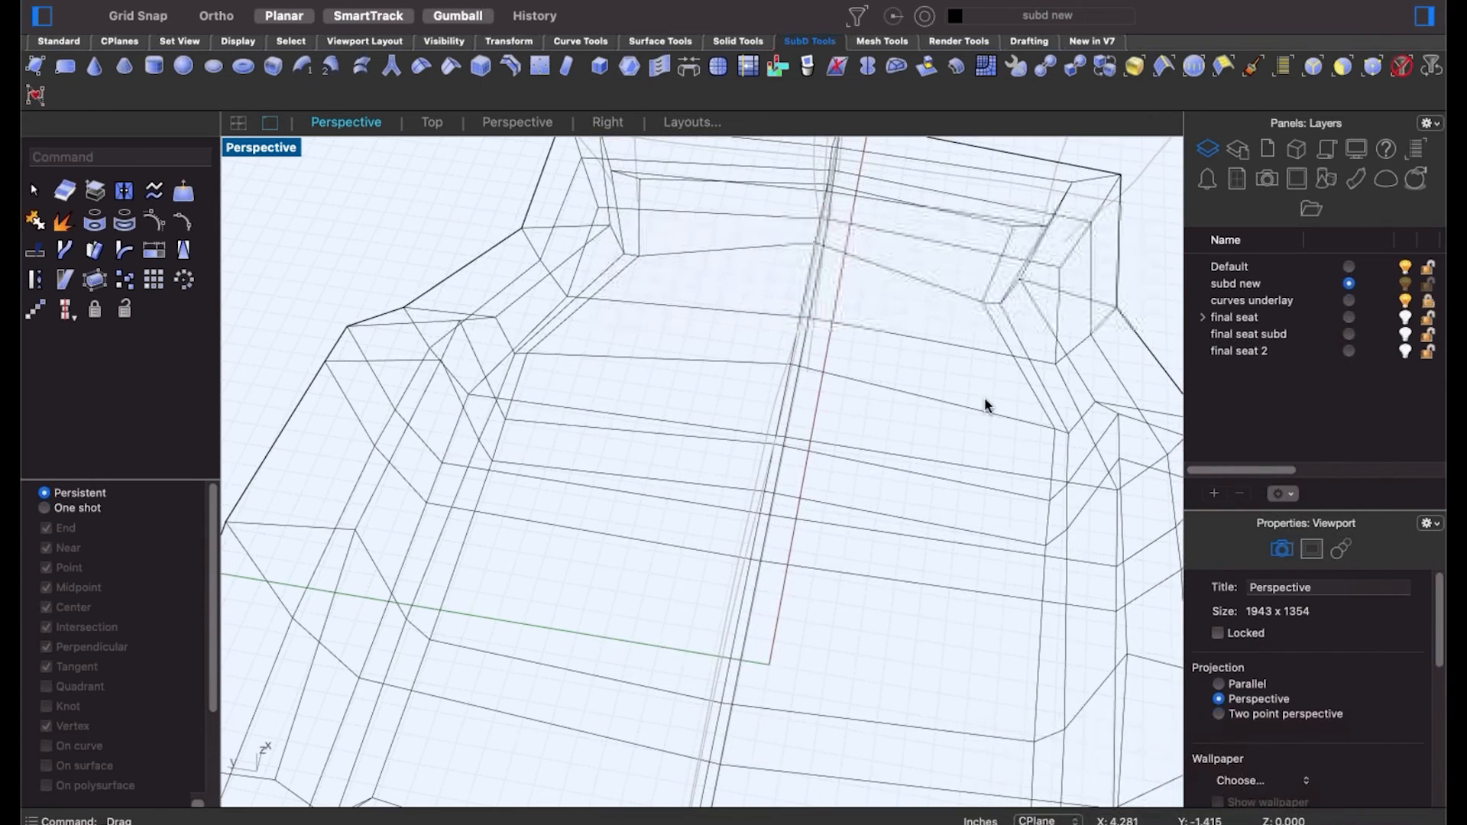
pyautogui.moveTo(718, 460); pyautogui.dragTo(746, 400, button='right')
pyautogui.moveTo(690, 504); pyautogui.dragTo(611, 466, button='right')
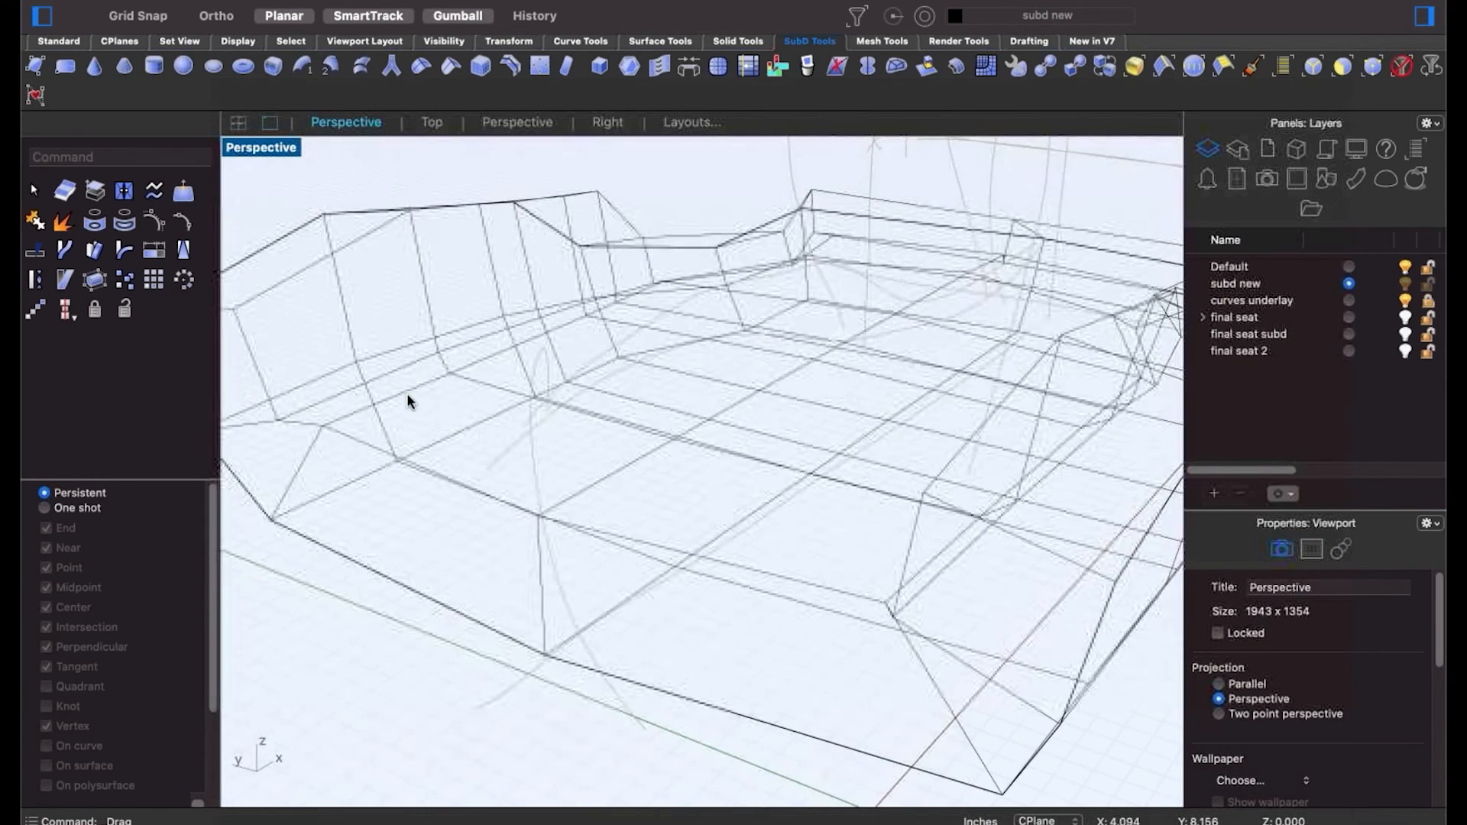
pyautogui.keyDown('shift'); pyautogui.keyDown('super'); pyautogui.doubleClick(392, 367); pyautogui.keyUp('super'); pyautogui.keyUp('shift')
pyautogui.click(312, 616)
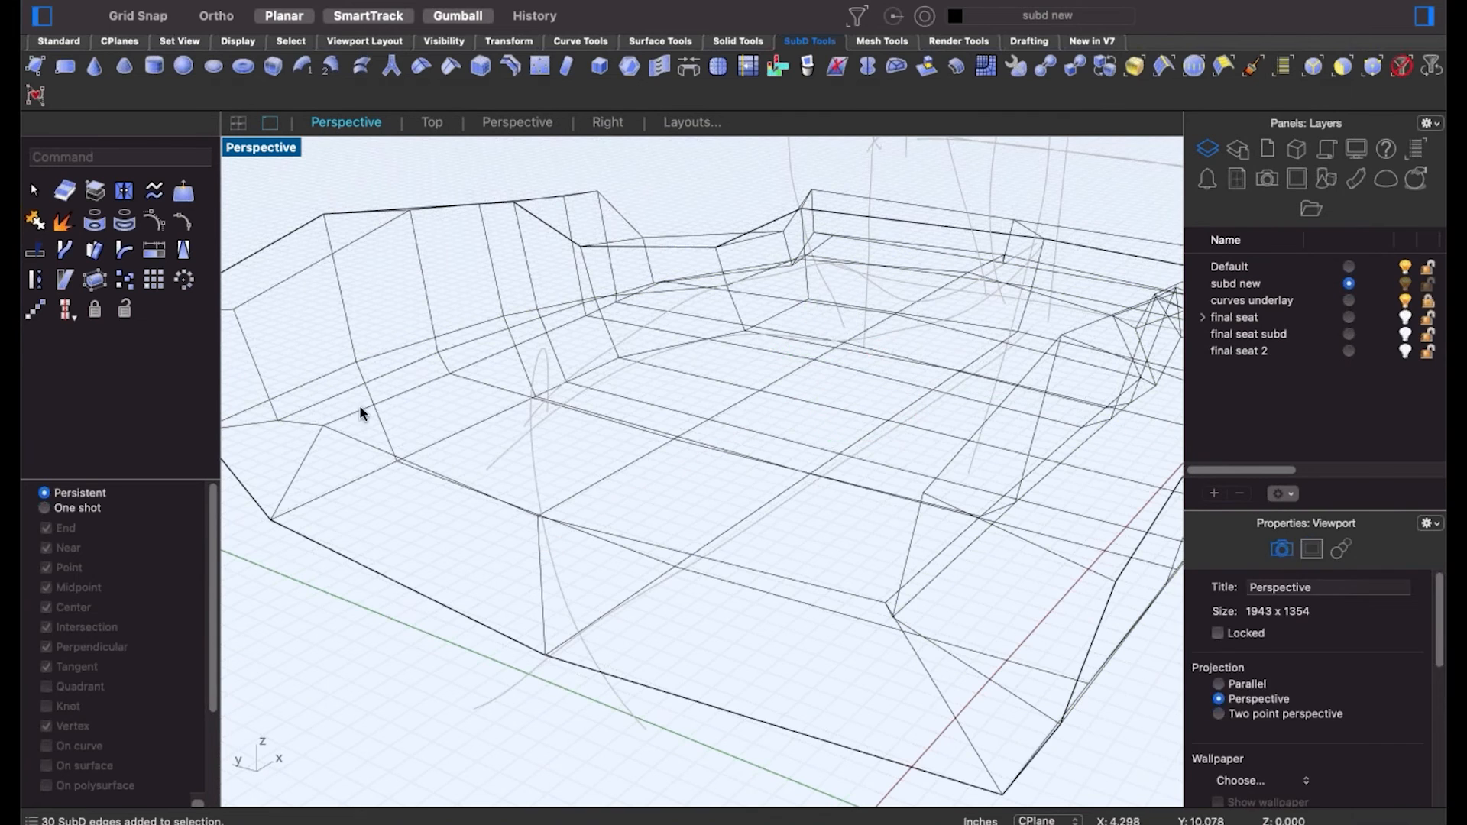
pyautogui.keyDown('shift'); pyautogui.keyDown('super'); pyautogui.doubleClick(366, 409); pyautogui.keyUp('super'); pyautogui.keyUp('shift')
pyautogui.click(310, 596)
pyautogui.moveTo(351, 492)
pyautogui.mouseDown(button='right')
pyautogui.moveTo(370, 482)
pyautogui.moveTo(361, 503)
pyautogui.mouseUp(button='right')
pyautogui.scroll(-5, 562, 457)
pyautogui.moveTo(562, 457); pyautogui.dragTo(583, 450, button='right')
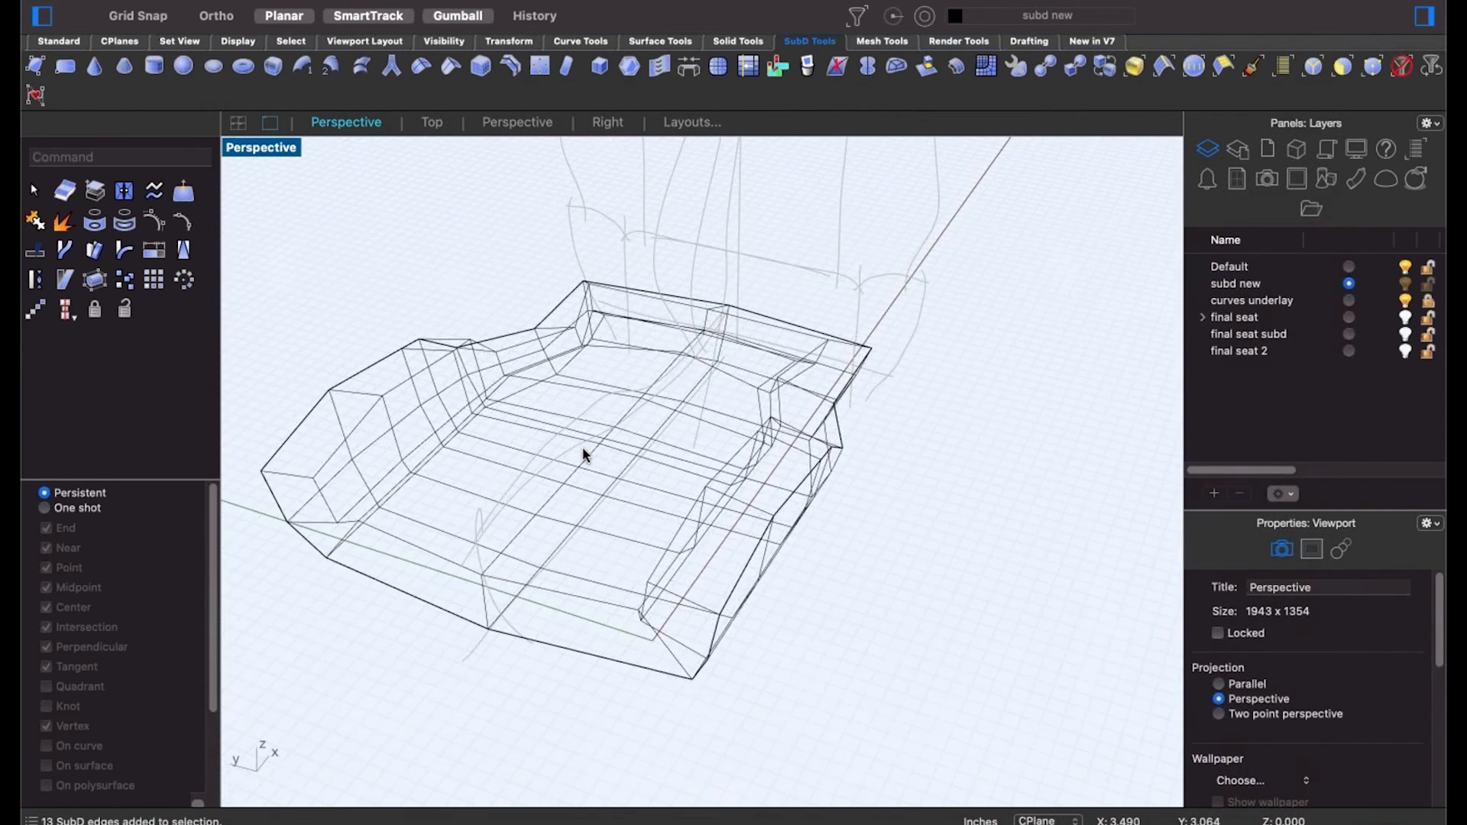
# Return the seat to smooth SubD display in Shaded mode and inspect its inner contour and side bolsters.
pyautogui.press('Tab')
pyautogui.rightClick(259, 170)
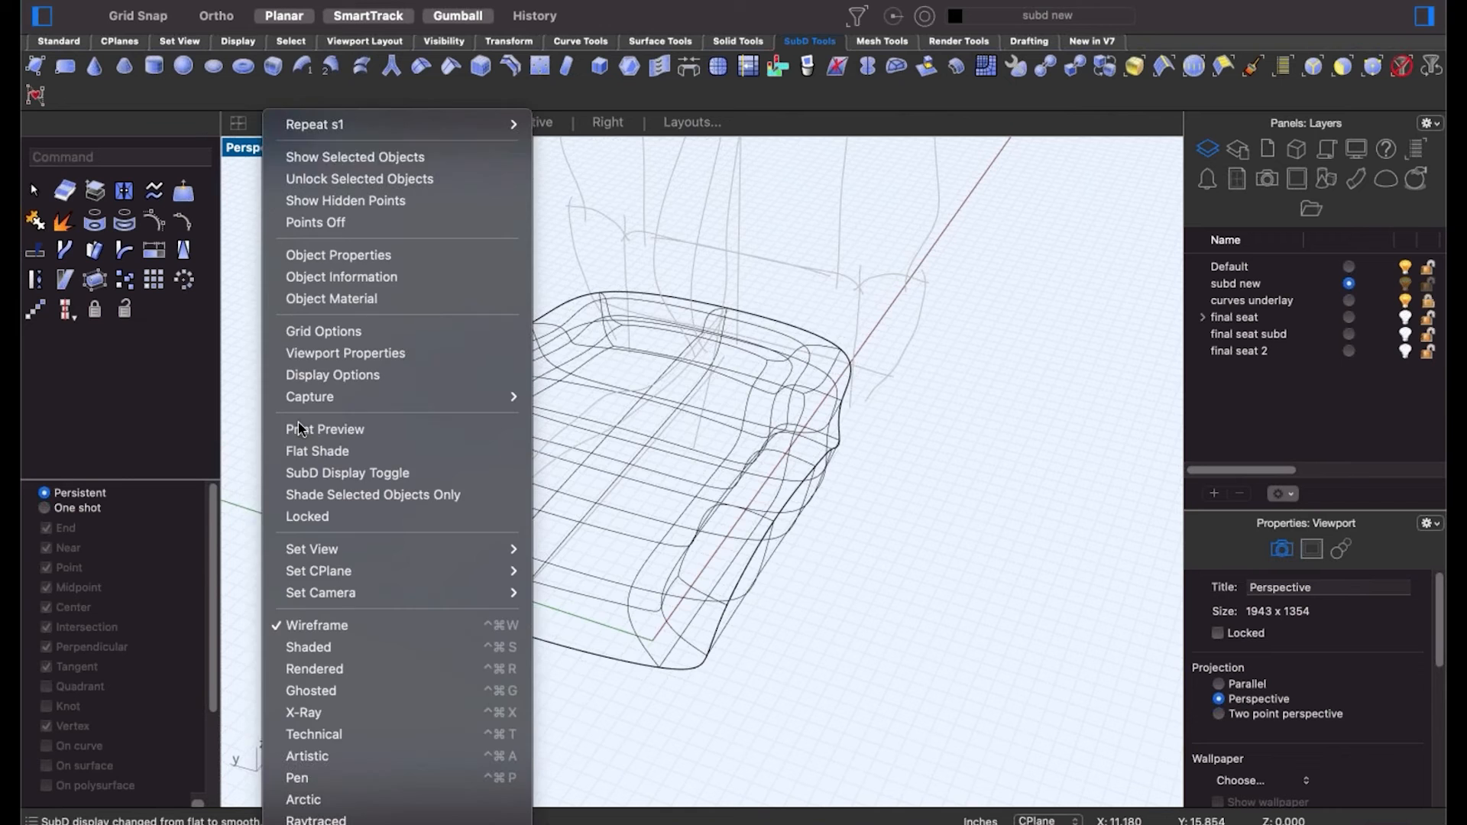
pyautogui.click(317, 646)
pyautogui.moveTo(598, 506); pyautogui.dragTo(867, 382, button='right')
pyautogui.scroll(5, 912, 505)
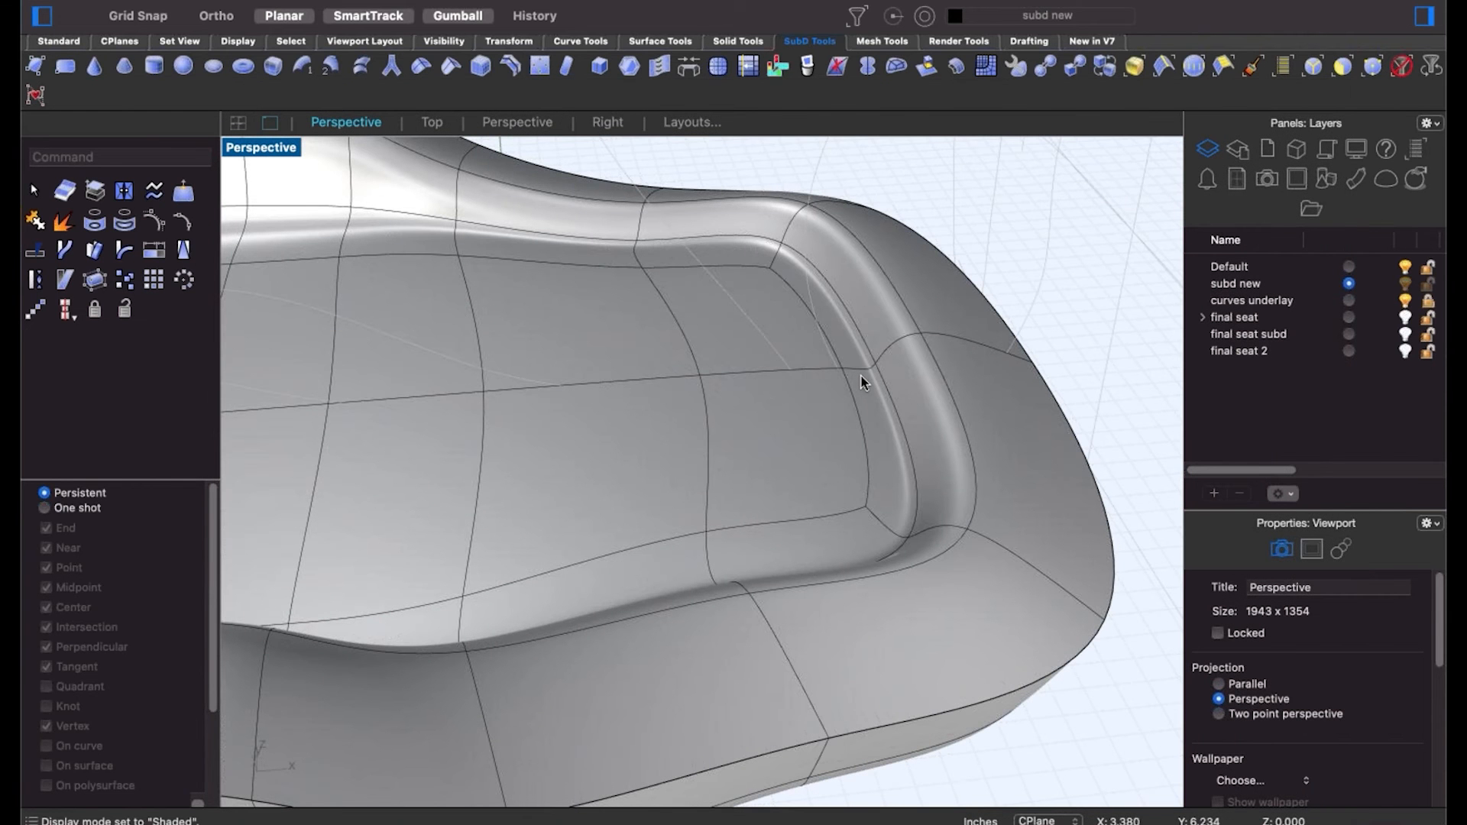
pyautogui.scroll(-5, 862, 382)
pyautogui.moveTo(845, 400); pyautogui.dragTo(982, 394, button='right')
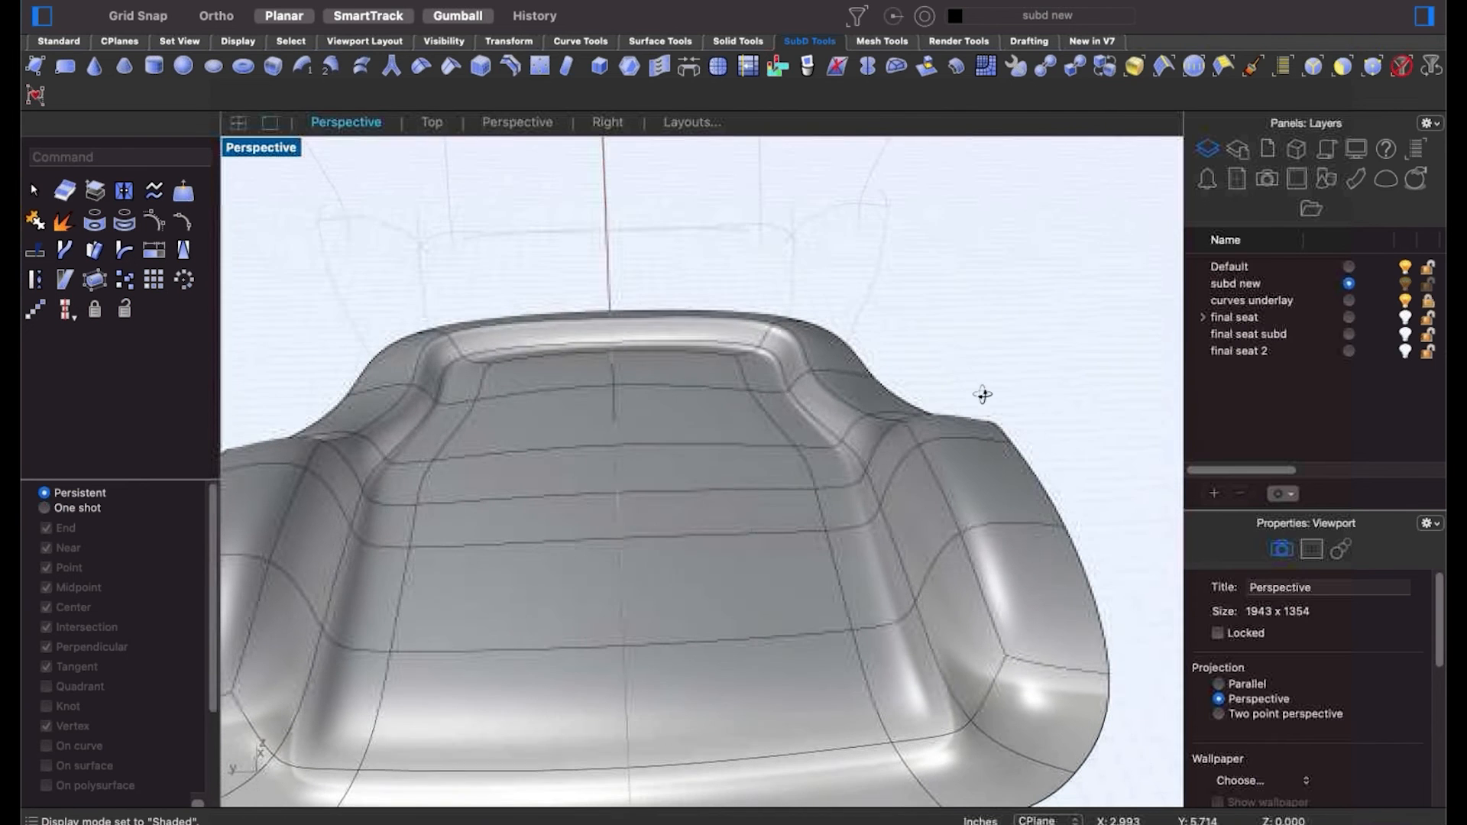
# Try deleting the edge chain along the side bolsters and around the seat's rear rim, and undo the deletion.
pyautogui.doubleClick(992, 622)
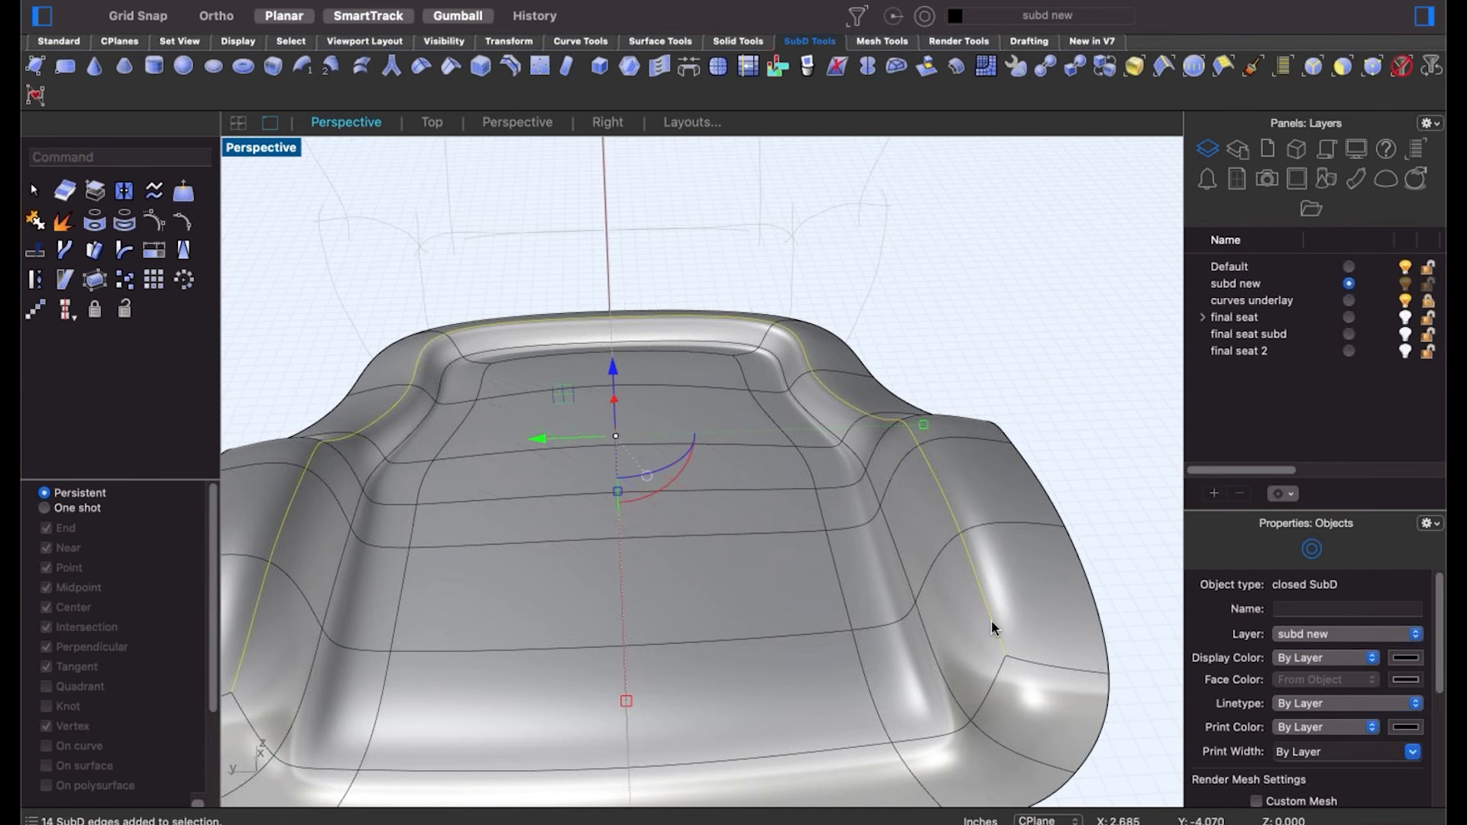
pyautogui.press('Delete')
pyautogui.moveTo(991, 622); pyautogui.dragTo(862, 664, button='right')
pyautogui.scroll(-8, 961, 618)
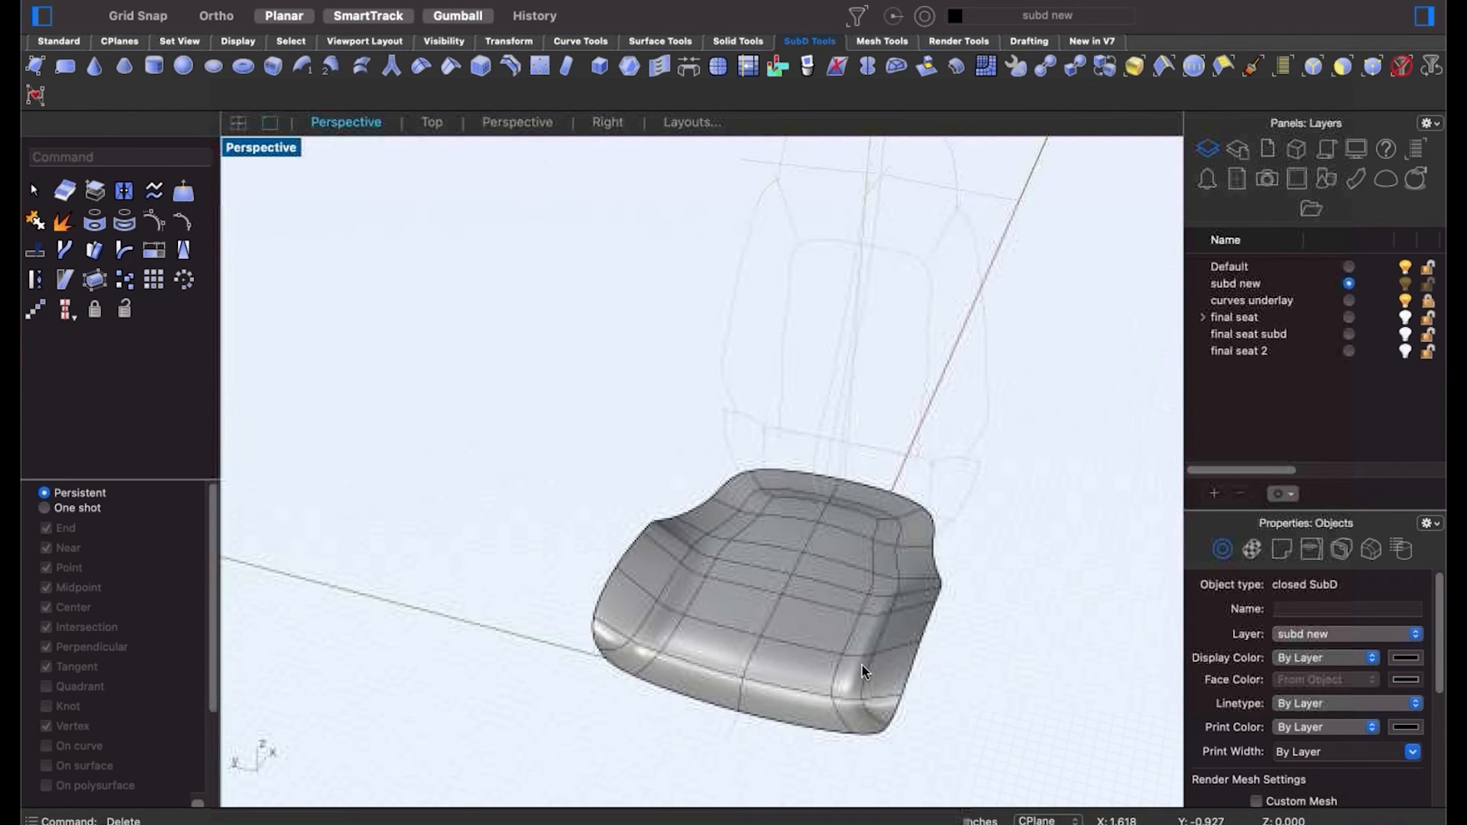
pyautogui.scroll(5, 862, 665)
pyautogui.press('super+z')
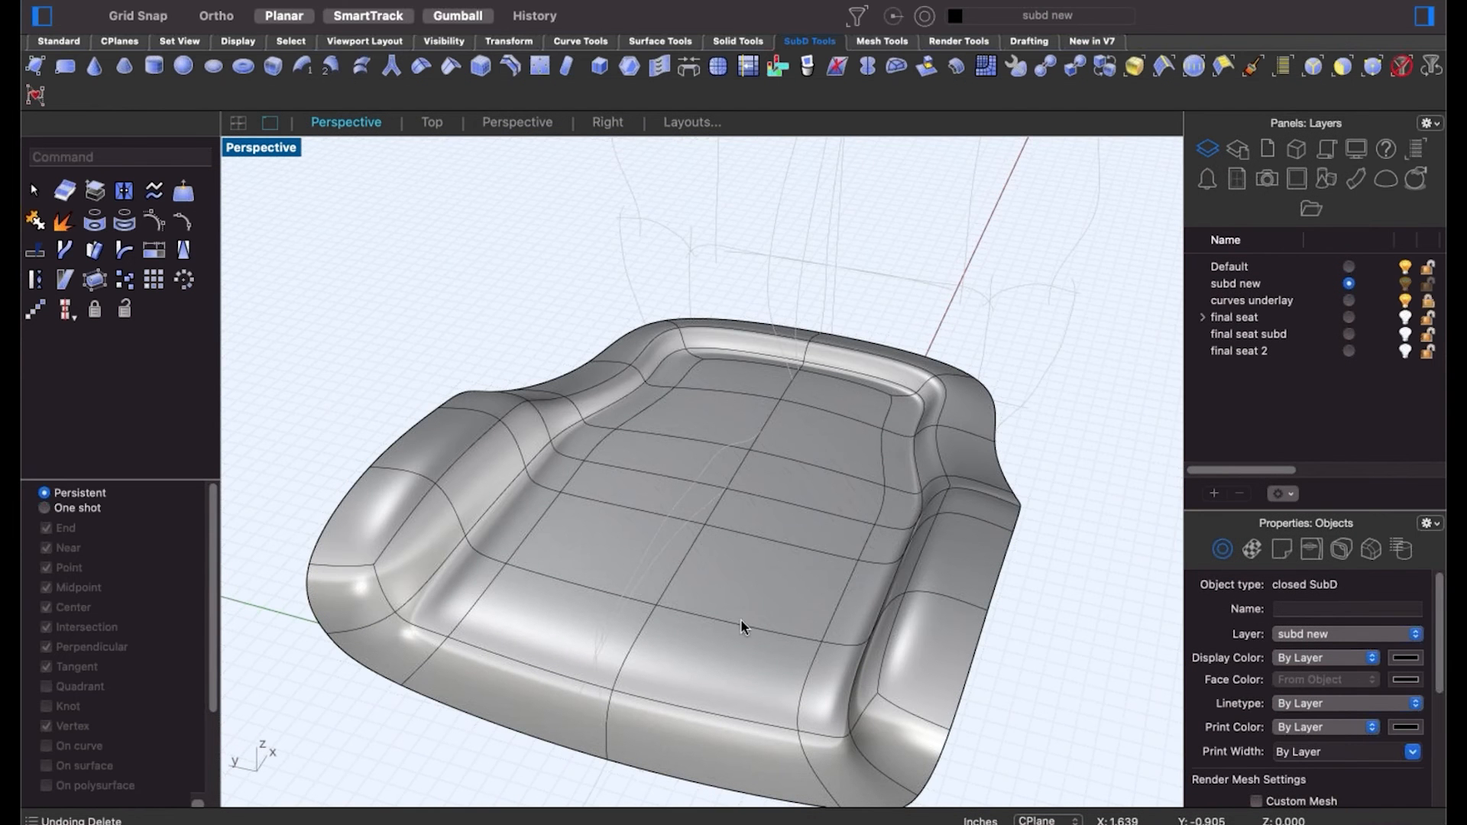
pyautogui.moveTo(742, 621); pyautogui.dragTo(425, 550, button='right')
pyautogui.keyDown('shift'); pyautogui.keyDown('super'); pyautogui.click(451, 551); pyautogui.keyUp('super'); pyautogui.keyUp('shift')
pyautogui.keyDown('shift'); pyautogui.keyDown('super'); pyautogui.click(456, 544); pyautogui.keyUp('super'); pyautogui.keyUp('shift')
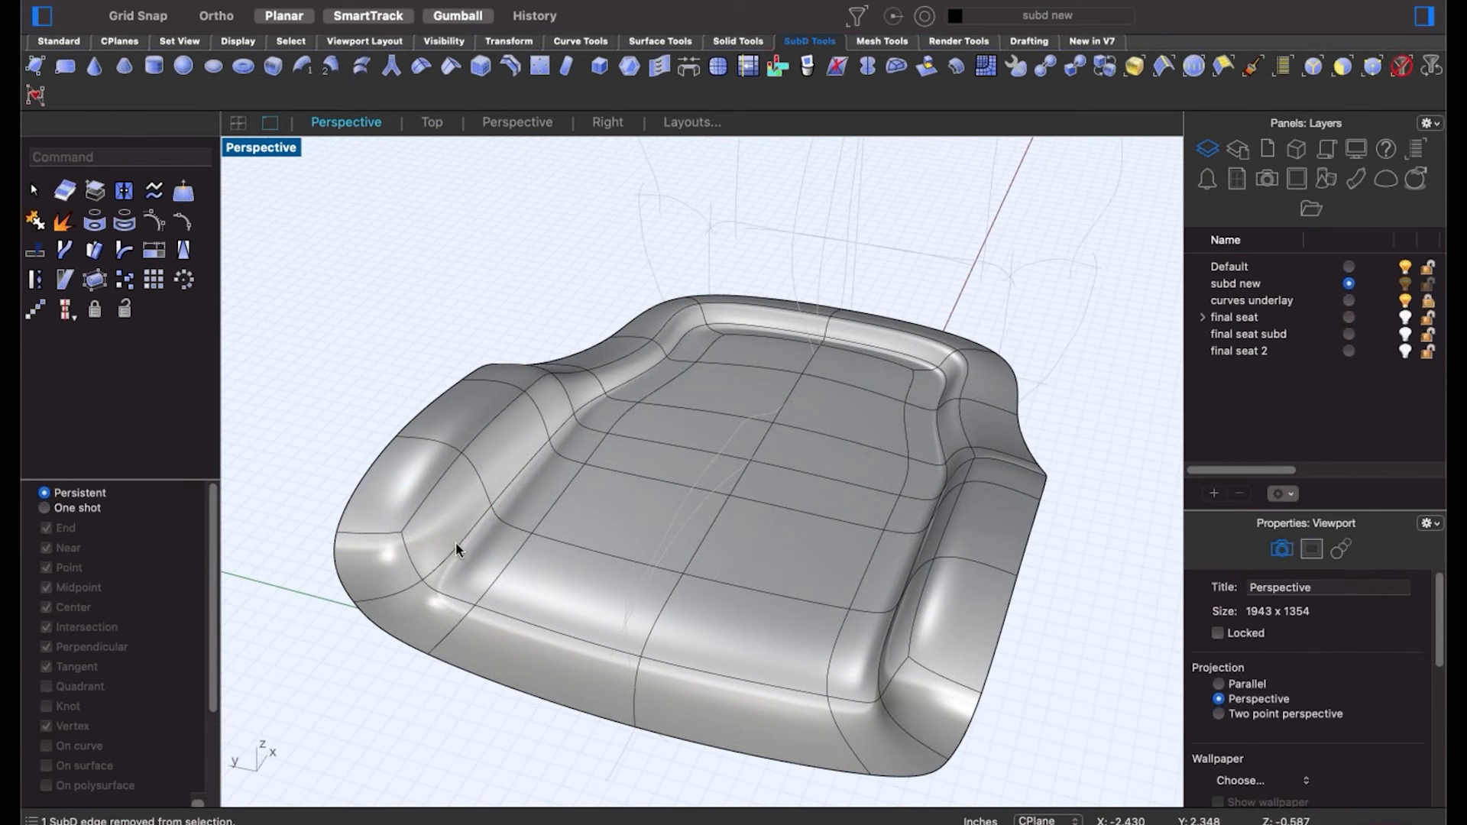
pyautogui.keyDown('shift'); pyautogui.keyDown('super'); pyautogui.doubleClick(455, 546); pyautogui.keyUp('super'); pyautogui.keyUp('shift')
pyautogui.click(270, 746)
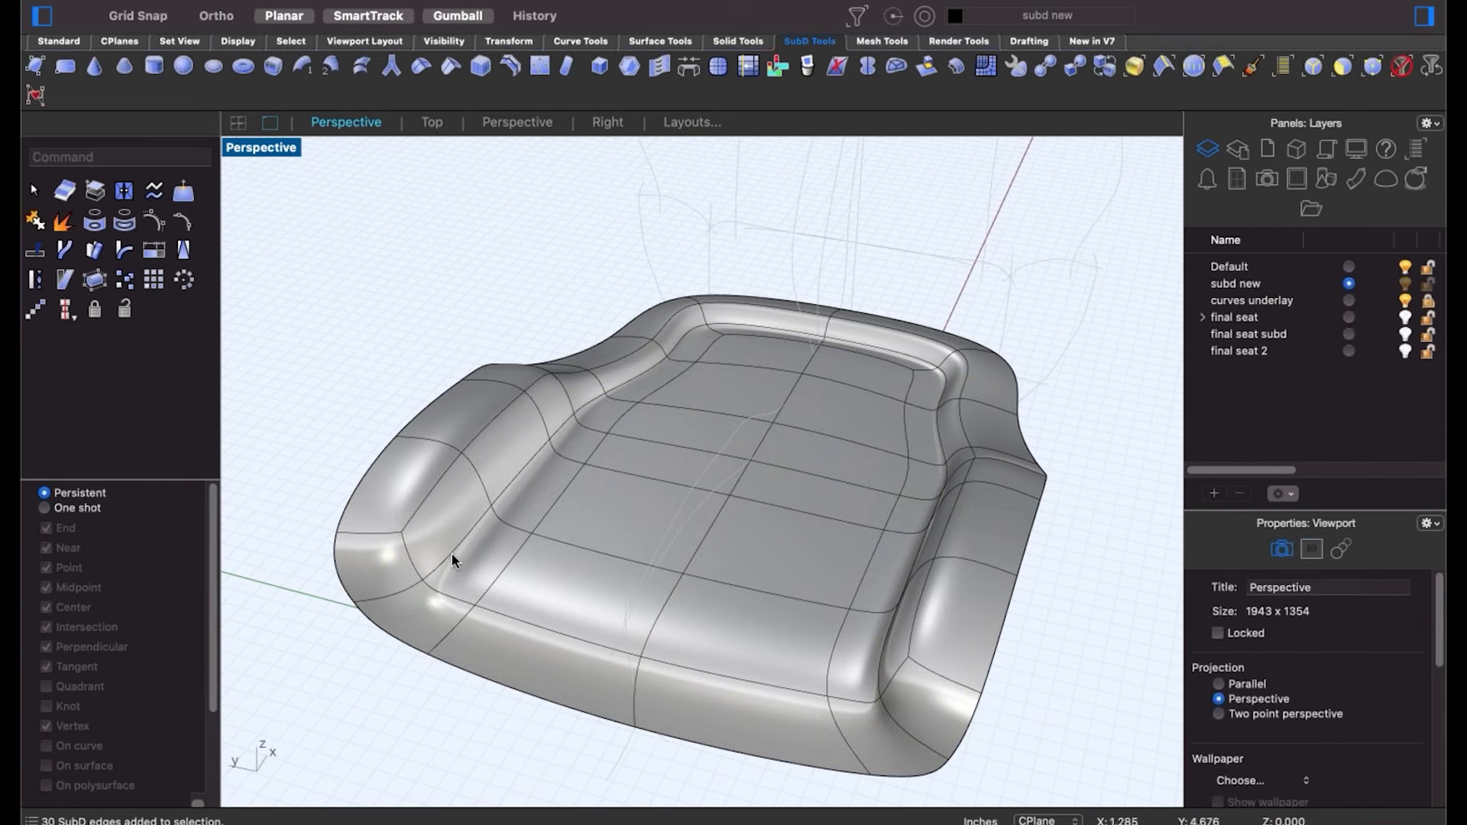
# Delete the intermediate edge chain on the inner slope between the raised bolsters and the seat's flat area.
pyautogui.keyDown('shift'); pyautogui.keyDown('super'); pyautogui.click(451, 553); pyautogui.keyUp('super'); pyautogui.keyUp('shift')
pyautogui.moveTo(544, 634); pyautogui.dragTo(1067, 445, button='right')
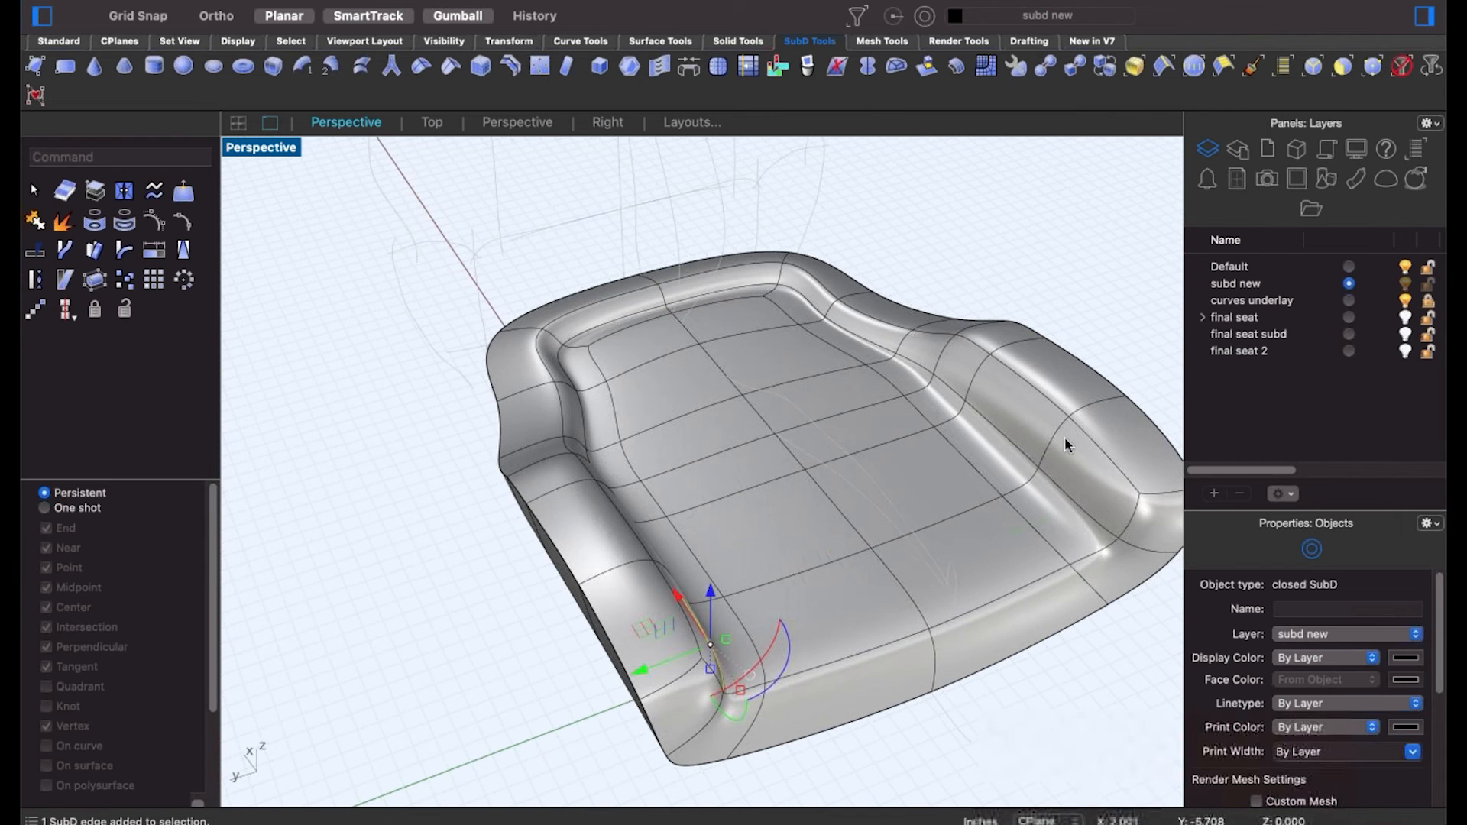
pyautogui.keyDown('shift'); pyautogui.keyDown('super'); pyautogui.doubleClick(1022, 456); pyautogui.keyUp('super'); pyautogui.keyUp('shift')
pyautogui.moveTo(1003, 542); pyautogui.dragTo(930, 556, button='right')
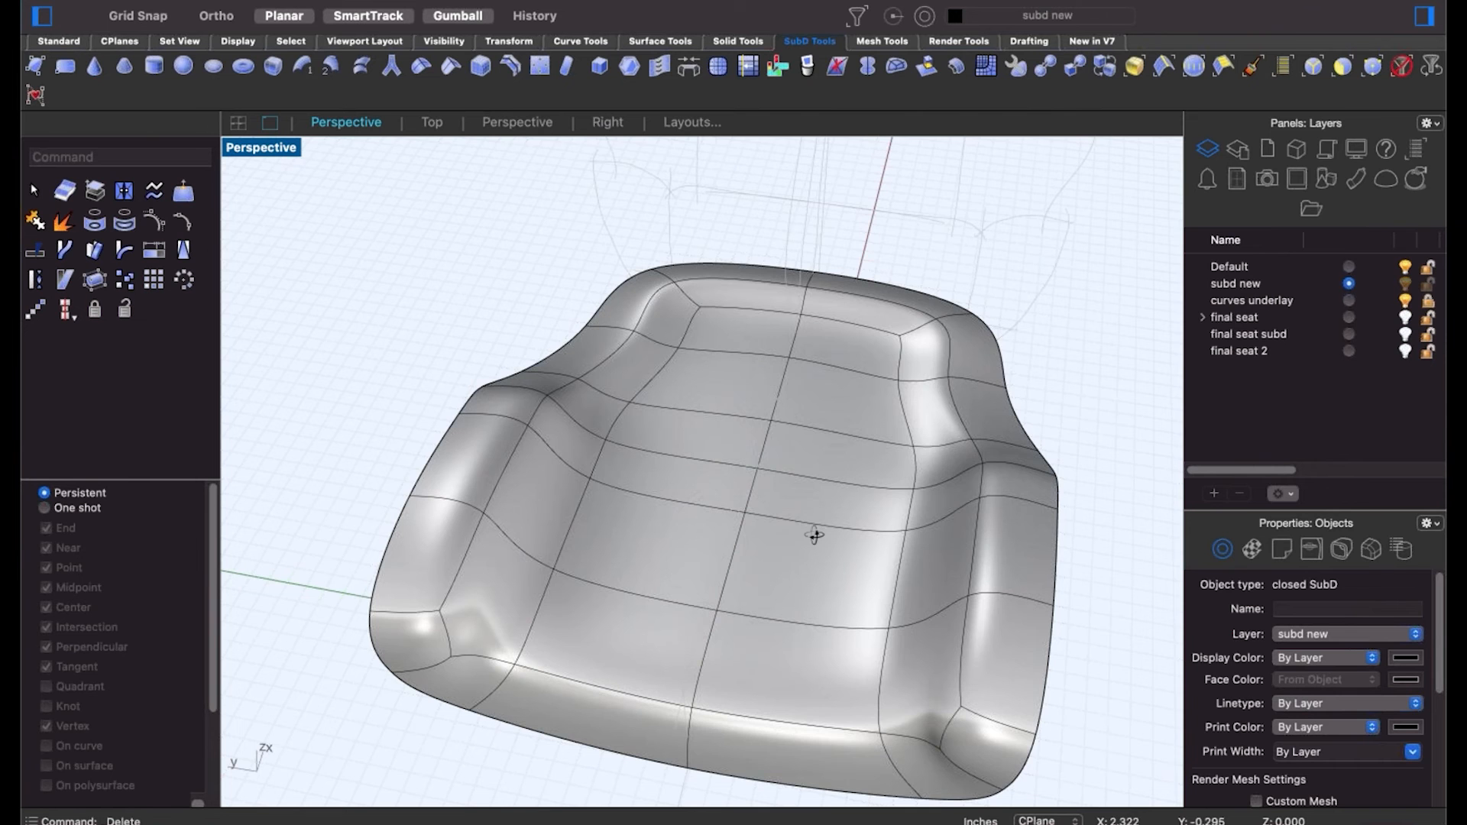
pyautogui.moveTo(815, 535); pyautogui.dragTo(818, 481, button='right')
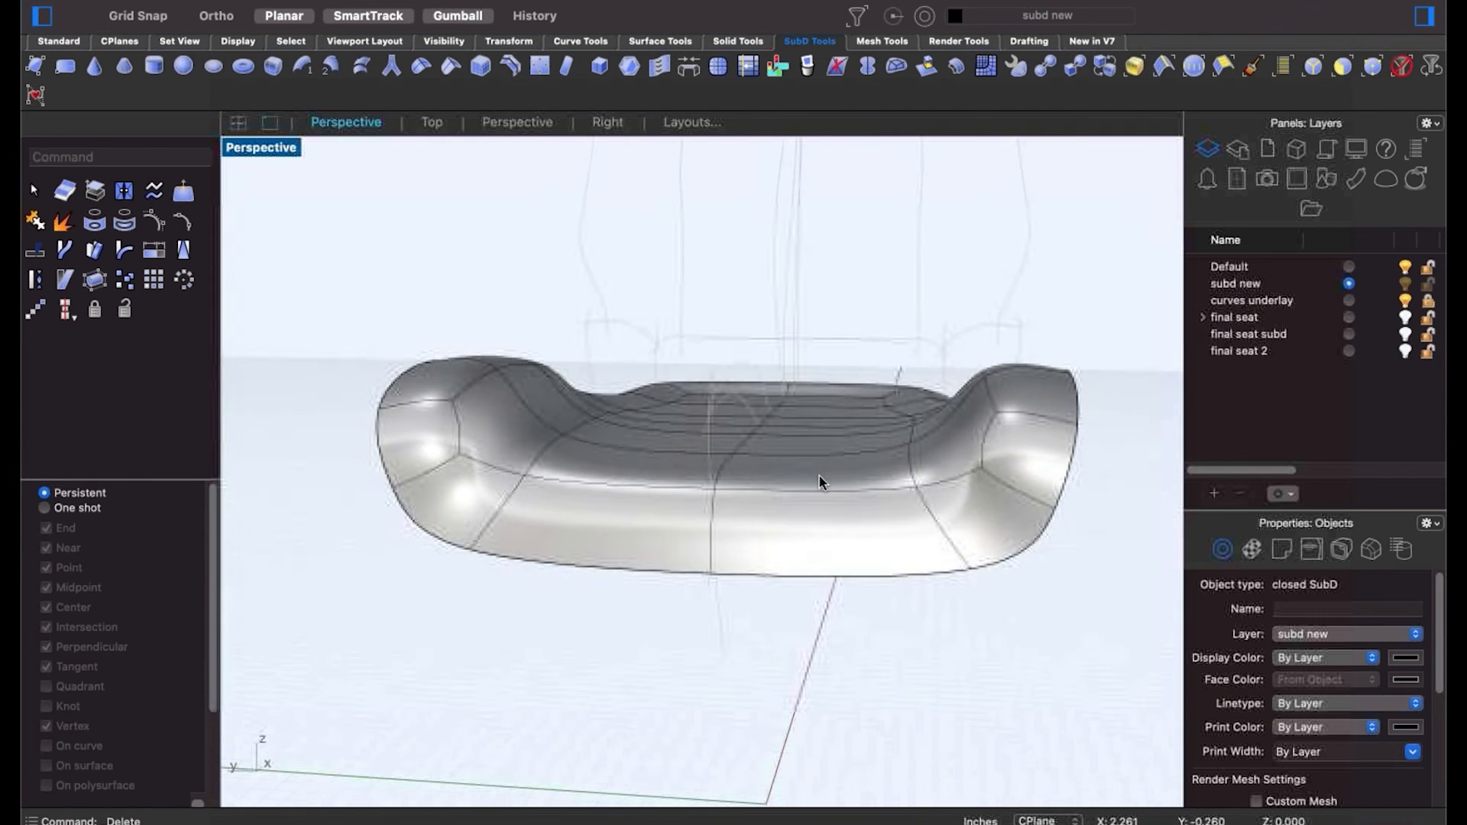
pyautogui.keyDown('shift'); pyautogui.keyDown('super'); pyautogui.click(1024, 490); pyautogui.keyUp('super'); pyautogui.keyUp('shift')
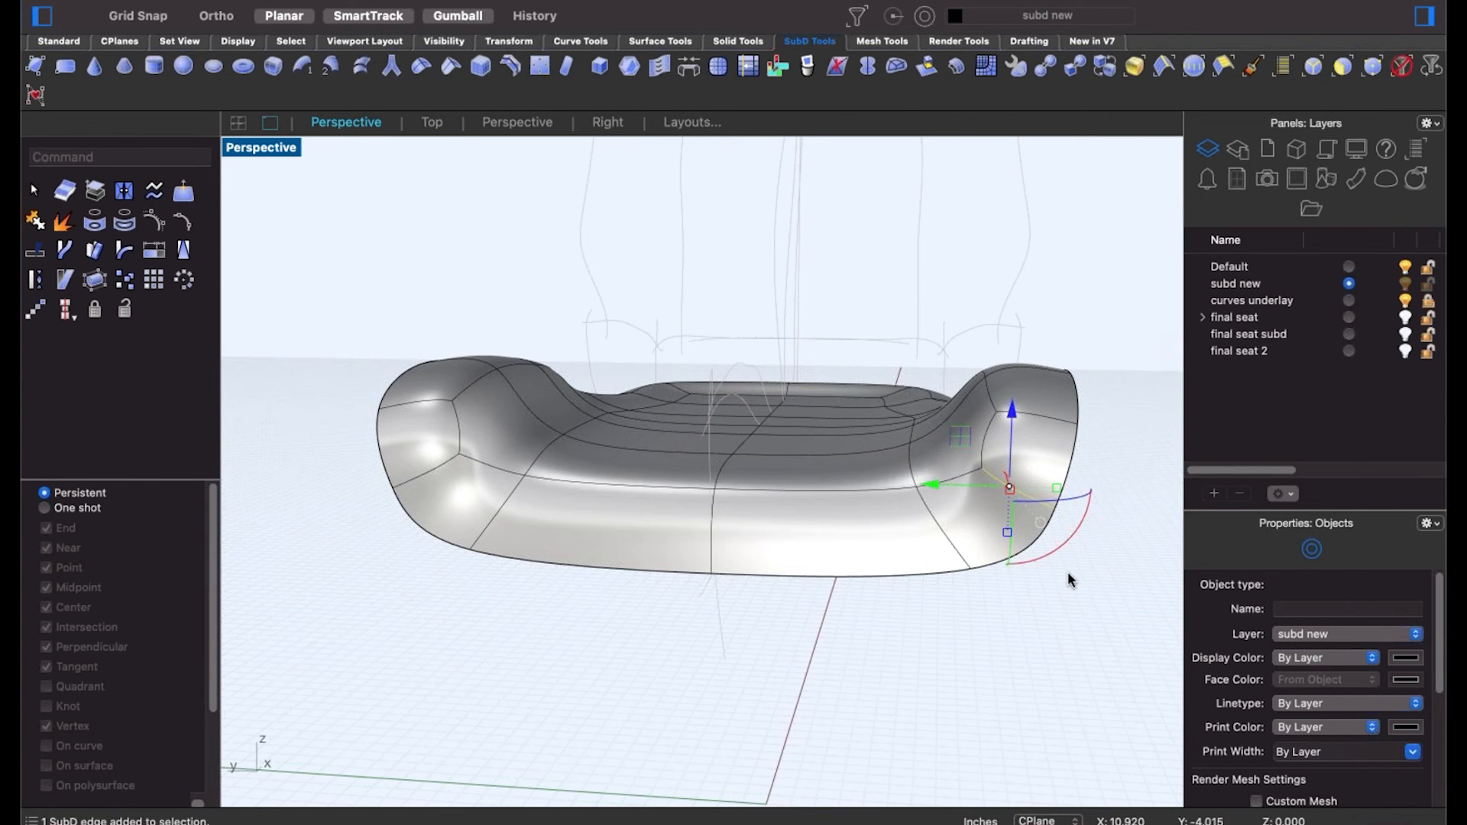
pyautogui.click(1066, 573)
pyautogui.moveTo(1066, 573); pyautogui.dragTo(1010, 565, button='right')
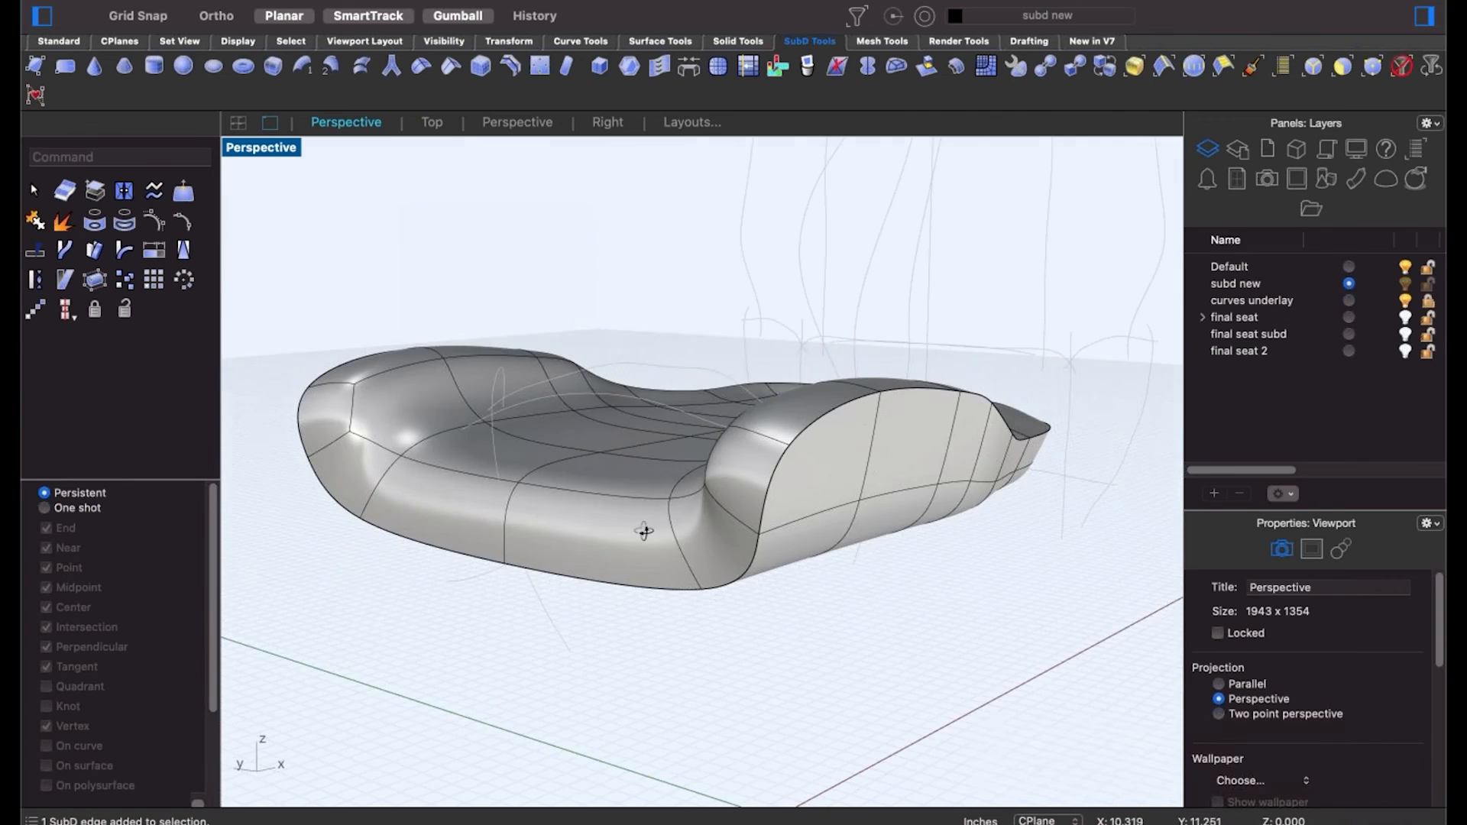
# Delete the two edges crossing the rear of the seat's inner area, just in front of the back rim.
pyautogui.moveTo(644, 531); pyautogui.dragTo(664, 504, button='right')
pyautogui.keyDown('shift'); pyautogui.keyDown('super'); pyautogui.click(766, 310); pyautogui.keyUp('super'); pyautogui.keyUp('shift')
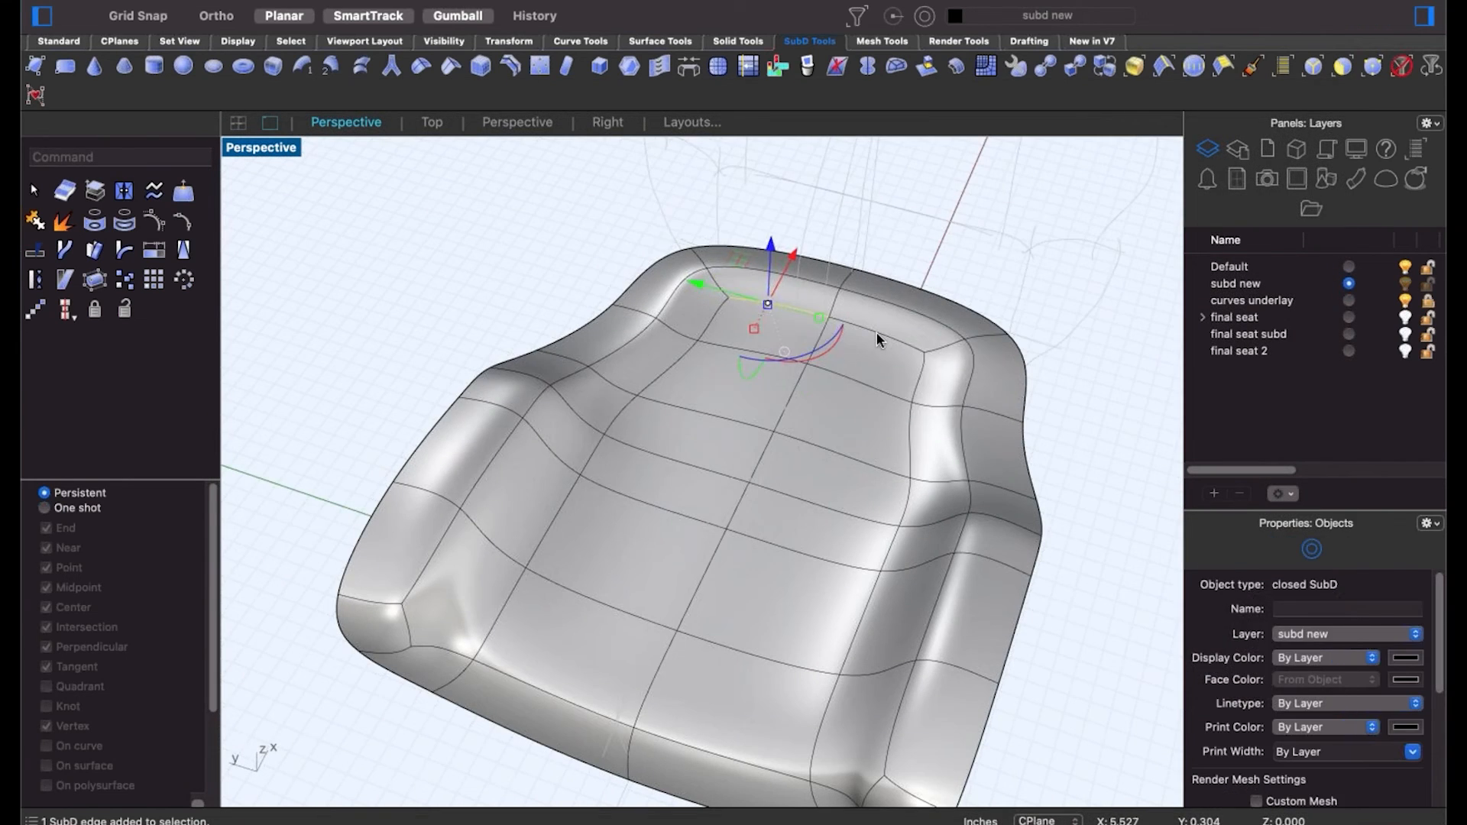
pyautogui.keyDown('shift'); pyautogui.keyDown('super'); pyautogui.click(877, 333); pyautogui.keyUp('super'); pyautogui.keyUp('shift')
pyautogui.press('Delete')
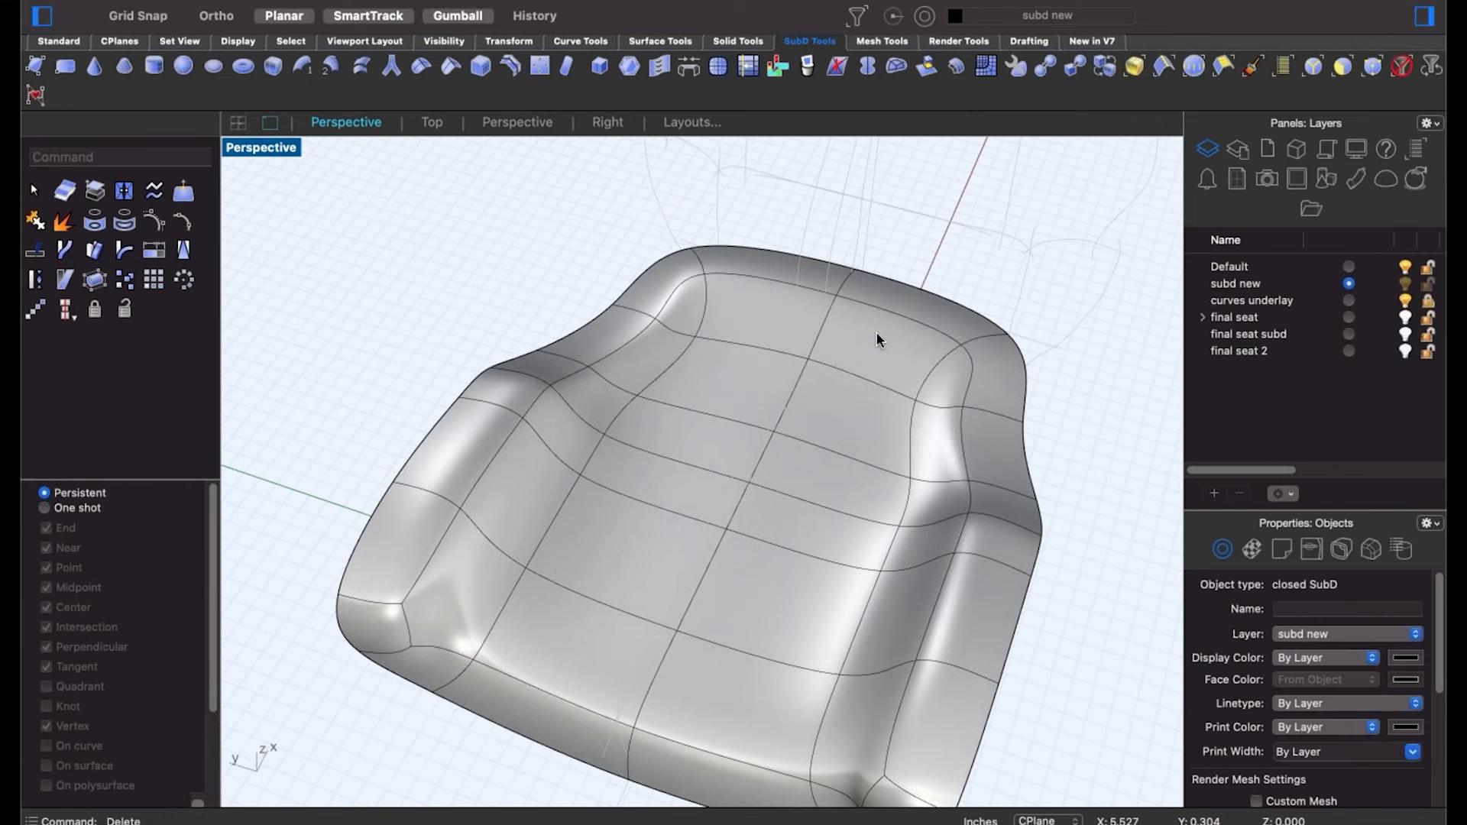
# Select the sharp edge loop around the seat's outer upper rim and switch the model to flat SubD display in Wireframe mode.
pyautogui.moveTo(731, 393); pyautogui.dragTo(724, 465, button='right')
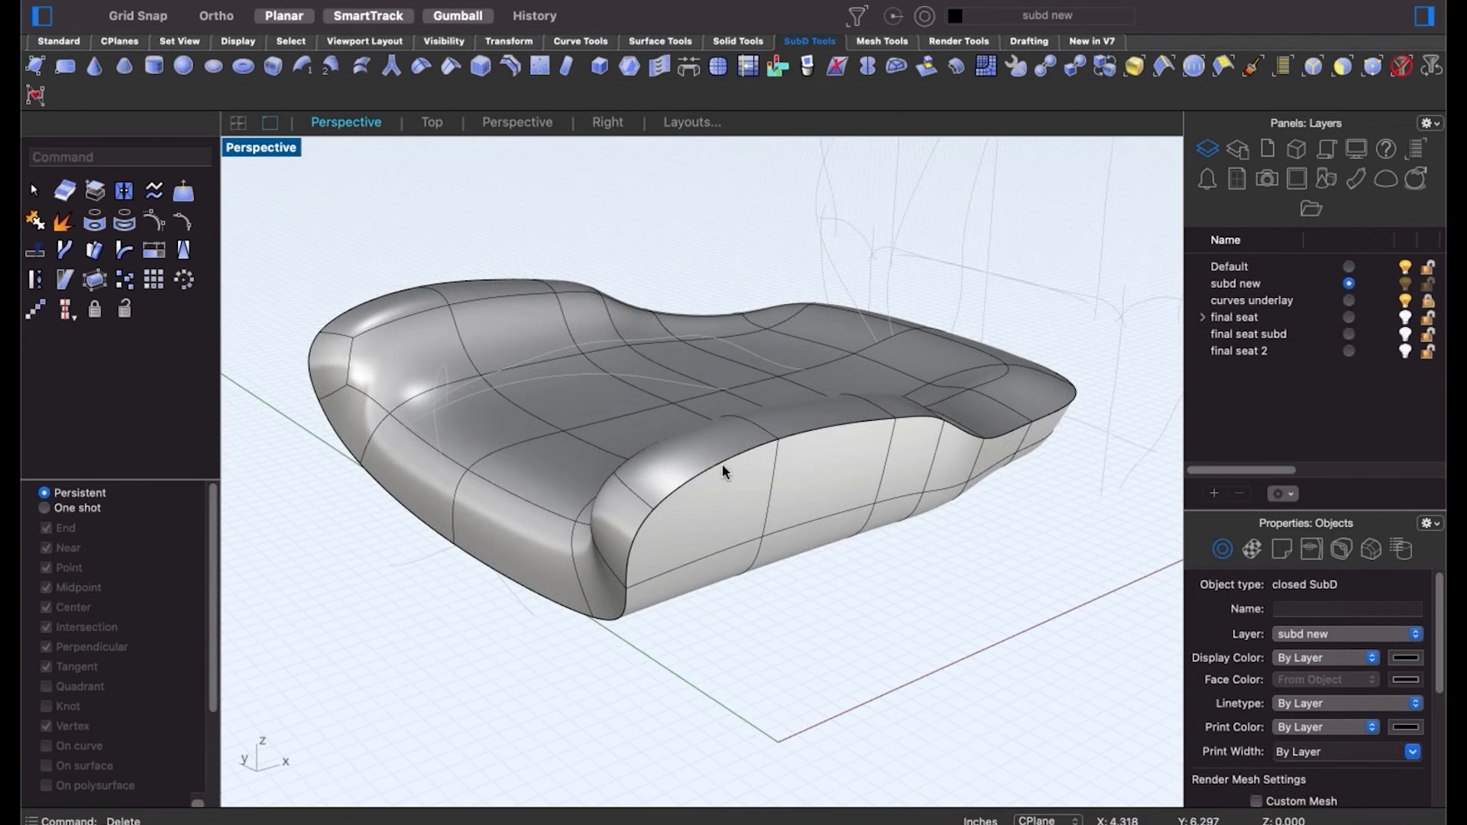
pyautogui.scroll(5, 849, 452)
pyautogui.moveTo(849, 453); pyautogui.dragTo(654, 577, button='right')
pyautogui.scroll(5, 907, 391)
pyautogui.scroll(-5, 923, 390)
pyautogui.scroll(3, 655, 580)
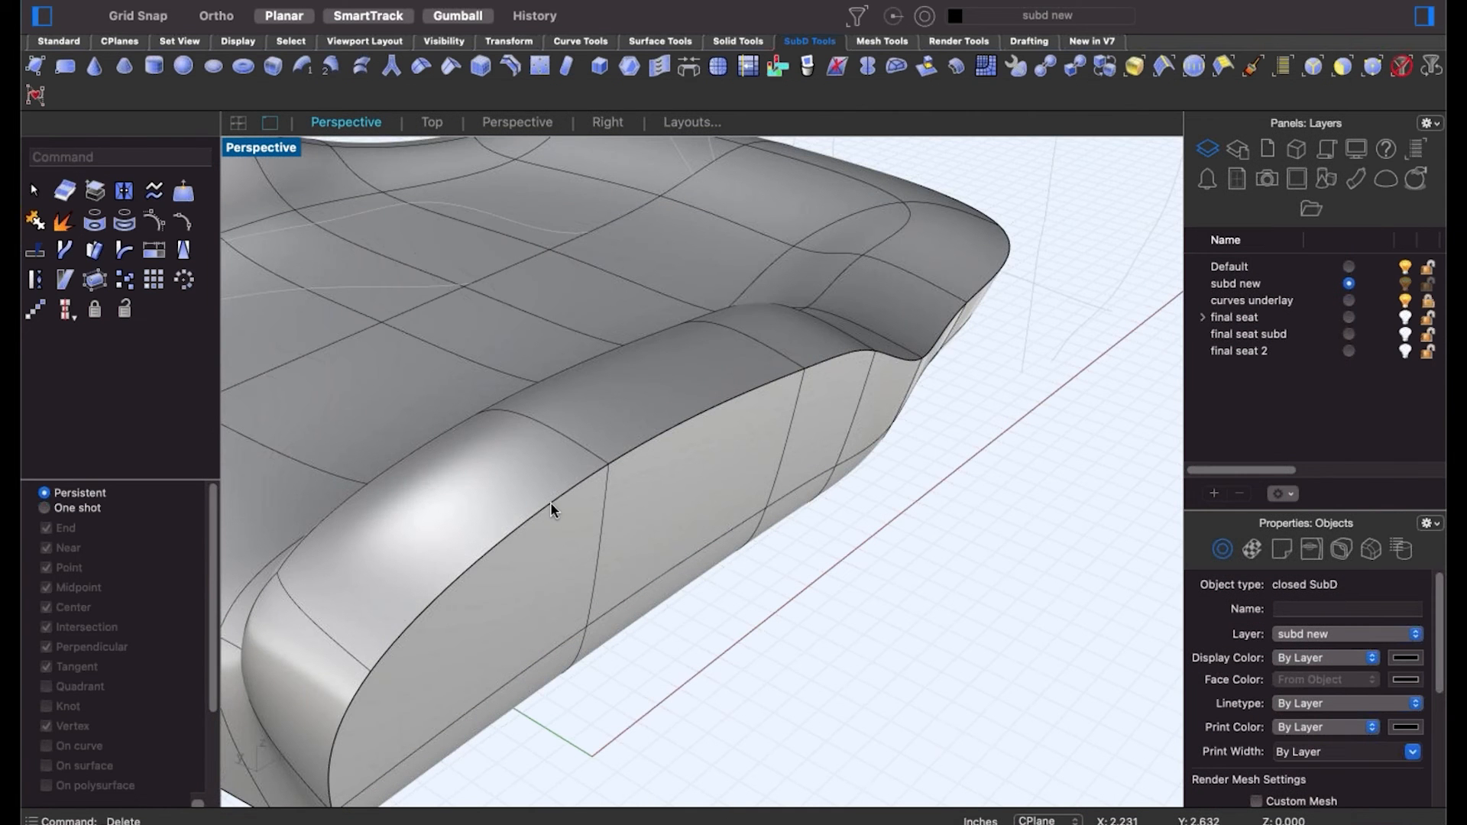
pyautogui.doubleClick(552, 503)
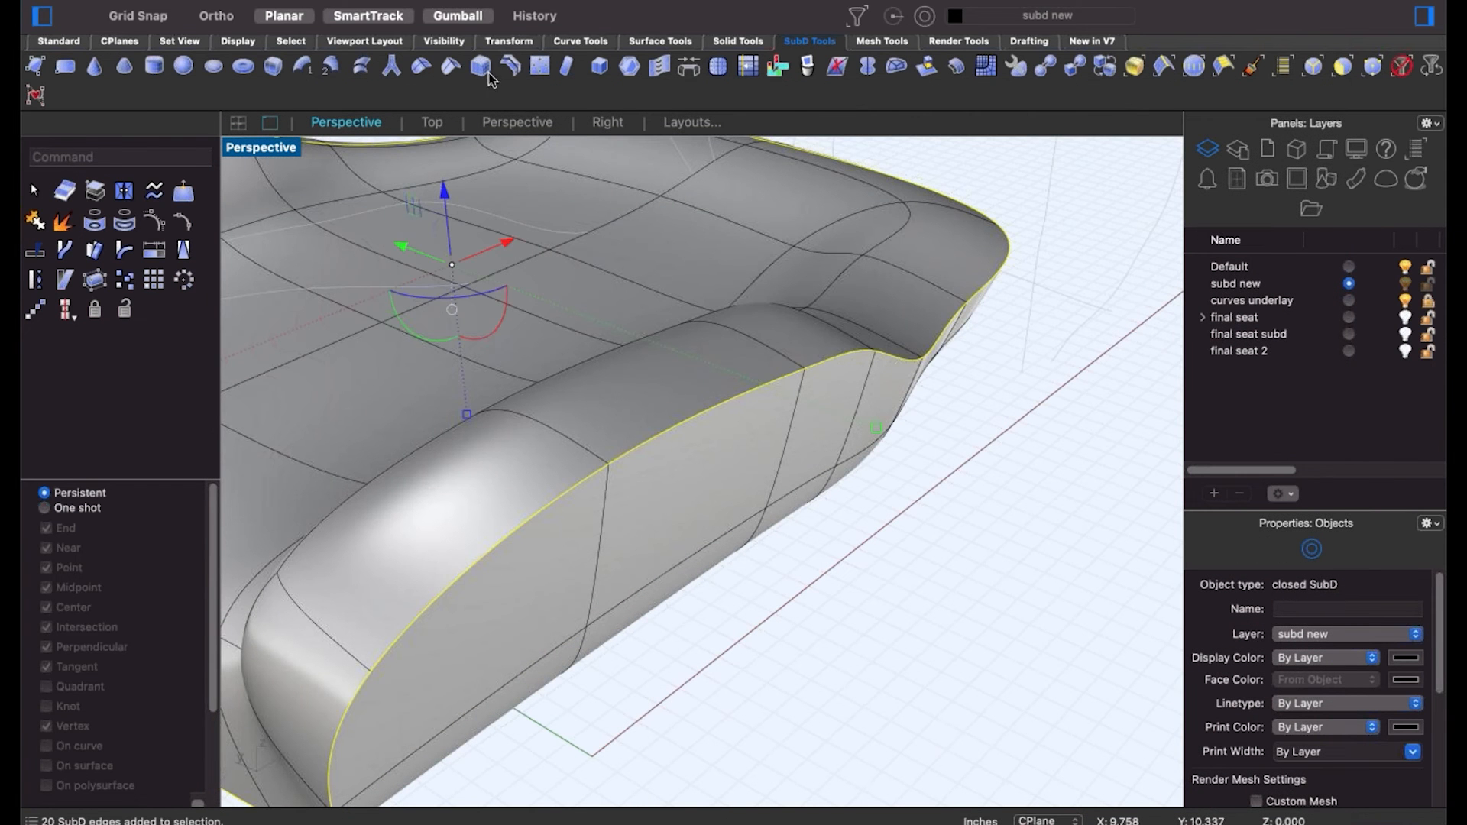
pyautogui.press('Tab')
pyautogui.moveTo(591, 486); pyautogui.dragTo(791, 511, button='right')
pyautogui.moveTo(397, 403)
pyautogui.mouseDown(button='right')
pyautogui.moveTo(672, 547)
pyautogui.moveTo(596, 473)
pyautogui.mouseUp(button='right')
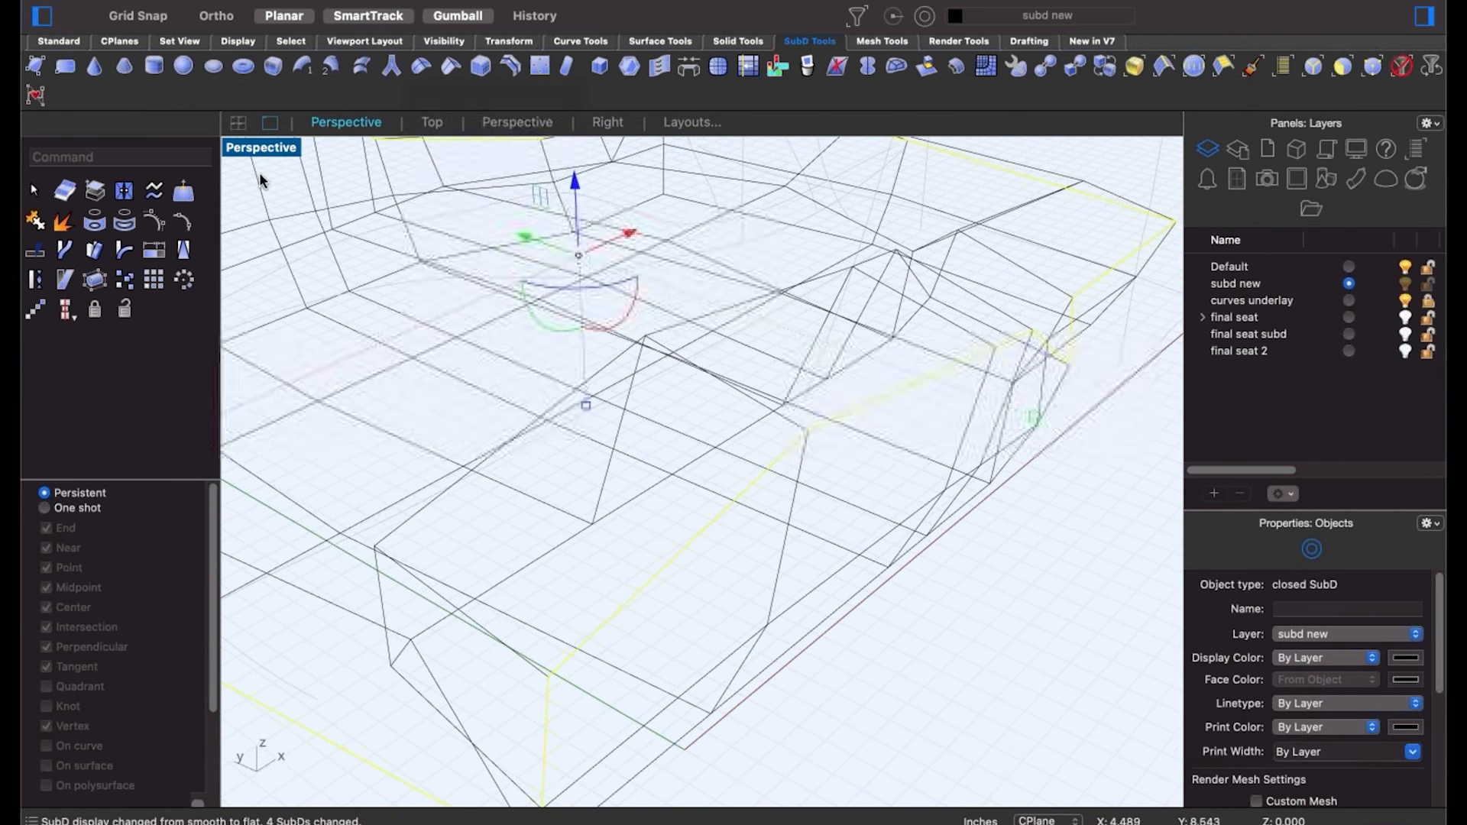
pyautogui.click(261, 146)
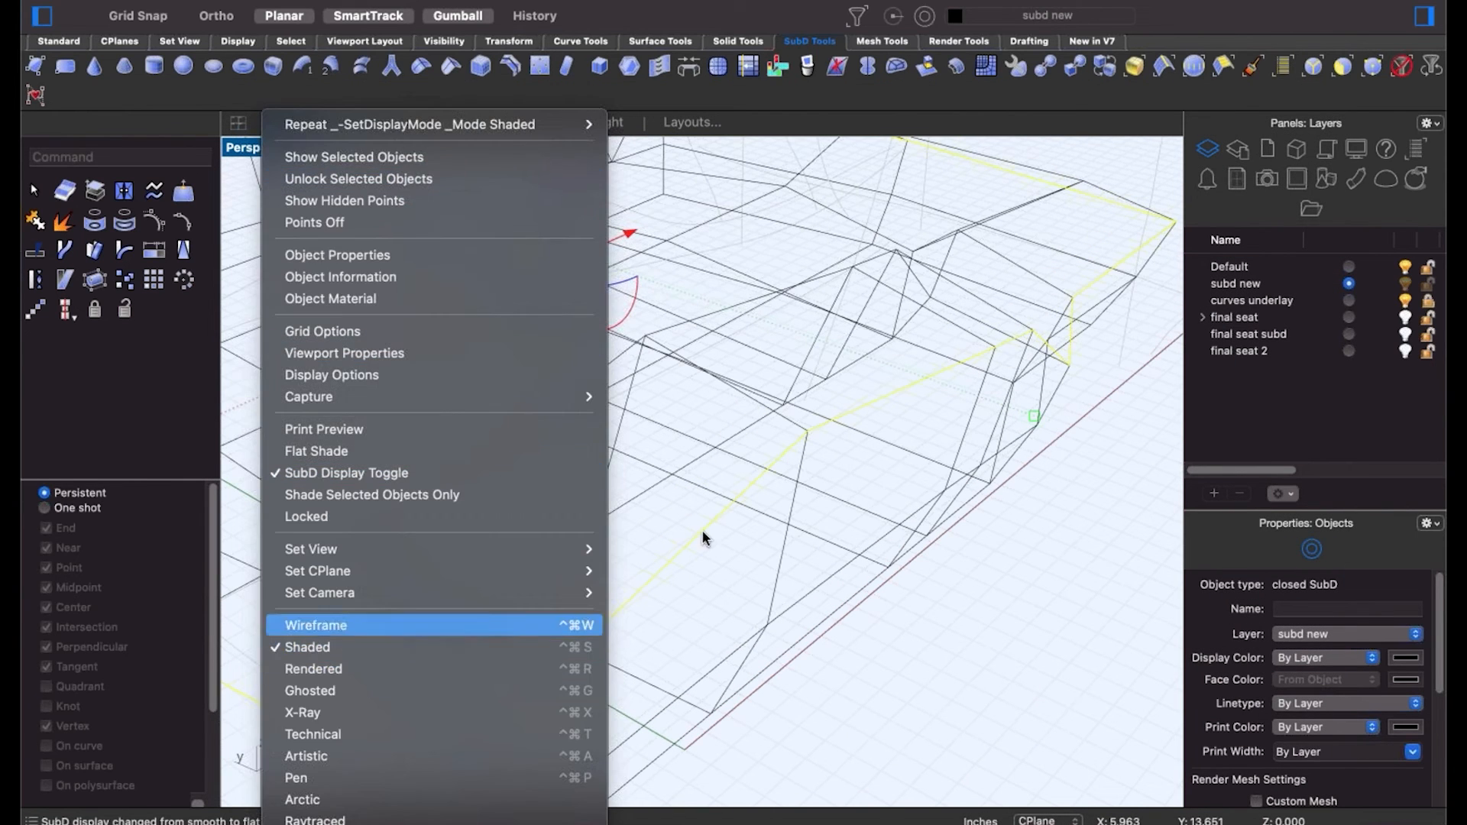
pyautogui.click(344, 625)
pyautogui.moveTo(719, 515); pyautogui.dragTo(731, 483, button='right')
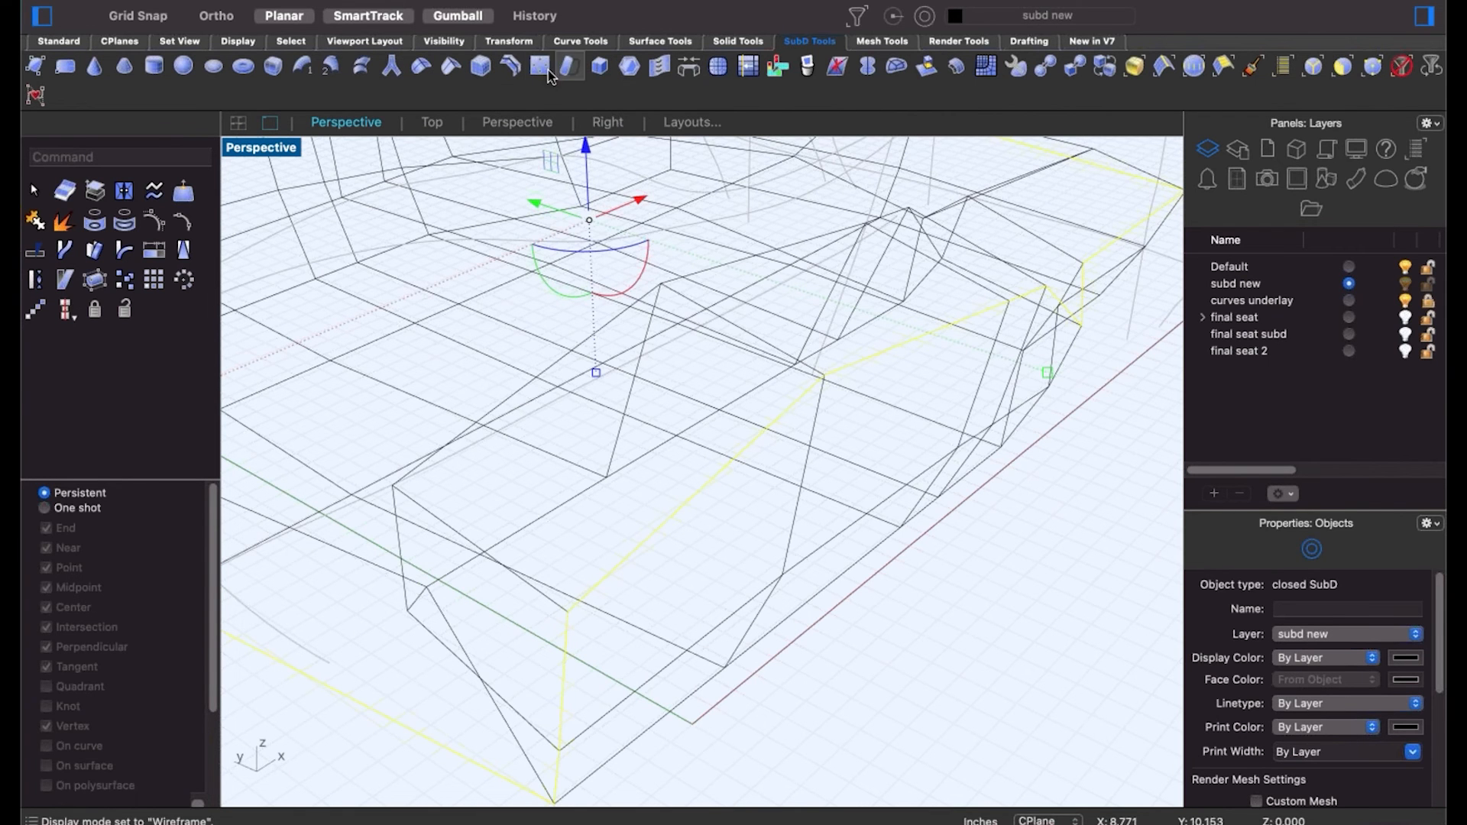
# Bevel the selected outer rim loop by a narrow offset with 2 segments, Absolute offset mode, straightness 0 and Keep Creases on.
pyautogui.click(480, 66)
pyautogui.scroll(10, 828, 413)
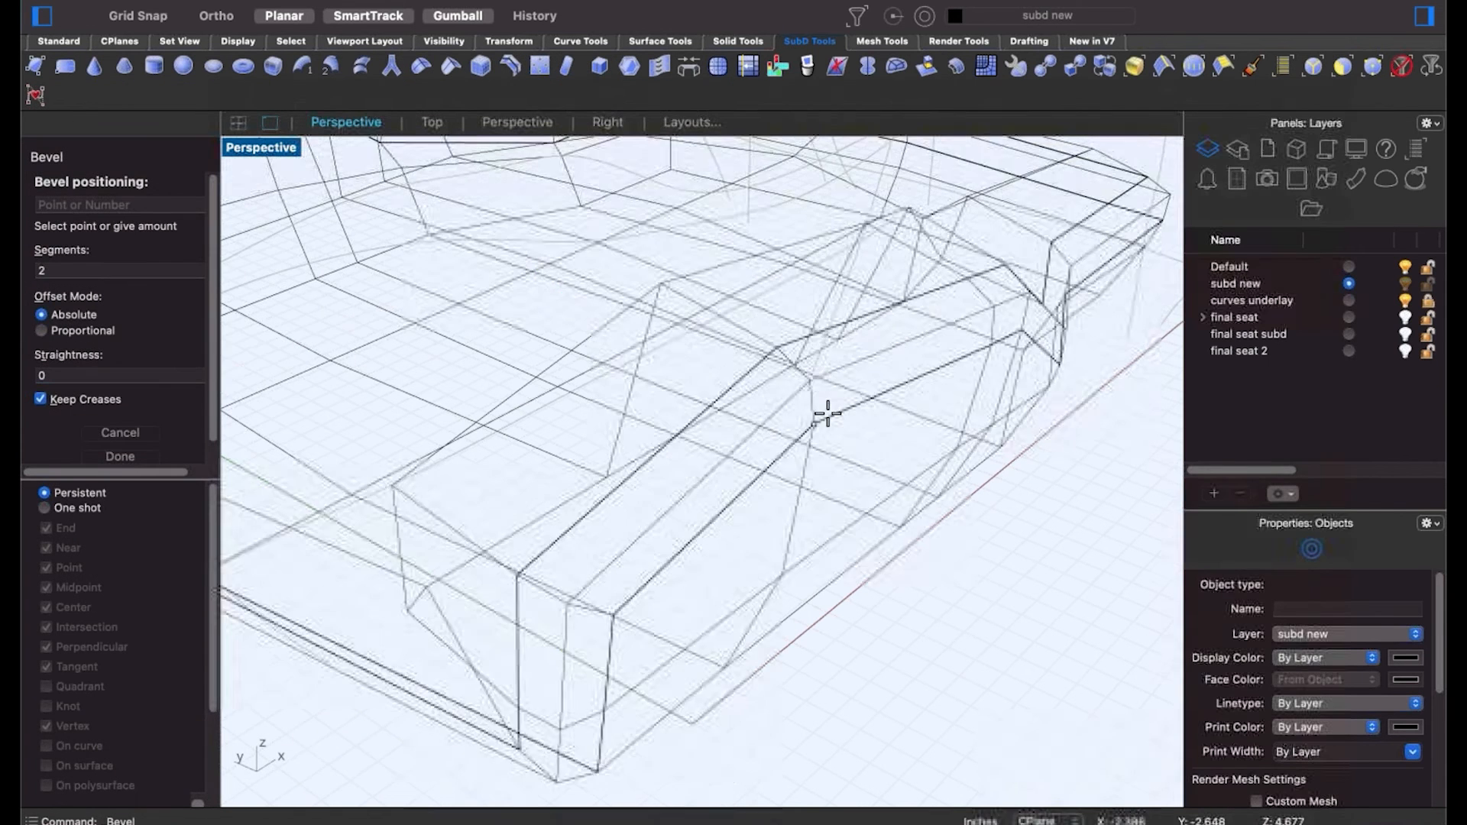
pyautogui.scroll(5, 816, 330)
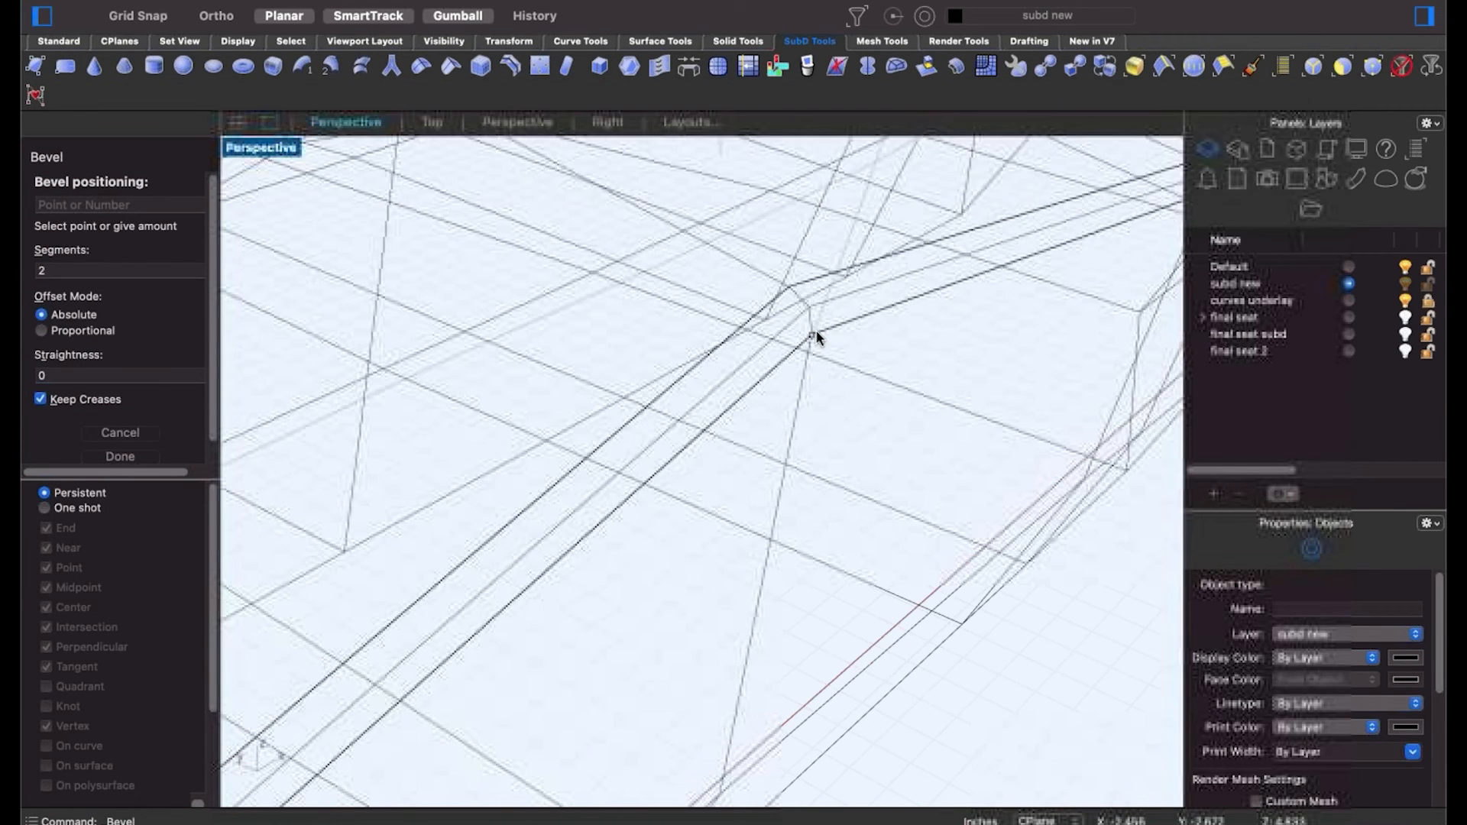
pyautogui.press('Escape')
pyautogui.keyDown('shift'); pyautogui.keyDown('super'); pyautogui.click(817, 336); pyautogui.keyUp('super'); pyautogui.keyUp('shift')
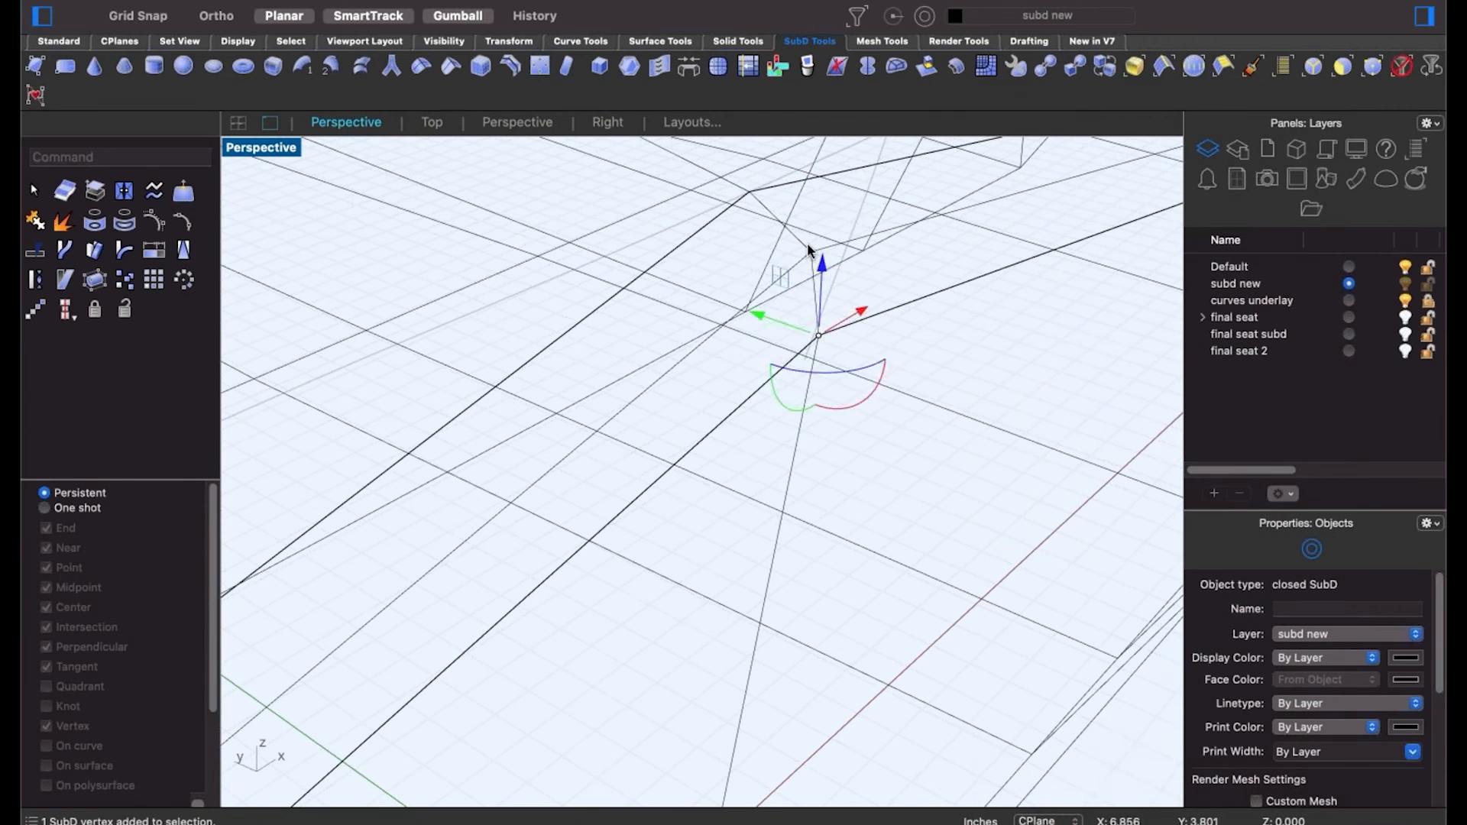
pyautogui.keyDown('shift'); pyautogui.keyDown('super'); pyautogui.click(748, 193); pyautogui.keyUp('super'); pyautogui.keyUp('shift')
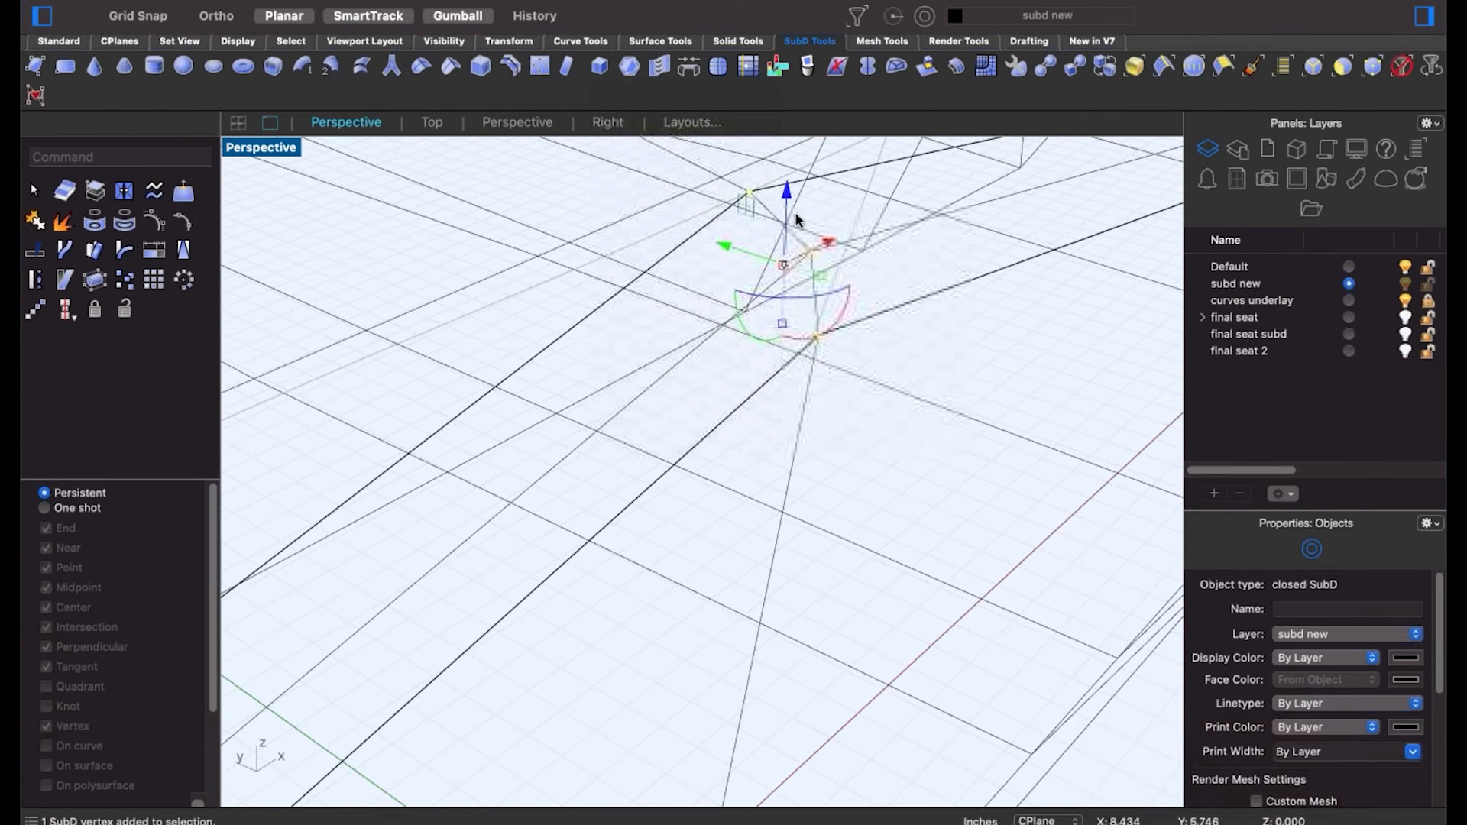
pyautogui.press('super+z')
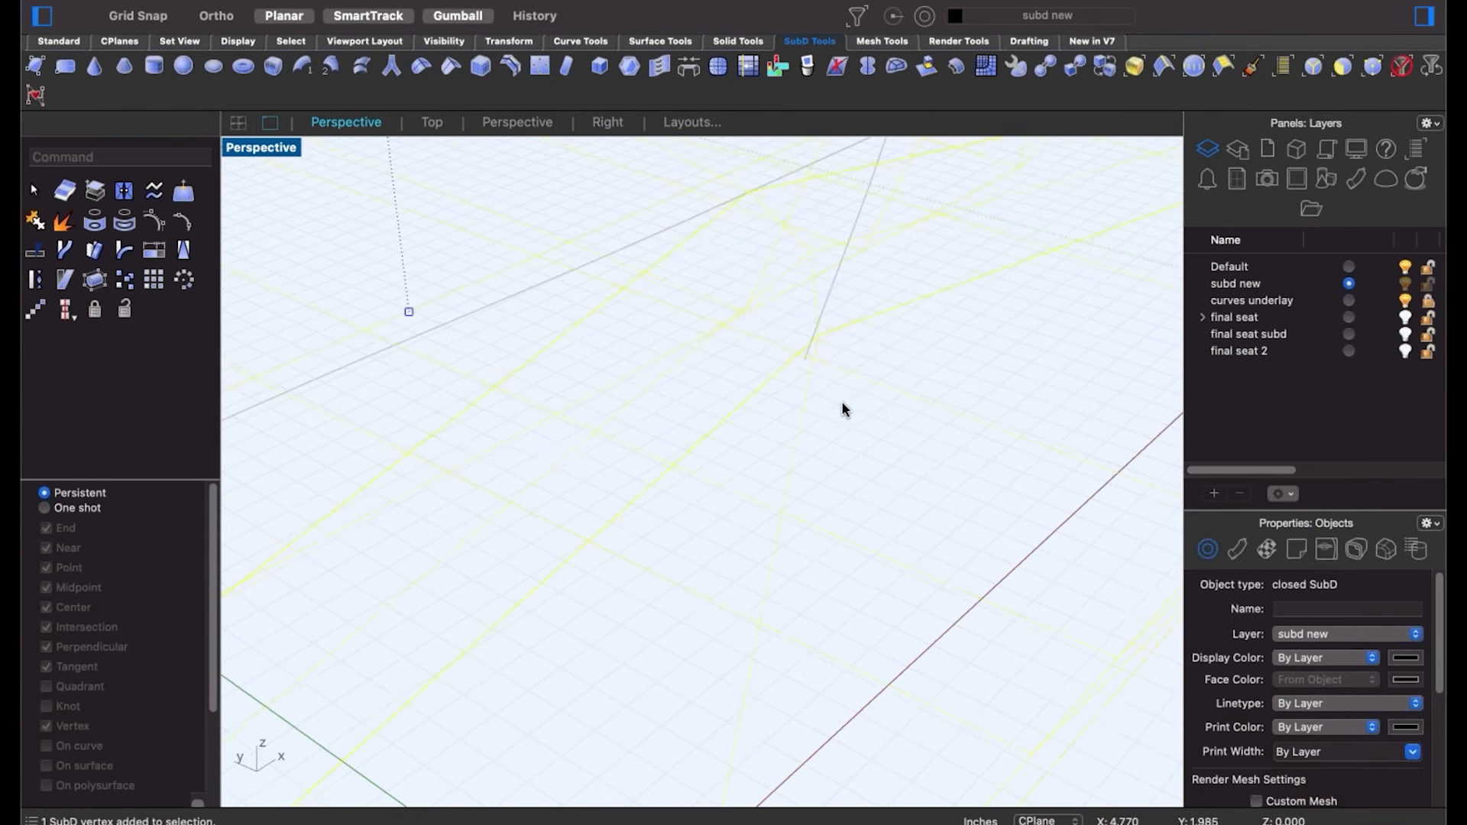
pyautogui.click(845, 407)
# Remove the creases from the two outer edge loops of the bevel around the seat's rim.
pyautogui.scroll(-8, 851, 417)
pyautogui.scroll(7, 825, 420)
pyautogui.keyDown('shift'); pyautogui.keyDown('super'); pyautogui.doubleClick(795, 406); pyautogui.keyUp('super'); pyautogui.keyUp('shift')
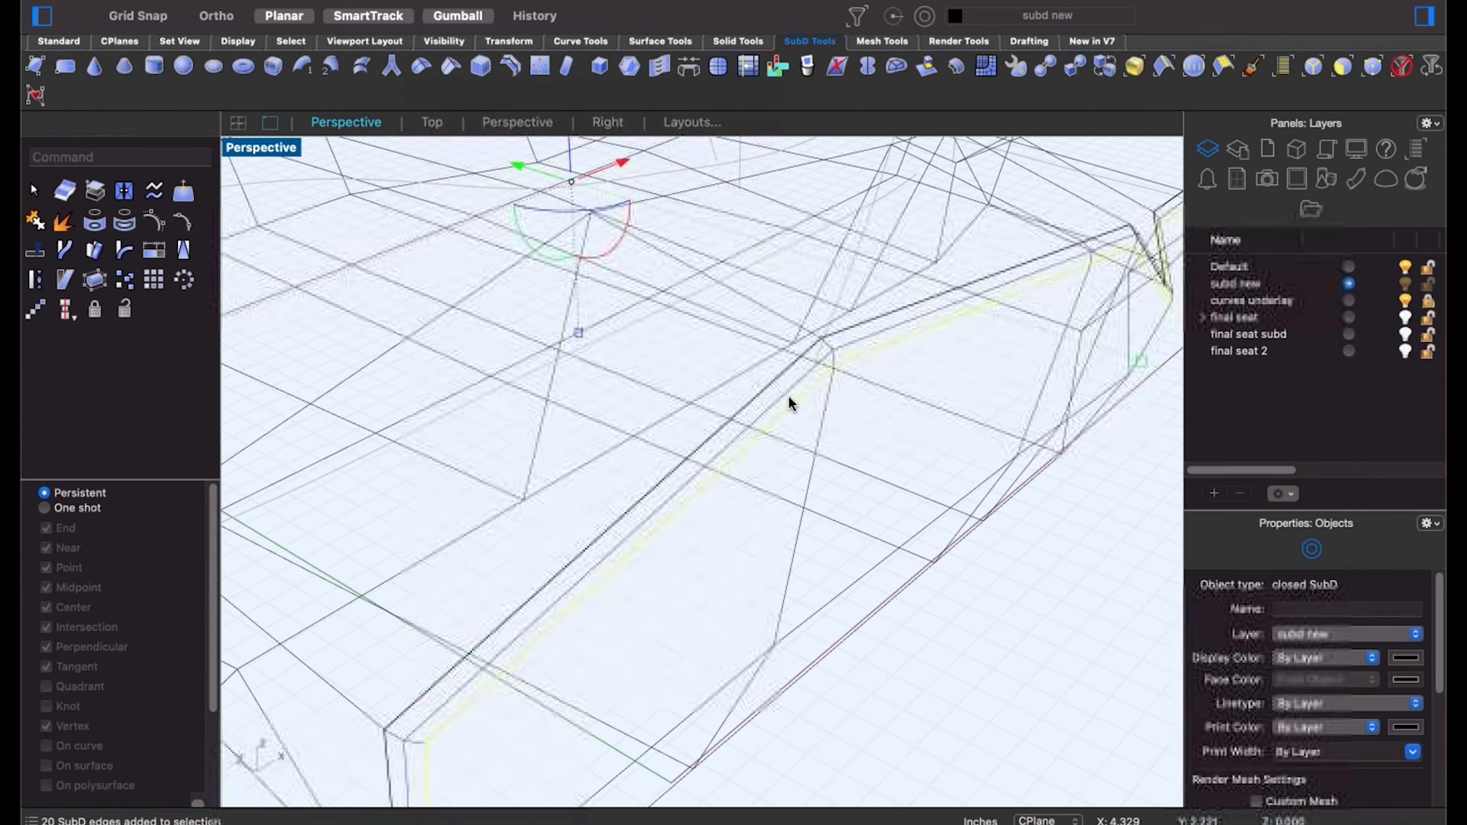
pyautogui.keyDown('shift'); pyautogui.keyDown('super'); pyautogui.doubleClick(779, 379); pyautogui.keyUp('super'); pyautogui.keyUp('shift')
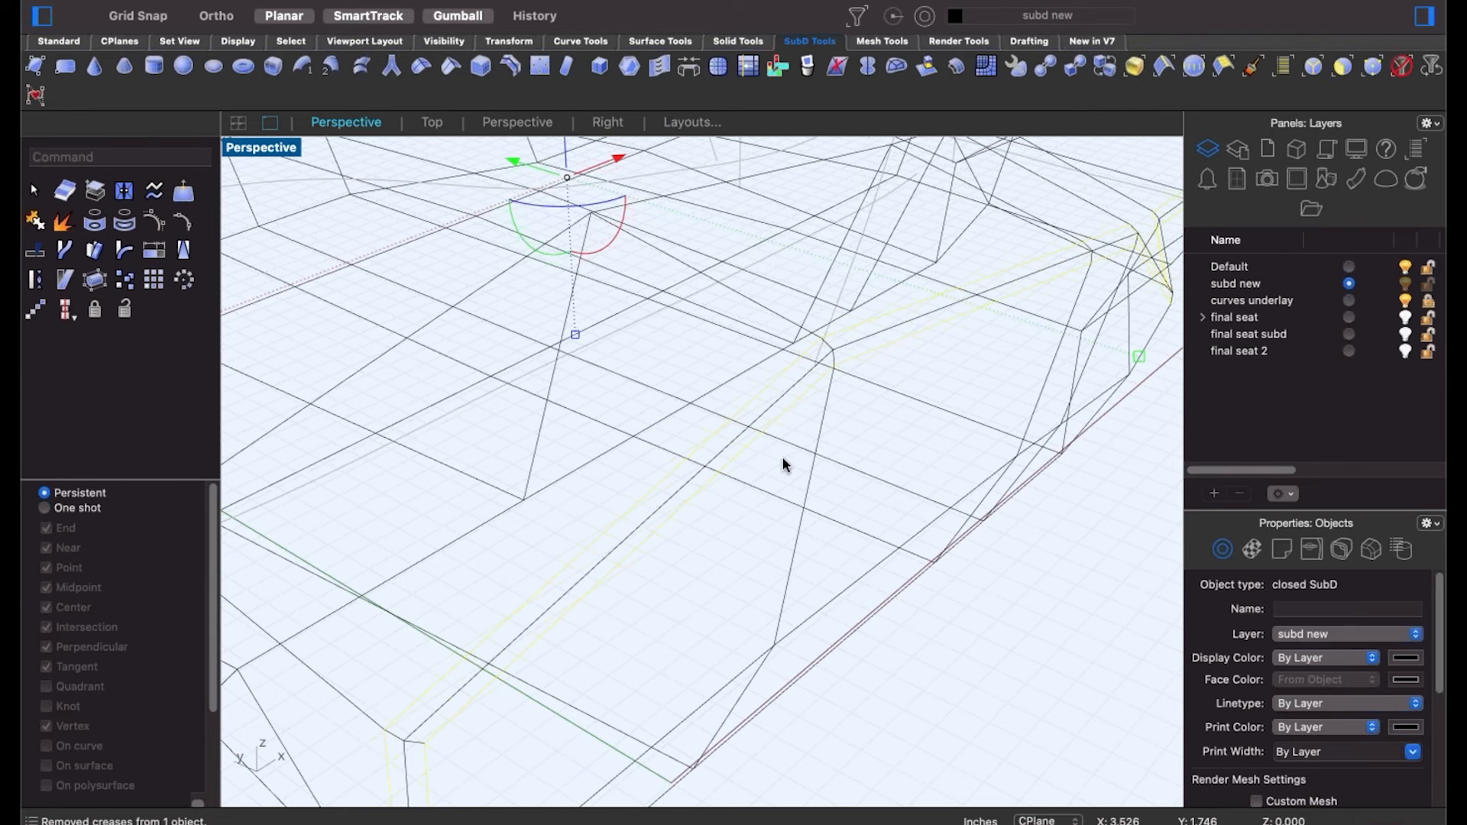
# Return the seat to smooth SubD display in Shaded mode and inspect the beveled rim along the side bolster and front corner.
pyautogui.press('Tab')
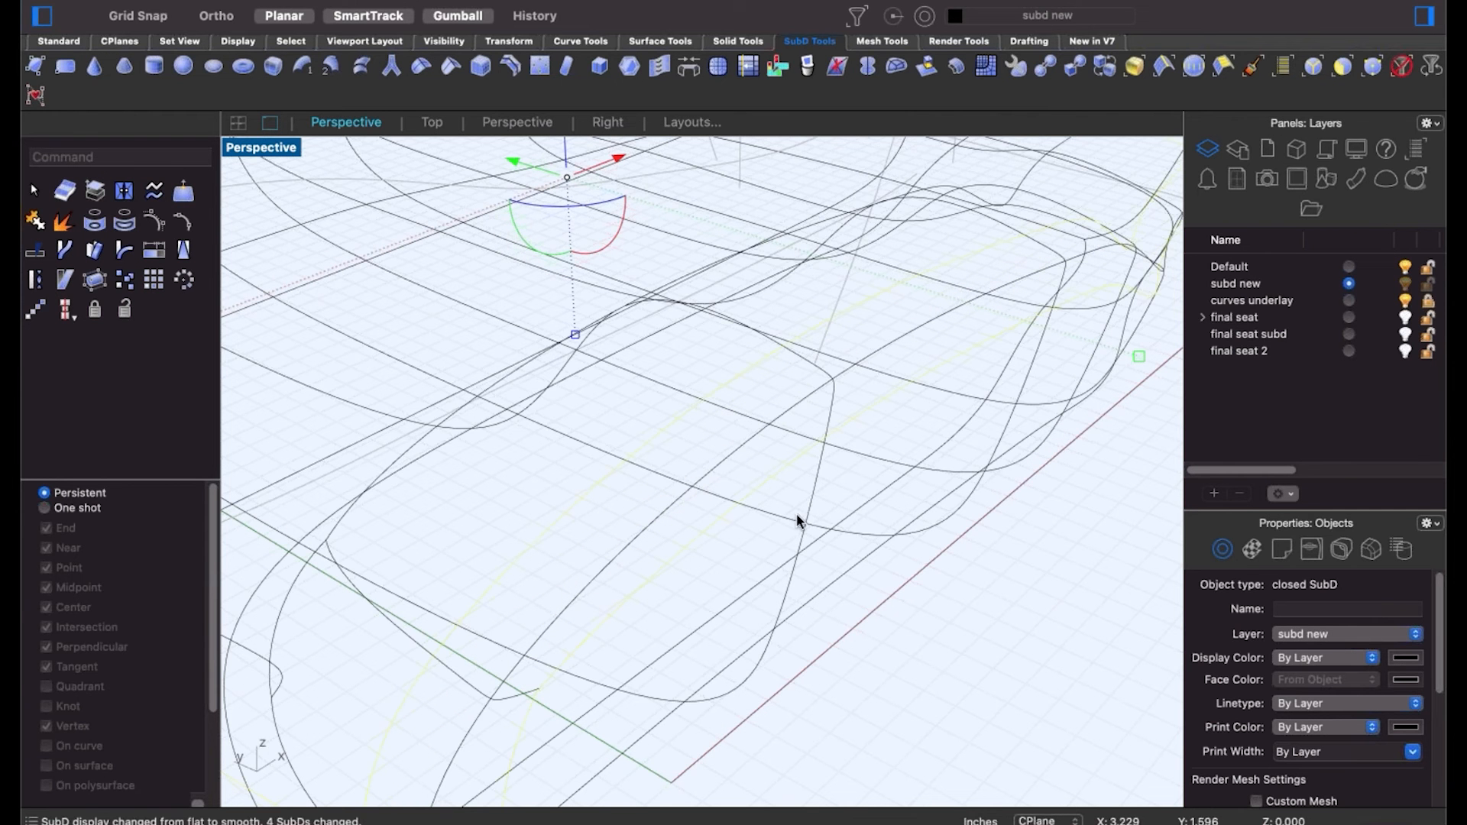
pyautogui.click(259, 148)
pyautogui.click(315, 648)
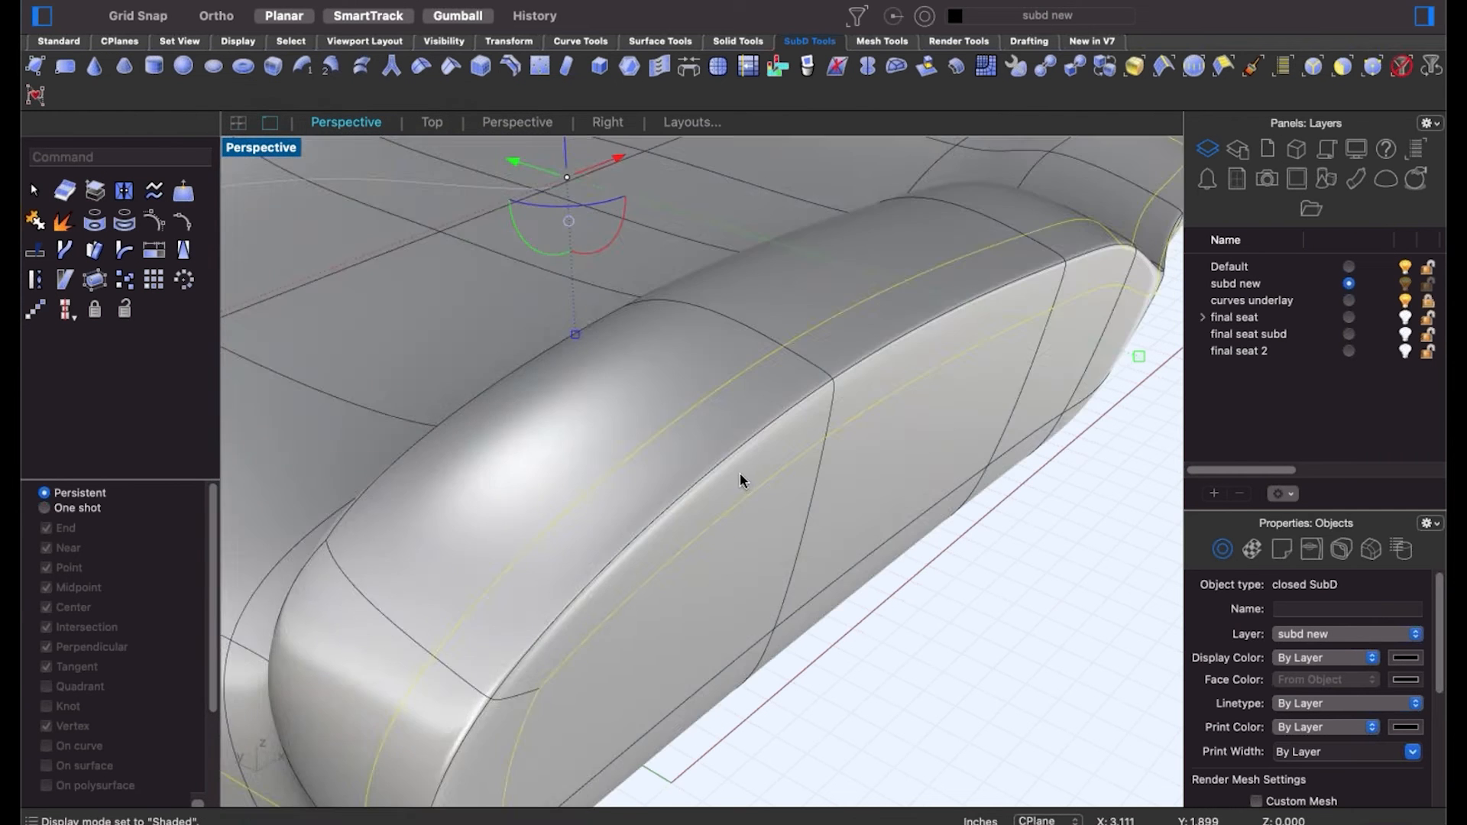
pyautogui.press('Escape')
pyautogui.scroll(-5, 756, 505)
pyautogui.scroll(5, 768, 530)
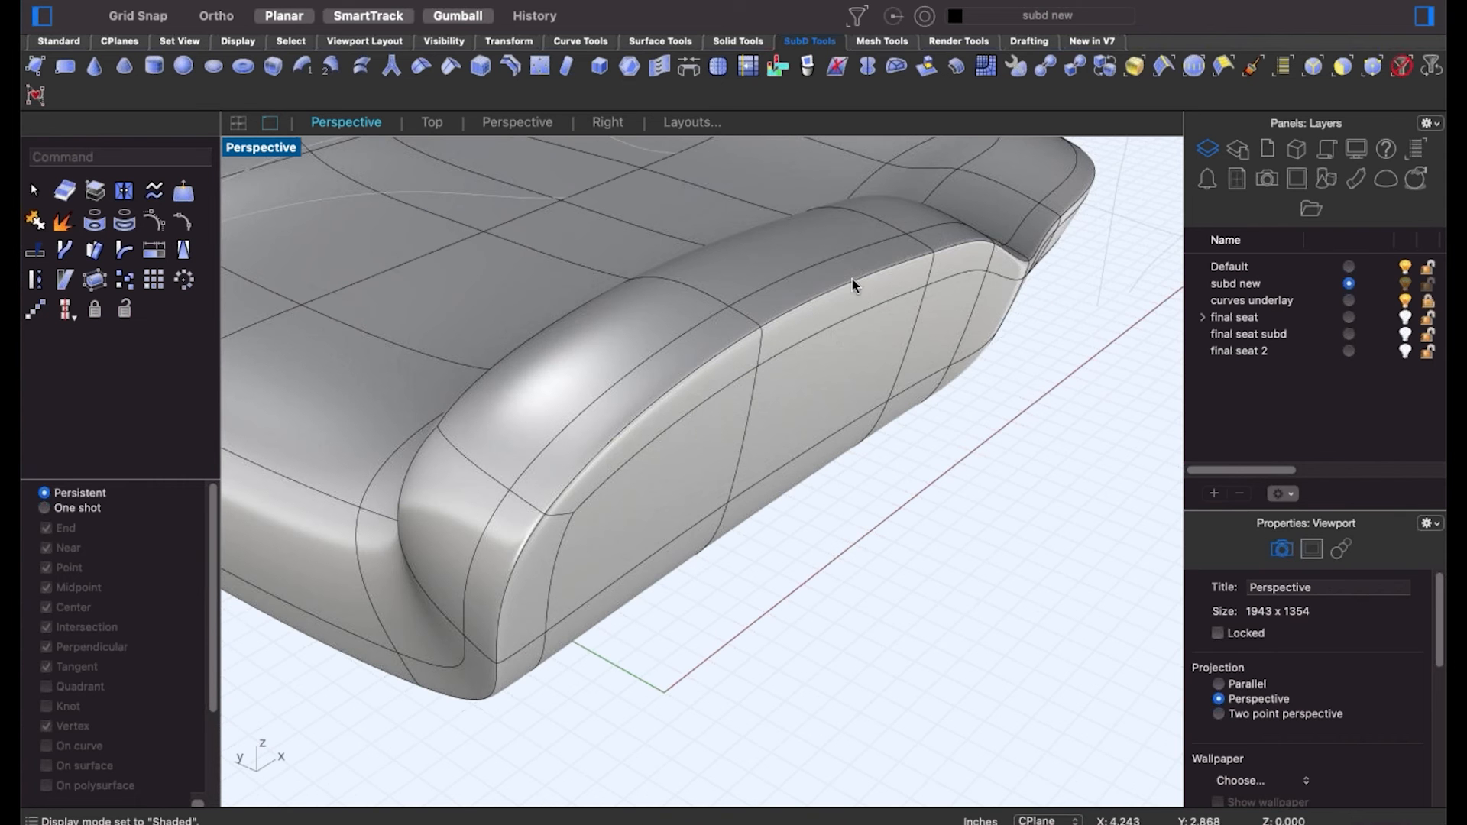
pyautogui.scroll(-10, 807, 371)
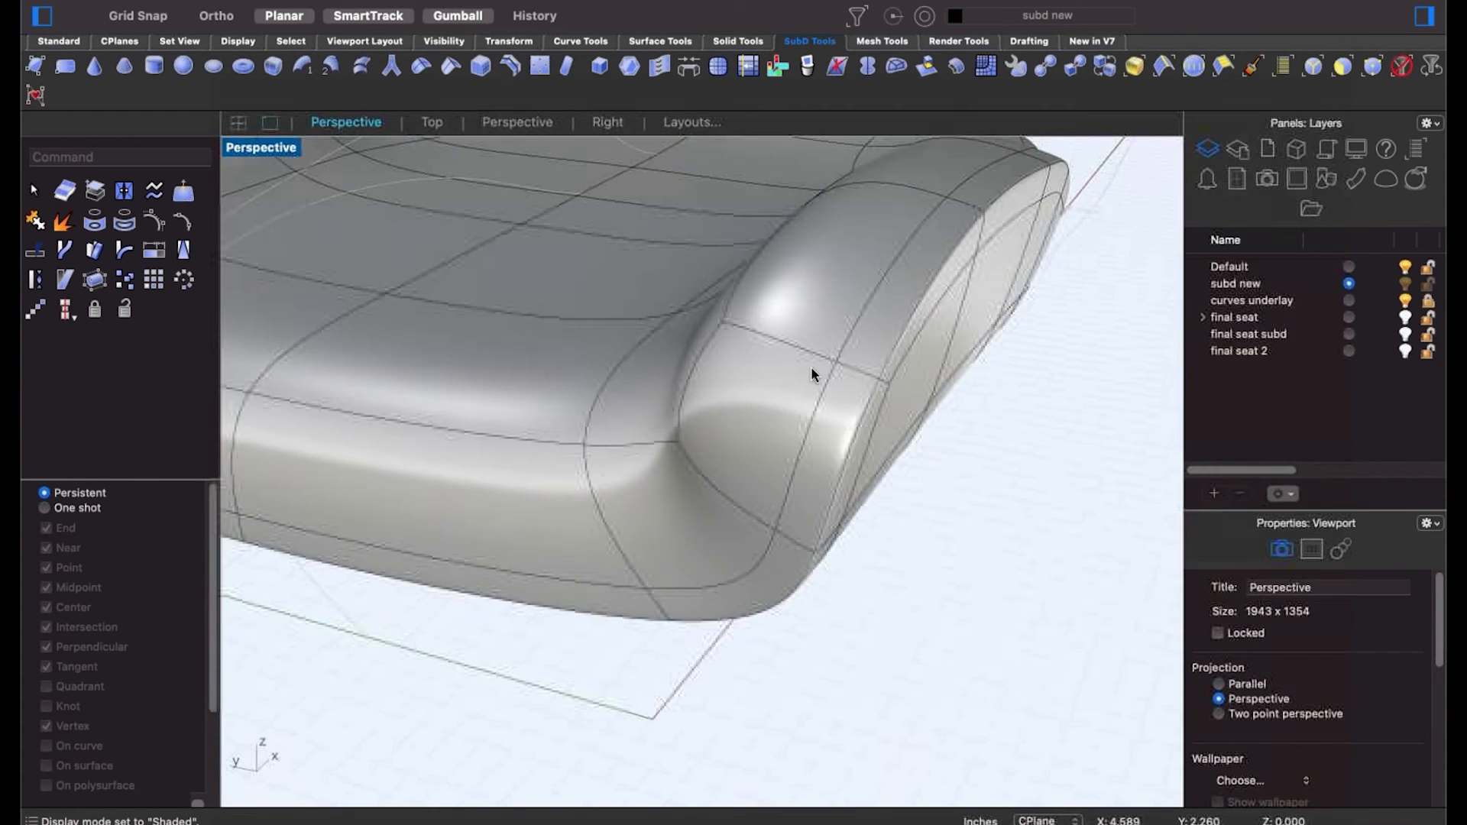
pyautogui.moveTo(728, 412); pyautogui.dragTo(678, 428, button='right')
pyautogui.scroll(8, 636, 399)
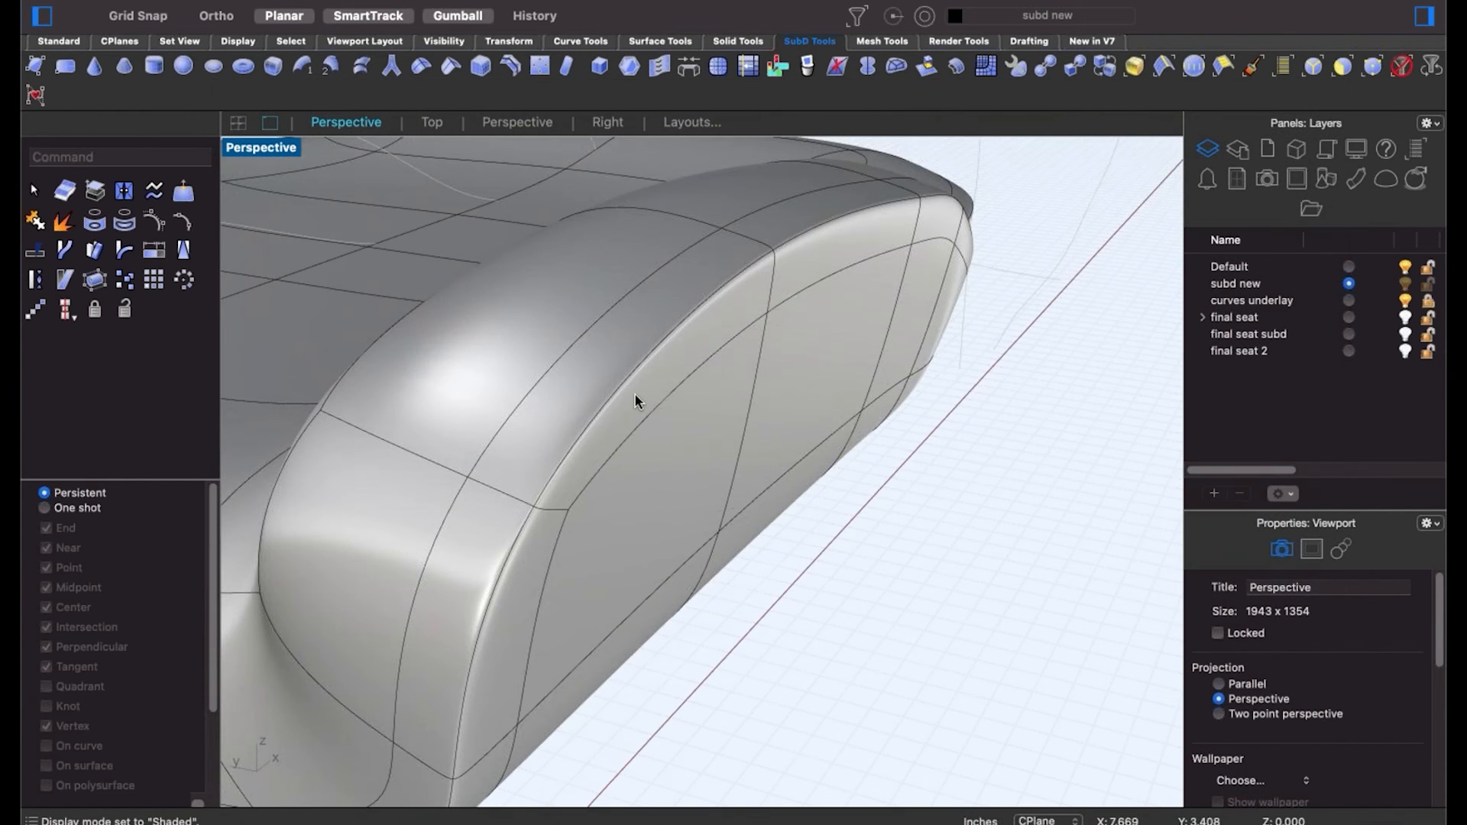
# In flat display, slide the bevel's upper edge loop across the bolster top, farther inward from the rim, with Absolute offset.
pyautogui.press('Tab')
pyautogui.click(600, 375)
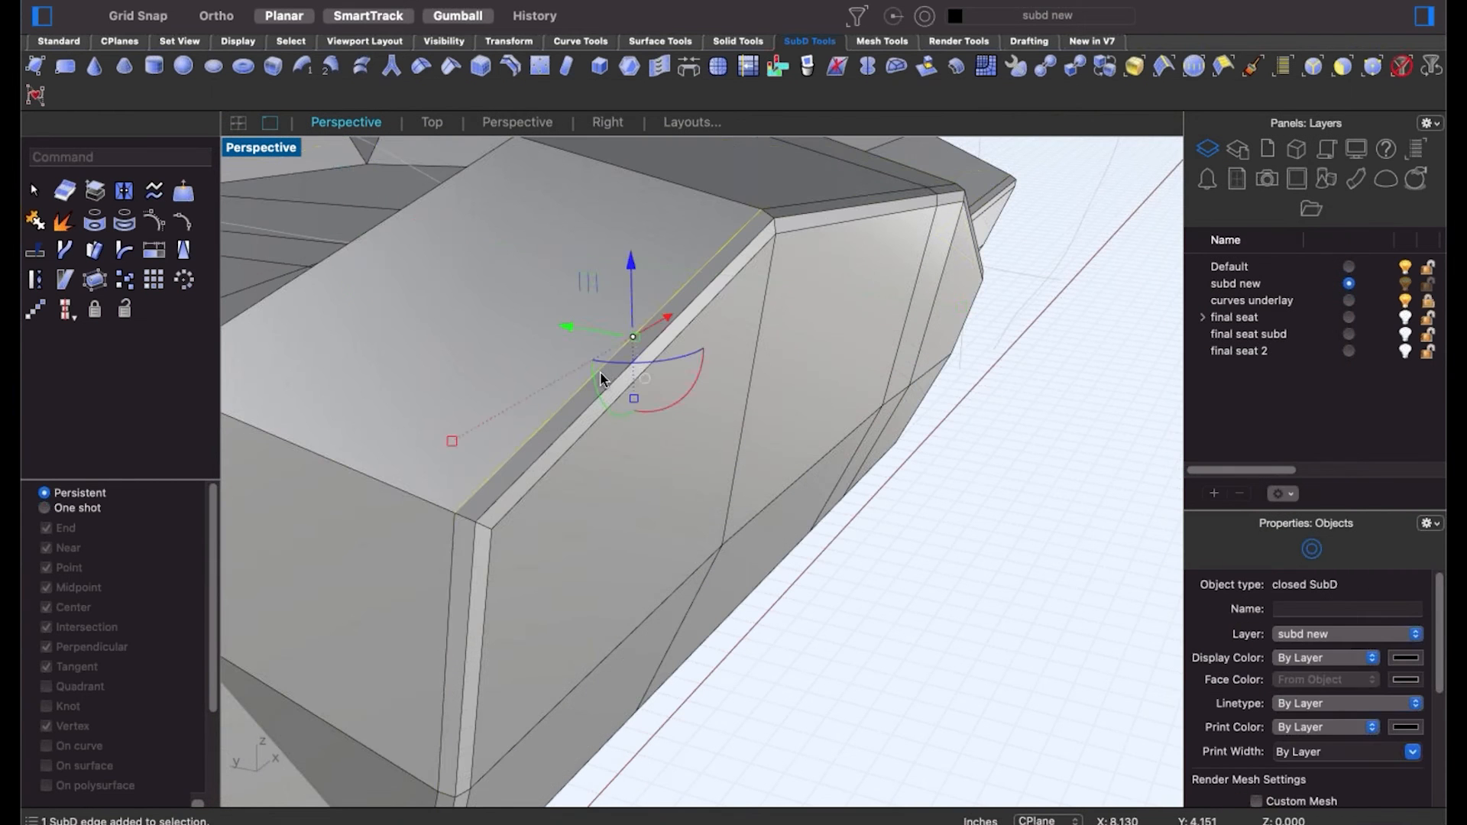
pyautogui.doubleClick(600, 373)
pyautogui.moveTo(629, 364); pyautogui.dragTo(667, 369, button='right')
pyautogui.write('s')
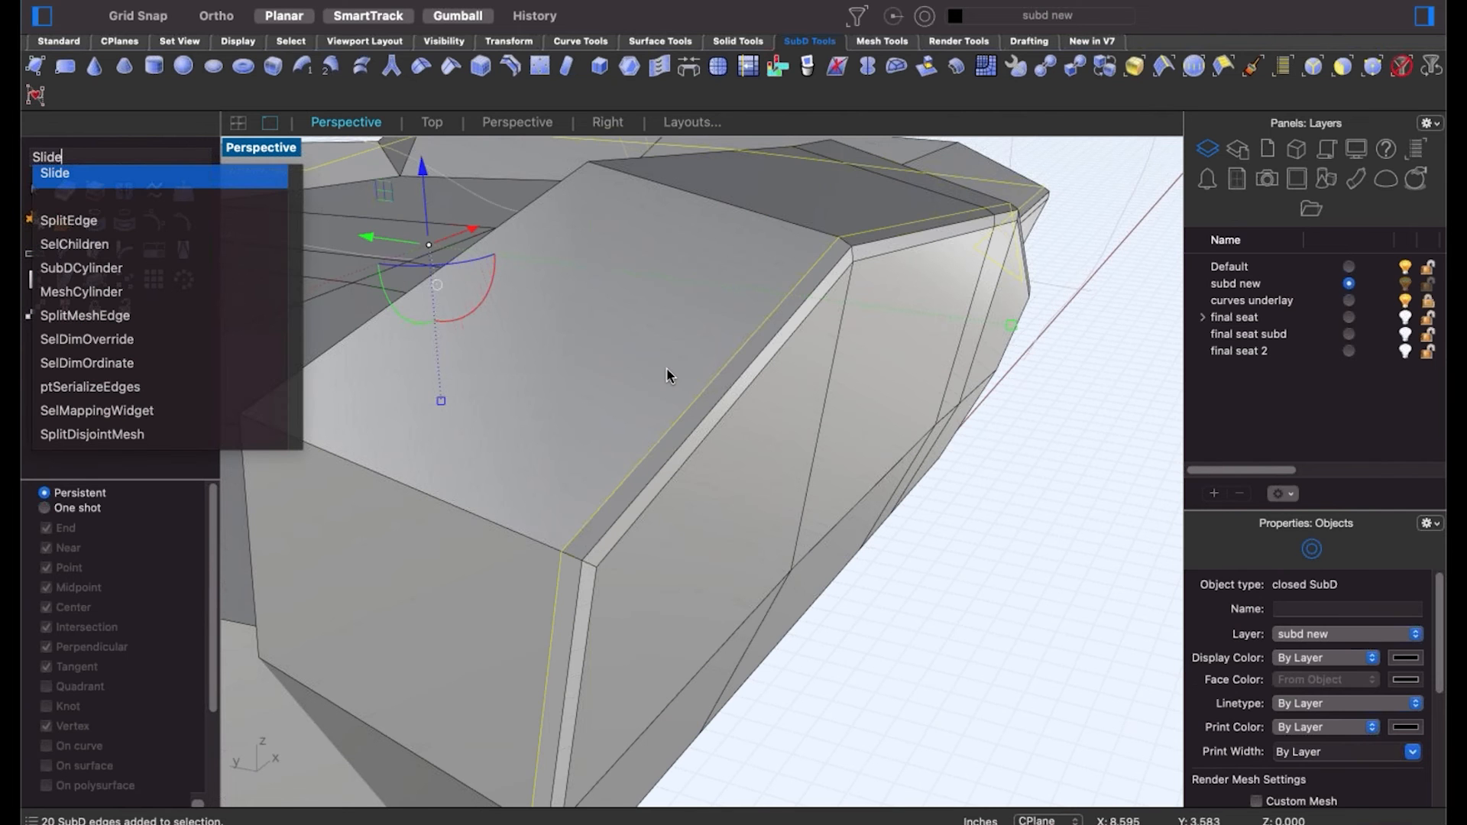
pyautogui.write('lide')
pyautogui.press('Return')
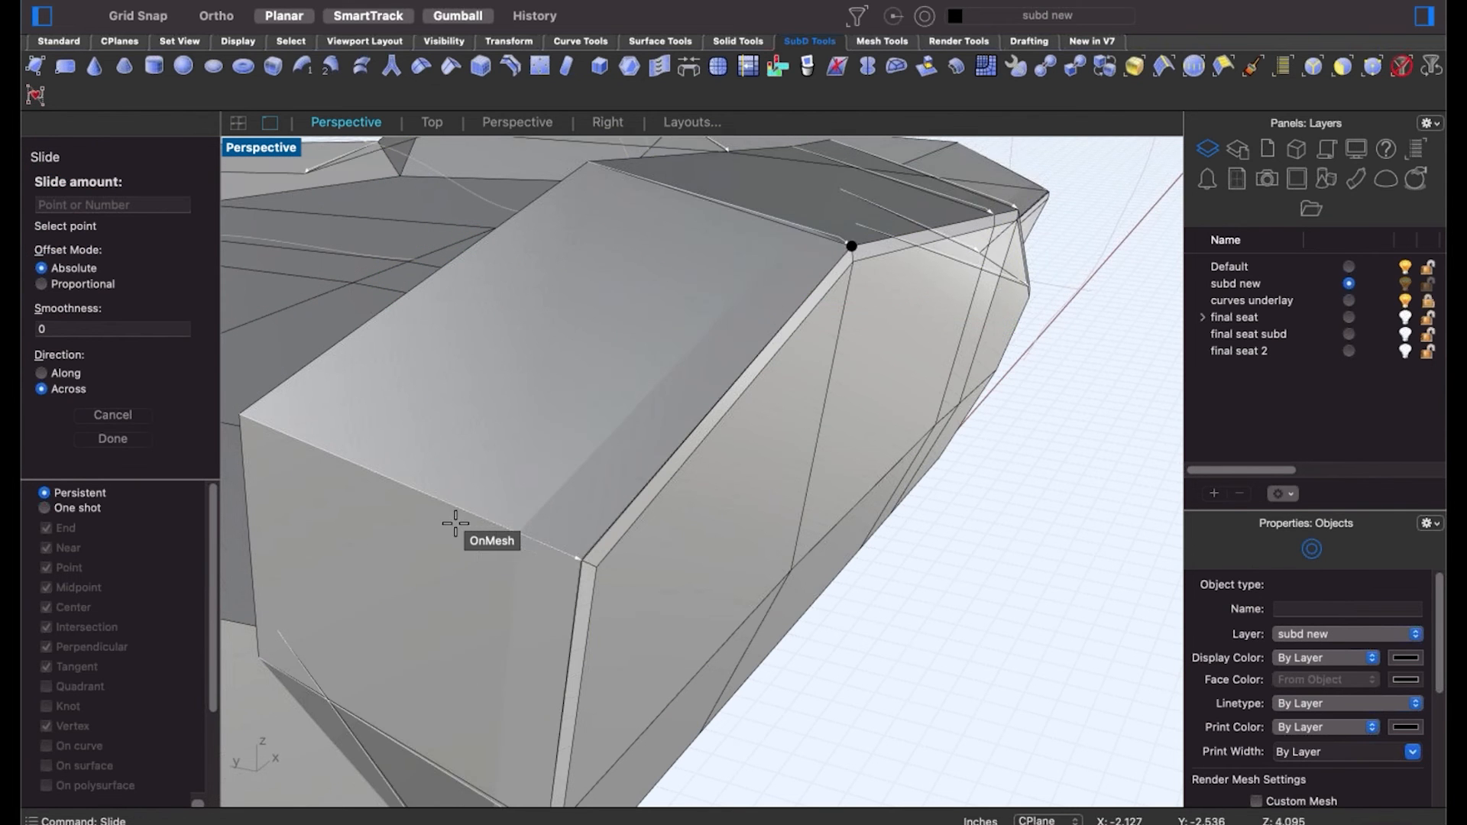
pyautogui.click(580, 549)
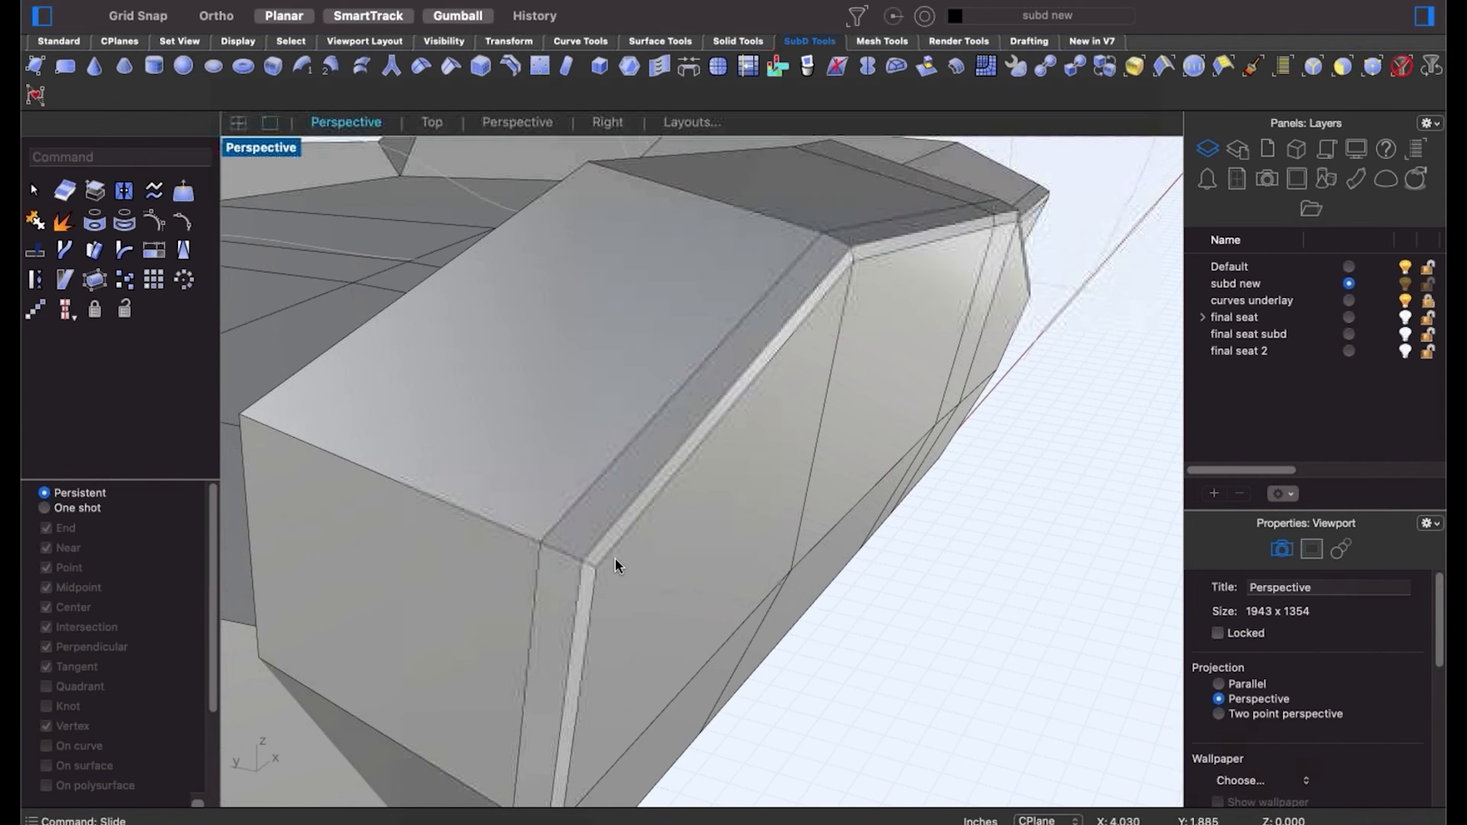
# Slide the bevel's lower edge loop down the seat's side faces, away from the rim, with Absolute offset.
pyautogui.click(616, 555)
pyautogui.doubleClick(616, 553)
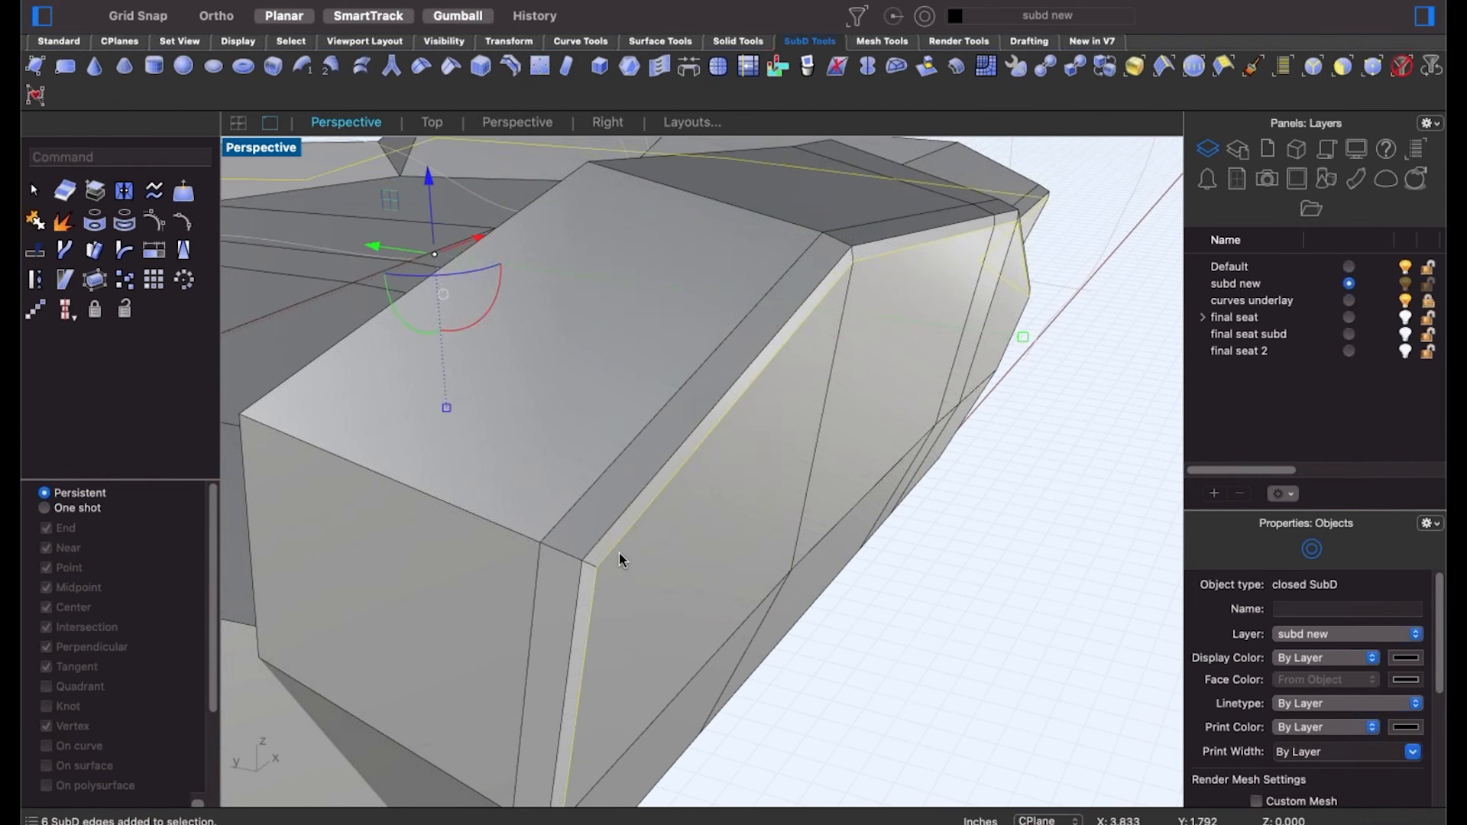
pyautogui.scroll(-5, 582, 606)
pyautogui.moveTo(582, 606); pyautogui.dragTo(876, 561, button='right')
pyautogui.scroll(4, 670, 590)
pyautogui.scroll(5, 875, 561)
pyautogui.rightClick(575, 445)
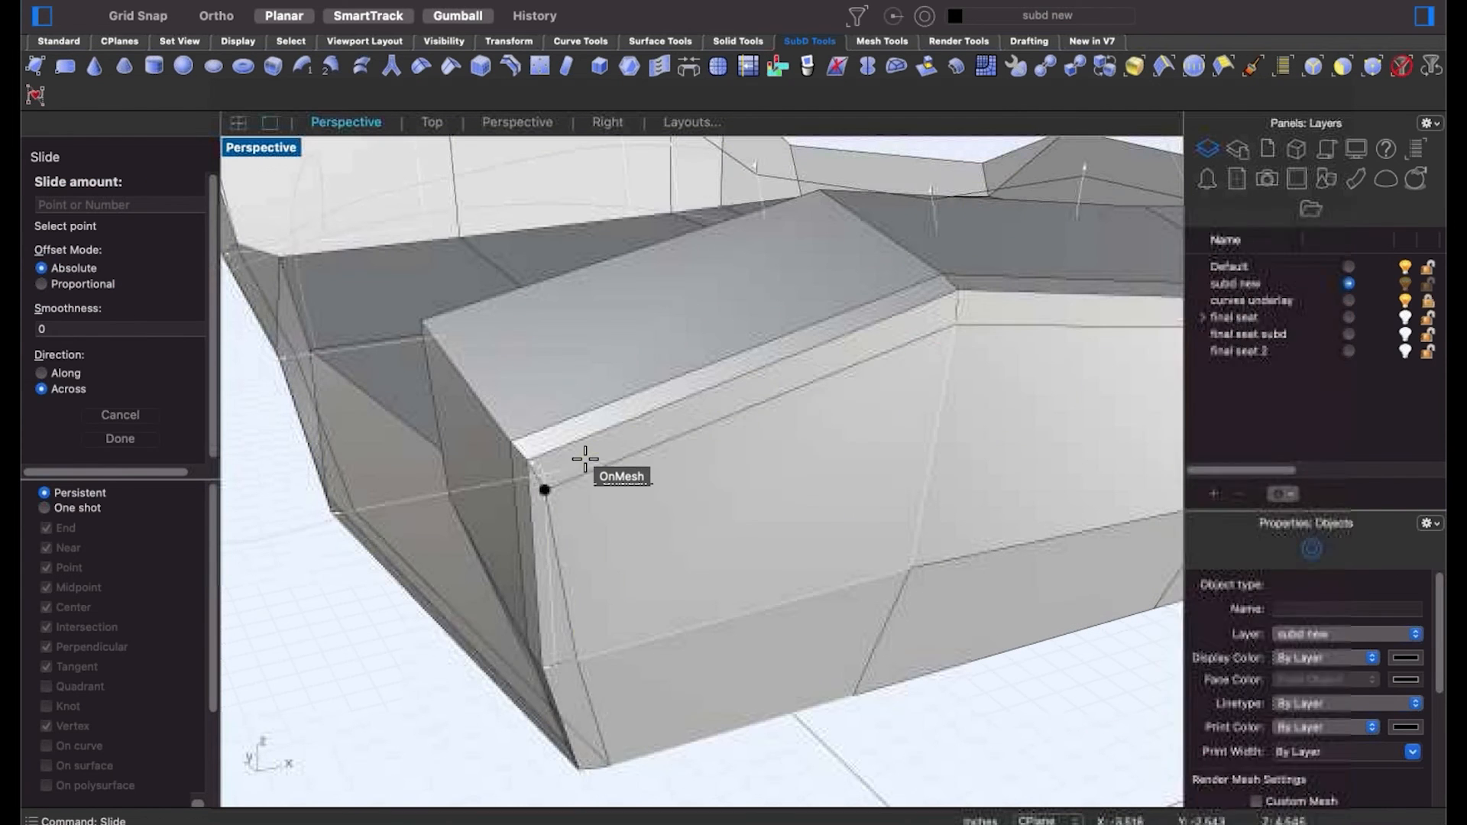
pyautogui.click(891, 328)
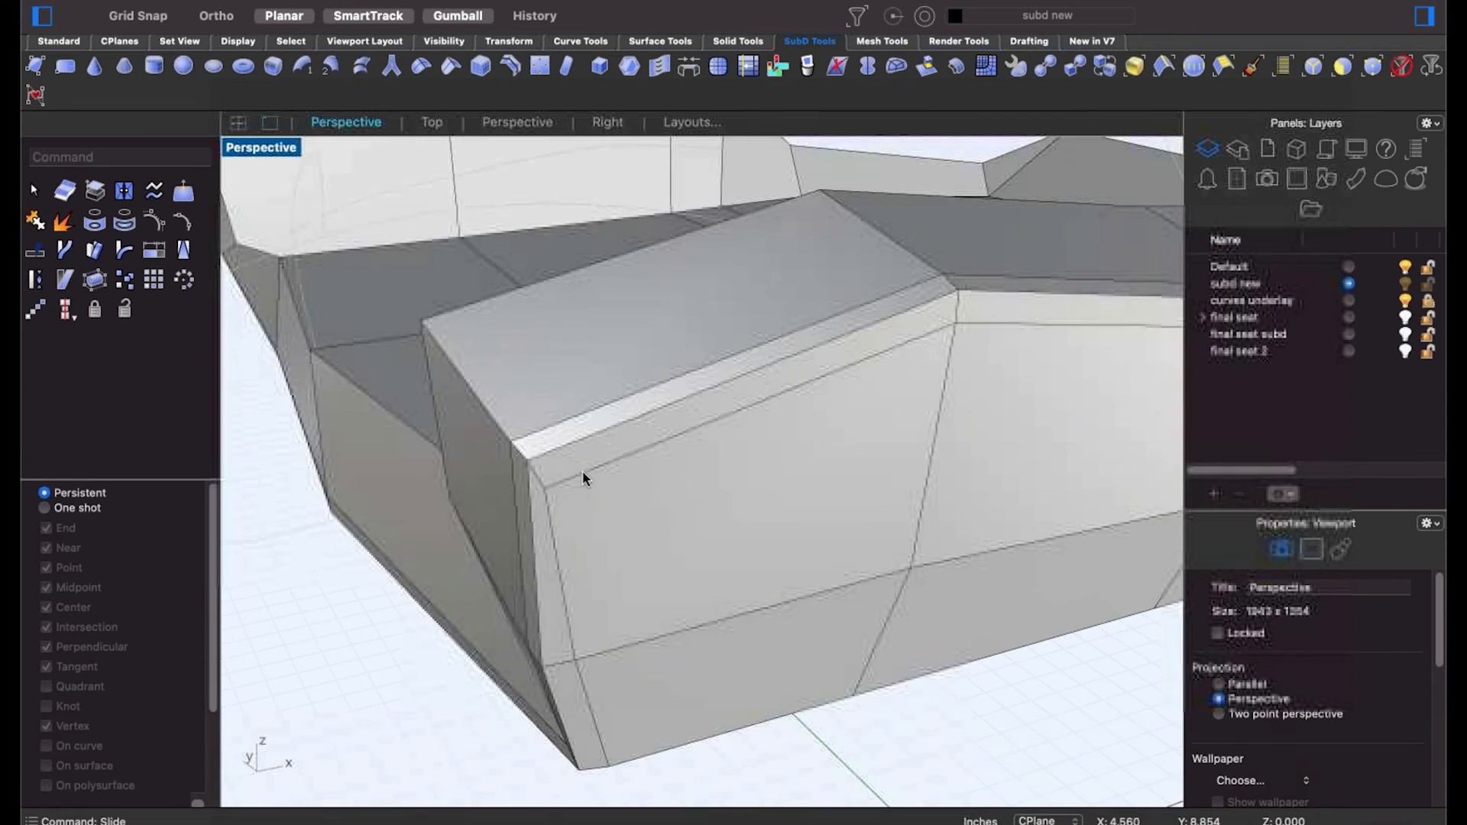
# Return the seat to smooth display and inspect the softened rim from the side and front.
pyautogui.press('Tab')
pyautogui.scroll(-5, 572, 521)
pyautogui.moveTo(573, 526); pyautogui.dragTo(424, 346, button='right')
pyautogui.click(812, 540)
pyautogui.moveTo(641, 544)
pyautogui.mouseDown(button='right')
pyautogui.moveTo(740, 593)
pyautogui.moveTo(851, 474)
pyautogui.mouseUp(button='right')
pyautogui.click(703, 584)
pyautogui.scroll(4, 852, 474)
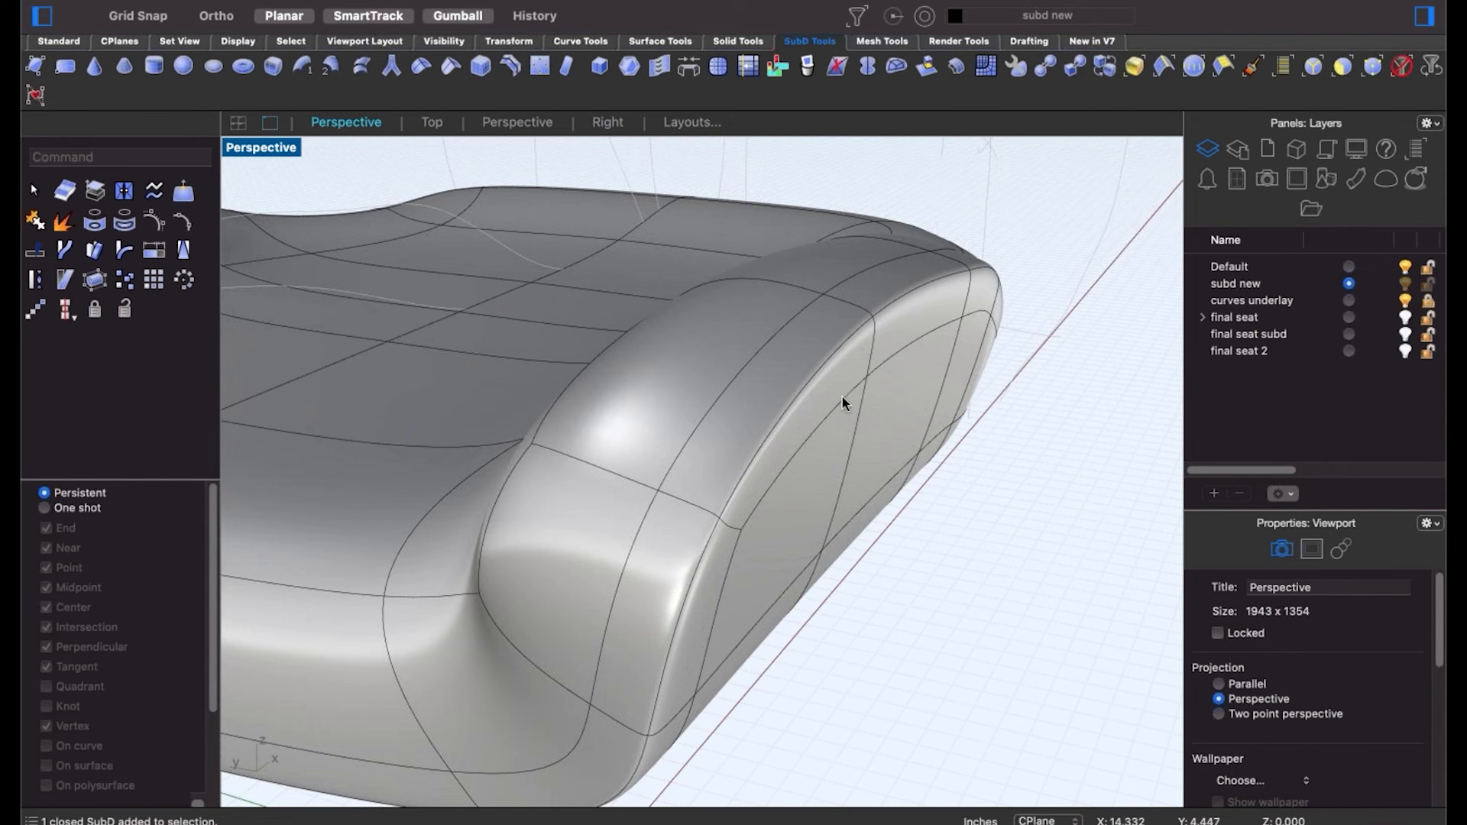
# Try deleting the middle edge loop of the rim bevel, and undo the deletion.
pyautogui.keyDown('shift'); pyautogui.keyDown('super'); pyautogui.doubleClick(815, 377); pyautogui.keyUp('super'); pyautogui.keyUp('shift')
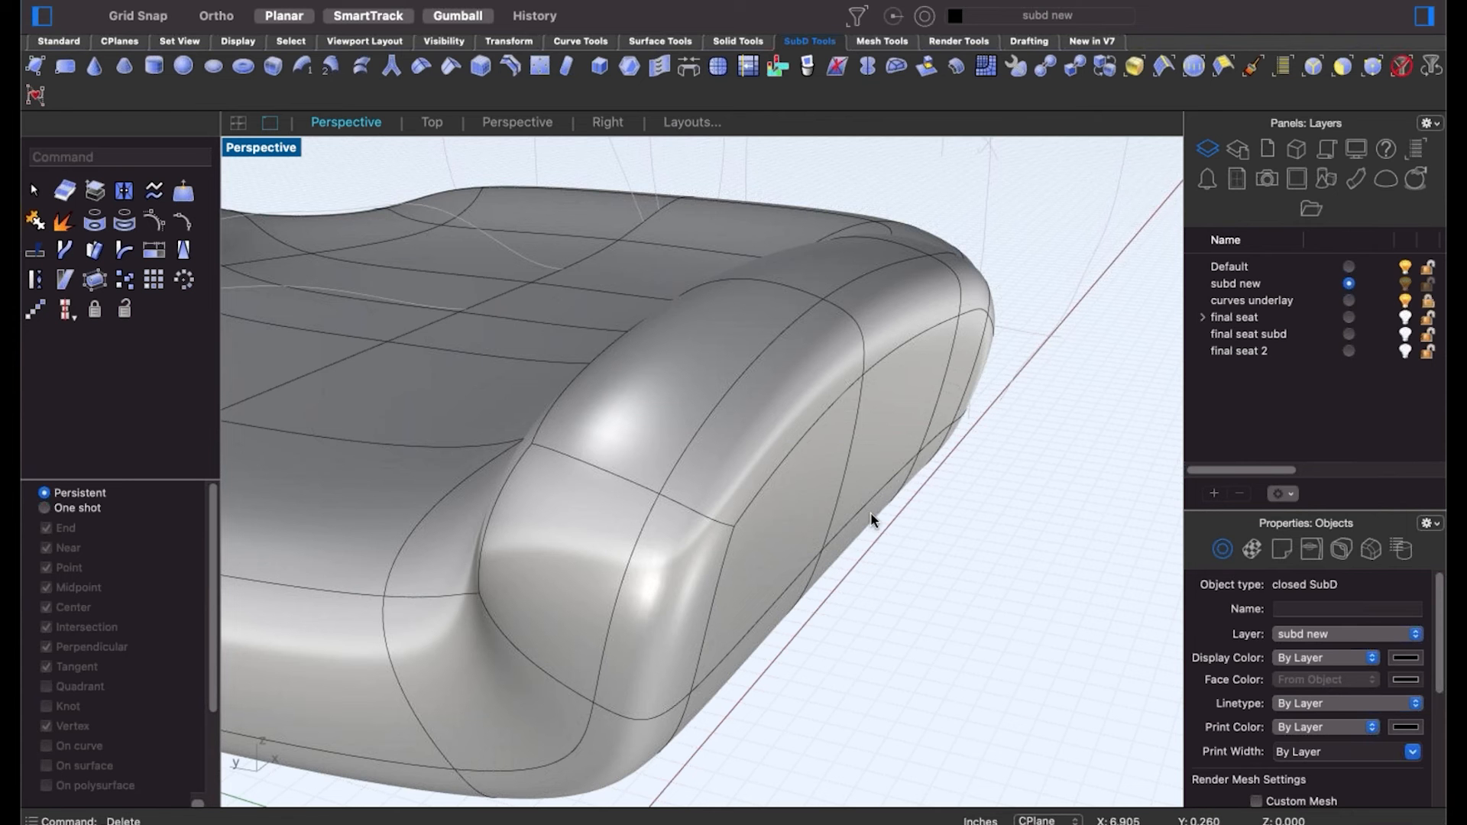
pyautogui.press('super+z')
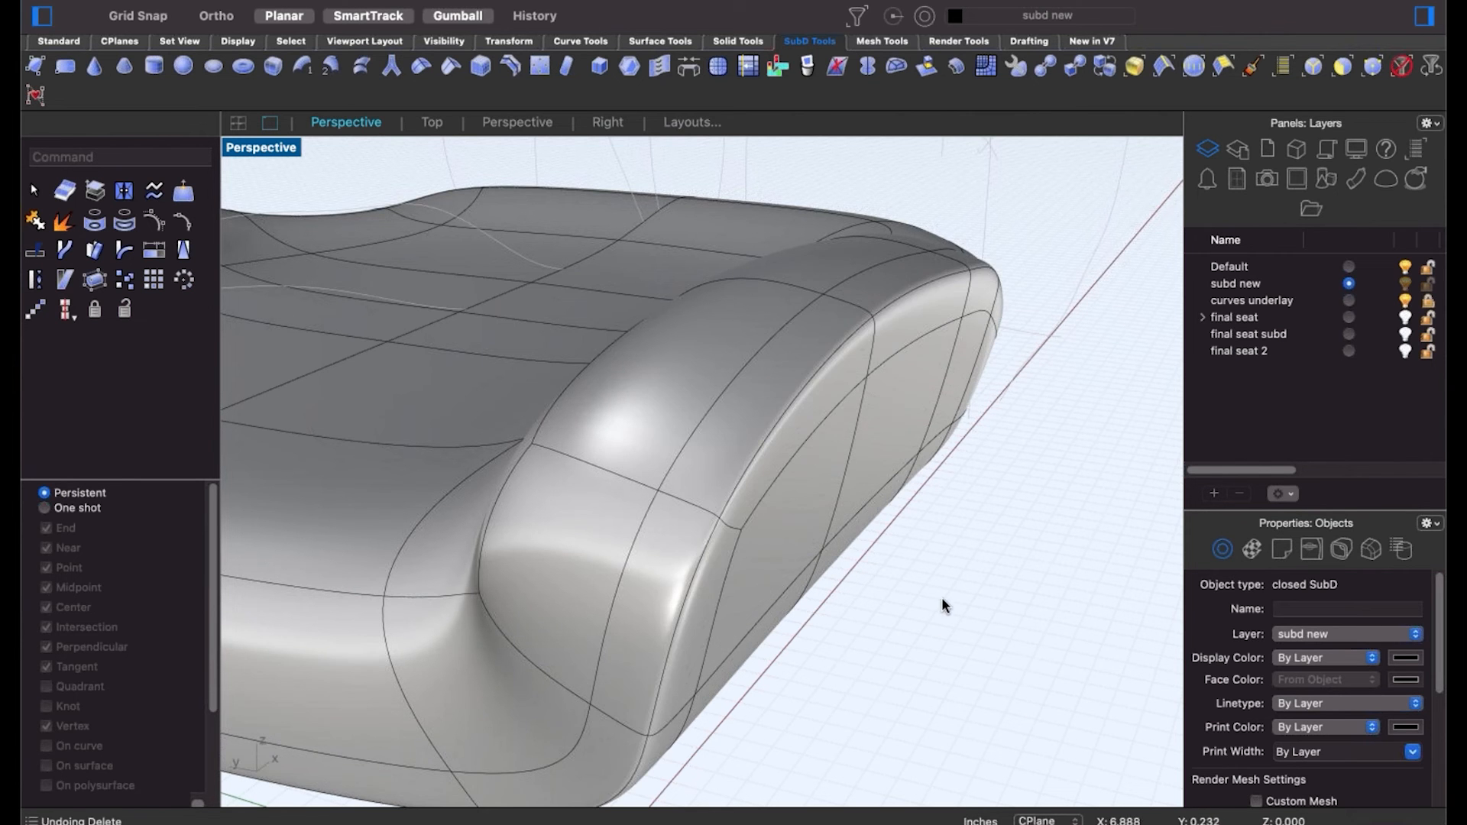
# Show the hidden backrest above the seat cushion and switch the view to Top.
pyautogui.scroll(-10, 894, 567)
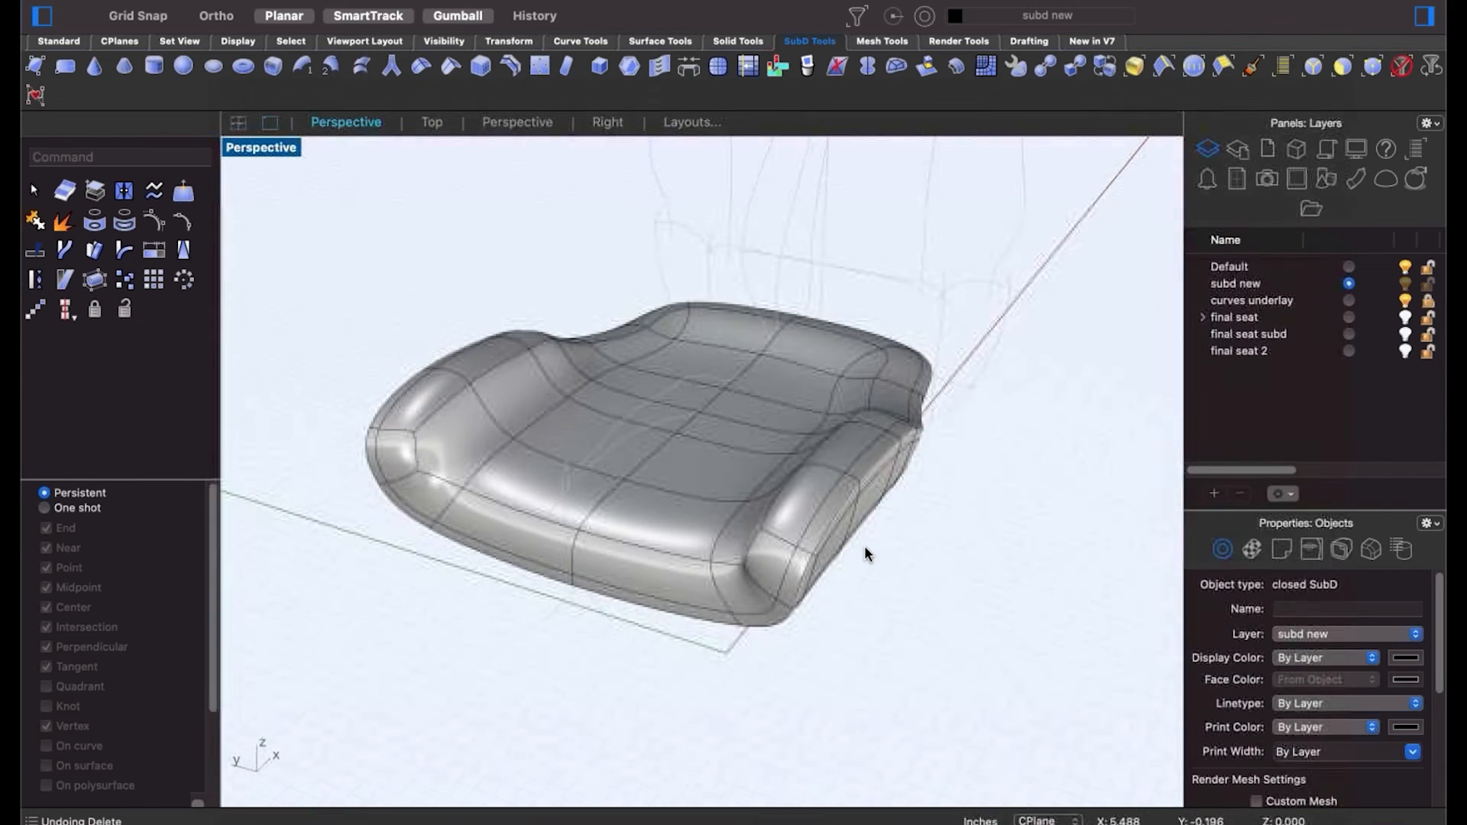
pyautogui.hotkey('ctrl', 'alt', 'h')
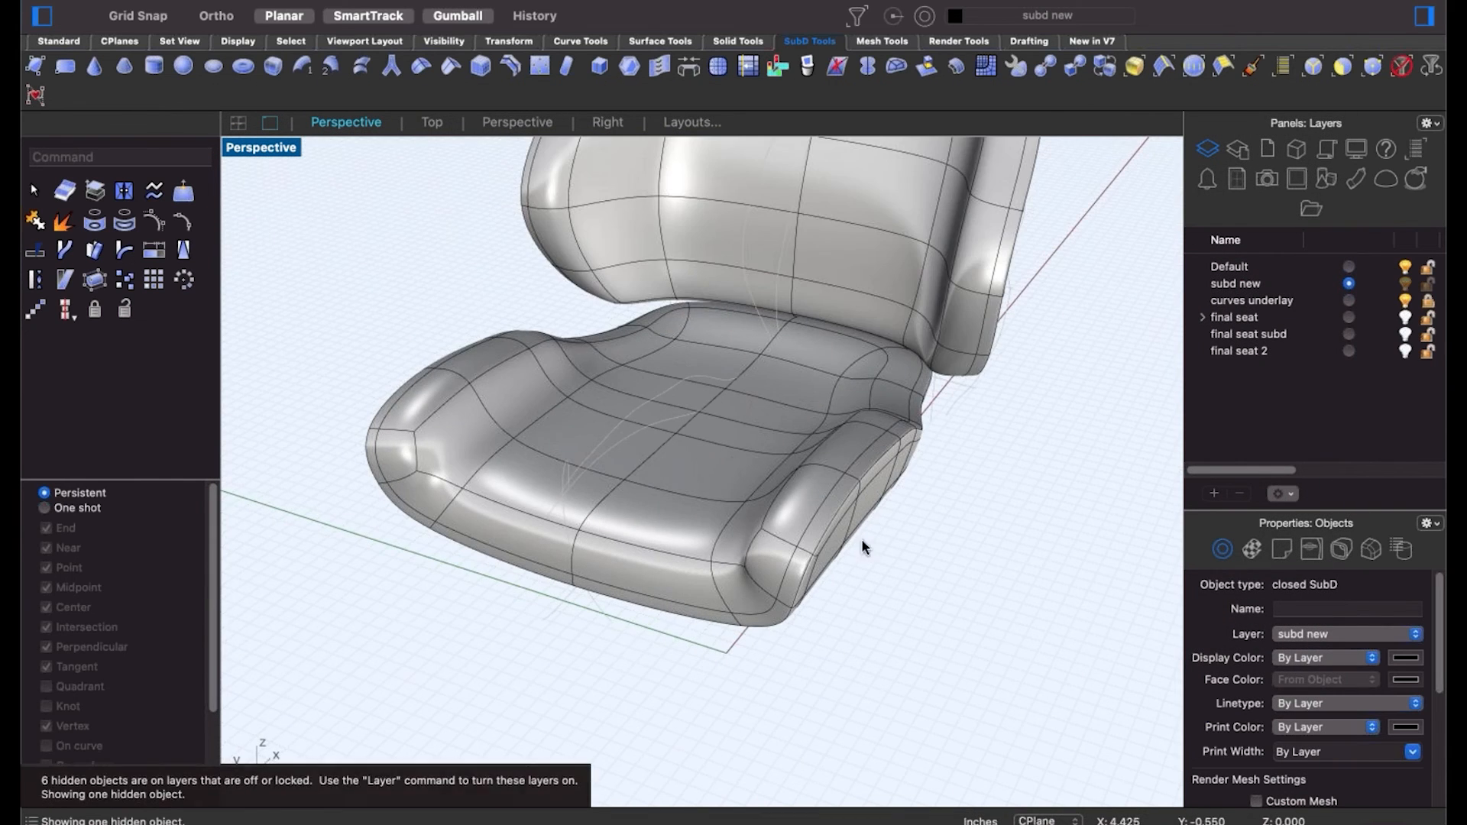
pyautogui.moveTo(860, 538); pyautogui.dragTo(979, 644, button='right')
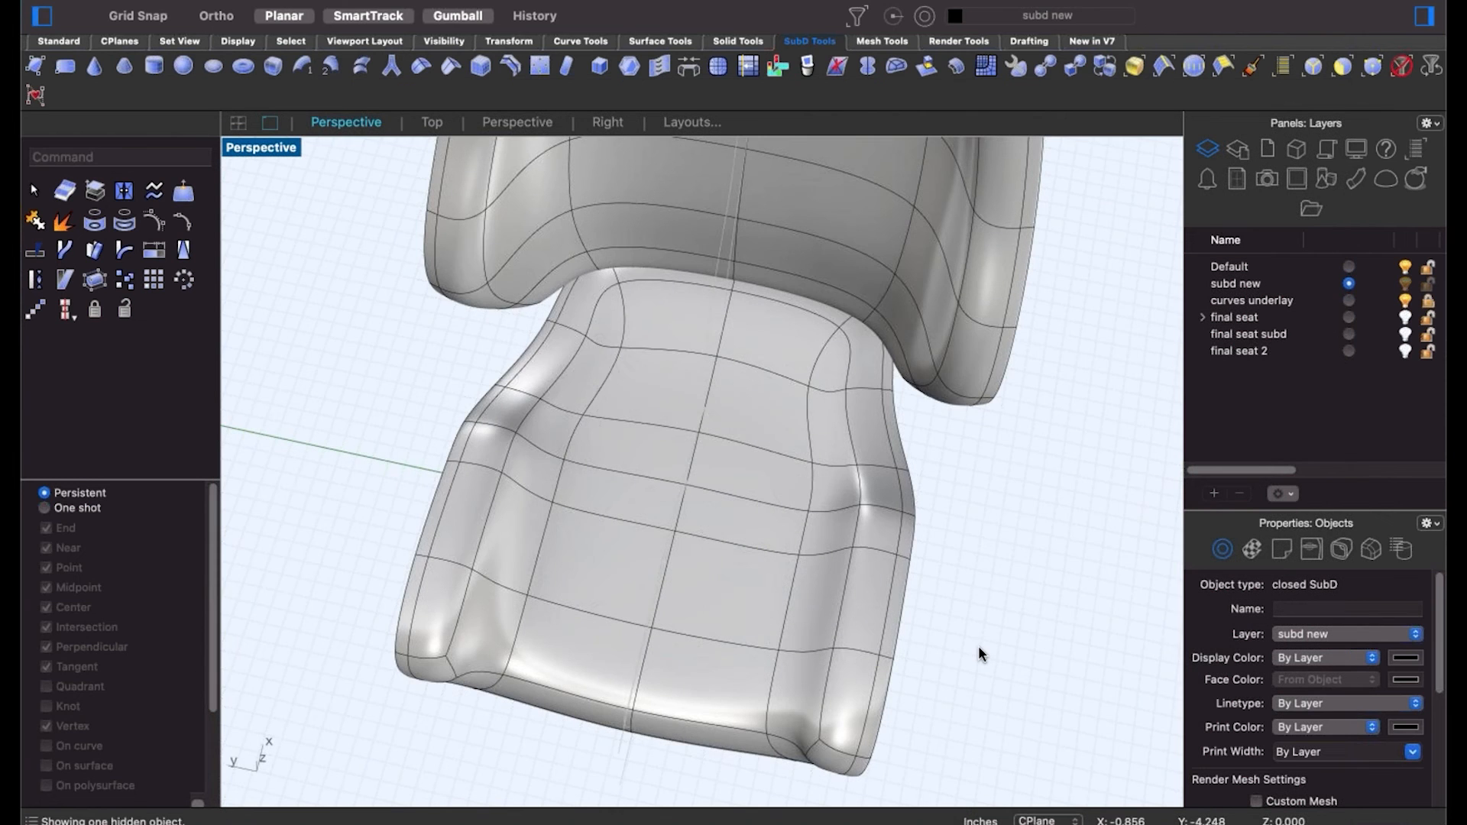
pyautogui.write('top')
pyautogui.press('Return')
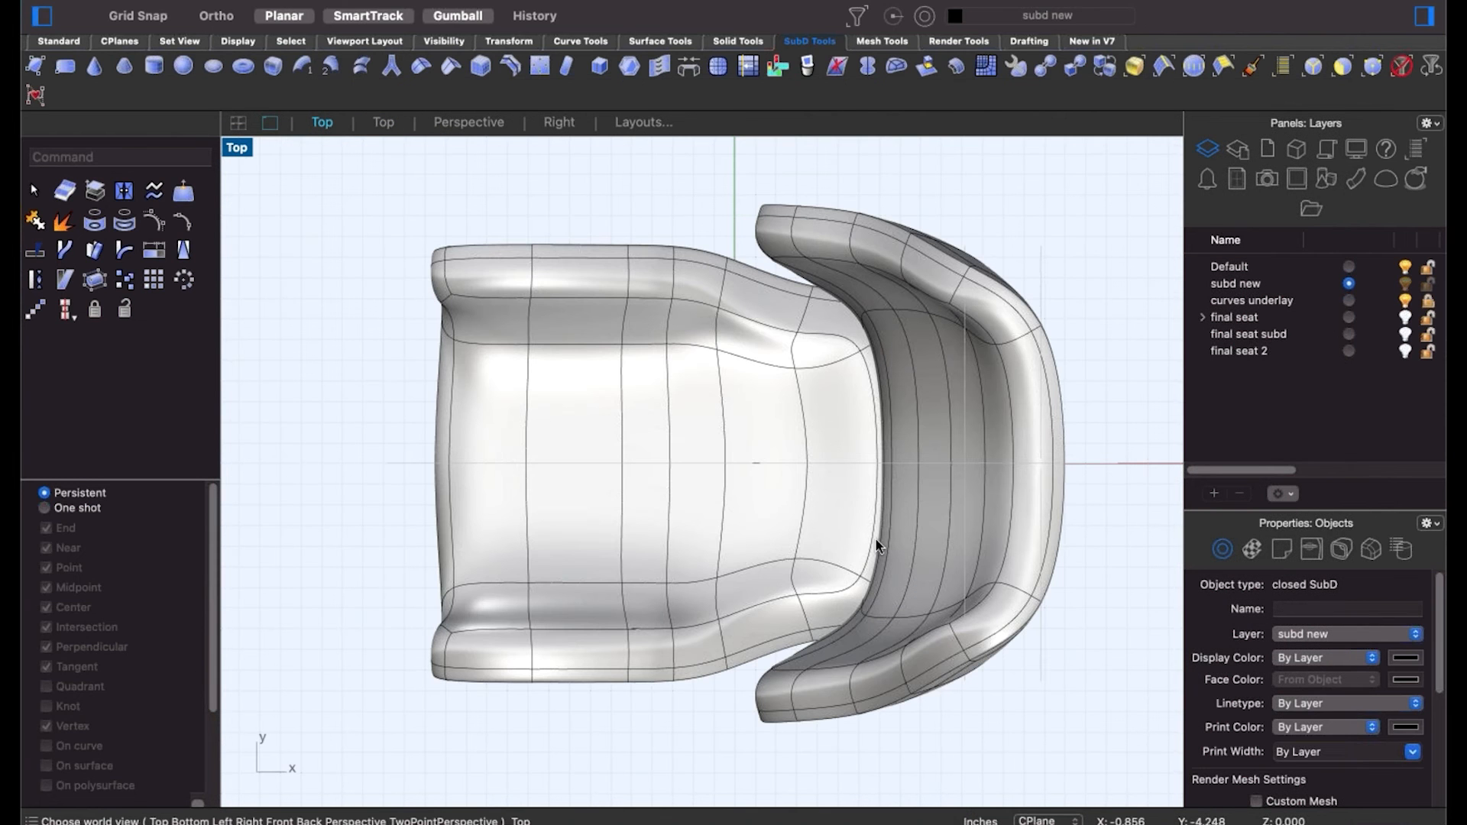
# Scale the seat cushion wider along Y until its sides line up with the backrest's outer sides.
pyautogui.click(703, 321)
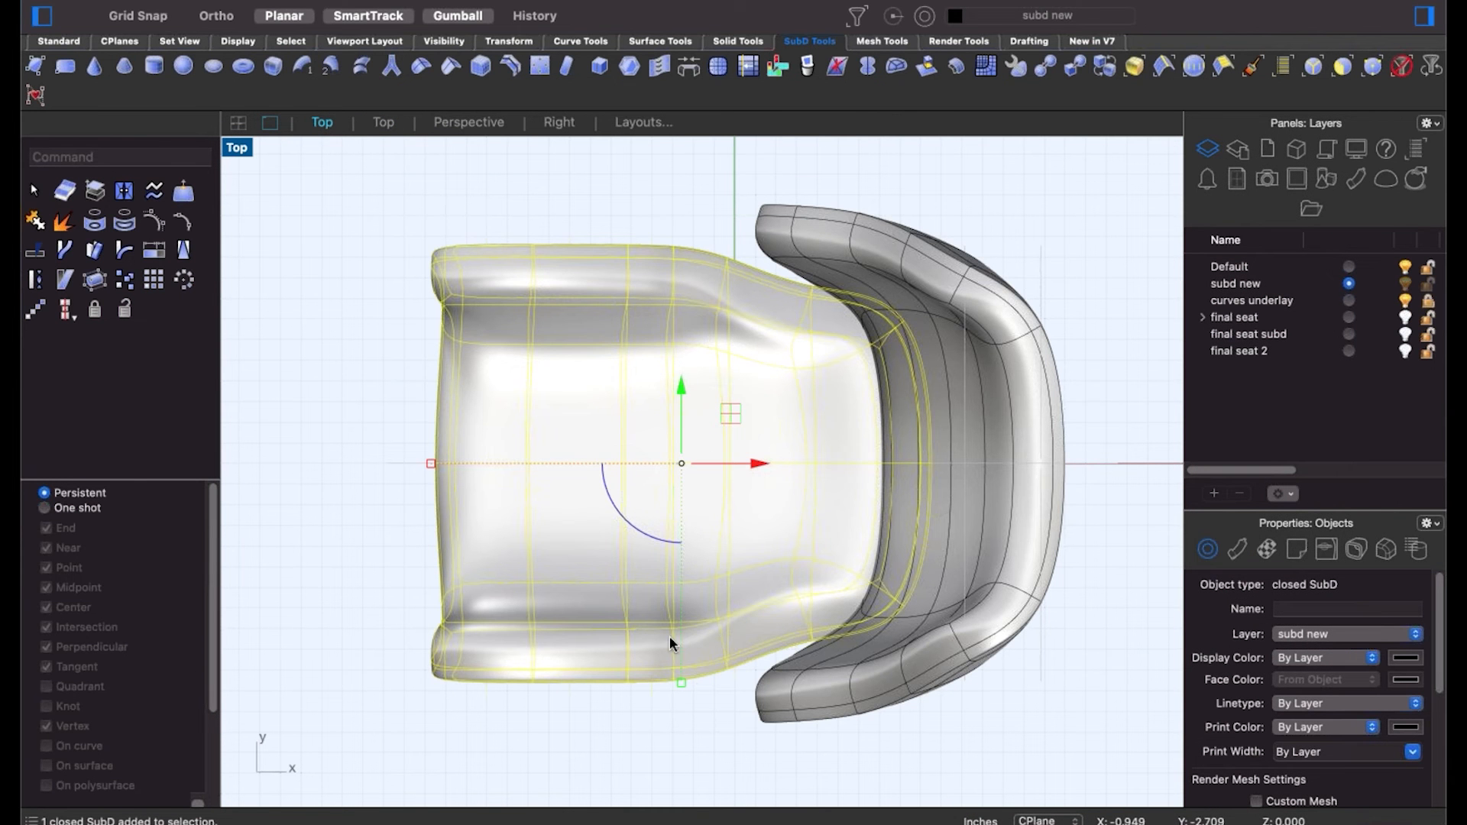
pyautogui.moveTo(683, 688); pyautogui.dragTo(759, 718)
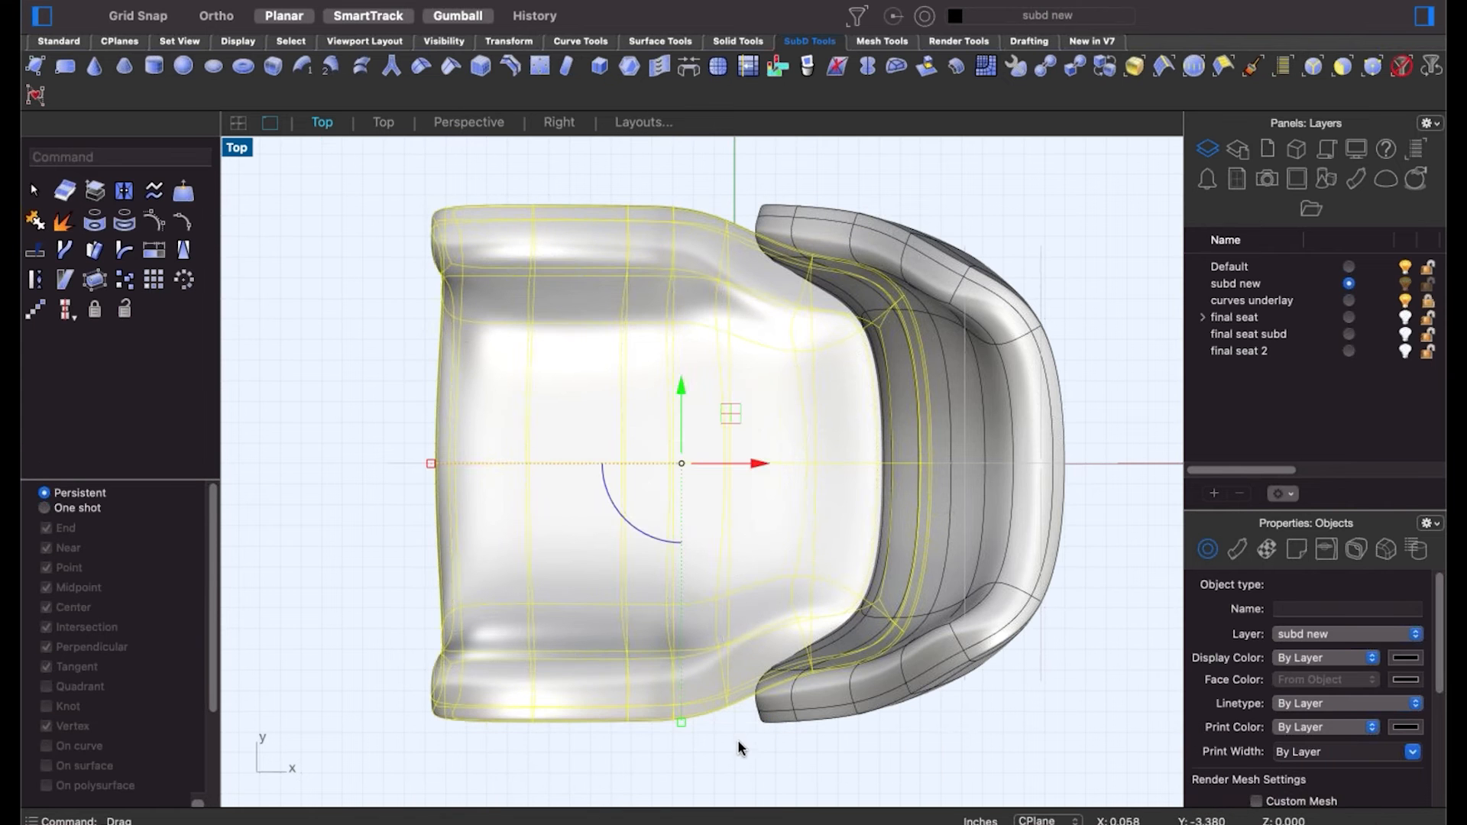
pyautogui.click(736, 743)
# Select the centre vertices of the cushion's front rim and pull them slightly outward along X to bow the front edge.
pyautogui.moveTo(726, 730); pyautogui.dragTo(760, 727, button='right')
pyautogui.moveTo(410, 442); pyautogui.dragTo(580, 488)
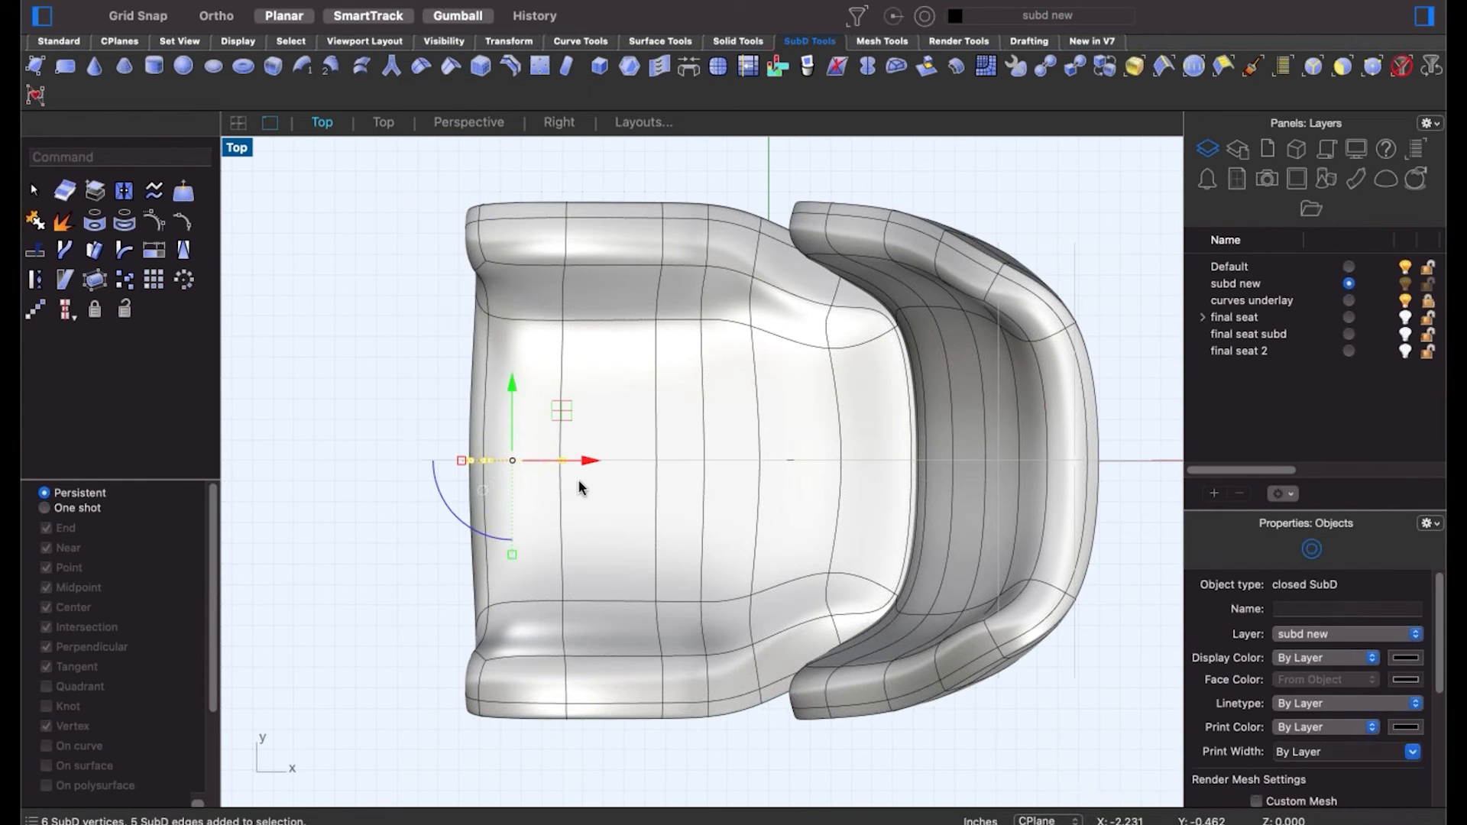
pyautogui.moveTo(372, 461); pyautogui.dragTo(515, 501)
pyautogui.moveTo(403, 426); pyautogui.dragTo(537, 509)
pyautogui.moveTo(474, 460); pyautogui.dragTo(460, 466)
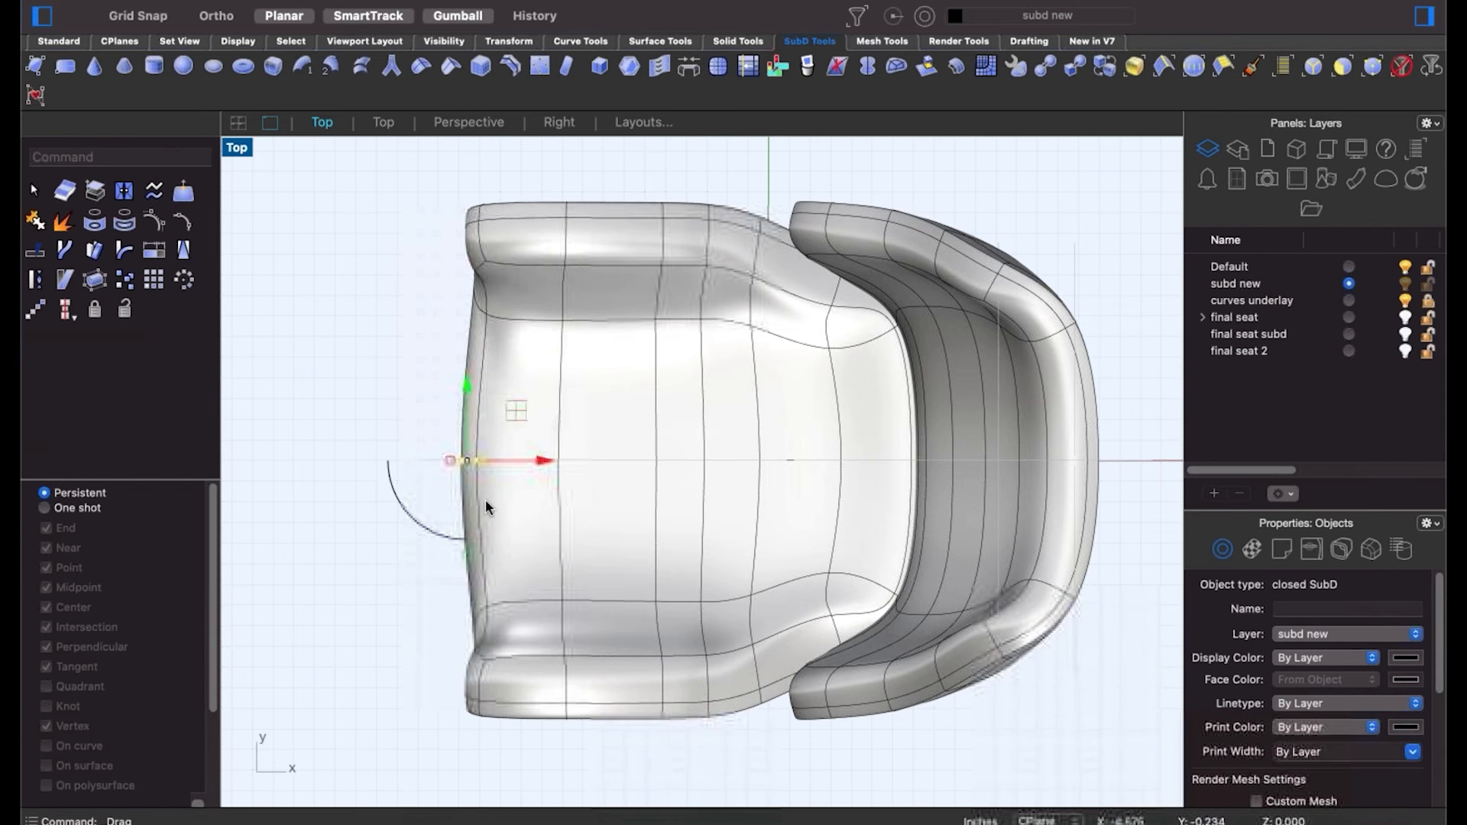
pyautogui.click(392, 481)
pyautogui.click(320, 728)
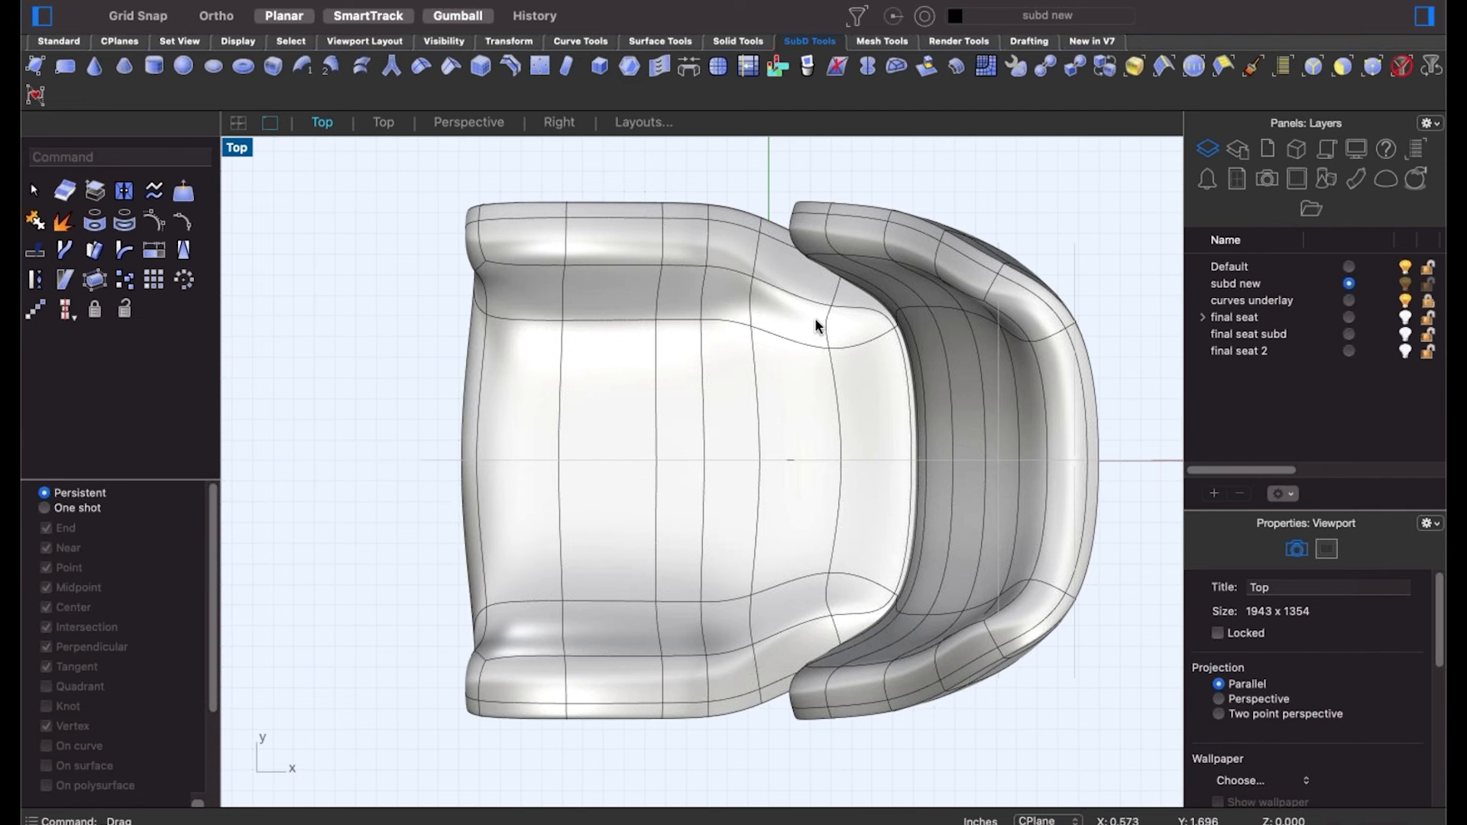
# Spread the two mirrored vertex pairs on the cushion's tapering rear sides wider along Y, one pair at a time.
pyautogui.click(832, 306)
pyautogui.keyDown('shift'); pyautogui.click(831, 615); pyautogui.keyUp('shift')
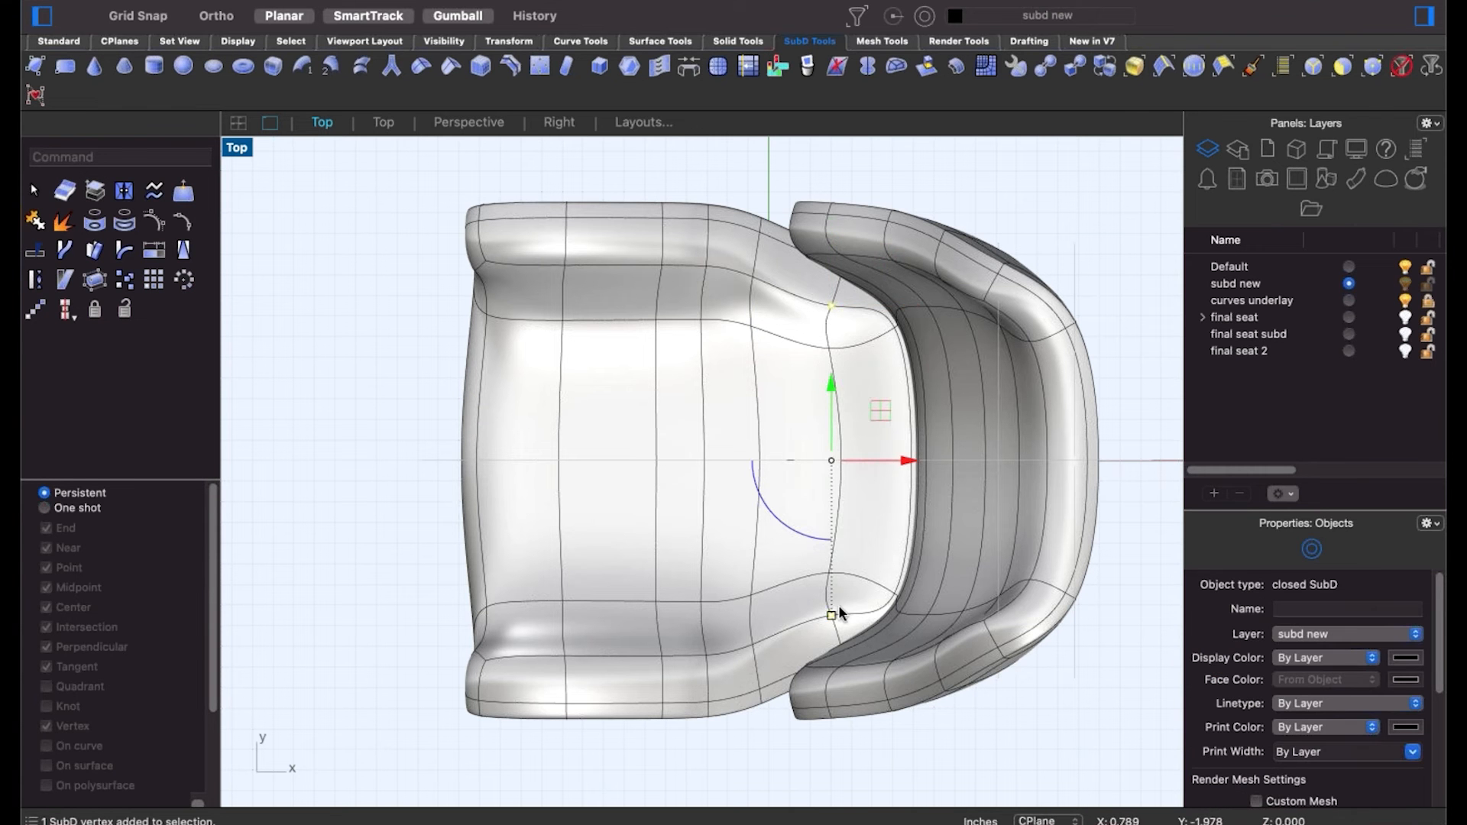
pyautogui.moveTo(832, 619); pyautogui.dragTo(842, 649)
pyautogui.press('Escape')
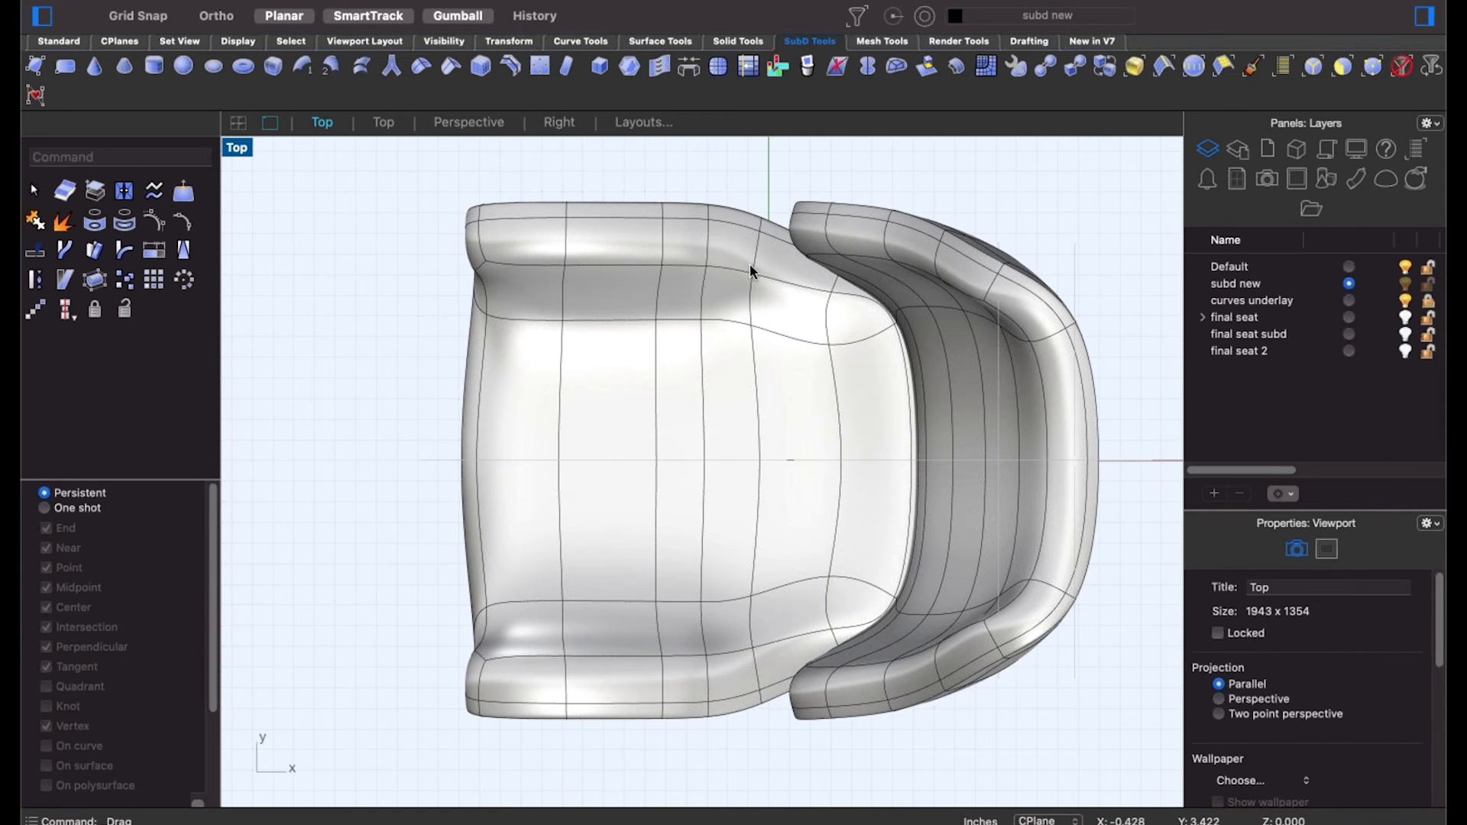
pyautogui.click(752, 274)
pyautogui.keyDown('shift'); pyautogui.click(753, 649); pyautogui.keyUp('shift')
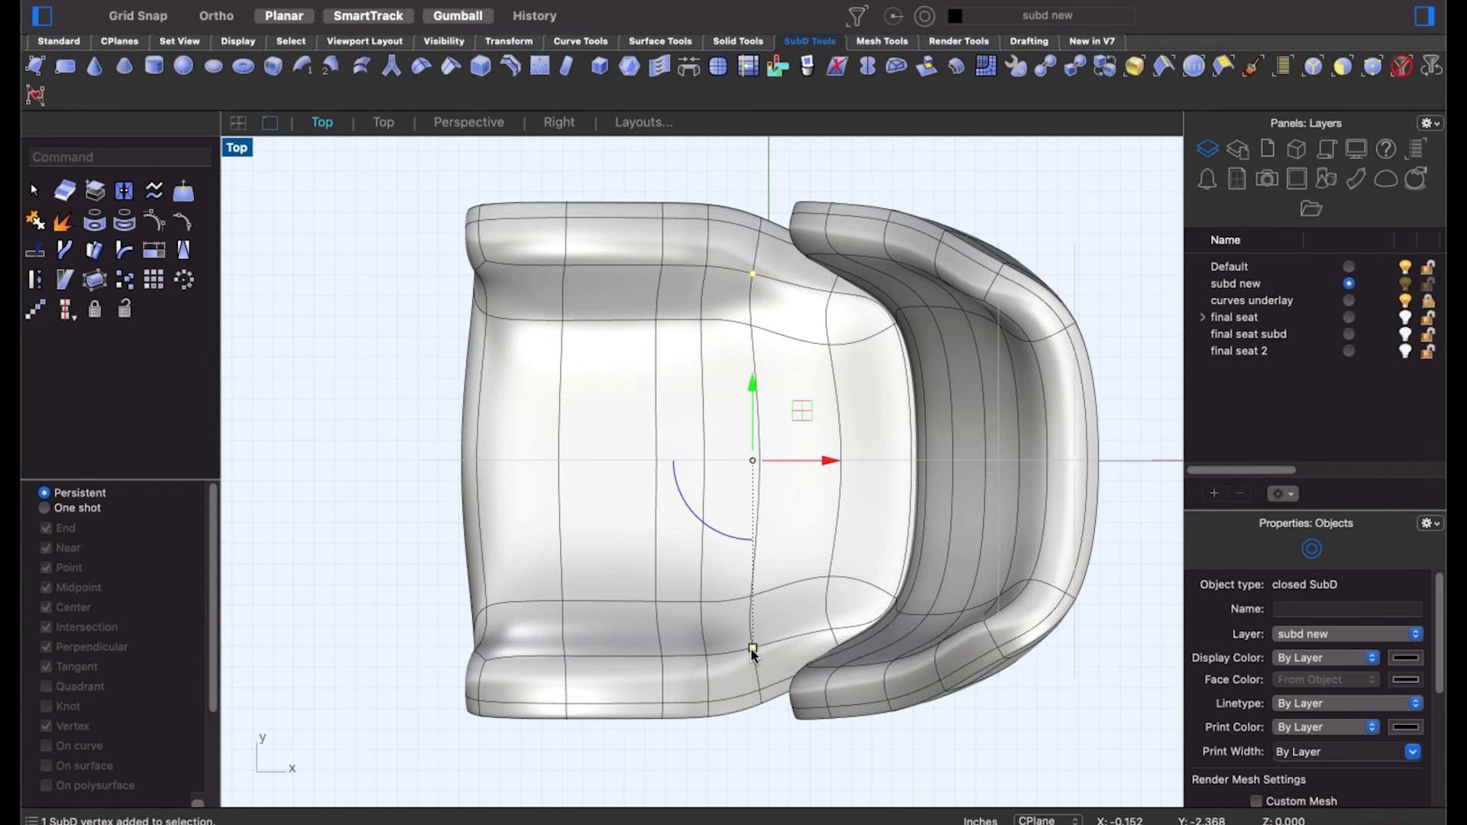
pyautogui.moveTo(756, 654); pyautogui.dragTo(754, 680)
pyautogui.press('Escape')
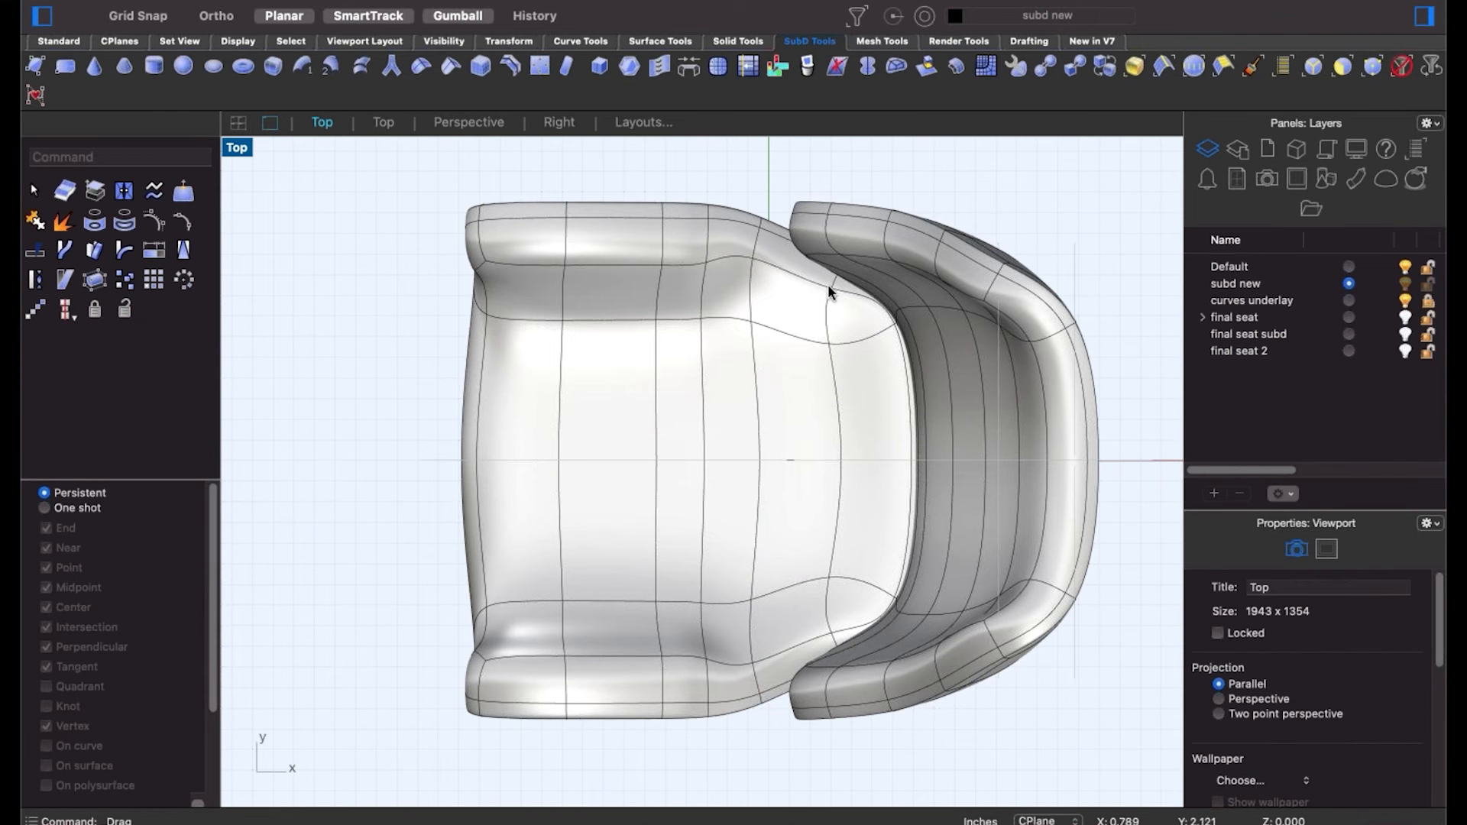
# Scale the rearmost mirrored vertex pair on the cushion's sides slightly wider along Y once more.
pyautogui.click(830, 288)
pyautogui.keyDown('shift'); pyautogui.click(831, 644); pyautogui.keyUp('shift')
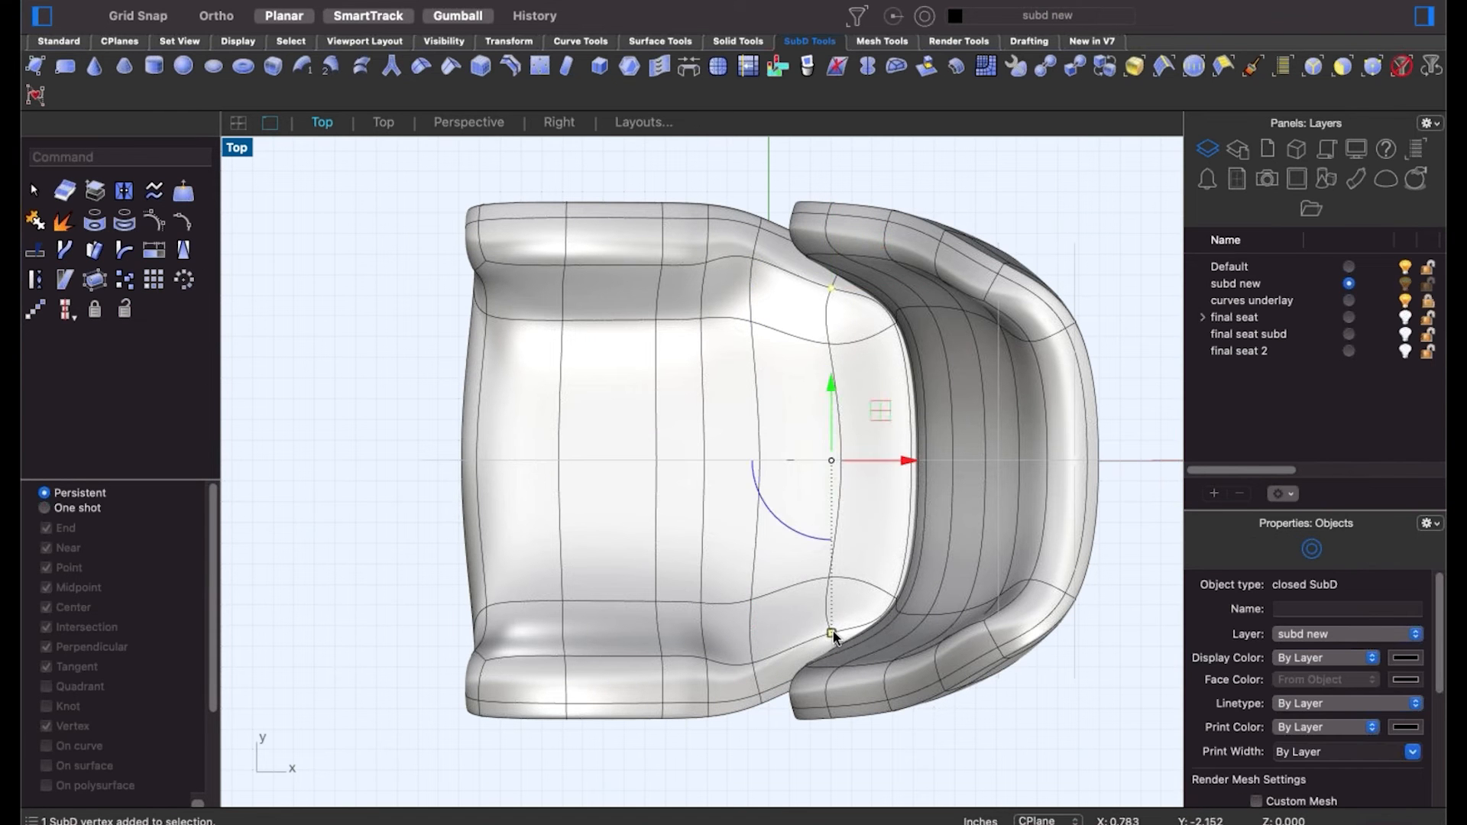
pyautogui.moveTo(831, 644); pyautogui.dragTo(748, 659)
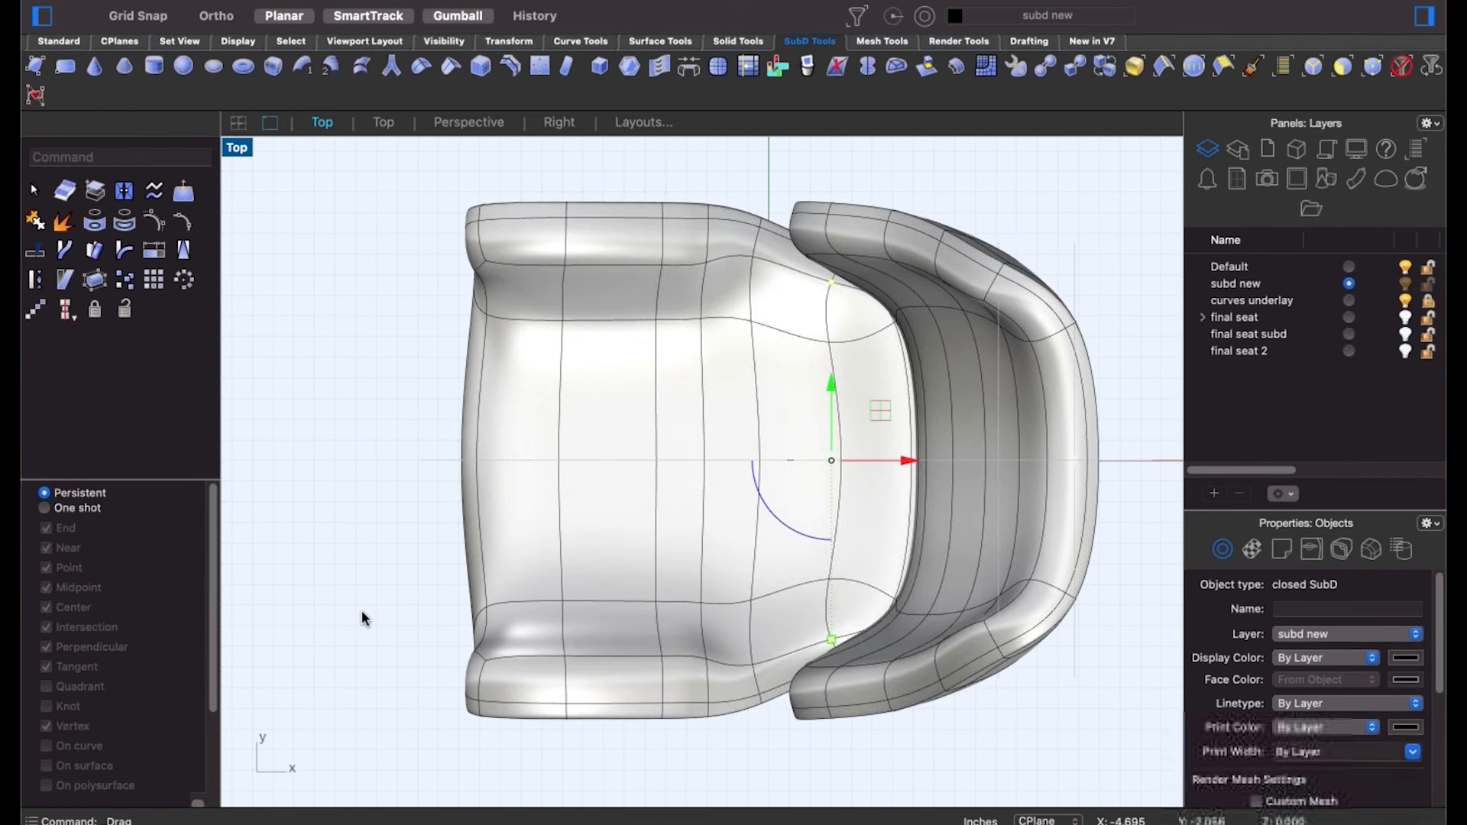
pyautogui.press('Escape')
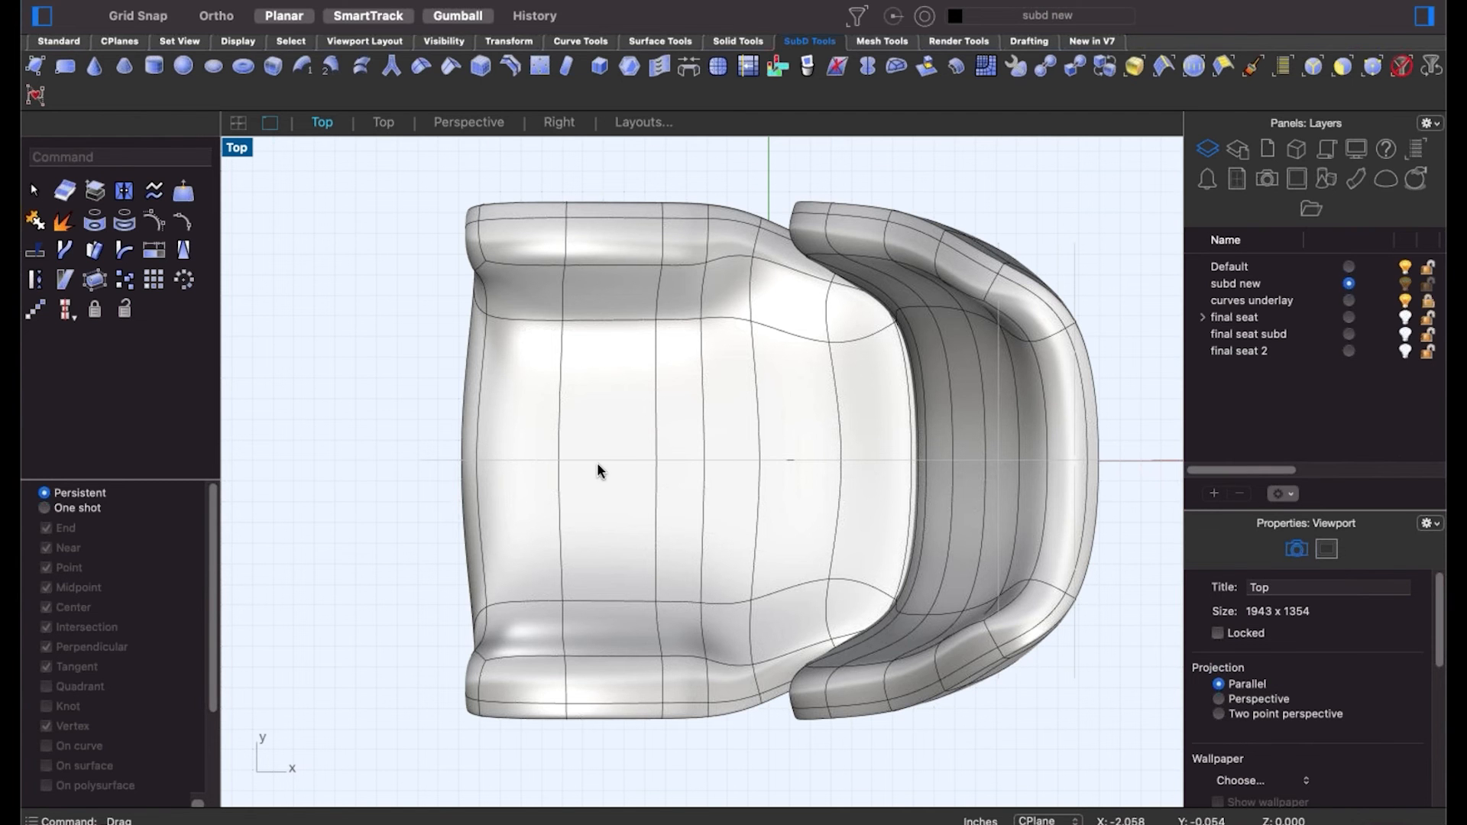
# Switch to the Perspective view, select the faces on top of the headrest and raise them along Z.
pyautogui.write('p')
pyautogui.press('Return')
pyautogui.moveTo(743, 485); pyautogui.dragTo(788, 570, button='right')
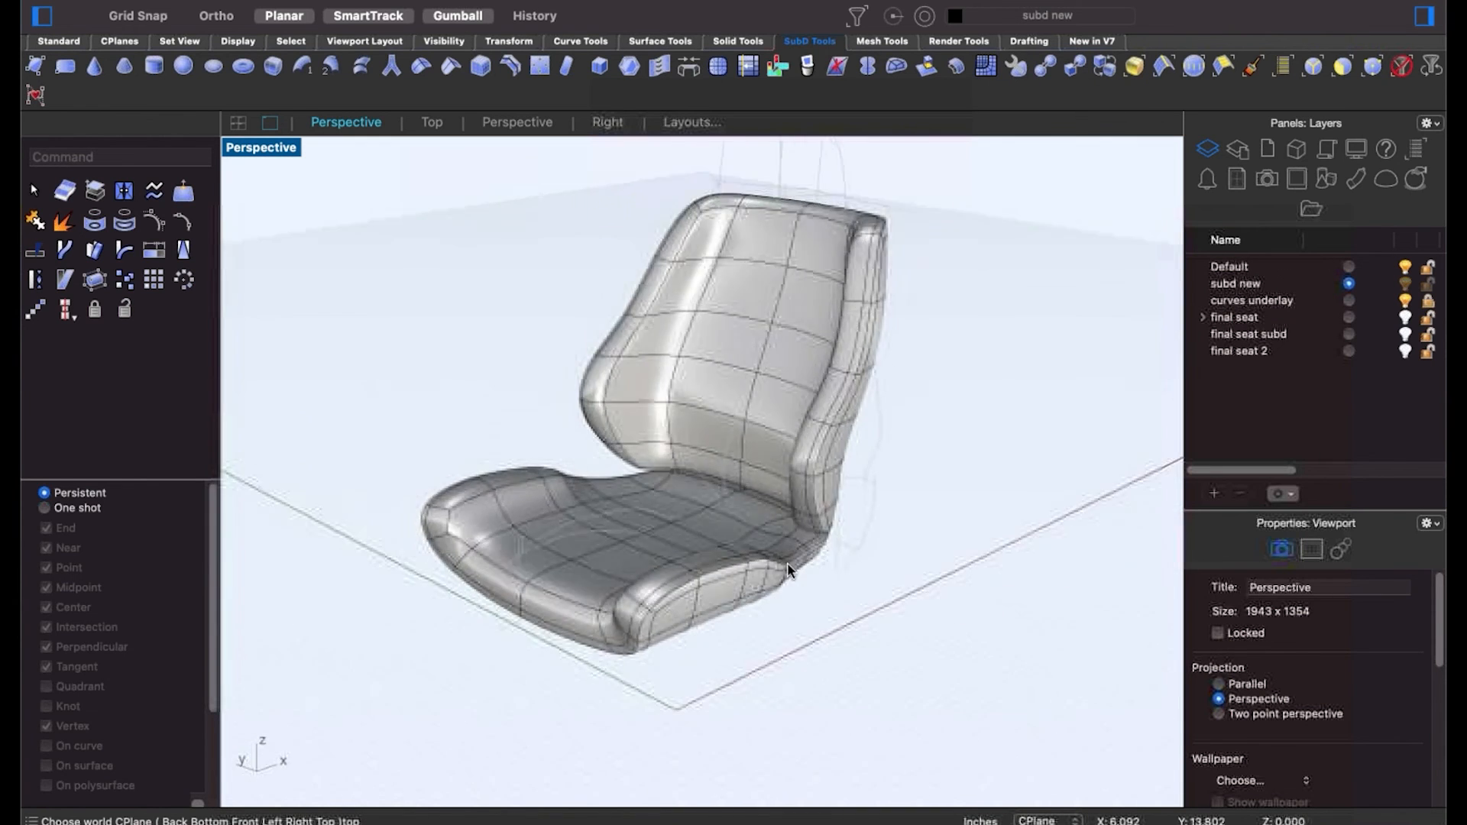
pyautogui.keyDown('shift'); pyautogui.moveTo(865, 329); pyautogui.dragTo(841, 523, button='right'); pyautogui.keyUp('shift')
pyautogui.scroll(5, 845, 435)
pyautogui.moveTo(845, 436); pyautogui.dragTo(770, 330, button='right')
pyautogui.scroll(3, 732, 383)
pyautogui.keyDown('ctrl'); pyautogui.keyDown('shift'); pyautogui.click(731, 382); pyautogui.keyUp('shift'); pyautogui.keyUp('ctrl')
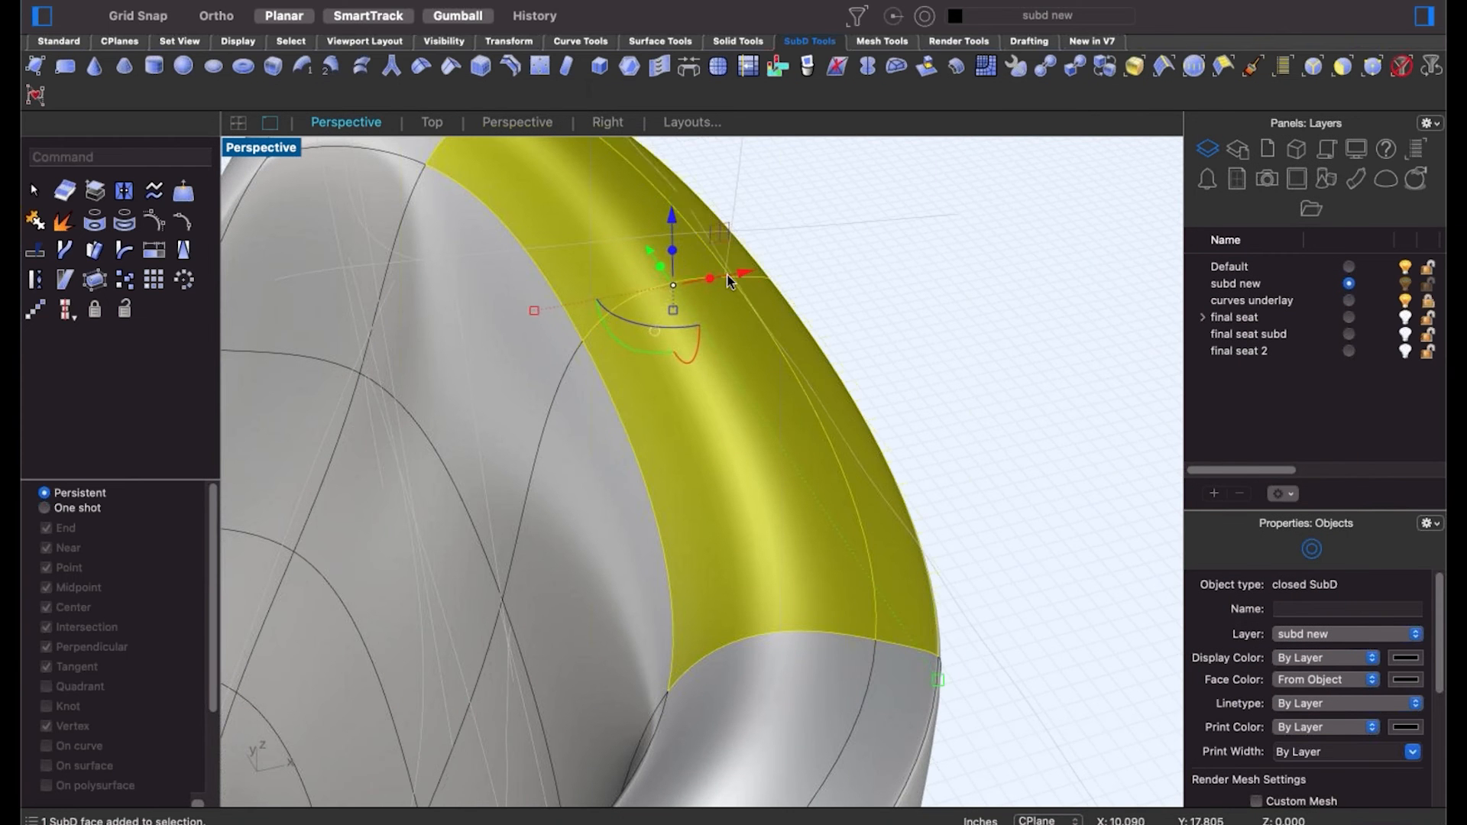
pyautogui.scroll(-5, 718, 298)
pyautogui.moveTo(692, 313); pyautogui.dragTo(704, 212)
pyautogui.moveTo(814, 466)
pyautogui.mouseDown(button='right')
pyautogui.moveTo(825, 432)
pyautogui.moveTo(822, 457)
pyautogui.mouseUp(button='right')
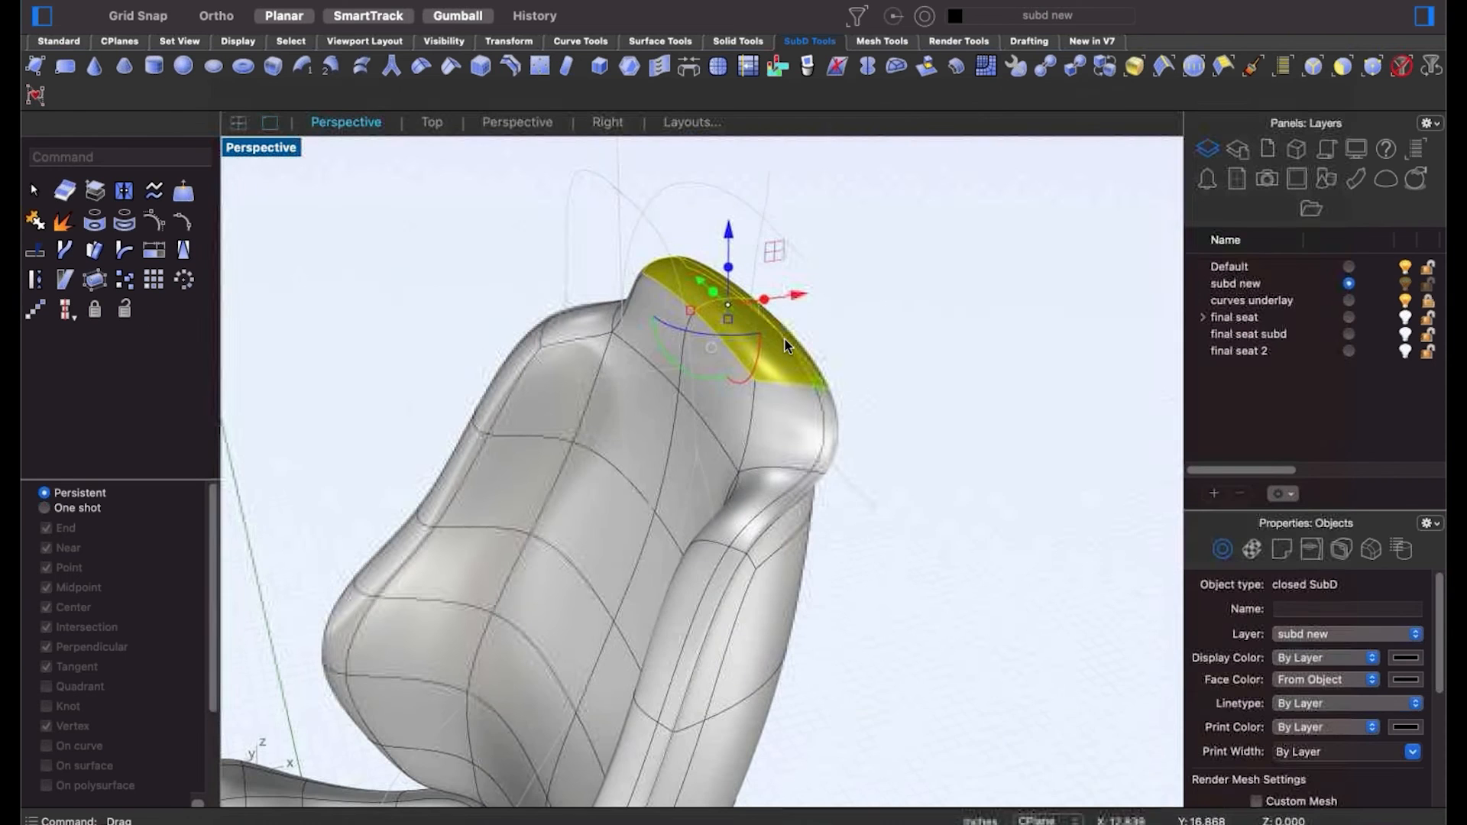
pyautogui.moveTo(736, 202); pyautogui.dragTo(737, 197)
pyautogui.click(878, 479)
# Select the outer vertex on each side where the headrest meets the shoulders and move the pair together to adjust the transition.
pyautogui.moveTo(879, 479)
pyautogui.mouseDown(button='right')
pyautogui.moveTo(780, 448)
pyautogui.moveTo(786, 409)
pyautogui.moveTo(848, 416)
pyautogui.moveTo(895, 448)
pyautogui.moveTo(892, 481)
pyautogui.mouseUp(button='right')
pyautogui.scroll(4, 805, 479)
pyautogui.keyDown('shift'); pyautogui.keyDown('super'); pyautogui.click(788, 478); pyautogui.keyUp('super'); pyautogui.keyUp('shift')
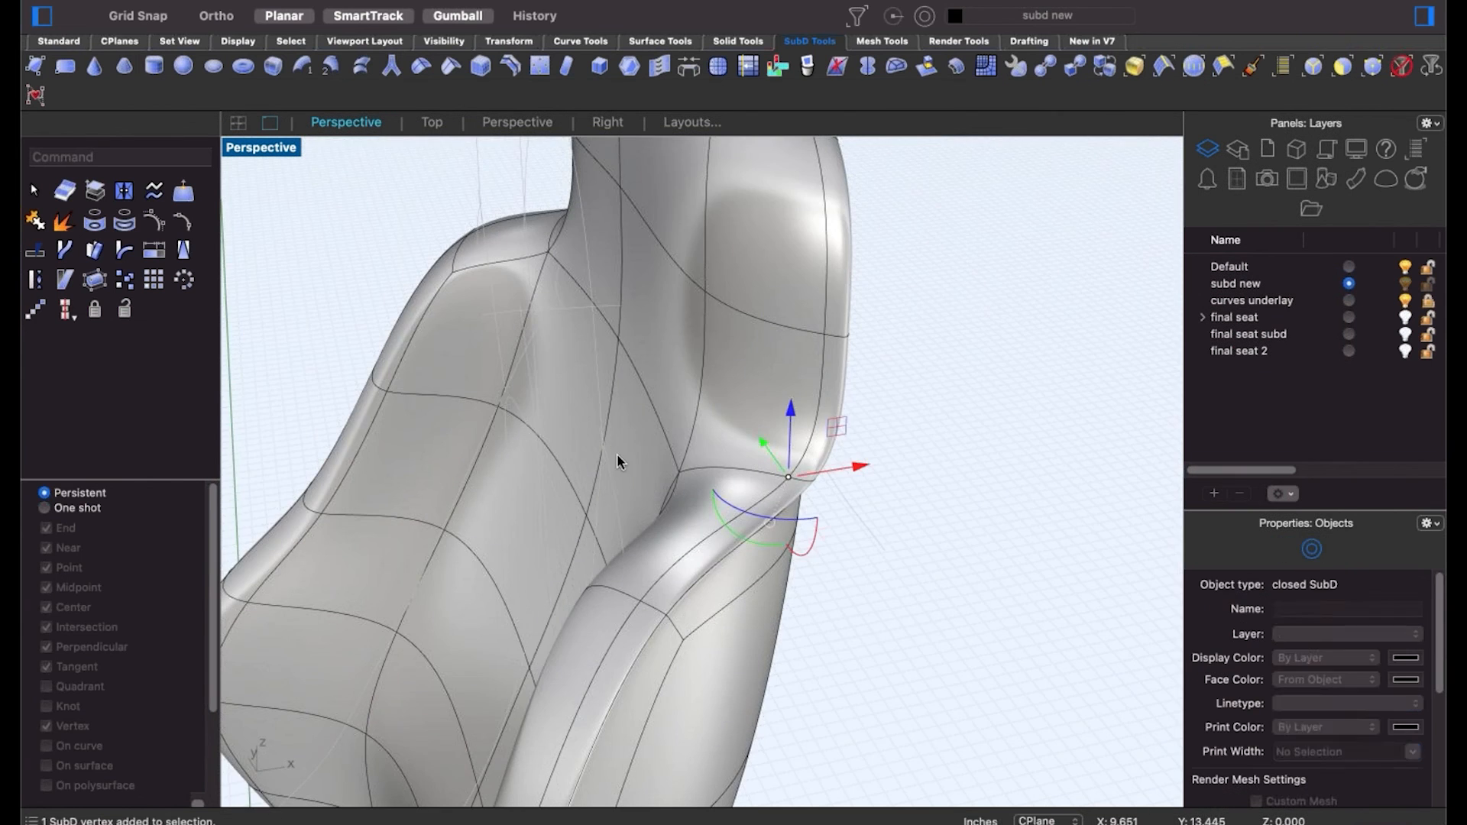
pyautogui.scroll(-5, 617, 456)
pyautogui.moveTo(617, 456); pyautogui.dragTo(932, 527, button='right')
pyautogui.scroll(4, 535, 510)
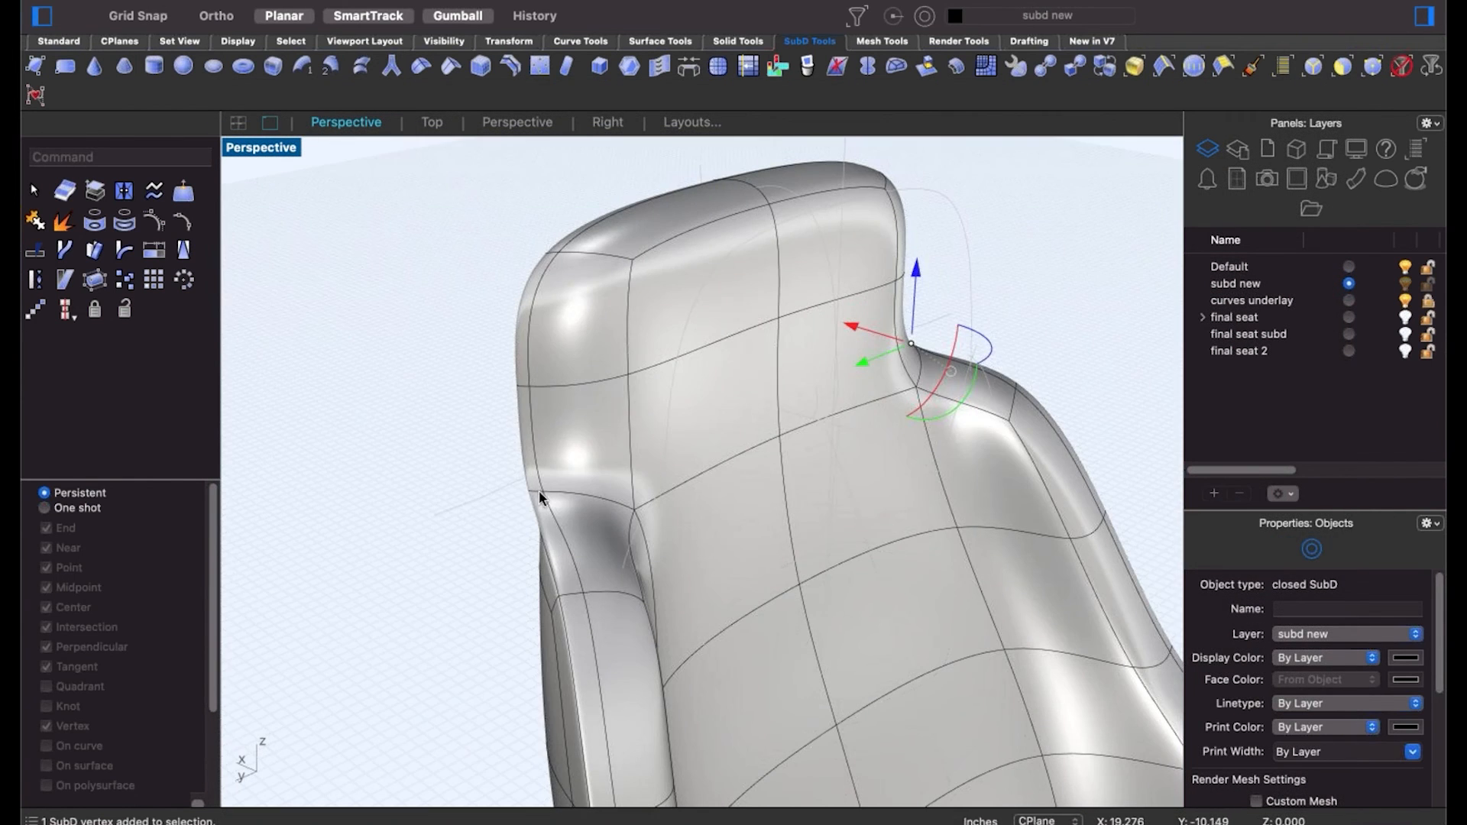
pyautogui.keyDown('shift'); pyautogui.keyDown('super'); pyautogui.click(556, 499); pyautogui.keyUp('super'); pyautogui.keyUp('shift')
pyautogui.moveTo(556, 498); pyautogui.dragTo(818, 396, button='right')
pyautogui.moveTo(725, 393); pyautogui.dragTo(865, 444)
pyautogui.click(616, 446)
# Delete the extra horizontal edges crossing the back of the headrest's neck.
pyautogui.moveTo(616, 445); pyautogui.dragTo(848, 389, button='right')
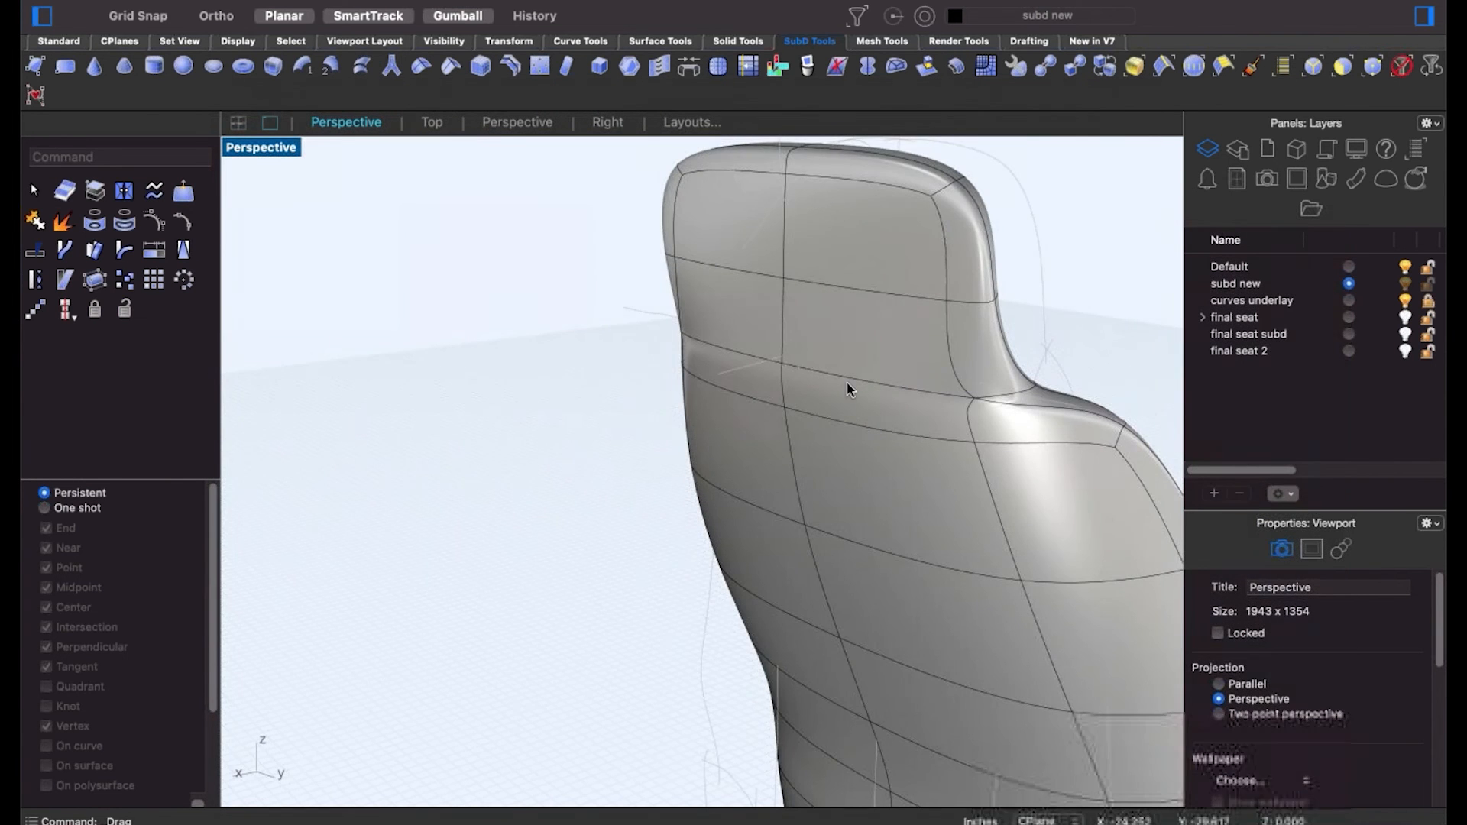
pyautogui.click(849, 386)
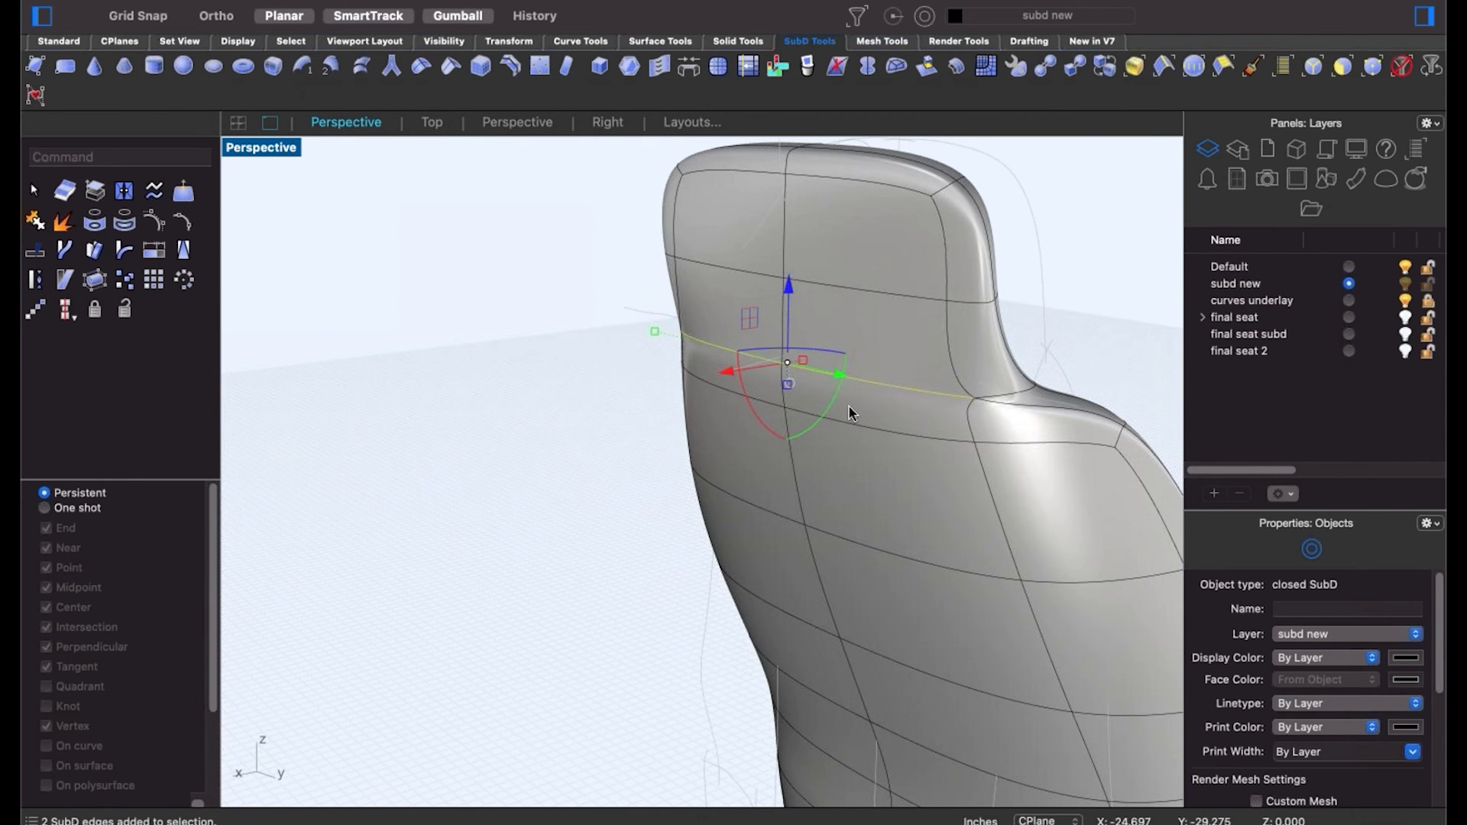
pyautogui.press('Delete')
pyautogui.moveTo(965, 425); pyautogui.dragTo(916, 428, button='right')
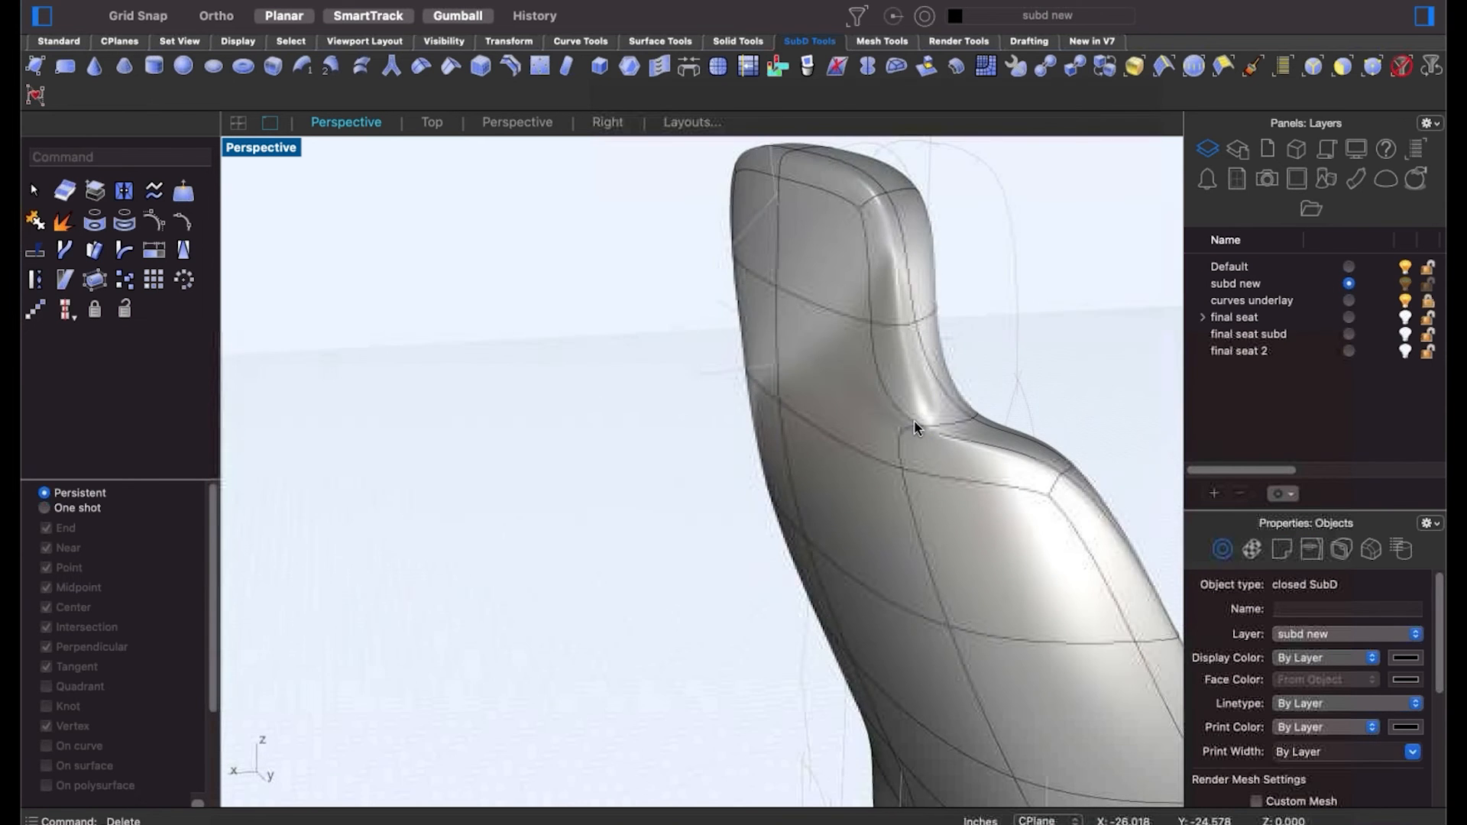
# Try deleting the vertical side edge on the back of the headrest, and undo the deletion.
pyautogui.doubleClick(896, 406)
pyautogui.press('Escape')
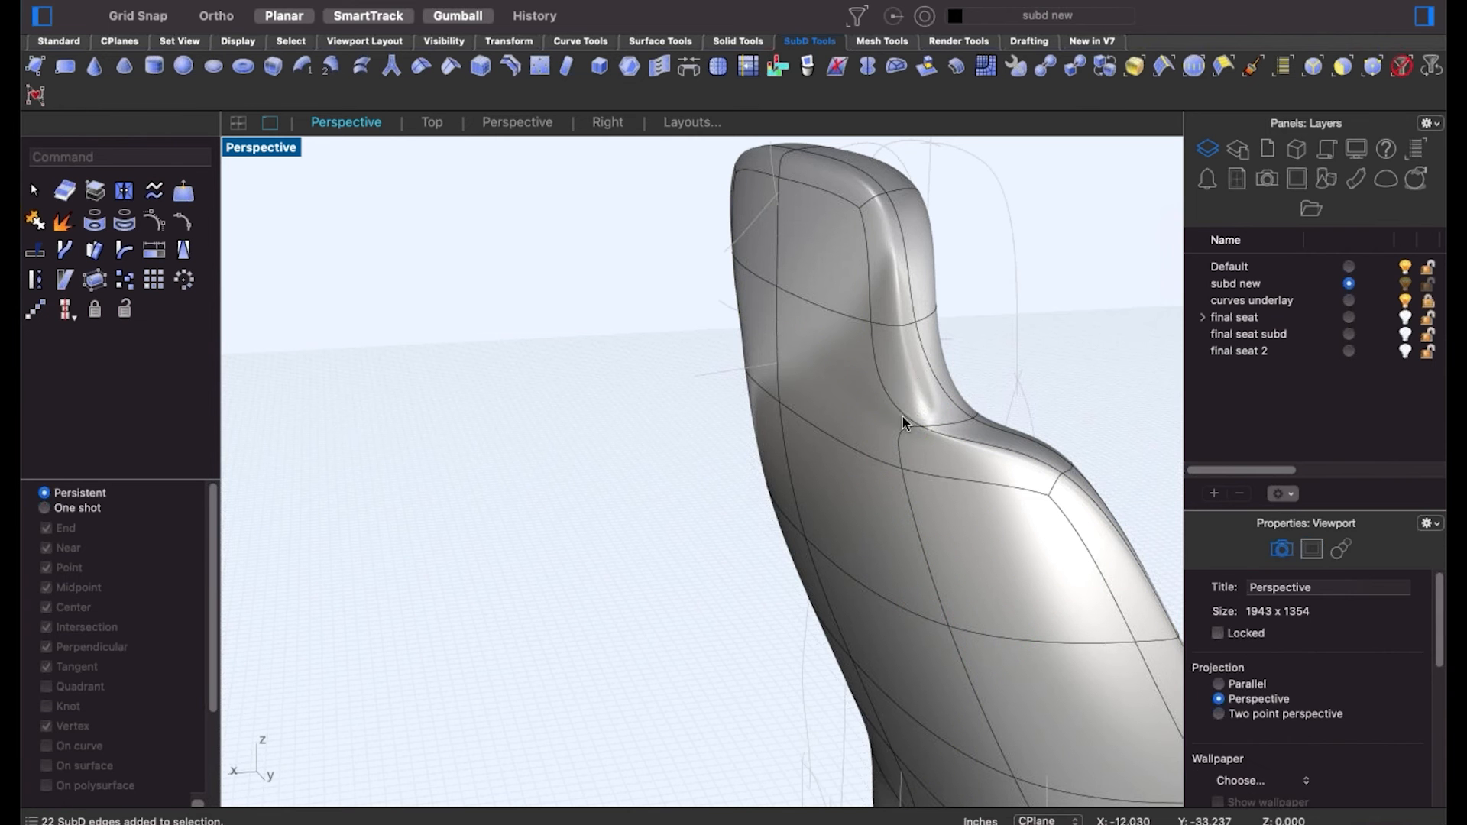
pyautogui.keyDown('shift'); pyautogui.click(868, 293); pyautogui.keyUp('shift')
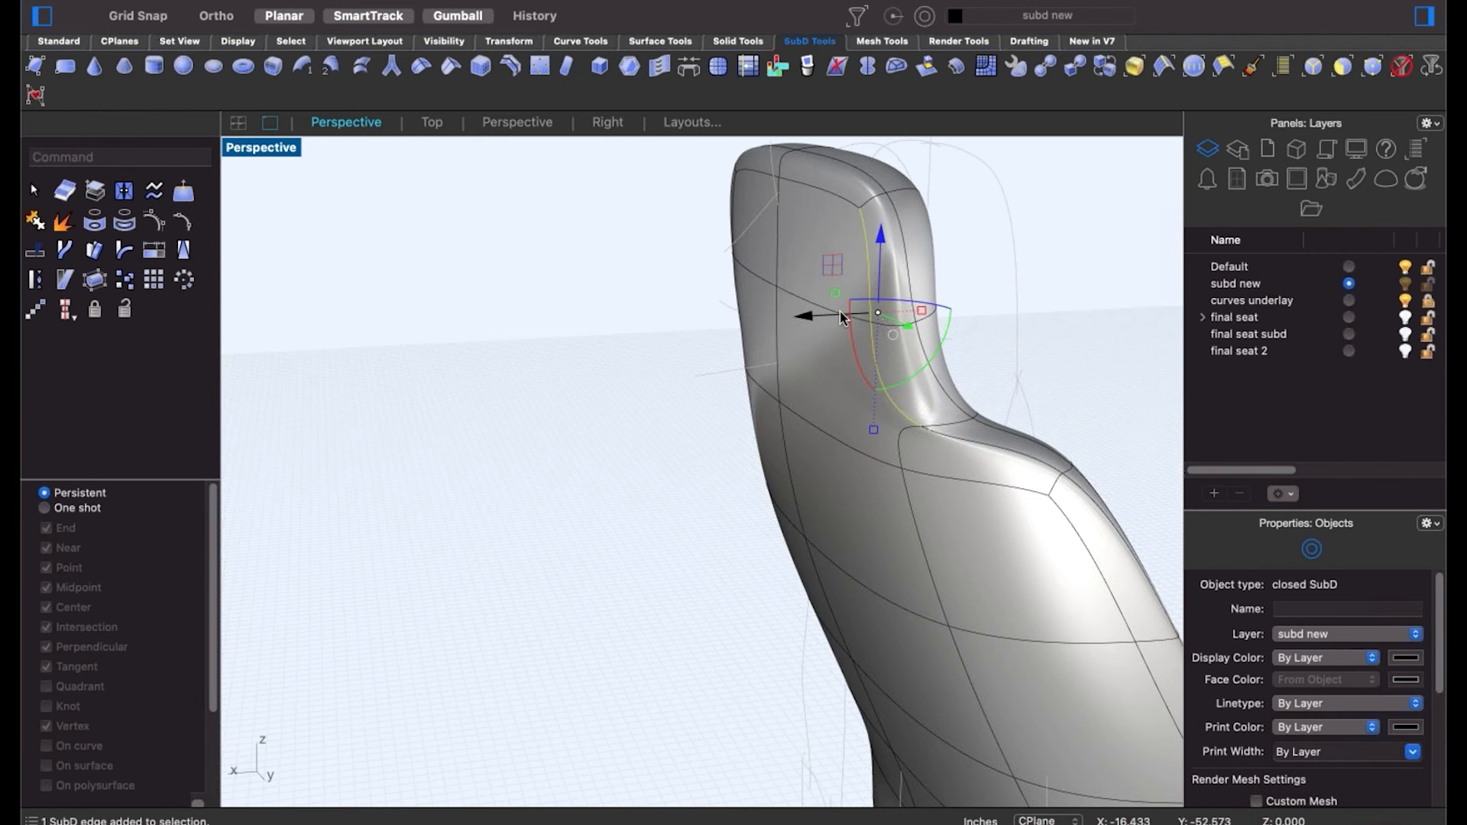
pyautogui.press('Delete')
pyautogui.moveTo(836, 362)
pyautogui.mouseDown(button='right')
pyautogui.moveTo(802, 366)
pyautogui.moveTo(852, 366)
pyautogui.mouseUp(button='right')
pyautogui.press('super+z')
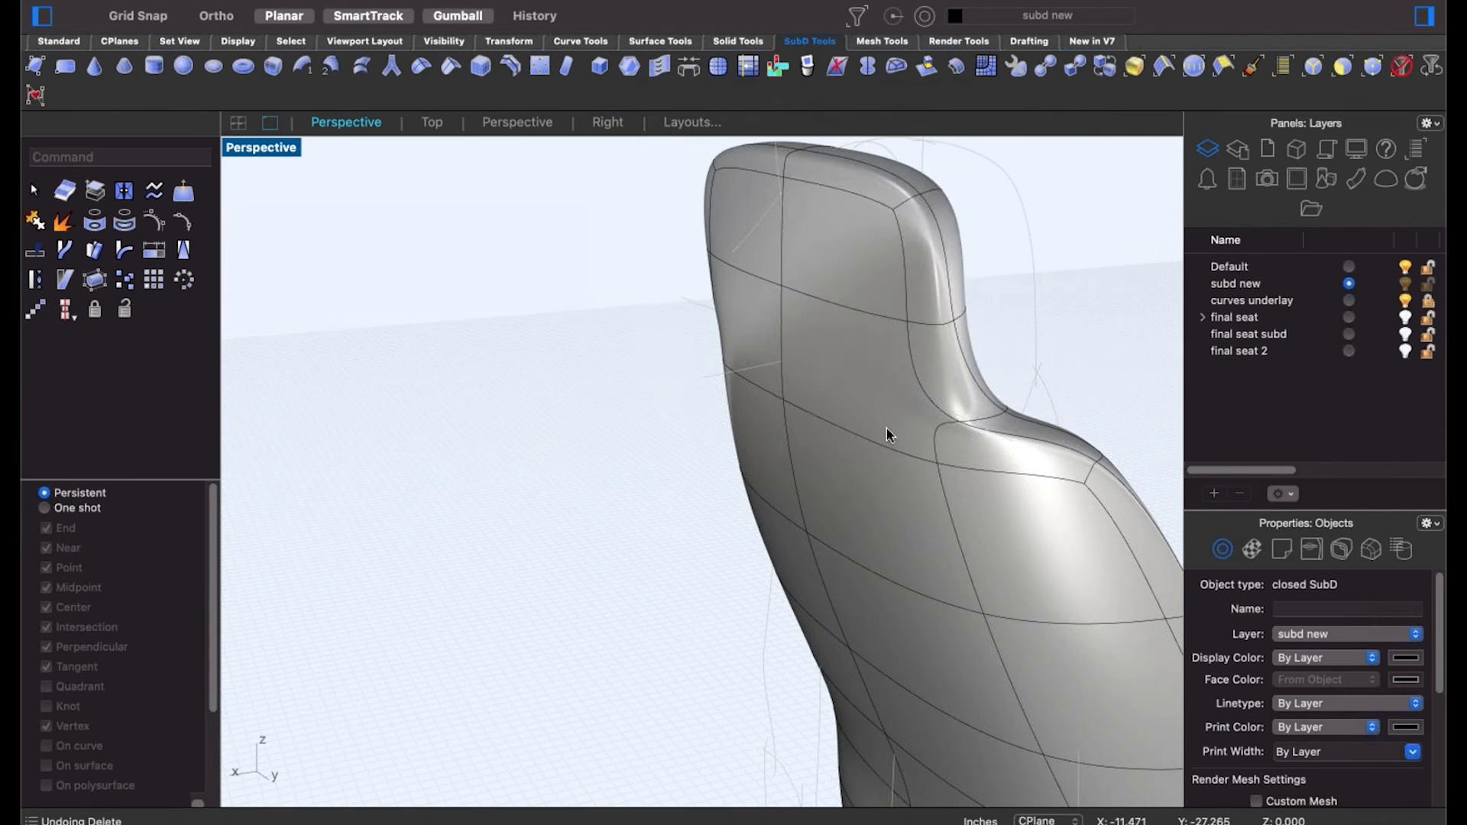
# Select the rear edges on both sides of the headrest and move them along X toward the front of the seat.
pyautogui.moveTo(887, 433); pyautogui.dragTo(845, 395, button='right')
pyautogui.keyDown('shift'); pyautogui.keyDown('super'); pyautogui.click(822, 256); pyautogui.keyUp('super'); pyautogui.keyUp('shift')
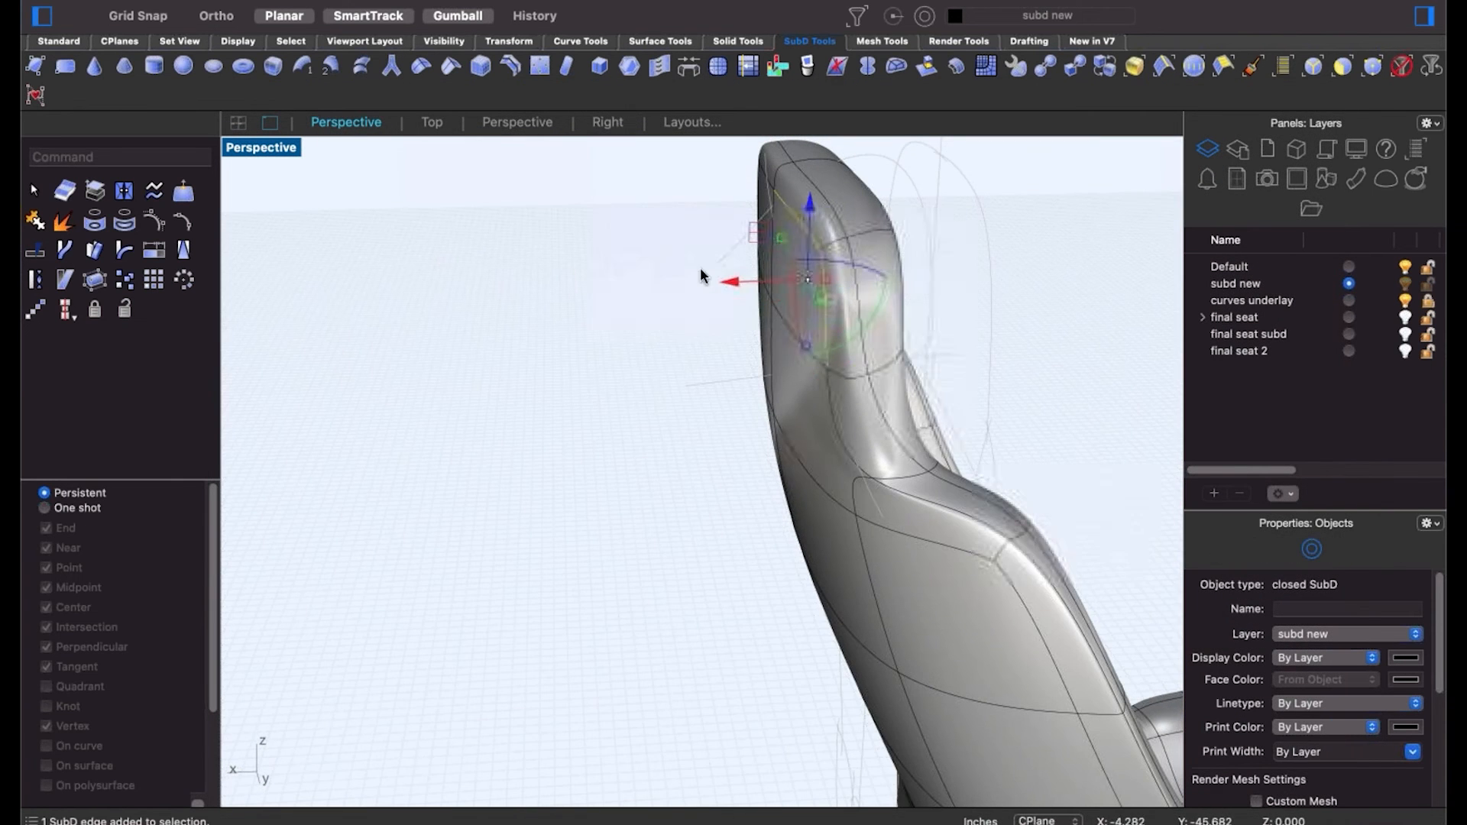
pyautogui.moveTo(704, 275); pyautogui.dragTo(886, 405, button='right')
pyautogui.moveTo(749, 256); pyautogui.dragTo(812, 265, button='right')
pyautogui.keyDown('shift'); pyautogui.keyDown('super'); pyautogui.click(685, 164); pyautogui.keyUp('super'); pyautogui.keyUp('shift')
pyautogui.moveTo(729, 239); pyautogui.dragTo(782, 232)
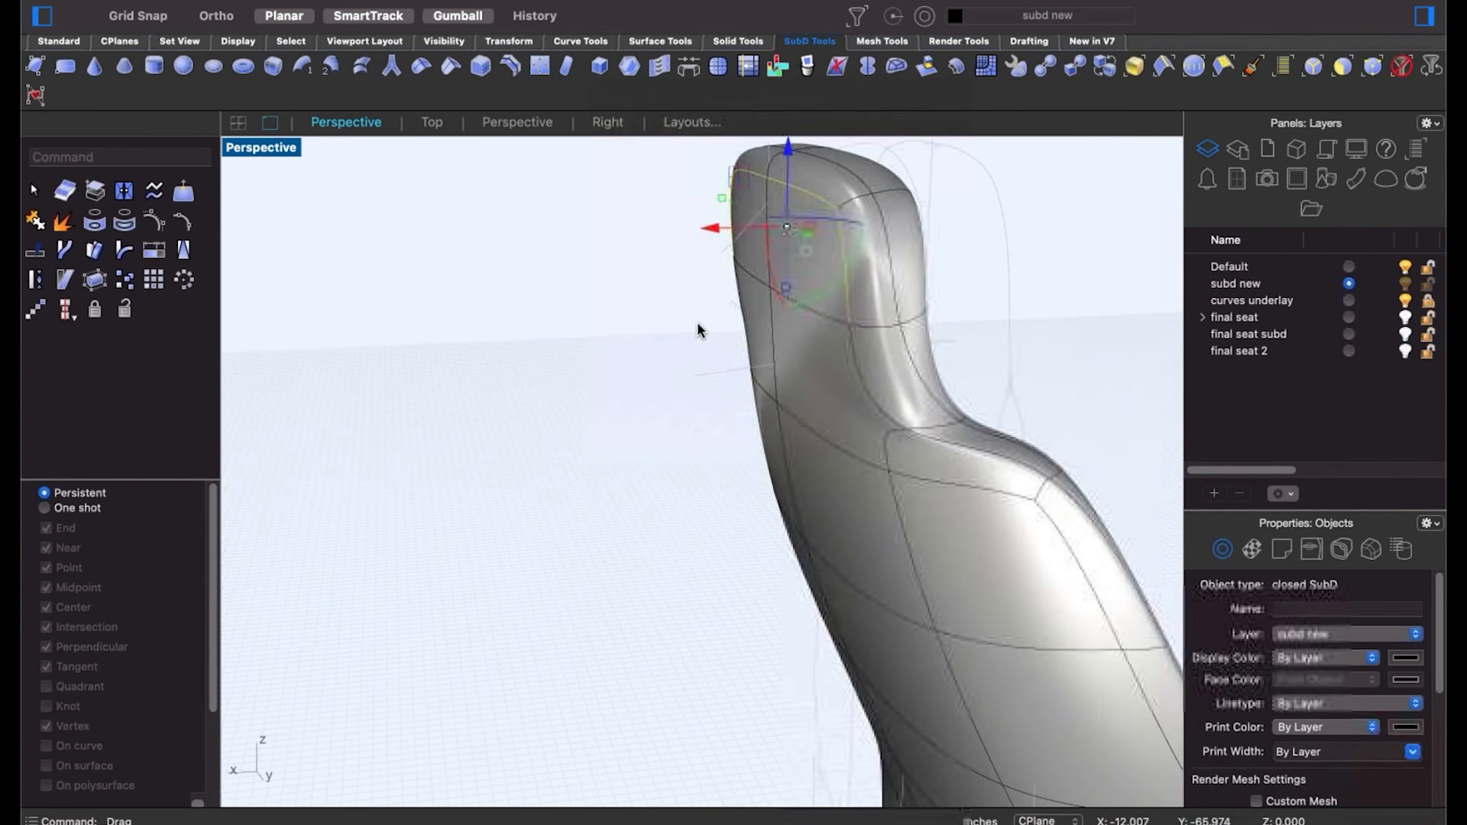
pyautogui.click(696, 324)
# Select the vertices at both top corners of the headrest and scale them closer together along Y to taper the top.
pyautogui.moveTo(738, 380); pyautogui.dragTo(768, 336, button='right')
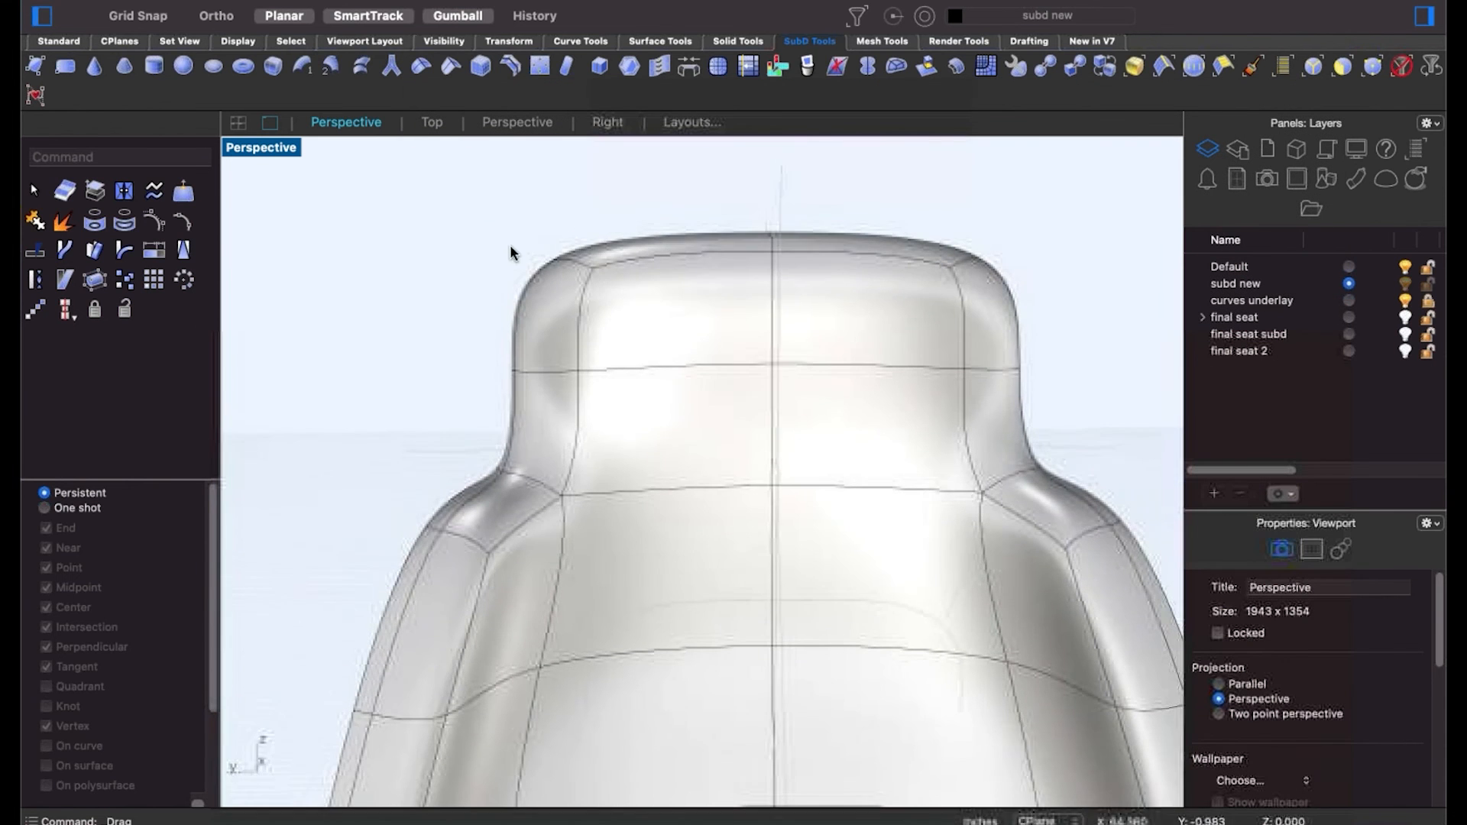
pyautogui.moveTo(497, 211); pyautogui.dragTo(671, 299)
pyautogui.moveTo(879, 191); pyautogui.dragTo(1038, 311)
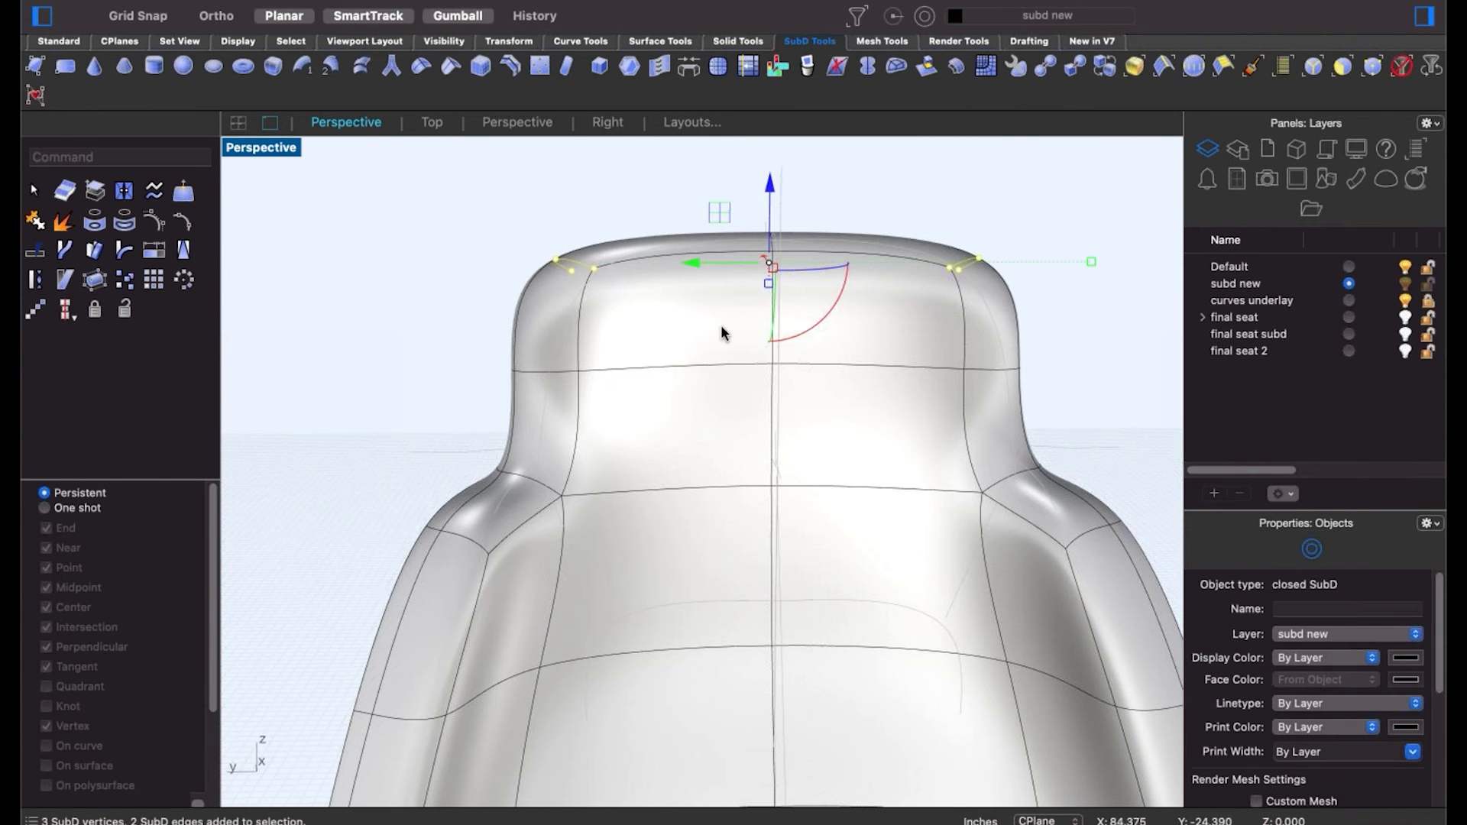
pyautogui.moveTo(1085, 261); pyautogui.dragTo(987, 264)
pyautogui.click(1047, 301)
pyautogui.keyDown('shift'); pyautogui.moveTo(835, 323); pyautogui.dragTo(809, 350, button='right'); pyautogui.keyUp('shift')
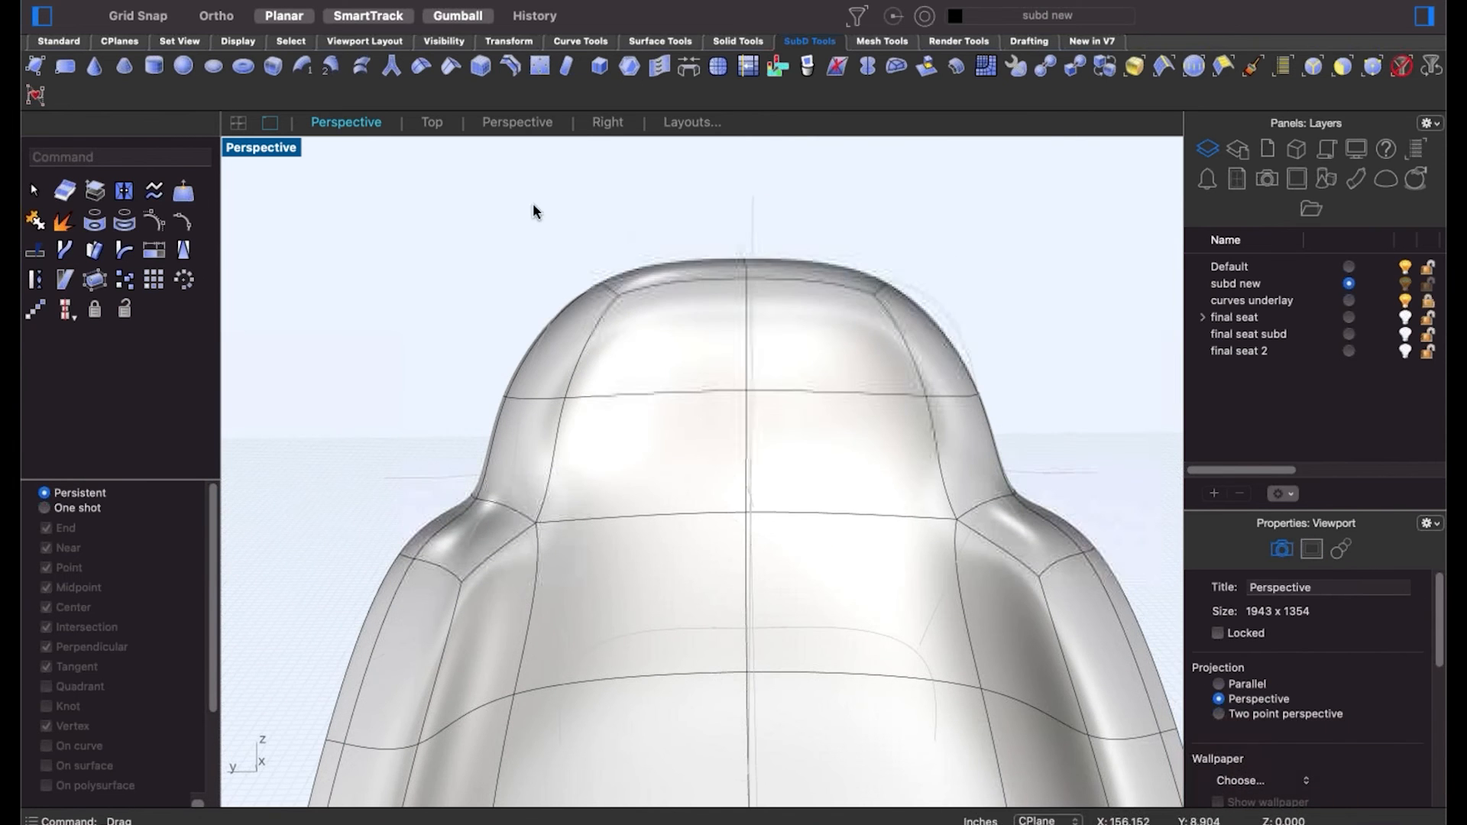
# Select the whole top strip of the tapered headrest and raise it along Z to make the headrest taller.
pyautogui.moveTo(533, 204); pyautogui.dragTo(1100, 333)
pyautogui.scroll(-5, 982, 347)
pyautogui.keyDown('shift'); pyautogui.moveTo(961, 355); pyautogui.dragTo(921, 375, button='right'); pyautogui.keyUp('shift')
pyautogui.moveTo(799, 268)
pyautogui.mouseDown()
pyautogui.moveTo(796, 213)
pyautogui.moveTo(791, 269)
pyautogui.mouseUp()
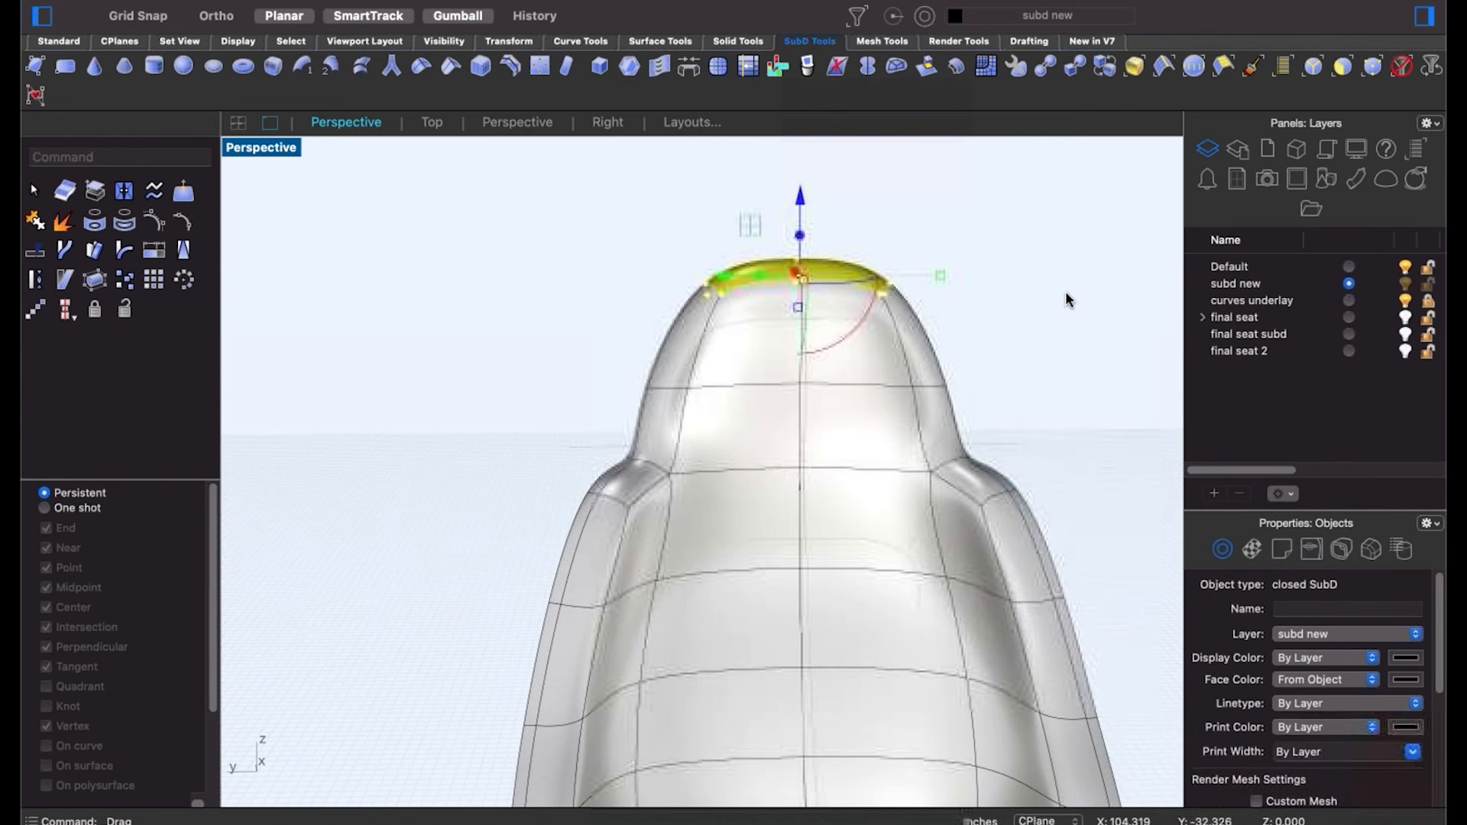
pyautogui.click(1065, 291)
# Examine the reshaped headrest, backrest and cushion from the side and from the front.
pyautogui.scroll(-5, 911, 377)
pyautogui.moveTo(911, 377); pyautogui.dragTo(785, 393, button='right')
pyautogui.scroll(5, 785, 393)
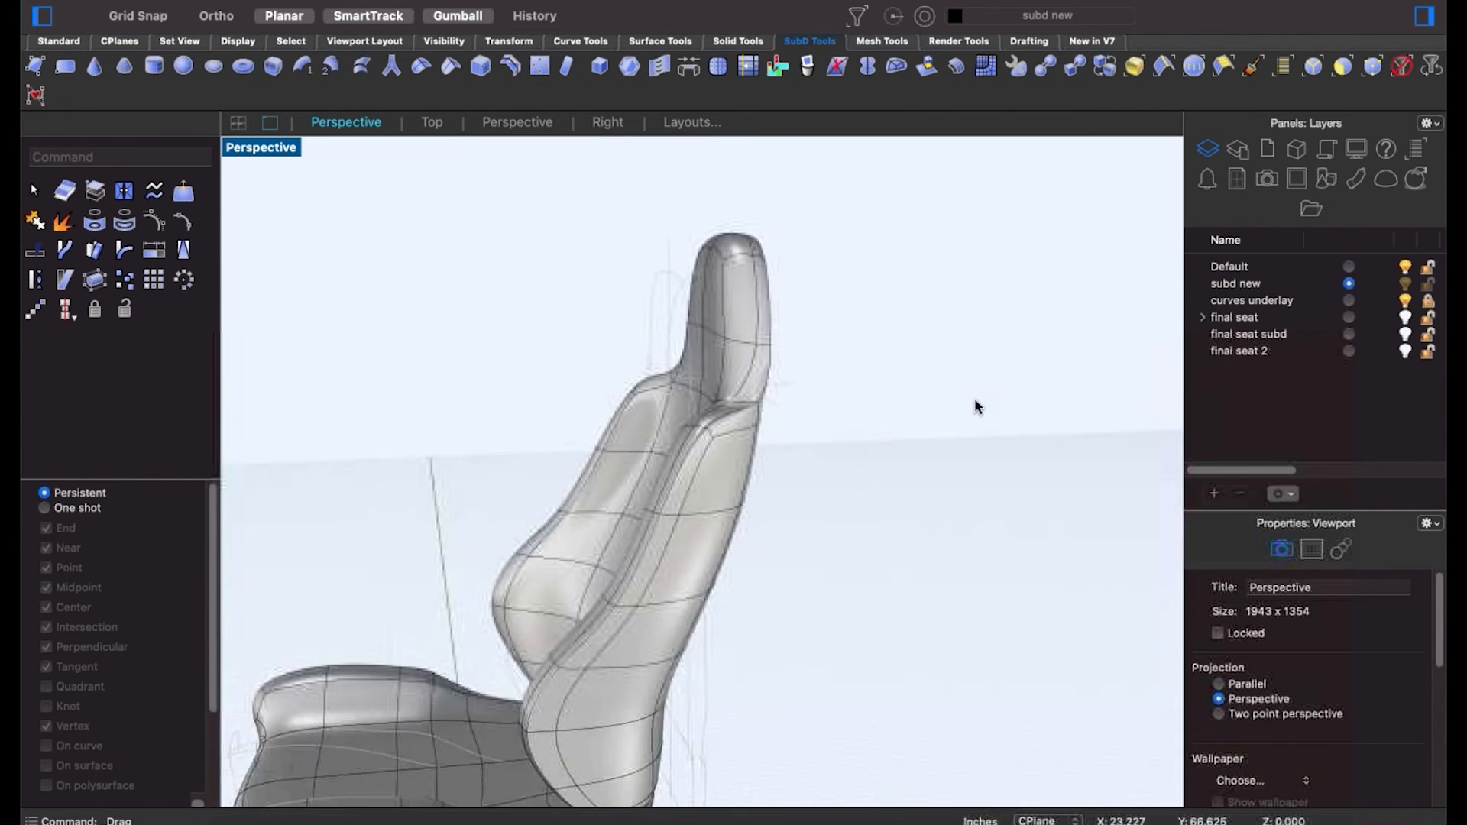
pyautogui.moveTo(976, 404); pyautogui.dragTo(727, 577, button='right')
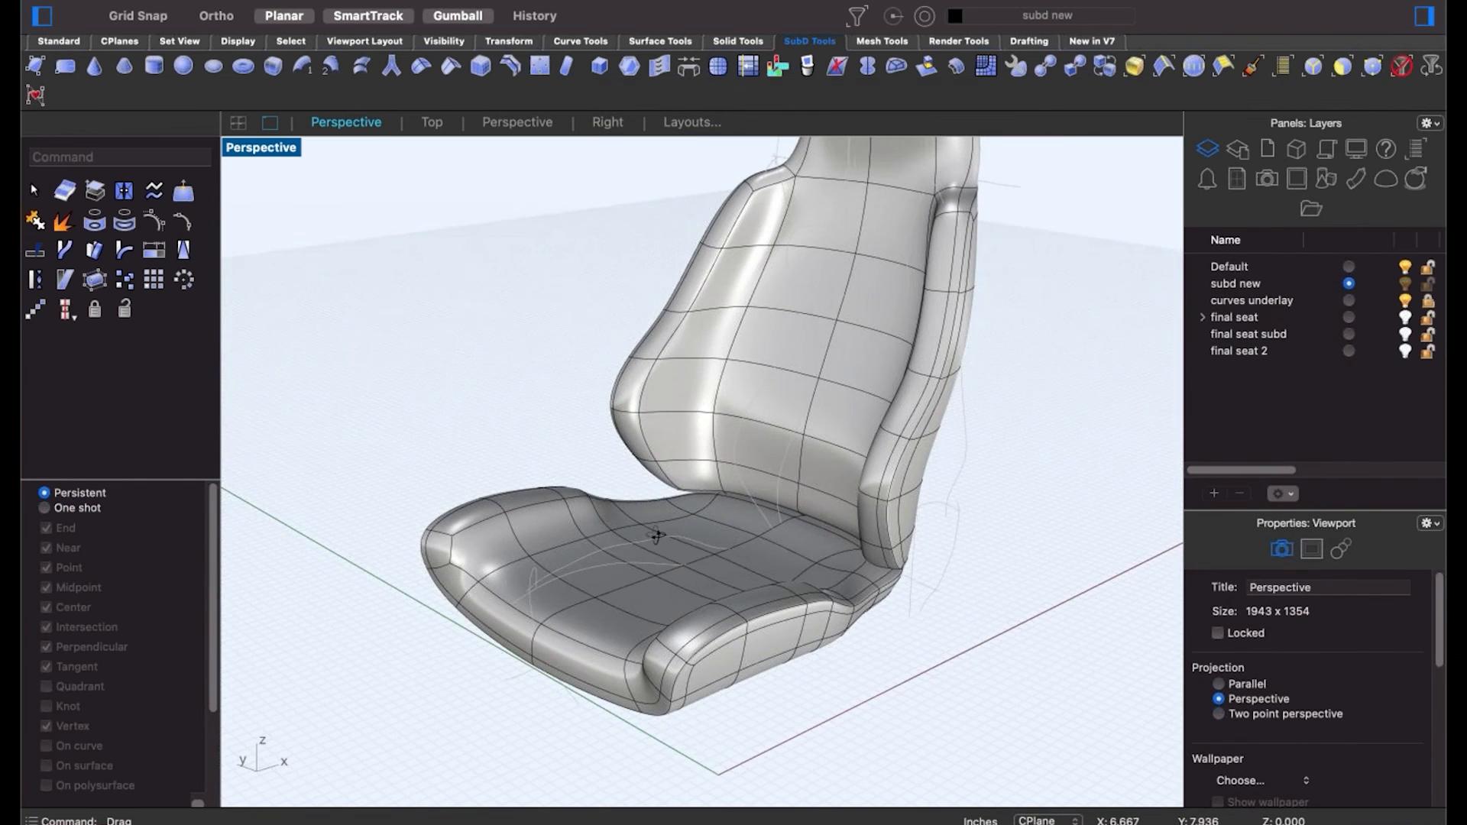
pyautogui.scroll(5, 632, 634)
pyautogui.scroll(-5, 644, 593)
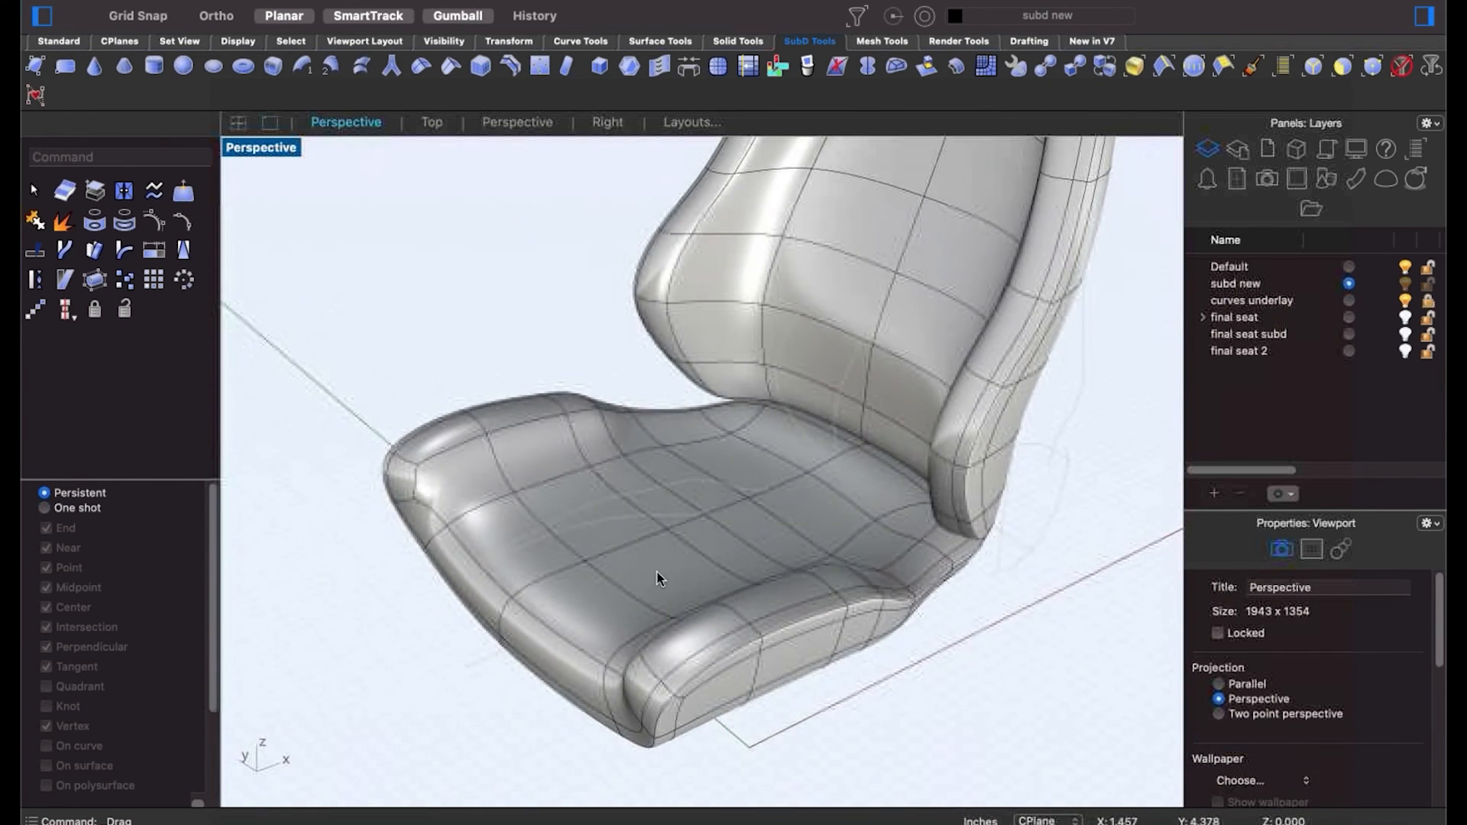
pyautogui.scroll(-5, 658, 567)
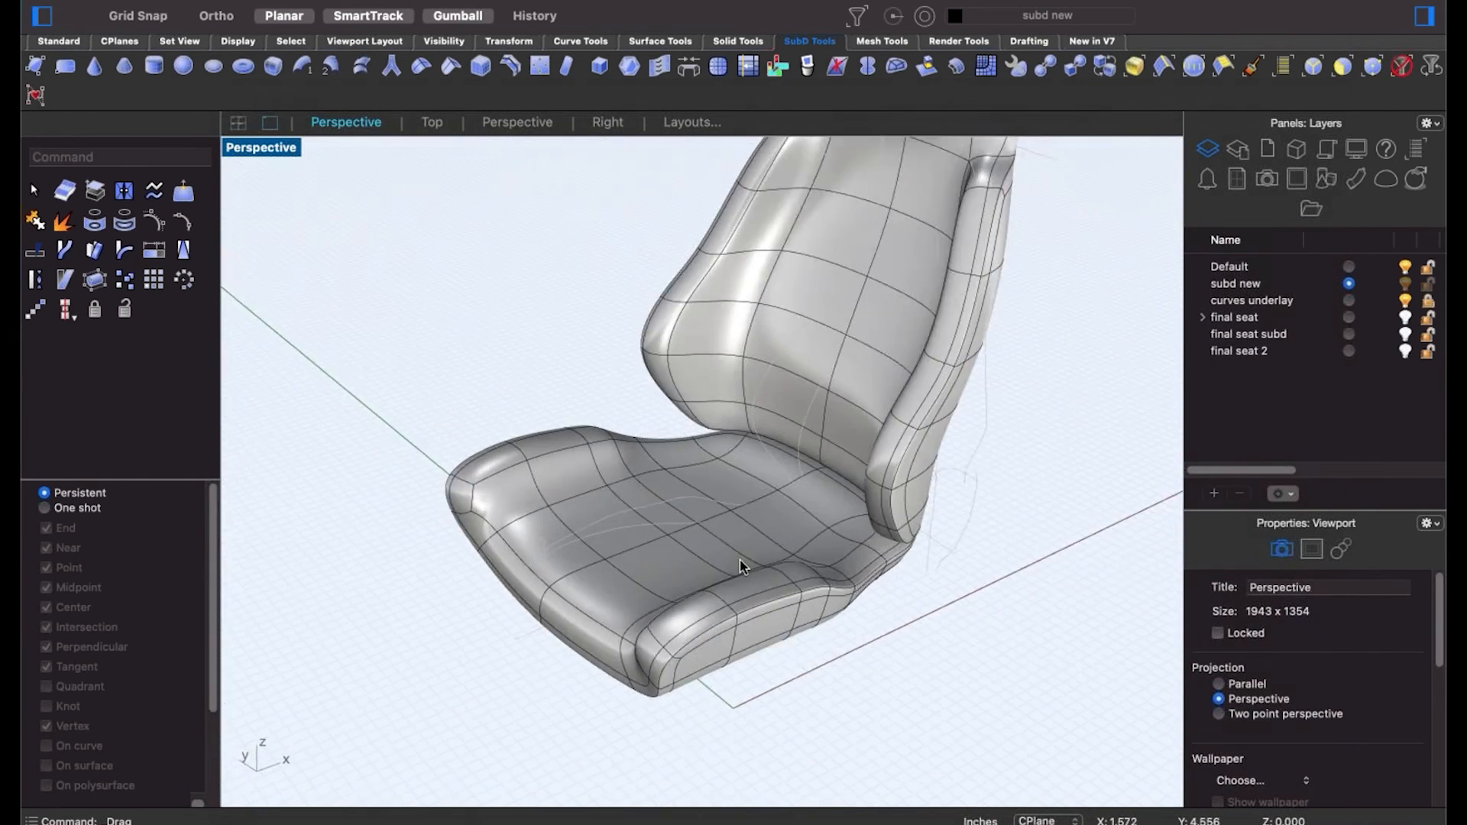
# Copy the cushion and backrest together along Y to place a duplicate seat beside the original.
pyautogui.click(736, 557)
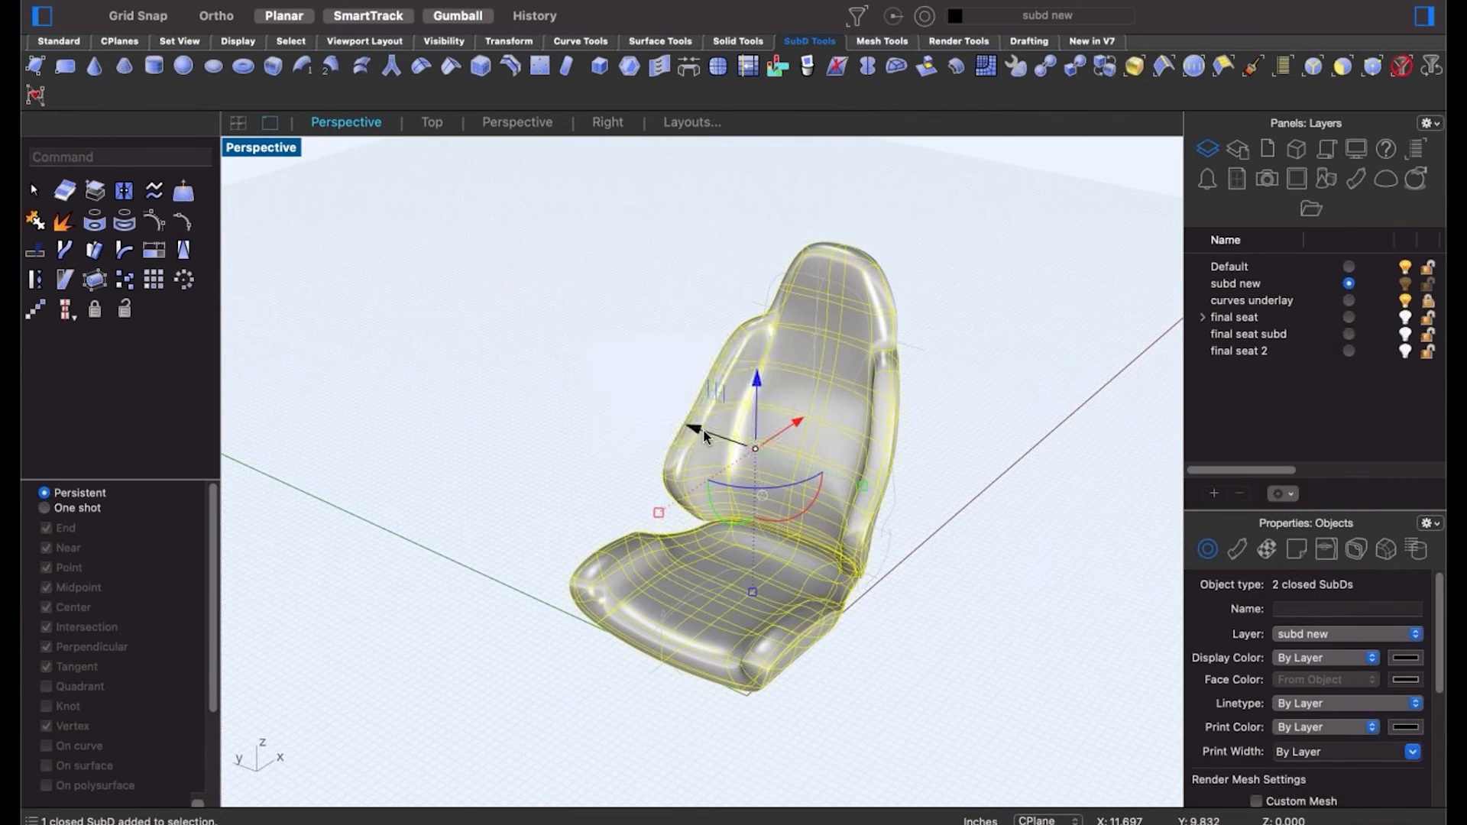
pyautogui.moveTo(699, 428); pyautogui.dragTo(521, 375)
pyautogui.press('alt')
pyautogui.press('Escape')
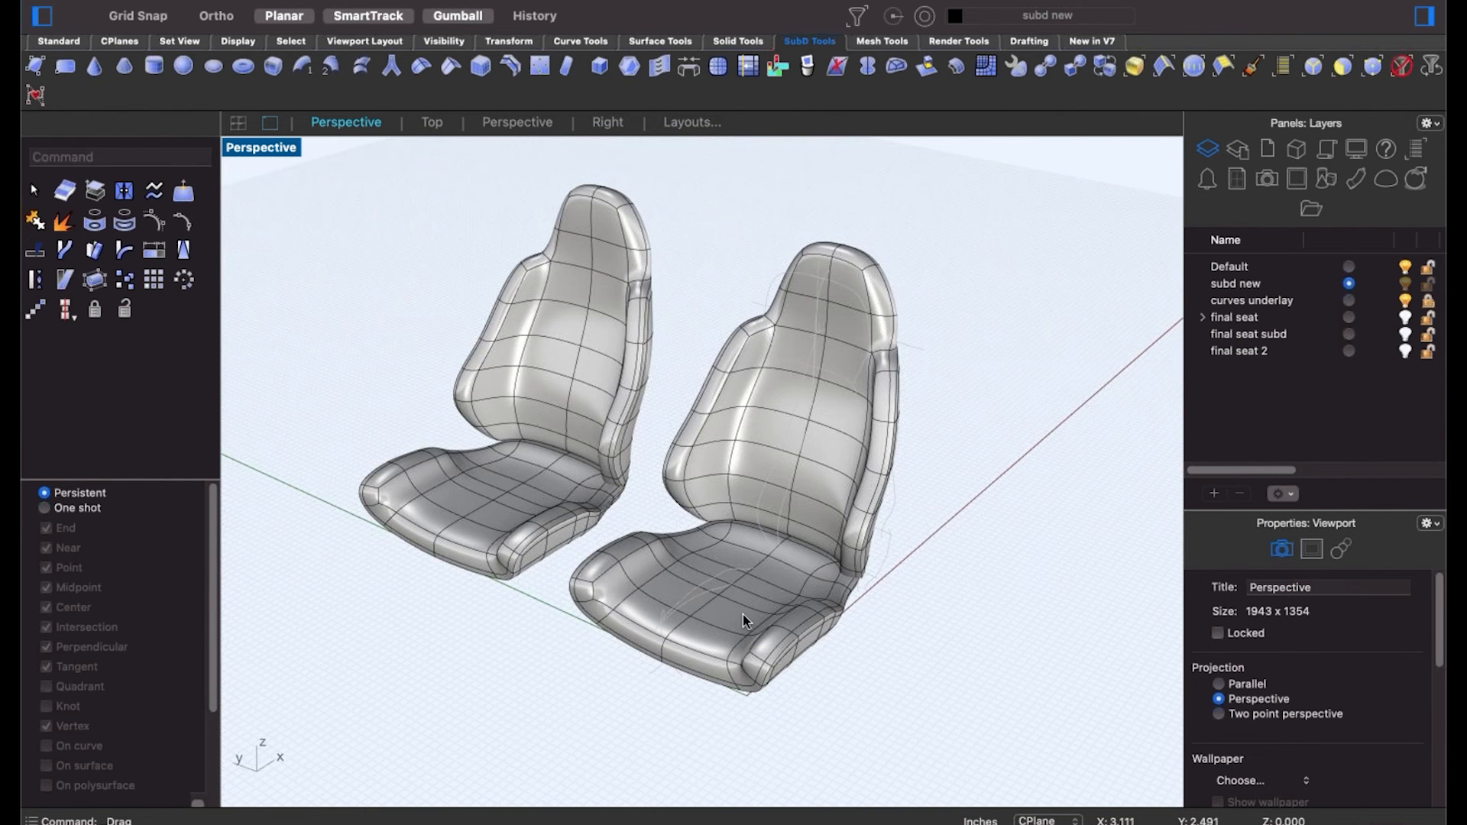
pyautogui.scroll(5, 753, 635)
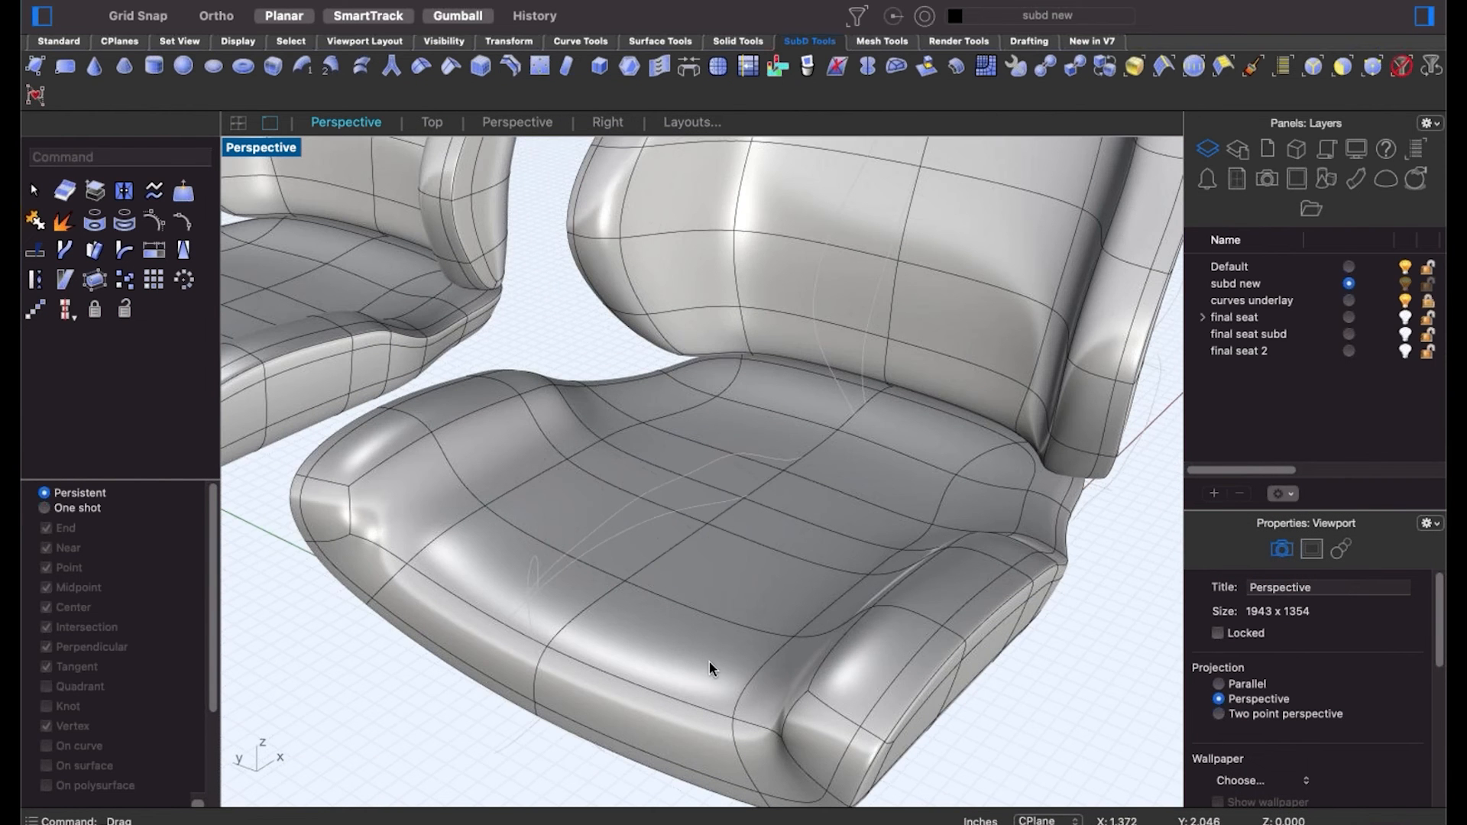
pyautogui.click(709, 661)
pyautogui.click(399, 692)
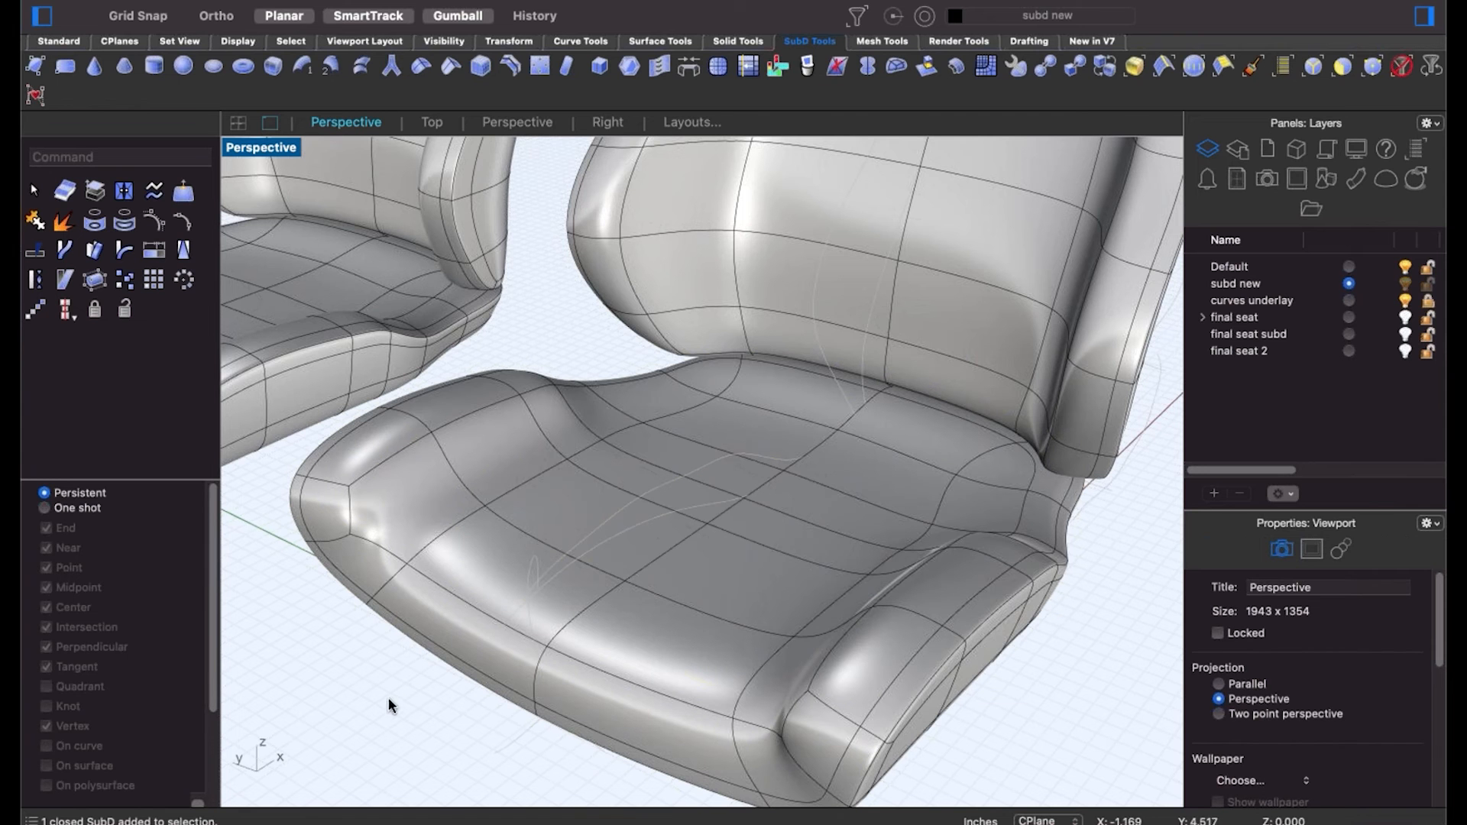
# Try extruding the first, third and fifth face rows of the cushion's seating surface upward along Z, and undo the extrusion.
pyautogui.keyDown('ctrl'); pyautogui.keyDown('shift'); pyautogui.click(466, 569); pyautogui.keyUp('shift'); pyautogui.keyUp('ctrl')
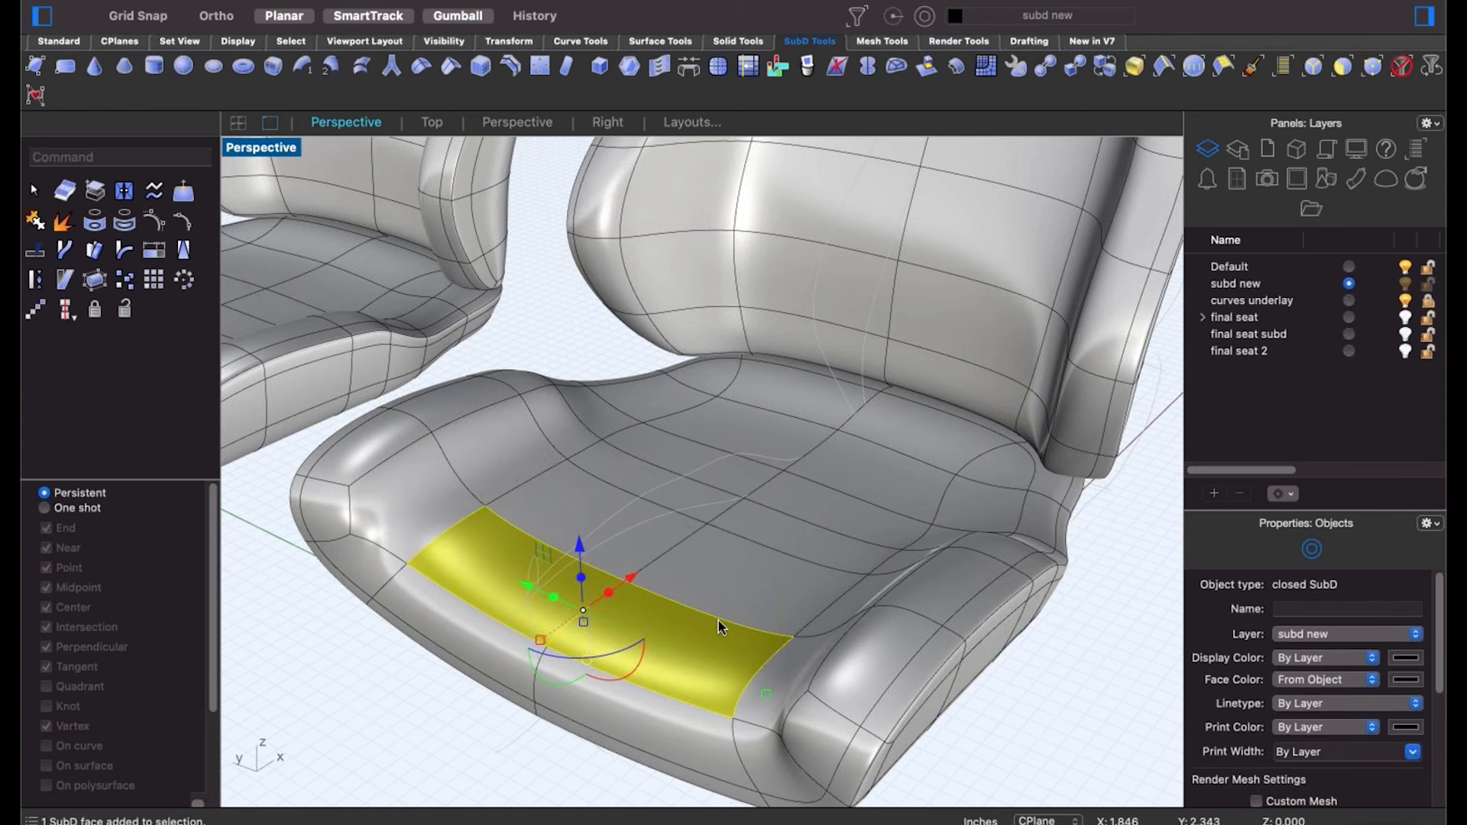
pyautogui.keyDown('ctrl'); pyautogui.keyDown('shift'); pyautogui.click(794, 538); pyautogui.keyUp('shift'); pyautogui.keyUp('ctrl')
pyautogui.keyDown('ctrl'); pyautogui.keyDown('shift'); pyautogui.click(628, 466); pyautogui.keyUp('shift'); pyautogui.keyUp('ctrl')
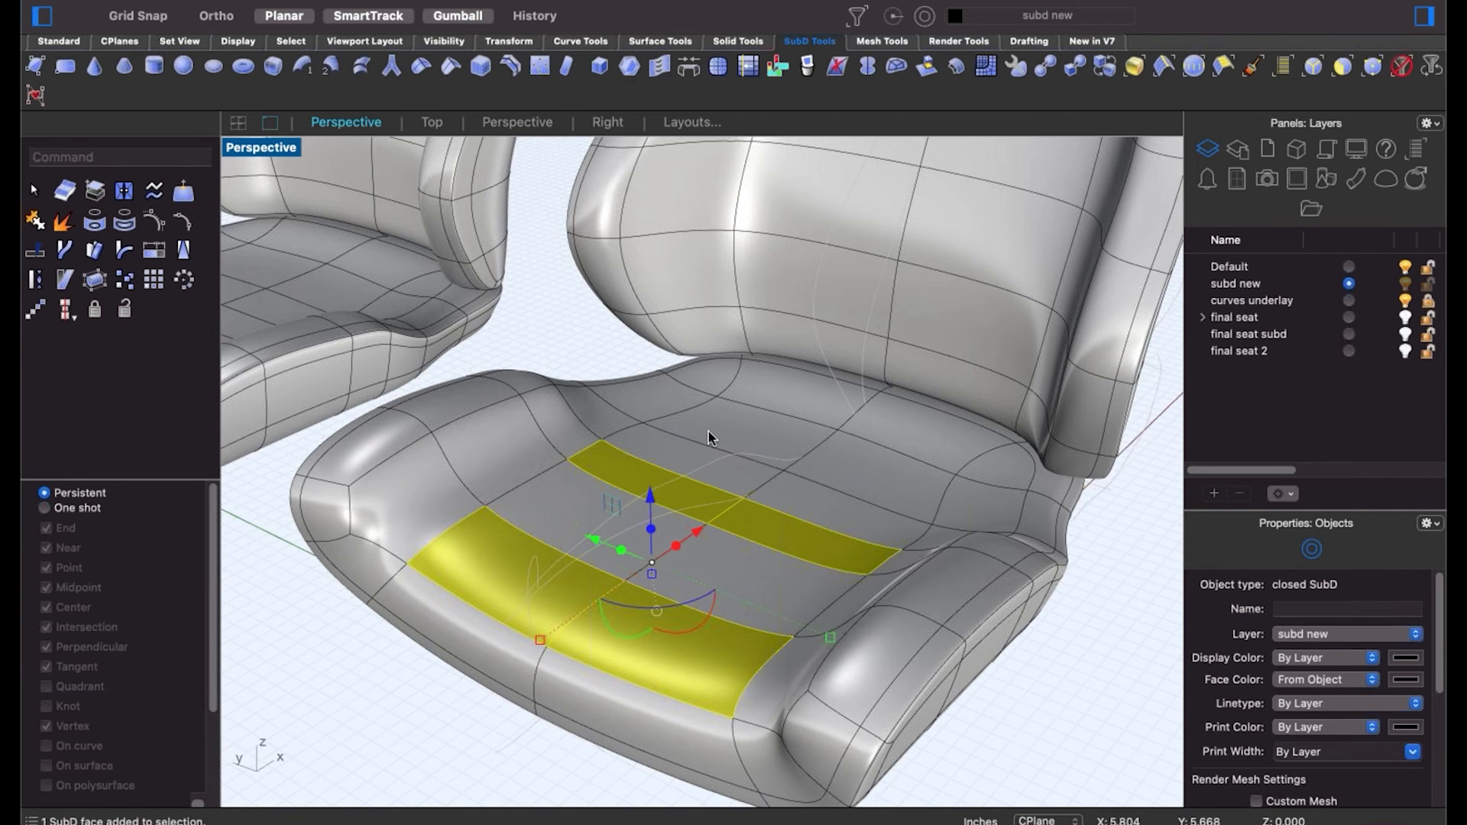
pyautogui.keyDown('ctrl'); pyautogui.keyDown('shift'); pyautogui.click(756, 444); pyautogui.keyUp('shift'); pyautogui.keyUp('ctrl')
pyautogui.keyDown('ctrl'); pyautogui.keyDown('shift'); pyautogui.click(903, 492); pyautogui.keyUp('shift'); pyautogui.keyUp('ctrl')
pyautogui.moveTo(874, 515); pyautogui.dragTo(759, 562, button='right')
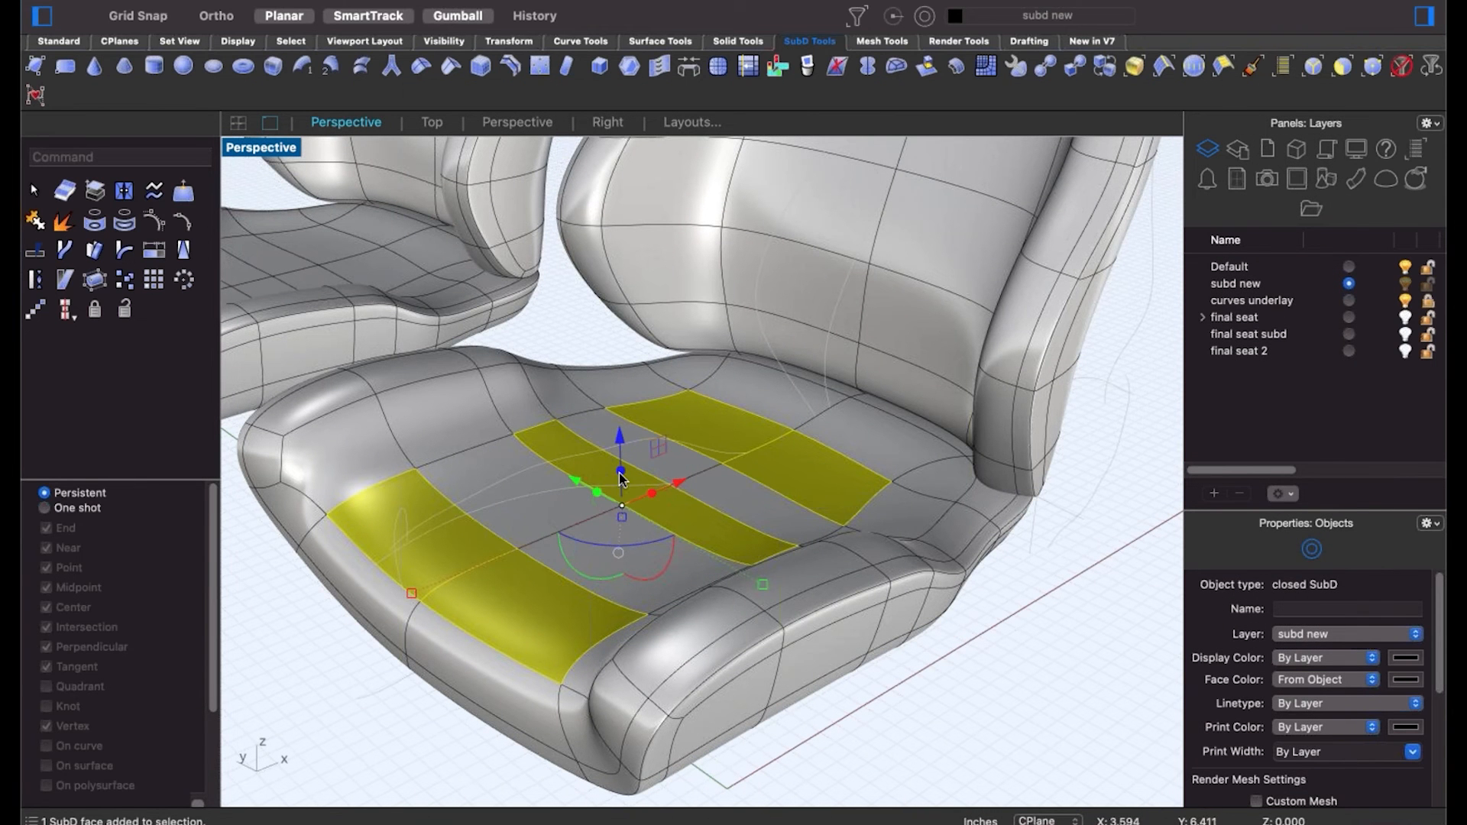
pyautogui.moveTo(620, 474)
pyautogui.mouseDown()
pyautogui.moveTo(615, 367)
pyautogui.moveTo(609, 490)
pyautogui.mouseUp()
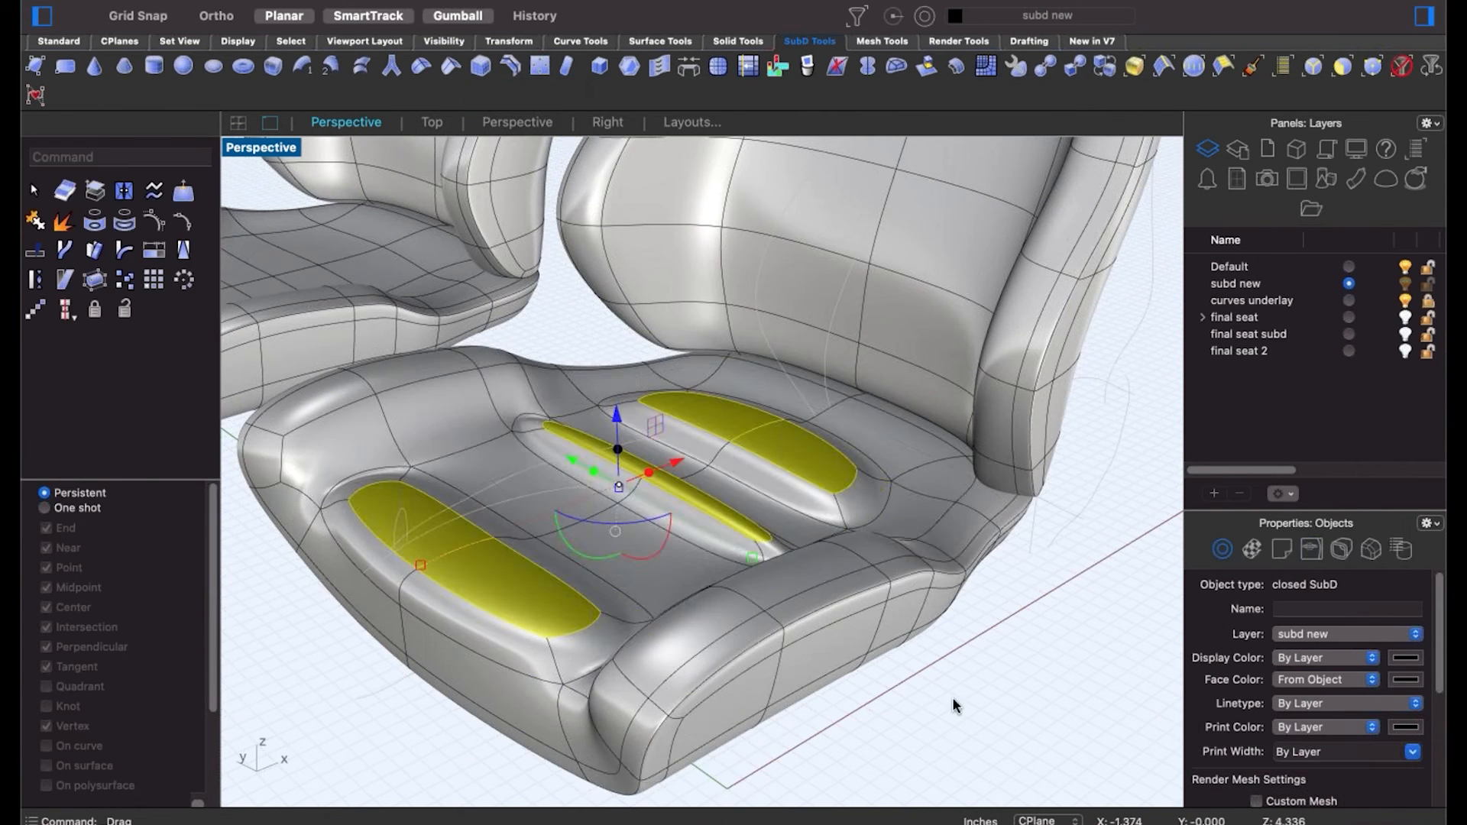
pyautogui.click(966, 718)
pyautogui.moveTo(841, 673); pyautogui.dragTo(563, 585, button='right')
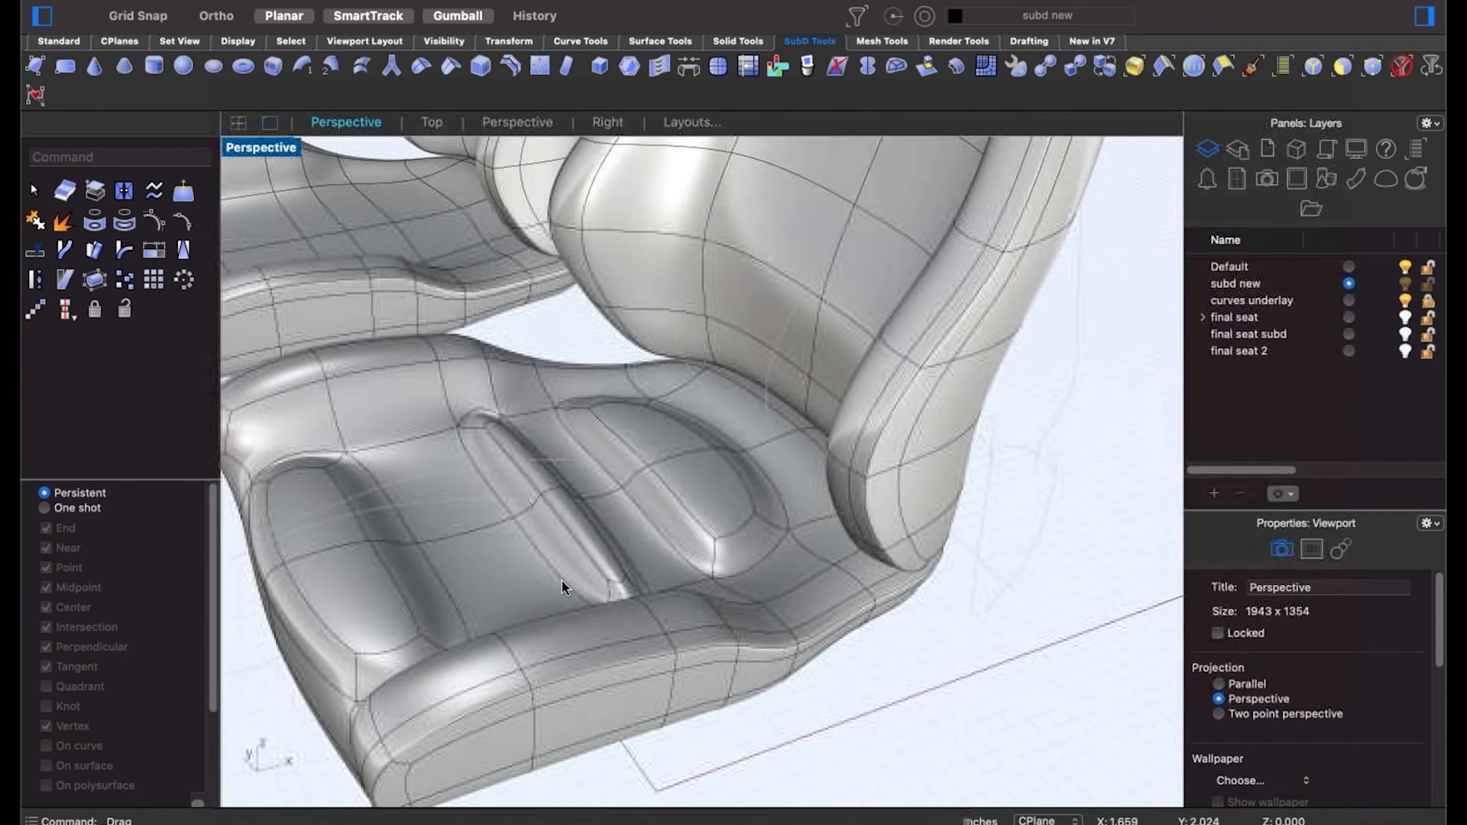
pyautogui.press('super+z')
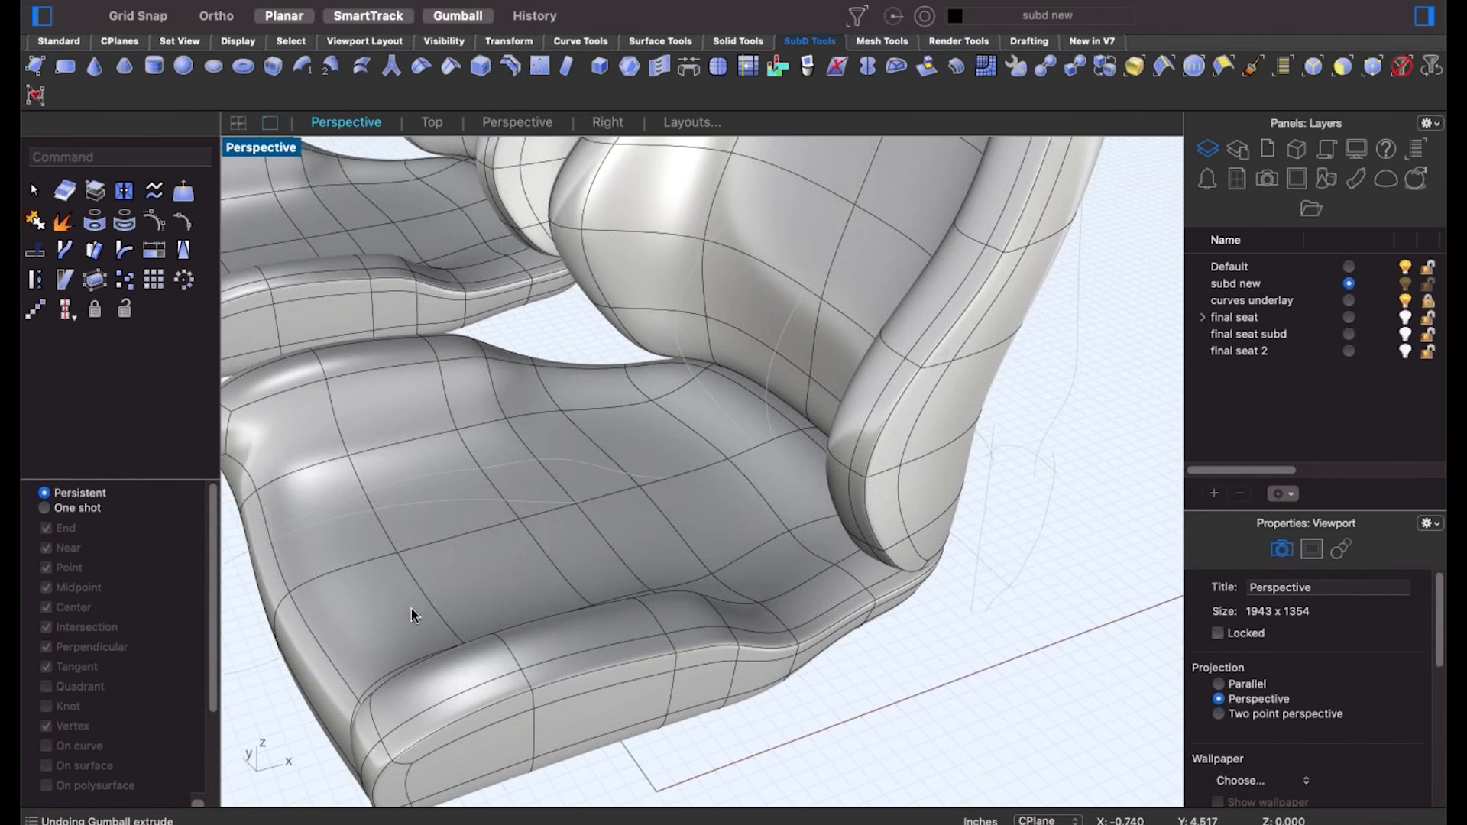
# Try extruding the cushion's entire central seating area upward along Z as one single panel, and undo the extrusion.
pyautogui.keyDown('shift'); pyautogui.keyDown('super'); pyautogui.click(392, 612); pyautogui.keyUp('super'); pyautogui.keyUp('shift')
pyautogui.keyDown('shift'); pyautogui.keyDown('super'); pyautogui.click(367, 508); pyautogui.keyUp('super'); pyautogui.keyUp('shift')
pyautogui.keyDown('shift'); pyautogui.keyDown('super'); pyautogui.click(440, 493); pyautogui.keyUp('super'); pyautogui.keyUp('shift')
pyautogui.keyDown('shift'); pyautogui.keyDown('super'); pyautogui.click(475, 564); pyautogui.keyUp('super'); pyautogui.keyUp('shift')
pyautogui.keyDown('shift'); pyautogui.keyDown('super'); pyautogui.click(566, 542); pyautogui.keyUp('super'); pyautogui.keyUp('shift')
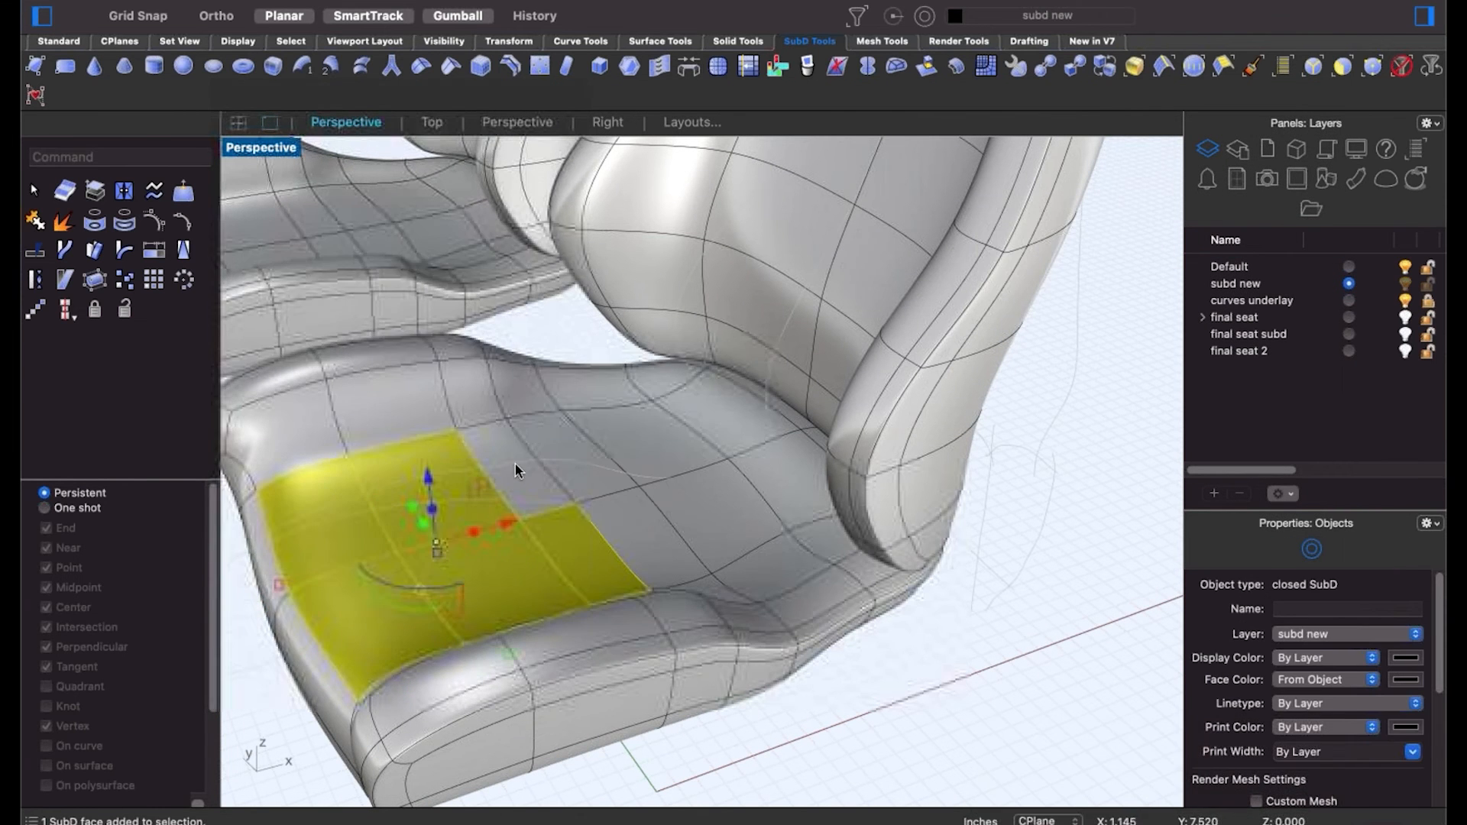
pyautogui.keyDown('shift'); pyautogui.keyDown('super'); pyautogui.click(576, 460); pyautogui.keyUp('super'); pyautogui.keyUp('shift')
pyautogui.keyDown('shift'); pyautogui.keyDown('super'); pyautogui.click(661, 523); pyautogui.keyUp('super'); pyautogui.keyUp('shift')
pyautogui.keyDown('shift'); pyautogui.keyDown('super'); pyautogui.click(695, 509); pyautogui.keyUp('super'); pyautogui.keyUp('shift')
pyautogui.keyDown('shift'); pyautogui.keyDown('super'); pyautogui.click(672, 460); pyautogui.keyUp('super'); pyautogui.keyUp('shift')
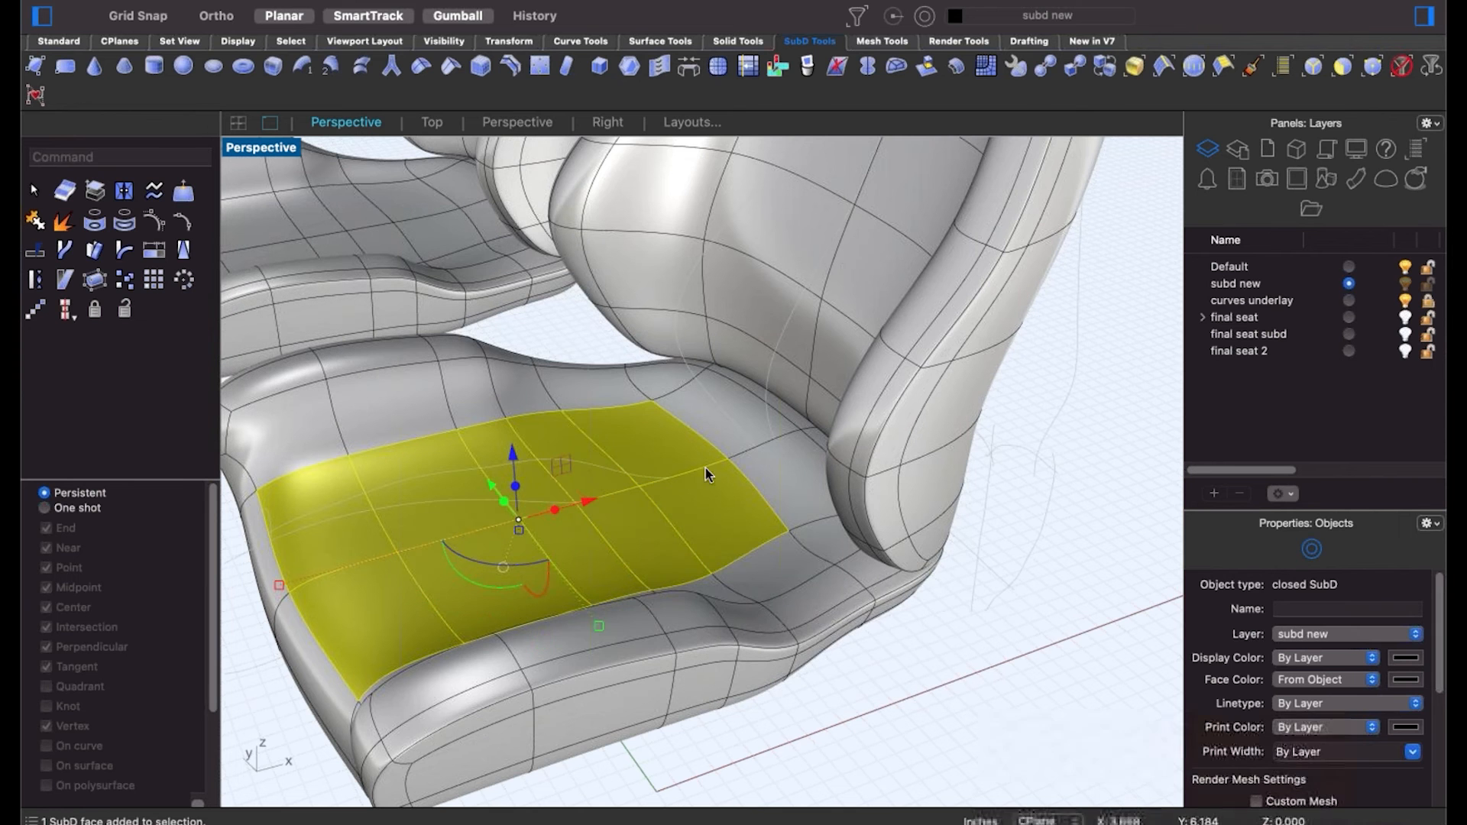
pyautogui.moveTo(515, 487); pyautogui.dragTo(514, 466)
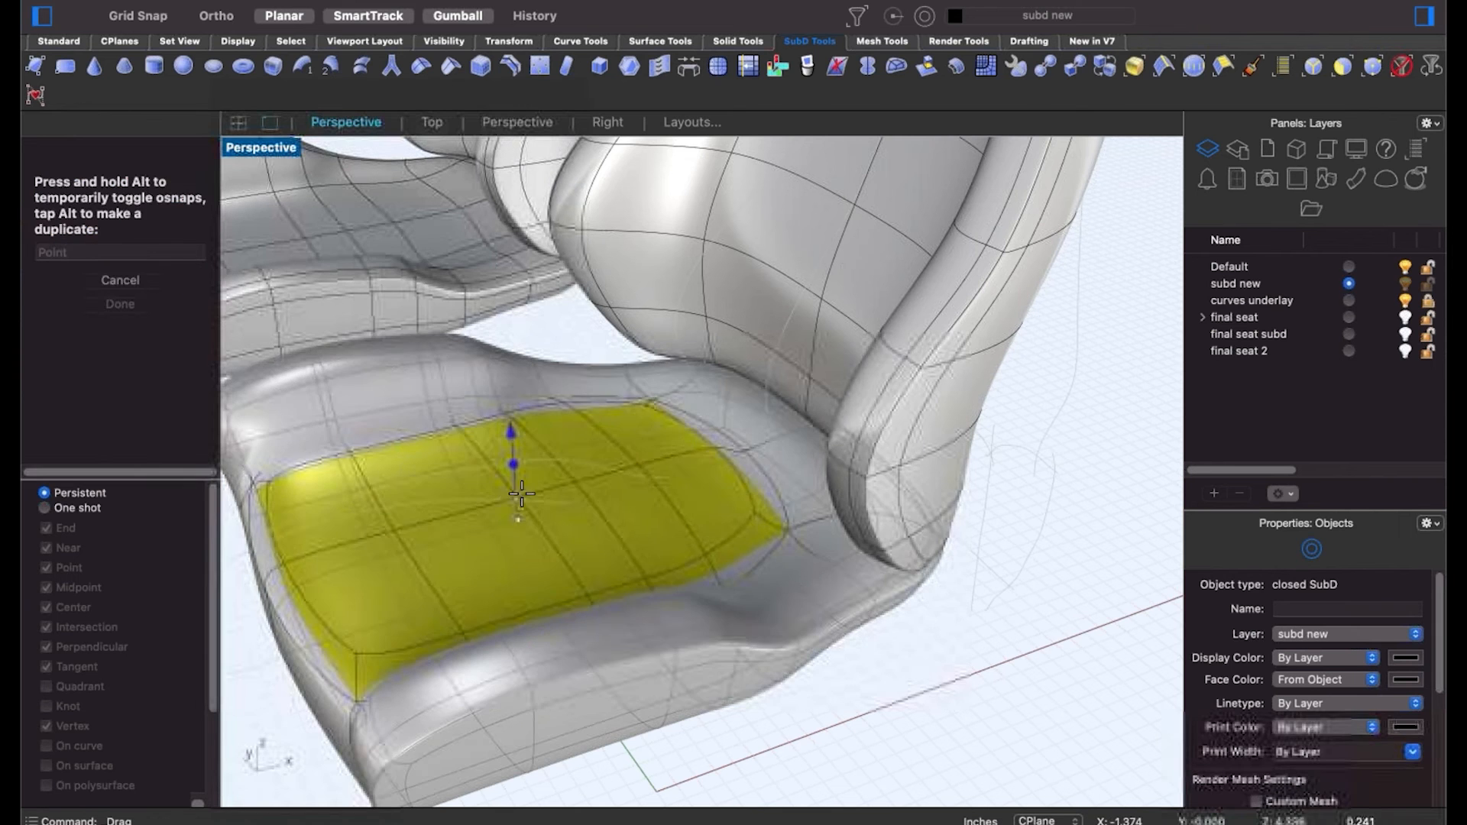
pyautogui.click(870, 690)
pyautogui.moveTo(771, 694); pyautogui.dragTo(802, 678, button='right')
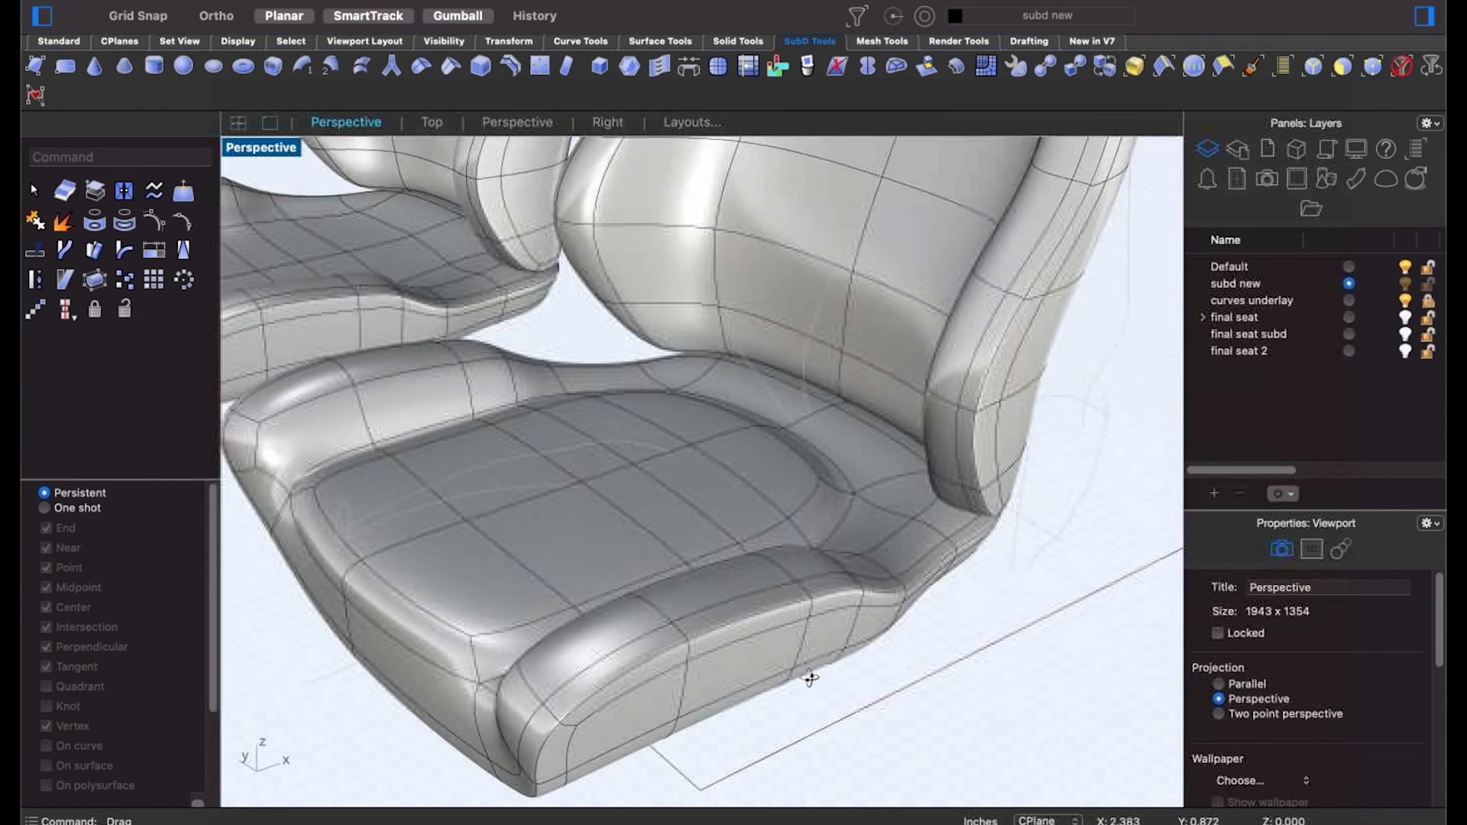
pyautogui.press('super+z')
# Select alternate face rows of the seating surface, starting with the front row, and extrude them upward along Z as raised panels.
pyautogui.keyDown('shift'); pyautogui.keyDown('super'); pyautogui.click(466, 588); pyautogui.keyUp('super'); pyautogui.keyUp('shift')
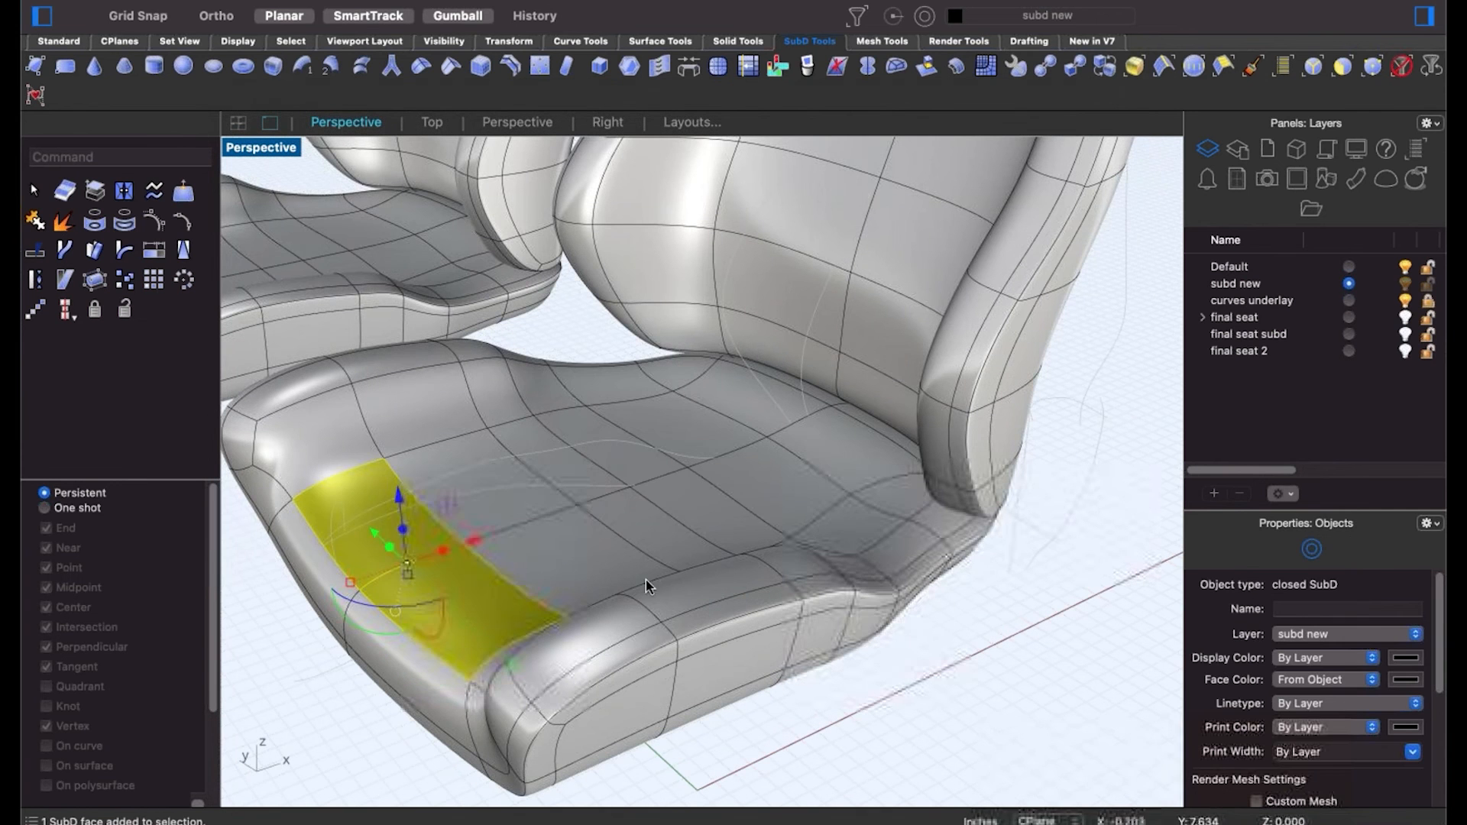
pyautogui.keyDown('shift'); pyautogui.keyDown('super'); pyautogui.click(597, 504); pyautogui.keyUp('super'); pyautogui.keyUp('shift')
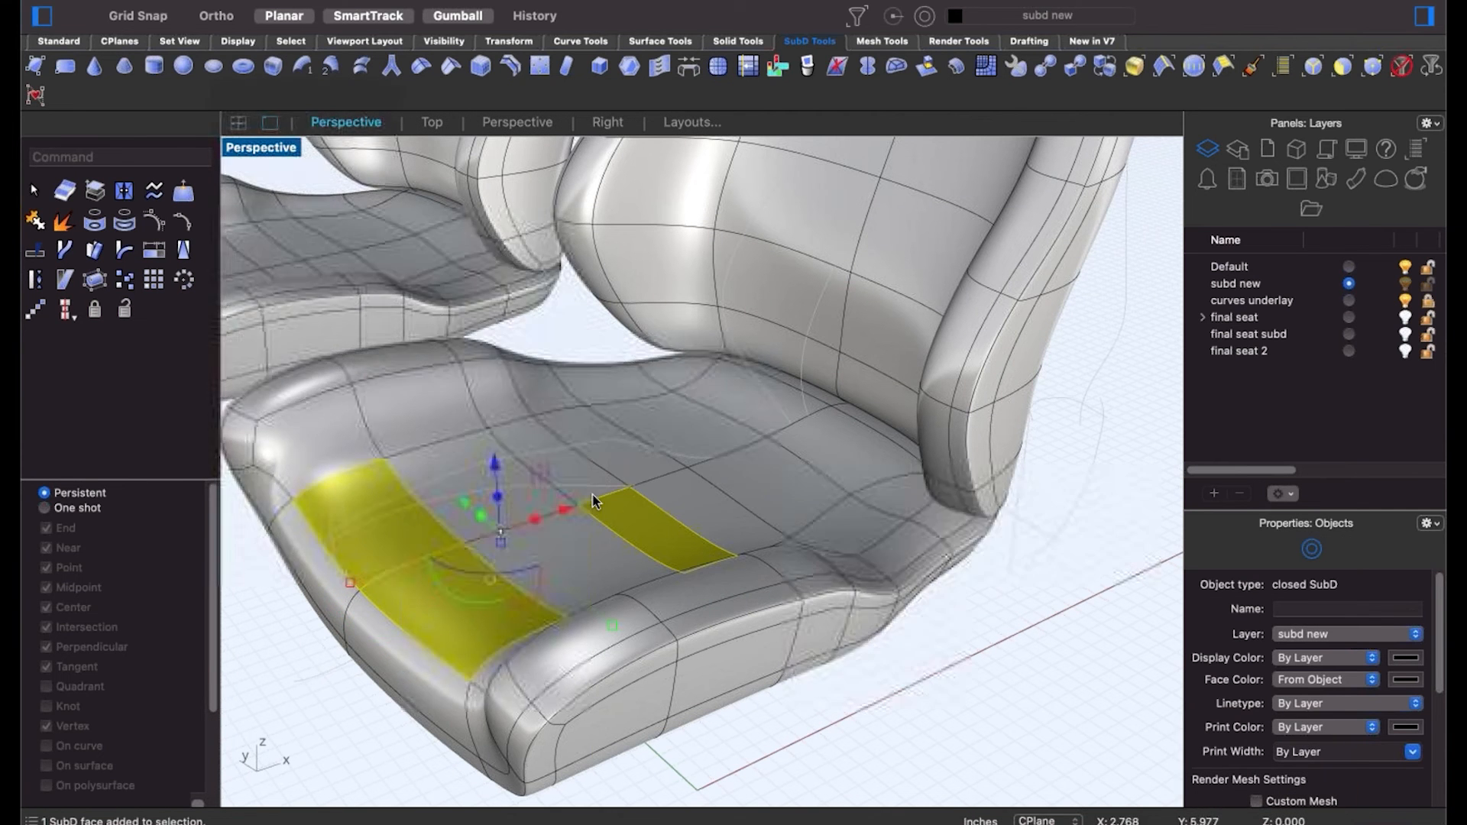
pyautogui.keyDown('shift'); pyautogui.keyDown('super'); pyautogui.click(749, 477); pyautogui.keyUp('super'); pyautogui.keyUp('shift')
pyautogui.keyDown('shift'); pyautogui.keyDown('super'); pyautogui.click(673, 428); pyautogui.keyUp('super'); pyautogui.keyUp('shift')
pyautogui.moveTo(575, 469); pyautogui.dragTo(573, 523)
pyautogui.click(999, 762)
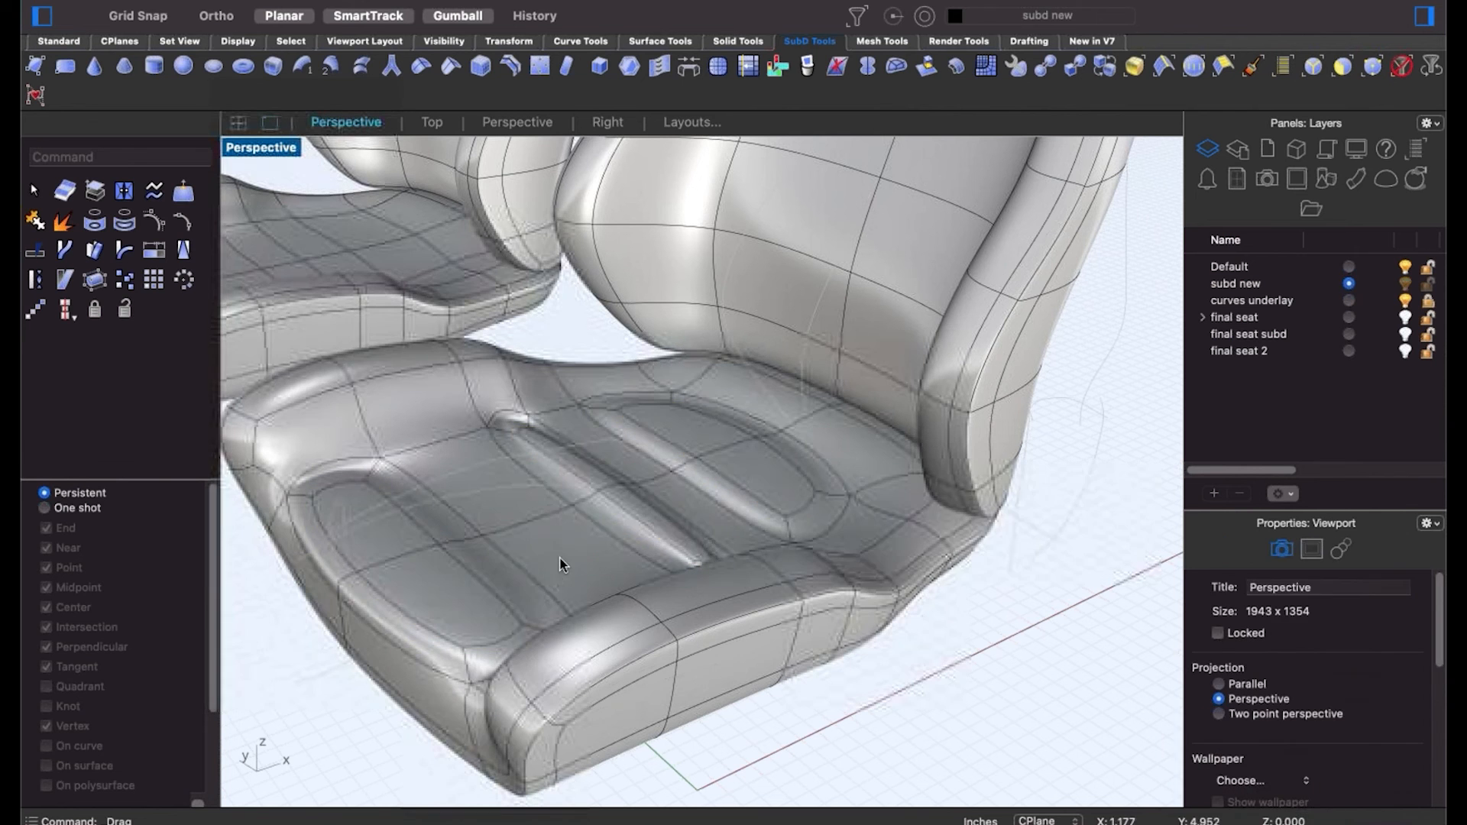
# Select the remaining second, fourth and sixth face rows of the seating surface and extrude them upward along Z with a separate extrusion.
pyautogui.keyDown('shift'); pyautogui.keyDown('super'); pyautogui.click(560, 559); pyautogui.keyUp('super'); pyautogui.keyUp('shift')
pyautogui.keyDown('shift'); pyautogui.keyDown('super'); pyautogui.click(480, 487); pyautogui.keyUp('super'); pyautogui.keyUp('shift')
pyautogui.keyDown('shift'); pyautogui.keyDown('super'); pyautogui.click(727, 524); pyautogui.keyUp('super'); pyautogui.keyUp('shift')
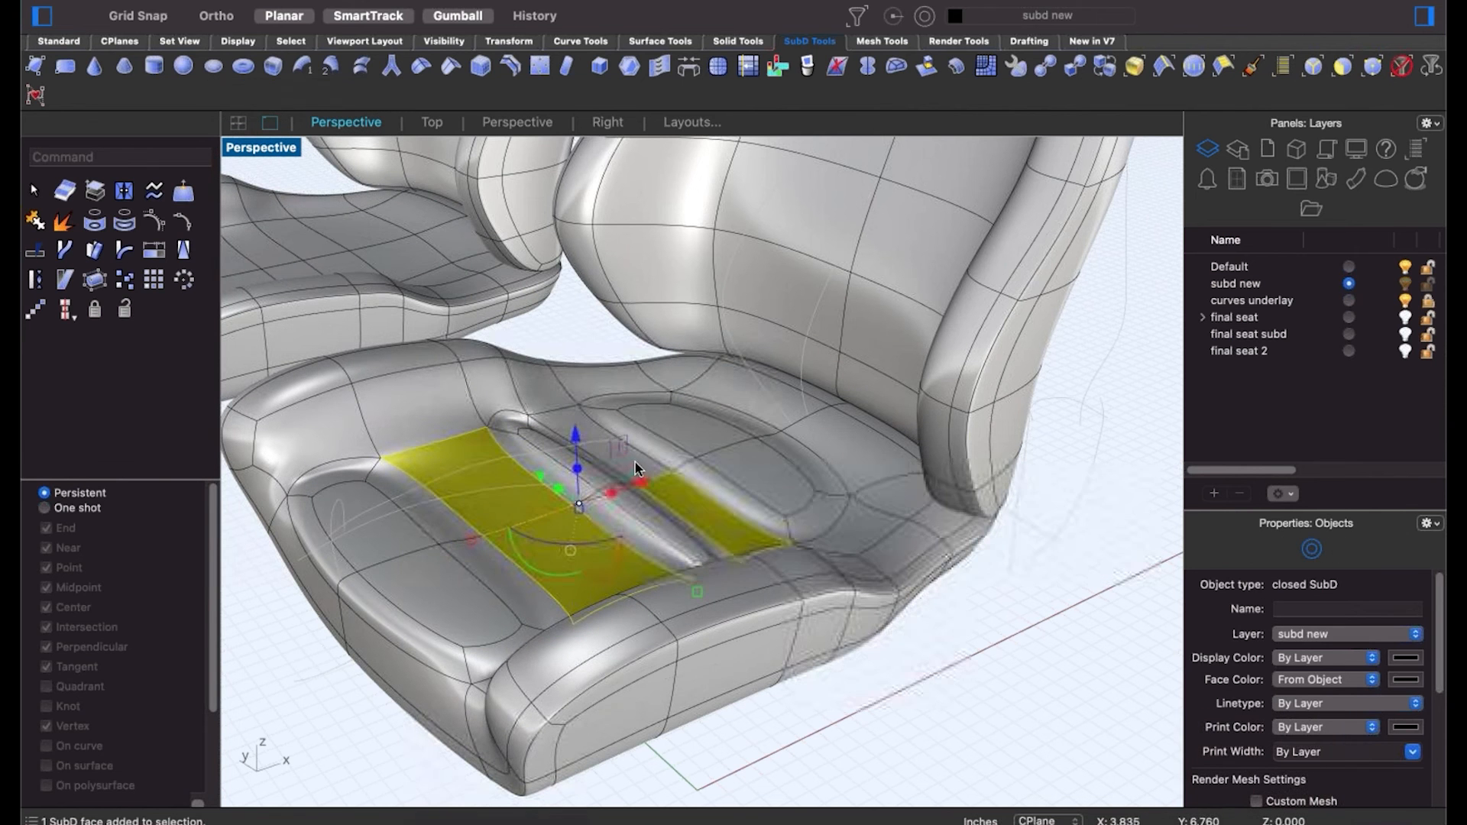
pyautogui.keyDown('shift'); pyautogui.keyDown('super'); pyautogui.click(611, 447); pyautogui.keyUp('super'); pyautogui.keyUp('shift')
pyautogui.keyDown('shift'); pyautogui.keyDown('super'); pyautogui.click(848, 452); pyautogui.keyUp('super'); pyautogui.keyUp('shift')
pyautogui.keyDown('shift'); pyautogui.keyDown('super'); pyautogui.click(776, 428); pyautogui.keyUp('super'); pyautogui.keyUp('shift')
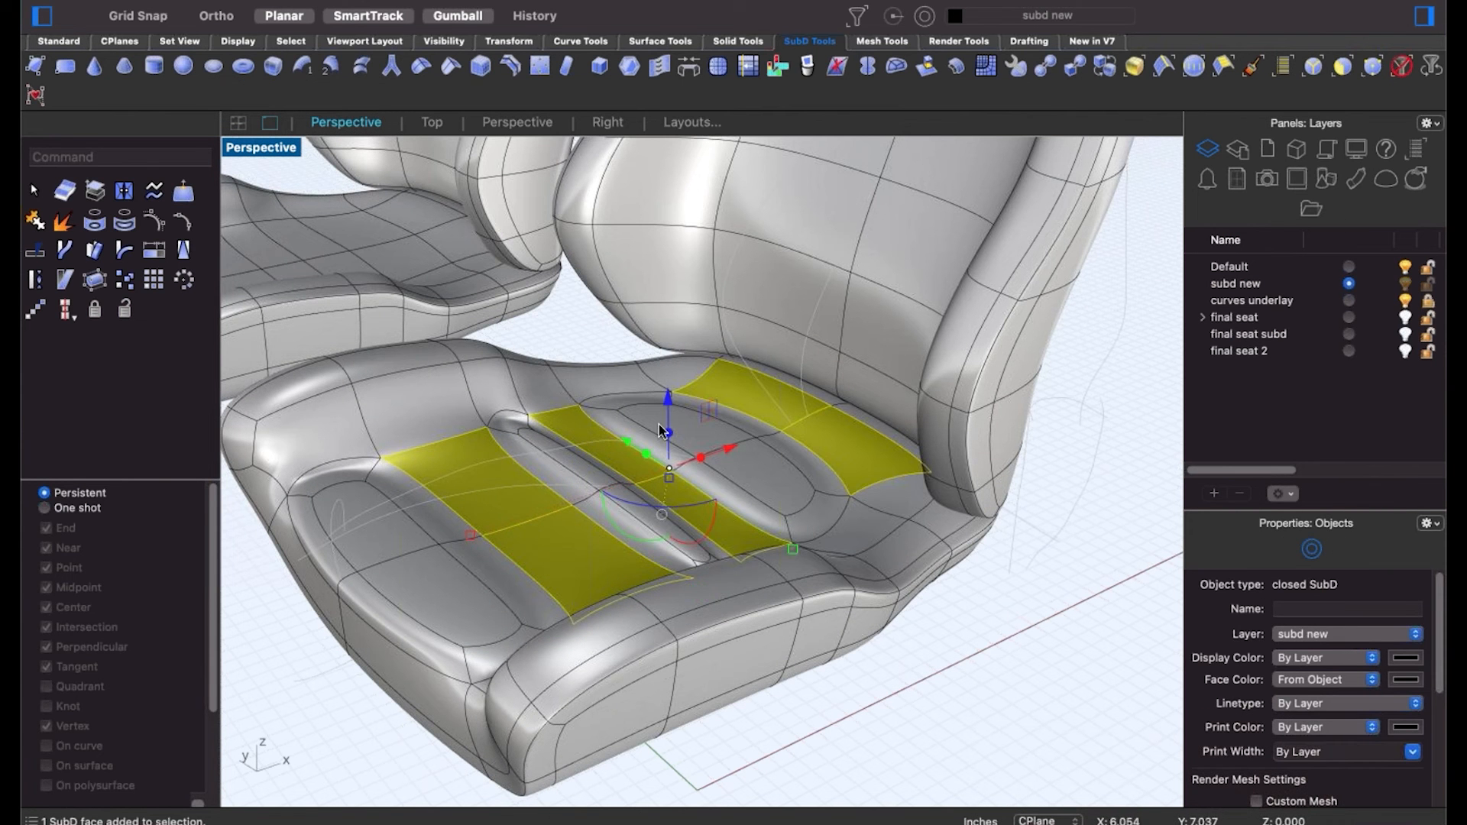
pyautogui.moveTo(666, 433); pyautogui.dragTo(655, 458)
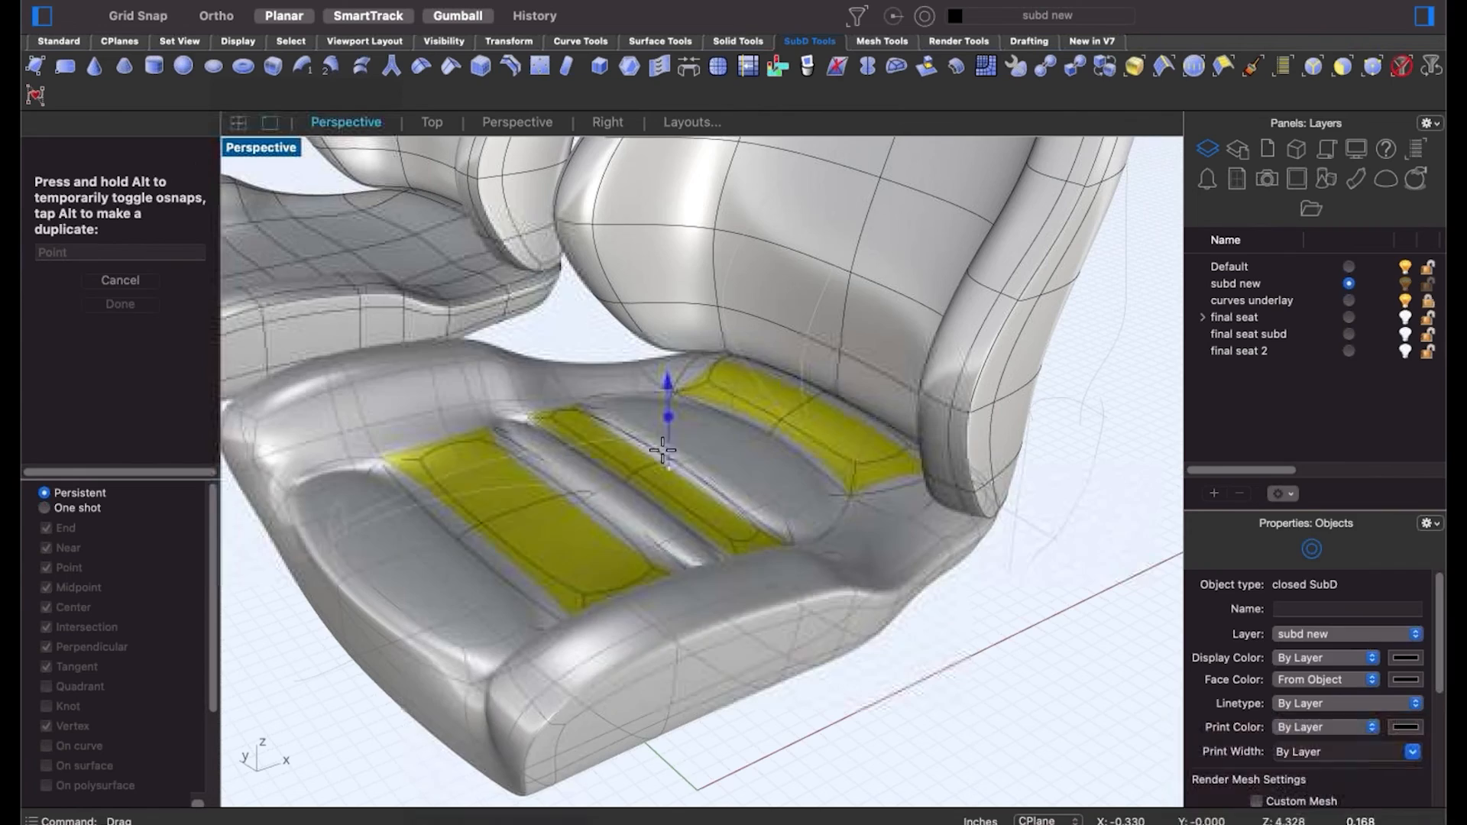
pyautogui.click(969, 654)
# Select the rear edge of the second raised panel and move it along X toward the seam with the third panel.
pyautogui.moveTo(620, 463); pyautogui.dragTo(581, 421, button='right')
pyautogui.scroll(5, 578, 434)
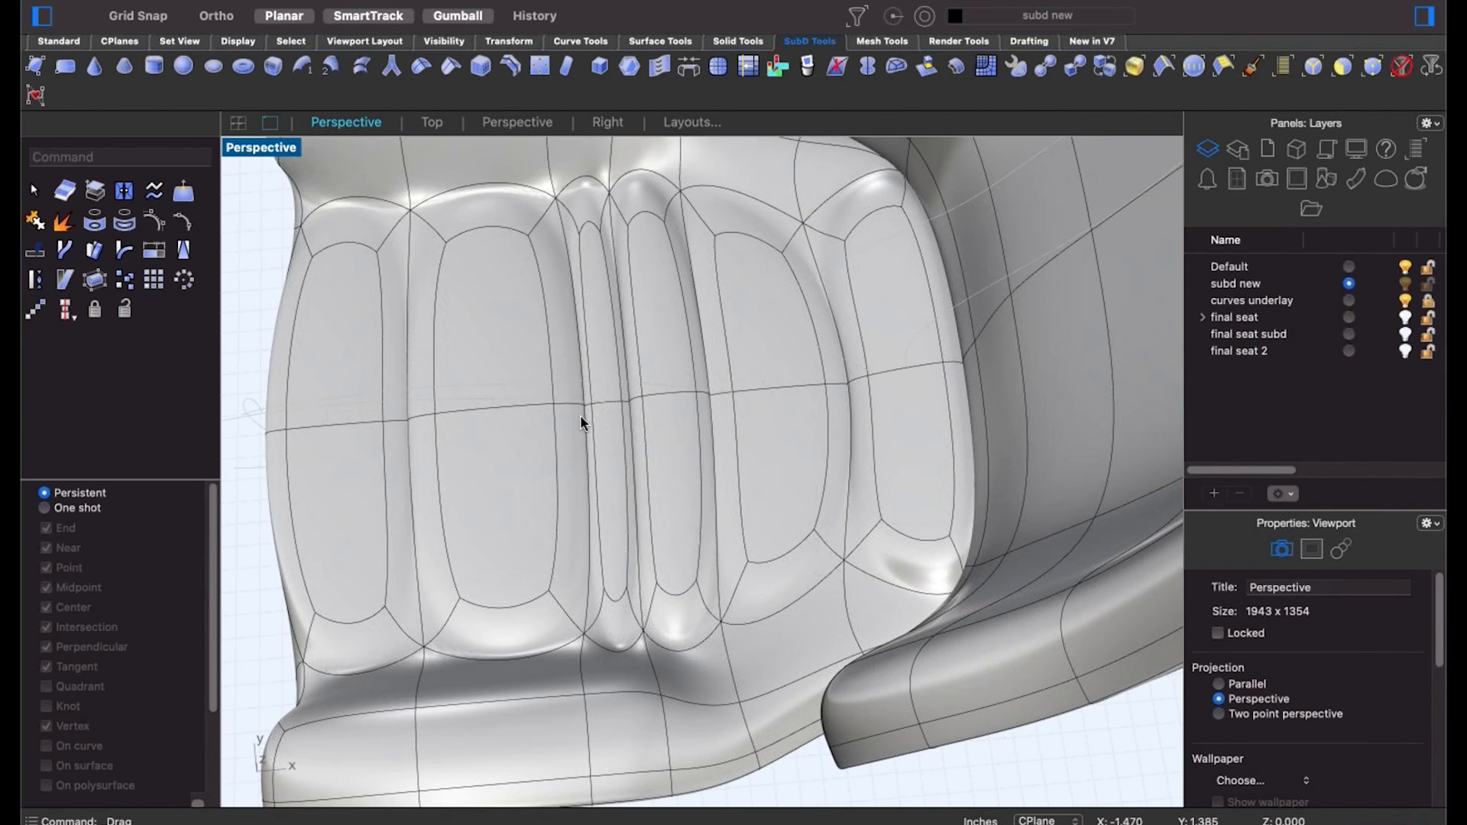
pyautogui.click(557, 420)
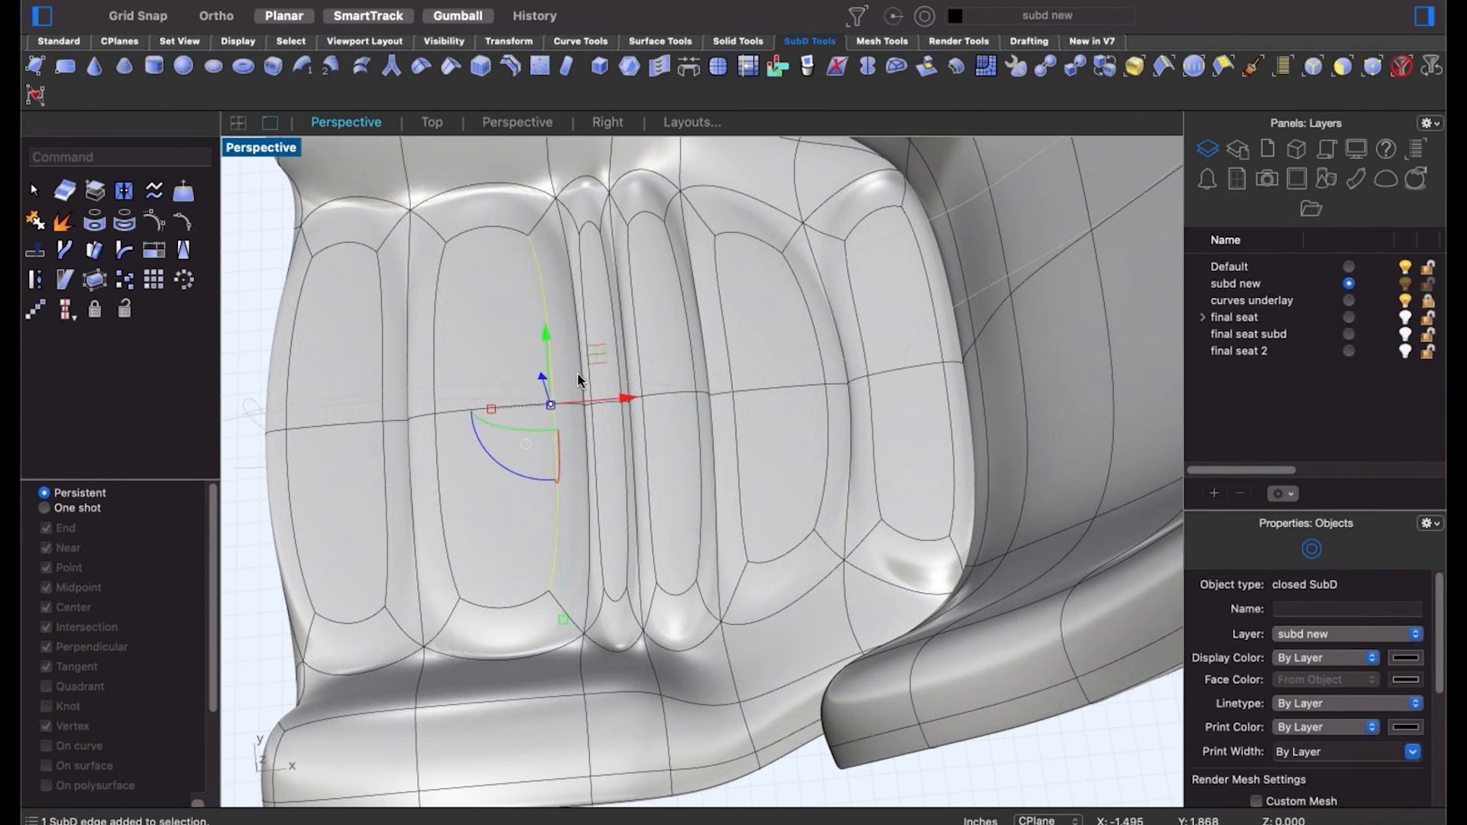
pyautogui.keyDown('shift'); pyautogui.click(598, 427); pyautogui.keyUp('shift')
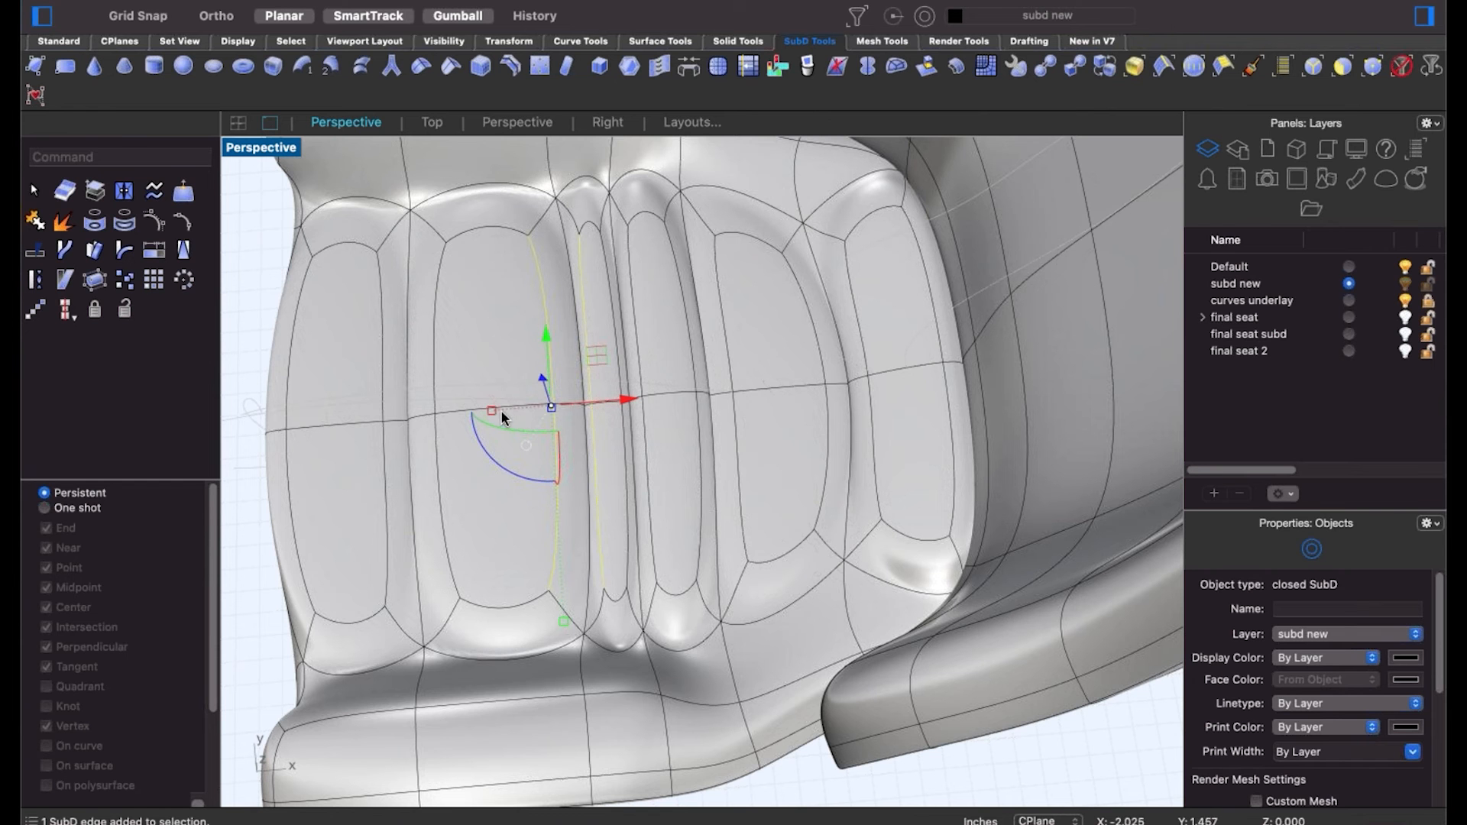
pyautogui.moveTo(510, 410); pyautogui.dragTo(502, 419)
pyautogui.press('Escape')
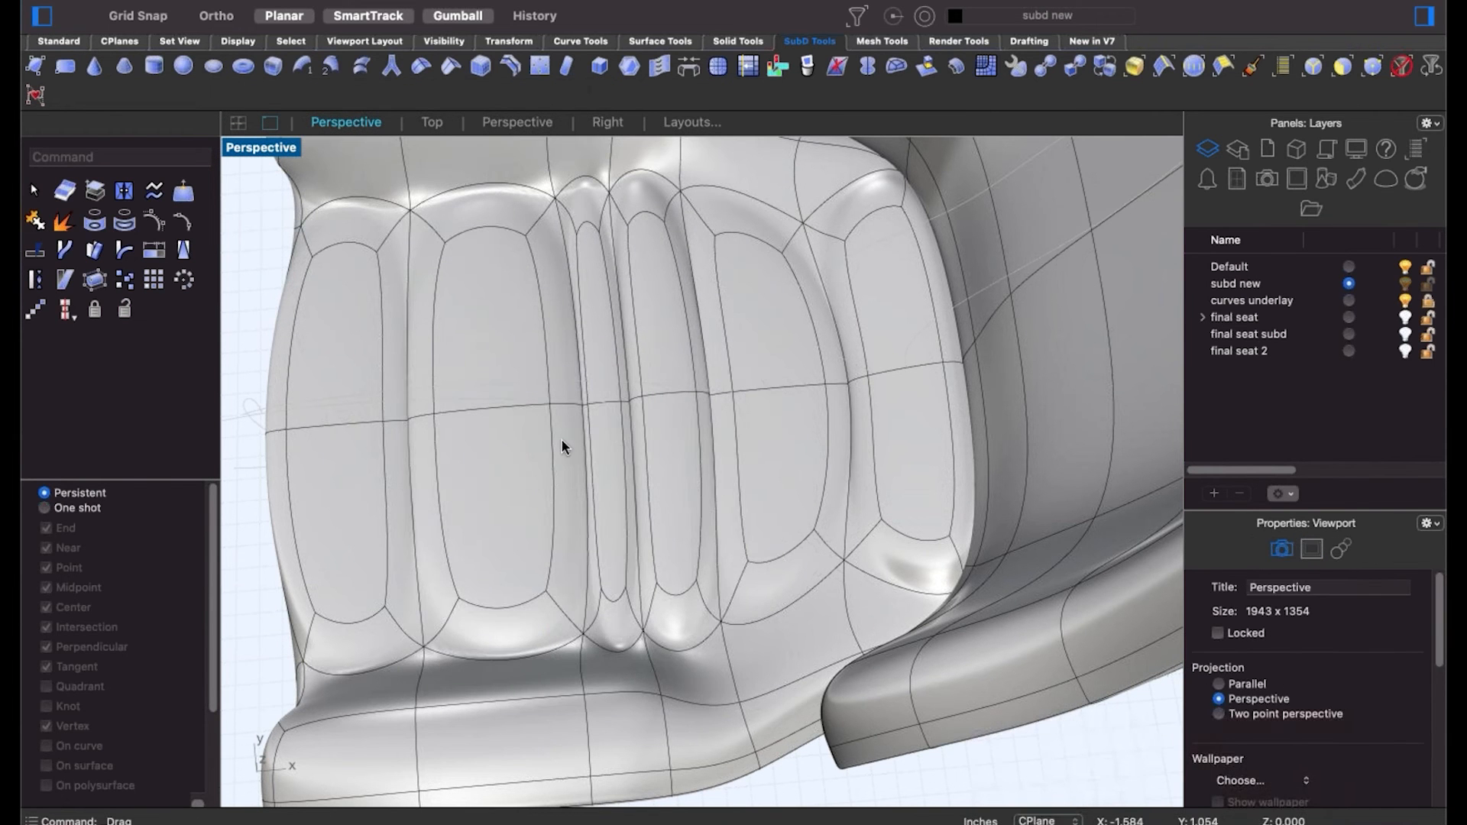
pyautogui.click(554, 437)
pyautogui.moveTo(547, 405); pyautogui.dragTo(578, 409)
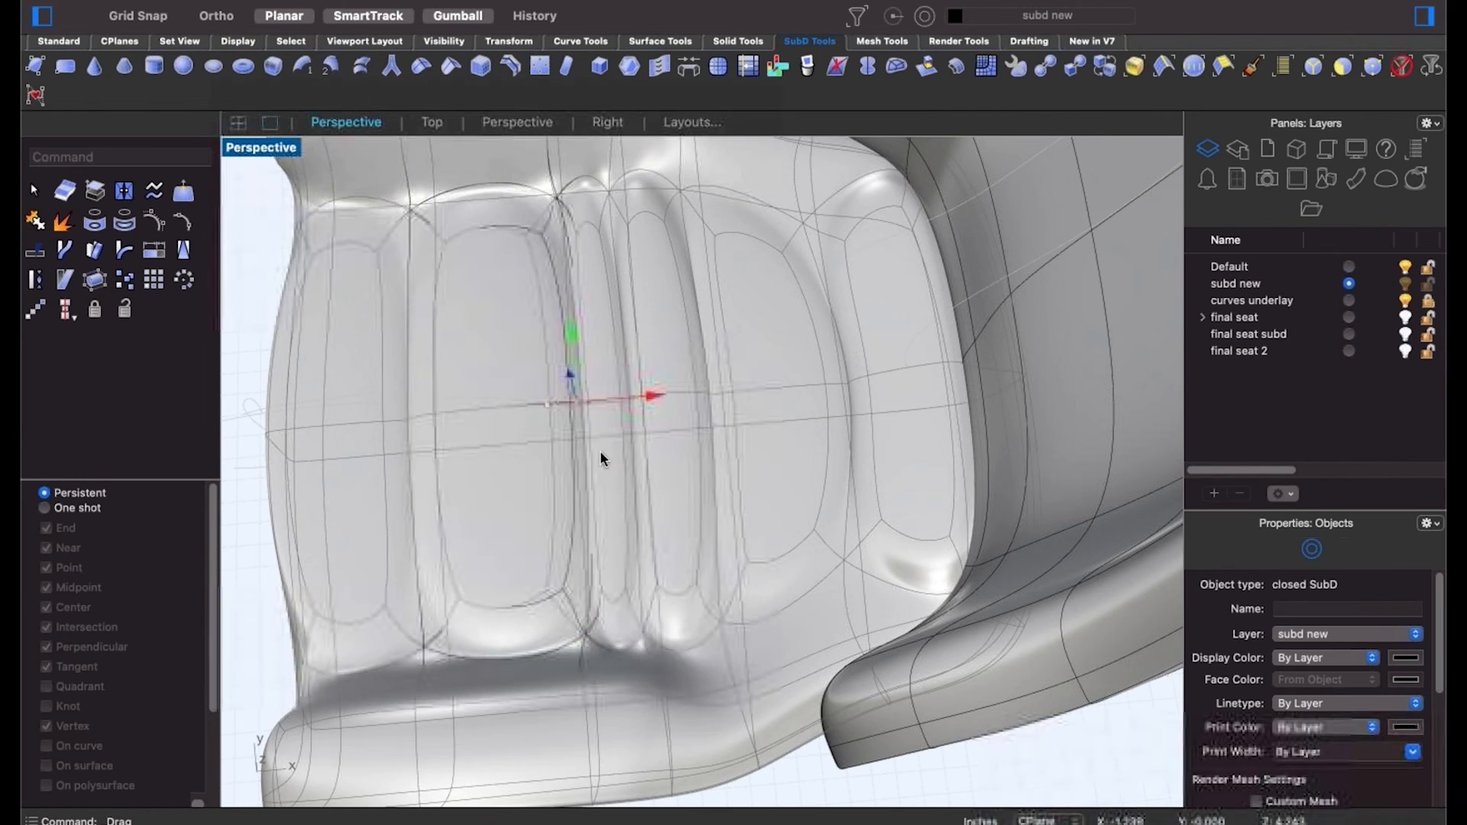
pyautogui.click(243, 330)
# Examine the seam between the cushion's first and second panels up close, and check the whole paneled cushion.
pyautogui.moveTo(534, 448); pyautogui.dragTo(637, 434, button='right')
pyautogui.scroll(8, 494, 378)
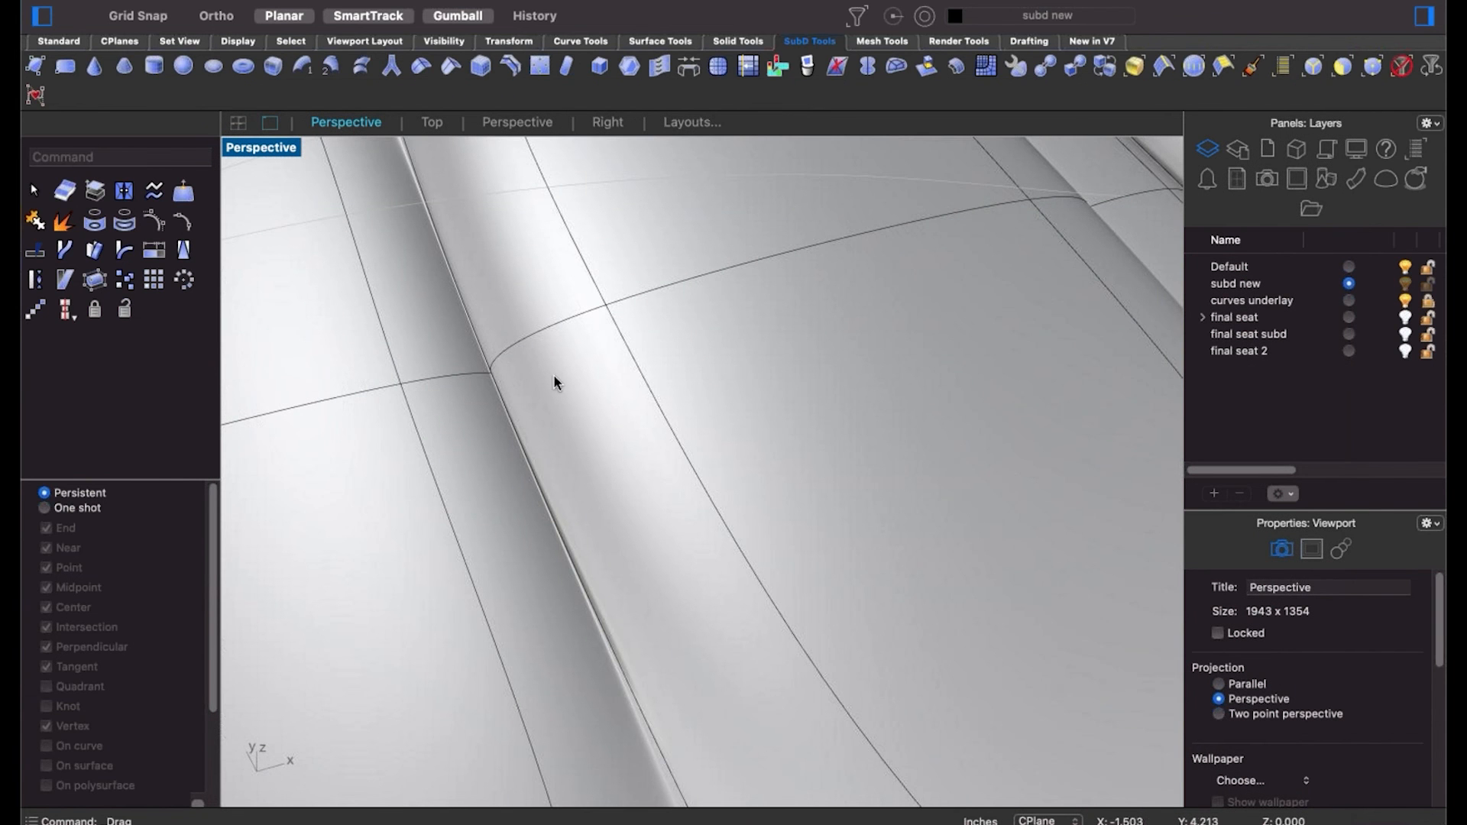
pyautogui.scroll(-8, 531, 379)
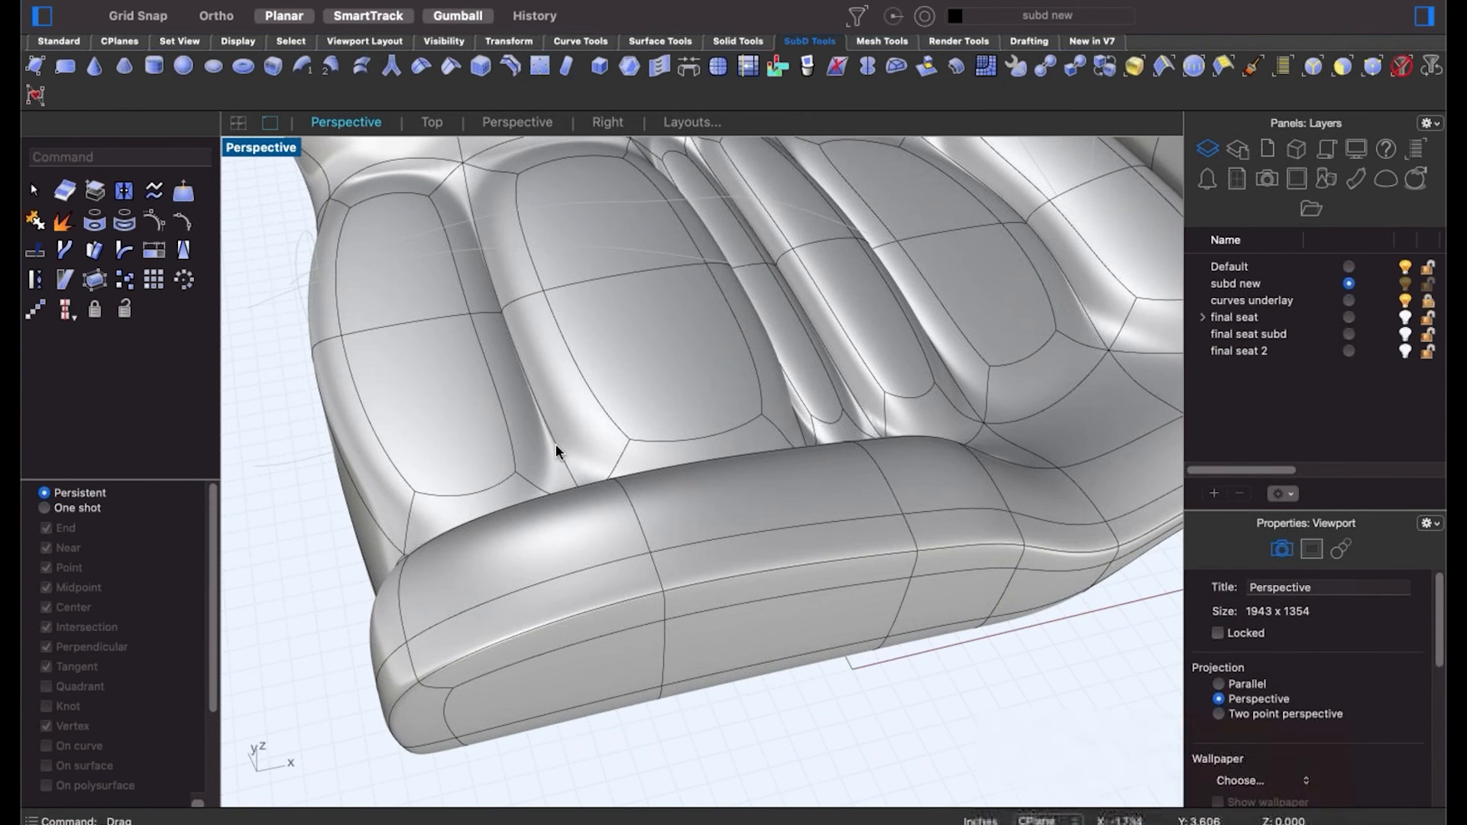
pyautogui.click(556, 443)
pyautogui.keyDown('shift'); pyautogui.click(474, 314); pyautogui.keyUp('shift')
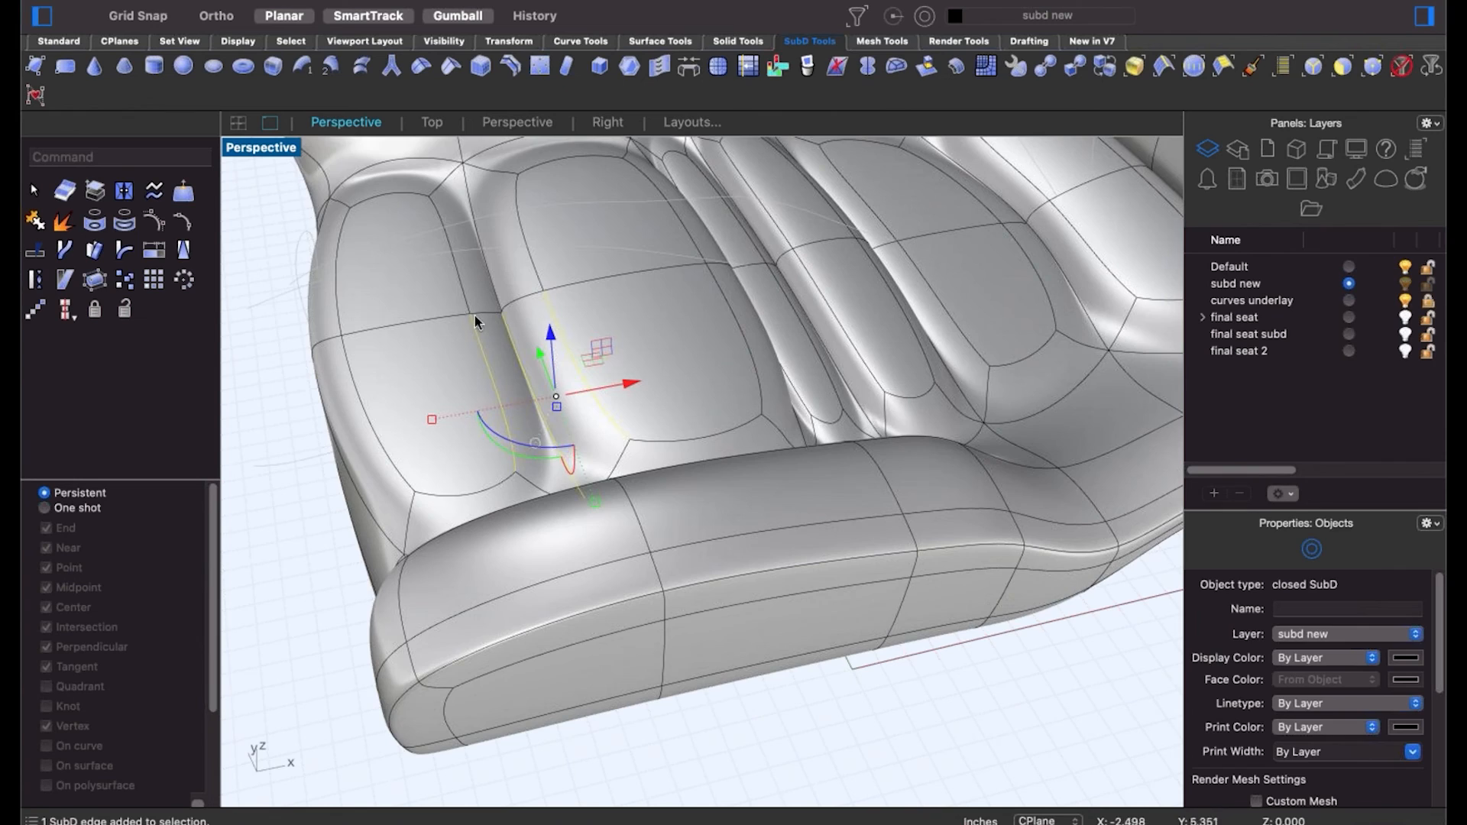
pyautogui.scroll(-6, 539, 395)
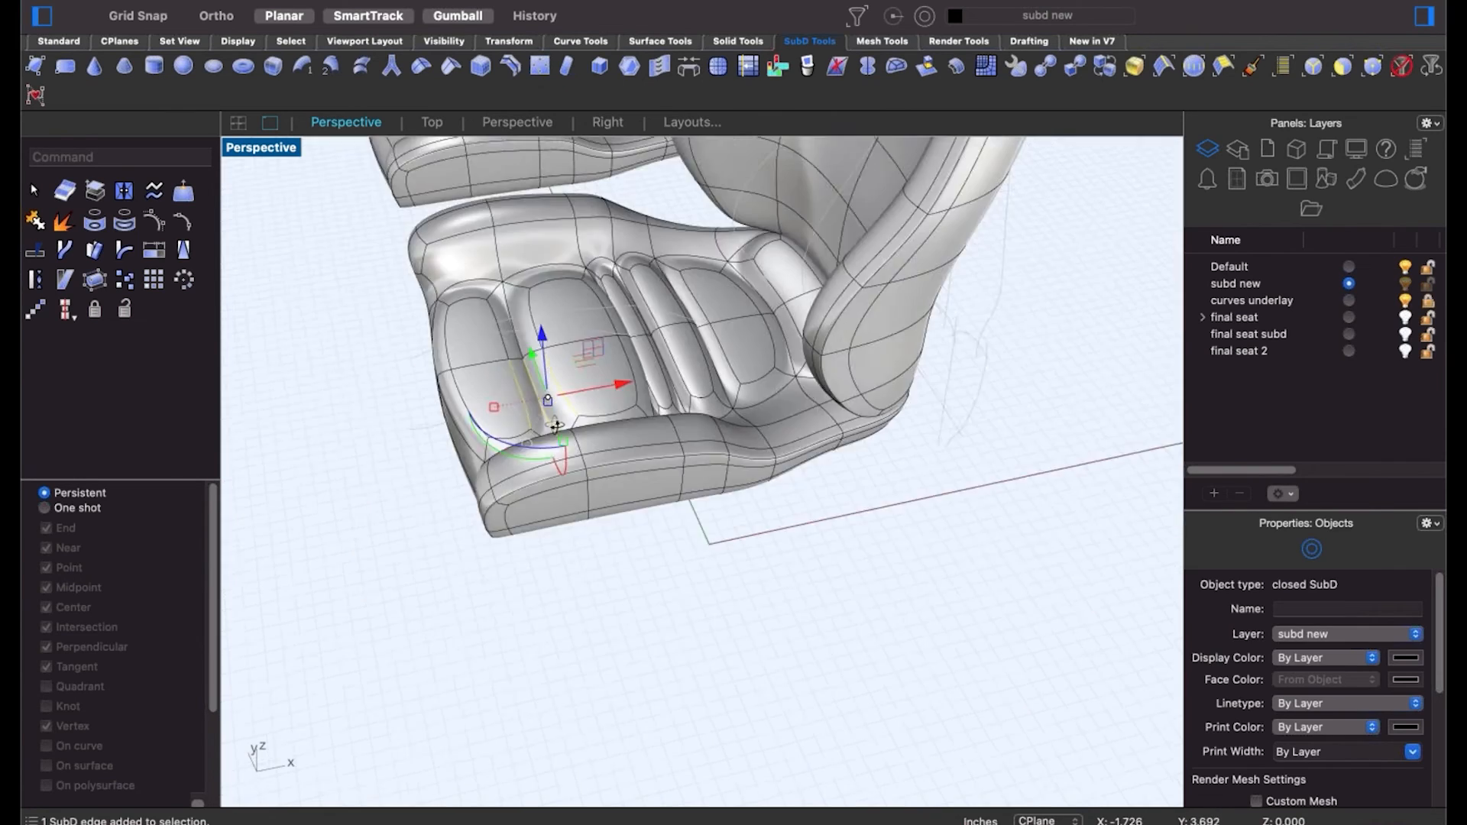
pyautogui.moveTo(753, 497); pyautogui.dragTo(833, 553, button='right')
pyautogui.click(851, 534)
pyautogui.scroll(3, 804, 537)
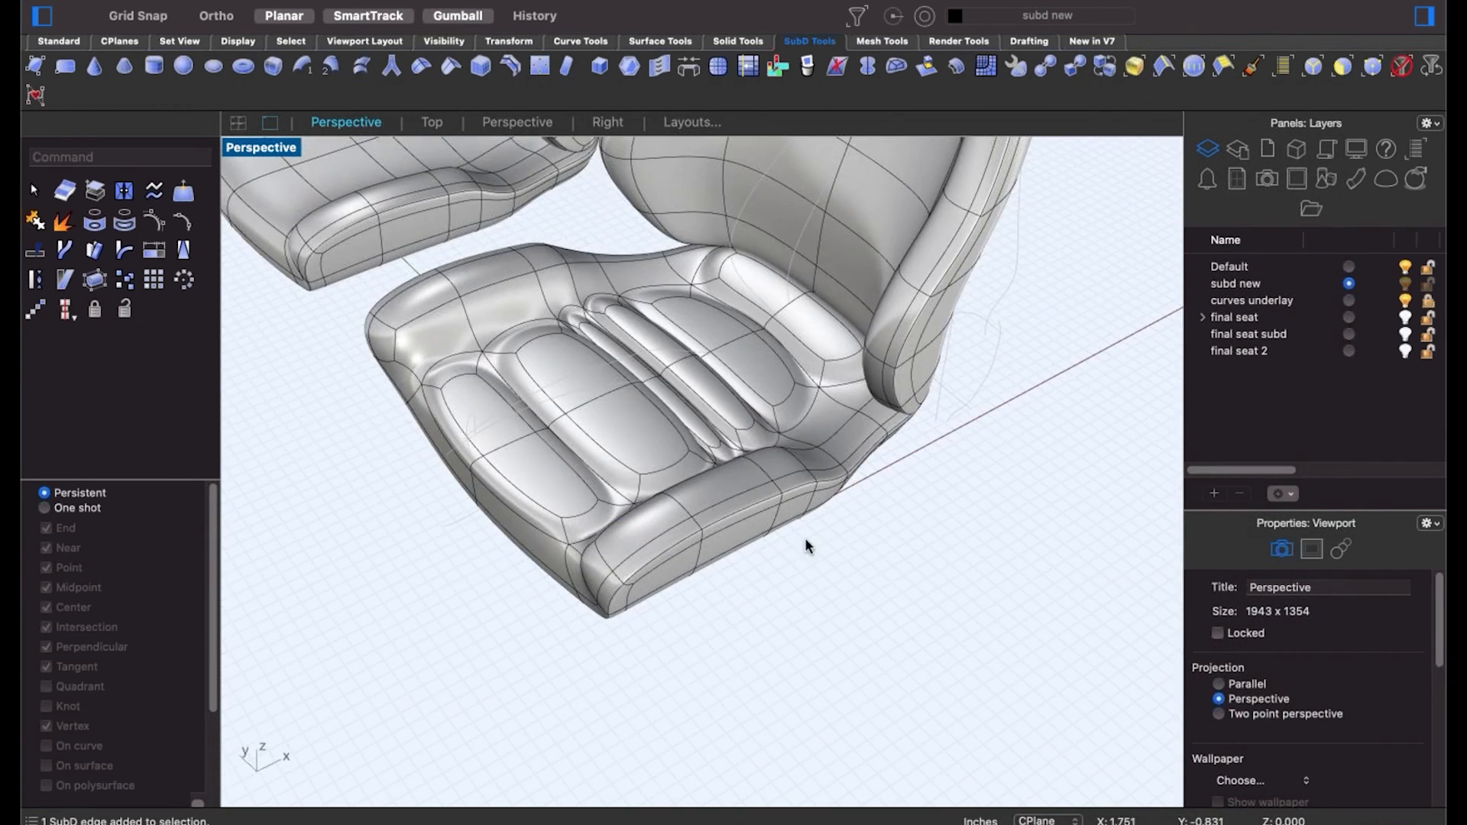
# Switch the SubD display from smooth to flat and inspect the wall face between the cushion's first and second panels.
pyautogui.press('Tab')
pyautogui.scroll(8, 585, 451)
pyautogui.moveTo(592, 447)
pyautogui.mouseDown(button='right')
pyautogui.moveTo(609, 436)
pyautogui.moveTo(632, 451)
pyautogui.moveTo(610, 431)
pyautogui.mouseUp(button='right')
pyautogui.scroll(3, 604, 428)
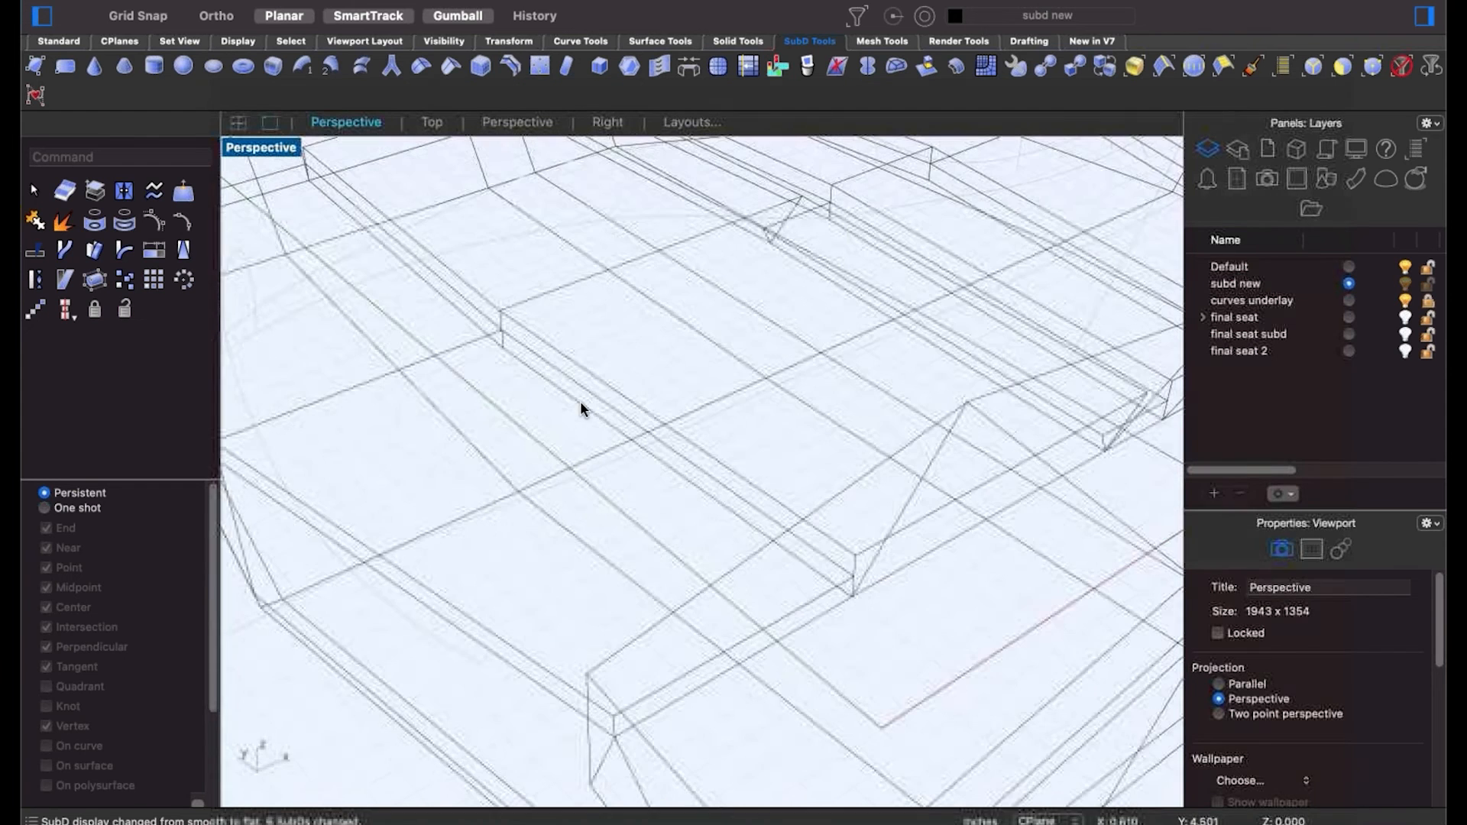
pyautogui.keyDown('ctrl'); pyautogui.keyDown('shift'); pyautogui.click(497, 331); pyautogui.keyUp('shift'); pyautogui.keyUp('ctrl')
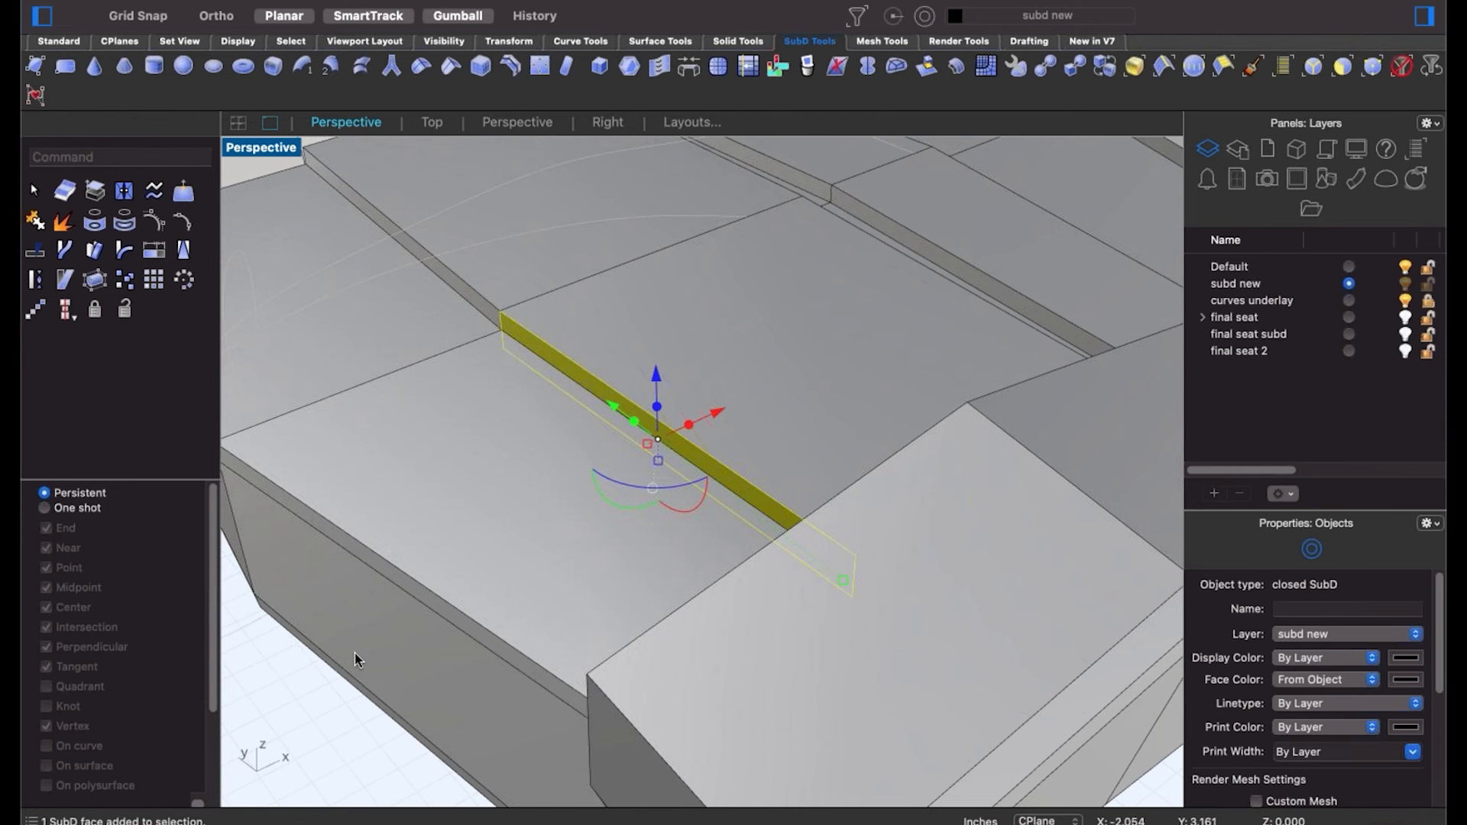
pyautogui.click(611, 458)
pyautogui.click(319, 730)
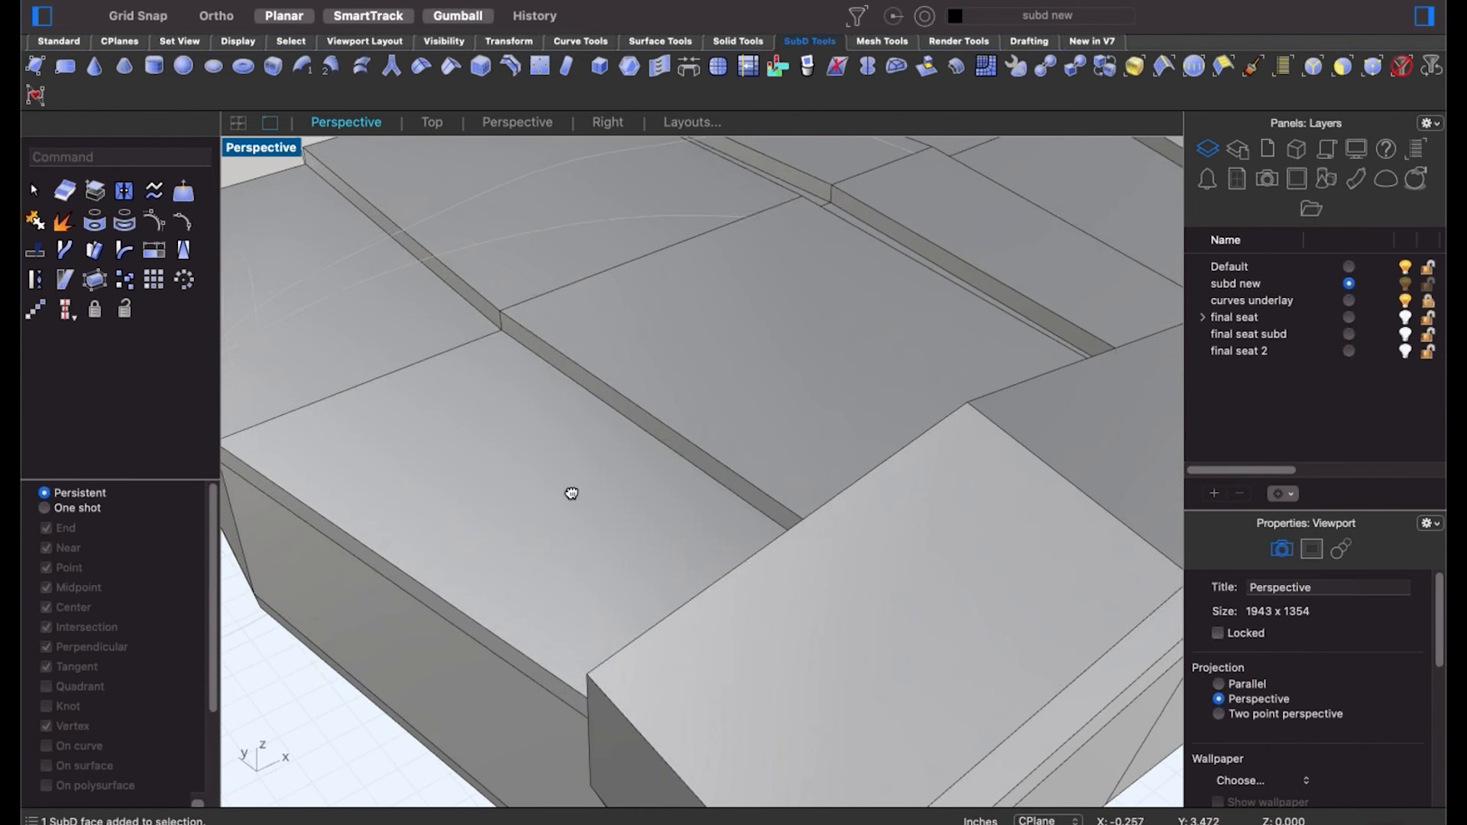
# Select the front panel's rear top edges without the vertical edge, and raise them along Z toward the second panel's top edge.
pyautogui.keyDown('shift'); pyautogui.moveTo(571, 494); pyautogui.dragTo(717, 388, button='right'); pyautogui.keyUp('shift')
pyautogui.scroll(3, 704, 388)
pyautogui.keyDown('ctrl'); pyautogui.keyDown('shift'); pyautogui.click(689, 376); pyautogui.keyUp('shift'); pyautogui.keyUp('ctrl')
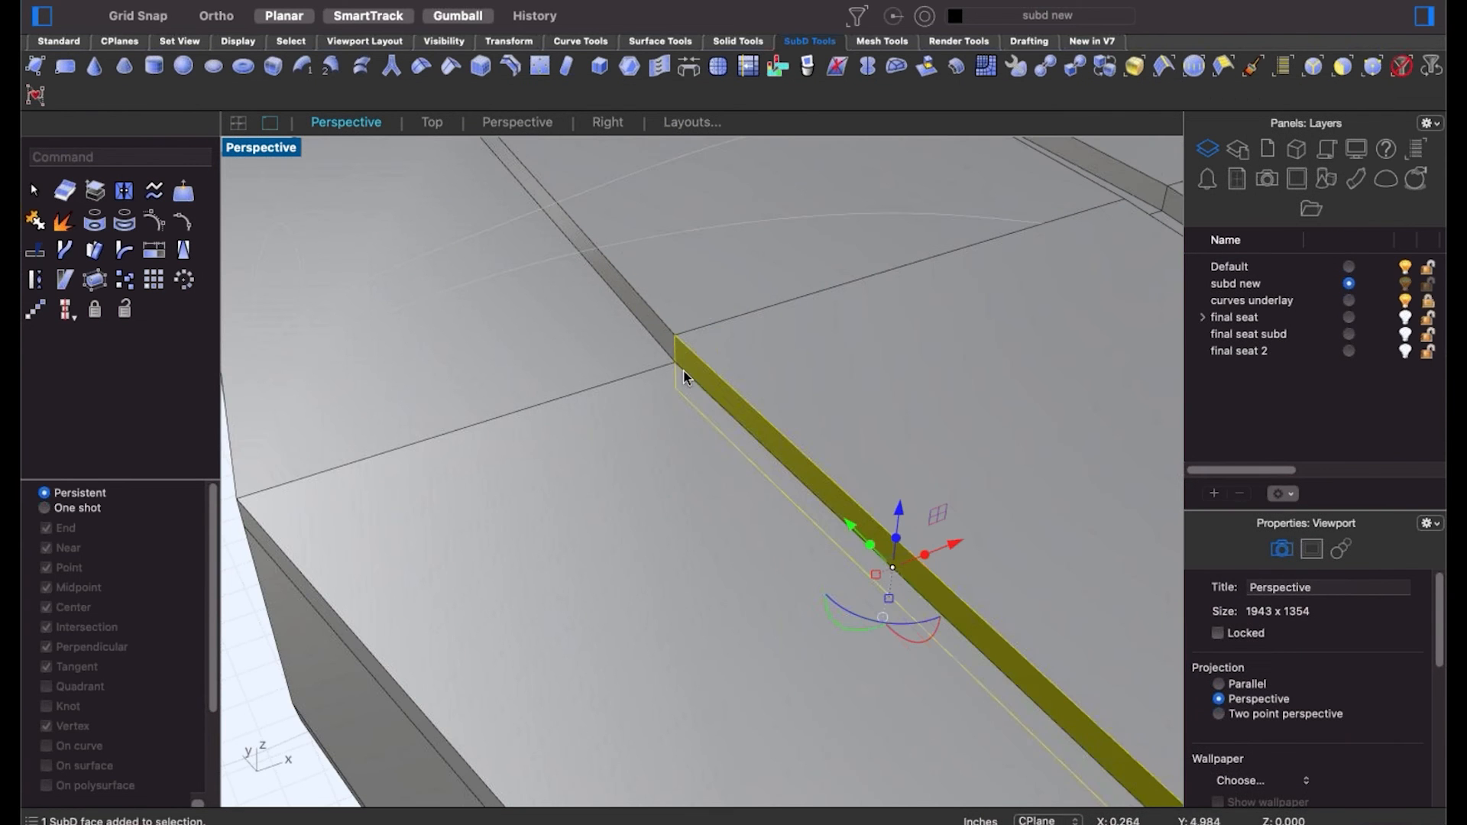
pyautogui.press('Escape')
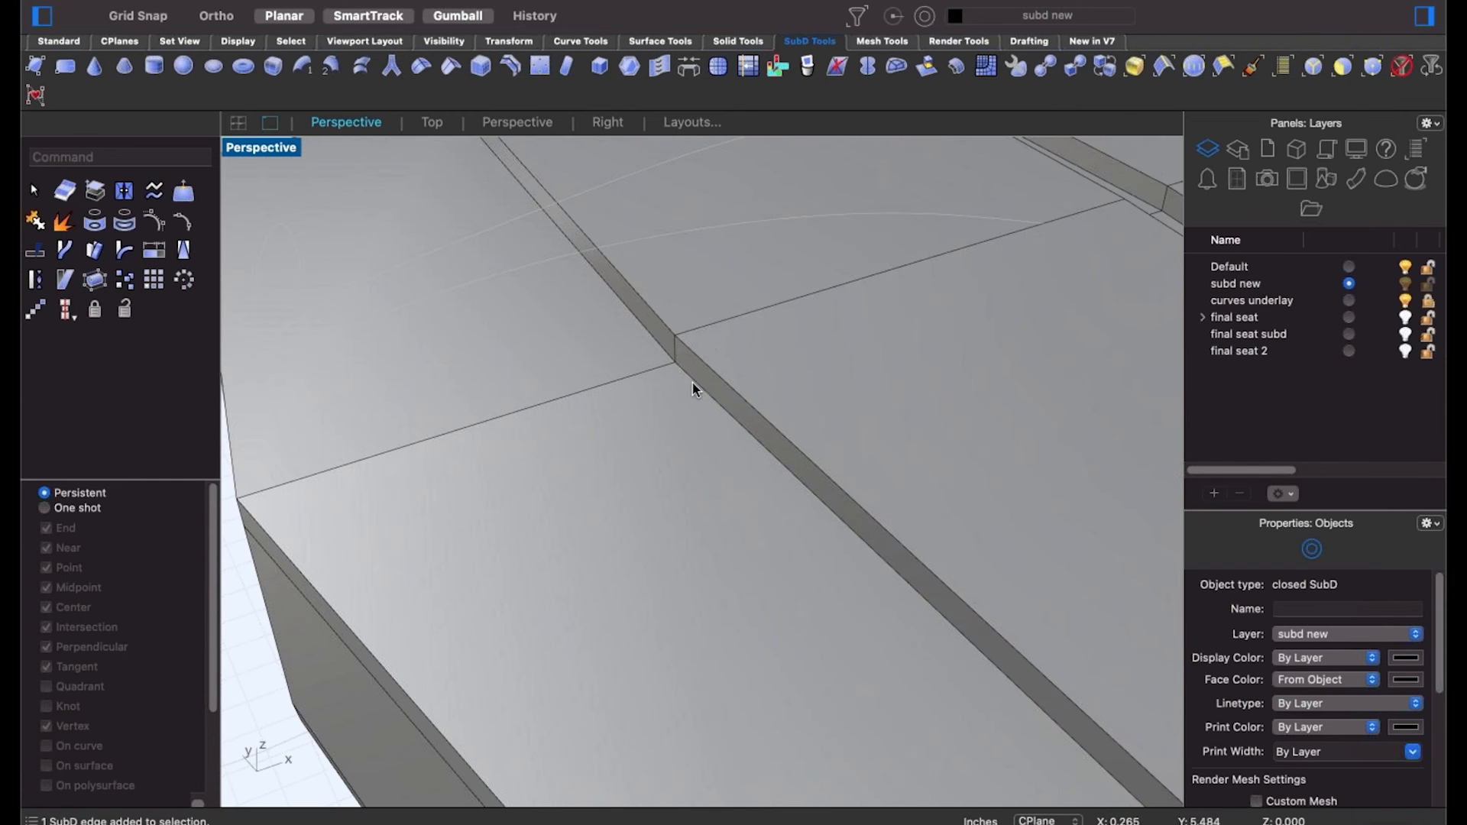
pyautogui.keyDown('ctrl'); pyautogui.keyDown('shift'); pyautogui.click(687, 379); pyautogui.keyUp('shift'); pyautogui.keyUp('ctrl')
pyautogui.keyDown('ctrl'); pyautogui.keyDown('shift'); pyautogui.click(667, 356); pyautogui.keyUp('shift'); pyautogui.keyUp('ctrl')
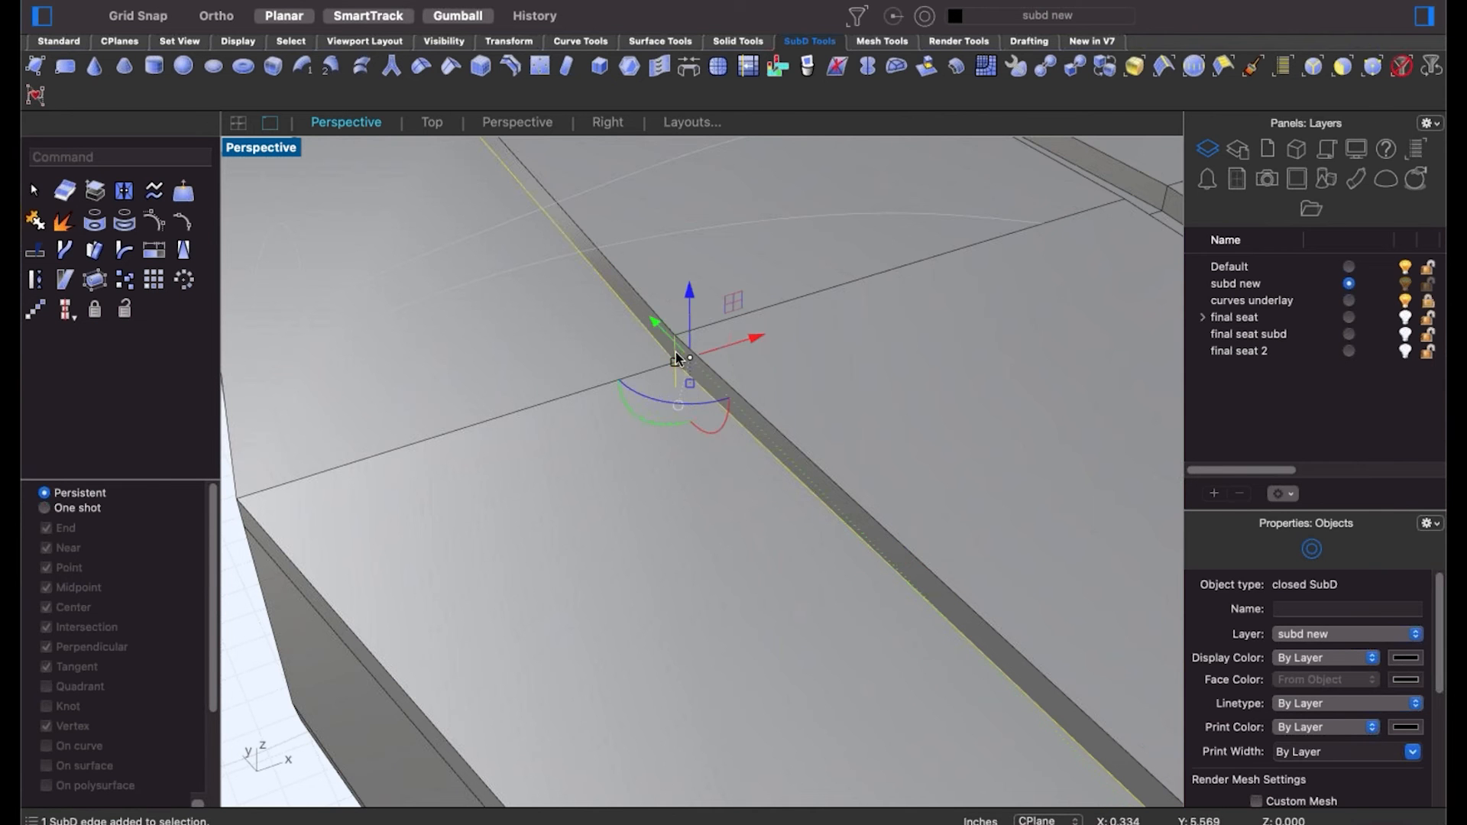
pyautogui.click(677, 359)
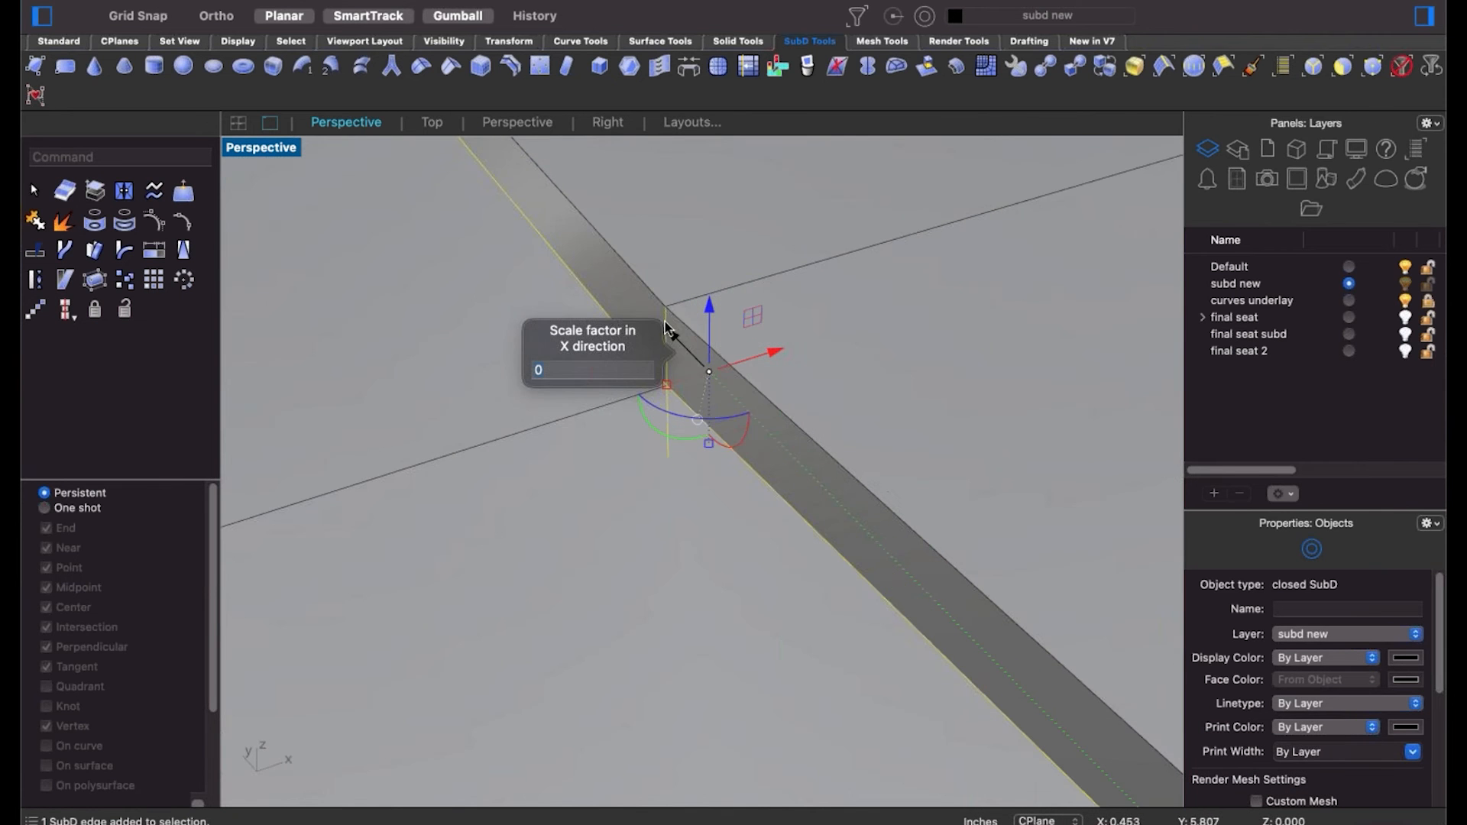
pyautogui.keyDown('ctrl'); pyautogui.click(666, 321); pyautogui.keyUp('ctrl')
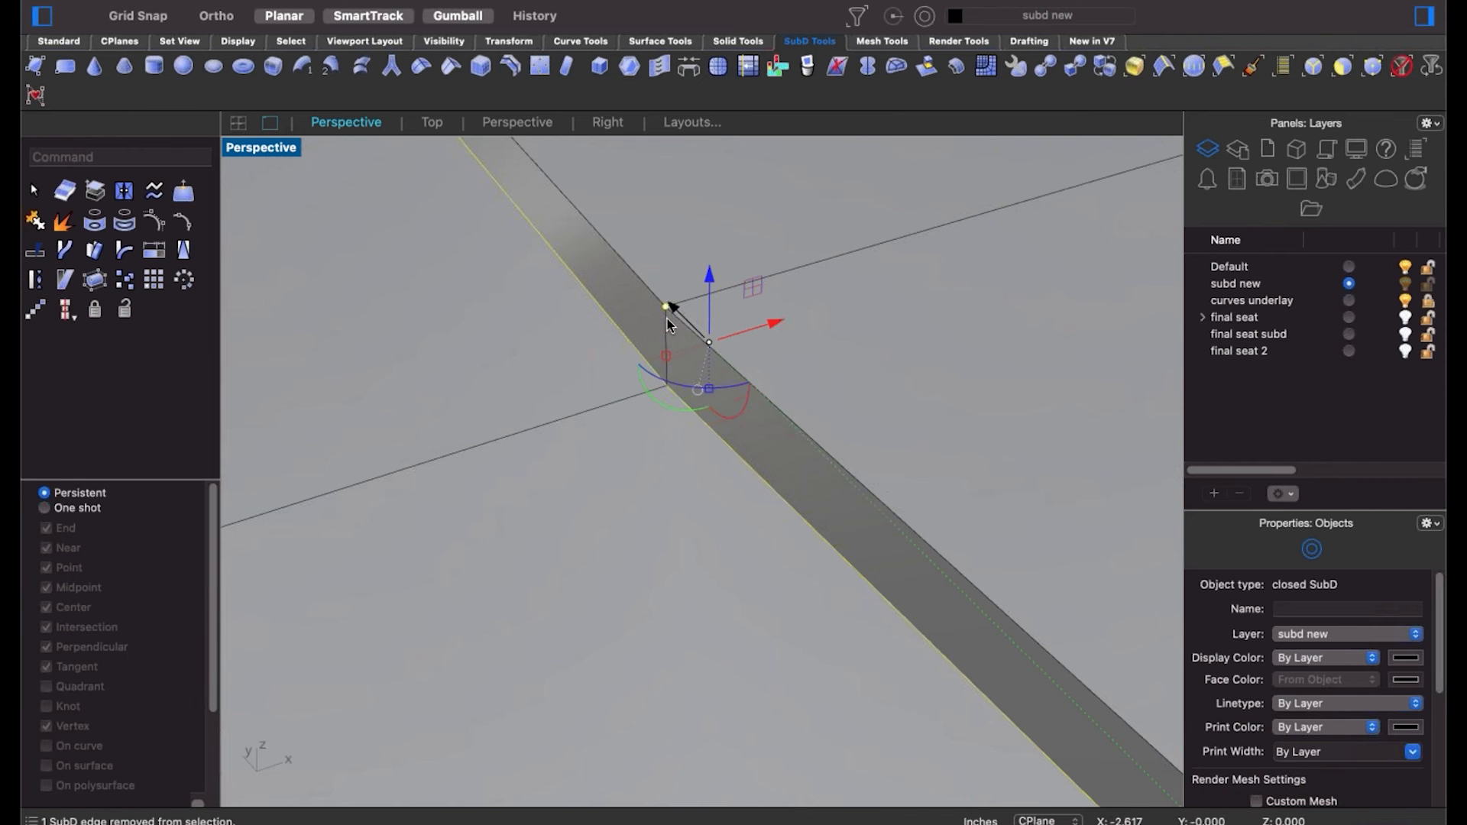
pyautogui.keyDown('ctrl'); pyautogui.click(667, 320); pyautogui.keyUp('ctrl')
pyautogui.moveTo(710, 312); pyautogui.dragTo(705, 309)
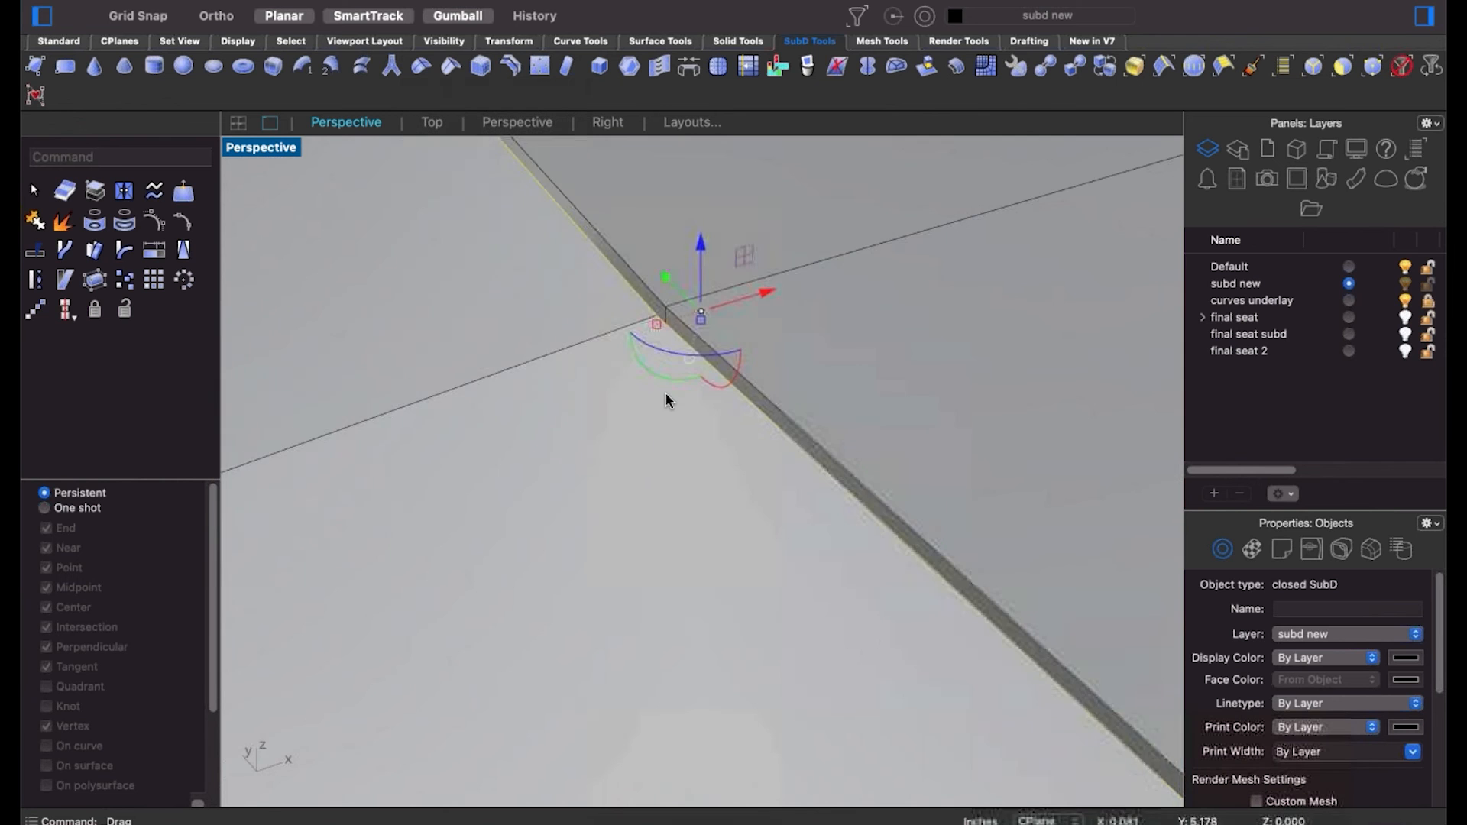
# Switch the SubD display from flat back to smooth and clear the selection on the paneled cushion.
pyautogui.scroll(-10, 666, 398)
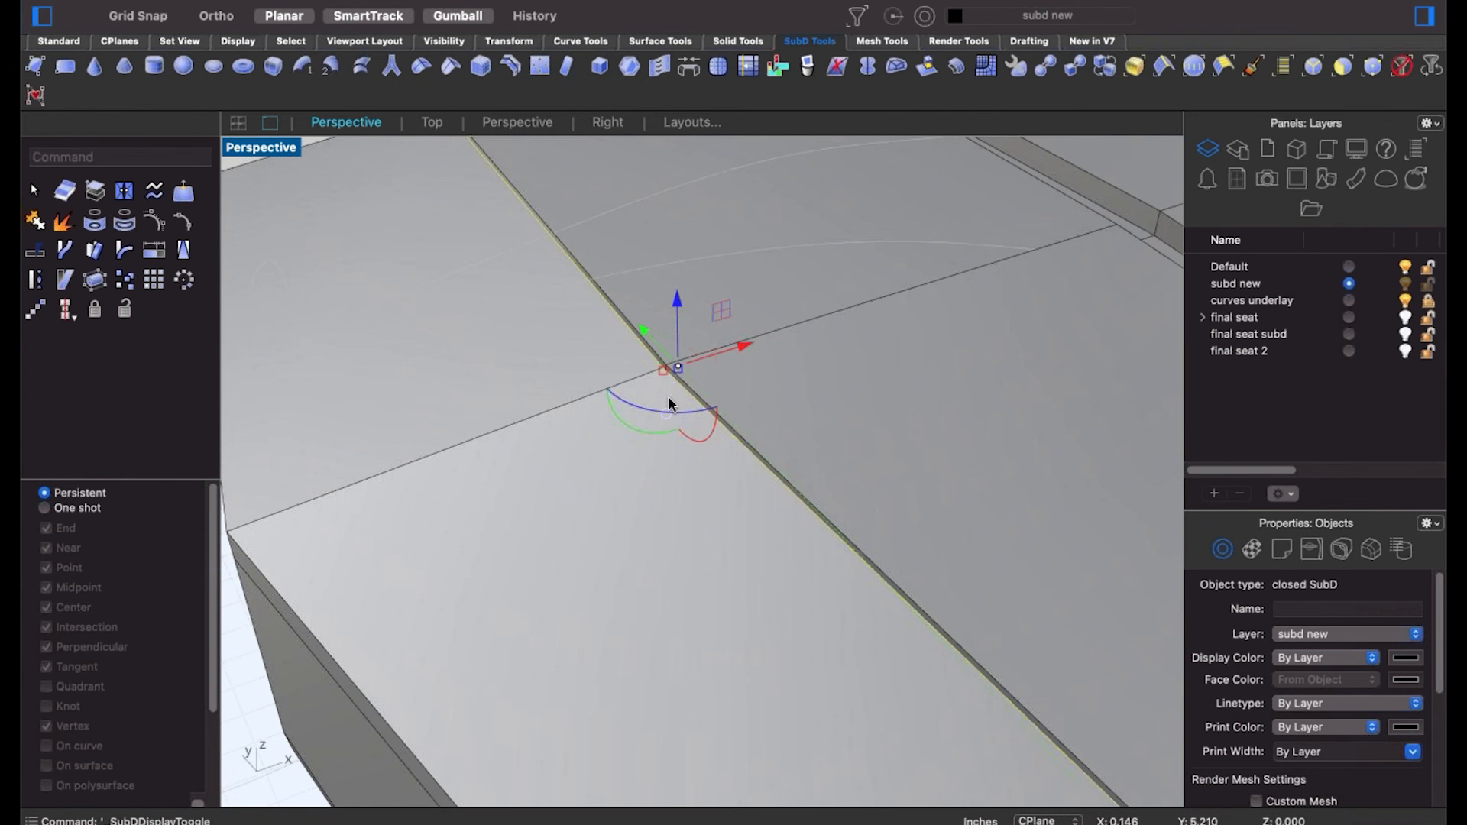
pyautogui.scroll(-5, 668, 397)
pyautogui.press('Tab')
pyautogui.click(633, 531)
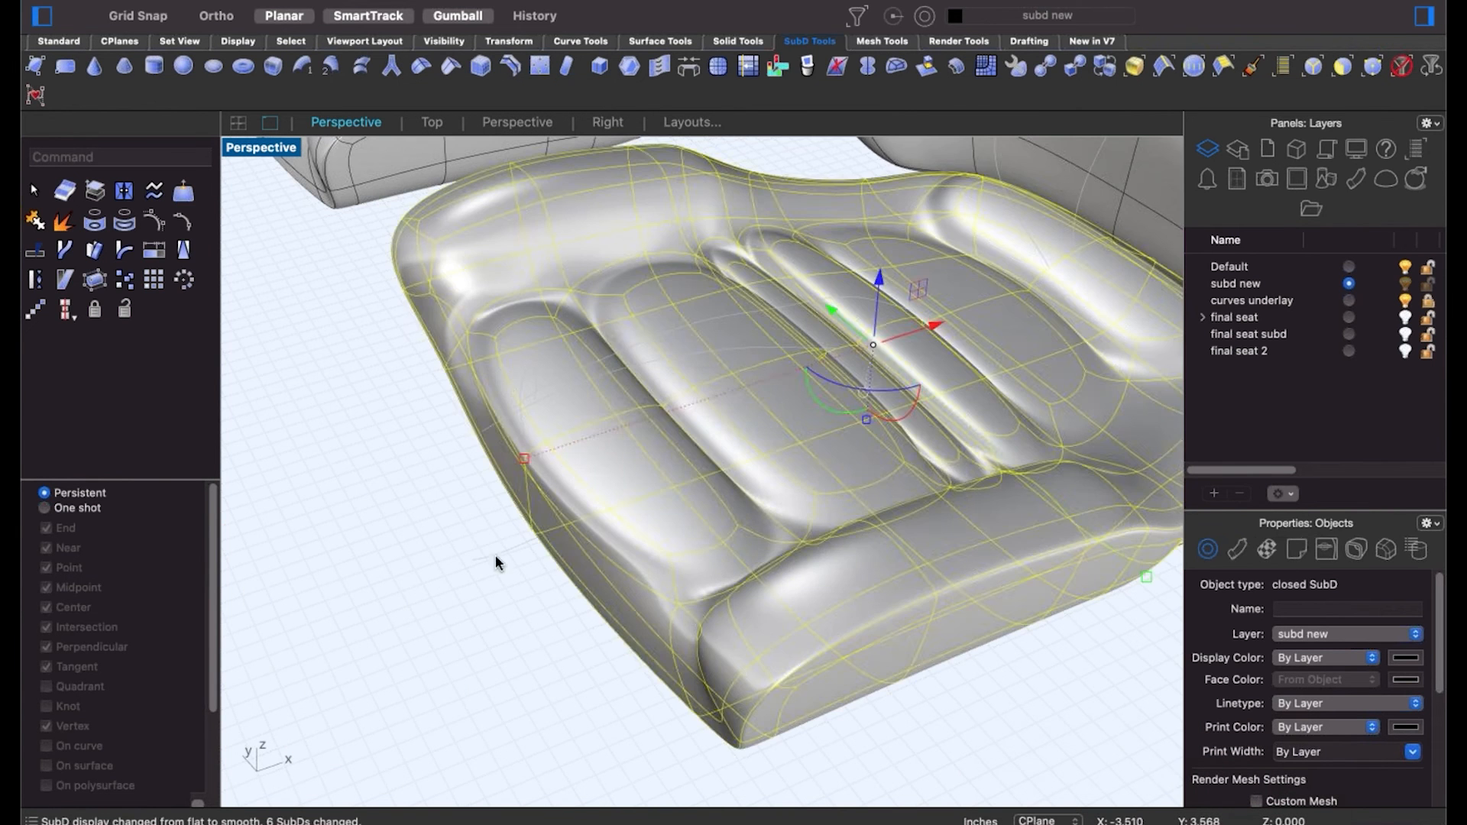
pyautogui.click(495, 555)
# Extrude three alternating face rows of the duplicated seat's backrest, starting with the lowest row, forward along X into raised panels.
pyautogui.moveTo(707, 455)
pyautogui.mouseDown(button='right')
pyautogui.moveTo(773, 465)
pyautogui.moveTo(813, 401)
pyautogui.moveTo(866, 426)
pyautogui.moveTo(814, 461)
pyautogui.moveTo(856, 466)
pyautogui.moveTo(836, 499)
pyautogui.moveTo(756, 512)
pyautogui.mouseUp(button='right')
pyautogui.keyDown('shift'); pyautogui.moveTo(812, 495); pyautogui.dragTo(785, 536, button='right'); pyautogui.keyUp('shift')
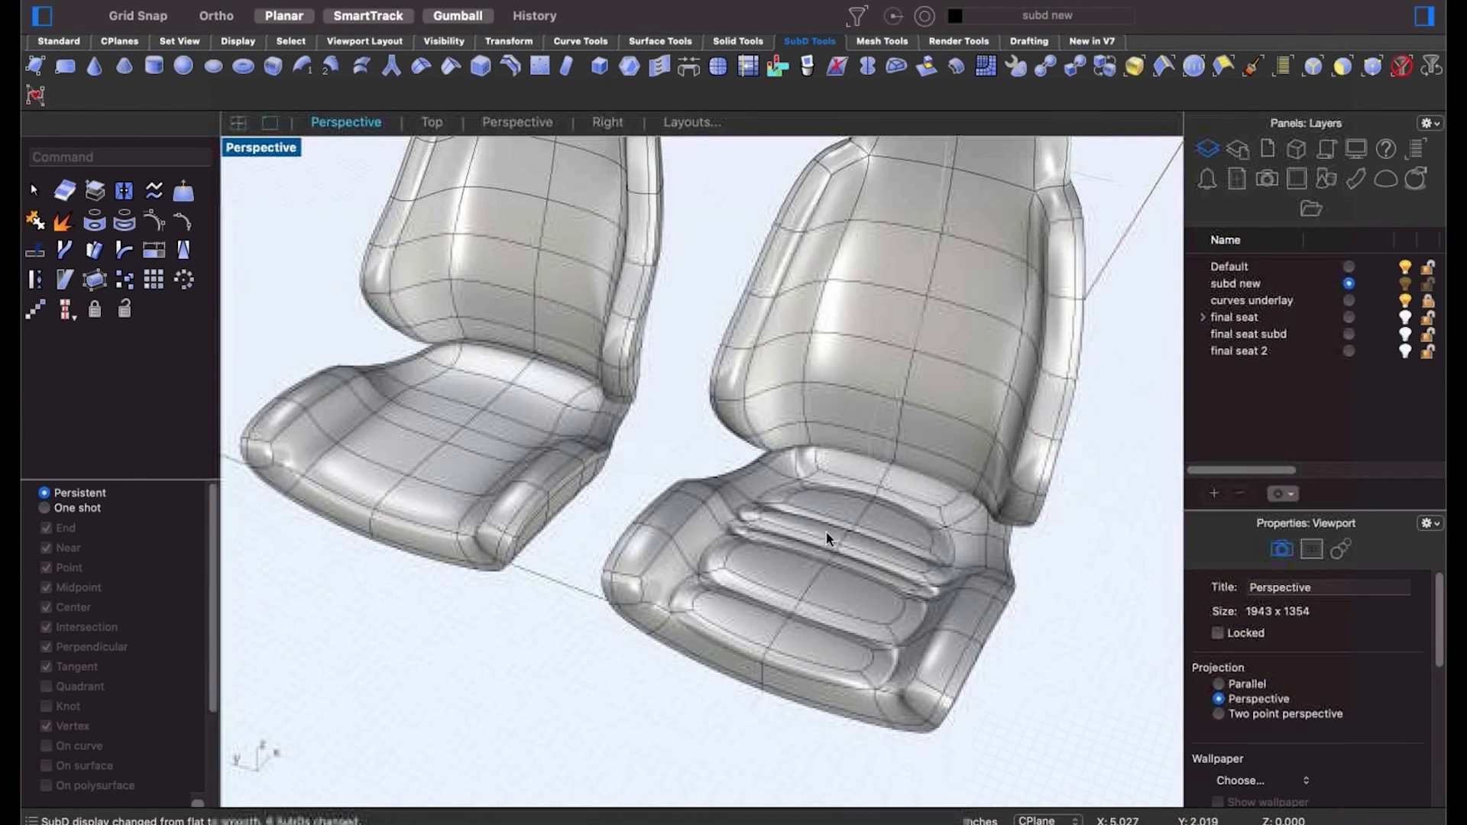
pyautogui.scroll(5, 842, 446)
pyautogui.keyDown('shift'); pyautogui.keyDown('super'); pyautogui.click(842, 444); pyautogui.keyUp('super'); pyautogui.keyUp('shift')
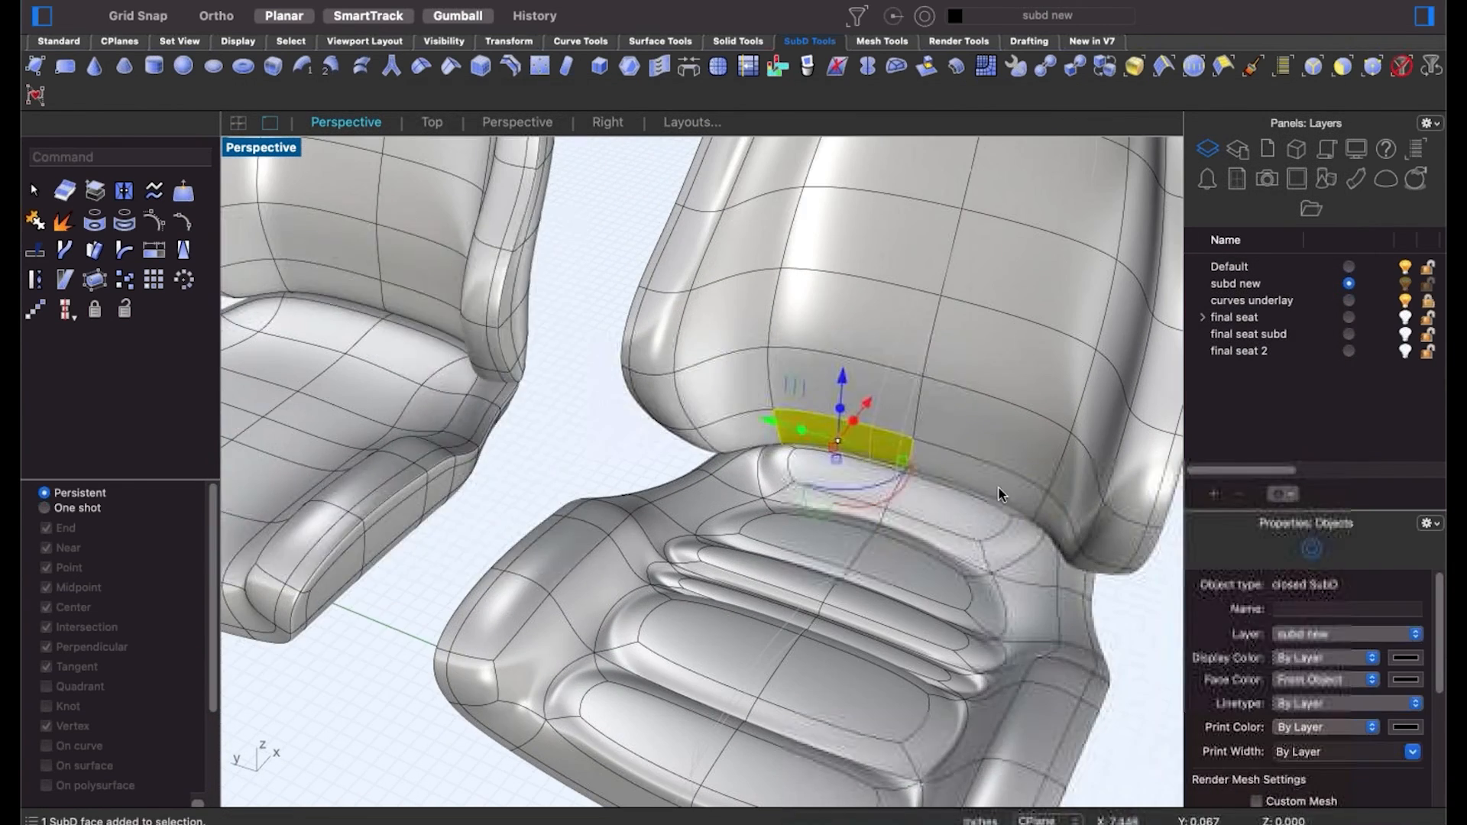
pyautogui.keyDown('shift'); pyautogui.keyDown('super'); pyautogui.click(996, 486); pyautogui.keyUp('super'); pyautogui.keyUp('shift')
pyautogui.keyDown('shift'); pyautogui.keyDown('super'); pyautogui.click(883, 344); pyautogui.keyUp('super'); pyautogui.keyUp('shift')
pyautogui.keyDown('shift'); pyautogui.keyDown('super'); pyautogui.click(1060, 388); pyautogui.keyUp('super'); pyautogui.keyUp('shift')
pyautogui.keyDown('shift'); pyautogui.moveTo(1018, 347); pyautogui.dragTo(965, 409, button='right'); pyautogui.keyUp('shift')
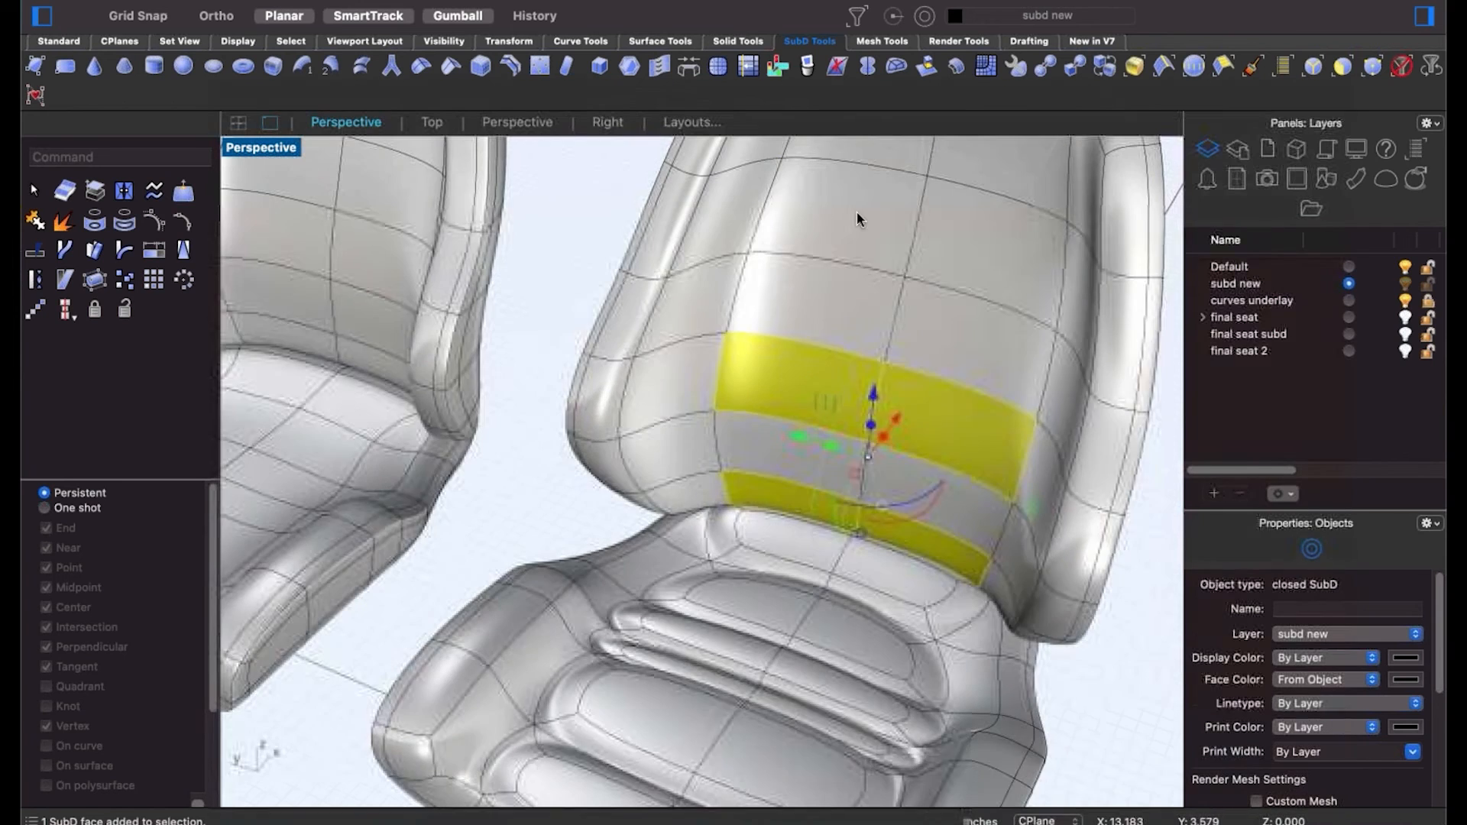
pyautogui.keyDown('shift'); pyautogui.keyDown('super'); pyautogui.click(856, 212); pyautogui.keyUp('super'); pyautogui.keyUp('shift')
pyautogui.keyDown('shift'); pyautogui.keyDown('super'); pyautogui.click(1011, 288); pyautogui.keyUp('super'); pyautogui.keyUp('shift')
pyautogui.keyDown('shift'); pyautogui.moveTo(1003, 329); pyautogui.dragTo(876, 502, button='right'); pyautogui.keyUp('shift')
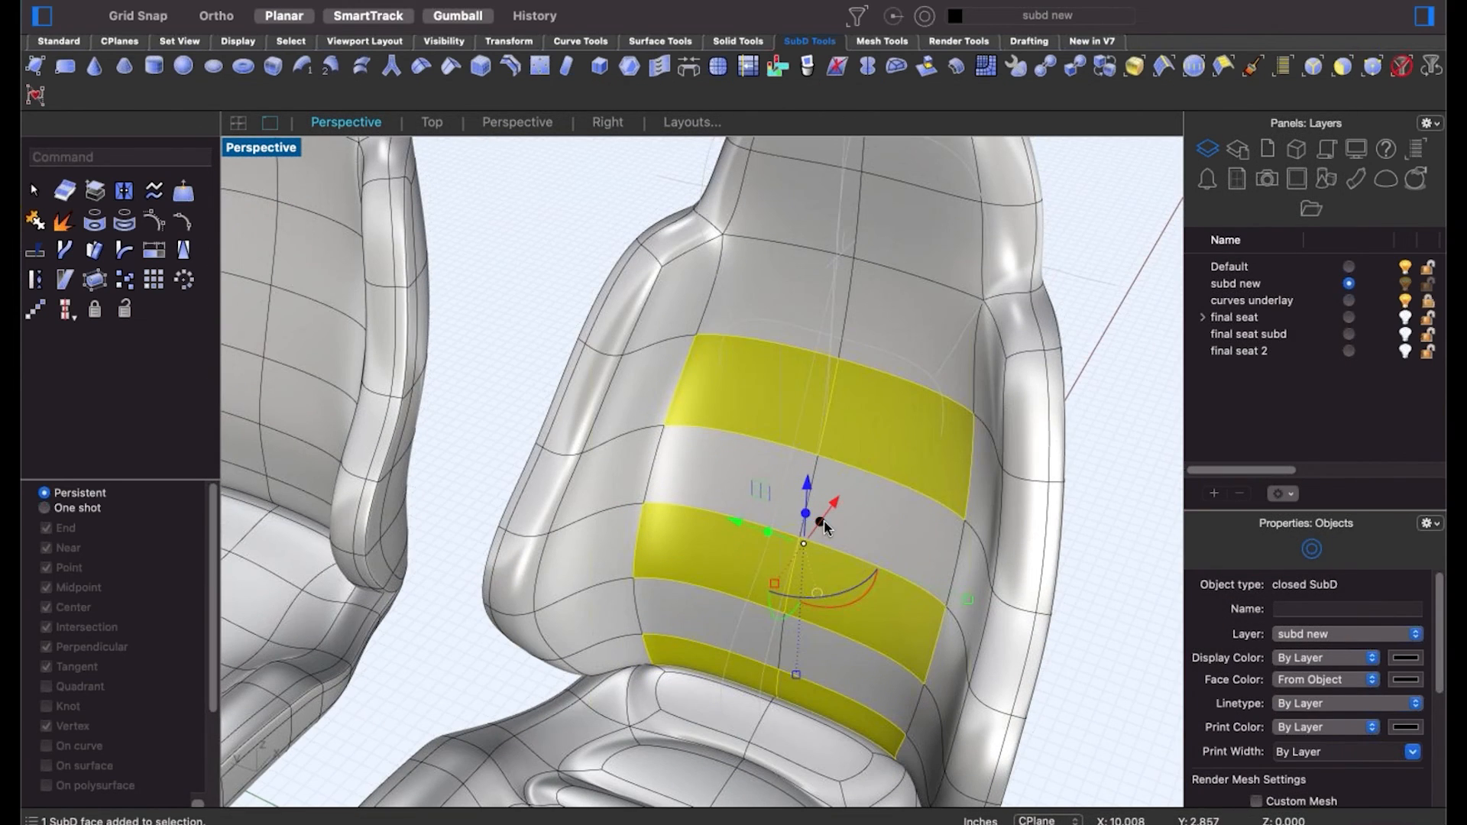
pyautogui.moveTo(823, 520)
pyautogui.mouseDown()
pyautogui.moveTo(841, 534)
pyautogui.moveTo(841, 667)
pyautogui.mouseUp()
pyautogui.click(1101, 560)
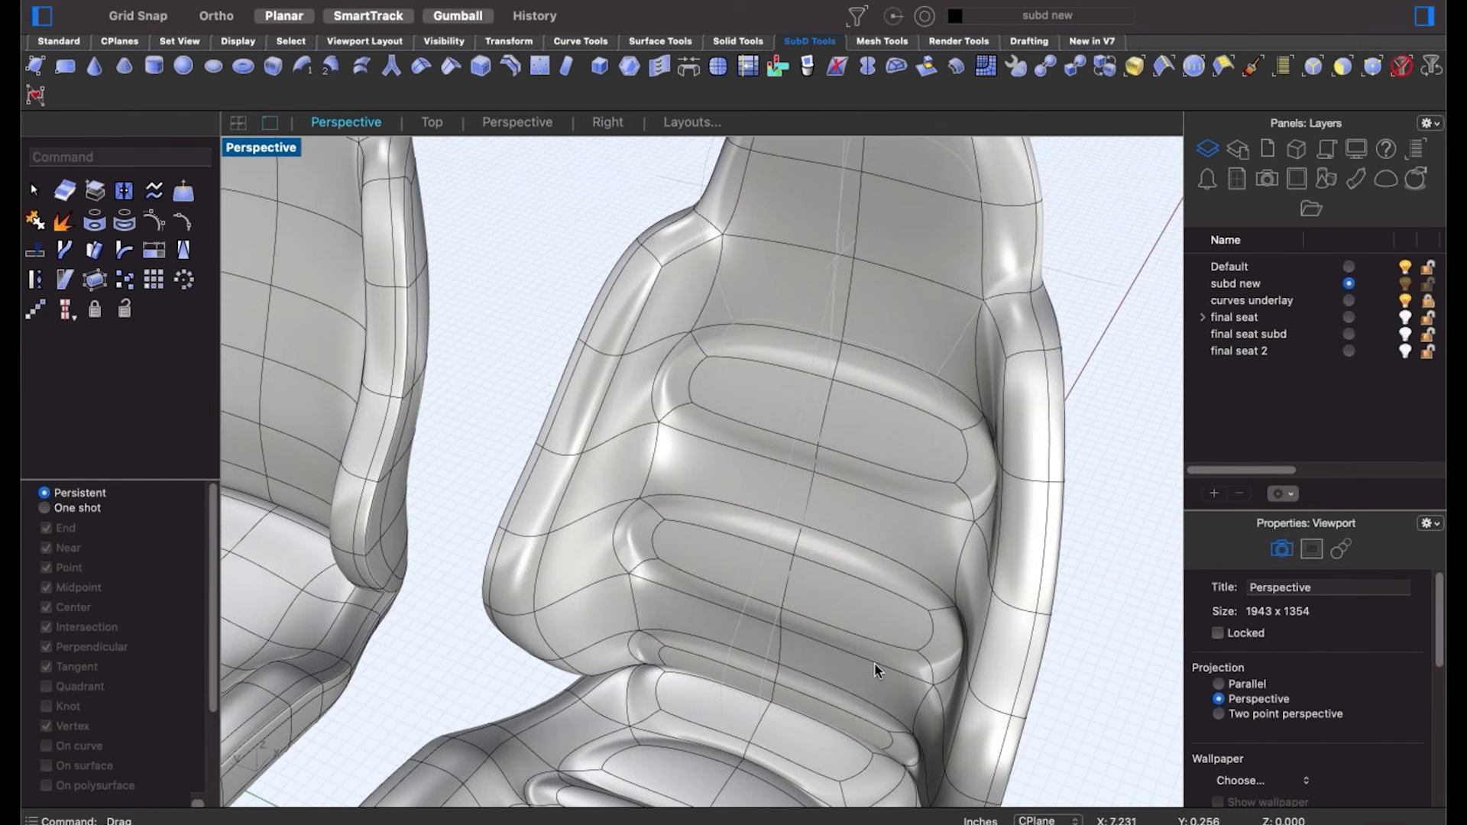
# Extrude the three remaining face rows between and above the raised backrest panels forward along X.
pyautogui.click(806, 670)
pyautogui.keyDown('shift'); pyautogui.click(674, 617); pyautogui.keyUp('shift')
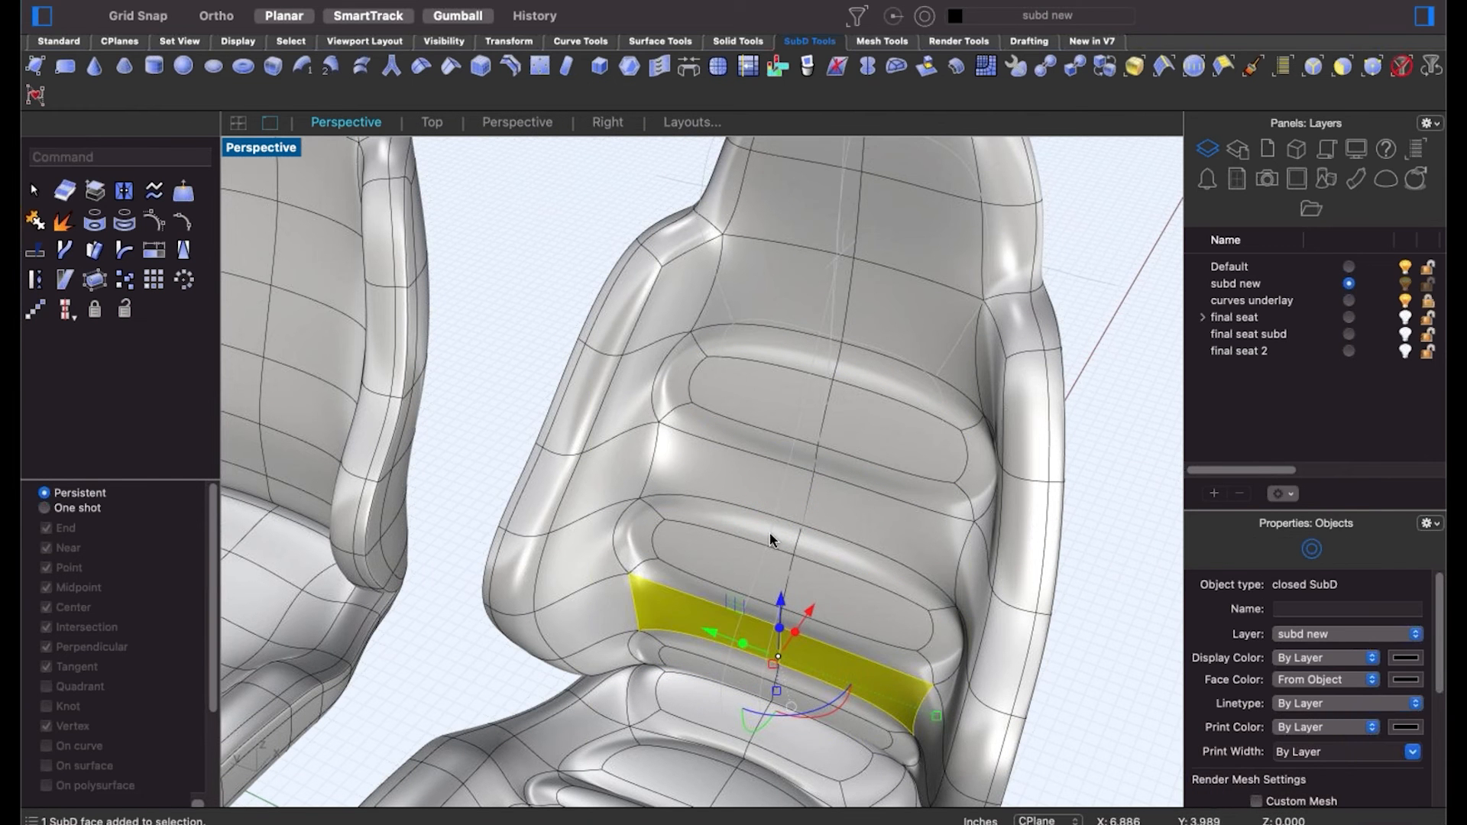
pyautogui.keyDown('shift'); pyautogui.click(789, 500); pyautogui.keyUp('shift')
pyautogui.keyDown('shift'); pyautogui.click(819, 313); pyautogui.keyUp('shift')
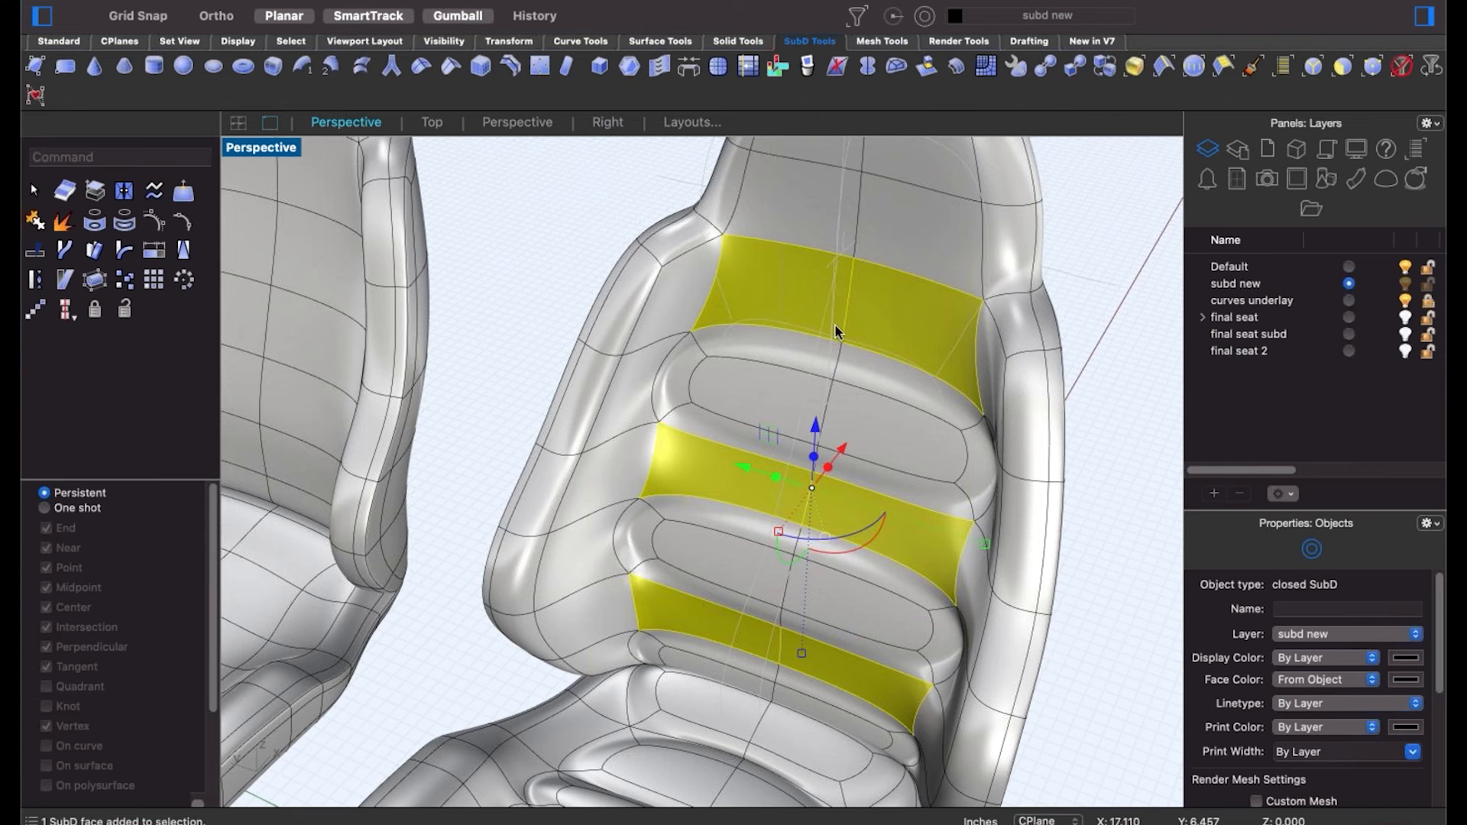
pyautogui.moveTo(828, 468)
pyautogui.mouseDown()
pyautogui.moveTo(802, 484)
pyautogui.moveTo(812, 492)
pyautogui.mouseUp()
pyautogui.click(1078, 365)
pyautogui.scroll(-5, 966, 366)
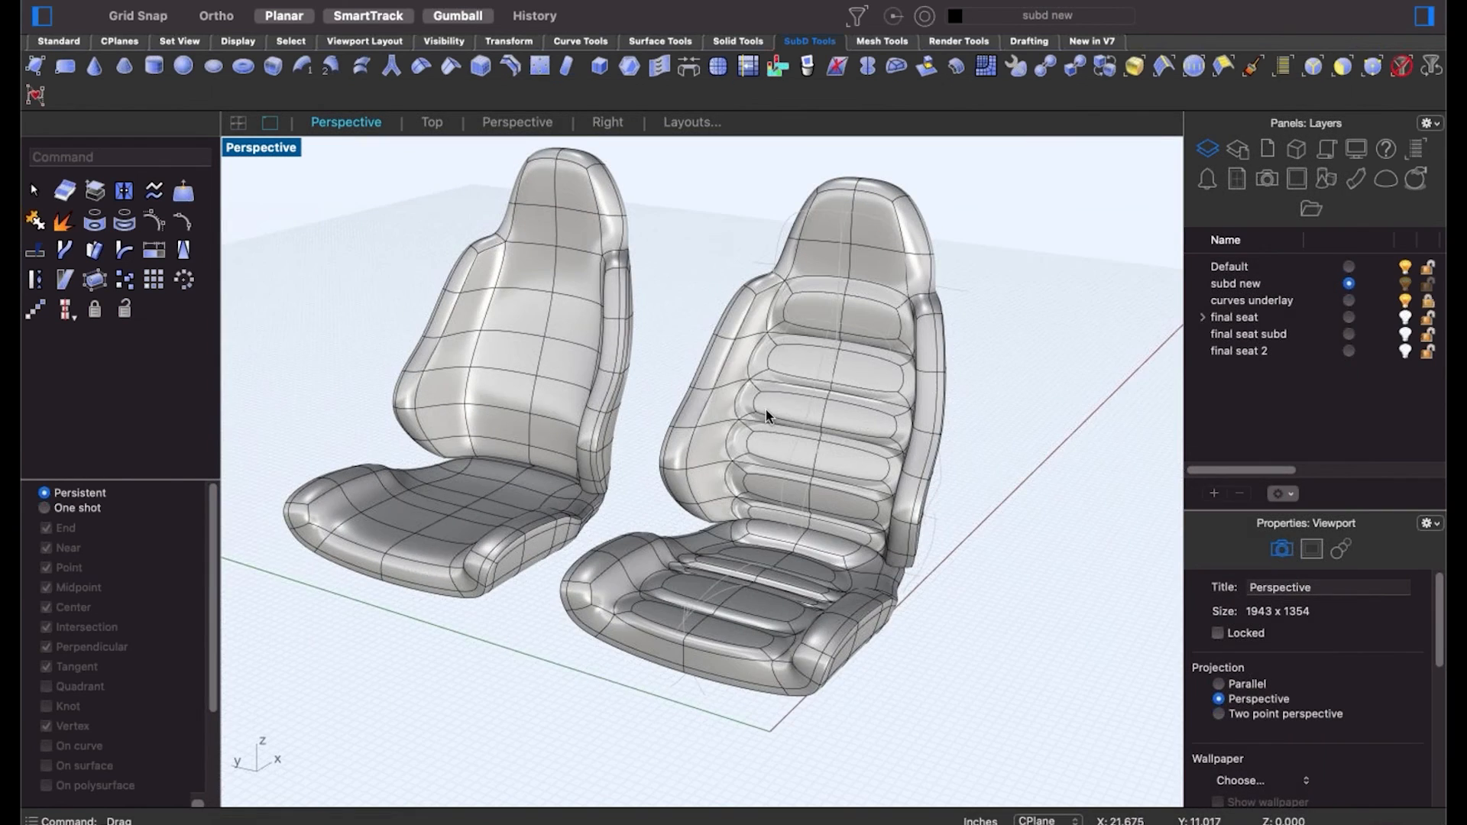
# Insert edge loops on both sides of the vertical center edge loop on the plain seat's backrest, using absolute offset.
pyautogui.scroll(5, 784, 377)
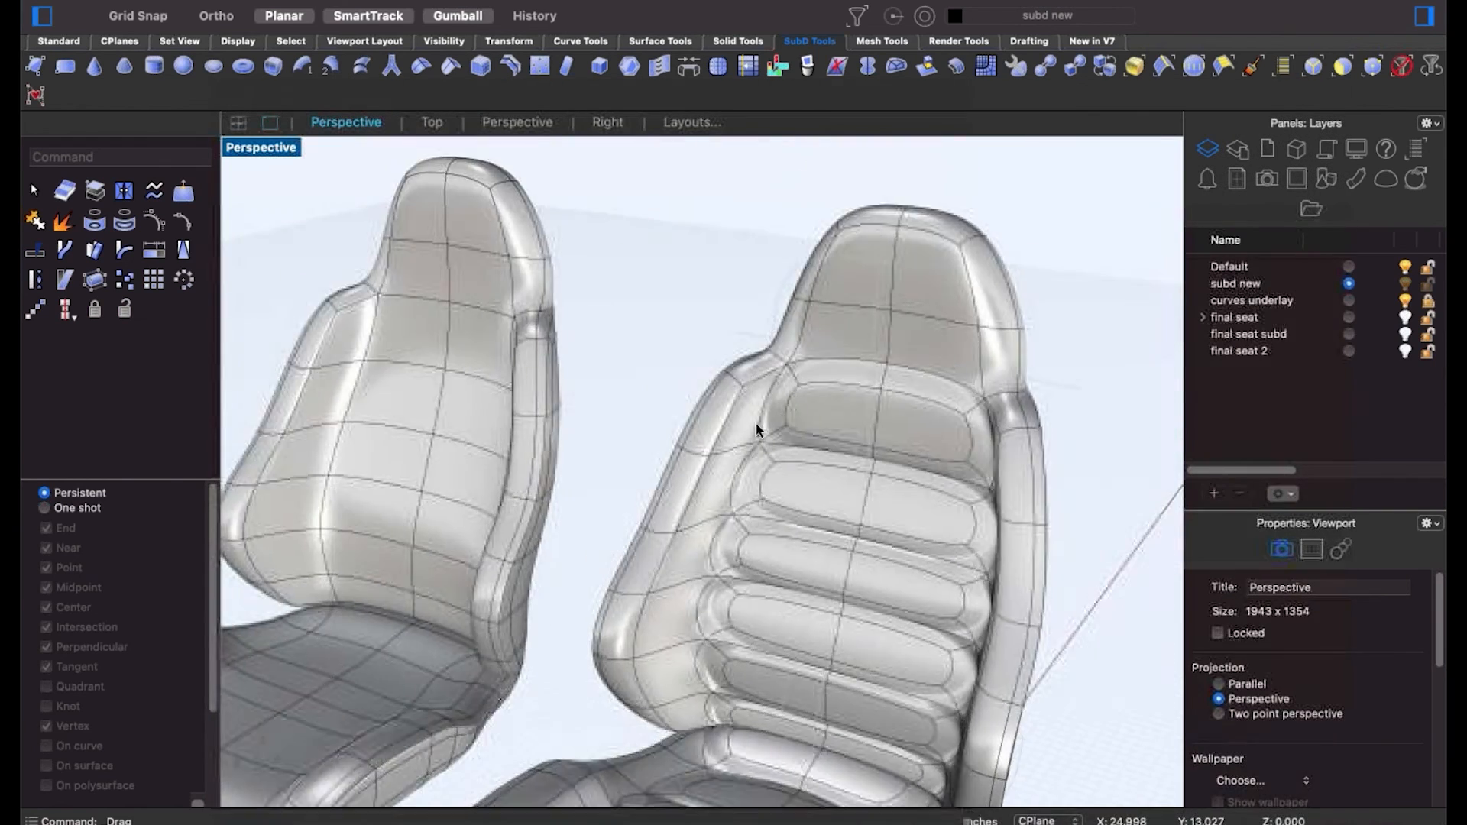
pyautogui.scroll(-5, 756, 419)
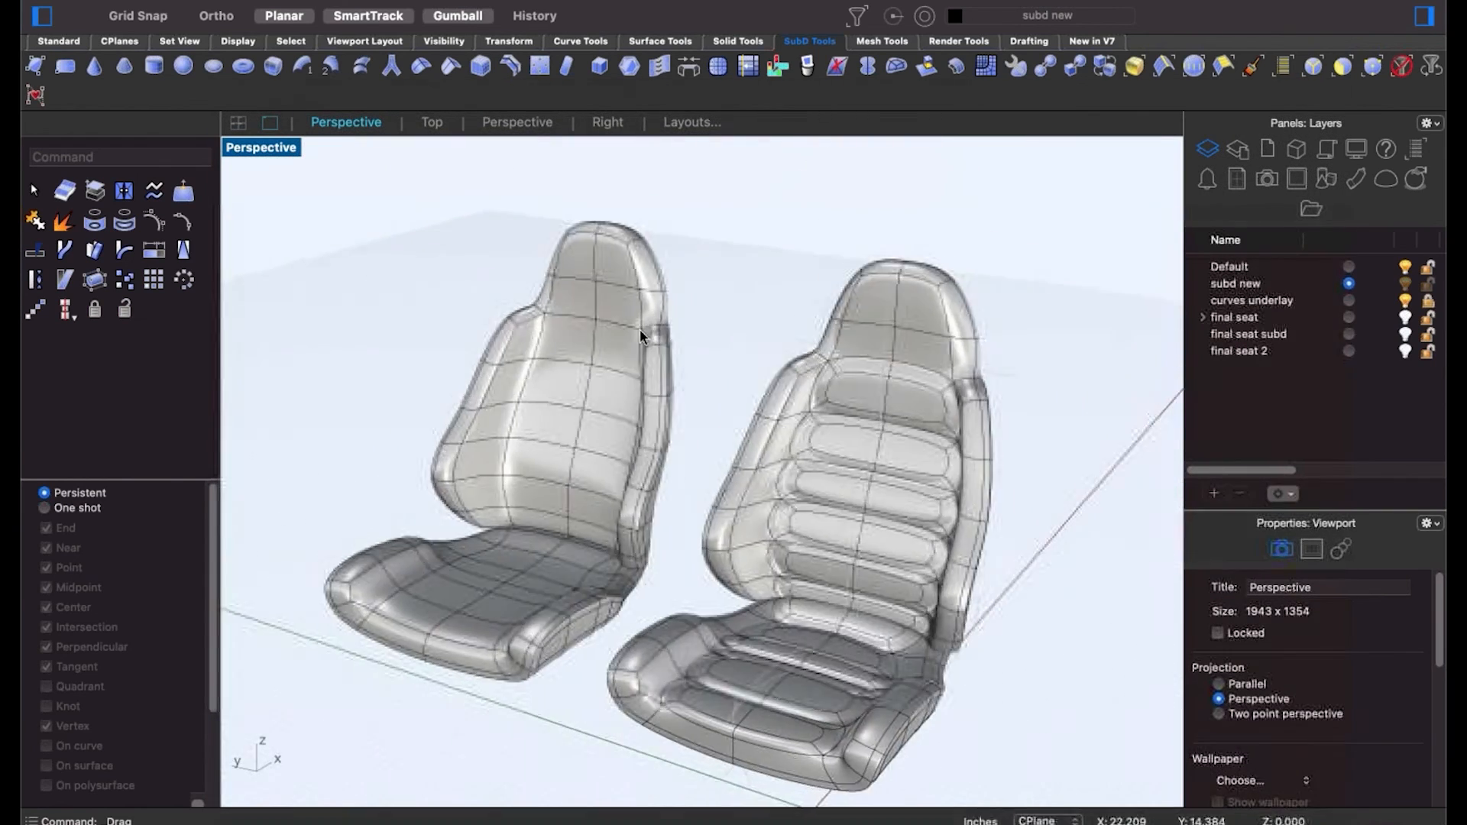
pyautogui.scroll(5, 639, 329)
pyautogui.scroll(-1, 638, 341)
pyautogui.moveTo(639, 341)
pyautogui.mouseDown(button='right')
pyautogui.moveTo(685, 341)
pyautogui.moveTo(651, 344)
pyautogui.mouseUp(button='right')
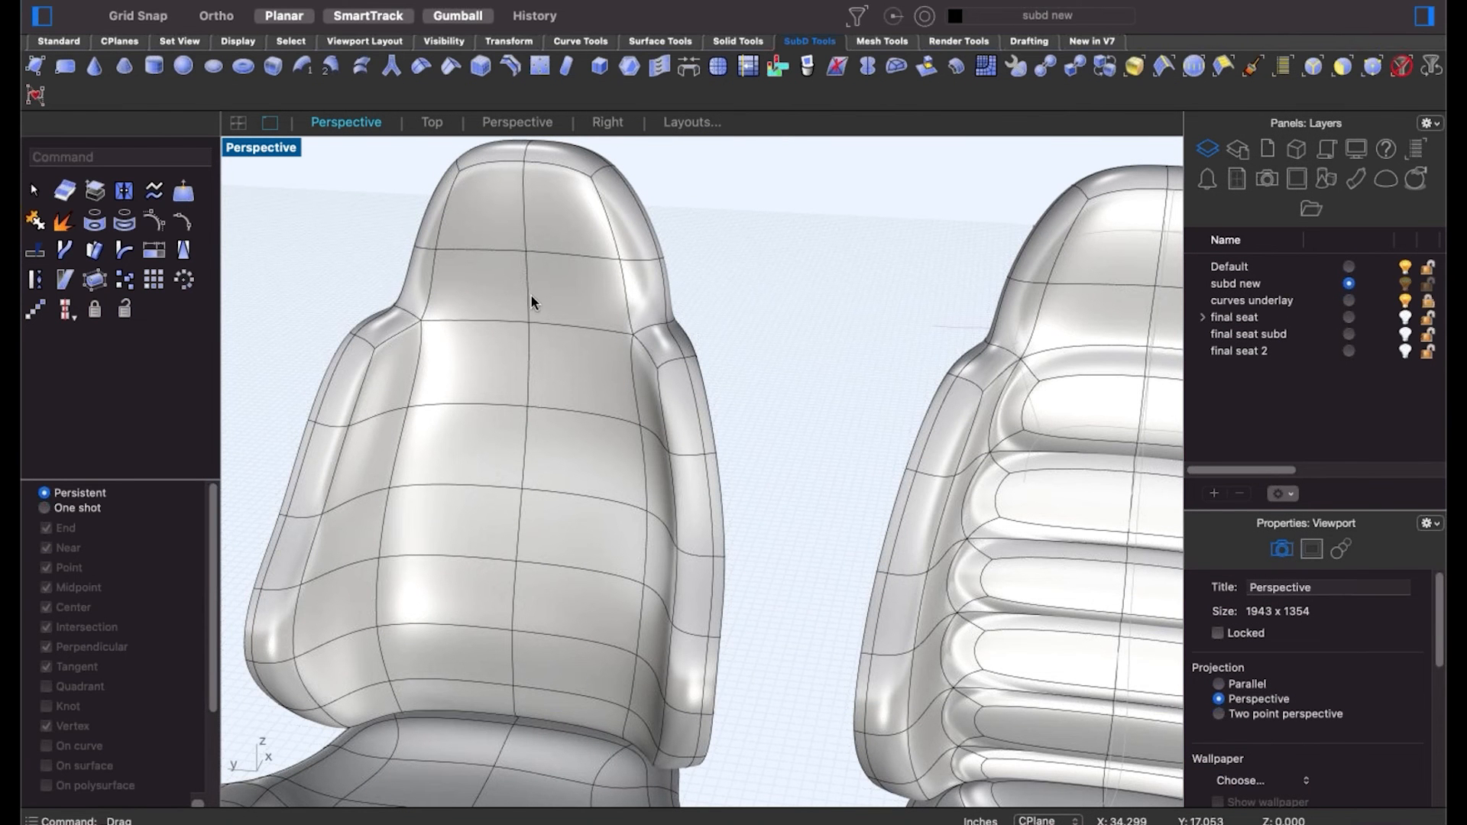
pyautogui.scroll(-5, 533, 294)
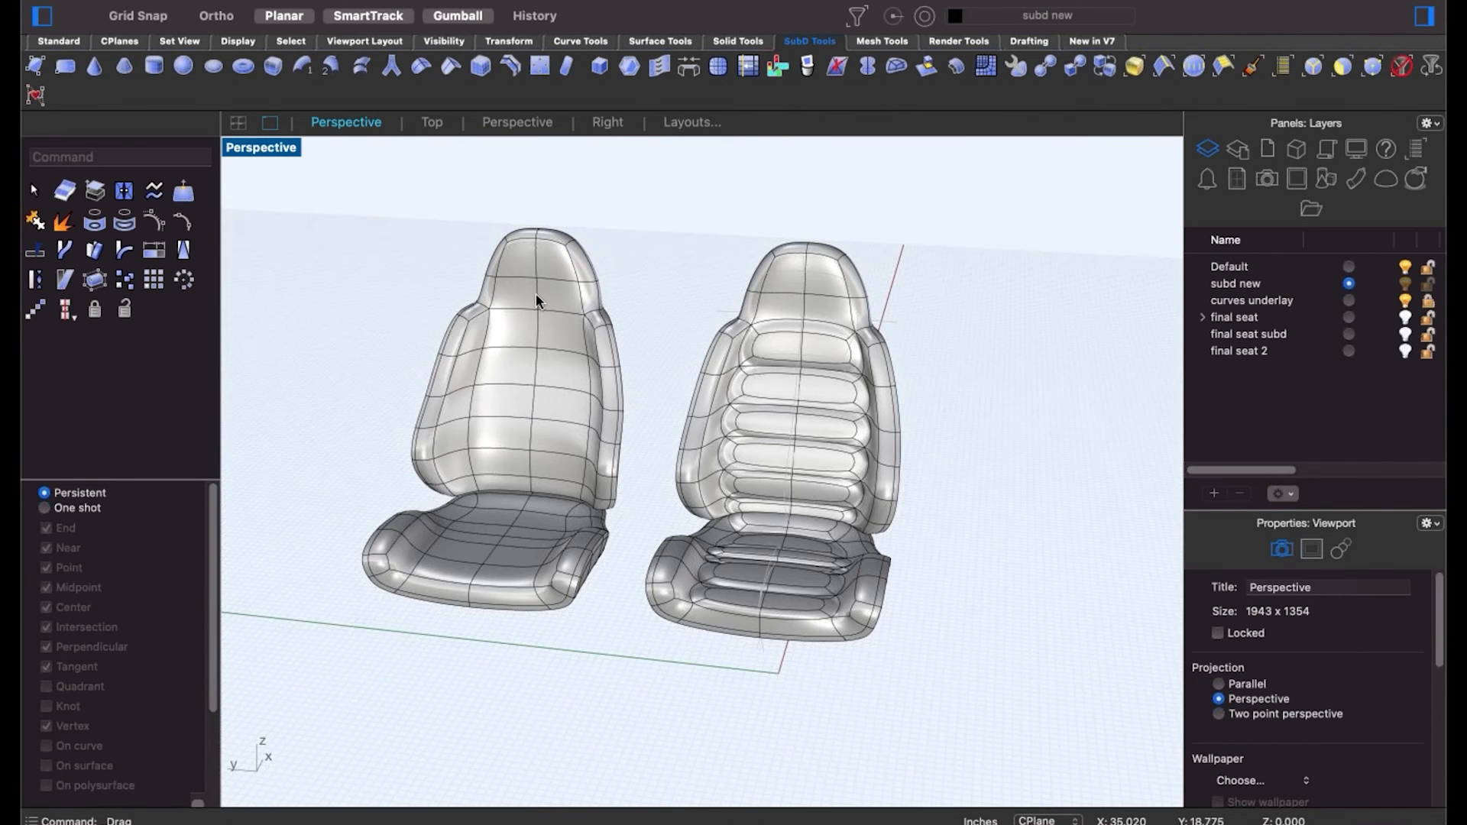
pyautogui.doubleClick(536, 295)
pyautogui.scroll(5, 536, 294)
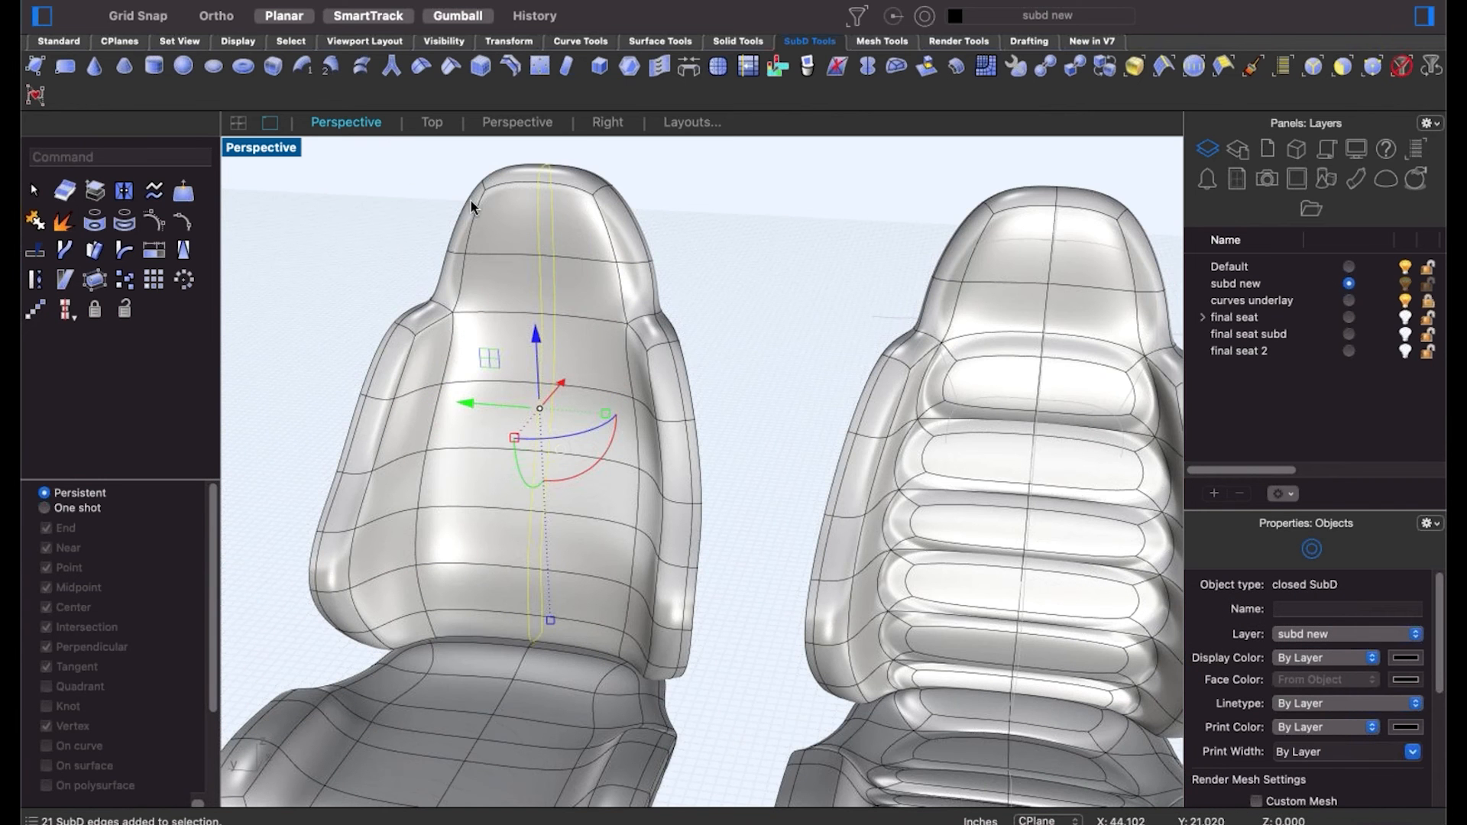
pyautogui.click(512, 67)
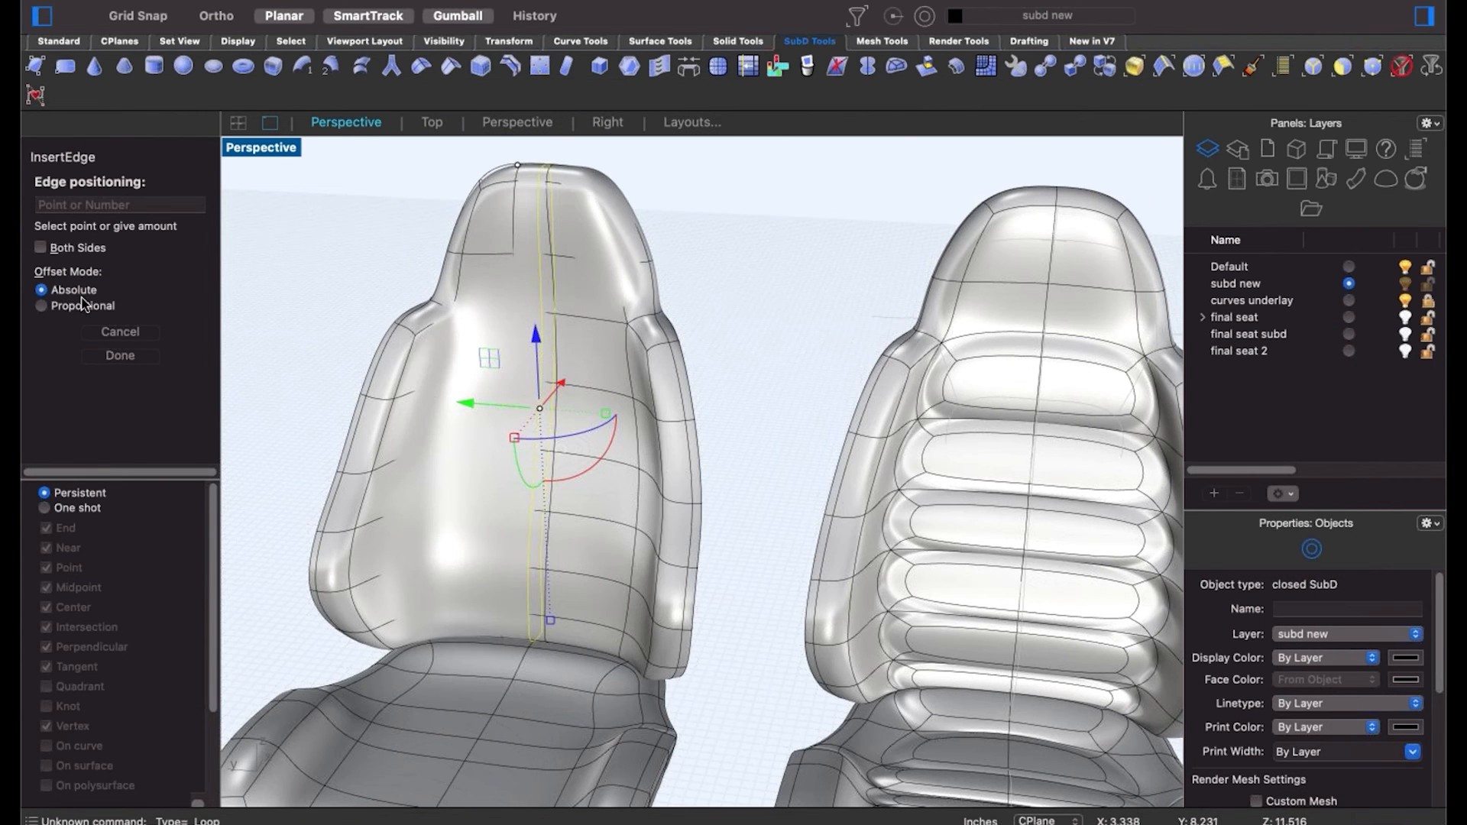
pyautogui.click(77, 249)
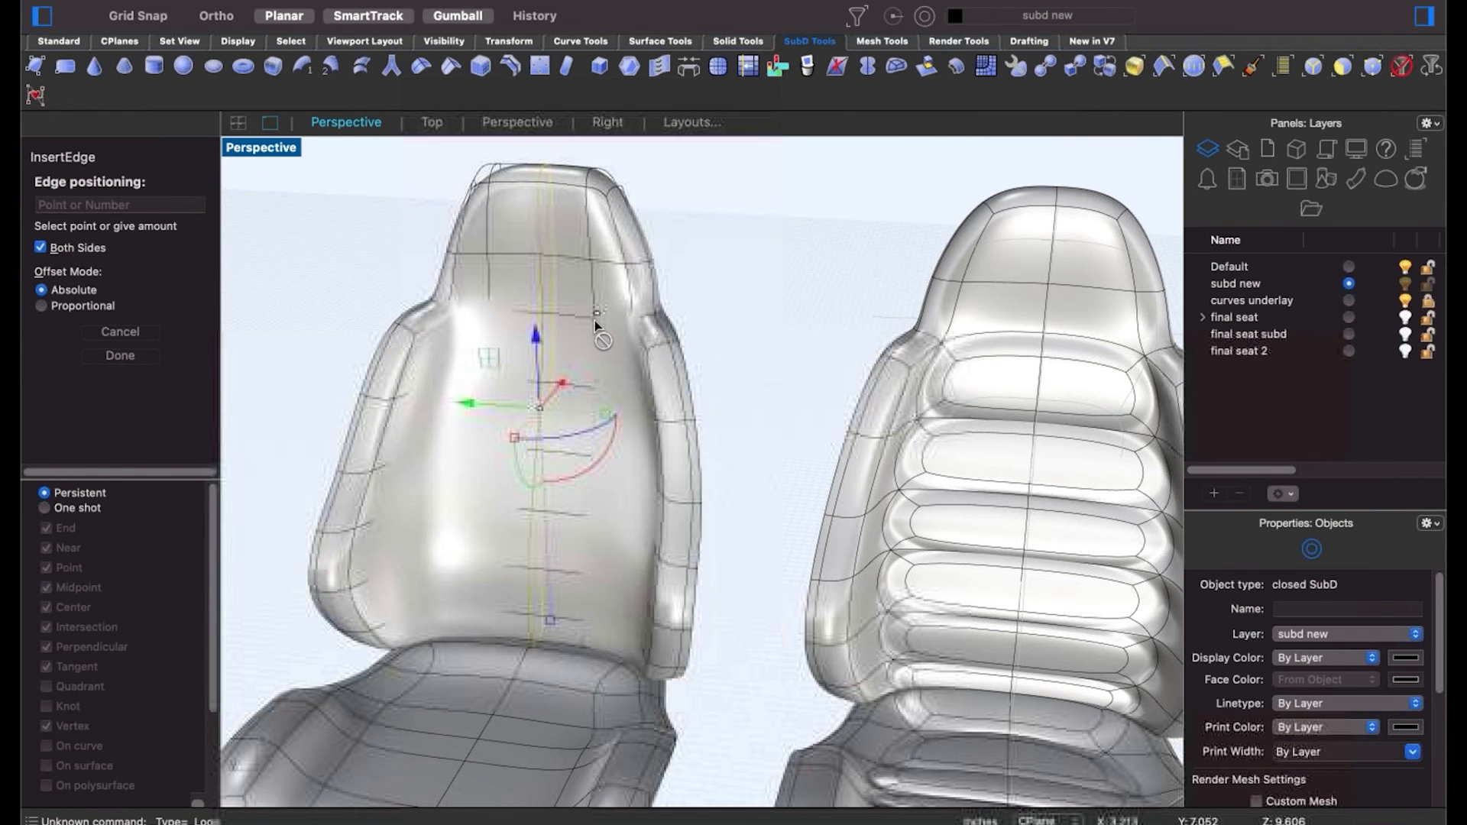
pyautogui.click(595, 321)
pyautogui.moveTo(703, 275); pyautogui.dragTo(683, 280, button='right')
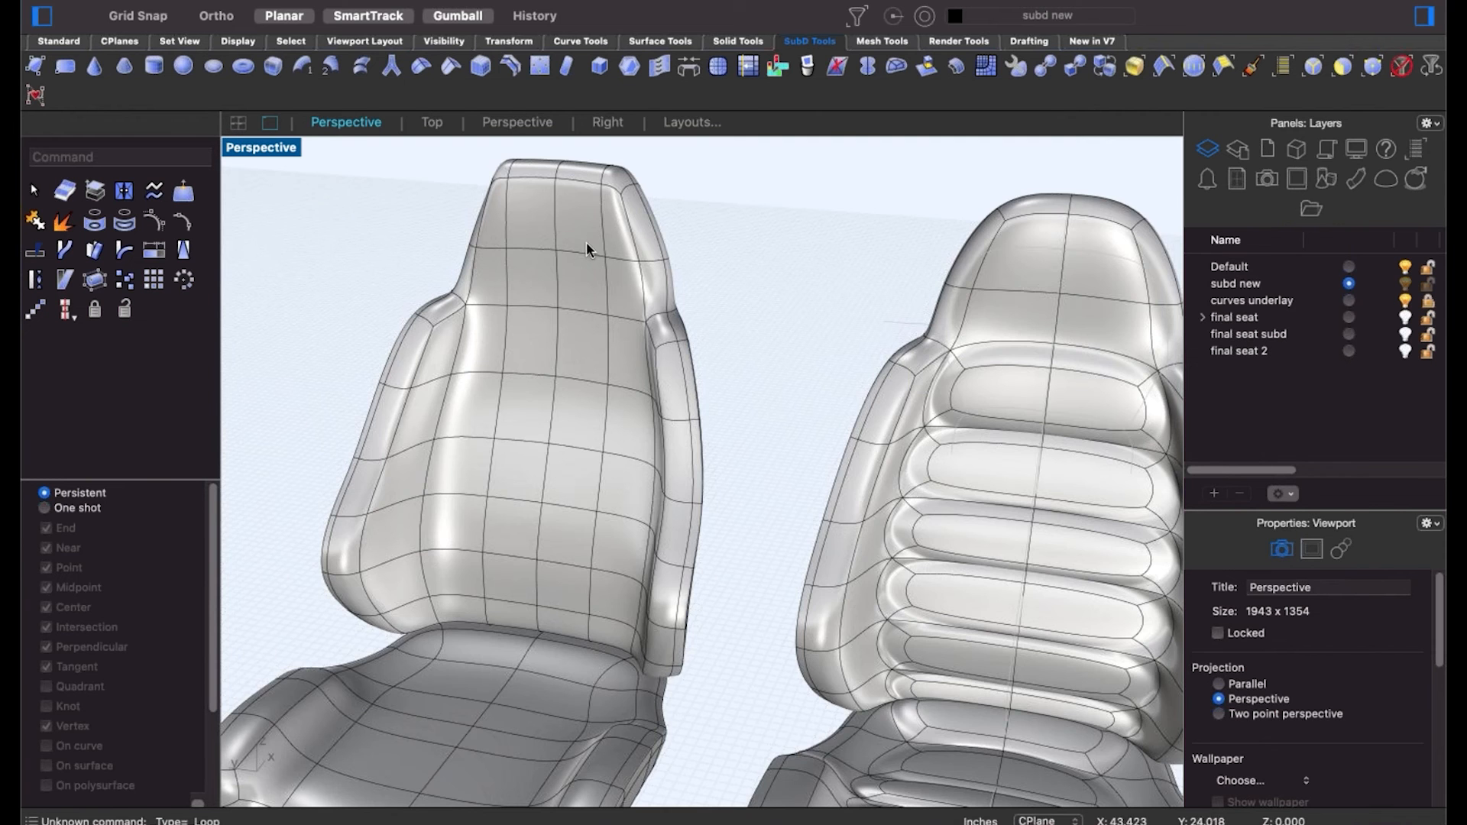
# Select the outer front face just below the plain seat's headrest plus a rear face, and try to bridge them as a preselection.
pyautogui.scroll(3, 586, 242)
pyautogui.scroll(-3, 628, 333)
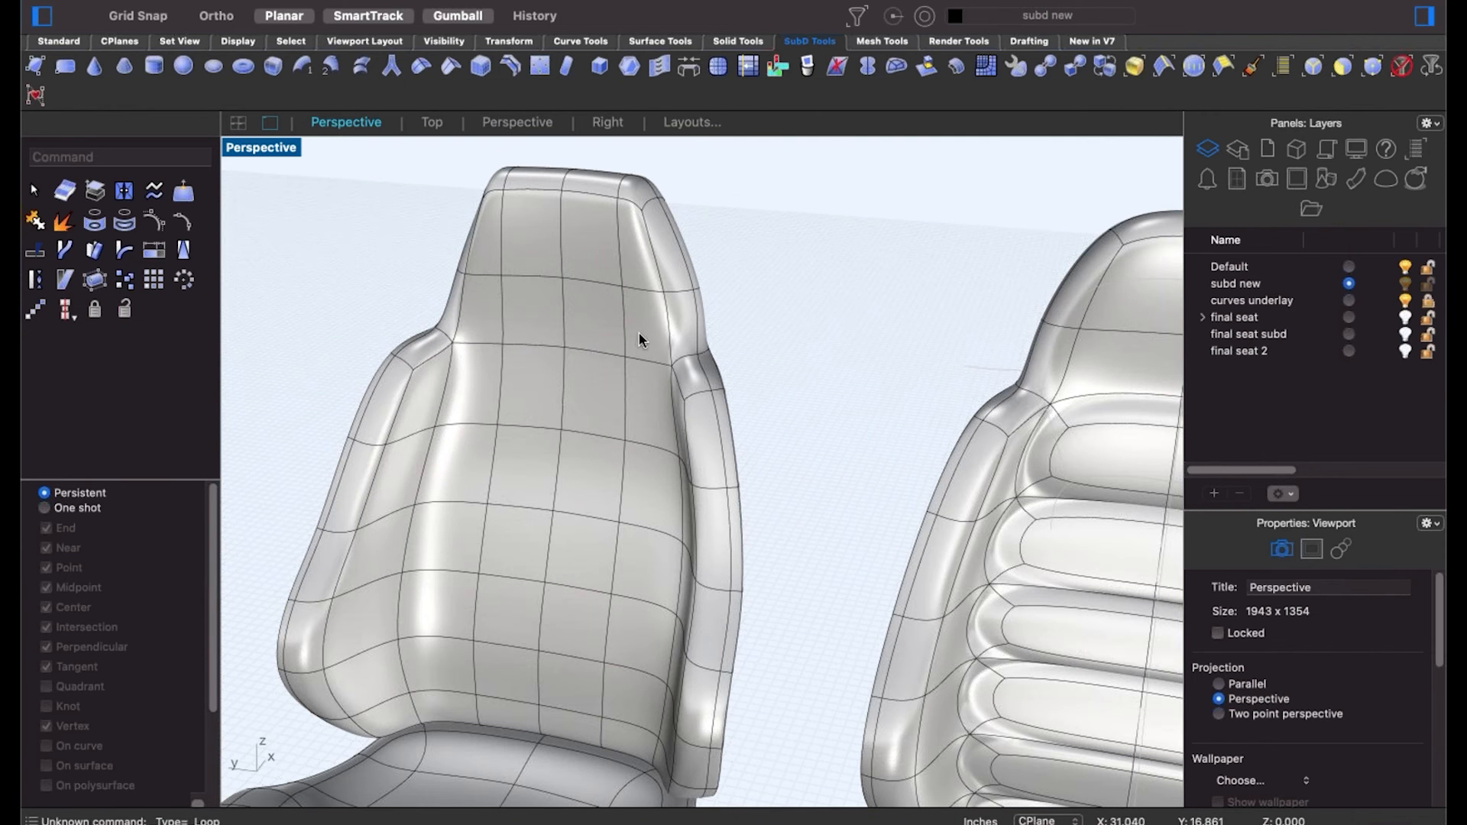
pyautogui.click(642, 333)
pyautogui.moveTo(646, 334); pyautogui.dragTo(1008, 376, button='right')
pyautogui.scroll(5, 1008, 378)
pyautogui.moveTo(815, 425); pyautogui.dragTo(803, 406, button='right')
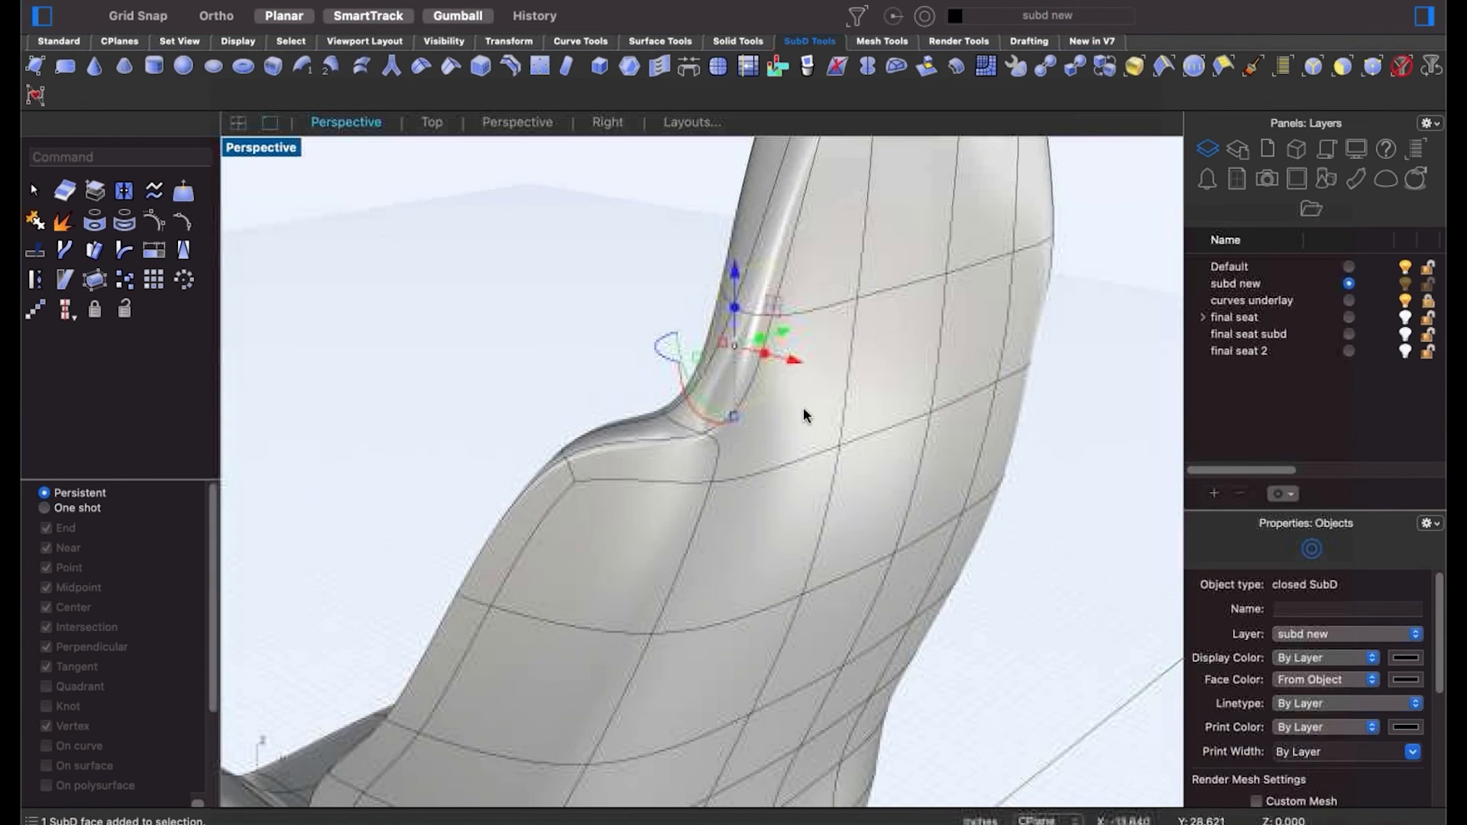
pyautogui.keyDown('shift'); pyautogui.keyDown('super'); pyautogui.click(803, 405); pyautogui.keyUp('super'); pyautogui.keyUp('shift')
pyautogui.moveTo(648, 400); pyautogui.dragTo(794, 407, button='right')
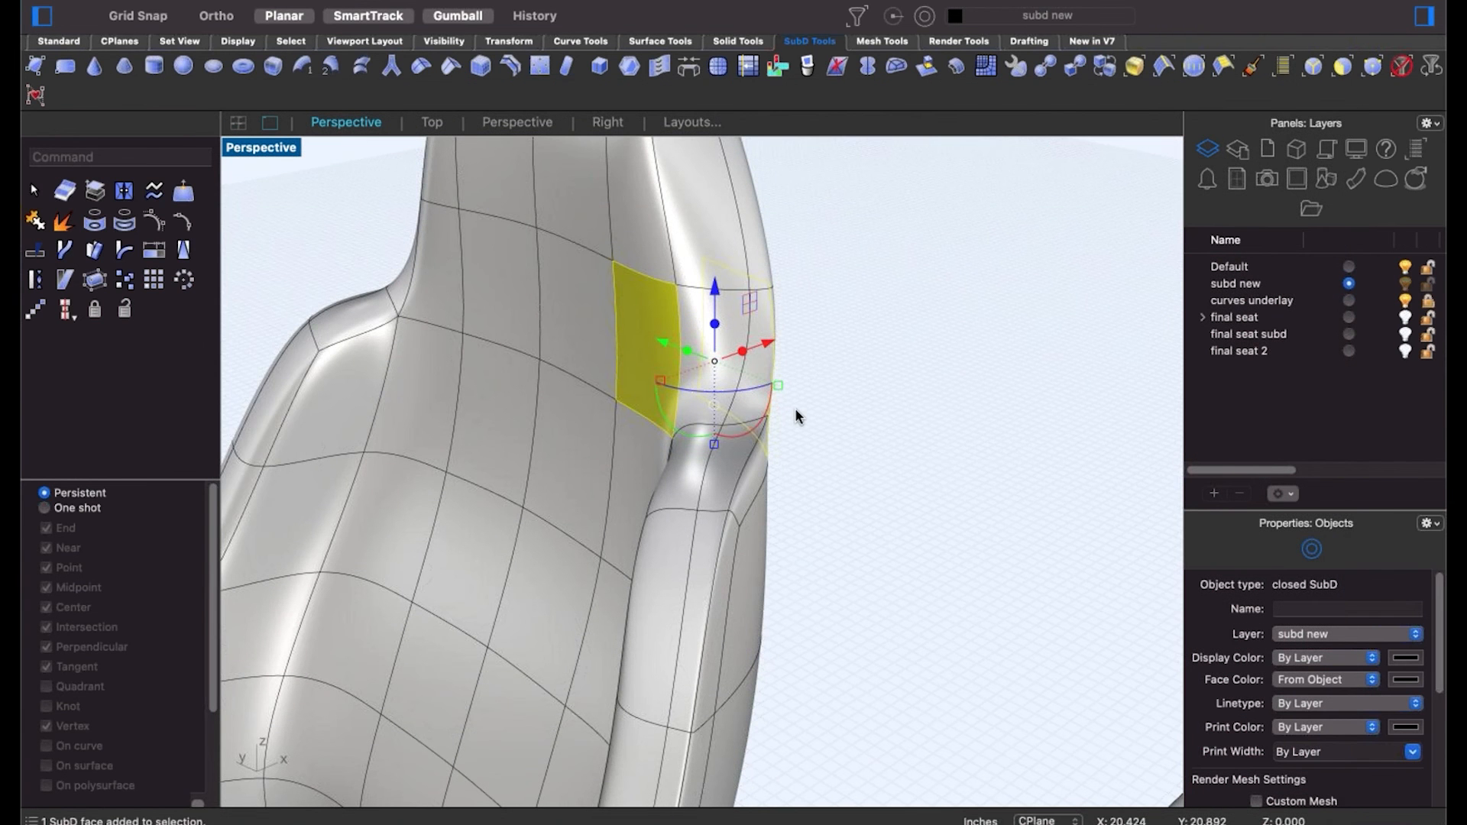
pyautogui.press('Return')
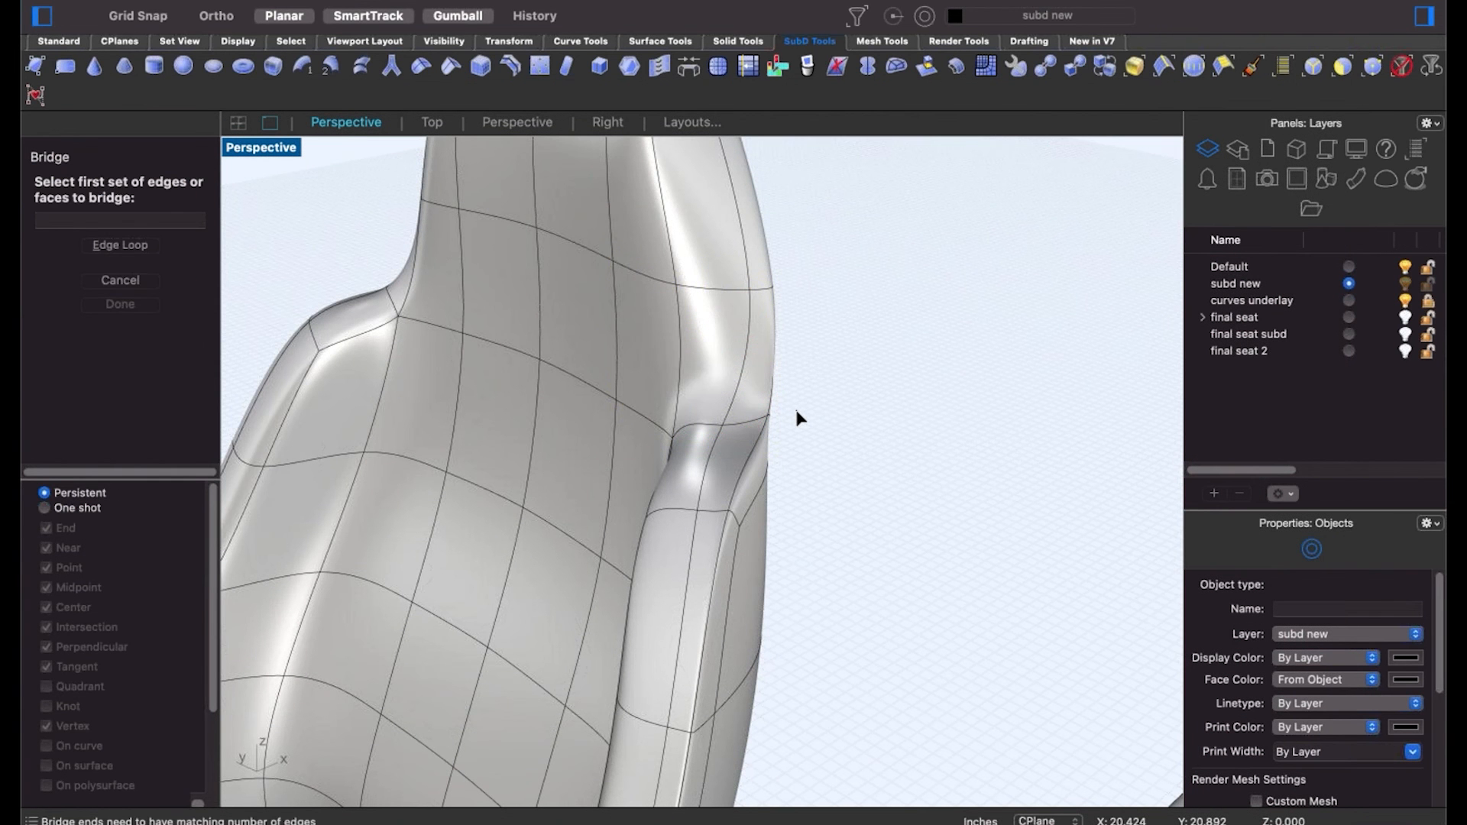
# Try to bridge the outer front face with the rear faces behind it, picking both ends in the first set.
pyautogui.click(652, 365)
pyautogui.moveTo(861, 451); pyautogui.dragTo(808, 419, button='right')
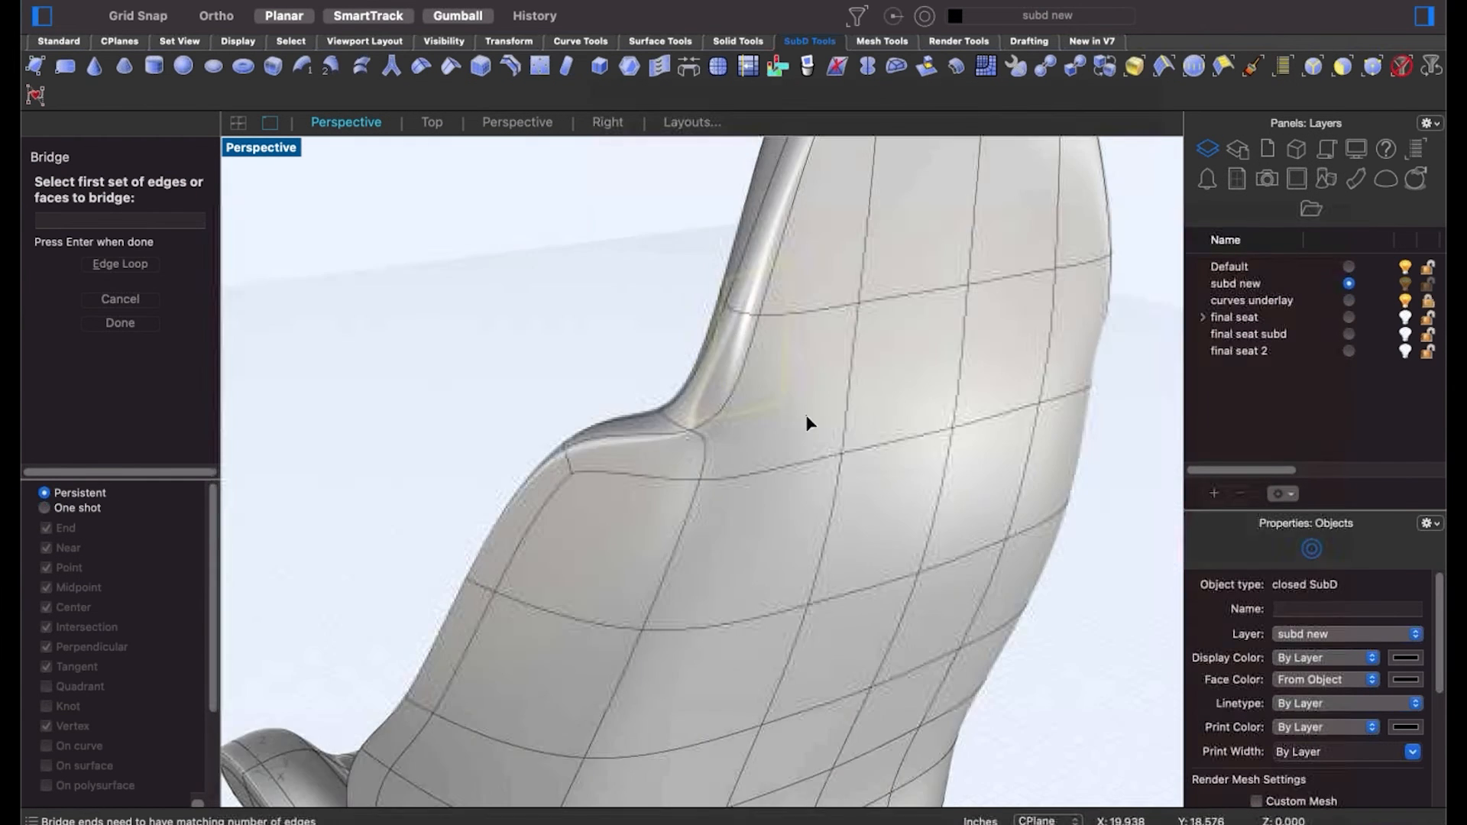
pyautogui.click(818, 428)
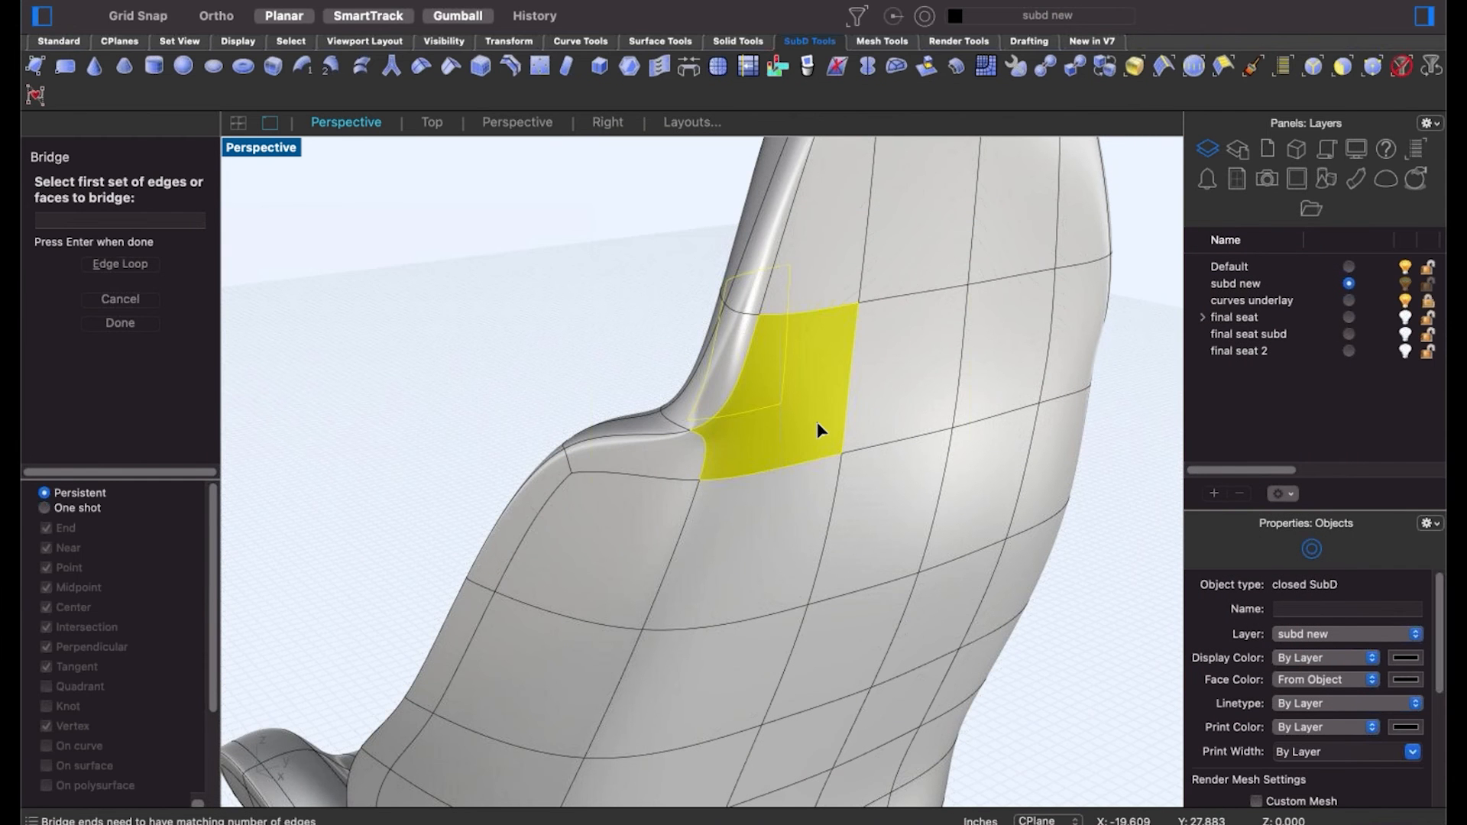
pyautogui.press('Return')
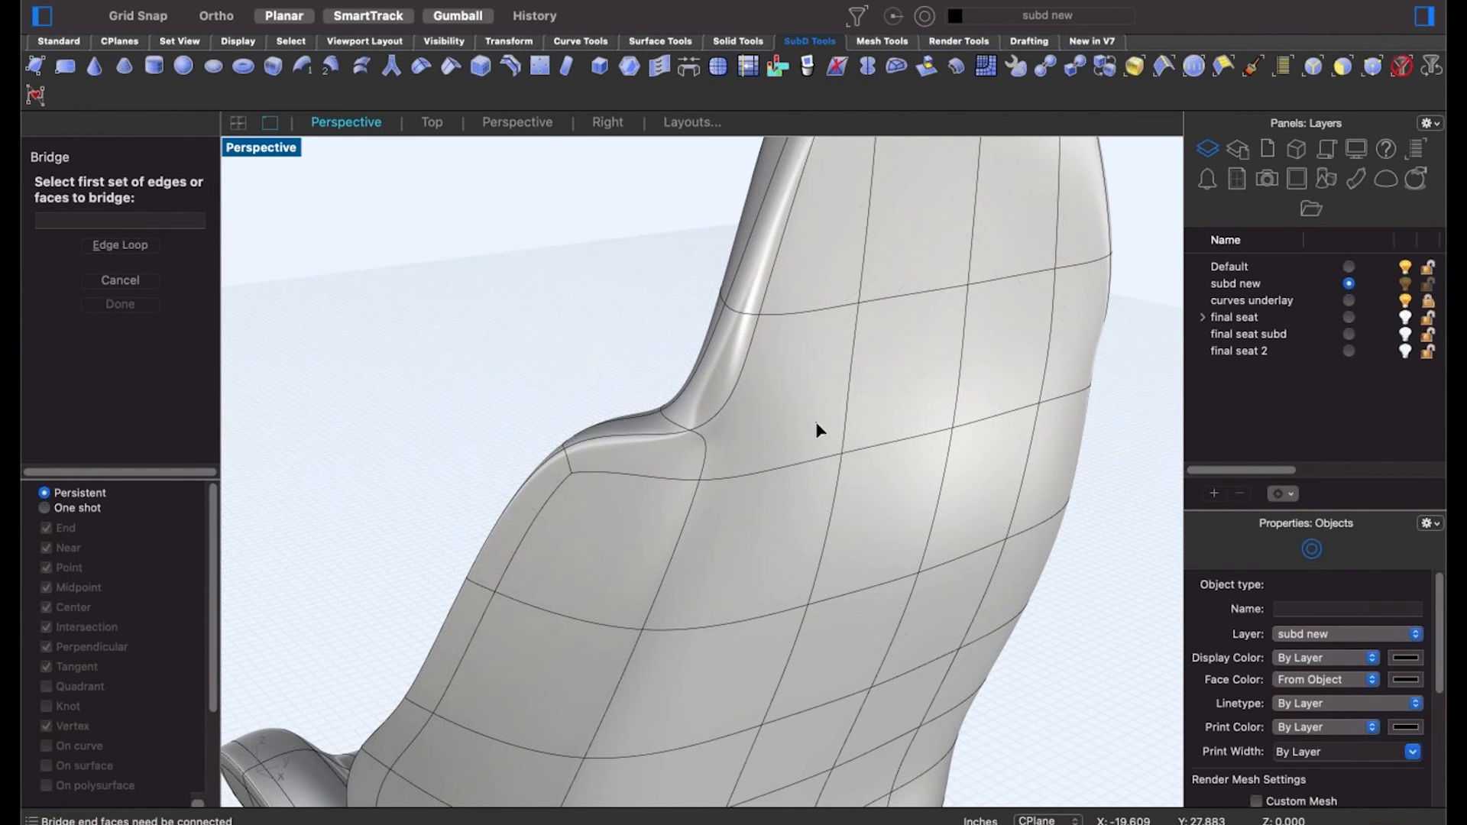
pyautogui.scroll(2, 741, 447)
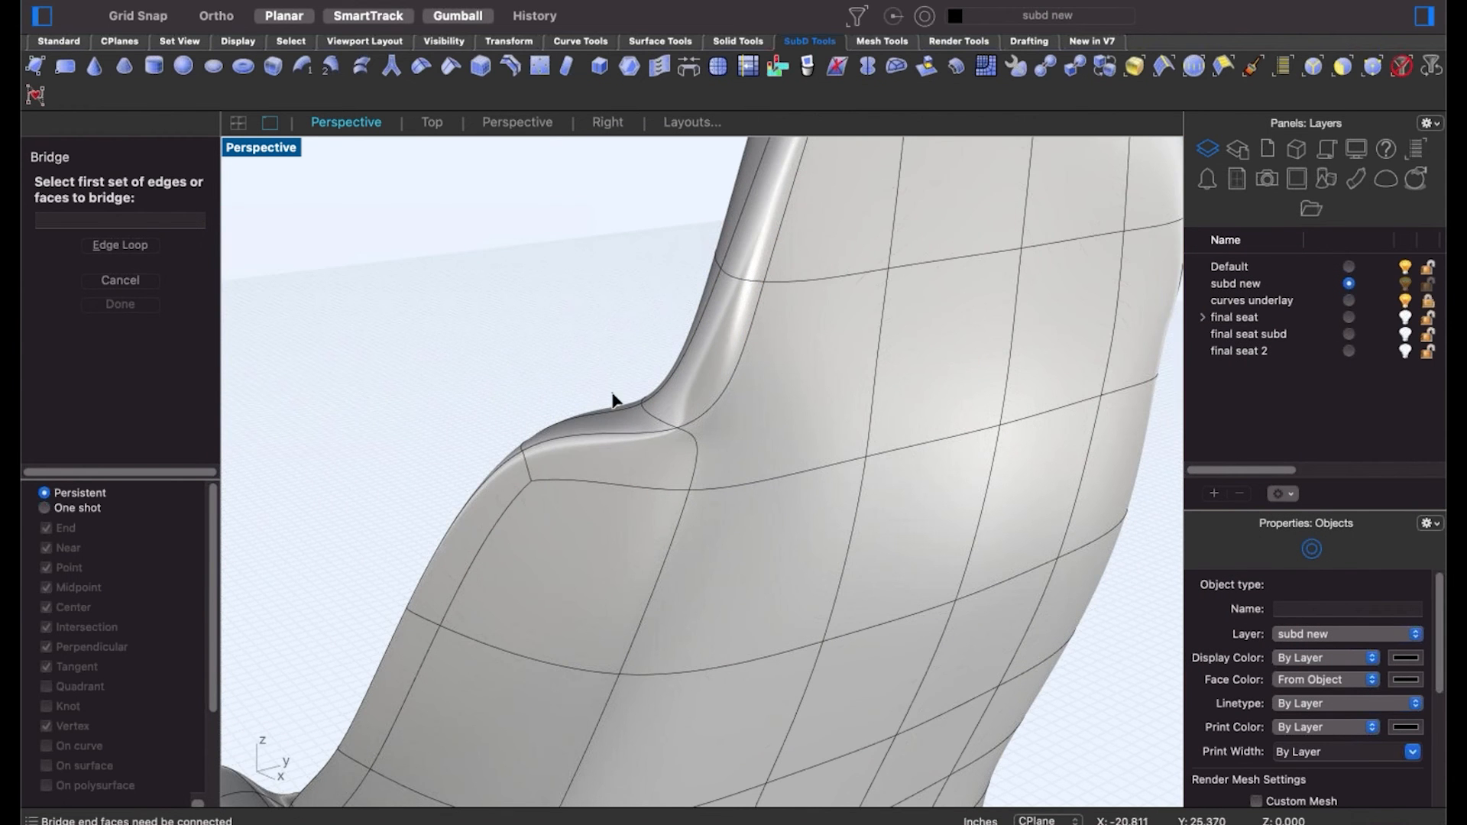
pyautogui.moveTo(612, 399); pyautogui.dragTo(989, 413, button='right')
pyautogui.click(672, 376)
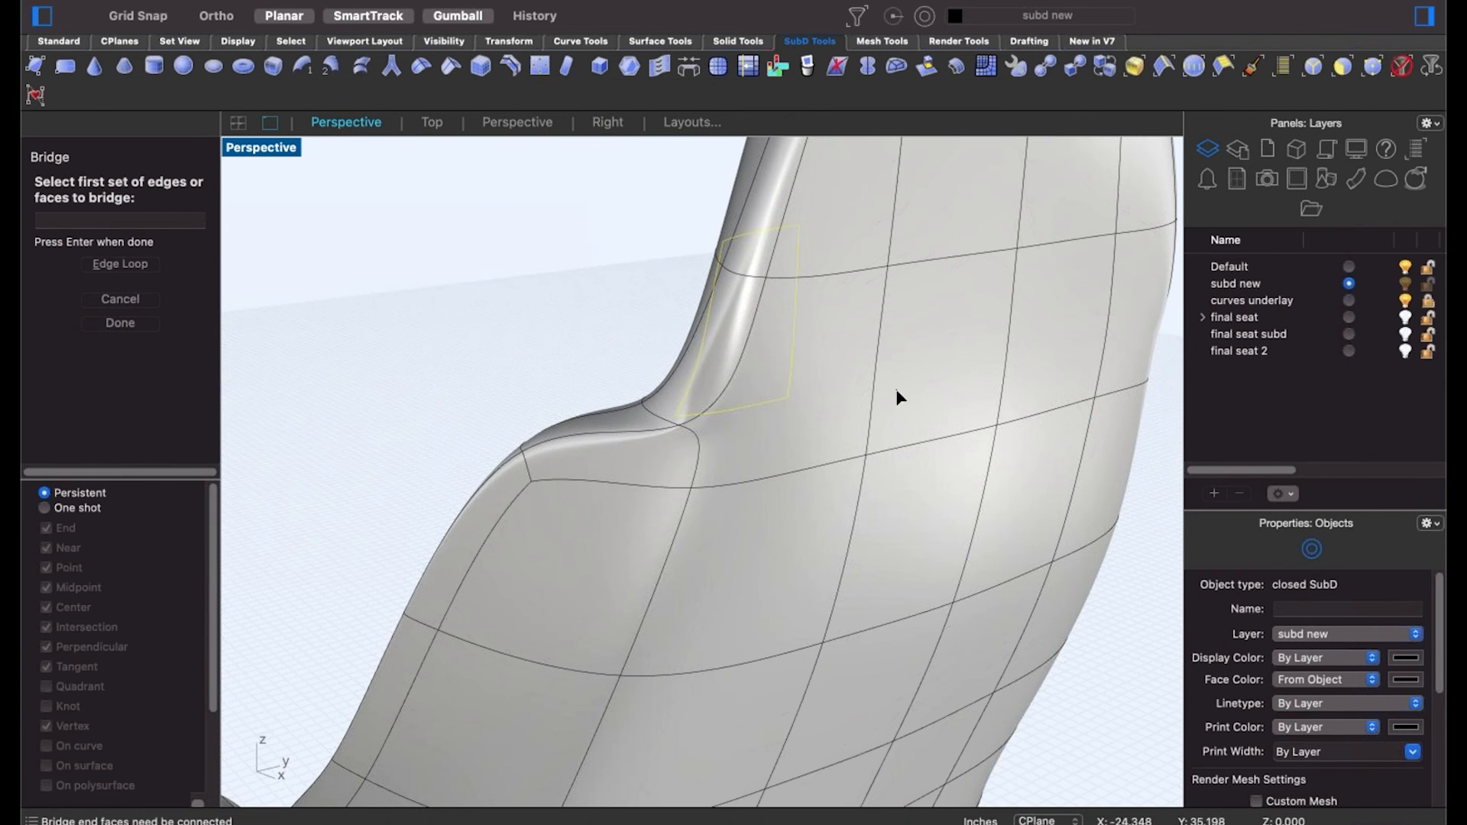
pyautogui.click(917, 413)
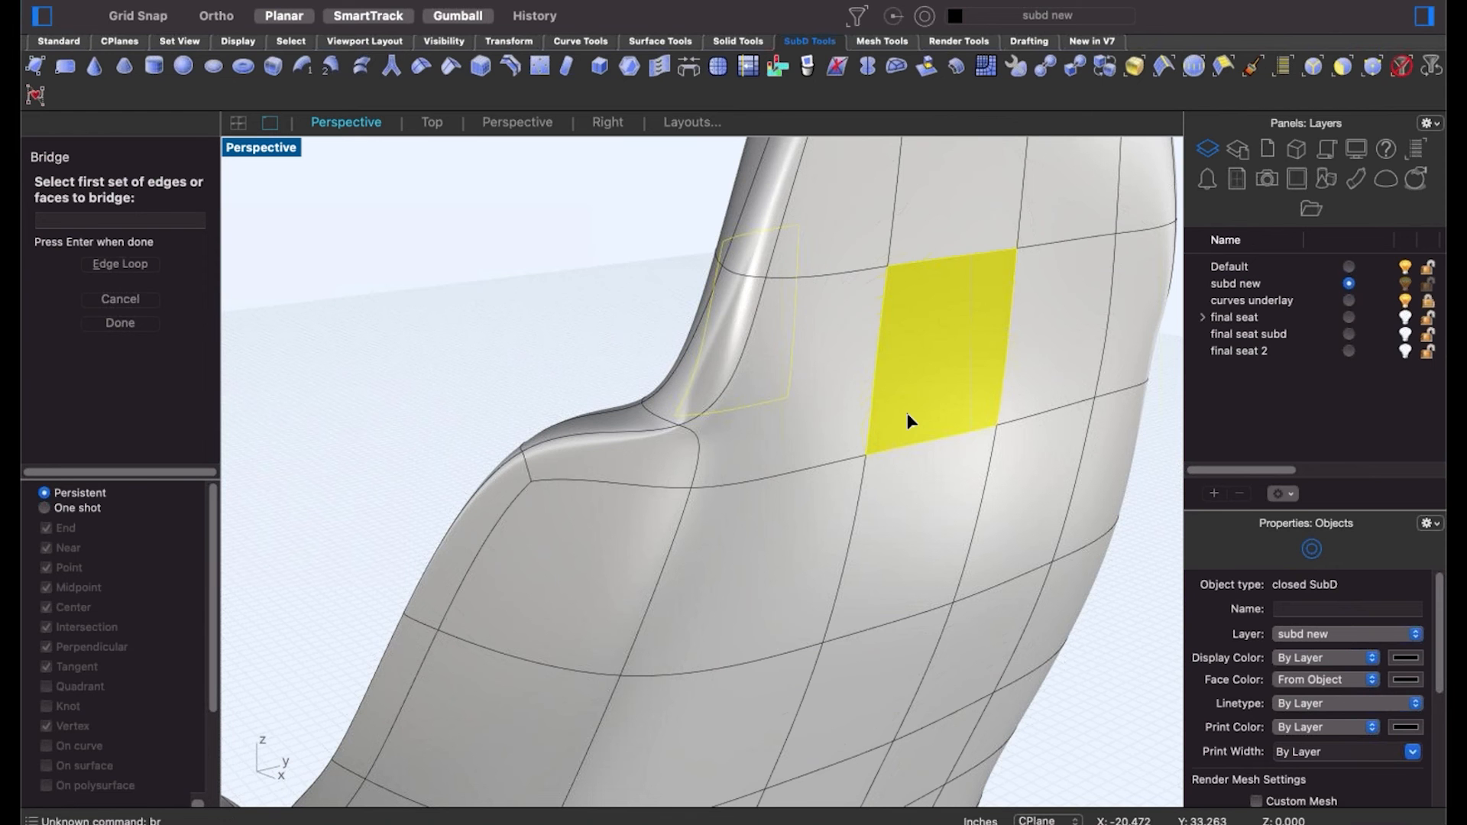
pyautogui.press('Return')
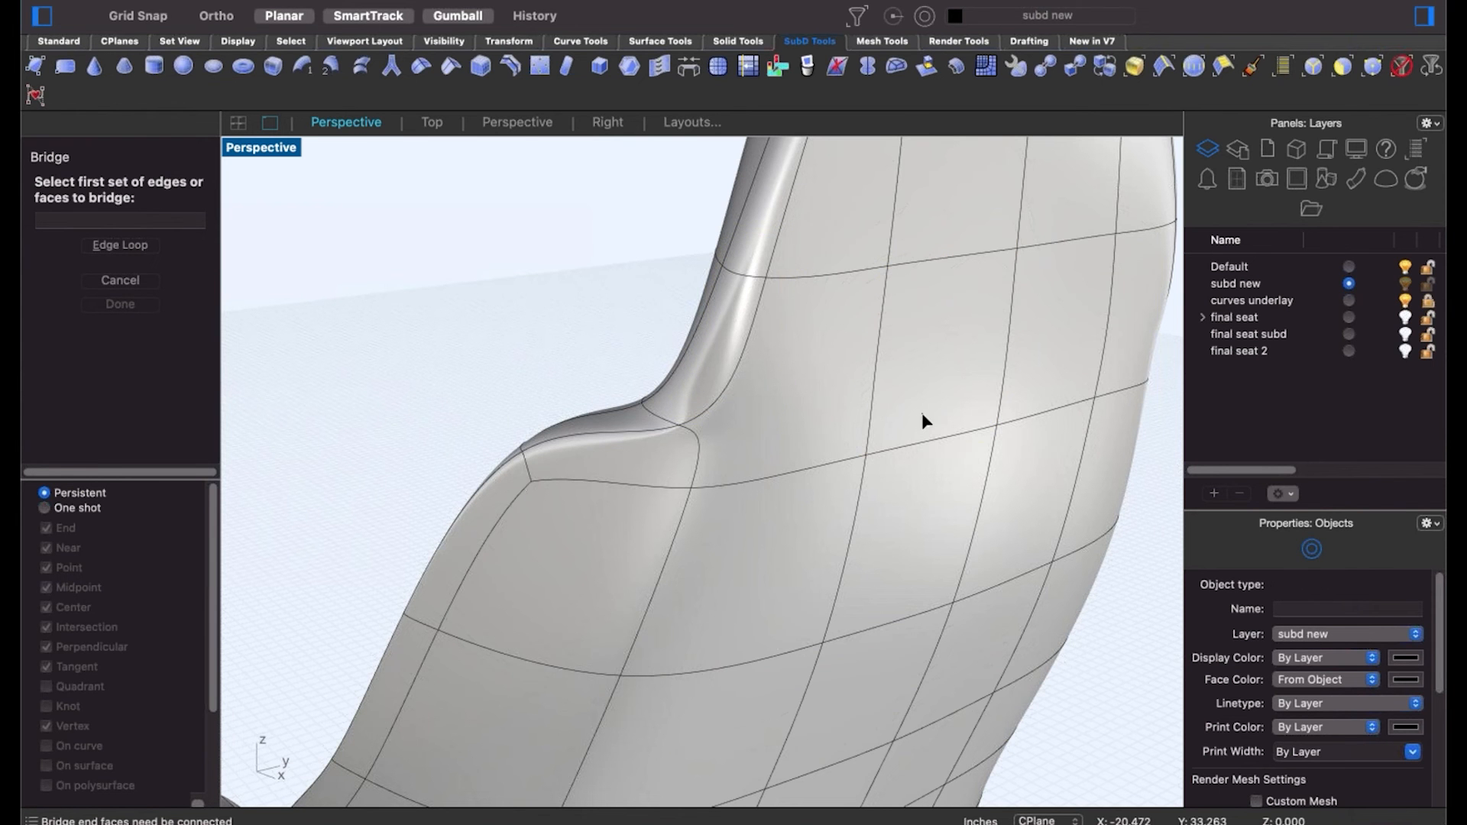
# Retry the bridge with the inner rear face and the outer front face in one set, in both picking orders.
pyautogui.click(946, 354)
pyautogui.moveTo(946, 354); pyautogui.dragTo(621, 355, button='right')
pyautogui.click(616, 350)
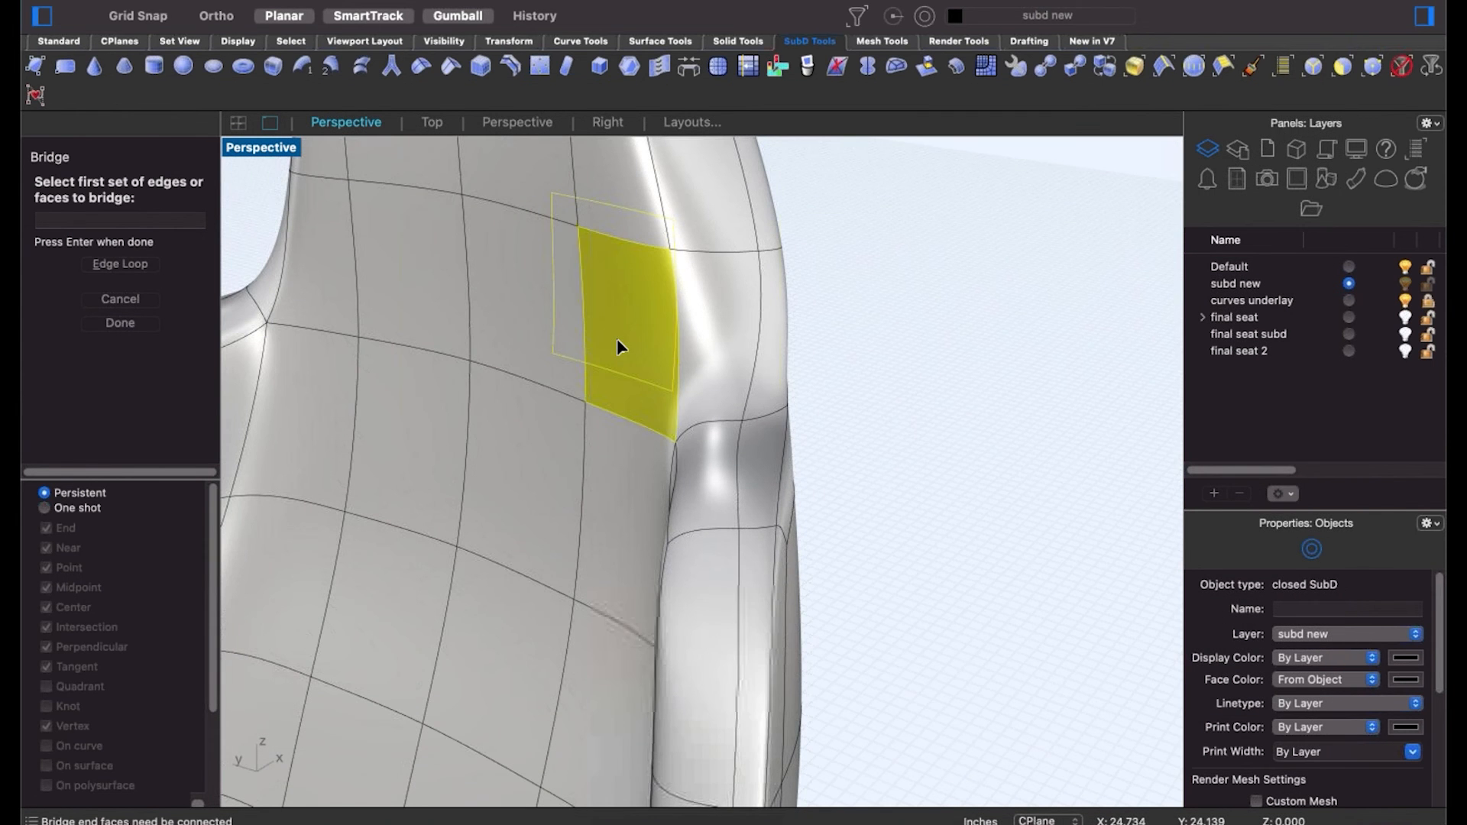
pyautogui.press('Return')
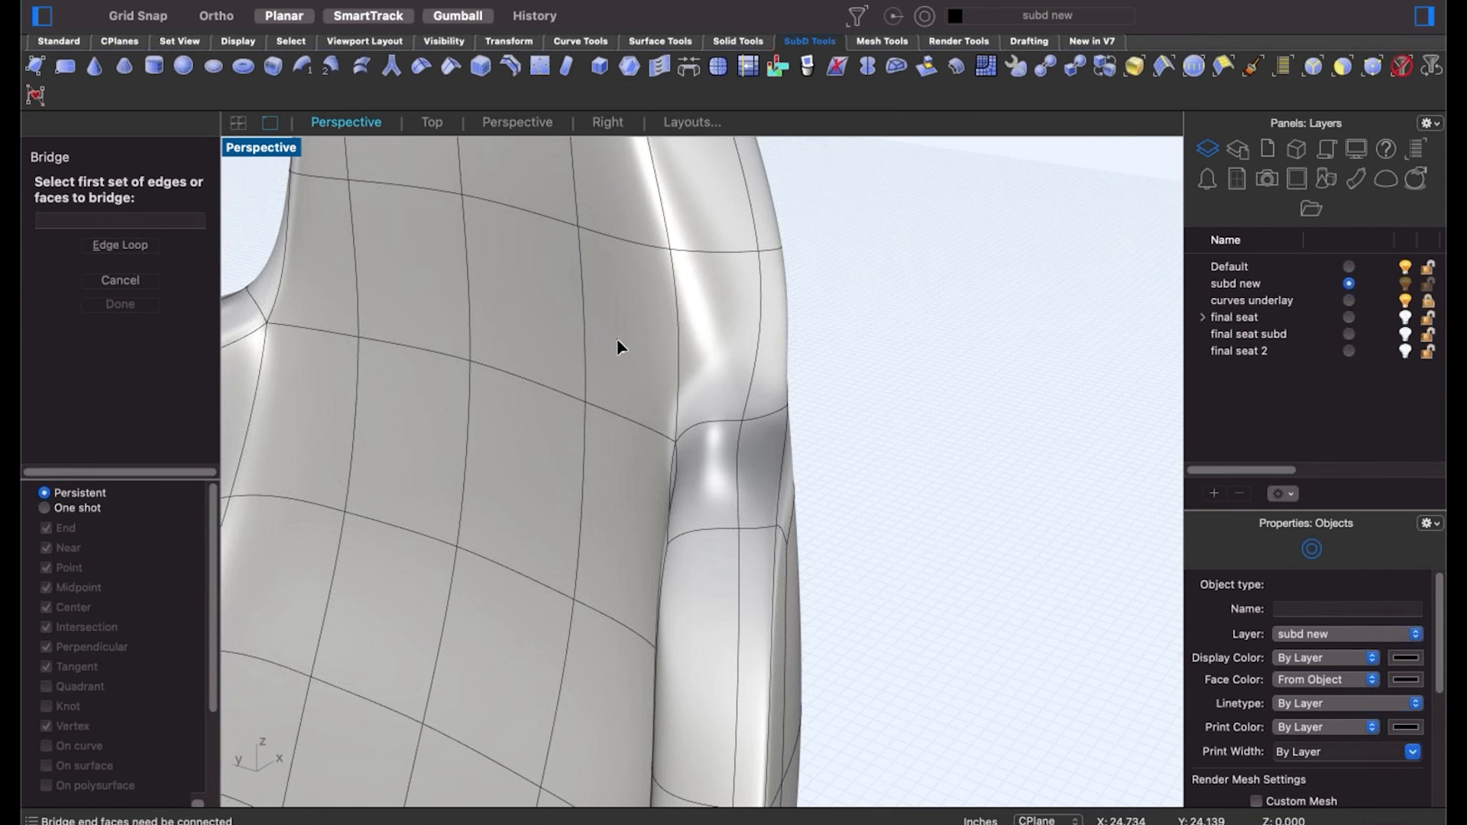
pyautogui.click(616, 348)
pyautogui.moveTo(616, 347); pyautogui.dragTo(939, 393, button='right')
pyautogui.click(867, 445)
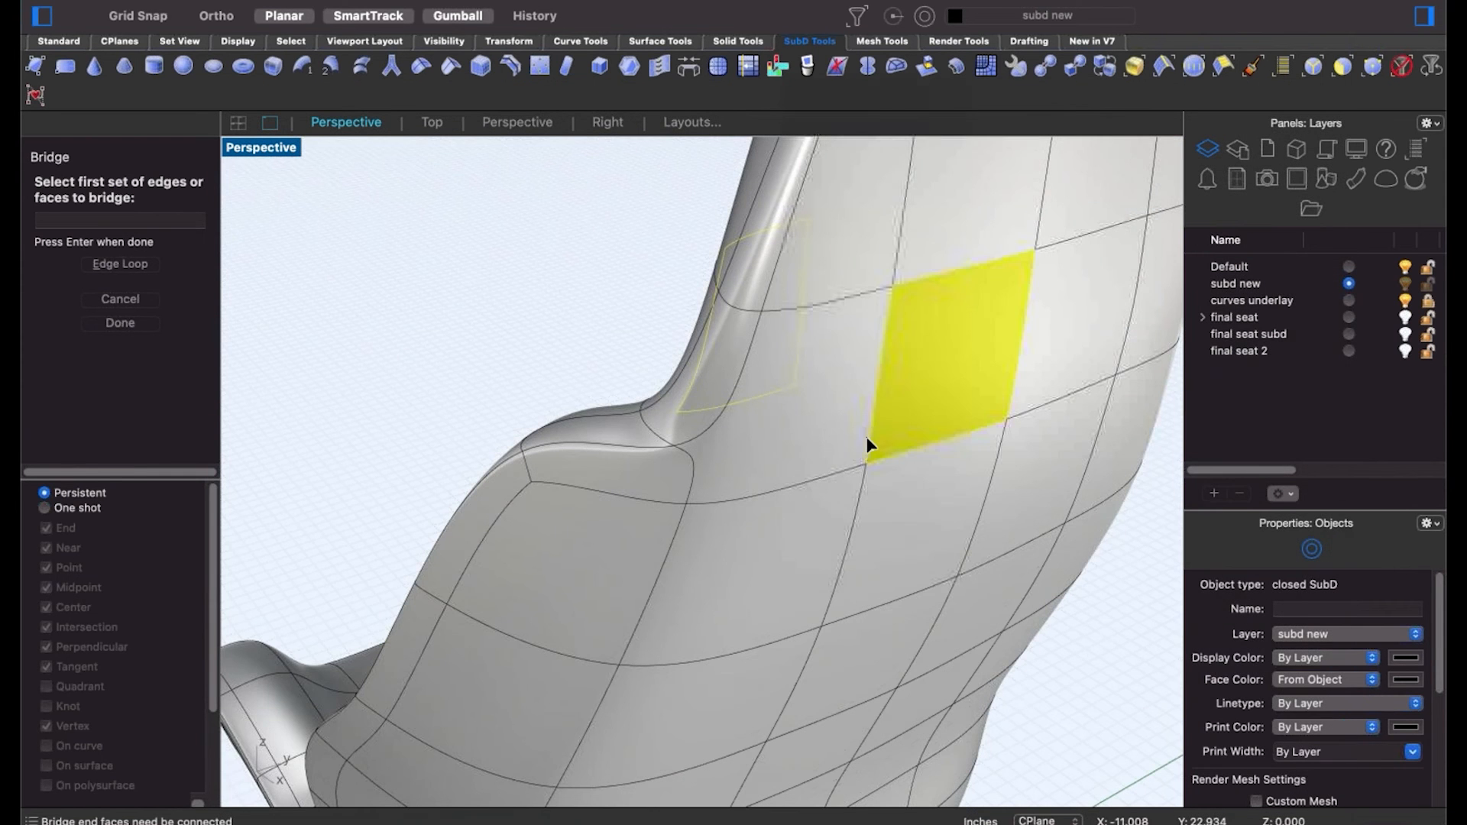
pyautogui.press('Return')
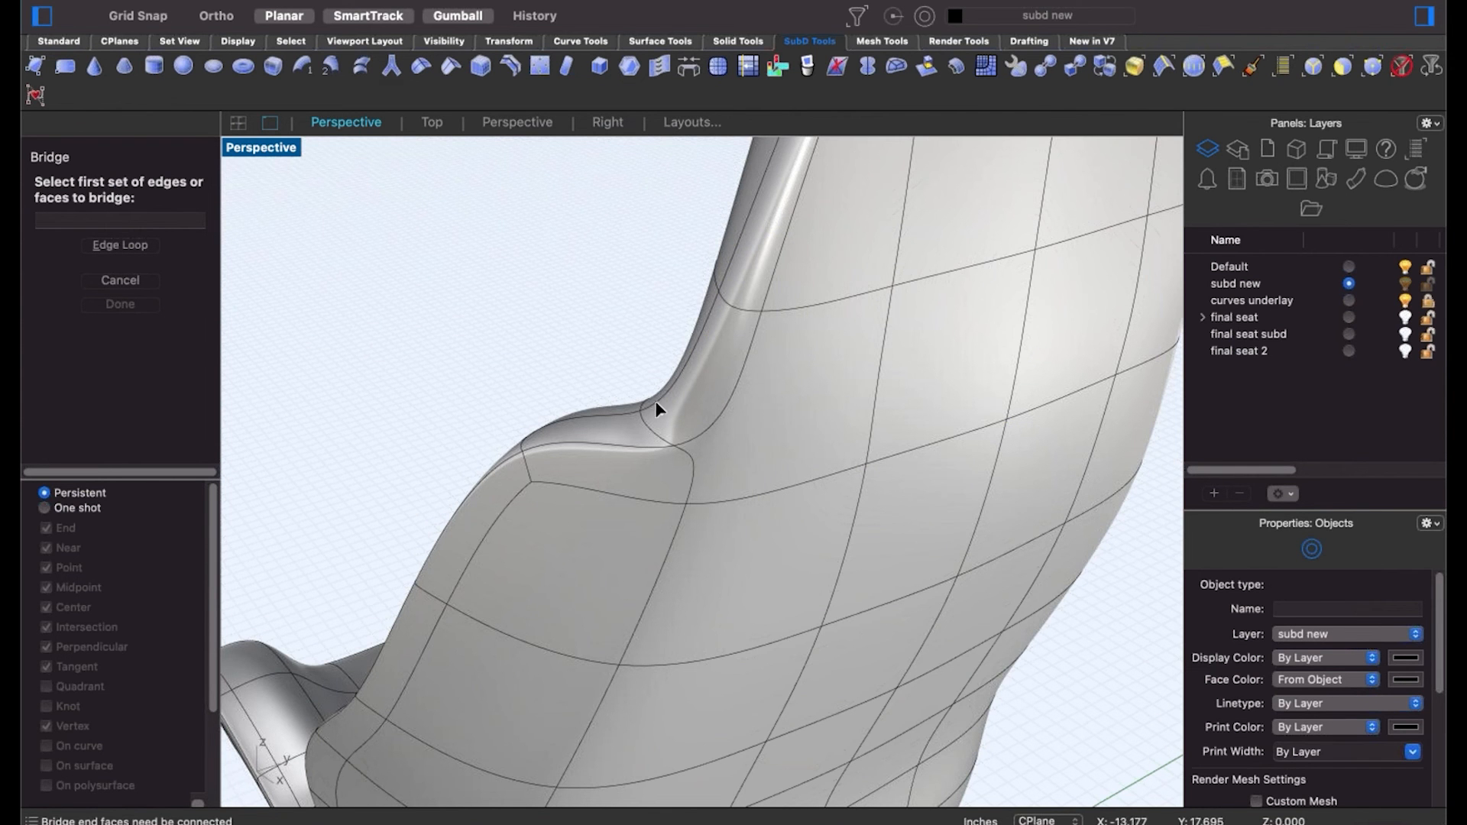
# Bridge the front face below the plain seat's headrest with the face behind it, using 2 segments, Join and 100% straightness.
pyautogui.moveTo(658, 405)
pyautogui.mouseDown(button='right')
pyautogui.moveTo(752, 407)
pyautogui.moveTo(675, 383)
pyautogui.mouseUp(button='right')
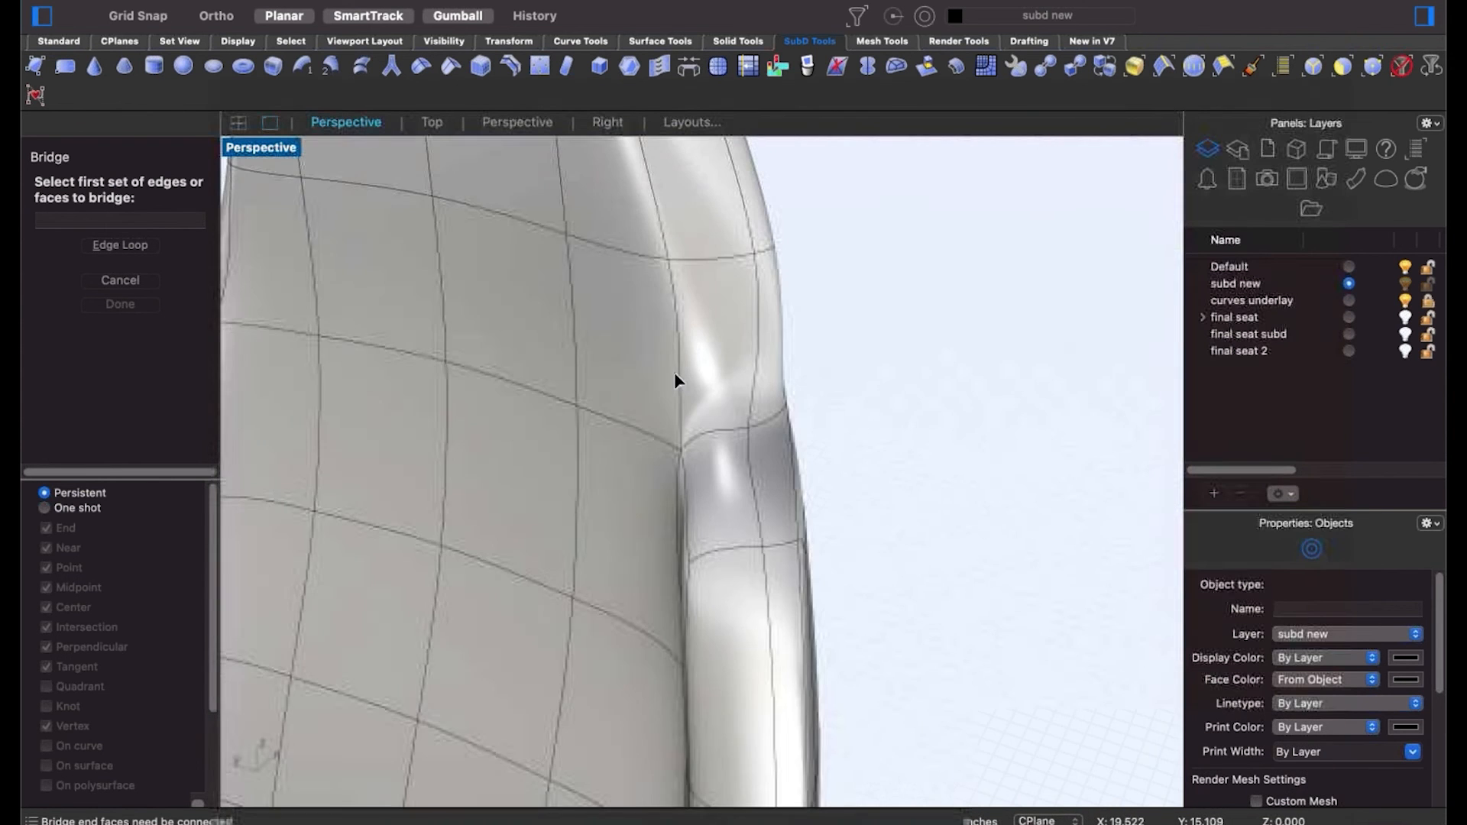
pyautogui.click(629, 359)
pyautogui.press('Return')
pyautogui.moveTo(861, 433); pyautogui.dragTo(952, 410, button='right')
pyautogui.click(952, 409)
pyautogui.press('Return')
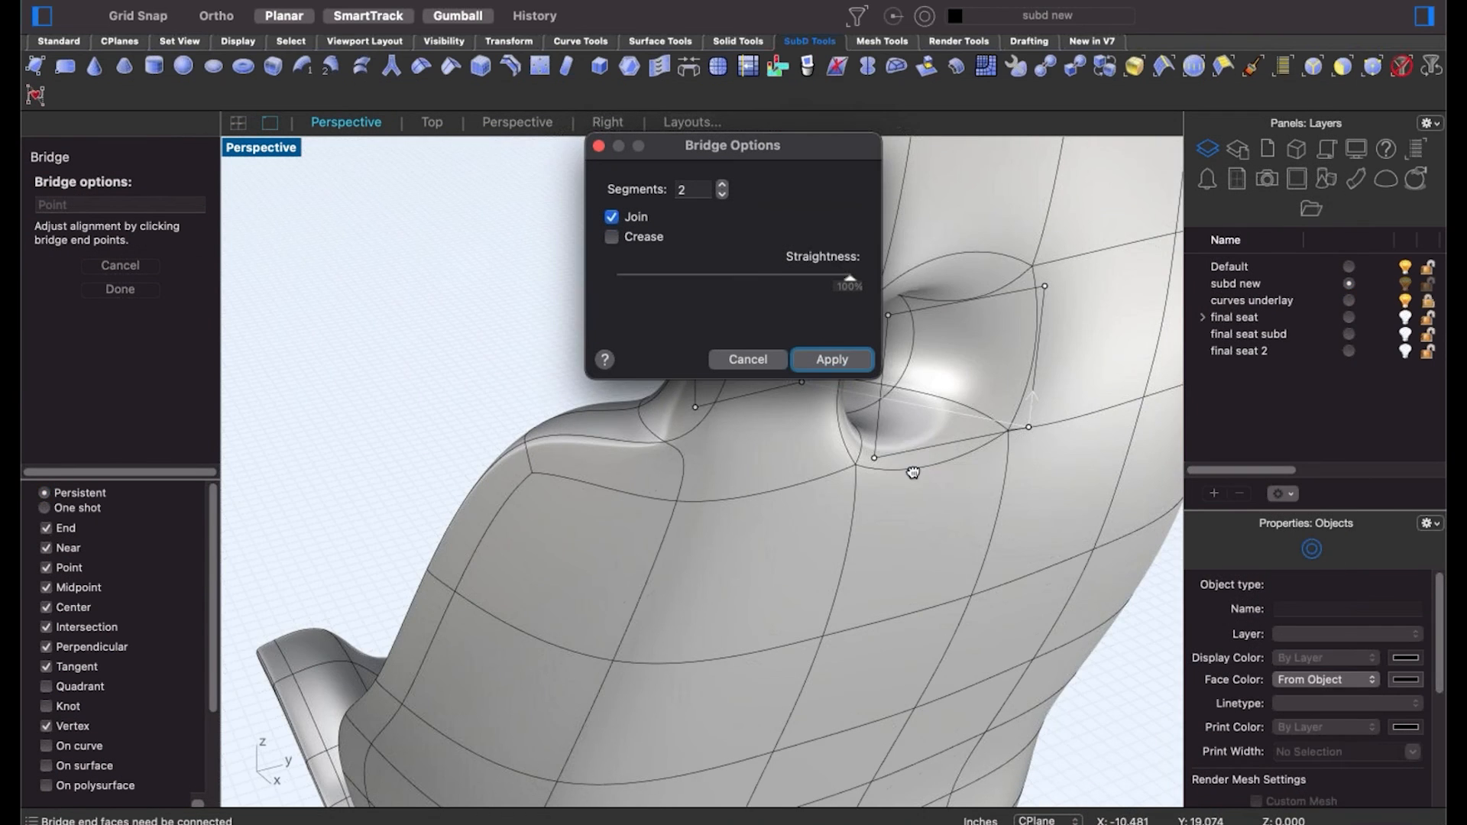
pyautogui.moveTo(940, 466); pyautogui.dragTo(632, 530, button='right')
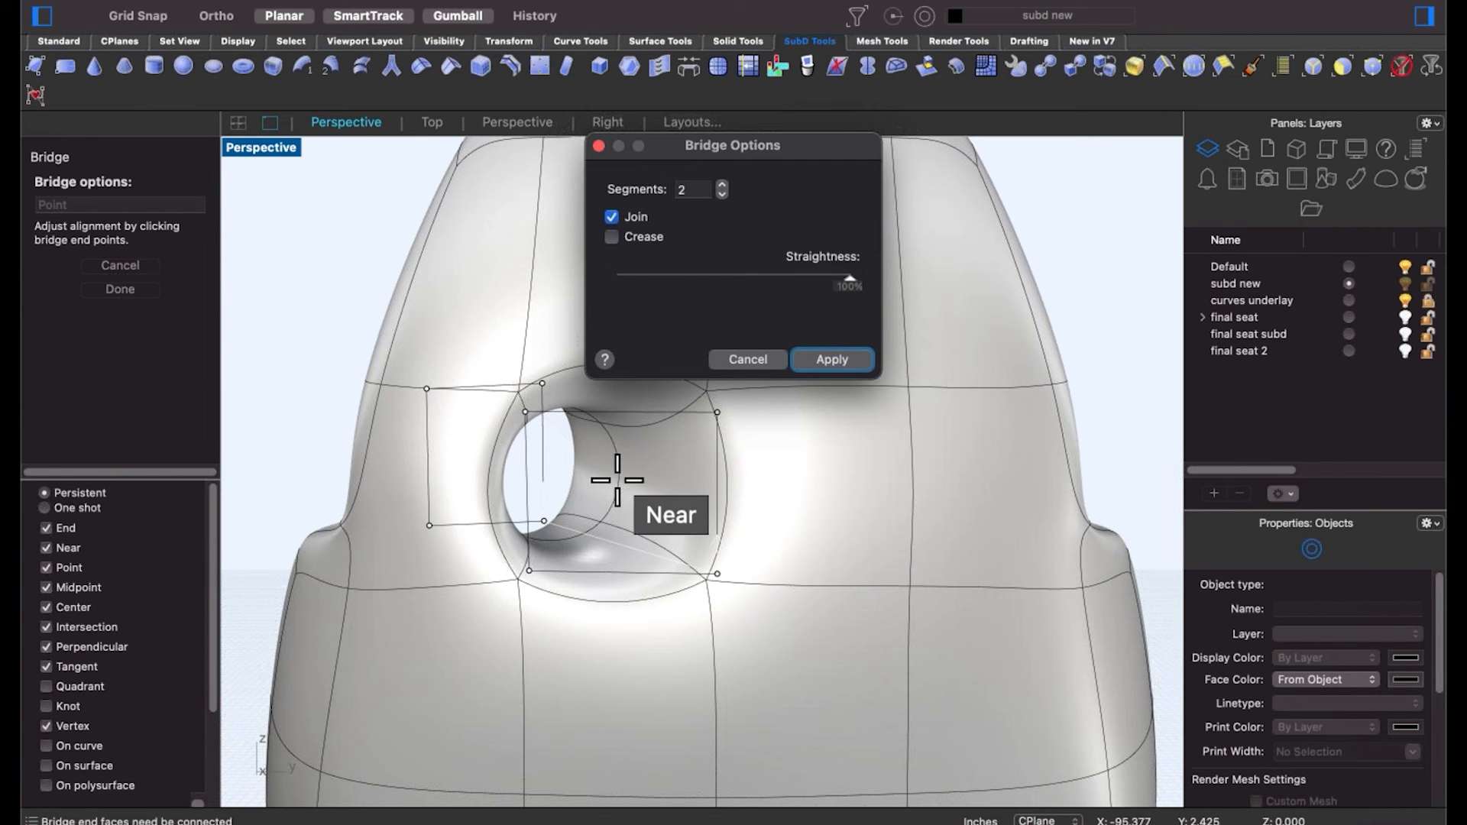
pyautogui.click(832, 359)
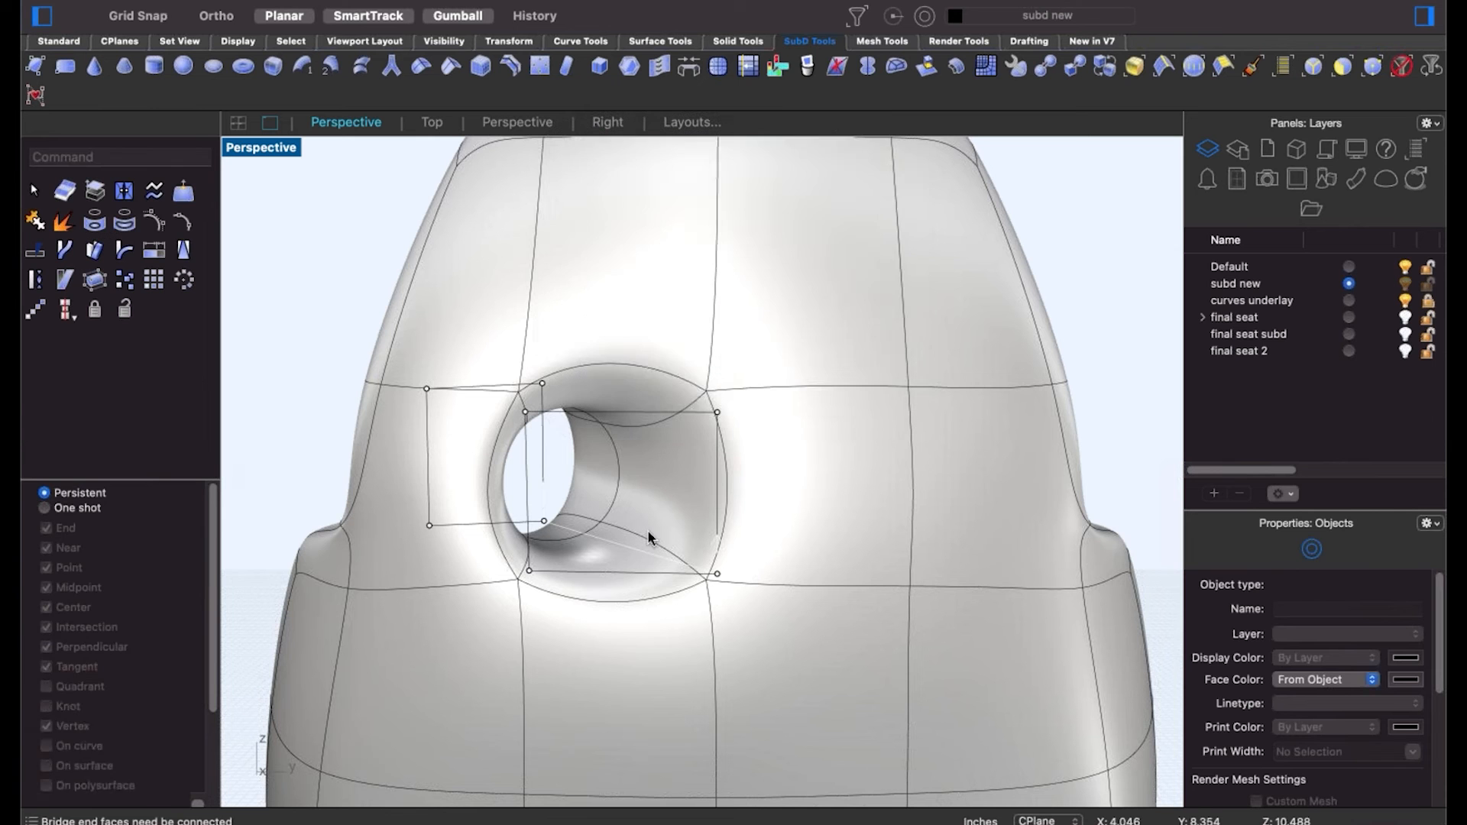
# Select the four-edge loop inside the backrest opening and scale it uniformly with the gumball.
pyautogui.scroll(5, 613, 539)
pyautogui.doubleClick(607, 492)
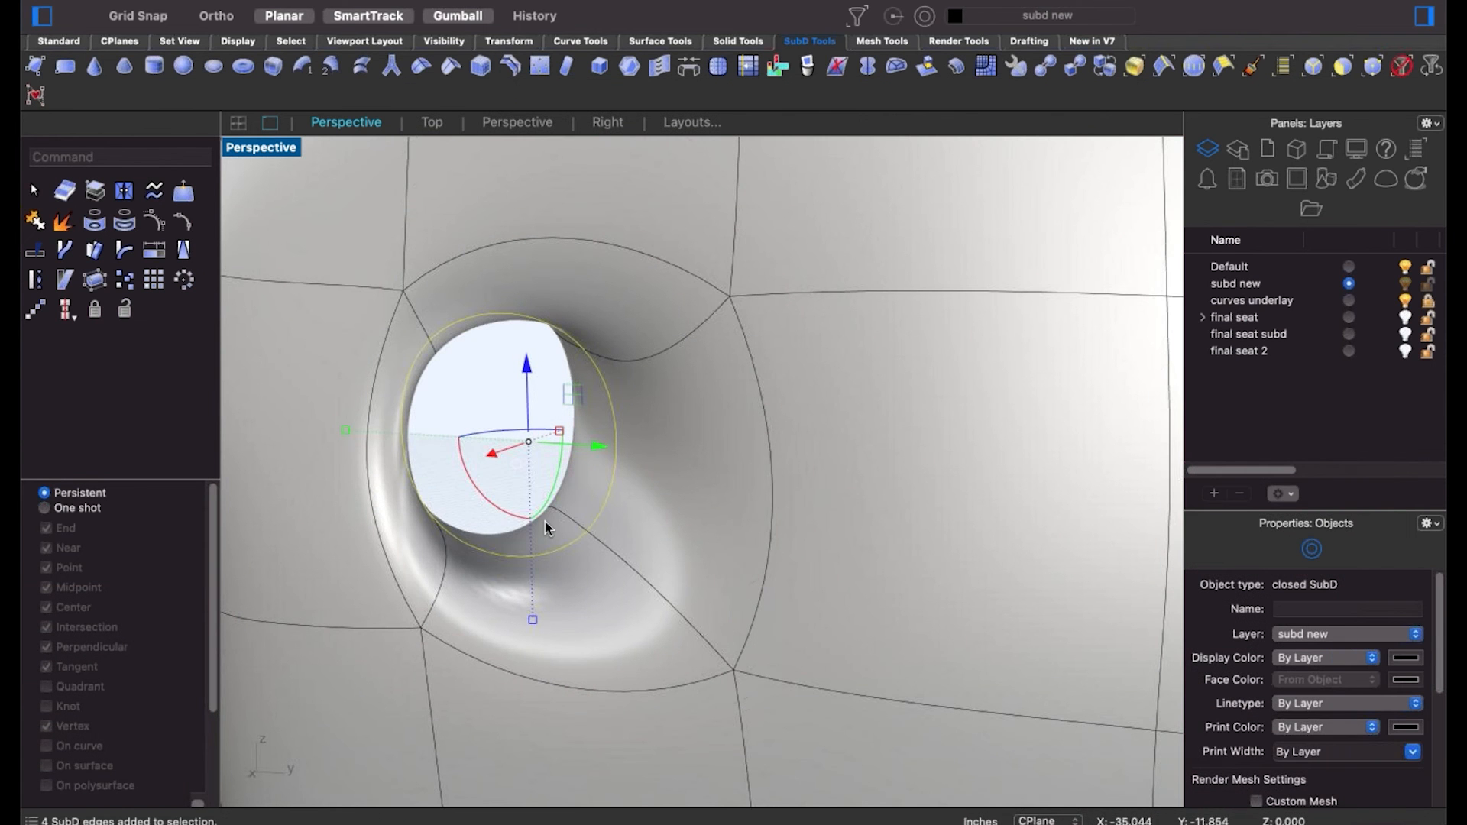
pyautogui.moveTo(345, 429)
pyautogui.keyDown('shift'); pyautogui.mouseDown()
pyautogui.moveTo(420, 440)
pyautogui.moveTo(331, 443)
pyautogui.moveTo(295, 533)
pyautogui.moveTo(382, 449)
pyautogui.moveTo(319, 436)
pyautogui.mouseUp(); pyautogui.keyUp('shift')
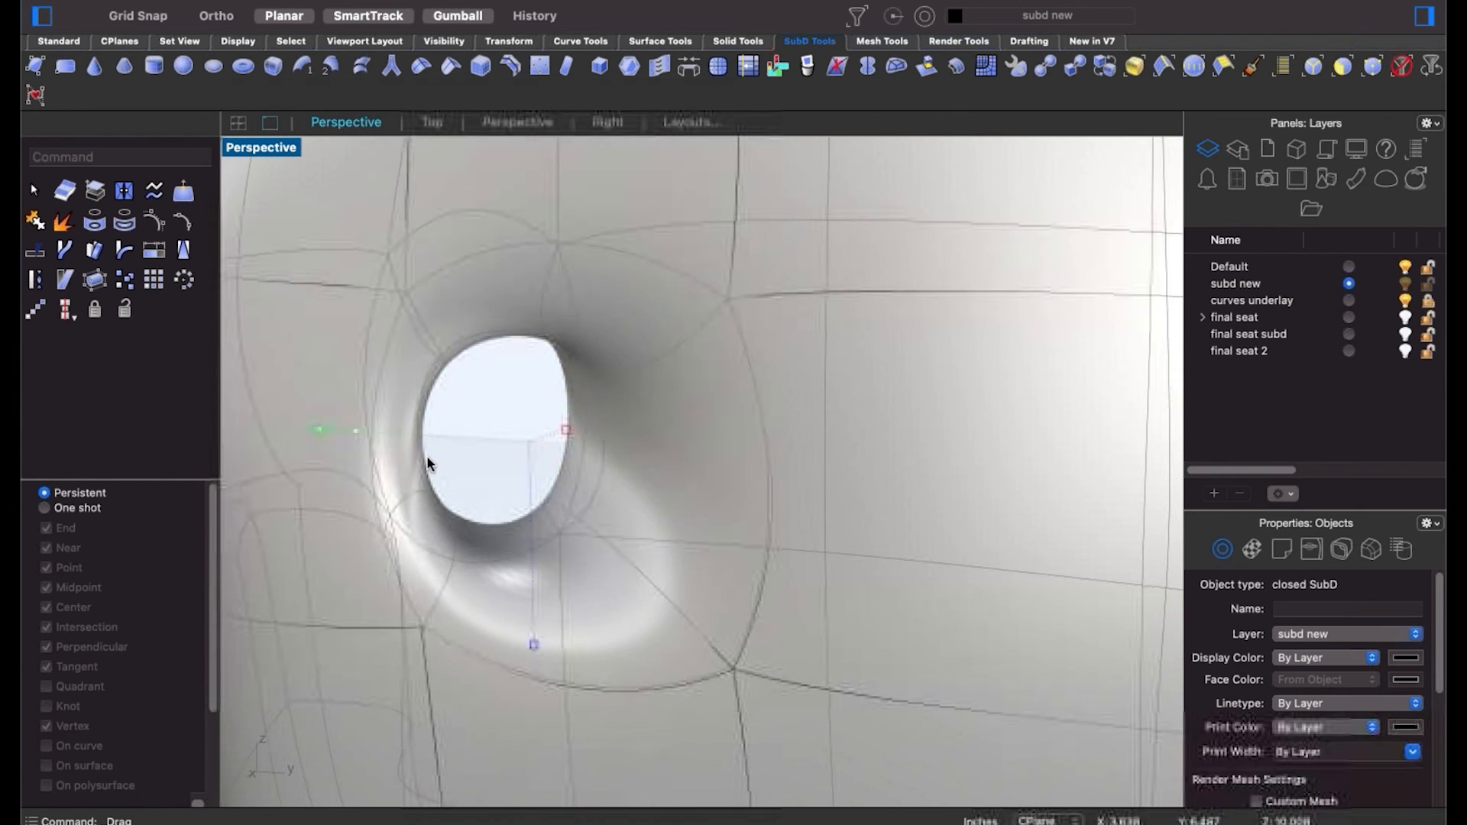
pyautogui.click(439, 491)
pyautogui.scroll(-8, 433, 499)
pyautogui.moveTo(433, 500); pyautogui.dragTo(794, 527, button='right')
pyautogui.scroll(6, 1058, 489)
pyautogui.scroll(-5, 923, 417)
pyautogui.scroll(-2, 919, 413)
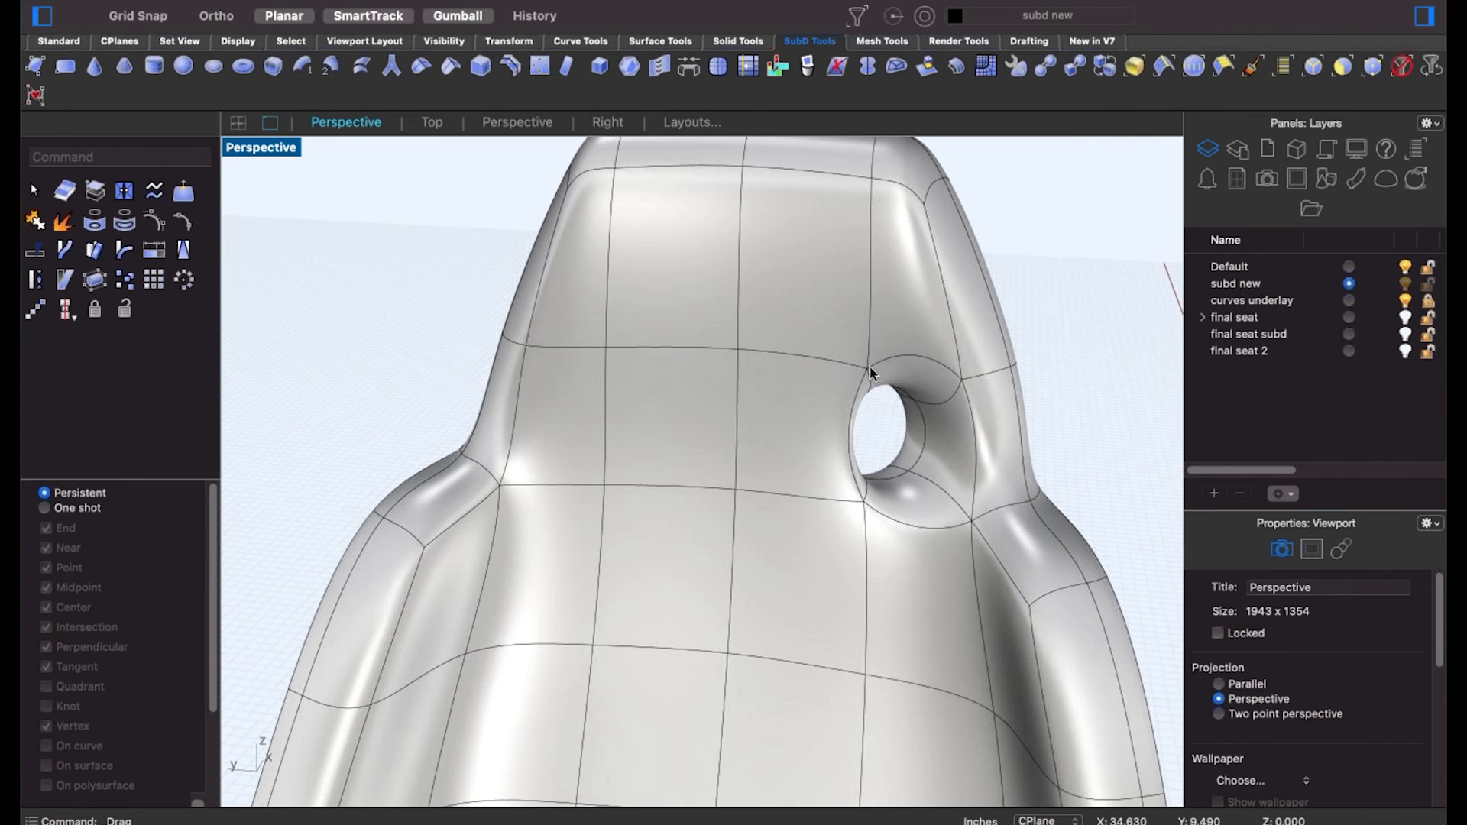
# Move the vertex at the front opening's upper inner corner upward to stretch the opening's rim.
pyautogui.keyDown('shift'); pyautogui.keyDown('super'); pyautogui.click(870, 370); pyautogui.keyUp('super'); pyautogui.keyUp('shift')
pyautogui.moveTo(821, 321); pyautogui.dragTo(861, 298)
pyautogui.click(1033, 338)
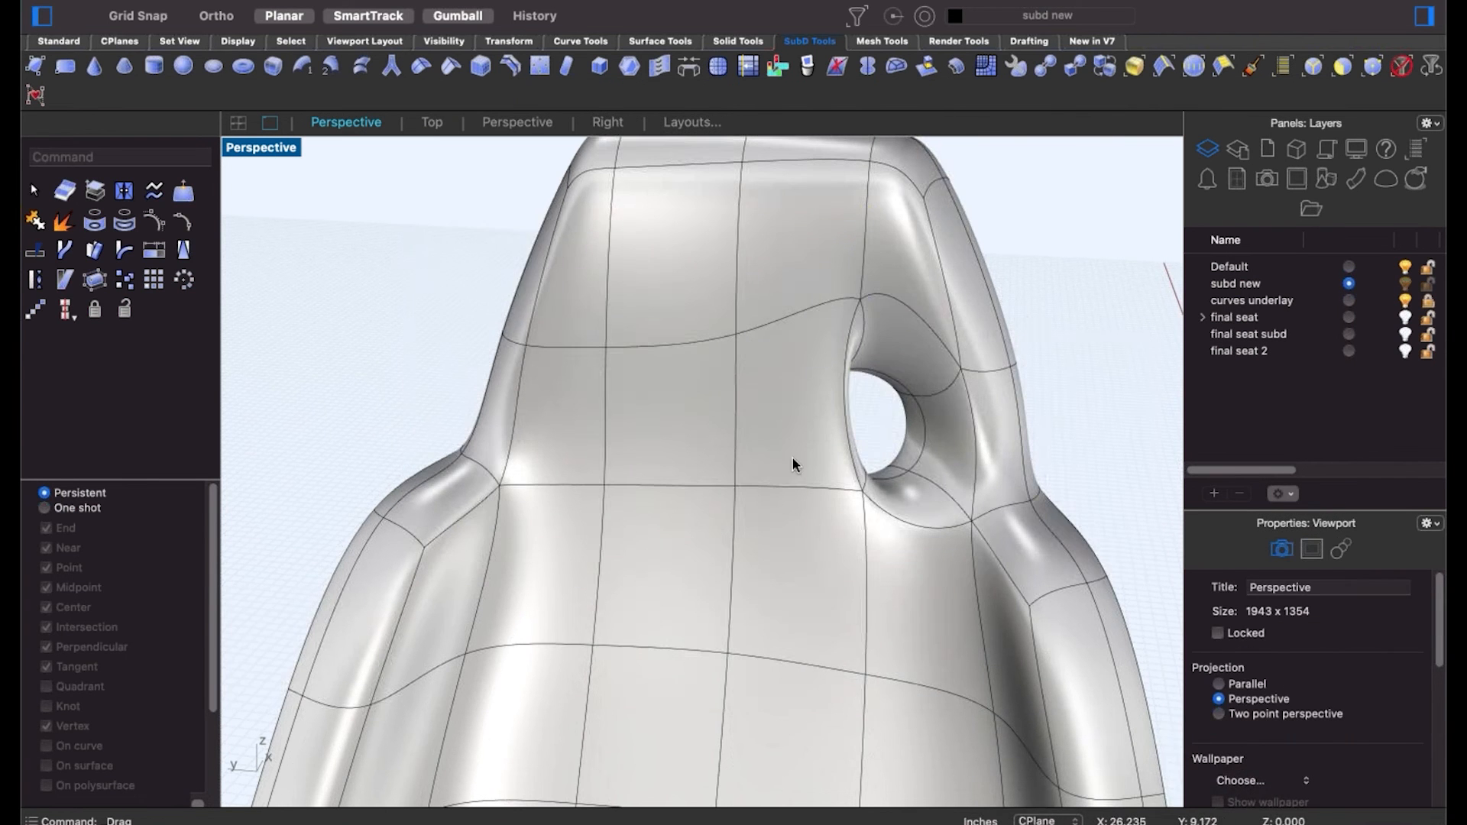
# Reshape the opening by moving two of its outer side edges outward, raising the second one slightly.
pyautogui.scroll(-3, 791, 457)
pyautogui.moveTo(695, 459); pyautogui.dragTo(783, 459, button='right')
pyautogui.scroll(3, 751, 360)
pyautogui.scroll(3, 752, 361)
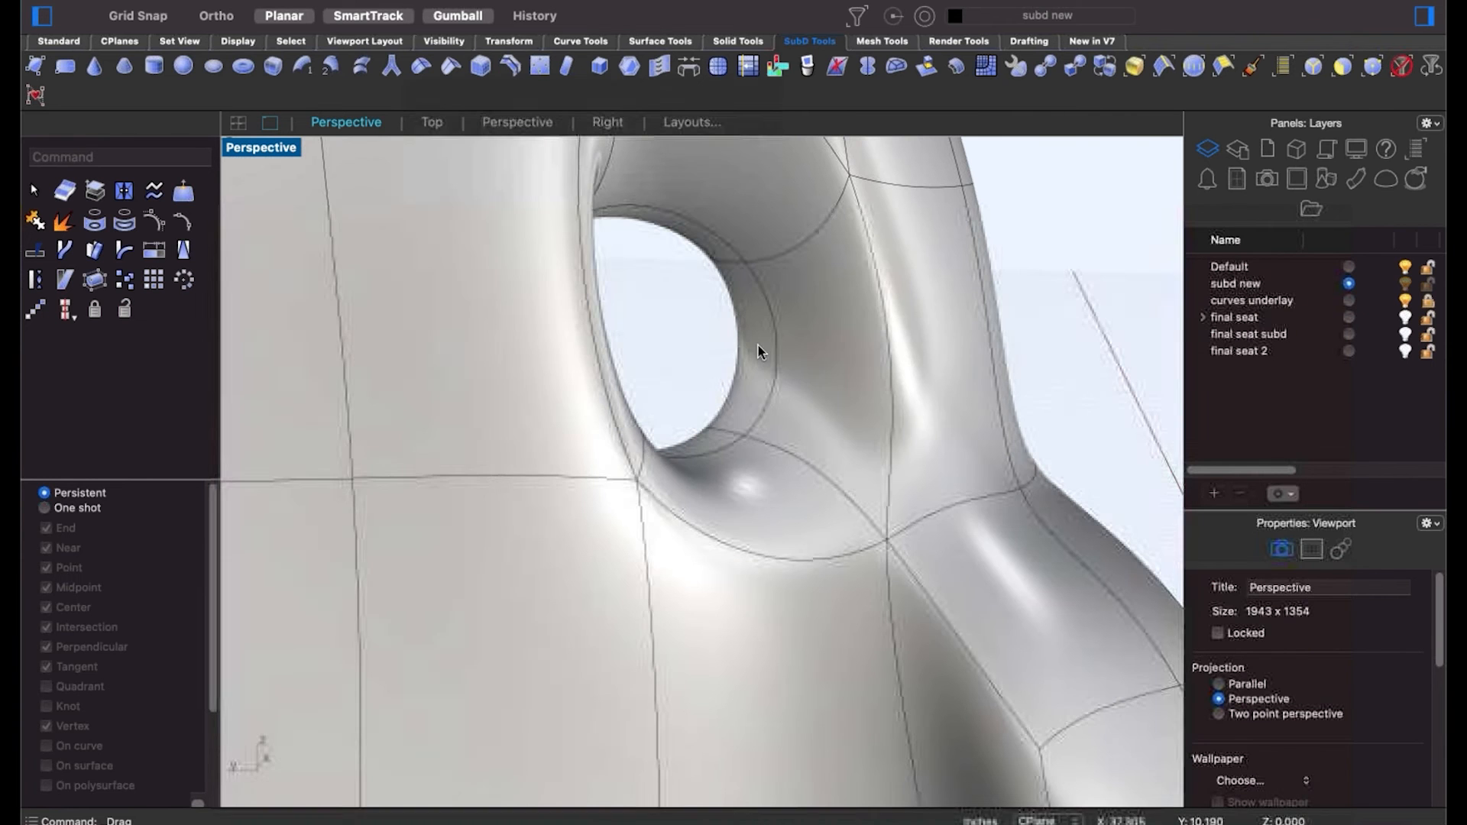
pyautogui.keyDown('ctrl'); pyautogui.keyDown('shift'); pyautogui.click(780, 340); pyautogui.keyUp('shift'); pyautogui.keyUp('ctrl')
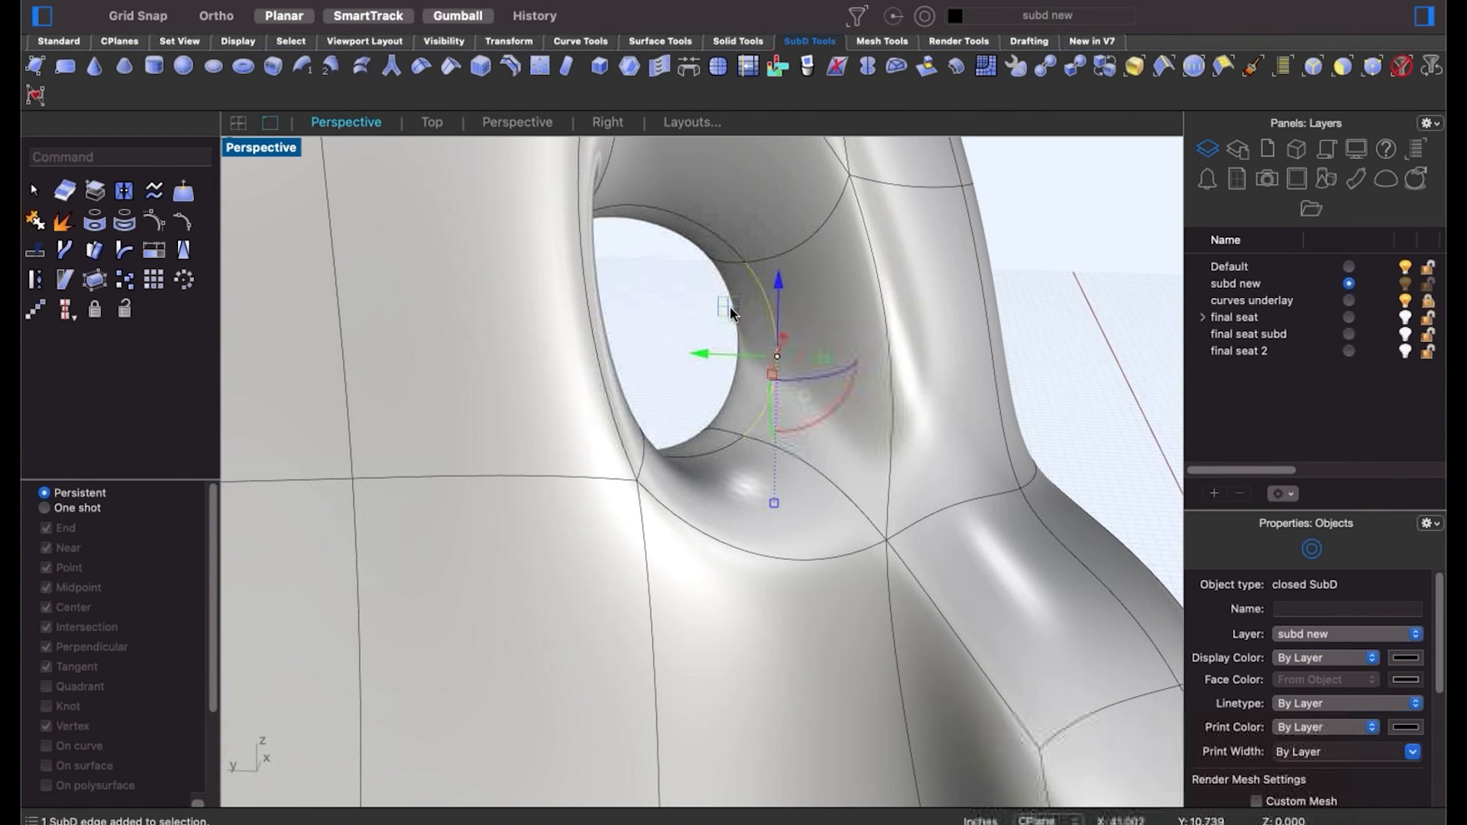
pyautogui.moveTo(730, 313); pyautogui.dragTo(814, 327)
pyautogui.click(1078, 282)
pyautogui.keyDown('ctrl'); pyautogui.keyDown('shift'); pyautogui.click(765, 346); pyautogui.keyUp('shift'); pyautogui.keyUp('ctrl')
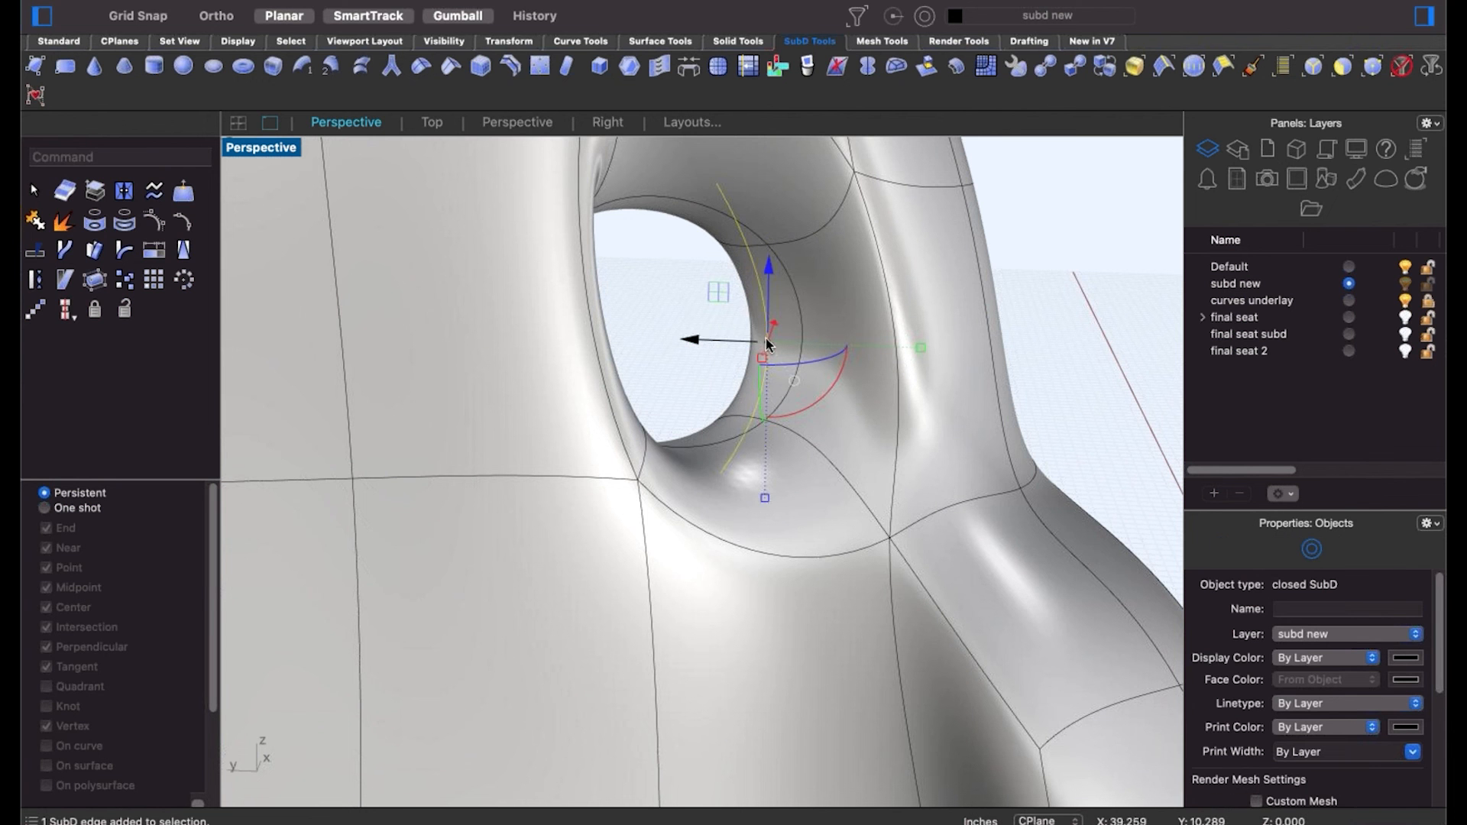
pyautogui.moveTo(719, 292); pyautogui.dragTo(777, 284)
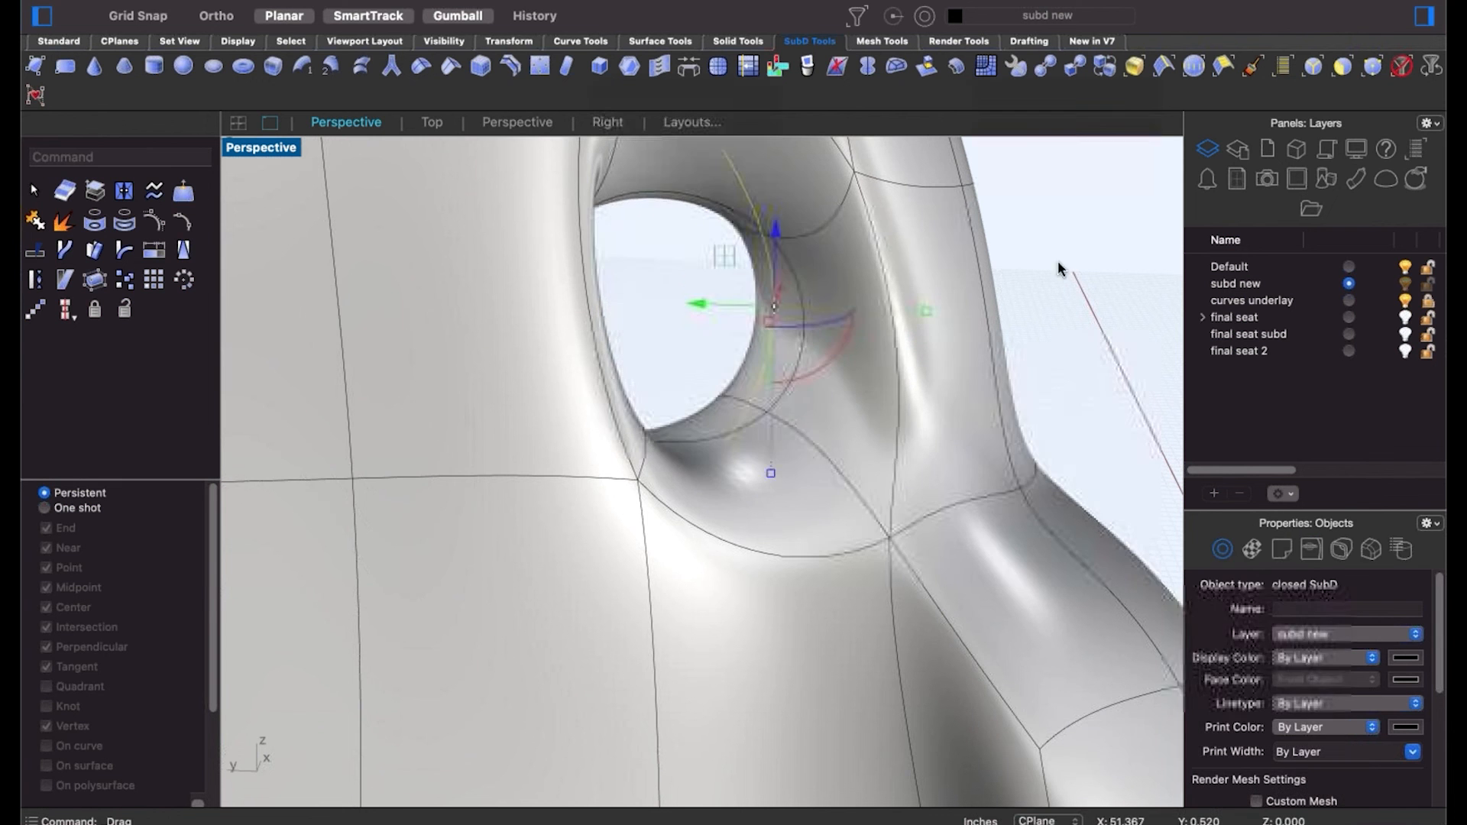
pyautogui.click(1057, 268)
pyautogui.scroll(-6, 842, 388)
pyautogui.moveTo(842, 388)
pyautogui.mouseDown(button='right')
pyautogui.moveTo(807, 405)
pyautogui.moveTo(836, 402)
pyautogui.mouseUp(button='right')
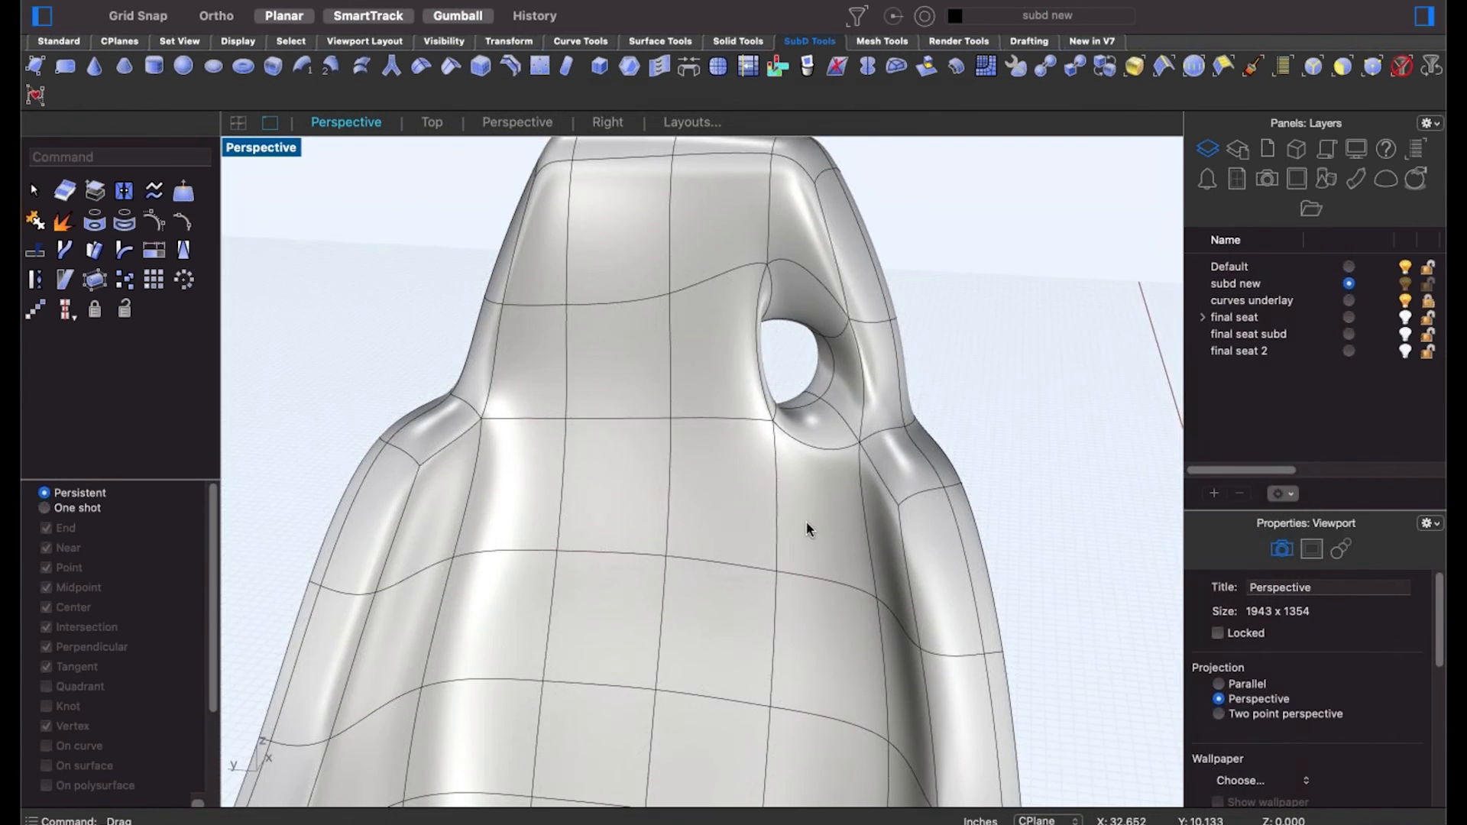
# Try to reflect the plain seat's backrest about its vertical center plane by choosing the half to keep.
pyautogui.scroll(-4, 807, 524)
pyautogui.moveTo(807, 524); pyautogui.dragTo(672, 457, button='right')
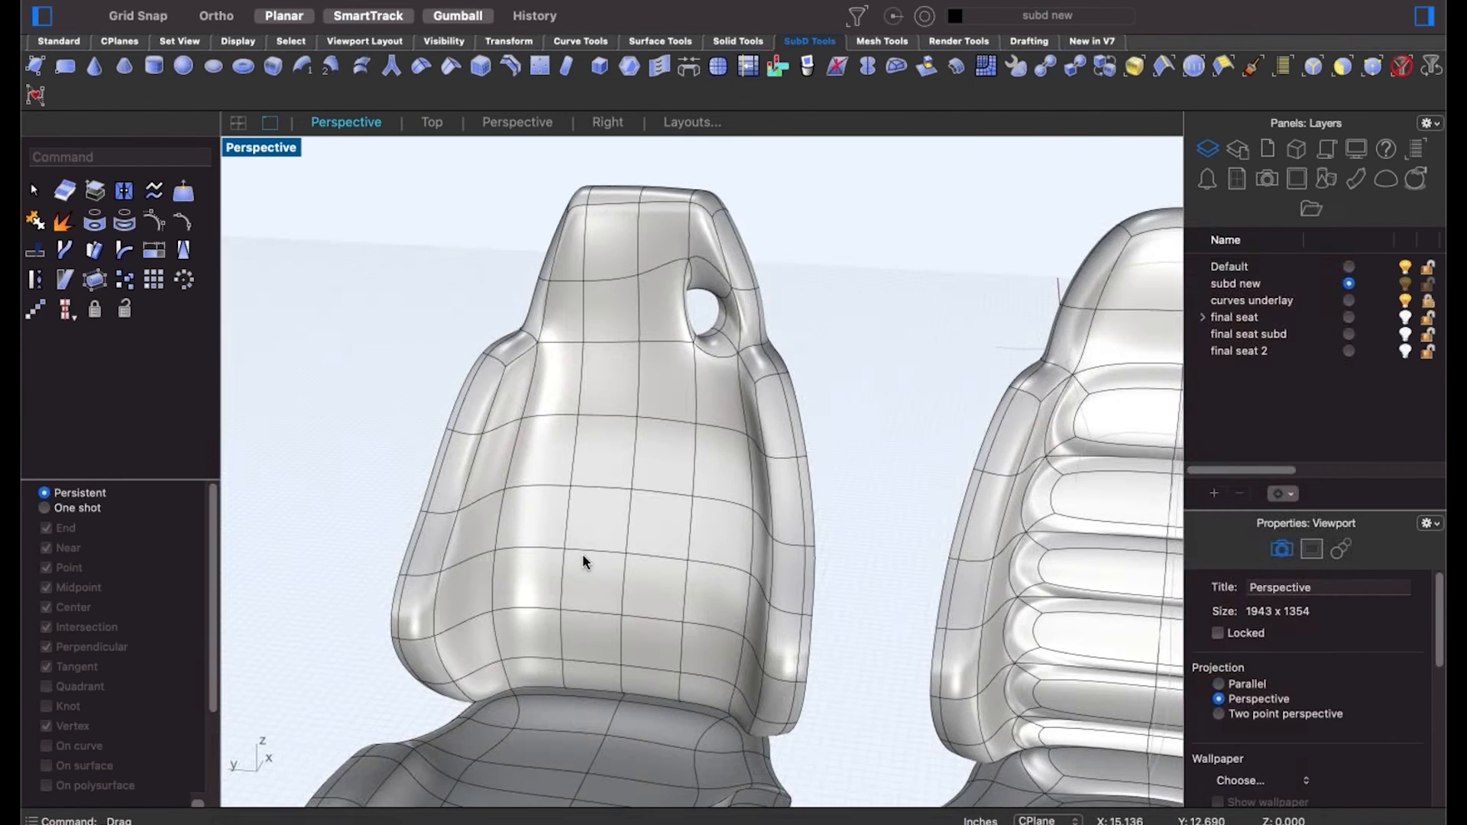
pyautogui.scroll(-5, 583, 561)
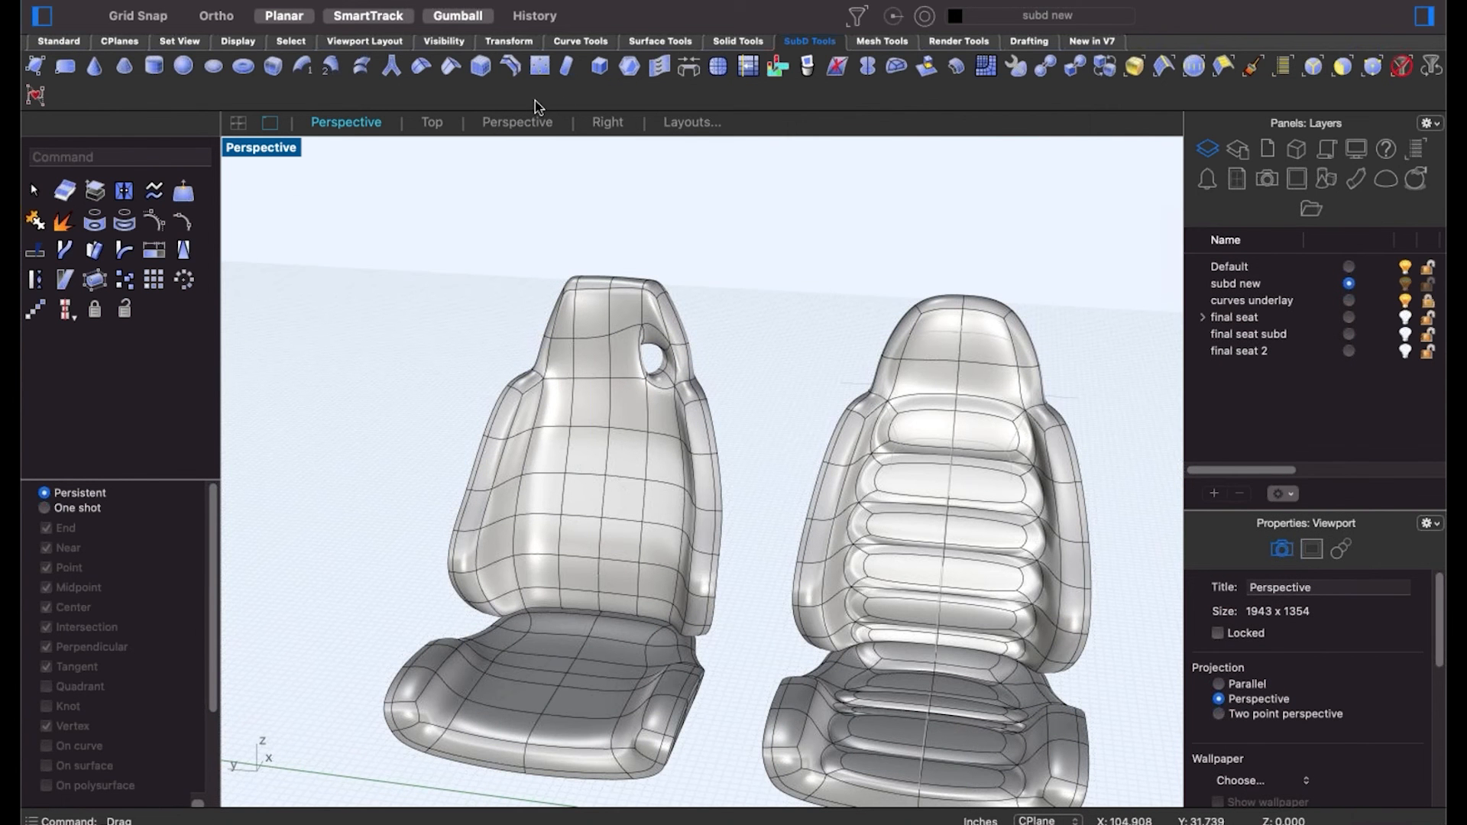
pyautogui.click(869, 69)
pyautogui.click(608, 387)
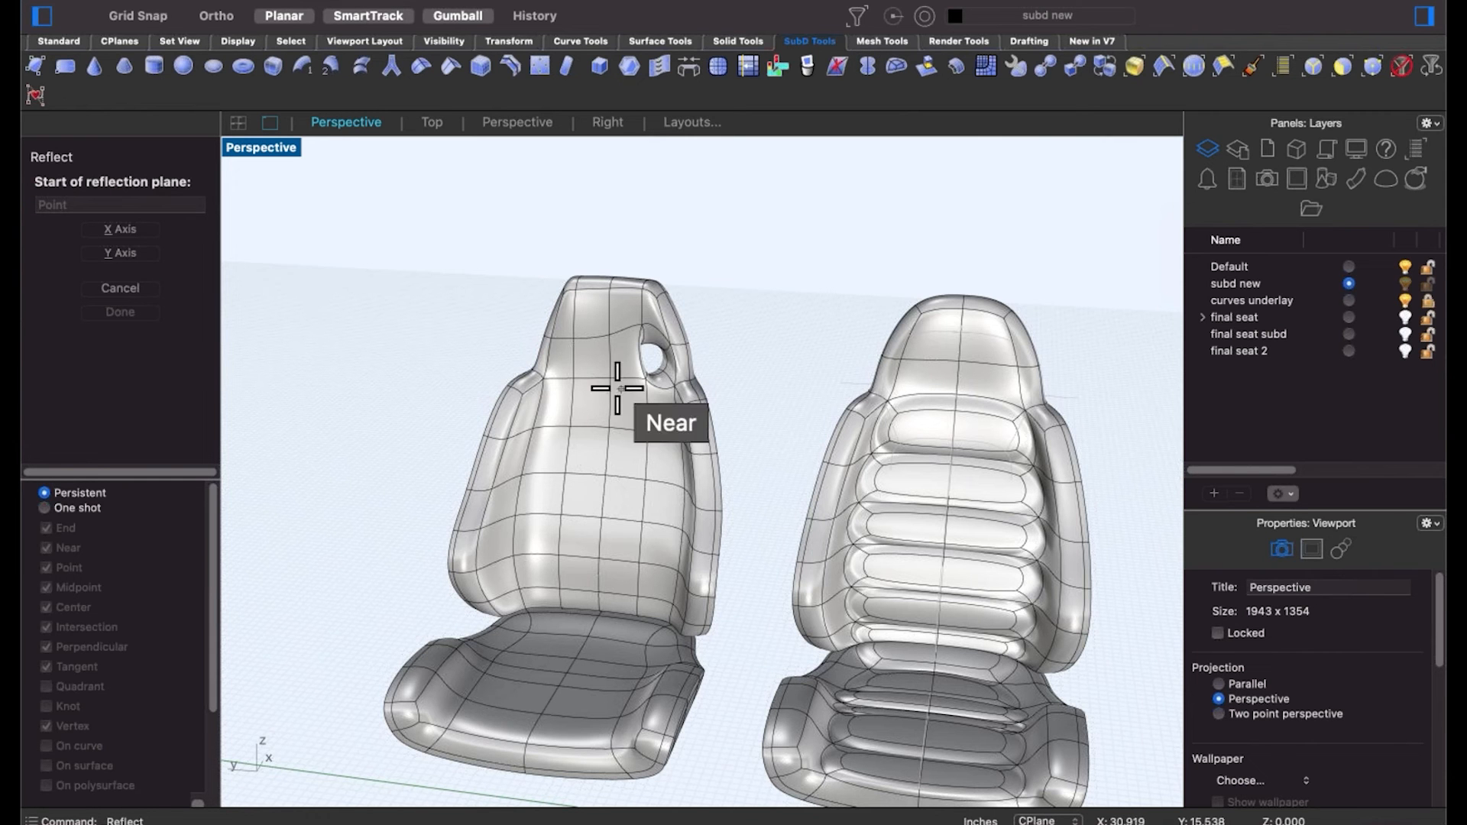
pyautogui.click(610, 378)
pyautogui.keyDown('shift'); pyautogui.click(576, 446); pyautogui.keyUp('shift')
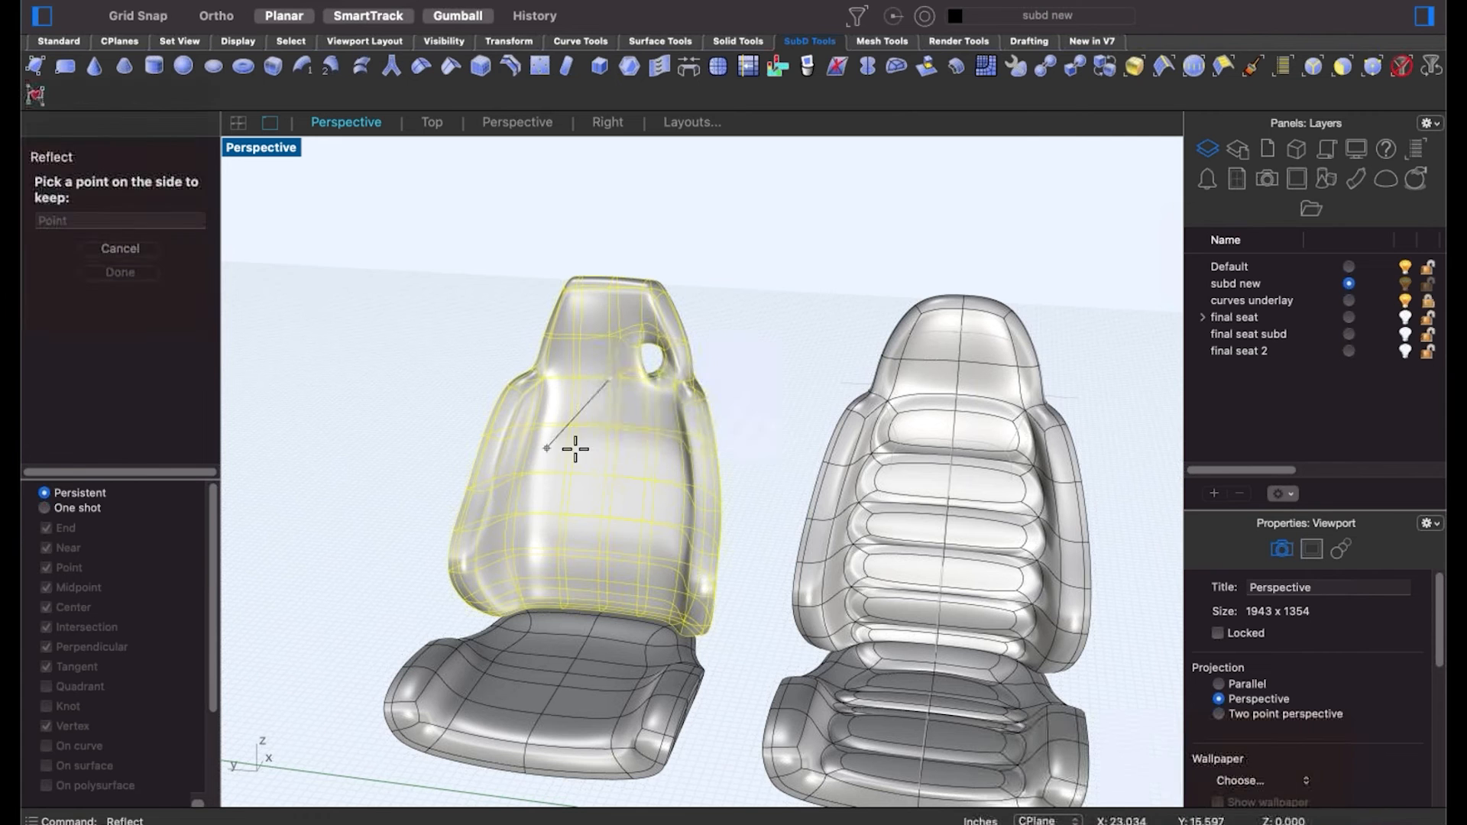
pyautogui.click(661, 446)
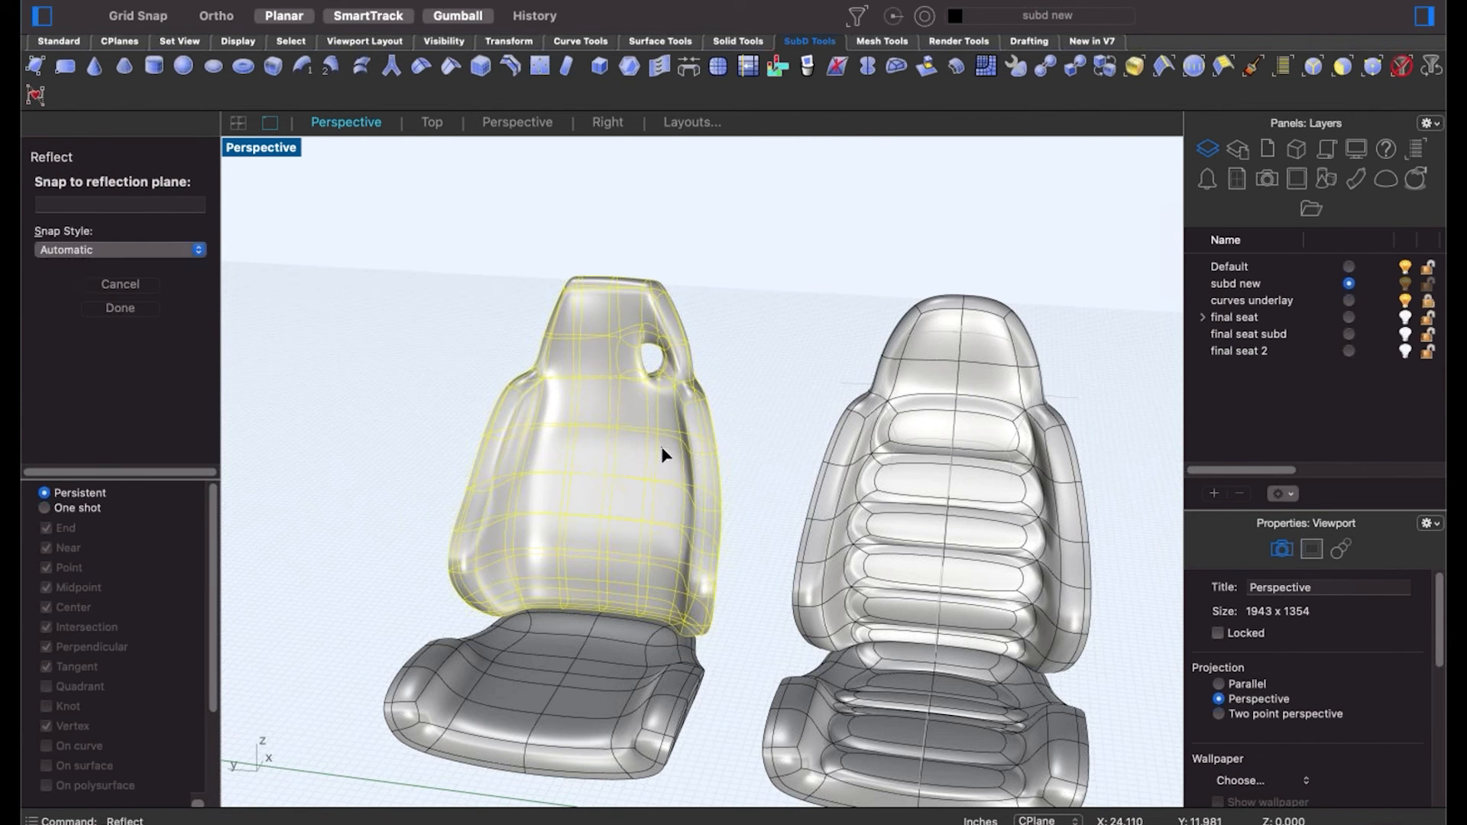
pyautogui.press('Return')
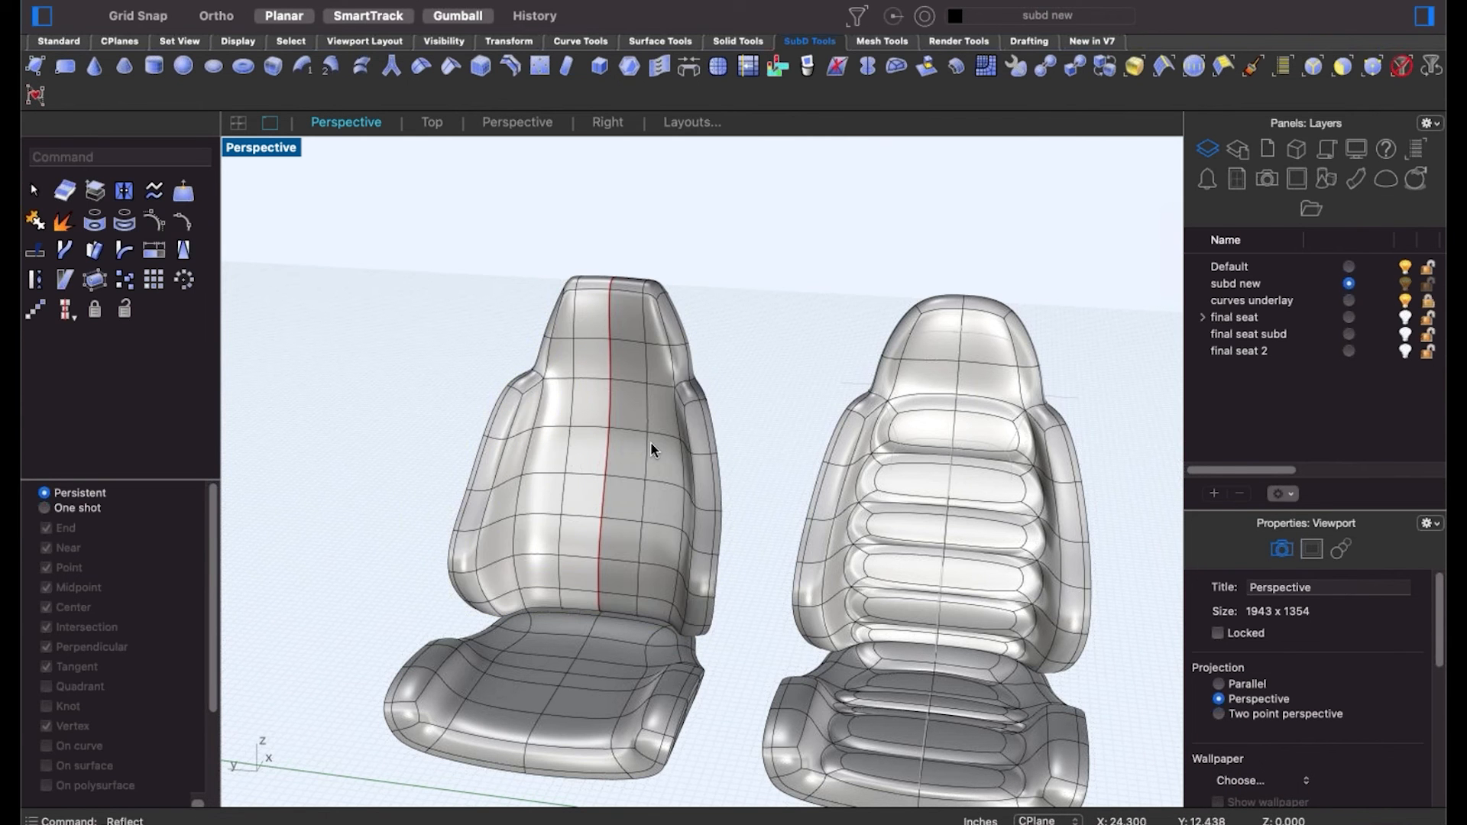
pyautogui.press('super+z')
# Reflect the plain seat's backrest about its vertical center plane, keeping the half that contains the opening.
pyautogui.press('Return')
pyautogui.scroll(2, 611, 382)
pyautogui.scroll(2, 611, 382)
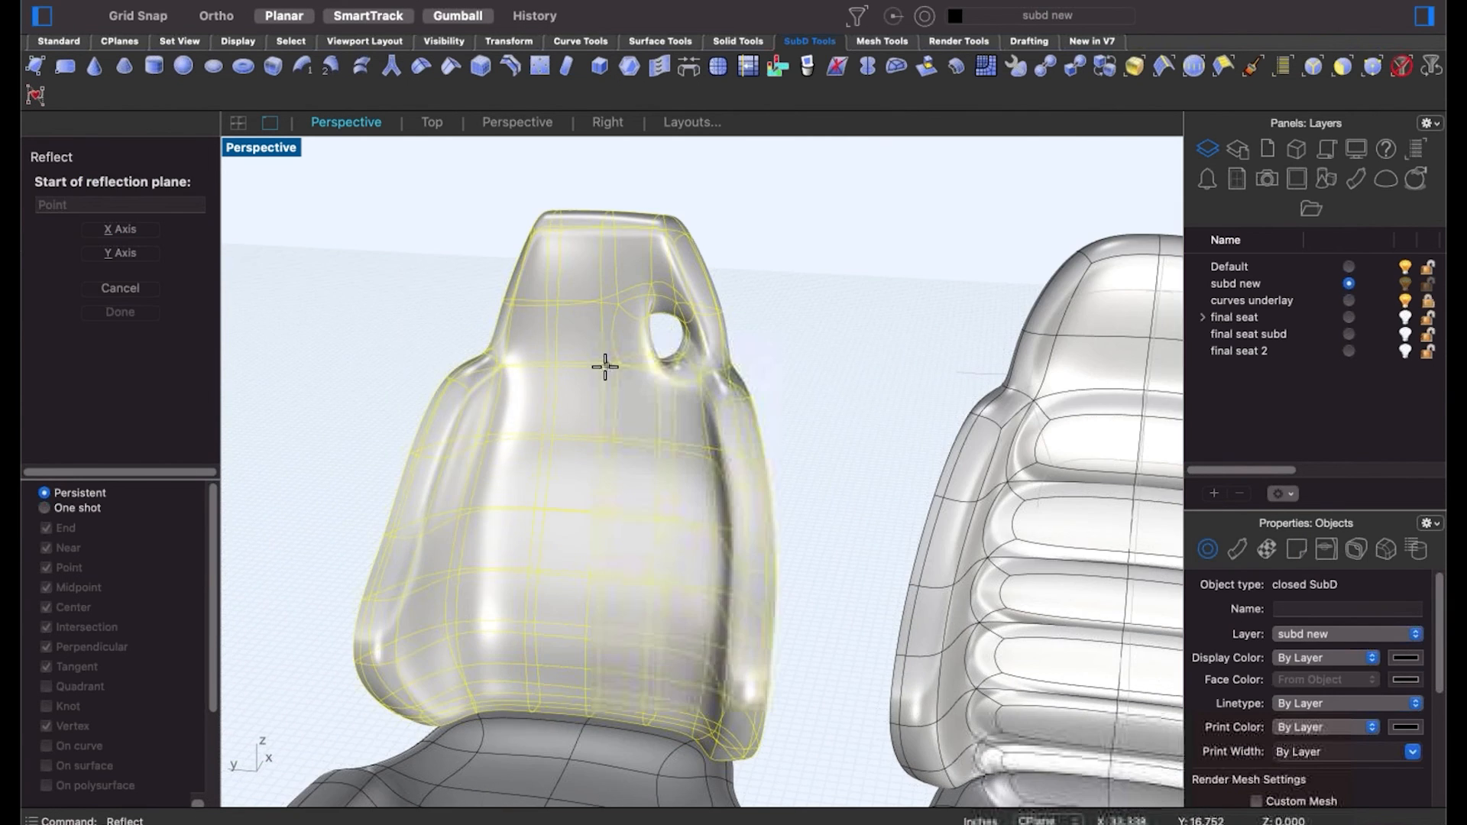
pyautogui.click(603, 439)
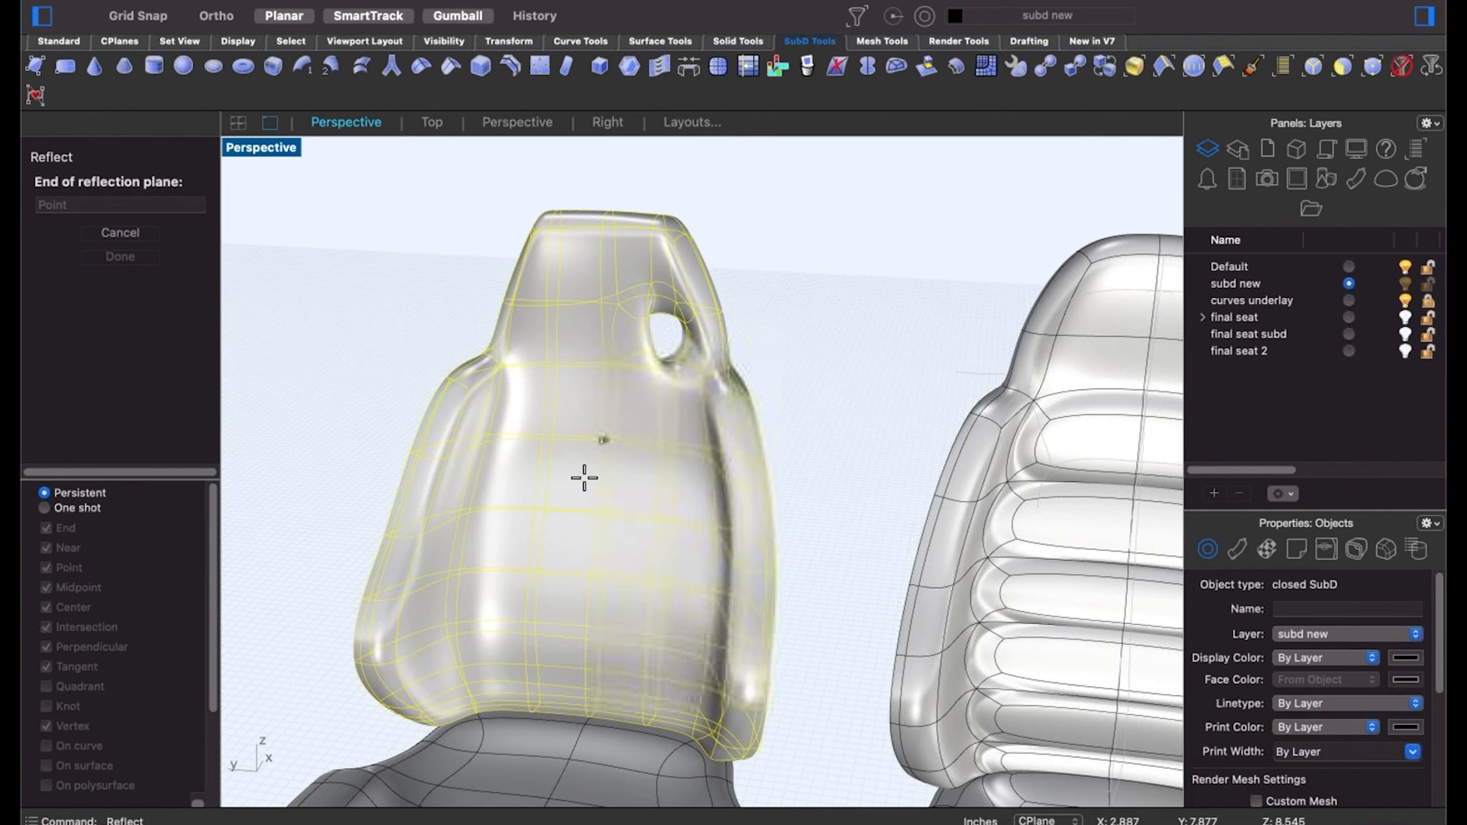
pyautogui.keyDown('shift'); pyautogui.click(519, 564); pyautogui.keyUp('shift')
pyautogui.click(773, 594)
pyautogui.press('Return')
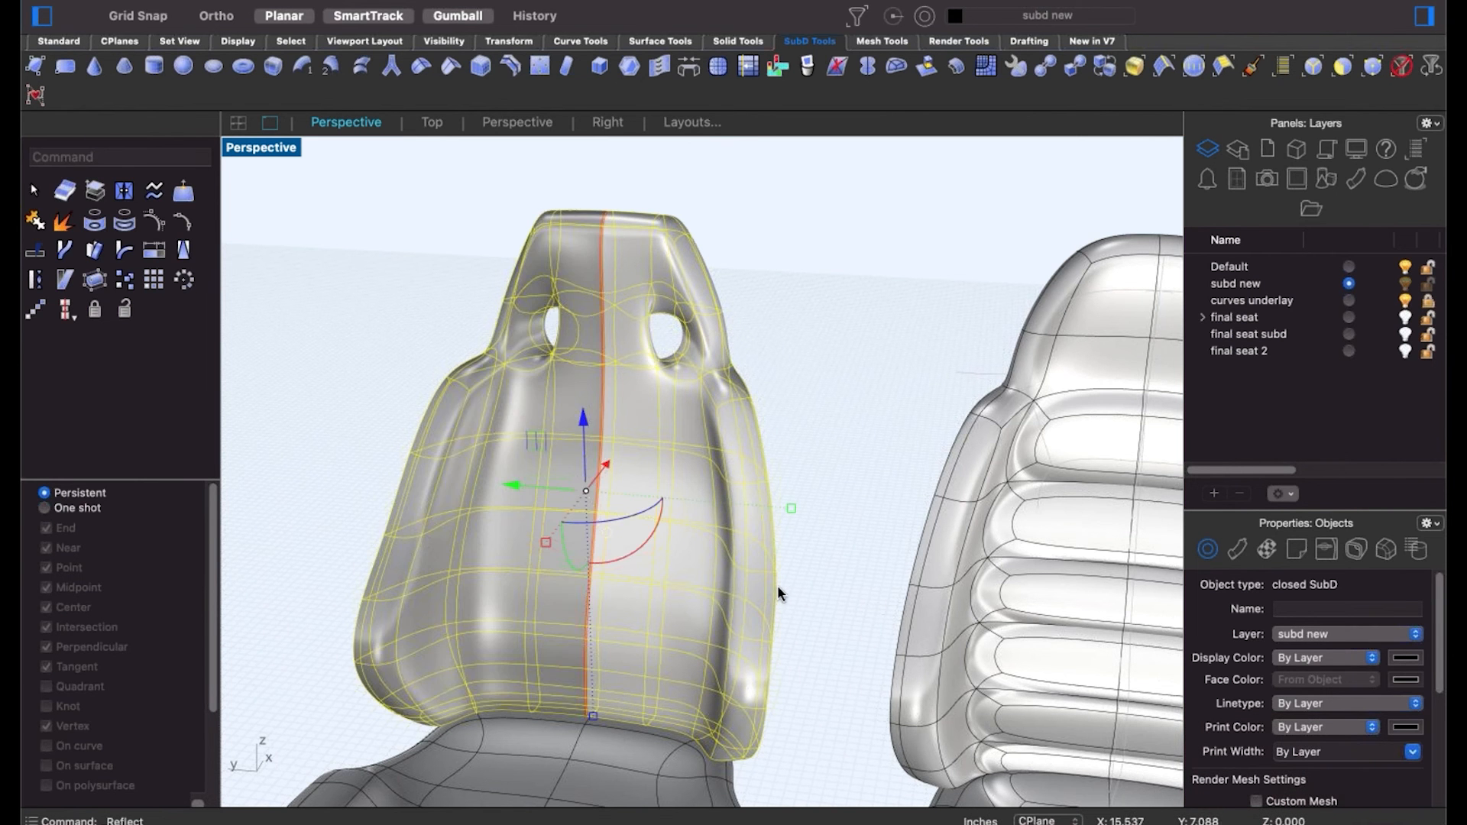
pyautogui.moveTo(822, 438); pyautogui.dragTo(747, 445, button='right')
pyautogui.scroll(-2, 781, 379)
pyautogui.click(767, 411)
pyautogui.rightClick(772, 432)
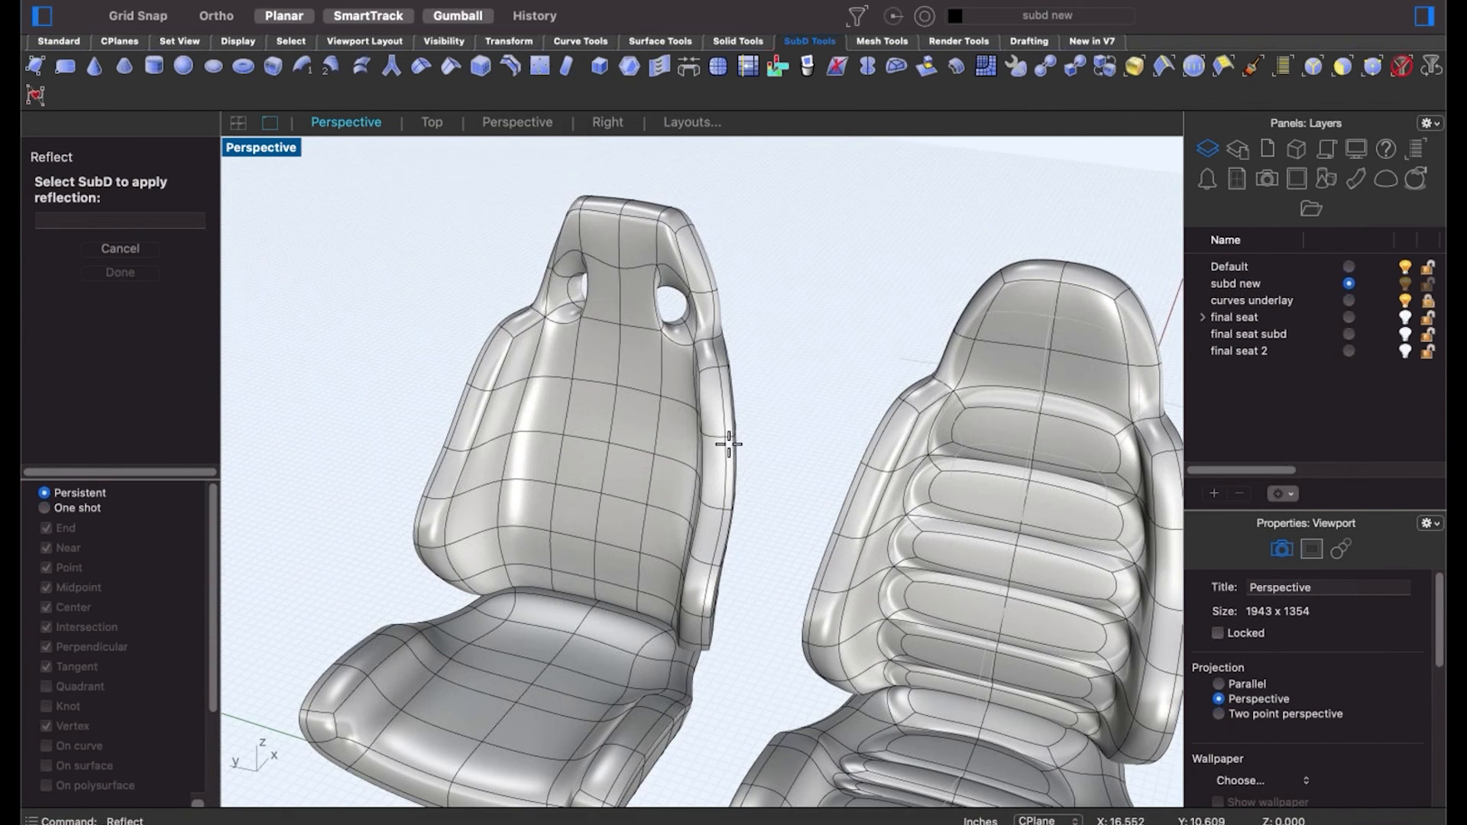
pyautogui.click(632, 415)
pyautogui.rightClick(632, 416)
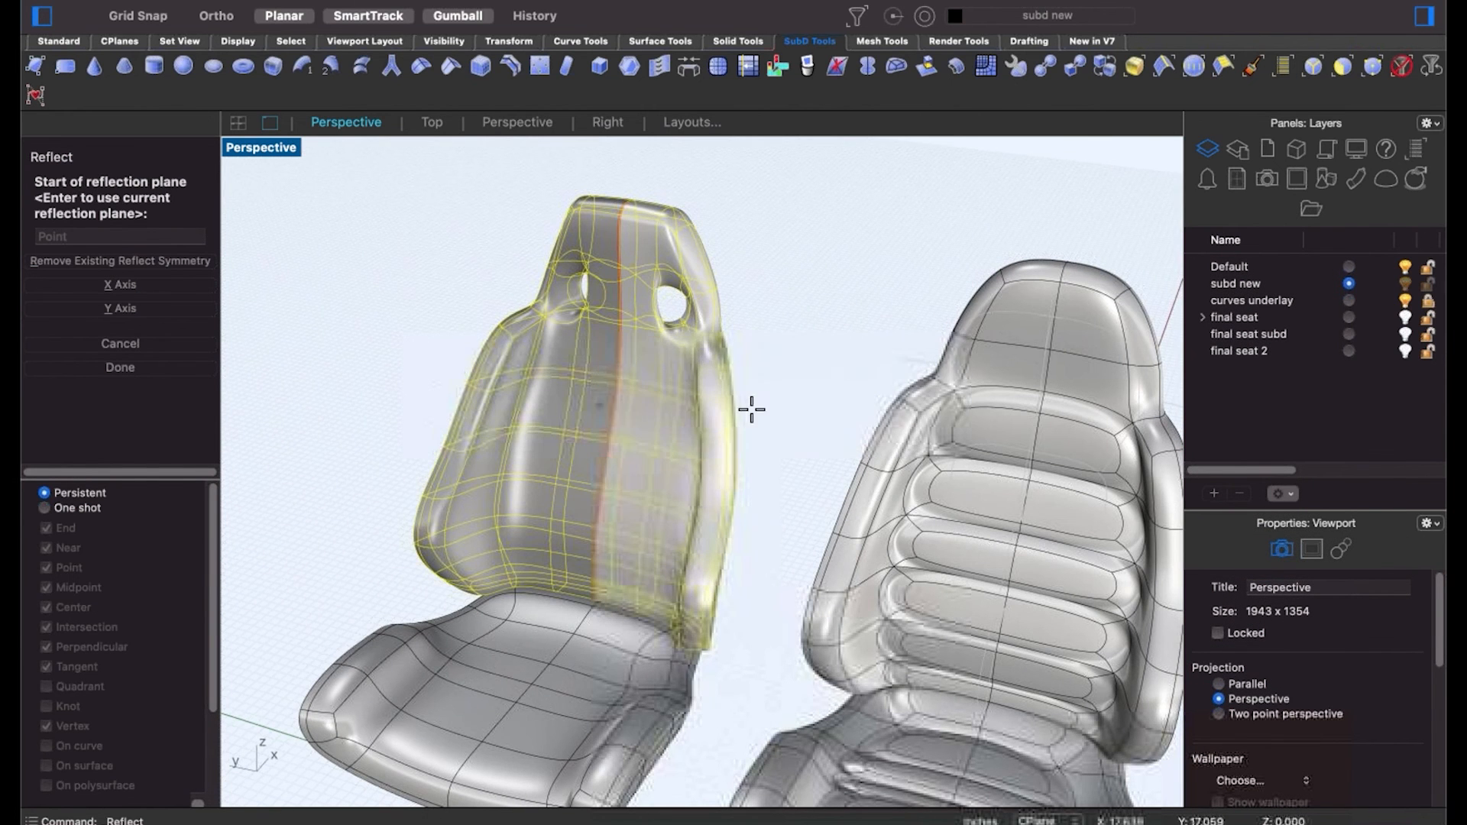
pyautogui.click(780, 385)
pyautogui.moveTo(779, 394); pyautogui.dragTo(775, 404, button='right')
pyautogui.scroll(2, 761, 413)
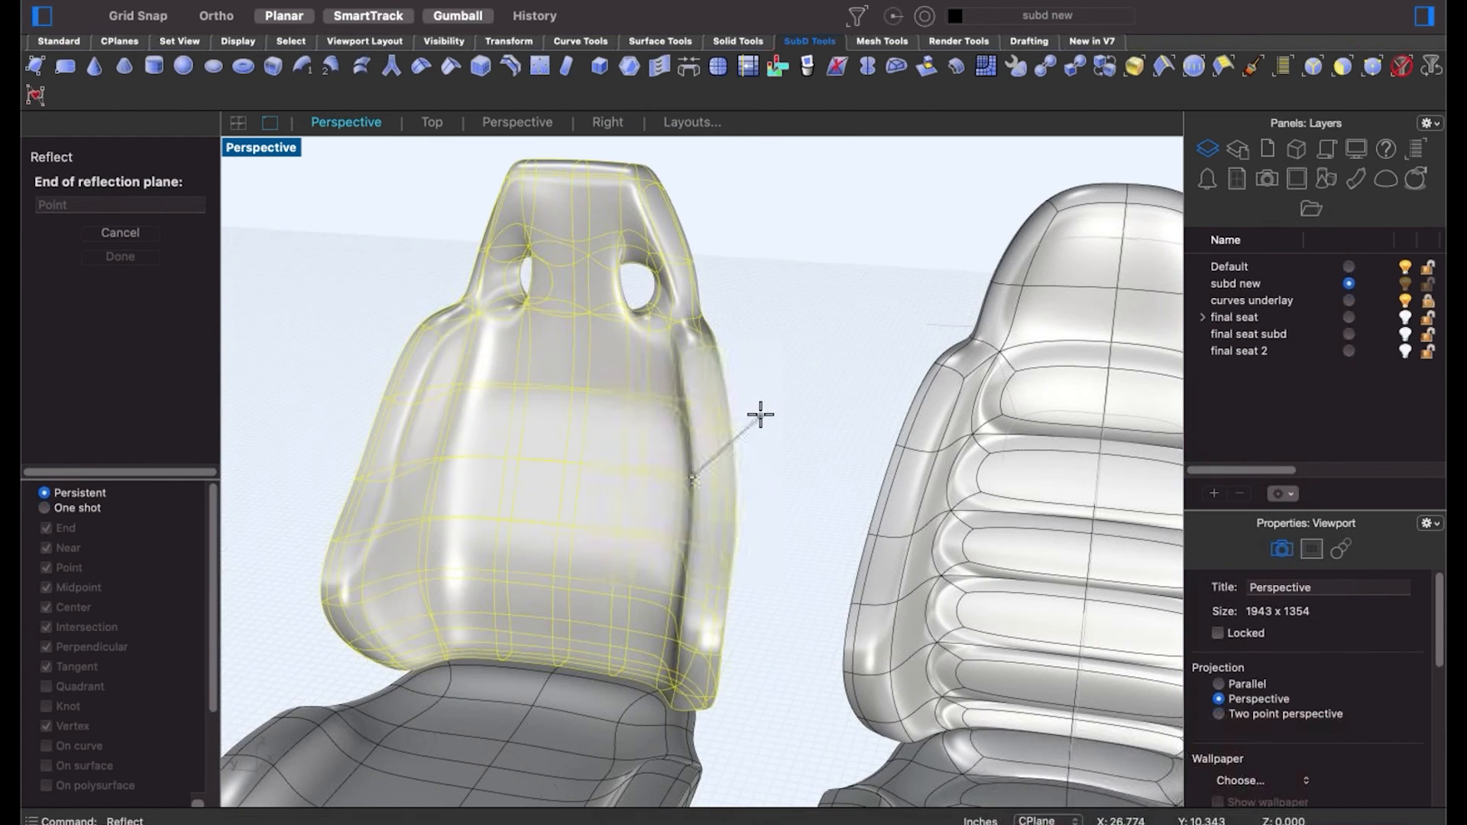
pyautogui.click(760, 414)
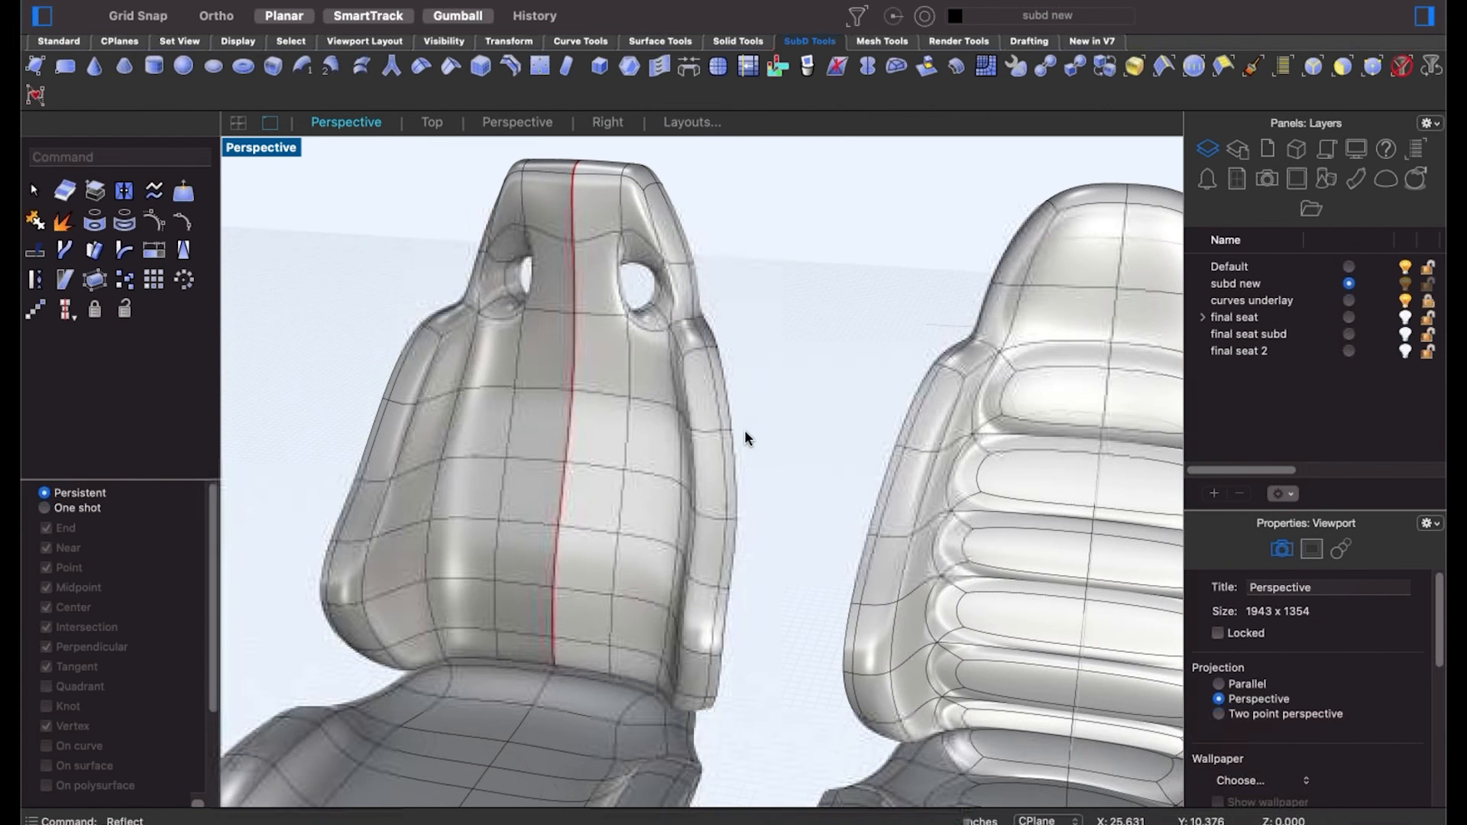
# Pull the mid-height part of the plain backrest's side bolster outward to widen the backrest symmetrically.
pyautogui.keyDown('shift'); pyautogui.keyDown('super'); pyautogui.click(711, 475); pyautogui.keyUp('super'); pyautogui.keyUp('shift')
pyautogui.scroll(3, 703, 452)
pyautogui.scroll(-3, 709, 422)
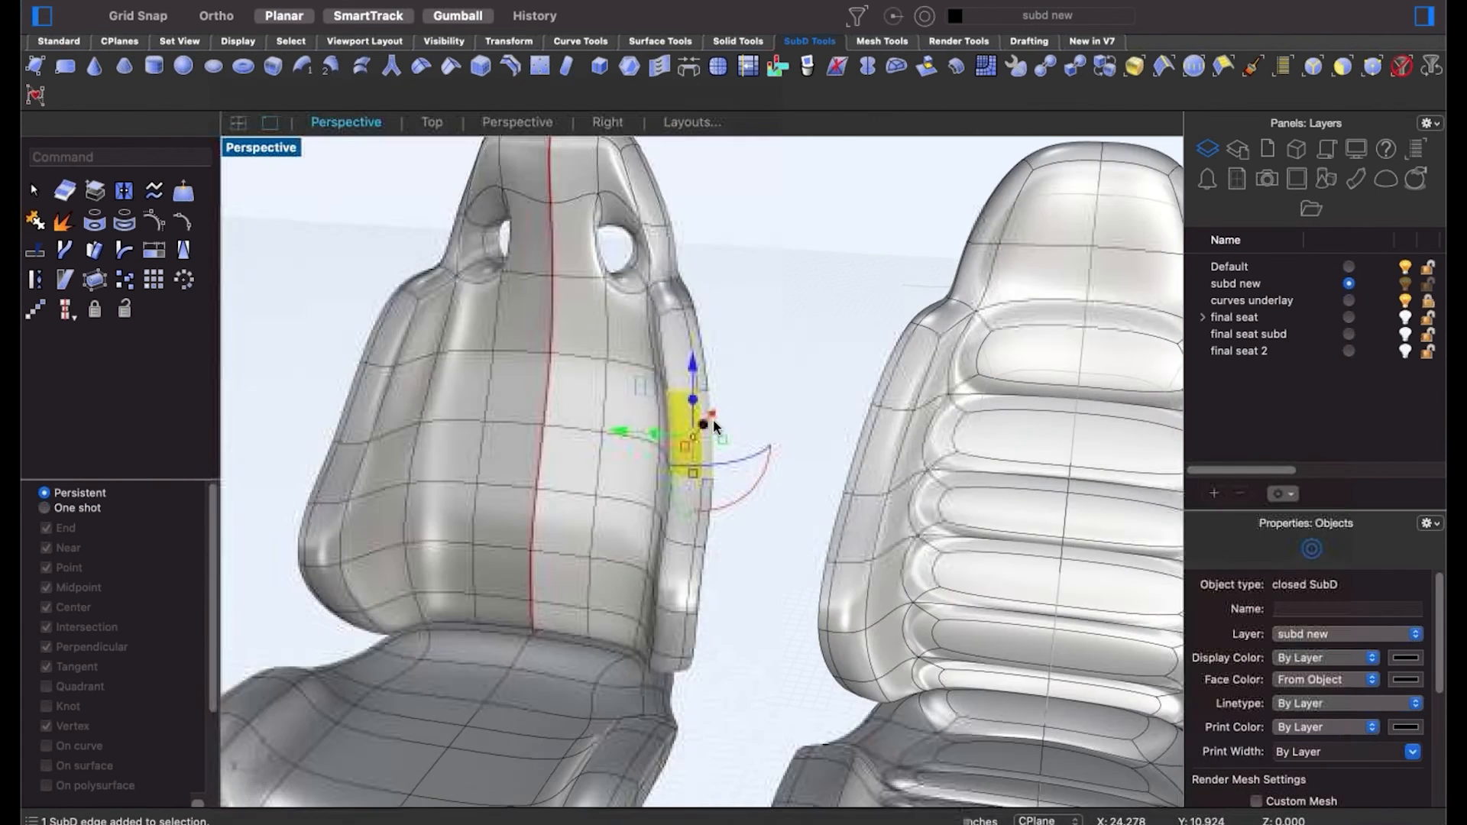
pyautogui.scroll(5, 712, 425)
pyautogui.keyDown('shift'); pyautogui.keyDown('super'); pyautogui.click(703, 414); pyautogui.keyUp('super'); pyautogui.keyUp('shift')
pyautogui.scroll(-8, 710, 411)
pyautogui.moveTo(722, 412); pyautogui.dragTo(645, 415, button='right')
pyautogui.moveTo(701, 419)
pyautogui.mouseDown()
pyautogui.moveTo(756, 433)
pyautogui.moveTo(666, 421)
pyautogui.moveTo(736, 430)
pyautogui.moveTo(696, 419)
pyautogui.moveTo(719, 418)
pyautogui.mouseUp()
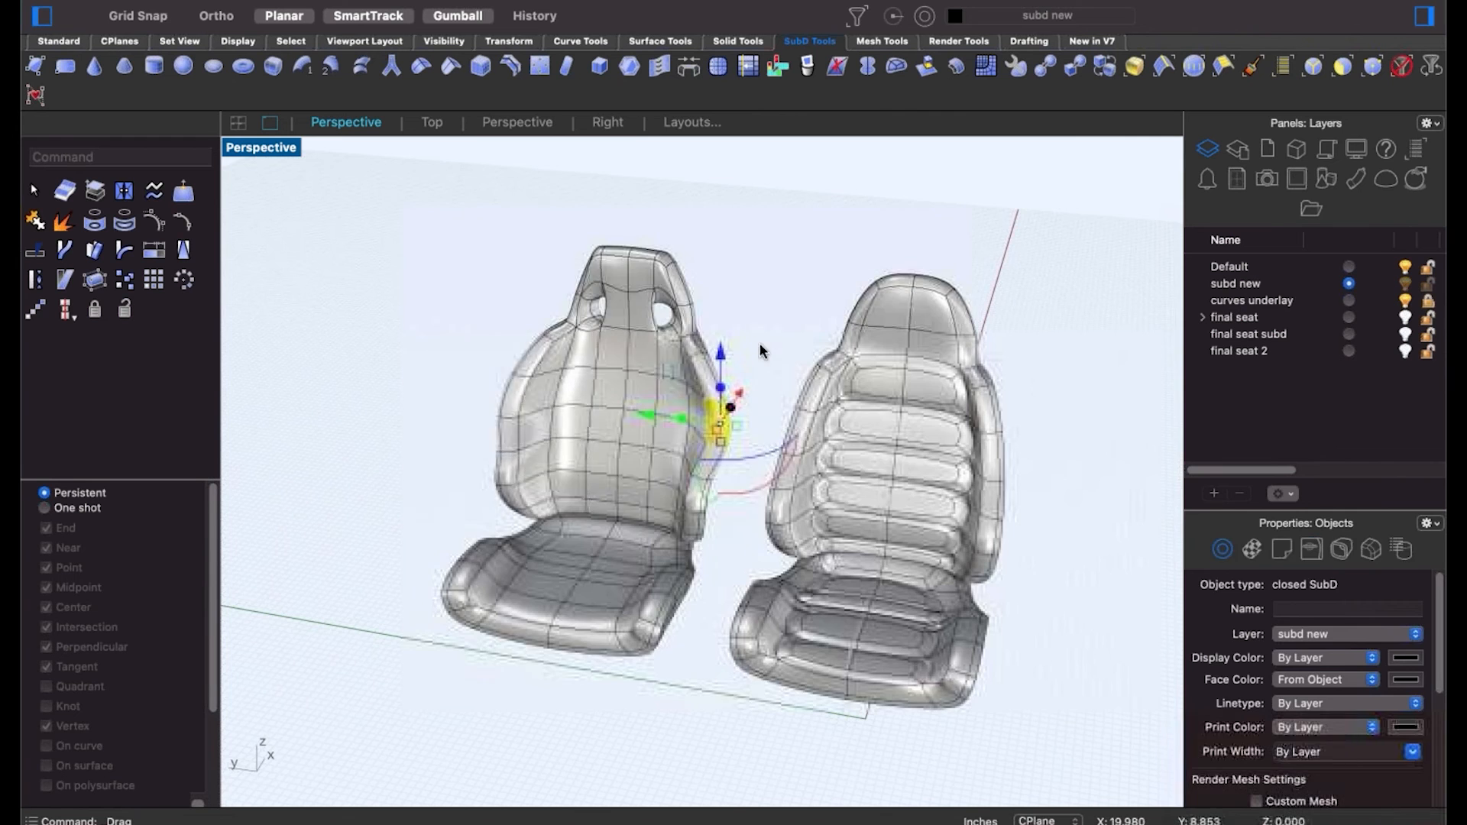
pyautogui.click(760, 352)
pyautogui.moveTo(752, 390); pyautogui.dragTo(702, 443, button='right')
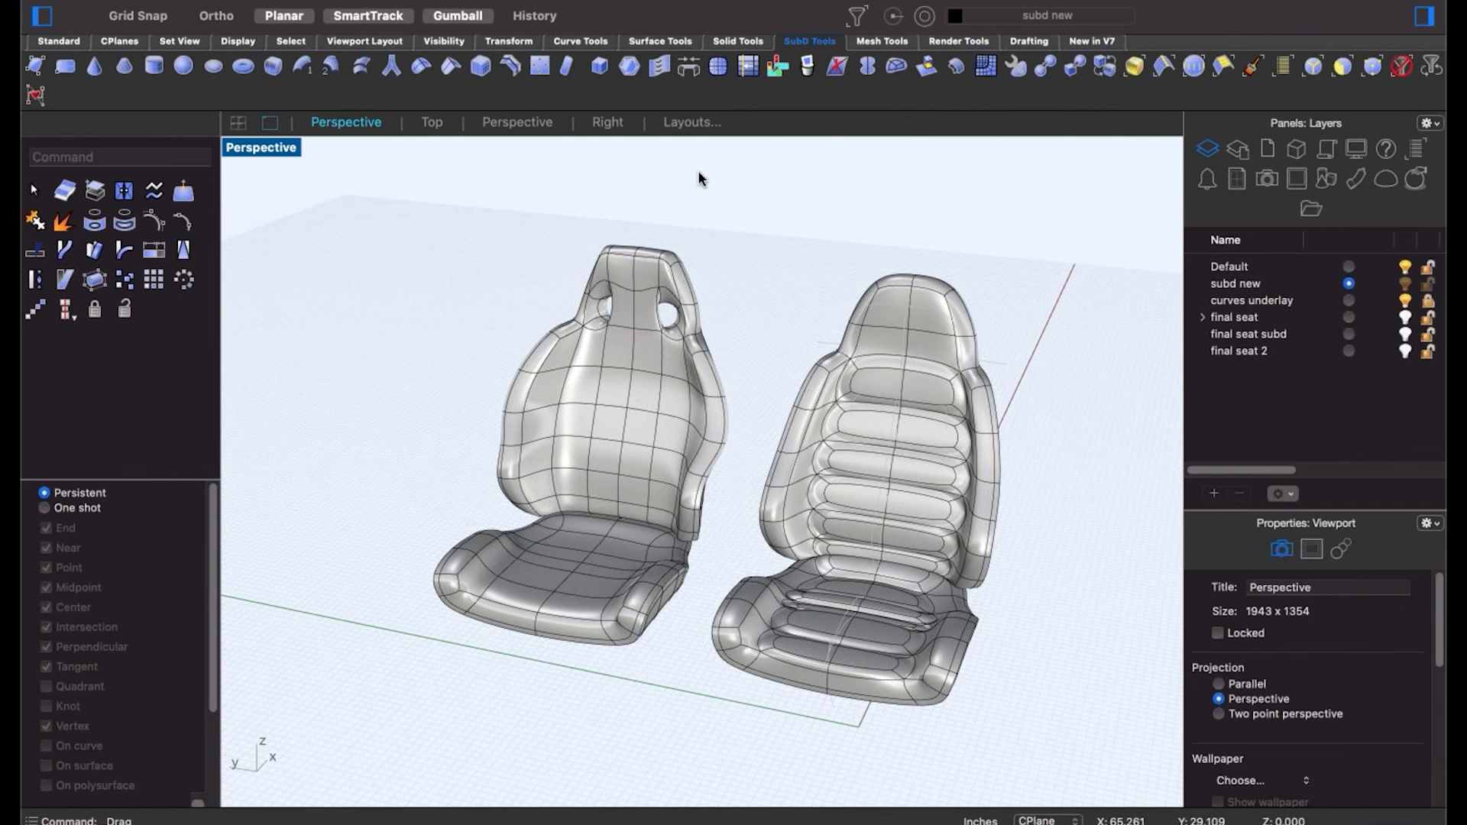
# Remove the SubD symmetry from the plain seat's backrest.
pyautogui.click(867, 67)
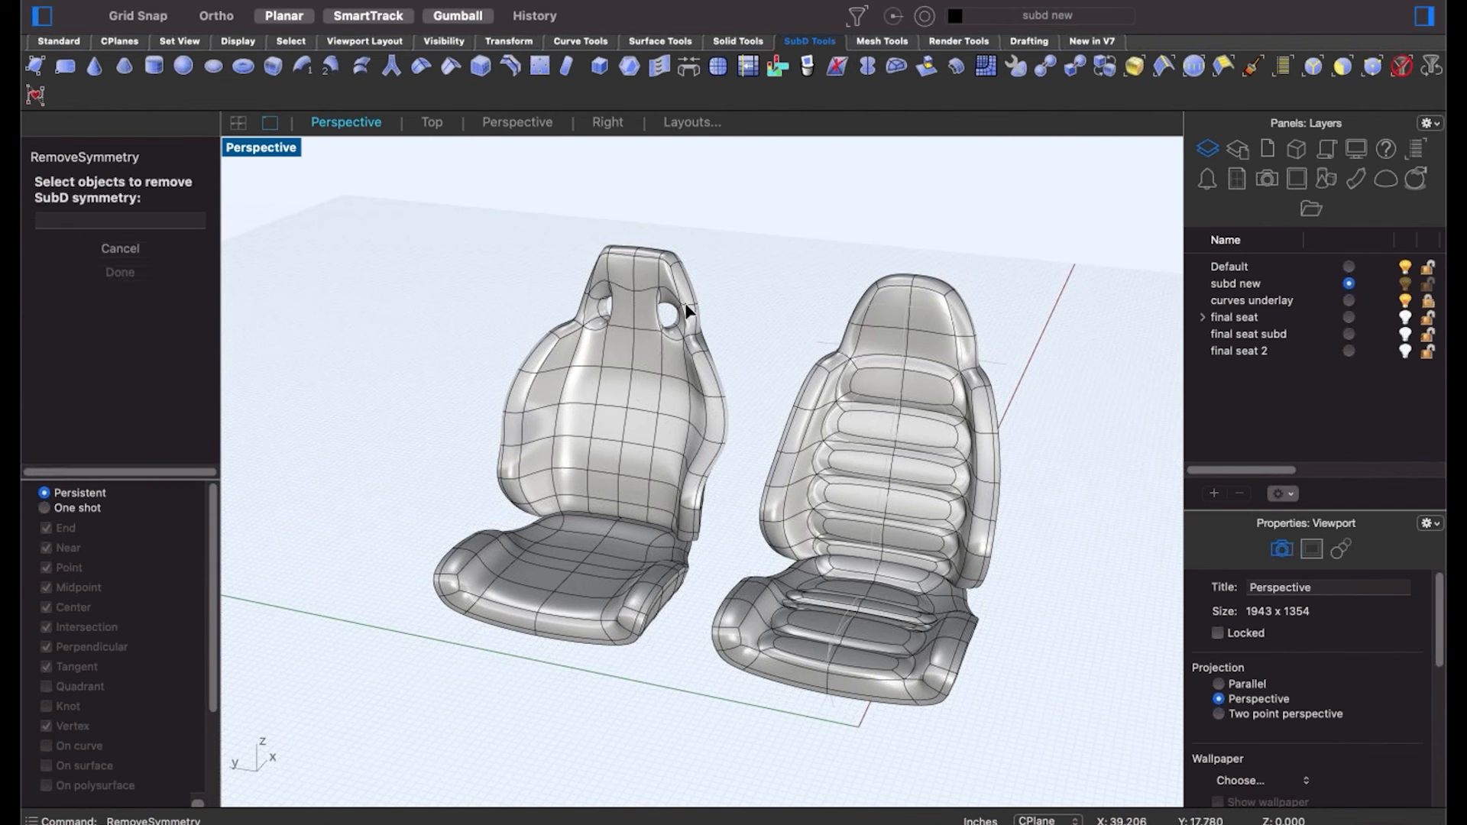
pyautogui.click(667, 386)
pyautogui.press('Return')
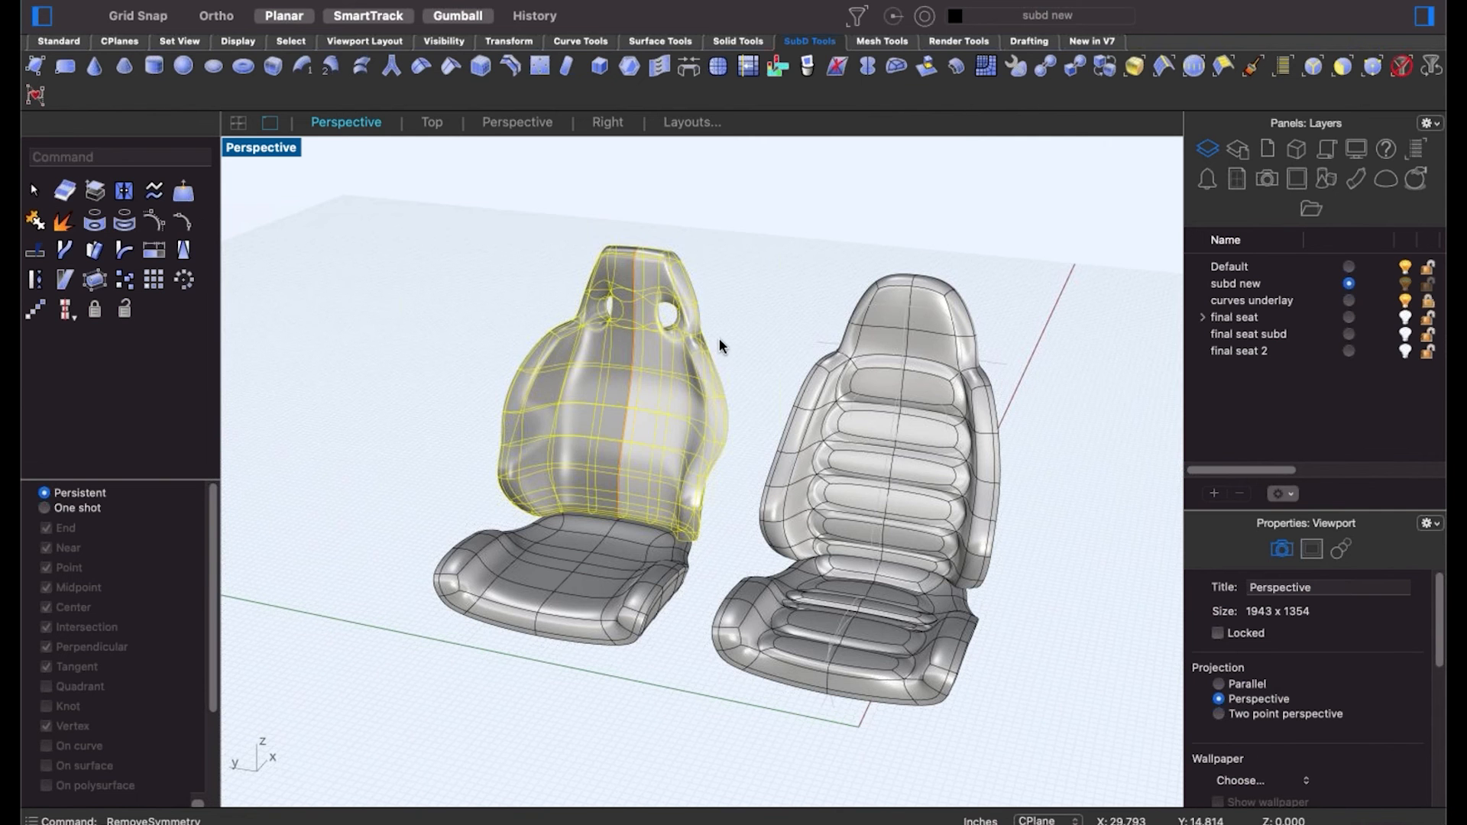
# Test moving one outer side bolster edge of the plain backrest outward, and undo the move.
pyautogui.click(677, 382)
pyautogui.scroll(5, 733, 378)
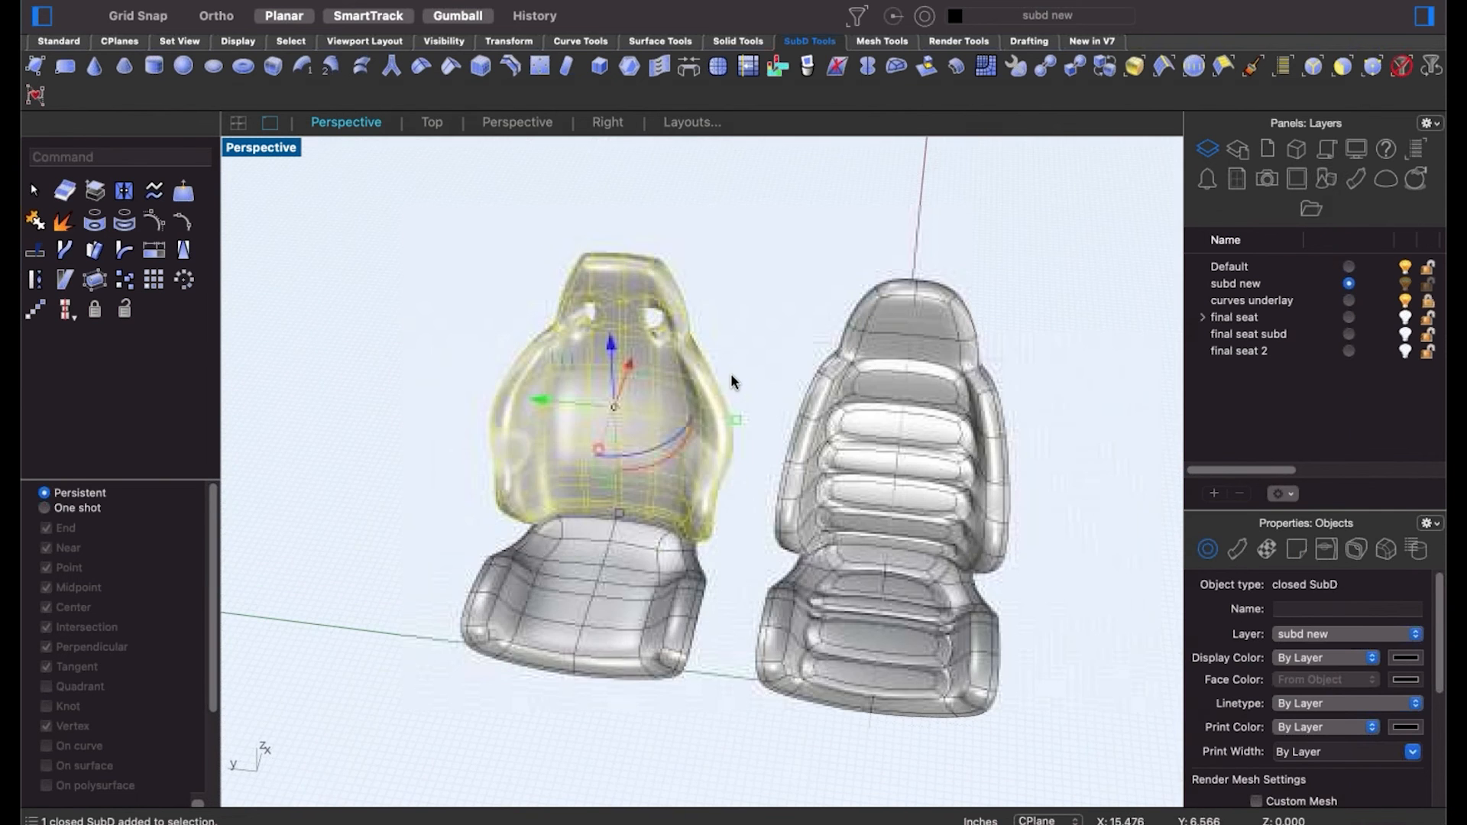
pyautogui.keyDown('ctrl'); pyautogui.keyDown('shift'); pyautogui.click(702, 405); pyautogui.keyUp('shift'); pyautogui.keyUp('ctrl')
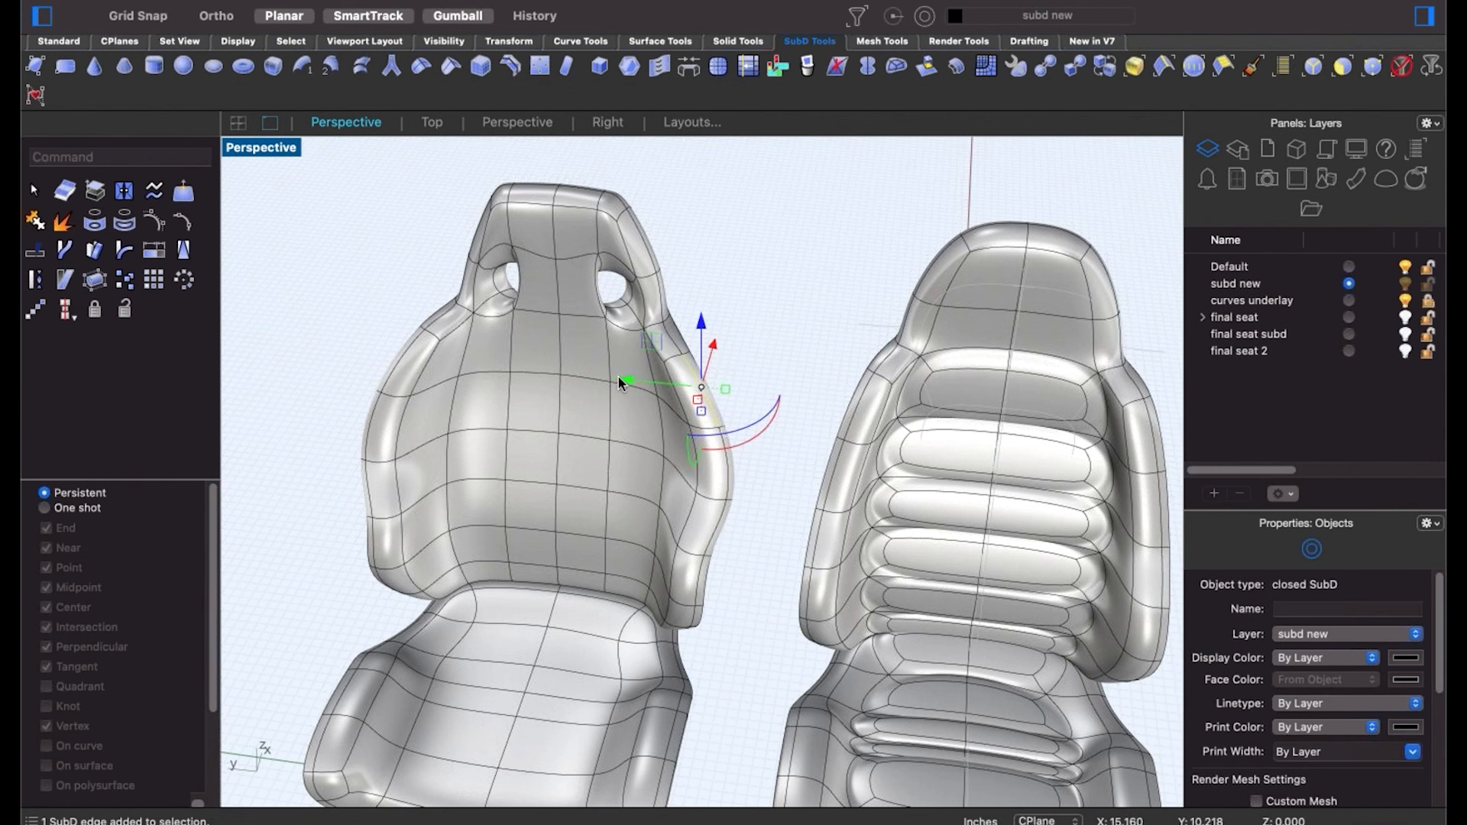
pyautogui.moveTo(617, 377); pyautogui.dragTo(754, 255)
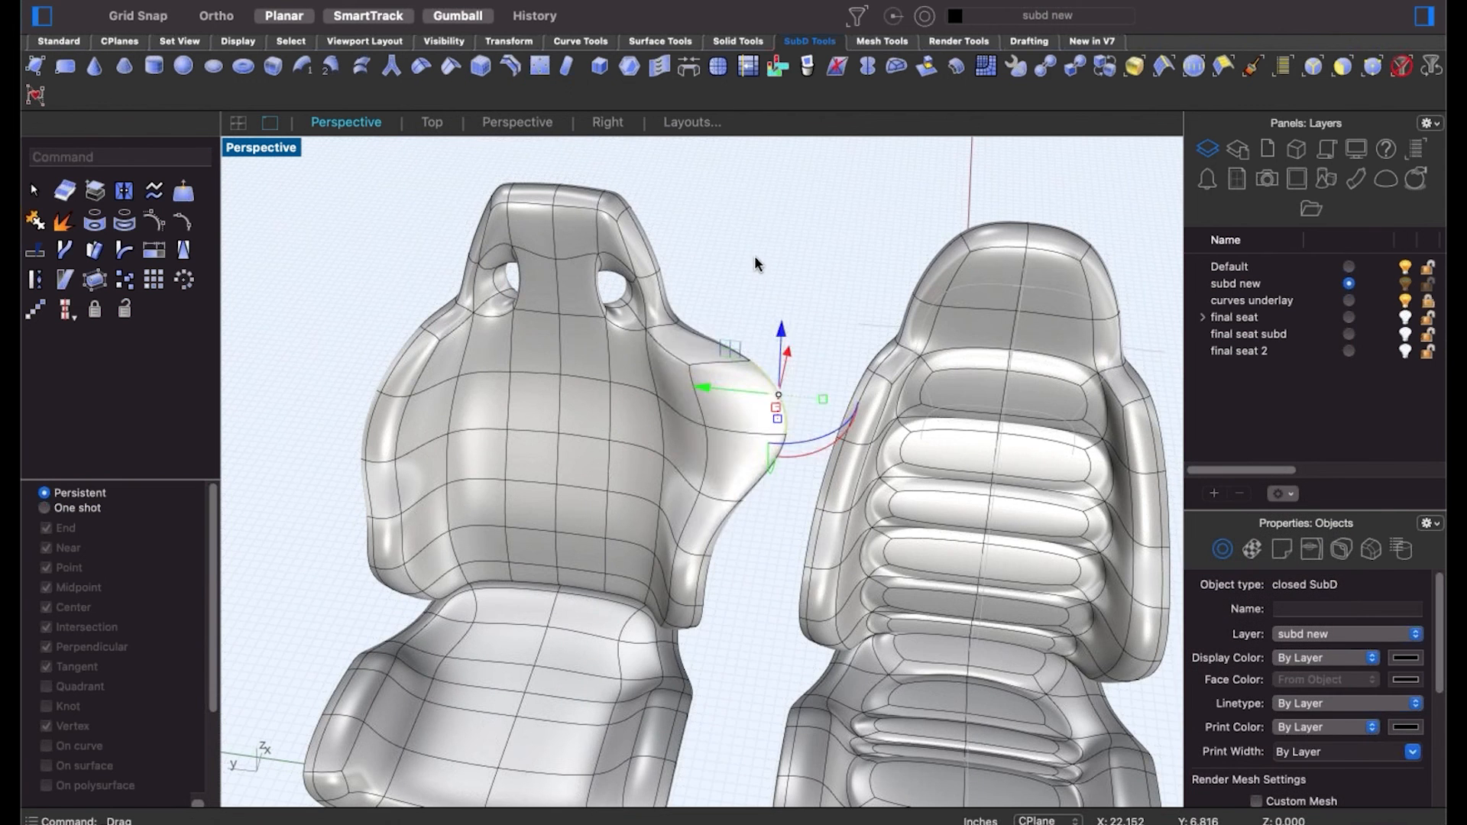
pyautogui.press('super+z')
pyautogui.scroll(-5, 713, 354)
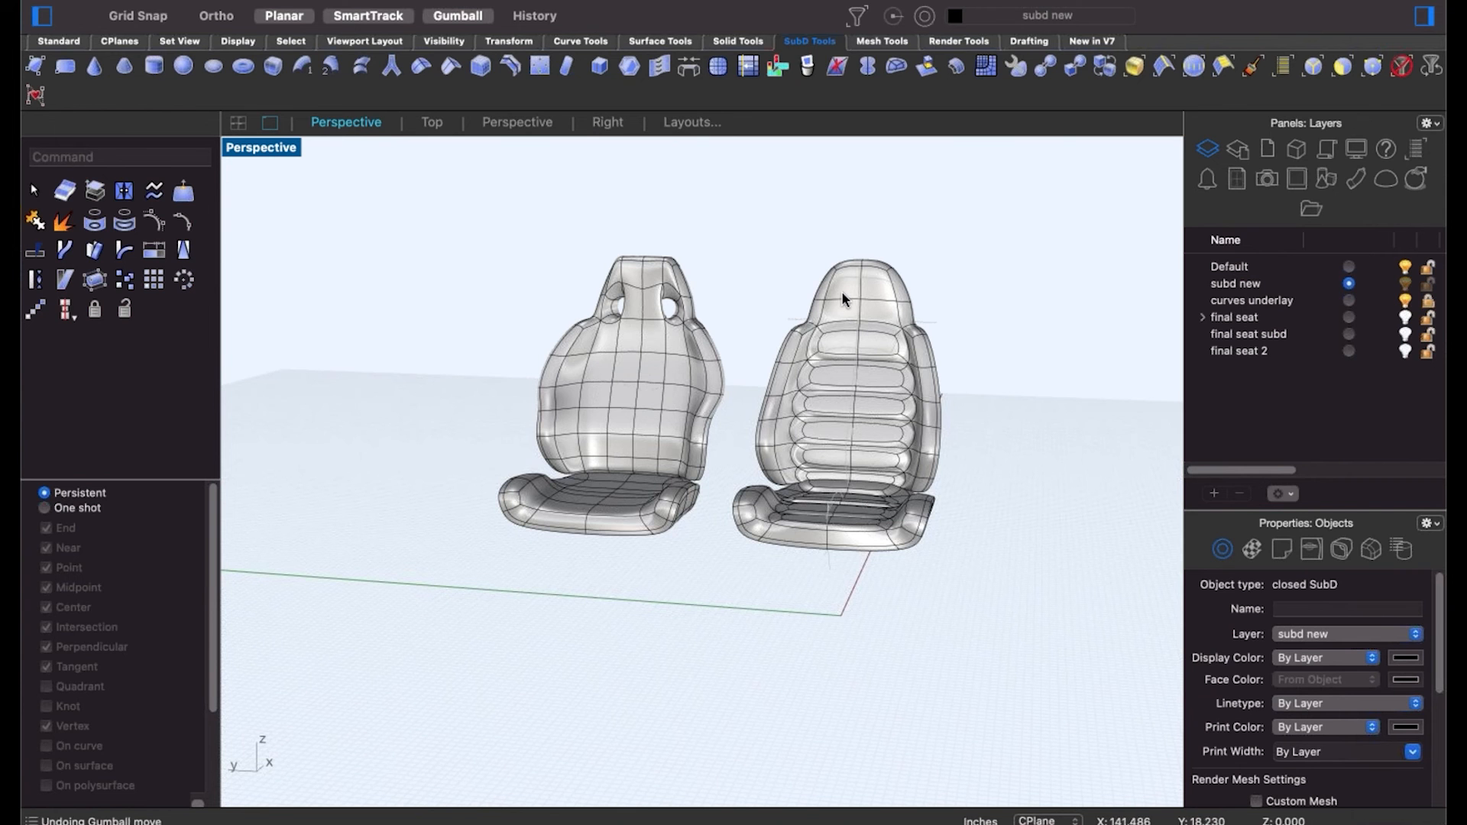
# Undo the plain backrest's symmetry removal and earlier edits back through the reflection.
pyautogui.scroll(5, 666, 305)
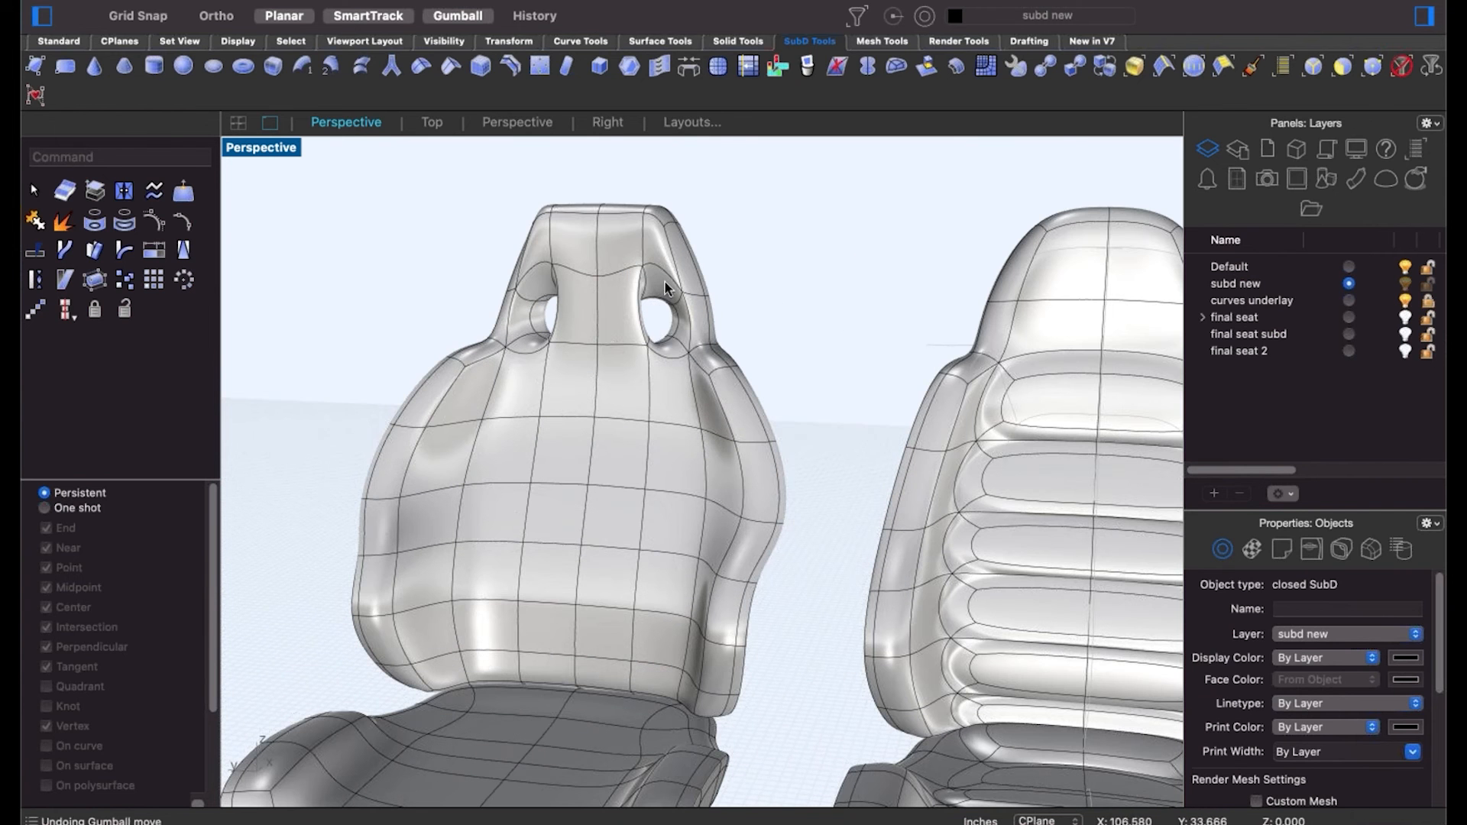
pyautogui.press('super+z')
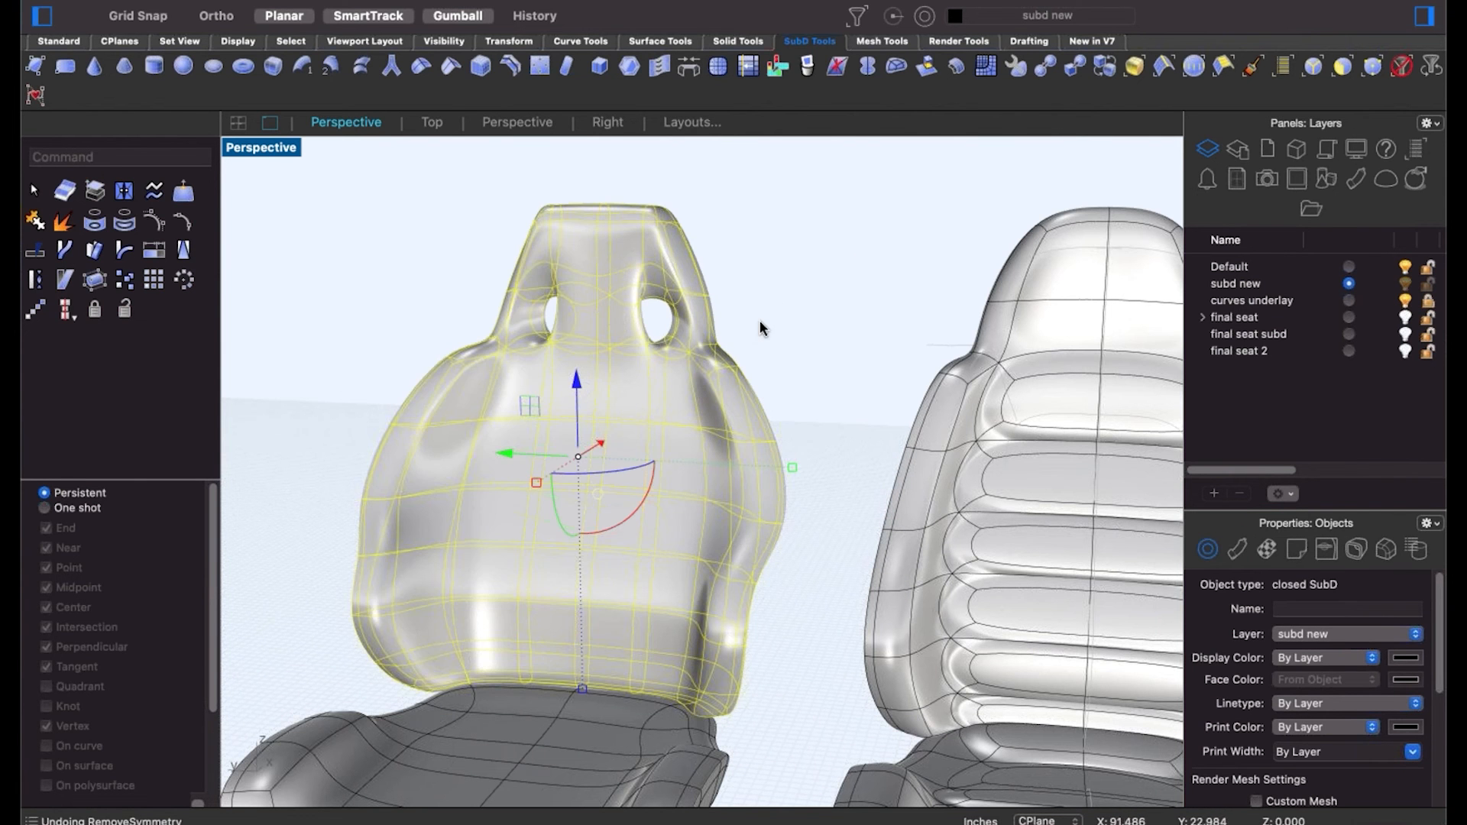
pyautogui.click(759, 319)
pyautogui.press('super+z')
pyautogui.click(759, 319)
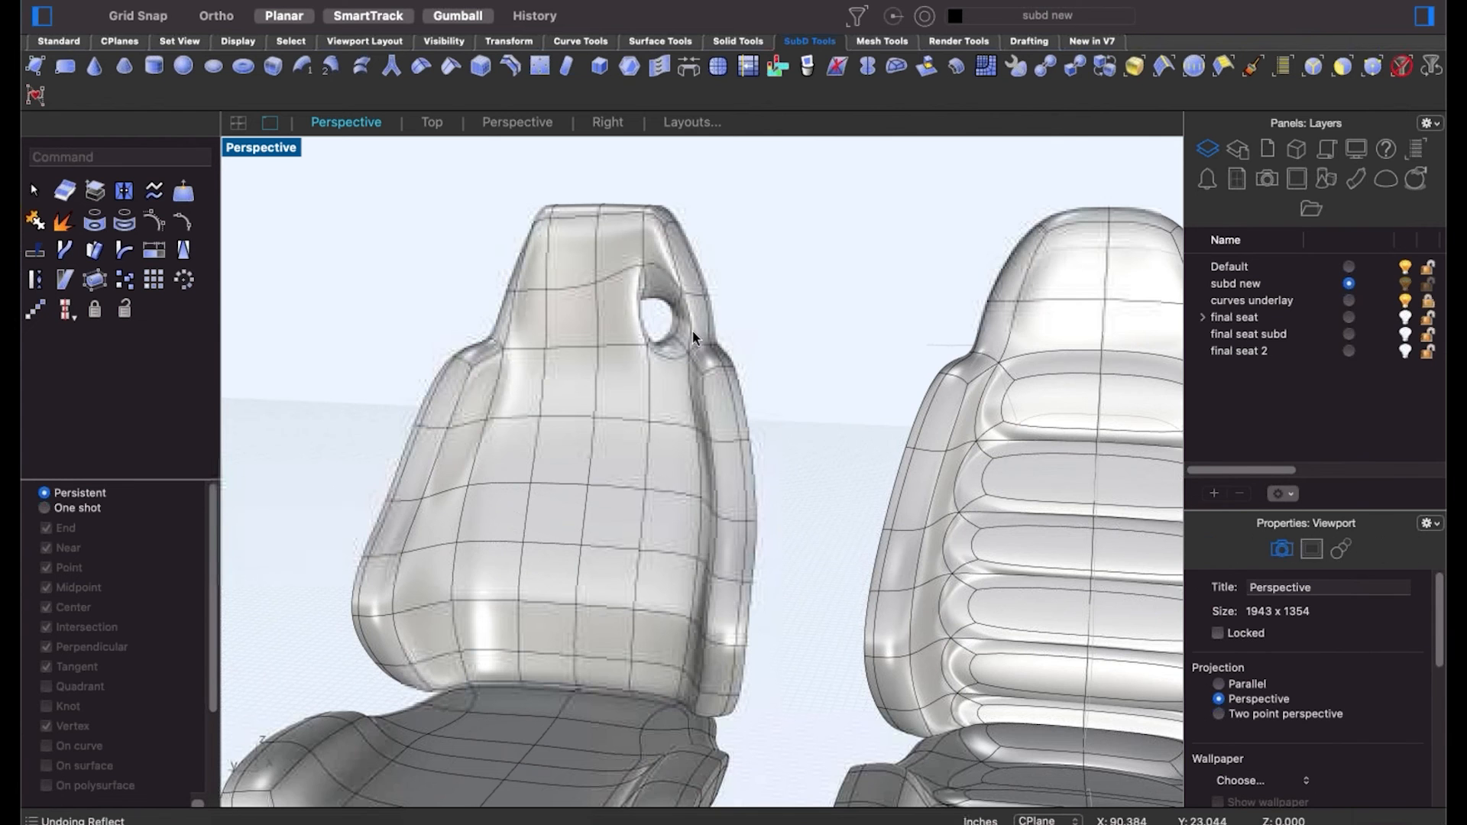
# Move the lower inner edge of the plain backrest's single opening toward the backrest's center to reshape the opening.
pyautogui.scroll(3, 673, 319)
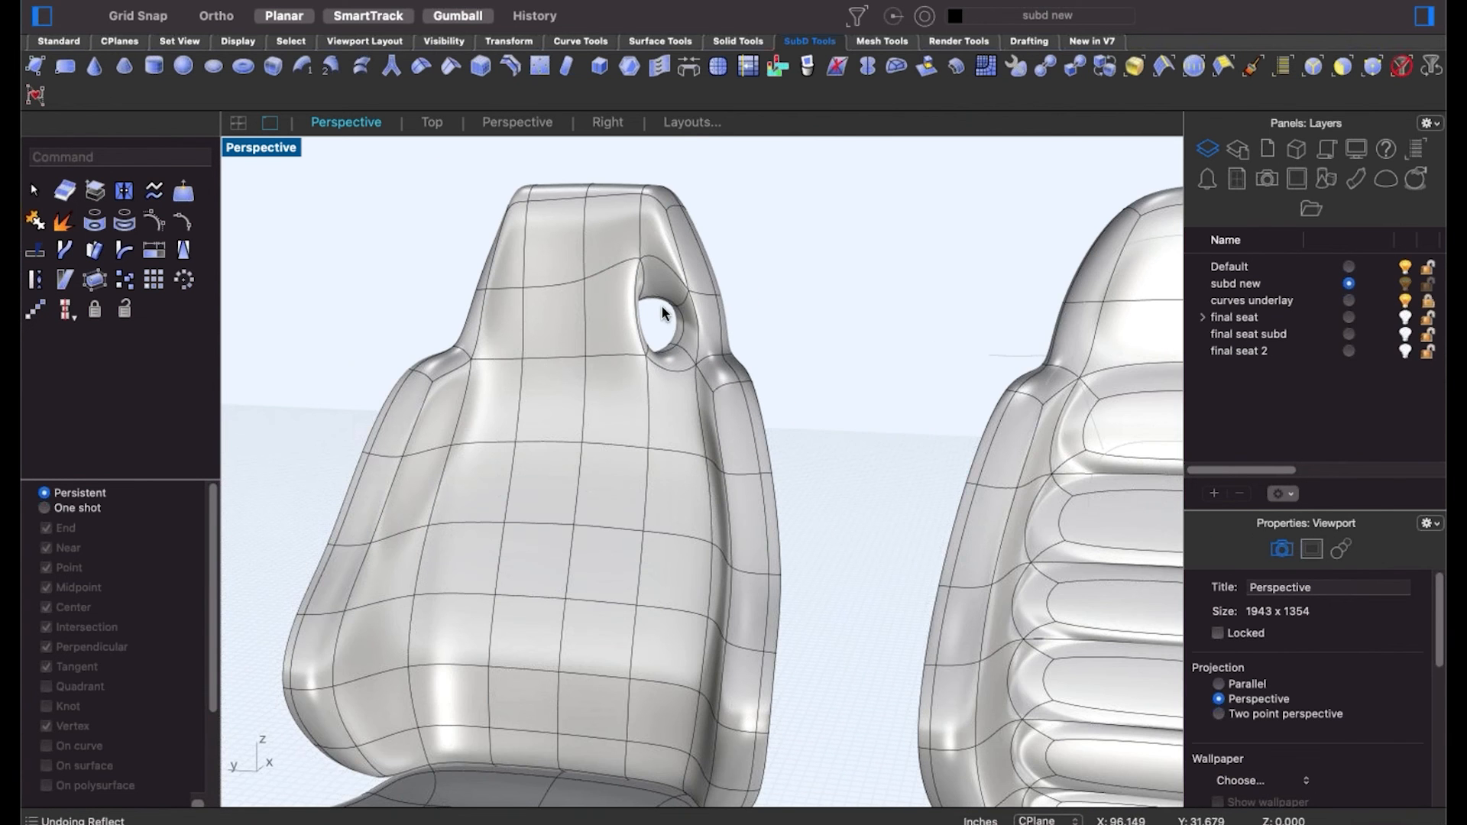
pyautogui.scroll(5, 667, 351)
pyautogui.keyDown('shift'); pyautogui.keyDown('super'); pyautogui.click(666, 354); pyautogui.keyUp('super'); pyautogui.keyUp('shift')
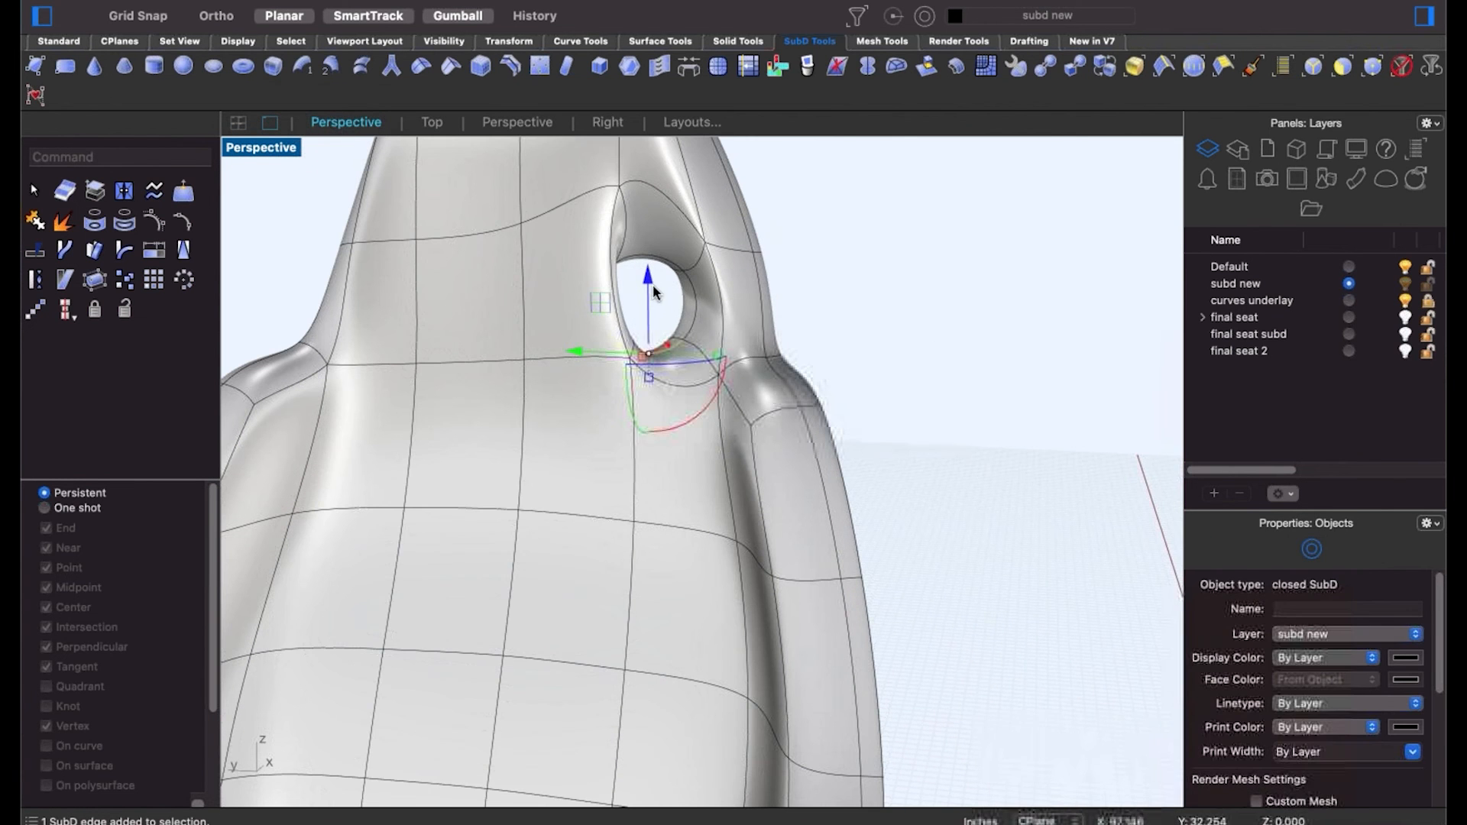
pyautogui.moveTo(651, 291); pyautogui.dragTo(621, 332)
pyautogui.click(837, 291)
pyautogui.keyDown('shift'); pyautogui.keyDown('super'); pyautogui.click(625, 363); pyautogui.keyUp('super'); pyautogui.keyUp('shift')
pyautogui.click(815, 319)
pyautogui.scroll(-3, 790, 342)
pyautogui.moveTo(785, 345); pyautogui.dragTo(787, 333, button='right')
pyautogui.scroll(-2, 787, 332)
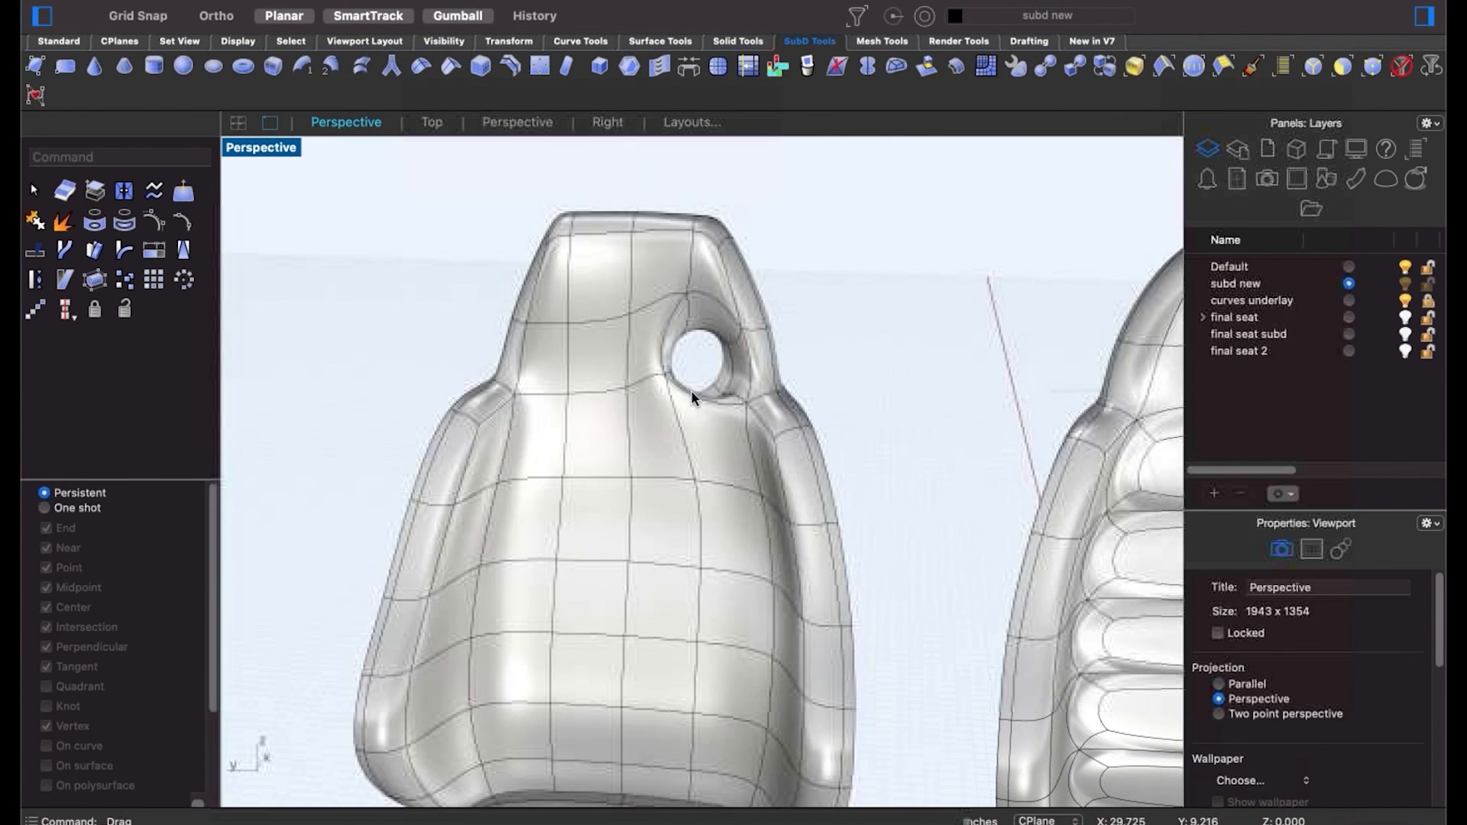
# Try to bridge the front and back faces of the plain backrest beside the existing opening.
pyautogui.keyDown('shift'); pyautogui.keyDown('super'); pyautogui.click(596, 362); pyautogui.keyUp('super'); pyautogui.keyUp('shift')
pyautogui.moveTo(596, 362); pyautogui.dragTo(458, 363, button='right')
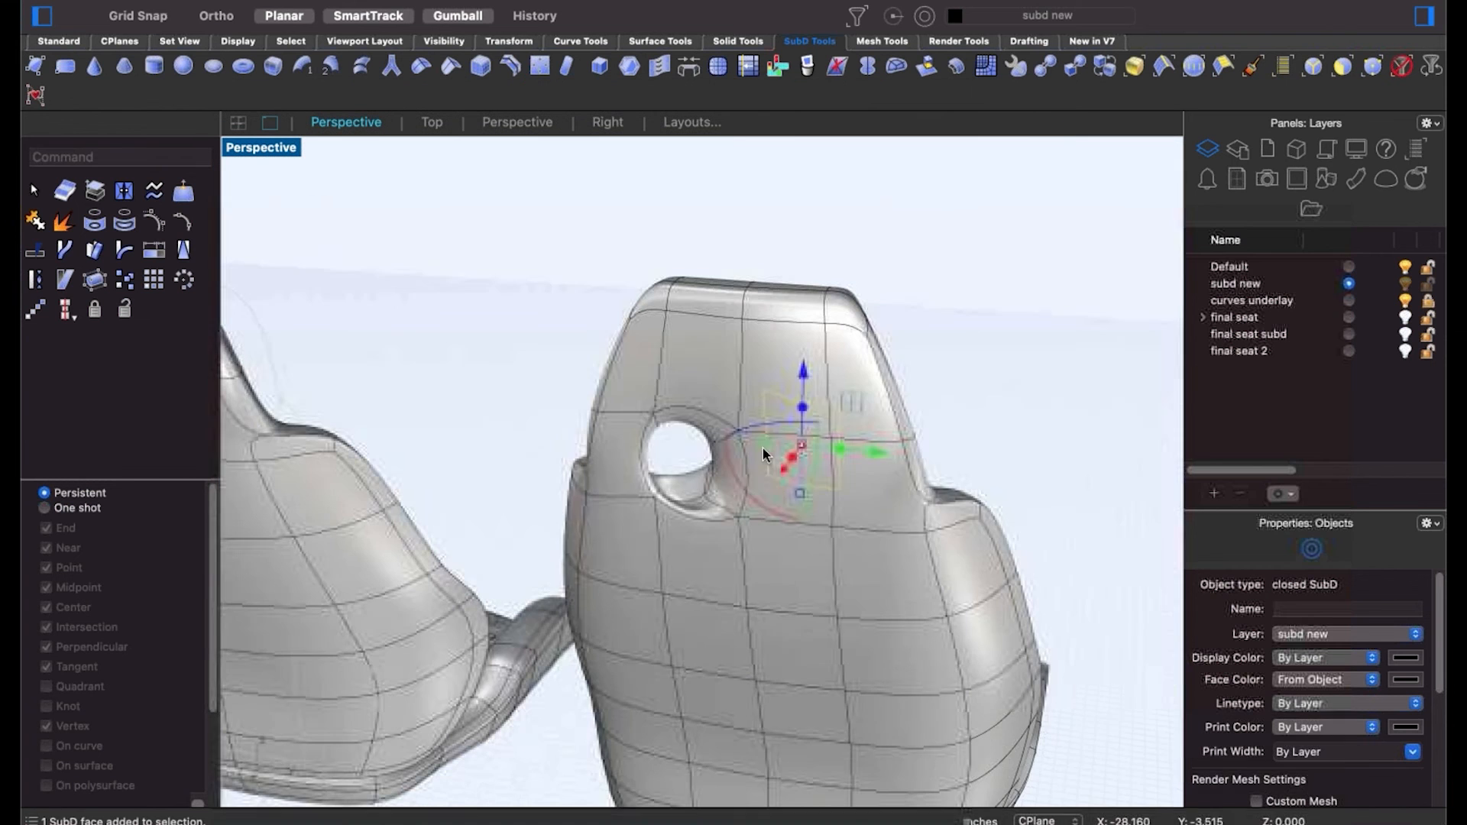
pyautogui.keyDown('shift'); pyautogui.keyDown('super'); pyautogui.click(822, 511); pyautogui.keyUp('super'); pyautogui.keyUp('shift')
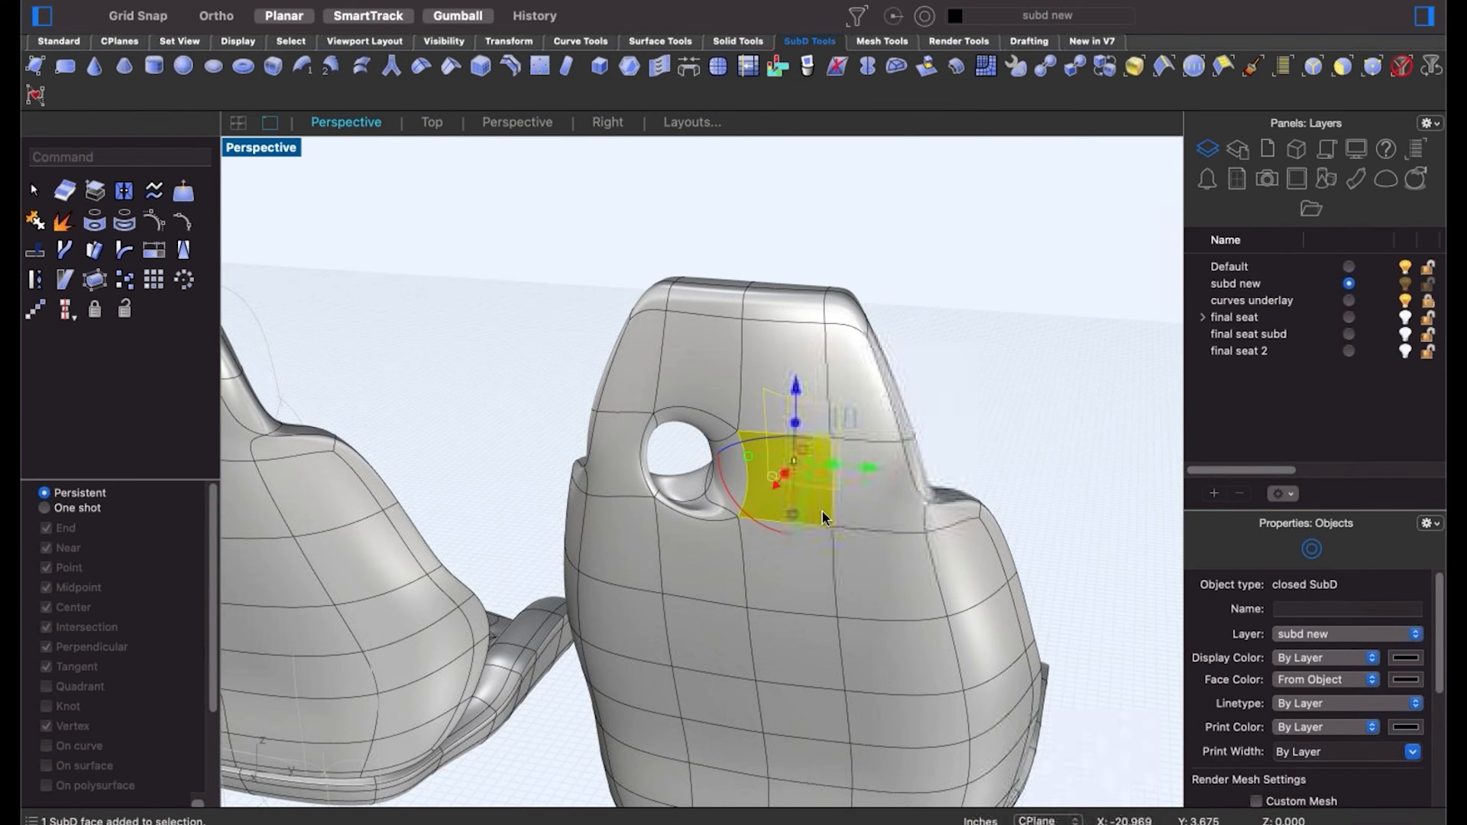
pyautogui.click(1042, 446)
pyautogui.write('br')
pyautogui.press('Return')
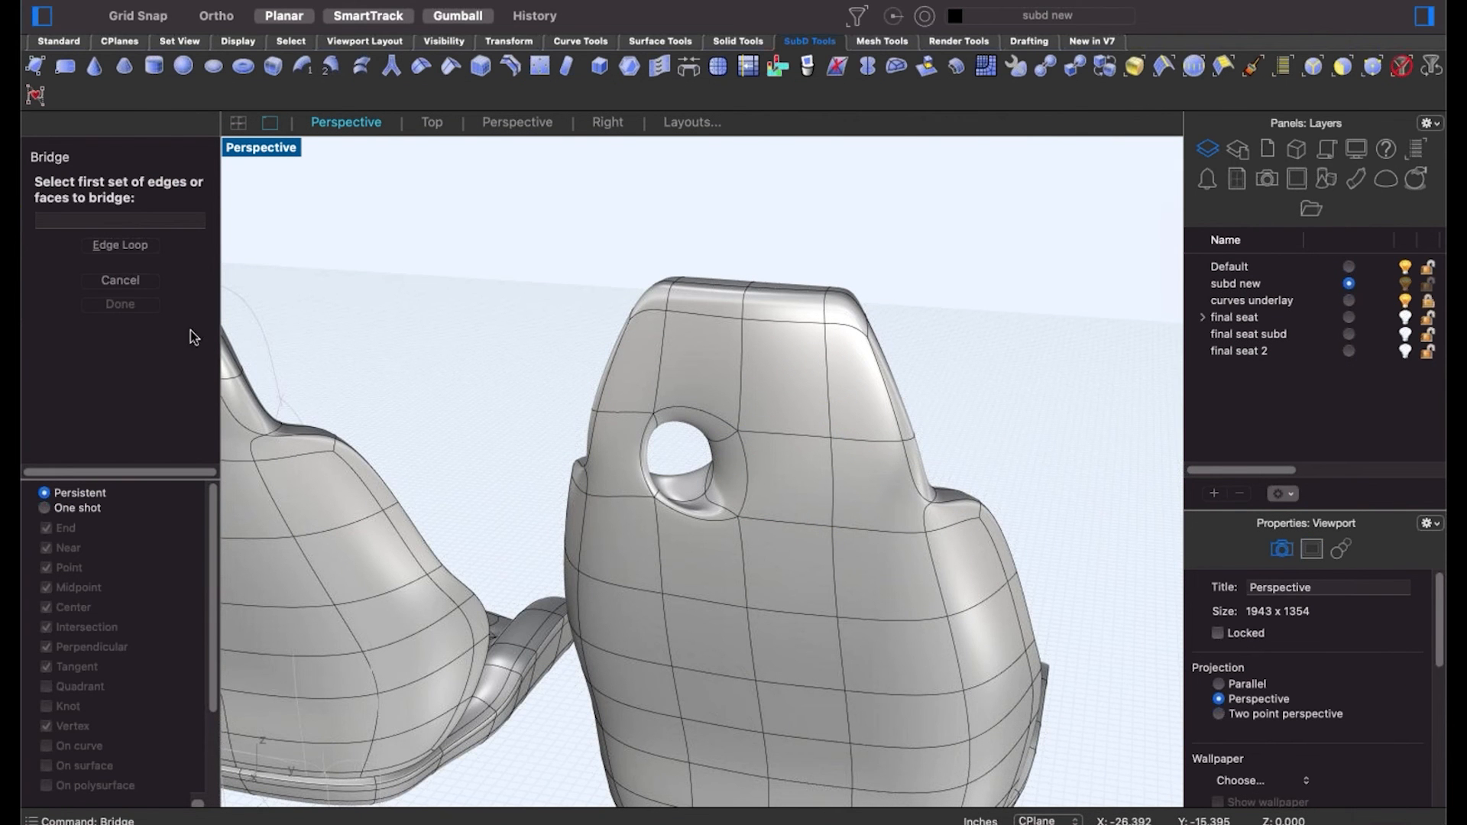
pyautogui.click(816, 489)
pyautogui.moveTo(816, 489); pyautogui.dragTo(672, 497, button='right')
pyautogui.click(513, 415)
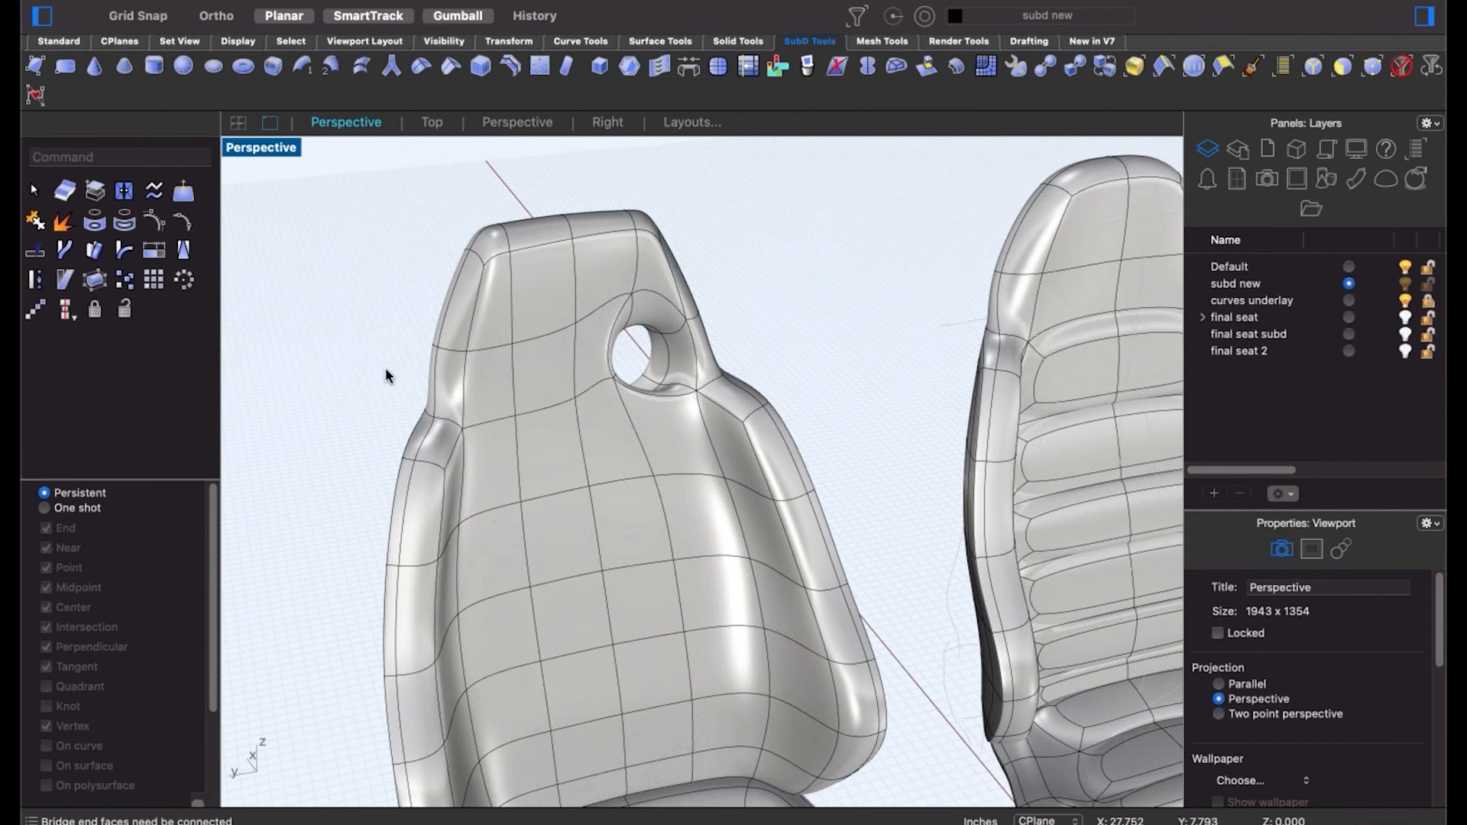
# Bridge the front and back faces on the opposite side of the plain headrest with 2 joined segments and 100% straightness.
pyautogui.press('Return')
pyautogui.click(475, 392)
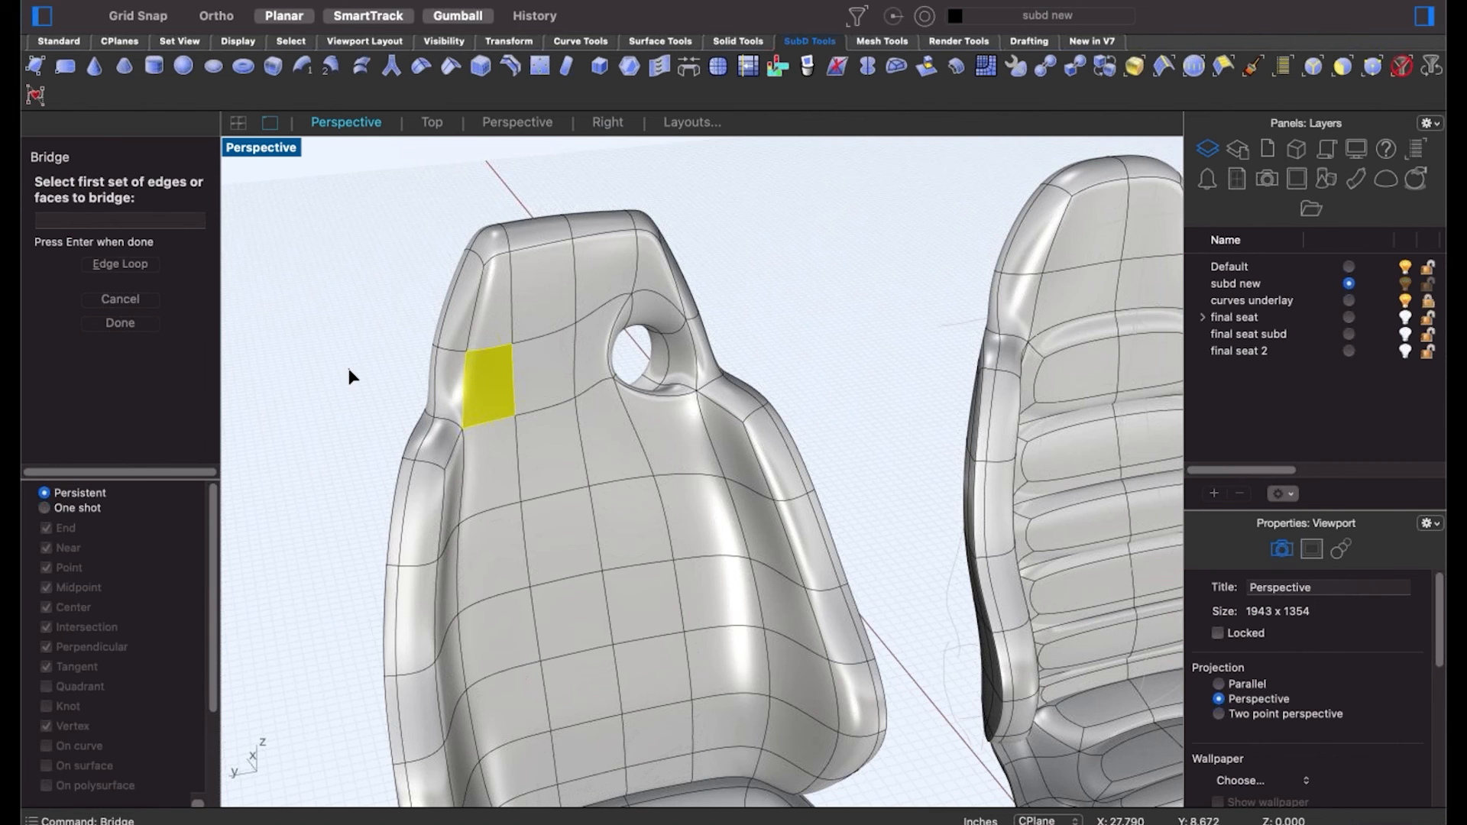
pyautogui.press('Return')
pyautogui.moveTo(327, 391); pyautogui.dragTo(697, 510, button='right')
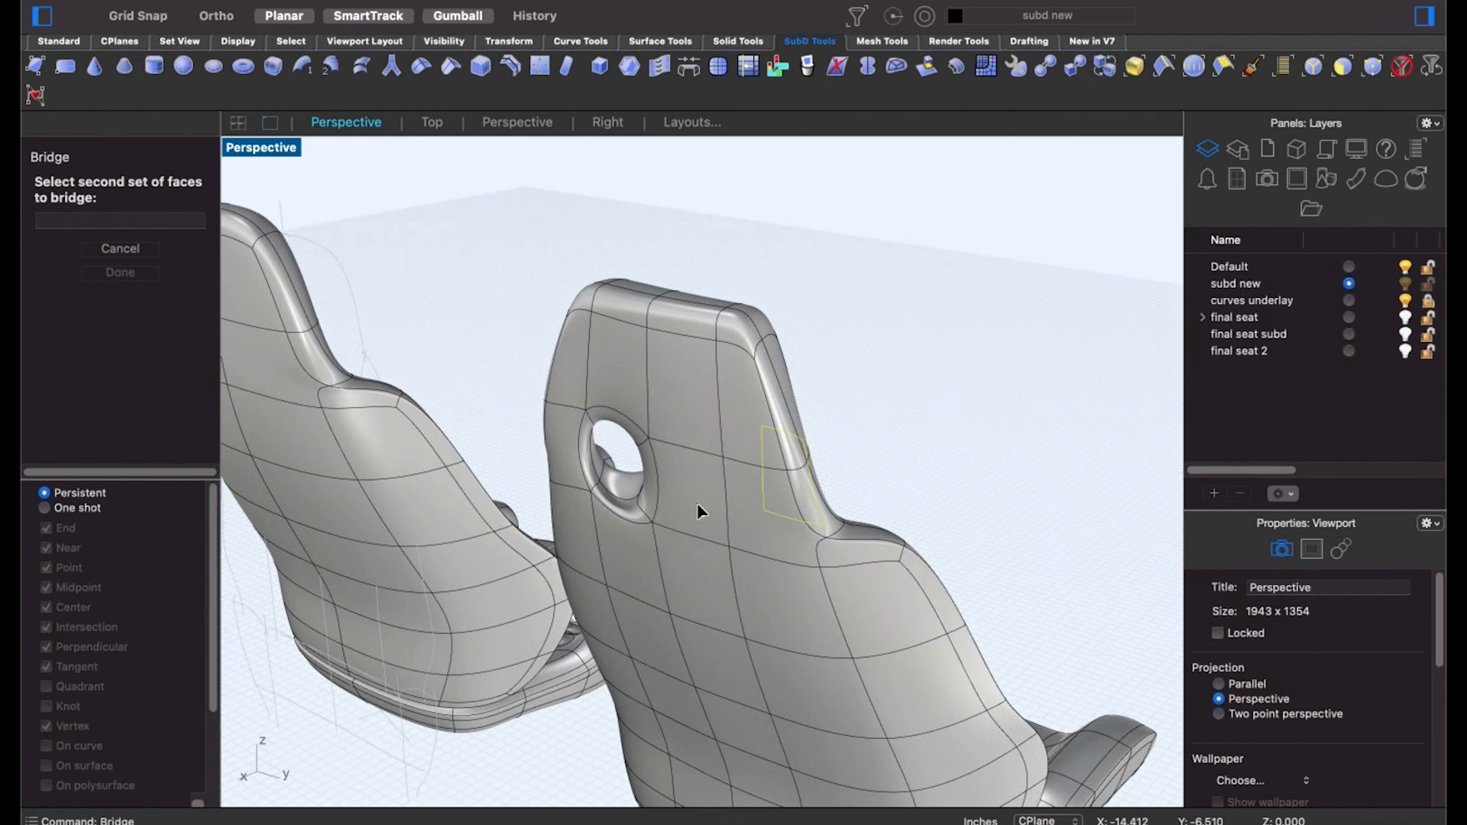
pyautogui.click(698, 510)
pyautogui.press('Return')
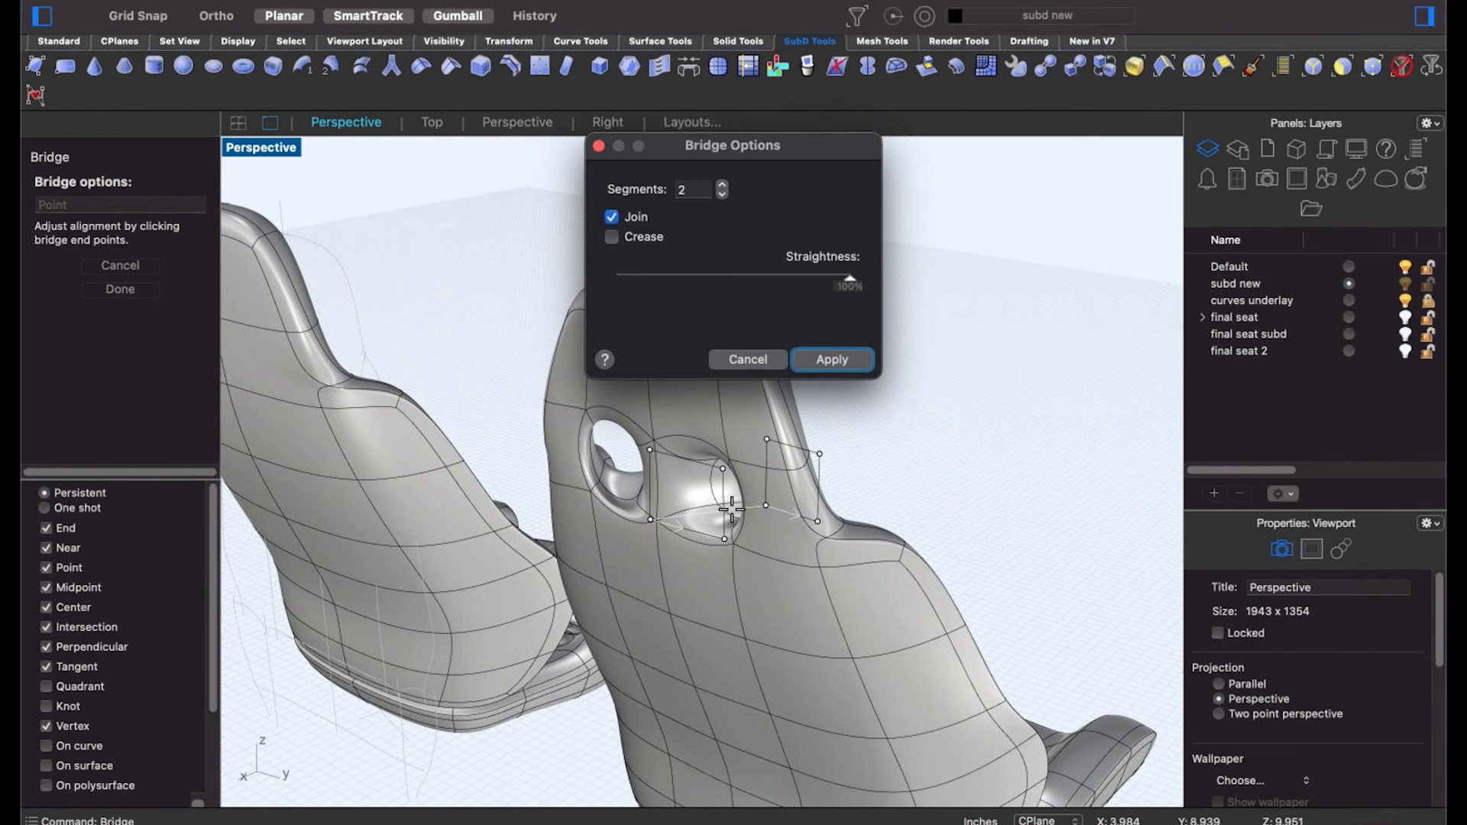
pyautogui.click(833, 359)
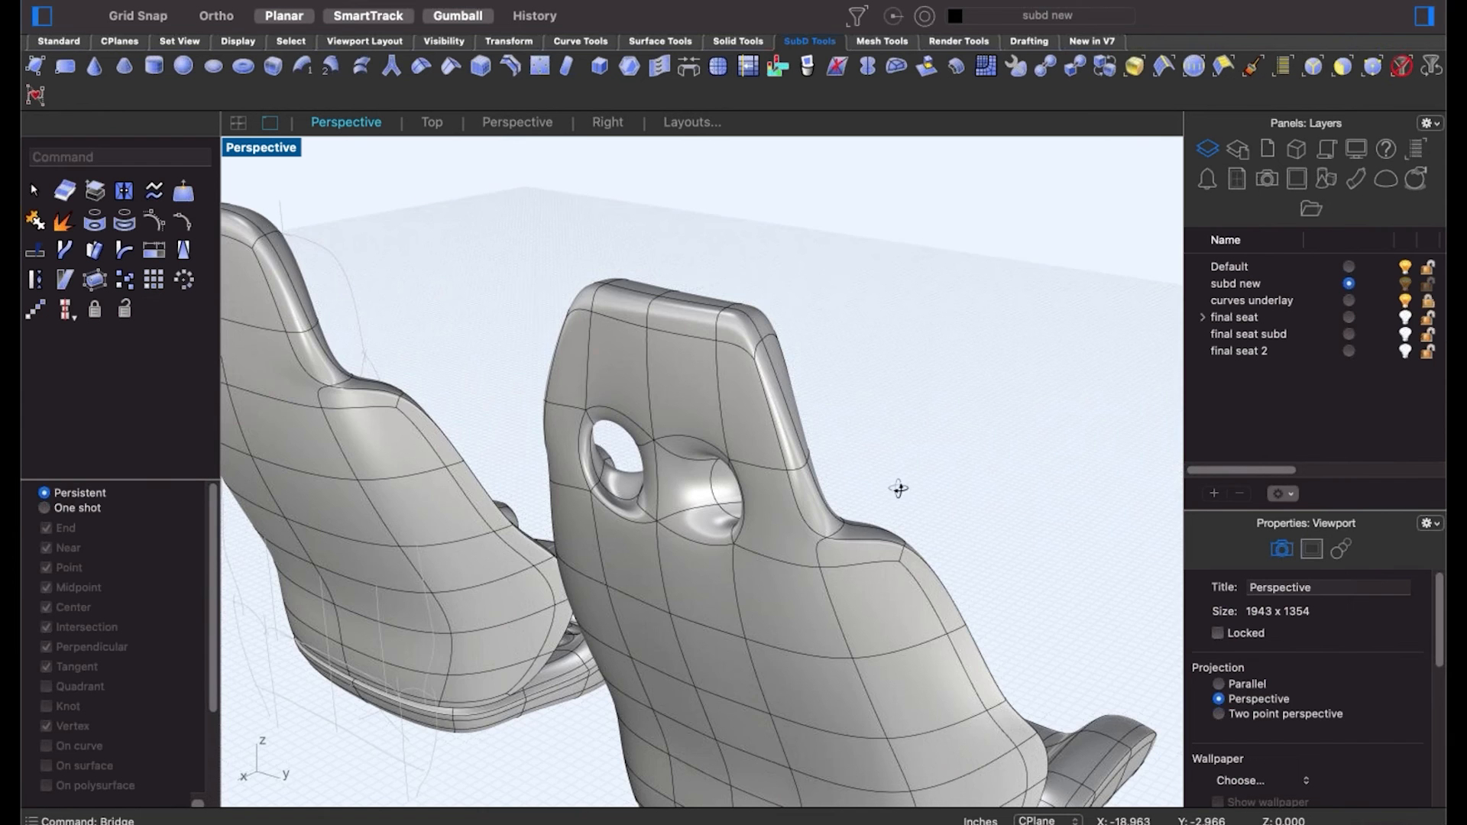
# Shift the inner edge loop of the newly bridged opening sideways toward the backrest's outer side.
pyautogui.moveTo(897, 492); pyautogui.dragTo(592, 456, button='right')
pyautogui.scroll(5, 592, 456)
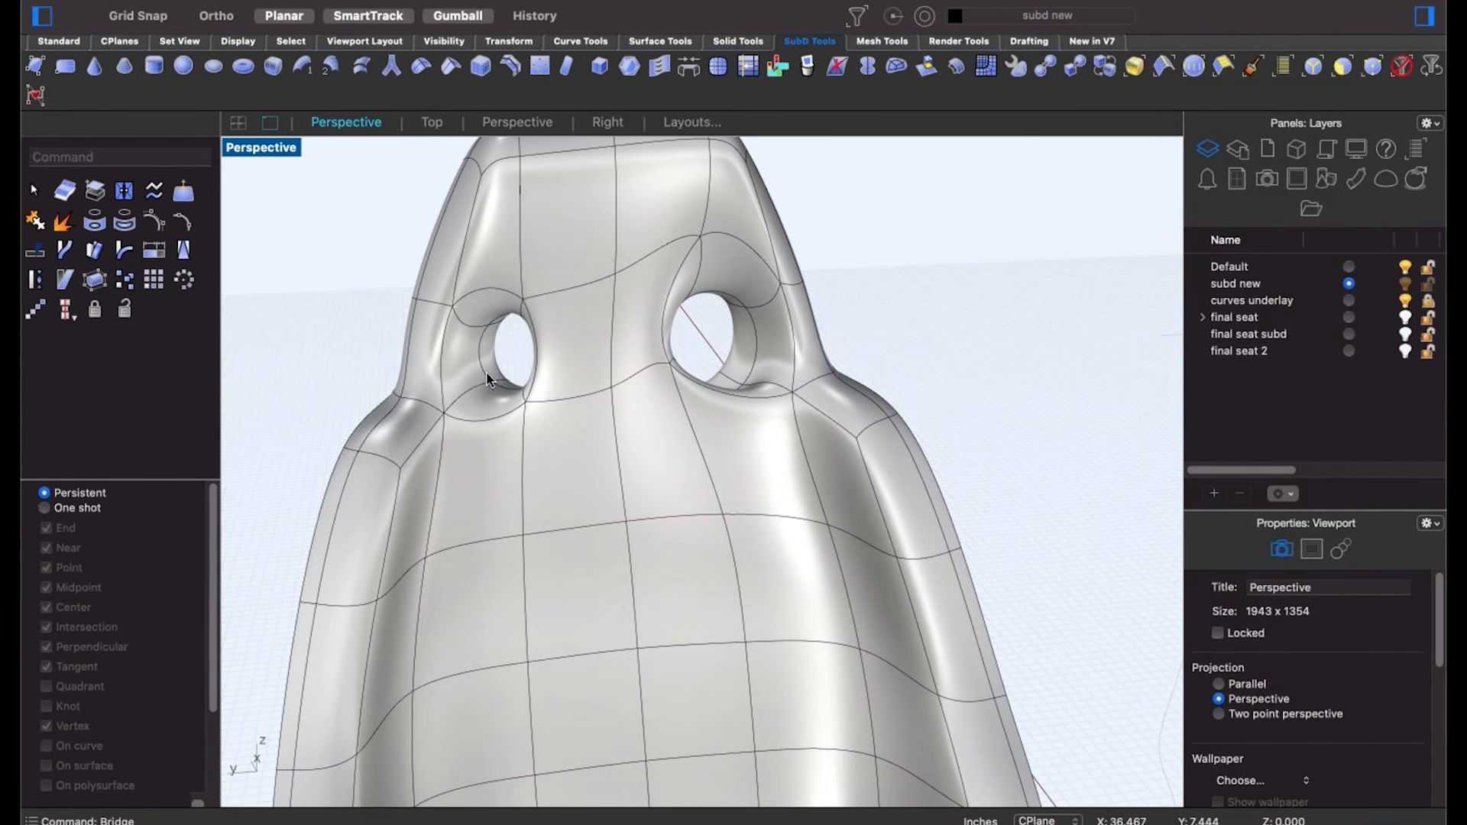
pyautogui.doubleClick(497, 293)
pyautogui.moveTo(468, 310); pyautogui.dragTo(432, 352)
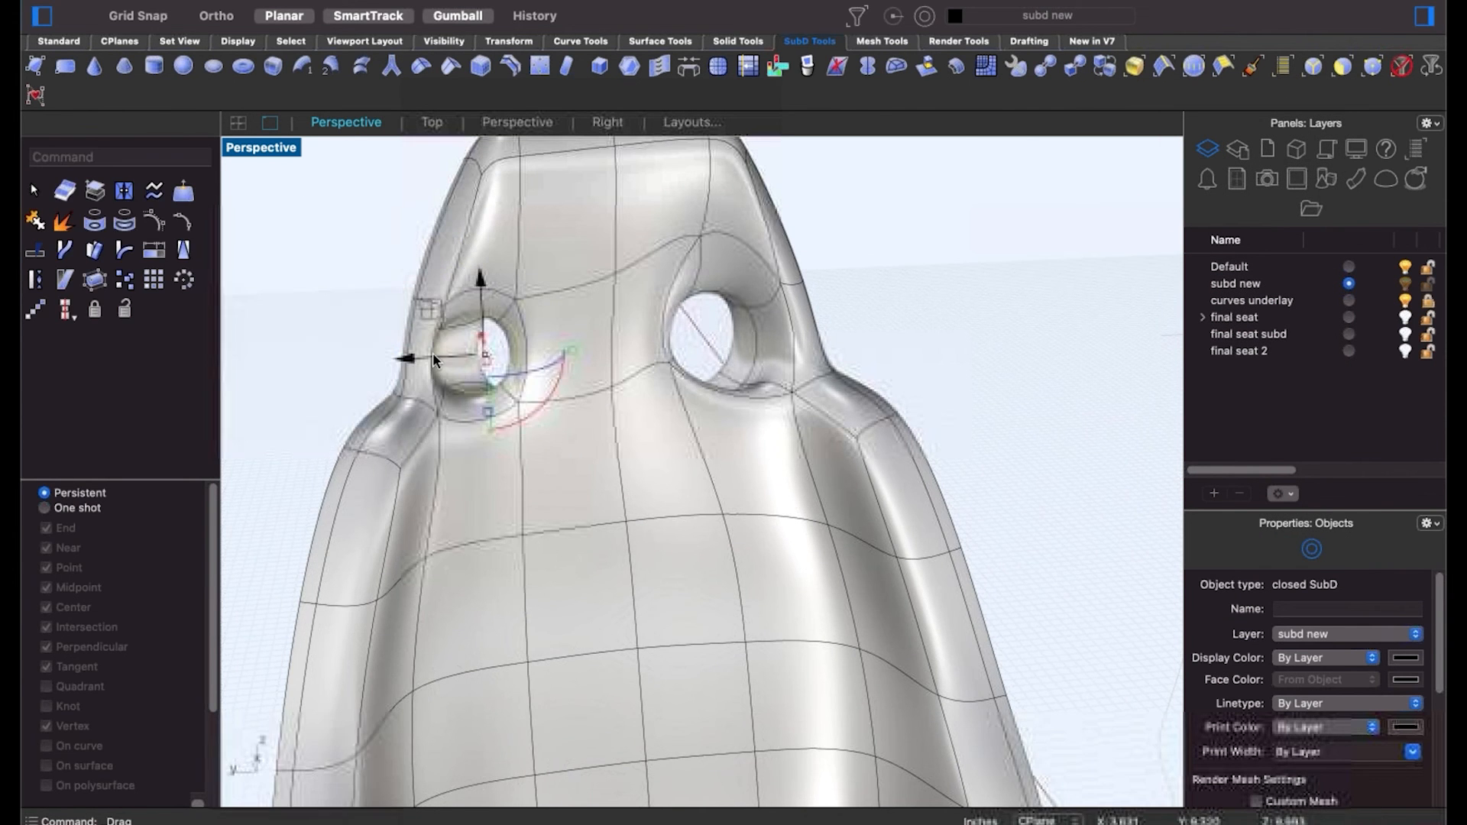
pyautogui.click(356, 327)
pyautogui.doubleClick(478, 359)
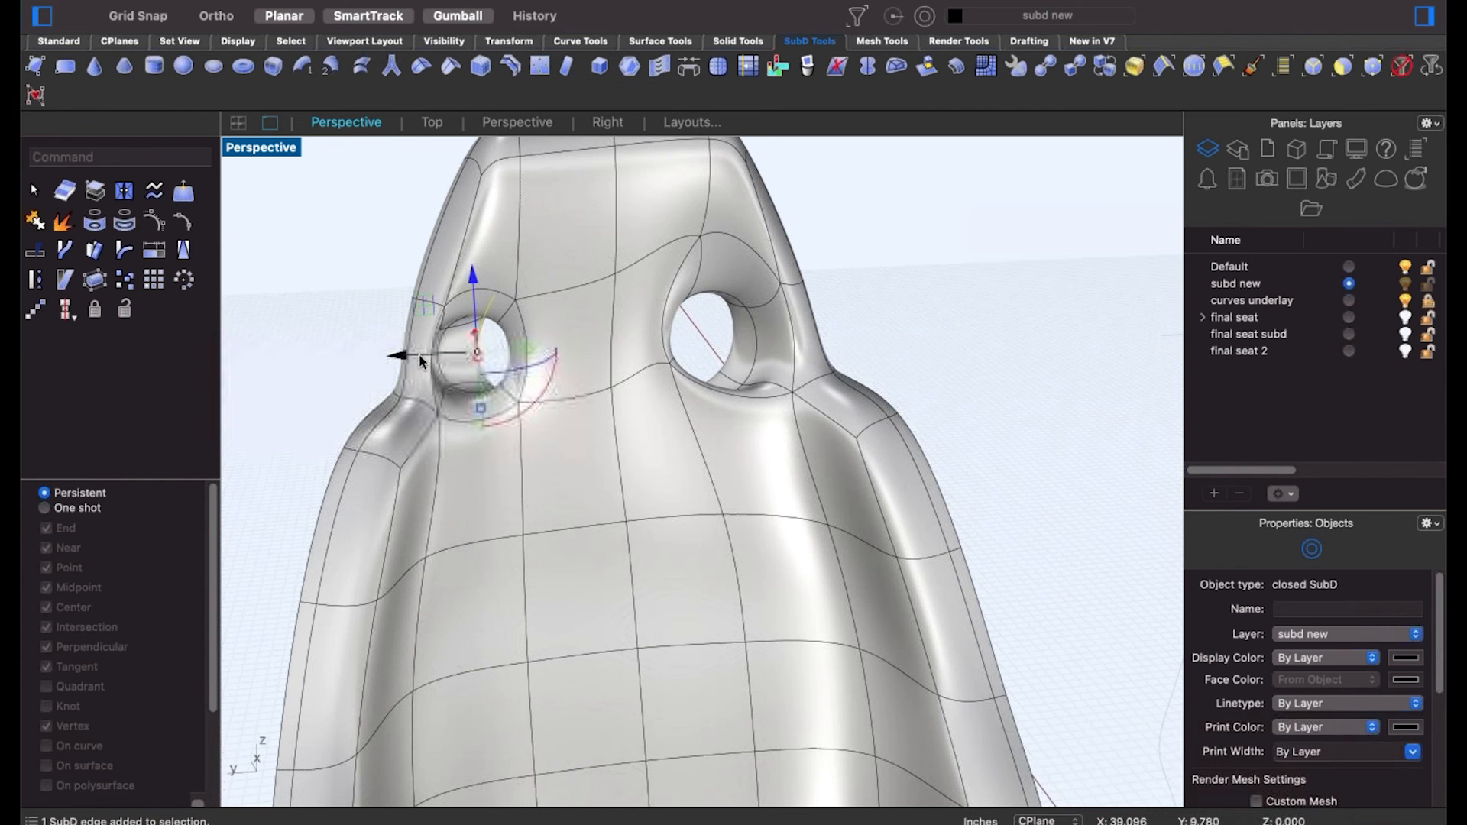
pyautogui.moveTo(418, 354); pyautogui.dragTo(454, 354)
pyautogui.click(397, 337)
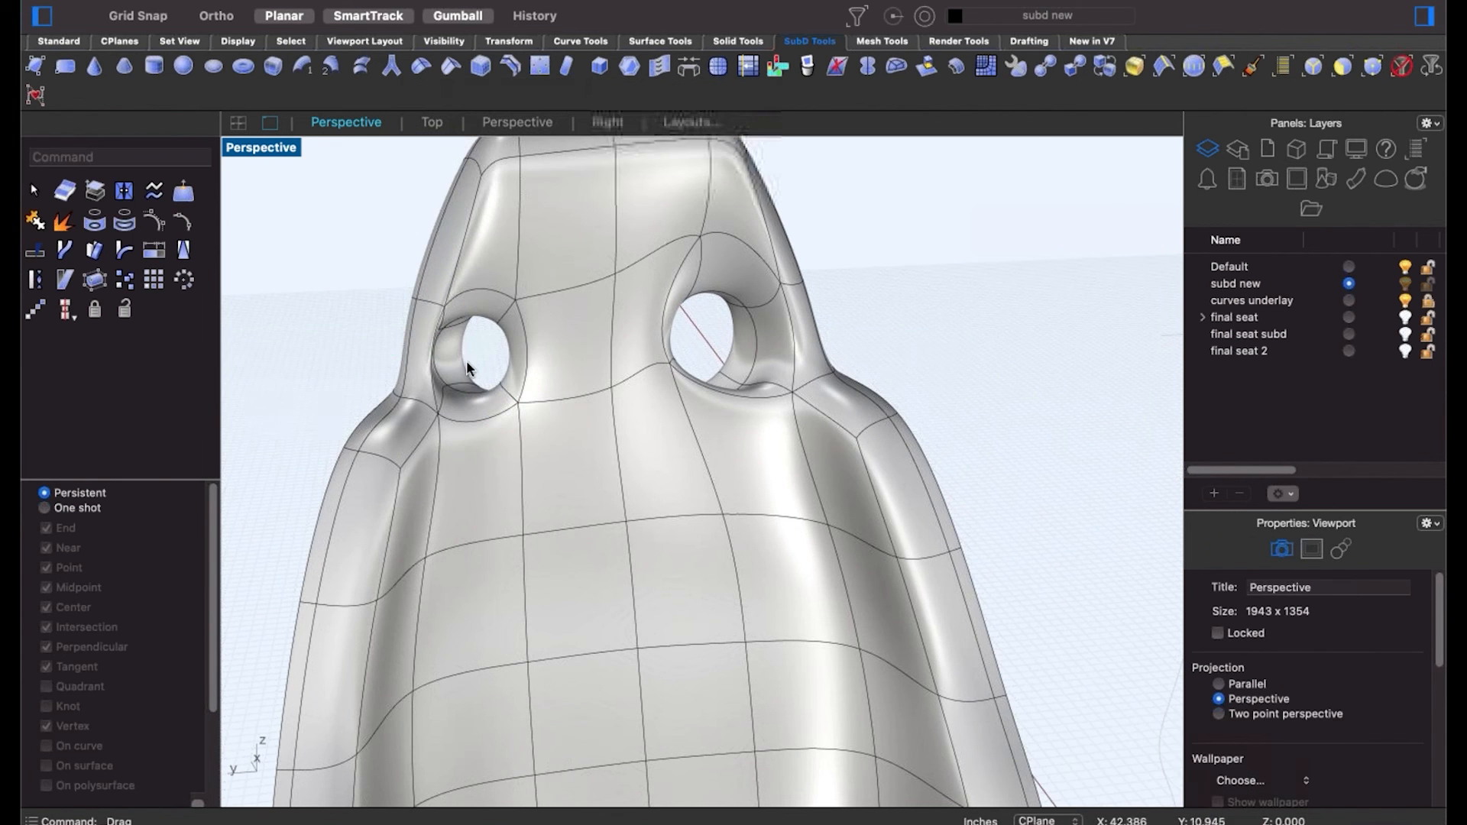
# Move the outer front edge of the newly bridged opening slightly toward the backrest's side.
pyautogui.scroll(5, 466, 360)
pyautogui.doubleClick(474, 331)
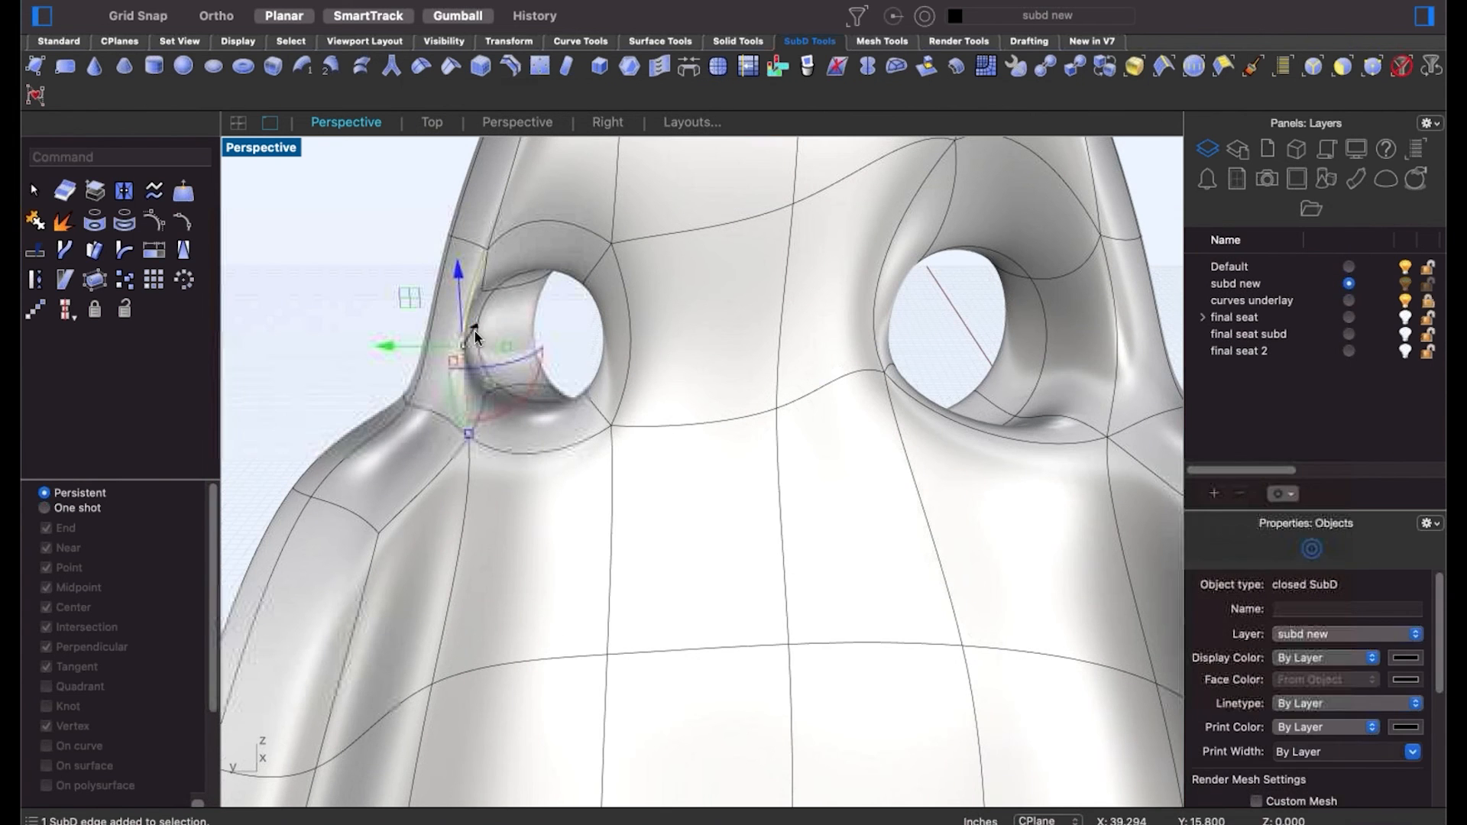
pyautogui.moveTo(427, 347); pyautogui.dragTo(405, 340)
pyautogui.click(403, 337)
pyautogui.scroll(-10, 496, 339)
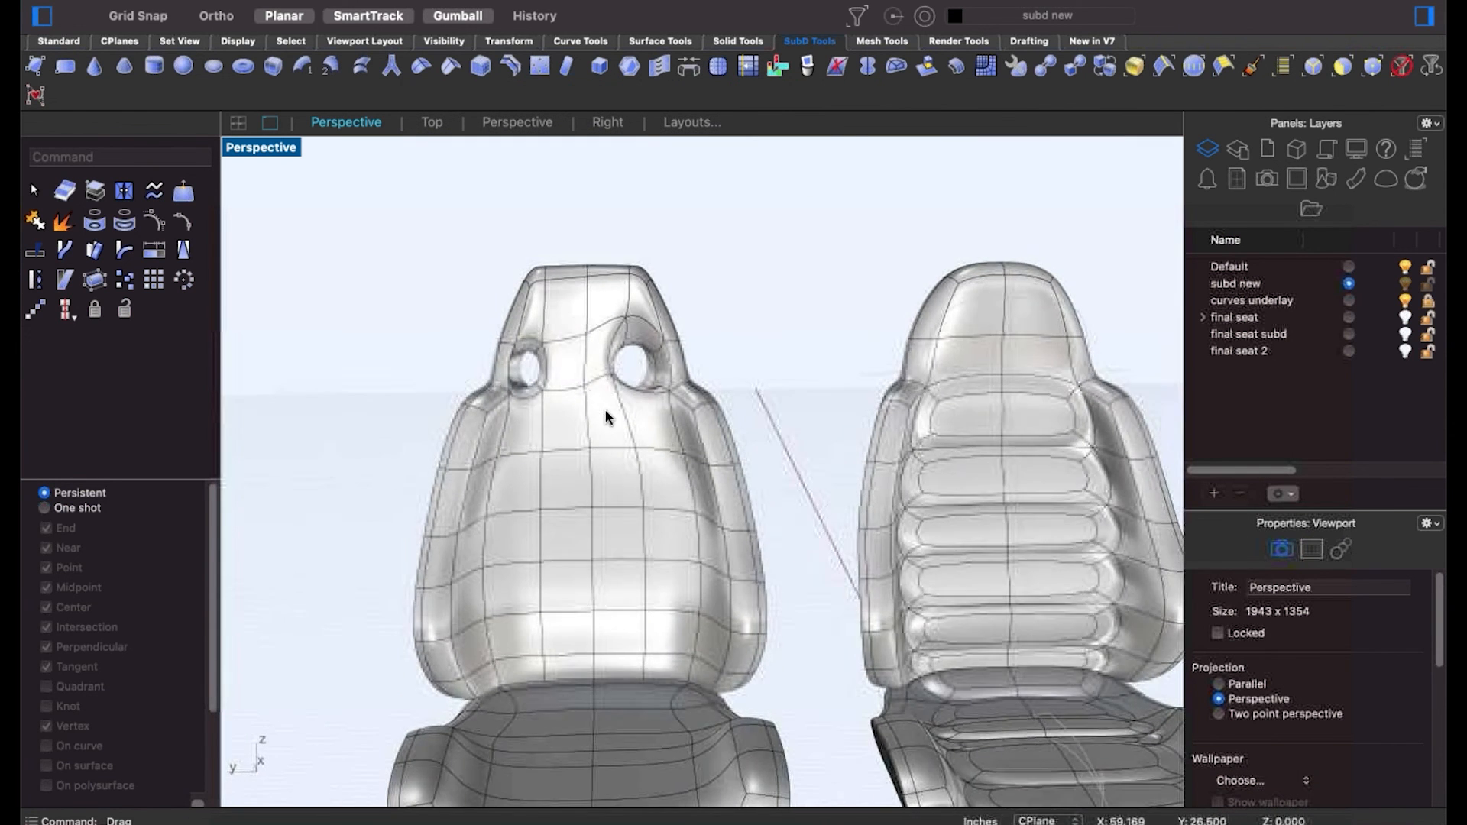
# Test reflecting the plain backrest about its vertical center plane, keeping the half with the newly bridged opening, and undo the reflection.
pyautogui.moveTo(605, 418); pyautogui.dragTo(609, 386, button='right')
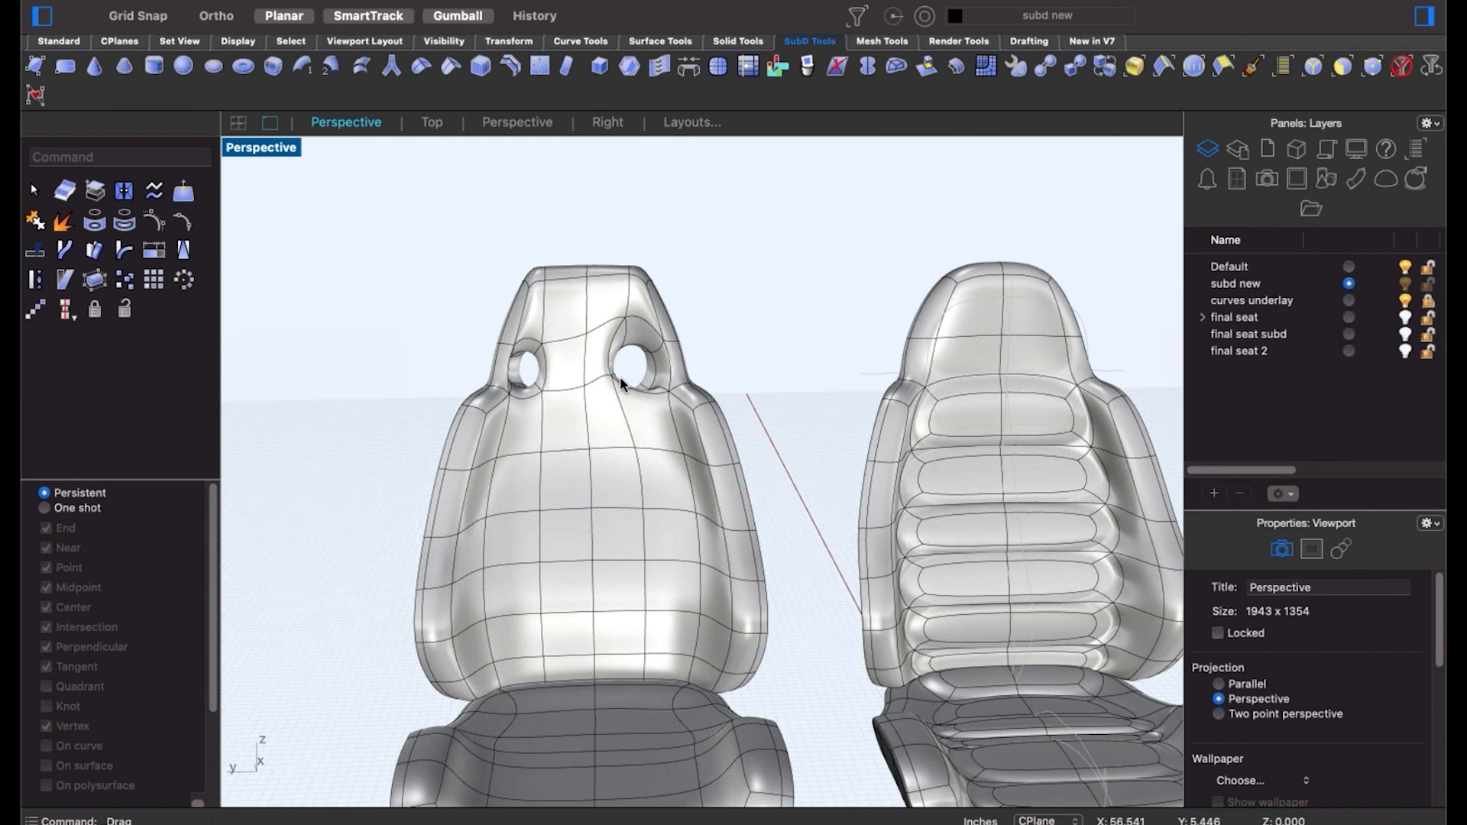
pyautogui.moveTo(620, 376); pyautogui.dragTo(655, 429, button='right')
pyautogui.write('reflect')
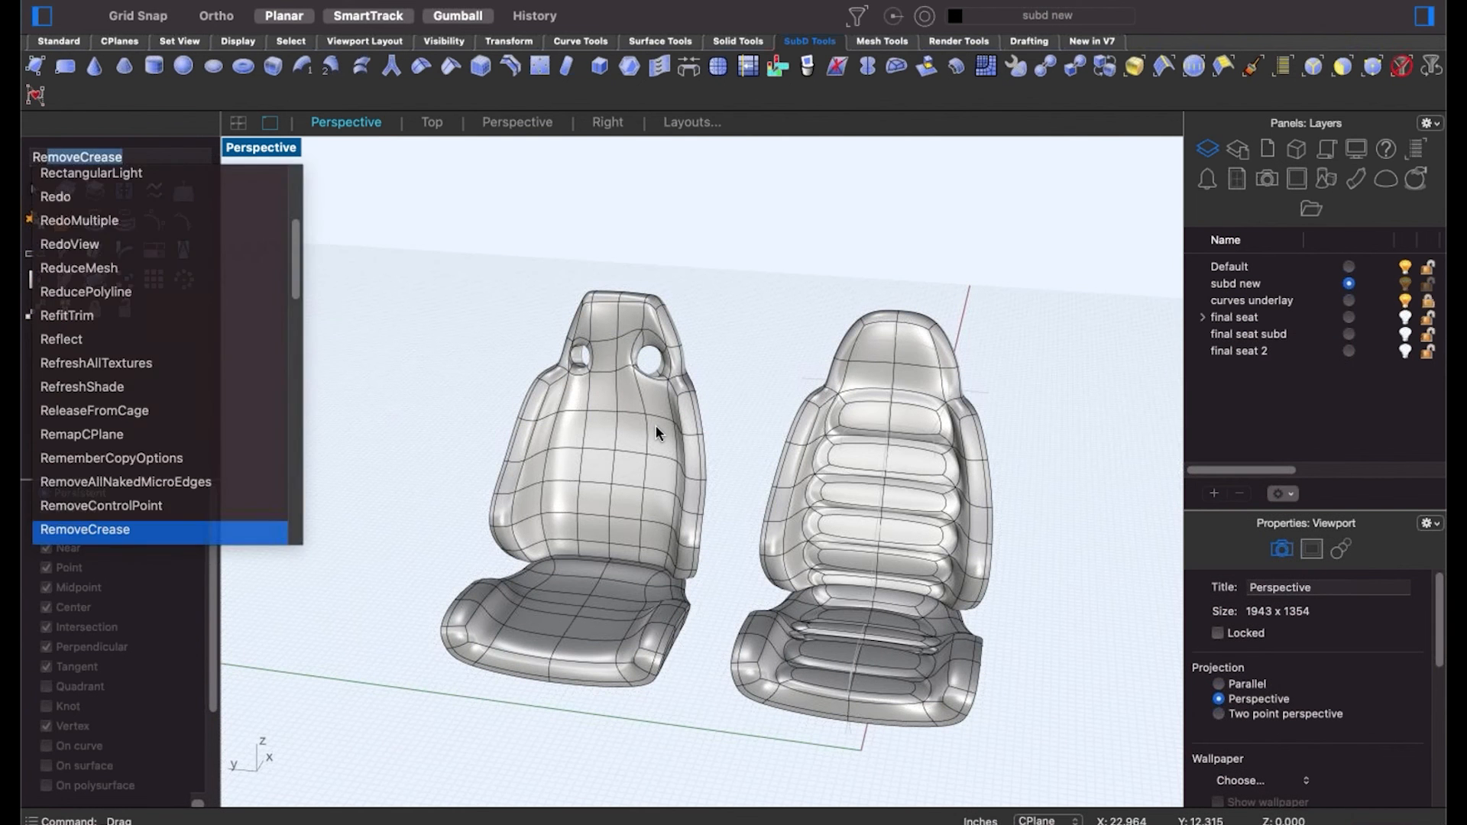
pyautogui.press('Return')
pyautogui.click(642, 422)
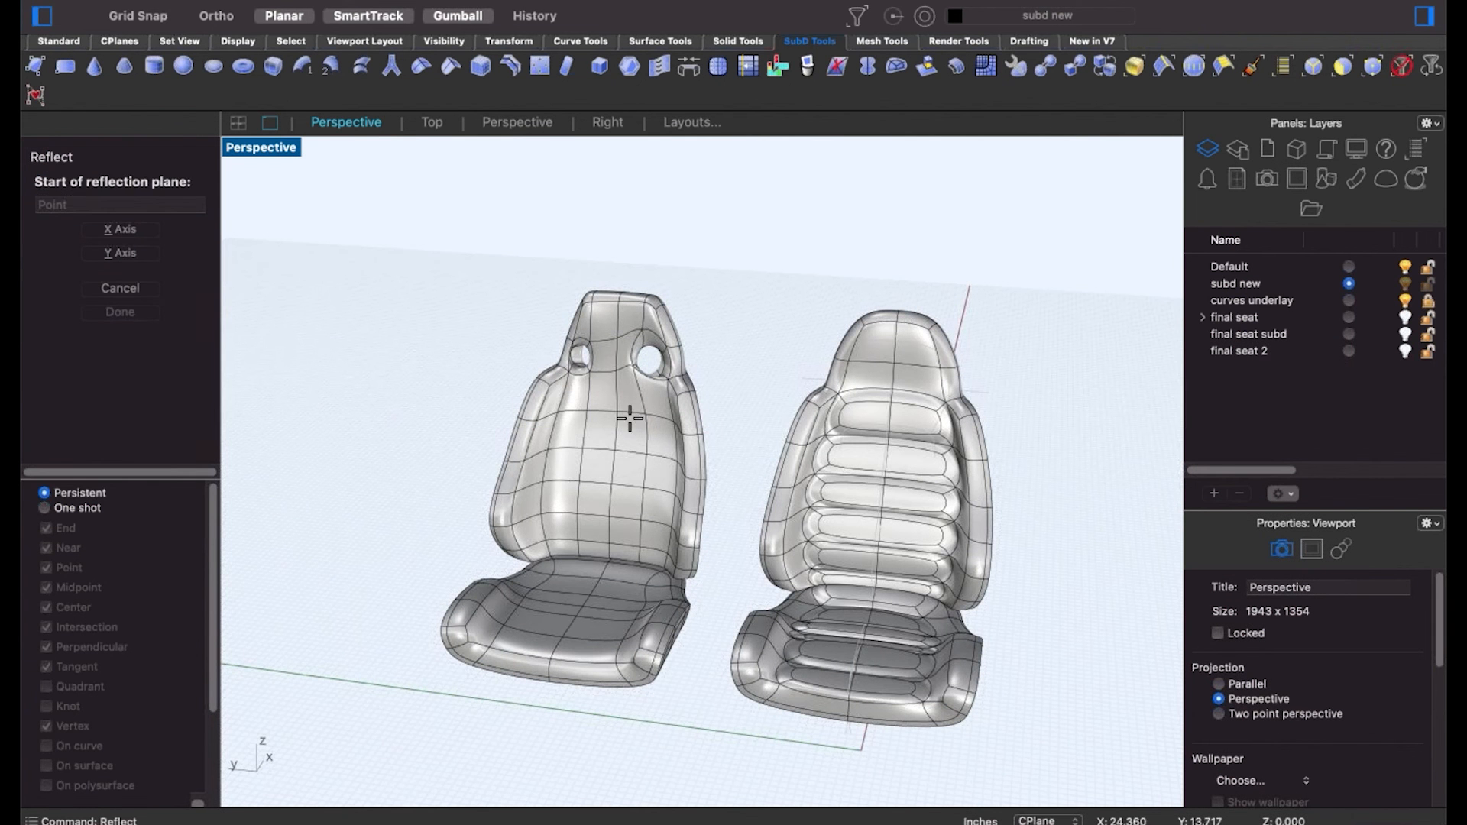
pyautogui.click(612, 413)
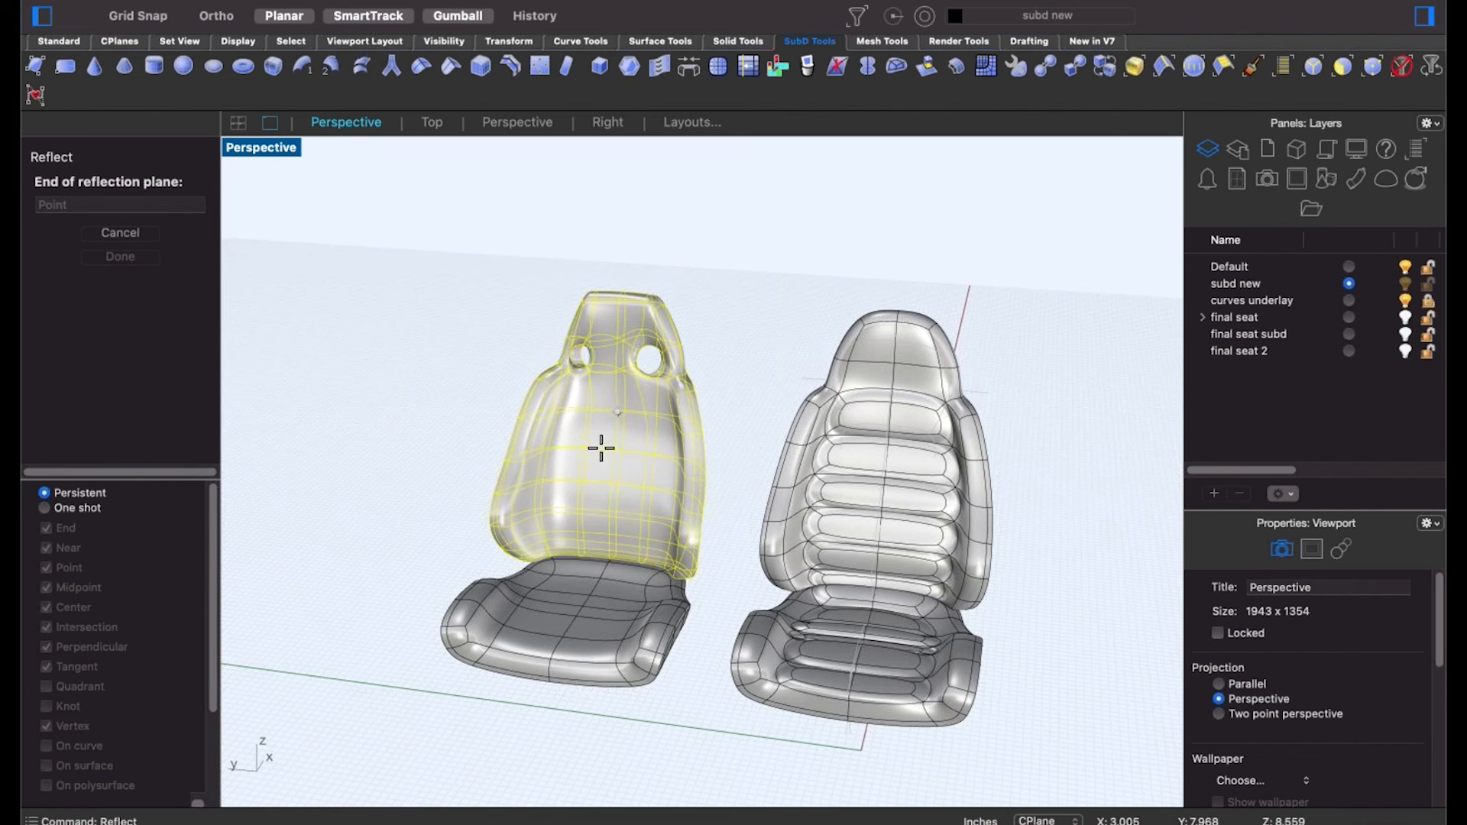
pyautogui.click(602, 462)
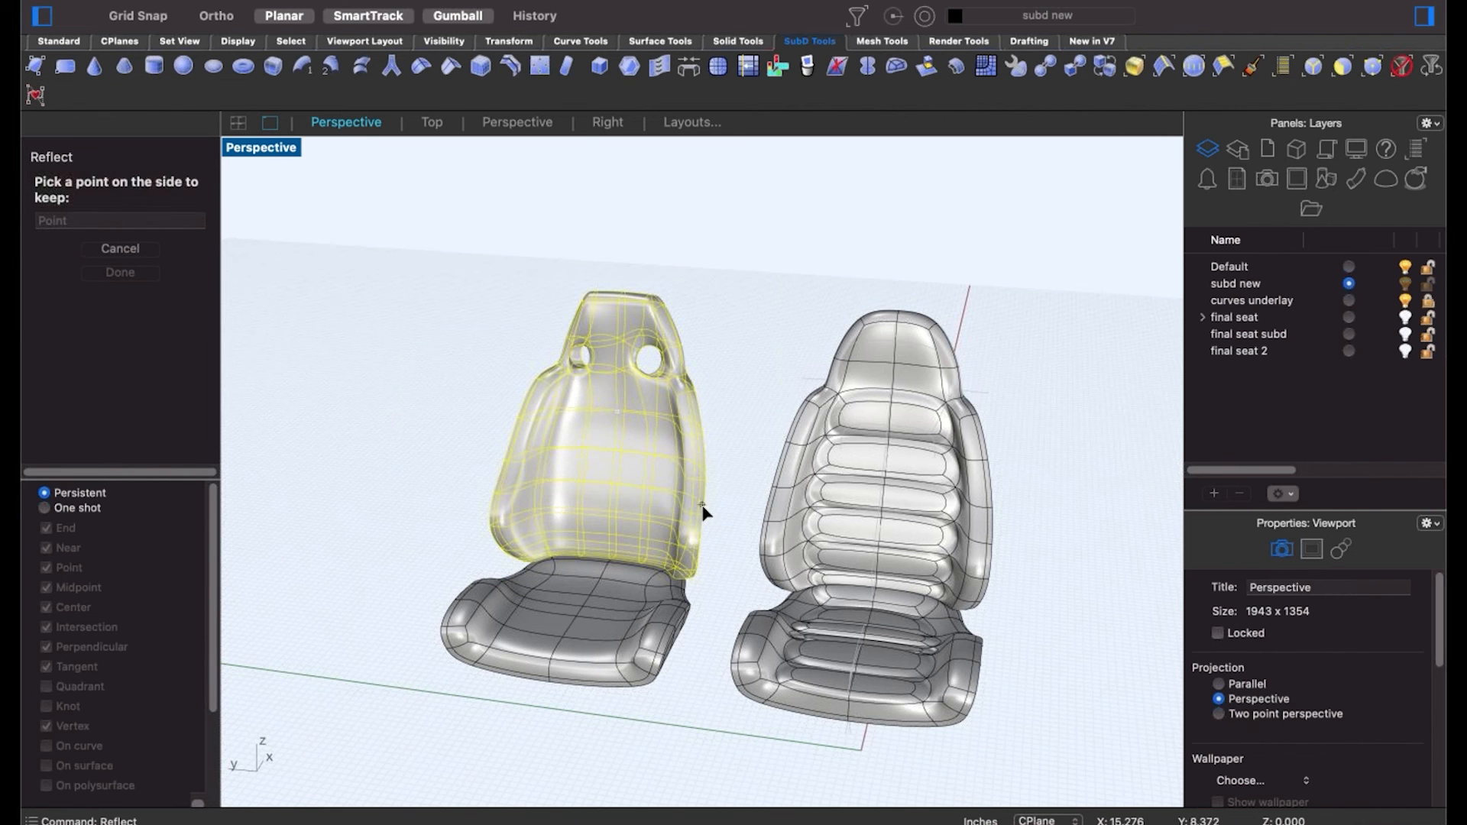
pyautogui.click(703, 510)
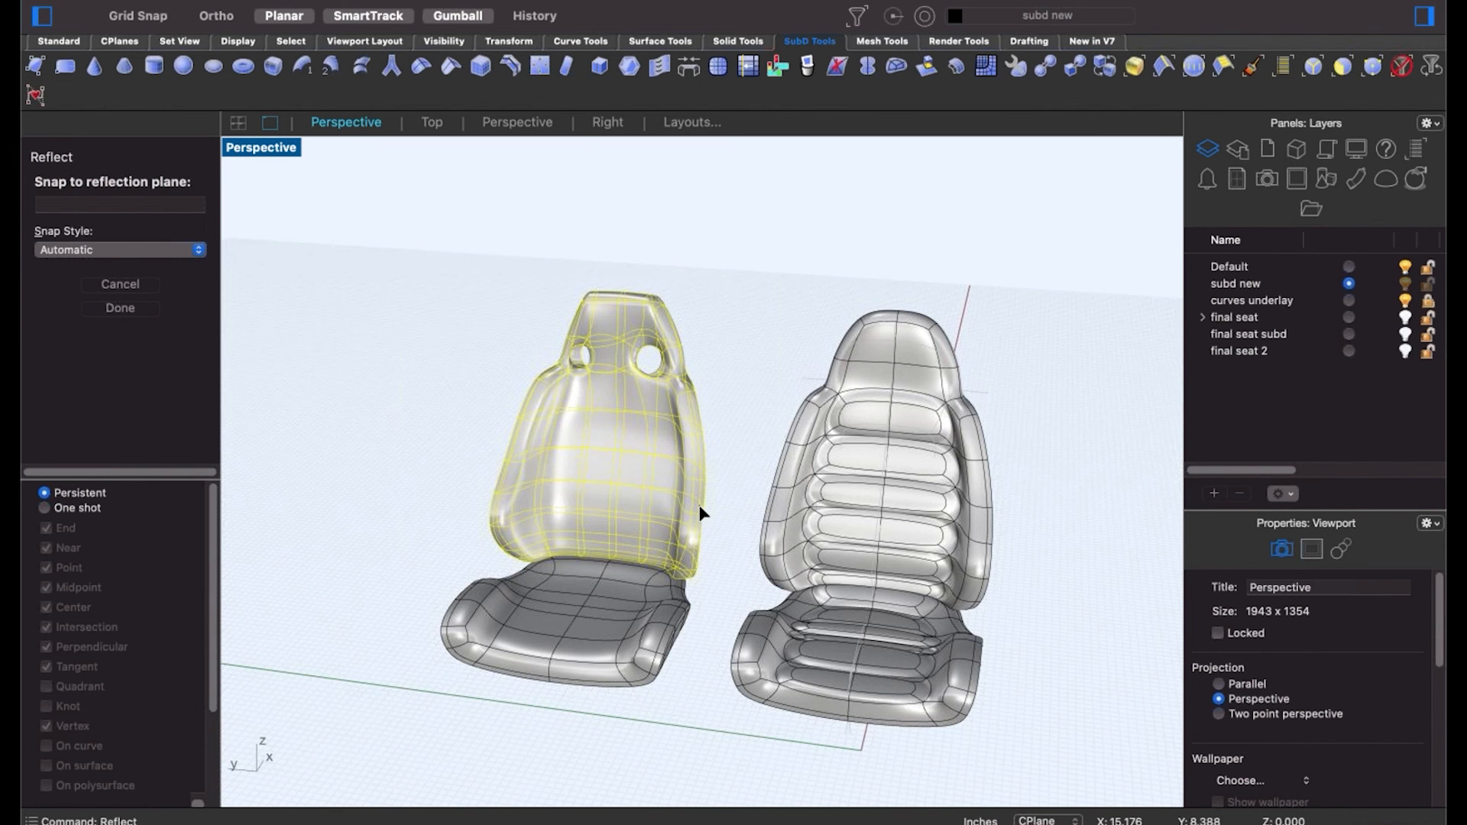
pyautogui.press('Return')
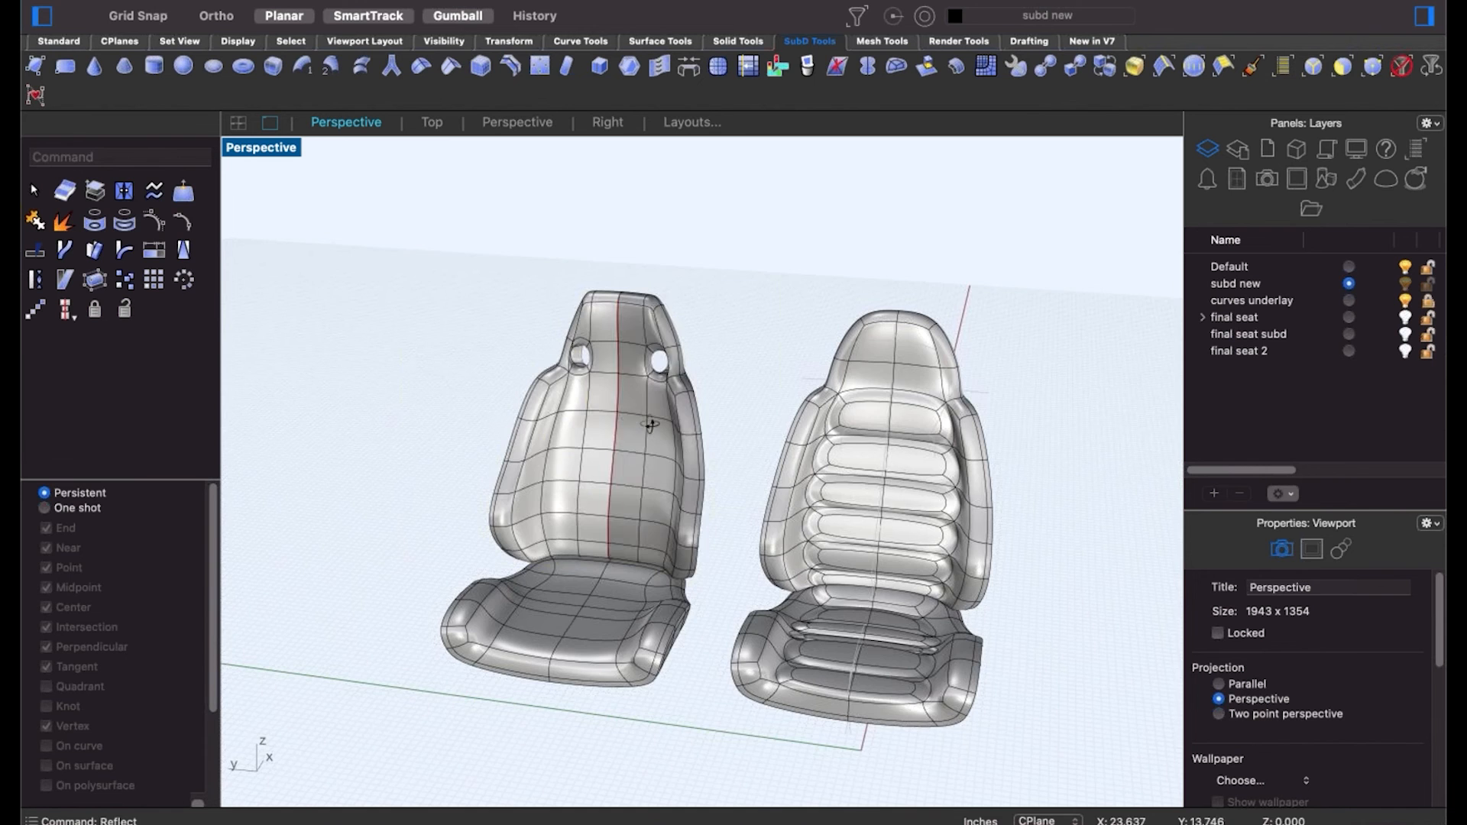
pyautogui.moveTo(649, 425); pyautogui.dragTo(645, 425, button='right')
pyautogui.press('super+z')
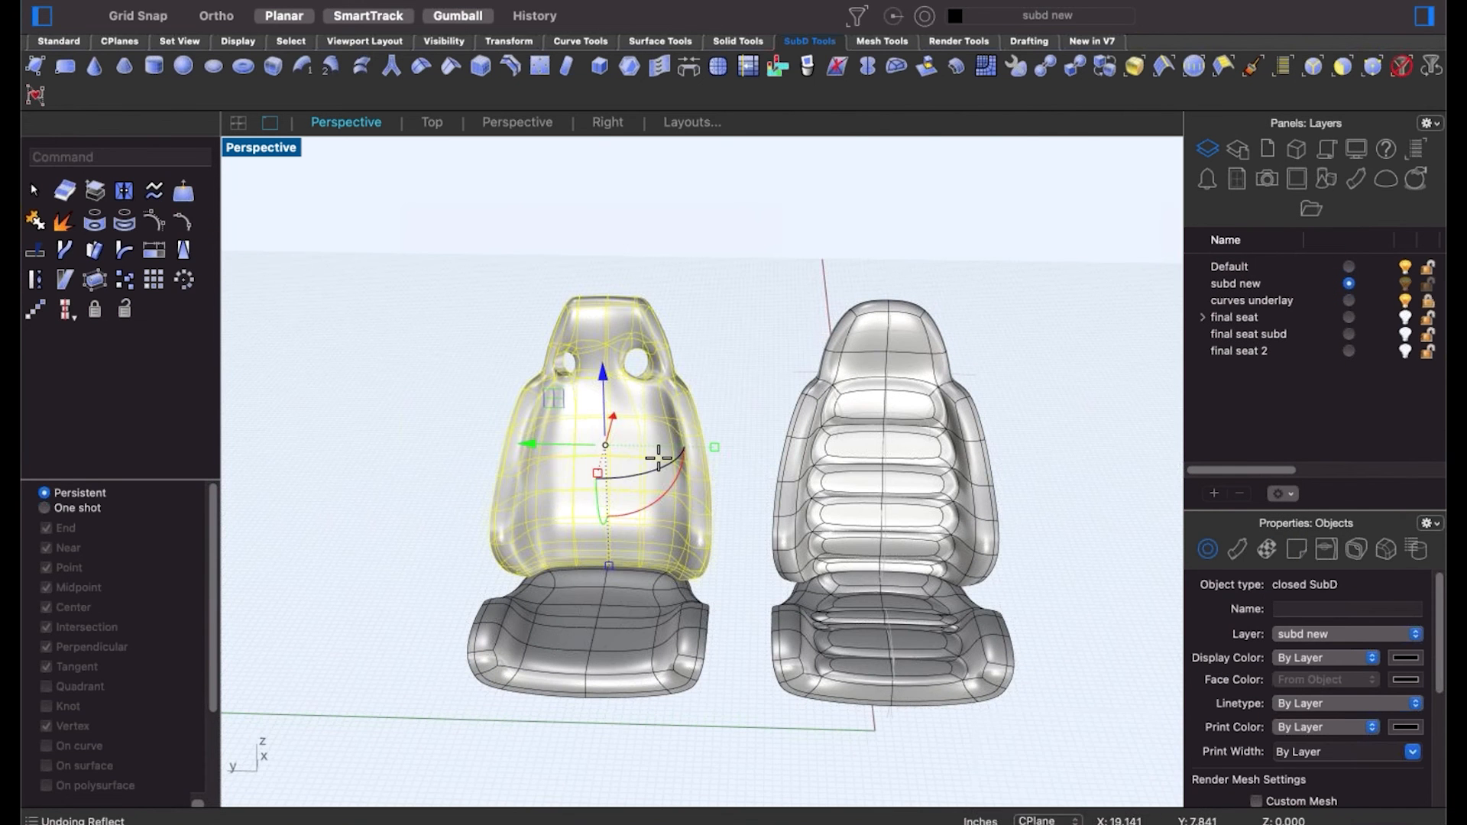
# Reflect the plain backrest about an ortho-aligned vertical plane through its top center vertex, keeping the half with the original larger opening.
pyautogui.press('Return')
pyautogui.scroll(3, 625, 419)
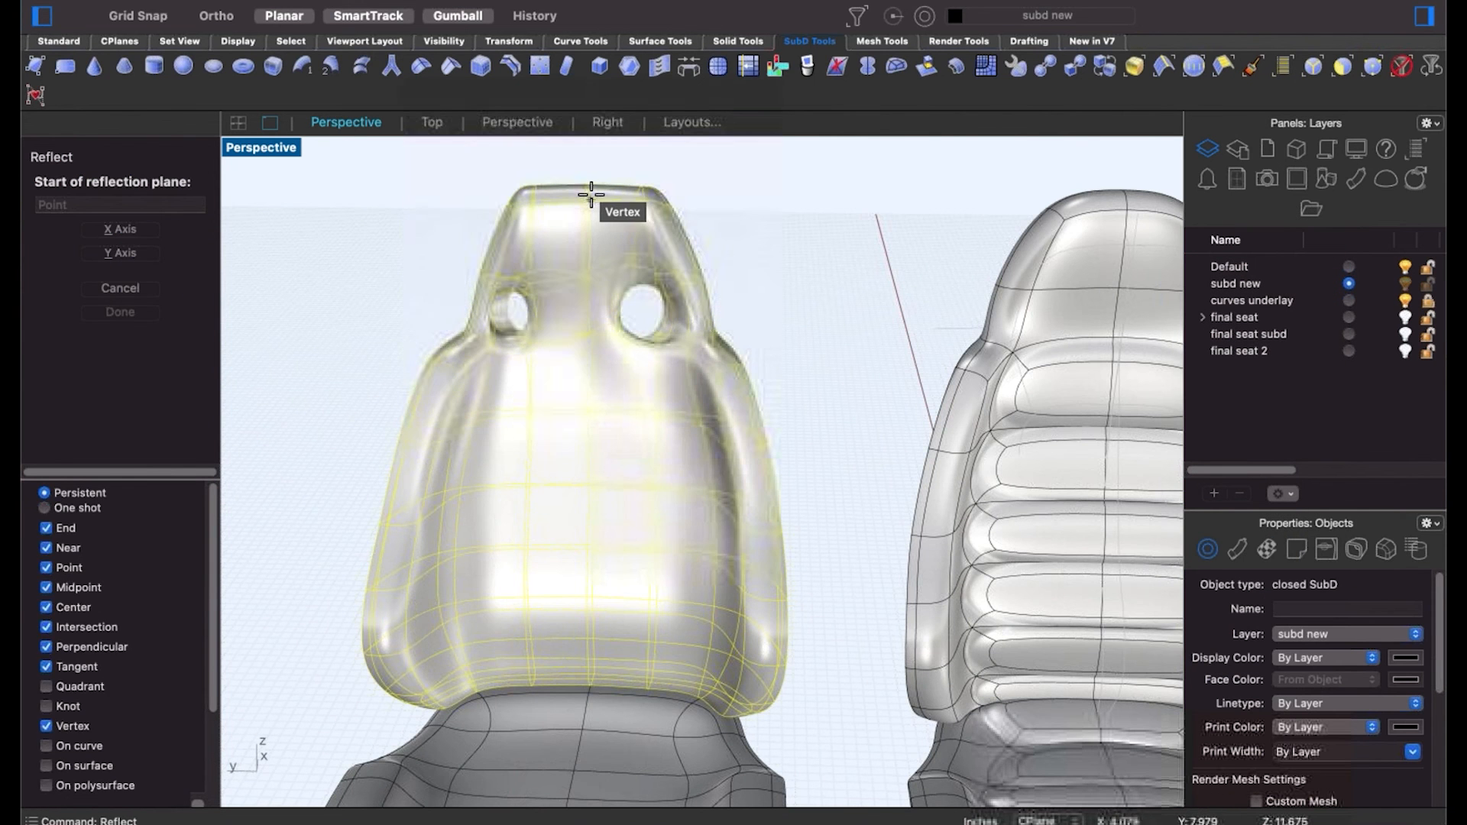
pyautogui.click(591, 195)
pyautogui.scroll(-5, 517, 288)
pyautogui.moveTo(517, 288); pyautogui.dragTo(505, 268, button='right')
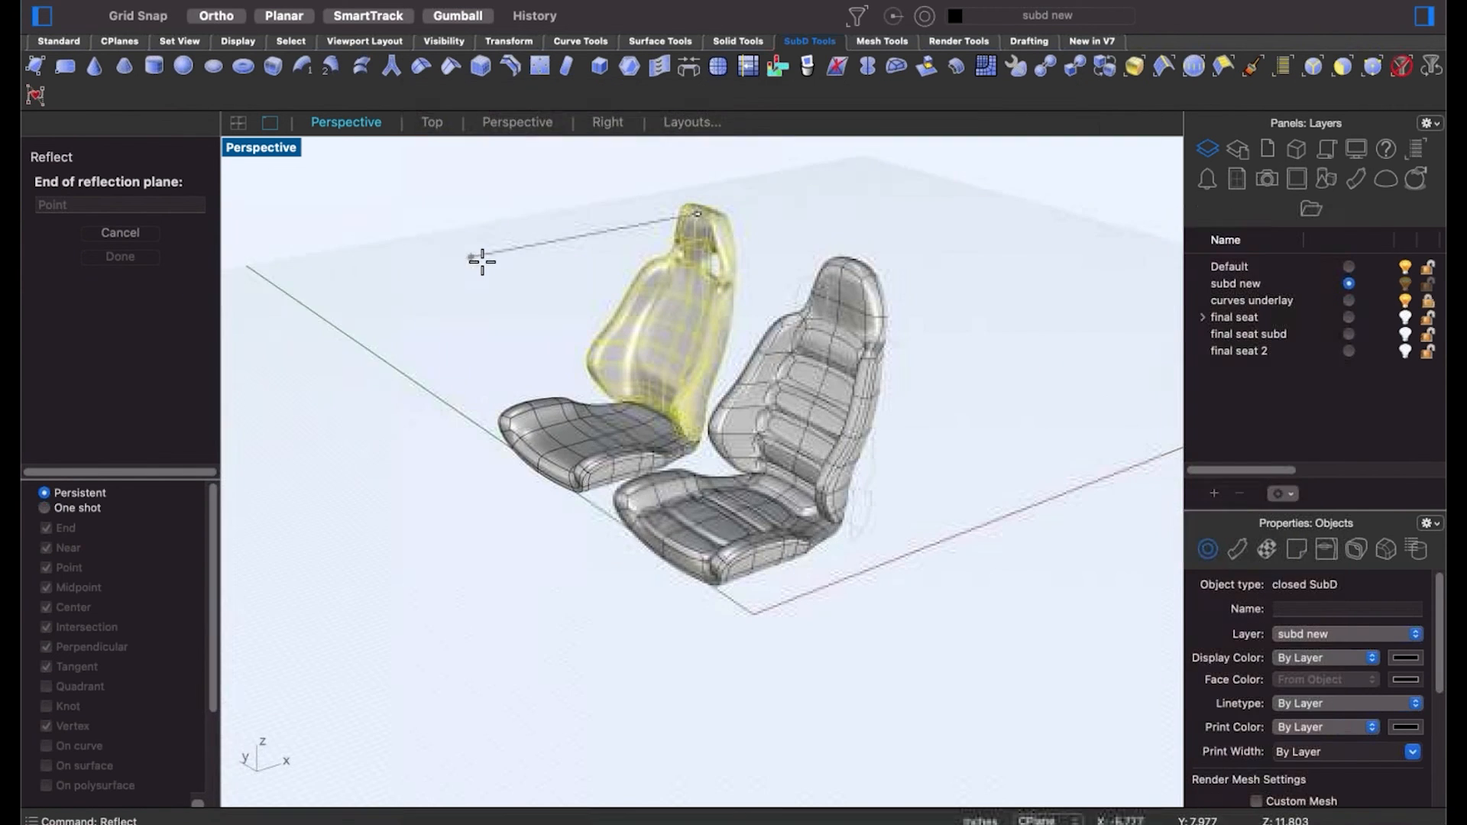
pyautogui.keyDown('shift'); pyautogui.click(482, 261); pyautogui.keyUp('shift')
pyautogui.moveTo(694, 370); pyautogui.dragTo(692, 337, button='right')
pyautogui.click(679, 436)
pyautogui.press('Return')
pyautogui.scroll(4, 667, 313)
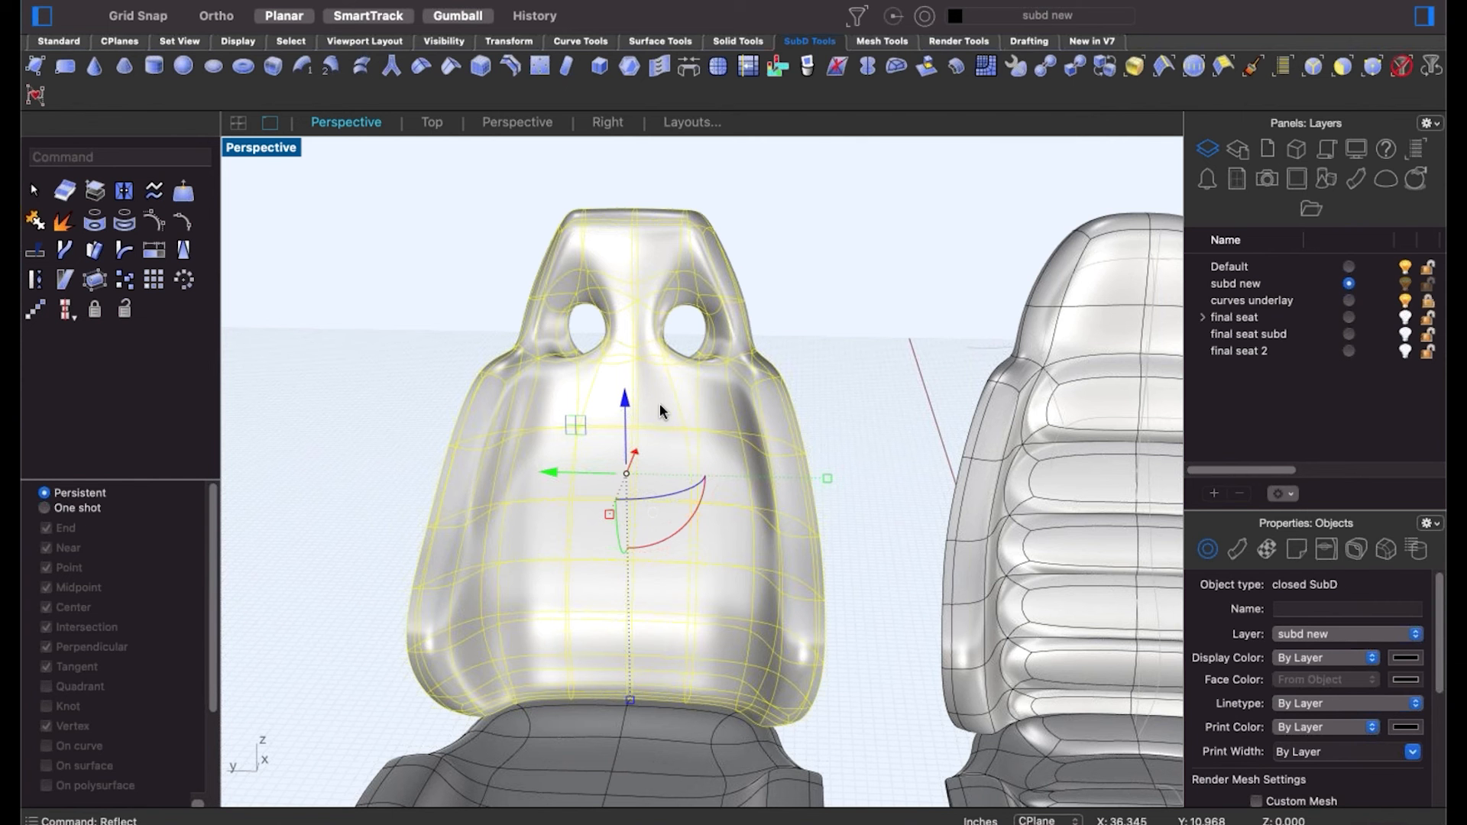
pyautogui.scroll(-5, 658, 401)
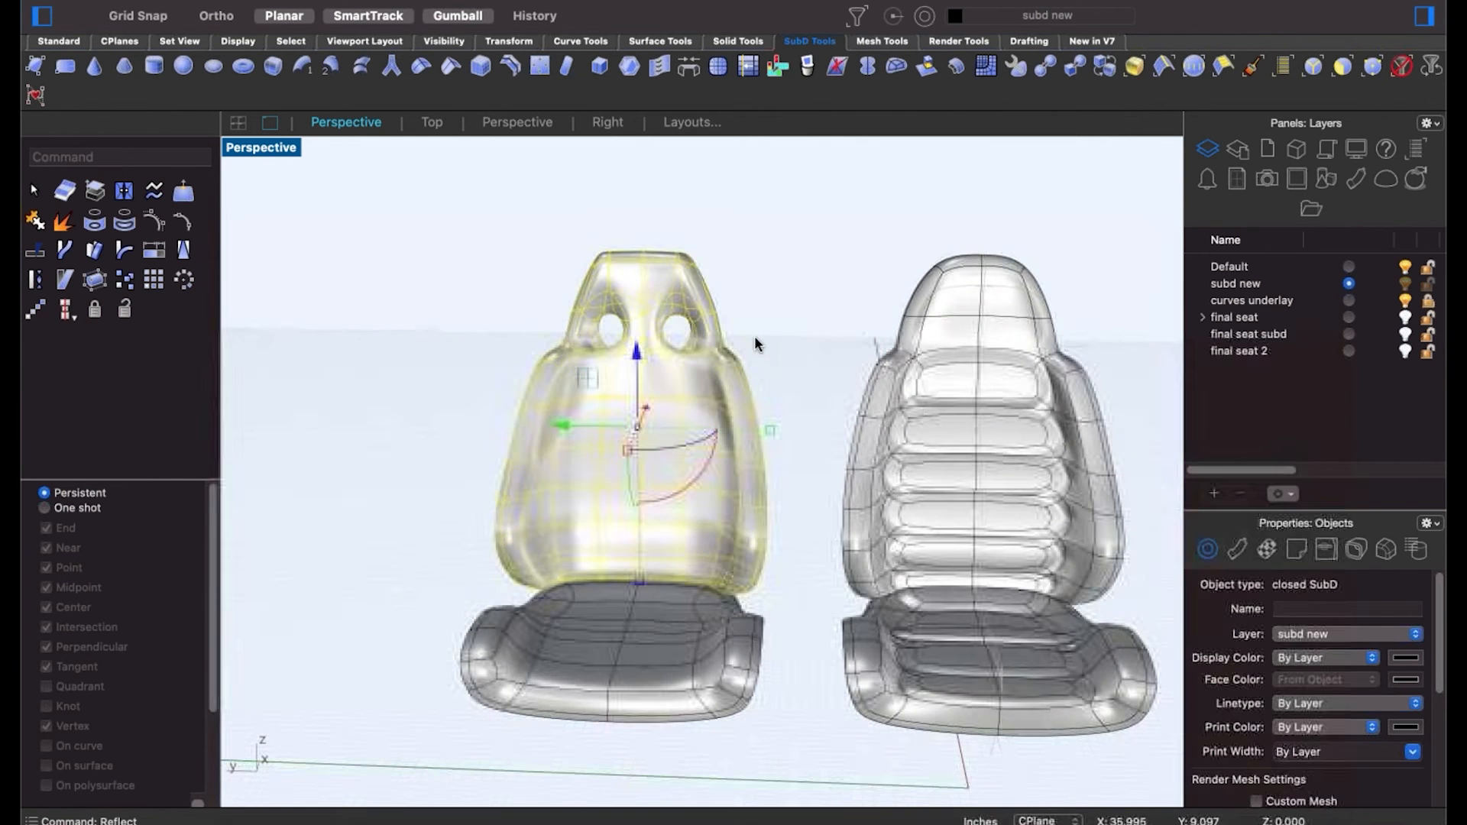
pyautogui.press('Escape')
pyautogui.moveTo(770, 375); pyautogui.dragTo(707, 386, button='right')
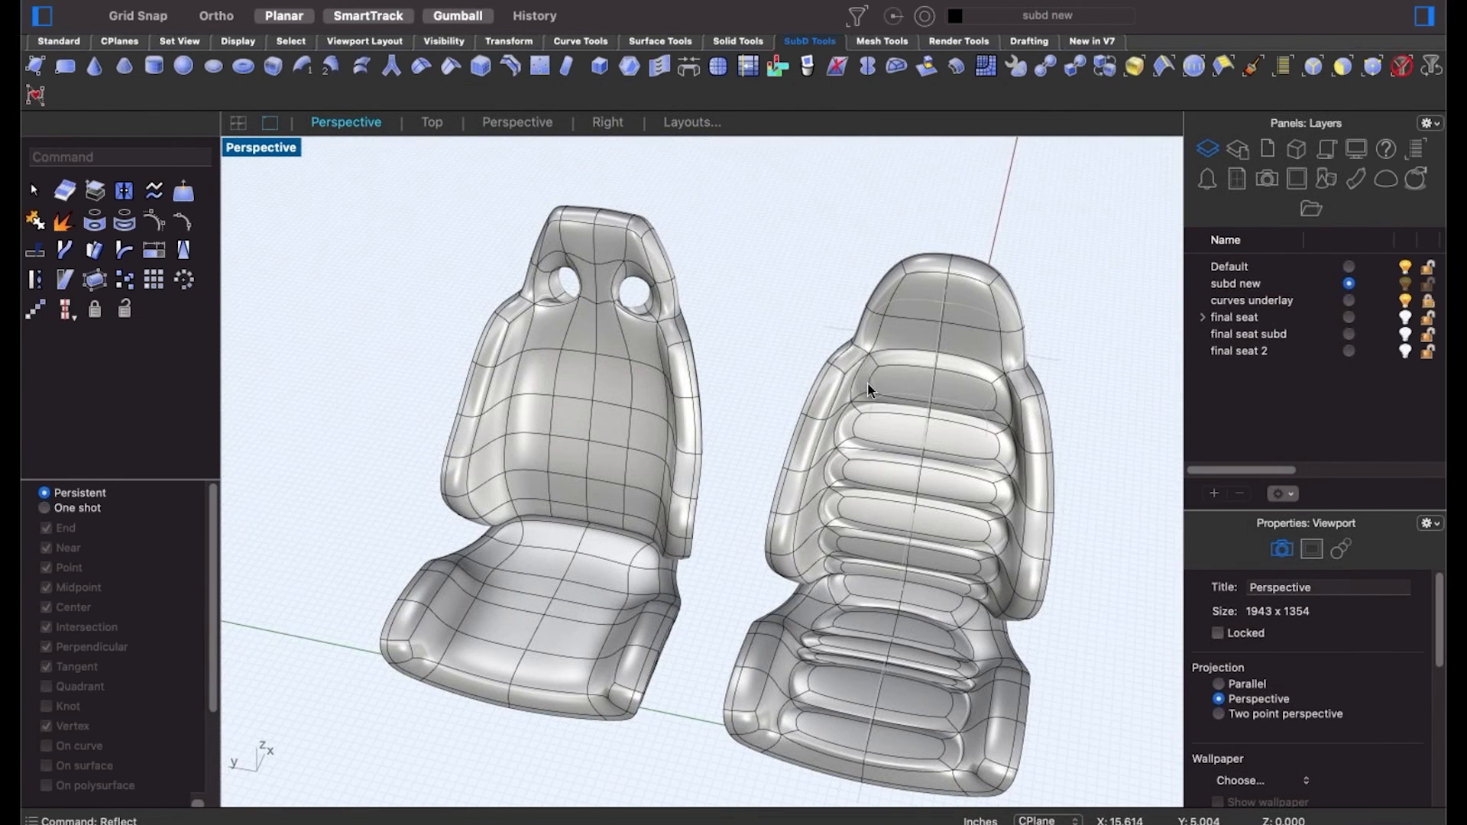
pyautogui.scroll(4, 967, 366)
pyautogui.moveTo(977, 372); pyautogui.dragTo(544, 382, button='right')
pyautogui.keyDown('shift'); pyautogui.keyDown('super'); pyautogui.click(862, 341); pyautogui.keyUp('super'); pyautogui.keyUp('shift')
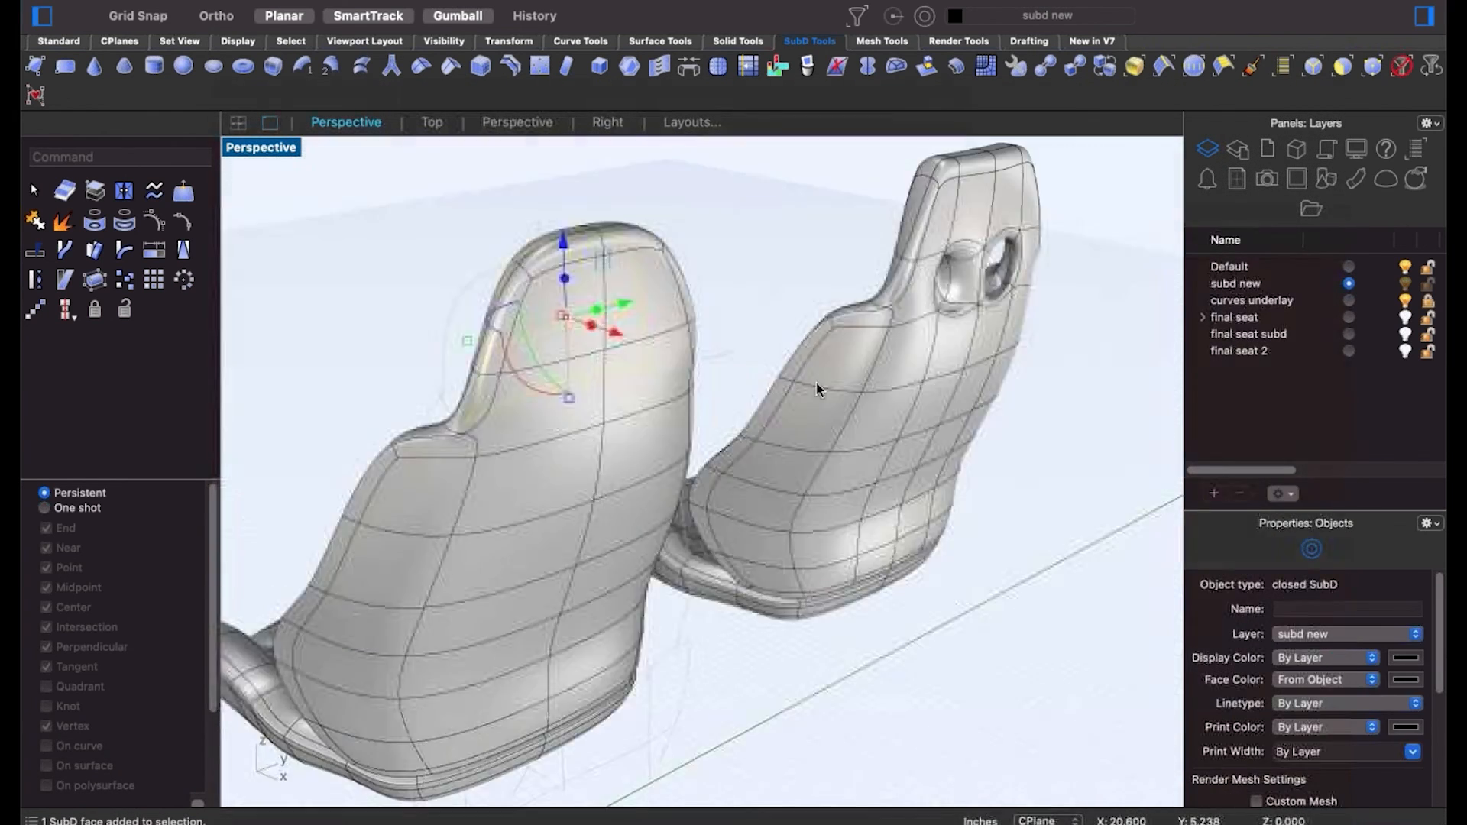
pyautogui.click(698, 275)
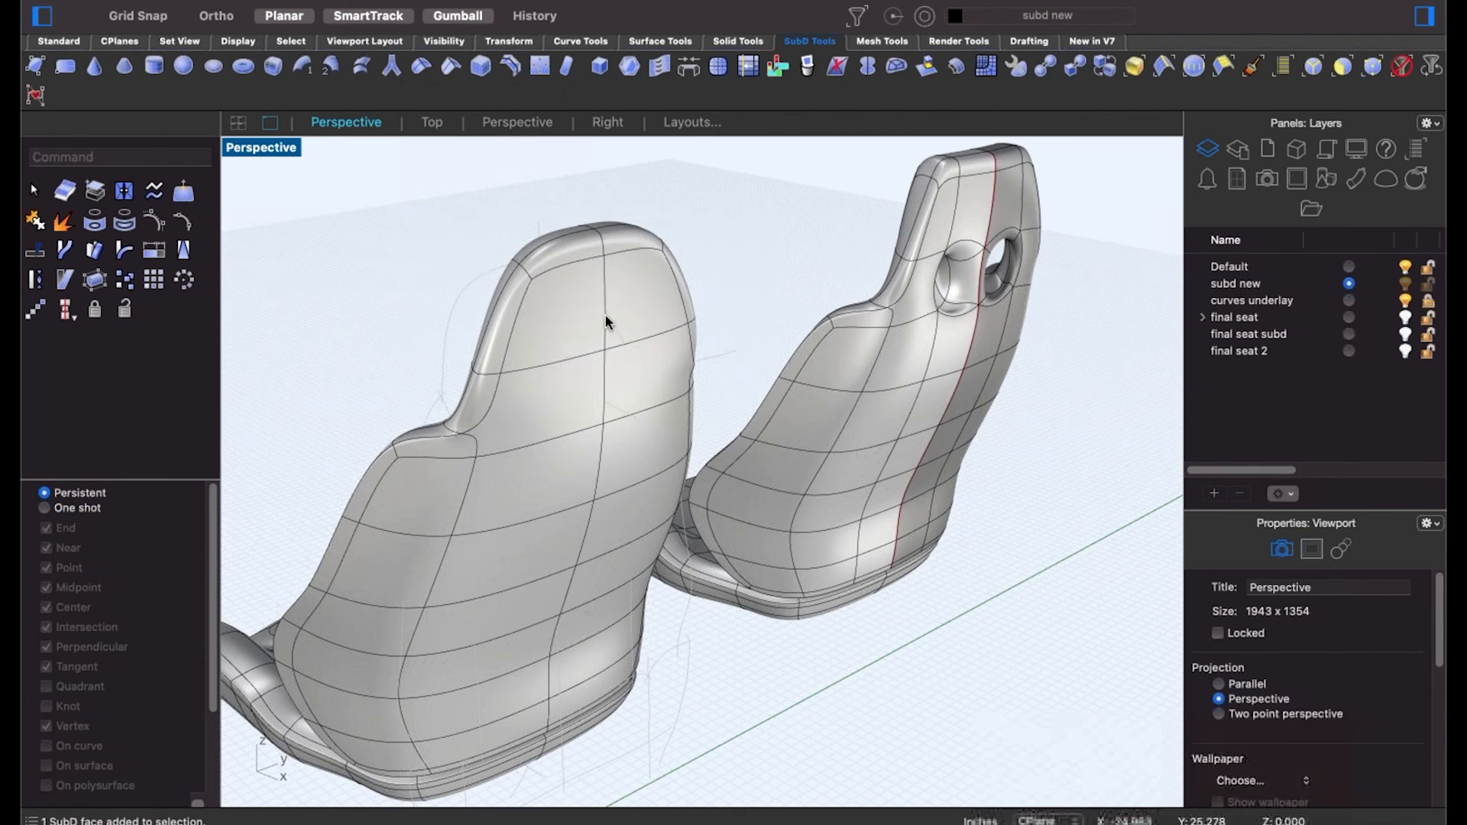
# Start a SubD Bridge with the two upper front headrest faces of the paneled backrest as the first set.
pyautogui.keyDown('shift'); pyautogui.keyDown('super'); pyautogui.click(628, 321); pyautogui.keyUp('super'); pyautogui.keyUp('shift')
pyautogui.moveTo(598, 412); pyautogui.dragTo(981, 373, button='right')
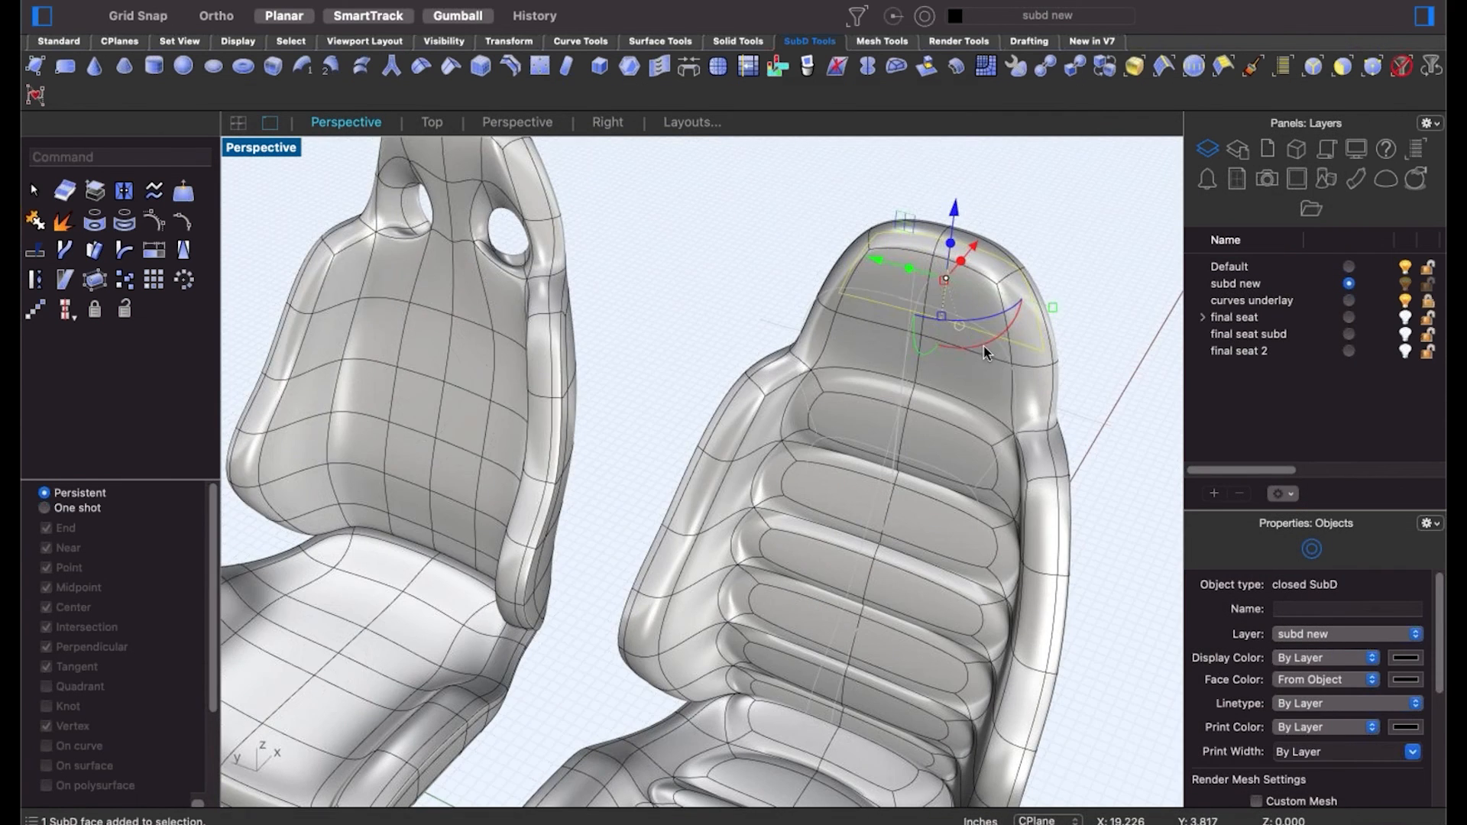
pyautogui.keyDown('shift'); pyautogui.keyDown('super'); pyautogui.click(1020, 340); pyautogui.keyUp('super'); pyautogui.keyUp('shift')
pyautogui.scroll(5, 993, 313)
pyautogui.keyDown('shift'); pyautogui.keyDown('super'); pyautogui.click(895, 319); pyautogui.keyUp('super'); pyautogui.keyUp('shift')
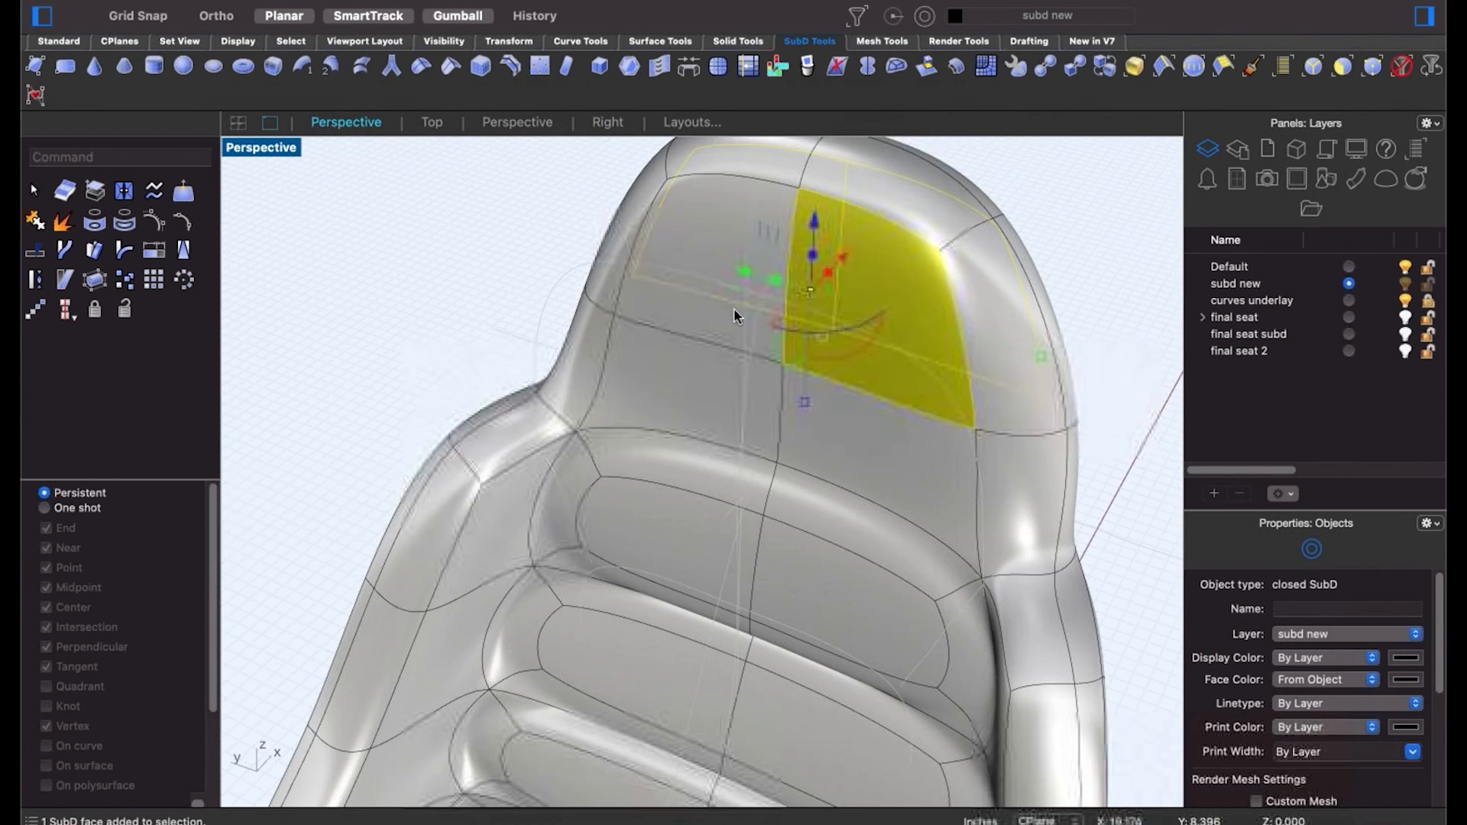
pyautogui.keyDown('shift'); pyautogui.keyDown('super'); pyautogui.click(734, 309); pyautogui.keyUp('super'); pyautogui.keyUp('shift')
pyautogui.write('Bridge')
pyautogui.press('Return')
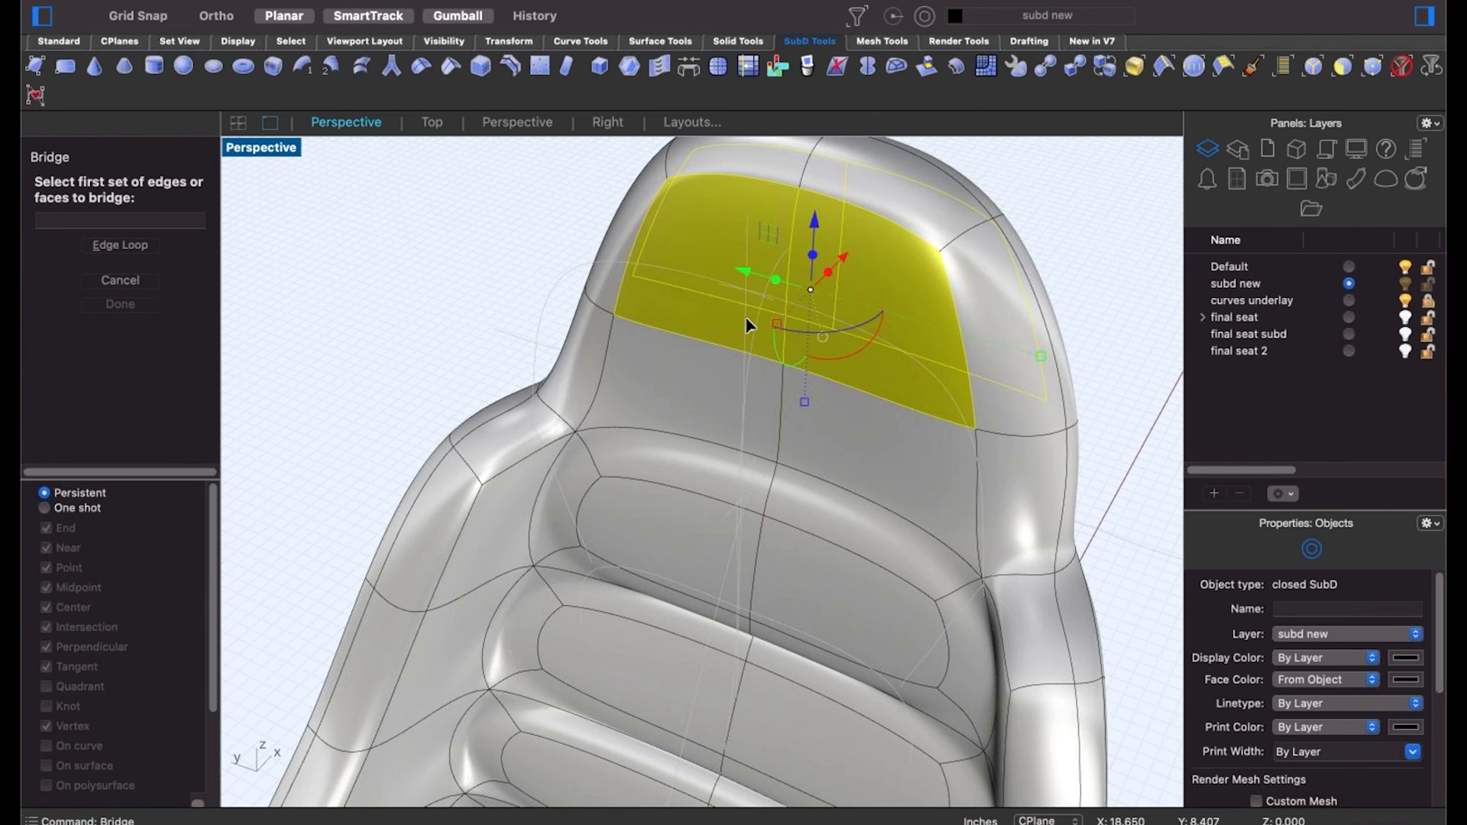
pyautogui.click(672, 321)
pyautogui.click(867, 367)
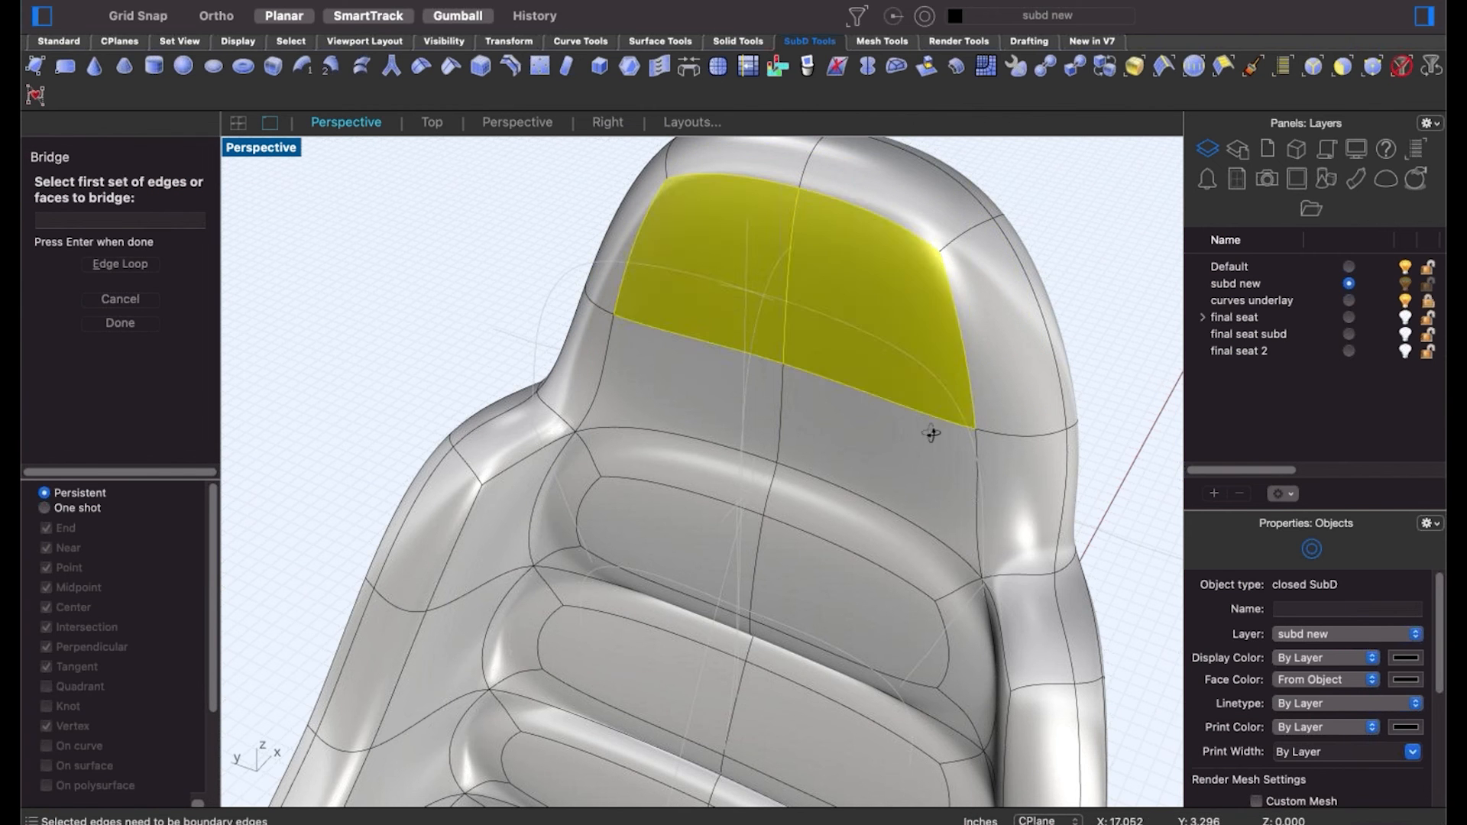
# Complete the bridge using the two matching rear headrest faces as the second set, opening a hole through the headrest.
pyautogui.moveTo(927, 426); pyautogui.dragTo(497, 281, button='right')
pyautogui.moveTo(592, 255); pyautogui.dragTo(858, 412, button='right')
pyautogui.press('Return')
pyautogui.moveTo(698, 390); pyautogui.dragTo(697, 272, button='right')
pyautogui.click(692, 260)
pyautogui.moveTo(818, 321); pyautogui.dragTo(448, 190, button='right')
pyautogui.press('Return')
pyautogui.click(511, 243)
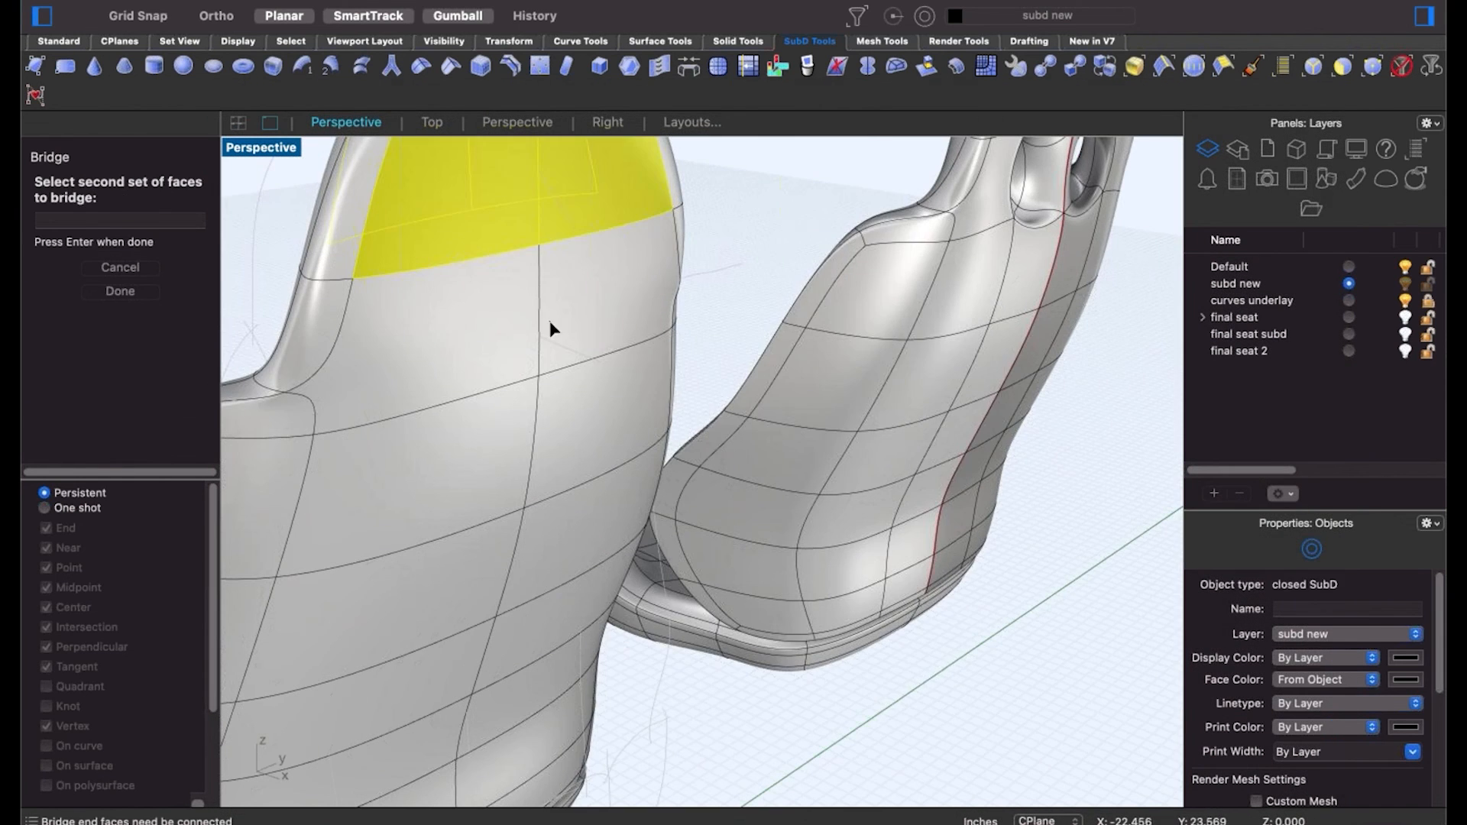
pyautogui.press('Return')
pyautogui.moveTo(563, 354); pyautogui.dragTo(819, 465, button='right')
pyautogui.click(832, 359)
# Scale the edge loop inside the paneled seat's headrest opening to make the hole narrower and shorter.
pyautogui.moveTo(745, 536); pyautogui.dragTo(592, 496, button='right')
pyautogui.doubleClick(494, 472)
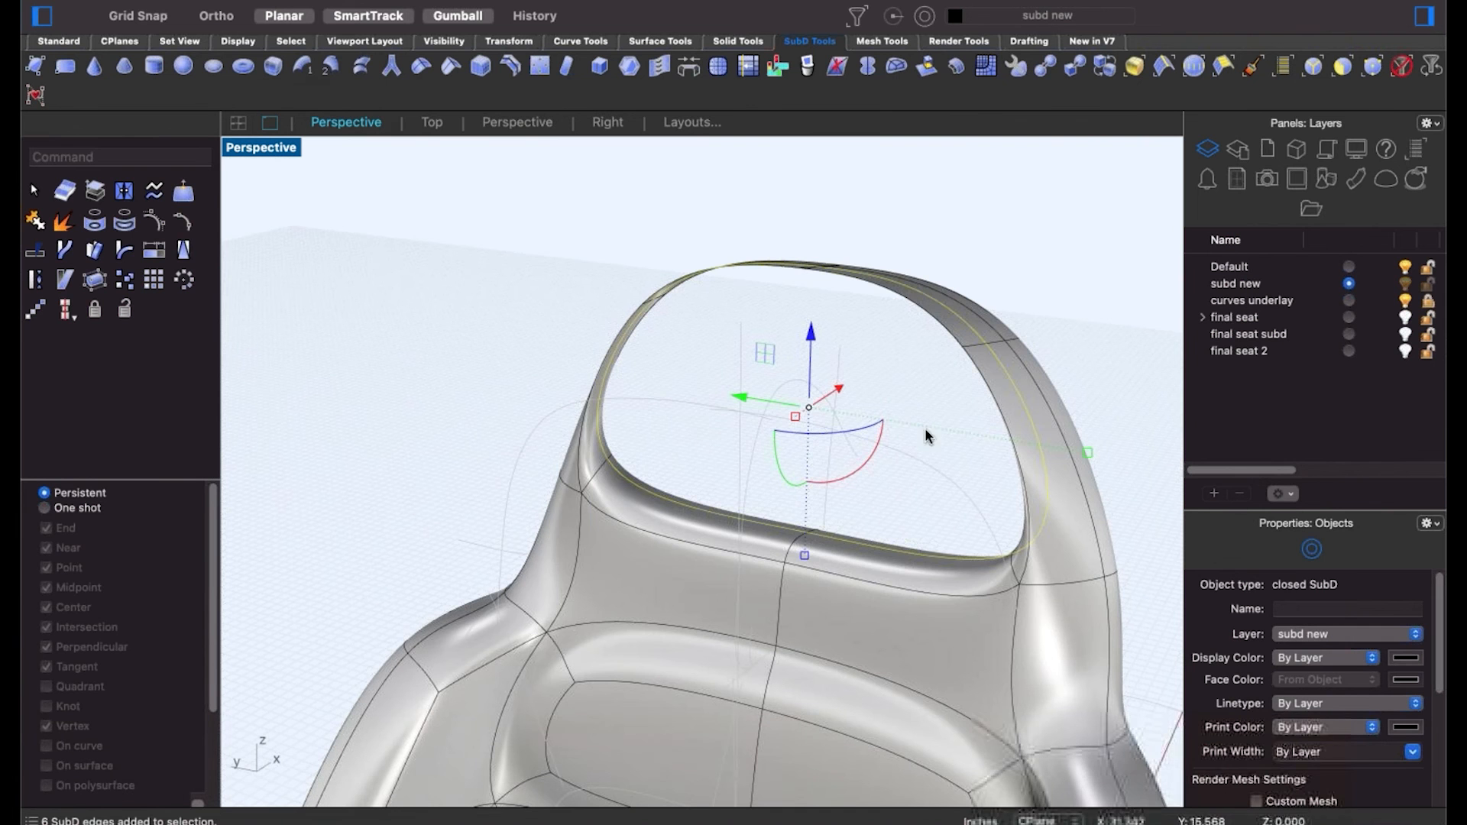
pyautogui.moveTo(1088, 454); pyautogui.dragTo(995, 463)
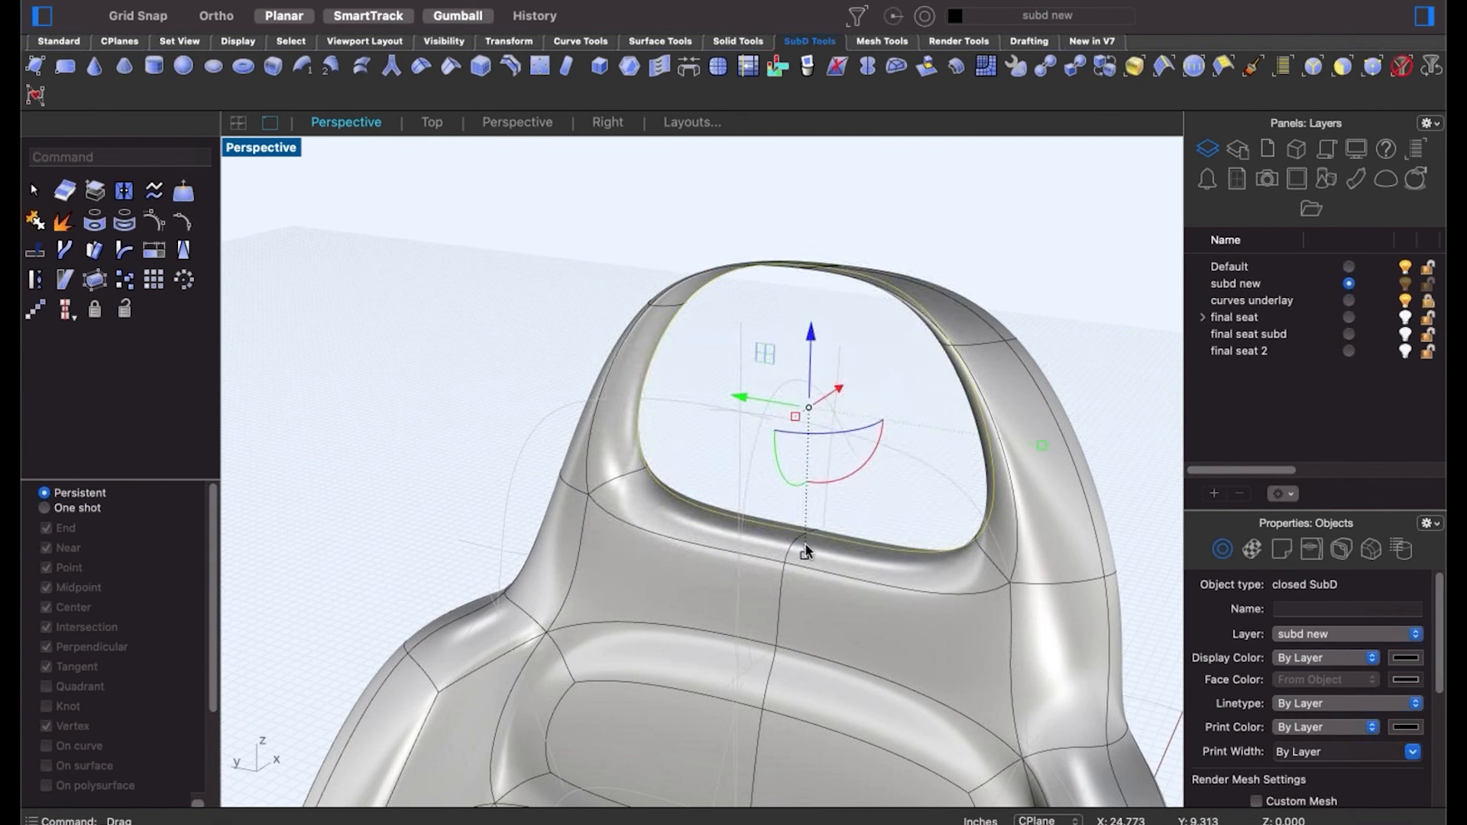
pyautogui.moveTo(805, 547); pyautogui.dragTo(806, 493)
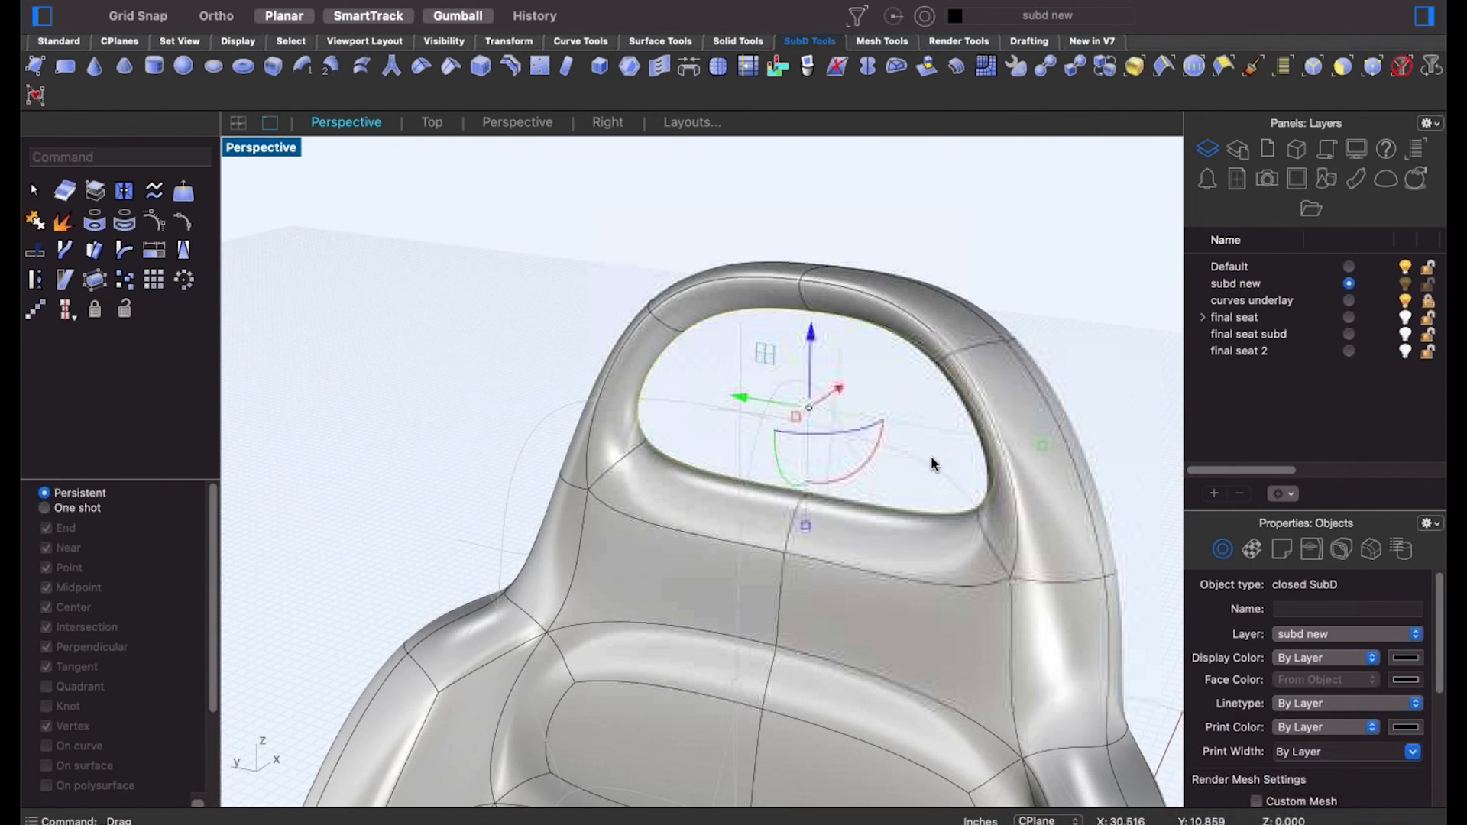
pyautogui.moveTo(1041, 441); pyautogui.dragTo(972, 443)
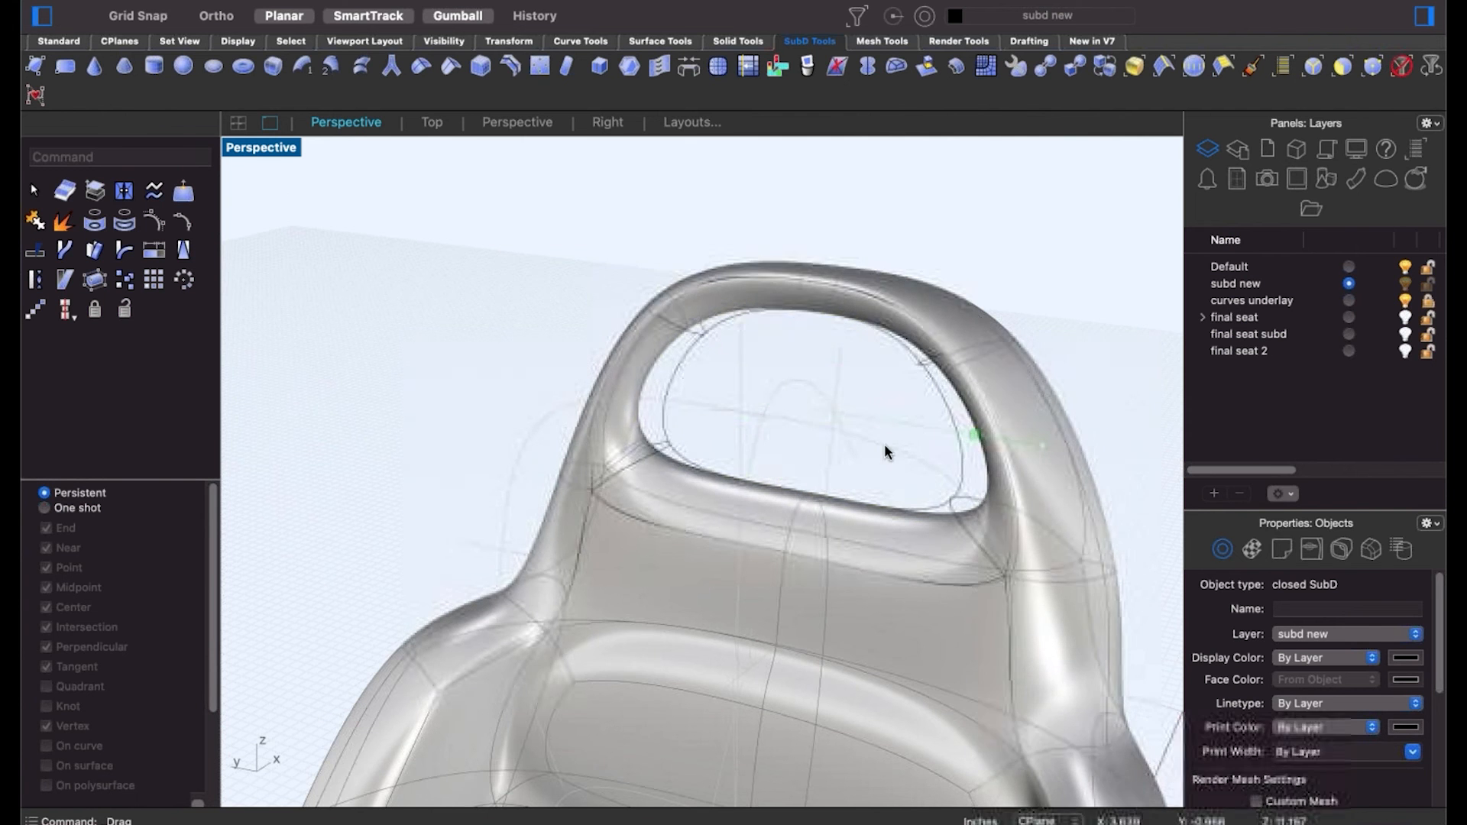
pyautogui.click(884, 443)
# Flatten the uppermost raised panel of the backrest by deleting the upper and lower edges of its inner outline.
pyautogui.scroll(-6, 663, 386)
pyautogui.moveTo(711, 407); pyautogui.dragTo(788, 466, button='right')
pyautogui.scroll(-5, 740, 382)
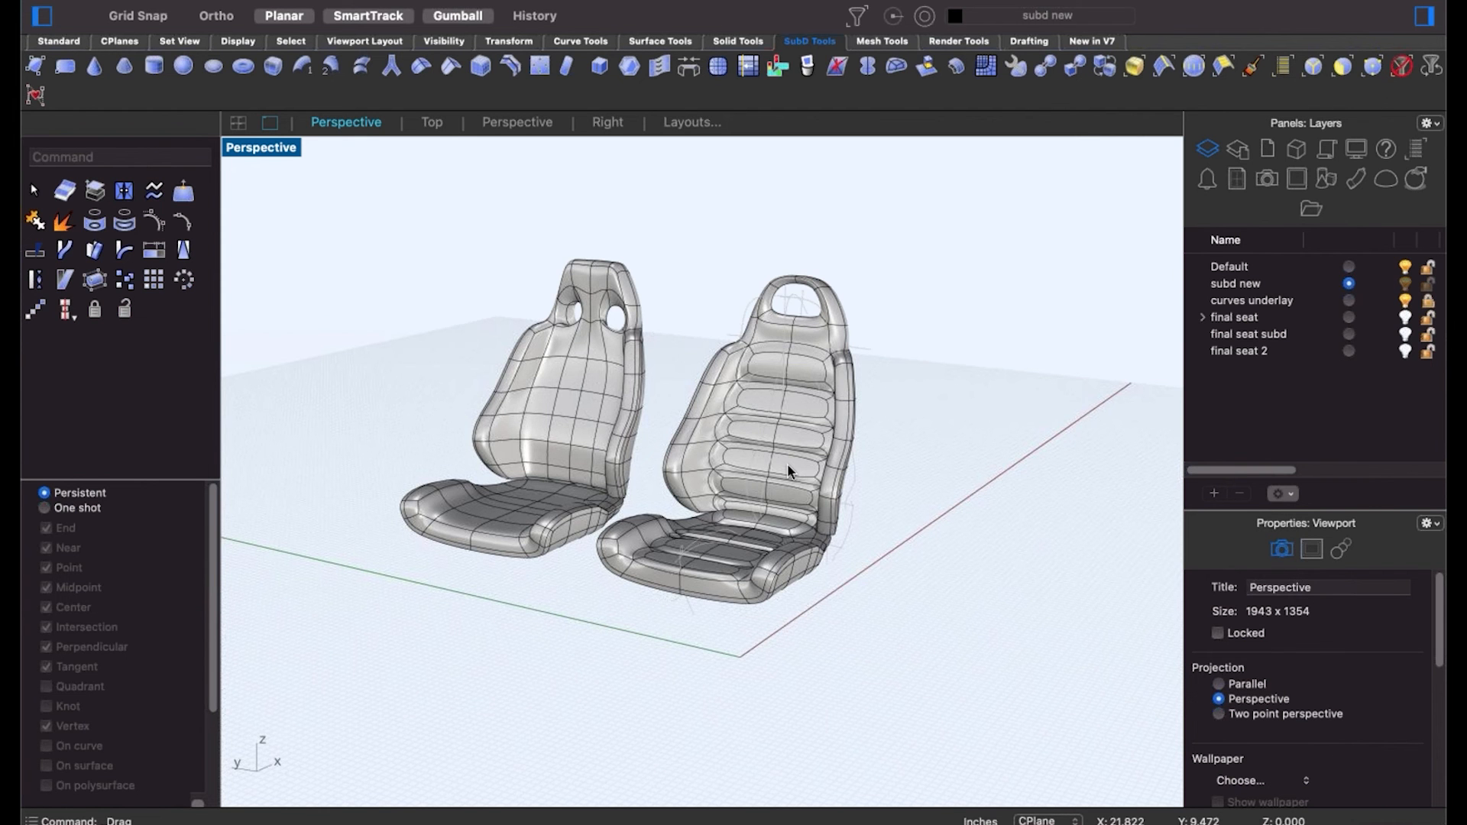
pyautogui.moveTo(787, 463); pyautogui.dragTo(786, 493, button='right')
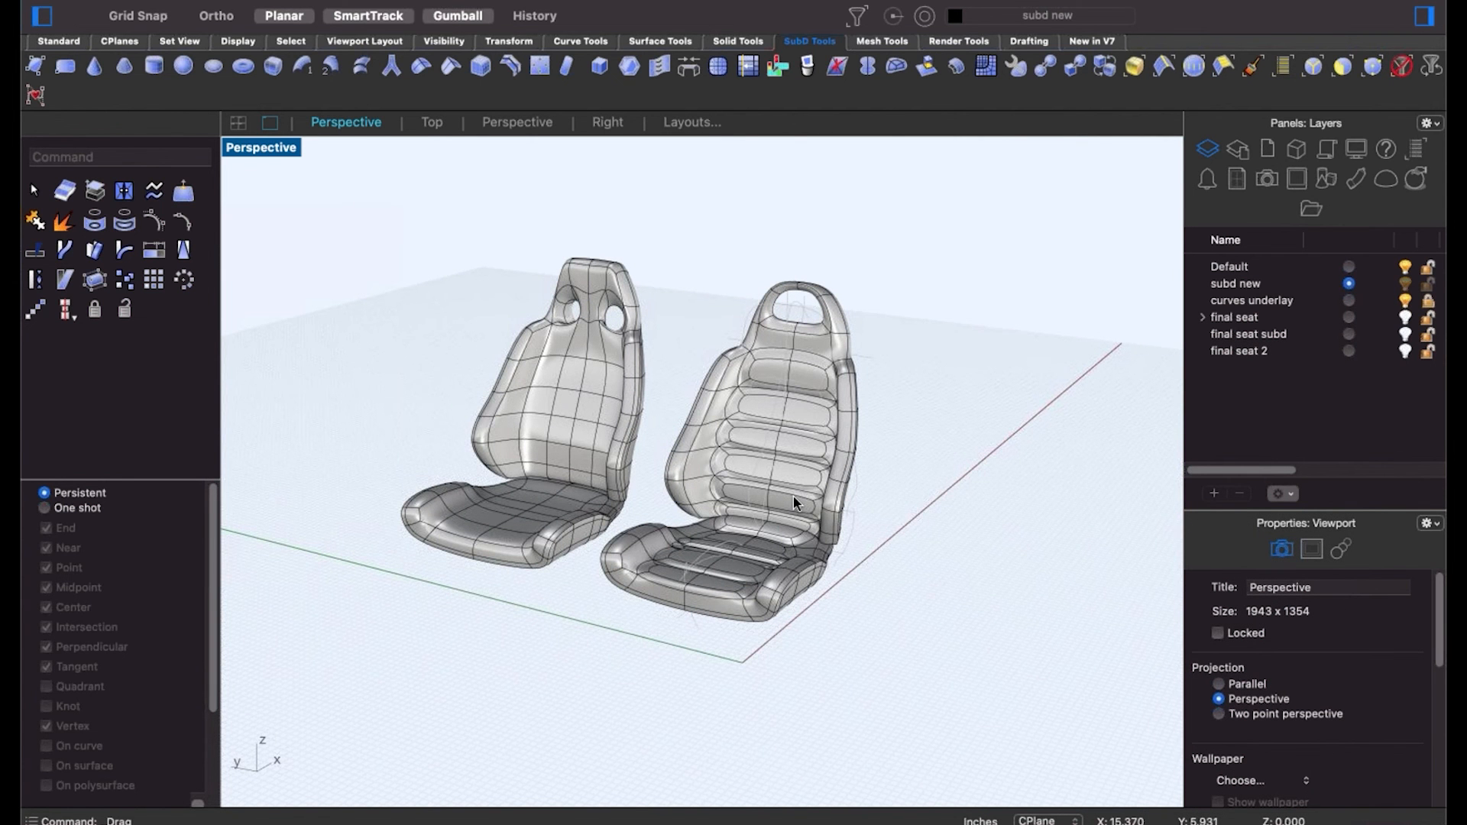
pyautogui.scroll(3, 770, 522)
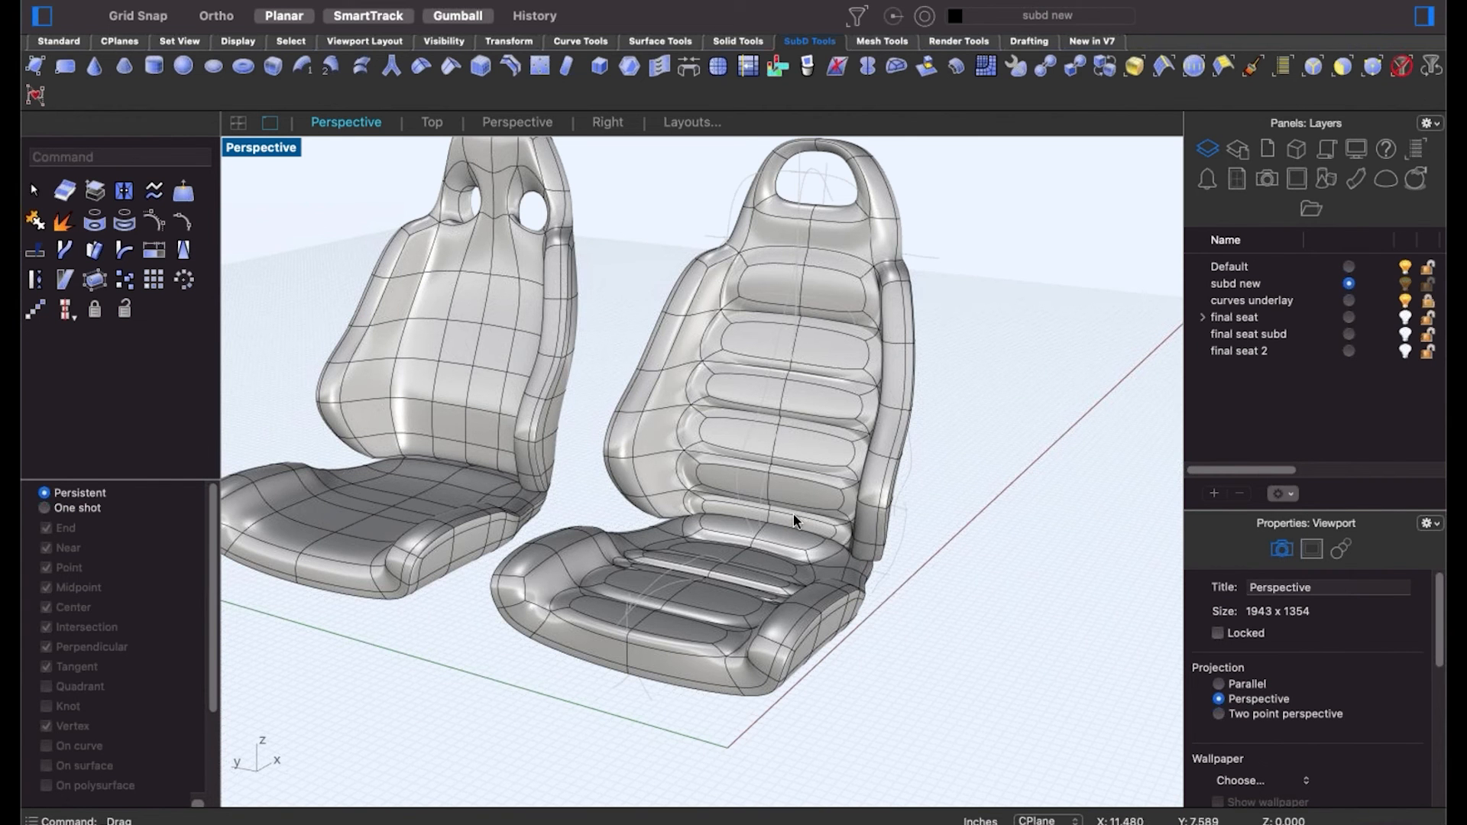
pyautogui.scroll(5, 790, 346)
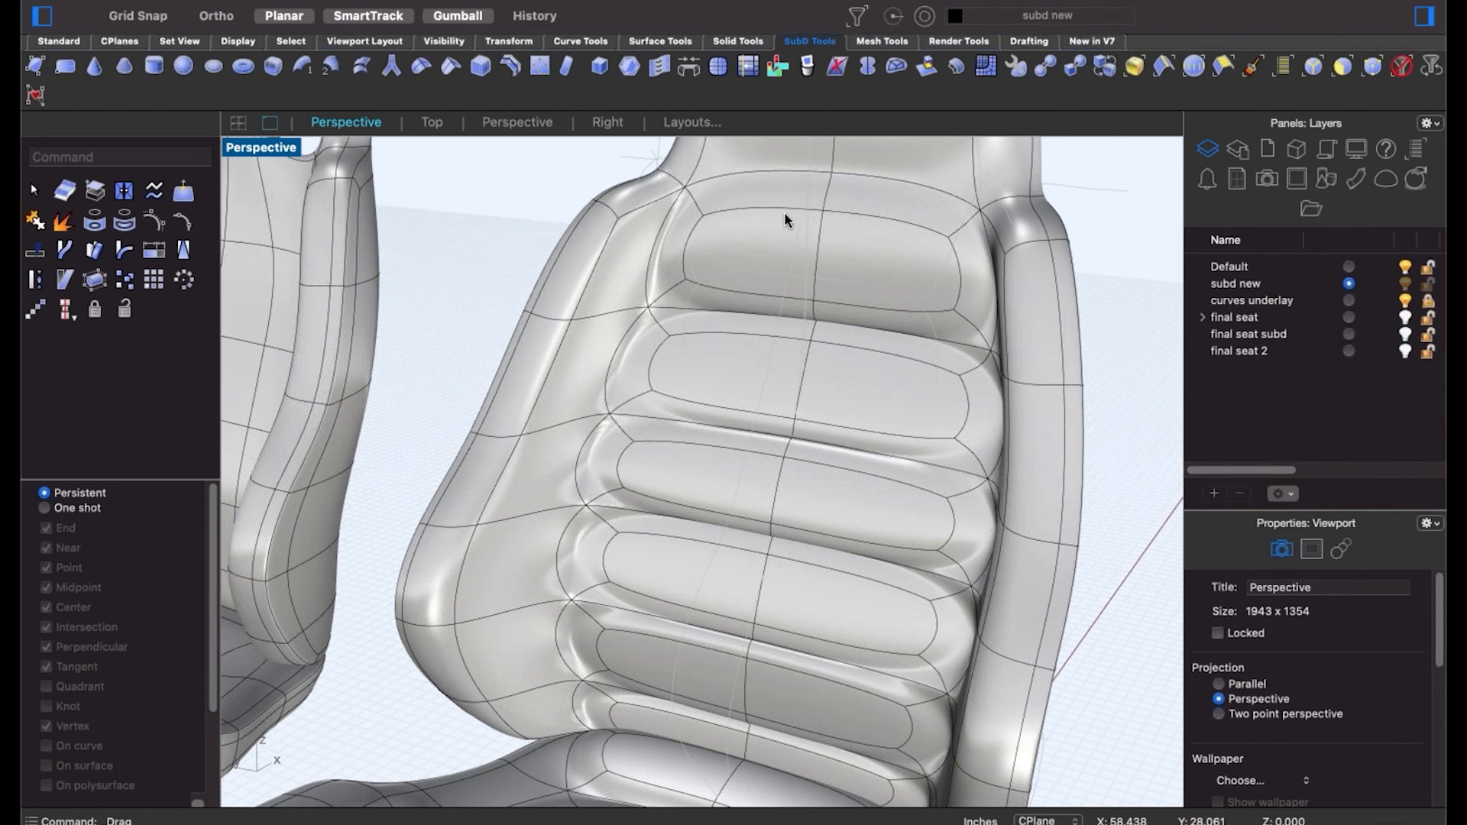
pyautogui.click(784, 211)
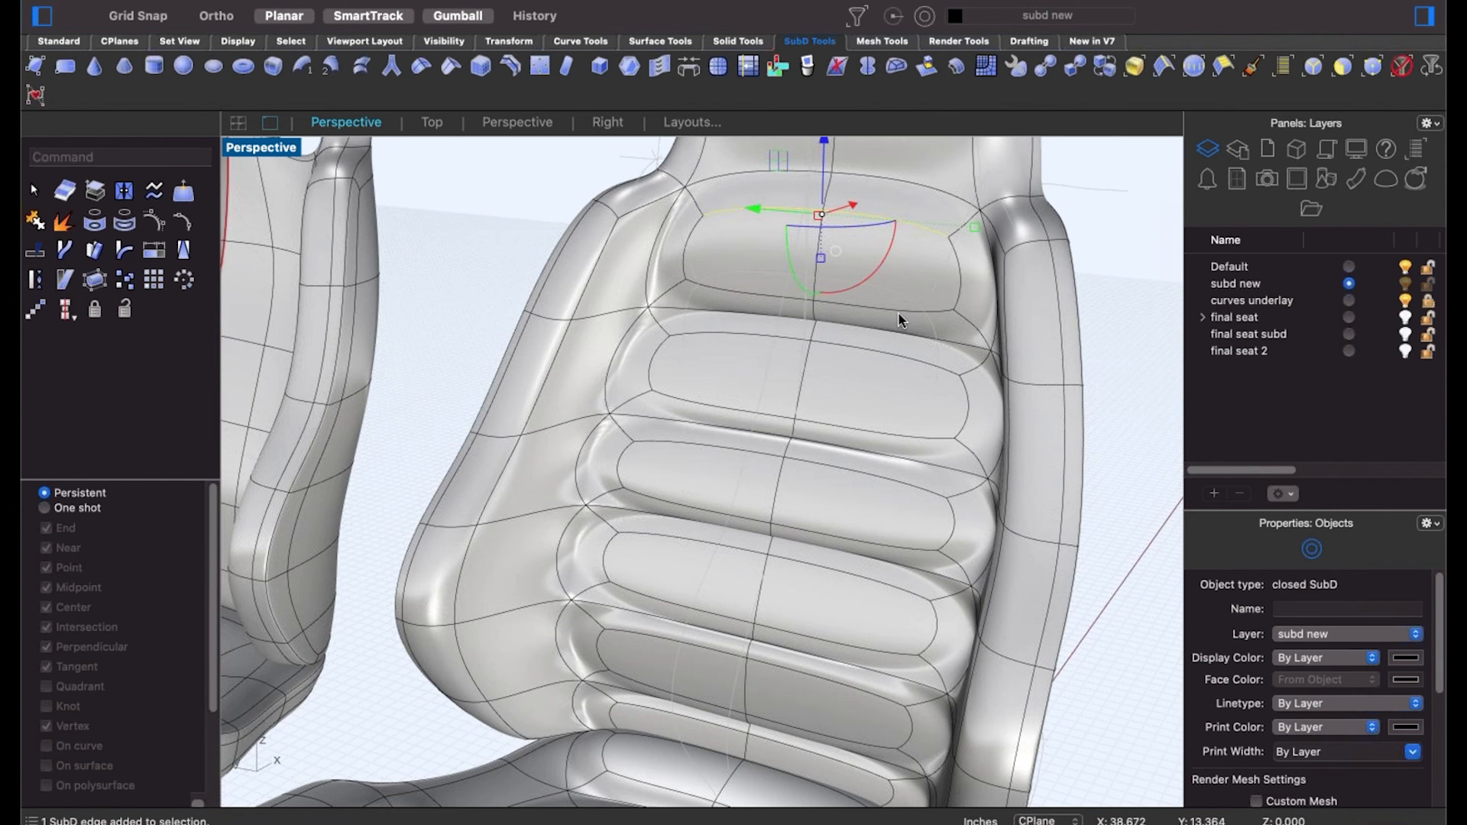
pyautogui.press('Delete')
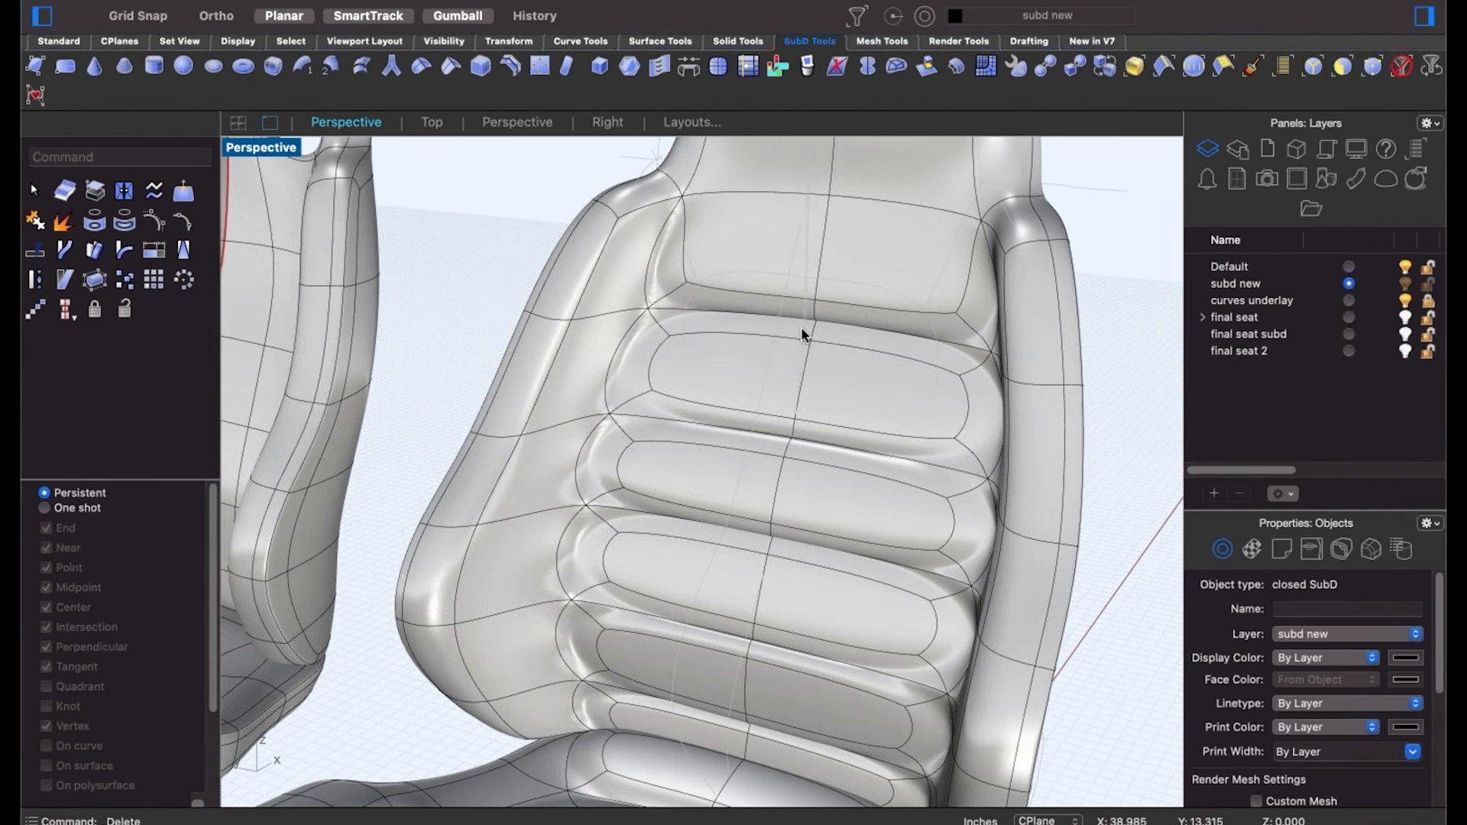
pyautogui.click(702, 298)
pyautogui.keyDown('shift'); pyautogui.click(916, 308); pyautogui.keyUp('shift')
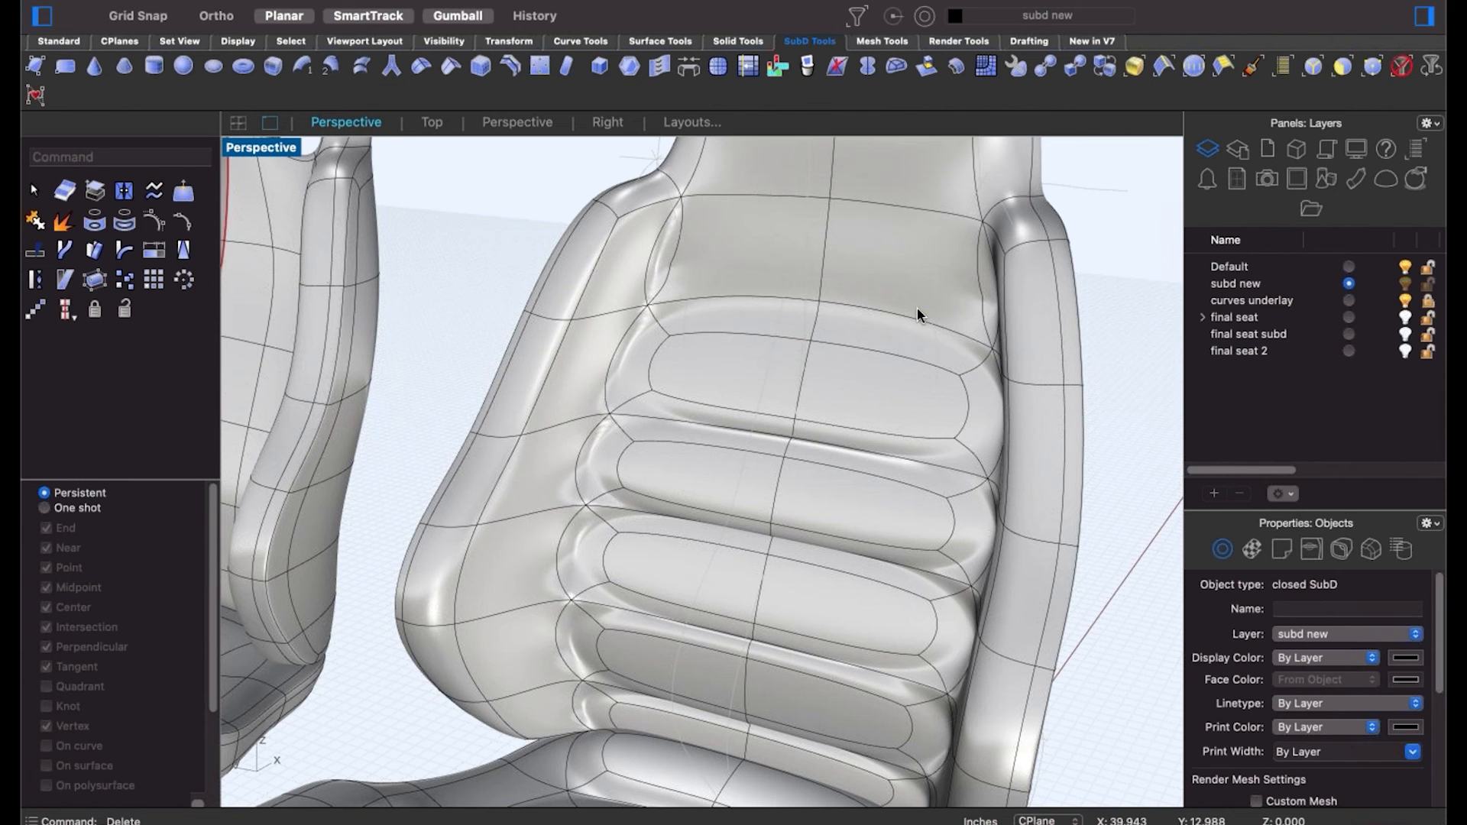
pyautogui.press('Delete')
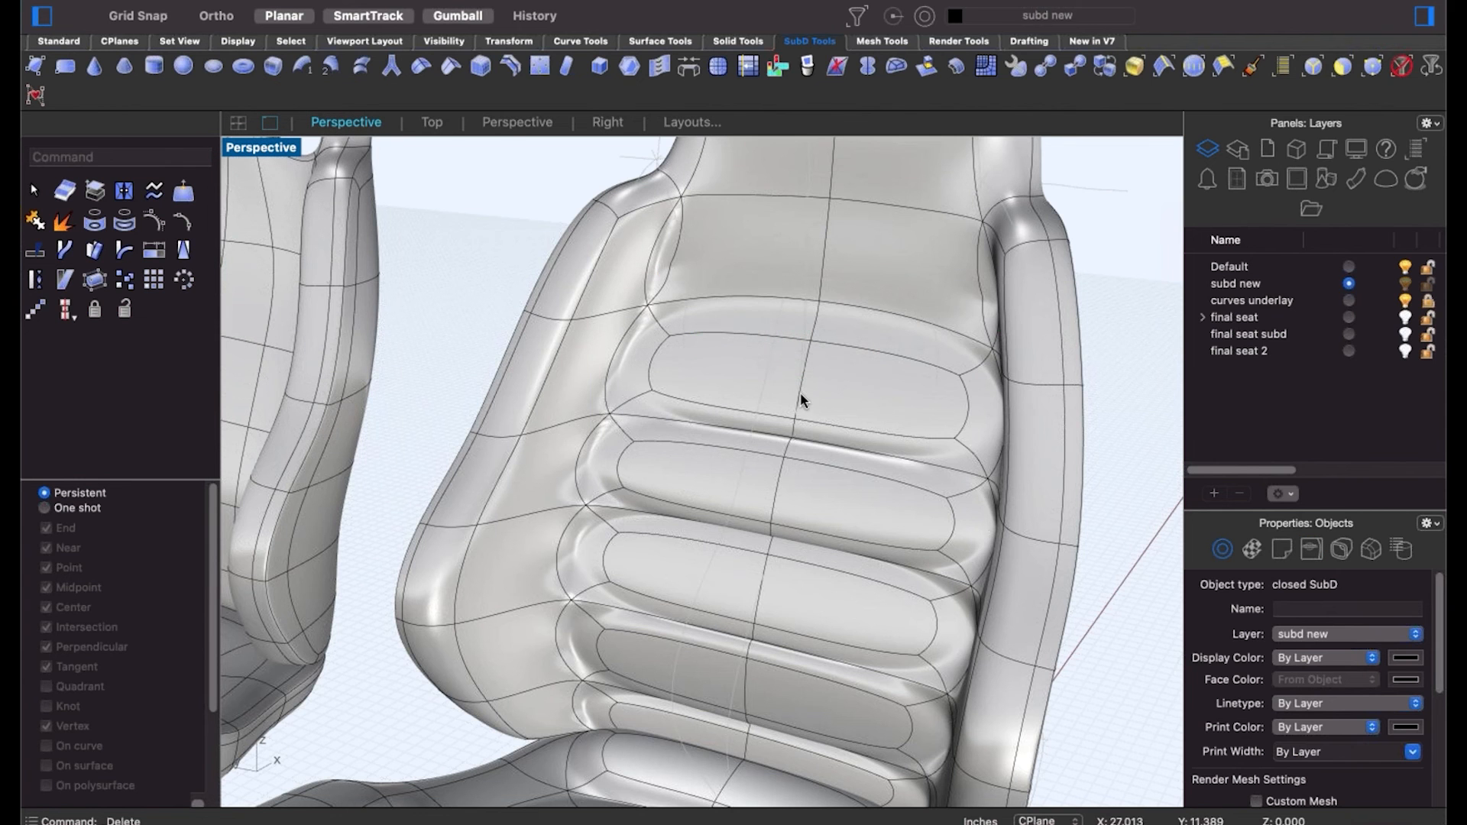
# Delete the leftover short side edges at both ends of the removed uppermost backrest panel.
pyautogui.scroll(-5, 800, 397)
pyautogui.moveTo(822, 458); pyautogui.dragTo(661, 360, button='right')
pyautogui.scroll(5, 693, 345)
pyautogui.click(676, 357)
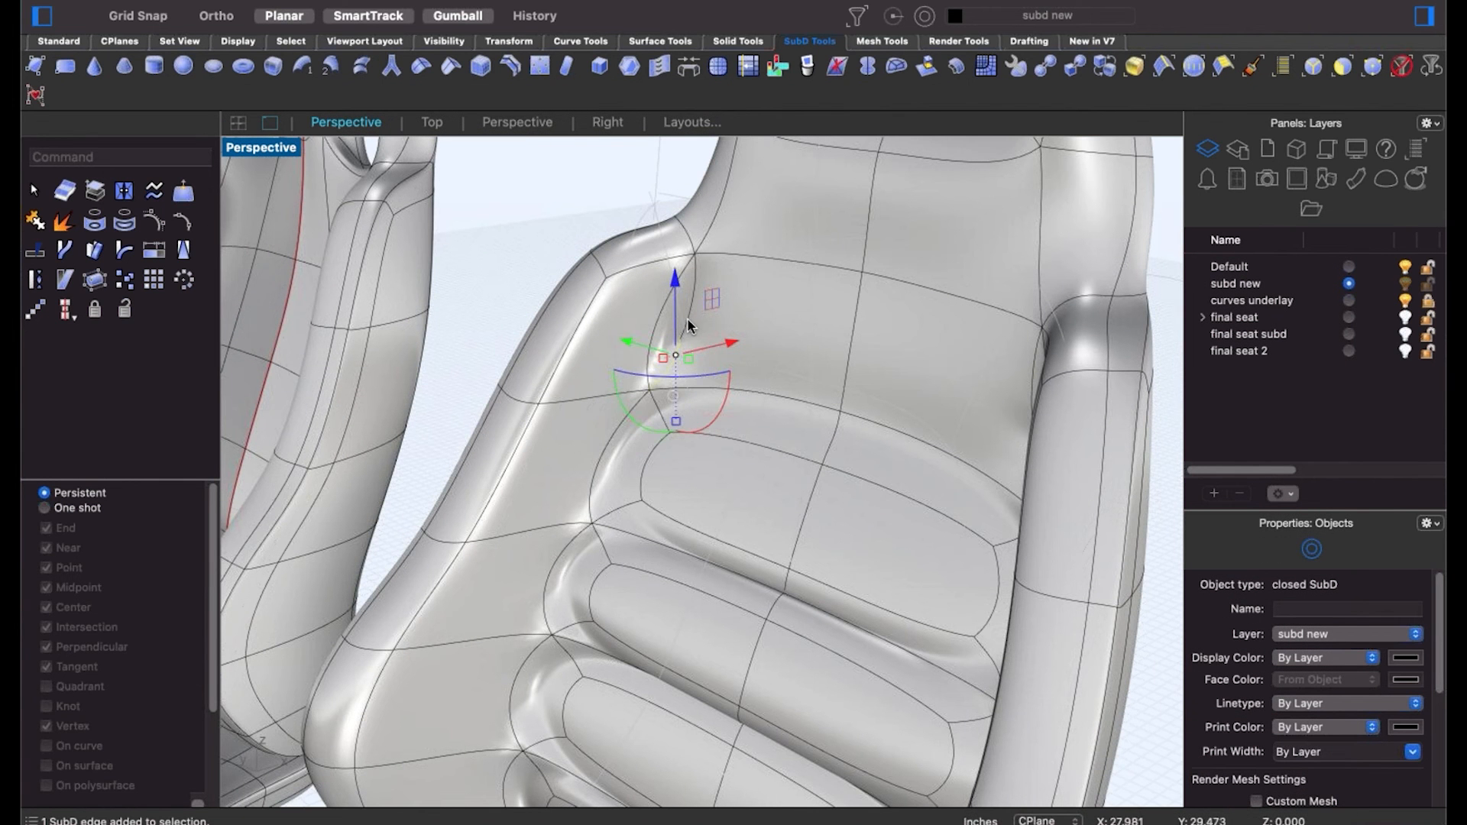
pyautogui.keyDown('shift'); pyautogui.click(689, 320); pyautogui.keyUp('shift')
pyautogui.press('Delete')
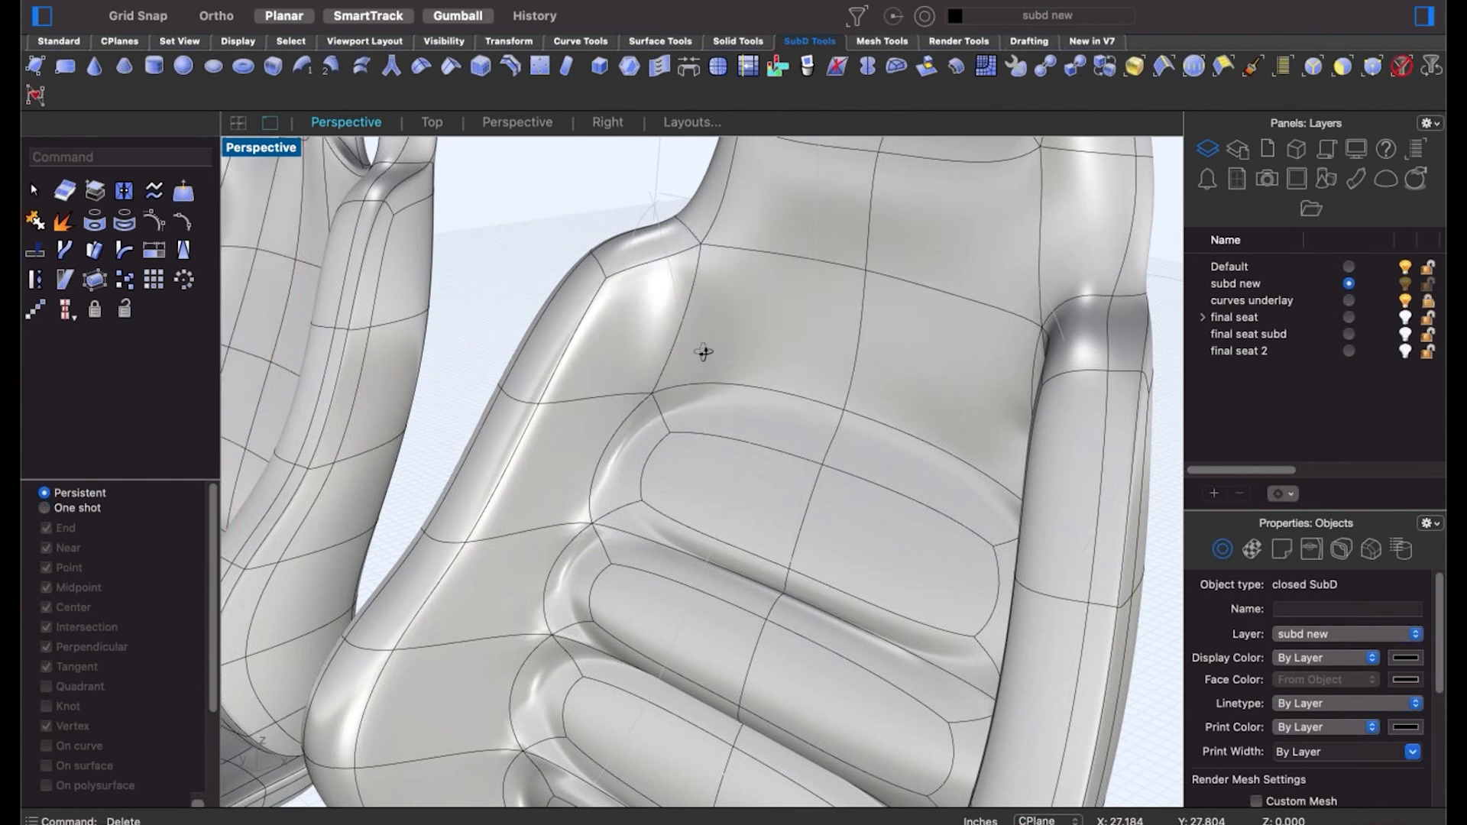
pyautogui.keyDown('shift'); pyautogui.moveTo(704, 351); pyautogui.dragTo(852, 382, button='right'); pyautogui.keyUp('shift')
pyautogui.scroll(-3, 1097, 398)
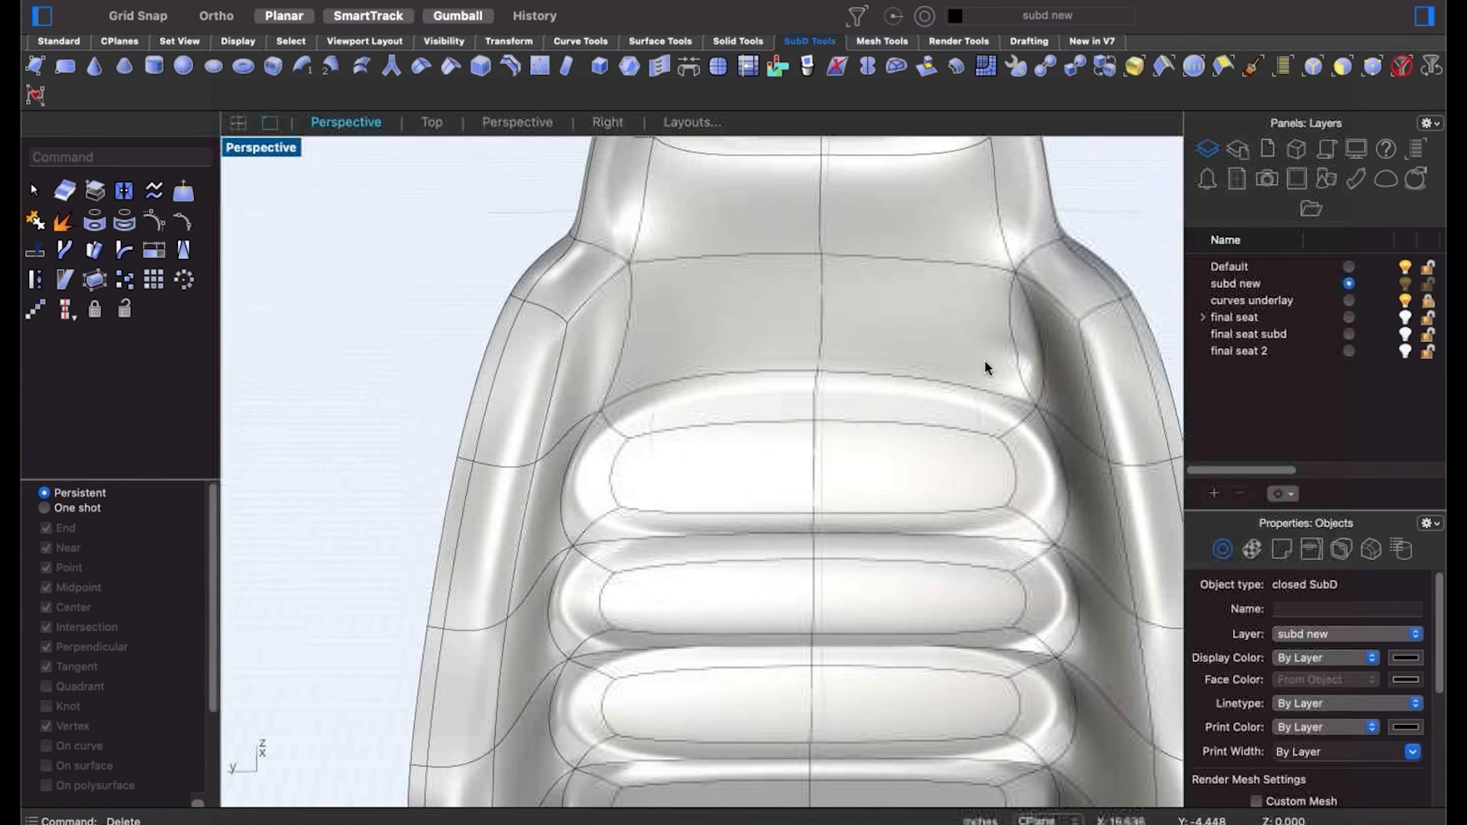
pyautogui.click(1018, 374)
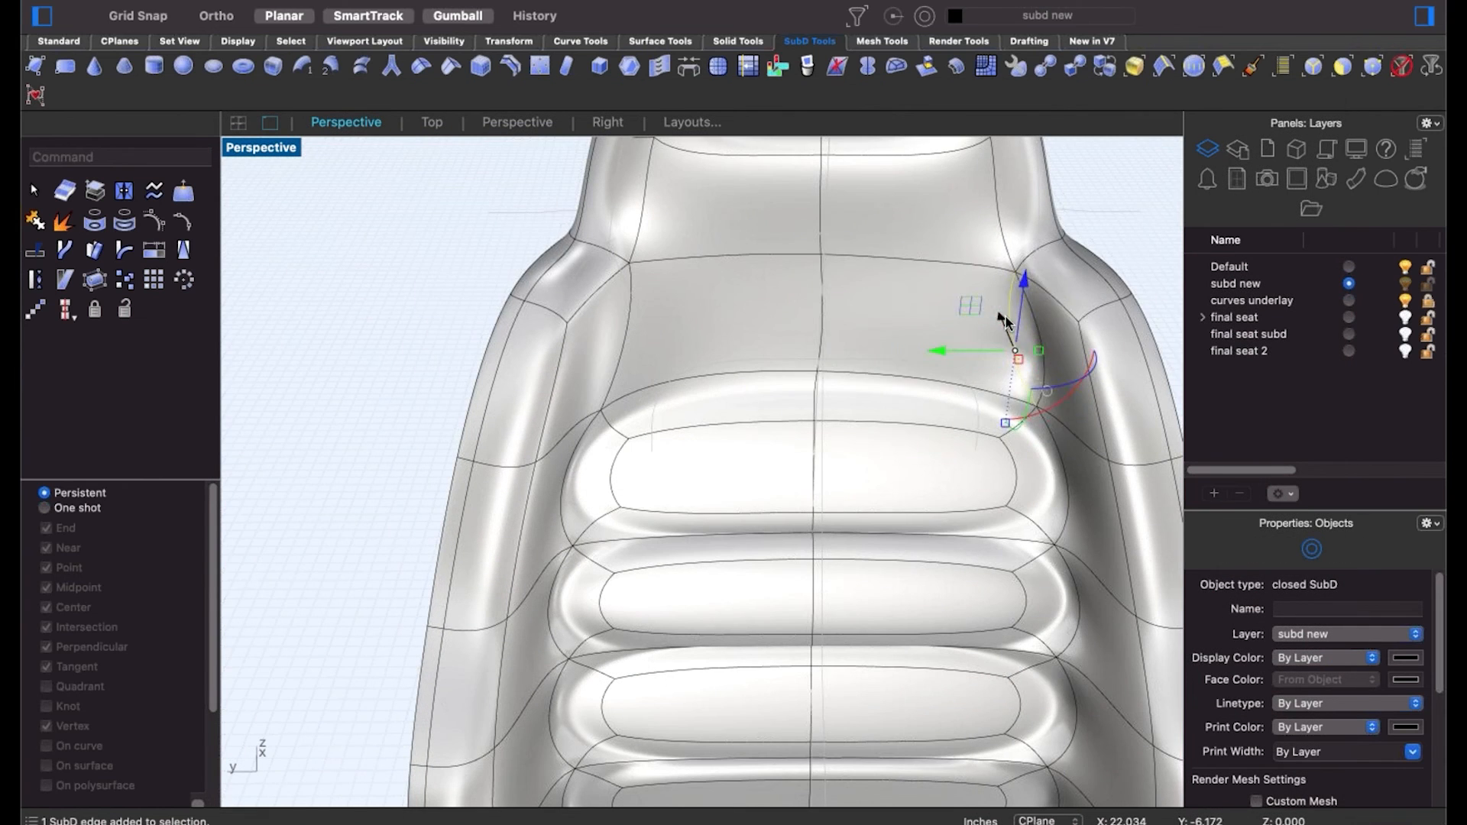
pyautogui.press('Delete')
# Flatten the next raised panel below on the backrest by deleting its inner outline edges.
pyautogui.scroll(-3, 868, 556)
pyautogui.moveTo(868, 555); pyautogui.dragTo(691, 403, button='right')
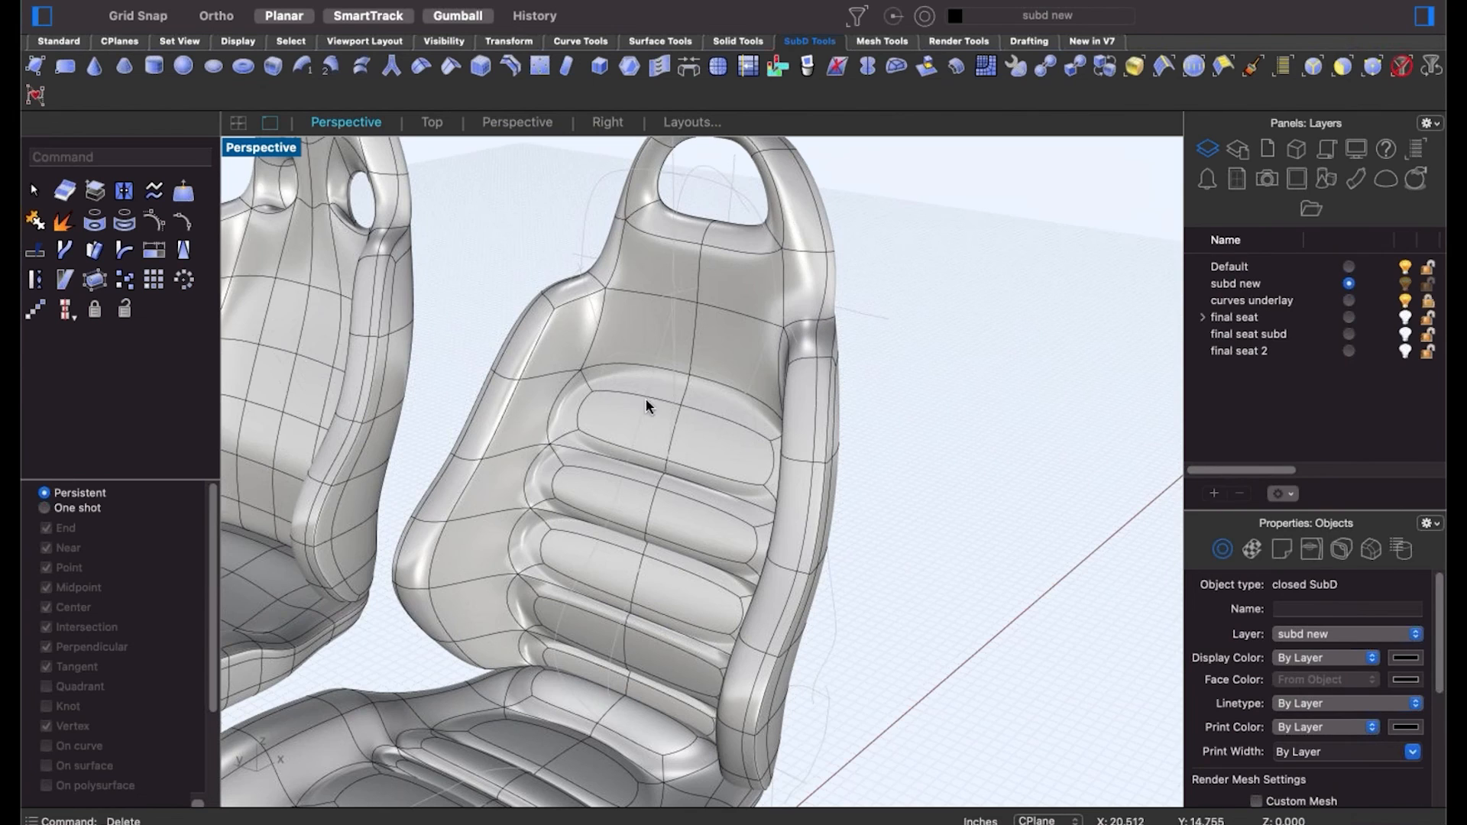
pyautogui.click(689, 415)
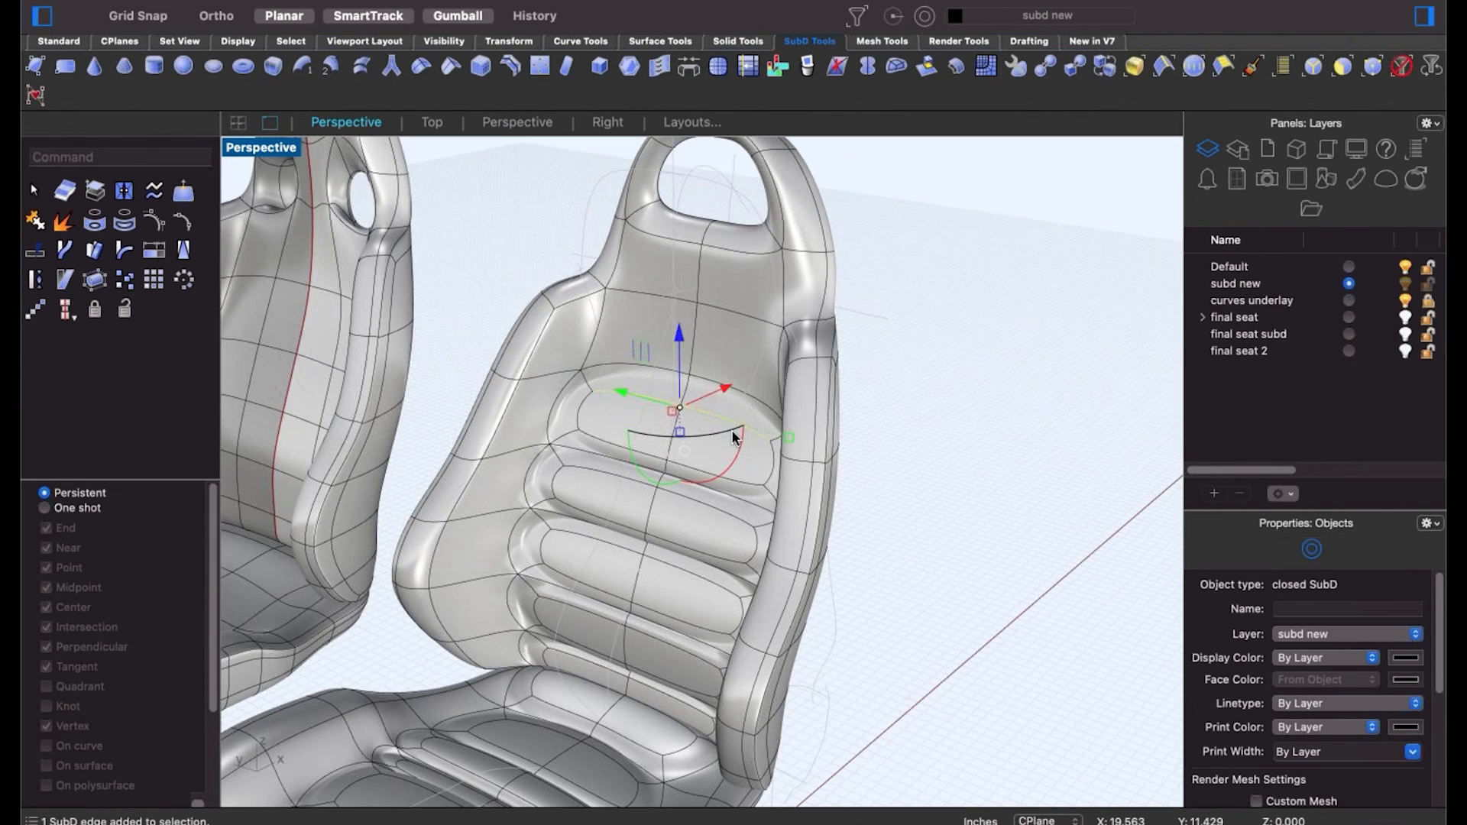
pyautogui.press('Delete')
pyautogui.moveTo(764, 436); pyautogui.dragTo(724, 464, button='right')
pyautogui.scroll(3, 781, 410)
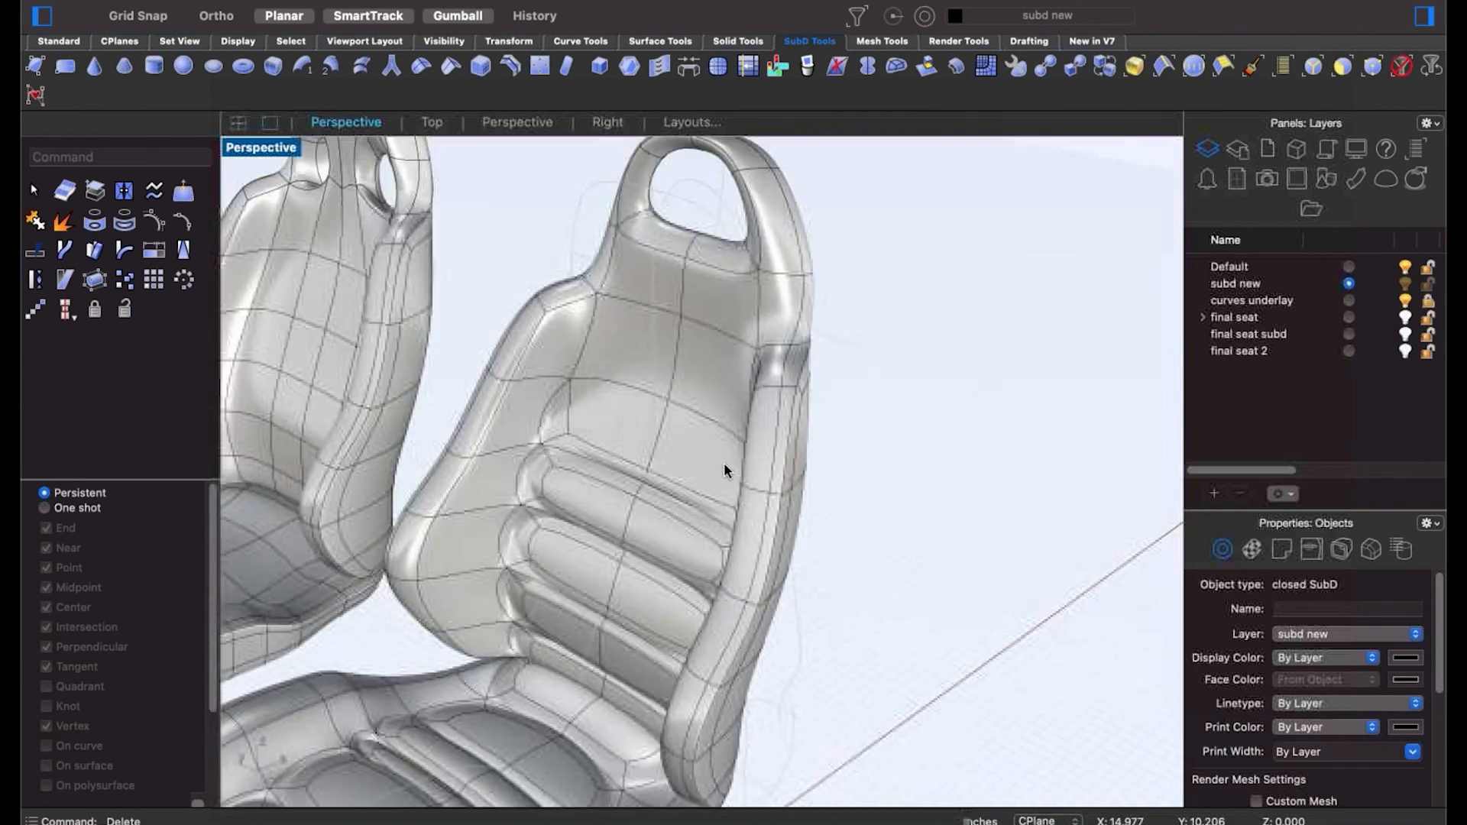
# Select all four SubD parts of the two seats and create a new layer named demo.
pyautogui.scroll(-5, 723, 466)
pyautogui.scroll(5, 721, 472)
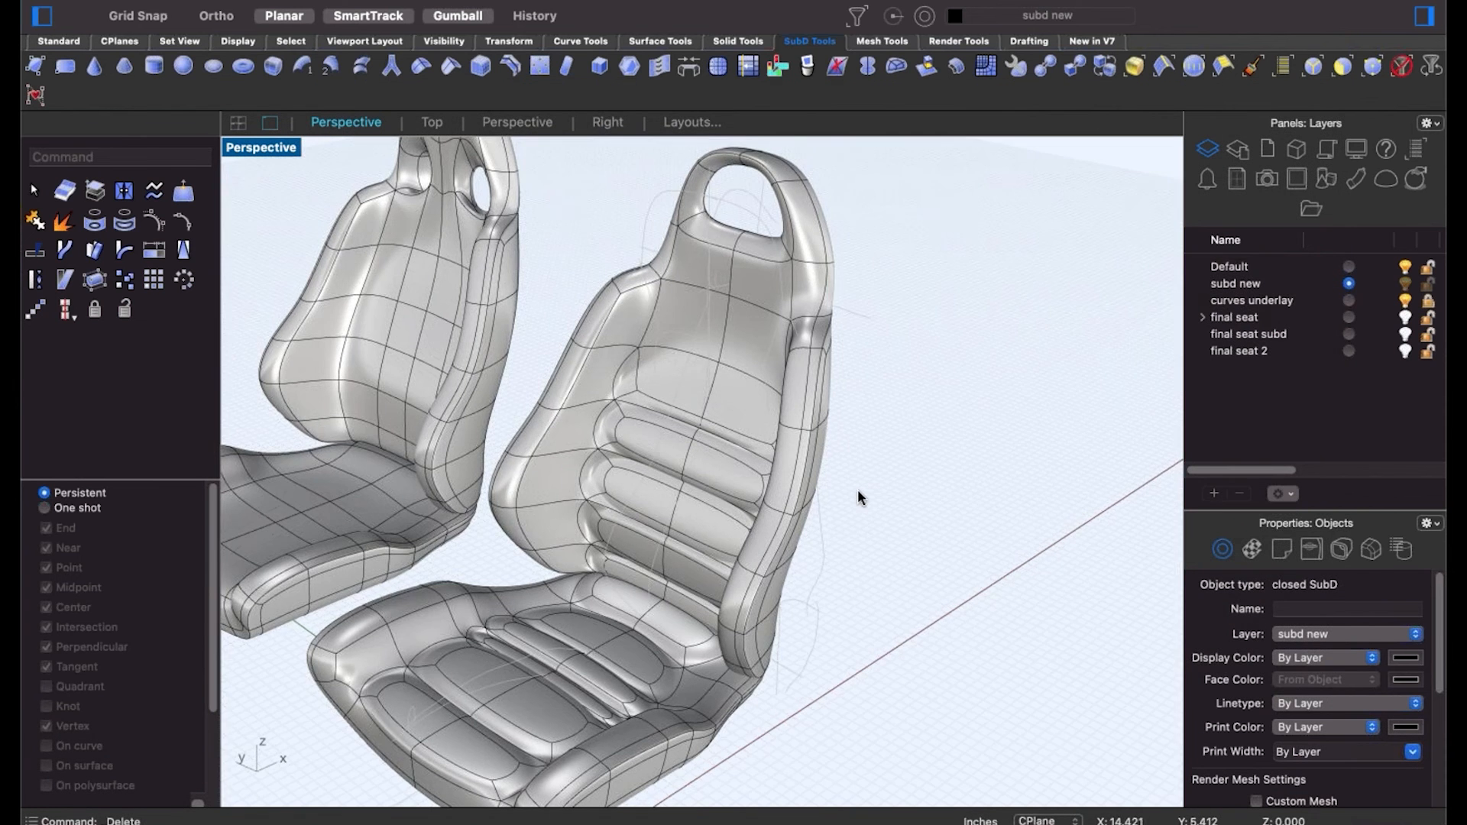
pyautogui.scroll(-5, 857, 489)
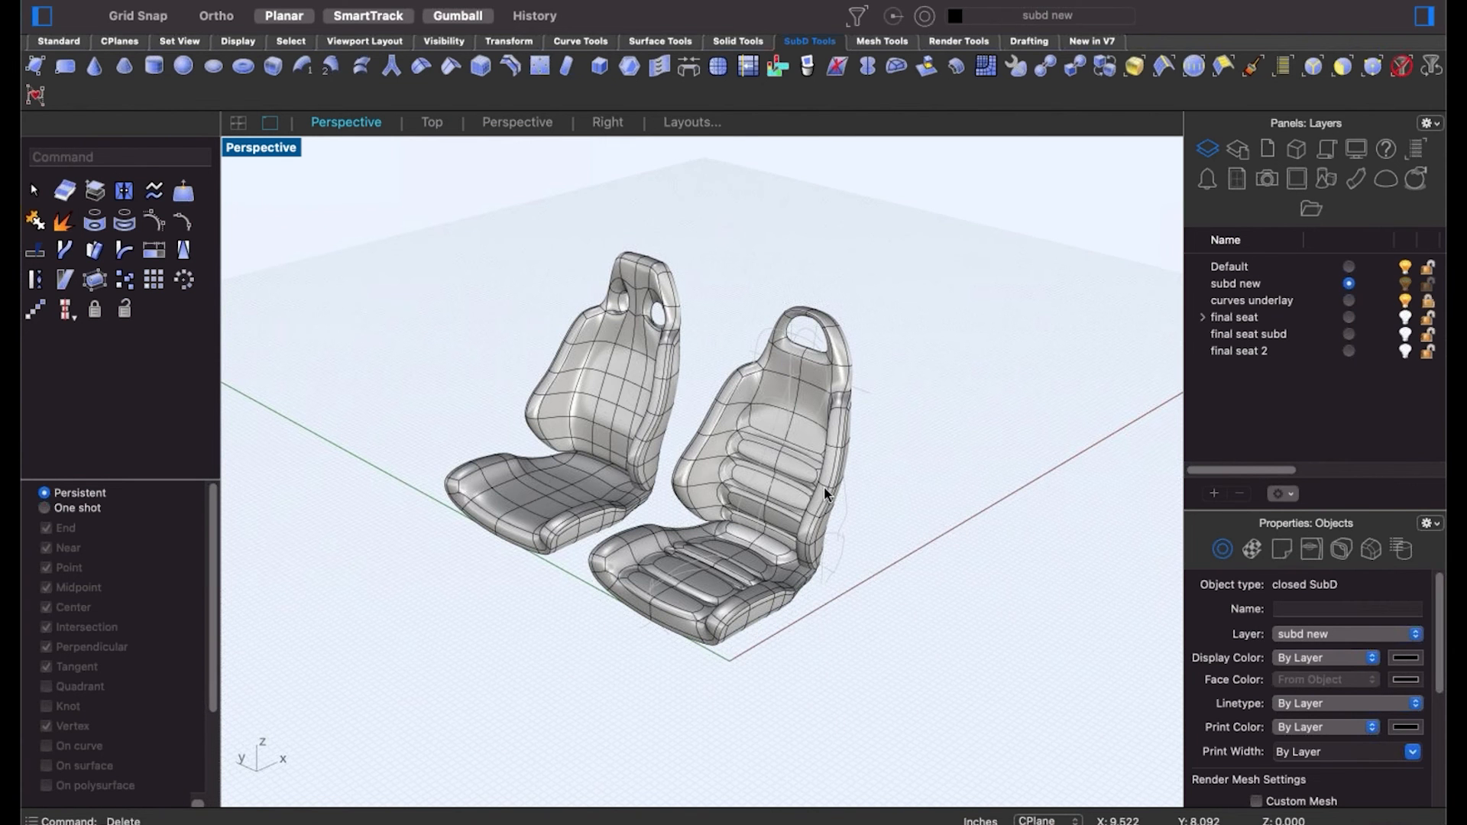
pyautogui.moveTo(768, 513); pyautogui.dragTo(793, 541, button='right')
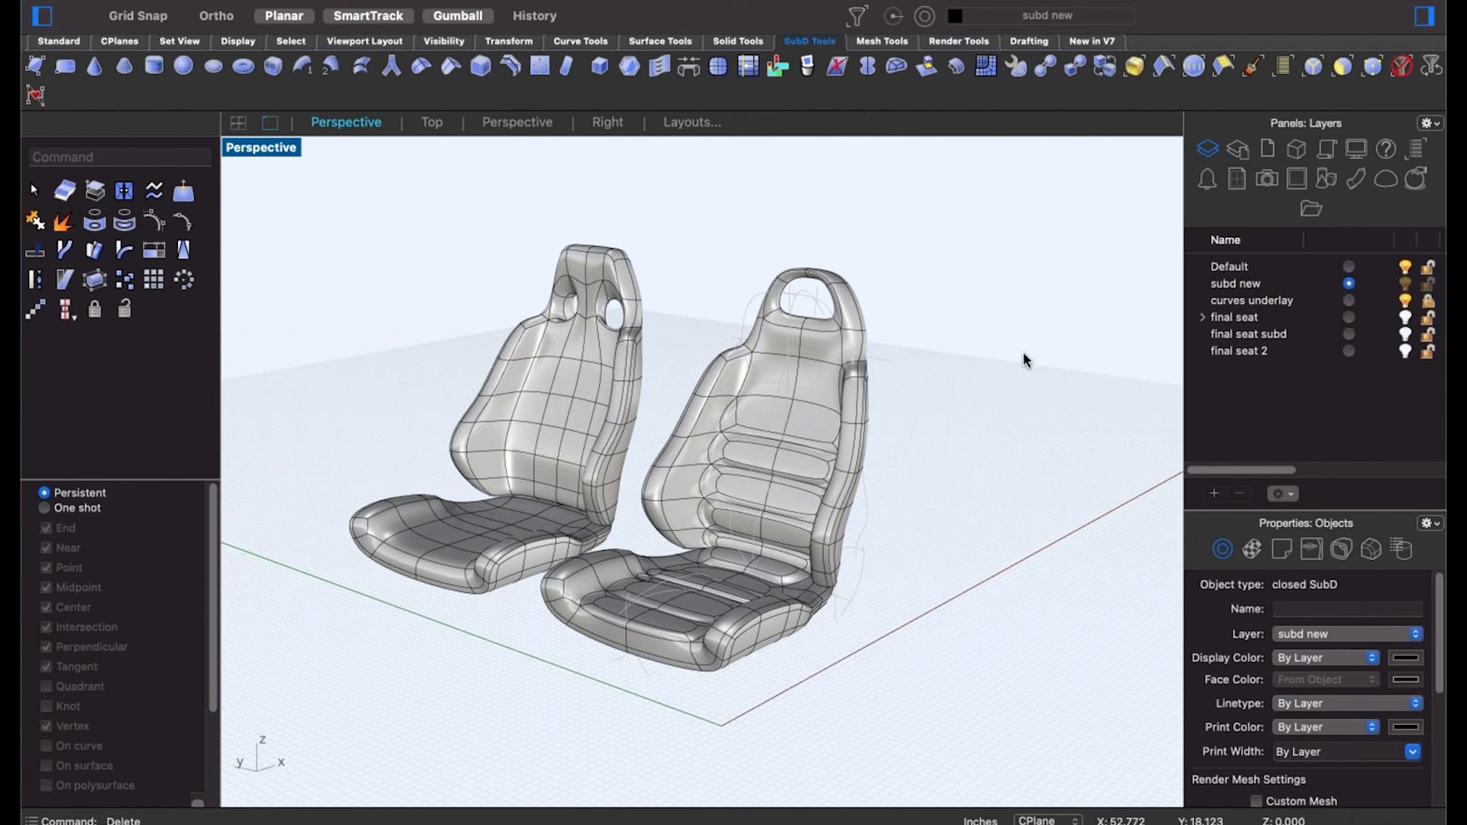
pyautogui.moveTo(1016, 226); pyautogui.dragTo(452, 486)
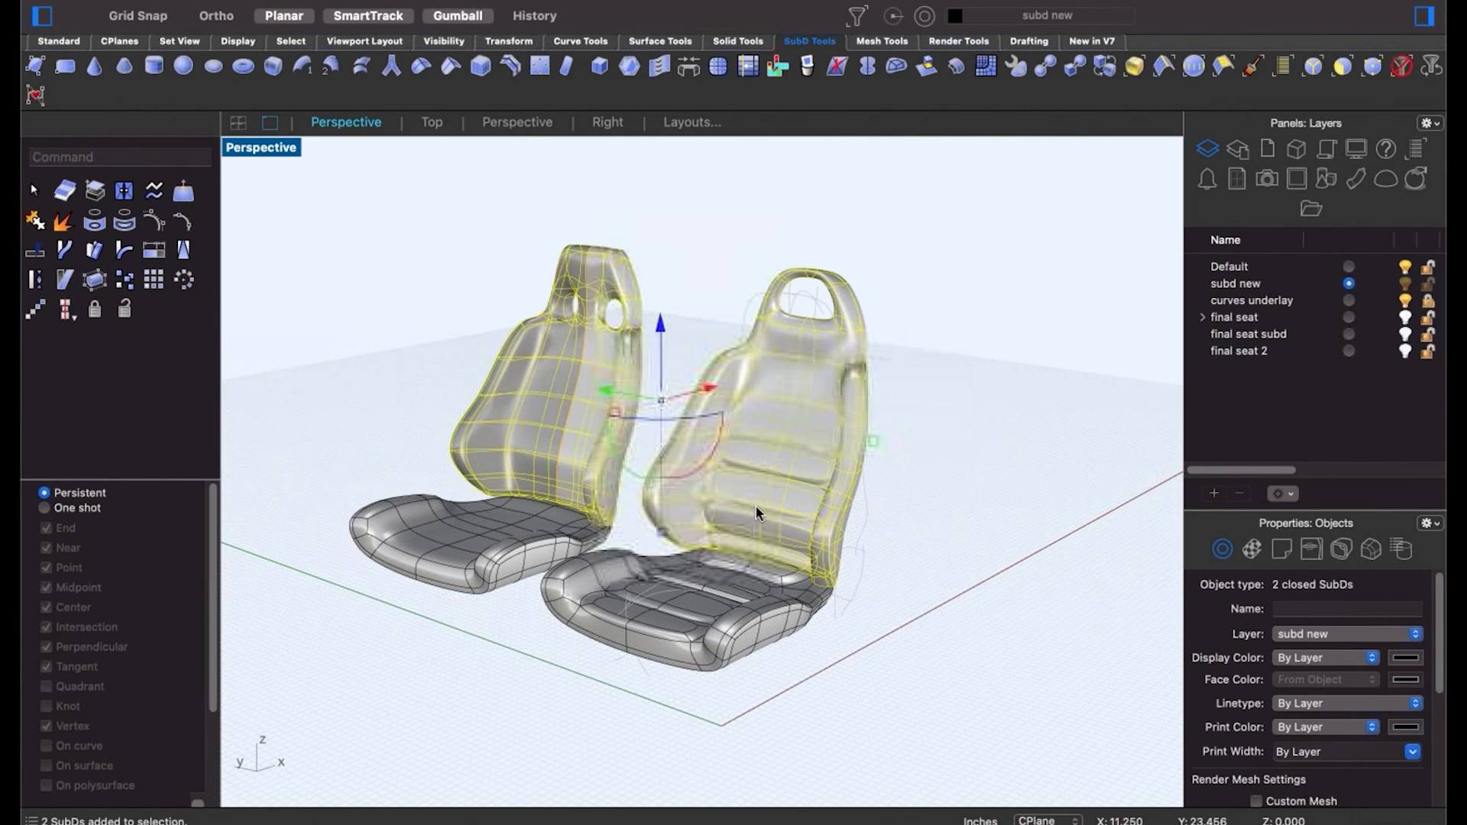
pyautogui.click(350, 222)
pyautogui.moveTo(349, 220); pyautogui.dragTo(977, 718)
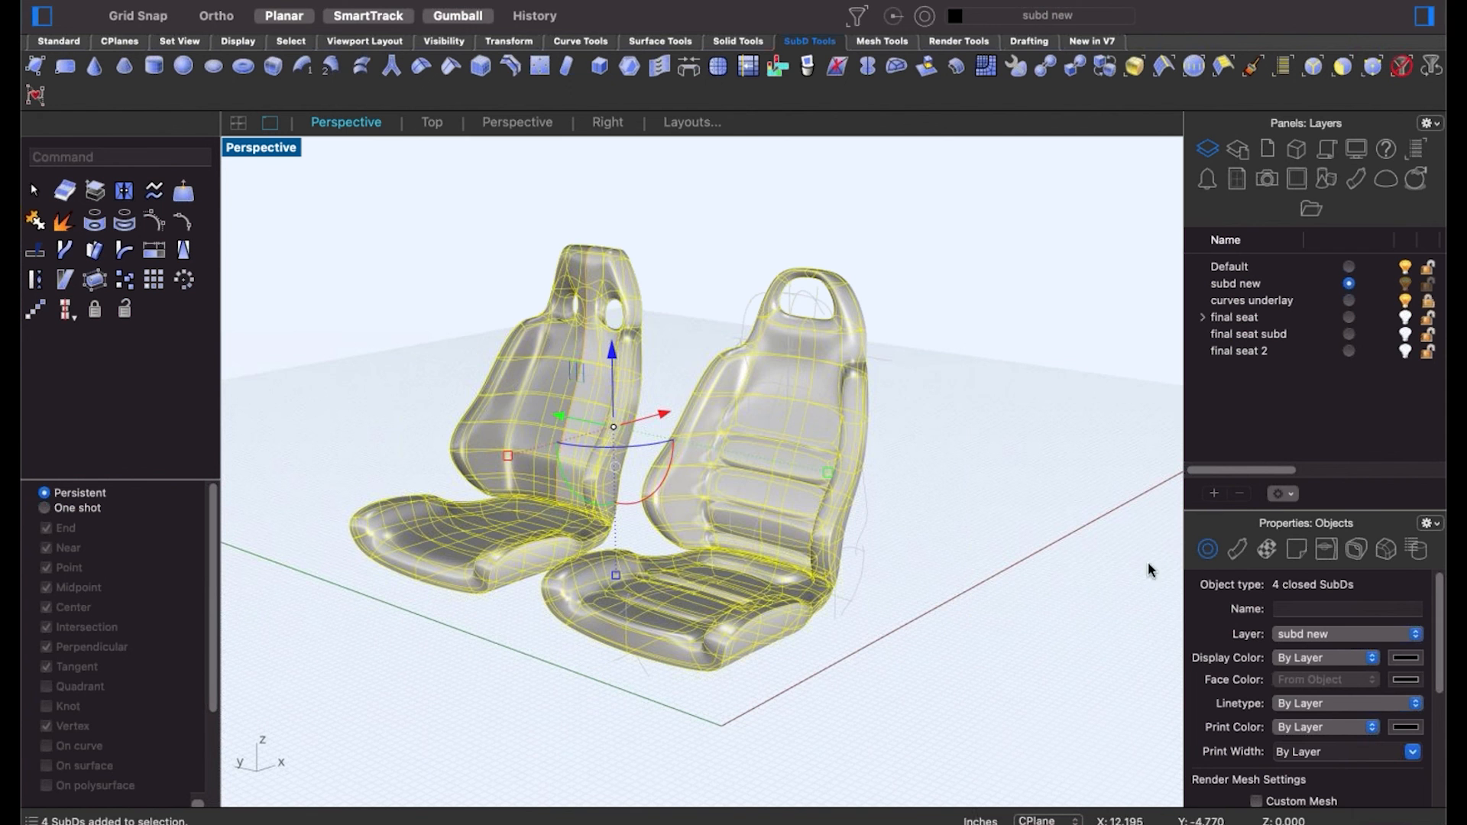
pyautogui.click(1216, 496)
pyautogui.write('demo')
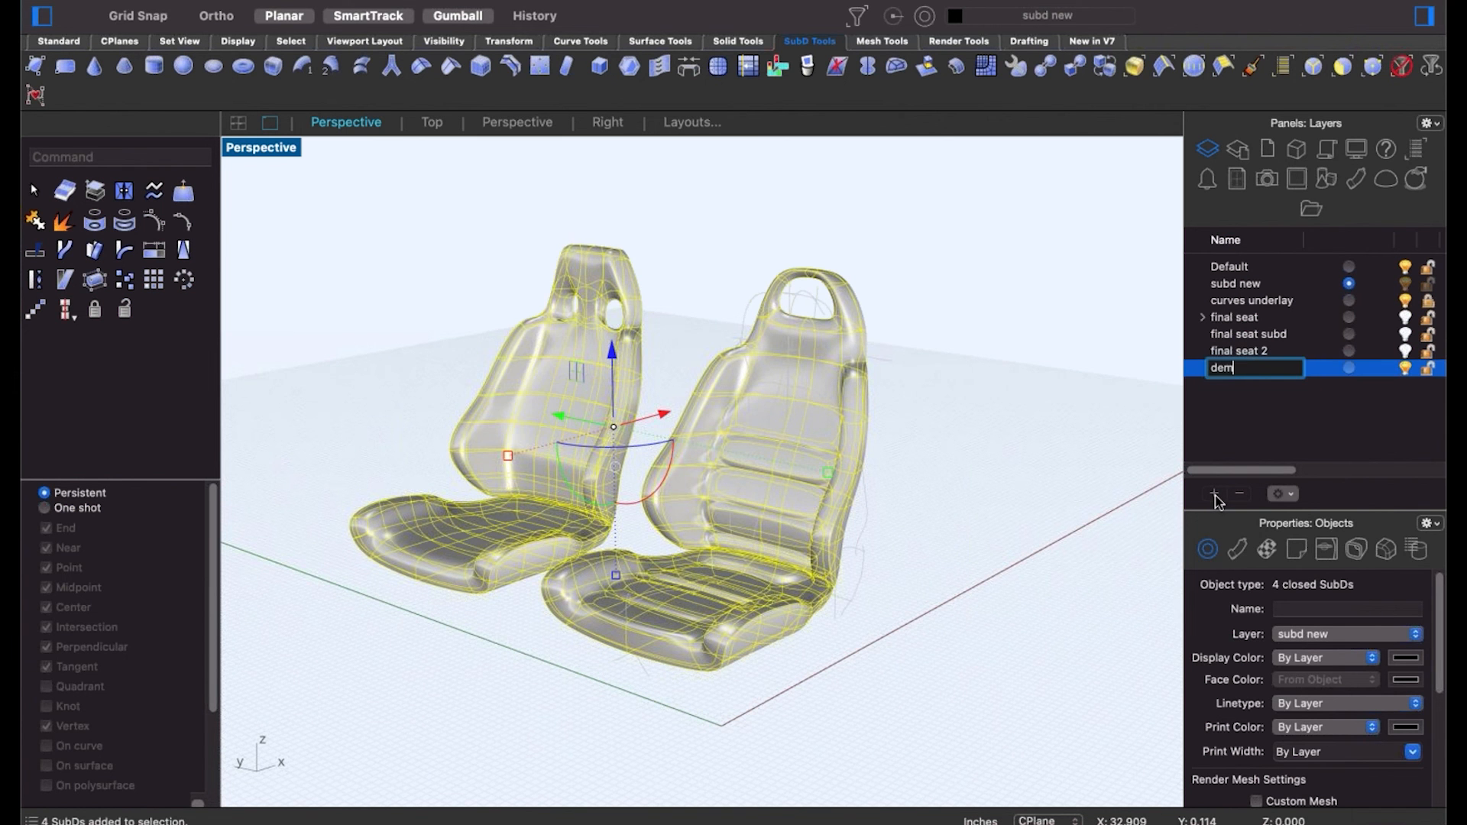
pyautogui.press('Return')
# Move the selected seat parts to the demo layer and hide that layer.
pyautogui.rightClick(1234, 365)
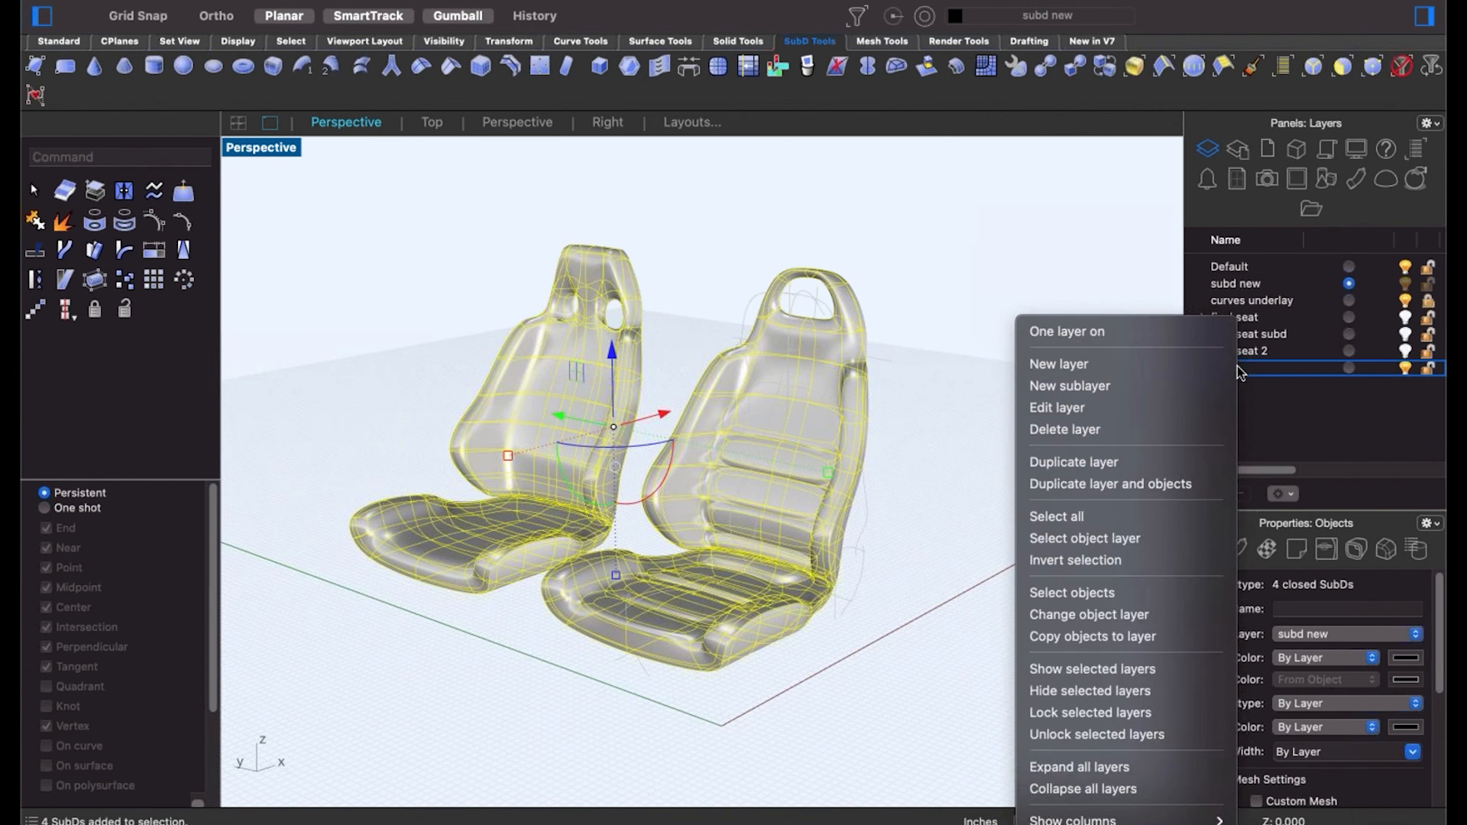
pyautogui.click(1088, 614)
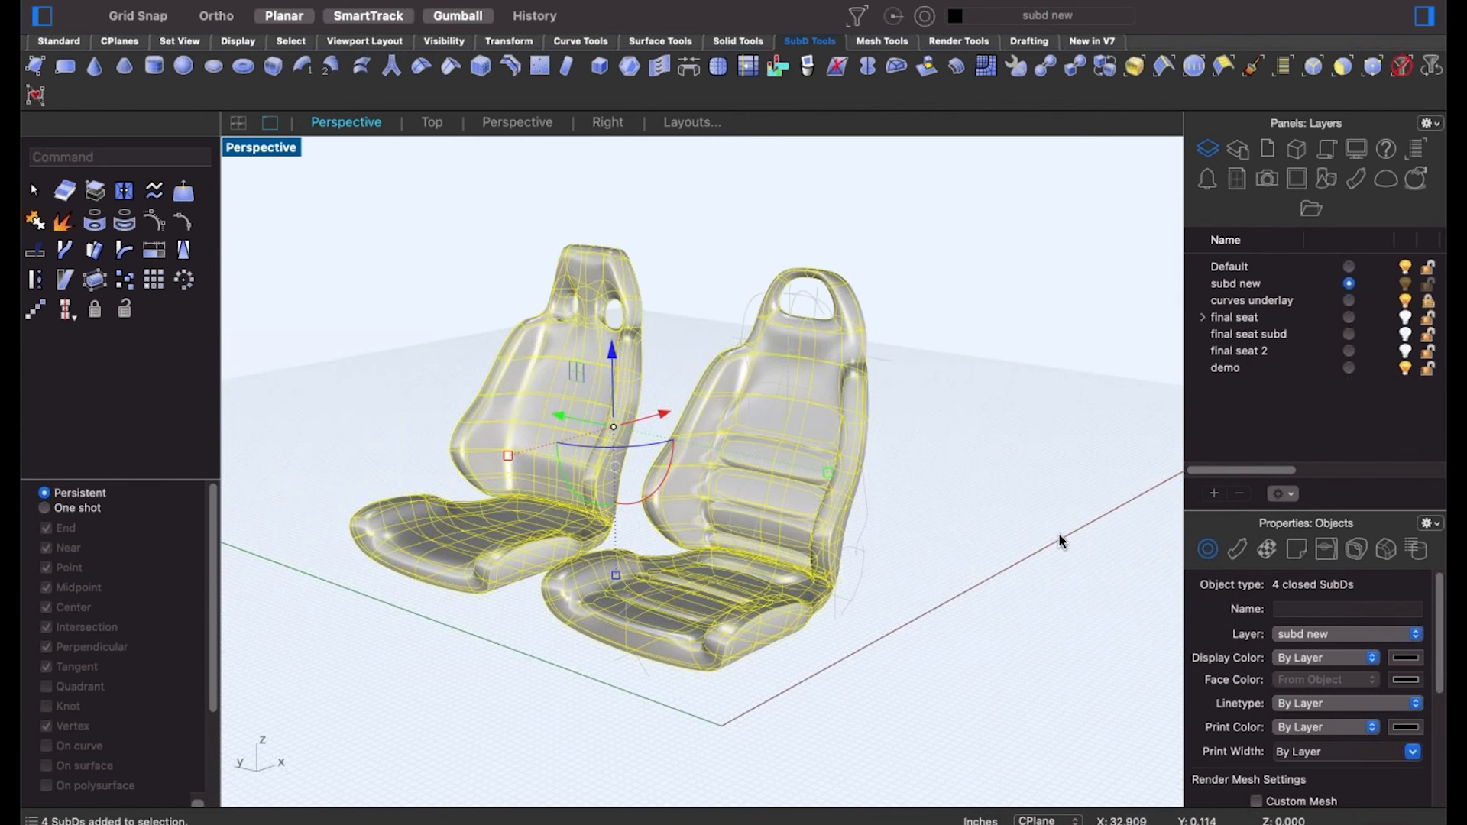
pyautogui.click(1403, 370)
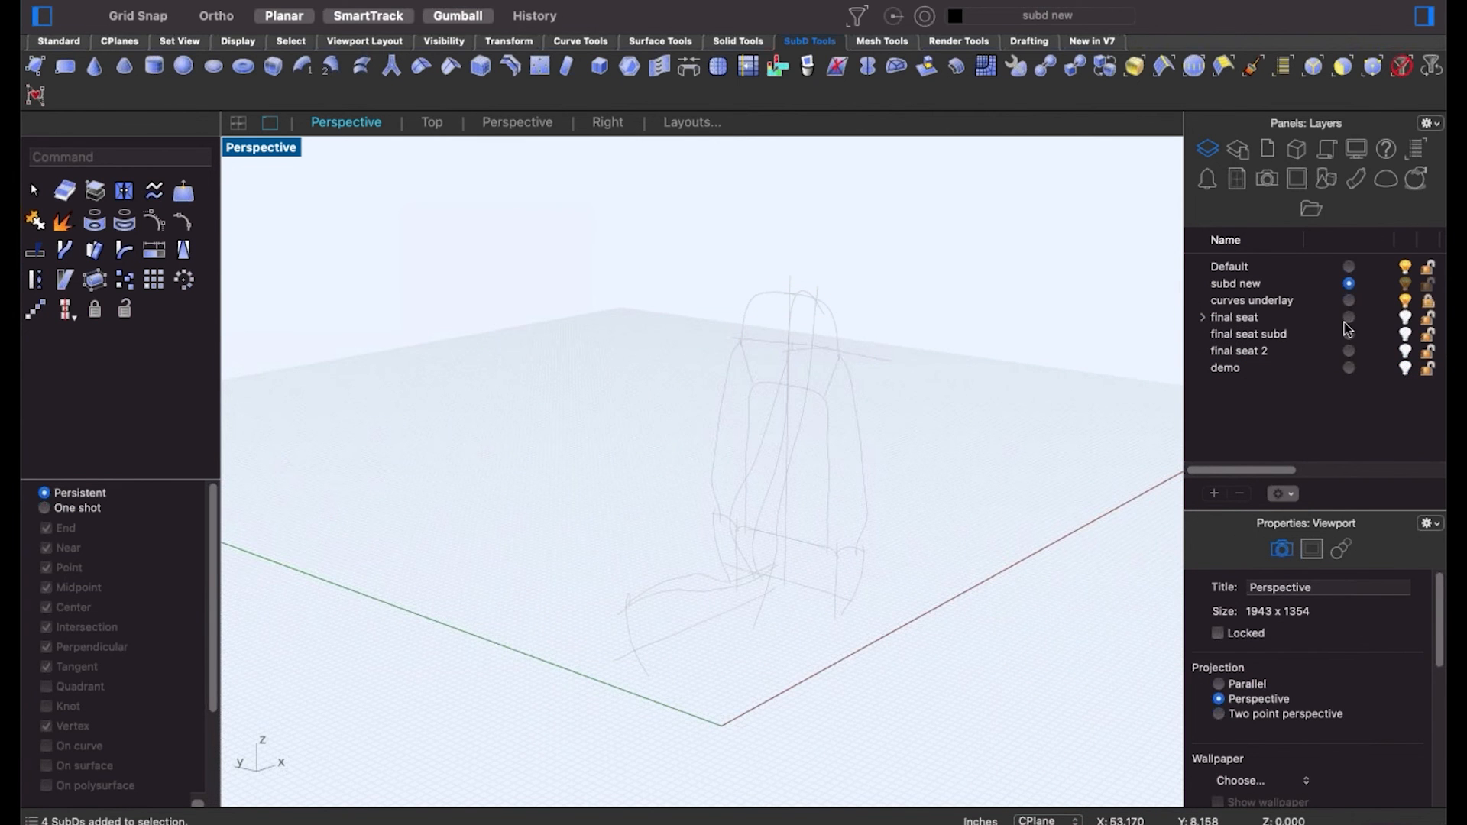
# Show the final seat model by making its layer current, and make the subd new layer current again.
pyautogui.click(1348, 317)
pyautogui.keyDown('shift'); pyautogui.moveTo(906, 474); pyautogui.dragTo(644, 411, button='right'); pyautogui.keyUp('shift')
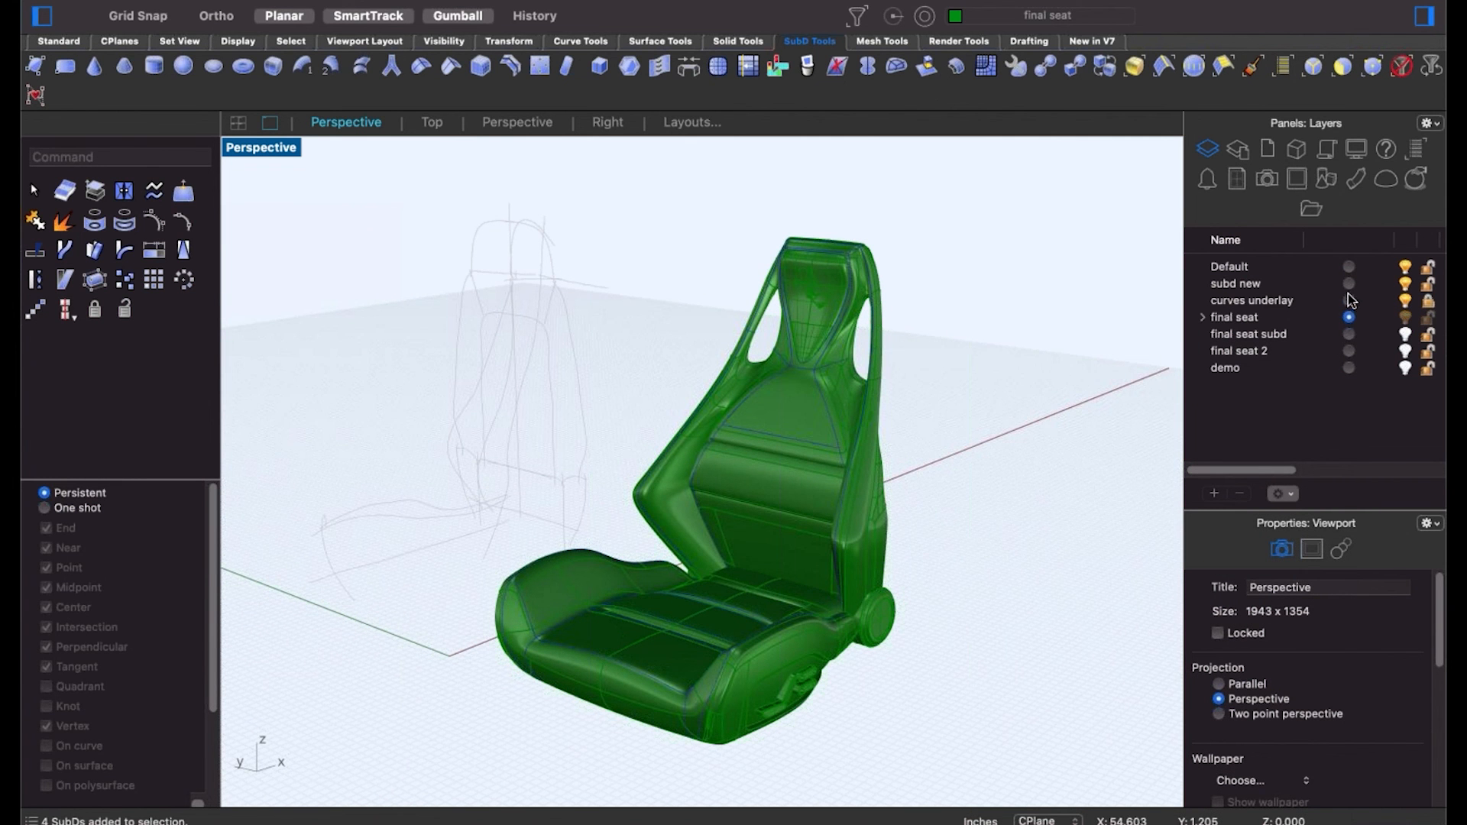
pyautogui.click(1349, 284)
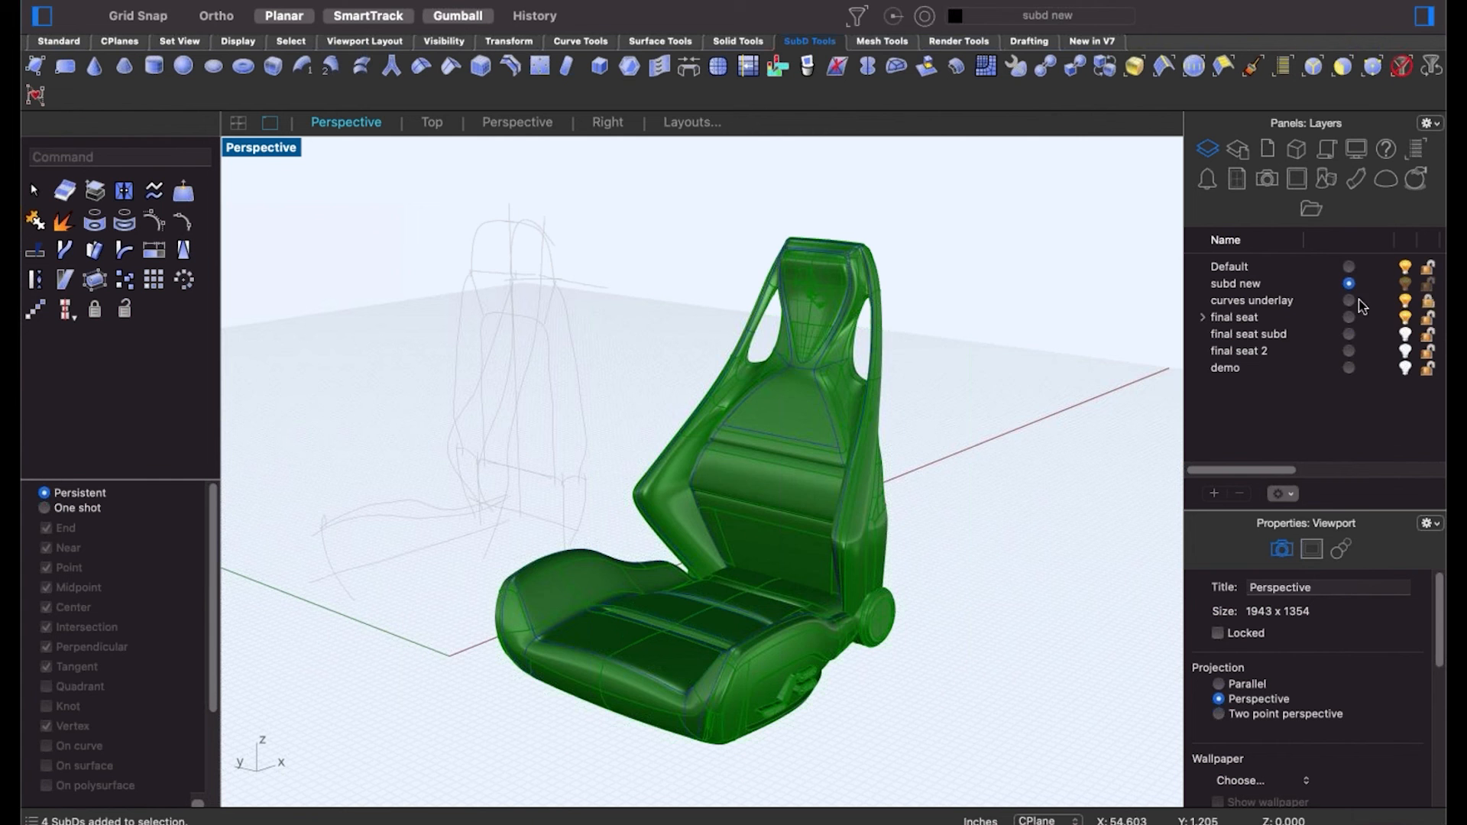
# Hide the final seat layer and make the final seat subd layer current to display its seat model.
pyautogui.click(1405, 317)
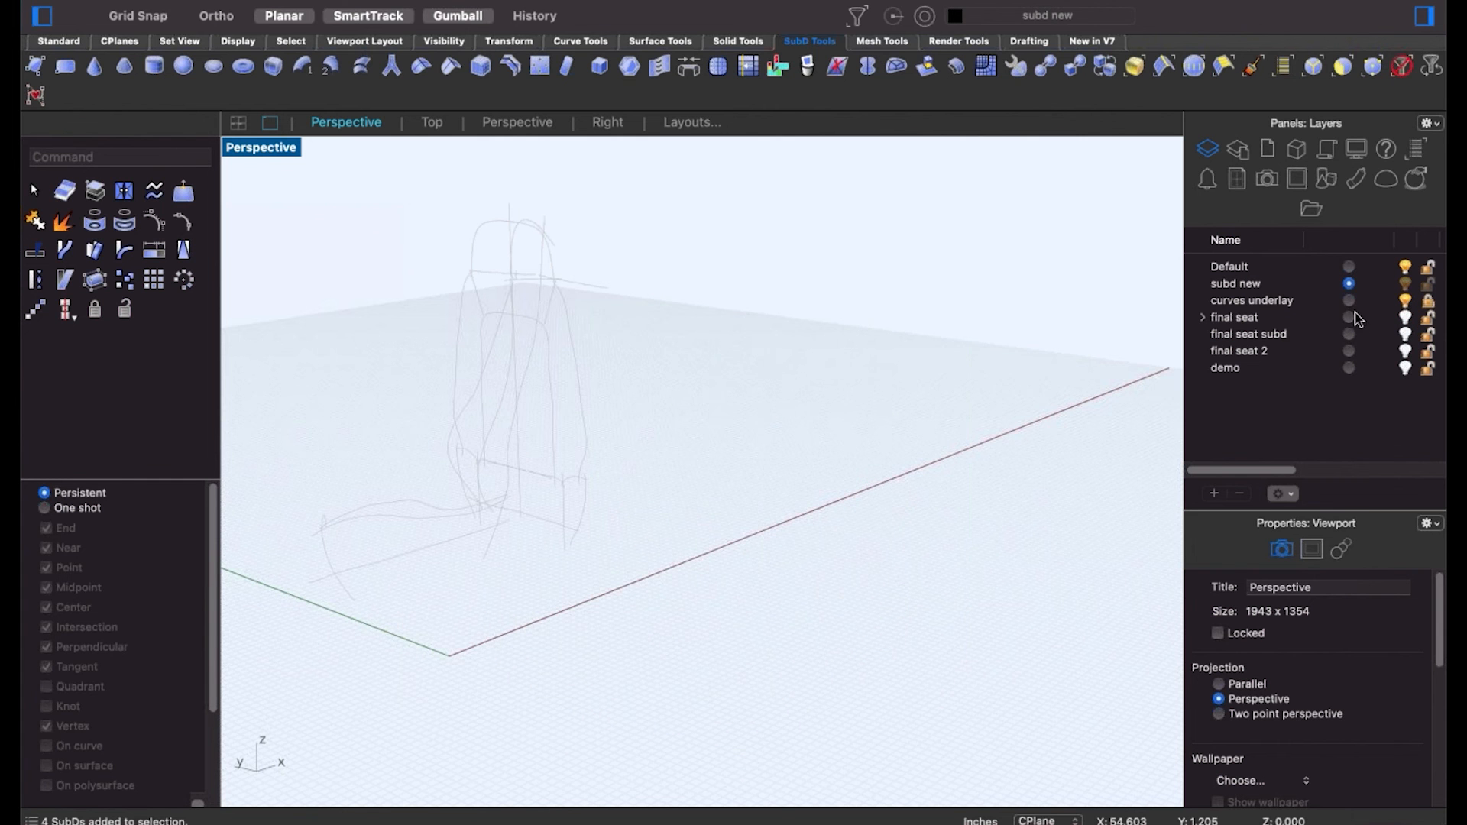
pyautogui.moveTo(760, 462); pyautogui.dragTo(760, 481, button='right')
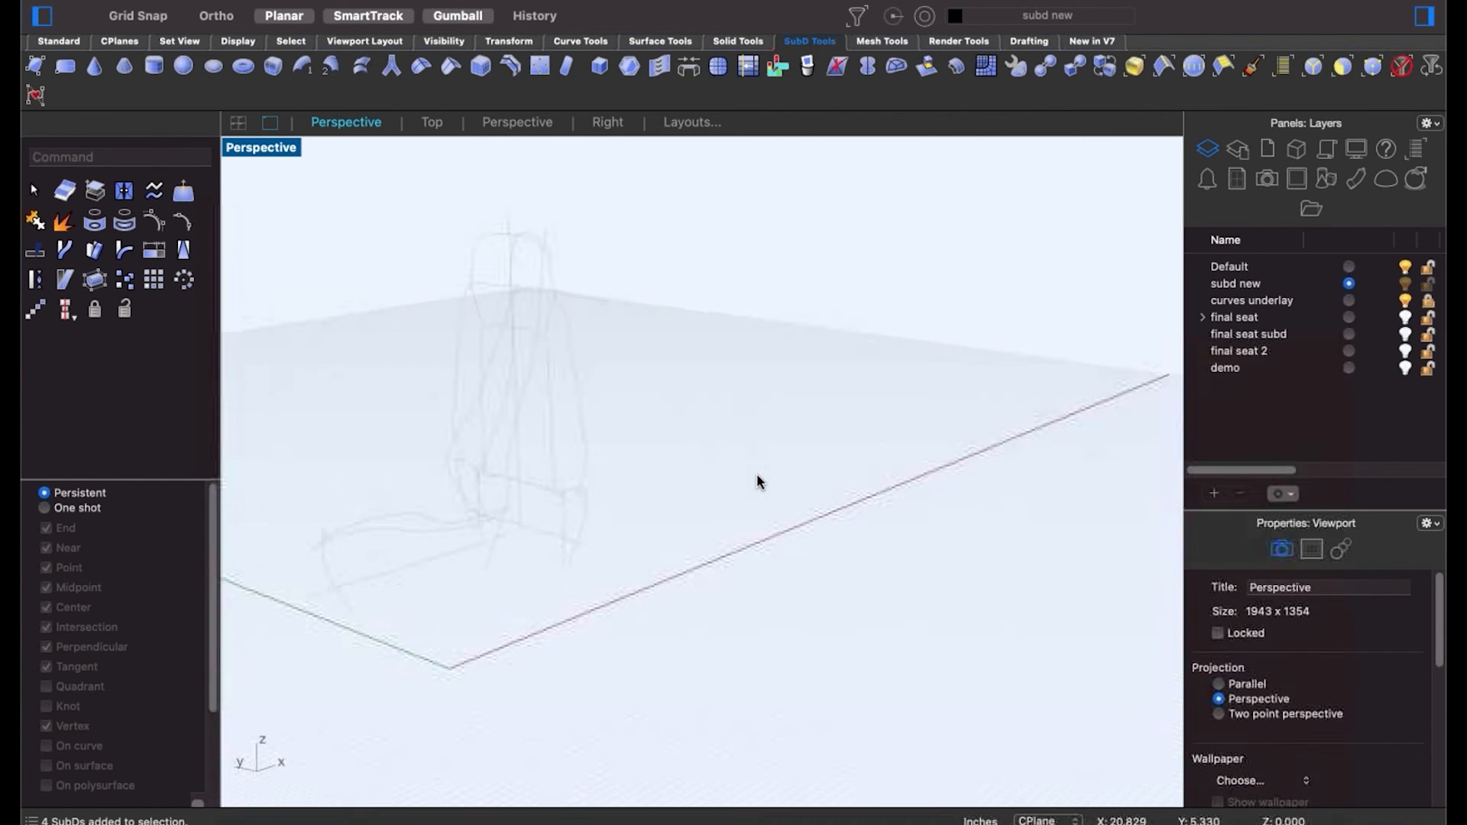
pyautogui.hotkey('ctrl', 'alt', 'h')
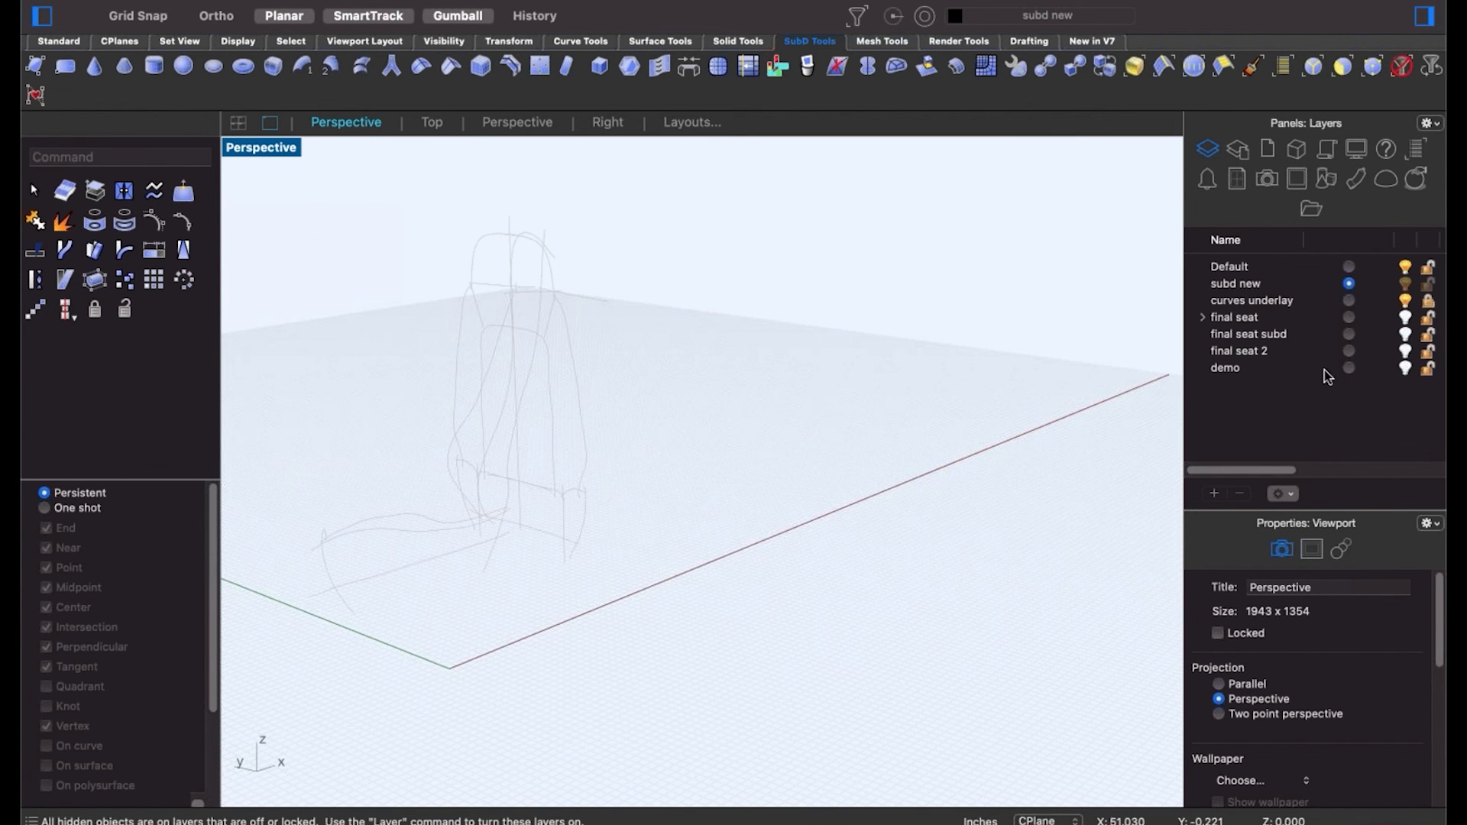
pyautogui.click(1348, 335)
pyautogui.scroll(6, 775, 514)
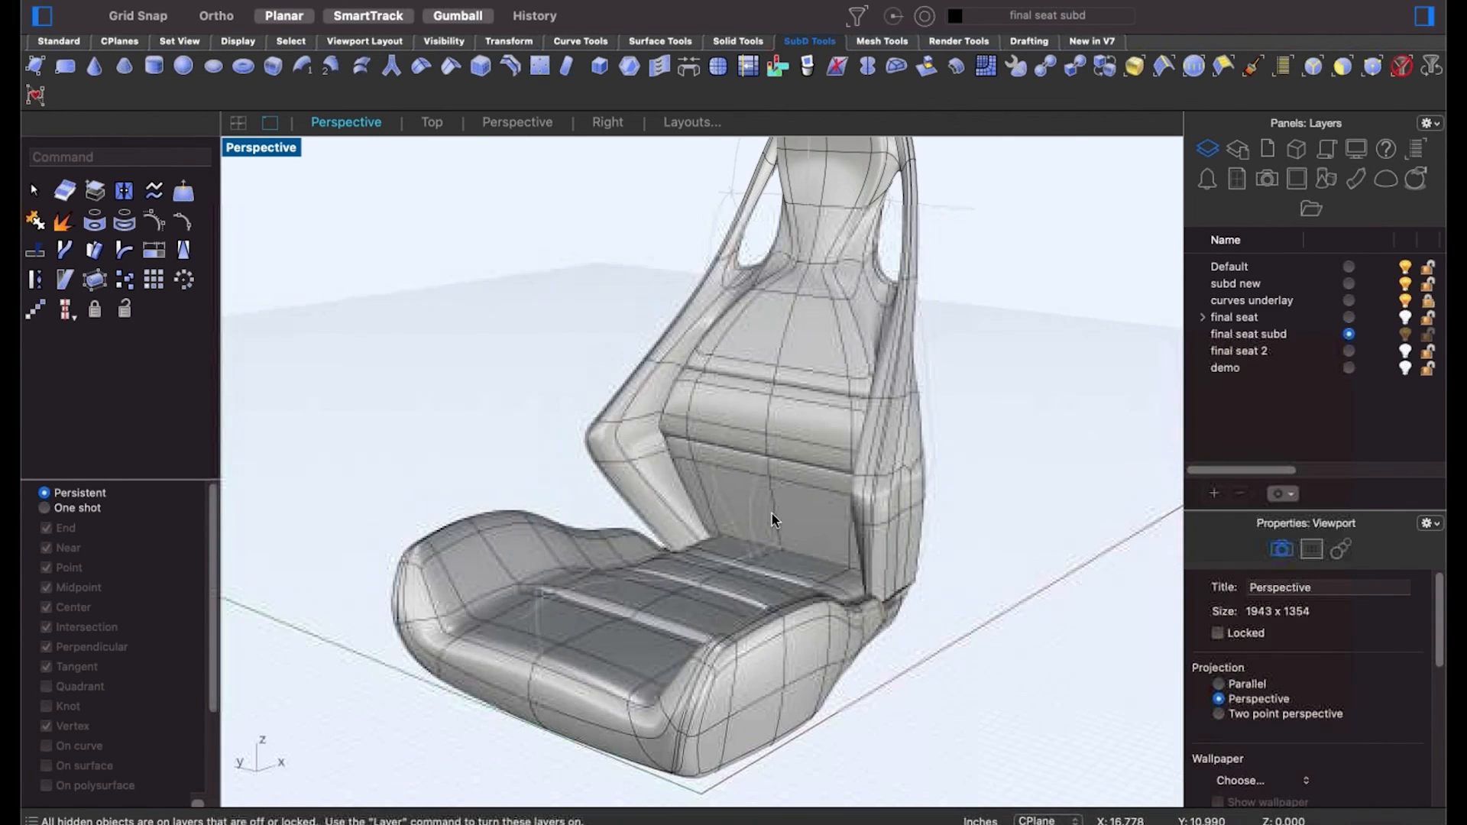
pyautogui.moveTo(821, 507); pyautogui.dragTo(770, 515, button='right')
pyautogui.scroll(-3, 772, 516)
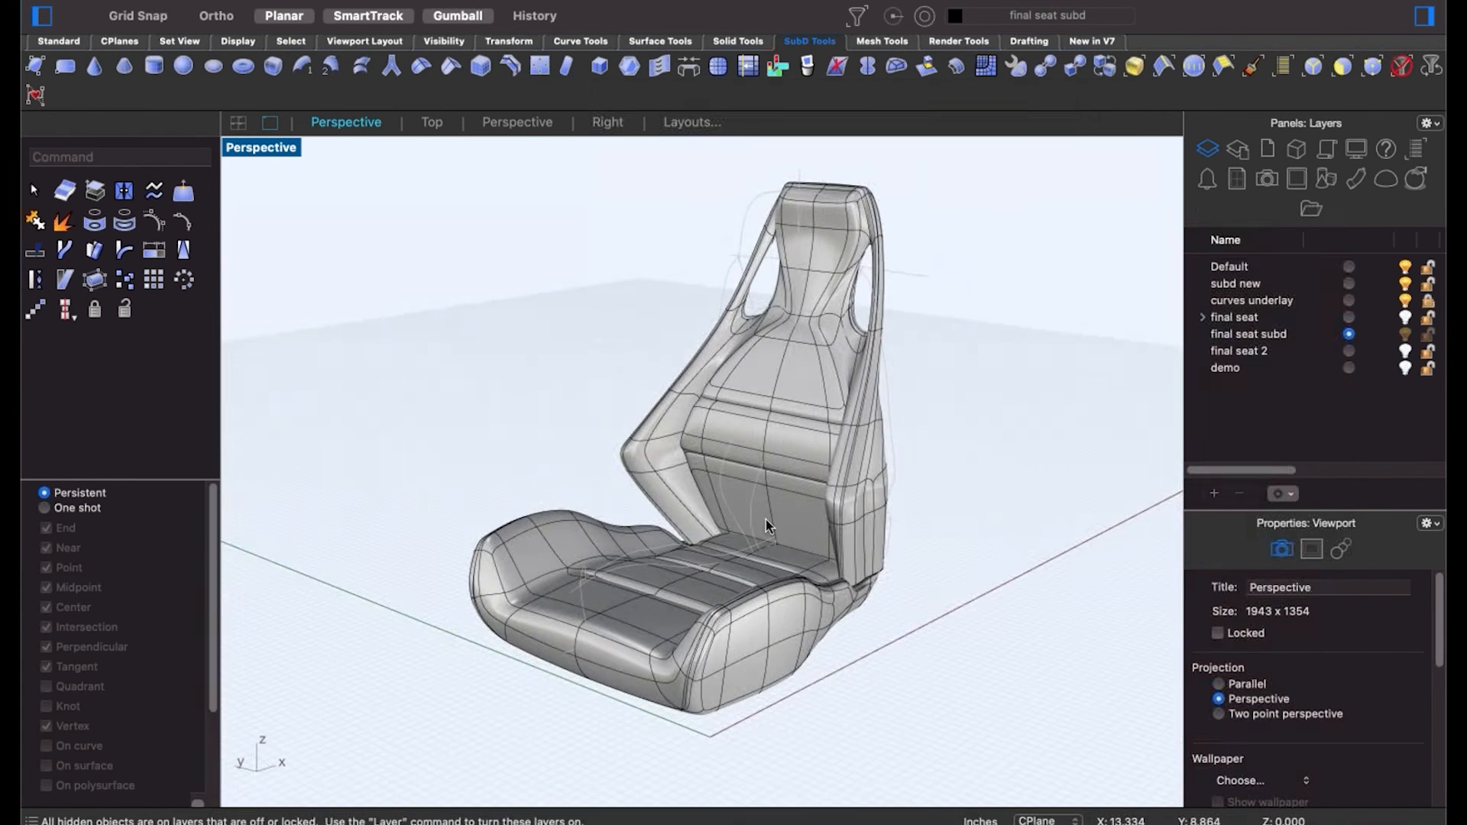
# Highlight the edge loops around the recessed panel on the backrest's rear to examine their flow, then clear the selection.
pyautogui.moveTo(878, 579); pyautogui.dragTo(631, 570, button='right')
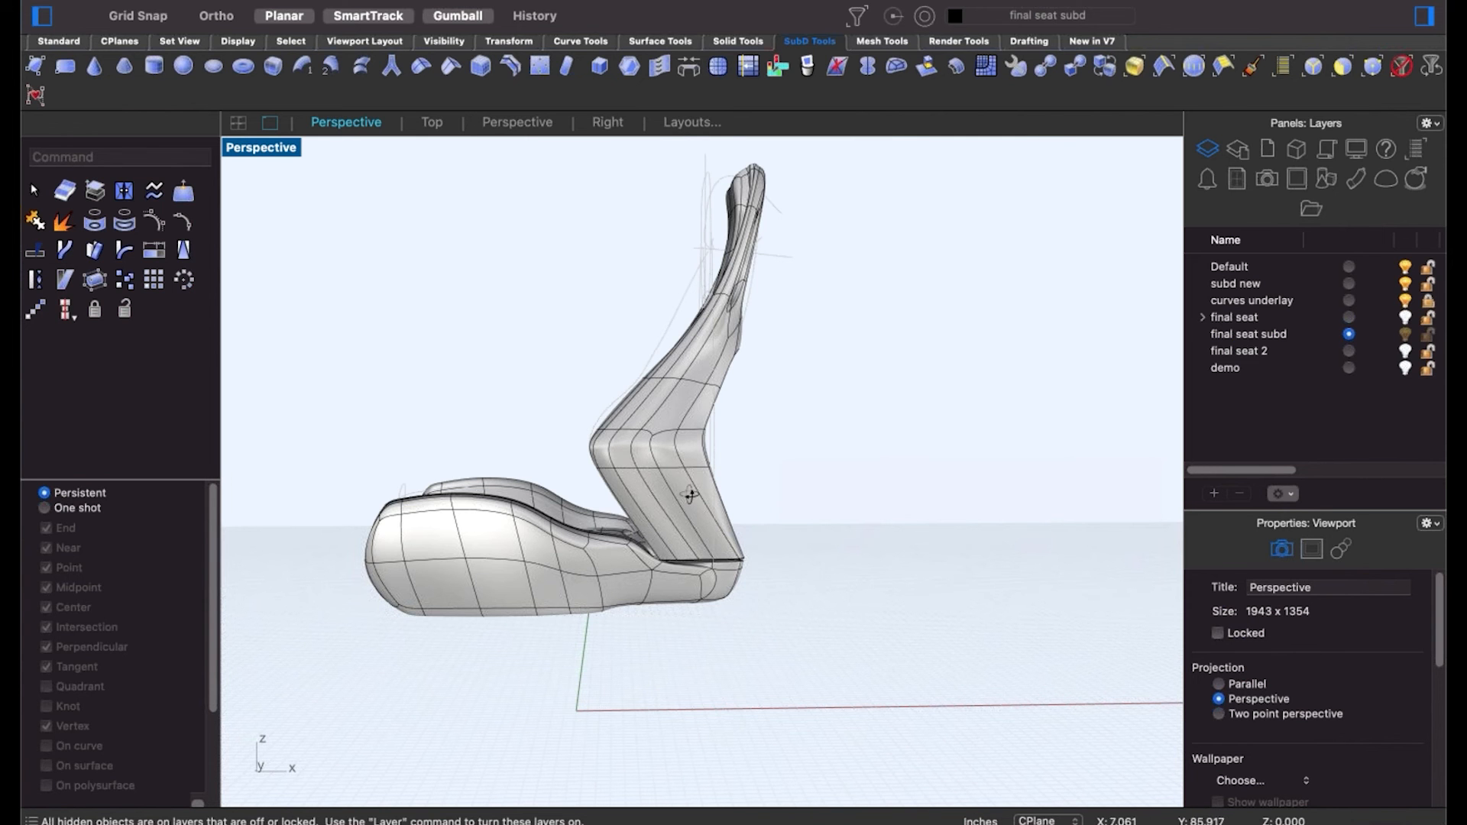
pyautogui.moveTo(690, 495); pyautogui.dragTo(540, 457, button='right')
pyautogui.scroll(10, 540, 455)
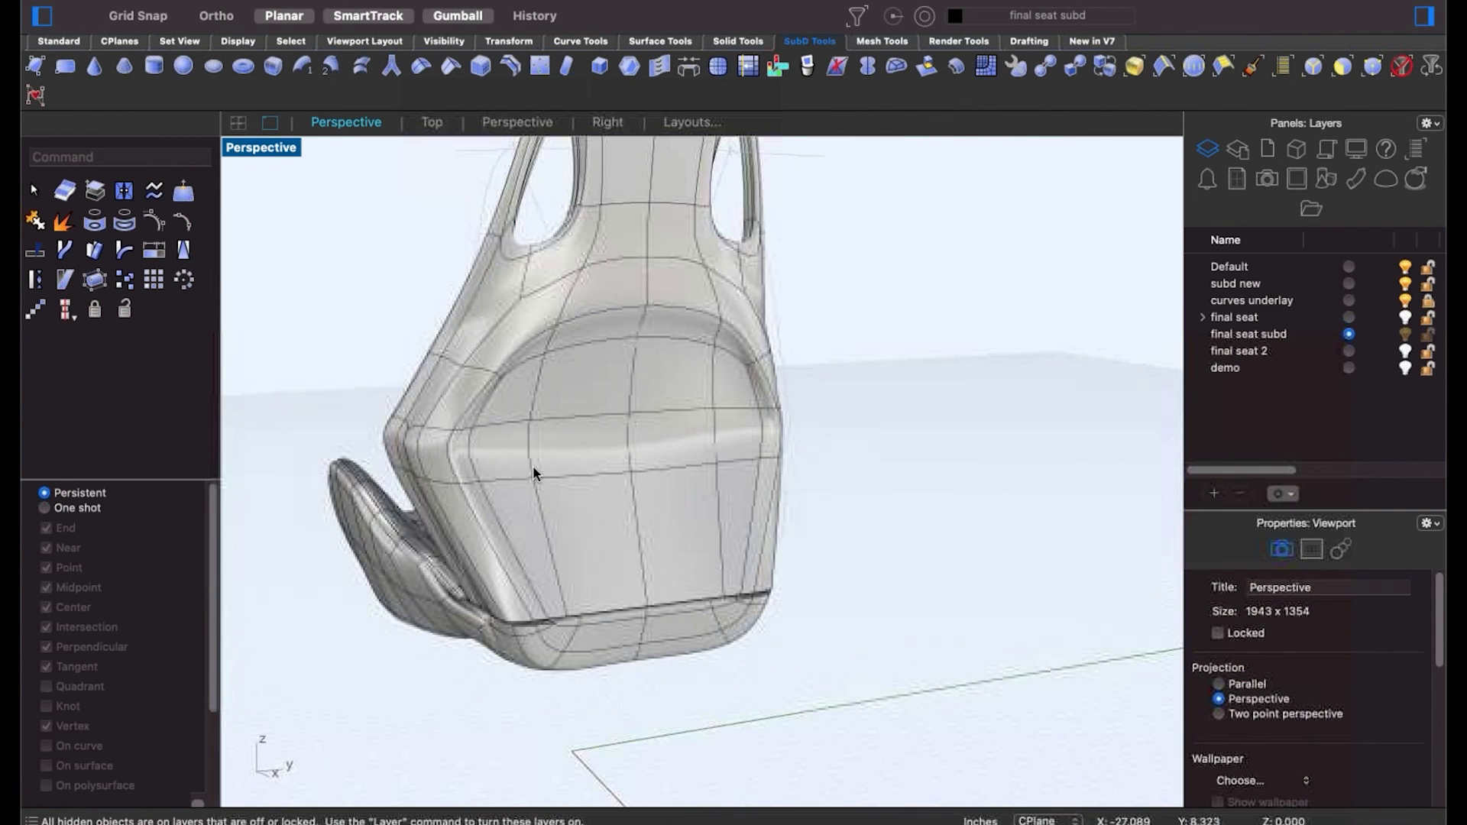
pyautogui.scroll(6, 440, 424)
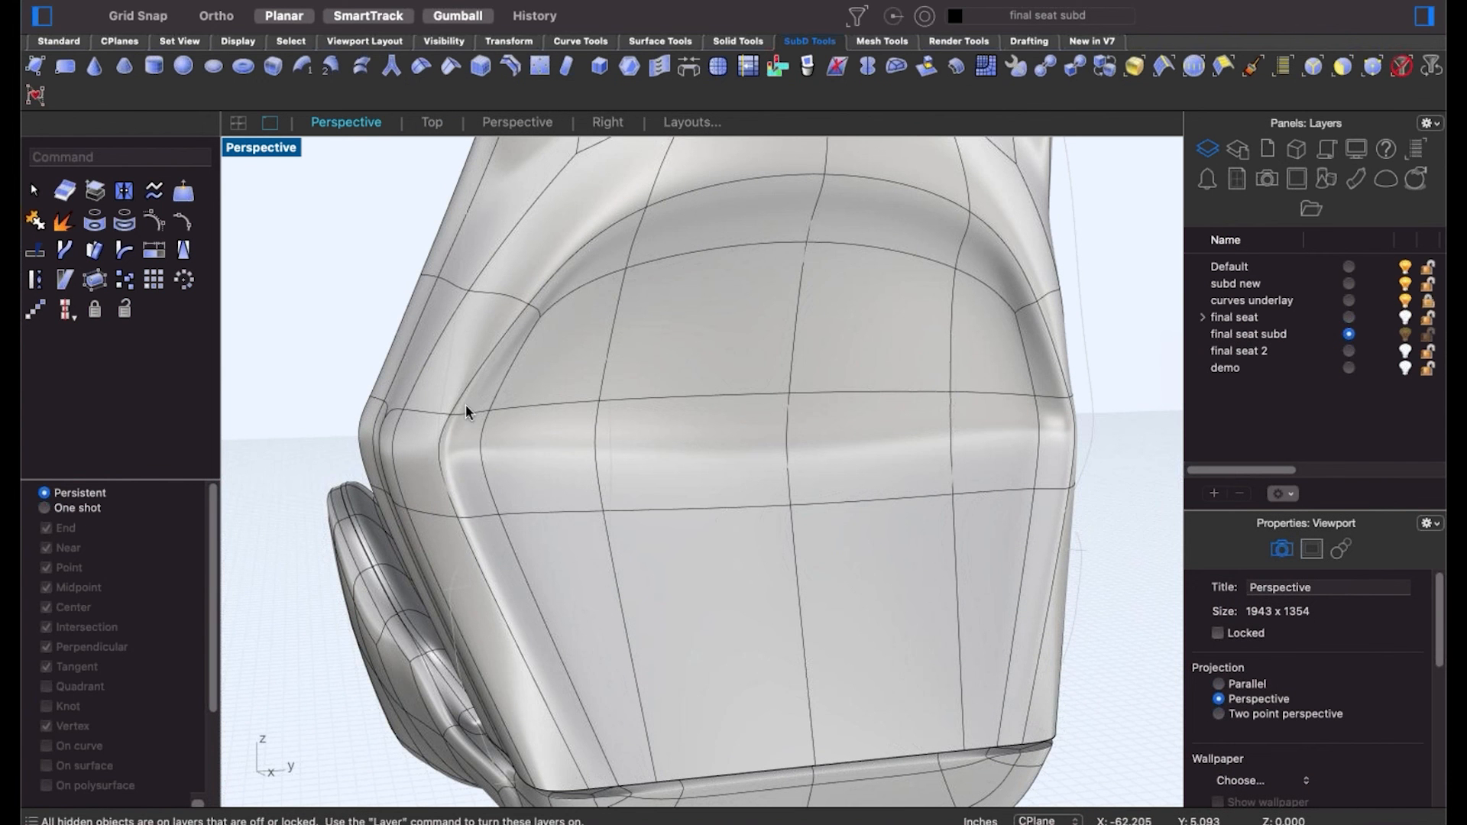
pyautogui.doubleClick(462, 404)
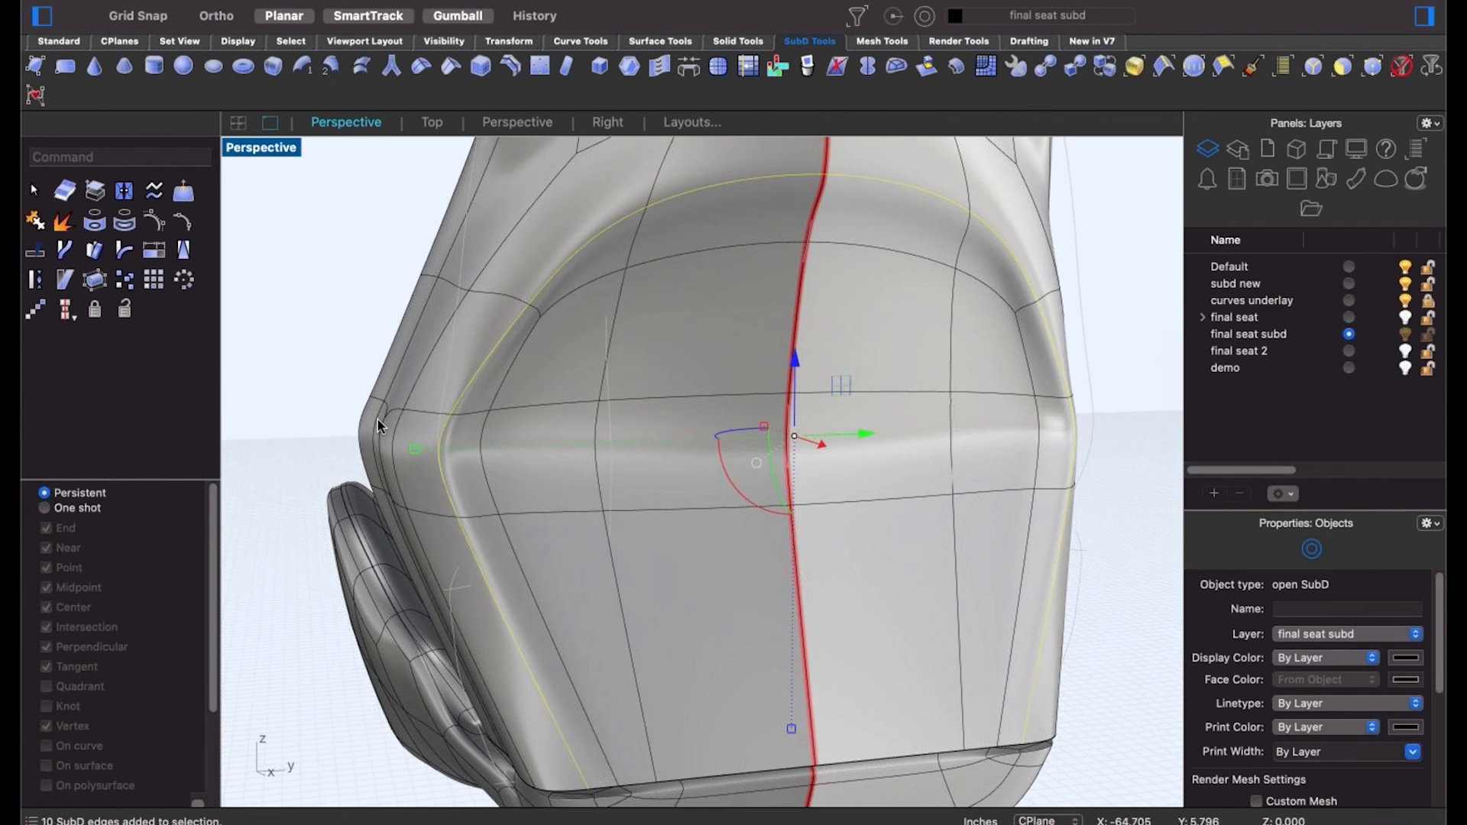
pyautogui.click(359, 367)
pyautogui.click(482, 429)
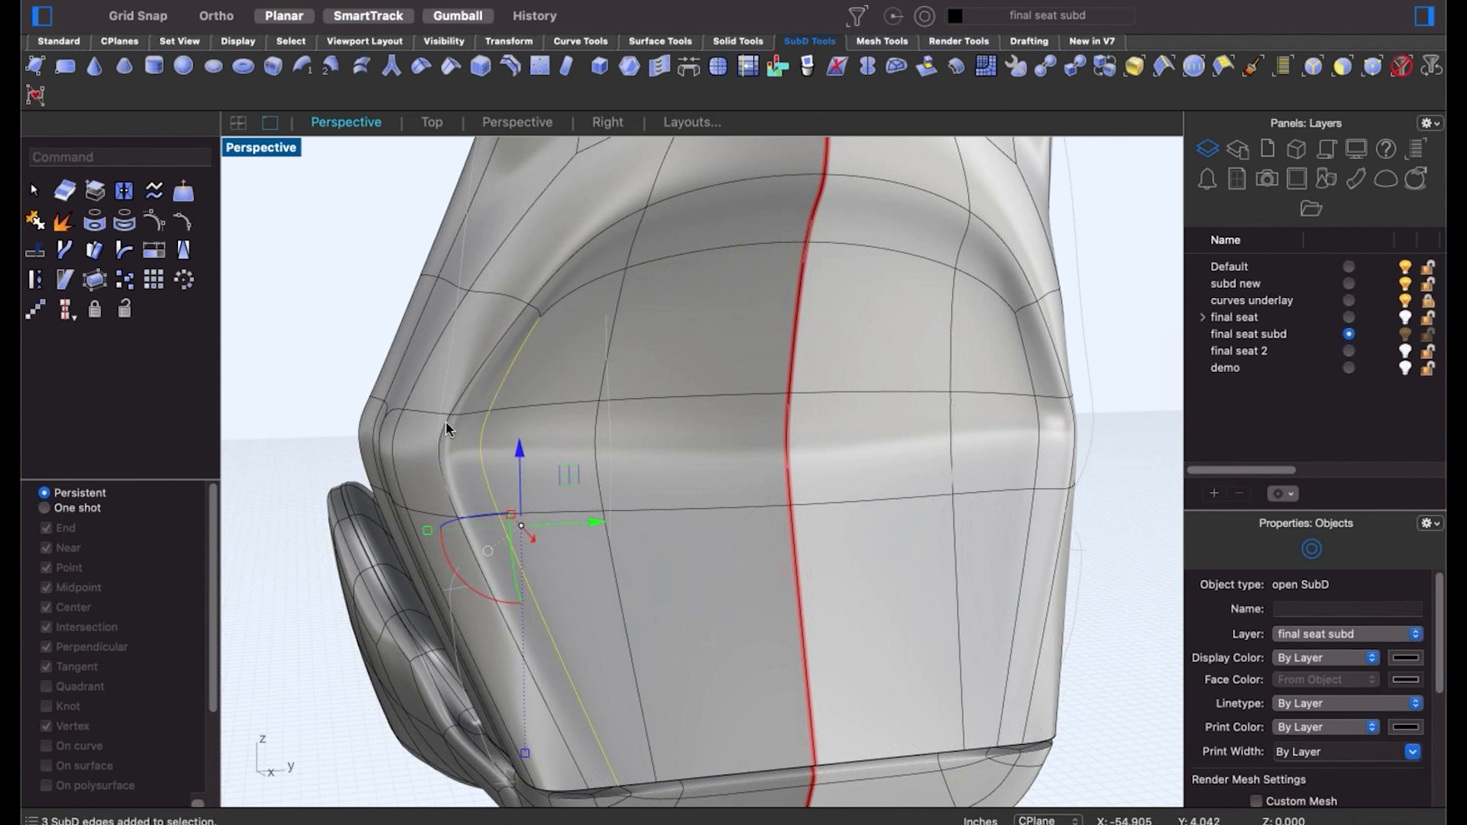
pyautogui.keyDown('shift'); pyautogui.keyDown('super'); pyautogui.click(445, 432); pyautogui.keyUp('super'); pyautogui.keyUp('shift')
pyautogui.keyDown('shift'); pyautogui.keyDown('super'); pyautogui.doubleClick(446, 431); pyautogui.keyUp('super'); pyautogui.keyUp('shift')
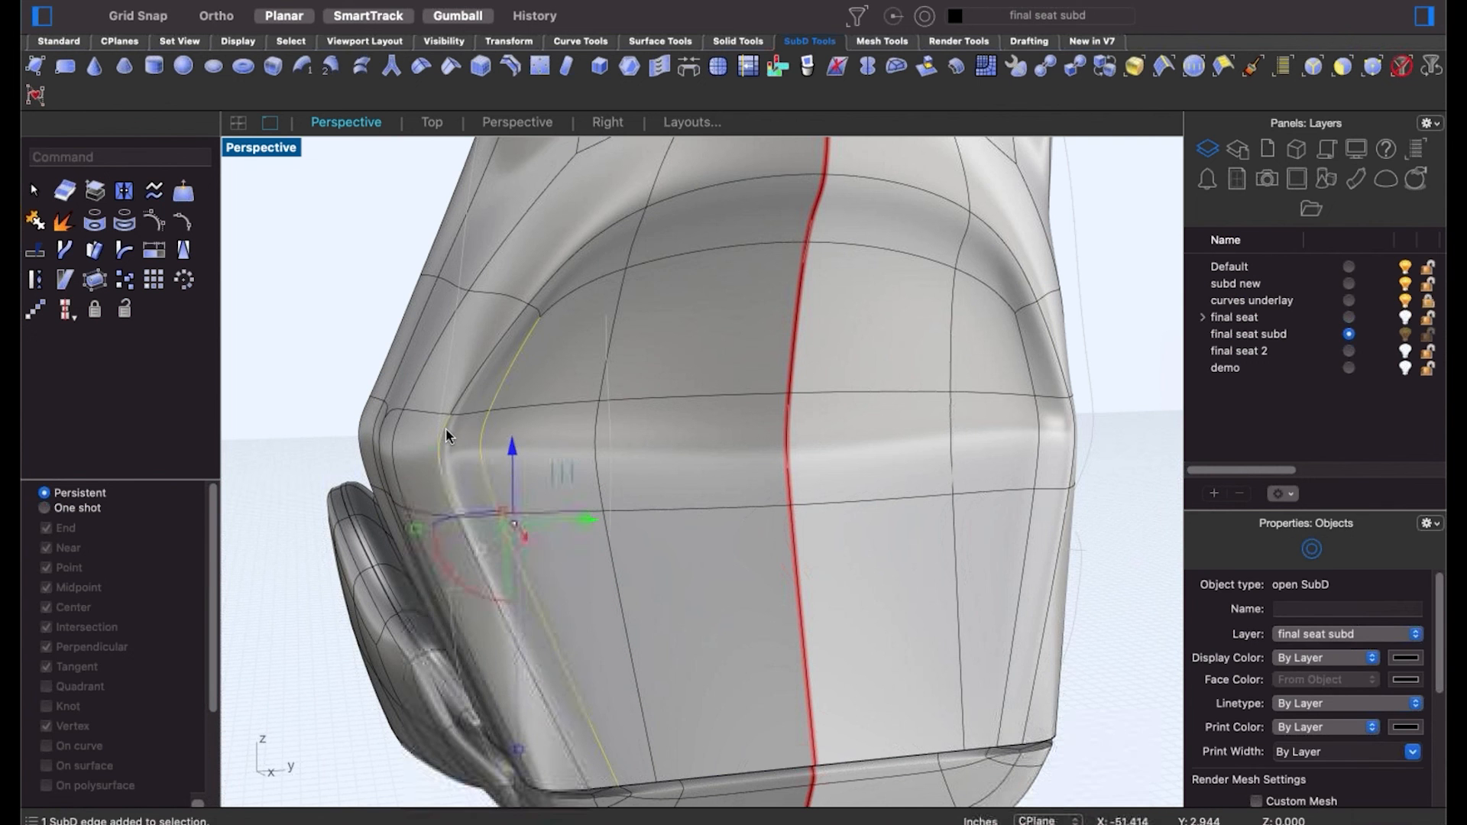
pyautogui.keyDown('shift'); pyautogui.keyDown('super'); pyautogui.click(401, 430); pyautogui.keyUp('super'); pyautogui.keyUp('shift')
pyautogui.keyDown('shift'); pyautogui.keyDown('super'); pyautogui.doubleClick(400, 430); pyautogui.keyUp('super'); pyautogui.keyUp('shift')
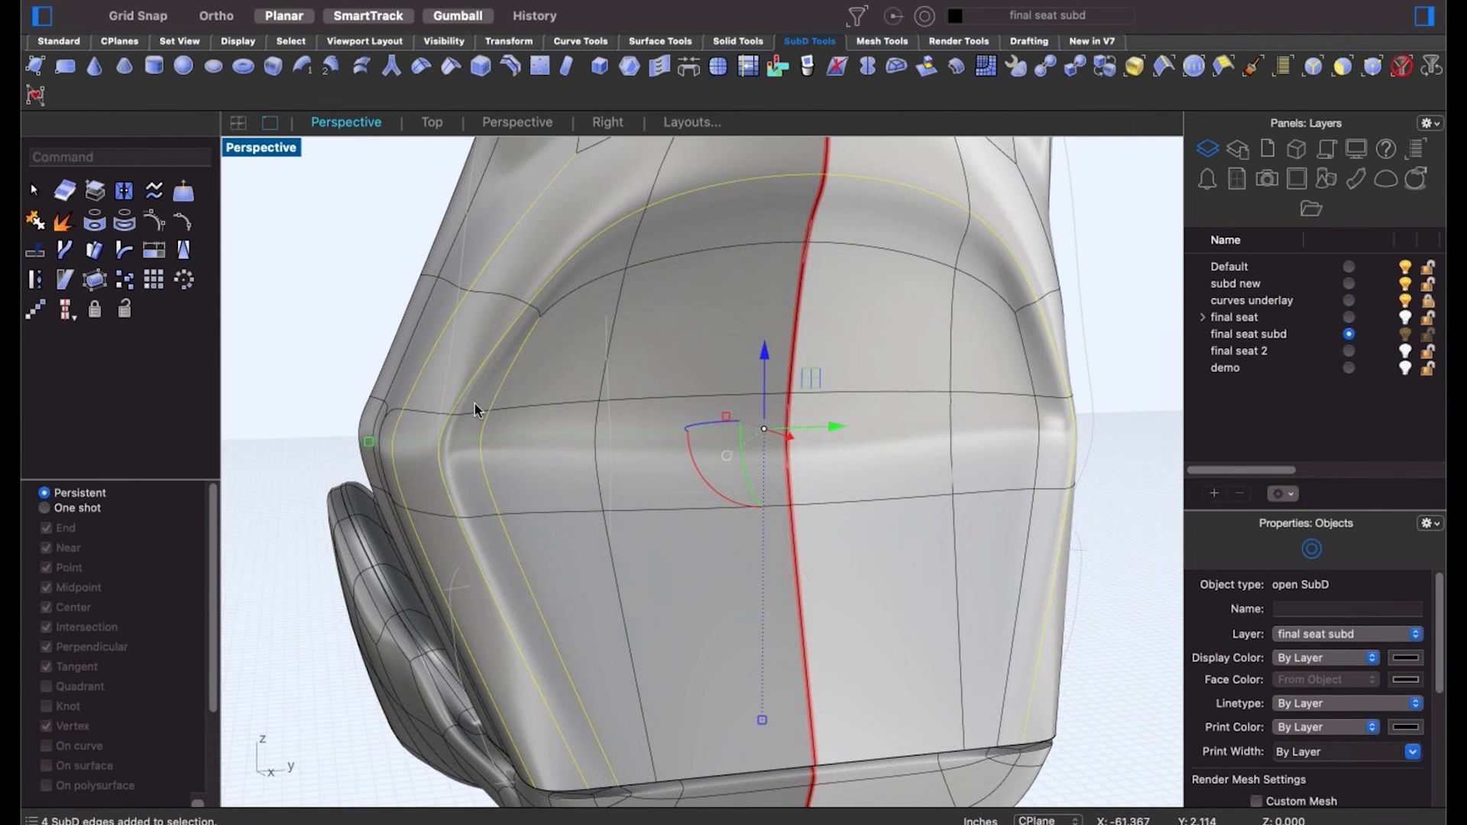
pyautogui.click(1136, 465)
# Highlight the three edge loops along the outer corner of the backrest's side bolster to examine their flow.
pyautogui.scroll(-6, 972, 505)
pyautogui.moveTo(936, 564); pyautogui.dragTo(491, 501, button='right')
pyautogui.scroll(5, 727, 544)
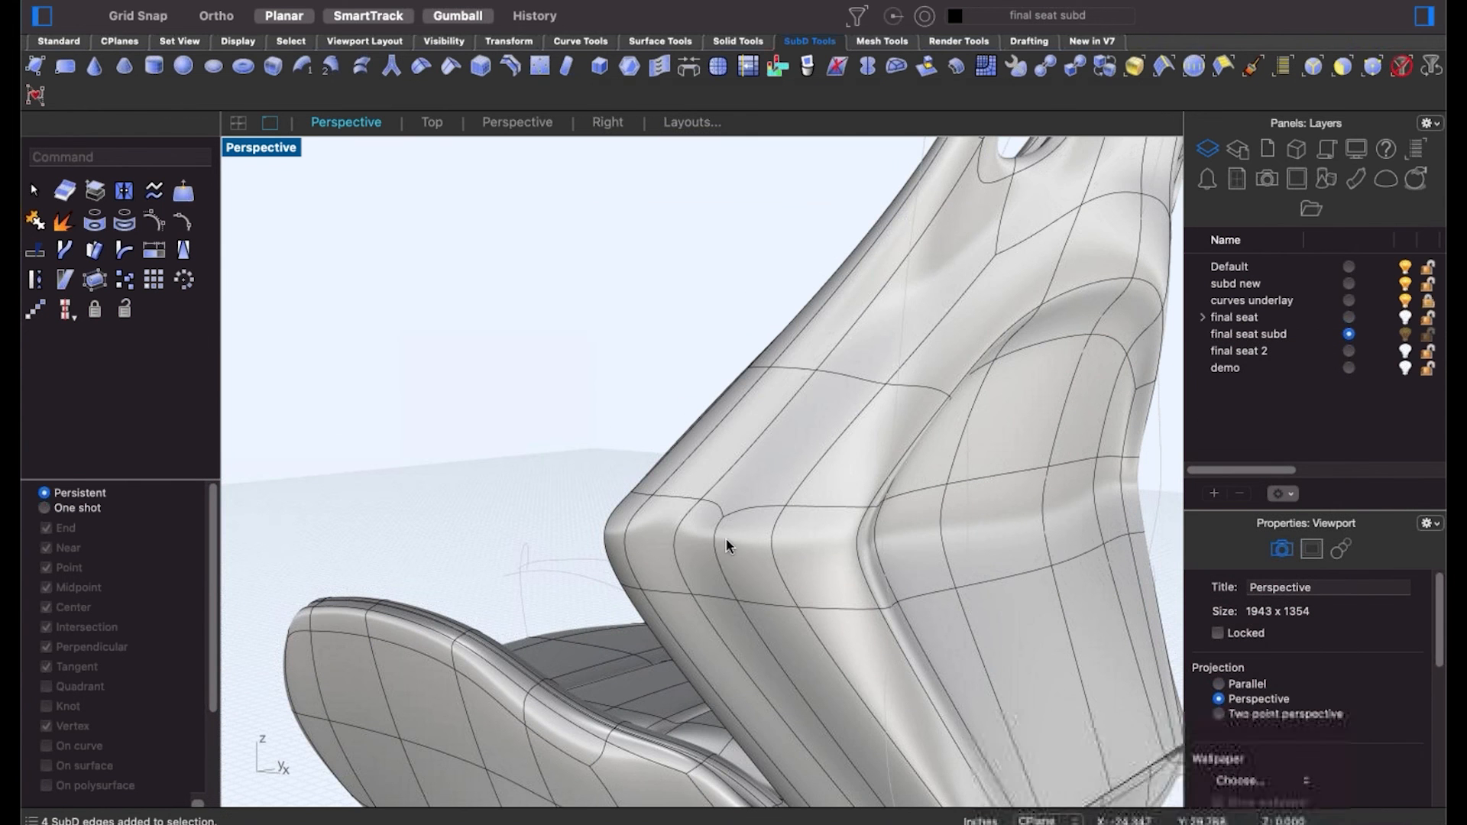
pyautogui.keyDown('shift'); pyautogui.keyDown('super'); pyautogui.doubleClick(733, 589); pyautogui.keyUp('super'); pyautogui.keyUp('shift')
pyautogui.keyDown('shift'); pyautogui.keyDown('super'); pyautogui.doubleClick(688, 582); pyautogui.keyUp('super'); pyautogui.keyUp('shift')
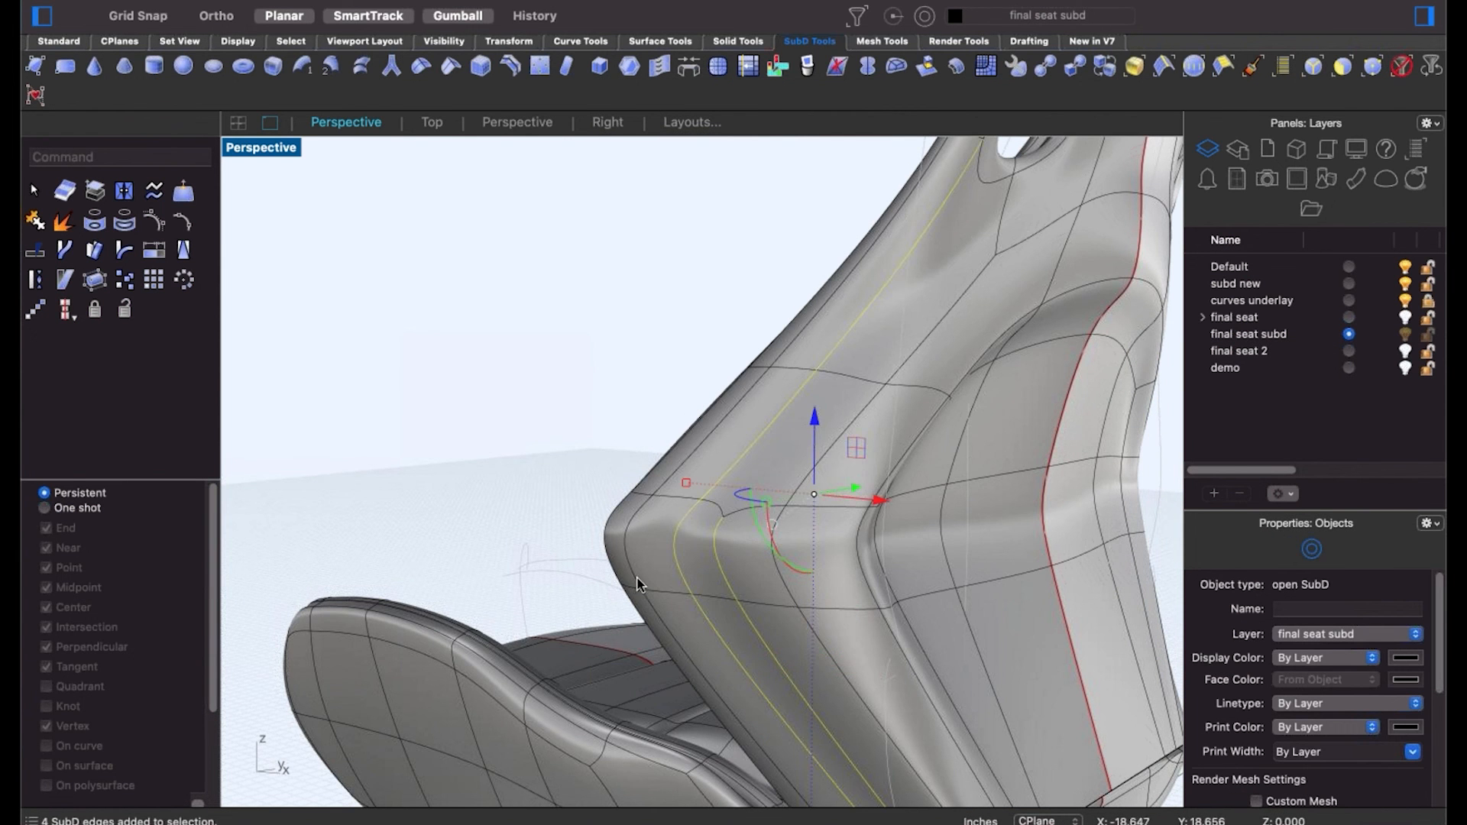
pyautogui.keyDown('shift'); pyautogui.keyDown('super'); pyautogui.doubleClick(637, 578); pyautogui.keyUp('super'); pyautogui.keyUp('shift')
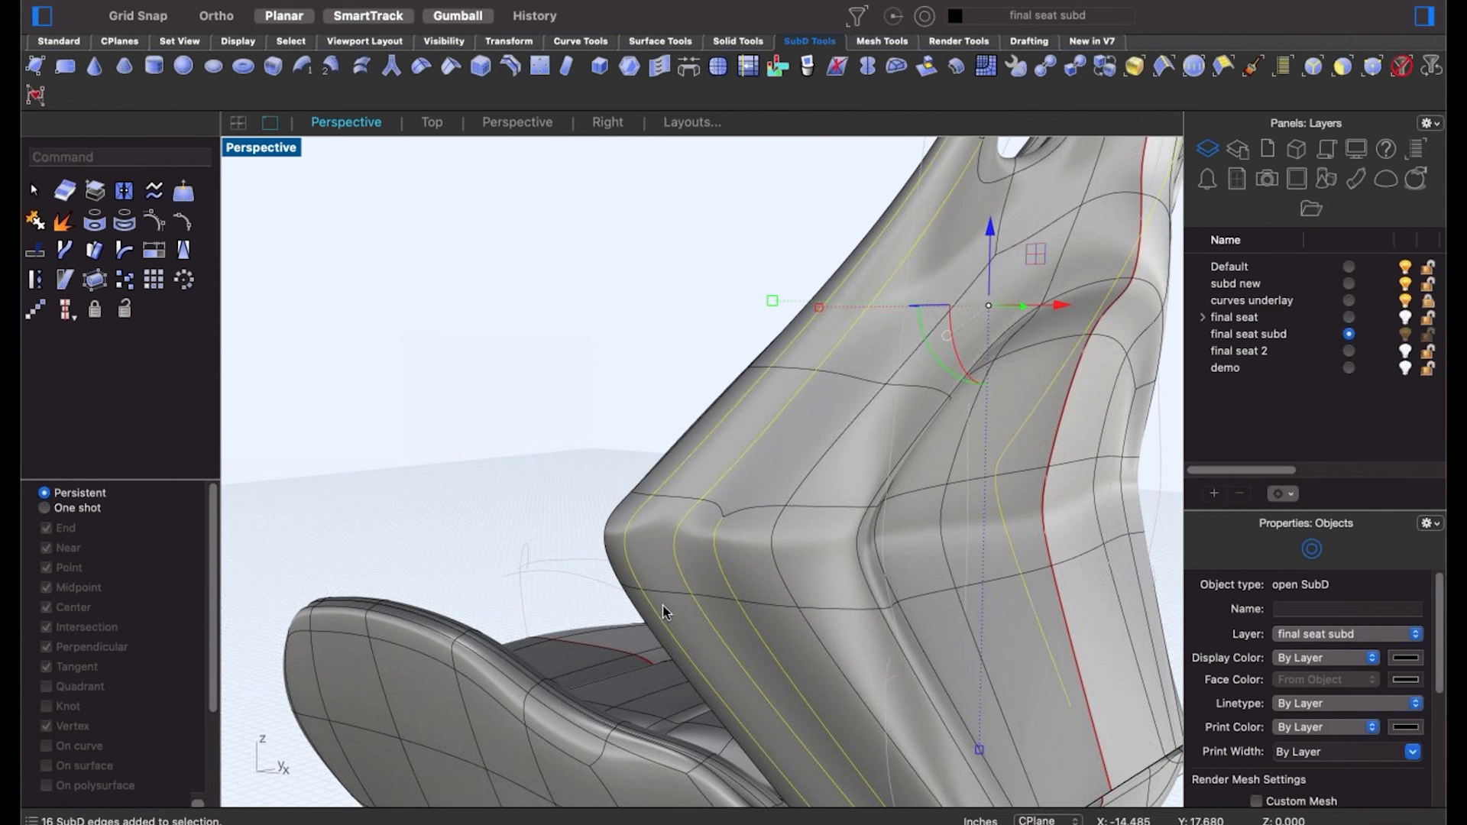
# Highlight the edge loops running from the side bolster inward to the rear recess, inspect them, and clear the selection.
pyautogui.click(760, 640)
pyautogui.keyDown('shift'); pyautogui.keyDown('super'); pyautogui.doubleClick(761, 637); pyautogui.keyUp('super'); pyautogui.keyUp('shift')
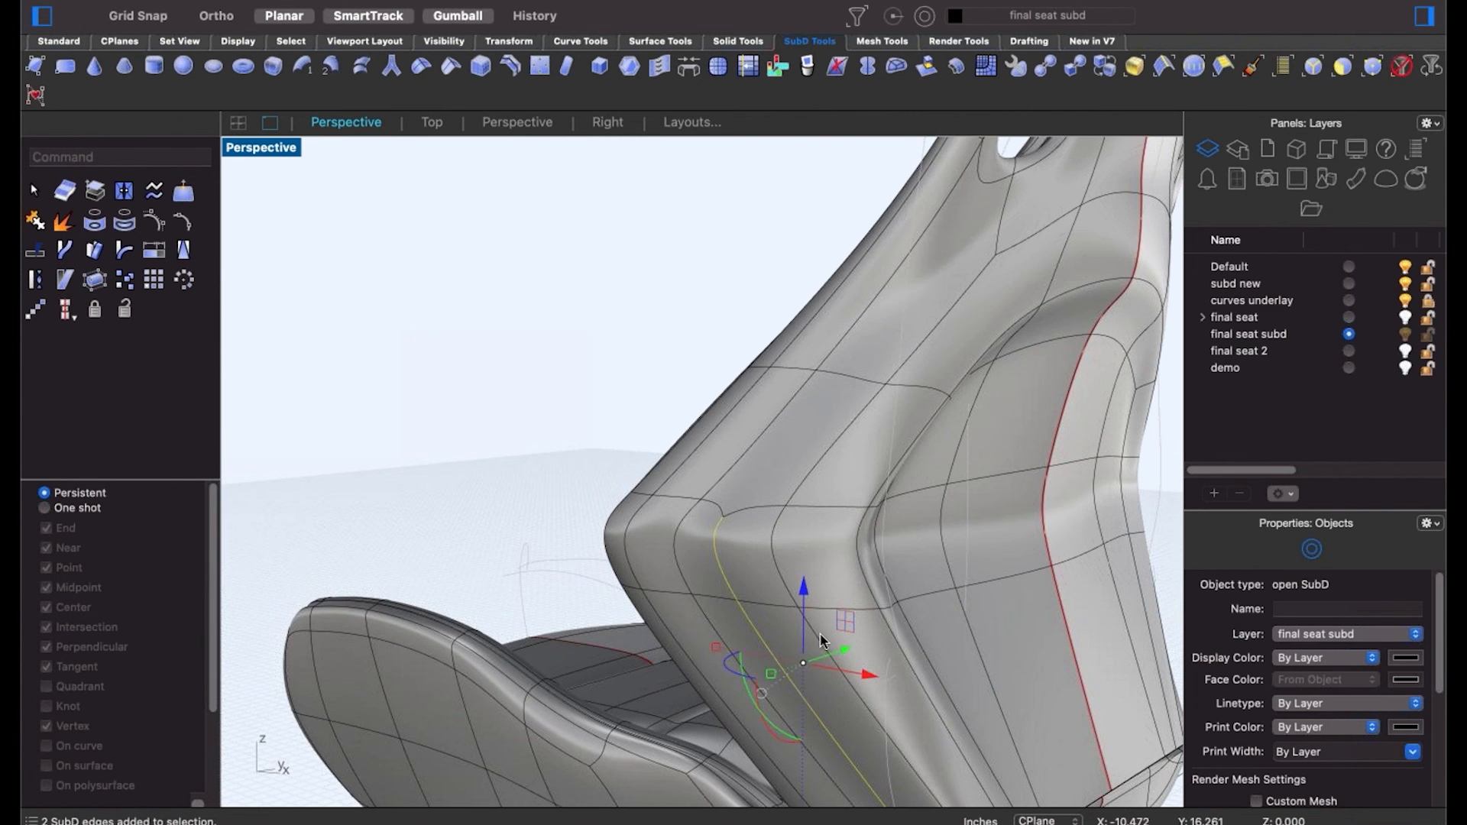
pyautogui.keyDown('shift'); pyautogui.keyDown('super'); pyautogui.doubleClick(821, 640); pyautogui.keyUp('super'); pyautogui.keyUp('shift')
pyautogui.keyDown('shift'); pyautogui.keyDown('super'); pyautogui.doubleClick(897, 644); pyautogui.keyUp('super'); pyautogui.keyUp('shift')
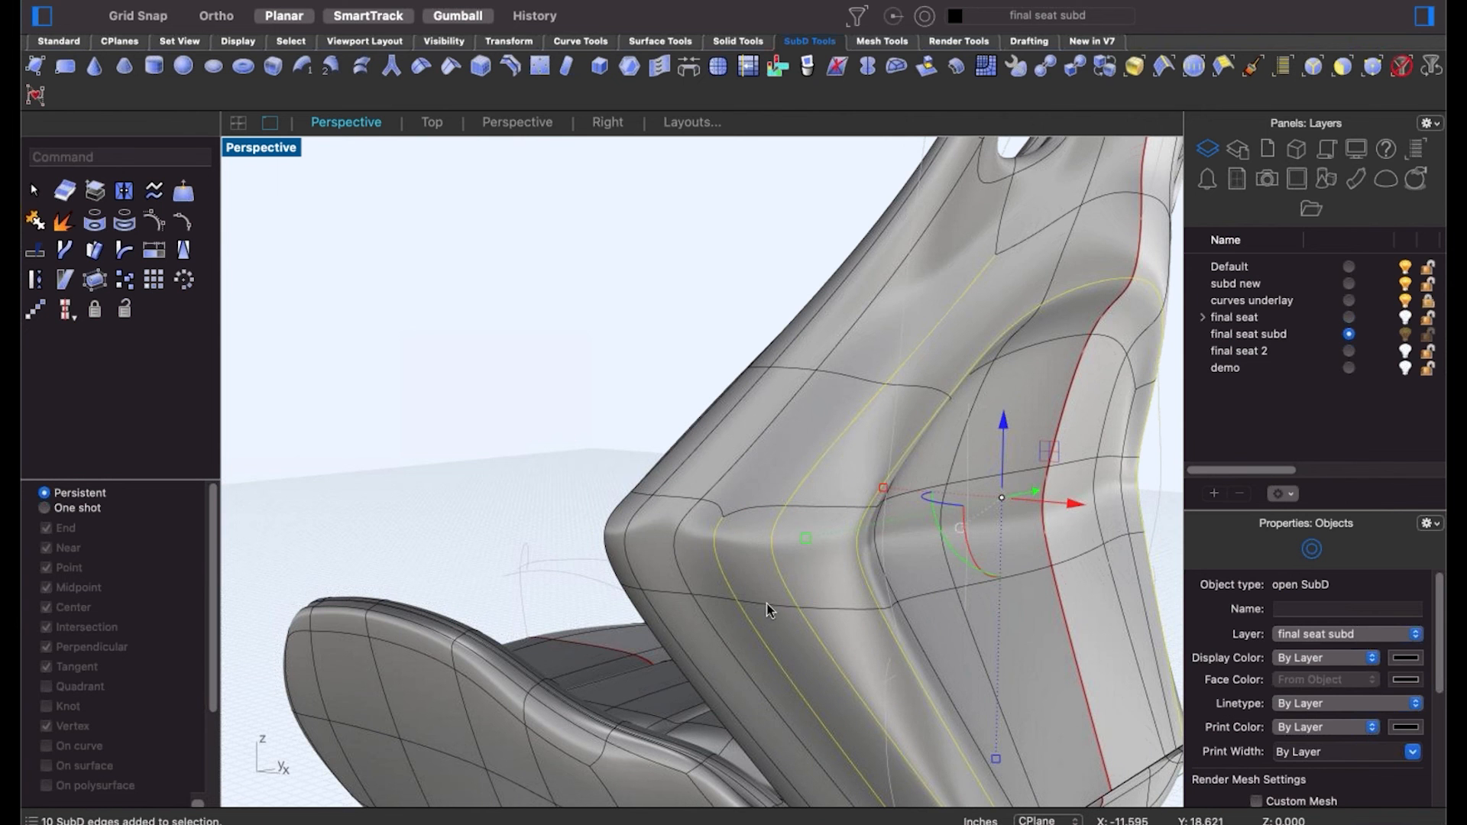
pyautogui.moveTo(725, 586); pyautogui.dragTo(644, 533, button='right')
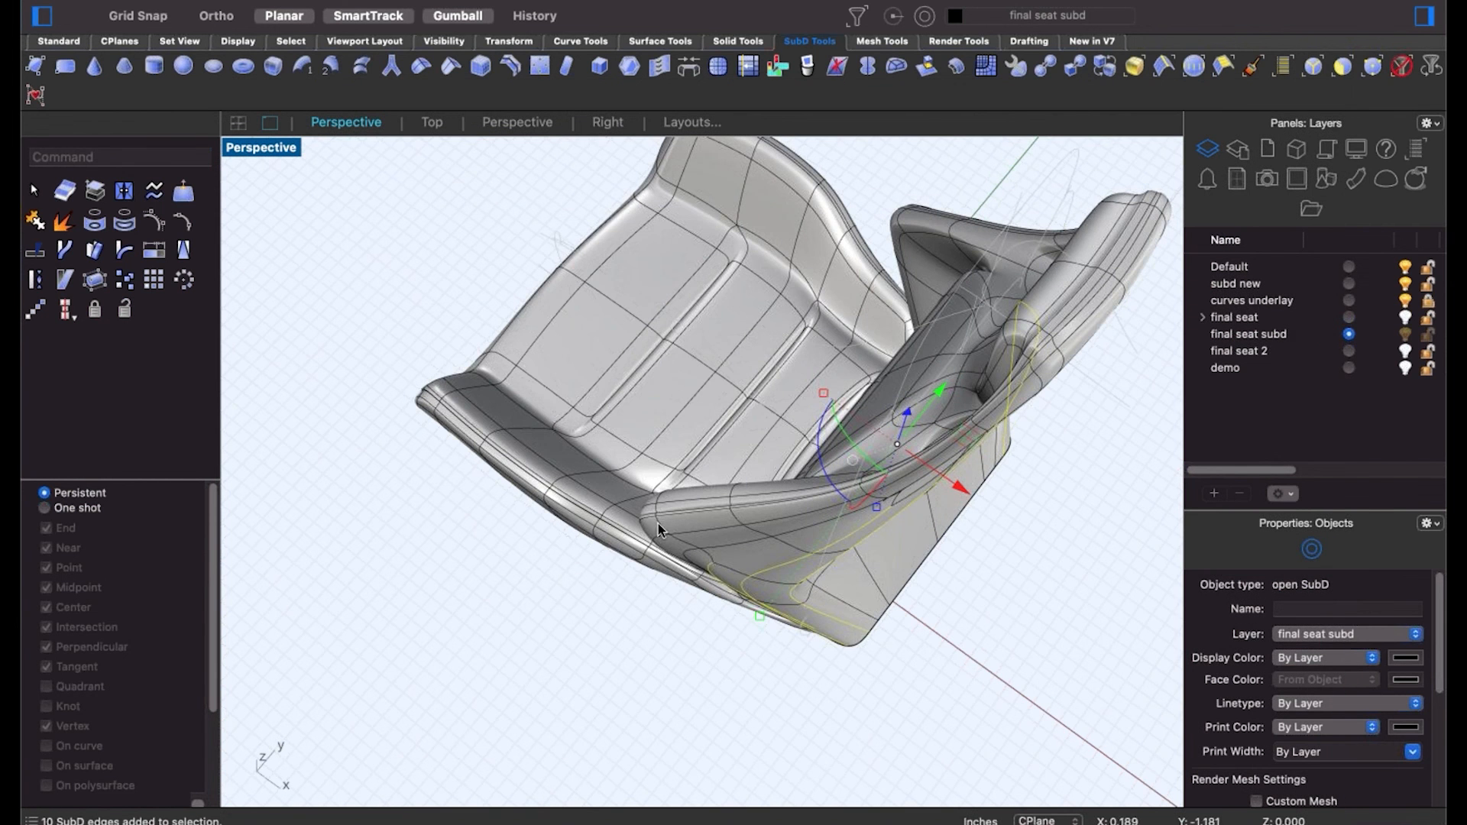
pyautogui.moveTo(718, 563)
pyautogui.mouseDown(button='right')
pyautogui.moveTo(763, 508)
pyautogui.moveTo(979, 550)
pyautogui.moveTo(921, 550)
pyautogui.moveTo(887, 584)
pyautogui.moveTo(910, 560)
pyautogui.moveTo(884, 583)
pyautogui.moveTo(719, 567)
pyautogui.mouseUp(button='right')
pyautogui.press('Escape')
# Examine the edge flow around the headrest openings from the rear and the overall shape of the SubD seat.
pyautogui.scroll(4, 717, 563)
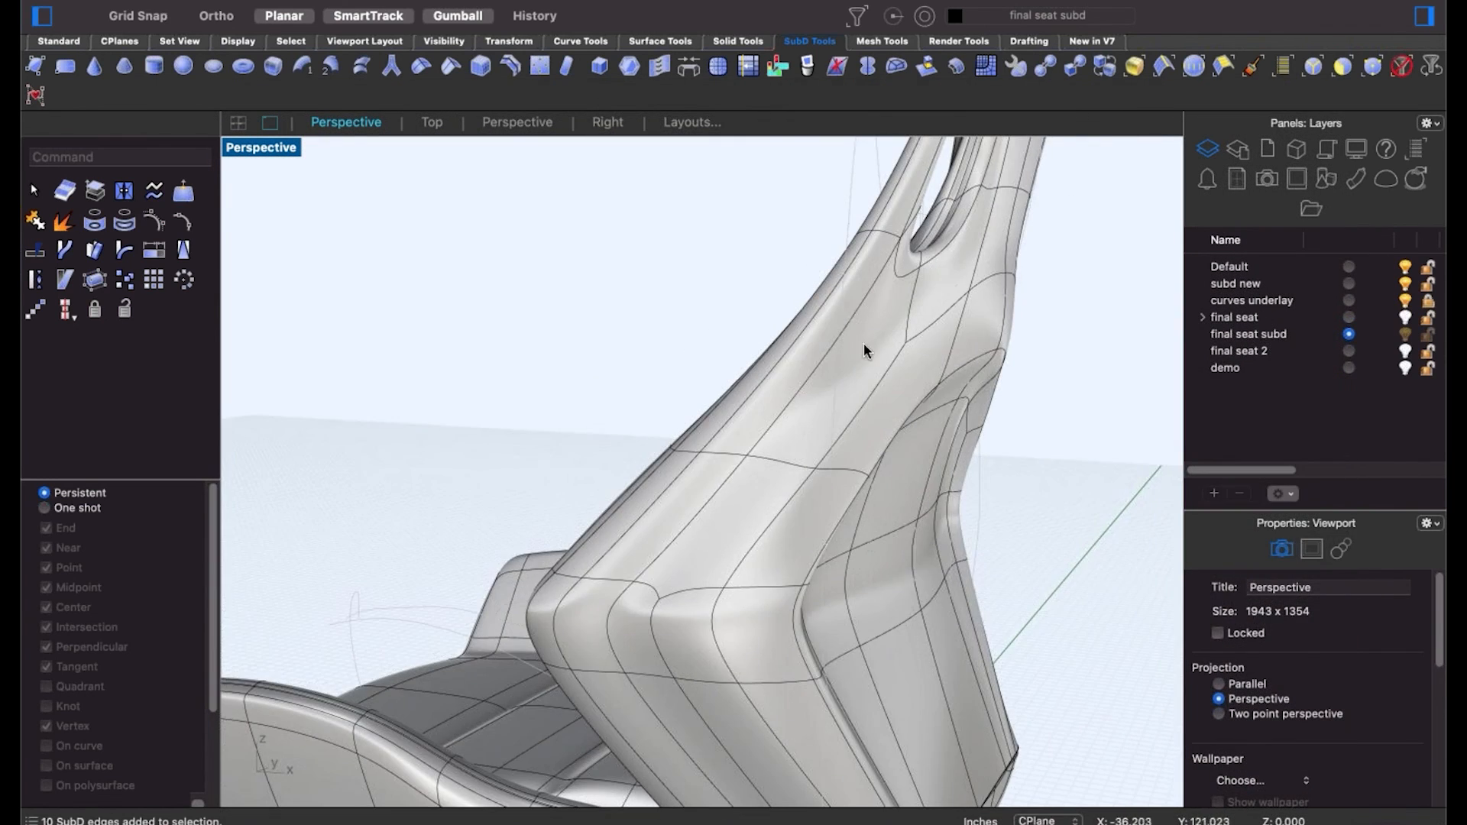
pyautogui.moveTo(872, 426); pyautogui.dragTo(822, 427, button='right')
pyautogui.scroll(-5, 821, 432)
pyautogui.moveTo(795, 514); pyautogui.dragTo(762, 360, button='right')
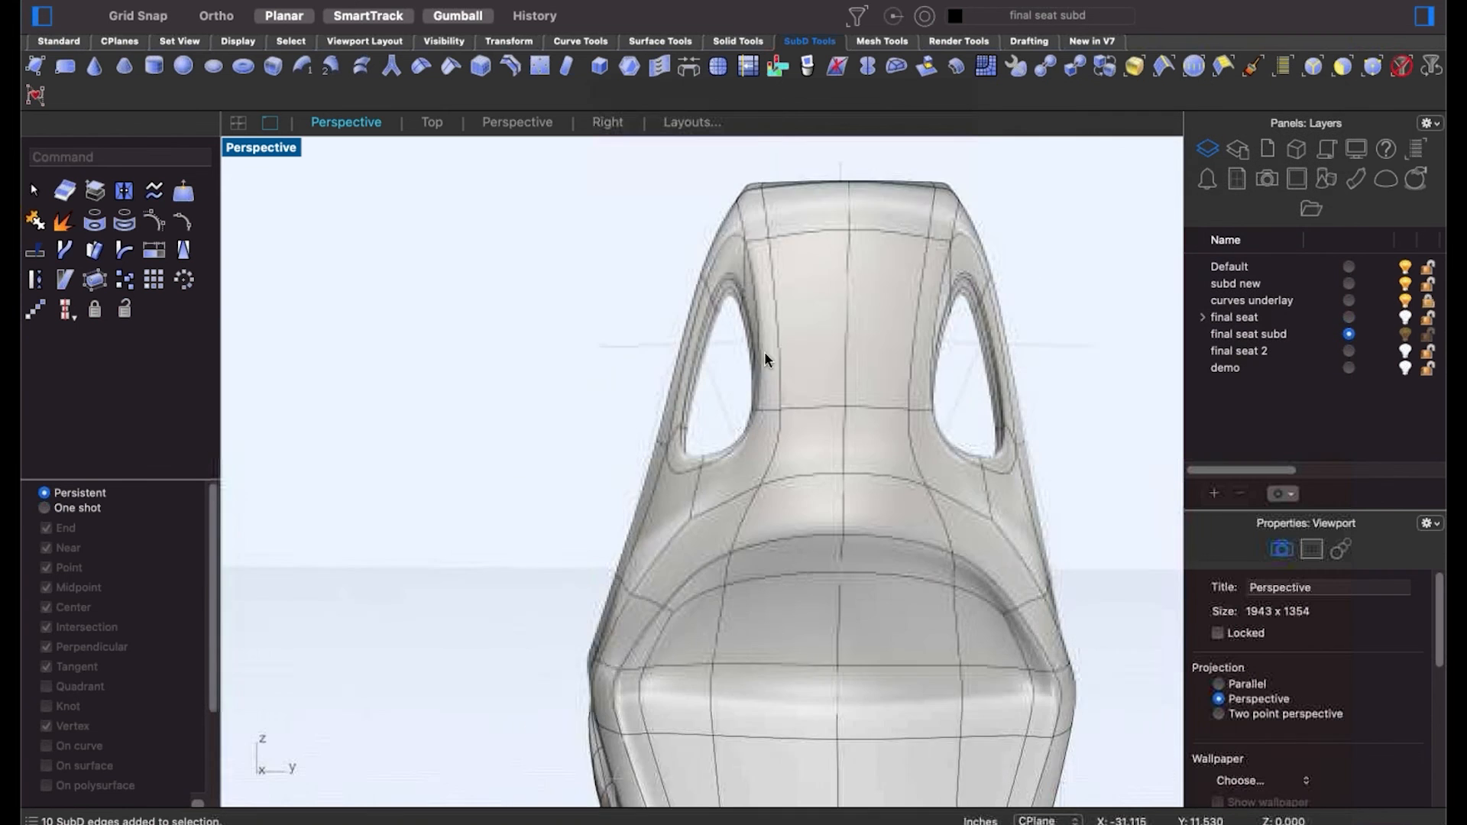
pyautogui.scroll(5, 734, 294)
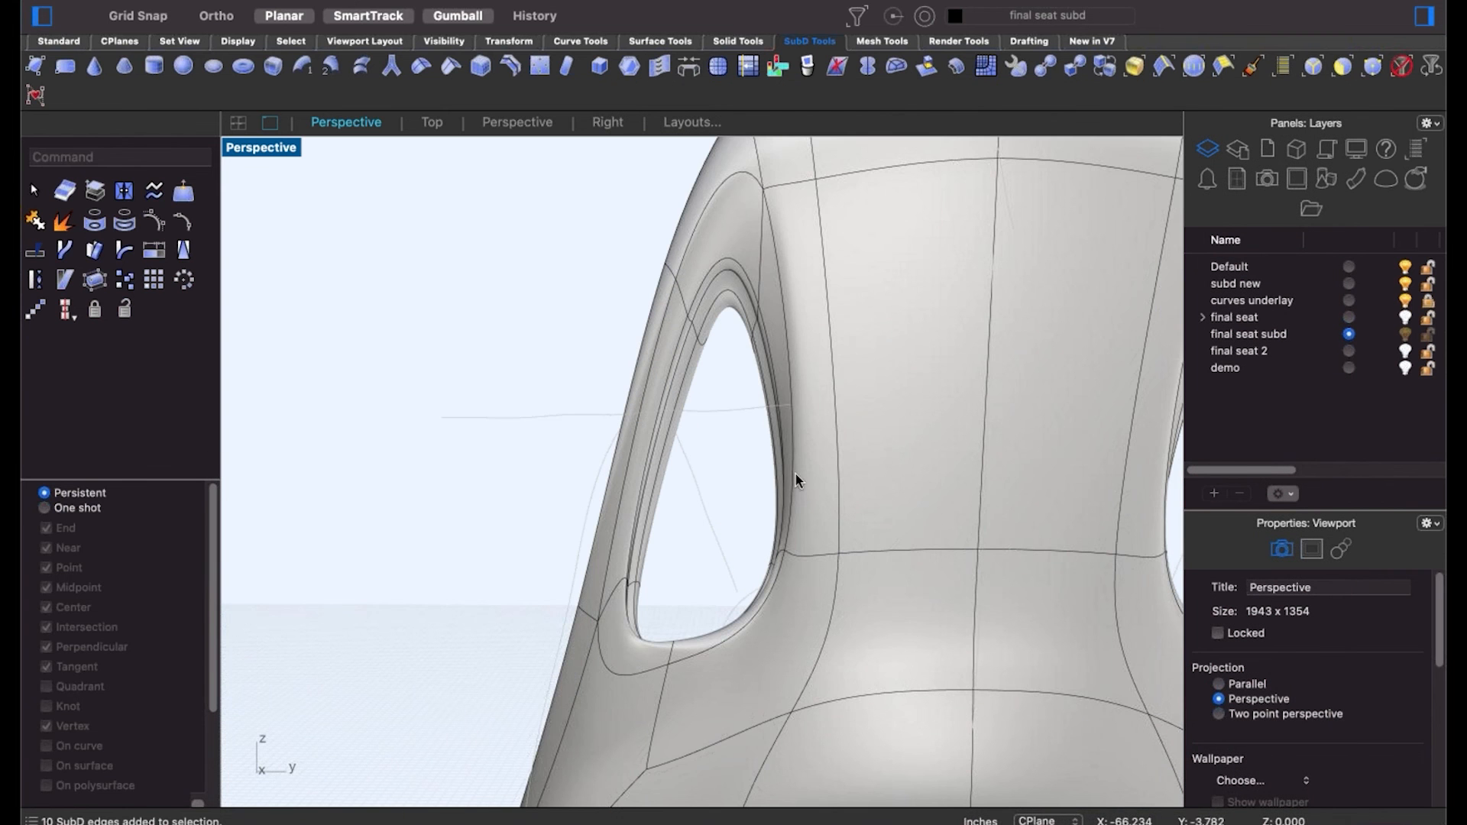
pyautogui.scroll(-5, 721, 373)
pyautogui.moveTo(721, 374); pyautogui.dragTo(1131, 456, button='right')
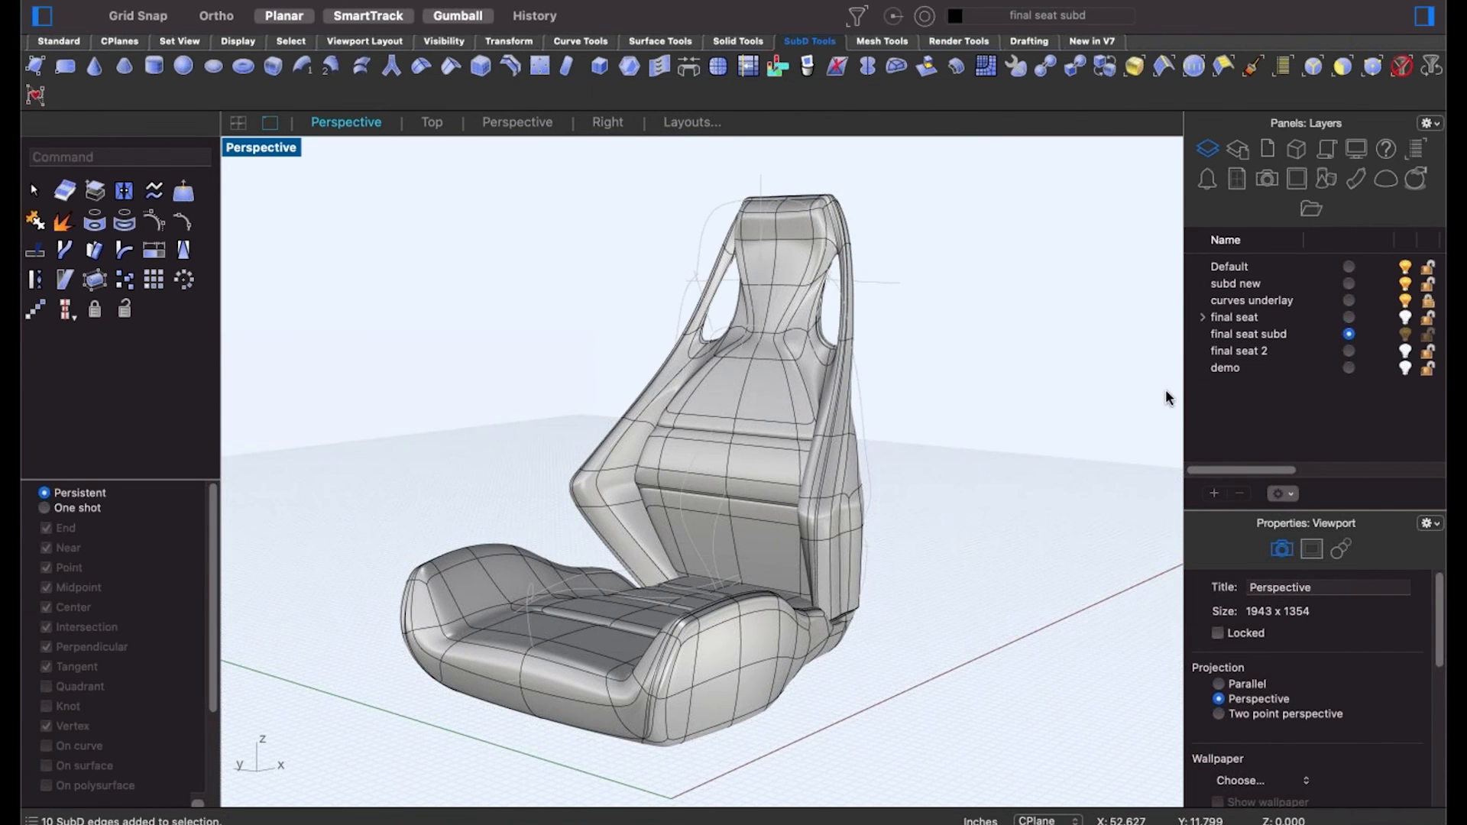
# Make the final seat layer current and hide the final seat subd layer.
pyautogui.click(1349, 317)
pyautogui.click(1405, 334)
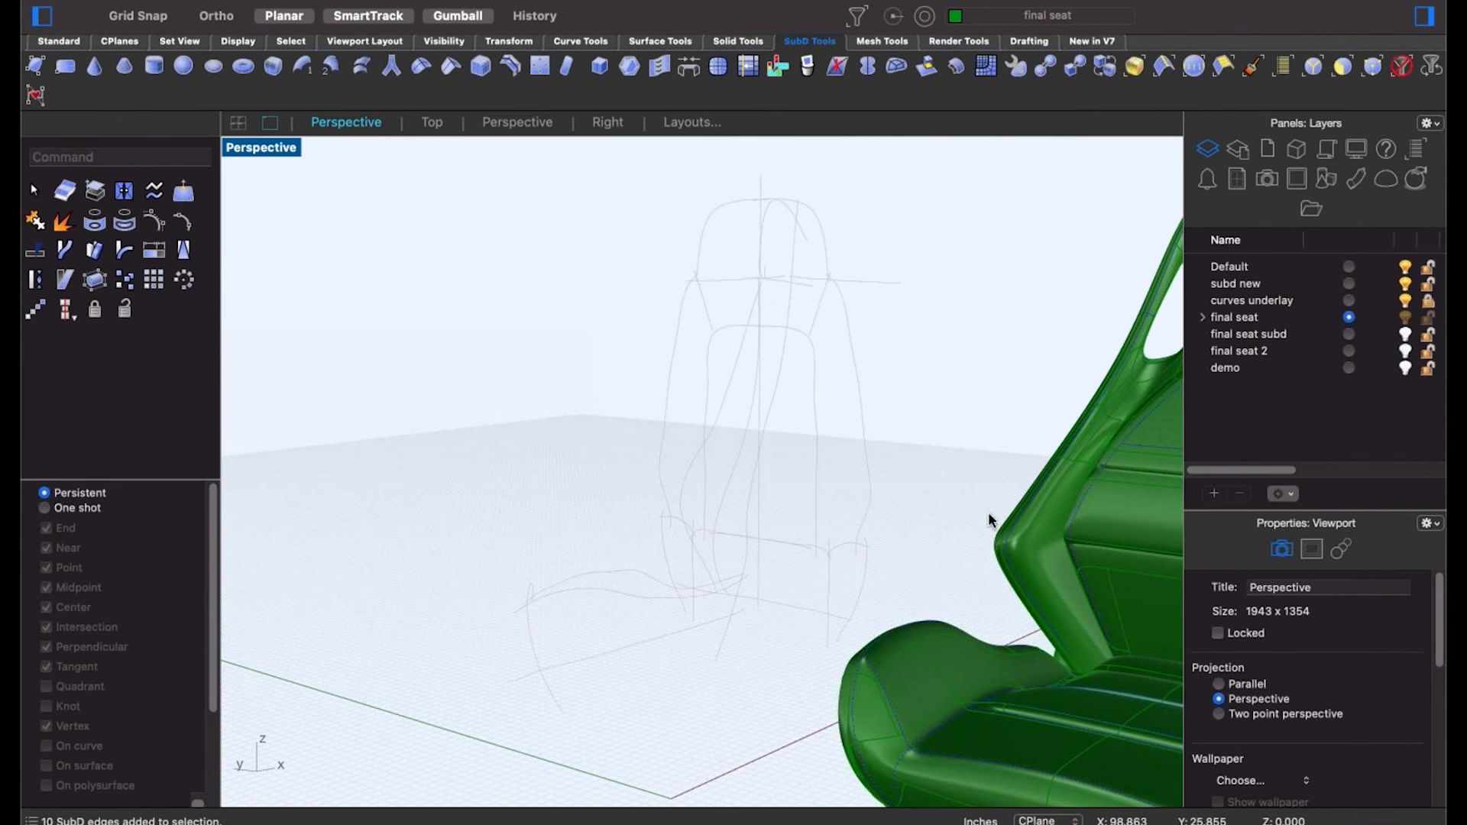
pyautogui.moveTo(989, 517); pyautogui.dragTo(695, 507, button='right')
pyautogui.scroll(-3, 645, 463)
pyautogui.scroll(3, 703, 480)
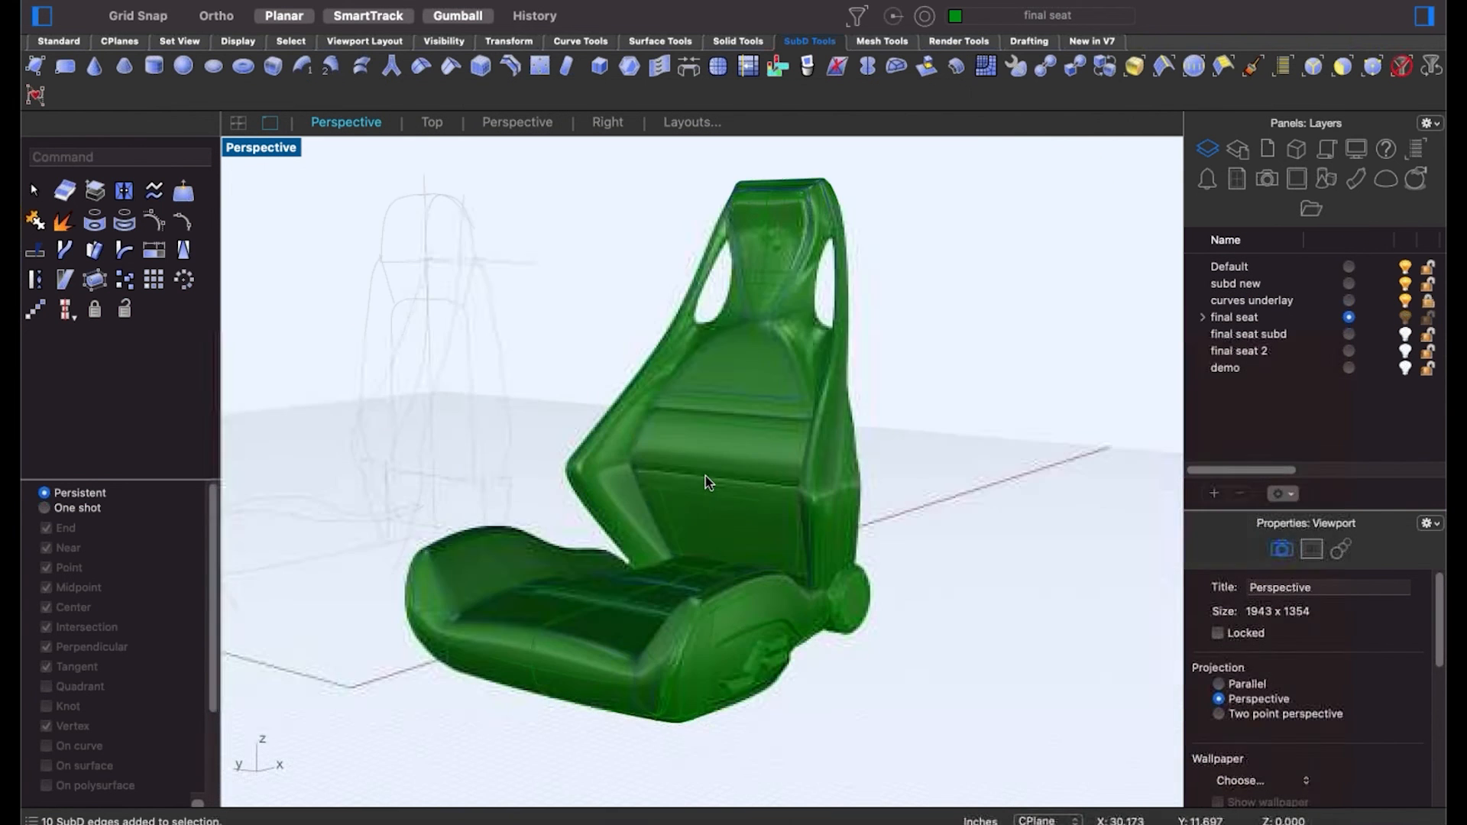
# Set the Perspective viewport's display mode to Rendered and inspect the final seat from several sides.
pyautogui.click(268, 150)
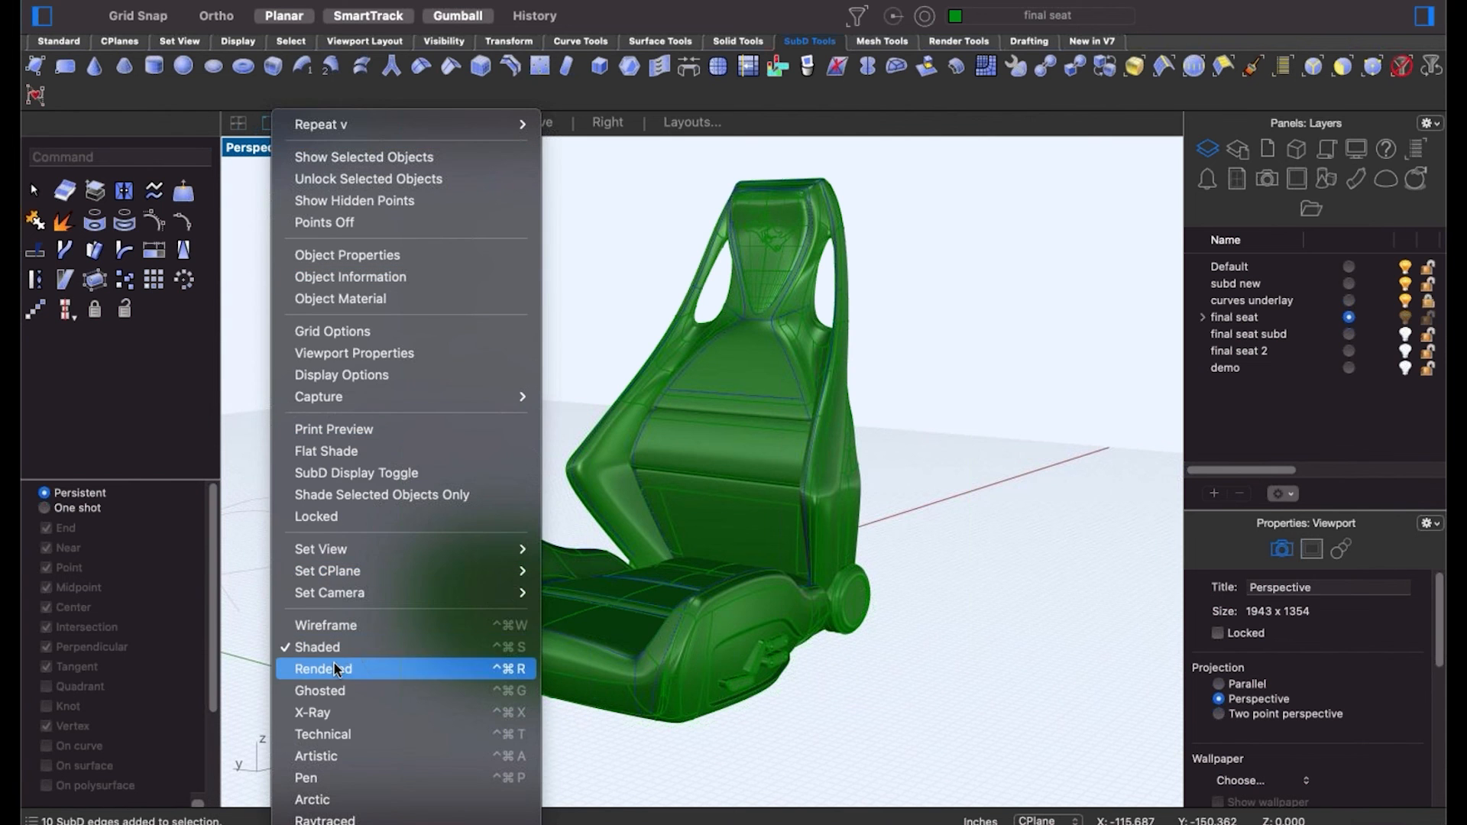
pyautogui.click(366, 669)
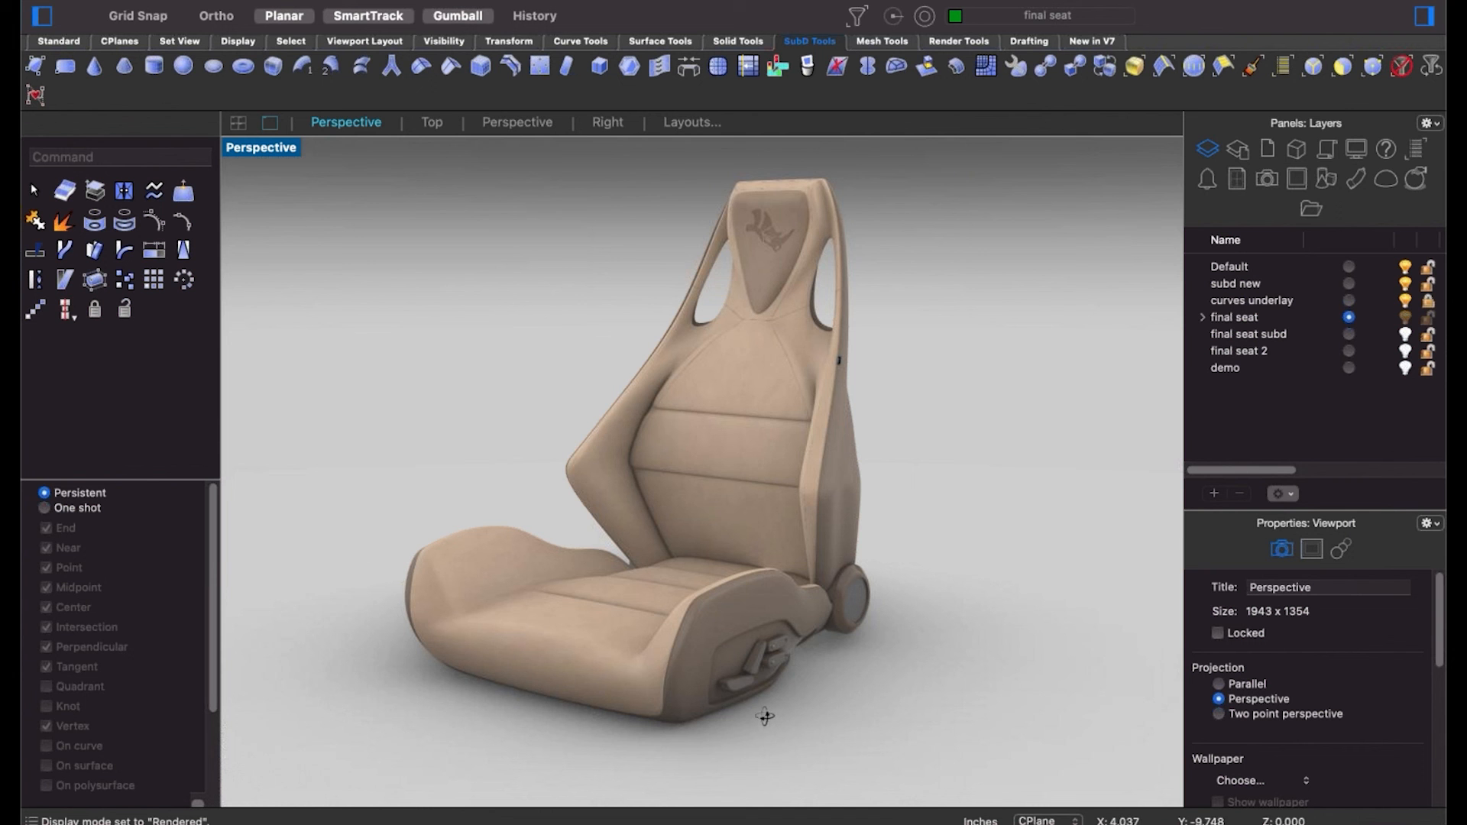
pyautogui.moveTo(760, 704); pyautogui.dragTo(480, 588, button='right')
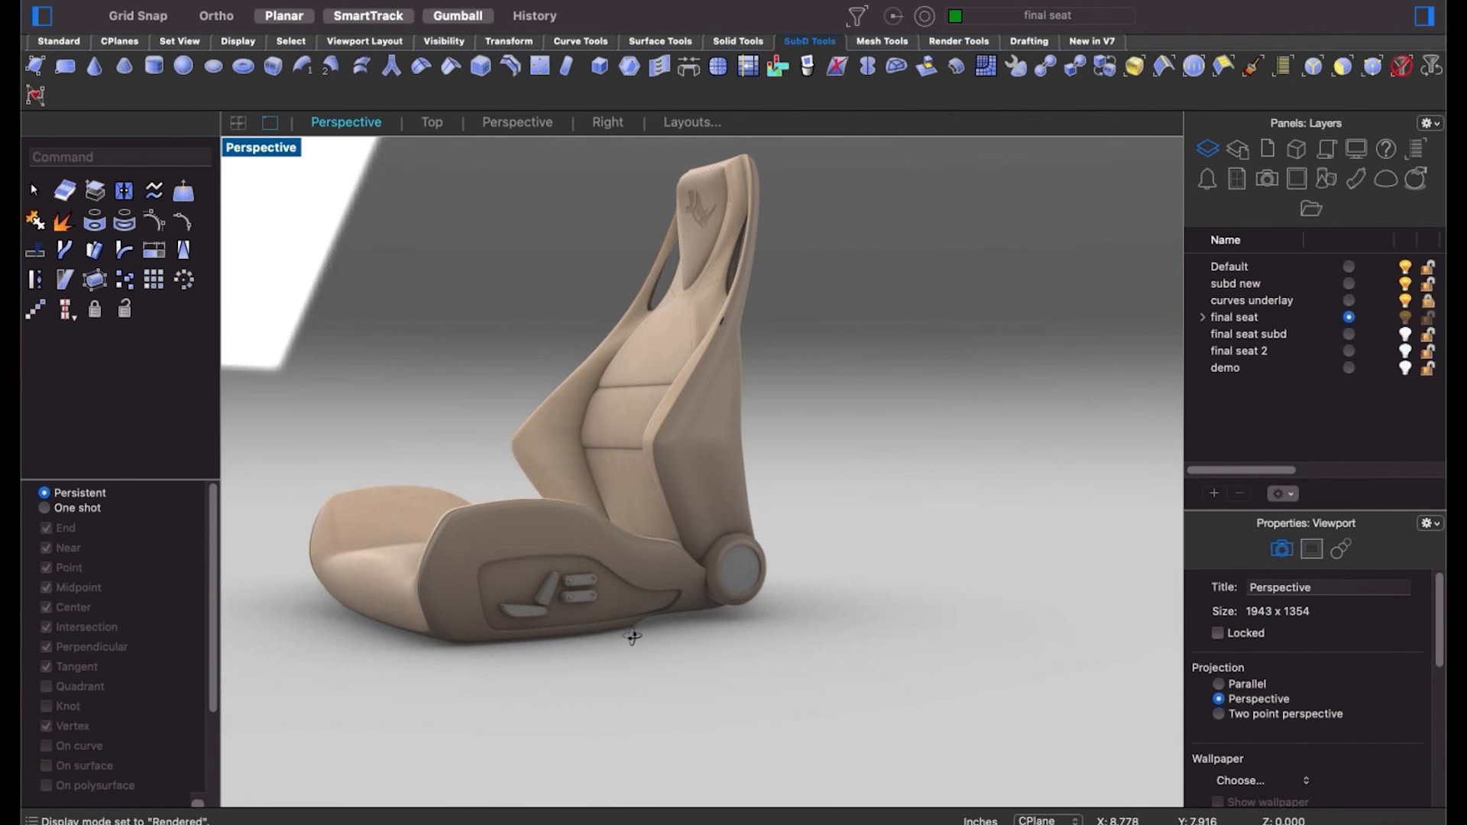
pyautogui.moveTo(632, 636); pyautogui.dragTo(611, 609, button='right')
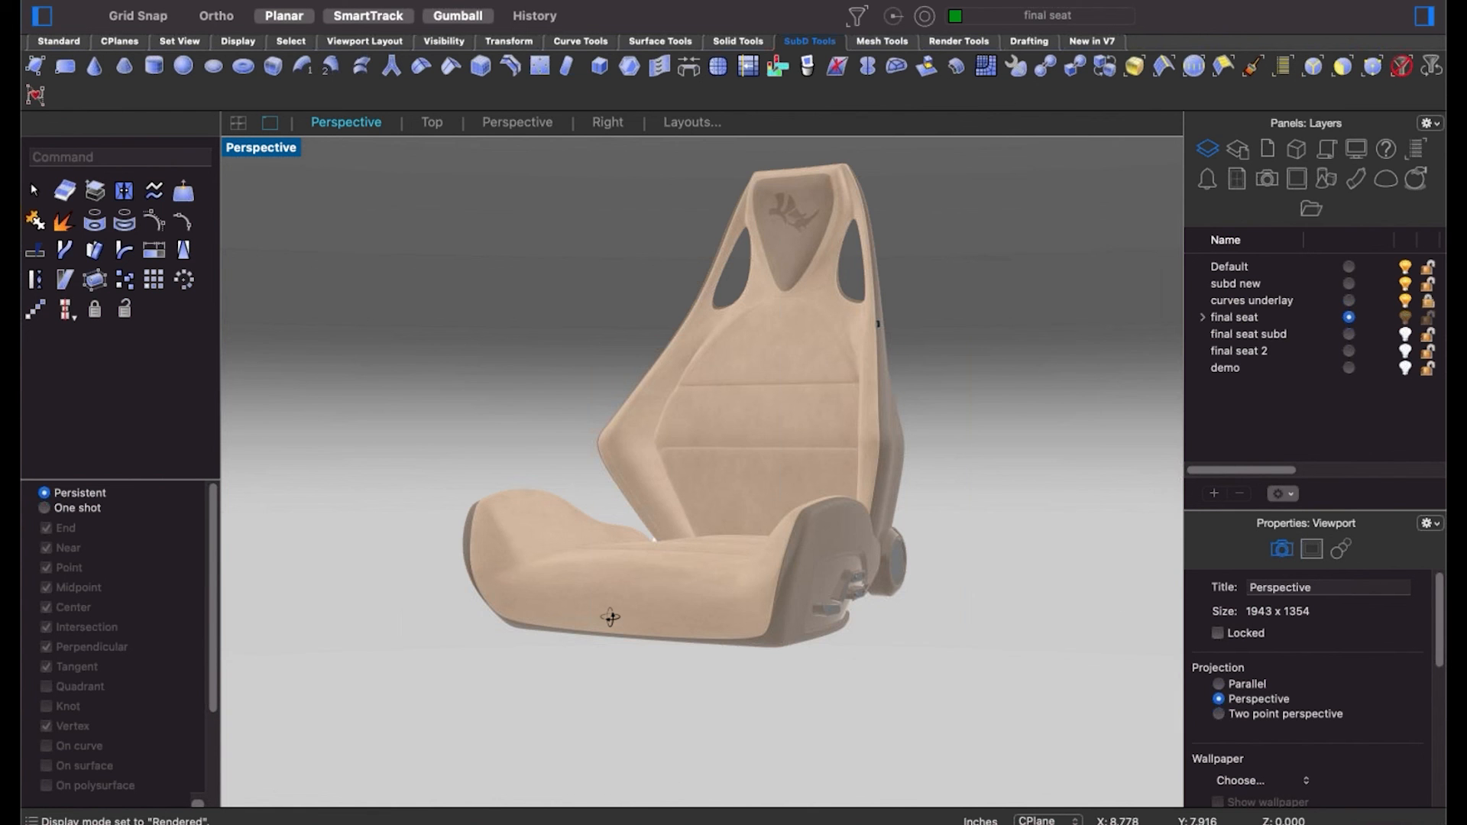
pyautogui.moveTo(610, 616); pyautogui.dragTo(609, 621, button='right')
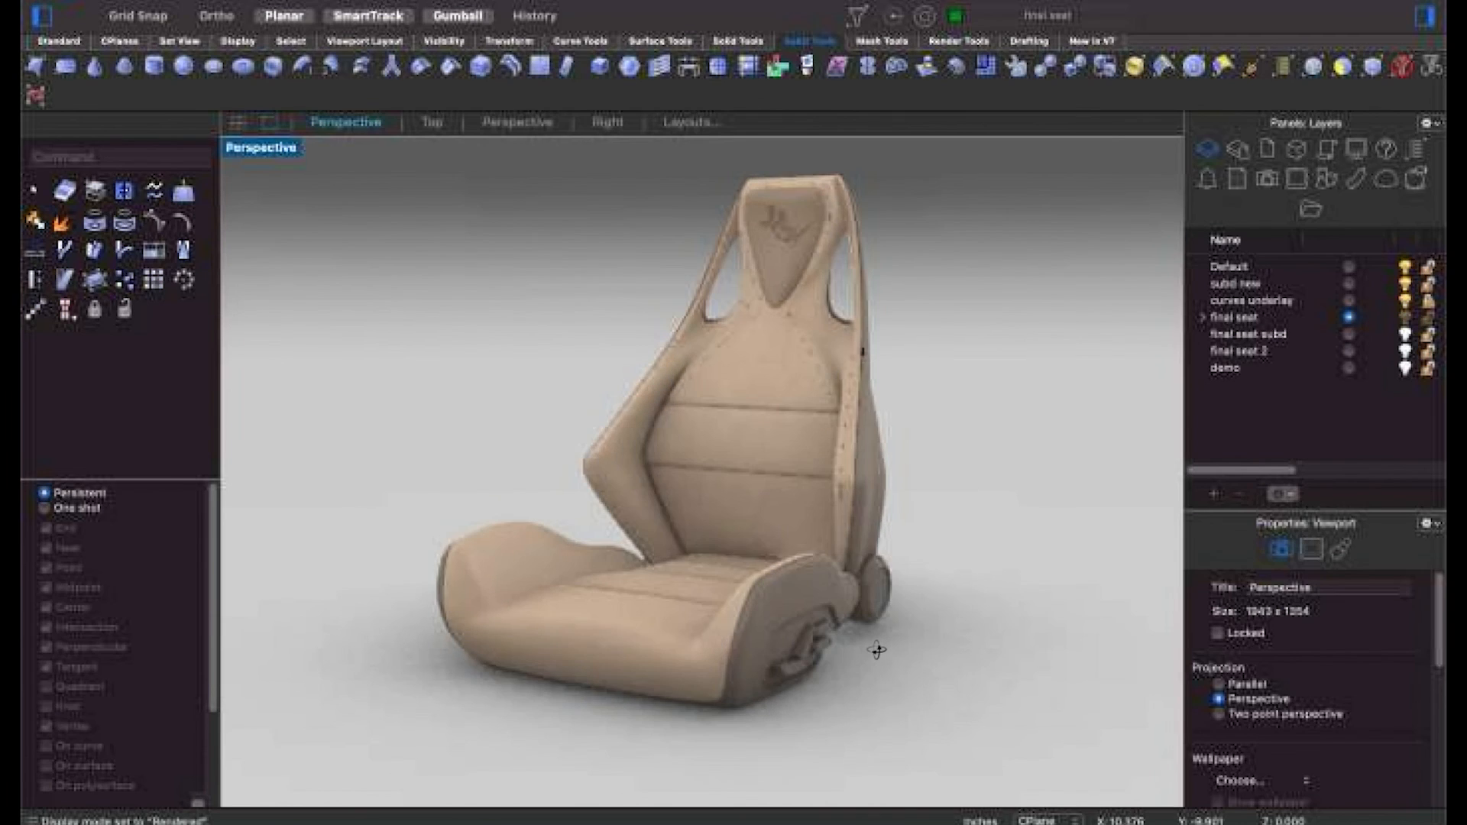
pyautogui.moveTo(877, 649); pyautogui.dragTo(488, 649, button='right')
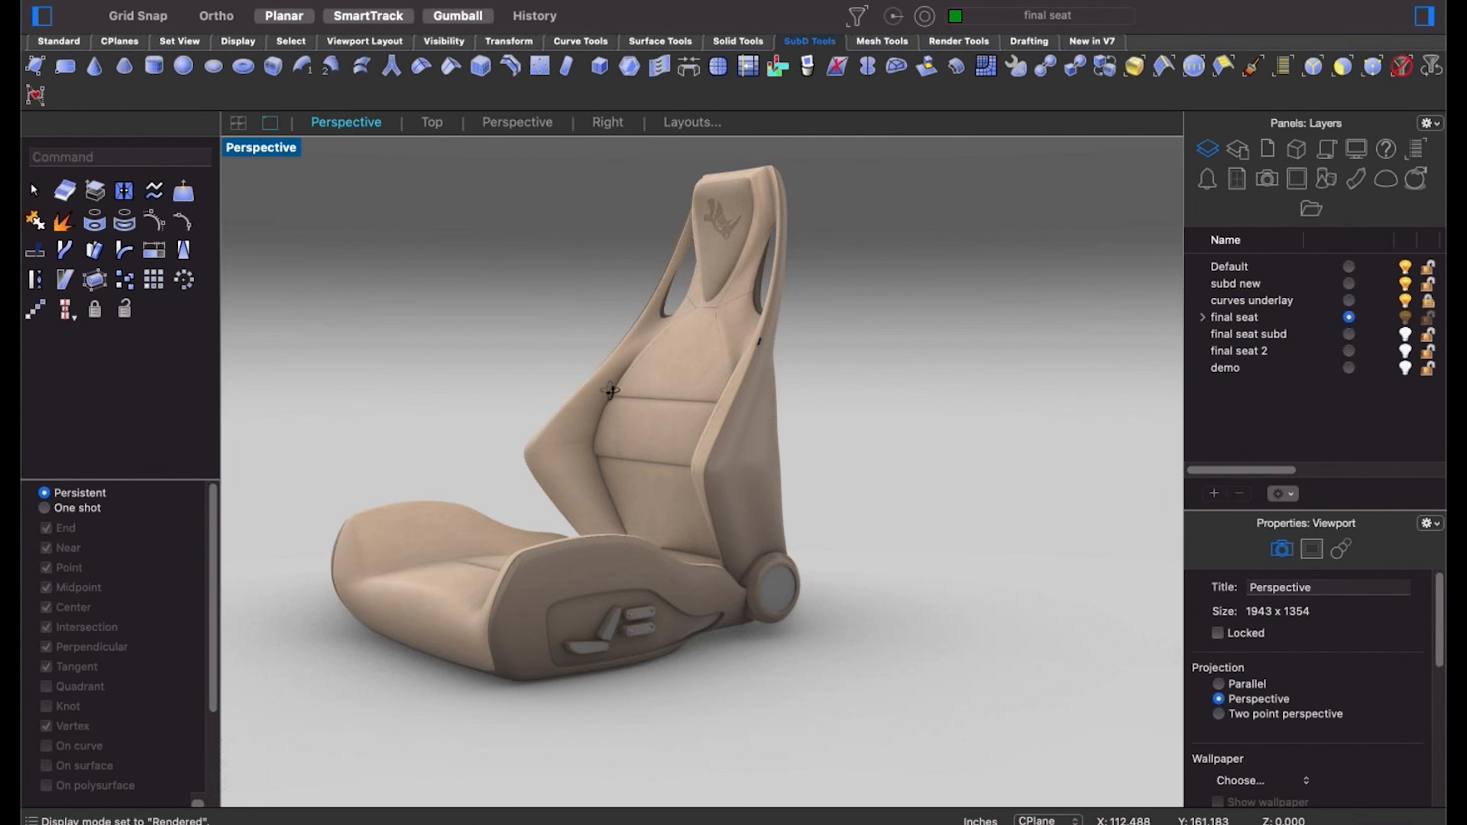
pyautogui.moveTo(617, 394); pyautogui.dragTo(604, 394, button='right')
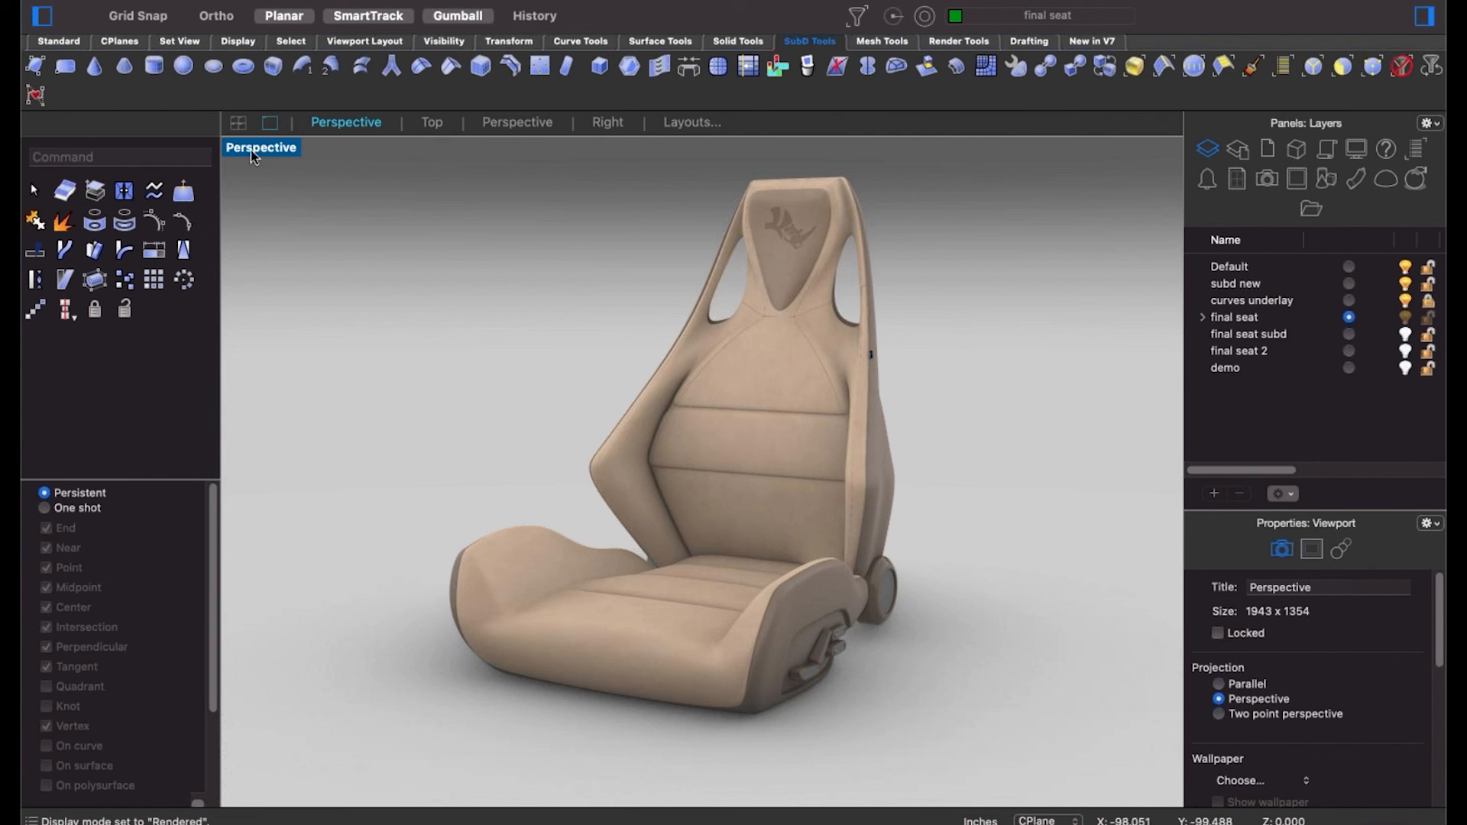
# Set the viewport's display mode to Wireframe and switch it to the Front view.
pyautogui.rightClick(280, 148)
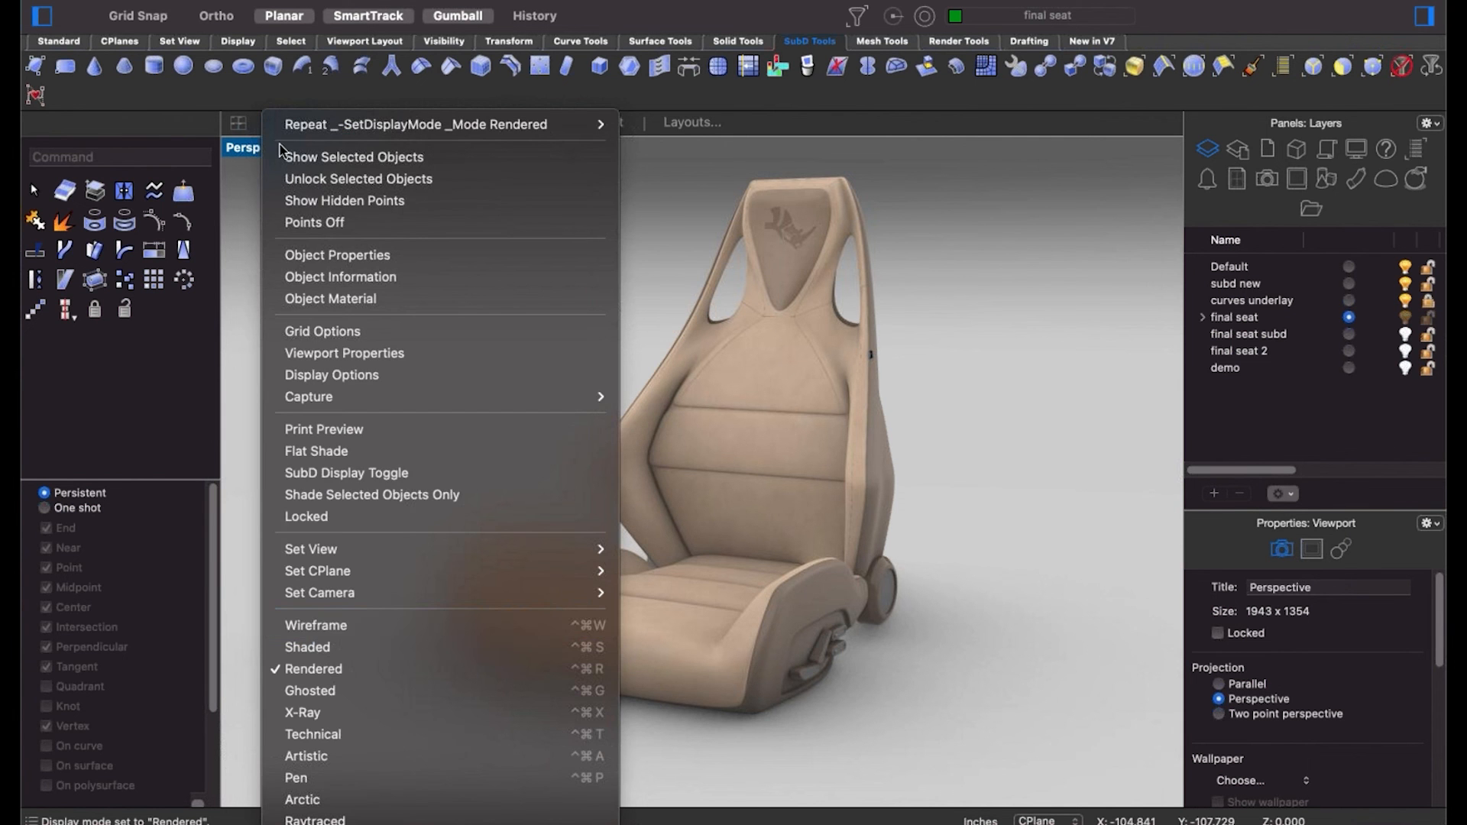
pyautogui.click(331, 626)
pyautogui.keyDown('shift'); pyautogui.moveTo(499, 498); pyautogui.dragTo(561, 557, button='right'); pyautogui.keyUp('shift')
pyautogui.hotkey('ctrl', 'F2')
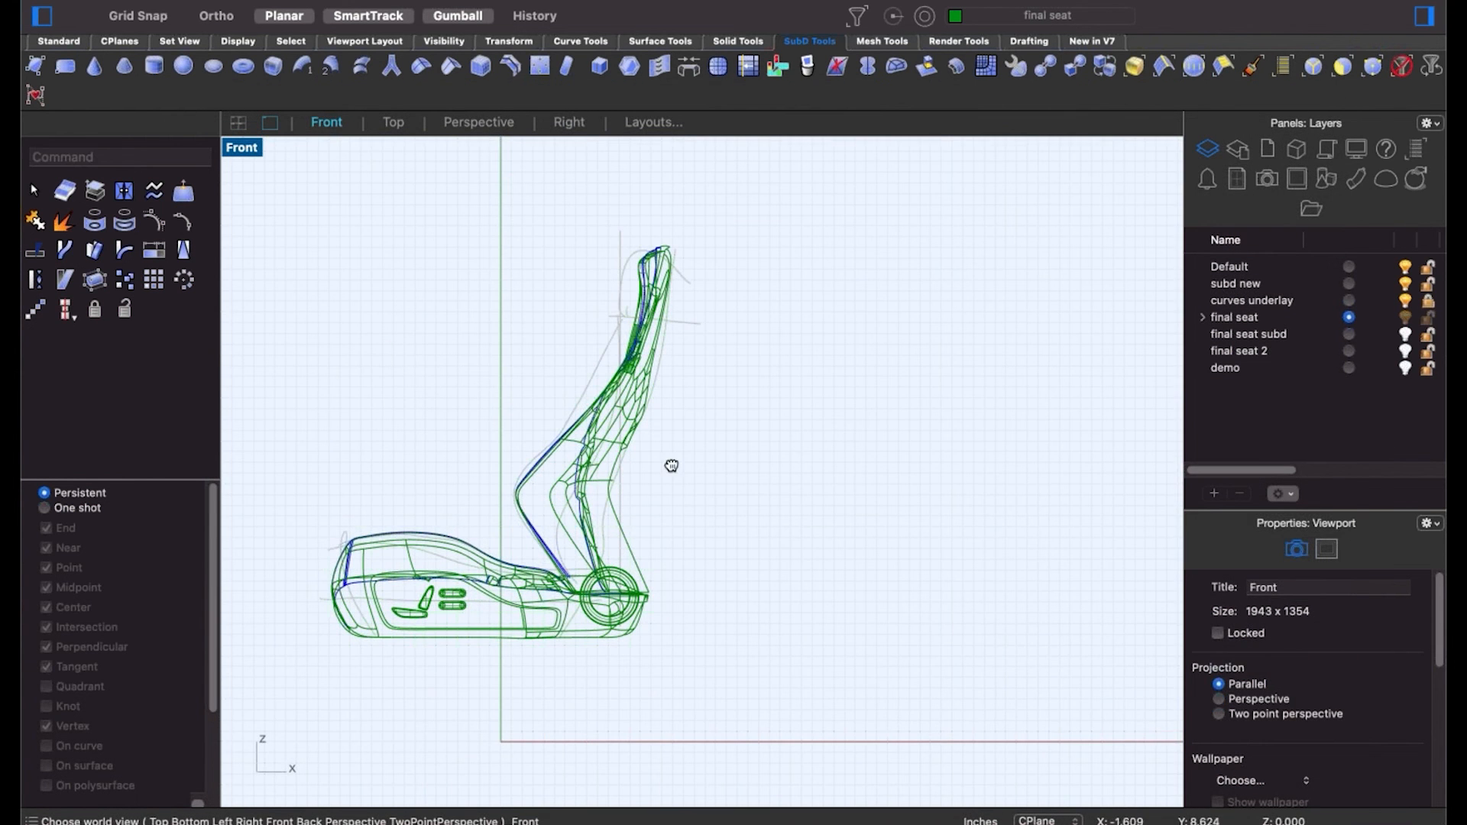
# Draw a degree 3 control point curve beside the seat, running up and across with many closely spaced points around its corner.
pyautogui.moveTo(672, 465); pyautogui.dragTo(953, 577, button='right')
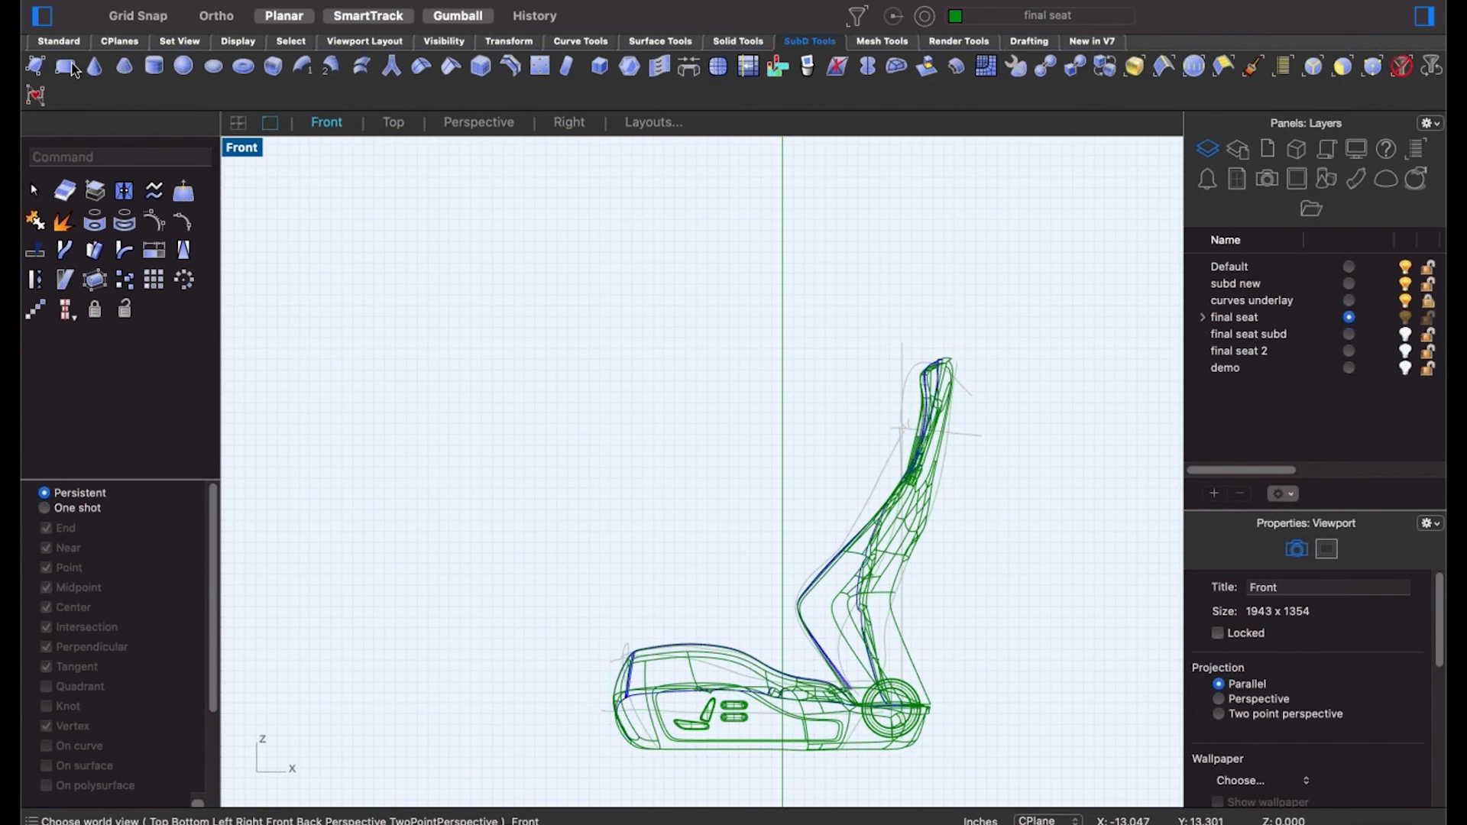
pyautogui.click(58, 41)
pyautogui.click(125, 160)
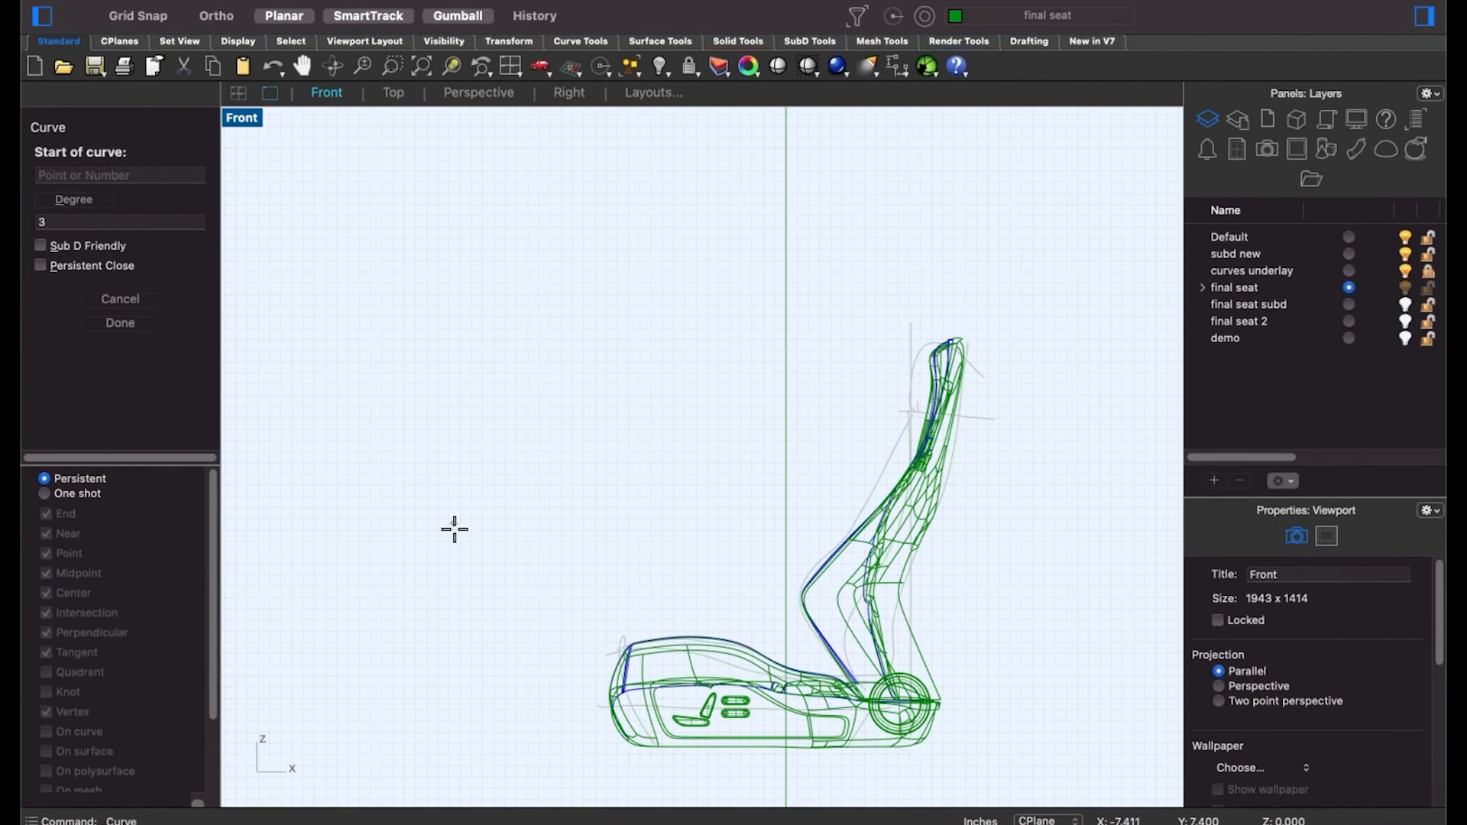
pyautogui.click(454, 529)
pyautogui.click(449, 320)
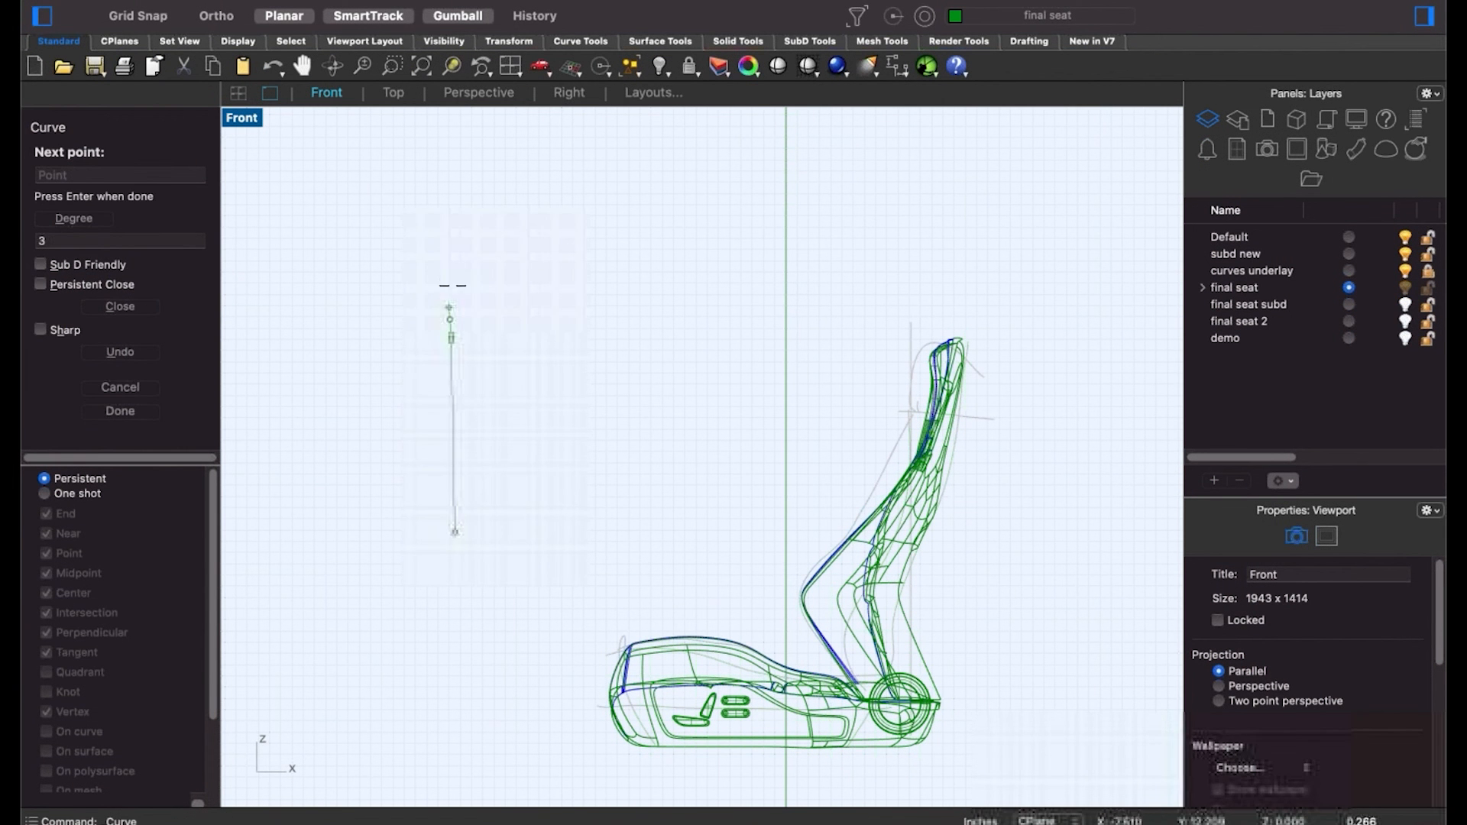
pyautogui.click(449, 306)
pyautogui.click(451, 295)
pyautogui.click(455, 279)
pyautogui.click(465, 264)
pyautogui.click(482, 254)
pyautogui.click(517, 249)
pyautogui.click(552, 246)
pyautogui.click(605, 249)
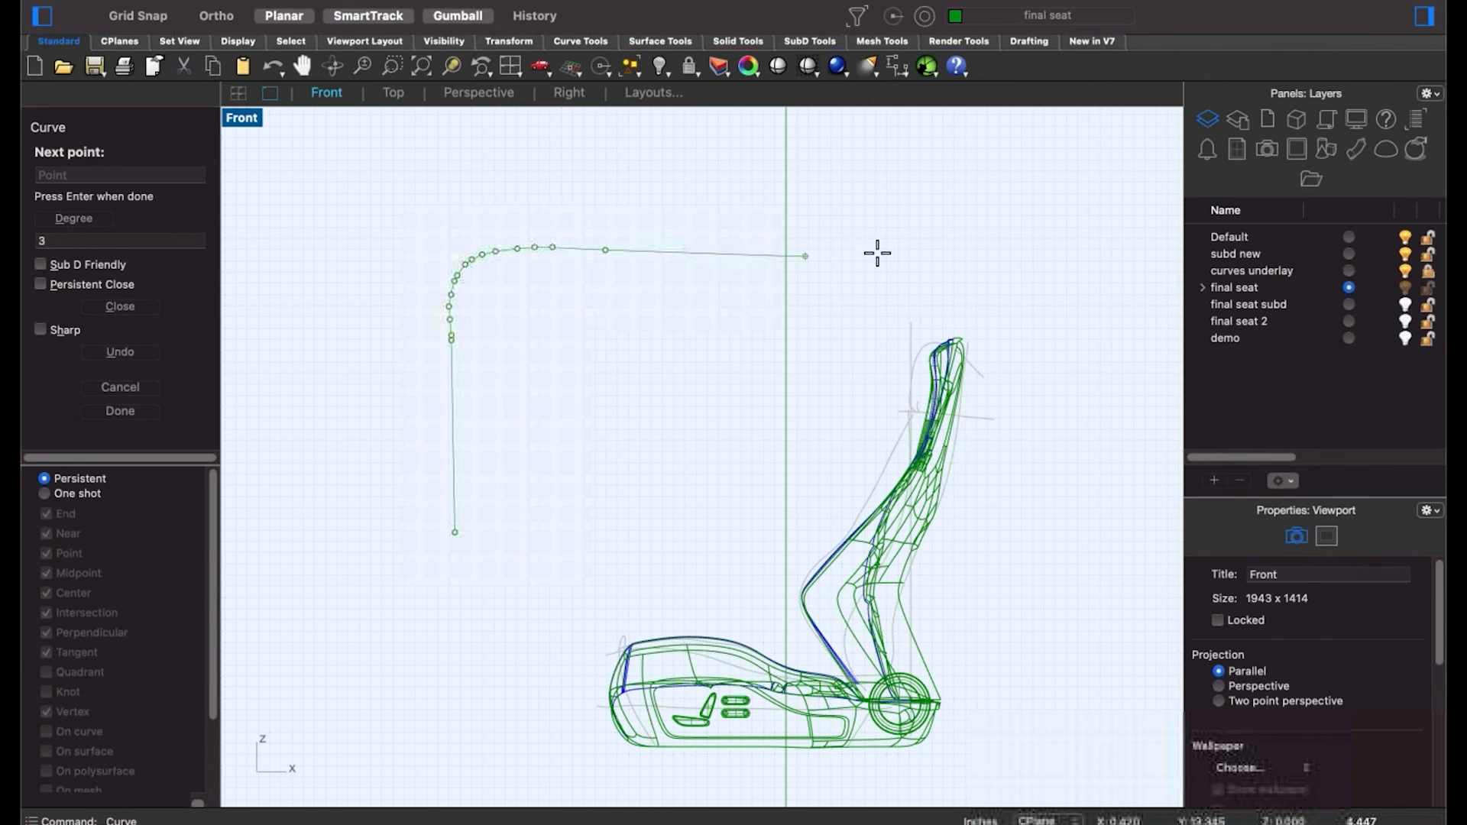
pyautogui.click(923, 250)
pyautogui.press('Return')
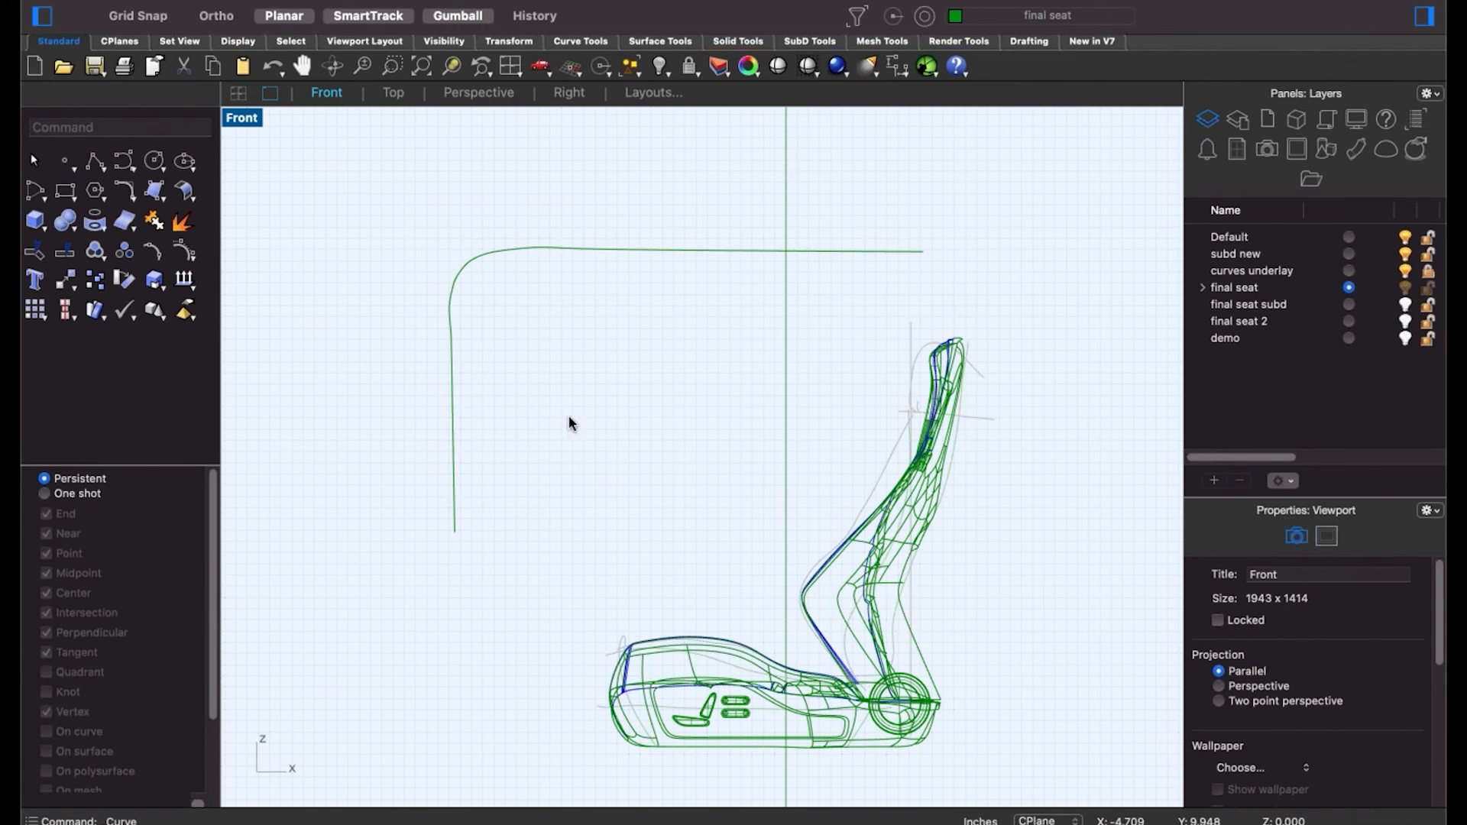
# Select the dense curve to examine the distribution of its control points.
pyautogui.moveTo(616, 213); pyautogui.dragTo(565, 328)
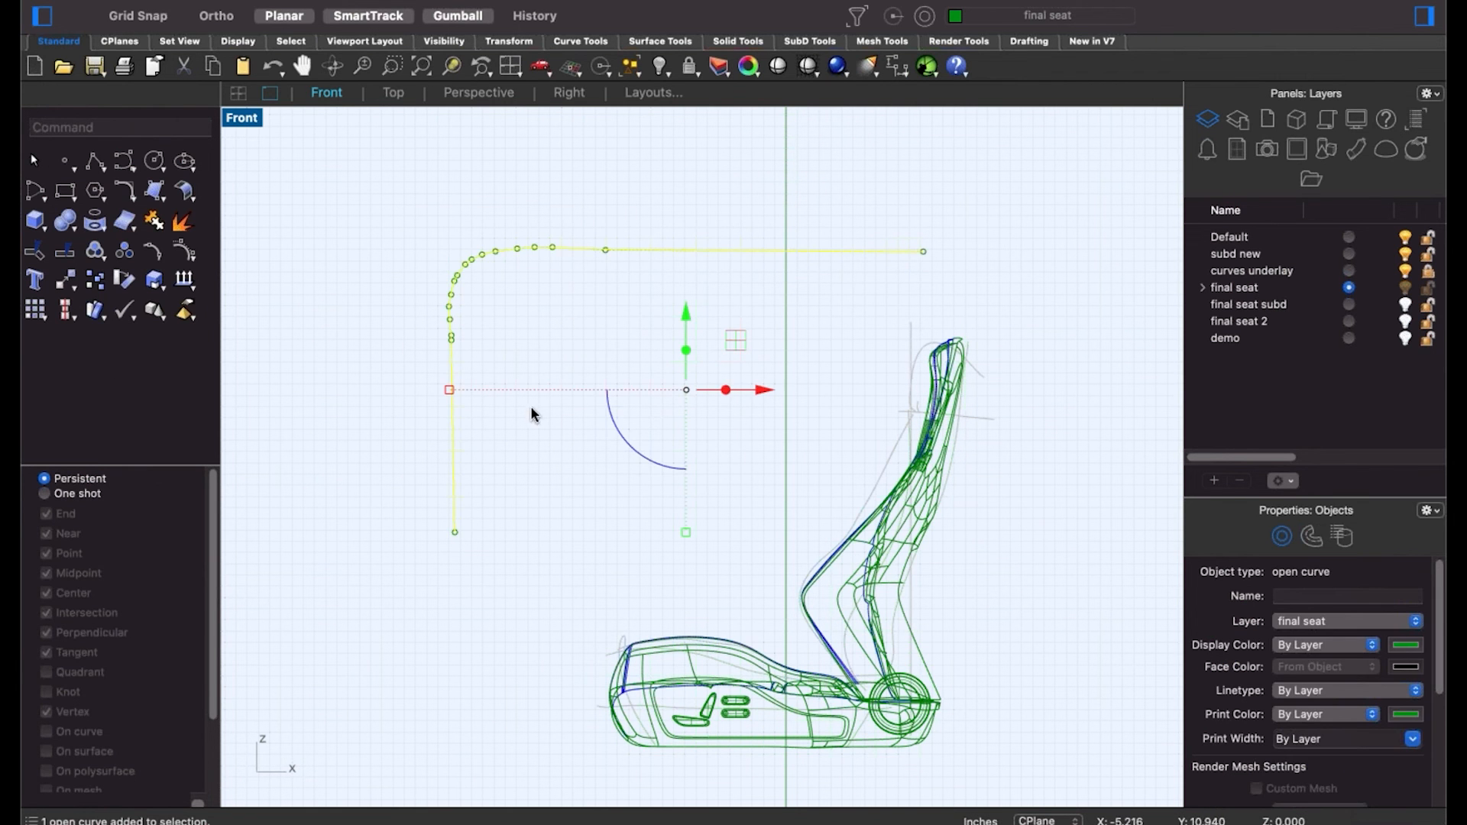
pyautogui.click(556, 482)
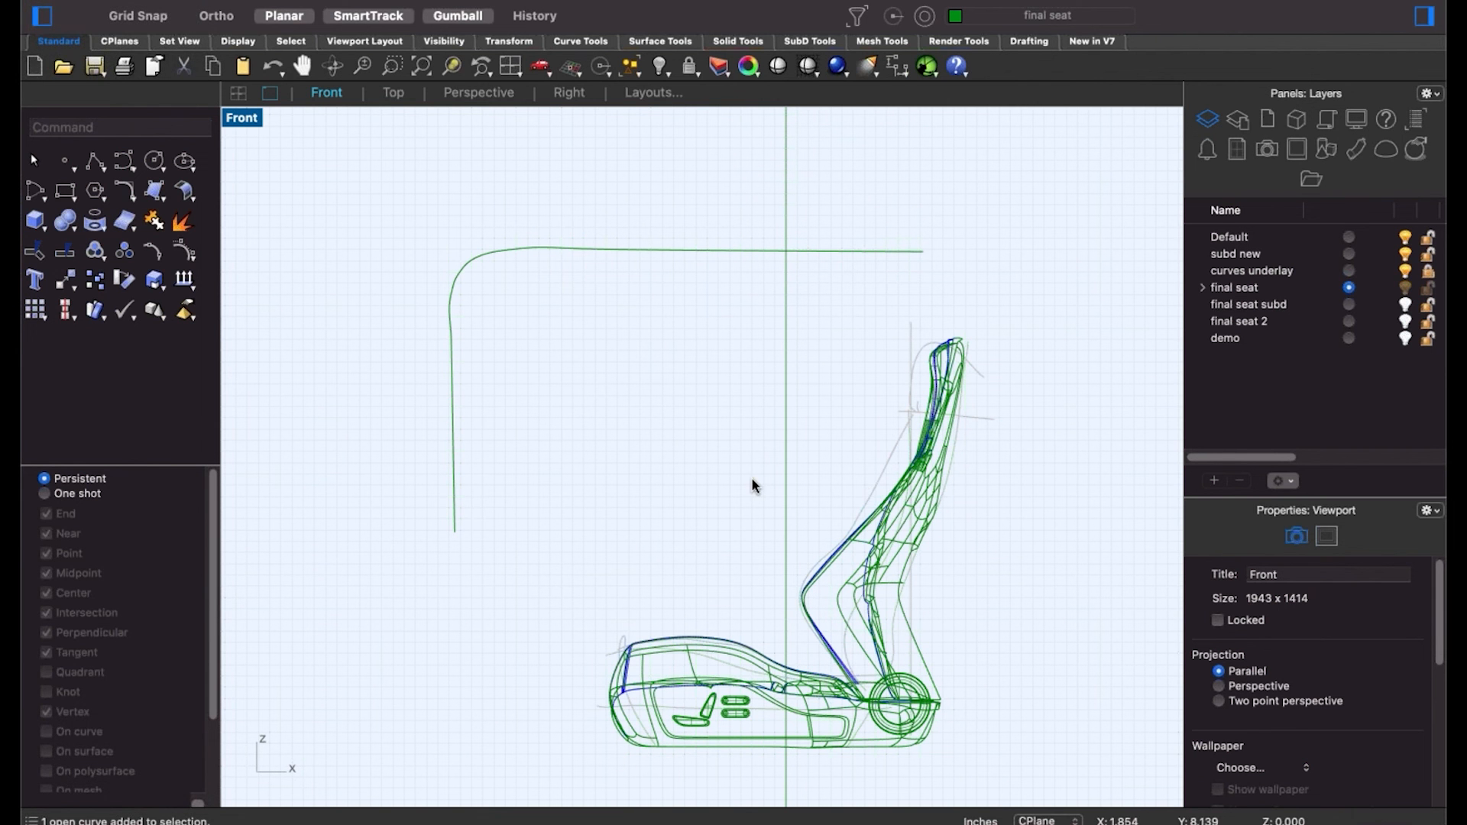
pyautogui.moveTo(739, 470); pyautogui.dragTo(694, 479, button='right')
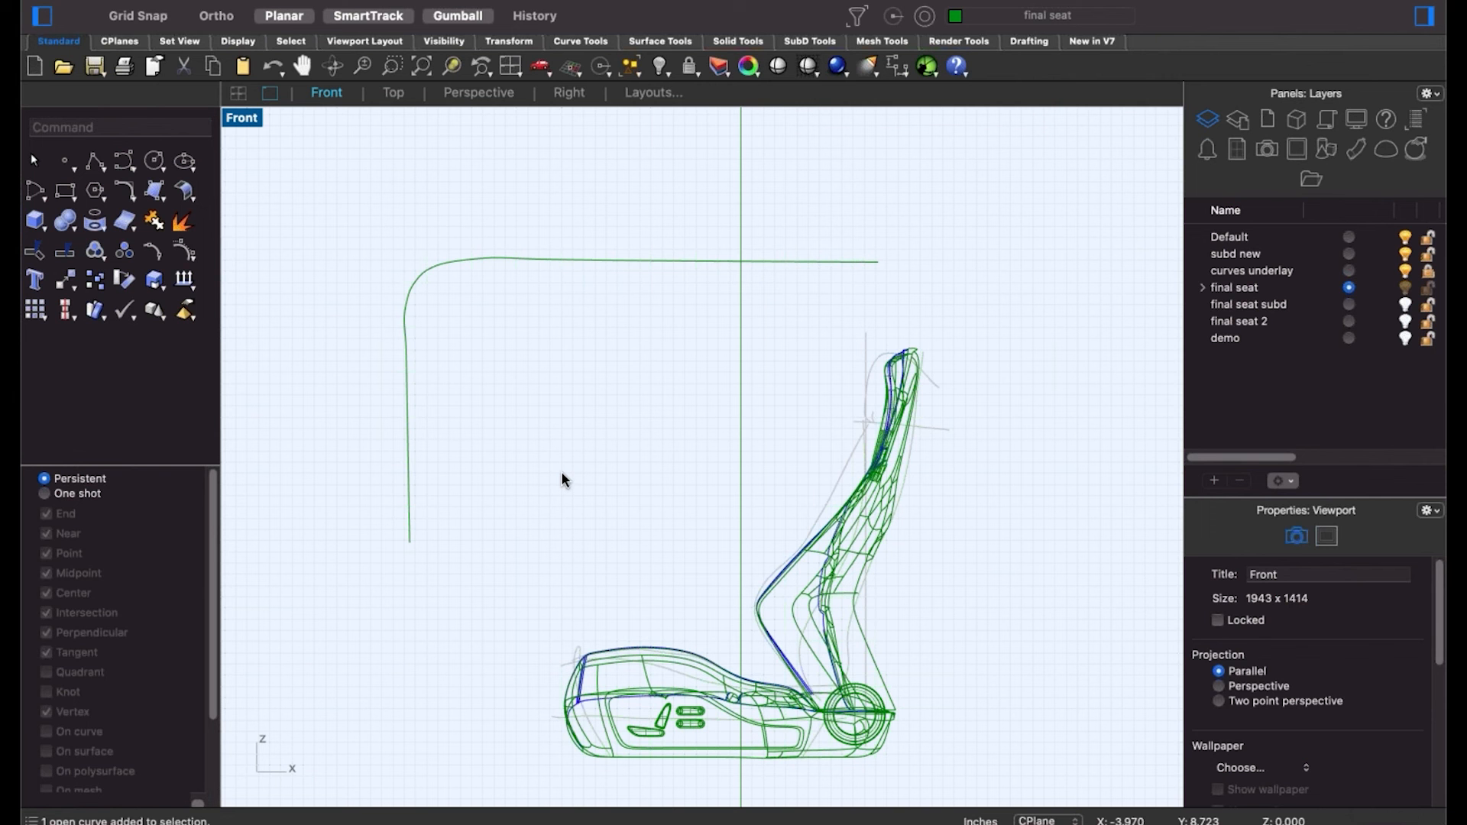
pyautogui.click(553, 260)
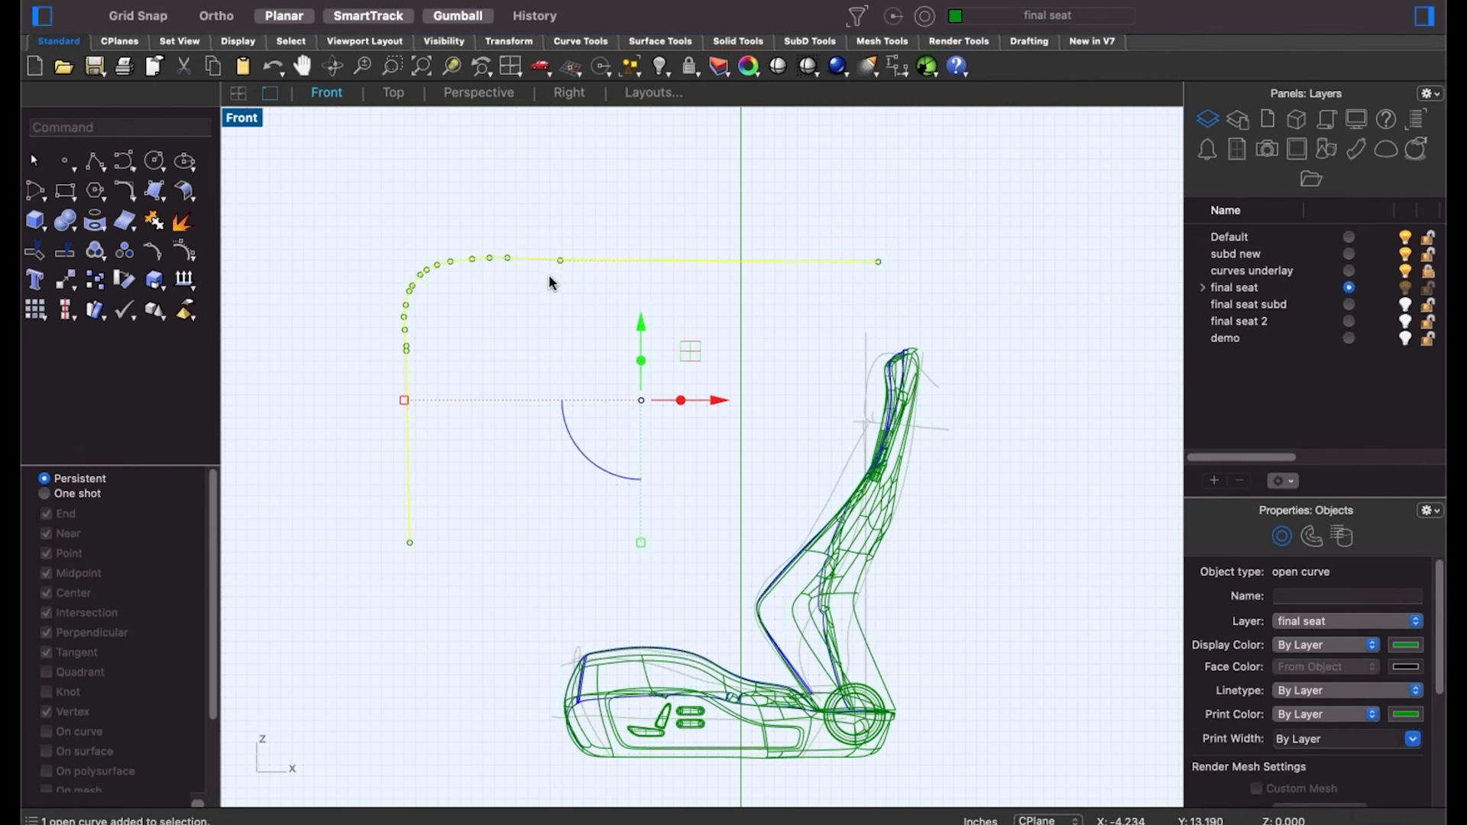
# Draw a second degree 3 control point curve inside the first, using five points to shape a similar rounded corner.
pyautogui.click(126, 160)
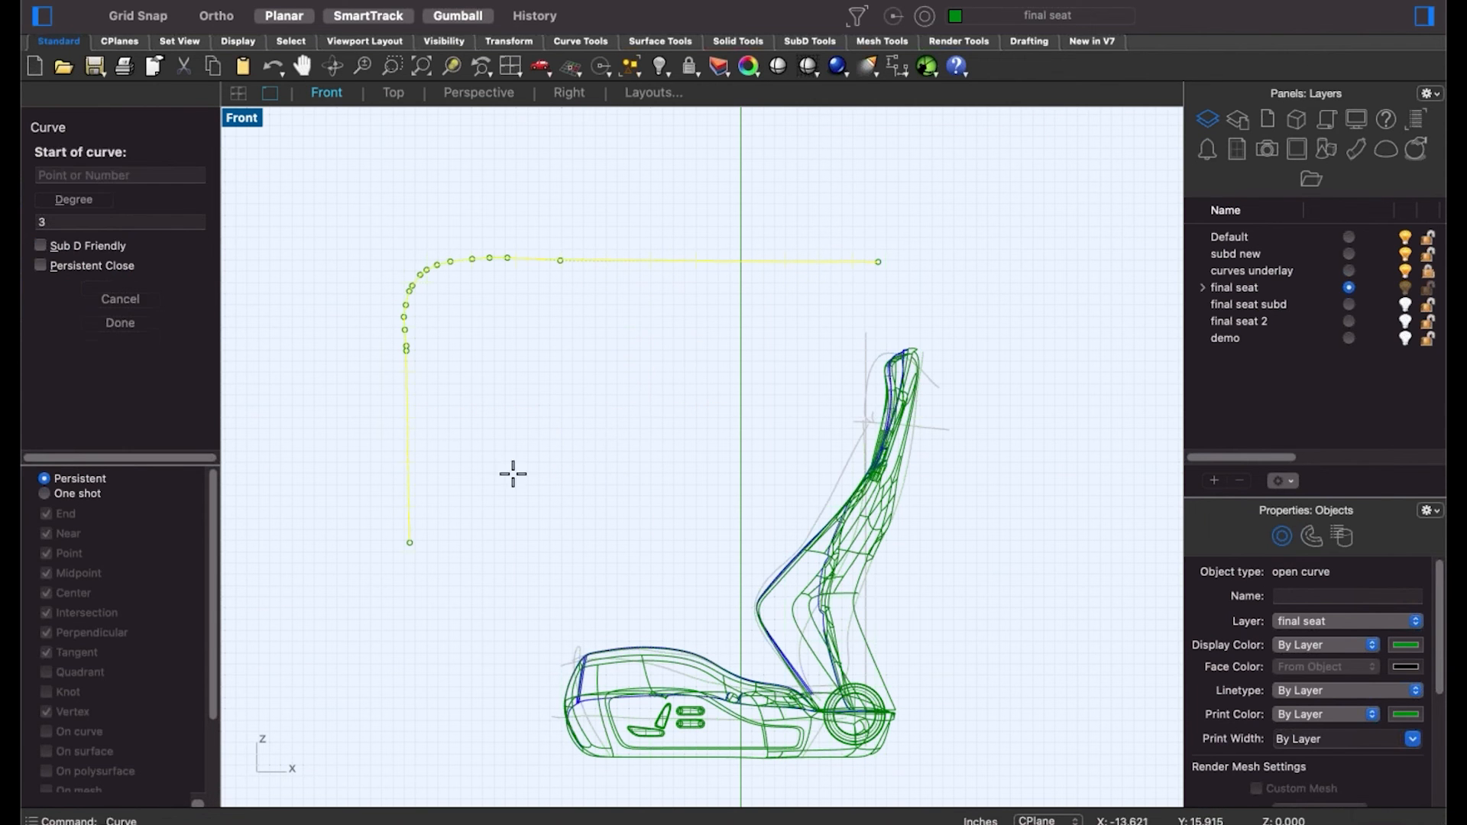
pyautogui.click(519, 535)
pyautogui.click(517, 359)
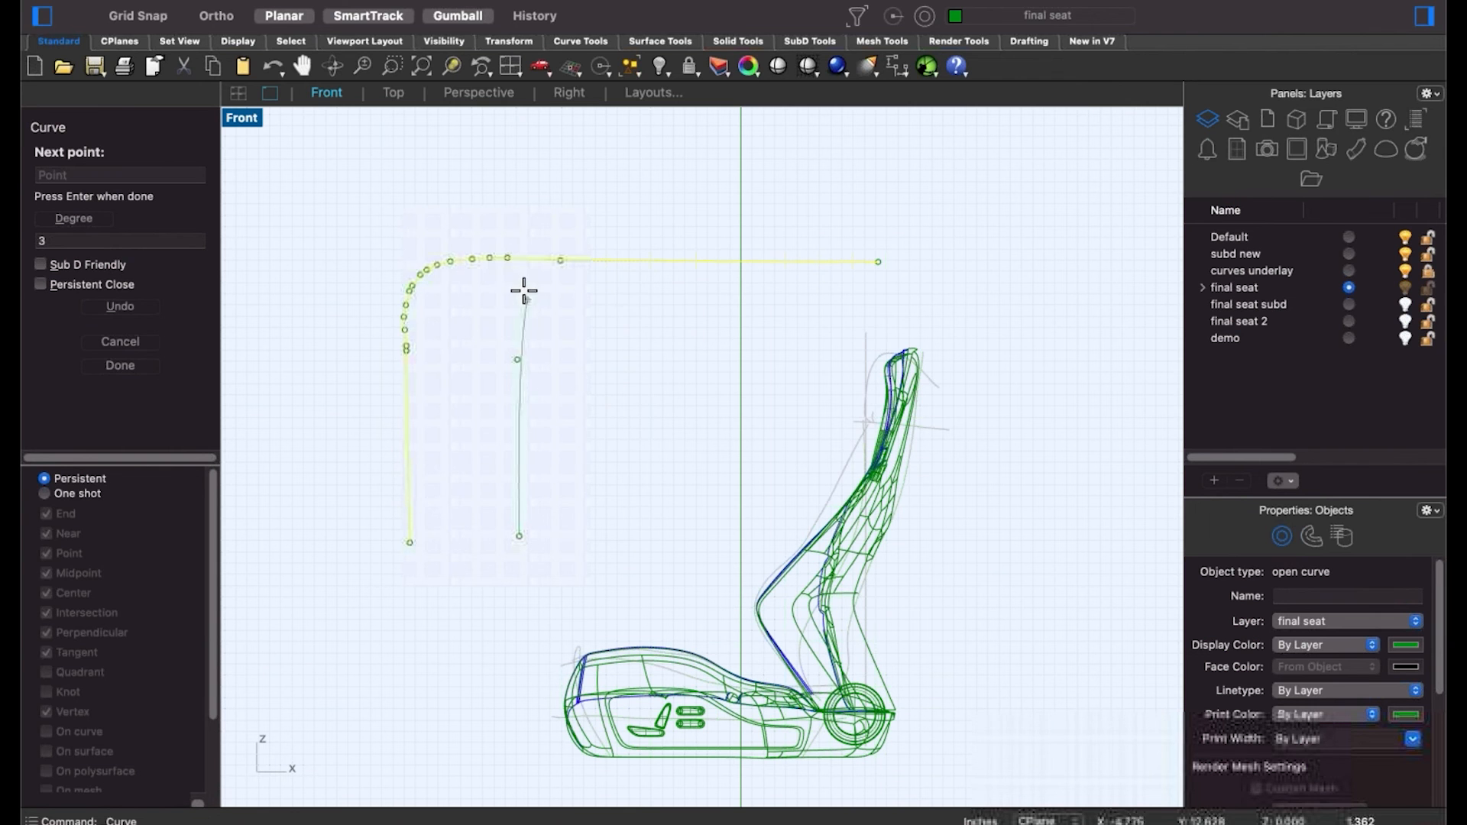
pyautogui.click(521, 290)
pyautogui.click(673, 297)
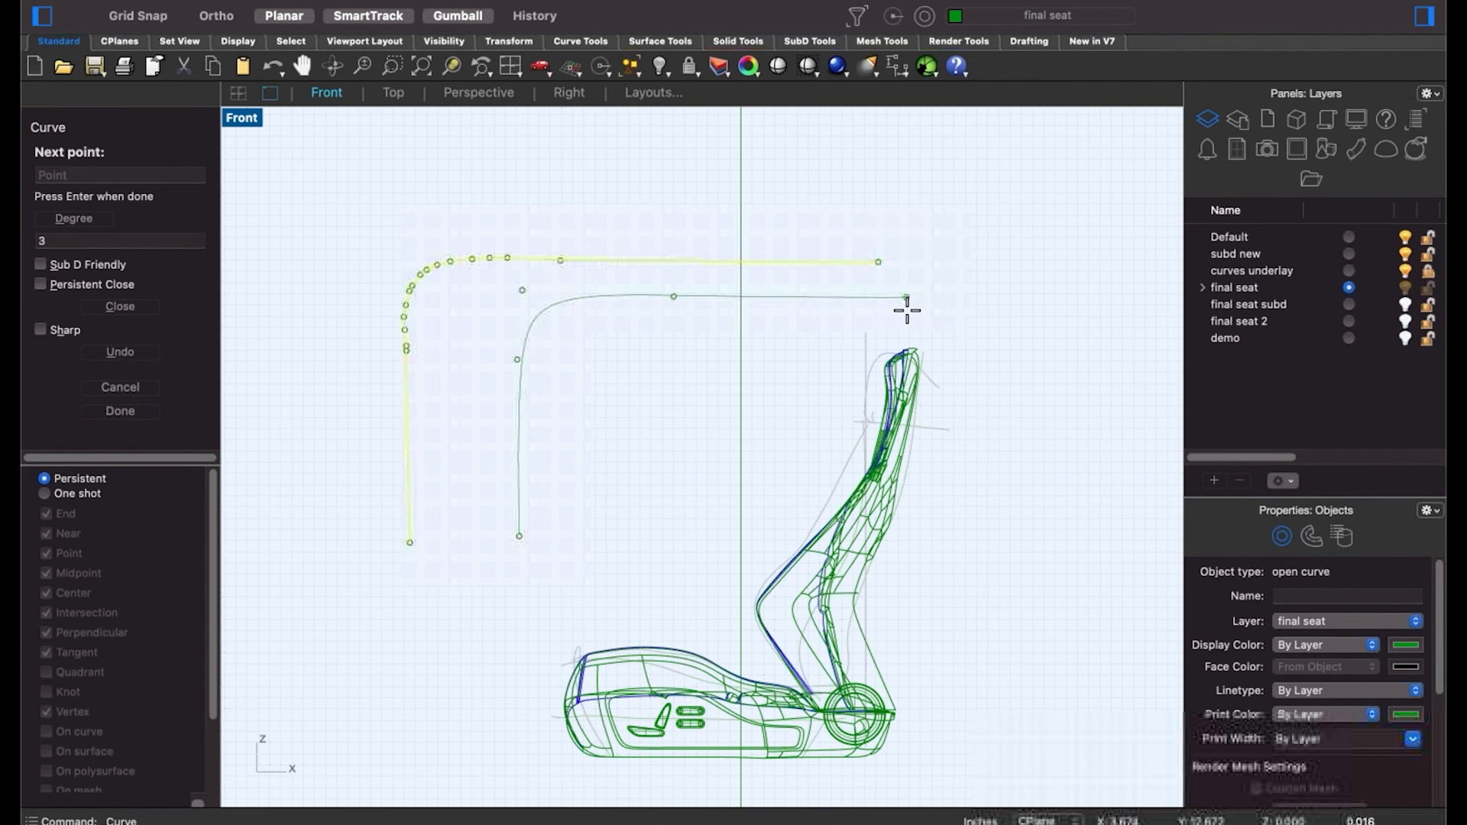
pyautogui.click(907, 310)
pyautogui.press('Return')
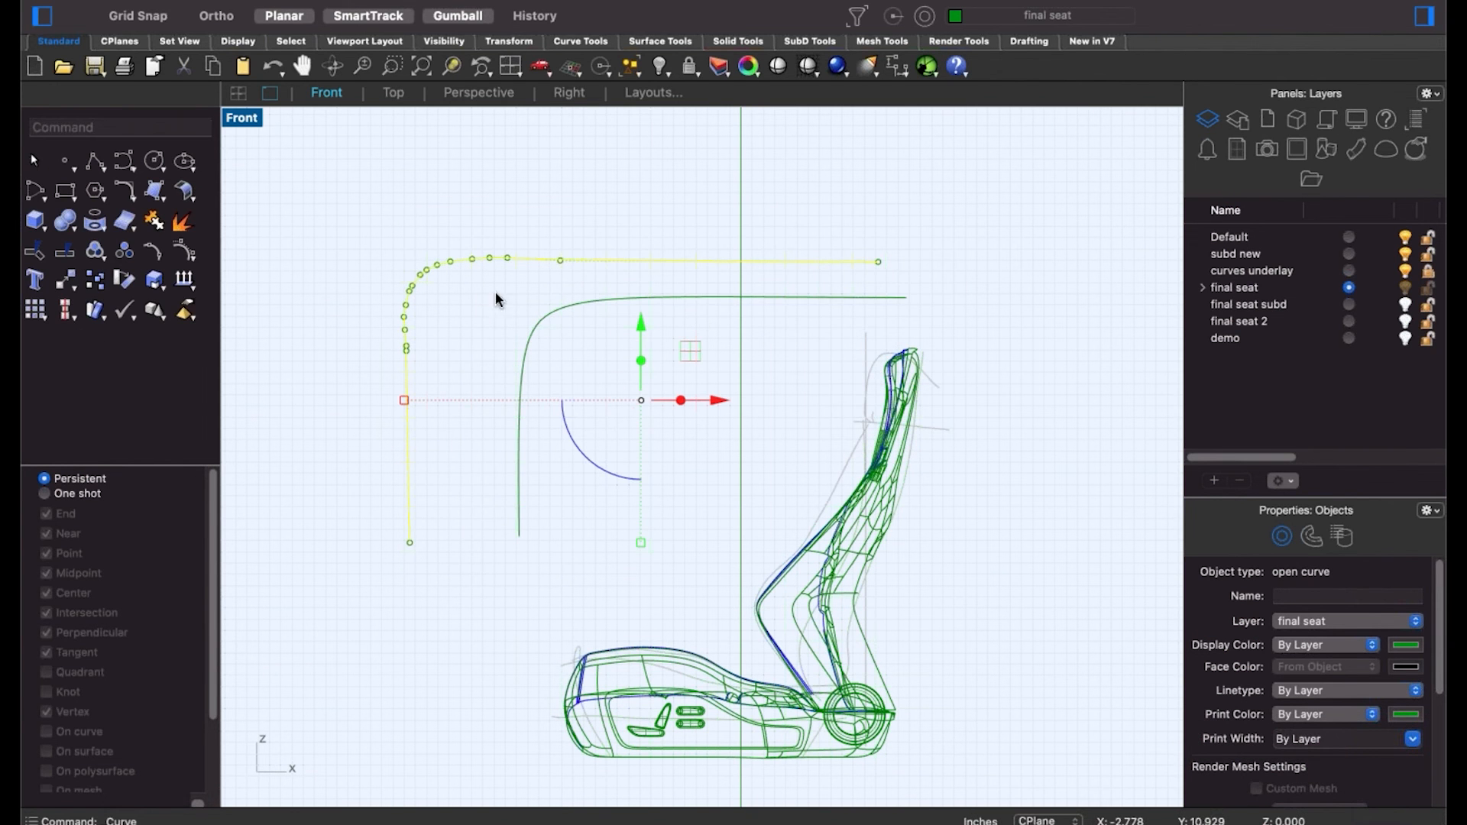
# Check the inner curve's control points, and delete both demonstration curves.
pyautogui.click(551, 310)
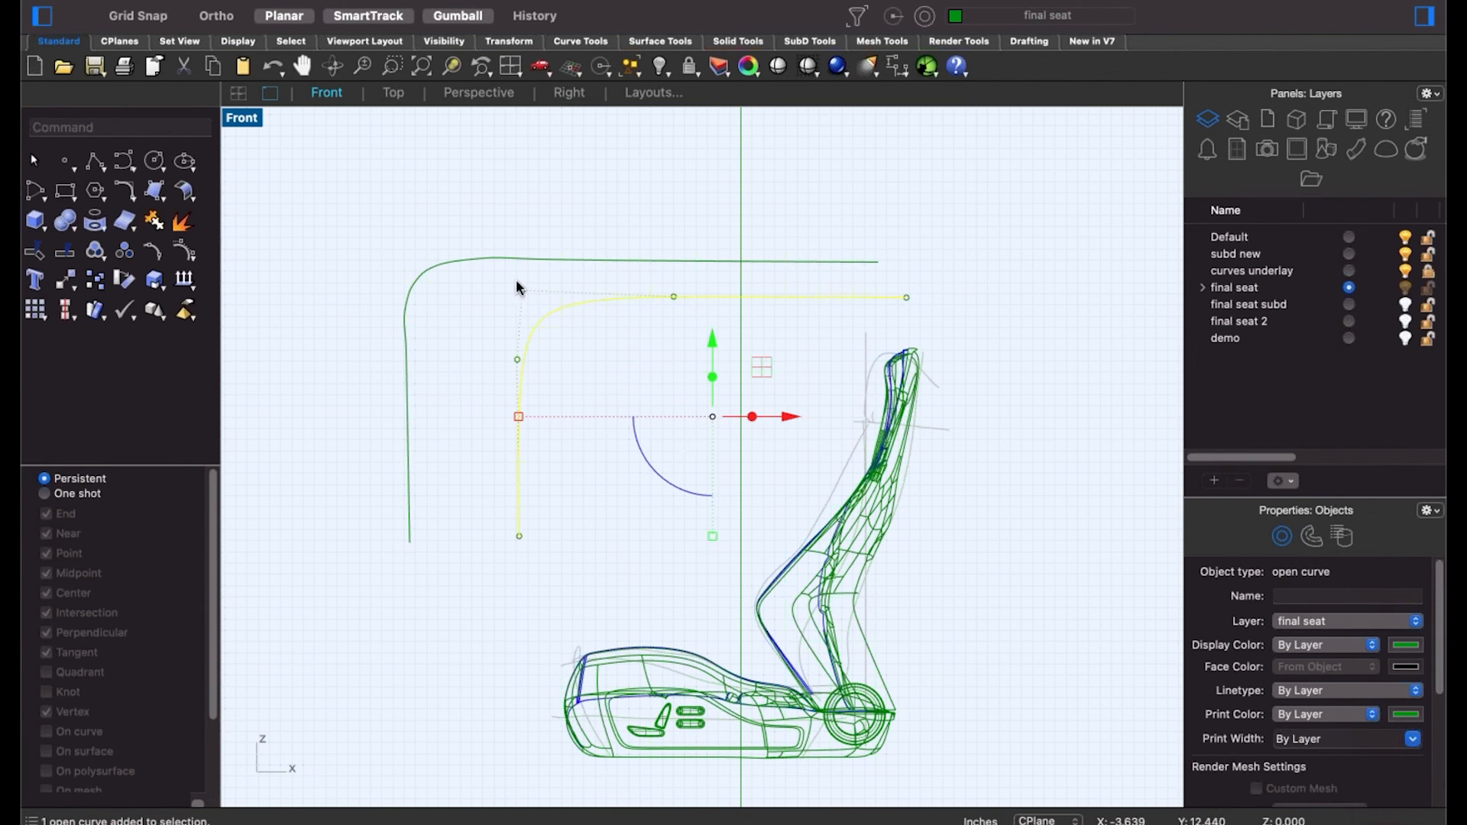
pyautogui.click(585, 324)
pyautogui.click(615, 292)
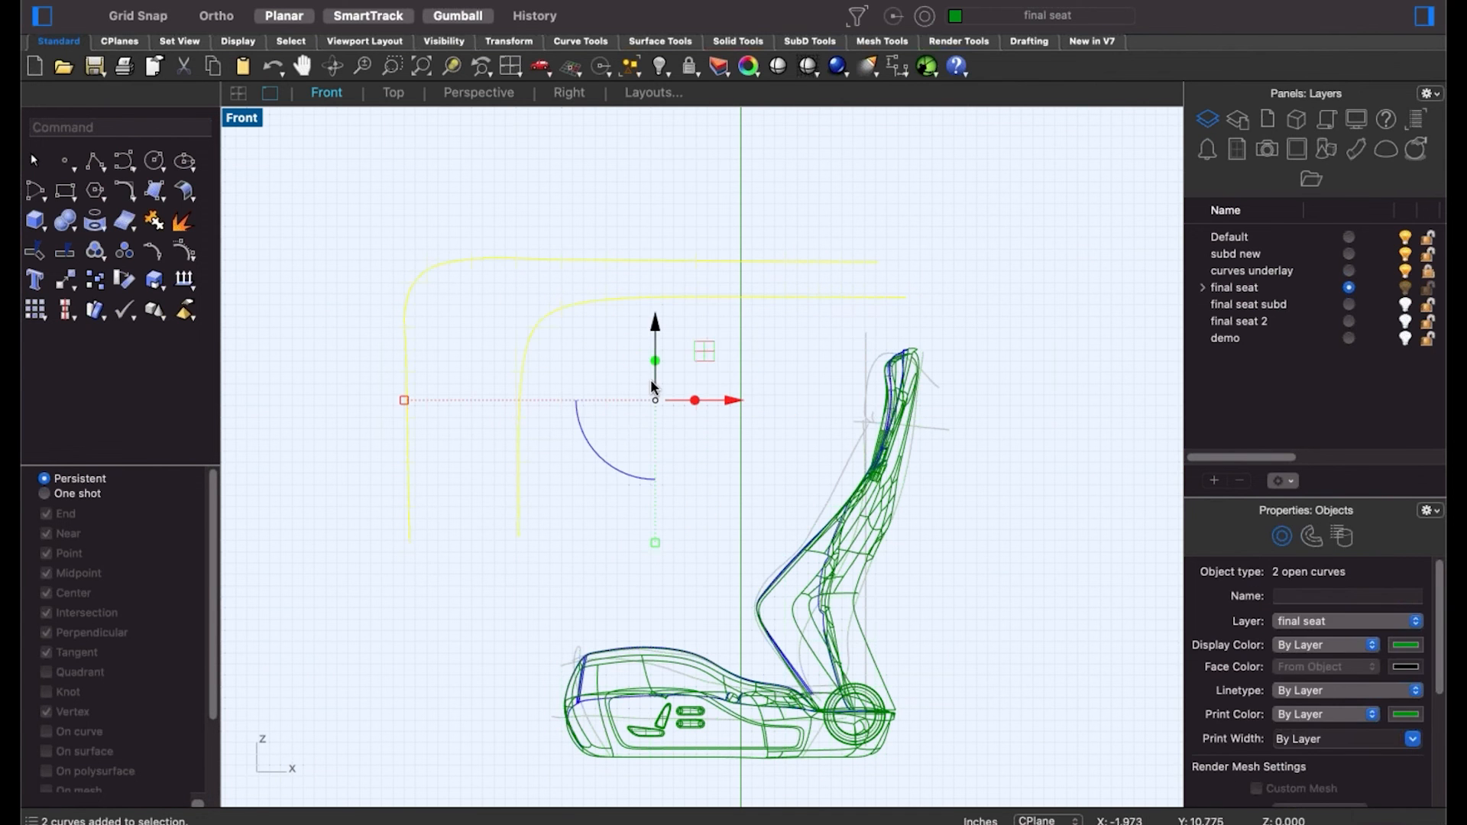
pyautogui.press('Delete')
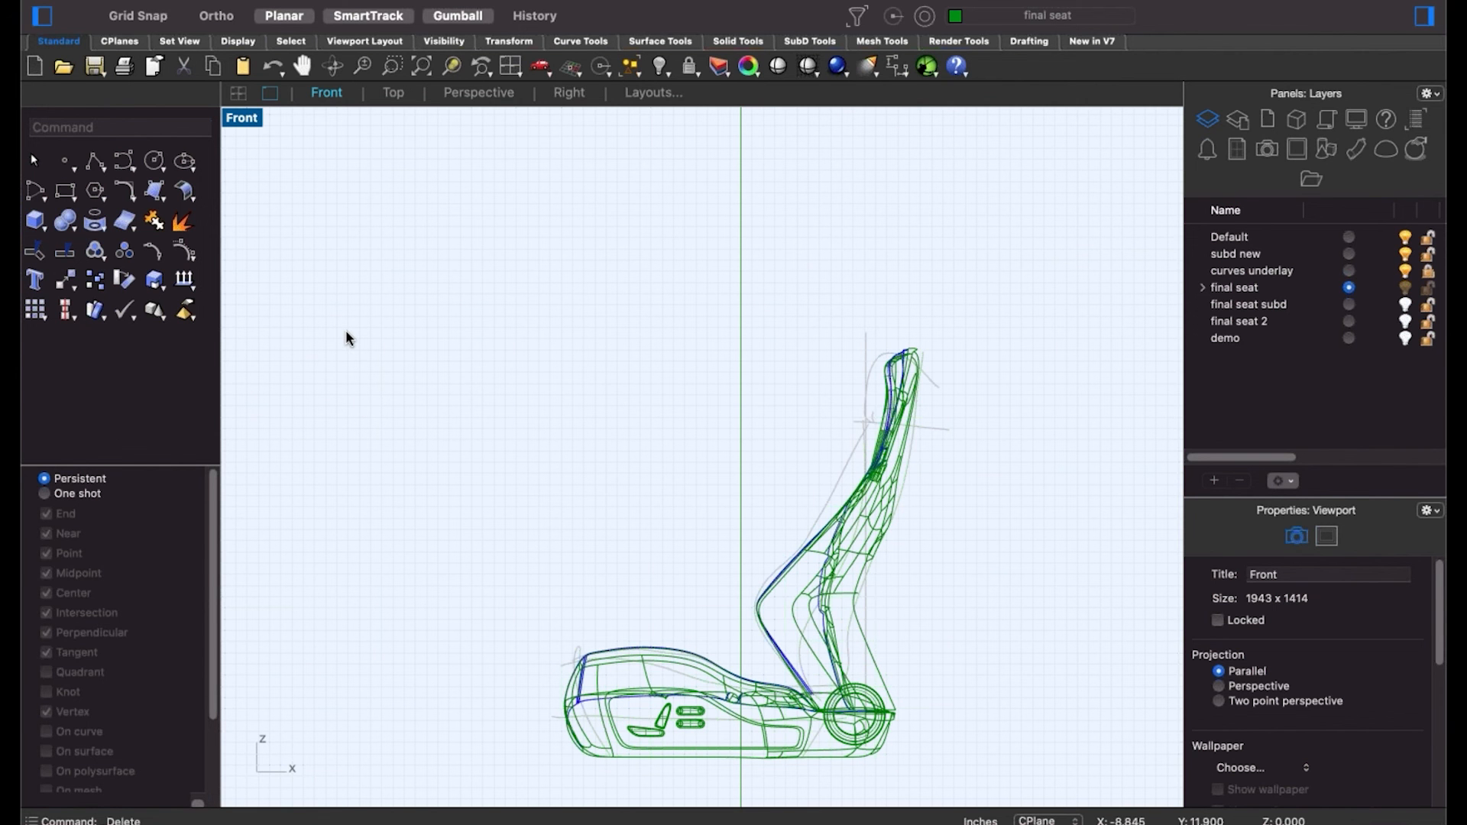
# Switch to the Perspective view and set its display mode to Rendered to show the final seat.
pyautogui.moveTo(448, 341); pyautogui.dragTo(452, 328, button='right')
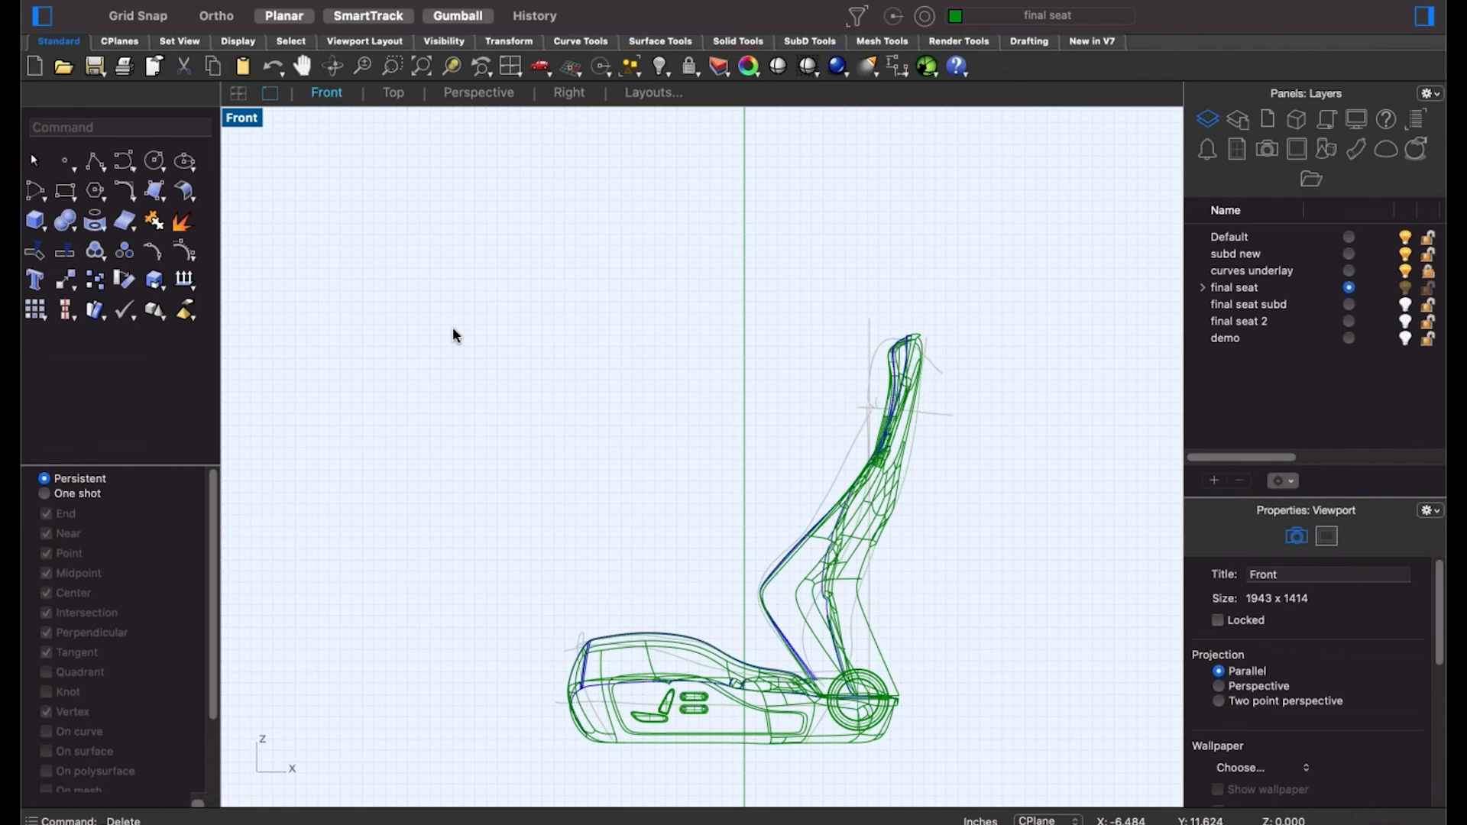
pyautogui.moveTo(457, 343); pyautogui.dragTo(429, 323, button='right')
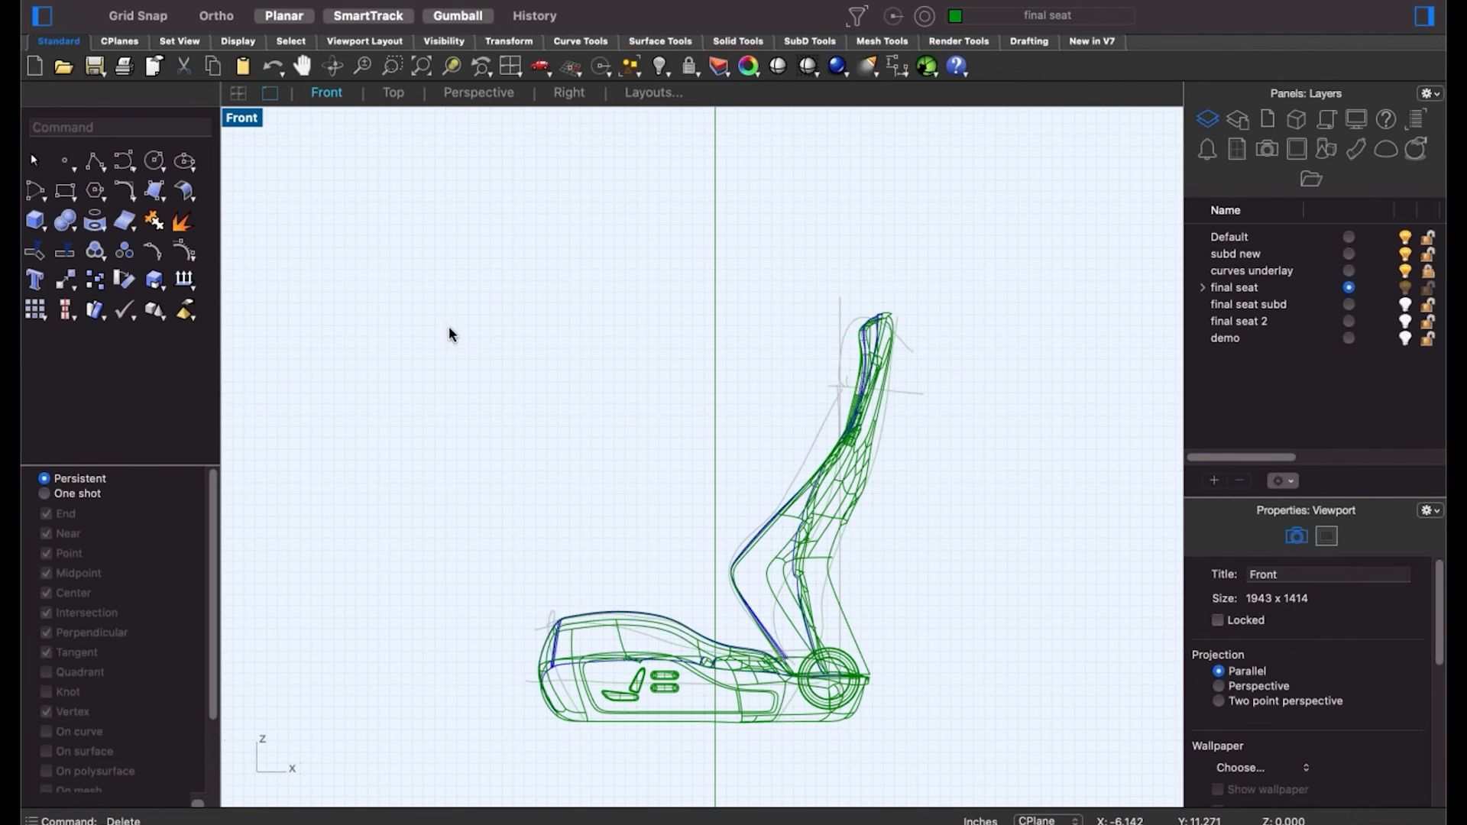
pyautogui.press('super+Tab')
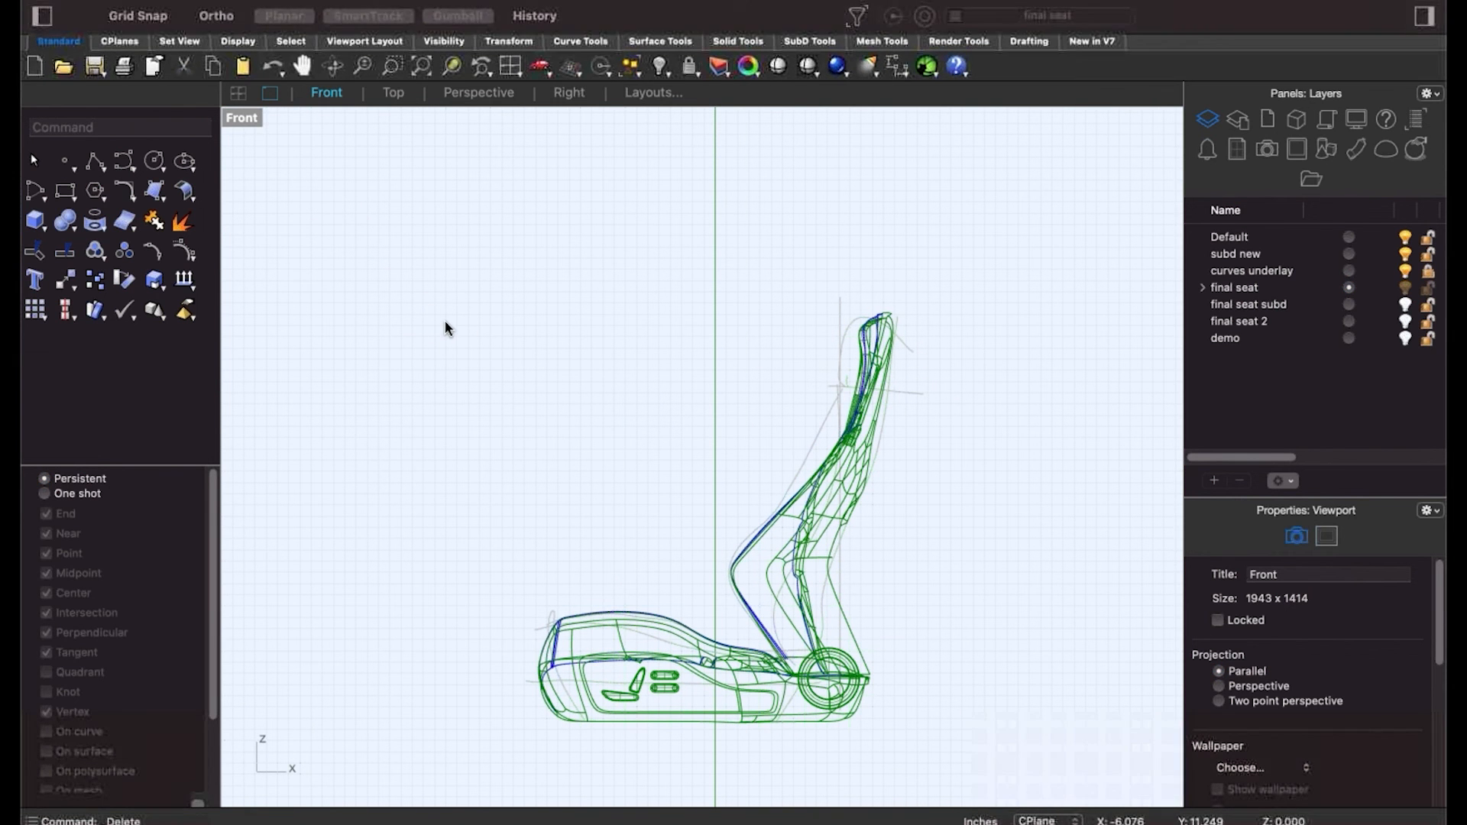
pyautogui.moveTo(443, 339); pyautogui.dragTo(445, 321, button='right')
pyautogui.write('p')
pyautogui.press('Return')
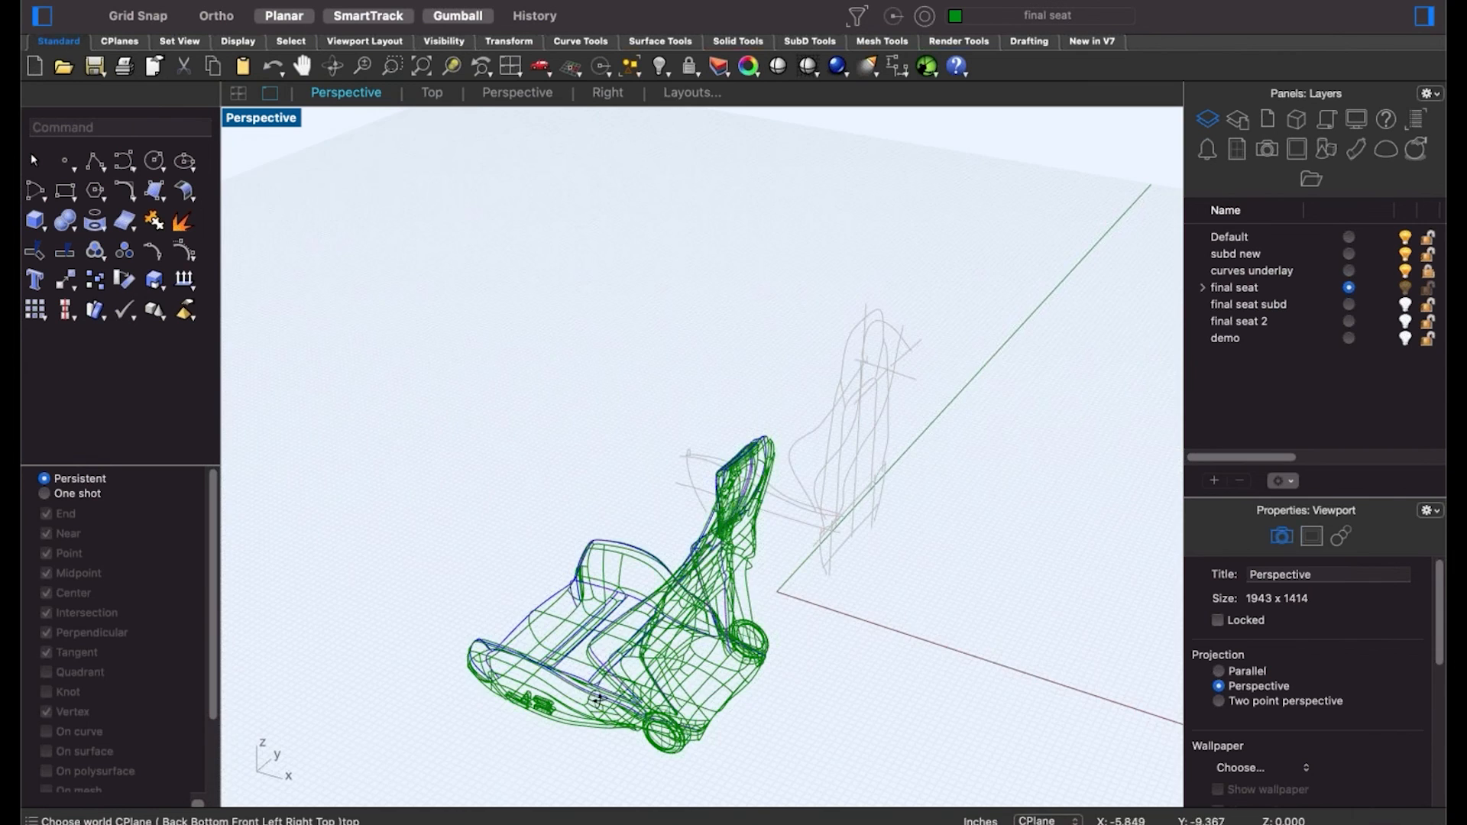
pyautogui.moveTo(598, 699); pyautogui.dragTo(795, 528, button='right')
pyautogui.scroll(3, 795, 527)
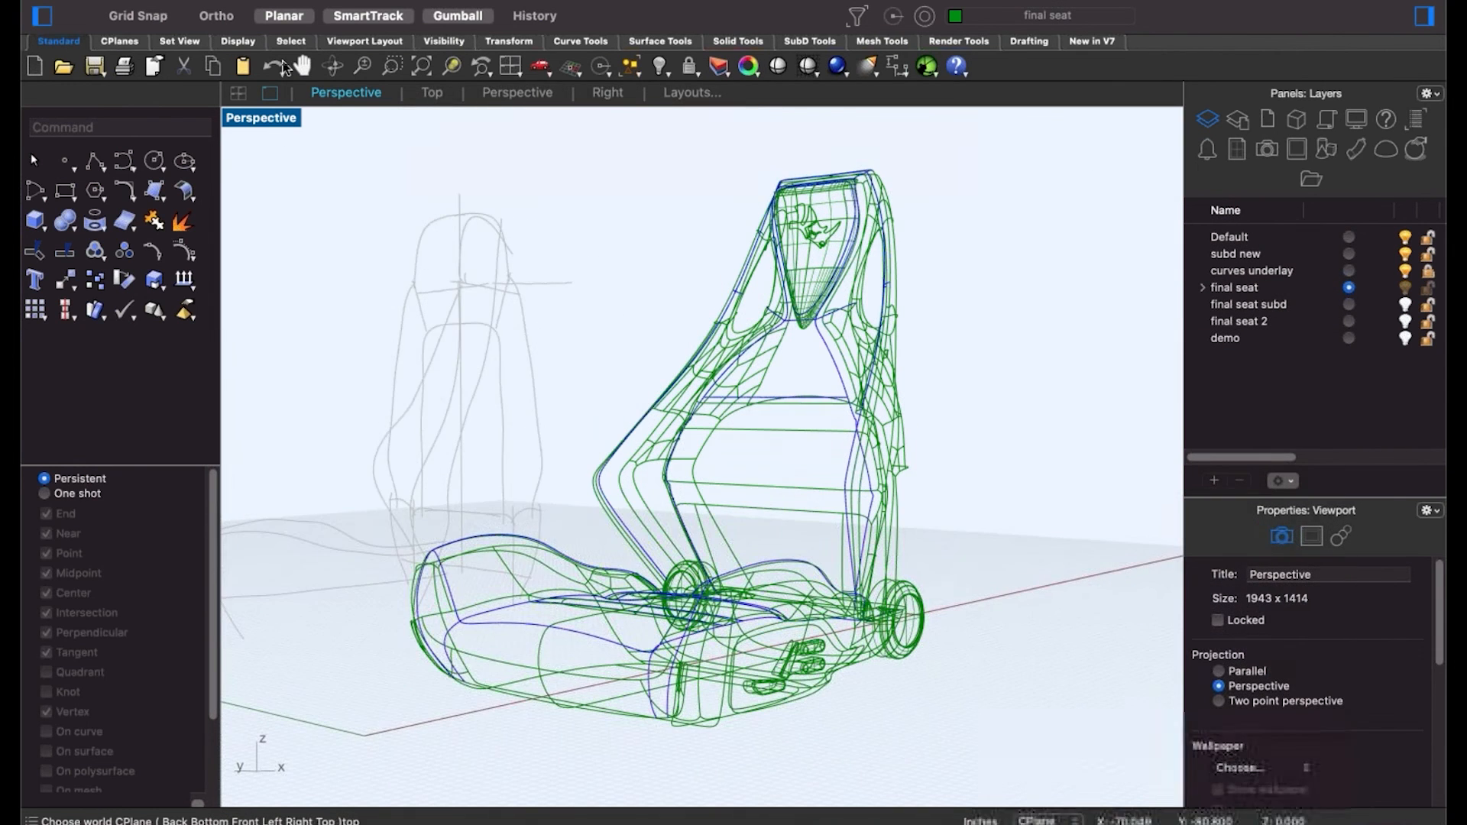
pyautogui.click(275, 118)
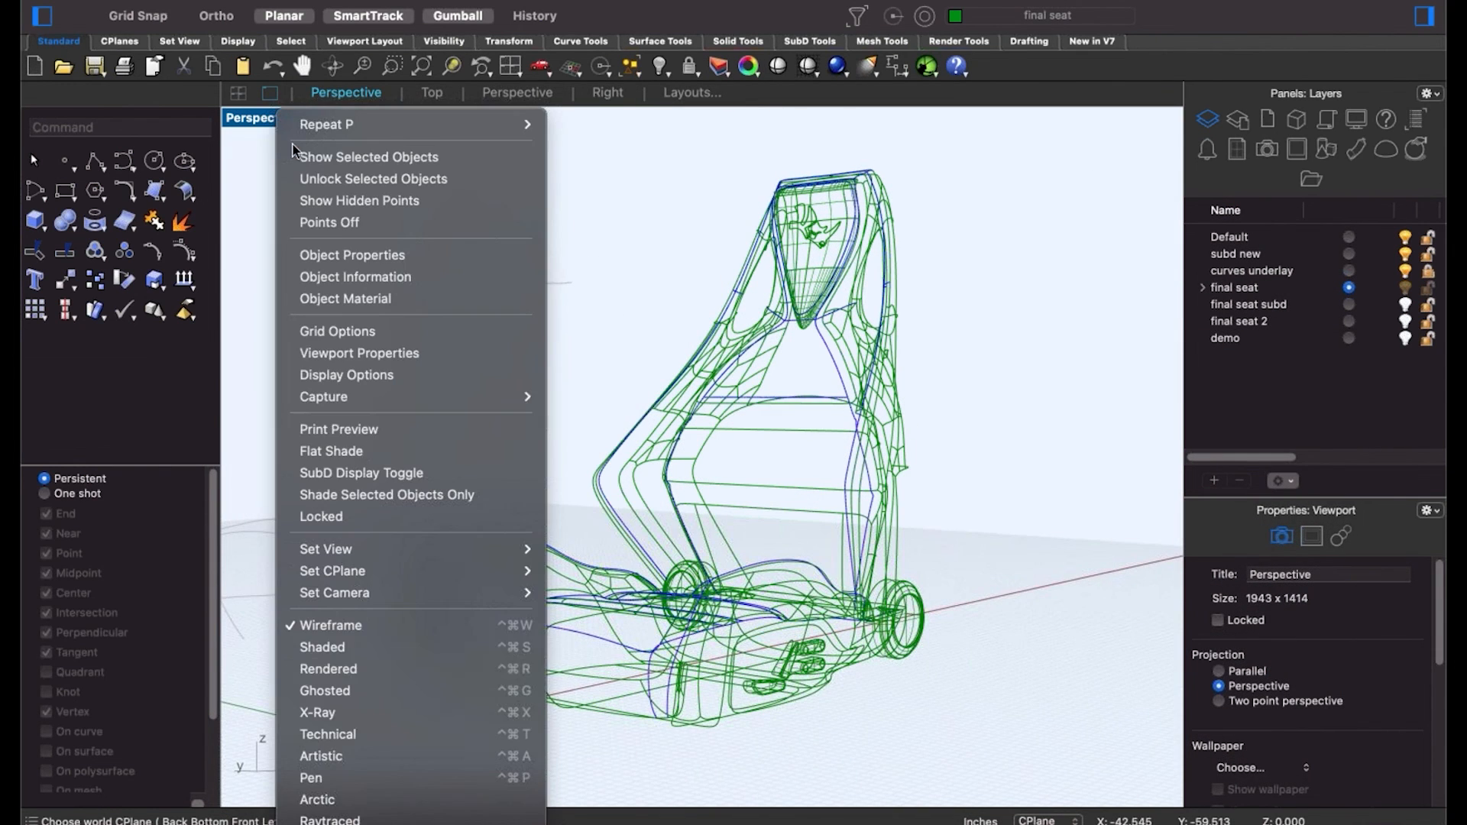
pyautogui.click(362, 669)
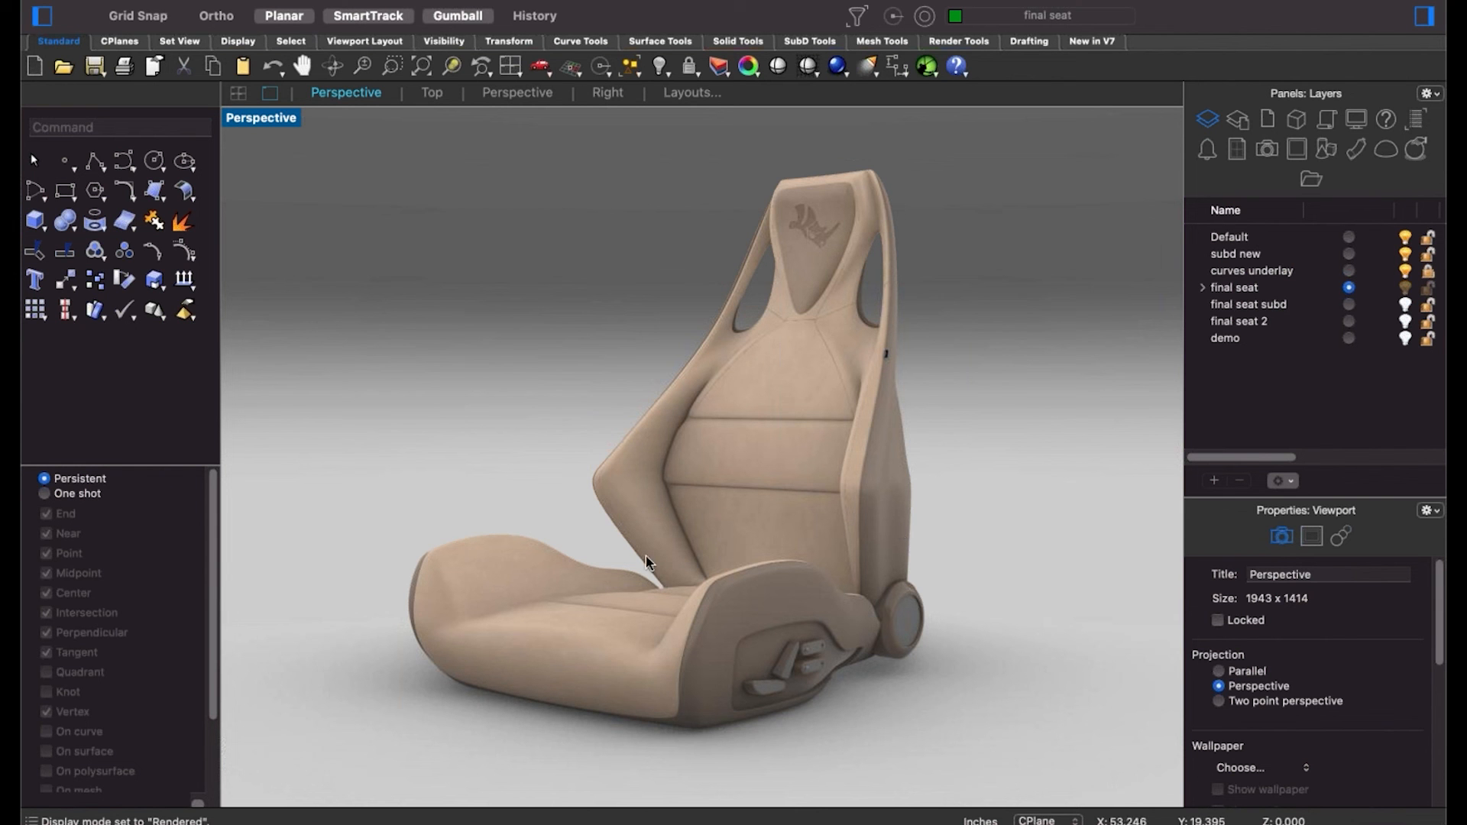
# Set the viewport's display mode to Wireframe and make the final seat subd layer current.
pyautogui.middleClick(282, 125)
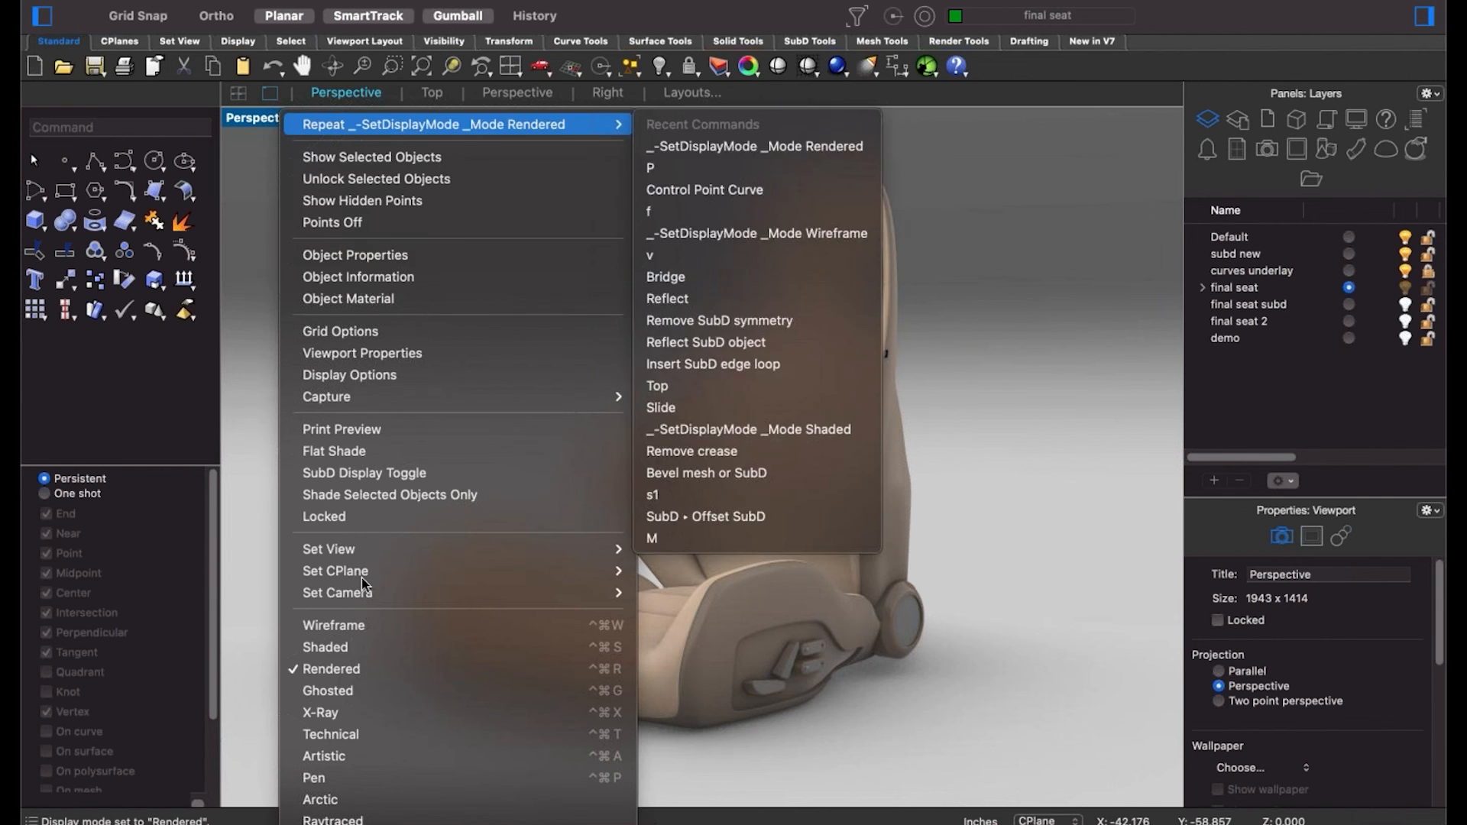
pyautogui.click(359, 626)
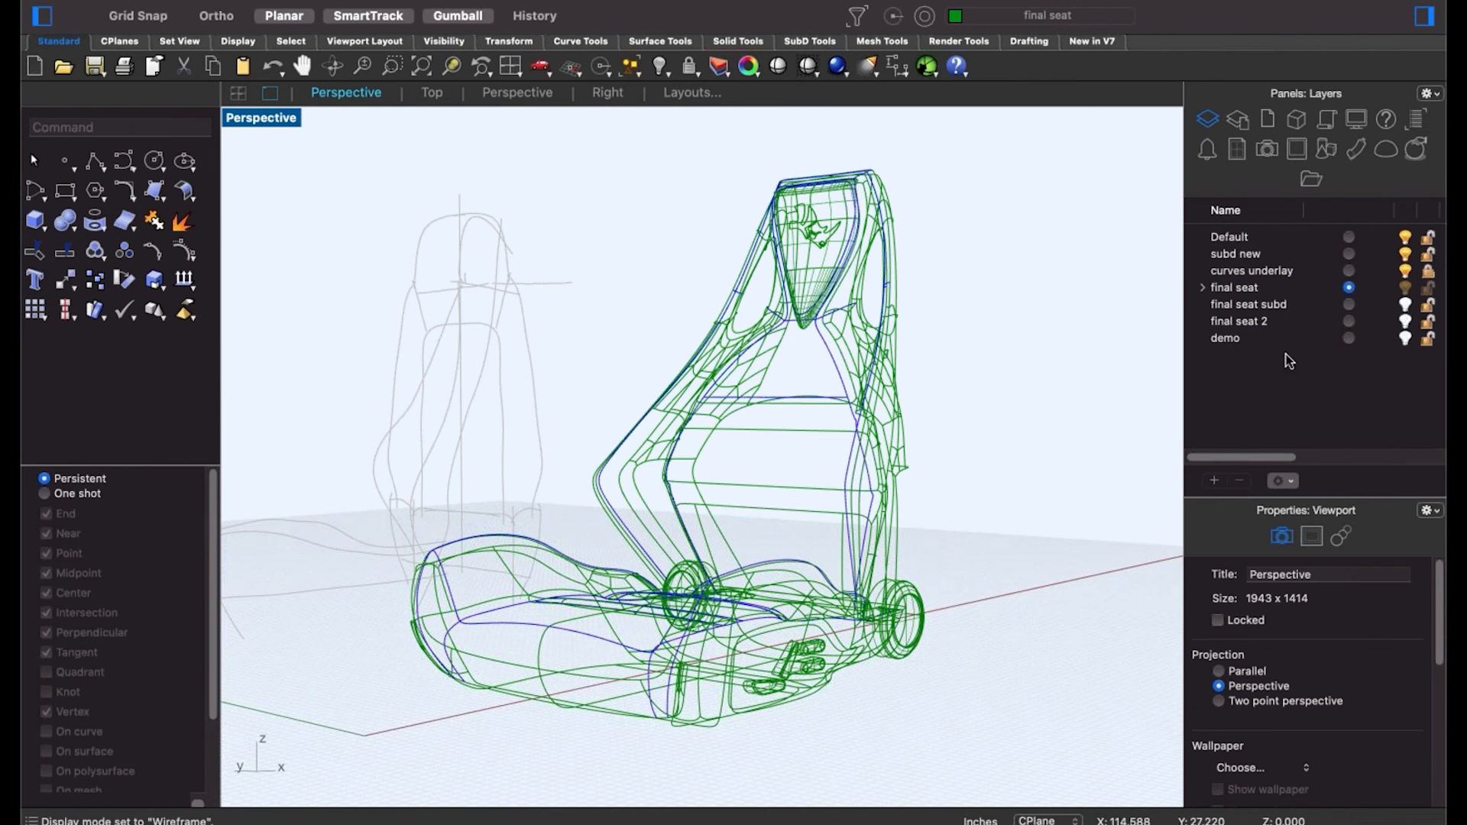
pyautogui.click(1348, 305)
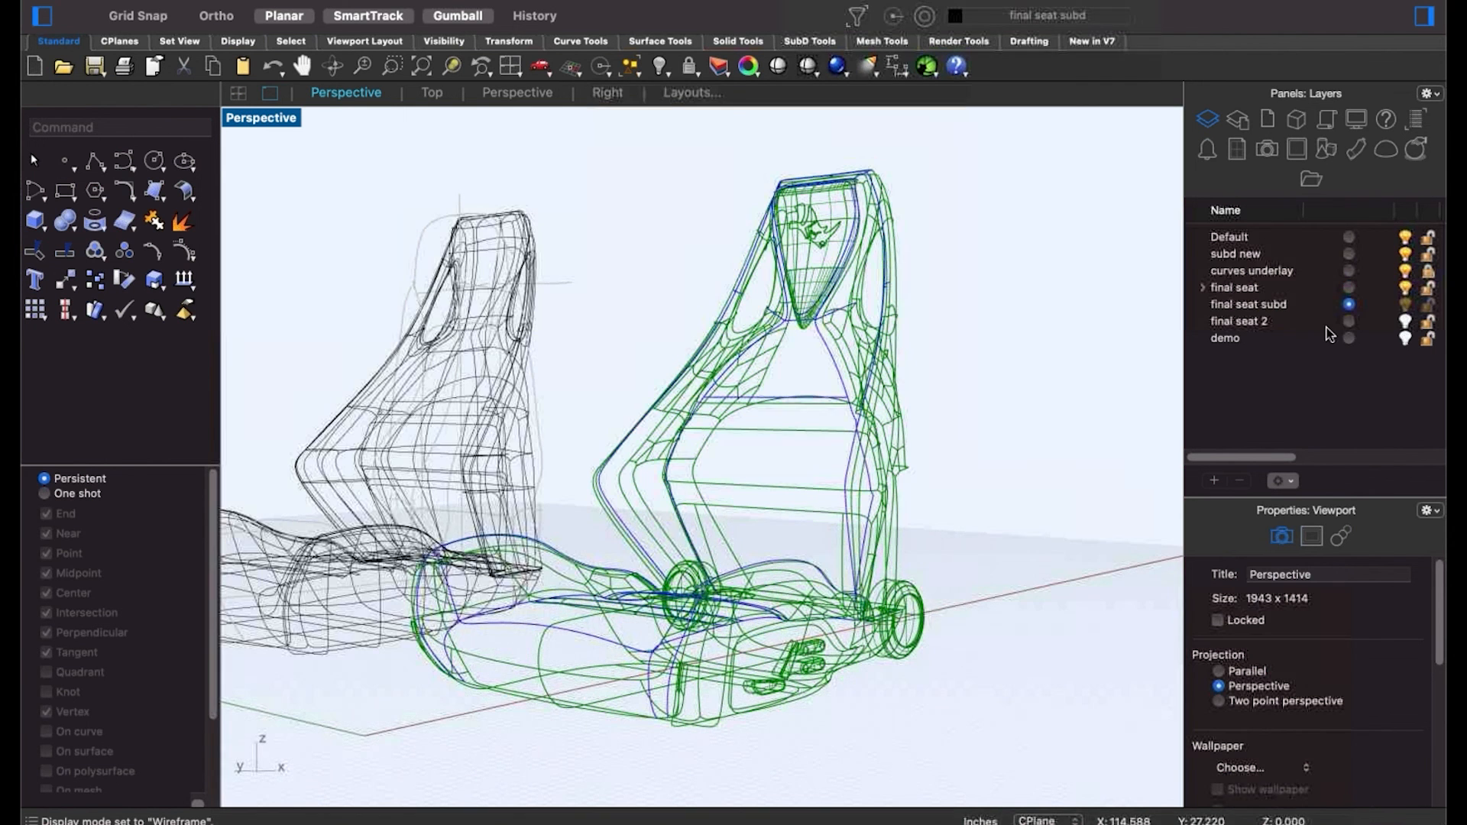
# Select the two SubD seat objects and isolate them by hiding the detailed final seat.
pyautogui.scroll(-2, 489, 546)
pyautogui.moveTo(482, 547); pyautogui.dragTo(406, 229, button='right')
pyautogui.click(696, 444)
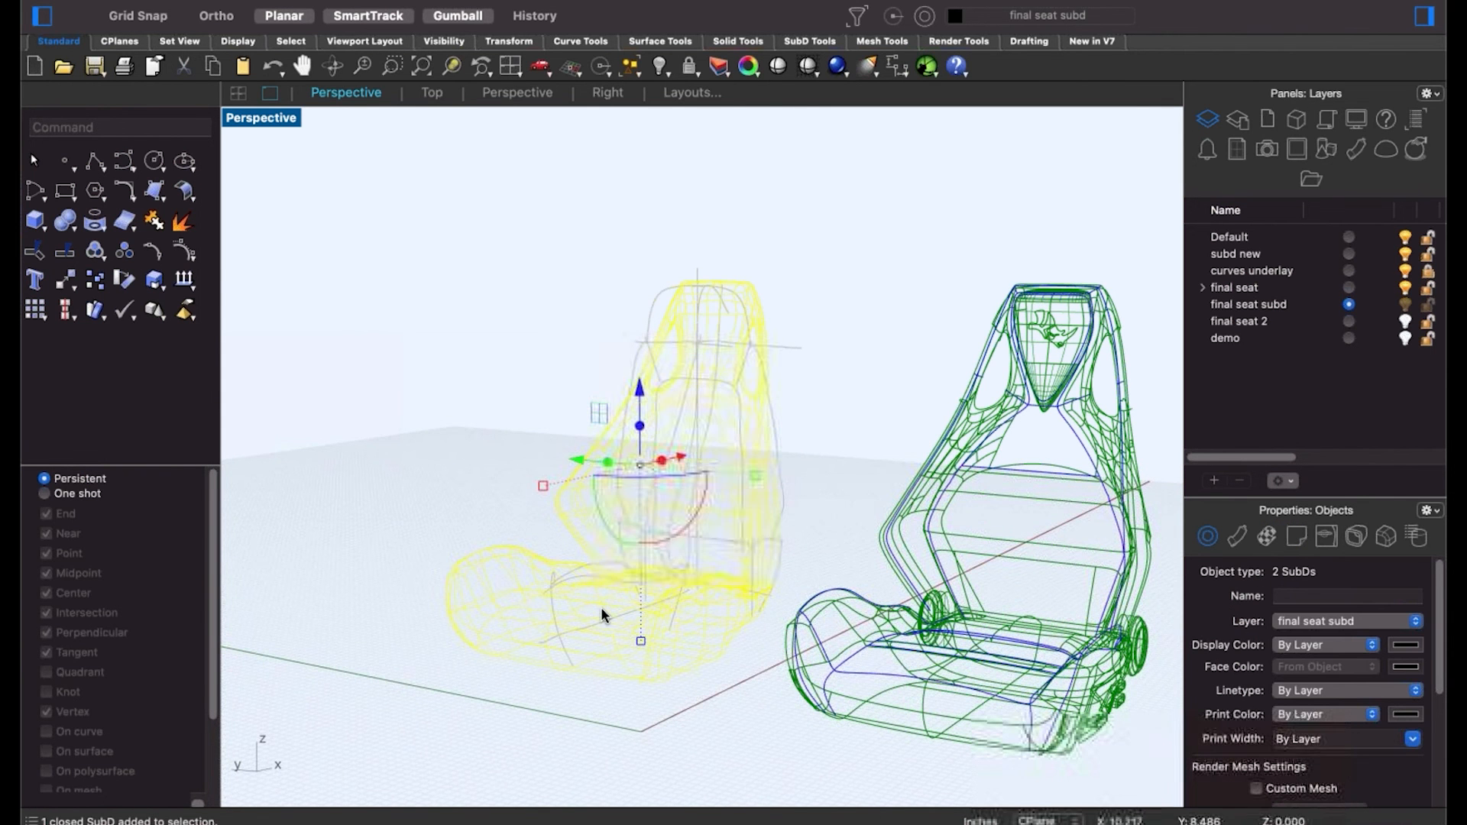
pyautogui.write('hide')
pyautogui.press('Return')
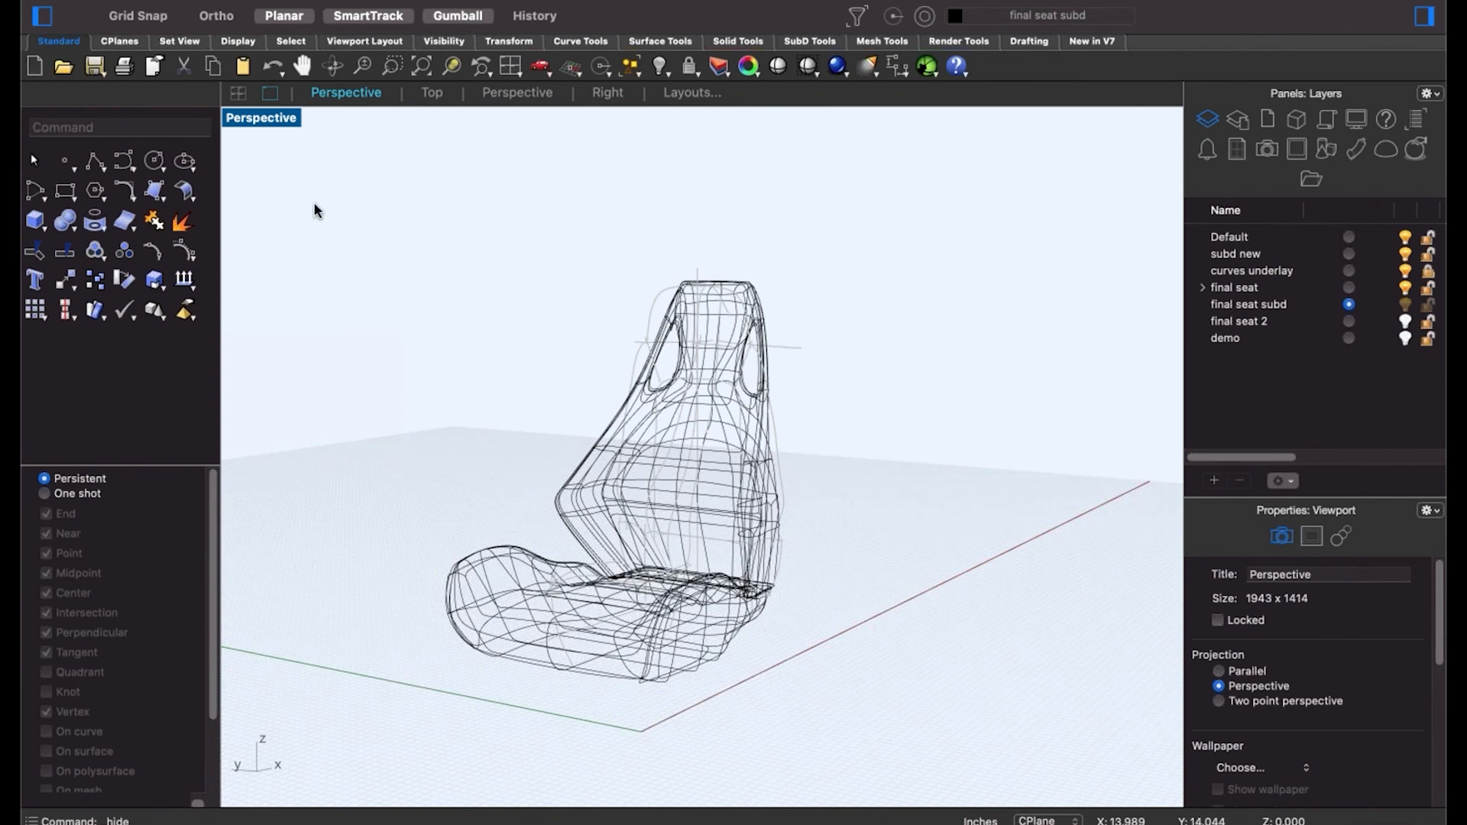
# Set the Perspective viewport's display mode to Shaded and inspect the isolated SubD seat.
pyautogui.click(263, 120)
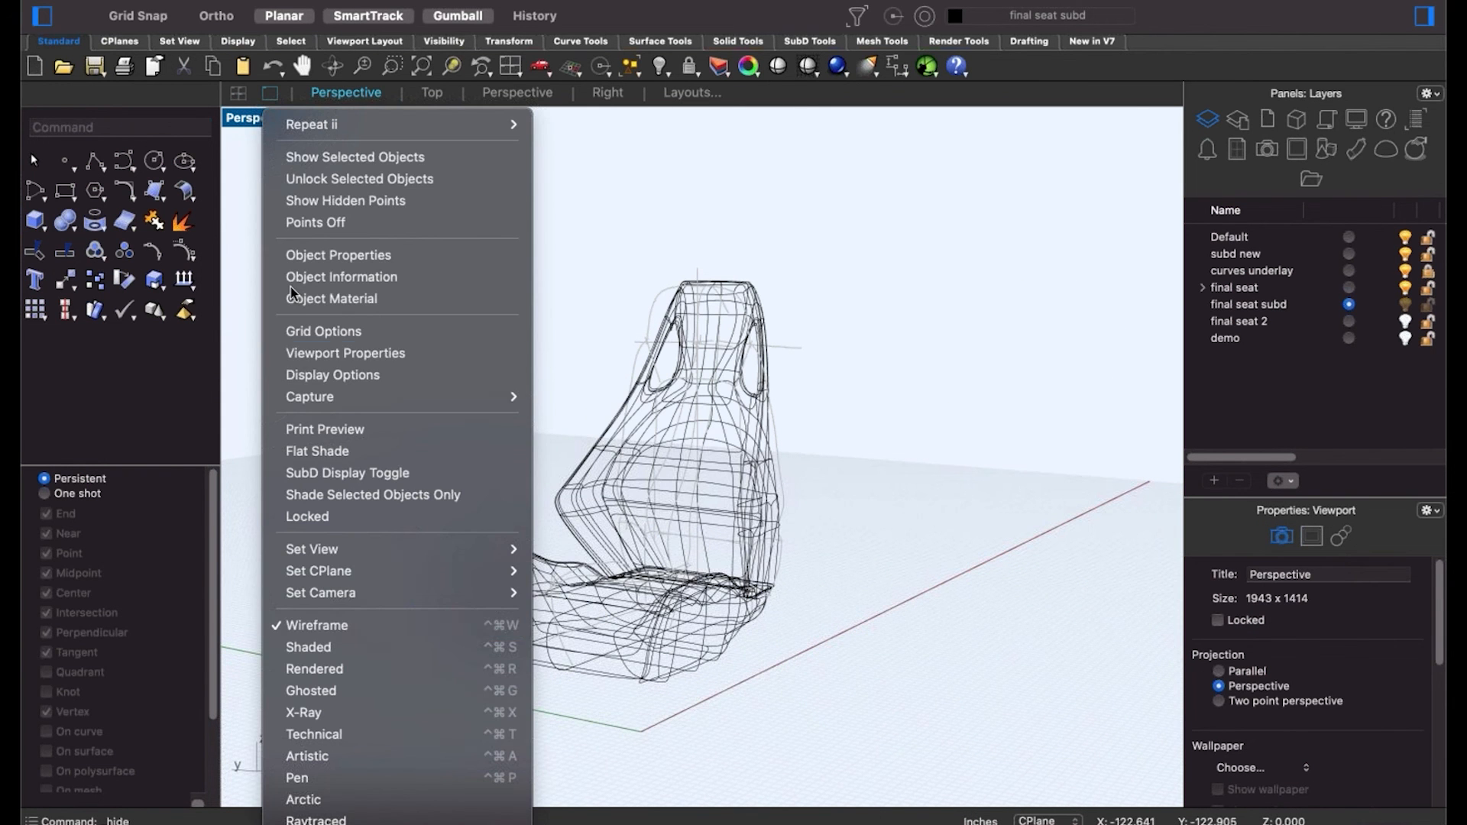
pyautogui.click(310, 648)
pyautogui.scroll(3, 695, 670)
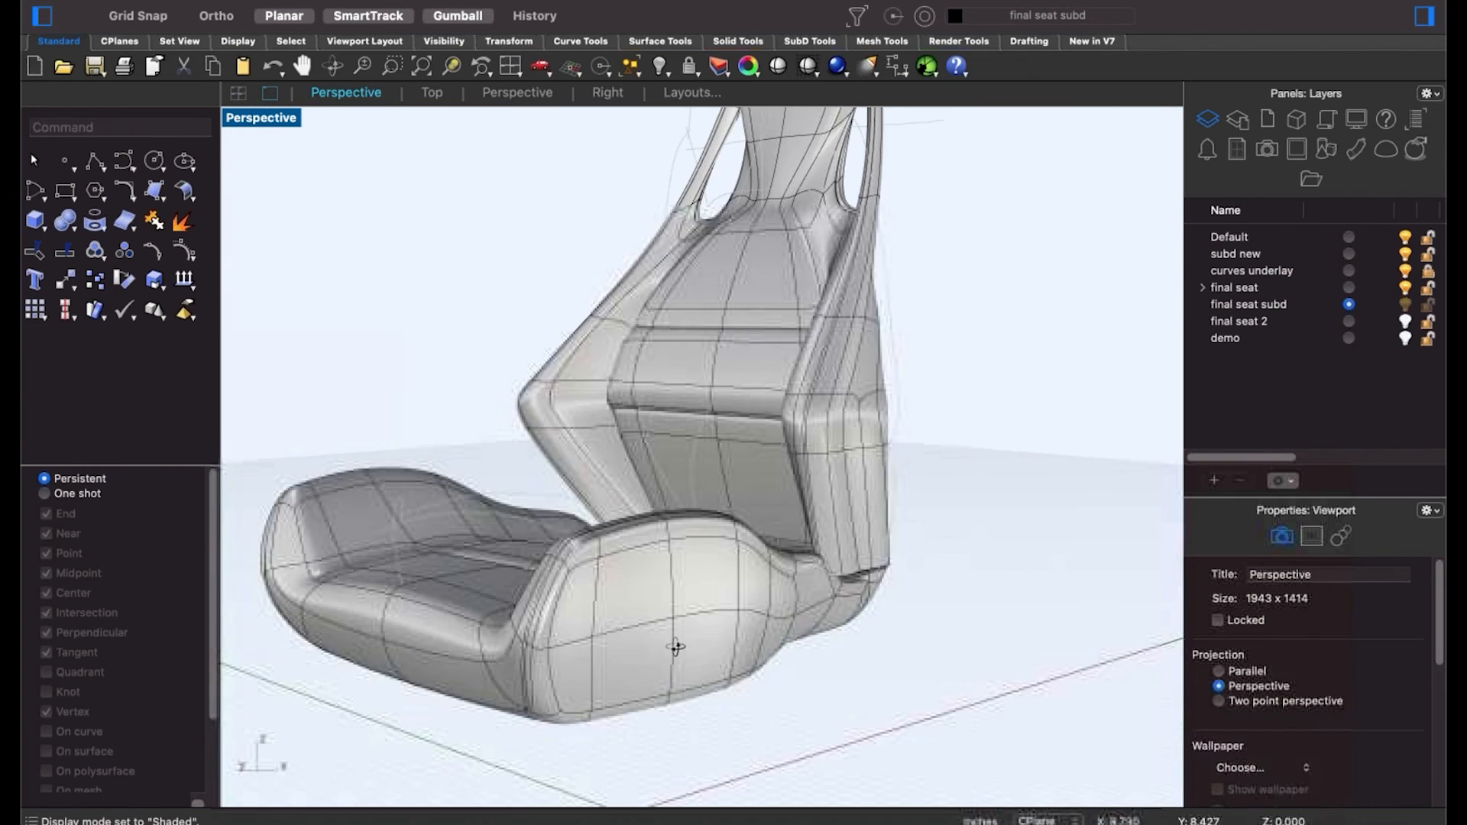
pyautogui.moveTo(671, 645); pyautogui.dragTo(782, 698, button='right')
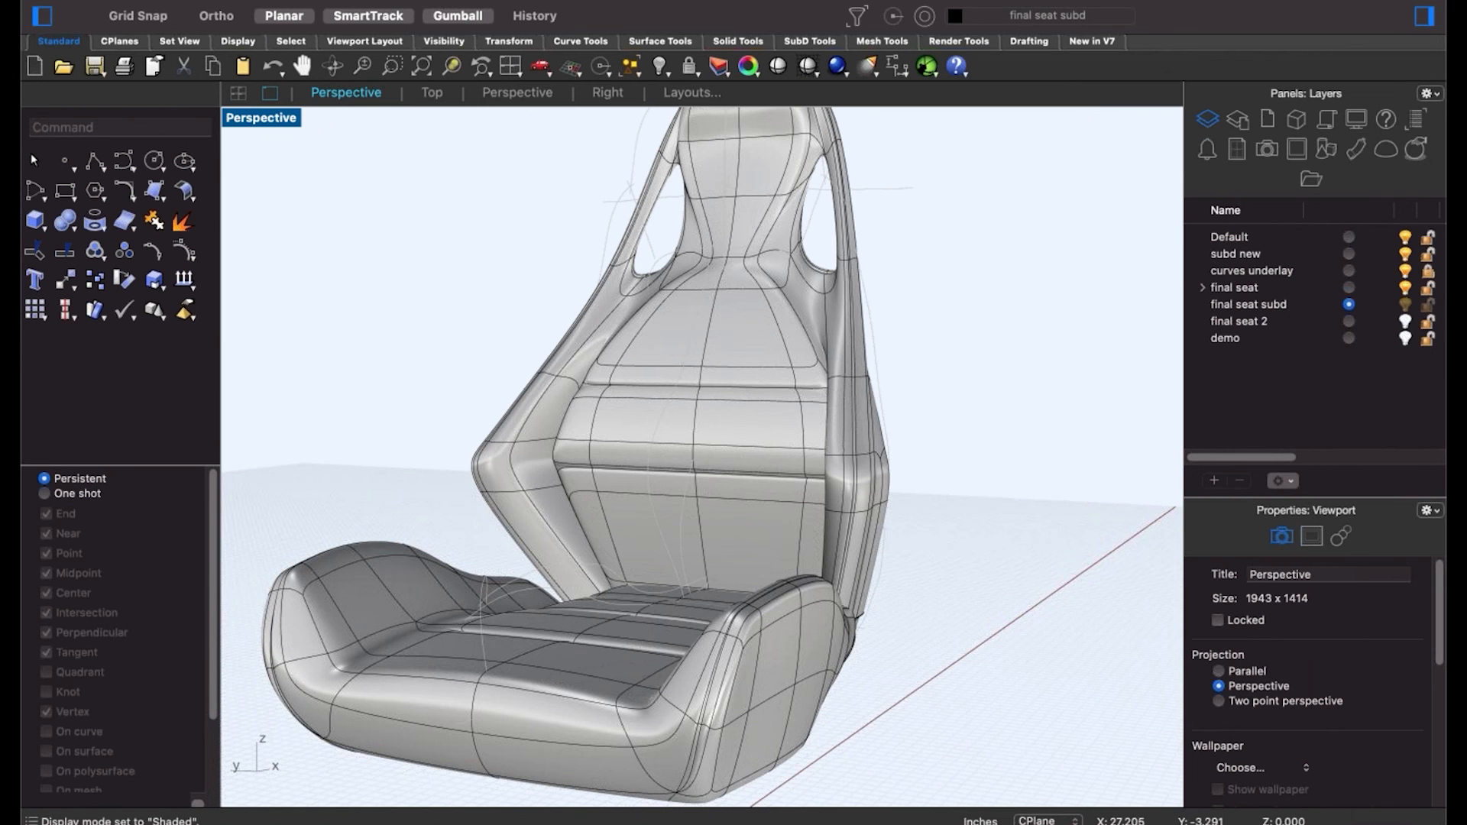
pyautogui.press('super+Tab')
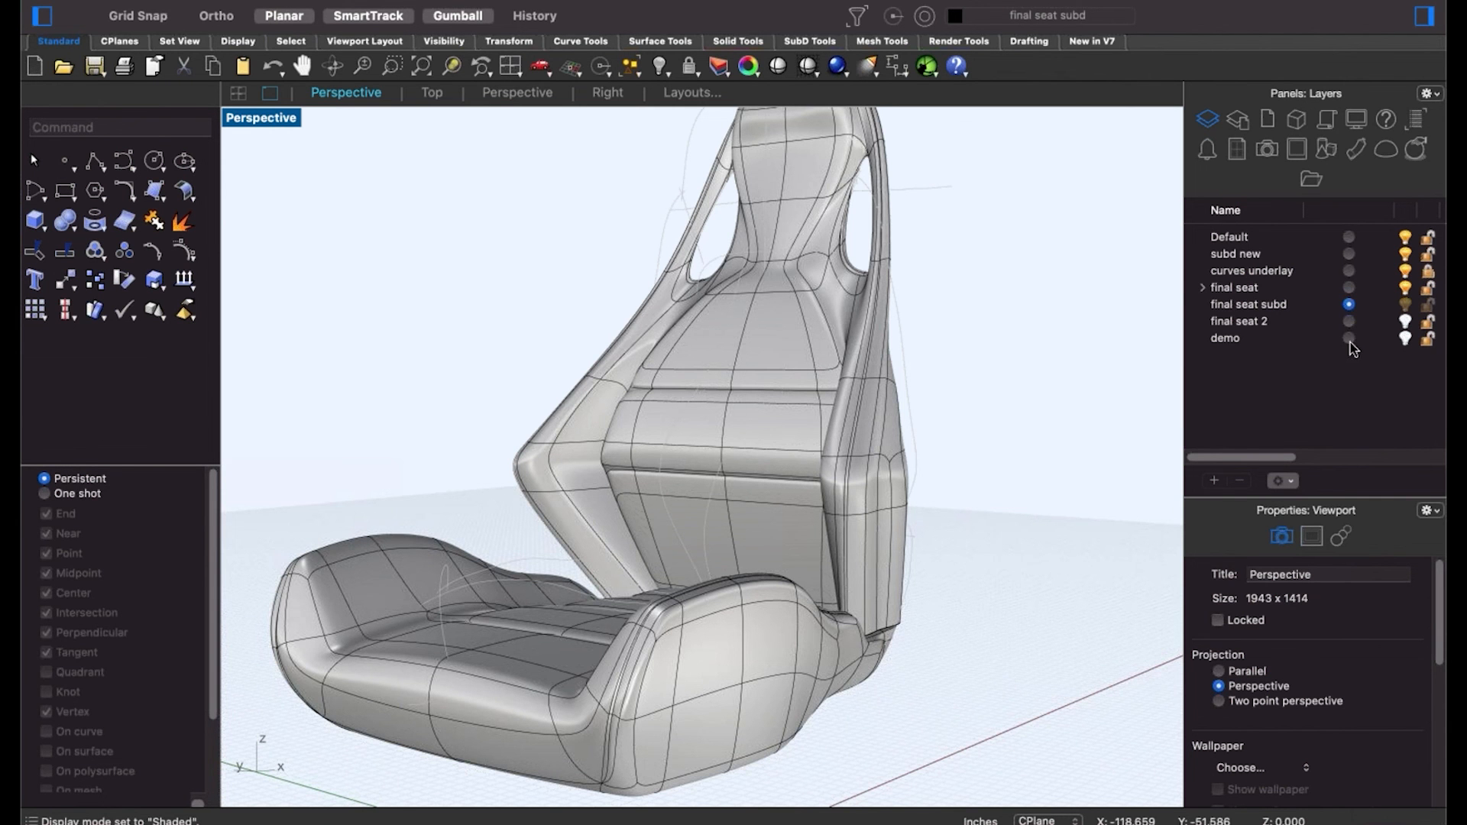
pyautogui.scroll(-3, 802, 524)
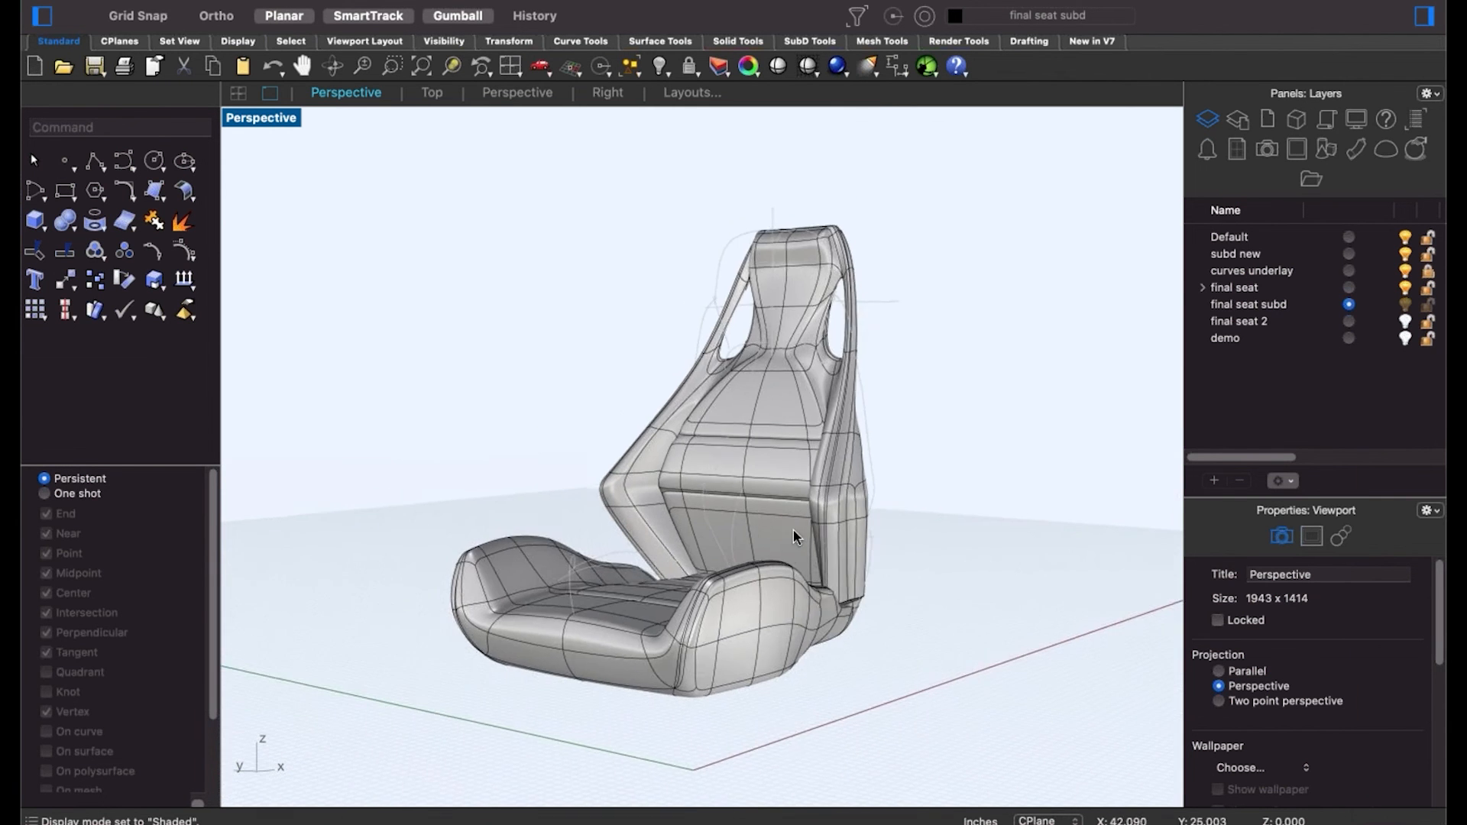
pyautogui.keyDown('shift'); pyautogui.moveTo(793, 530); pyautogui.dragTo(771, 536, button='right'); pyautogui.keyUp('shift')
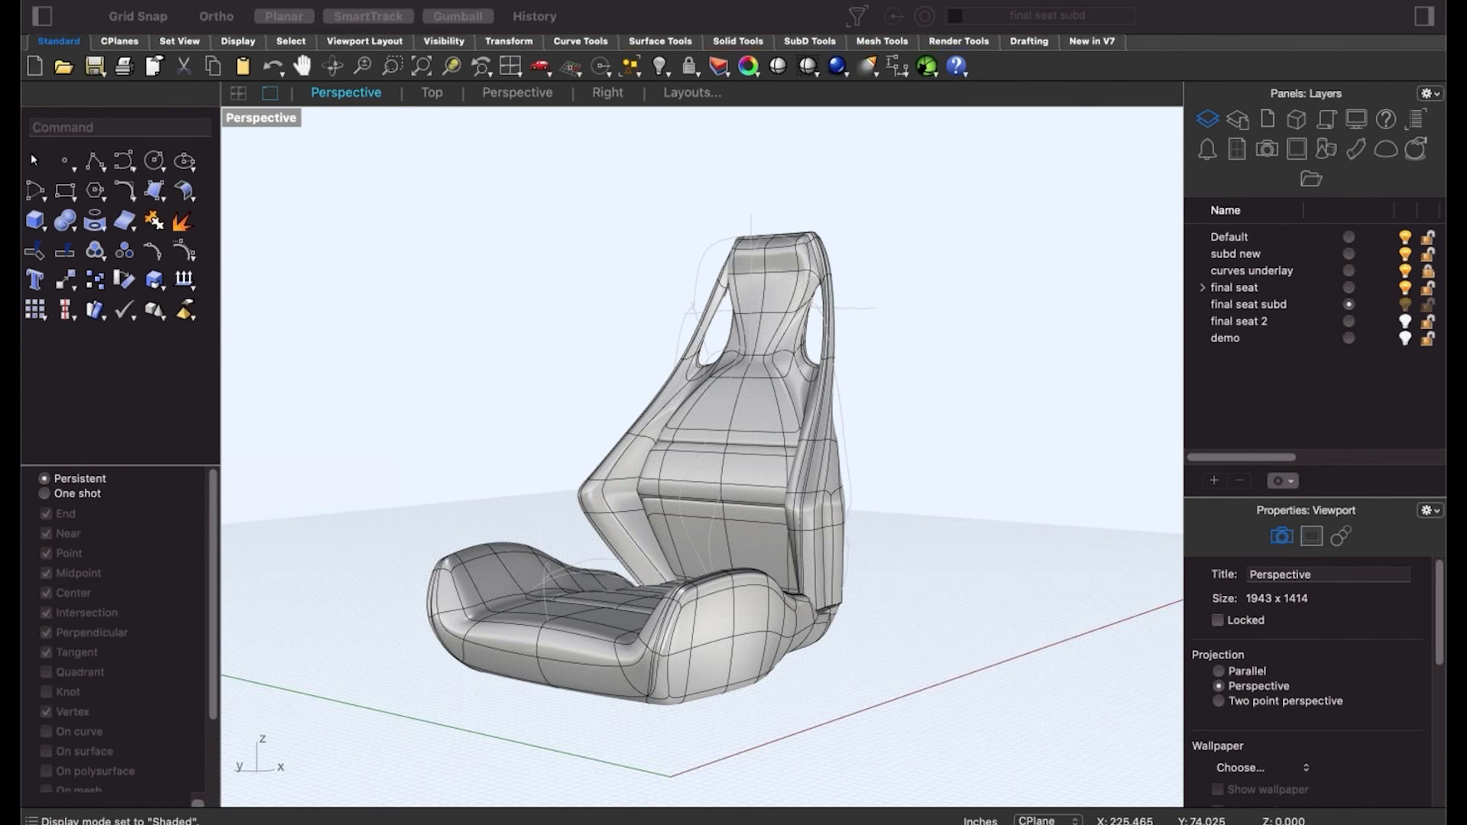
# Switch to Chrome and browse the Rhinoceros3d YouTube channel down to its created playlists and uploads.
pyautogui.moveTo(1186, 210); pyautogui.dragTo(772, 36)
pyautogui.scroll(-6, 791, 562)
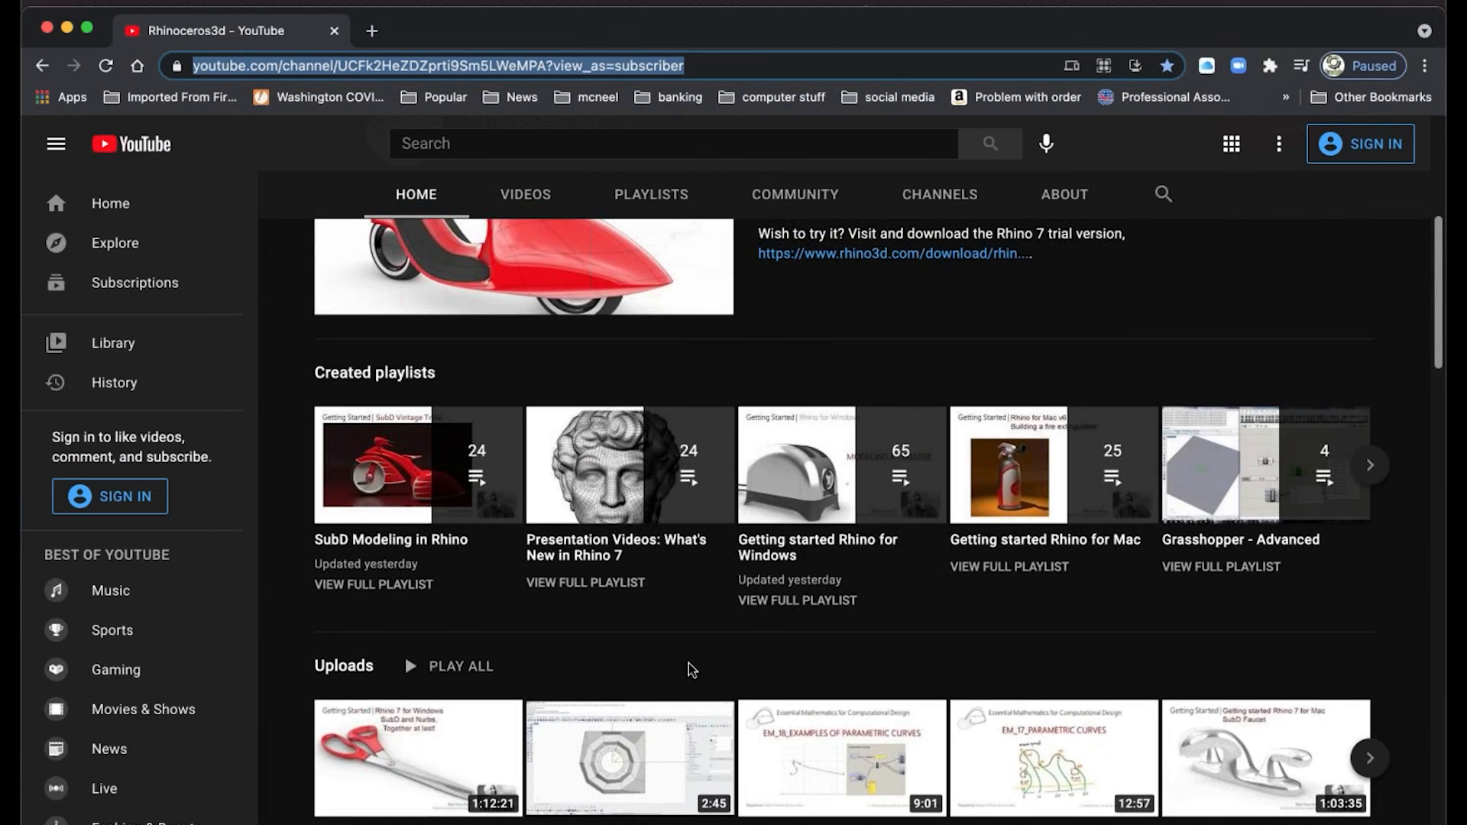
# Look through the channel home page's video sections, from Uploads down to Fillet Fundamentals in Rhino.
pyautogui.scroll(-1, 688, 670)
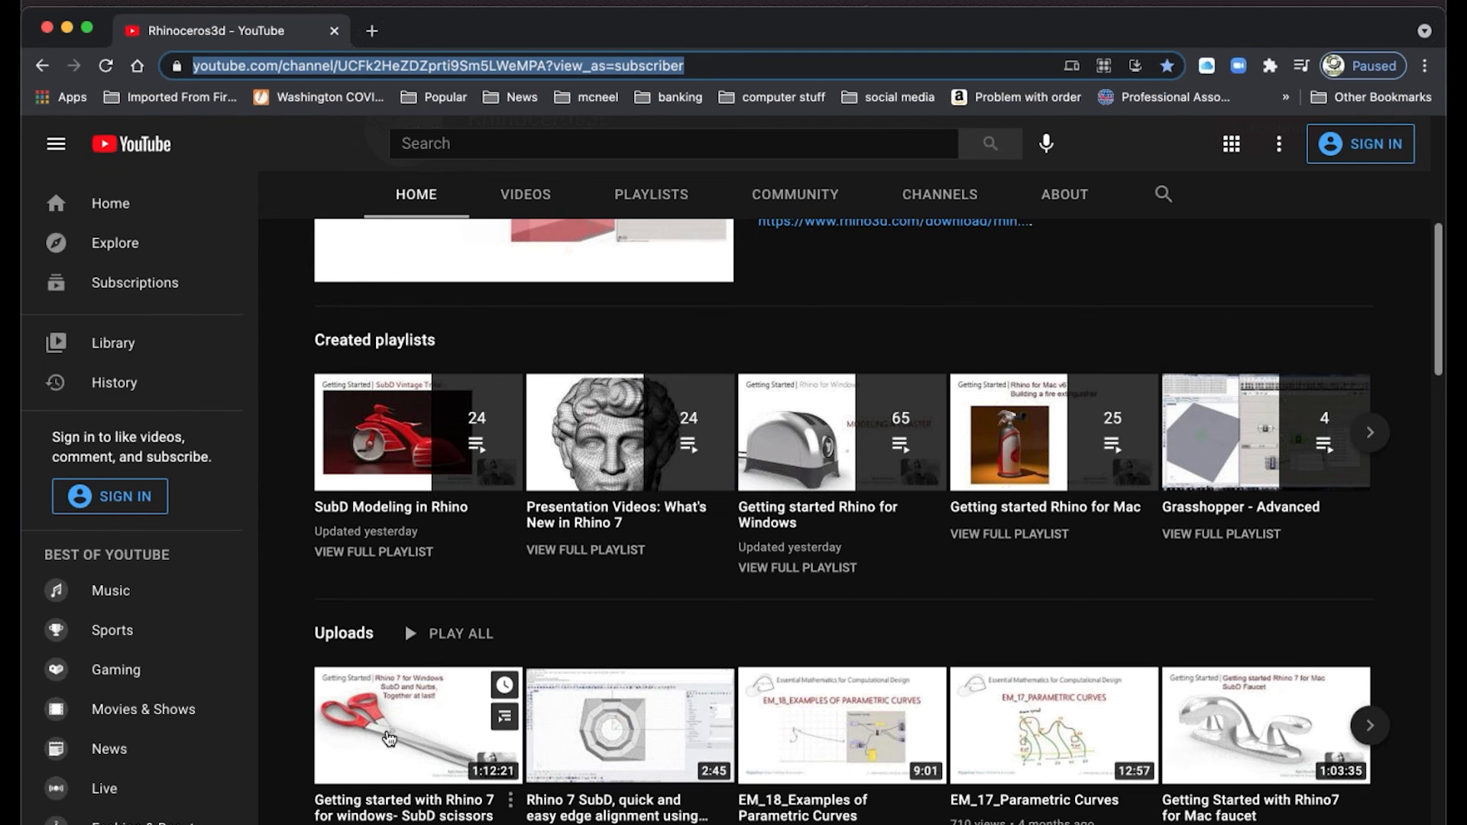
pyautogui.scroll(-10, 405, 615)
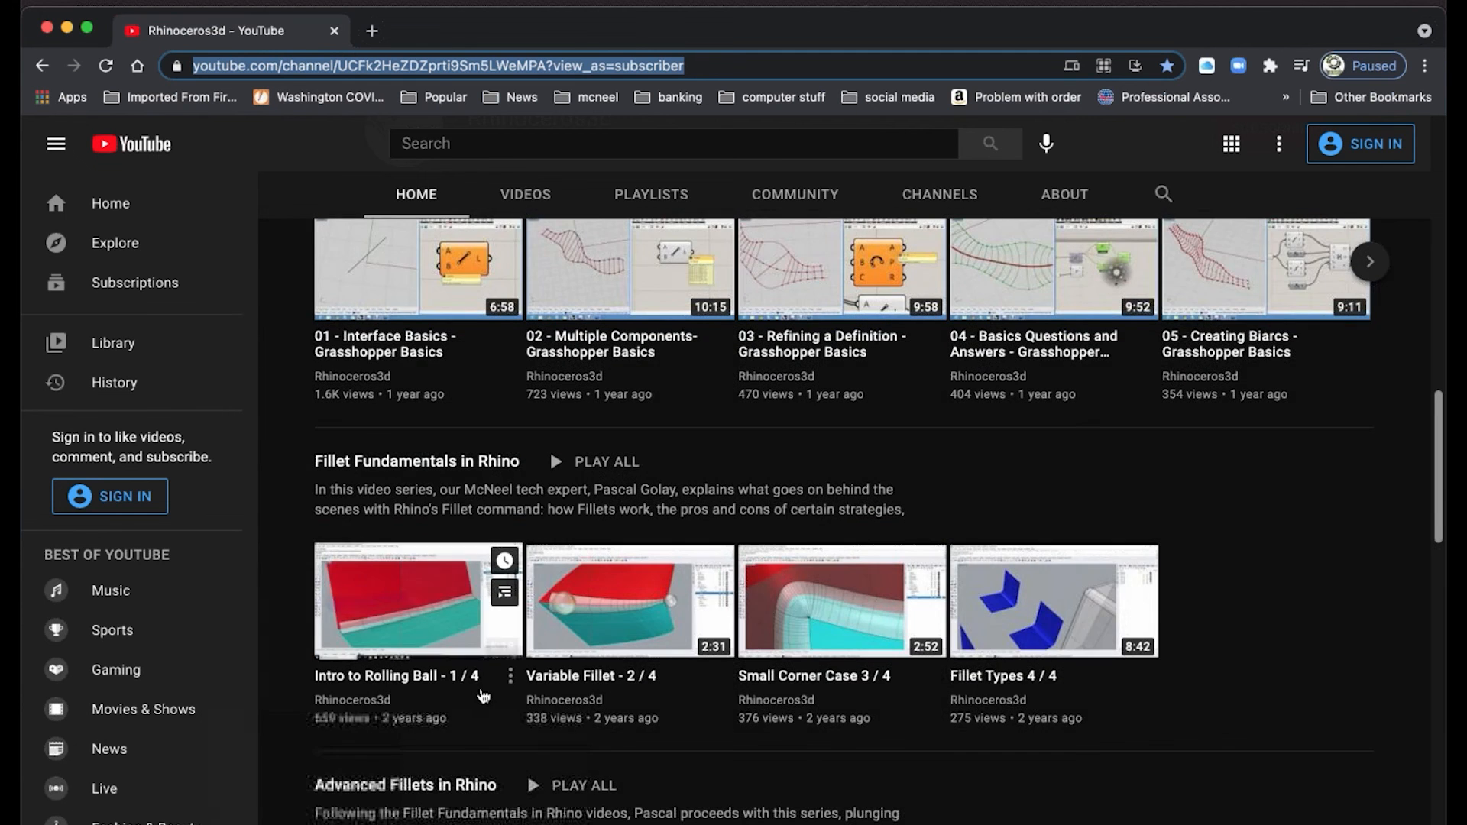
pyautogui.scroll(1, 486, 691)
pyautogui.scroll(1, 486, 692)
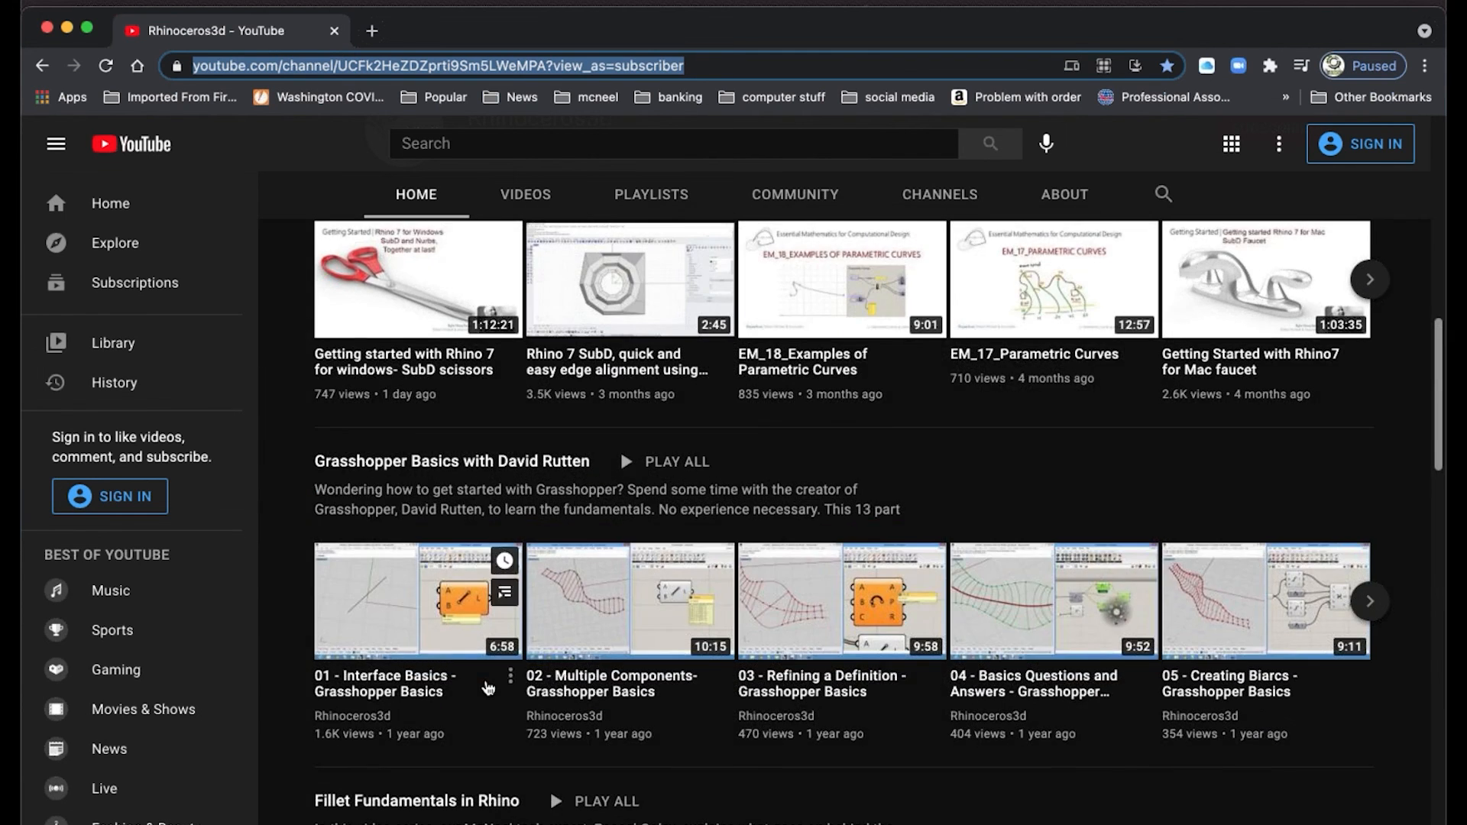
pyautogui.scroll(1, 487, 688)
# Open the Rhinoceros3d channel's full list of uploaded videos and browse down through the older Rhino 6 and Rhino 7 tutorials.
pyautogui.click(512, 195)
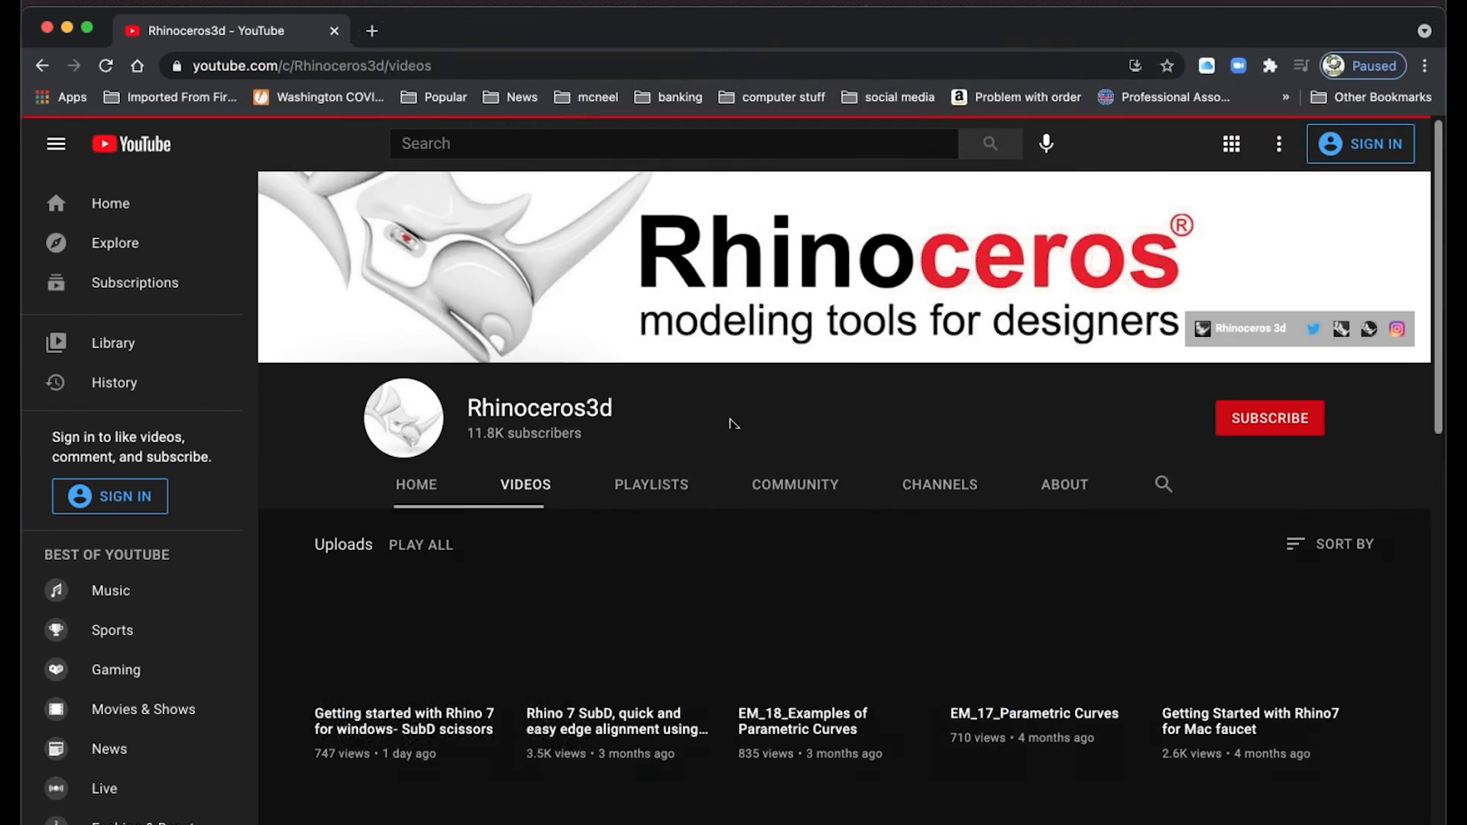
pyautogui.scroll(-8, 718, 504)
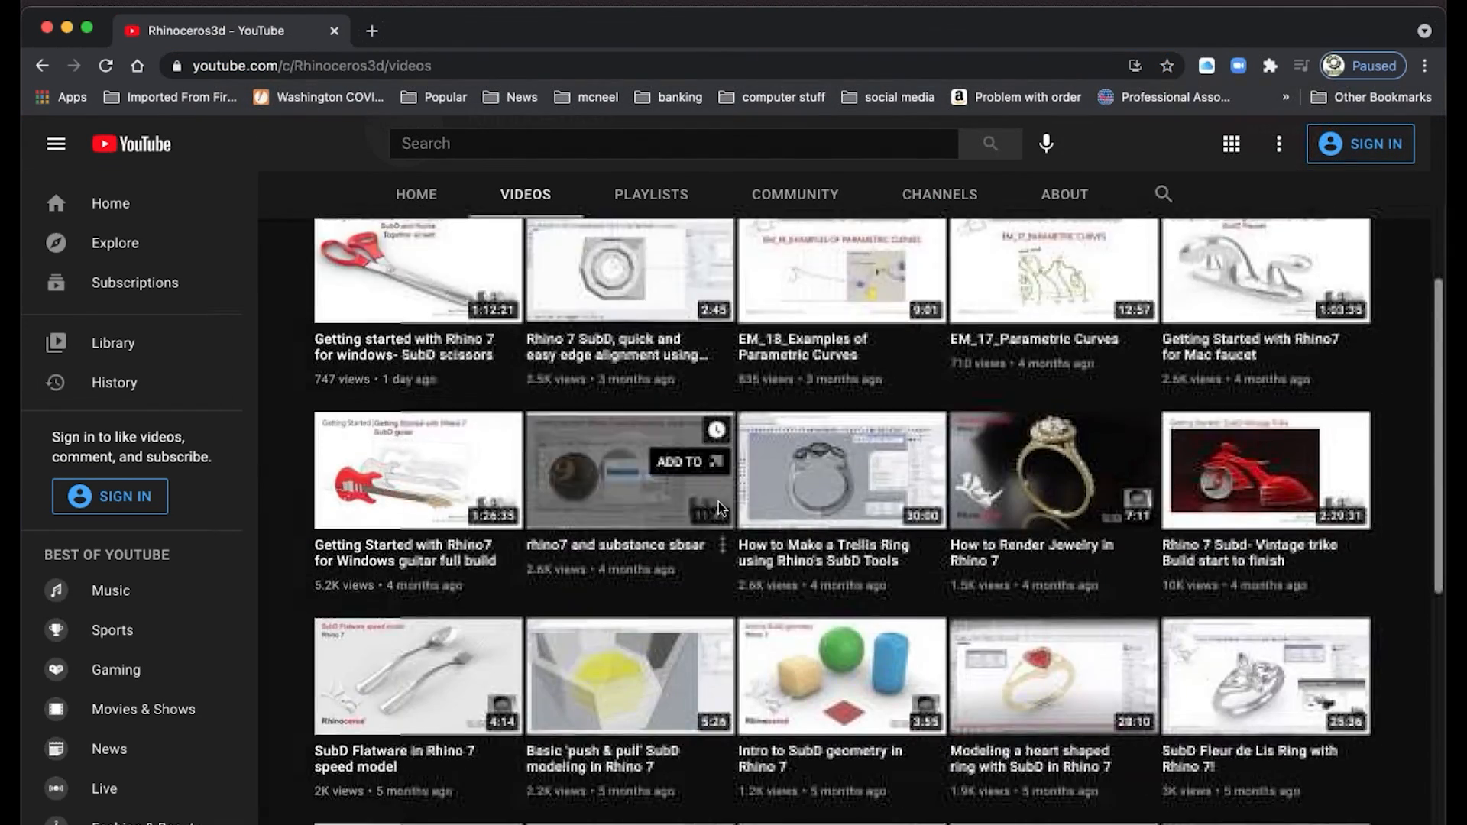
pyautogui.scroll(-10, 720, 510)
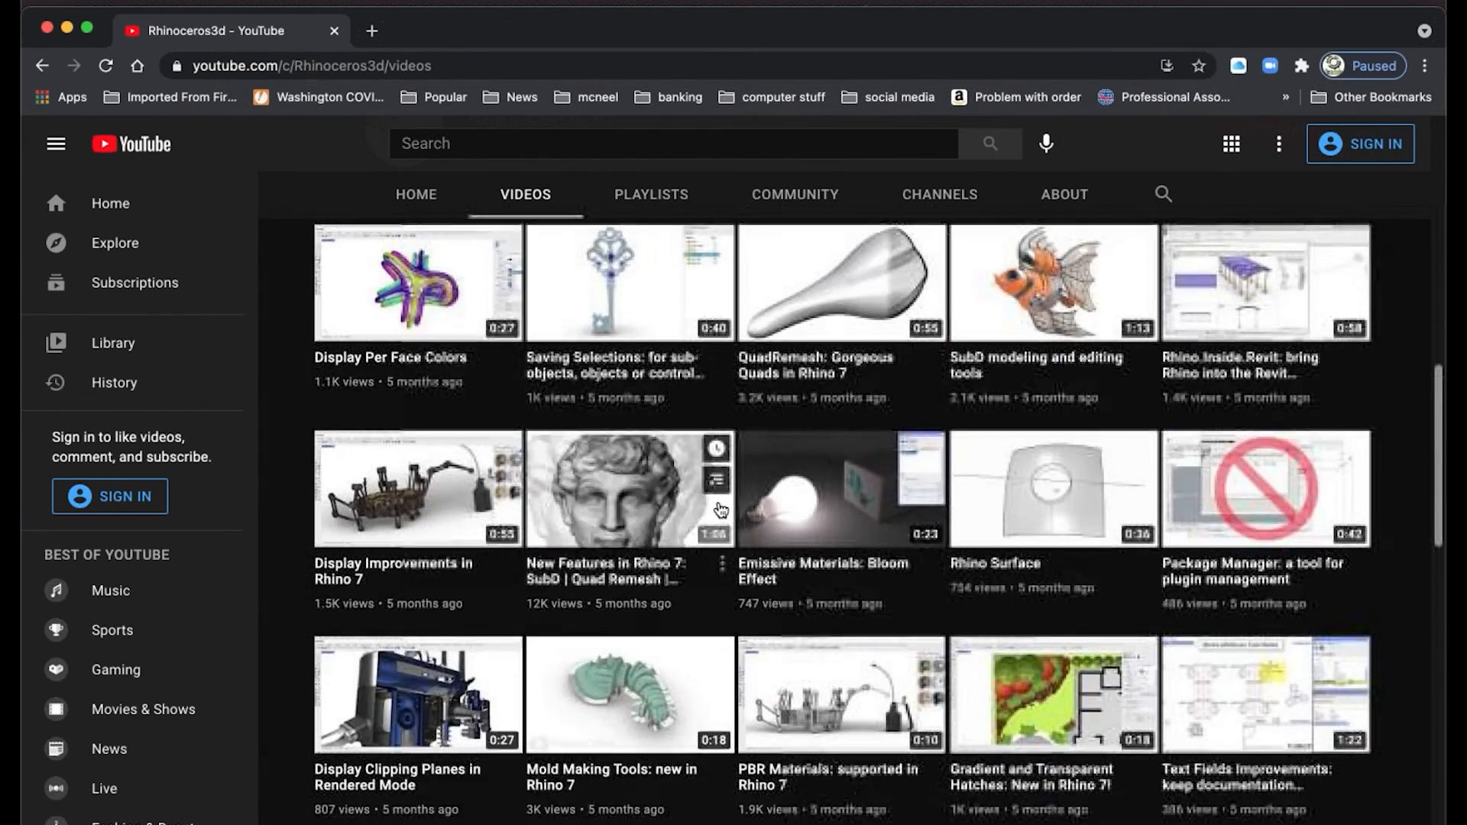
pyautogui.scroll(-10, 721, 509)
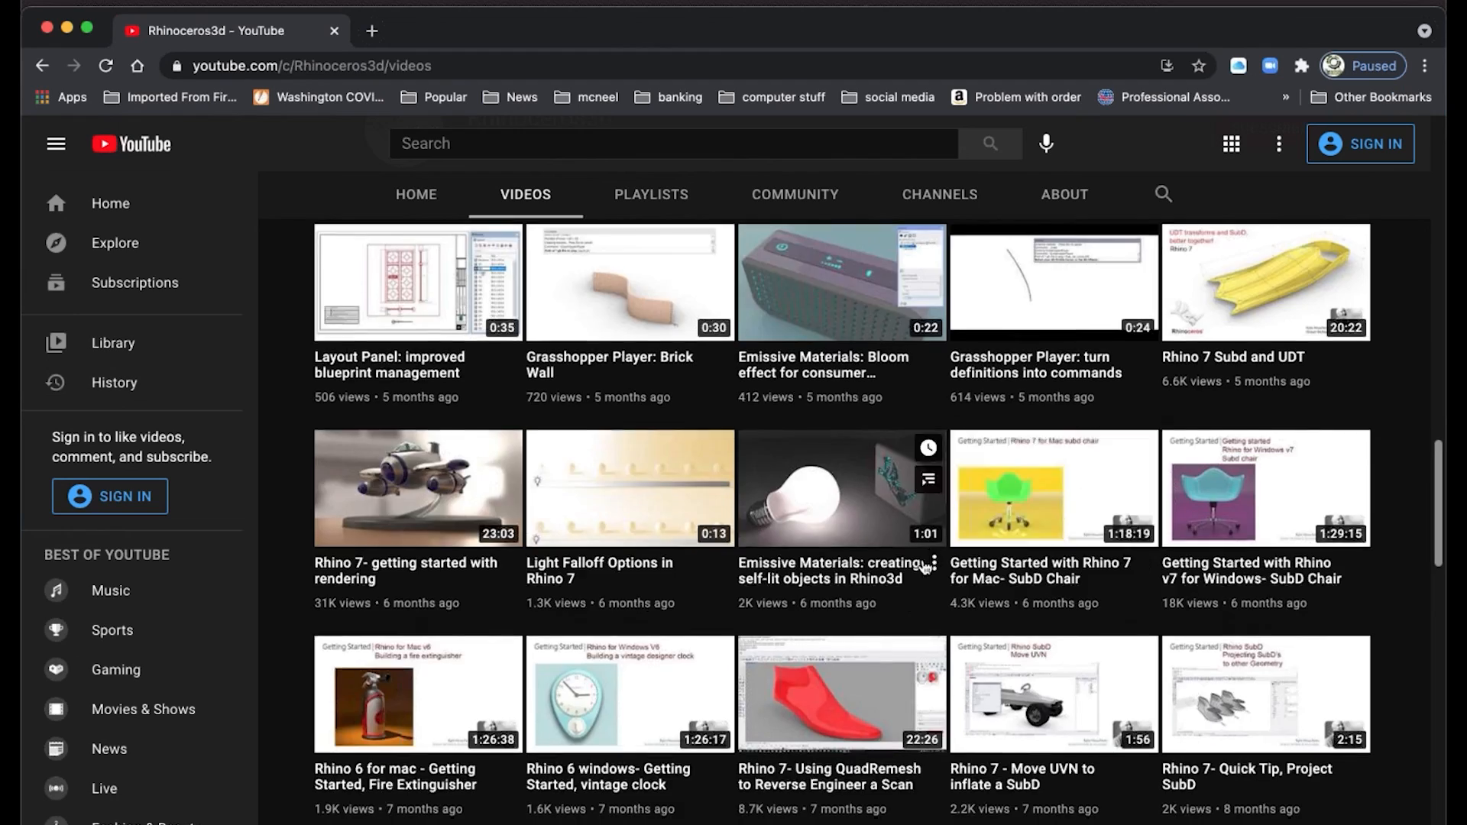
pyautogui.scroll(-3, 927, 566)
pyautogui.scroll(-4, 927, 565)
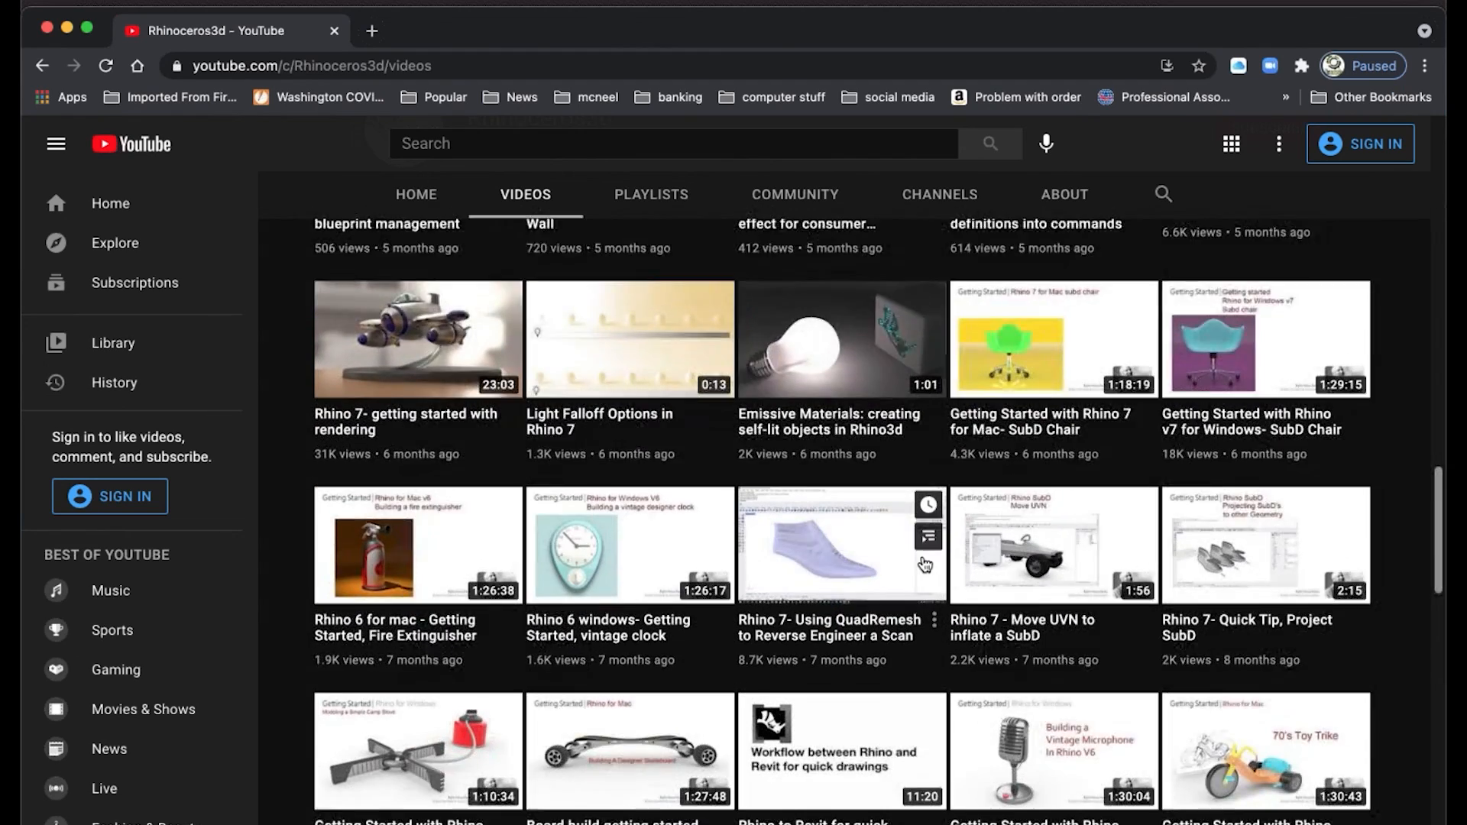
pyautogui.scroll(-2, 925, 566)
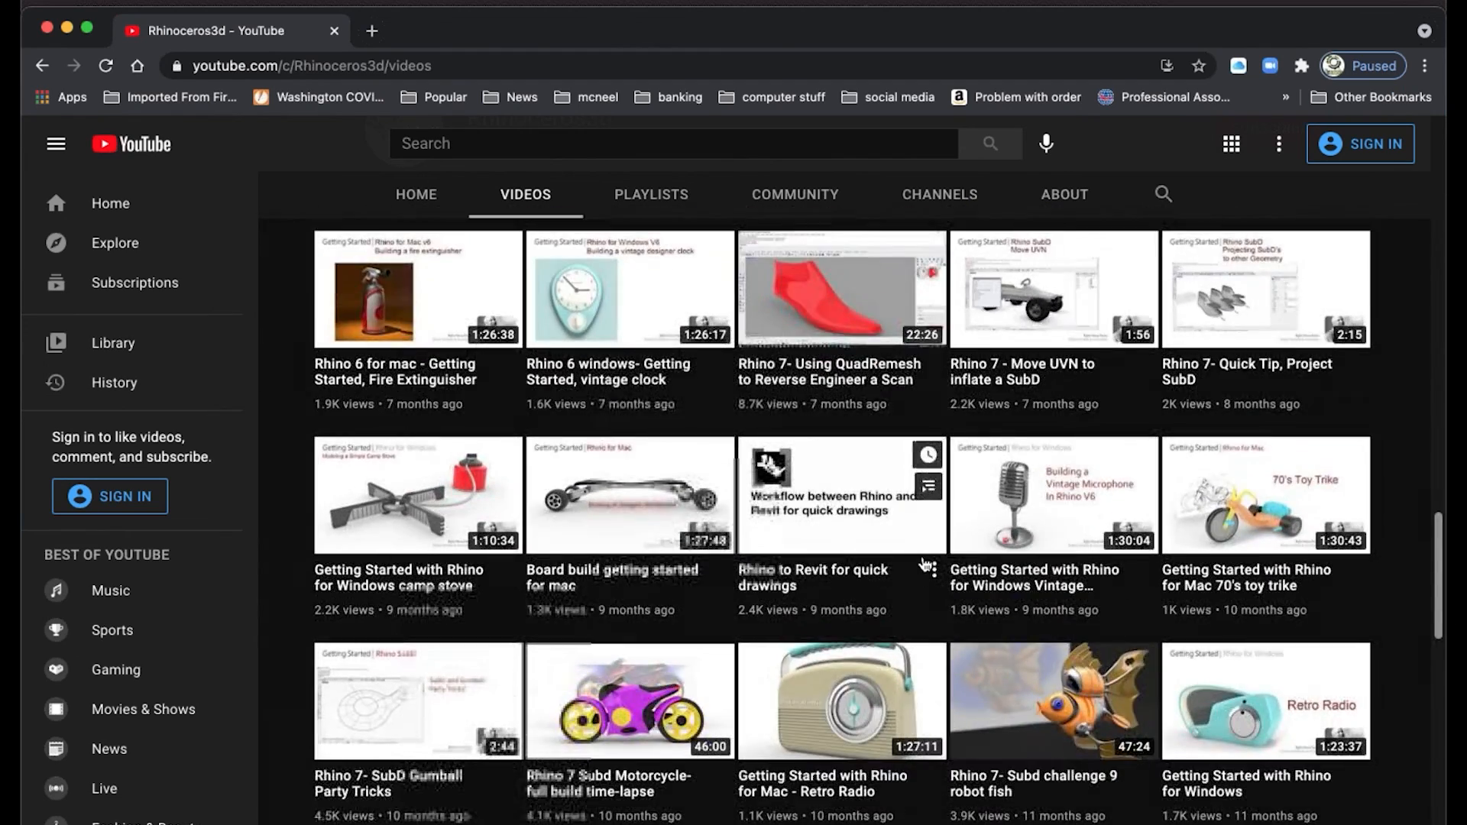
pyautogui.scroll(-7, 927, 565)
pyautogui.scroll(-2, 925, 566)
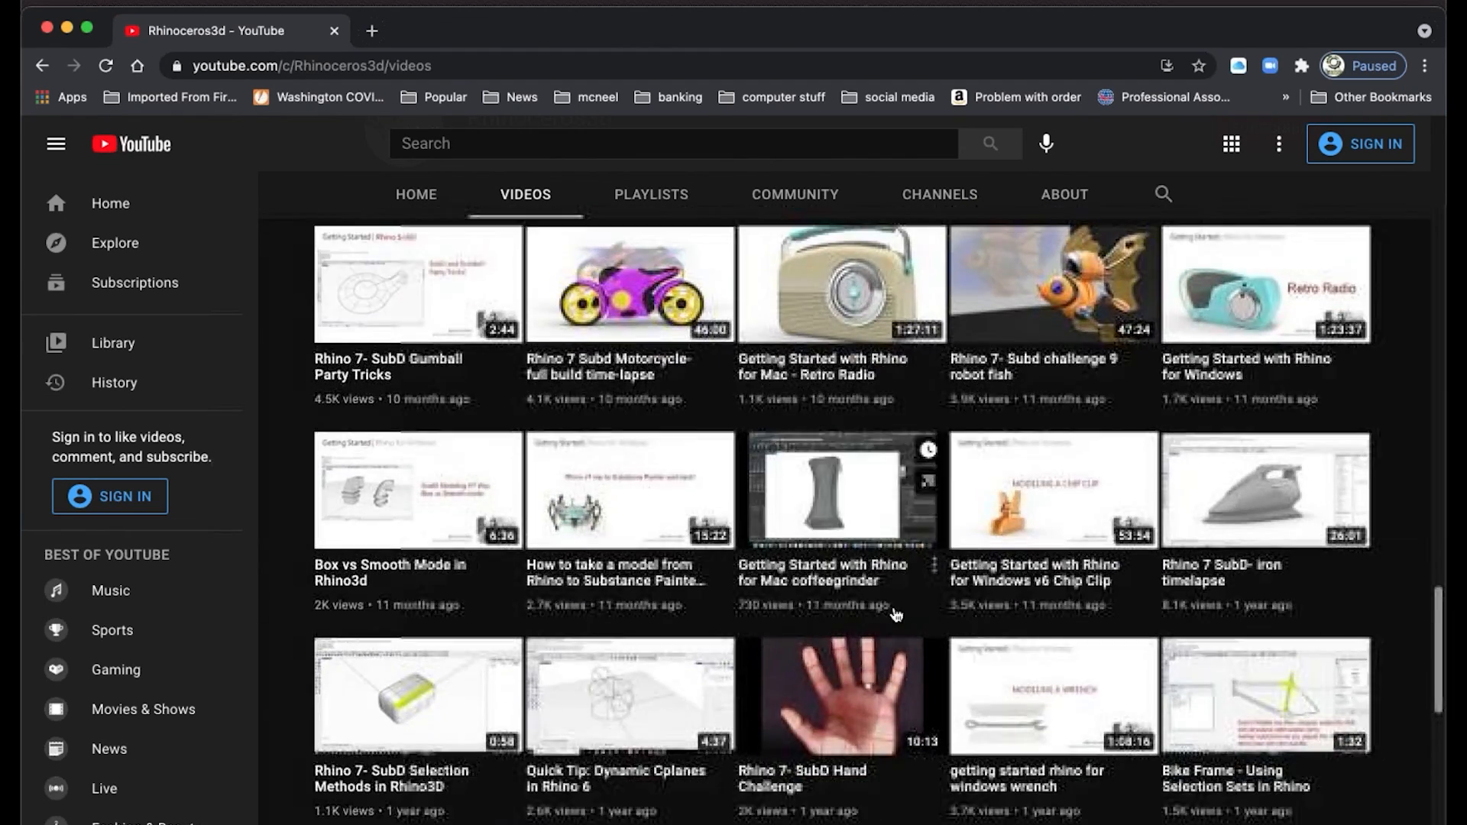